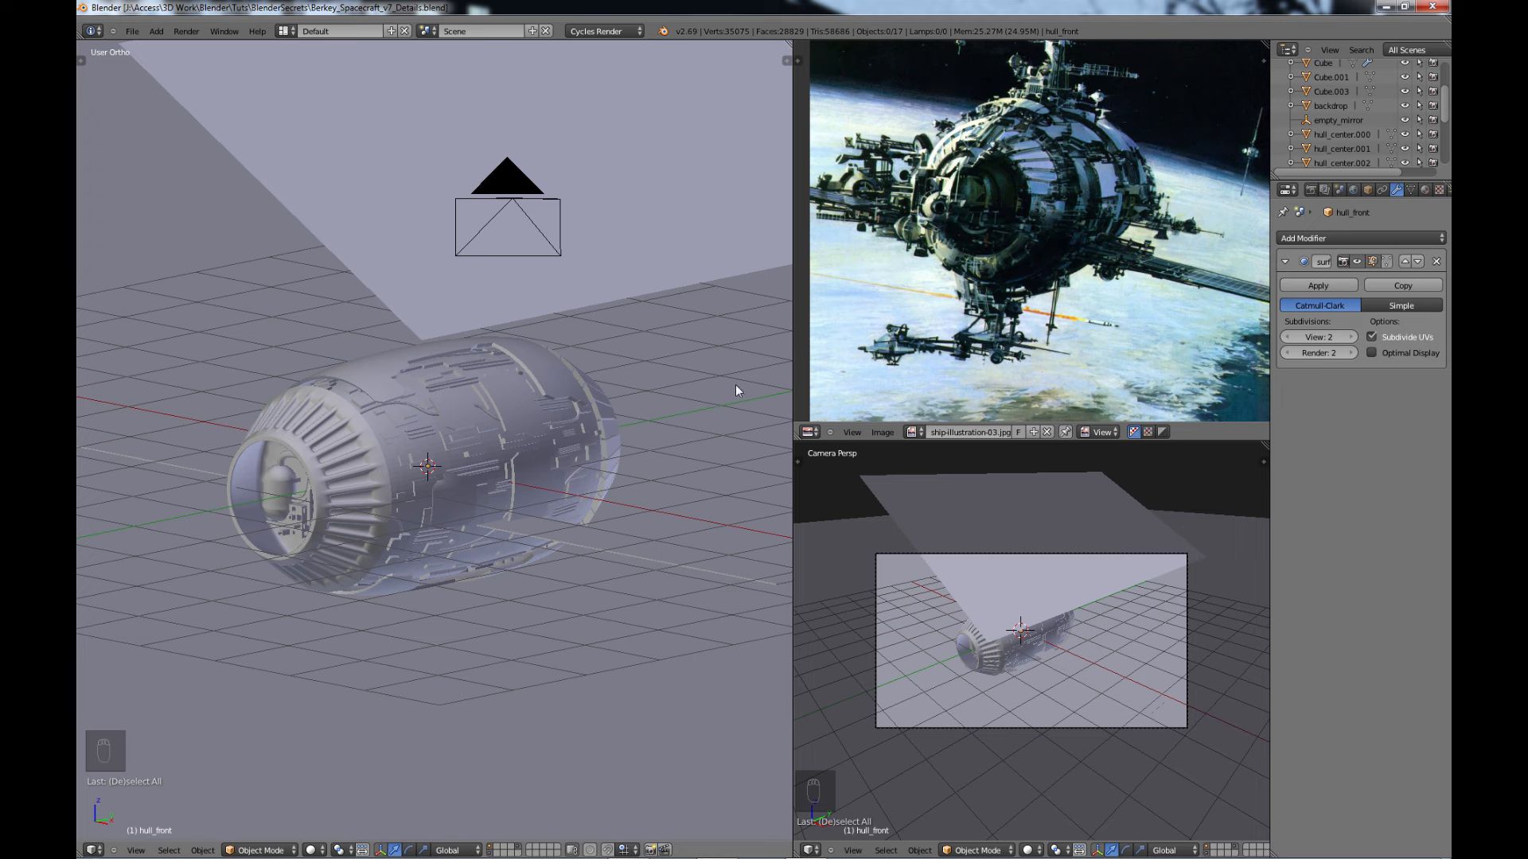
# - Examine the spacecraft's hull and upper mast in the reference painting, enlarging the image editor to fill the whole window
pyautogui.scroll(4, 1012, 165)
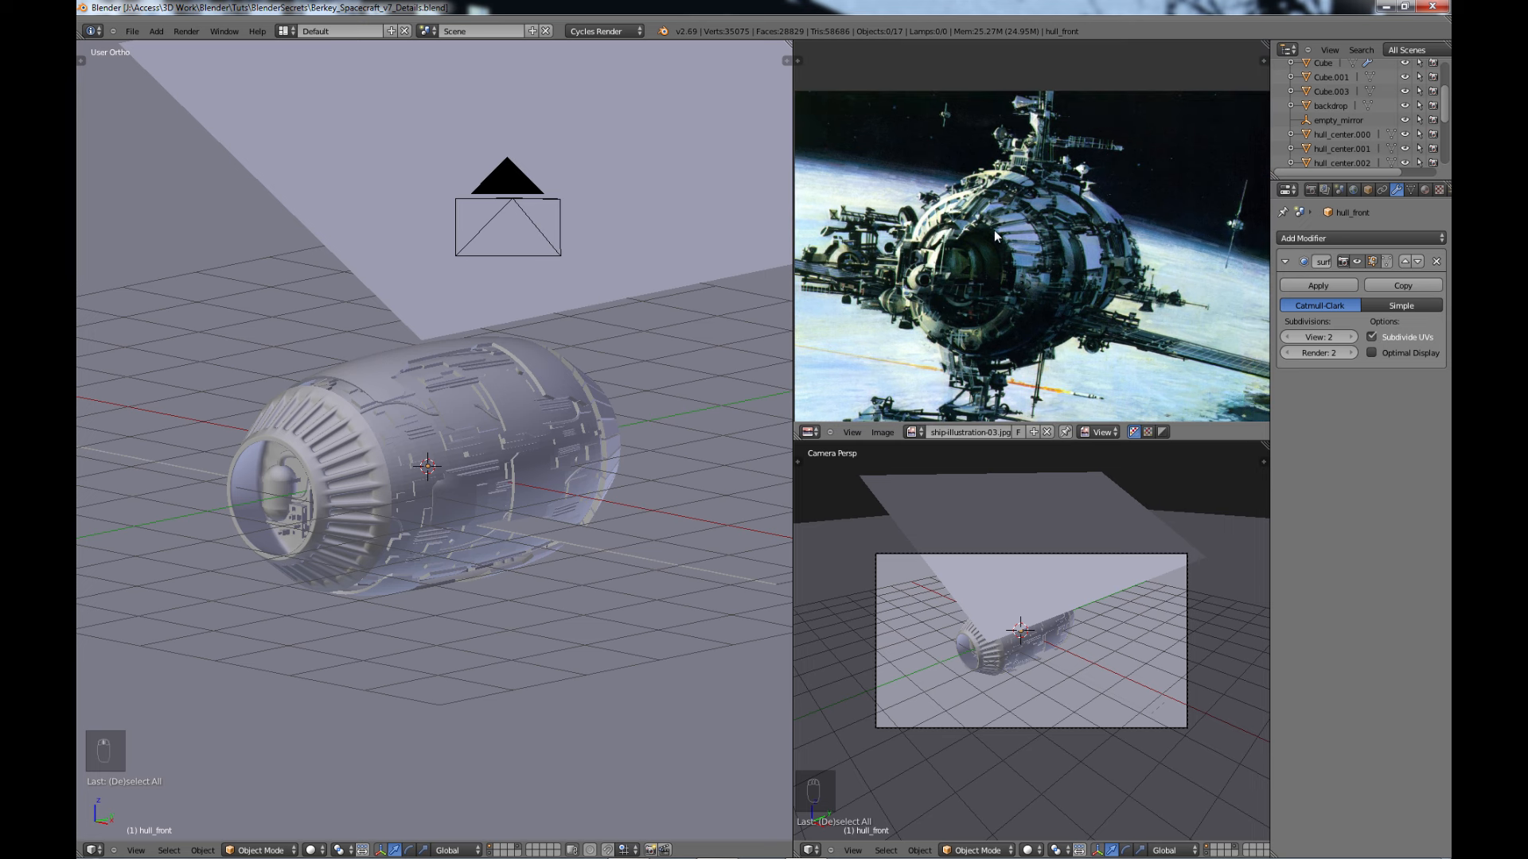
pyautogui.moveTo(1003, 262); pyautogui.dragTo(1035, 246, button='middle')
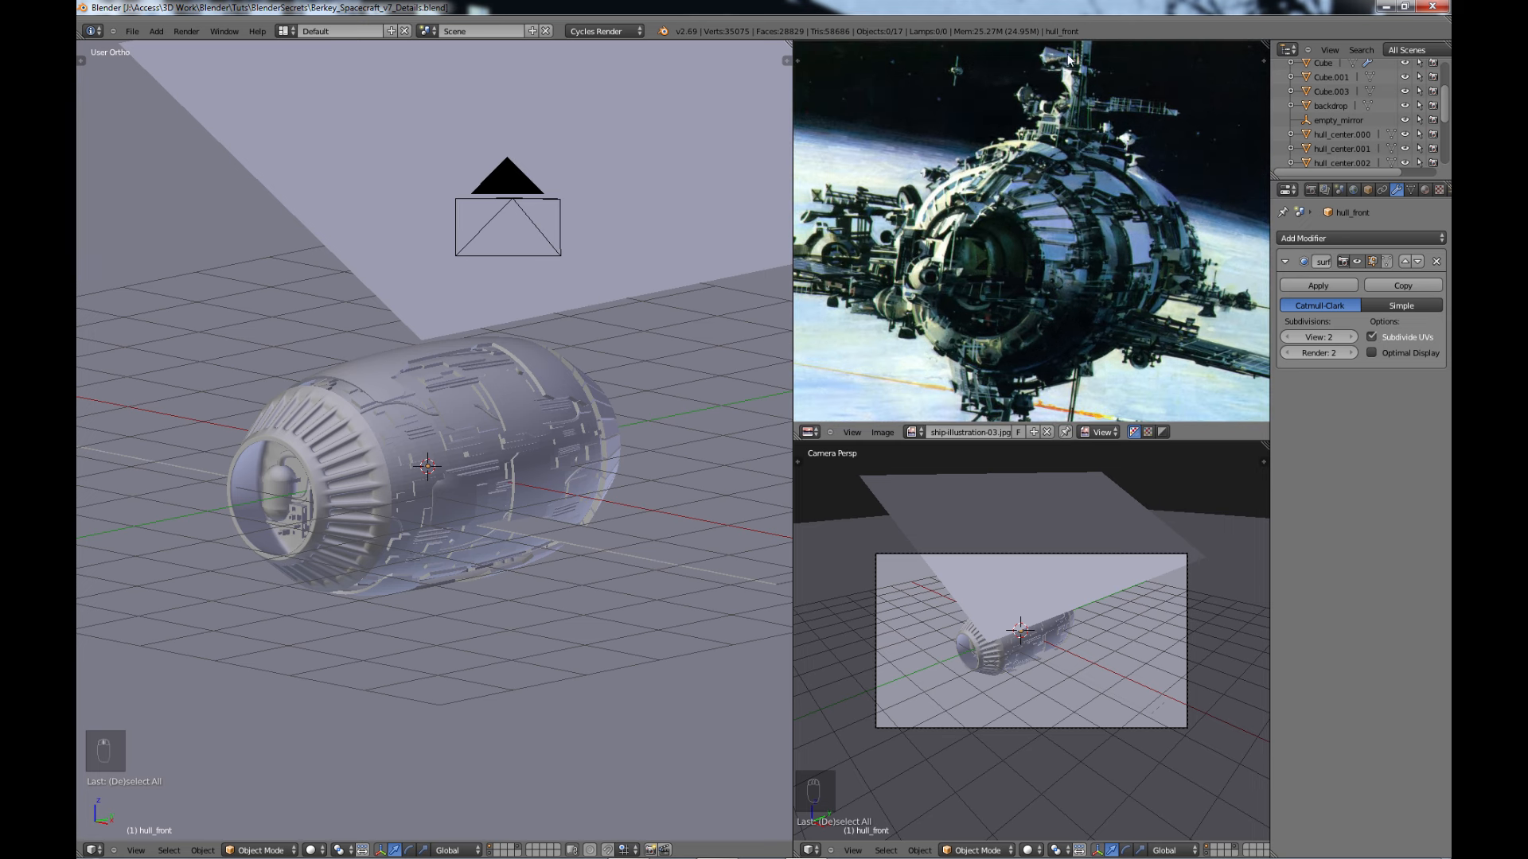
pyautogui.scroll(-1, 1070, 108)
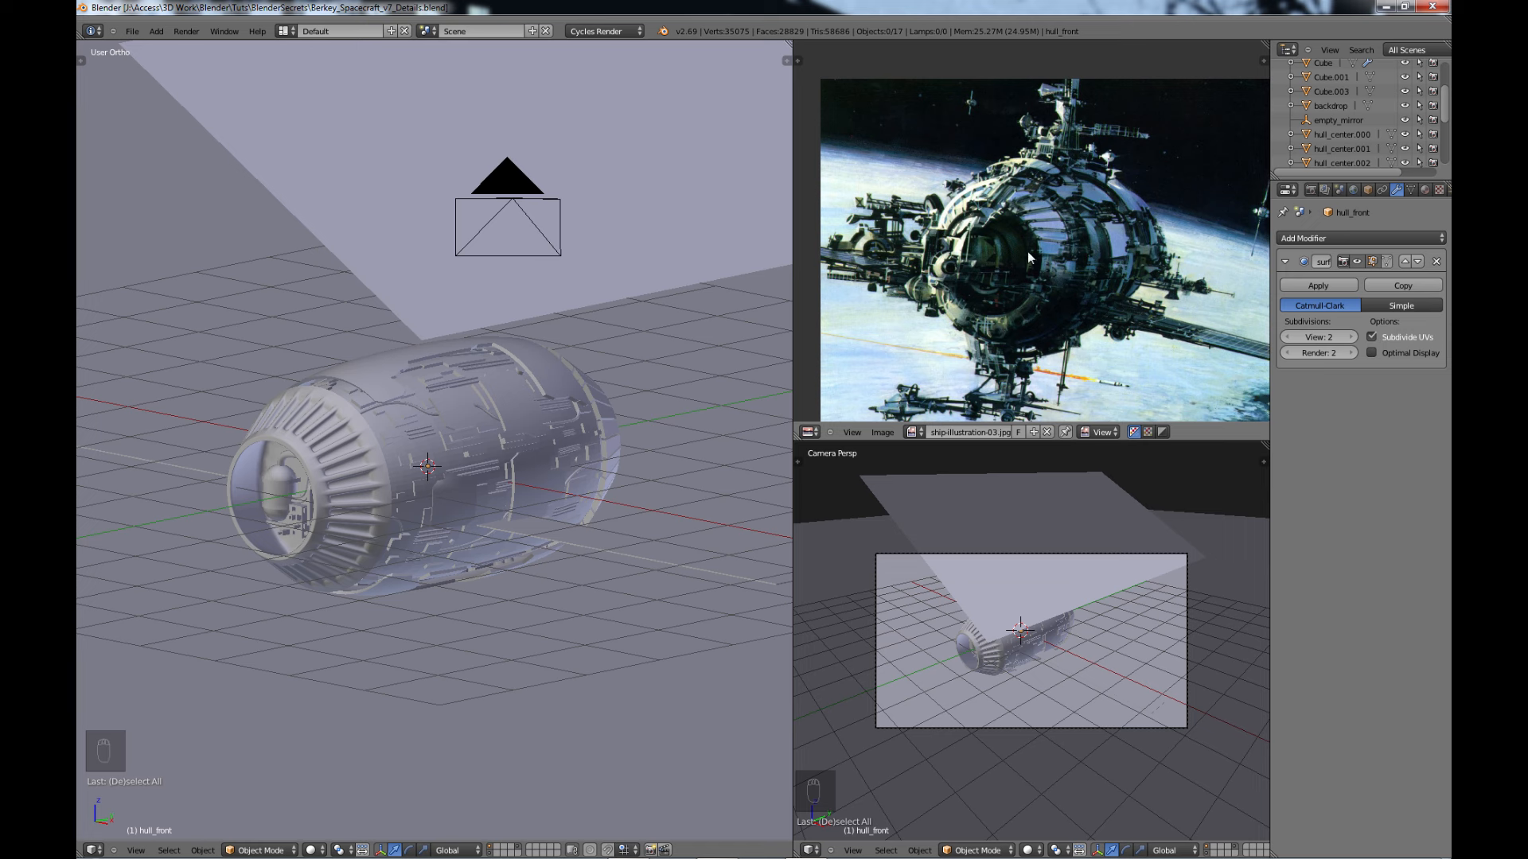
pyautogui.scroll(3, 1035, 267)
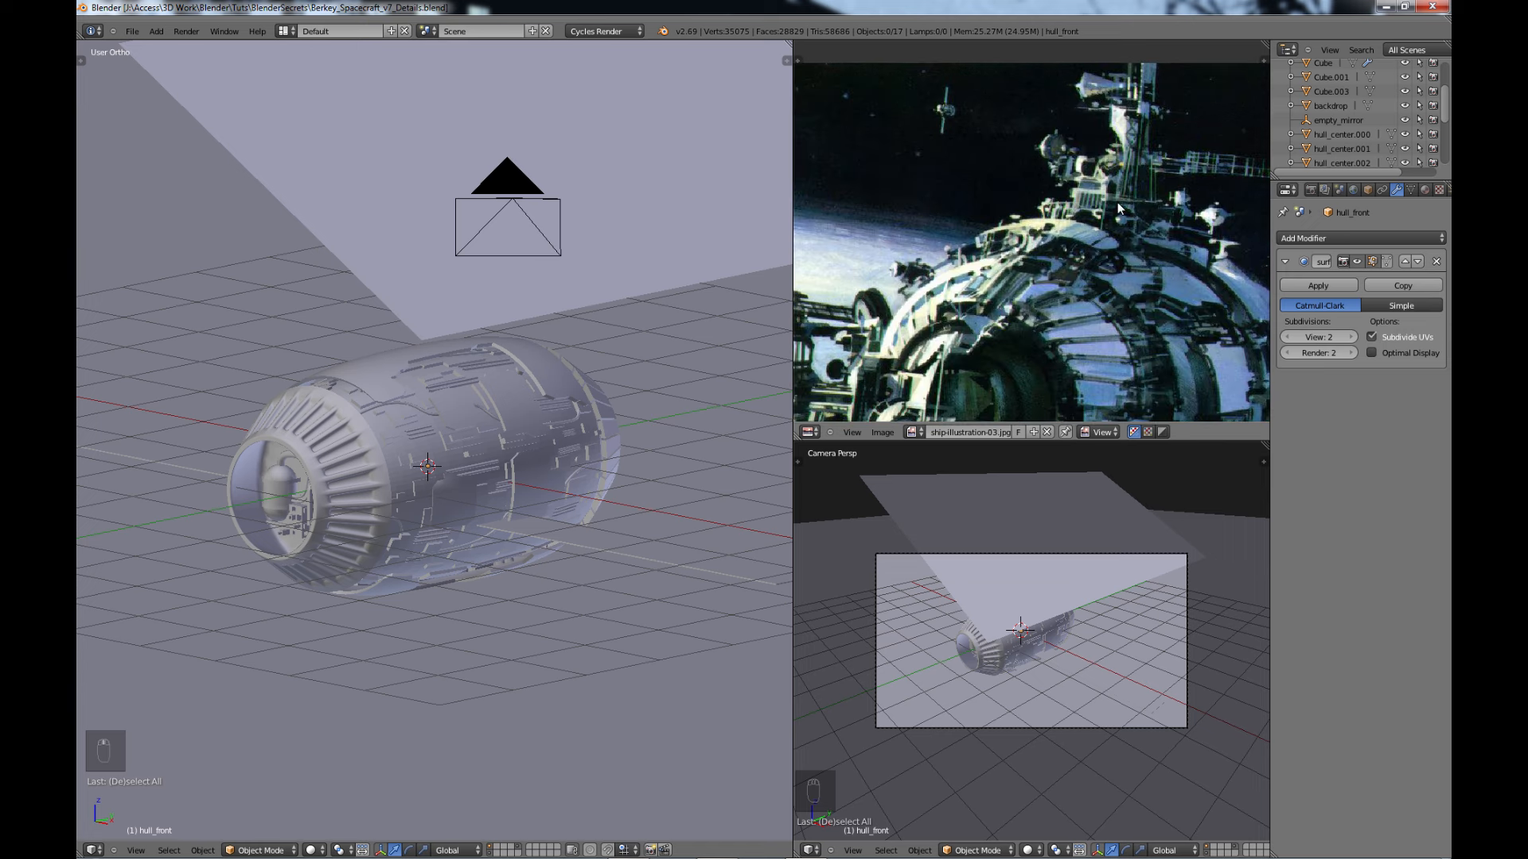
pyautogui.scroll(3, 1118, 231)
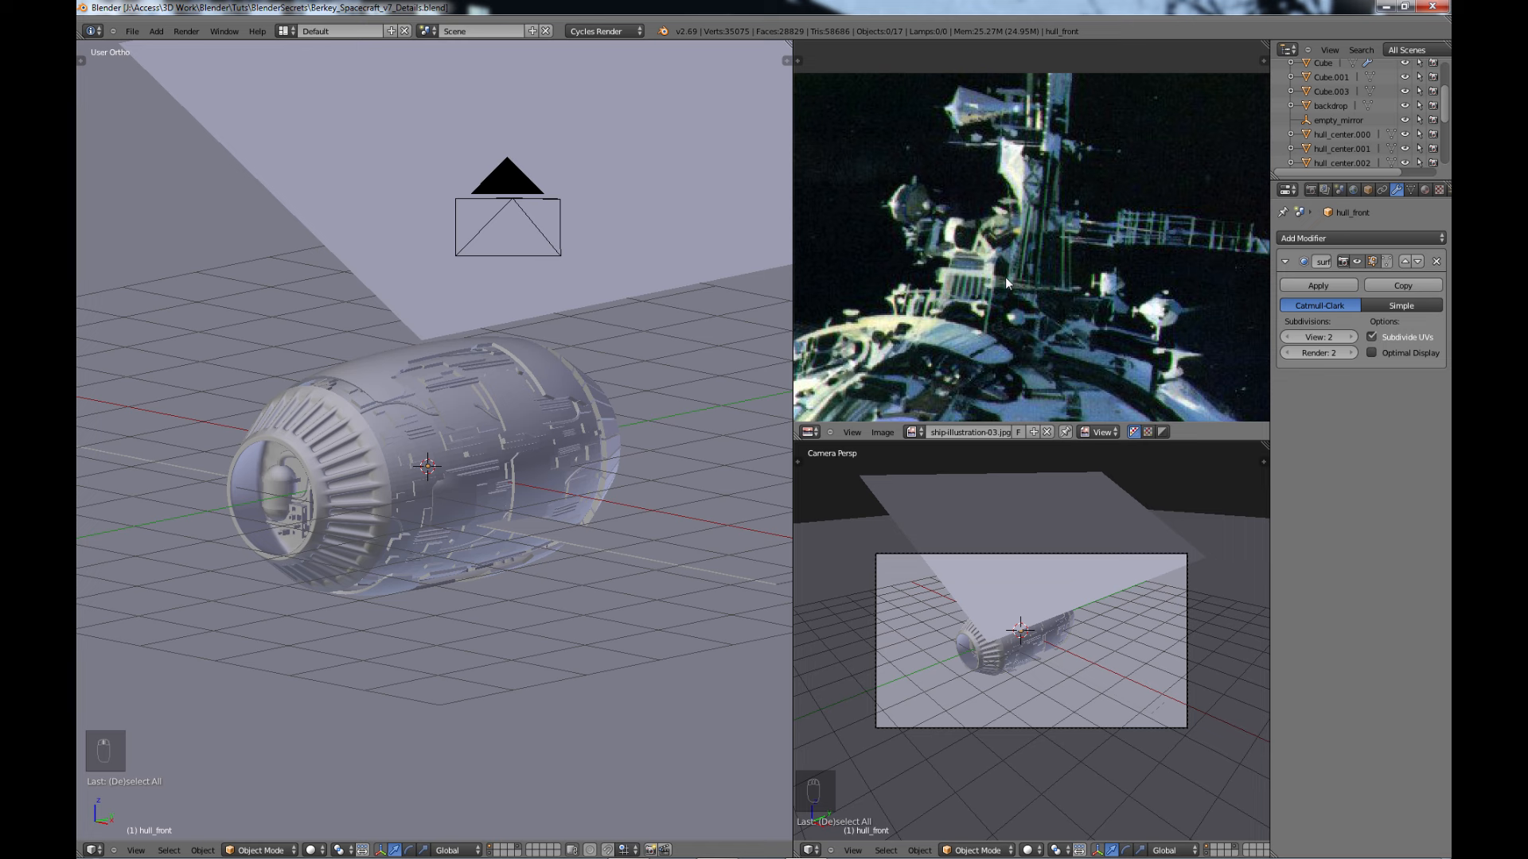
pyautogui.scroll(-1, 1013, 262)
pyautogui.hotkey('ctrl', 'Up')
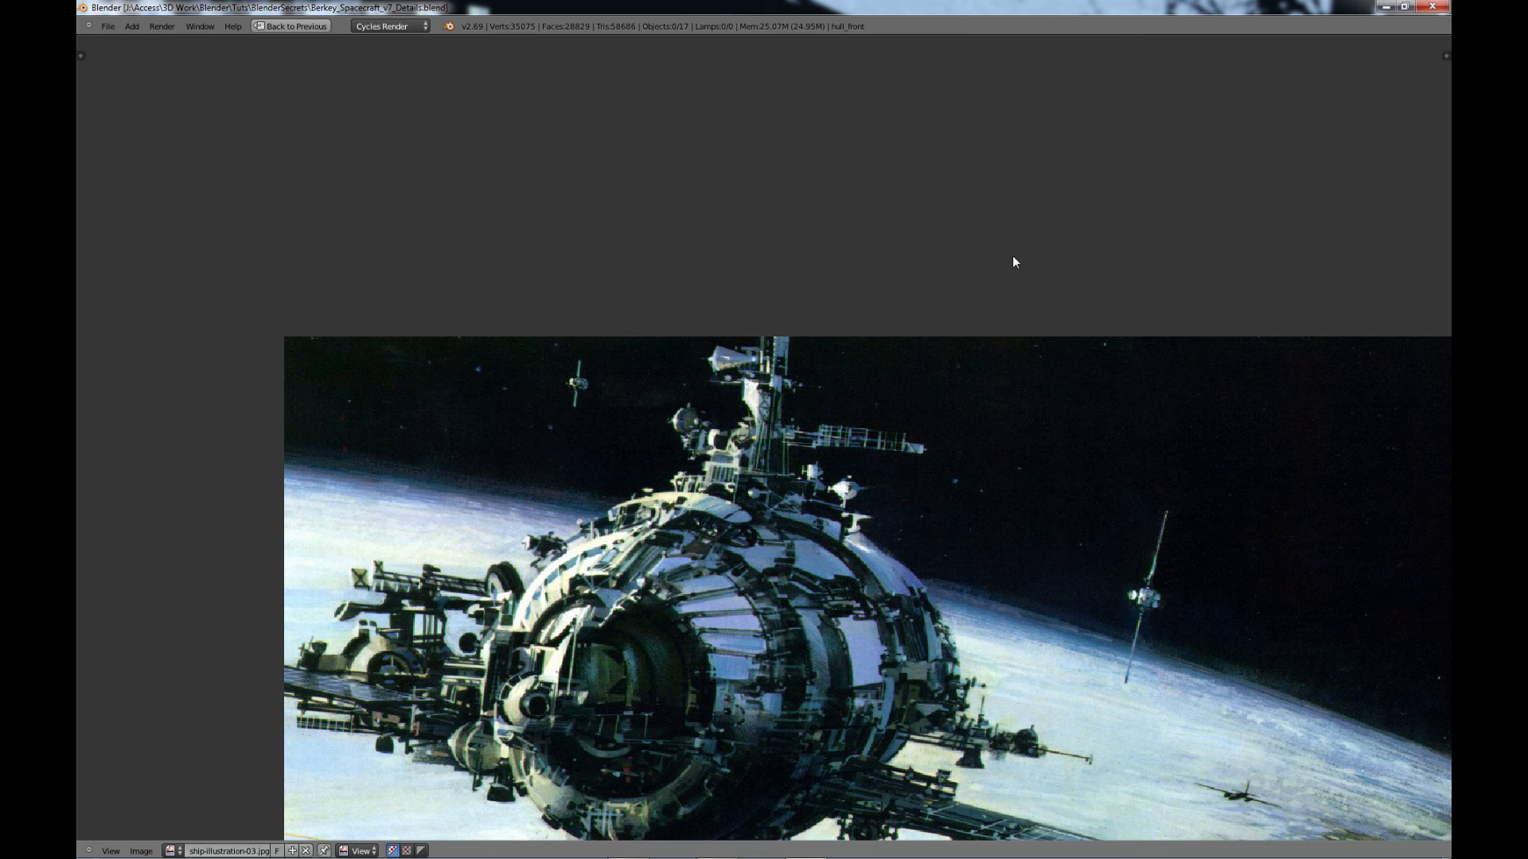
pyautogui.moveTo(920, 622); pyautogui.dragTo(919, 362, button='middle')
pyautogui.scroll(1, 844, 345)
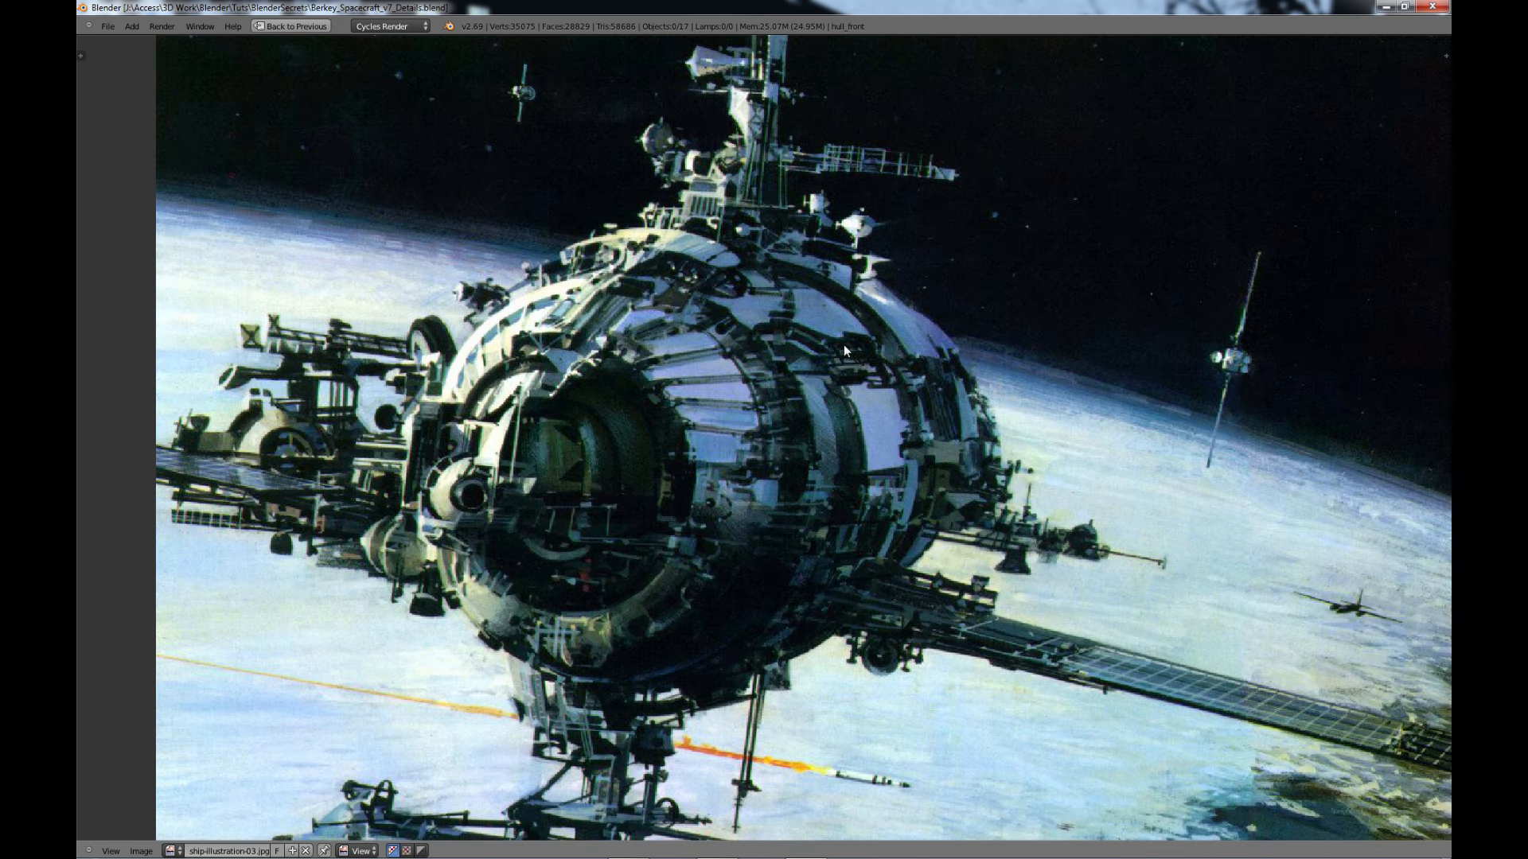
# - Examine the antenna tower, side truss and small pods on top of the spherical hull in the reference painting
pyautogui.moveTo(770, 194); pyautogui.dragTo(835, 323, button='middle')
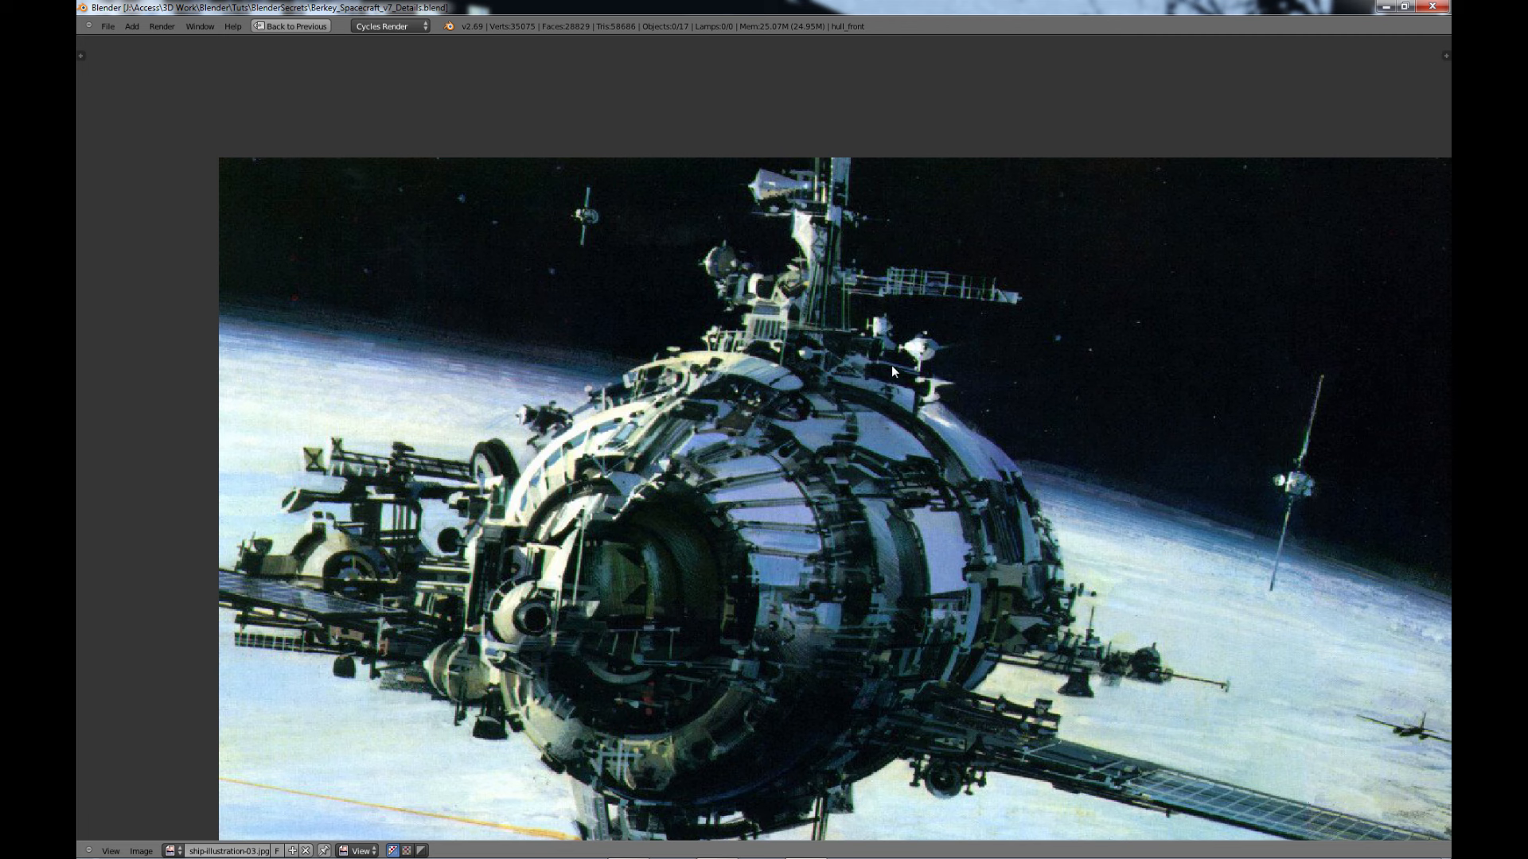
pyautogui.scroll(1, 843, 388)
pyautogui.scroll(1, 824, 386)
pyautogui.moveTo(839, 189); pyautogui.dragTo(838, 369, button='middle')
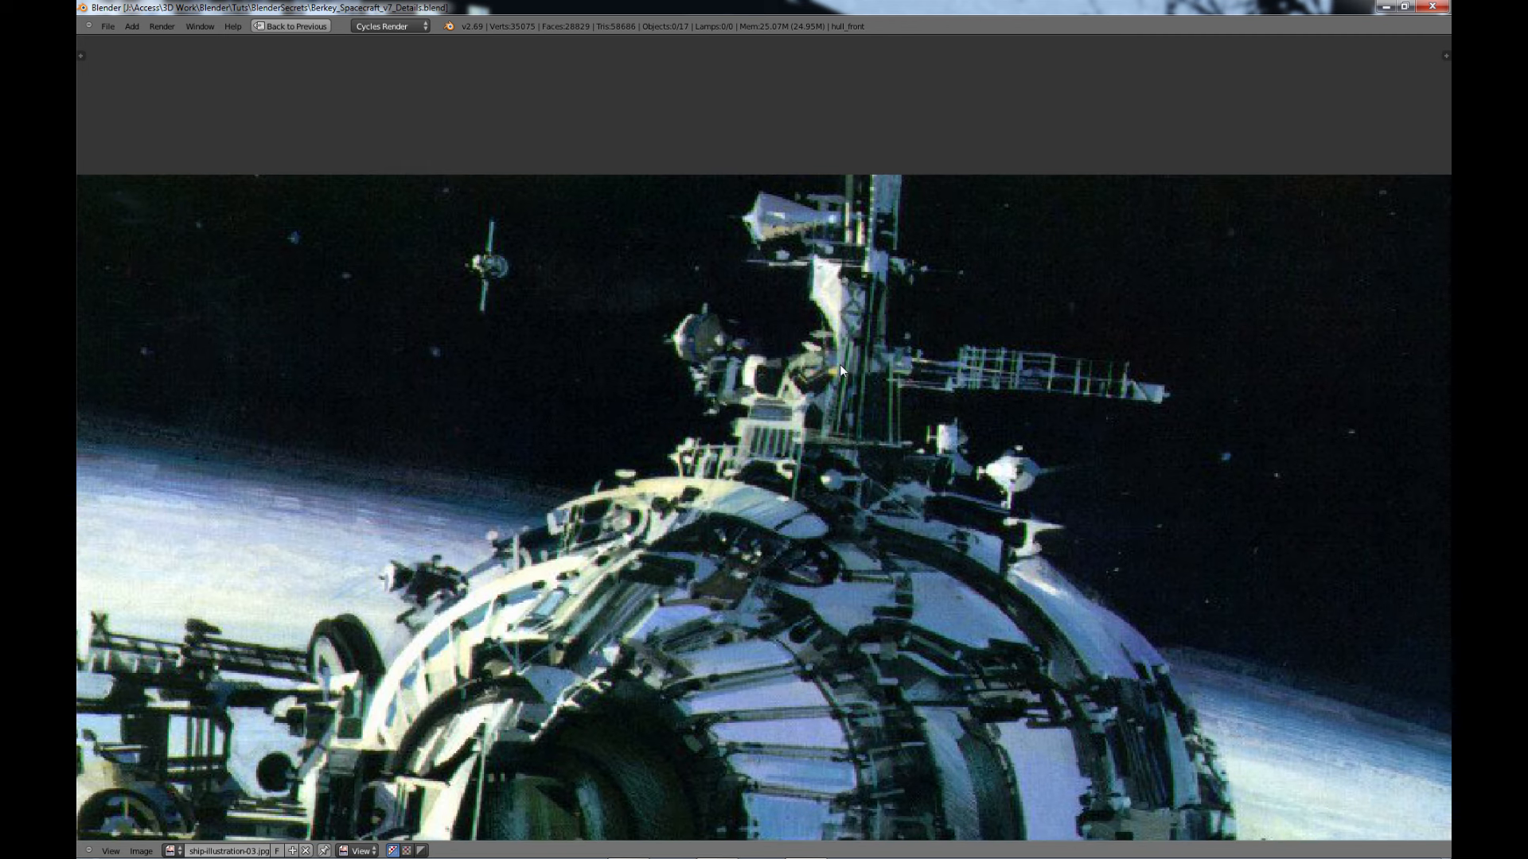
pyautogui.scroll(1, 838, 364)
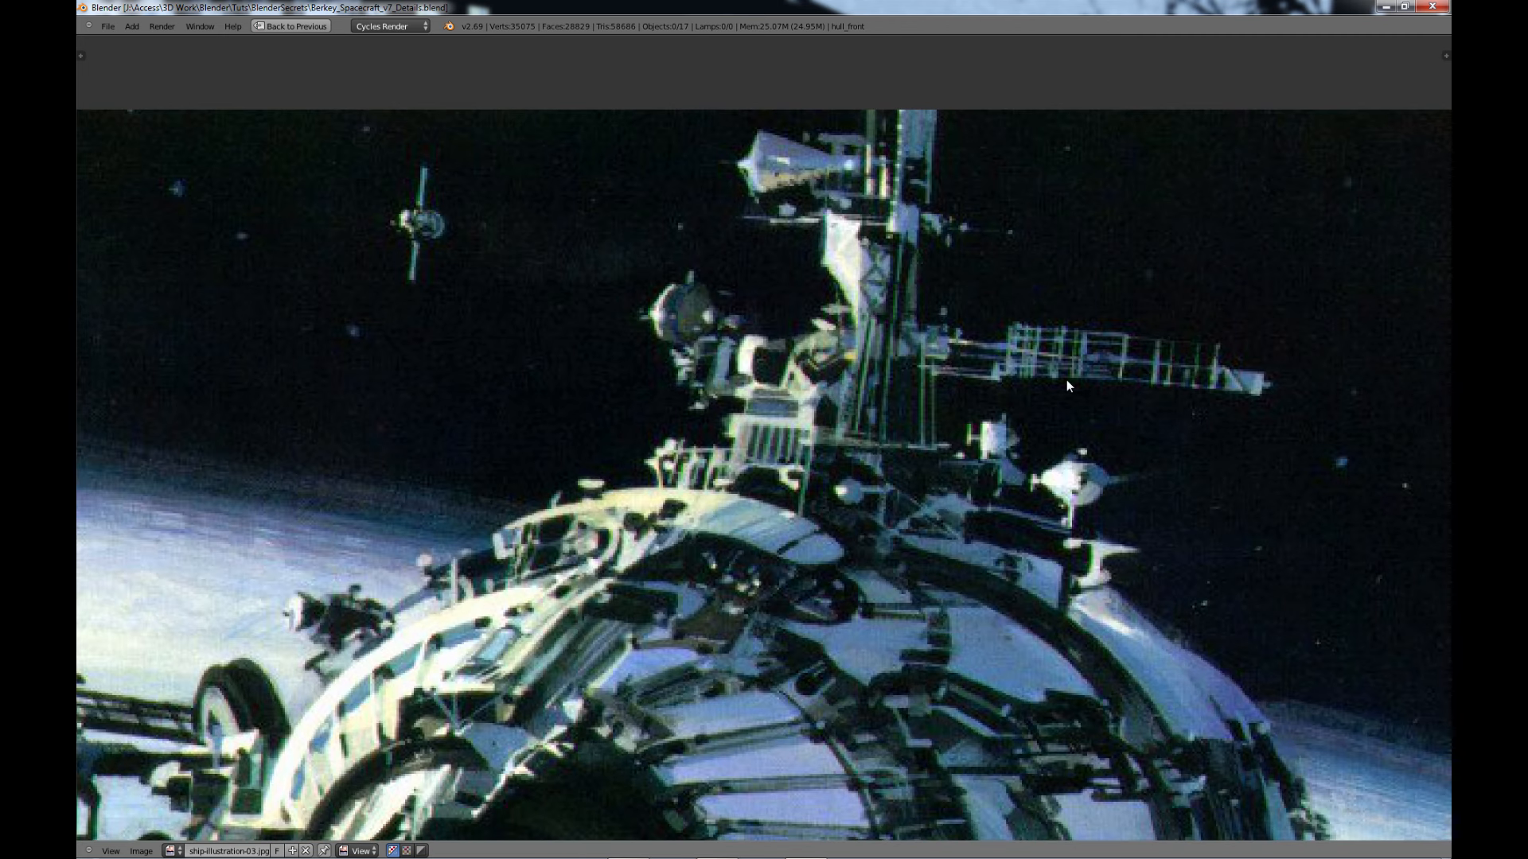
pyautogui.scroll(1, 956, 428)
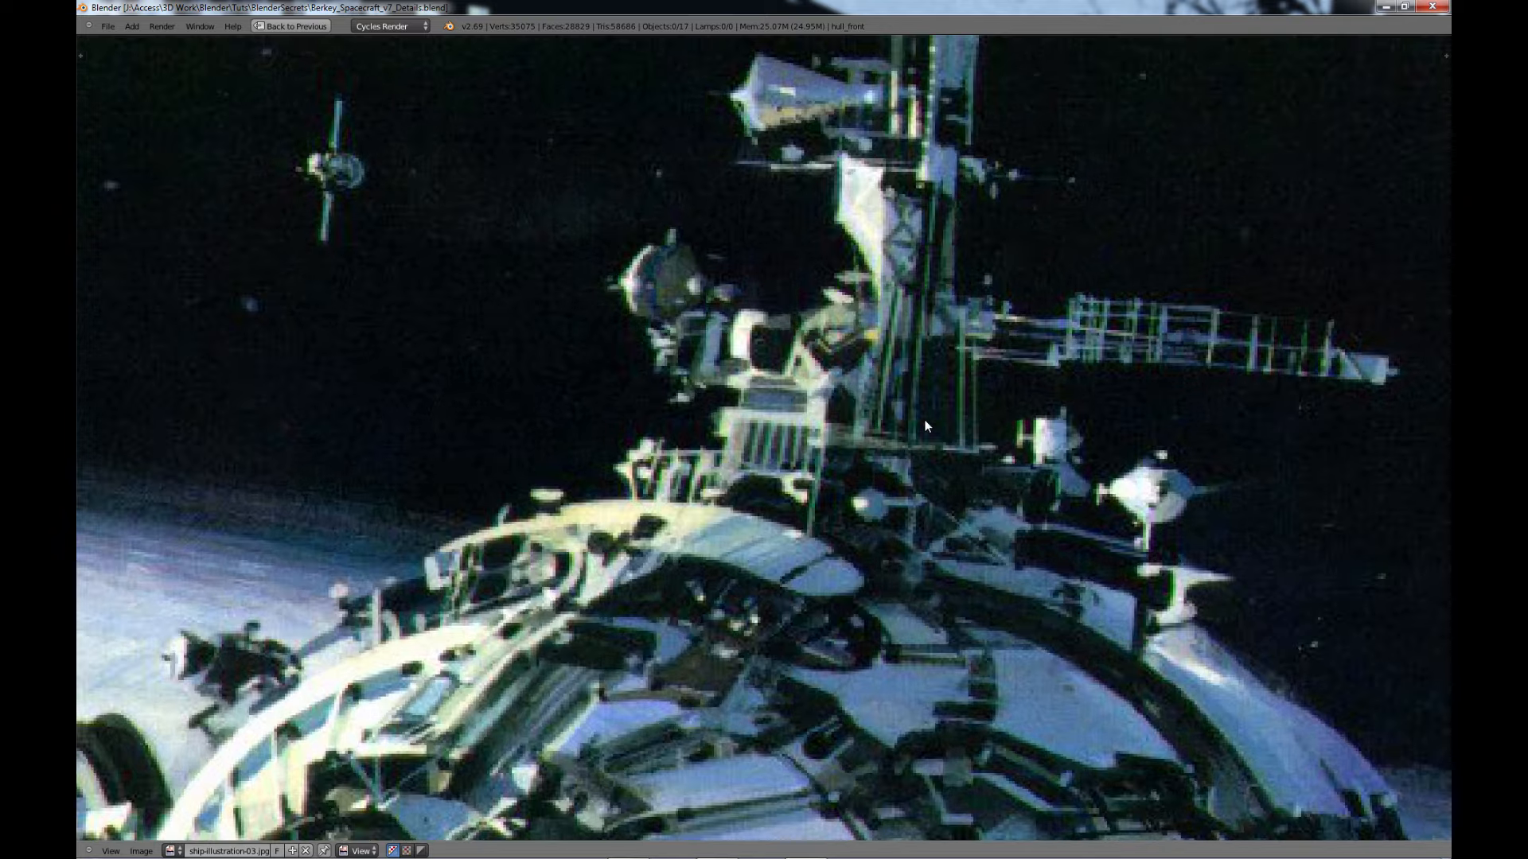
pyautogui.scroll(-1, 955, 426)
pyautogui.scroll(2, 925, 418)
pyautogui.scroll(-2, 925, 424)
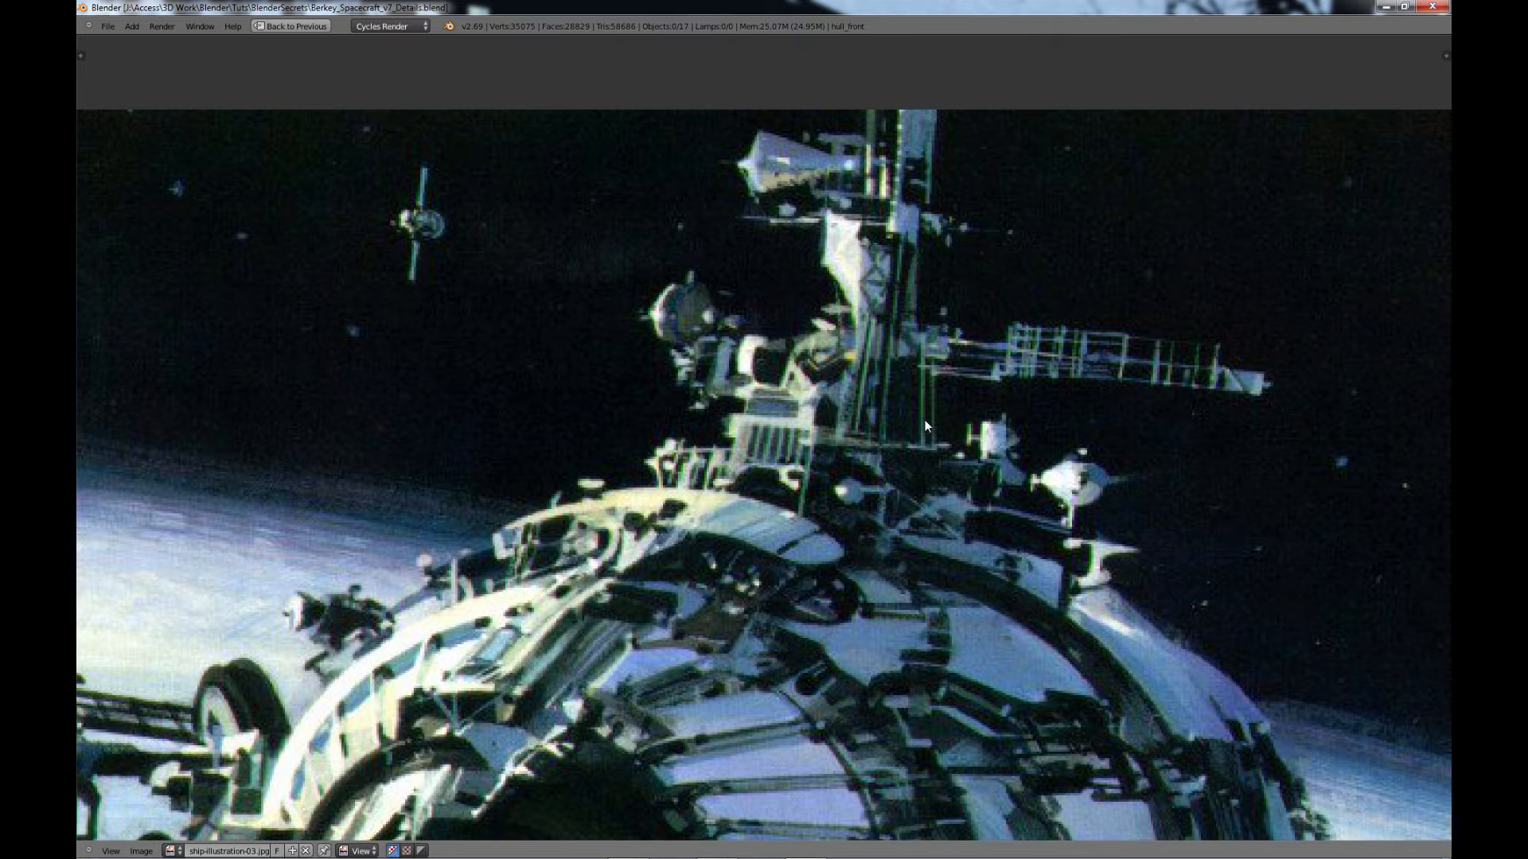
pyautogui.moveTo(919, 369); pyautogui.dragTo(853, 475, button='middle')
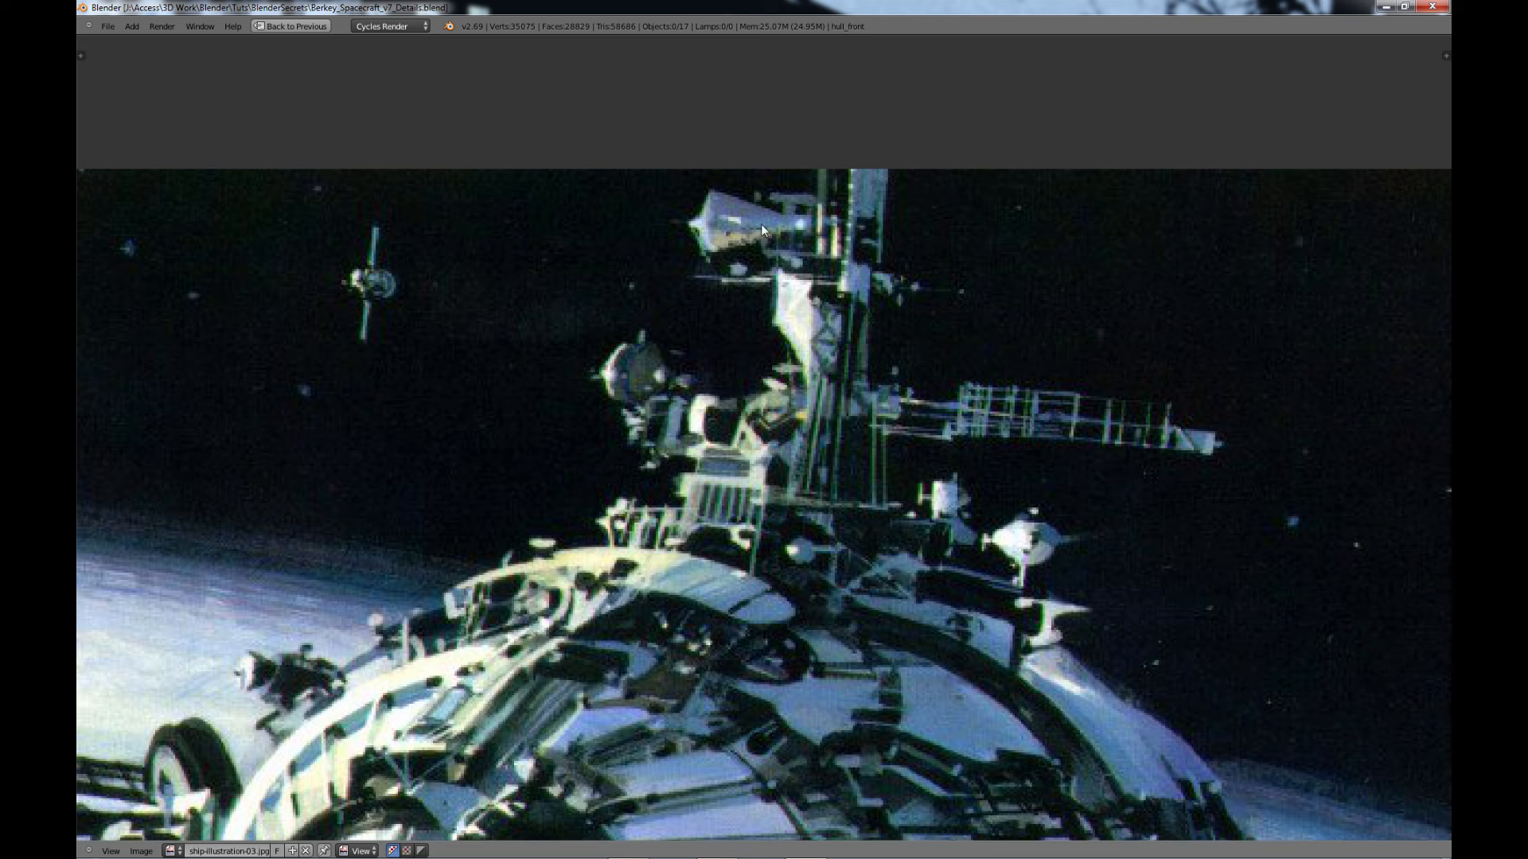
pyautogui.scroll(1, 731, 220)
pyautogui.moveTo(734, 200); pyautogui.dragTo(746, 258, button='middle')
# - Examine the structure hanging beneath the sphere and the solar-panel wing attachment in the reference painting
pyautogui.scroll(-3, 826, 437)
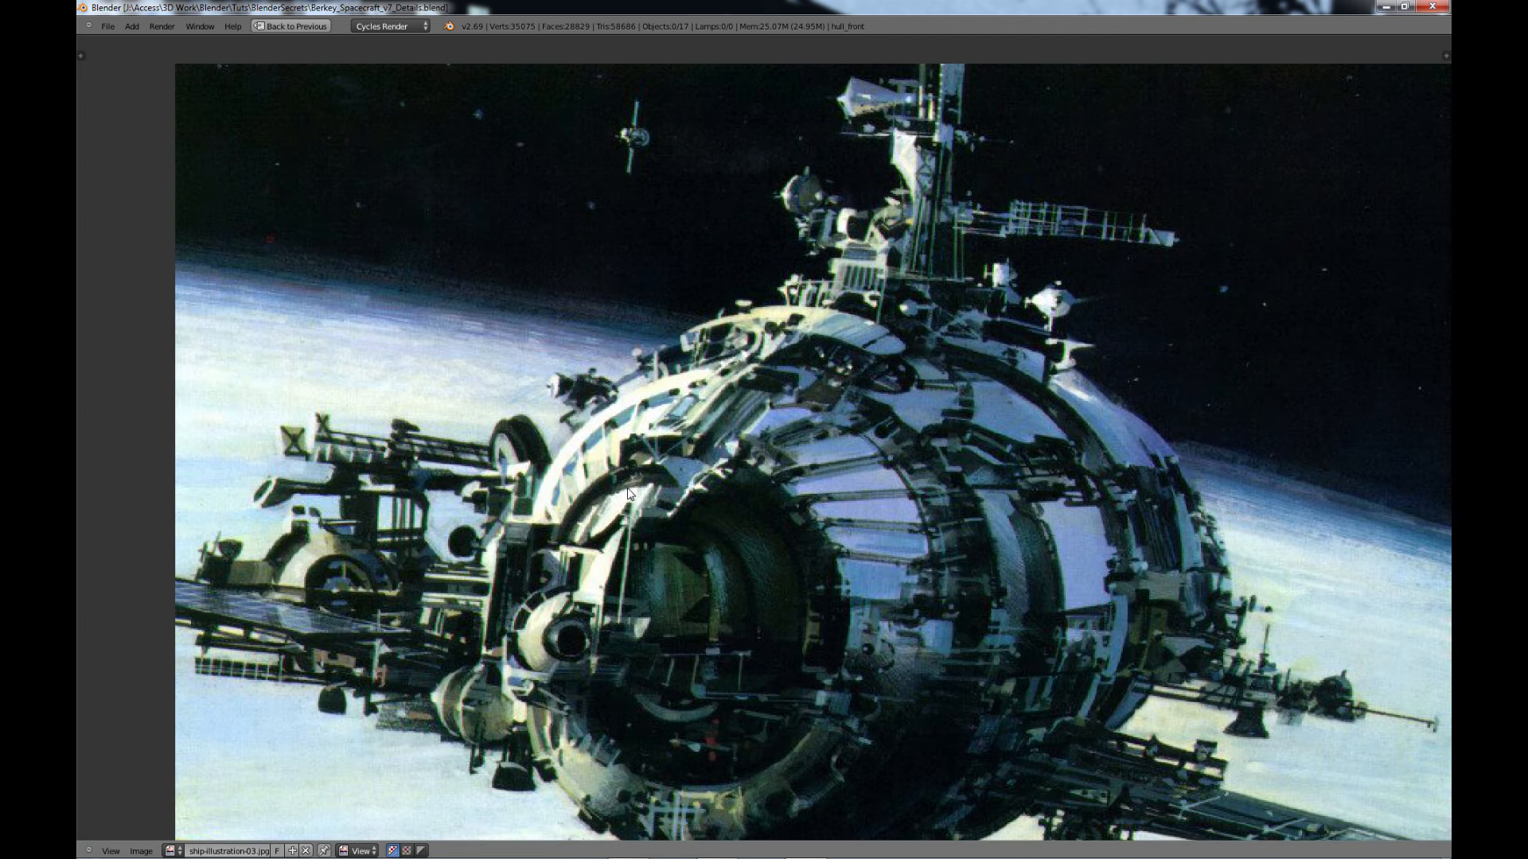
pyautogui.moveTo(627, 613); pyautogui.dragTo(759, 438, button='middle')
pyautogui.moveTo(758, 521); pyautogui.dragTo(734, 124, button='middle')
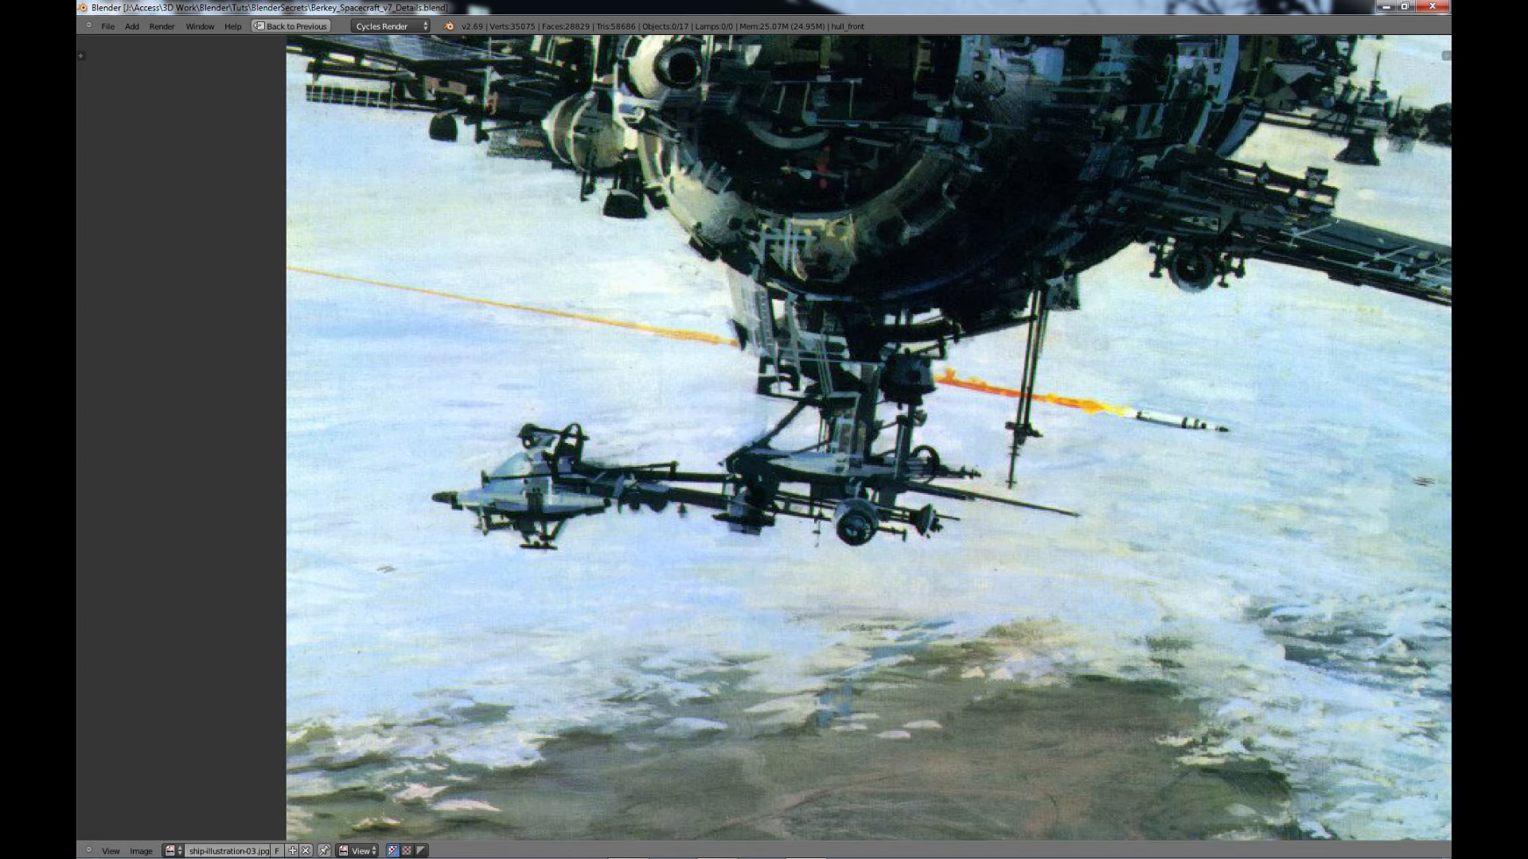
pyautogui.scroll(3, 791, 428)
pyautogui.scroll(-1, 888, 454)
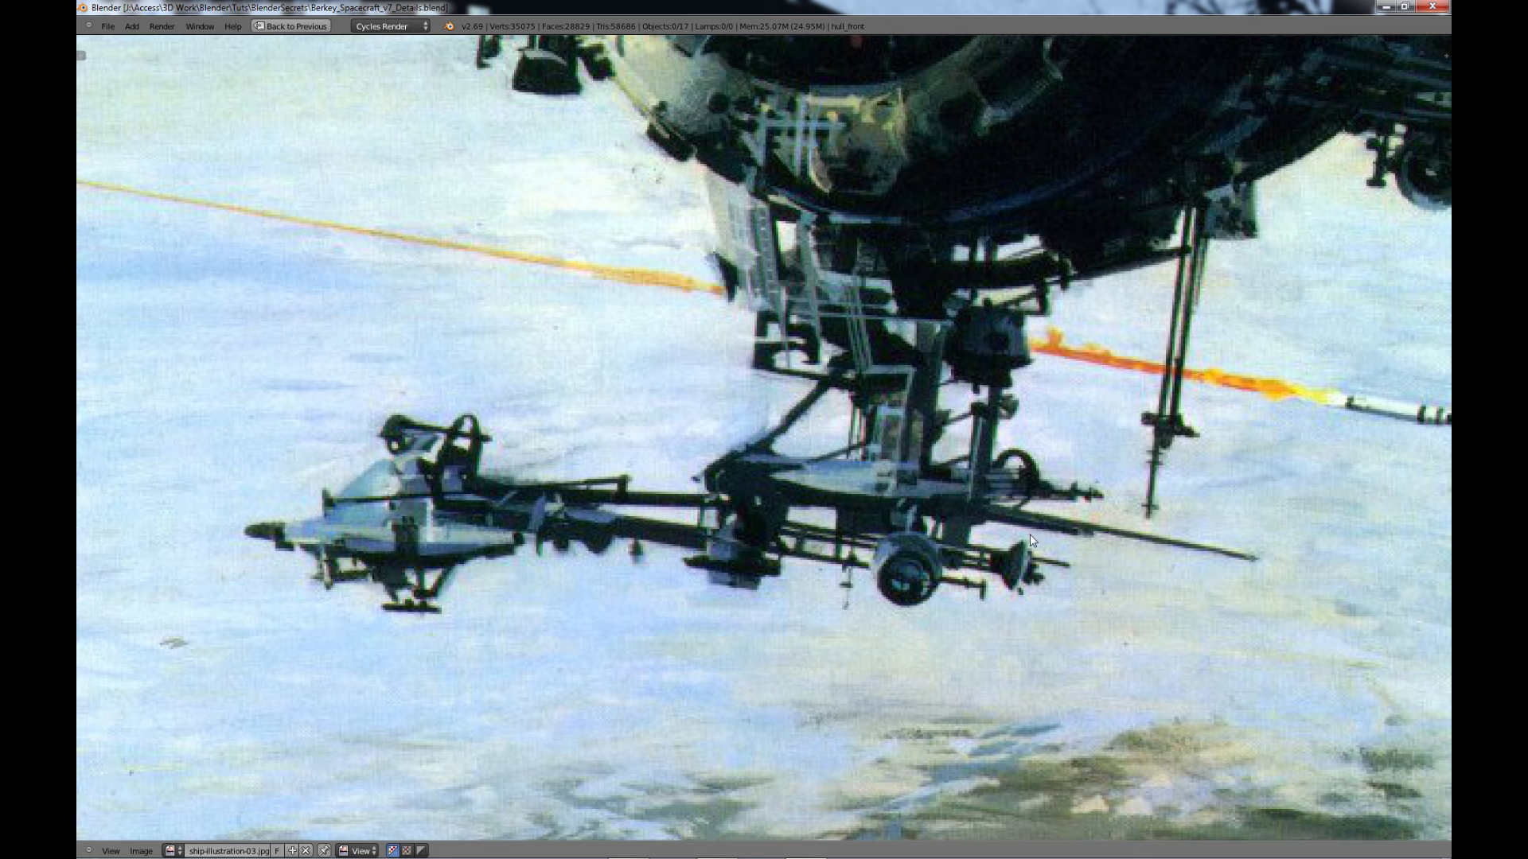
pyautogui.scroll(-1, 982, 475)
pyautogui.moveTo(980, 474); pyautogui.dragTo(827, 552, button='middle')
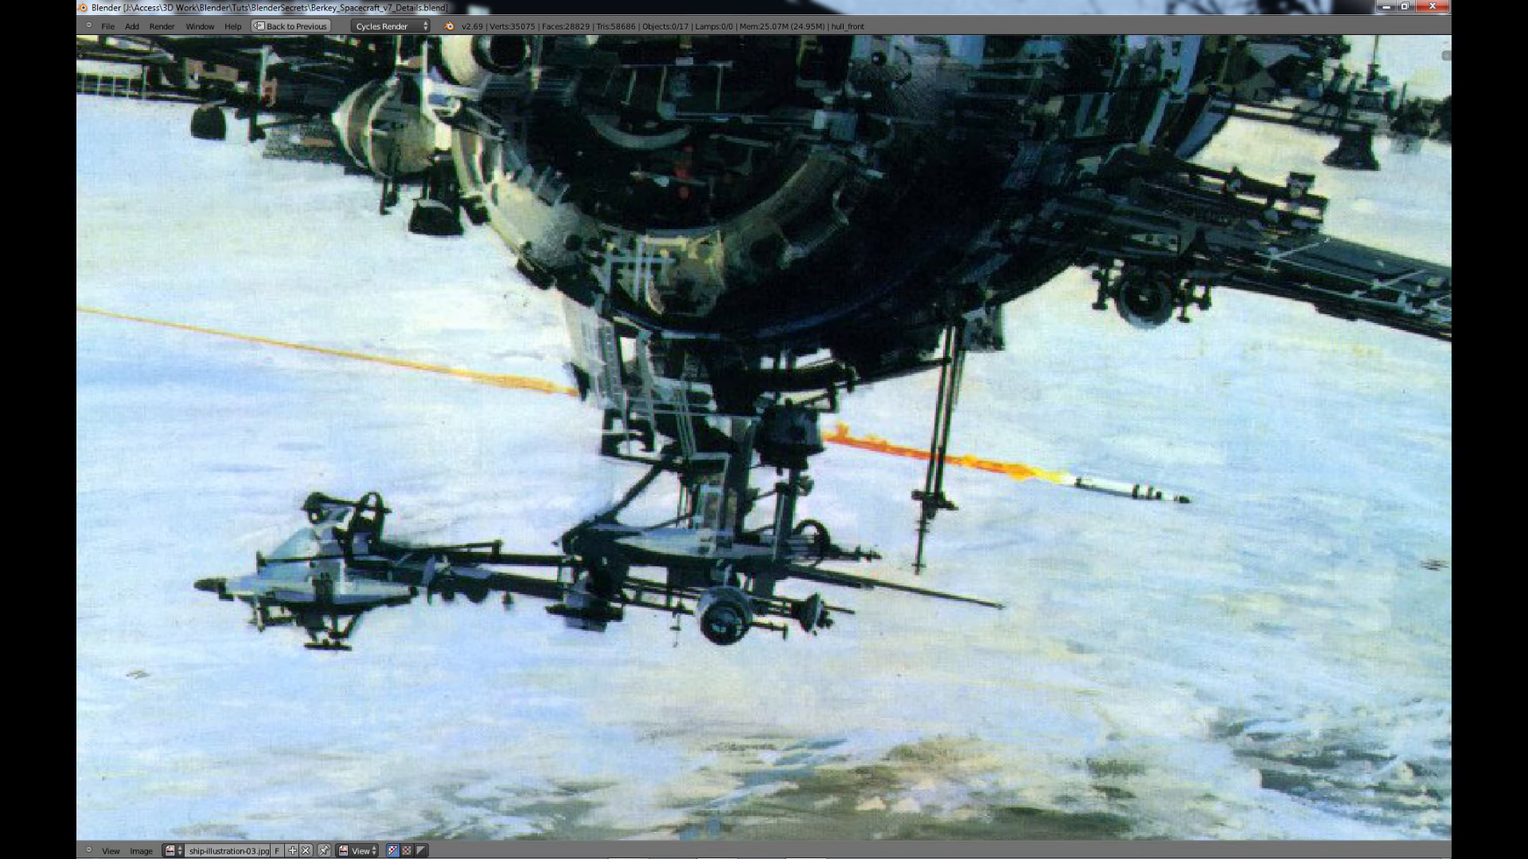
pyautogui.moveTo(784, 198); pyautogui.dragTo(721, 414, button='middle')
pyautogui.moveTo(714, 313); pyautogui.dragTo(566, 395, button='middle')
pyautogui.moveTo(877, 387); pyautogui.dragTo(703, 384, button='middle')
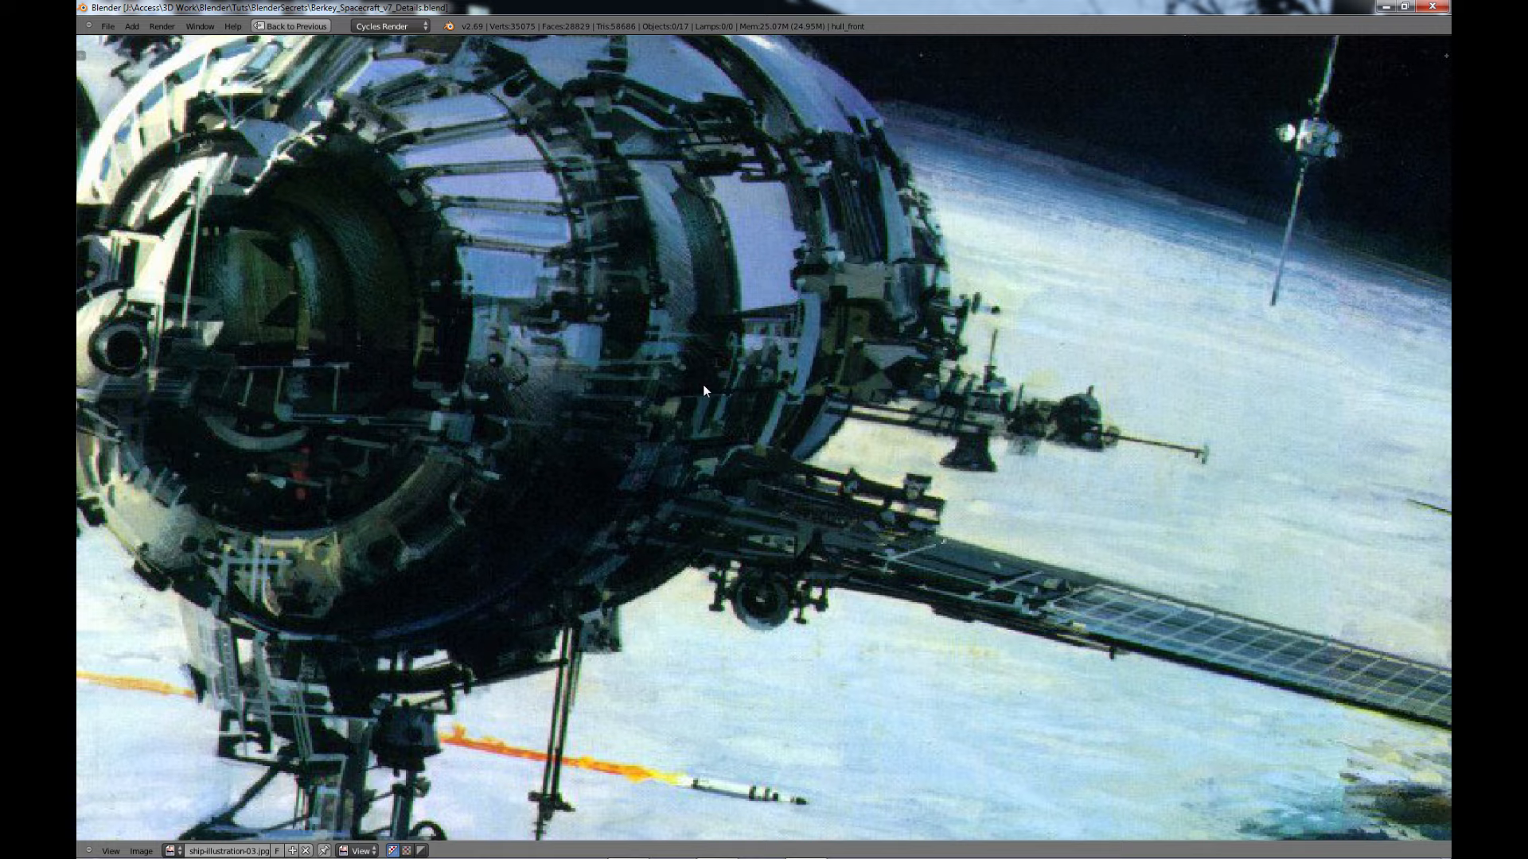
# - Study the whole ship in the reference painting, including the front opening, hull panels and top mast
pyautogui.scroll(-2, 1024, 408)
pyautogui.moveTo(1024, 408); pyautogui.dragTo(1167, 464, button='middle')
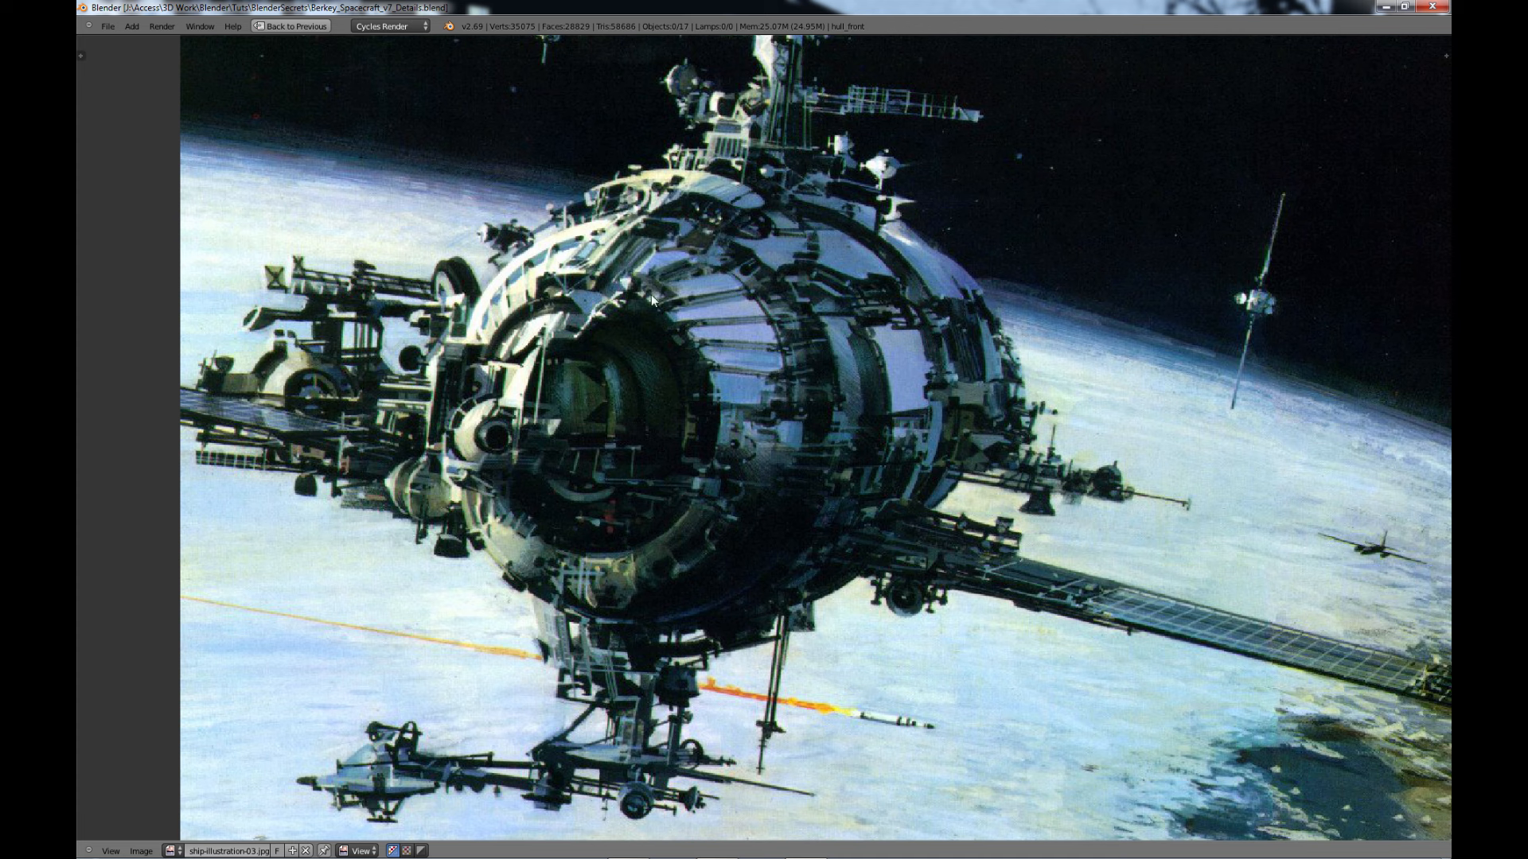
pyautogui.scroll(-1, 568, 382)
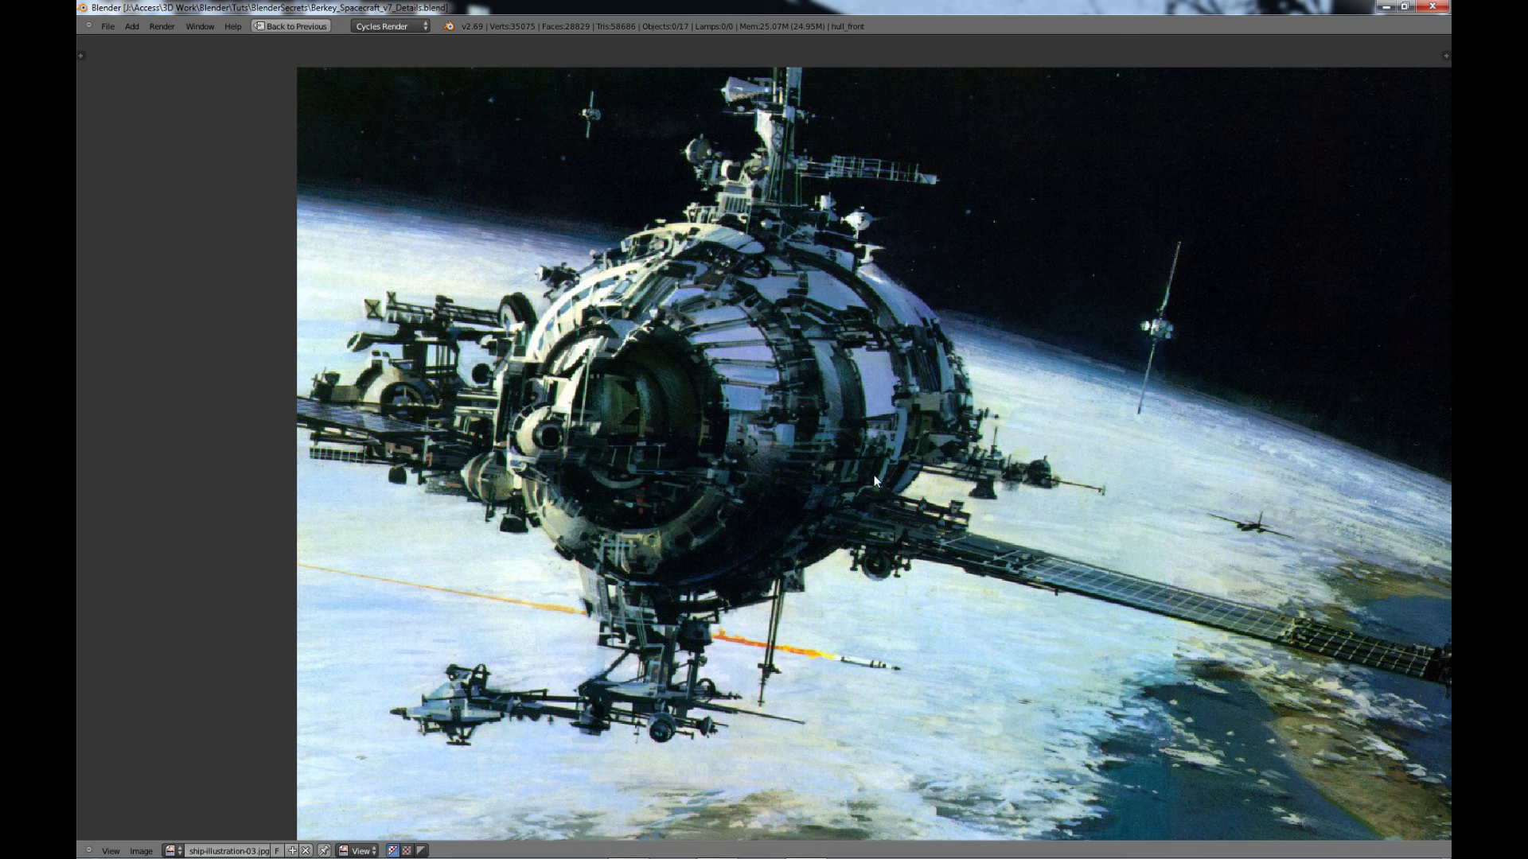
pyautogui.moveTo(542, 432); pyautogui.dragTo(563, 455, button='middle')
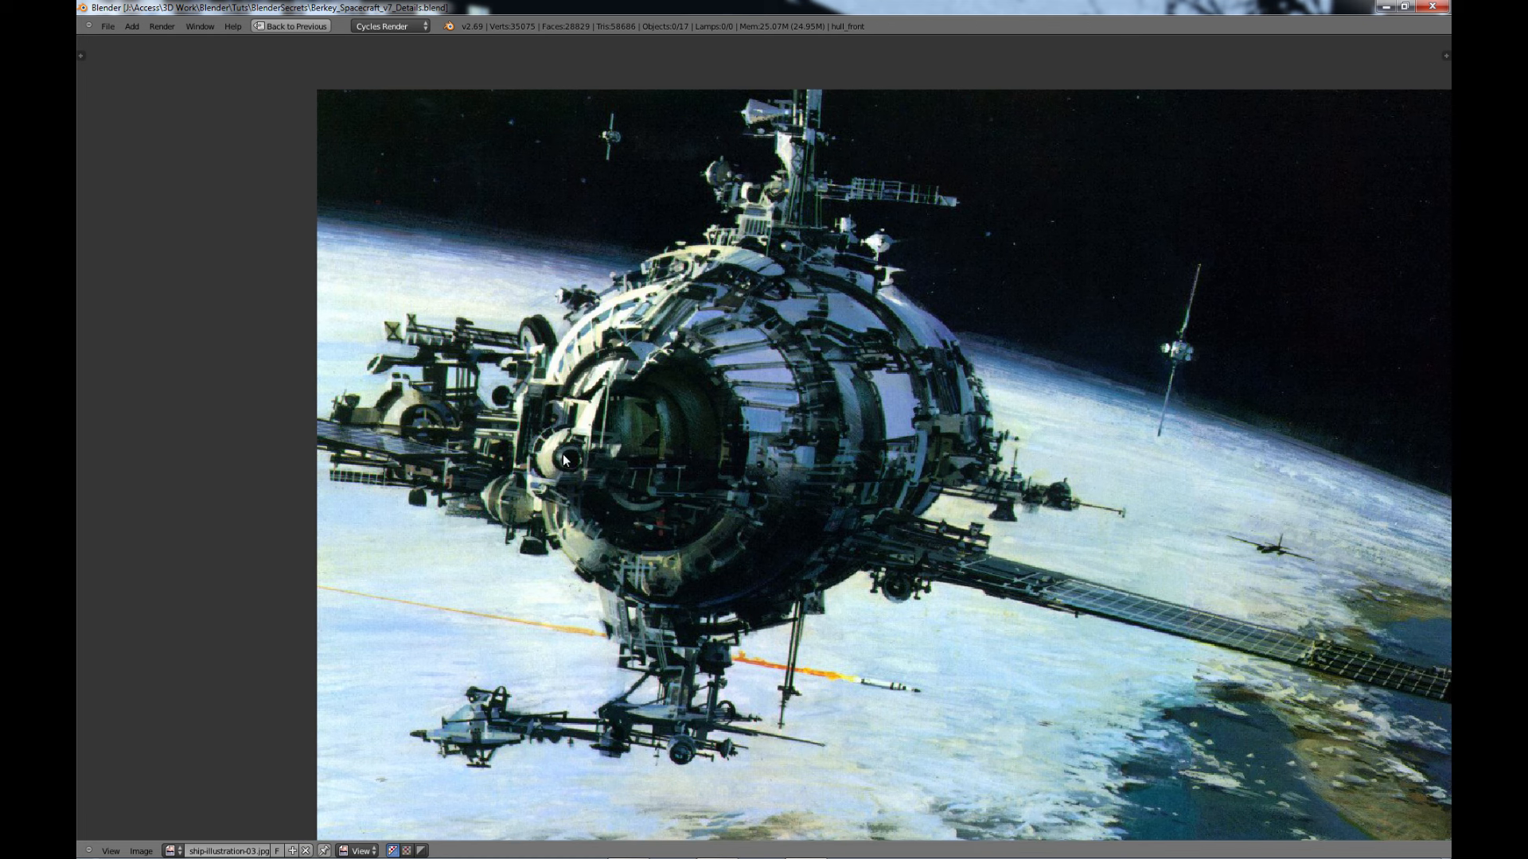
pyautogui.scroll(-1, 764, 446)
pyautogui.scroll(2, 810, 480)
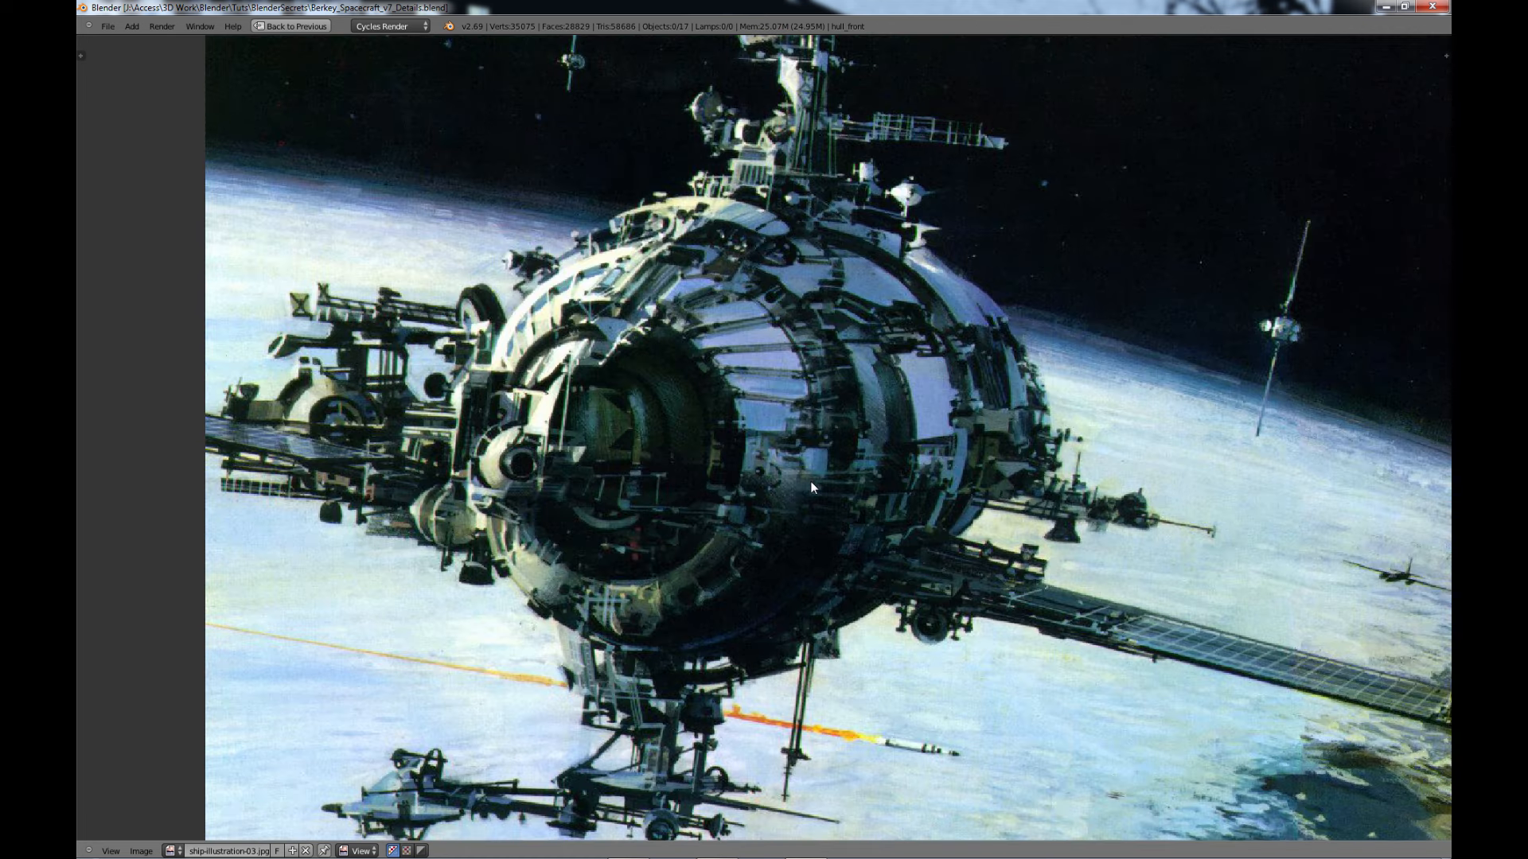
pyautogui.moveTo(876, 319); pyautogui.dragTo(867, 380, button='middle')
pyautogui.scroll(1, 867, 376)
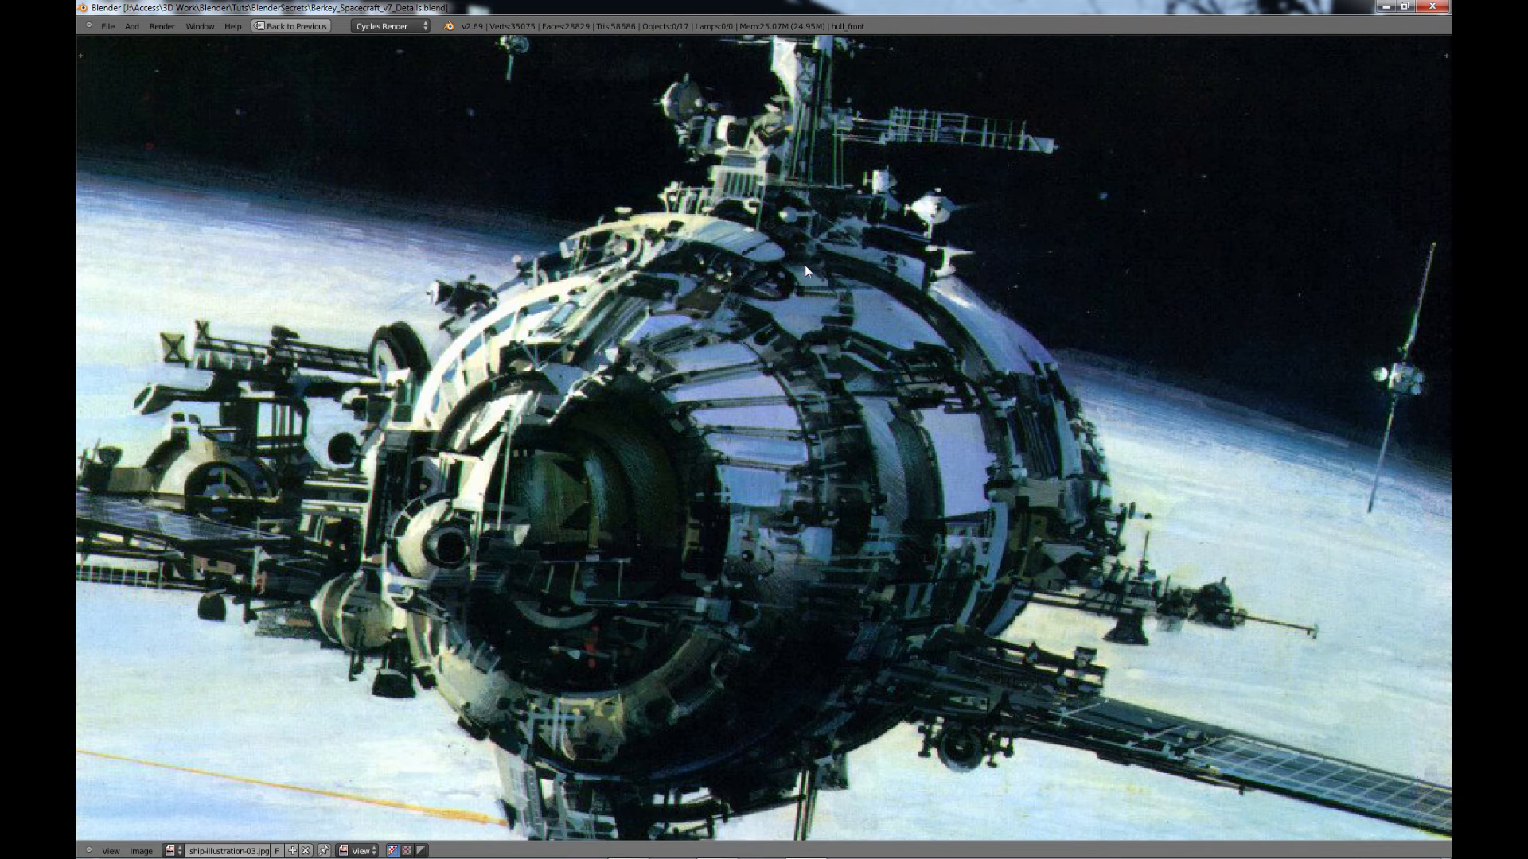
pyautogui.moveTo(805, 265); pyautogui.dragTo(913, 298, button='middle')
pyautogui.moveTo(931, 370); pyautogui.dragTo(883, 409, button='middle')
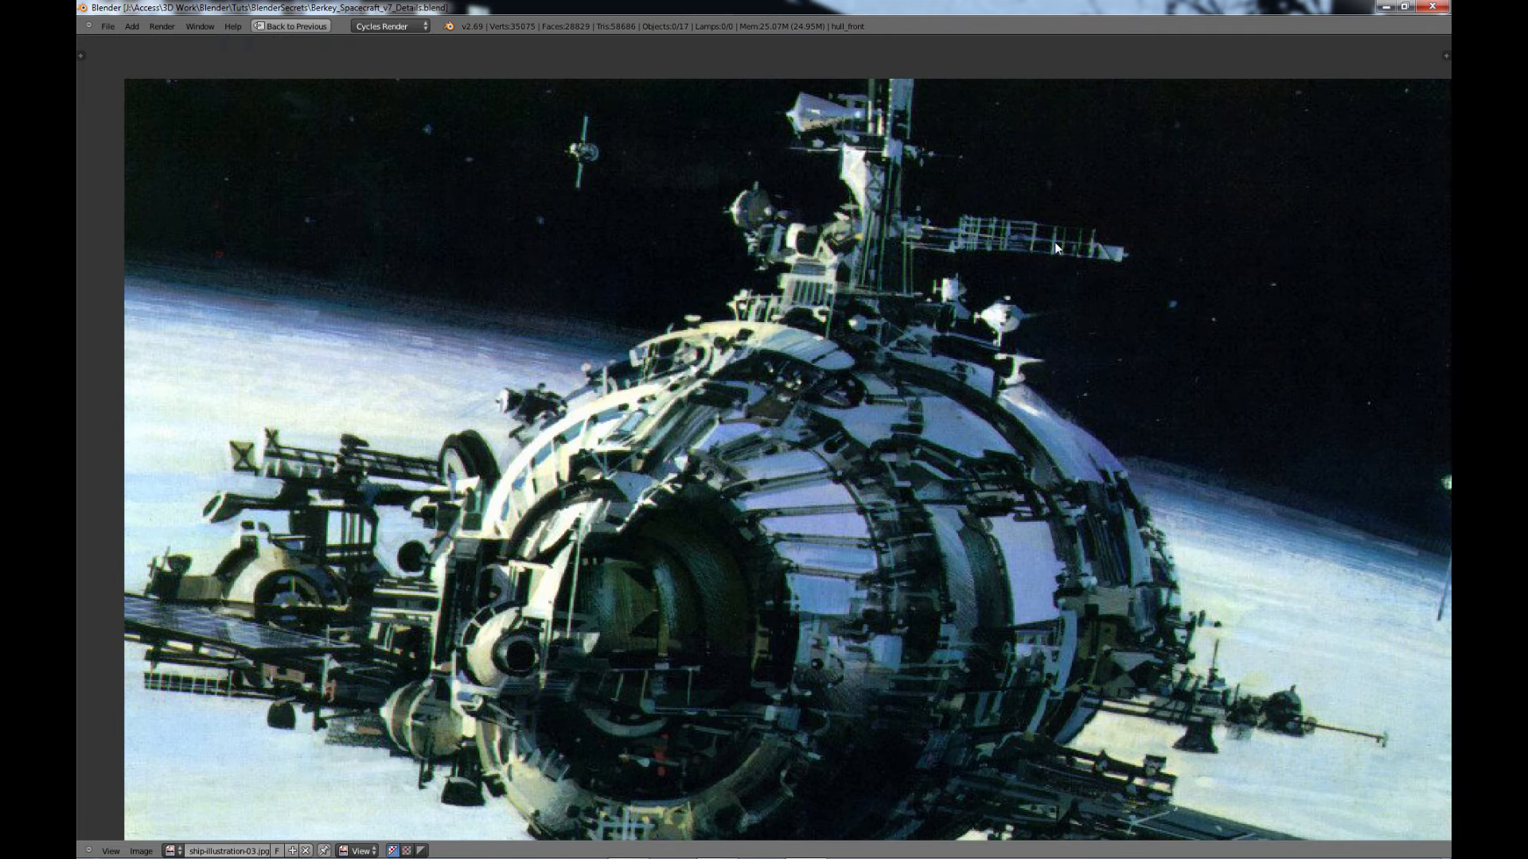
# - Compare how the lower structure, side wing and top tower attach to the central hull in the reference painting
pyautogui.moveTo(672, 504); pyautogui.dragTo(640, 312, button='middle')
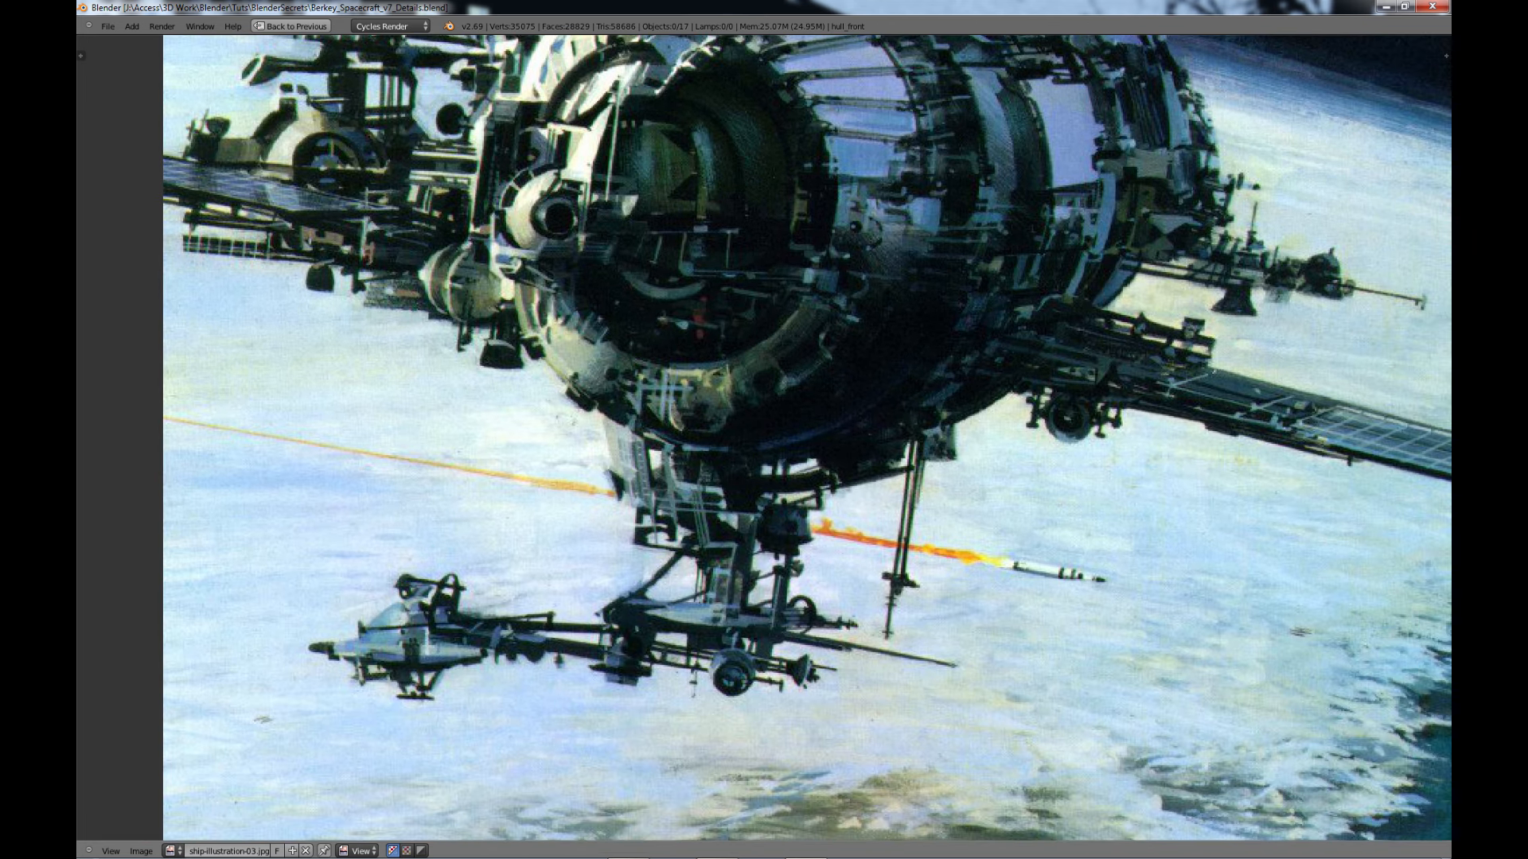
pyautogui.moveTo(732, 408); pyautogui.dragTo(724, 478, button='middle')
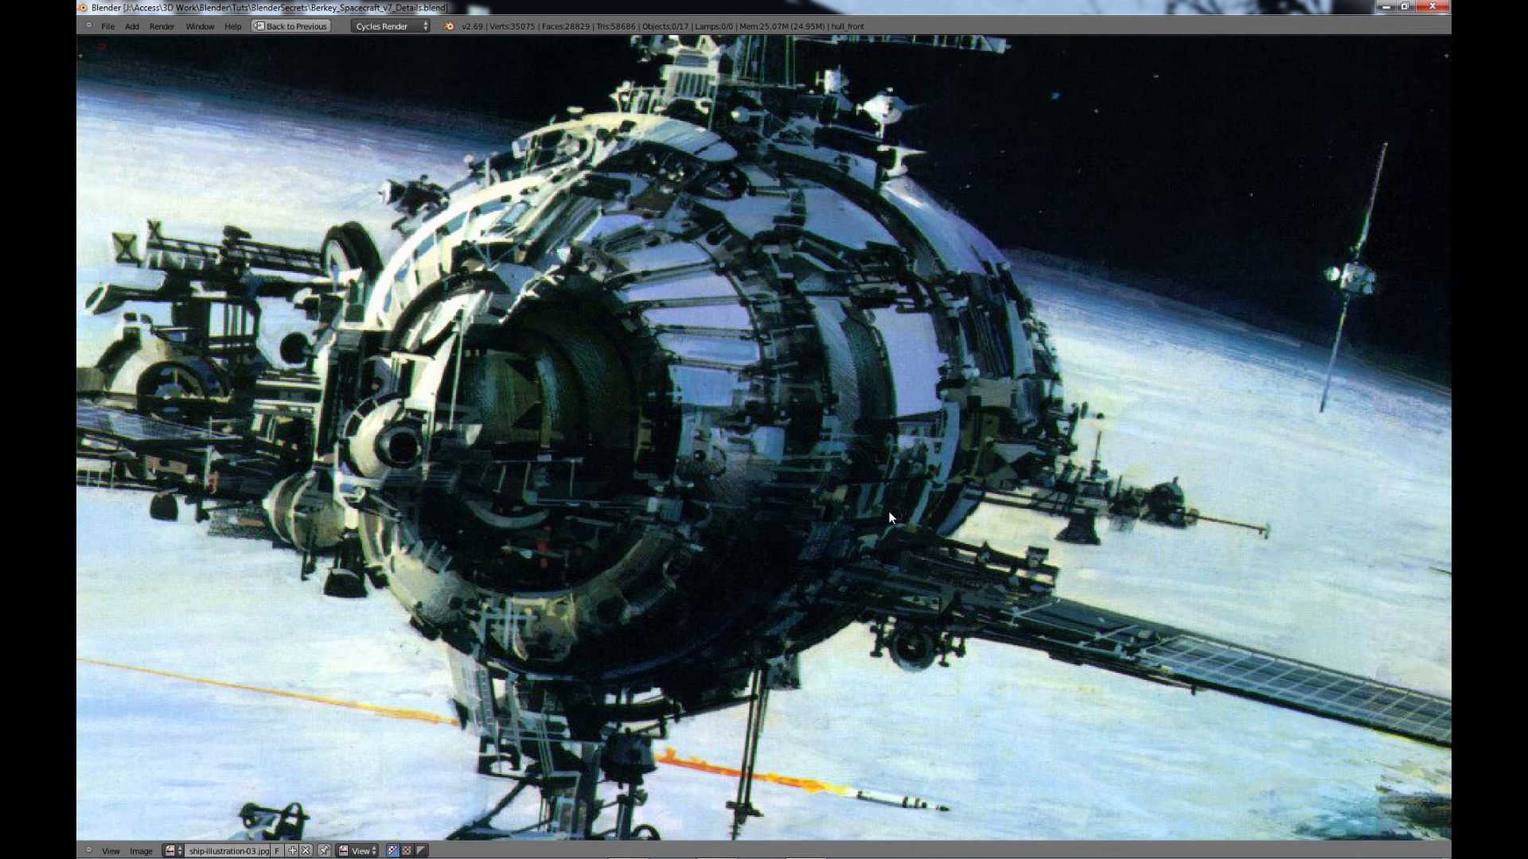
pyautogui.scroll(-2, 813, 371)
pyautogui.moveTo(813, 371); pyautogui.dragTo(816, 461, button='middle')
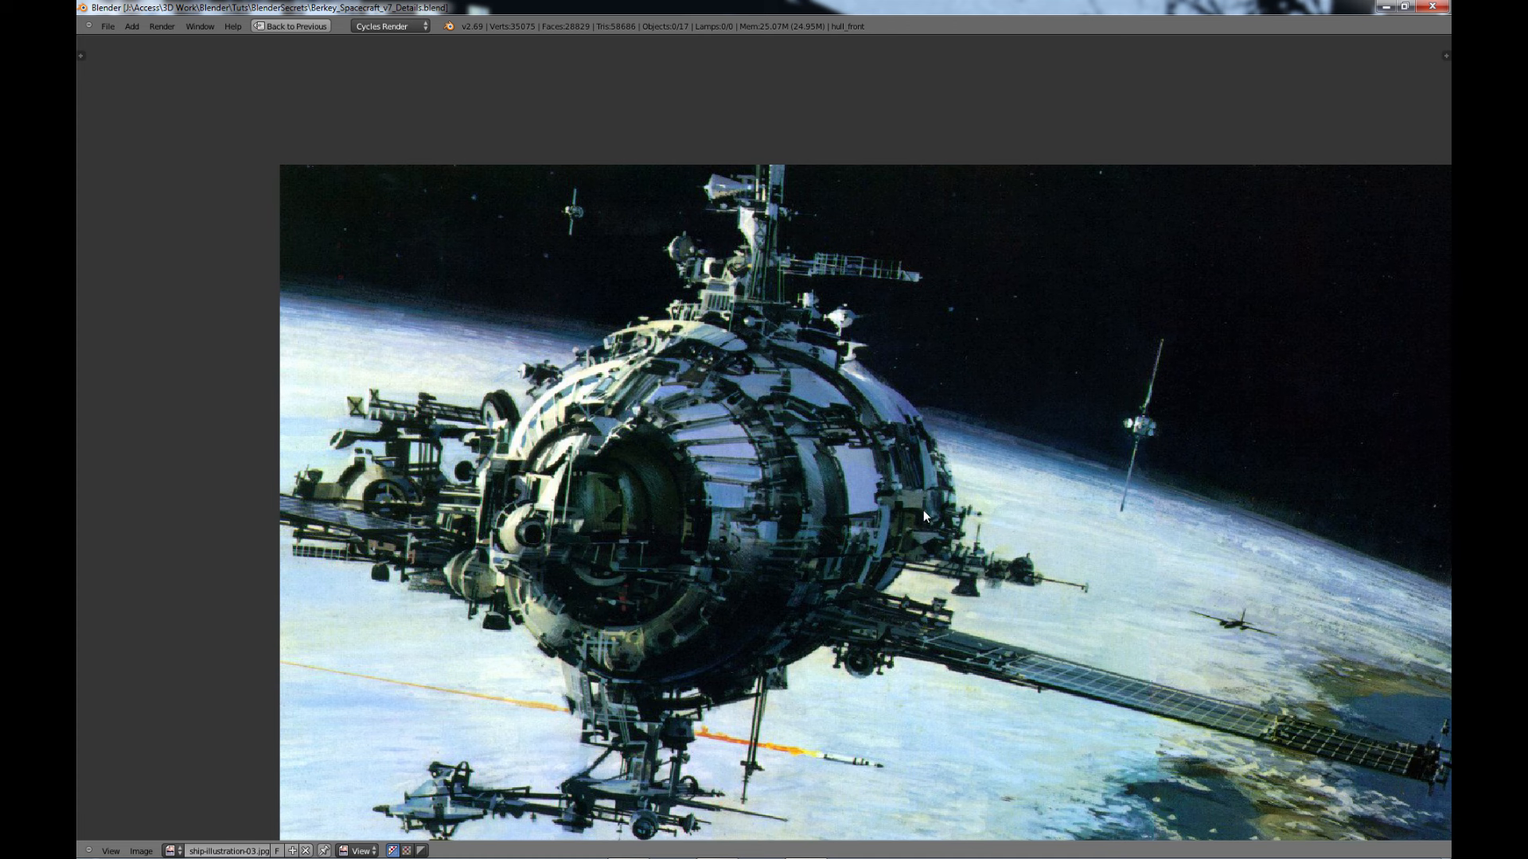
pyautogui.scroll(1, 923, 509)
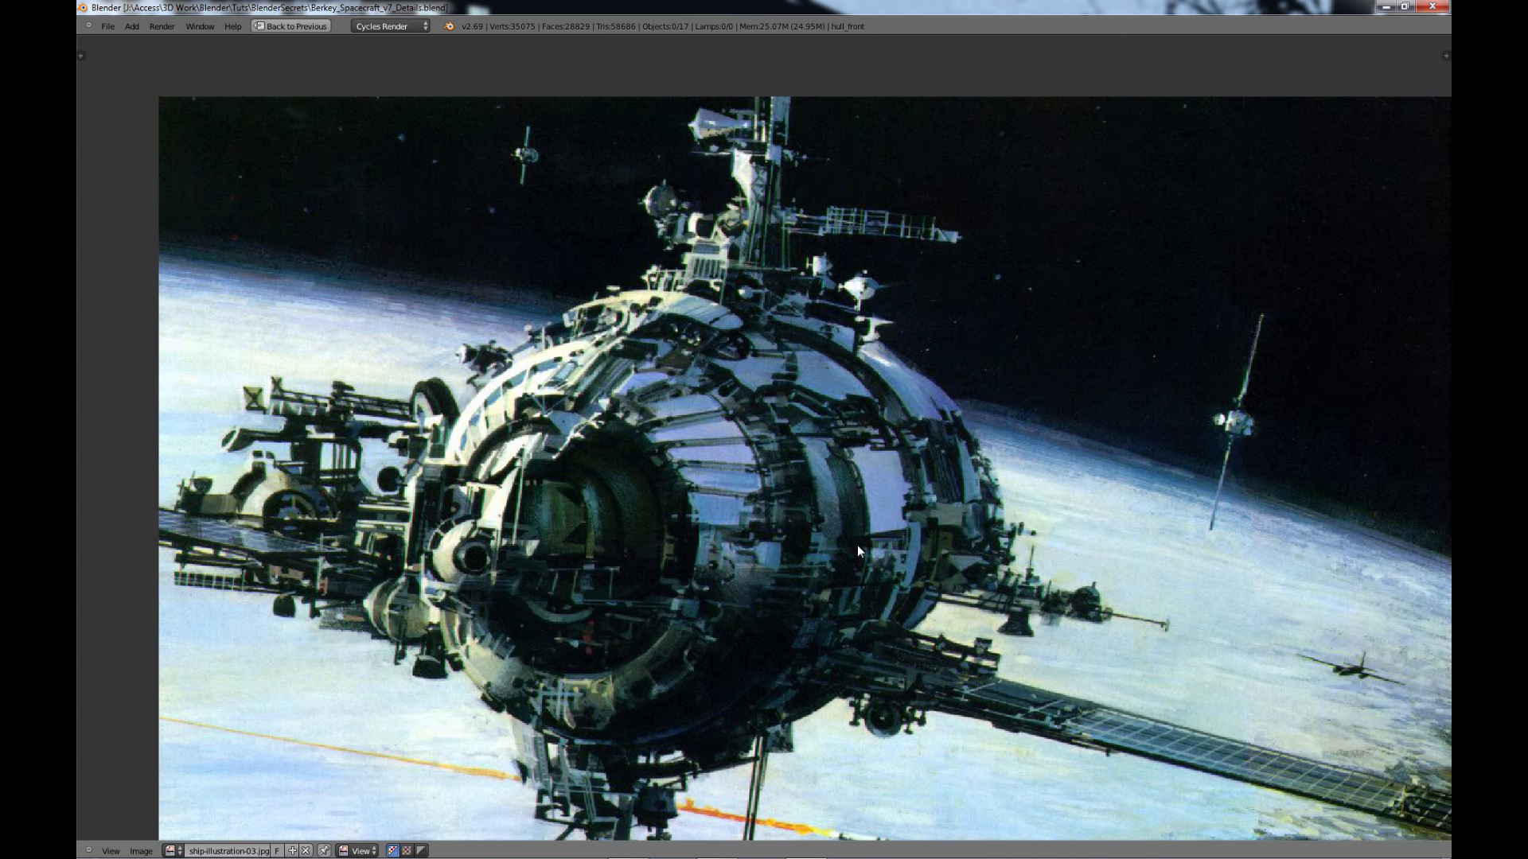
pyautogui.scroll(1, 795, 446)
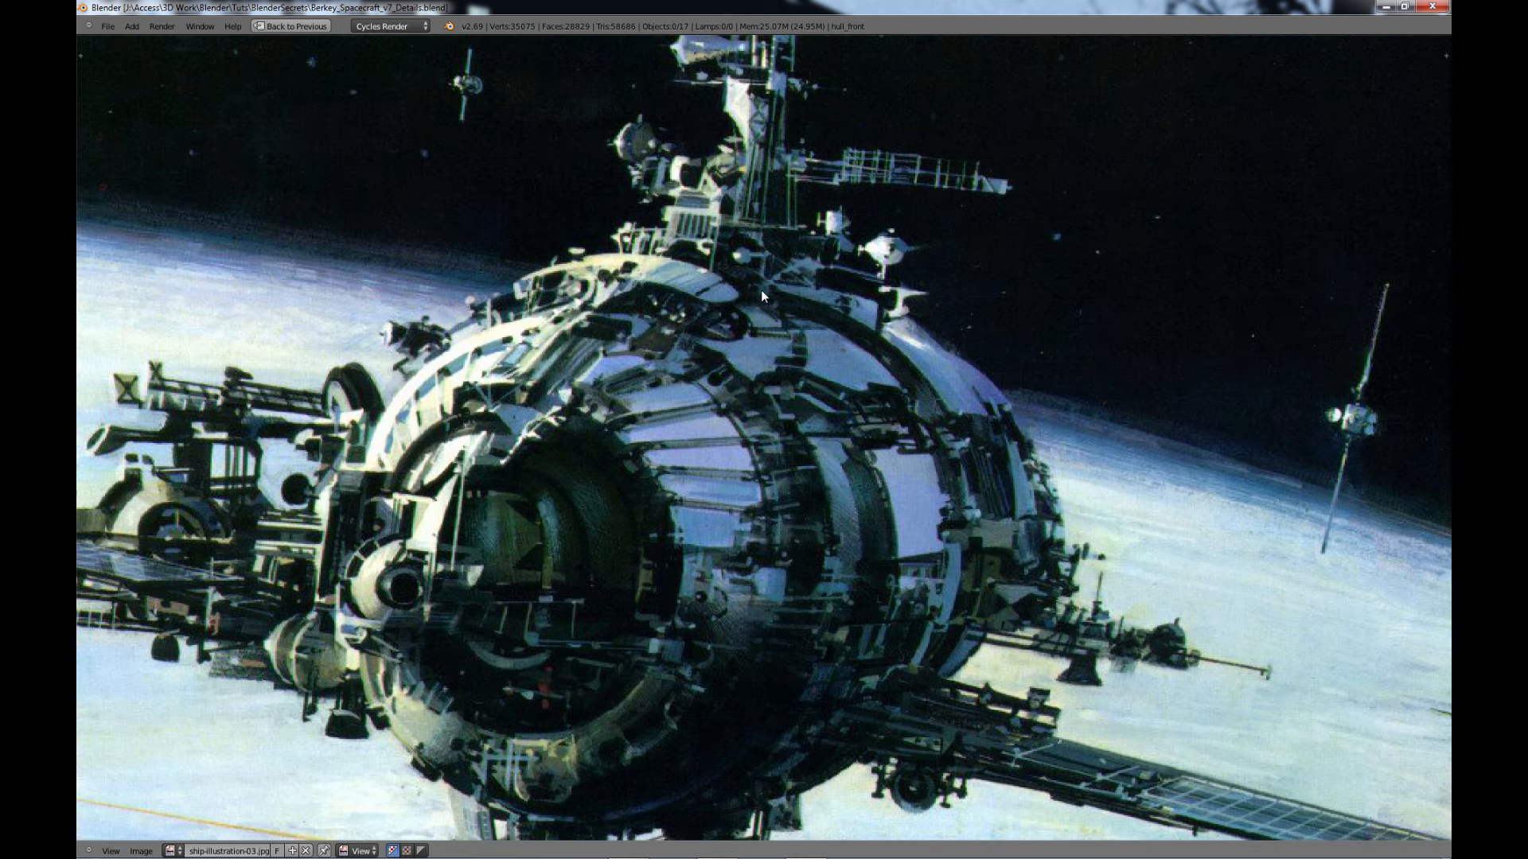
pyautogui.moveTo(784, 224); pyautogui.dragTo(838, 401, button='middle')
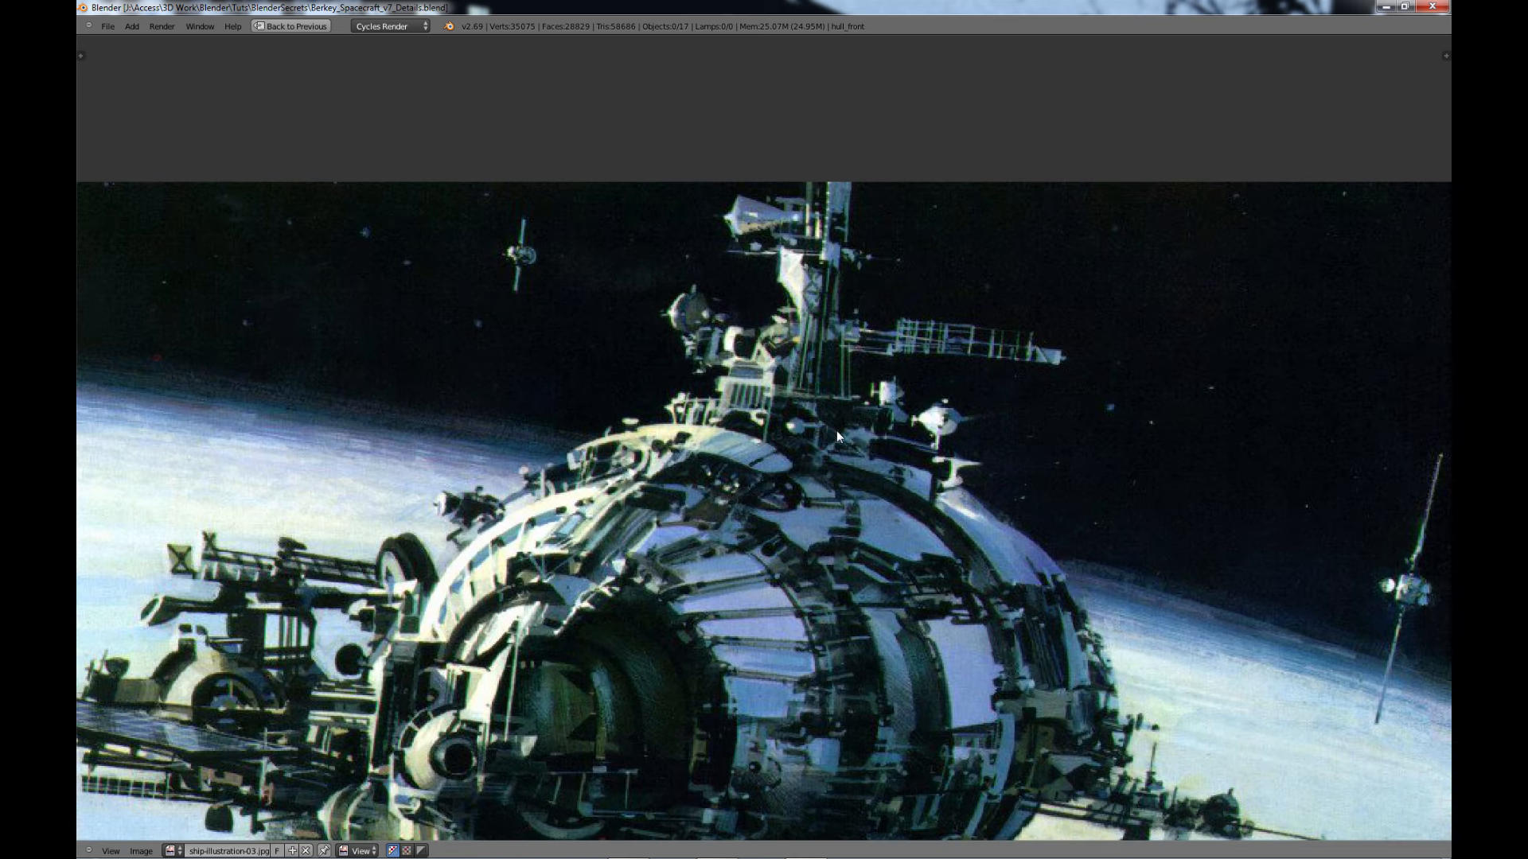
pyautogui.scroll(-2, 837, 431)
pyautogui.moveTo(812, 539); pyautogui.dragTo(728, 336, button='middle')
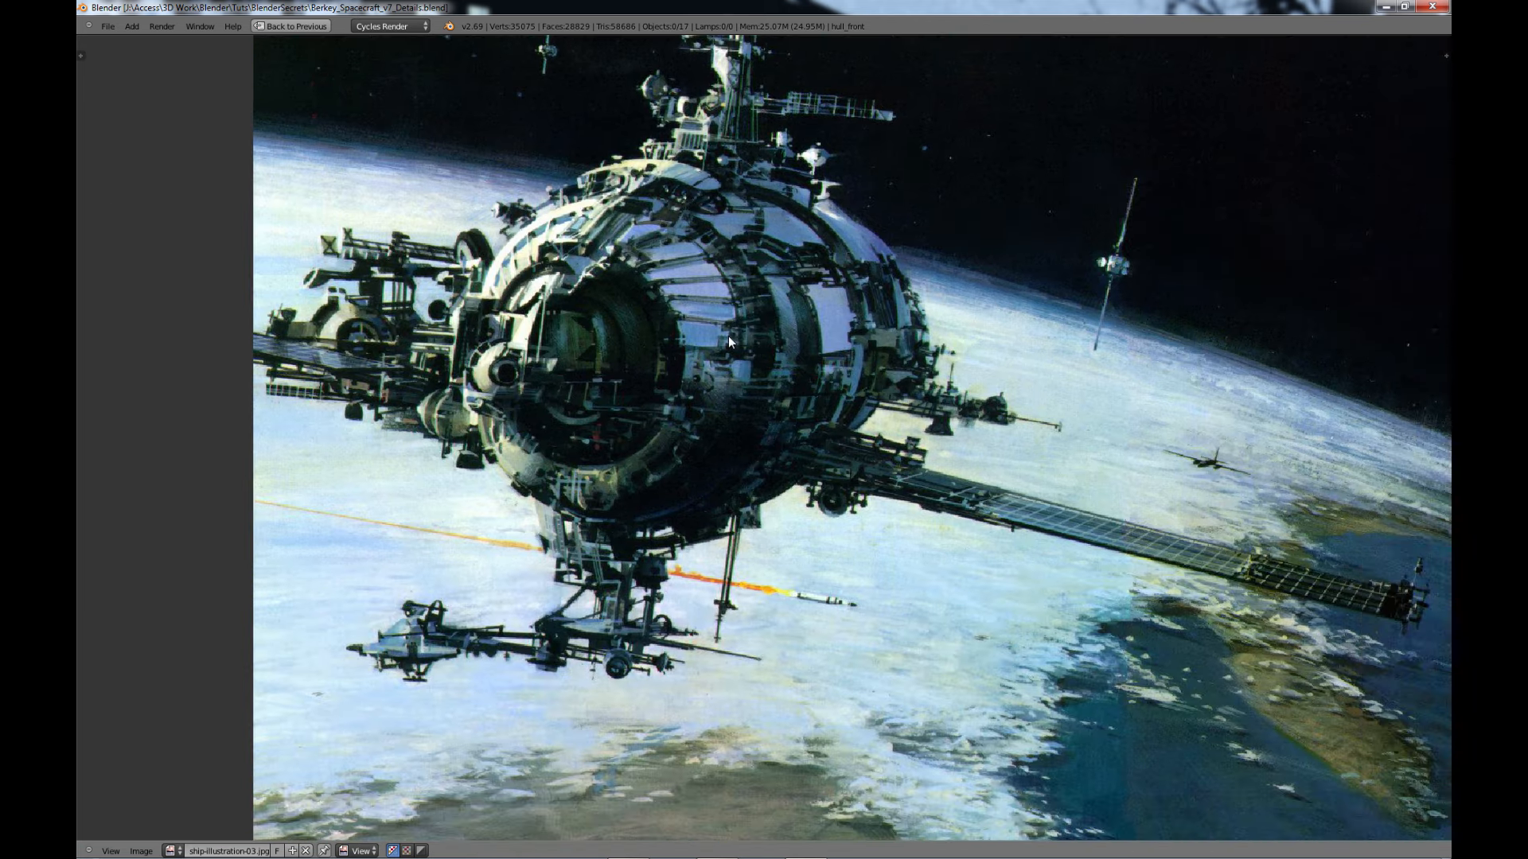
# - Restore the multi-editor layout and show only the first scene layer, hiding the backdrop and camera around the hull model
pyautogui.hotkey('ctrl', 'Up')
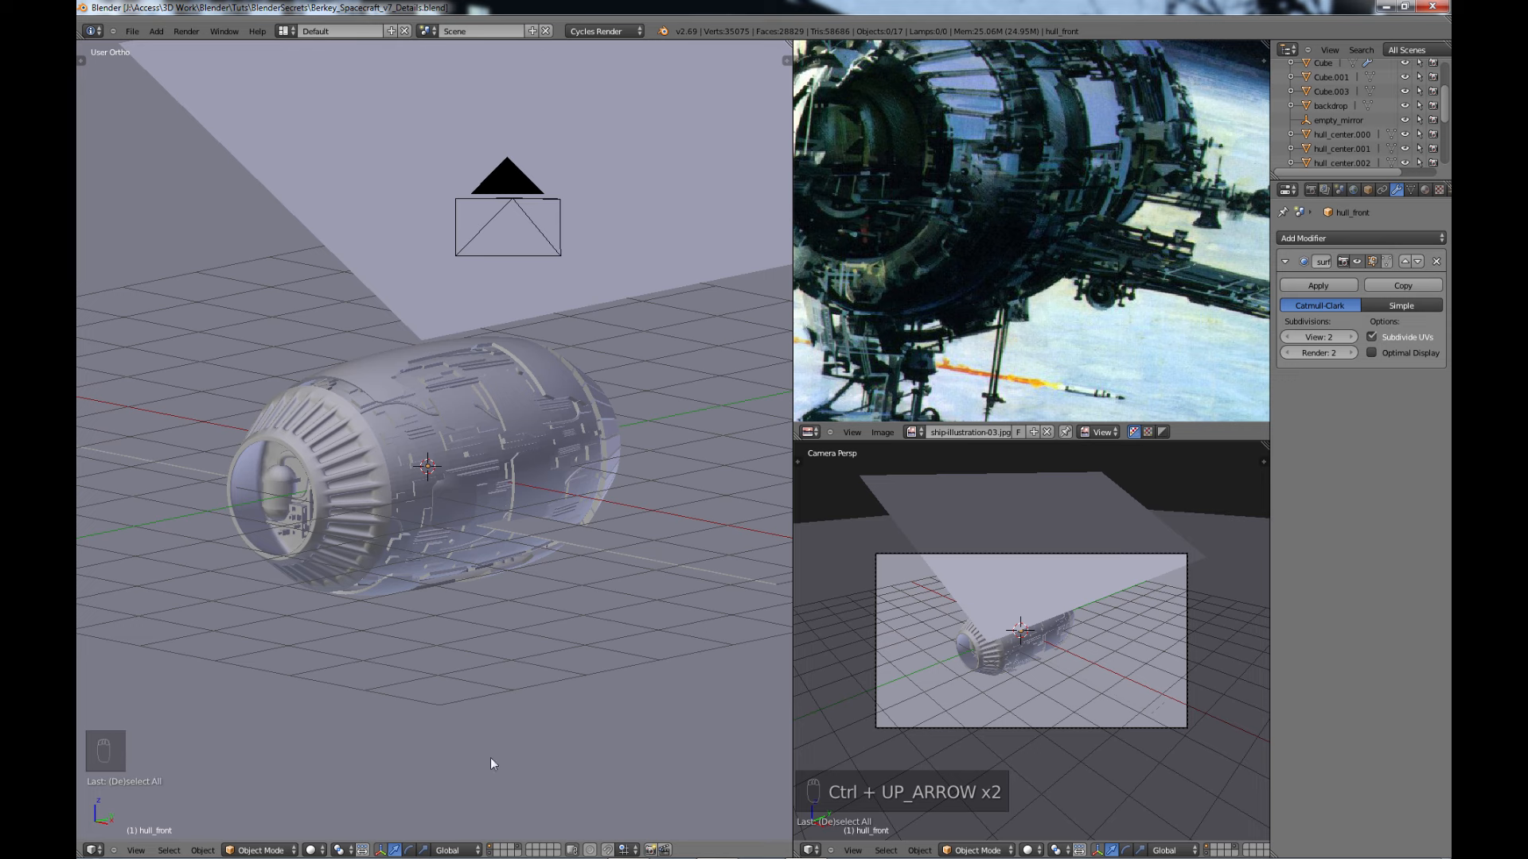
pyautogui.click(489, 848)
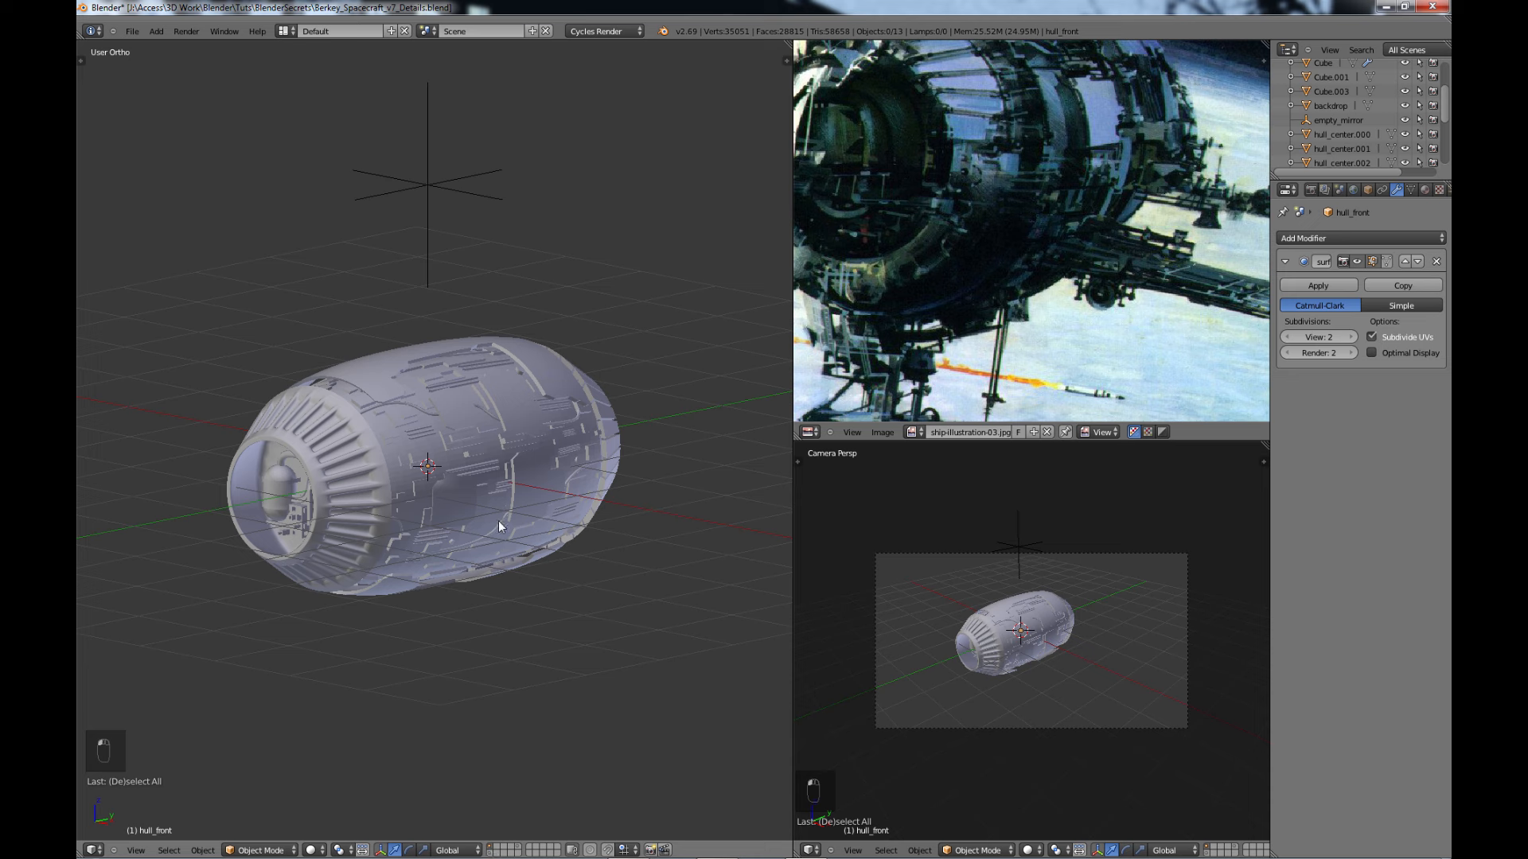
pyautogui.scroll(2, 498, 509)
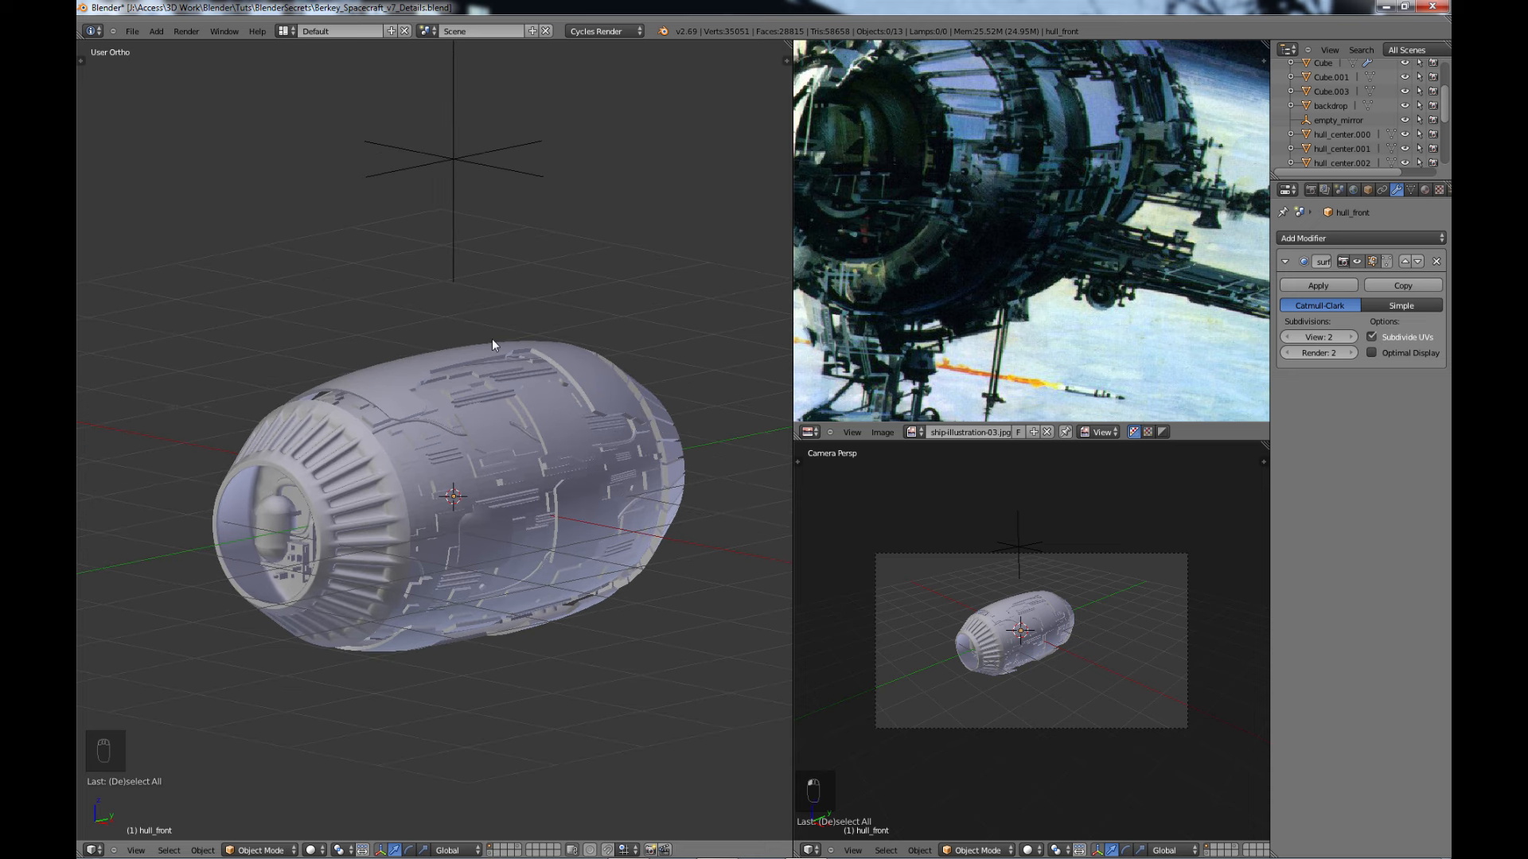
pyautogui.keyDown('shift'); pyautogui.moveTo(491, 343); pyautogui.dragTo(482, 356, button='middle'); pyautogui.keyUp('shift')
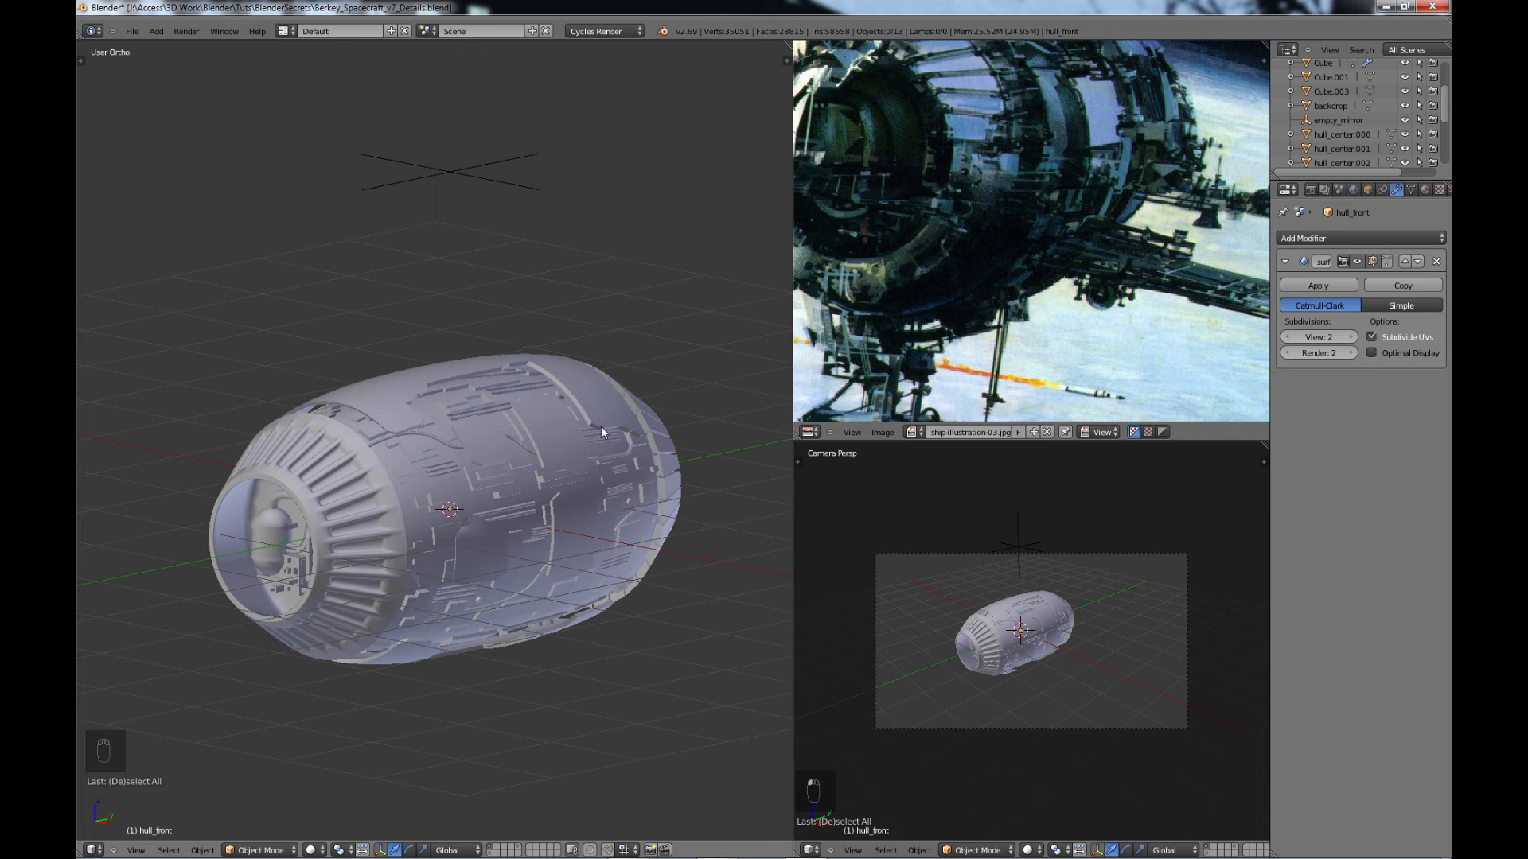
# - Add a cube, raise it along the Z axis above the hull and scale it down to a small block
pyautogui.hotkey('shift', 'a')
pyautogui.moveTo(600, 427)
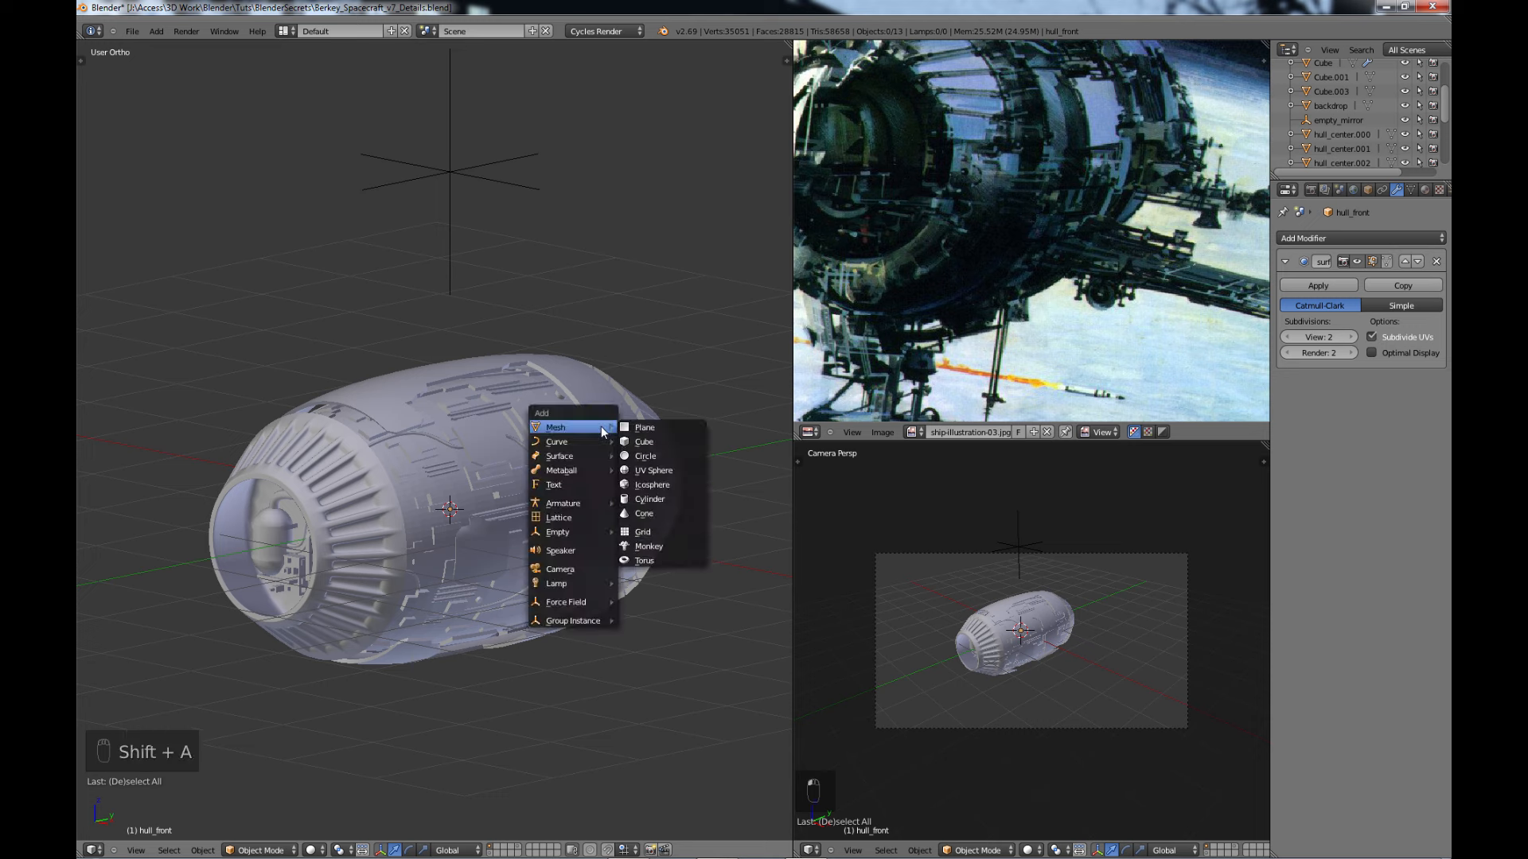
pyautogui.click(644, 442)
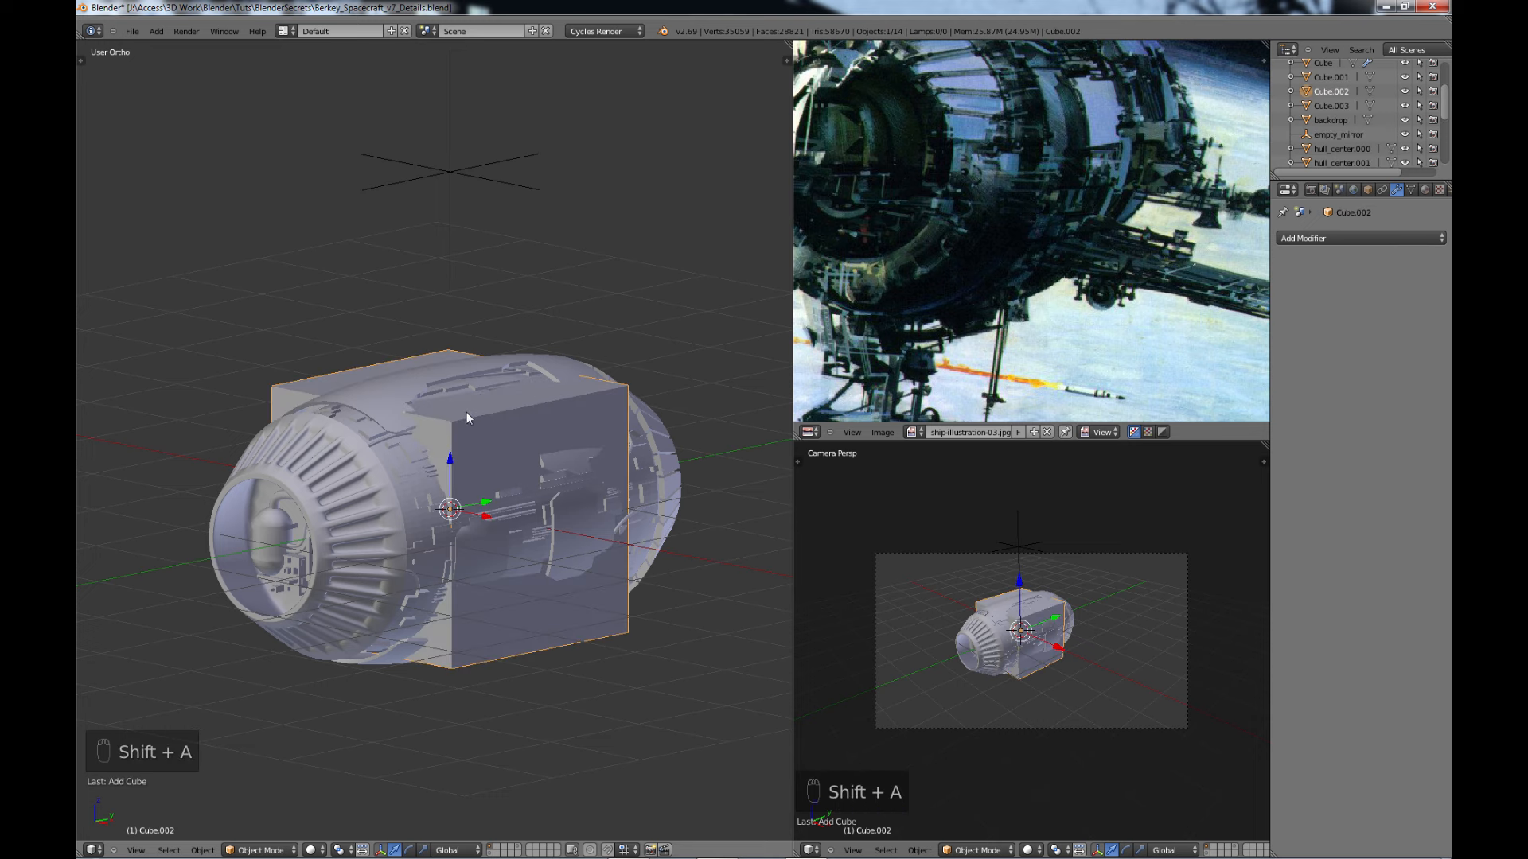
pyautogui.press('g')
pyautogui.press('z')
pyautogui.click(461, 194)
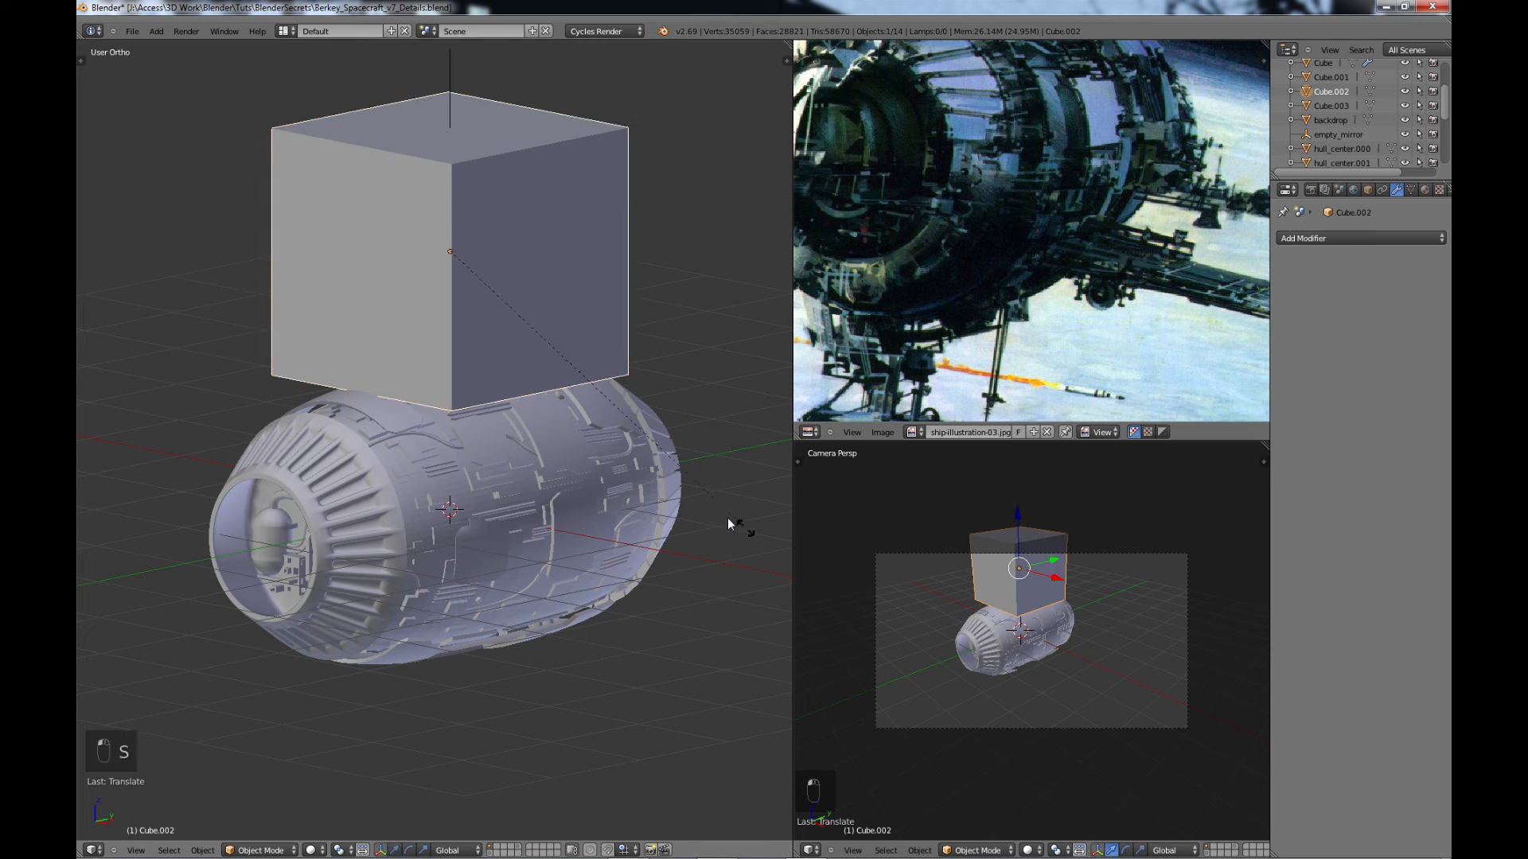
pyautogui.press('s')
pyautogui.click(446, 314)
# - Lower the small cube onto the top of the hull and shift it rearward along the Y axis
pyautogui.scroll(3, 466, 347)
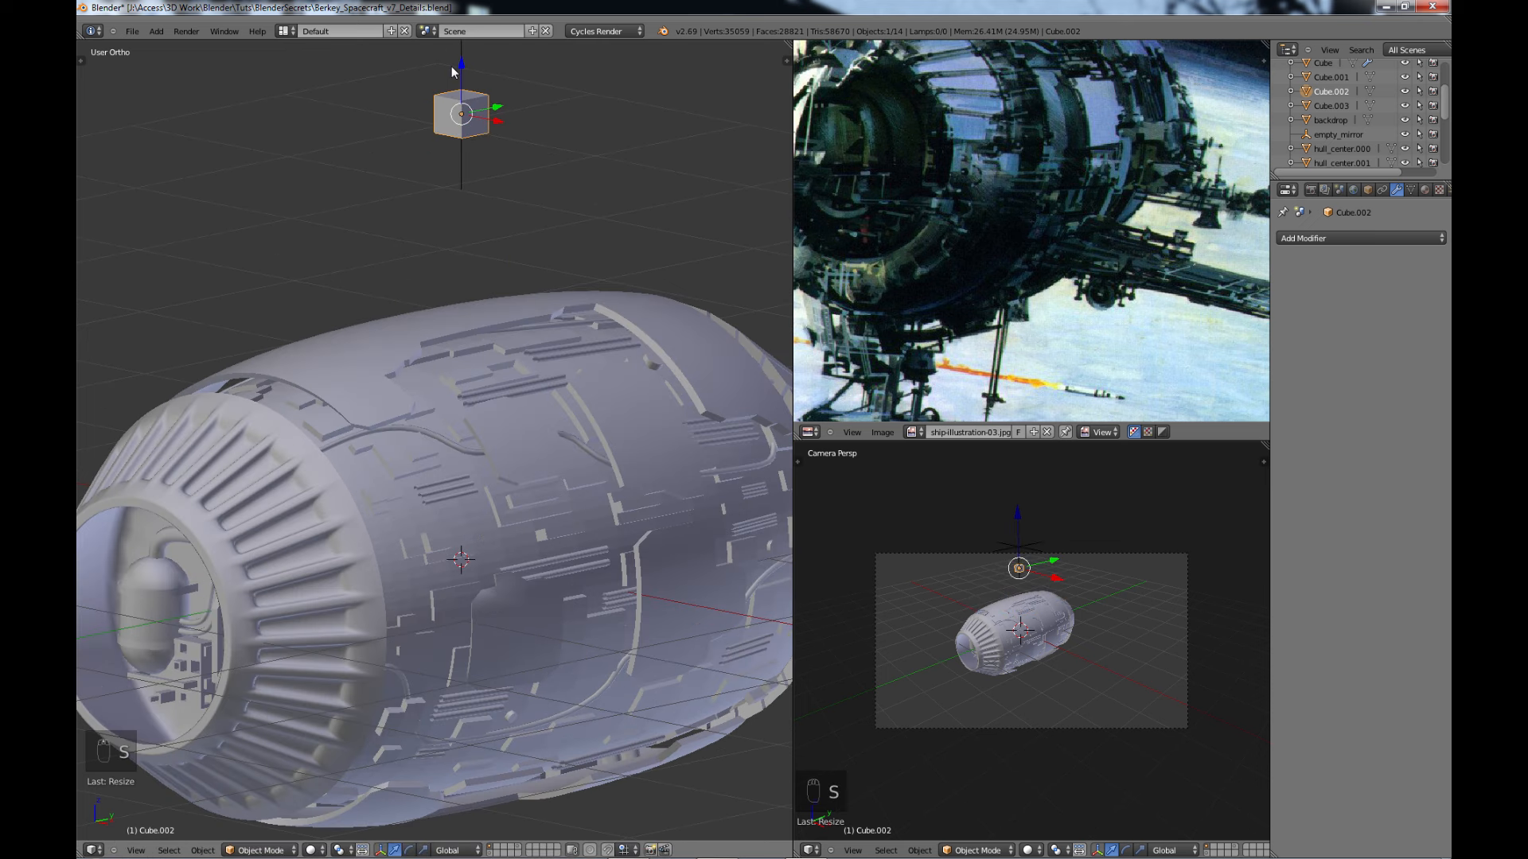
pyautogui.press('g')
pyautogui.press('z')
pyautogui.click(460, 233)
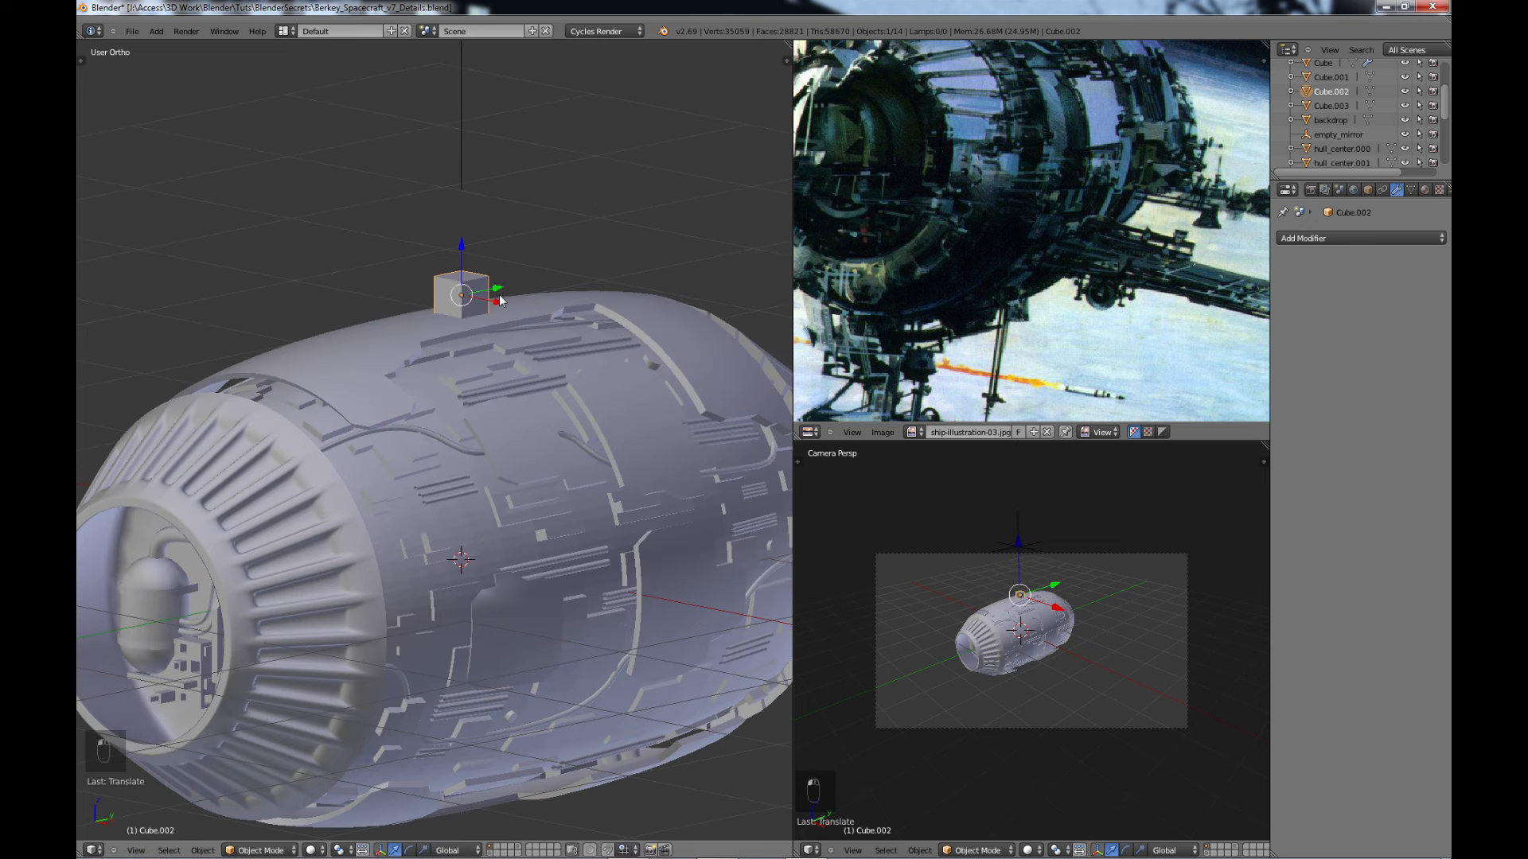
pyautogui.moveTo(498, 289); pyautogui.dragTo(602, 274)
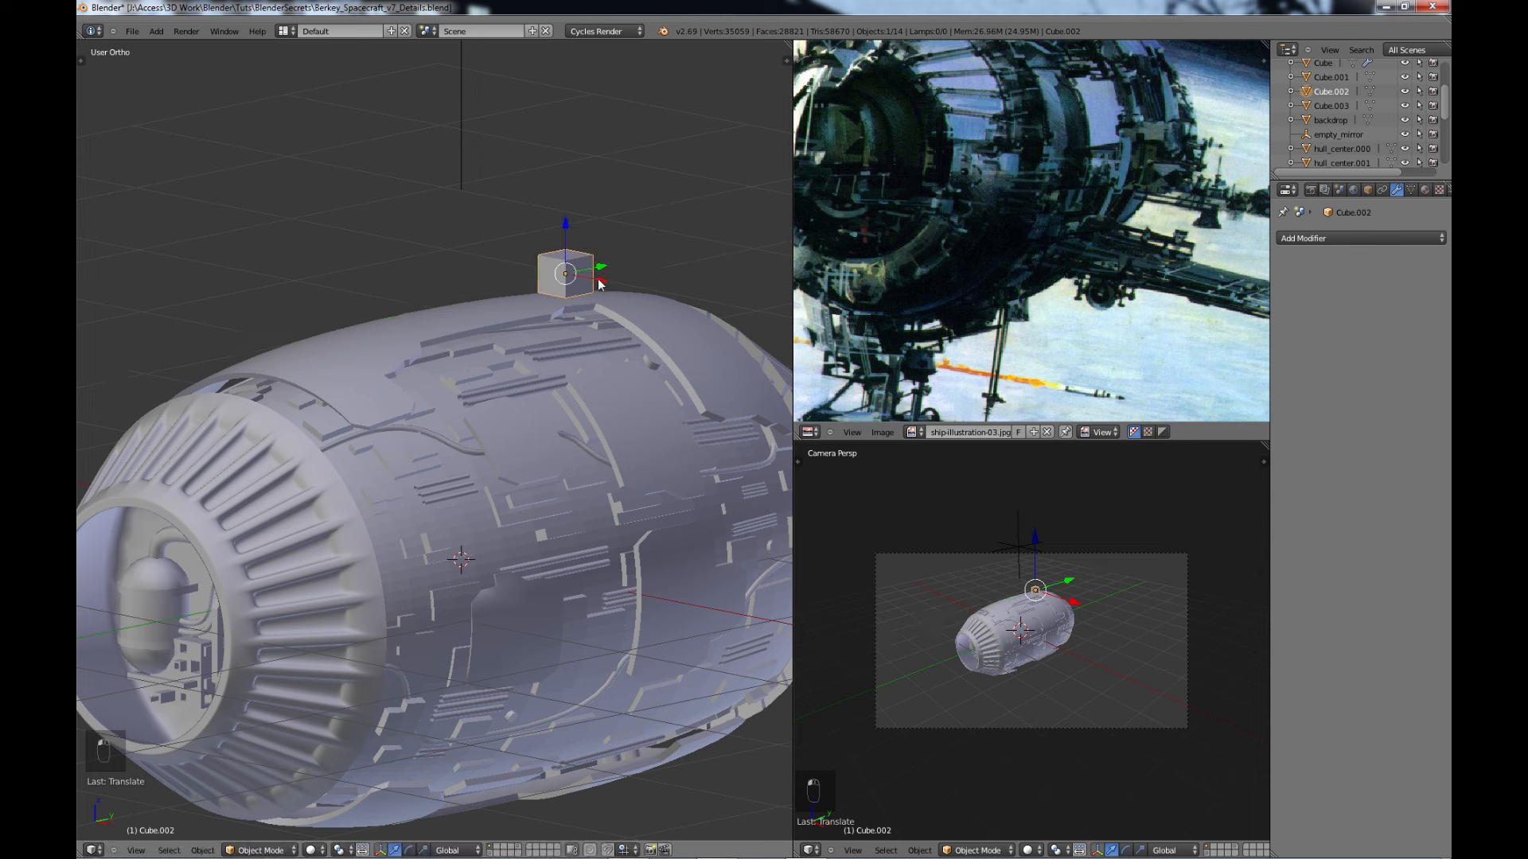
# - Shrink the cube and stretch it along the Z axis into a thin vertical post on top of the hull
pyautogui.press('s')
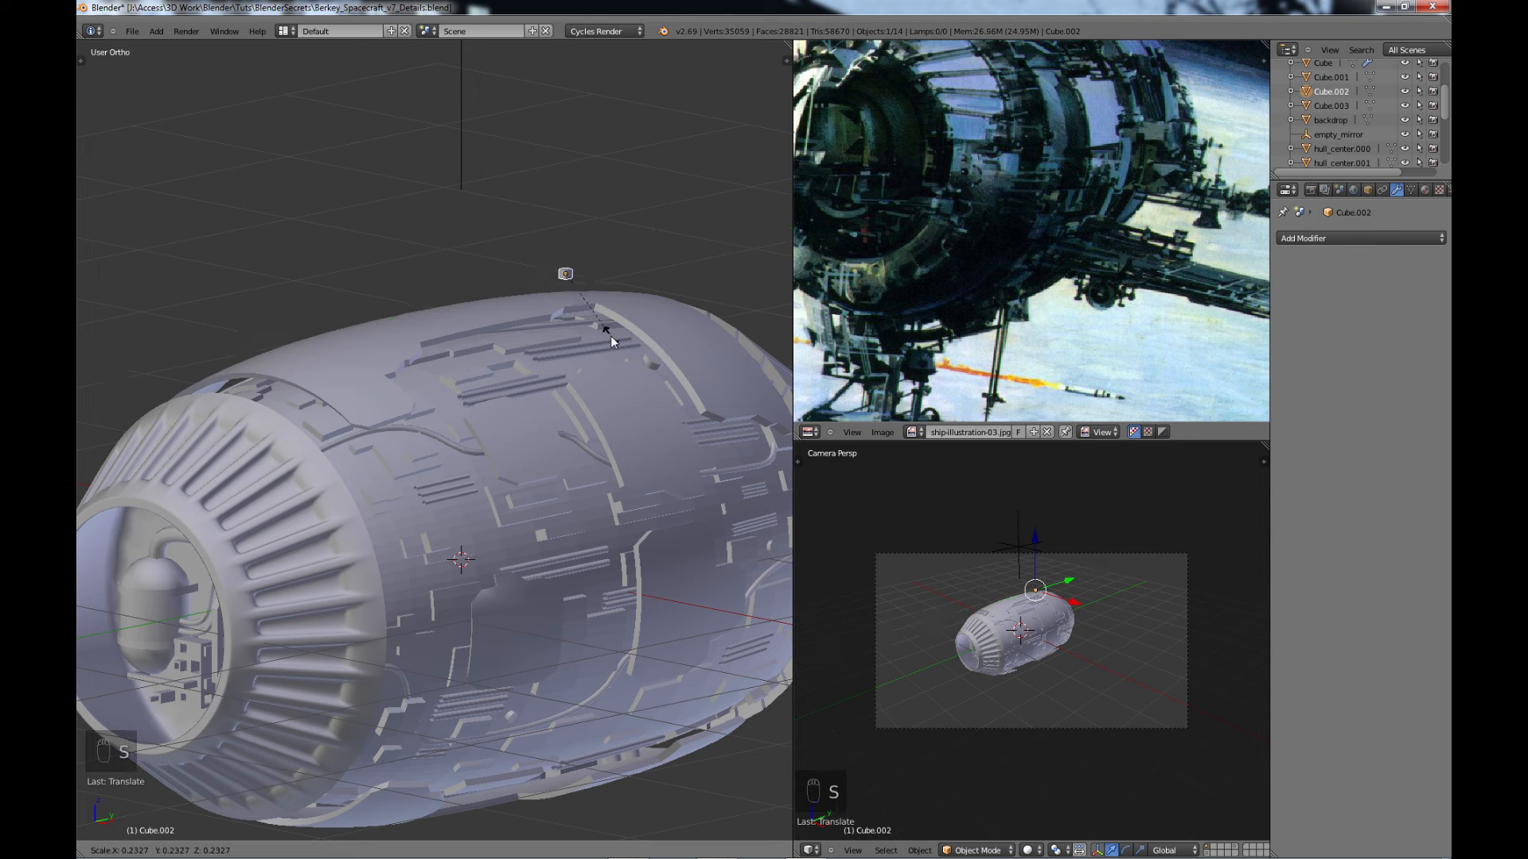
pyautogui.click(589, 265)
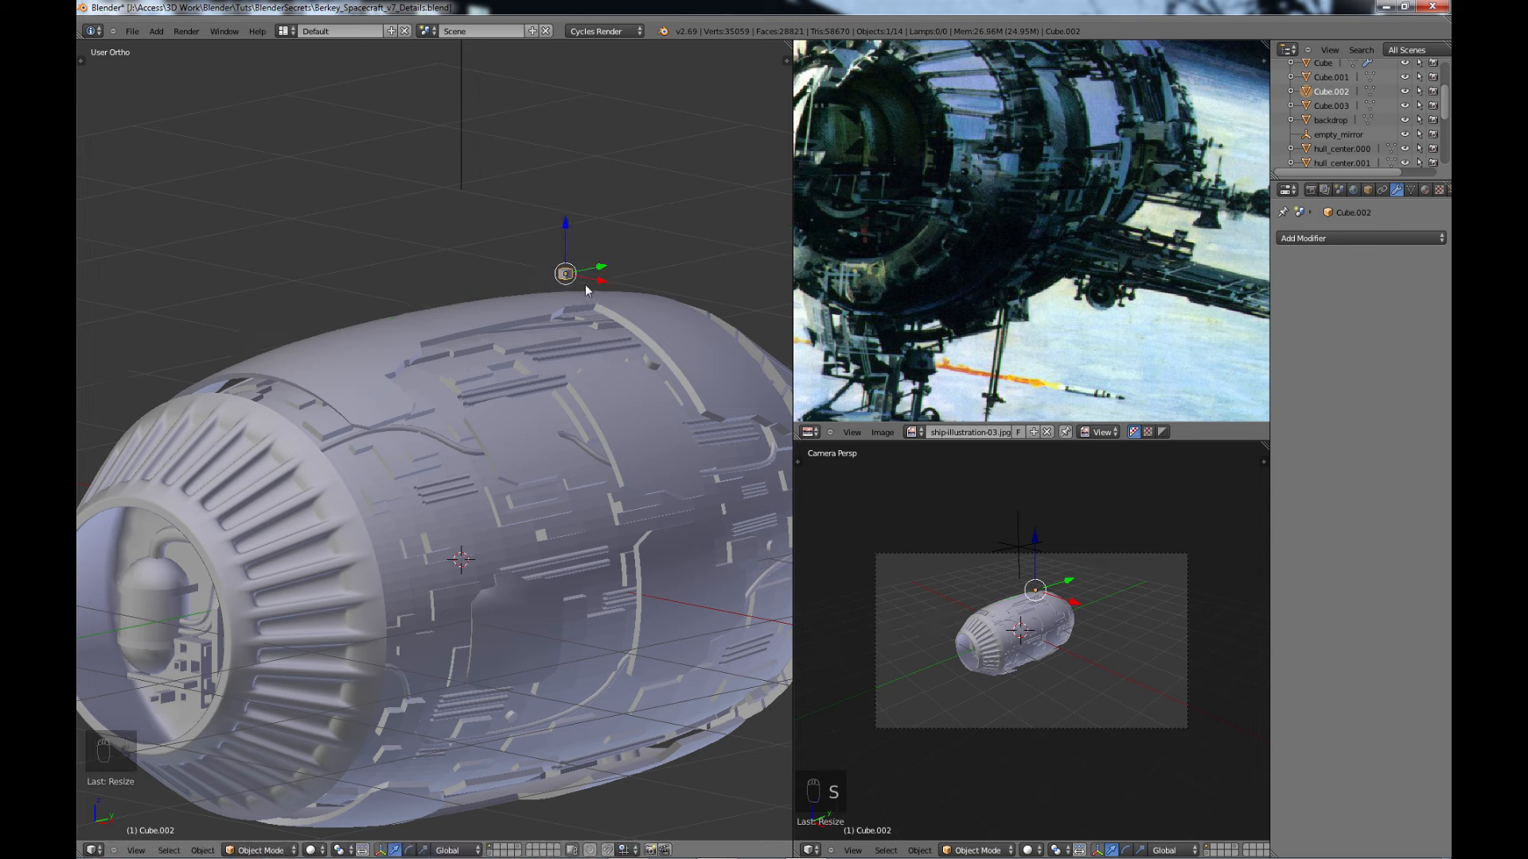
pyautogui.press('s')
pyautogui.press('z')
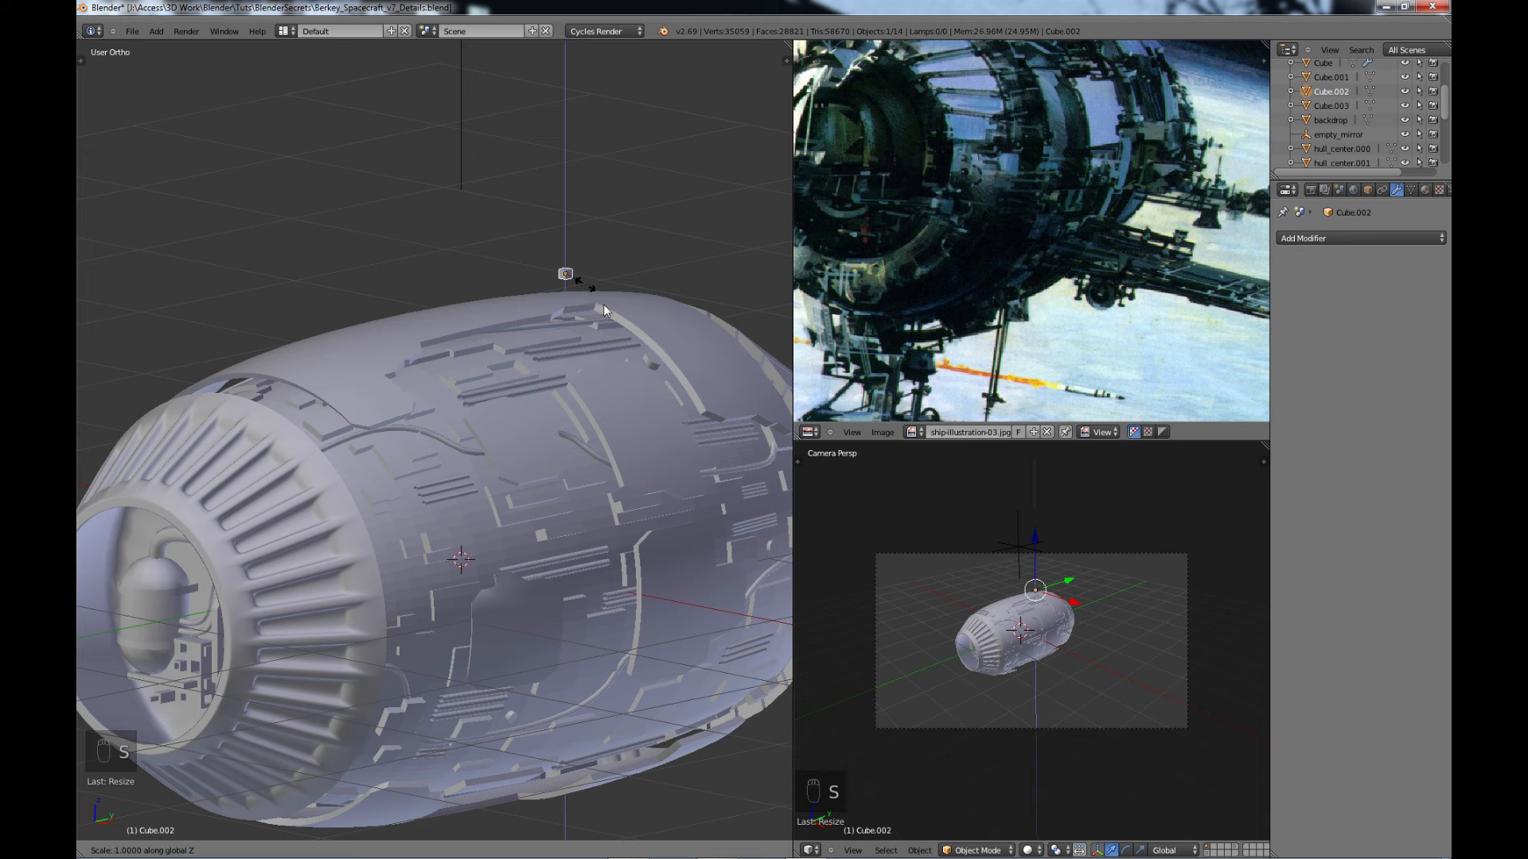
pyautogui.click(718, 508)
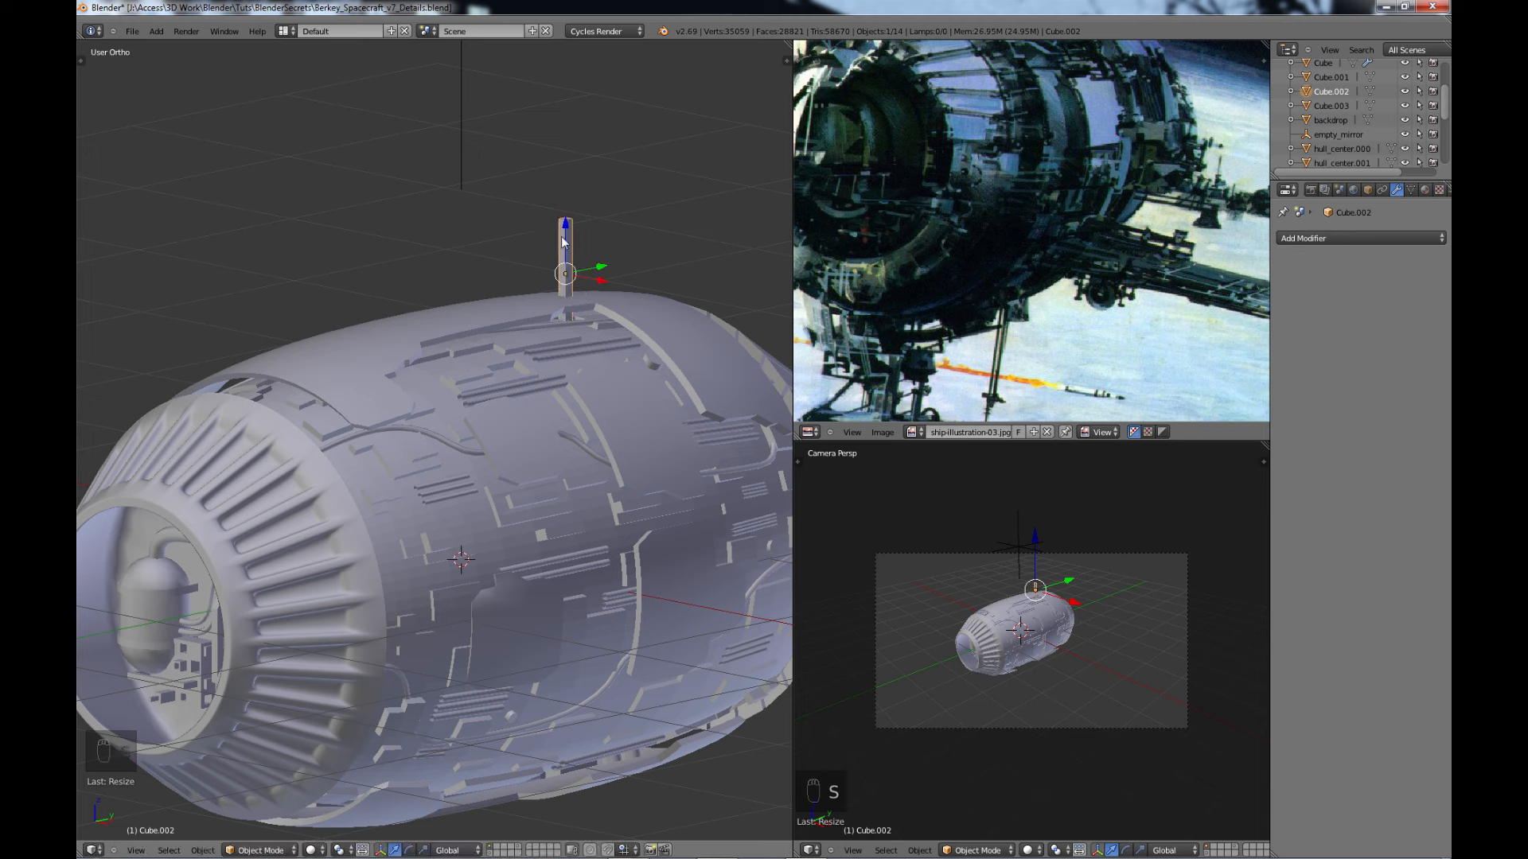
pyautogui.moveTo(564, 232)
pyautogui.mouseDown()
pyautogui.moveTo(566, 188)
pyautogui.moveTo(566, 207)
pyautogui.mouseUp()
pyautogui.press('s')
pyautogui.click(604, 301)
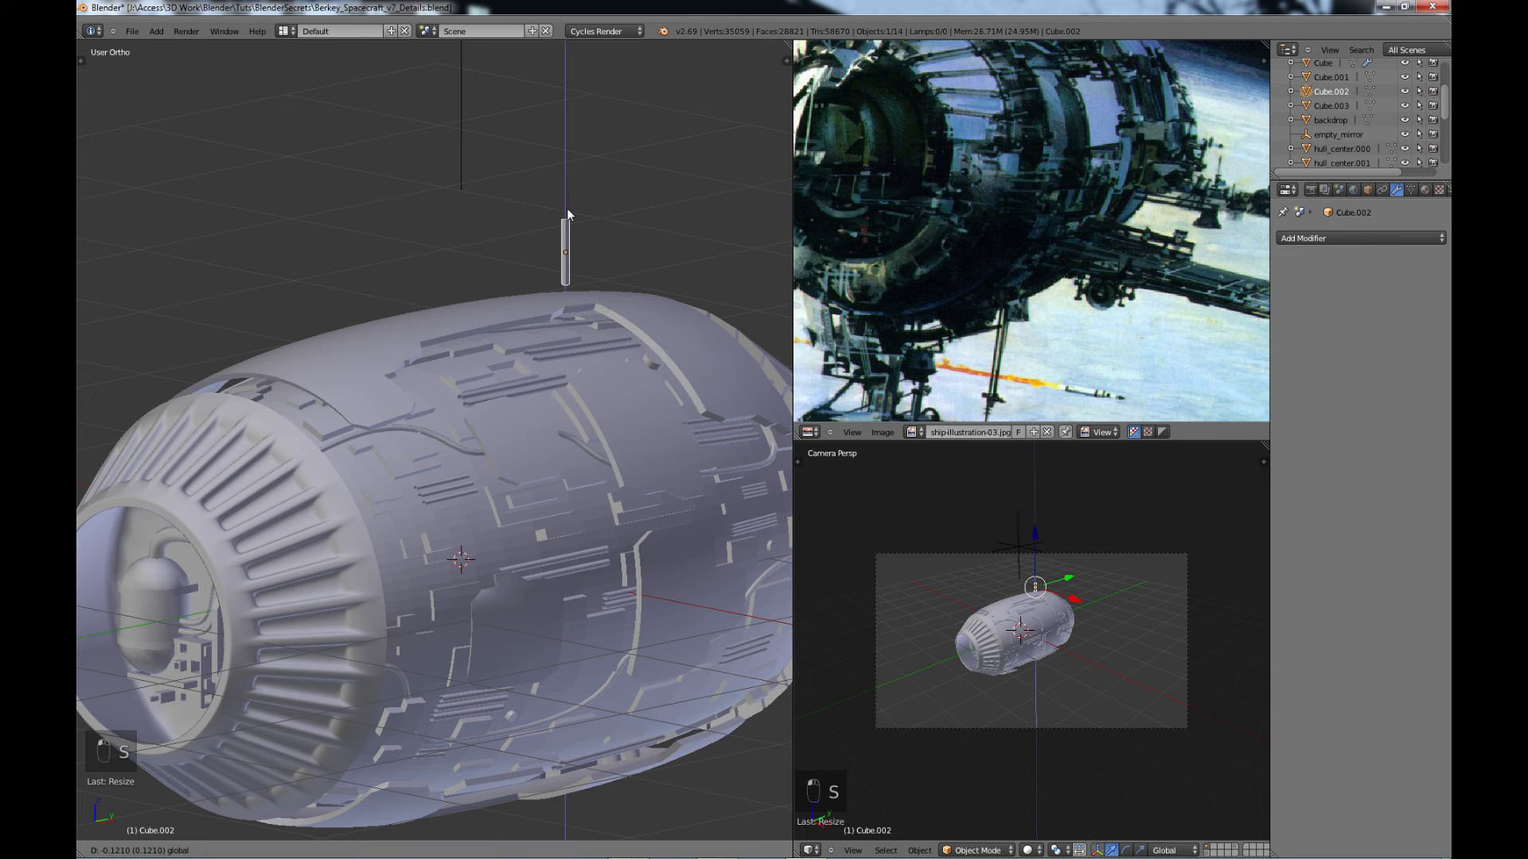
# - Compare the post on top of the hull with the tower and whole ship in the reference painting
pyautogui.scroll(-3, 537, 409)
pyautogui.scroll(2, 538, 409)
pyautogui.moveTo(540, 393); pyautogui.dragTo(558, 364, button='middle')
pyautogui.scroll(1, 551, 392)
pyautogui.scroll(2, 552, 384)
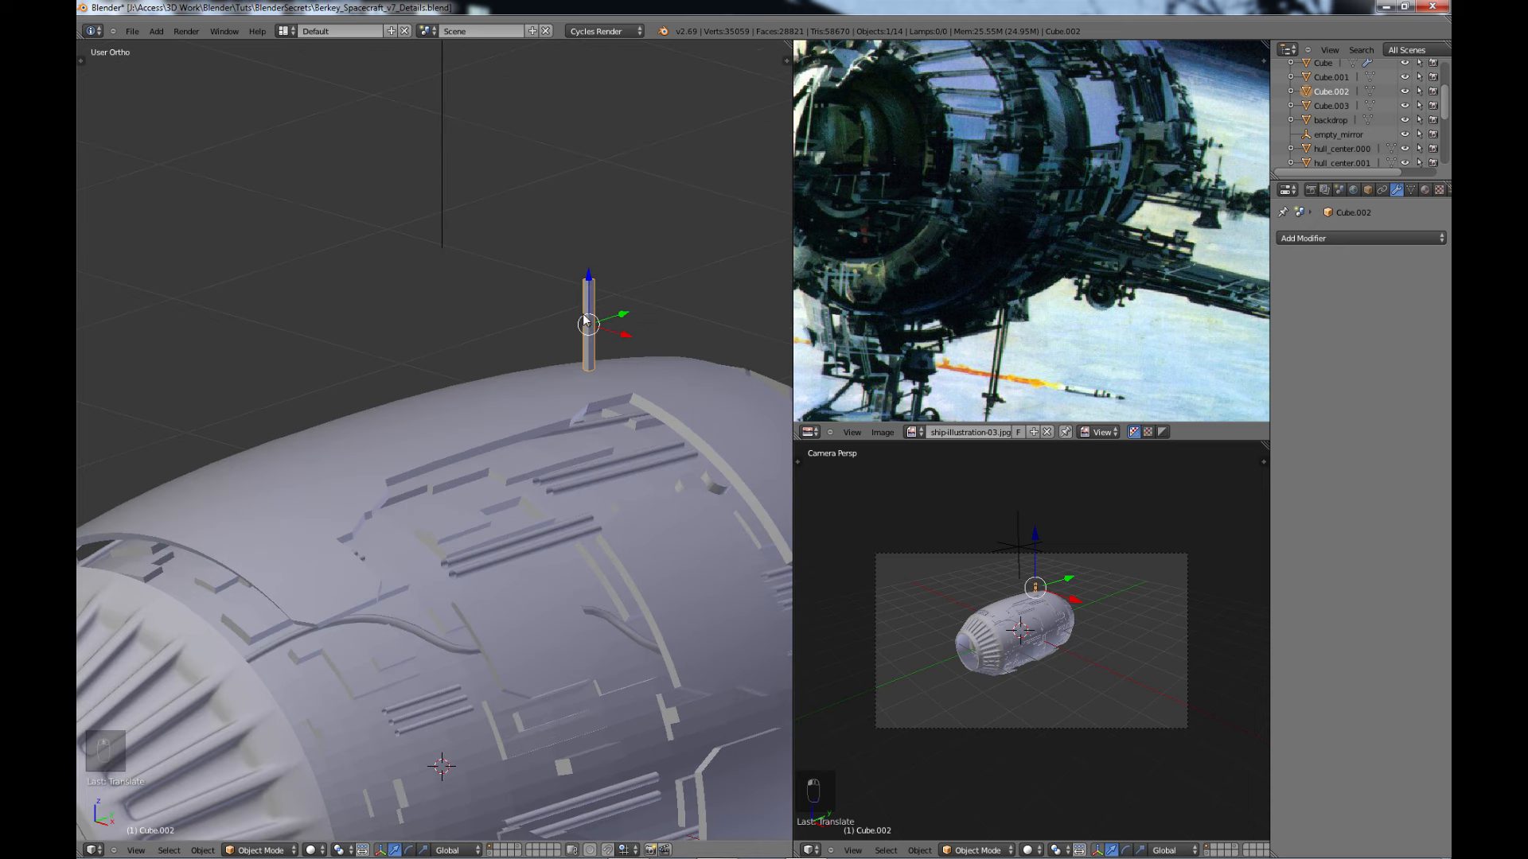
pyautogui.scroll(-3, 1020, 235)
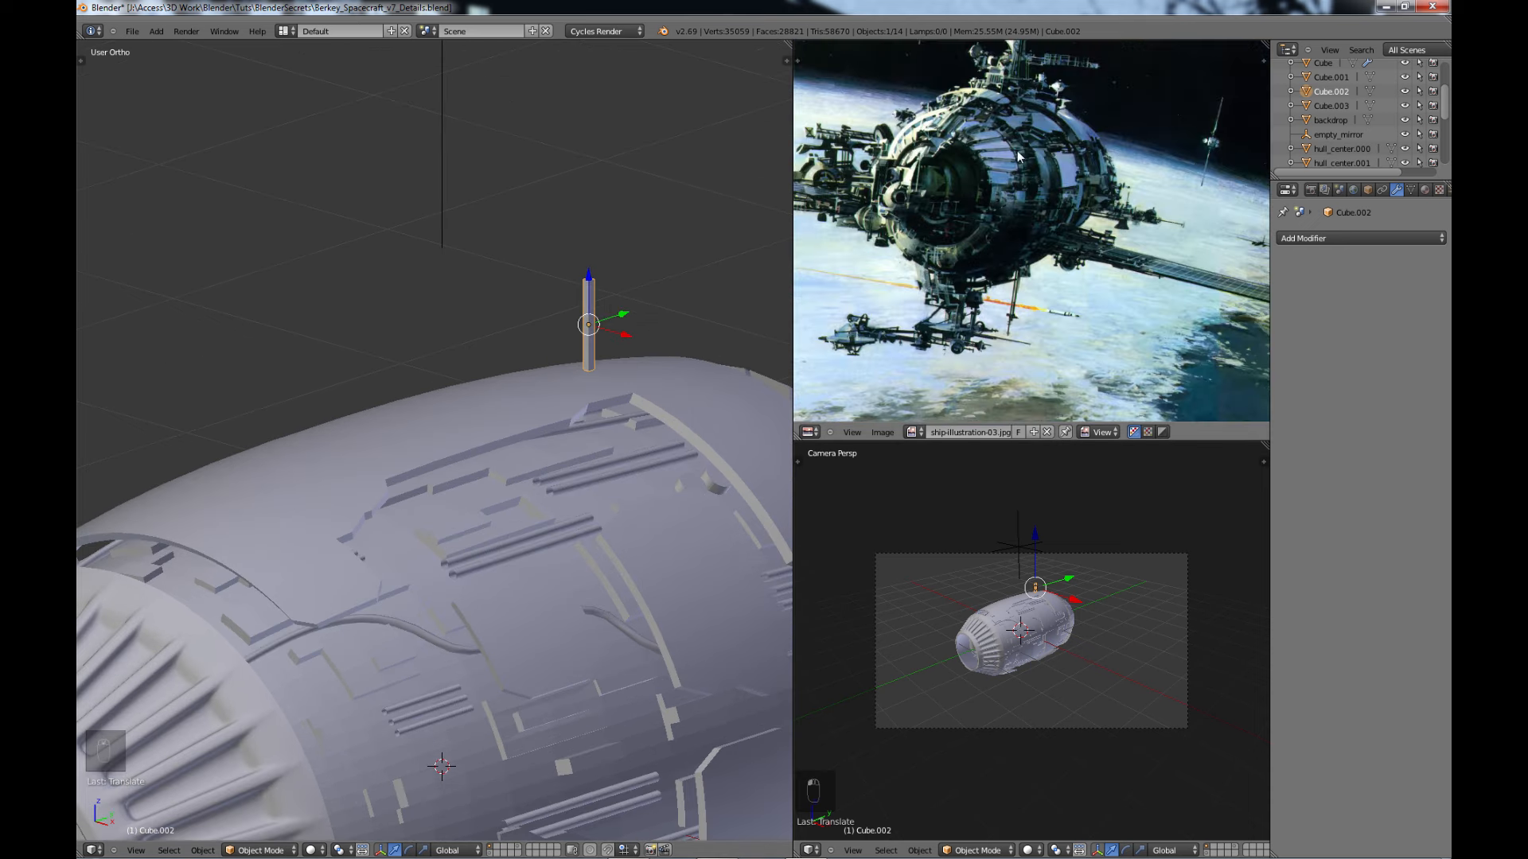
pyautogui.moveTo(1001, 142); pyautogui.dragTo(1013, 170, button='middle')
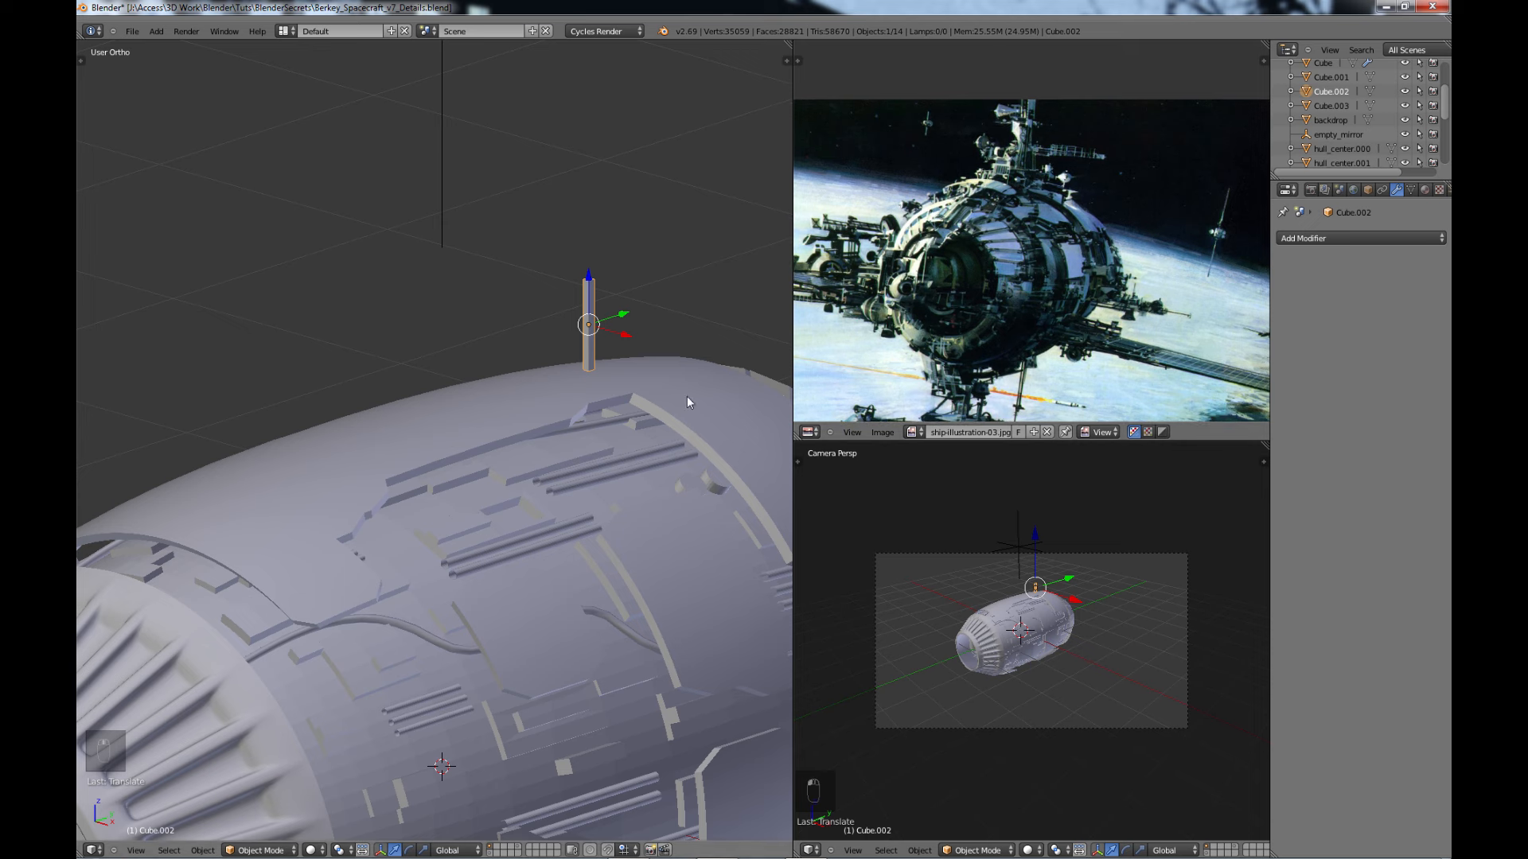
pyautogui.moveTo(593, 366); pyautogui.dragTo(590, 390, button='middle')
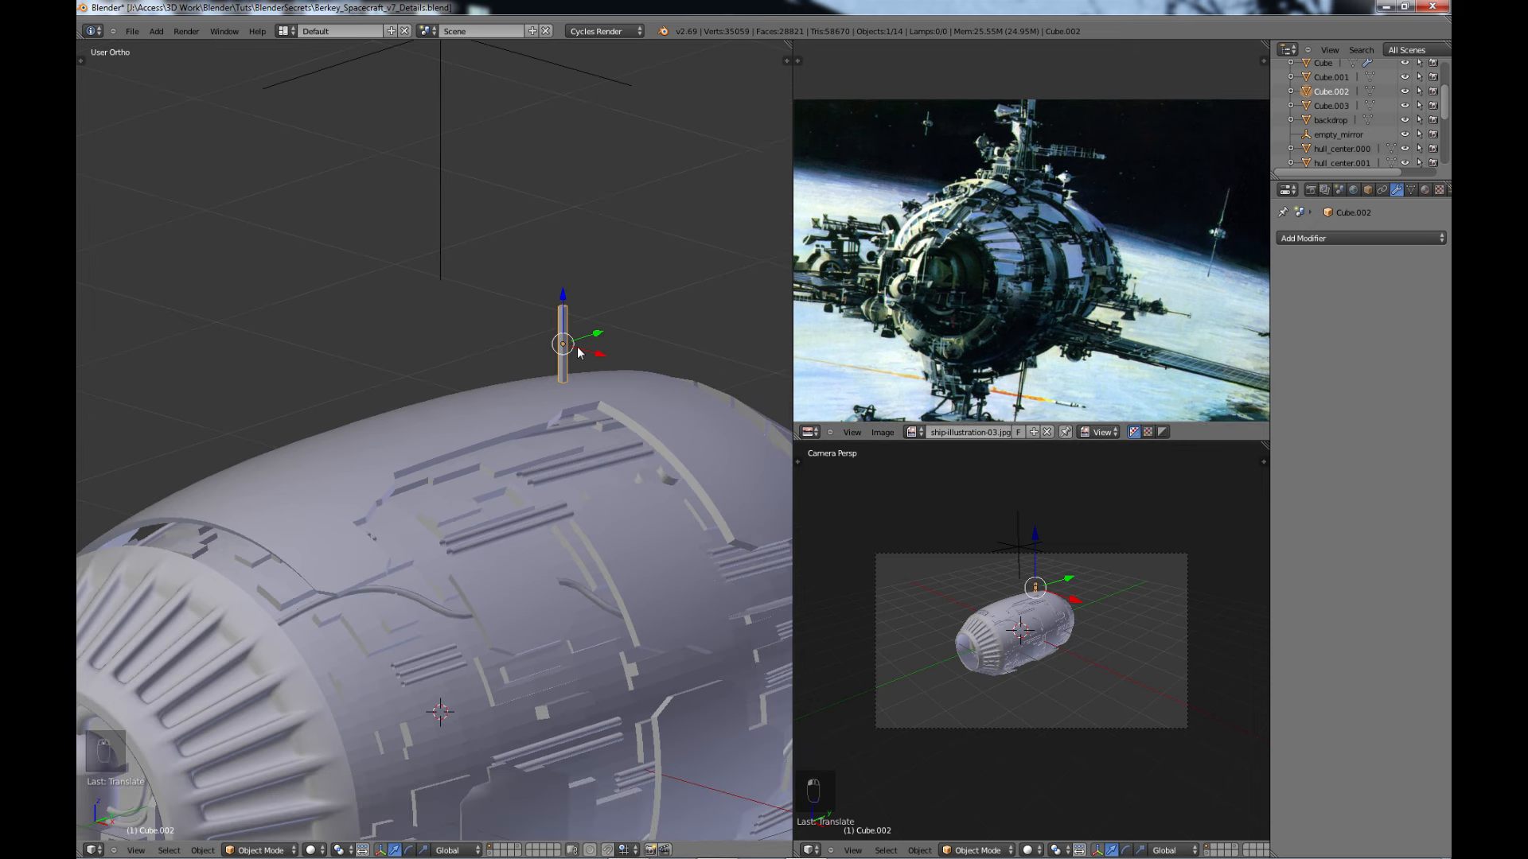
# - Move the post to the second scene layer and show only that layer
pyautogui.press('m')
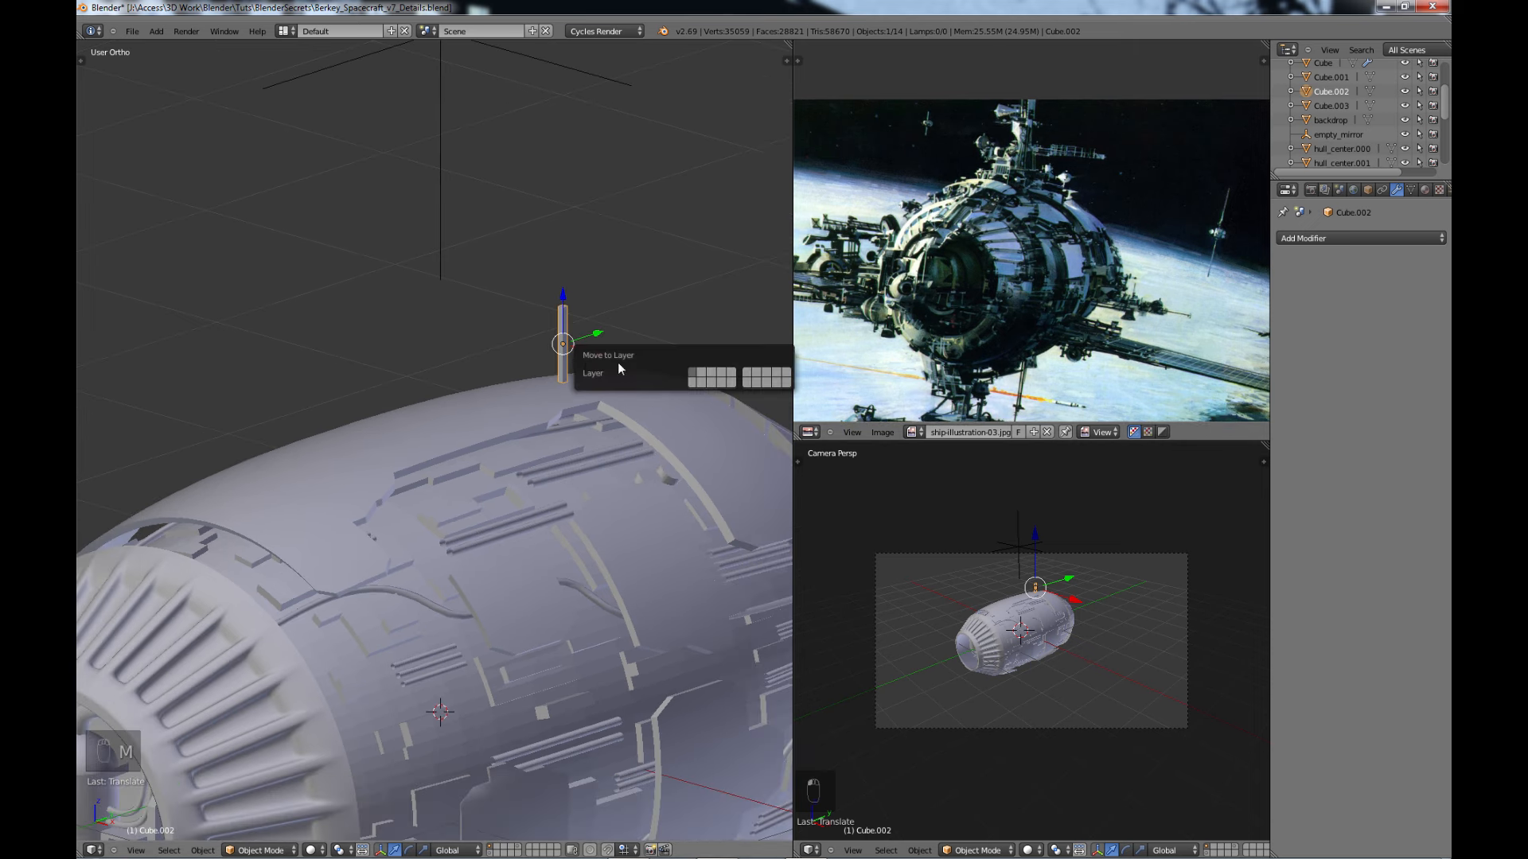
pyautogui.click(701, 374)
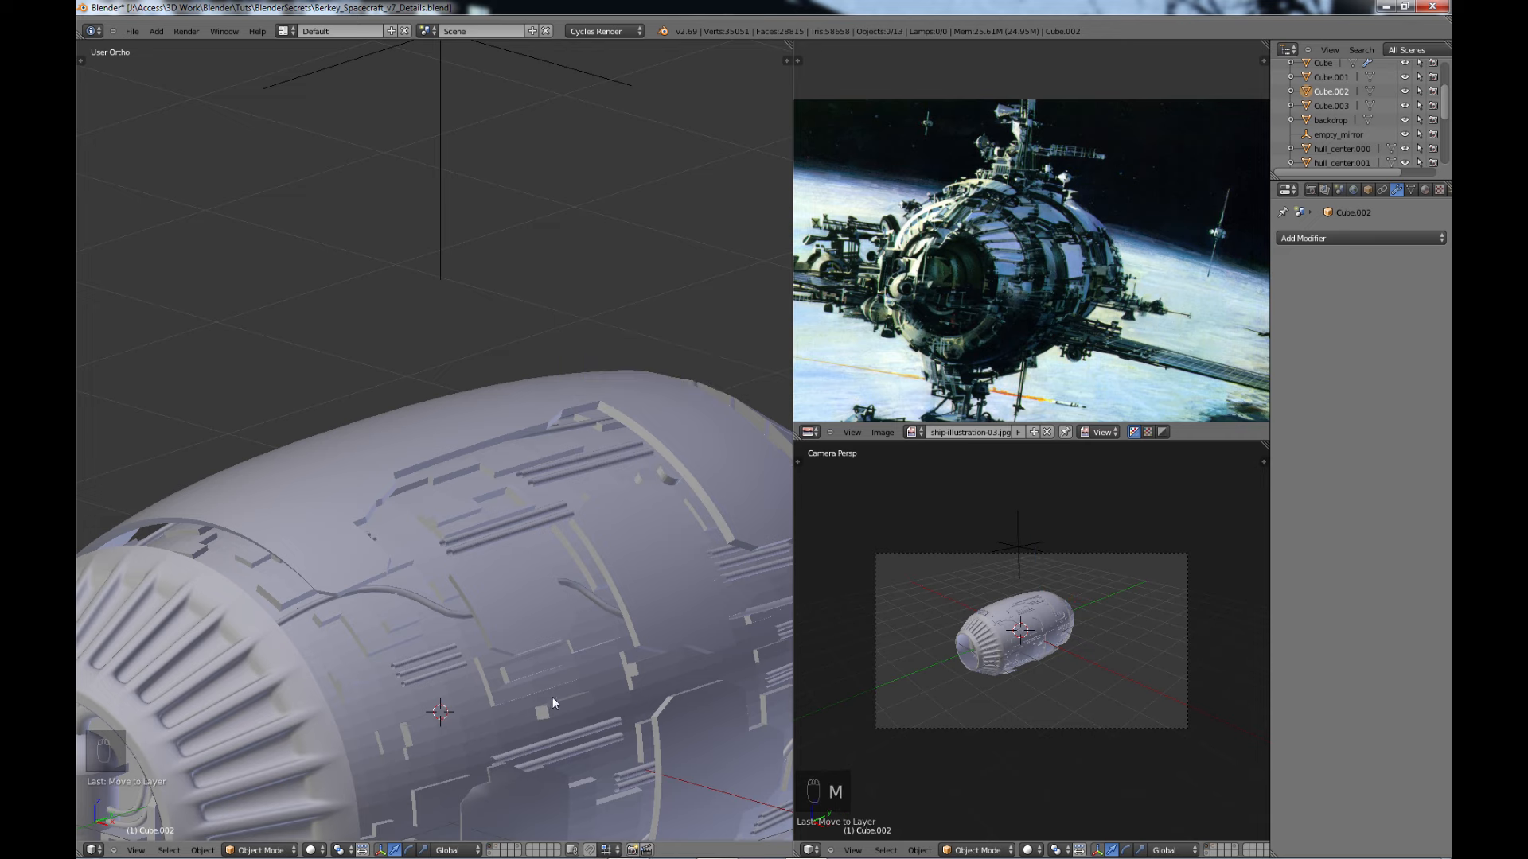
pyautogui.click(494, 847)
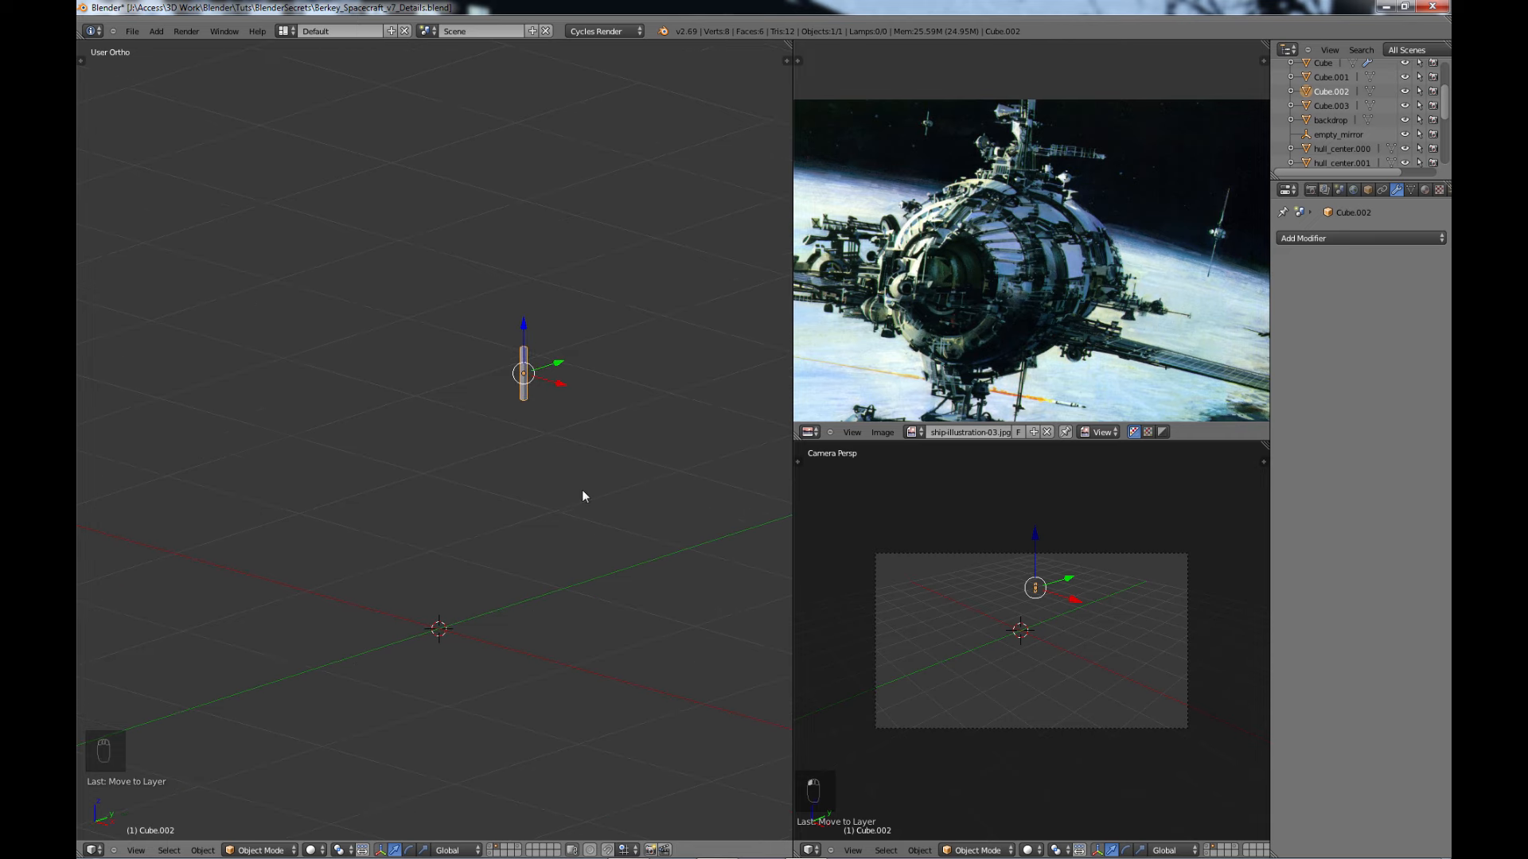
pyautogui.keyDown('shift'); pyautogui.moveTo(547, 390); pyautogui.dragTo(579, 485, button='middle'); pyautogui.keyUp('shift')
pyautogui.scroll(1, 572, 498)
pyautogui.scroll(-2, 580, 457)
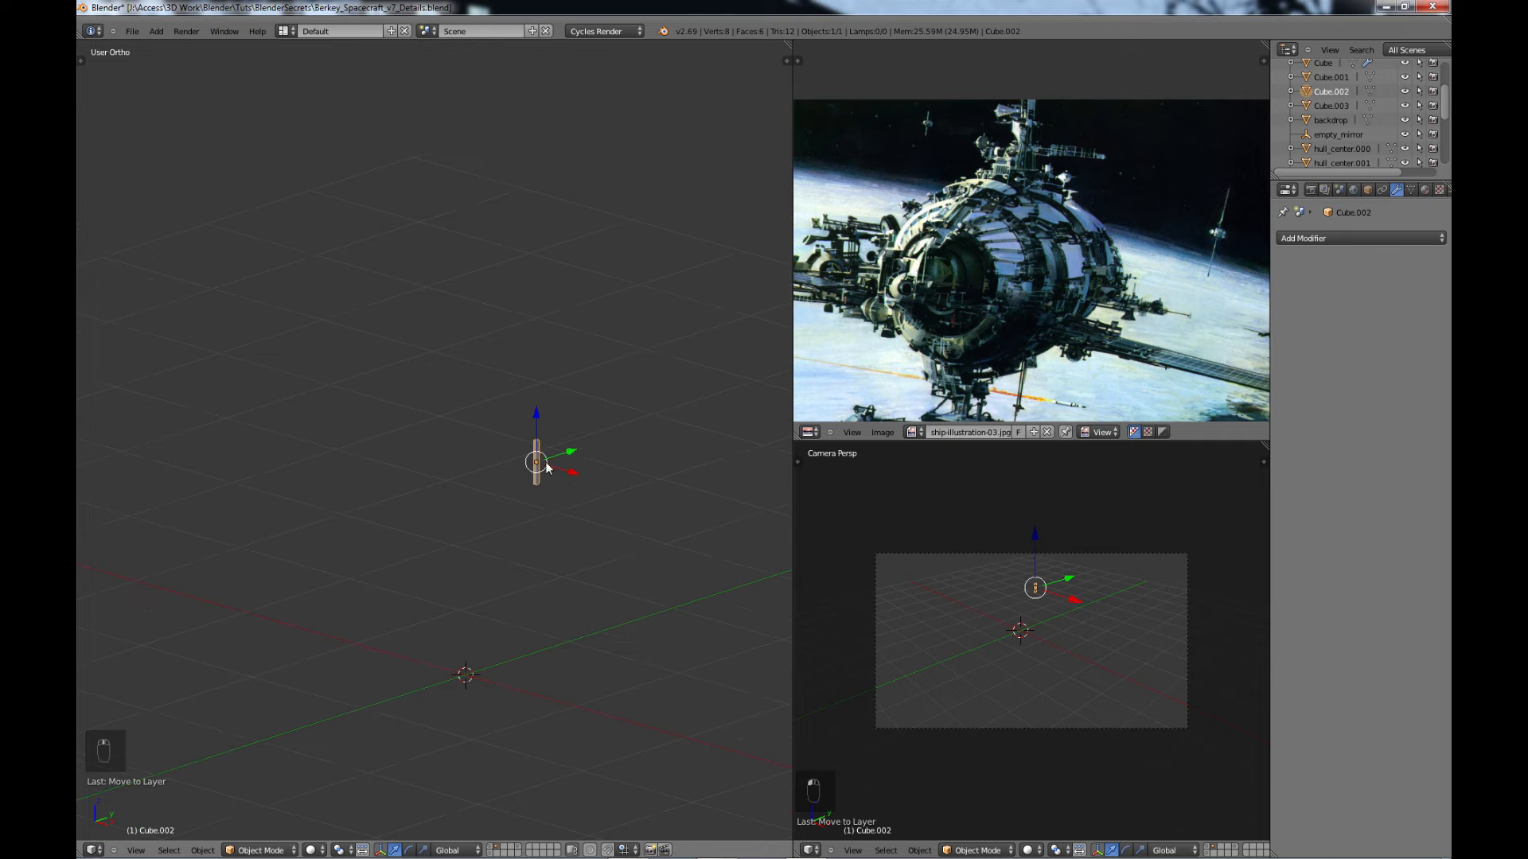
pyautogui.hotkey('ctrl', 'Up')
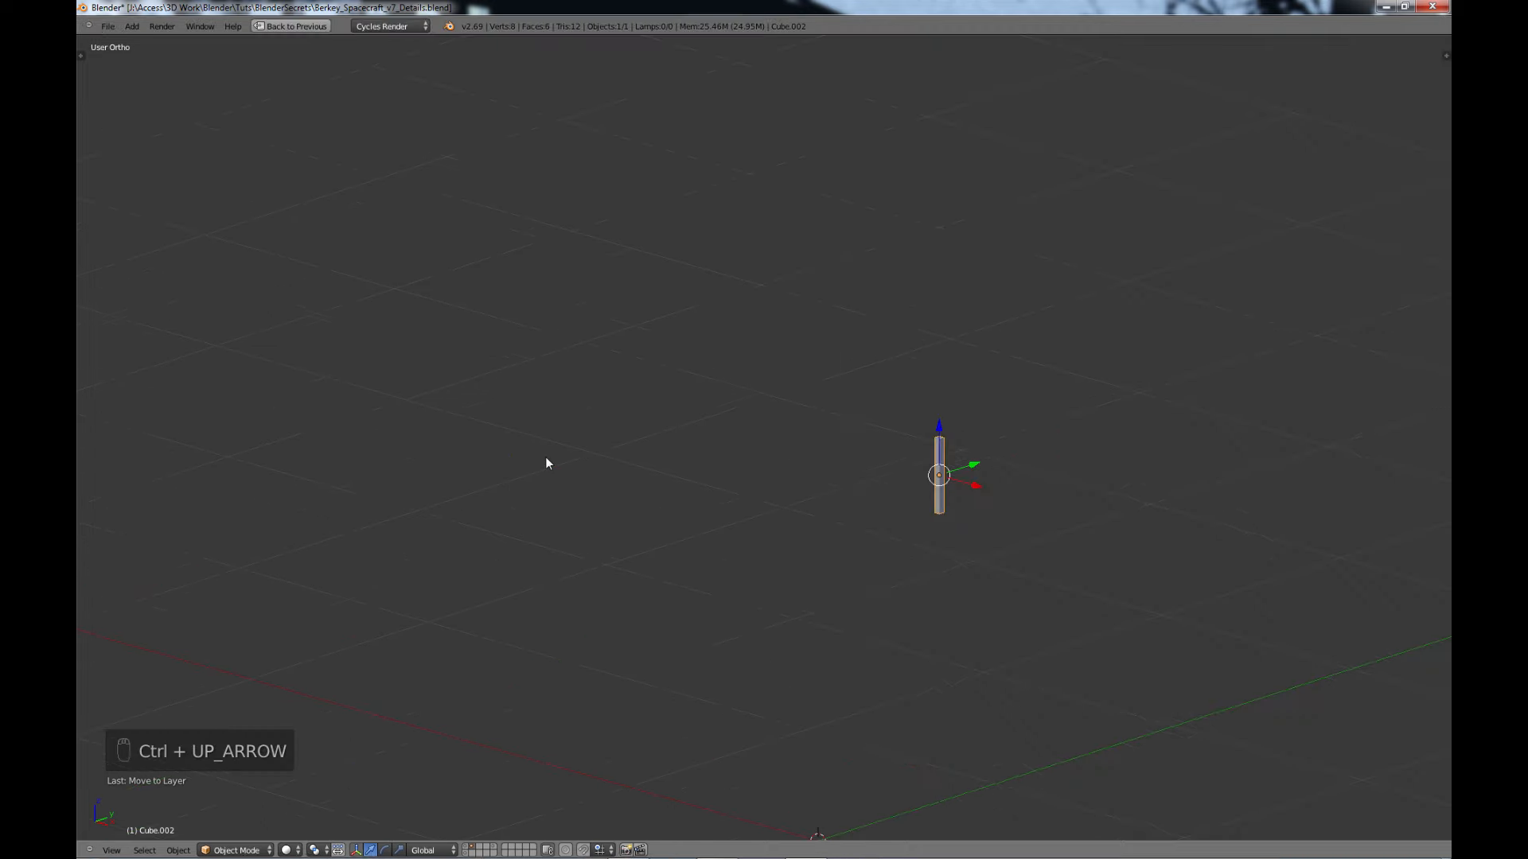
pyautogui.keyDown('shift'); pyautogui.moveTo(1004, 533); pyautogui.dragTo(722, 458, button='middle'); pyautogui.keyUp('shift')
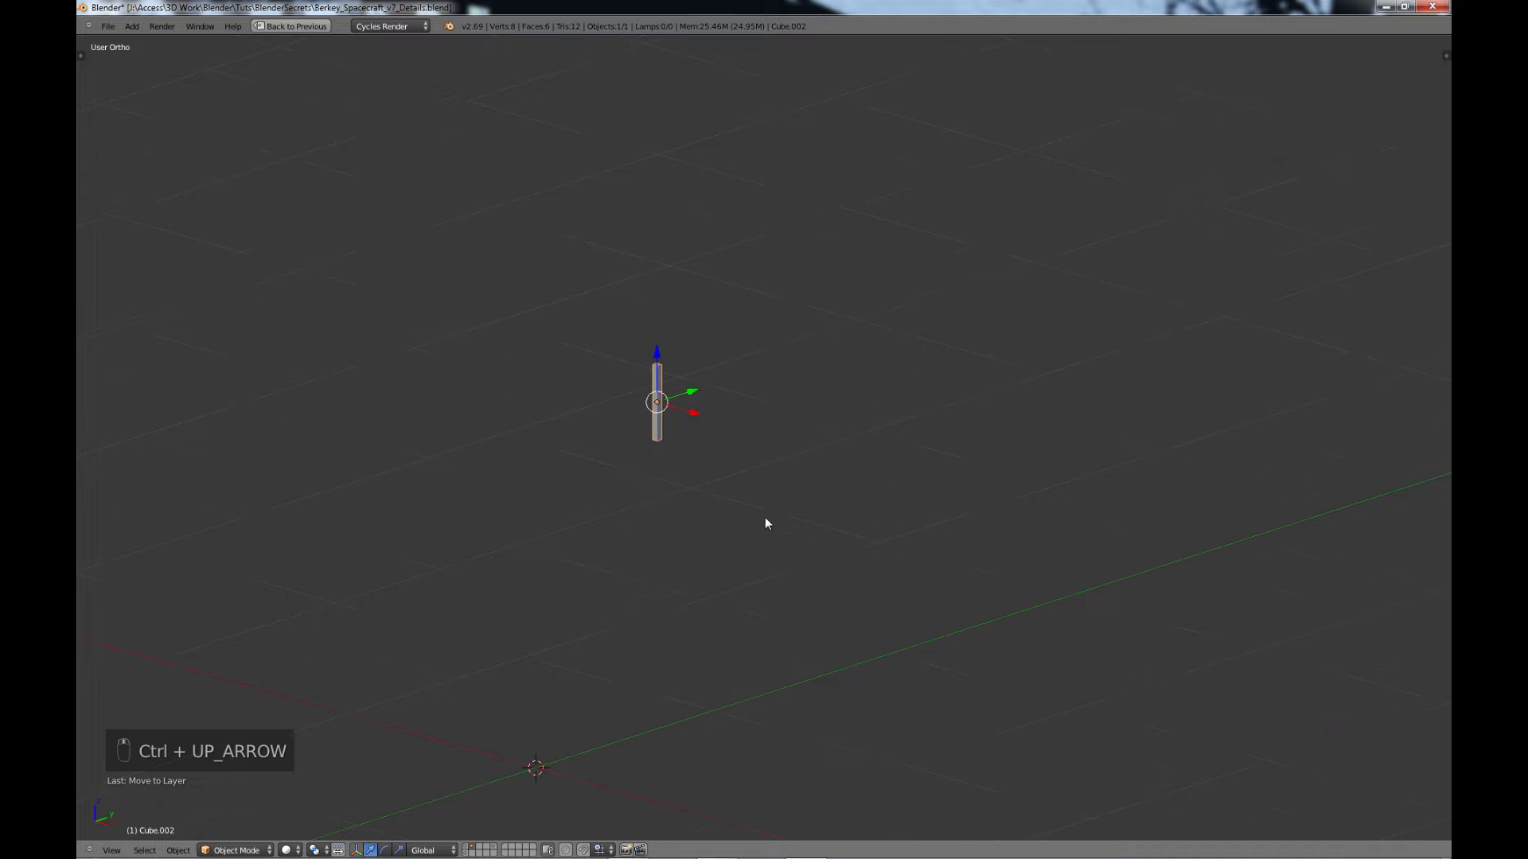
pyautogui.keyDown('shift'); pyautogui.moveTo(661, 382); pyautogui.dragTo(591, 407, button='middle'); pyautogui.keyUp('shift')
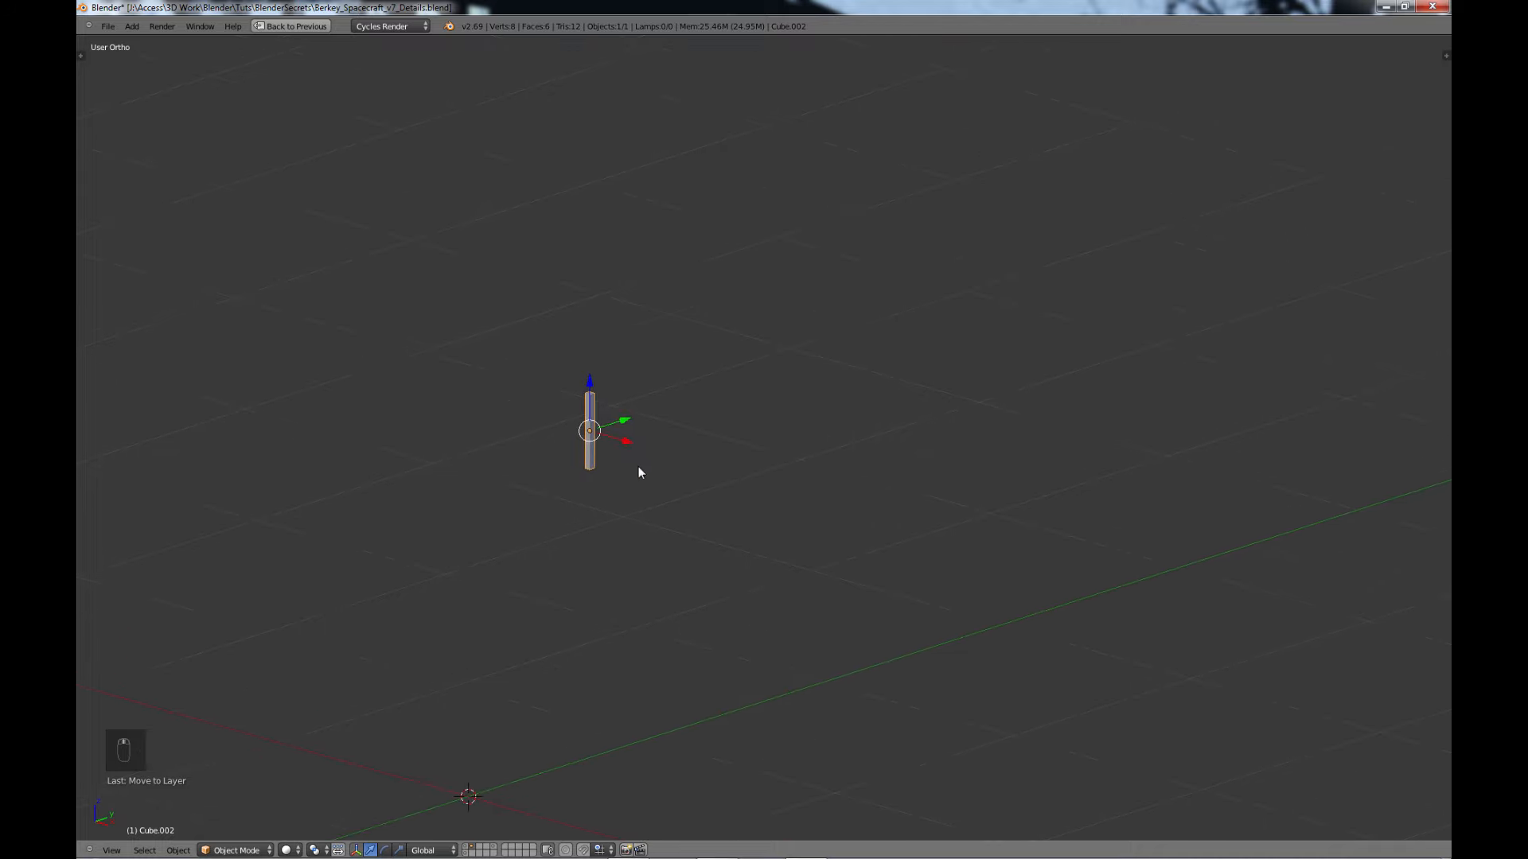
pyautogui.scroll(1, 637, 471)
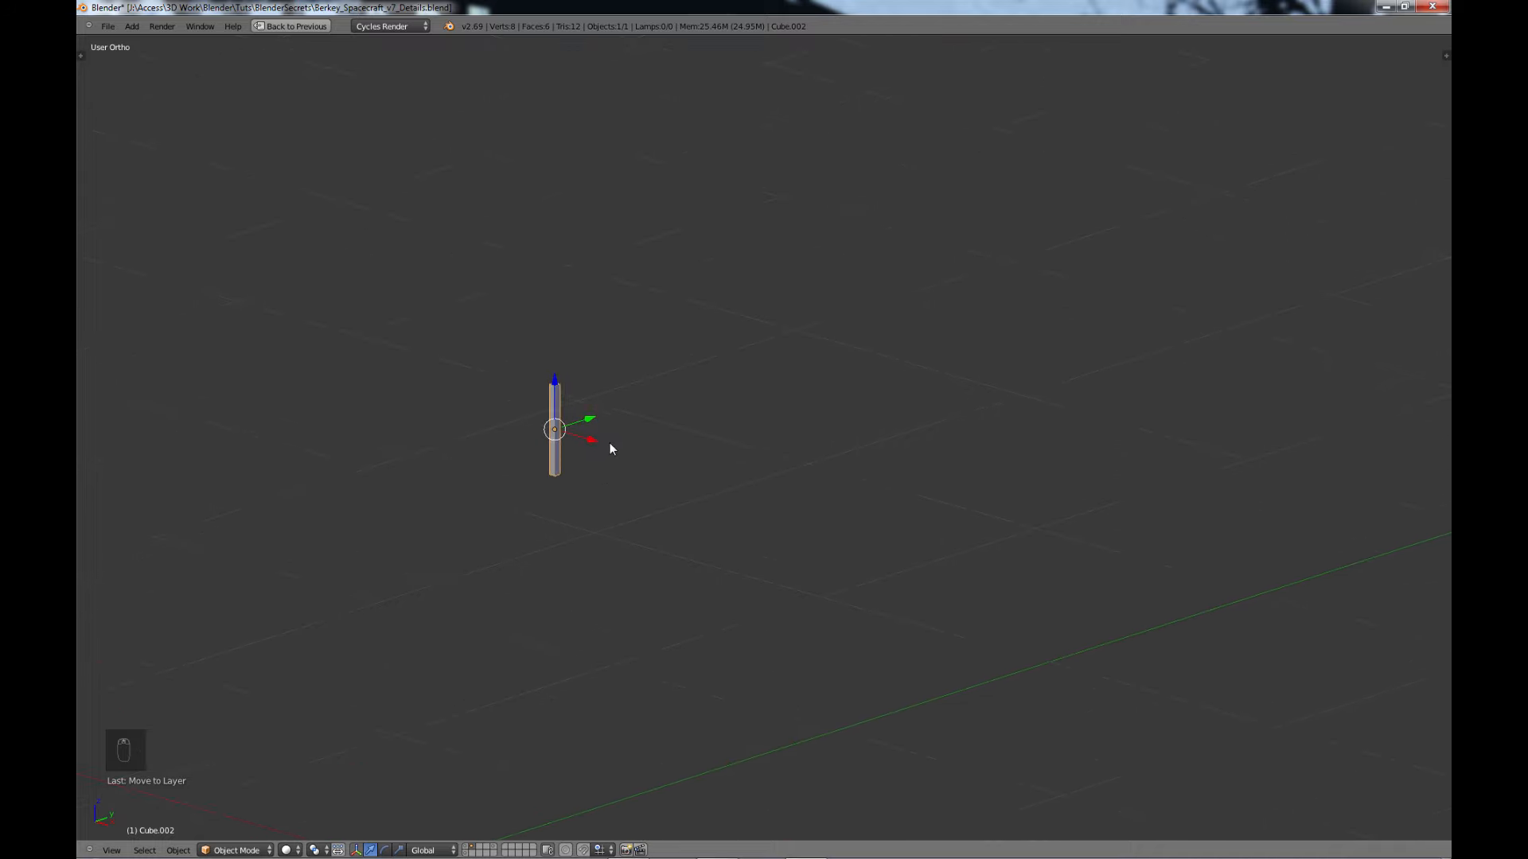
pyautogui.moveTo(627, 470); pyautogui.dragTo(642, 442, button='middle')
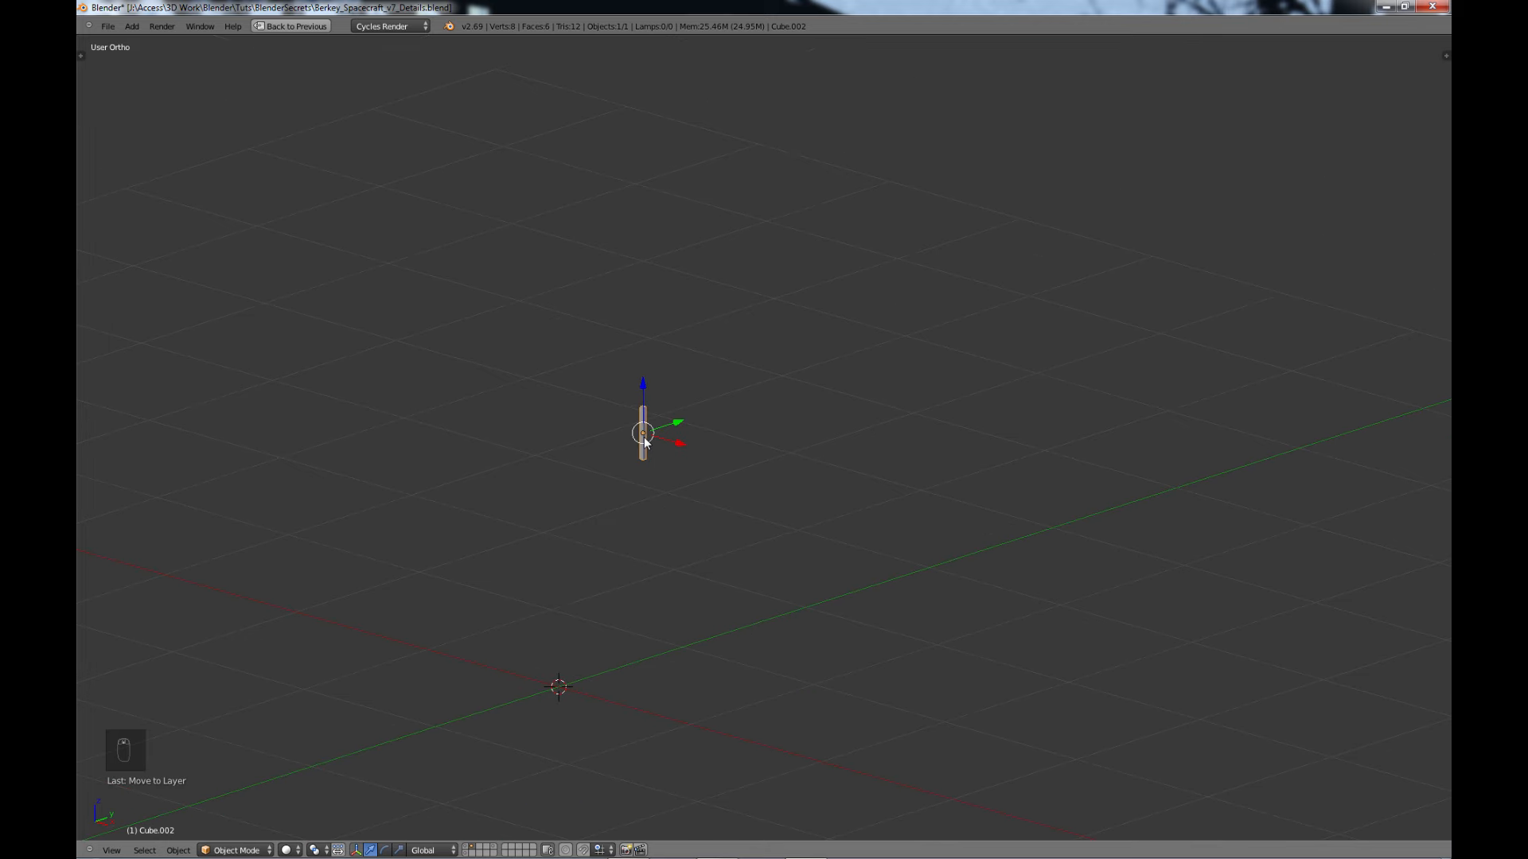
pyautogui.hotkey('ctrl', 'Up')
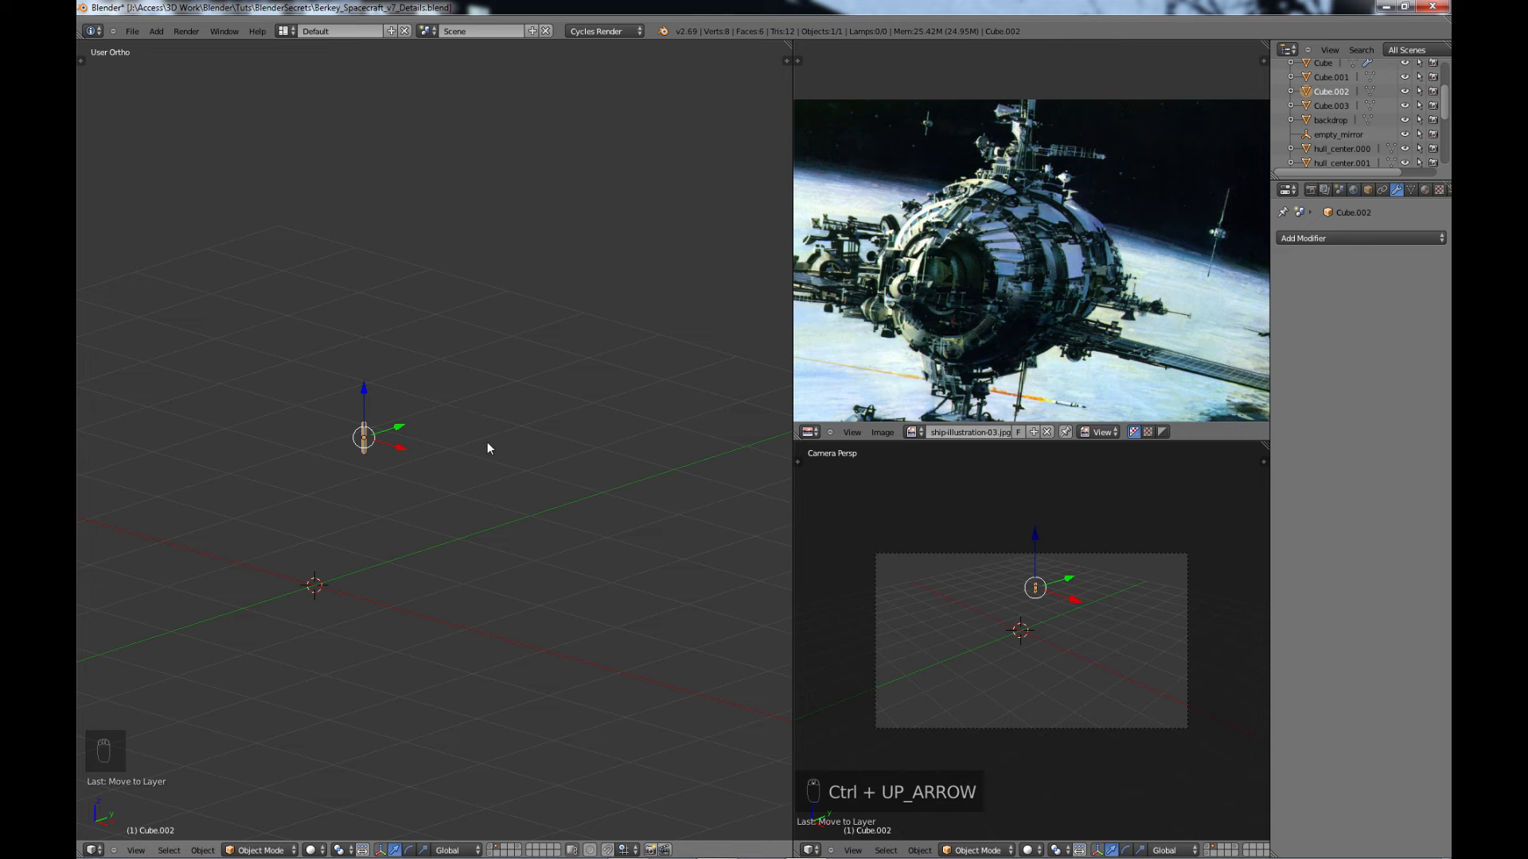
pyautogui.scroll(-1, 487, 442)
pyautogui.keyDown('shift'); pyautogui.moveTo(404, 442); pyautogui.dragTo(409, 388, button='middle'); pyautogui.keyUp('shift')
pyautogui.scroll(1, 408, 413)
pyautogui.scroll(1, 408, 414)
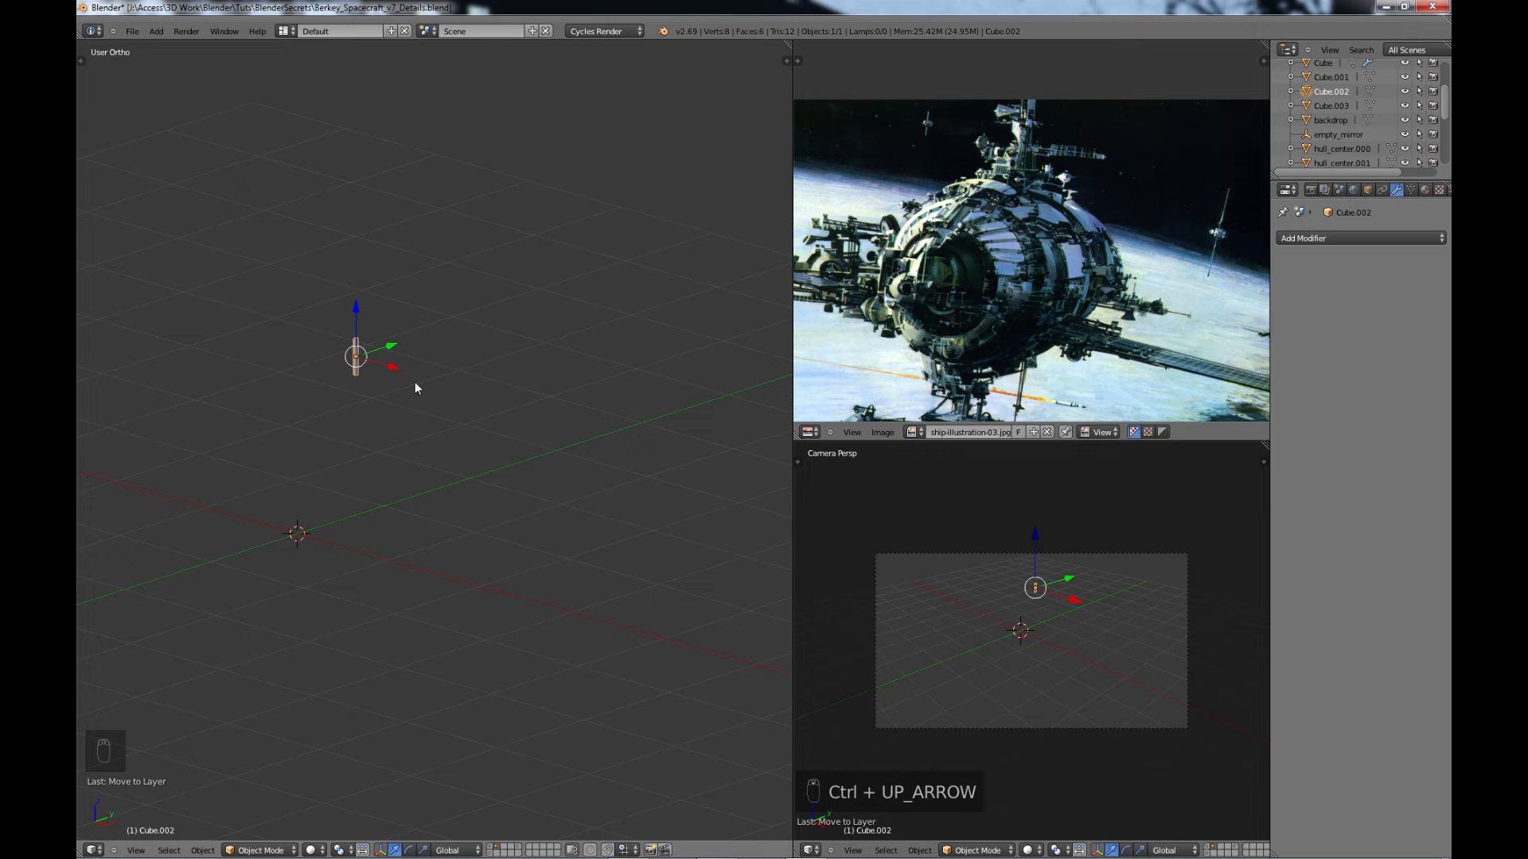
# - Maximize the 3D viewport around the isolated post
pyautogui.hotkey('ctrl', 'Up')
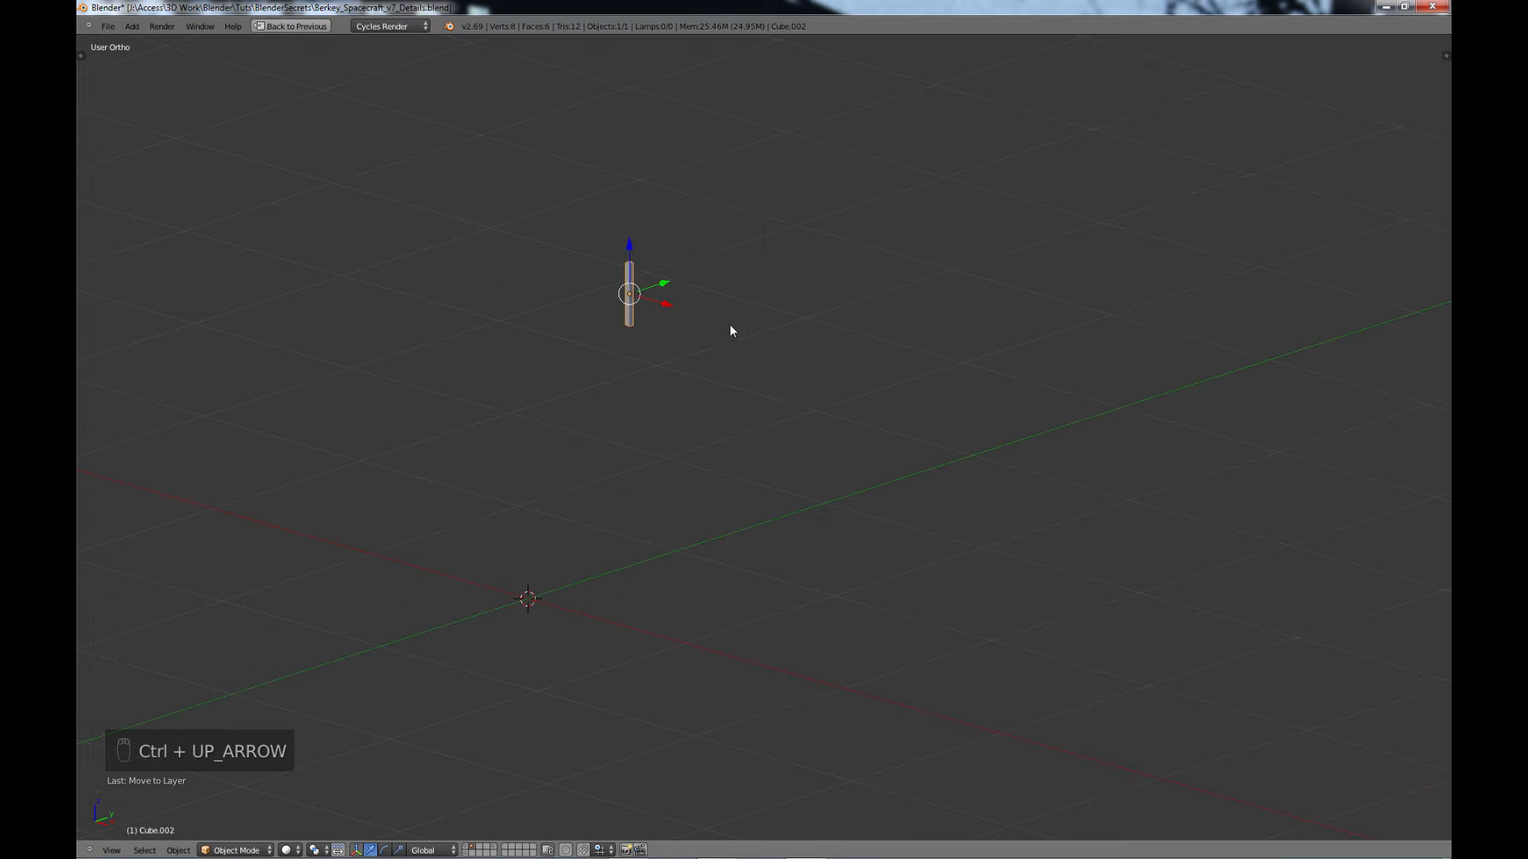
pyautogui.keyDown('shift'); pyautogui.moveTo(713, 289); pyautogui.dragTo(658, 429, button='middle'); pyautogui.keyUp('shift')
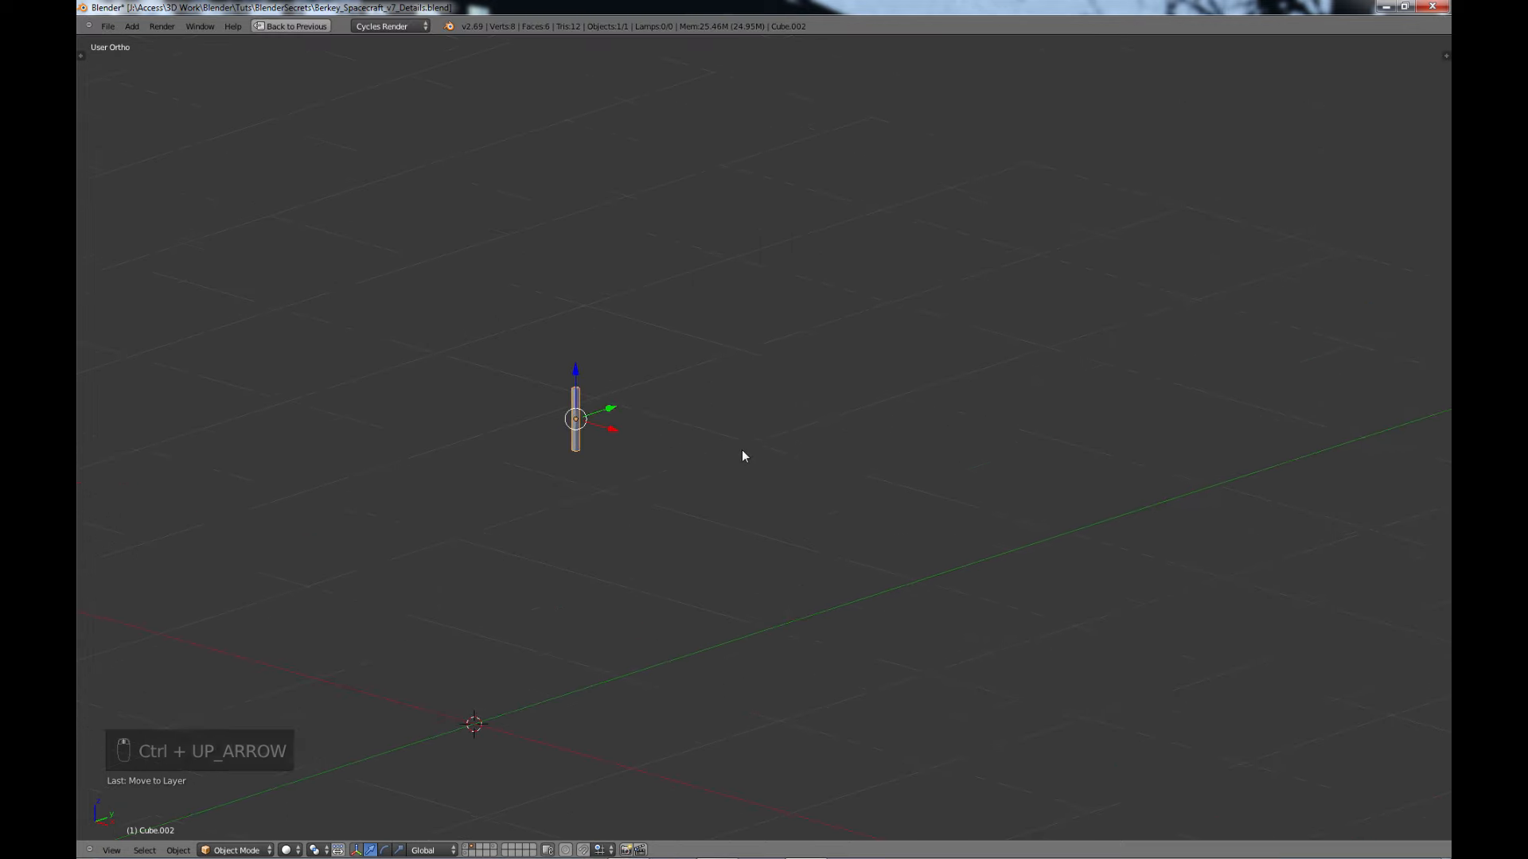
pyautogui.scroll(1, 704, 444)
pyautogui.scroll(1, 707, 451)
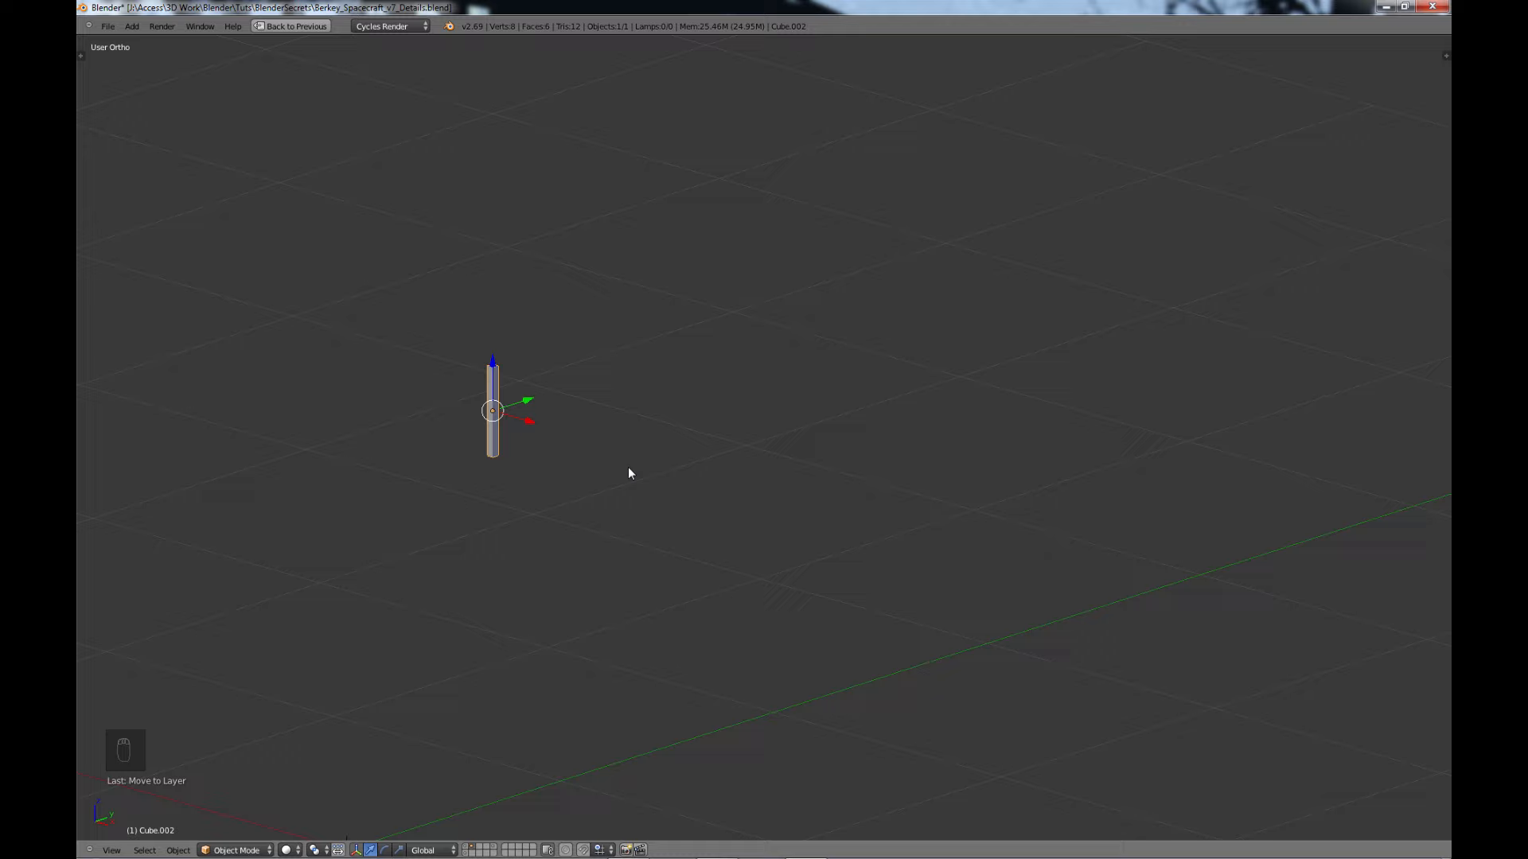
# - Duplicate the post and offset the copy a short distance beside the original along the X axis
pyautogui.hotkey('shift', 'a')
pyautogui.hotkey('shift', 'd')
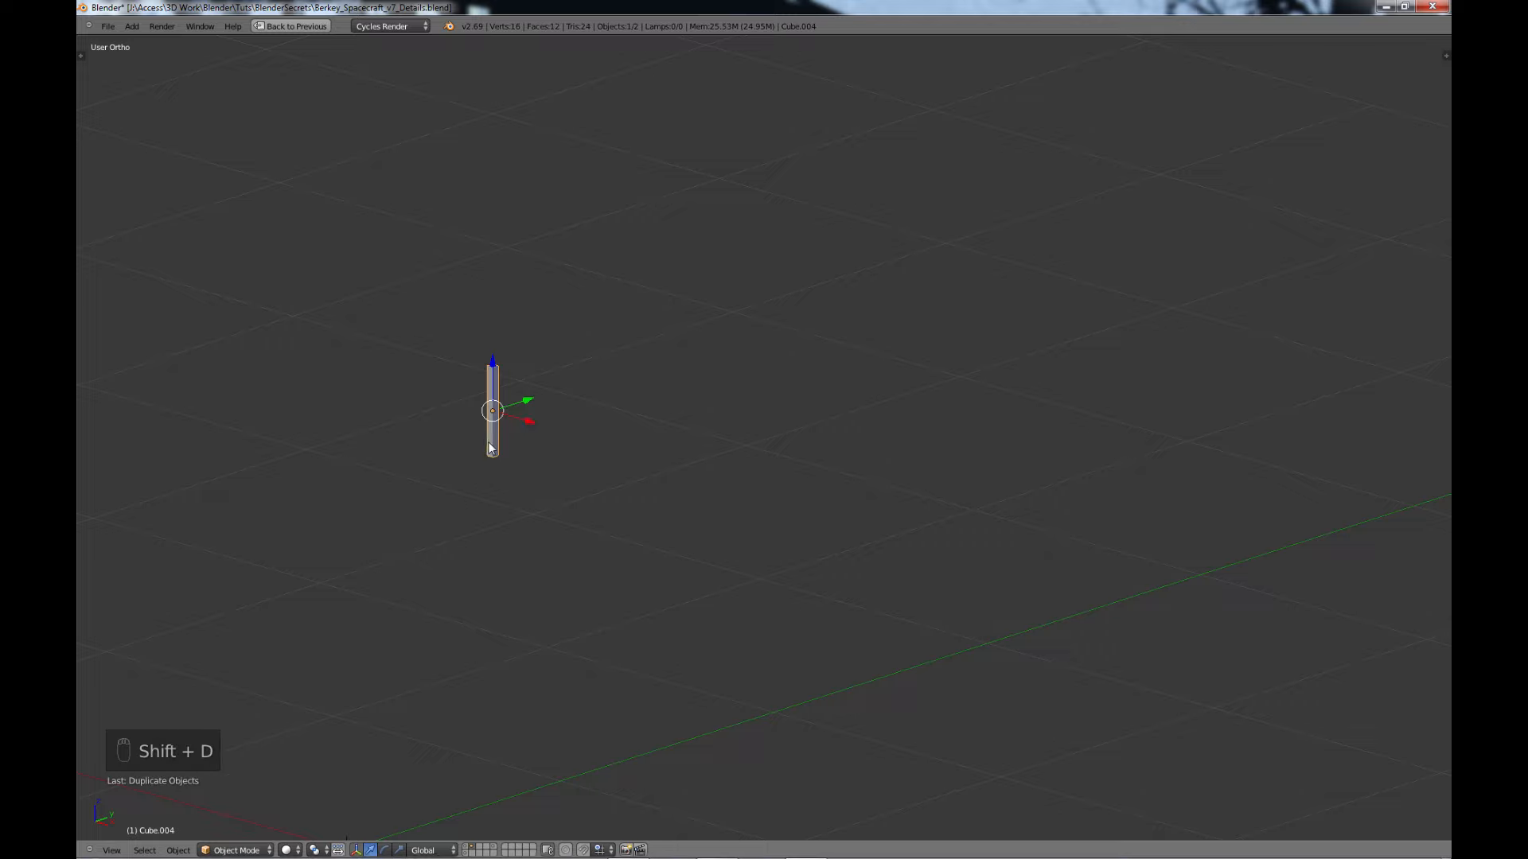
pyautogui.rightClick(518, 428)
pyautogui.moveTo(526, 427); pyautogui.dragTo(574, 430)
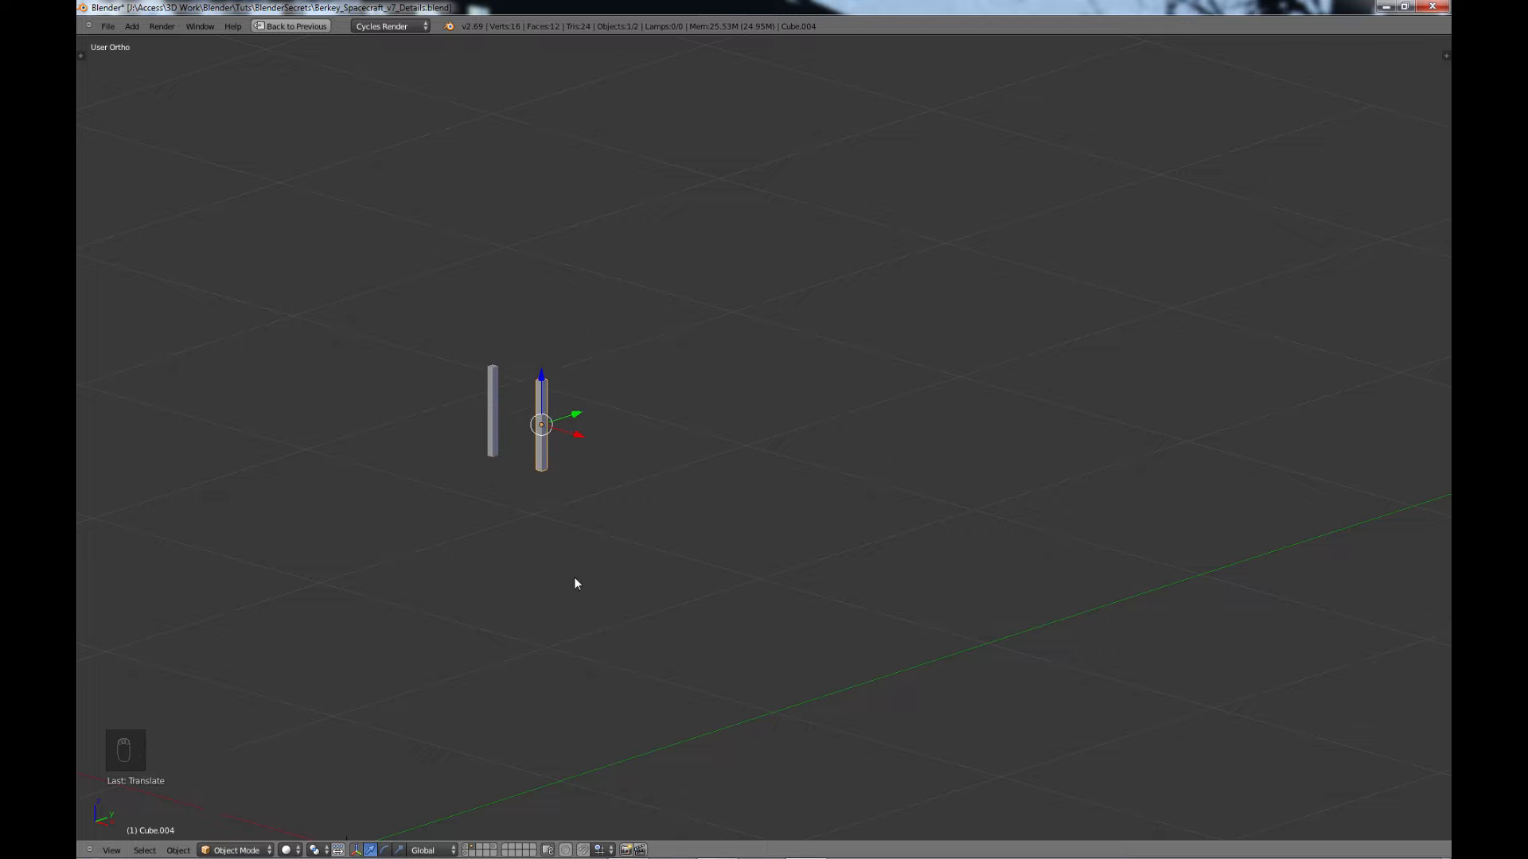
# - Delete the top and bottom end faces of the duplicated post, leaving an open tube
pyautogui.scroll(3, 574, 576)
pyautogui.keyDown('shift'); pyautogui.moveTo(378, 565); pyautogui.dragTo(648, 572, button='middle'); pyautogui.keyUp('shift')
pyautogui.scroll(3, 648, 570)
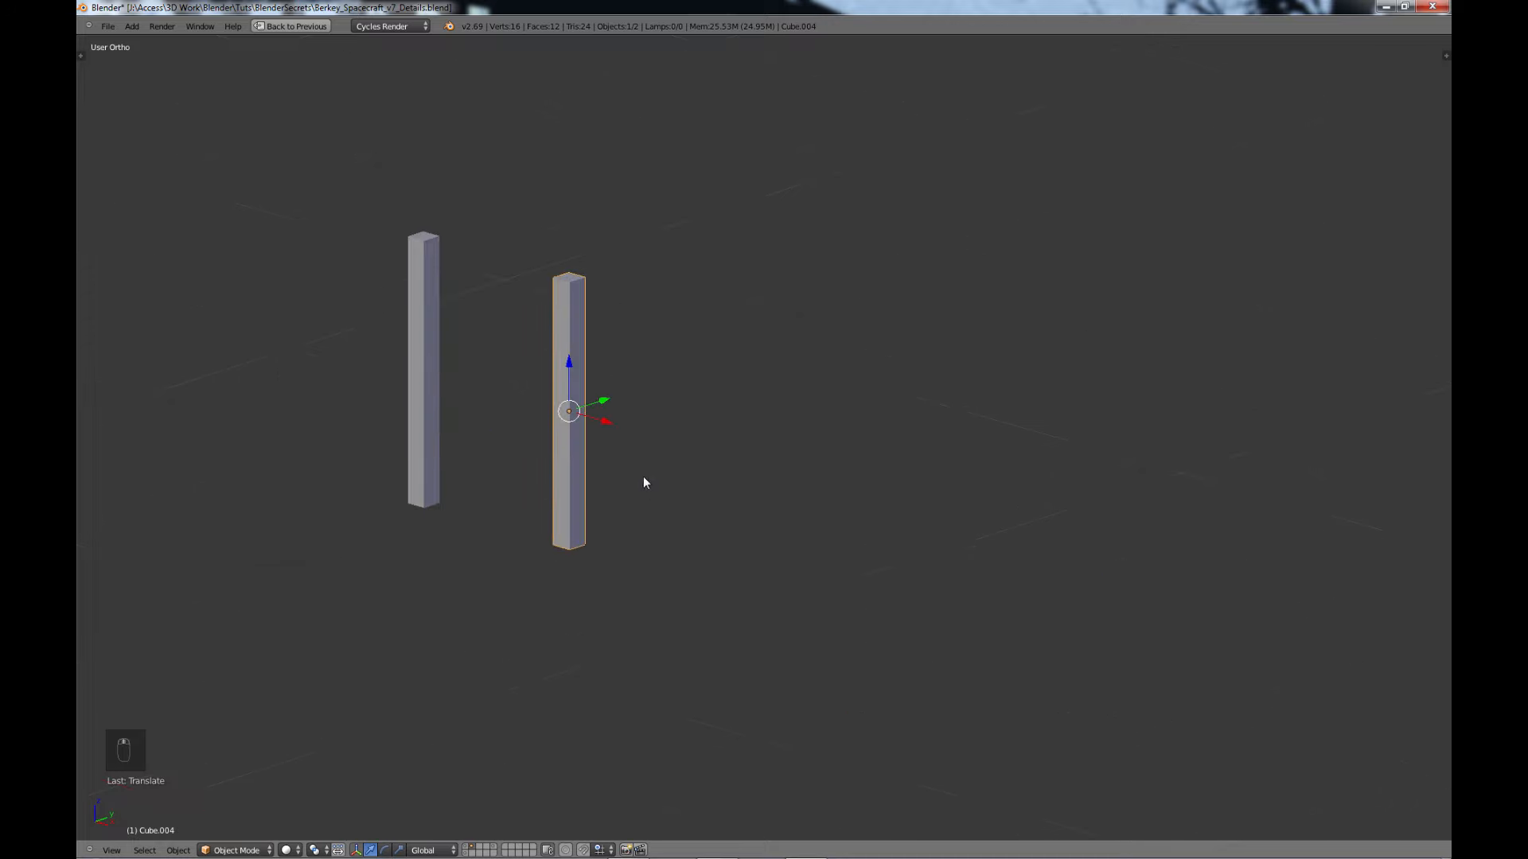
pyautogui.press('Tab')
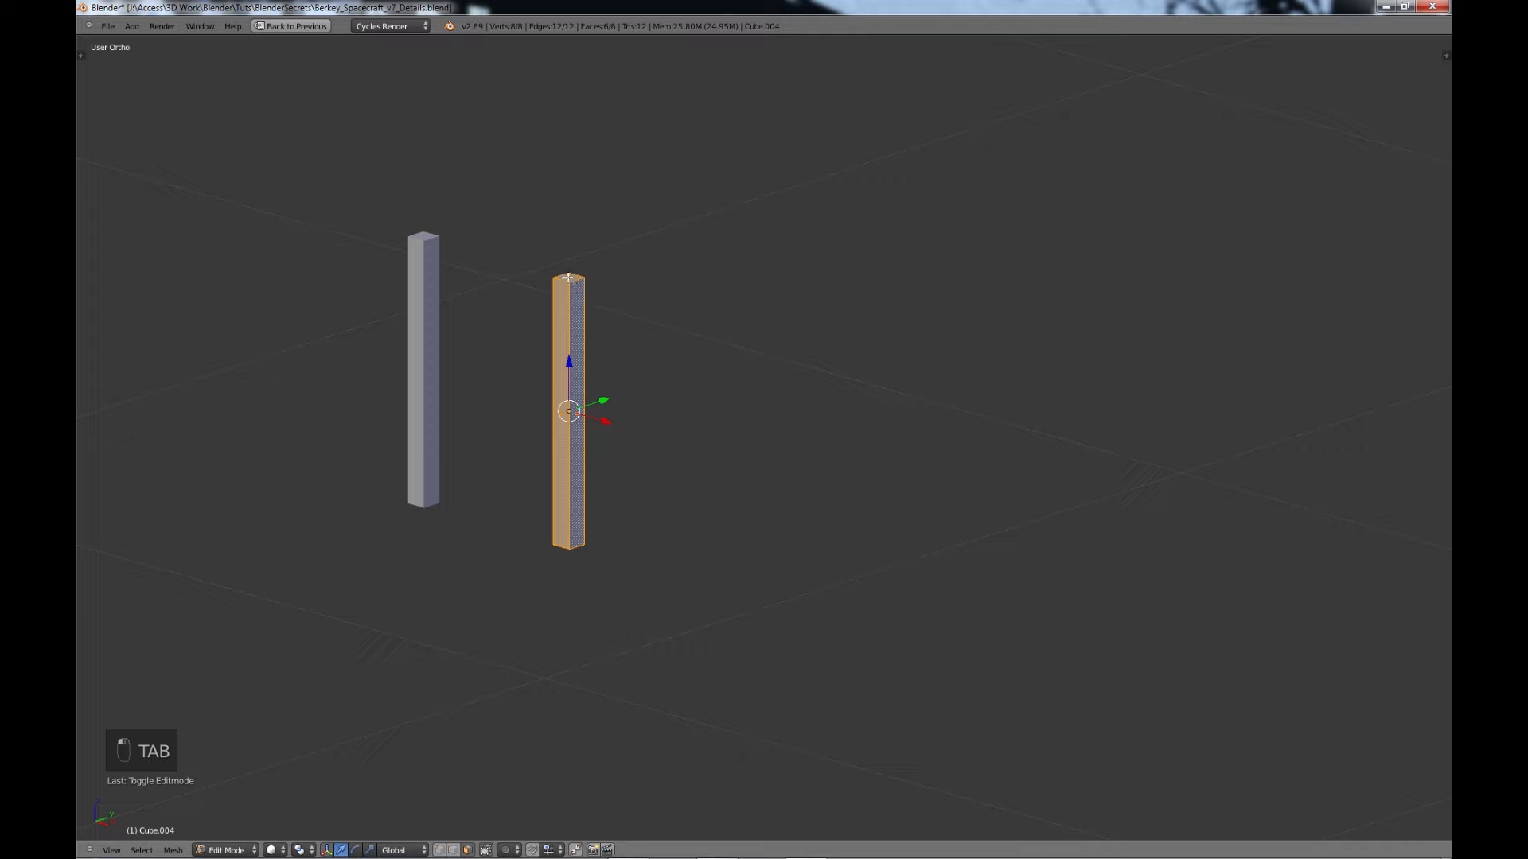
pyautogui.rightClick(572, 284)
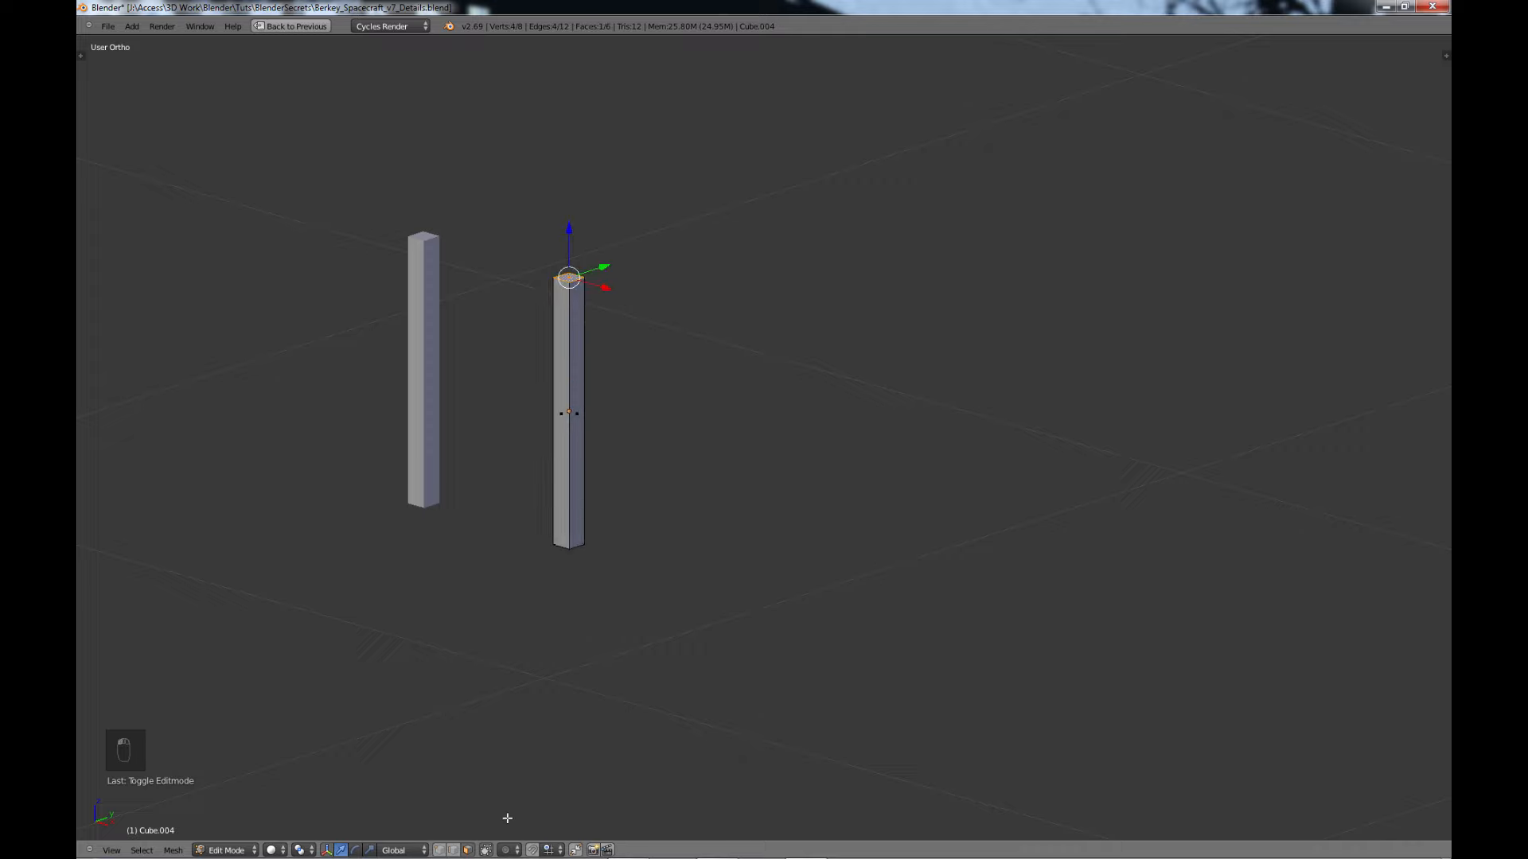
pyautogui.keyDown('shift'); pyautogui.rightClick(569, 543); pyautogui.keyUp('shift')
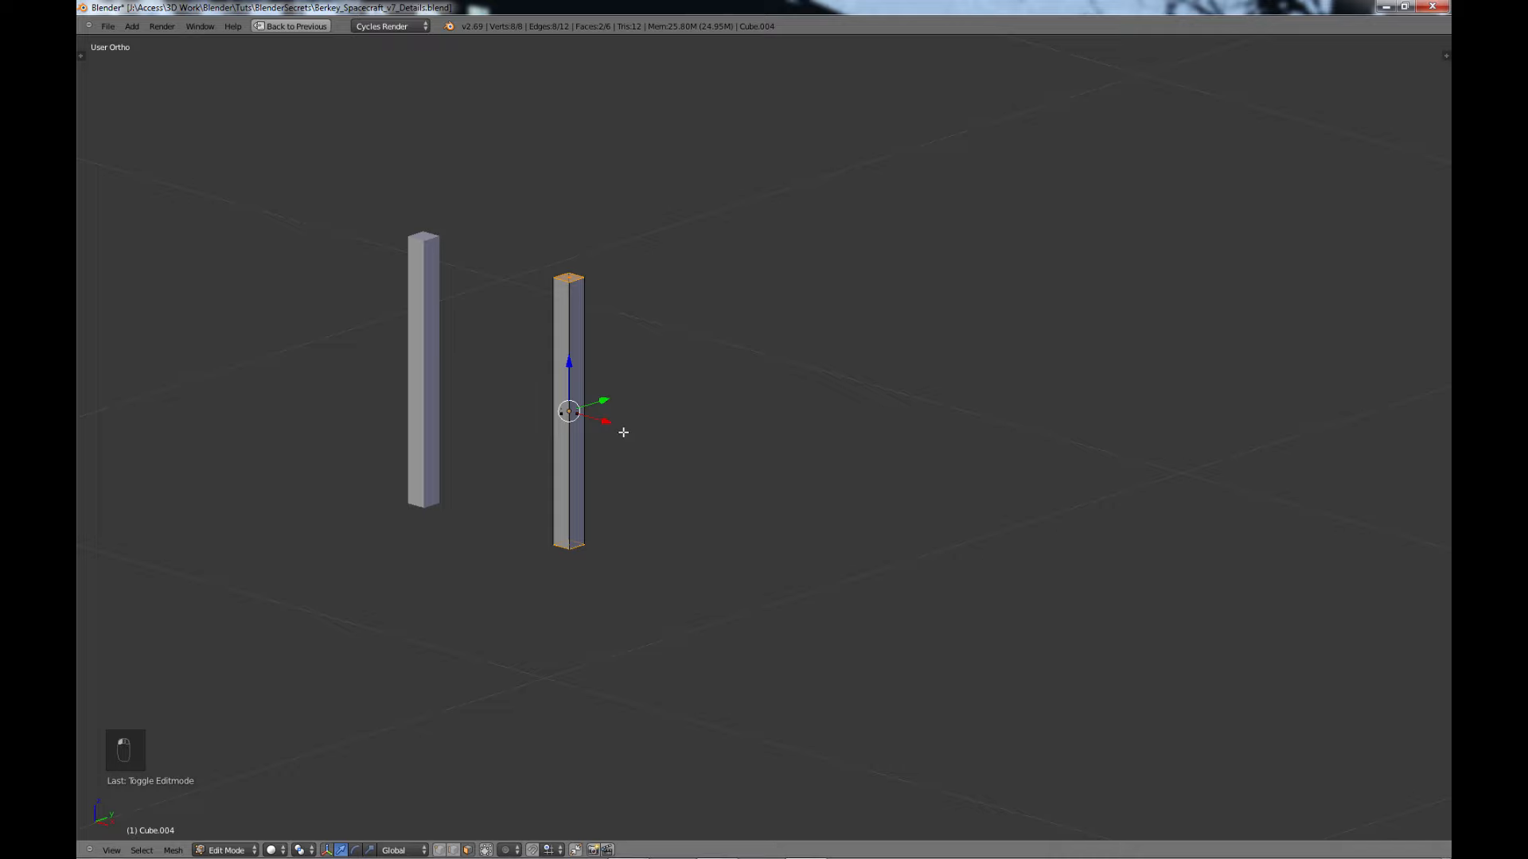
pyautogui.press('x')
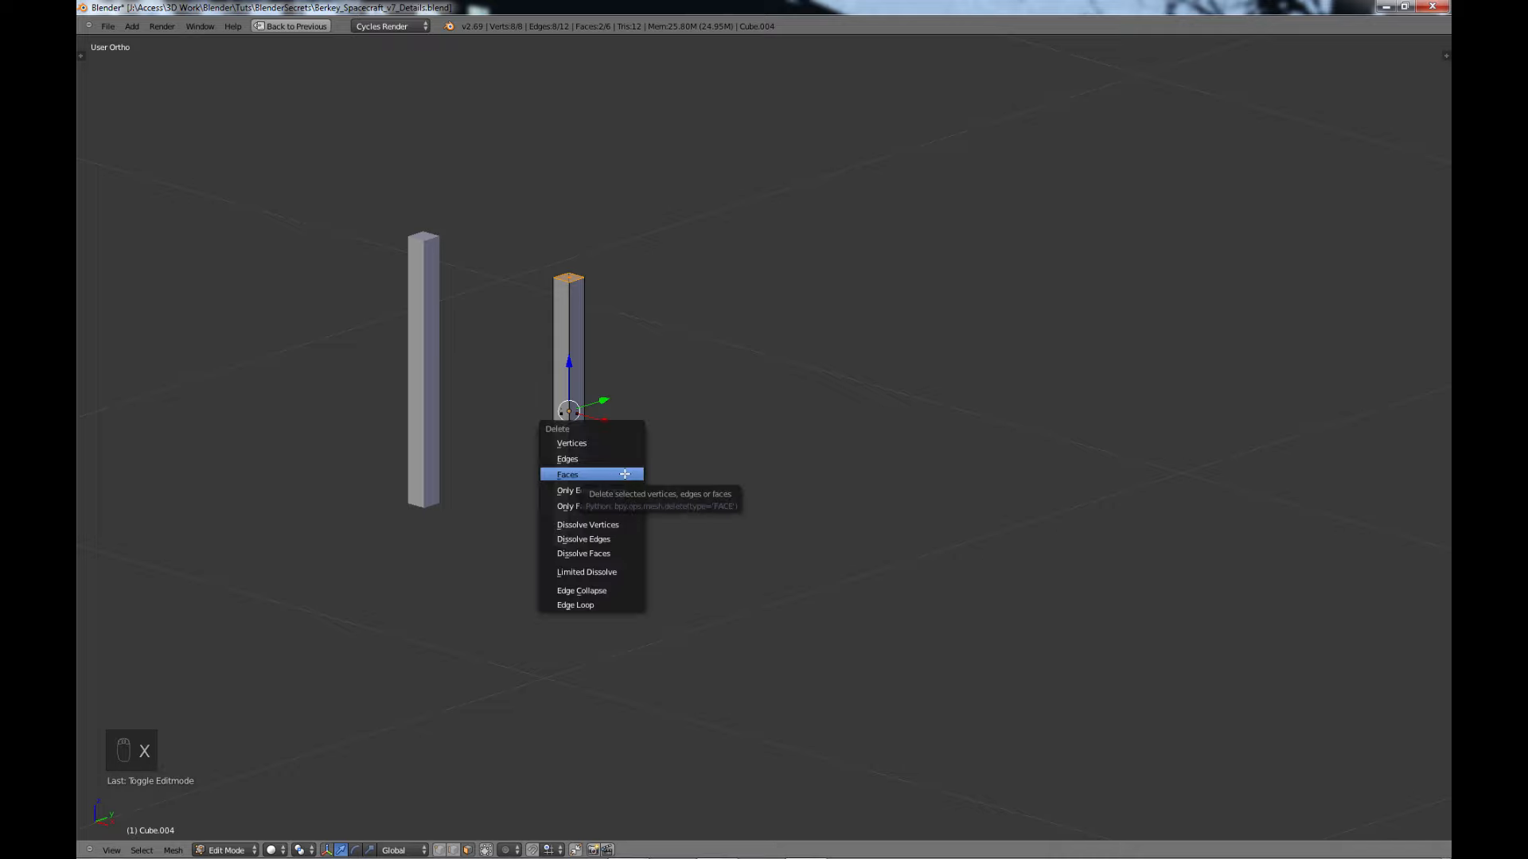
pyautogui.click(617, 473)
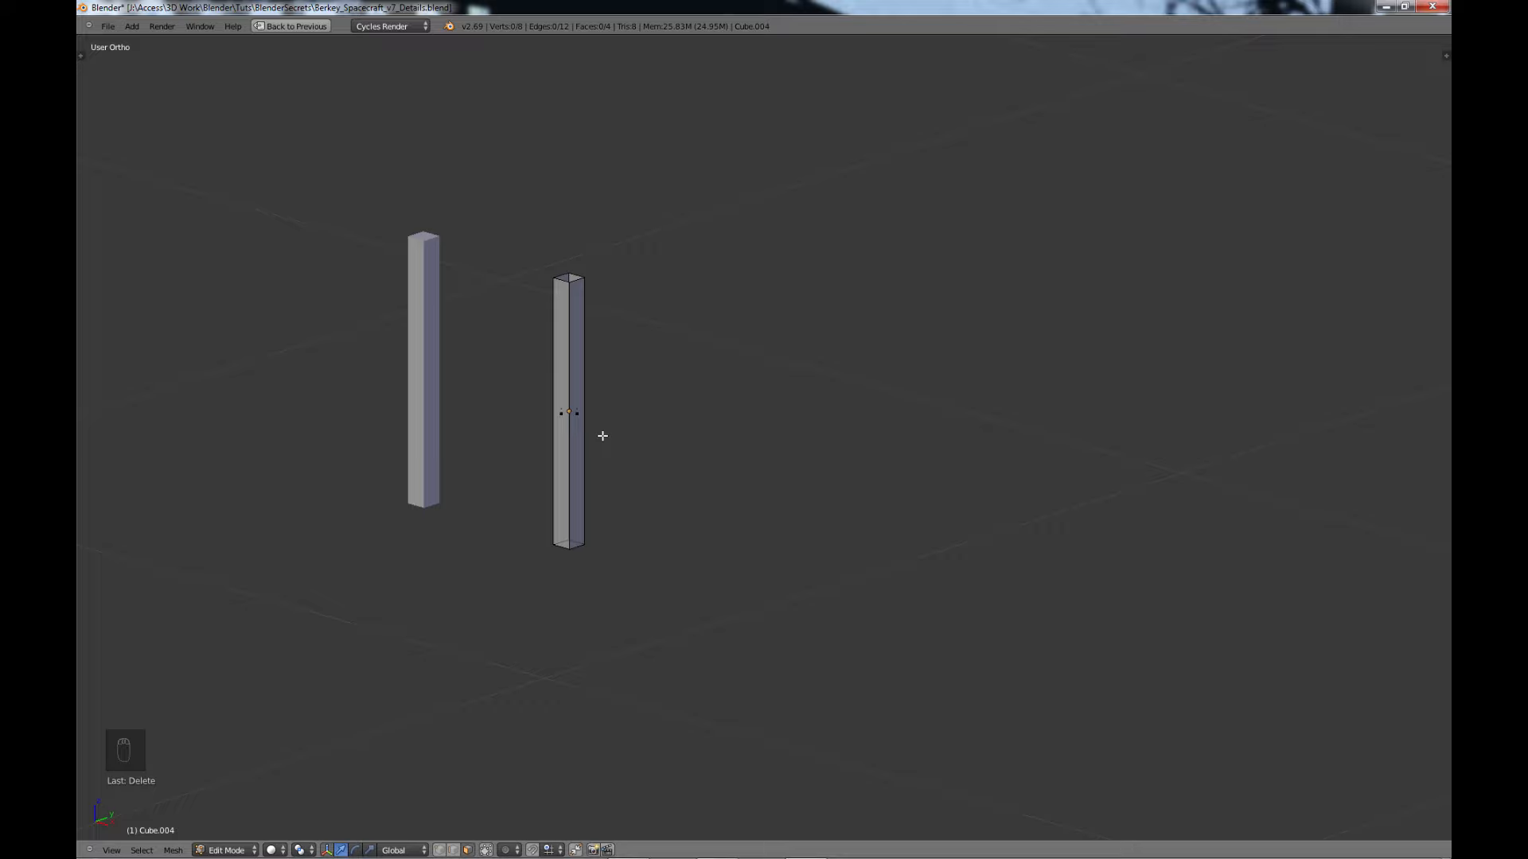
pyautogui.press('Tab')
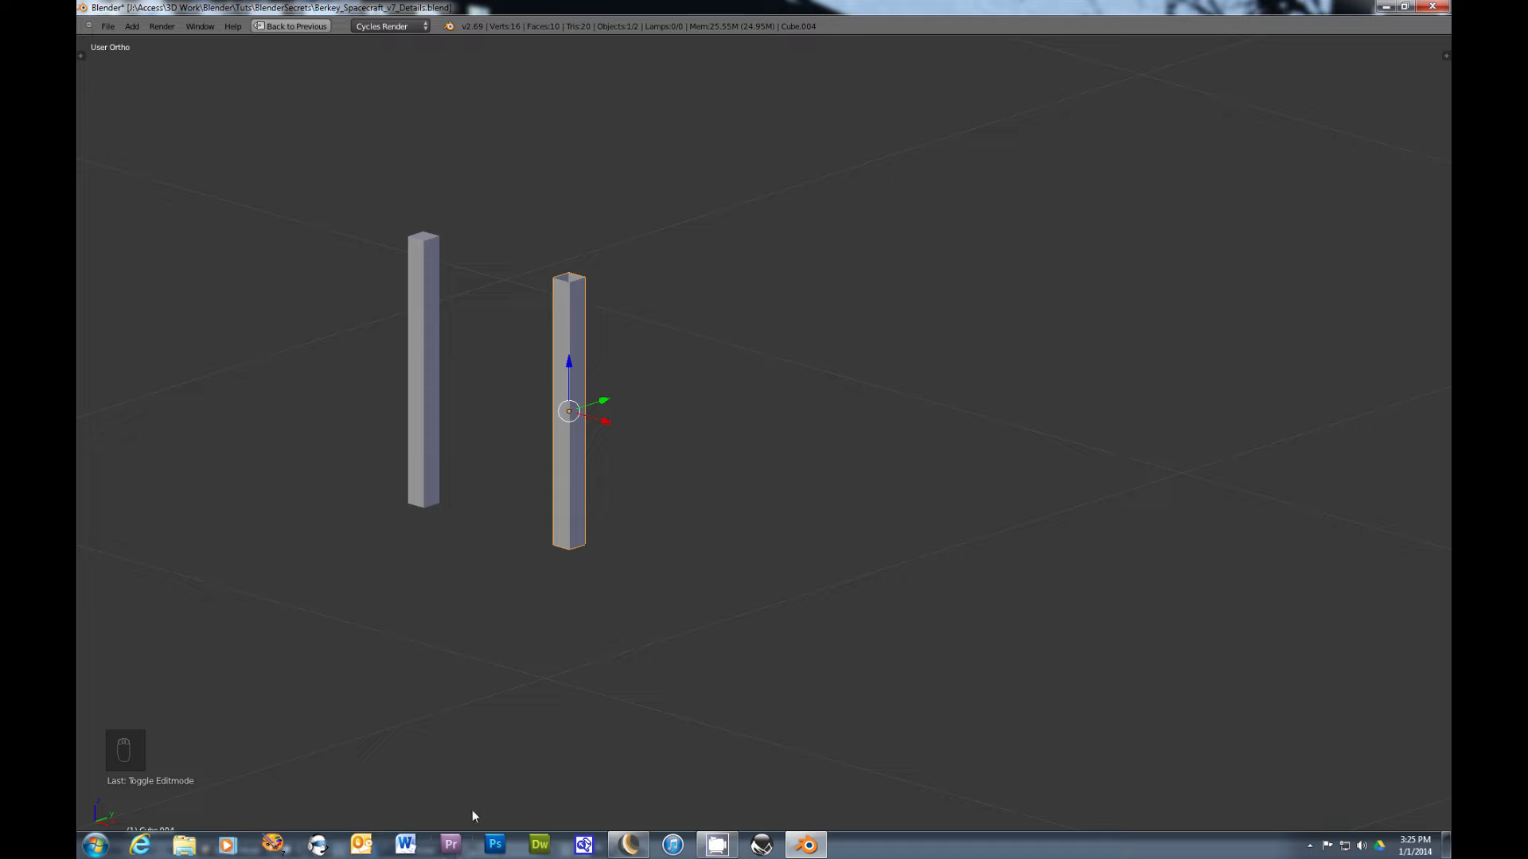
# - Look at the layer with the ship hull, and return to the second layer showing only the two posts
pyautogui.keyDown('shift'); pyautogui.click(467, 847); pyautogui.keyUp('shift')
pyautogui.keyDown('shift'); pyautogui.click(467, 854); pyautogui.keyUp('shift')
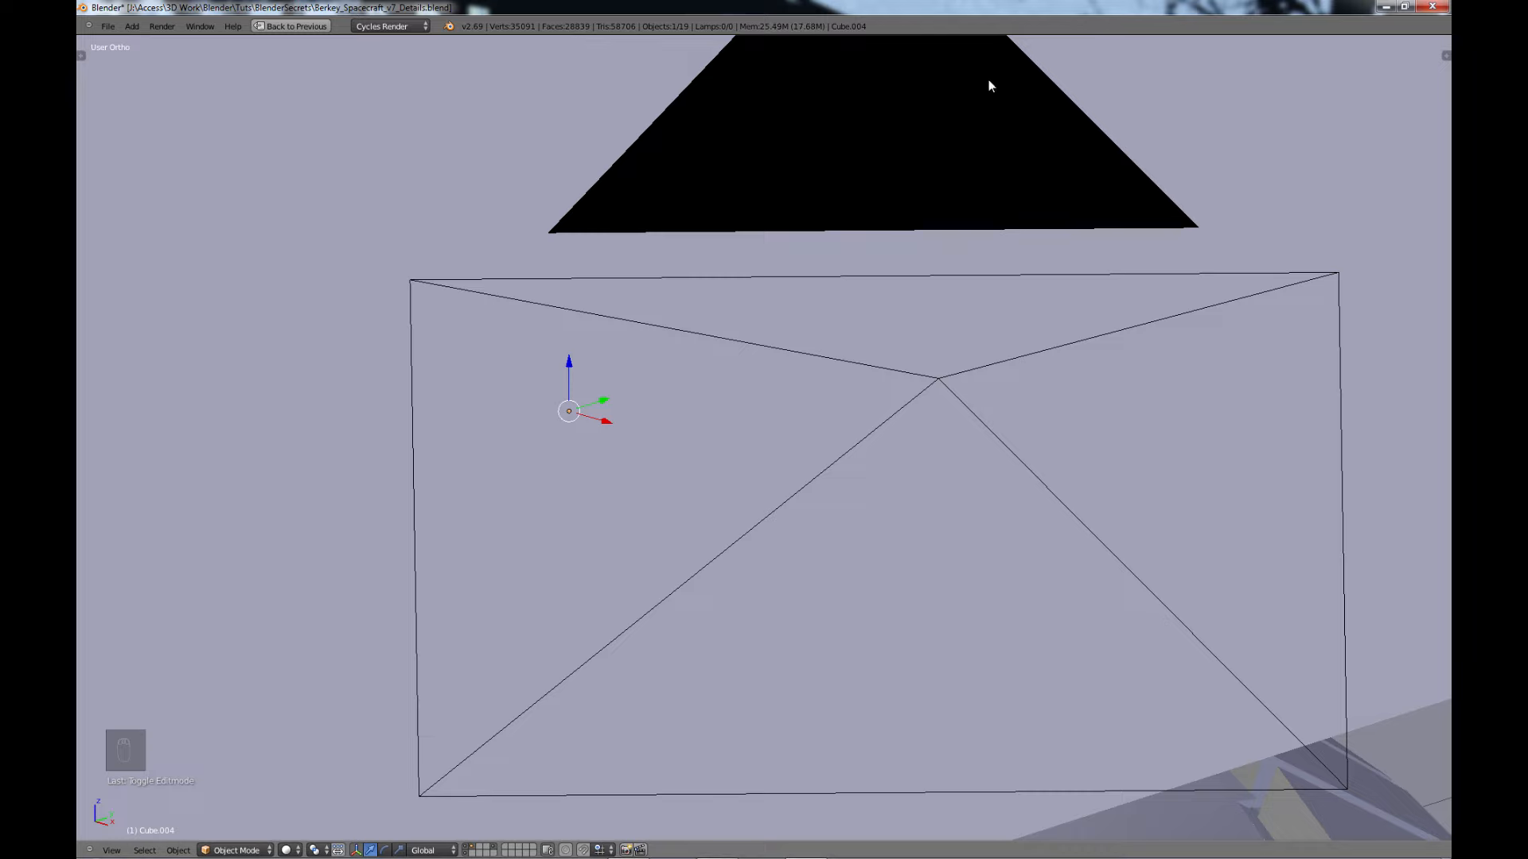
pyautogui.click(475, 848)
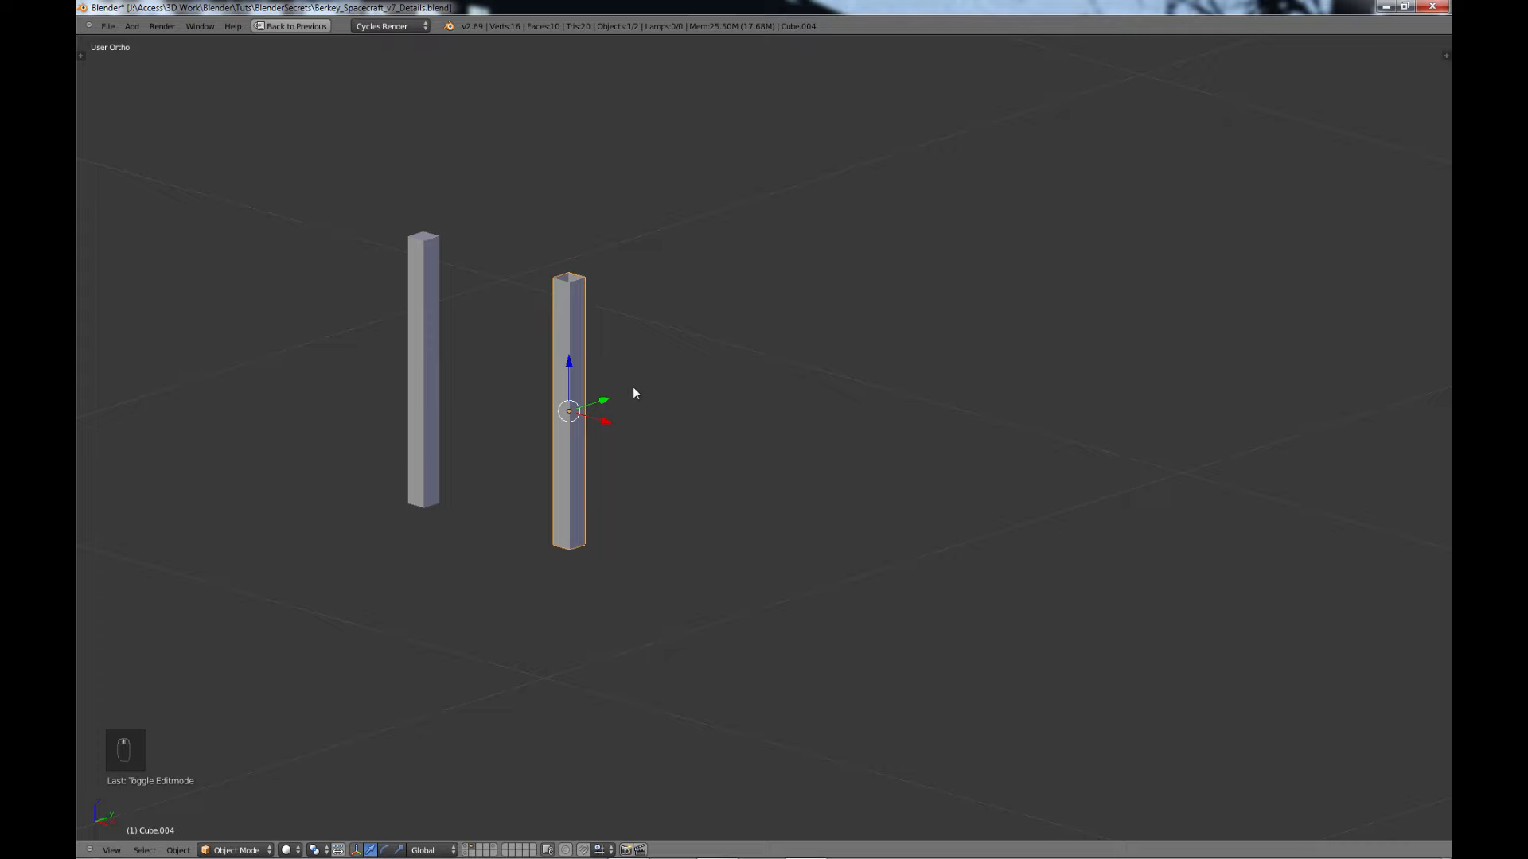
# - Delete the two adjoining front-facing side faces of the open post
pyautogui.moveTo(633, 387); pyautogui.dragTo(631, 402, button='middle')
pyautogui.scroll(-1, 624, 509)
pyautogui.keyDown('shift'); pyautogui.moveTo(638, 567); pyautogui.dragTo(634, 367, button='middle'); pyautogui.keyUp('shift')
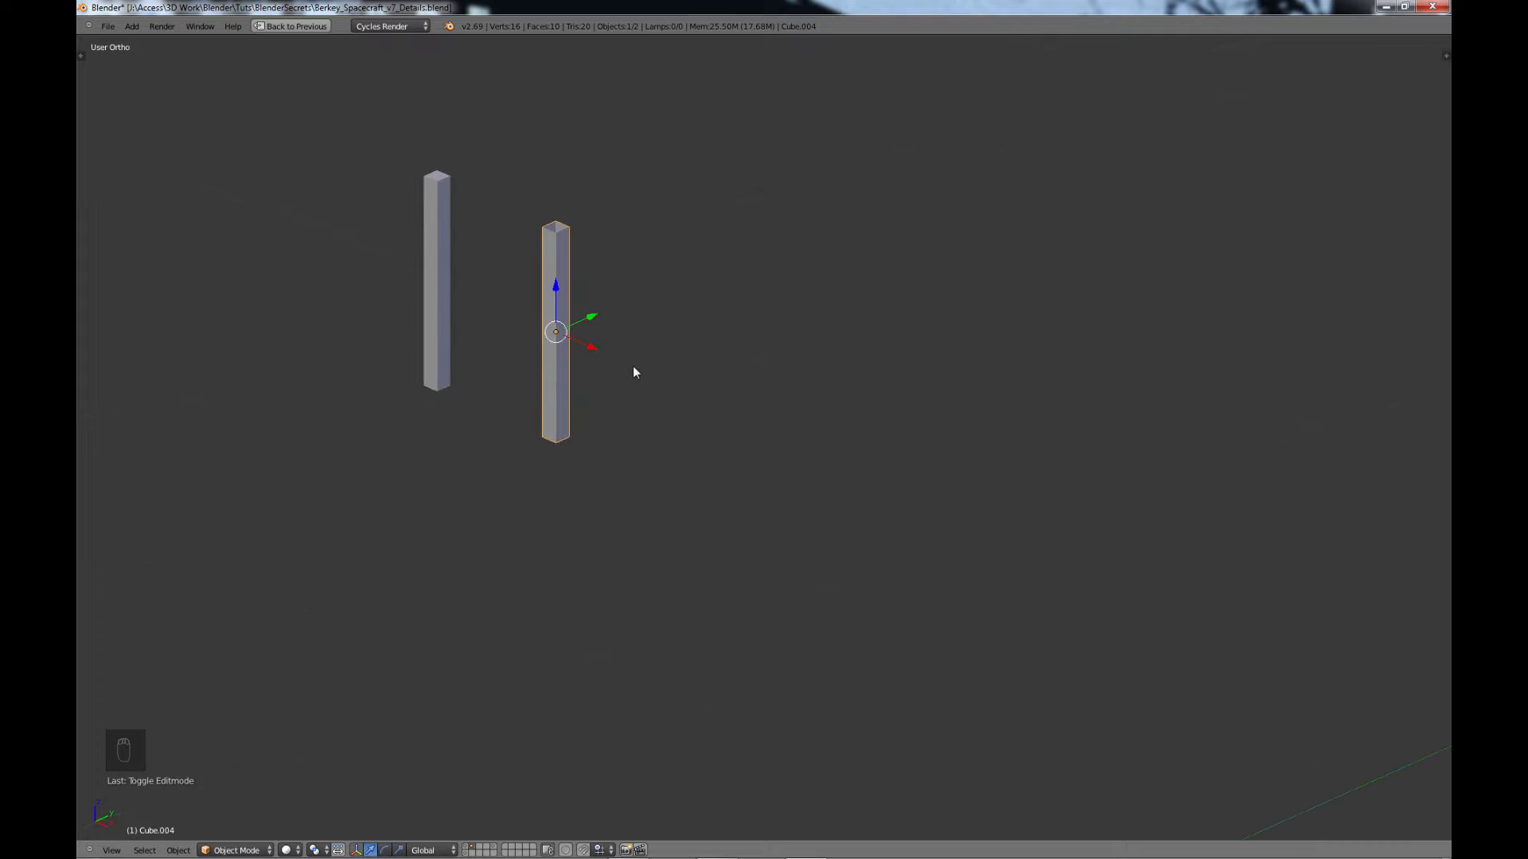
pyautogui.scroll(1, 629, 401)
pyautogui.keyDown('shift'); pyautogui.moveTo(576, 321); pyautogui.dragTo(697, 407, button='middle'); pyautogui.keyUp('shift')
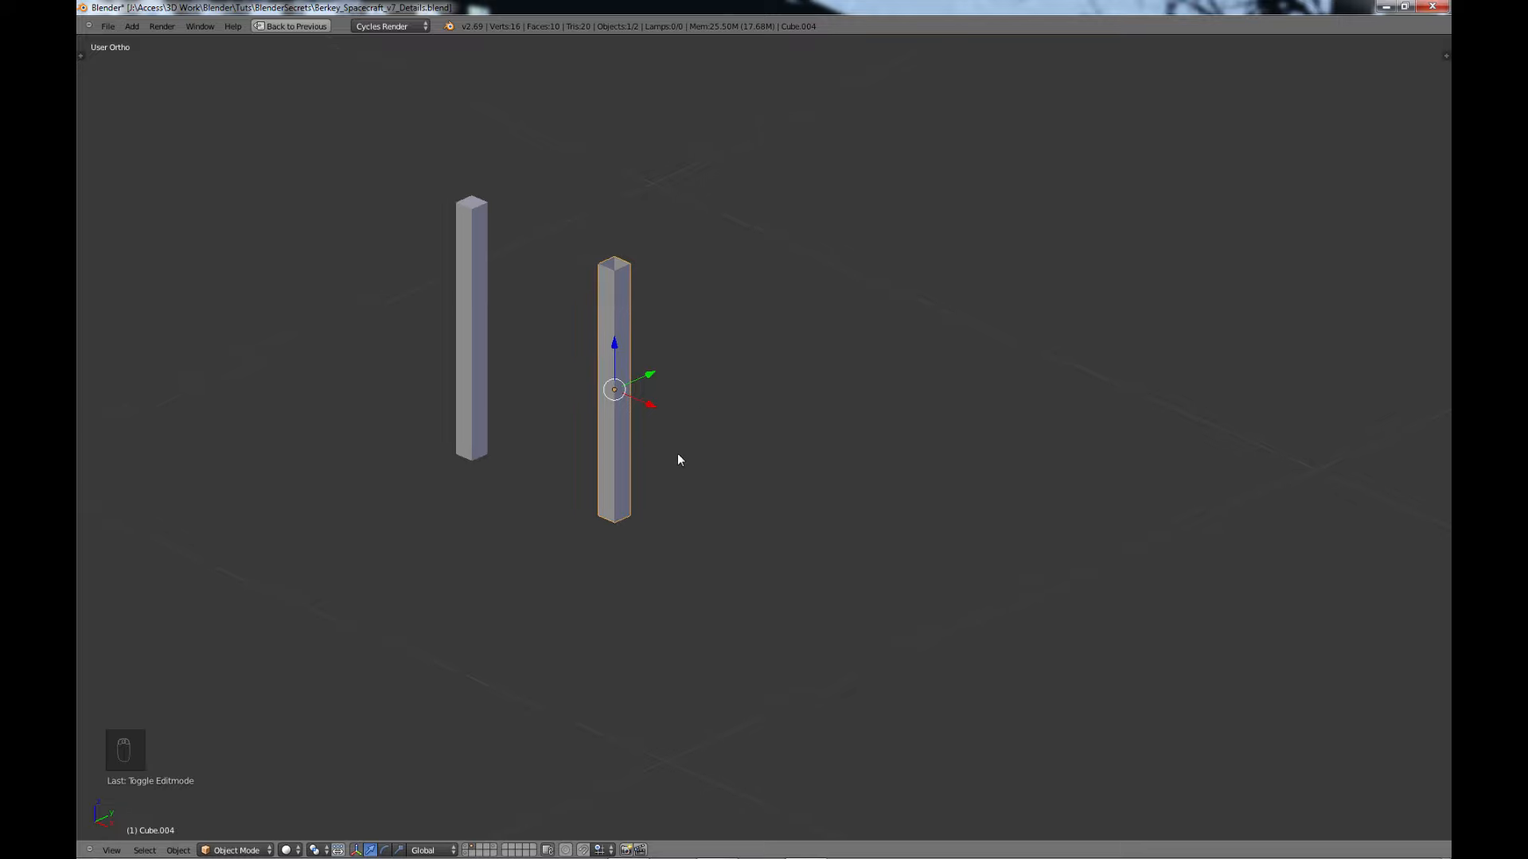
pyautogui.press('Tab')
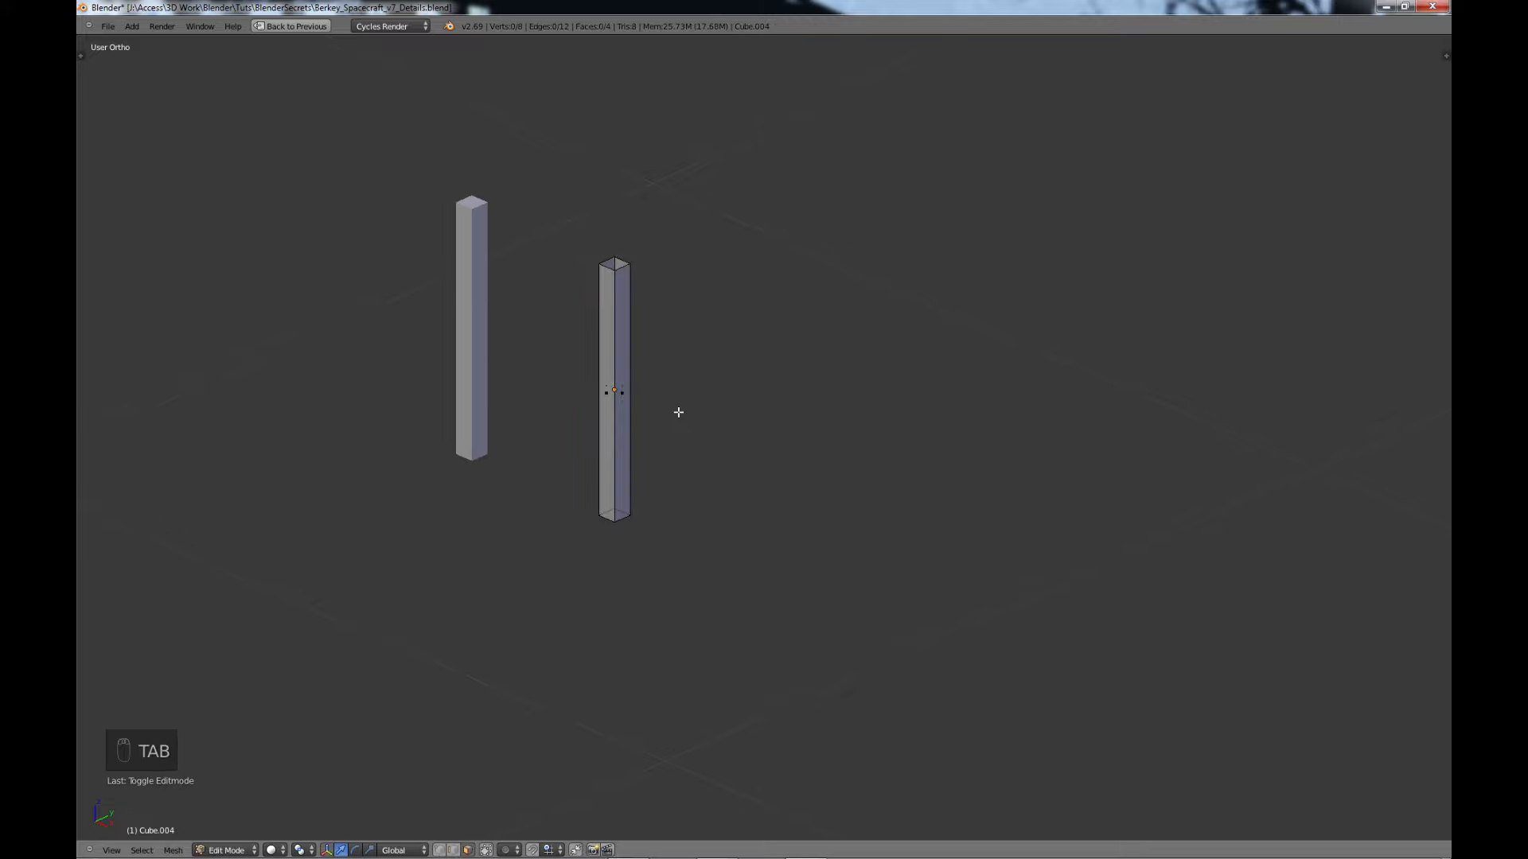
pyautogui.scroll(2, 676, 413)
pyautogui.keyDown('shift'); pyautogui.moveTo(575, 390); pyautogui.dragTo(740, 454, button='middle'); pyautogui.keyUp('shift')
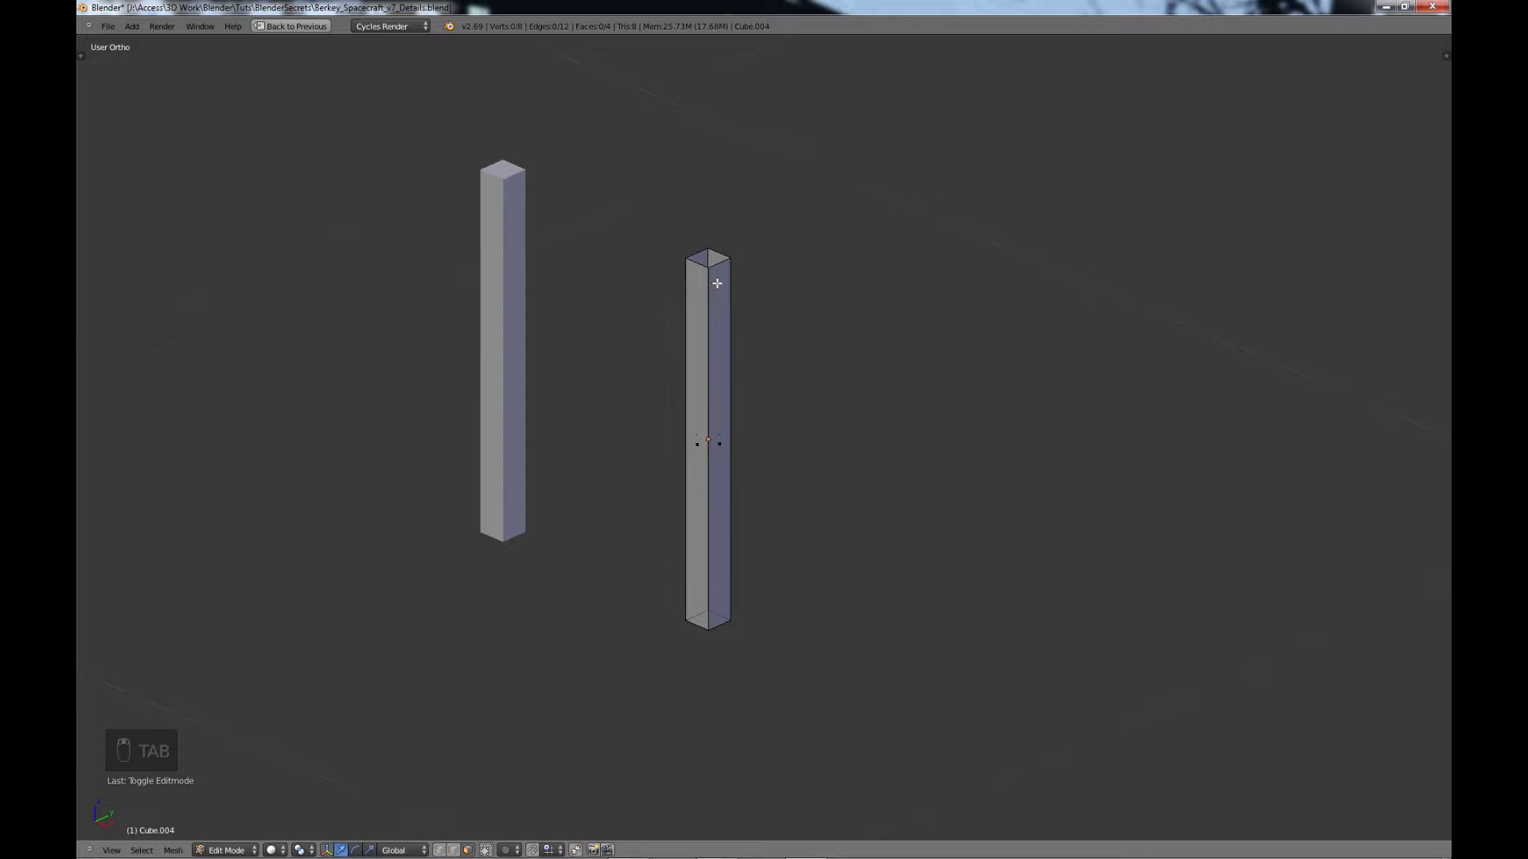
pyautogui.rightClick(720, 447)
pyautogui.keyDown('shift'); pyautogui.rightClick(700, 465); pyautogui.keyUp('shift')
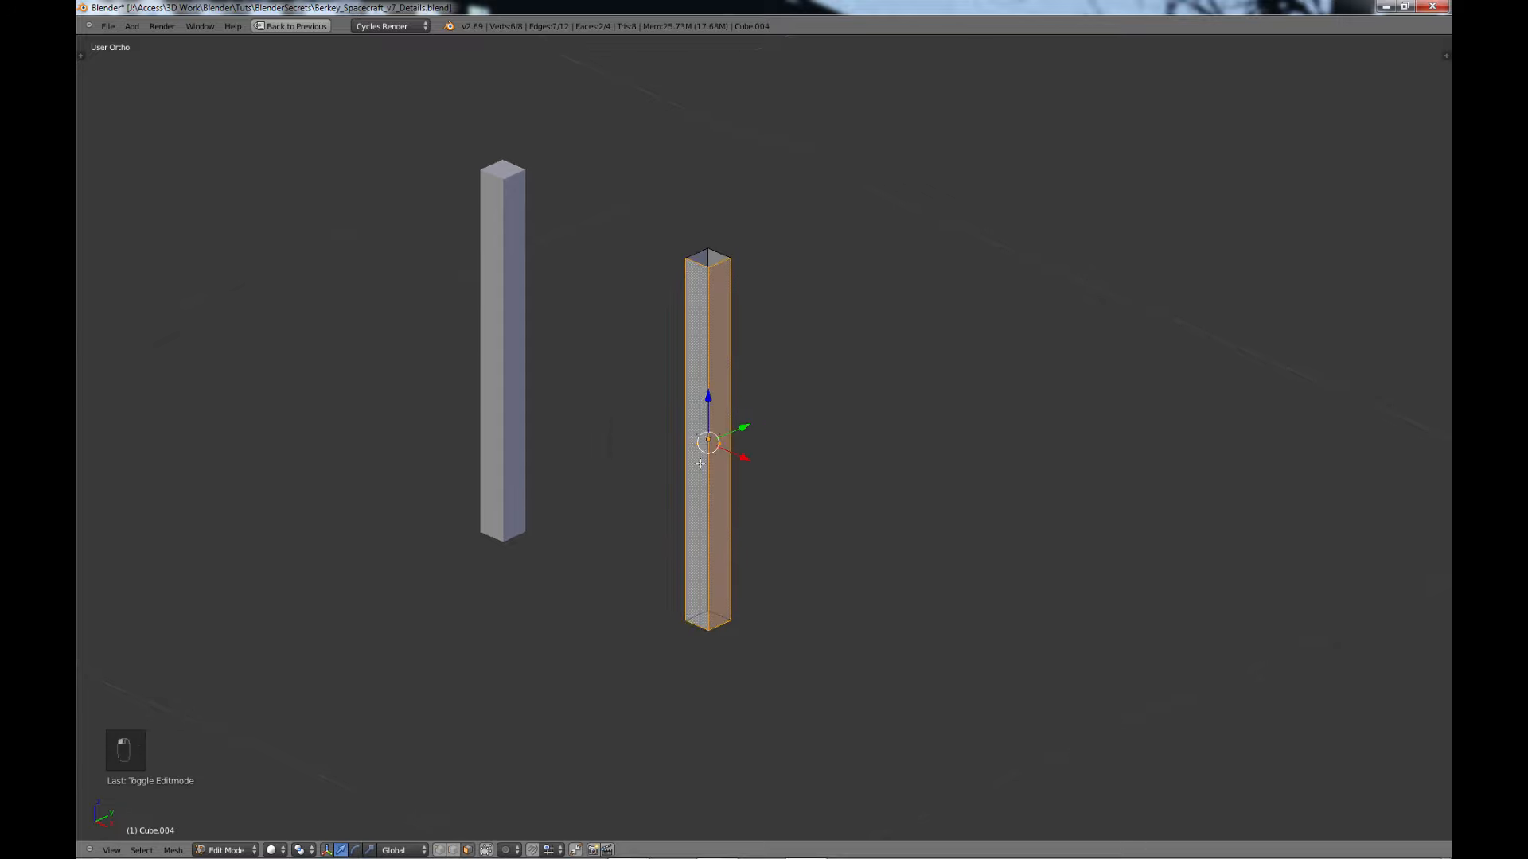
pyautogui.press('x')
pyautogui.click(699, 458)
pyautogui.scroll(-5, 737, 362)
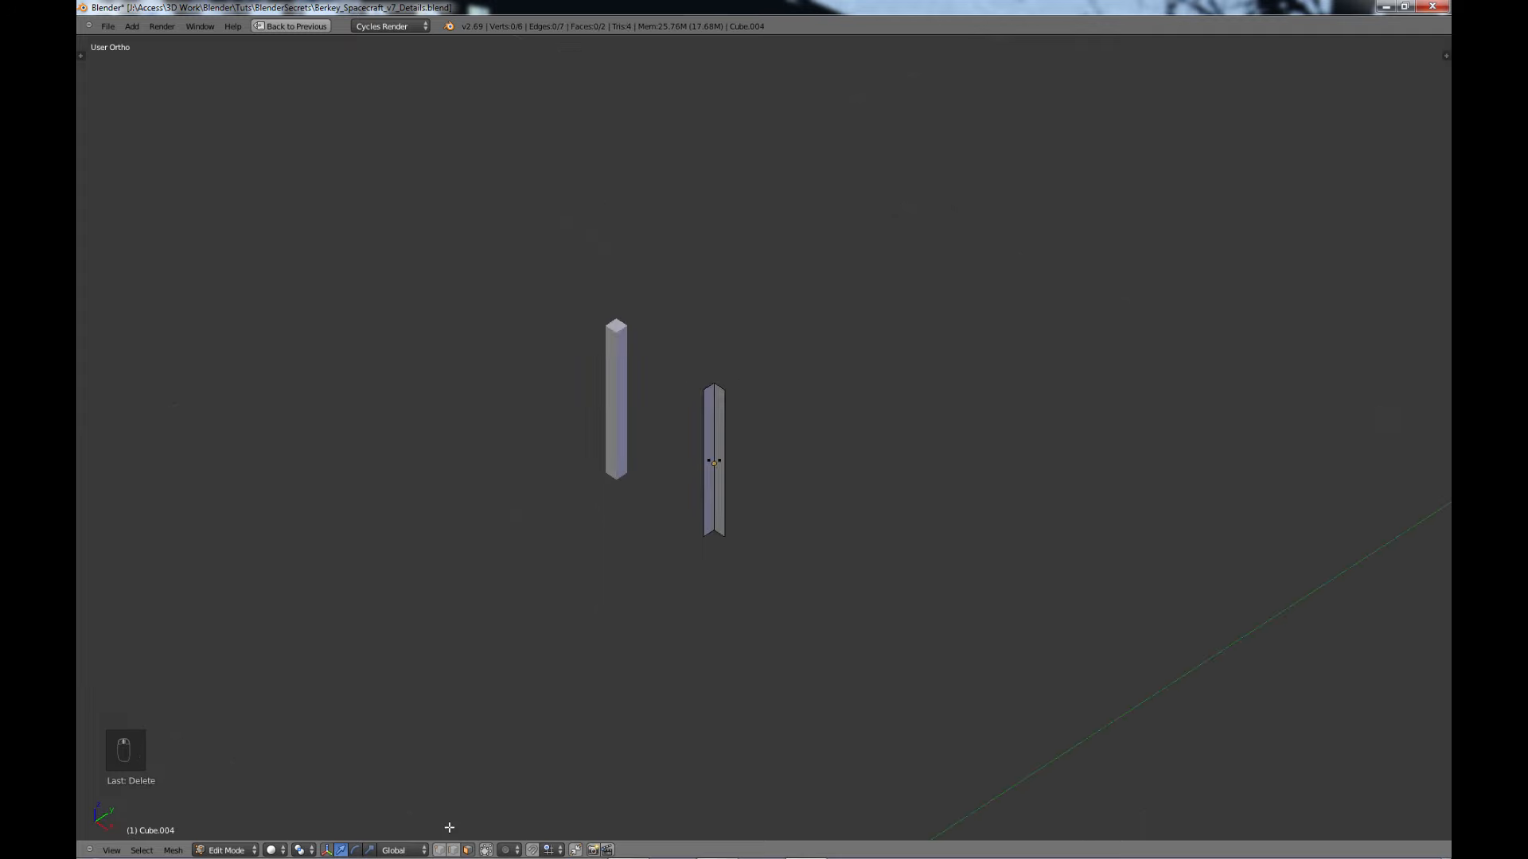
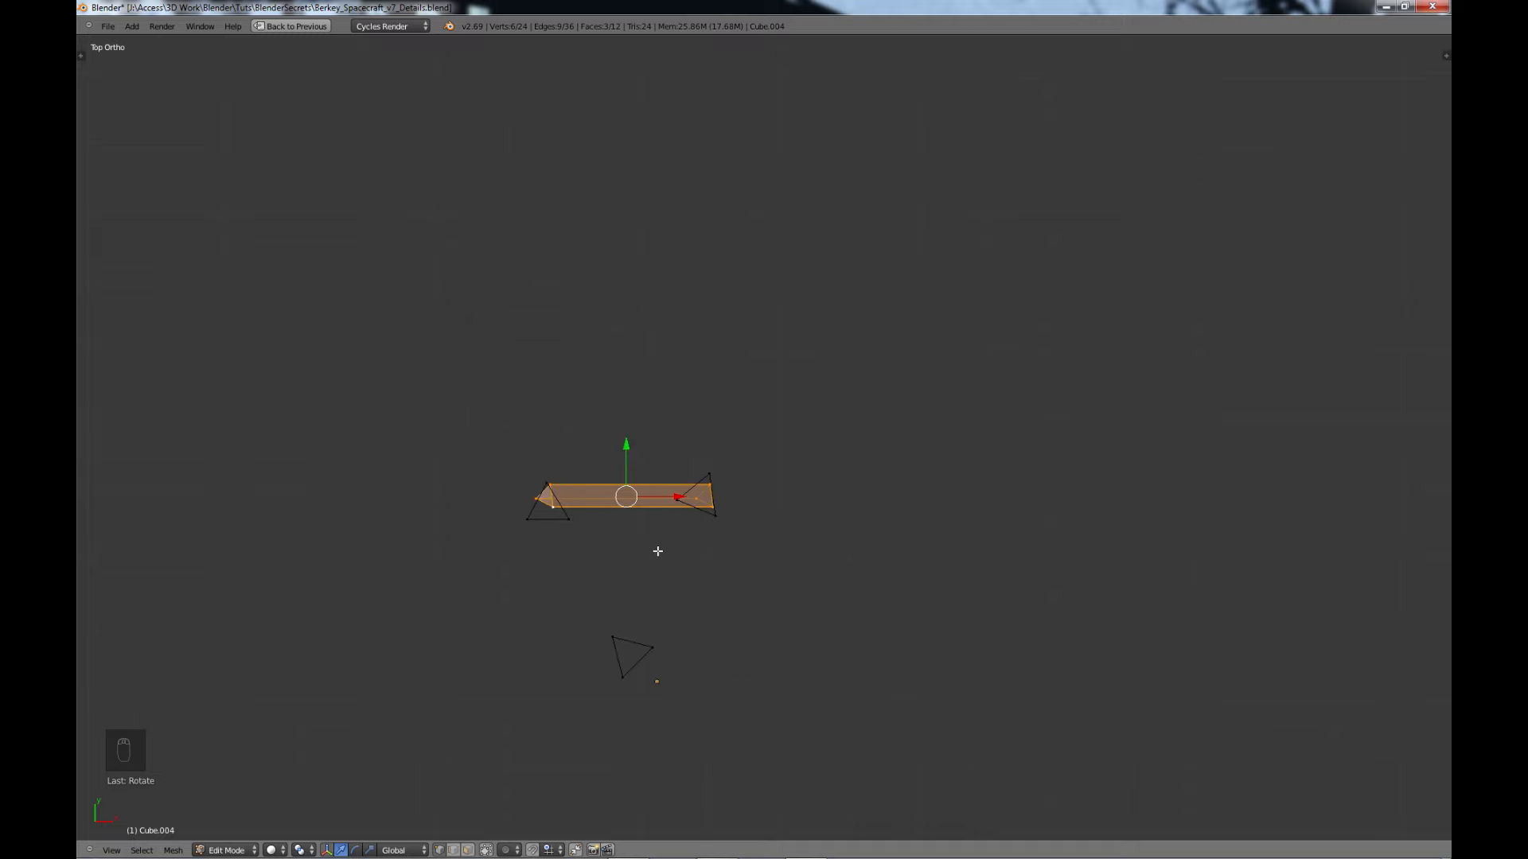
# - Duplicate the diagonal brace in place and rotate the copy in front view so the two braces form an X between the posts
pyautogui.scroll(-3, 658, 546)
pyautogui.press('KP_1')
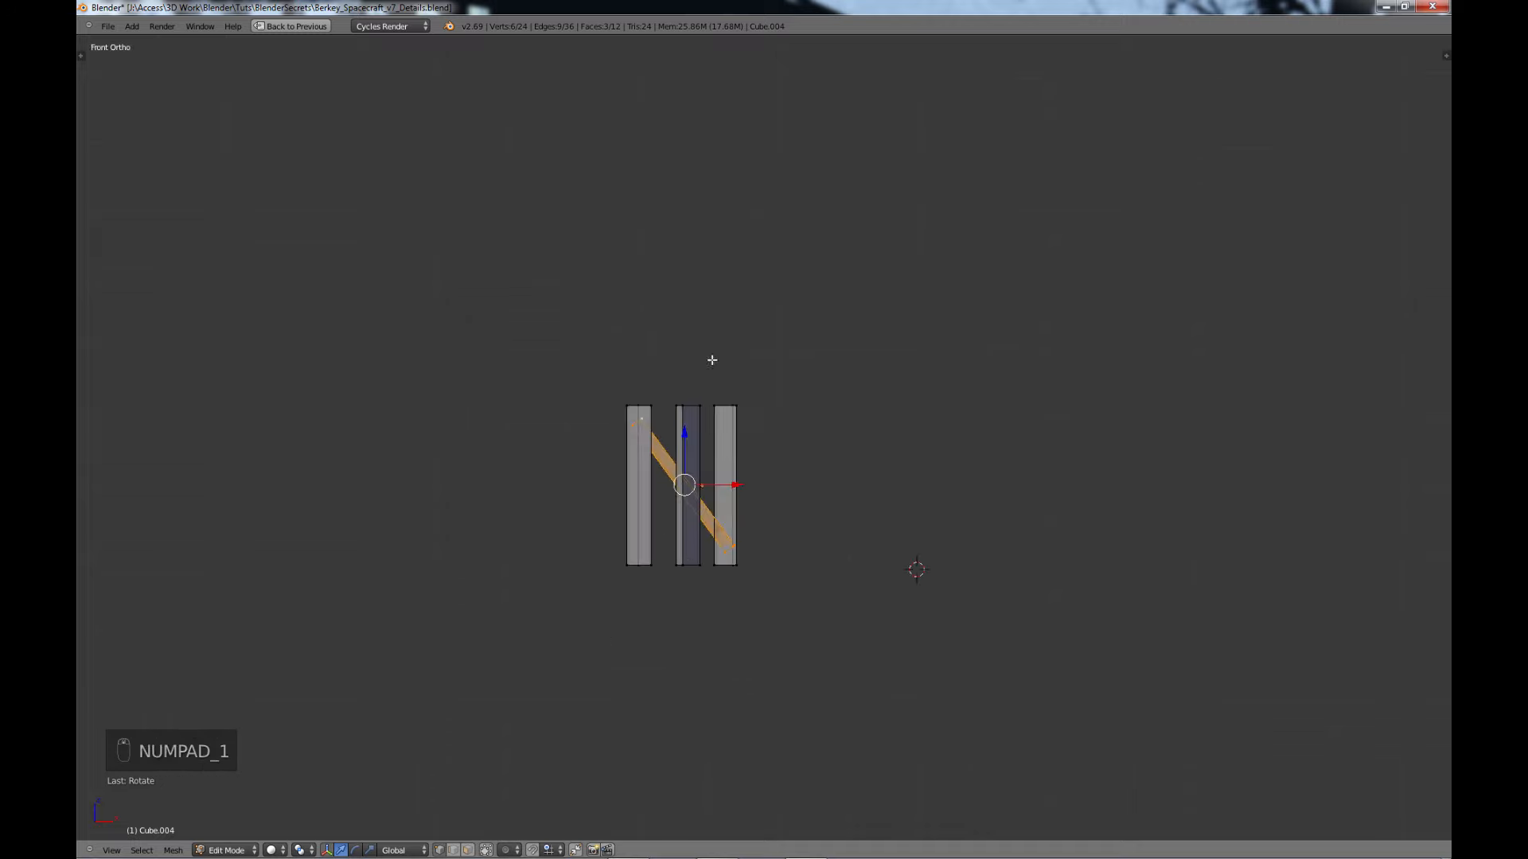
pyautogui.hotkey('shift', 'd')
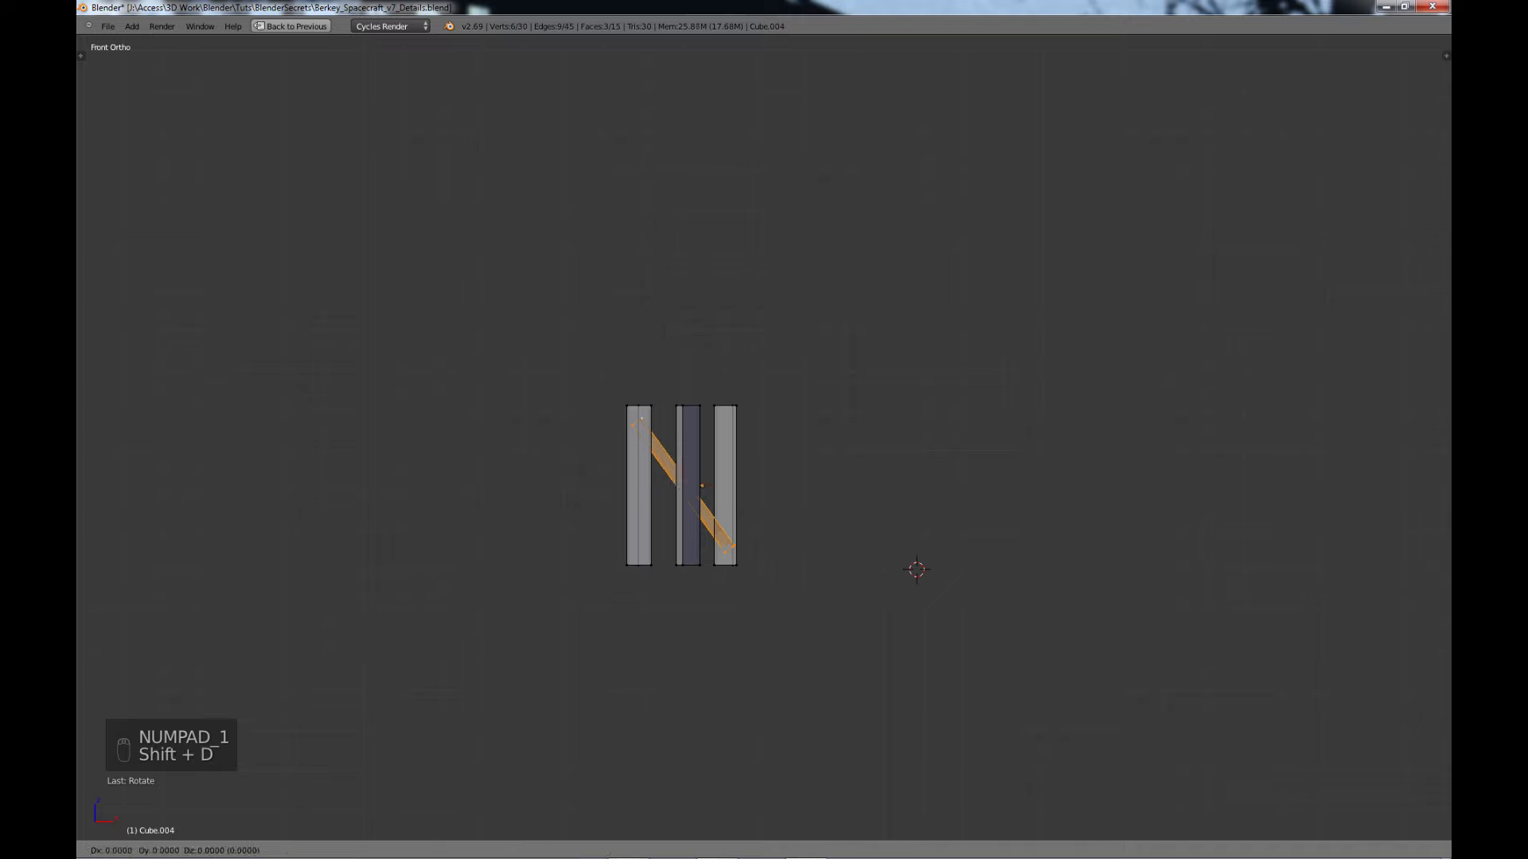
pyautogui.rightClick(791, 565)
pyautogui.press('r')
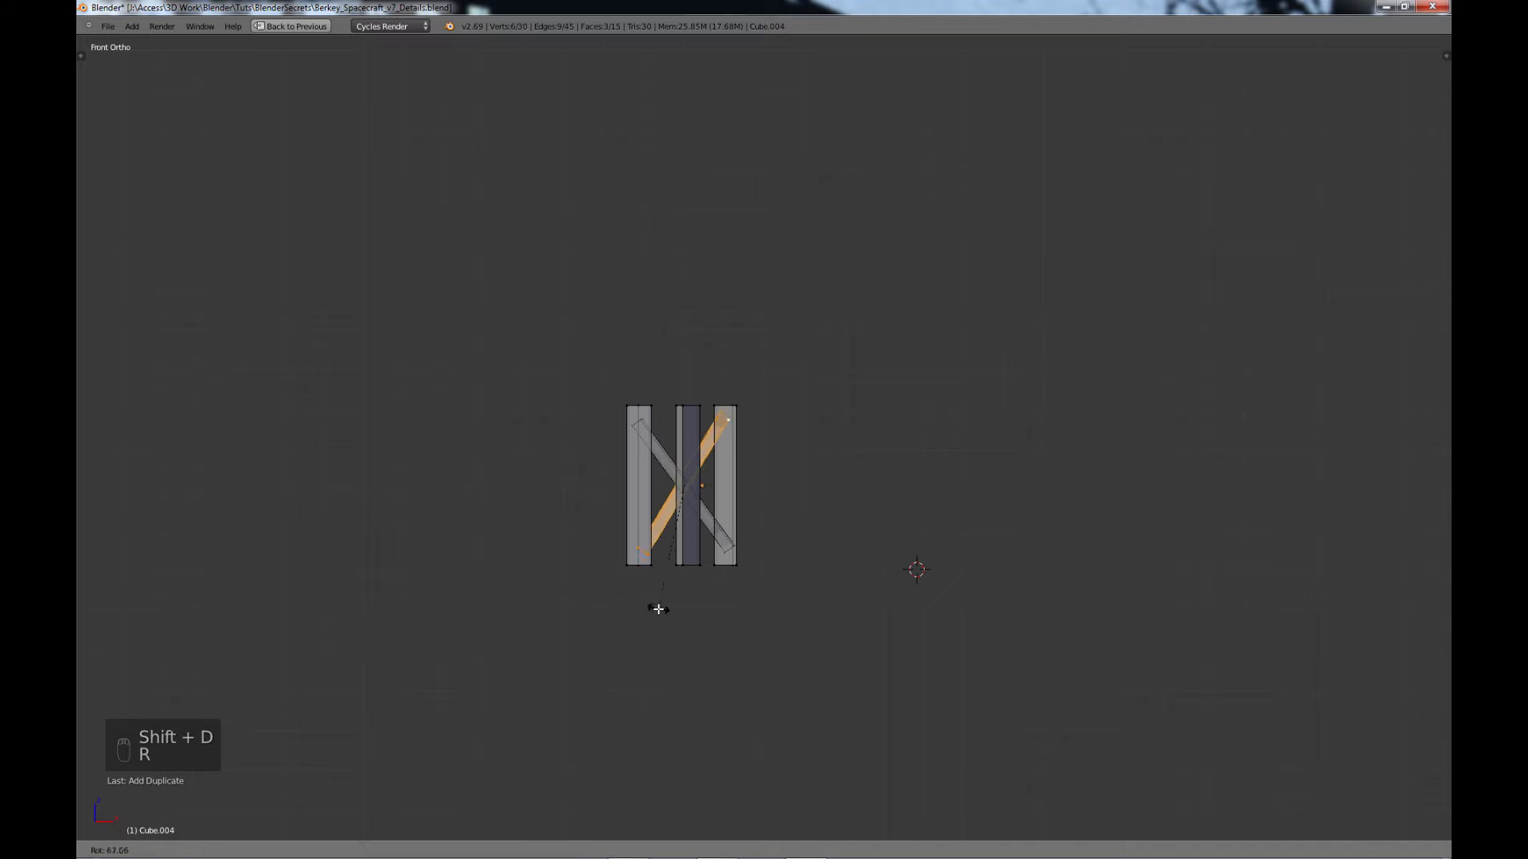
pyautogui.click(650, 606)
# - Add the first diagonal brace to the selection and duplicate the pair of crossed braces in place
pyautogui.moveTo(669, 624); pyautogui.dragTo(774, 562, button='middle')
pyautogui.scroll(3, 745, 583)
pyautogui.scroll(3, 774, 562)
pyautogui.scroll(2, 708, 492)
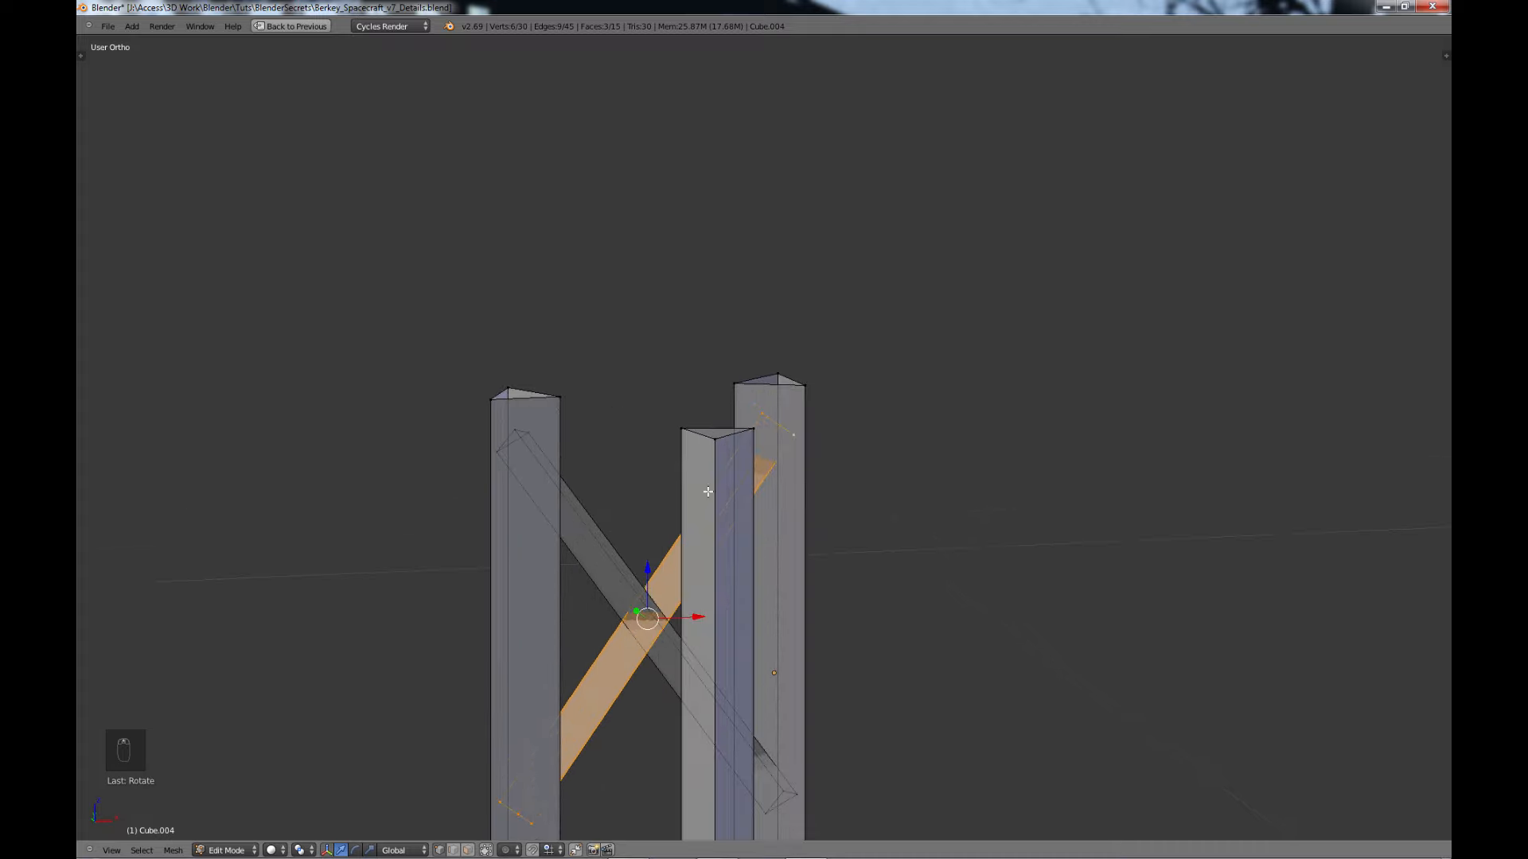
pyautogui.keyDown('shift'); pyautogui.moveTo(612, 643); pyautogui.dragTo(630, 494, button='middle'); pyautogui.keyUp('shift')
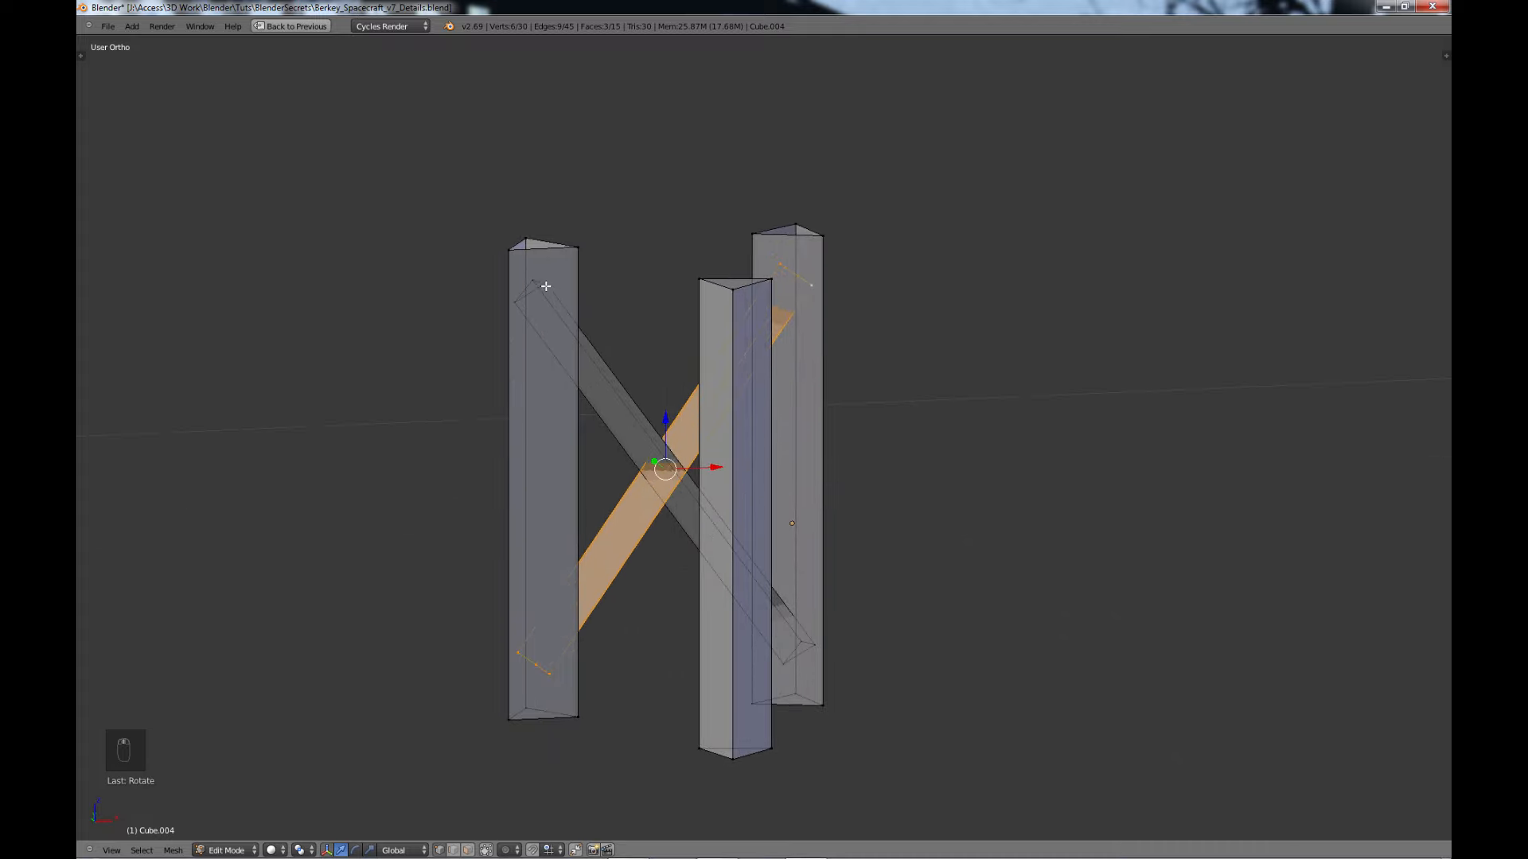
pyautogui.press('l')
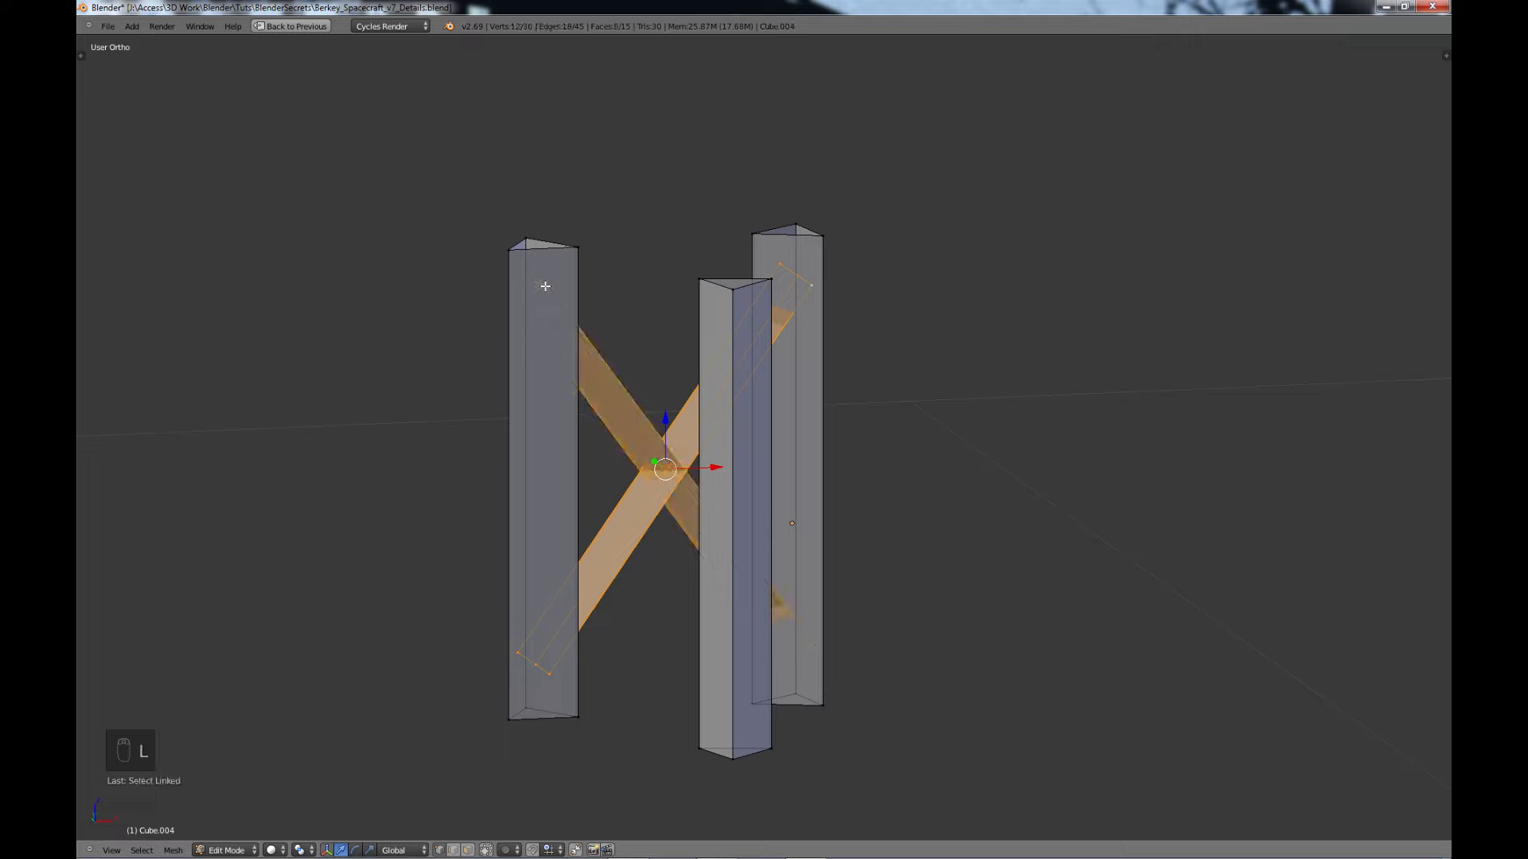
pyautogui.scroll(-2, 569, 310)
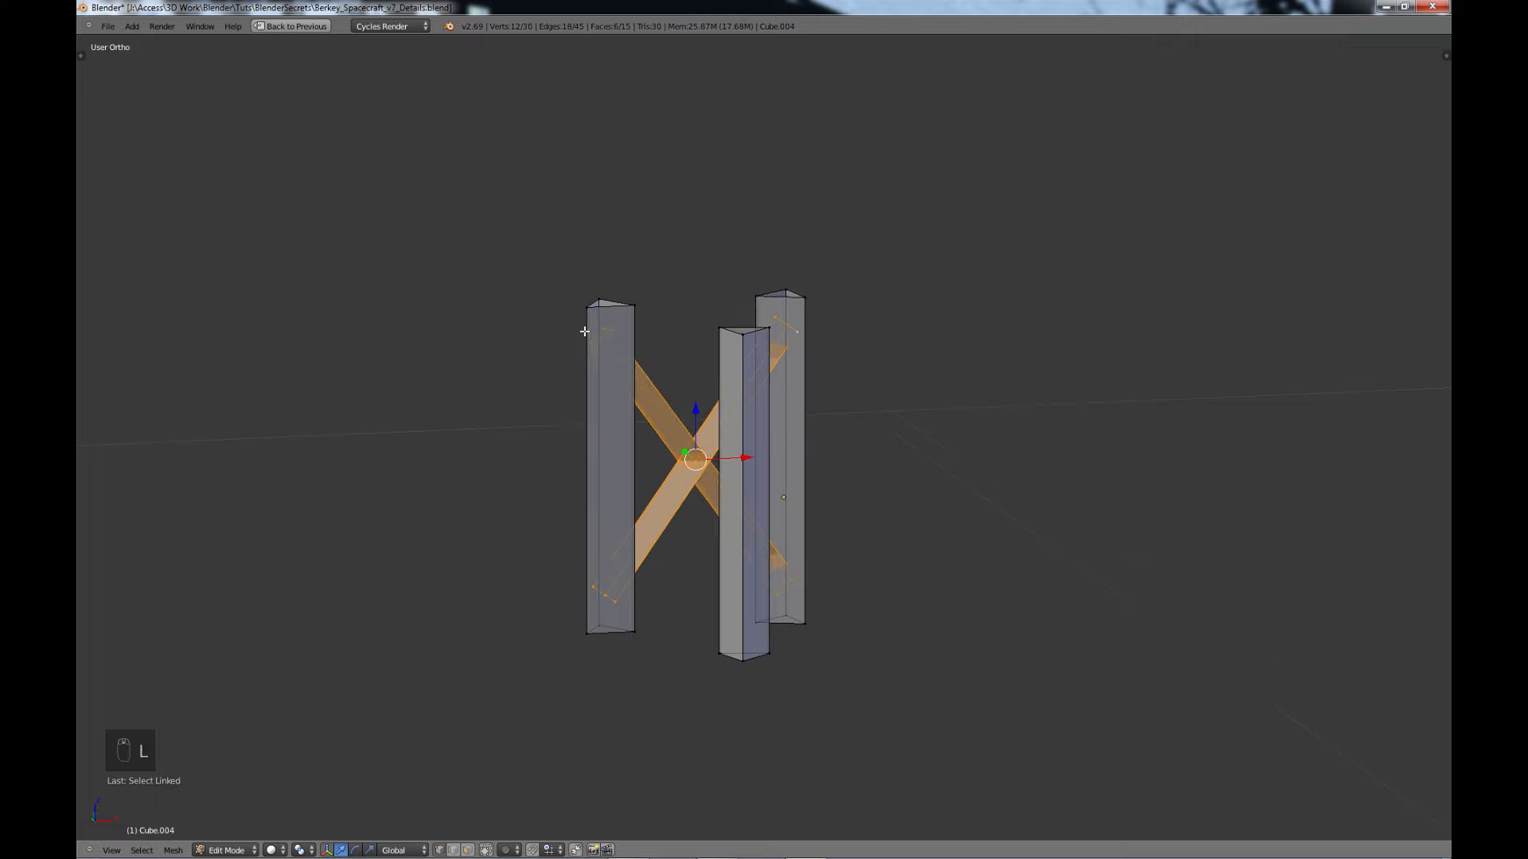
pyautogui.hotkey('shift', 'd')
pyautogui.press('Escape')
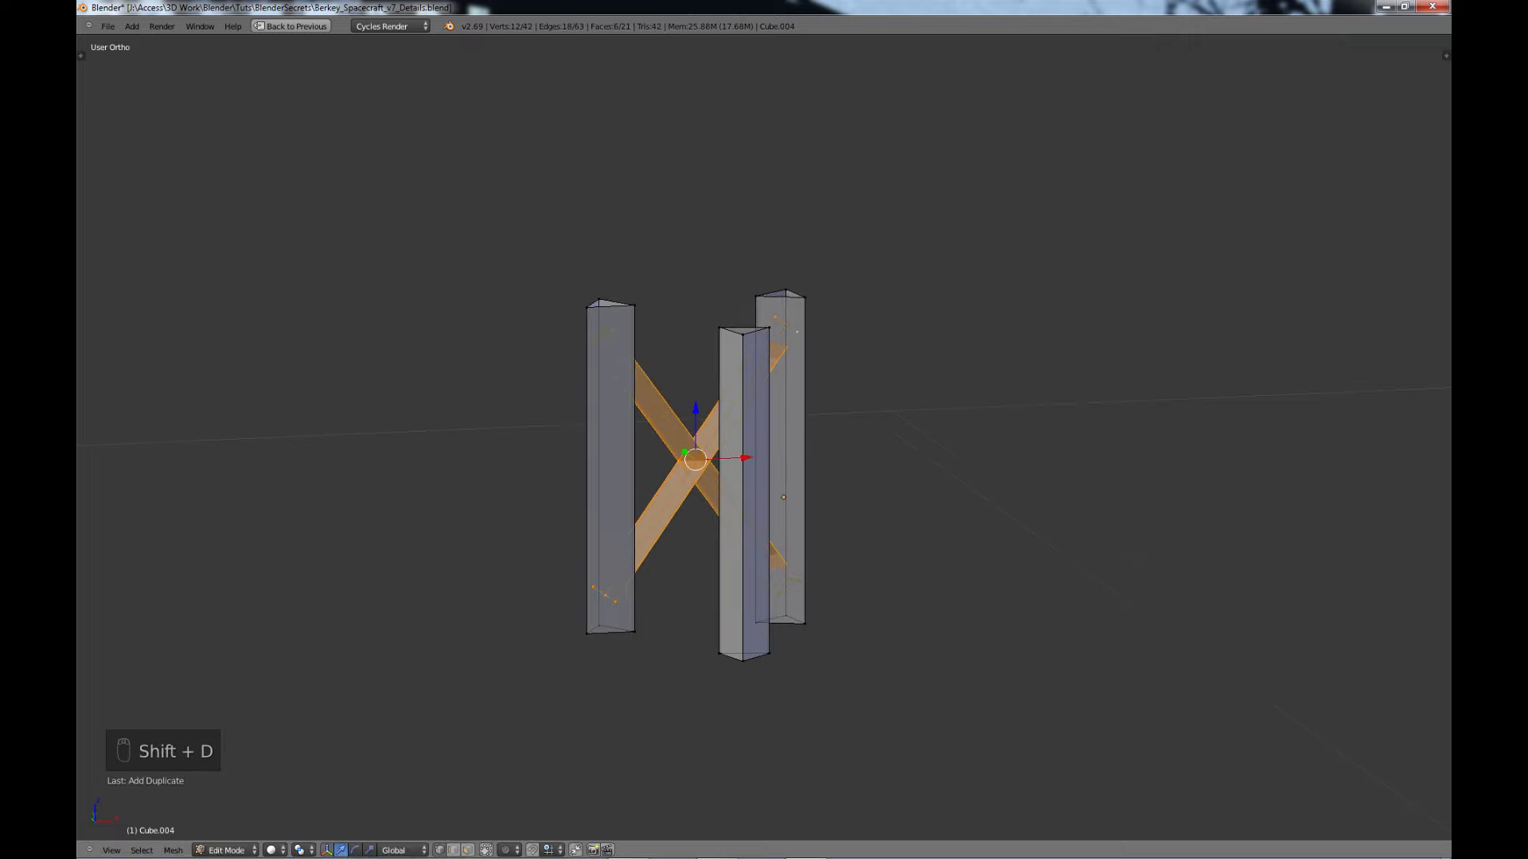
# - Rotate the duplicated cross brace about 61° in top view and fit it between the back-left post and the front post
pyautogui.press('KP_7')
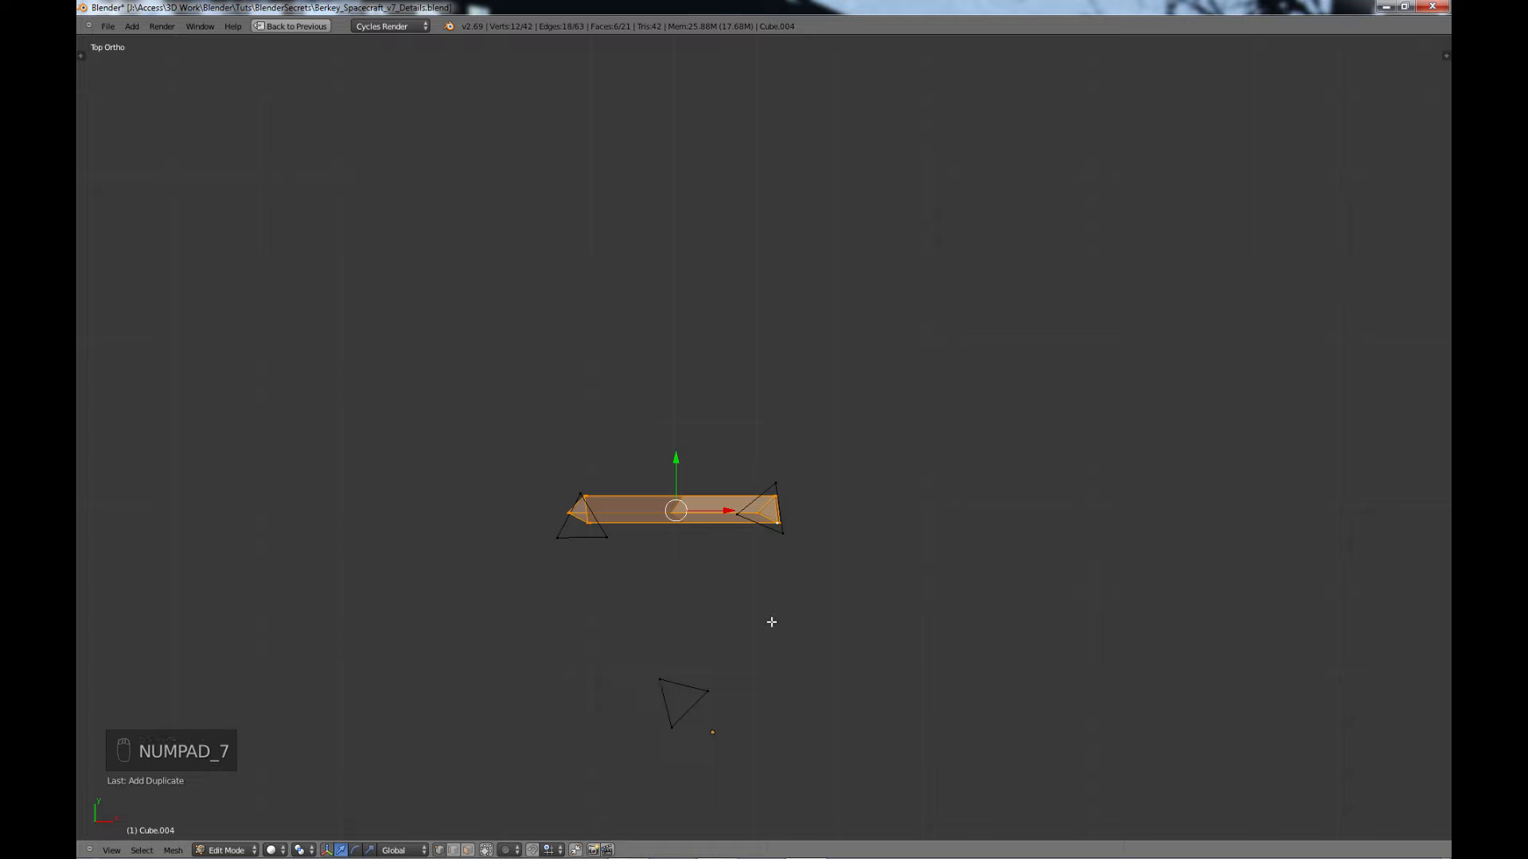
pyautogui.press('g')
pyautogui.click(756, 652)
pyautogui.press('r')
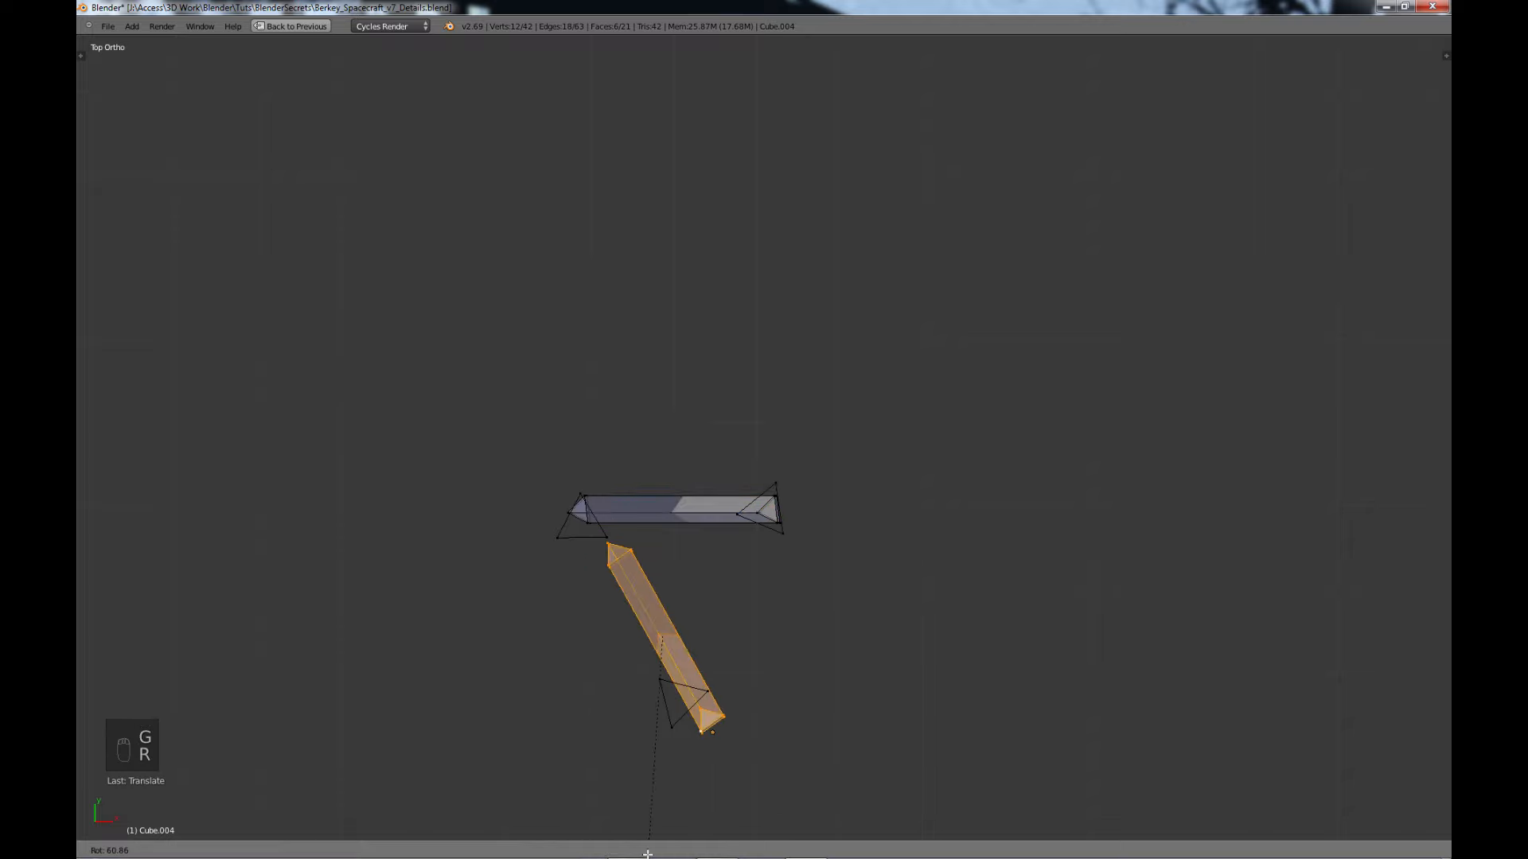
pyautogui.click(642, 850)
pyautogui.press('g')
pyautogui.press('g')
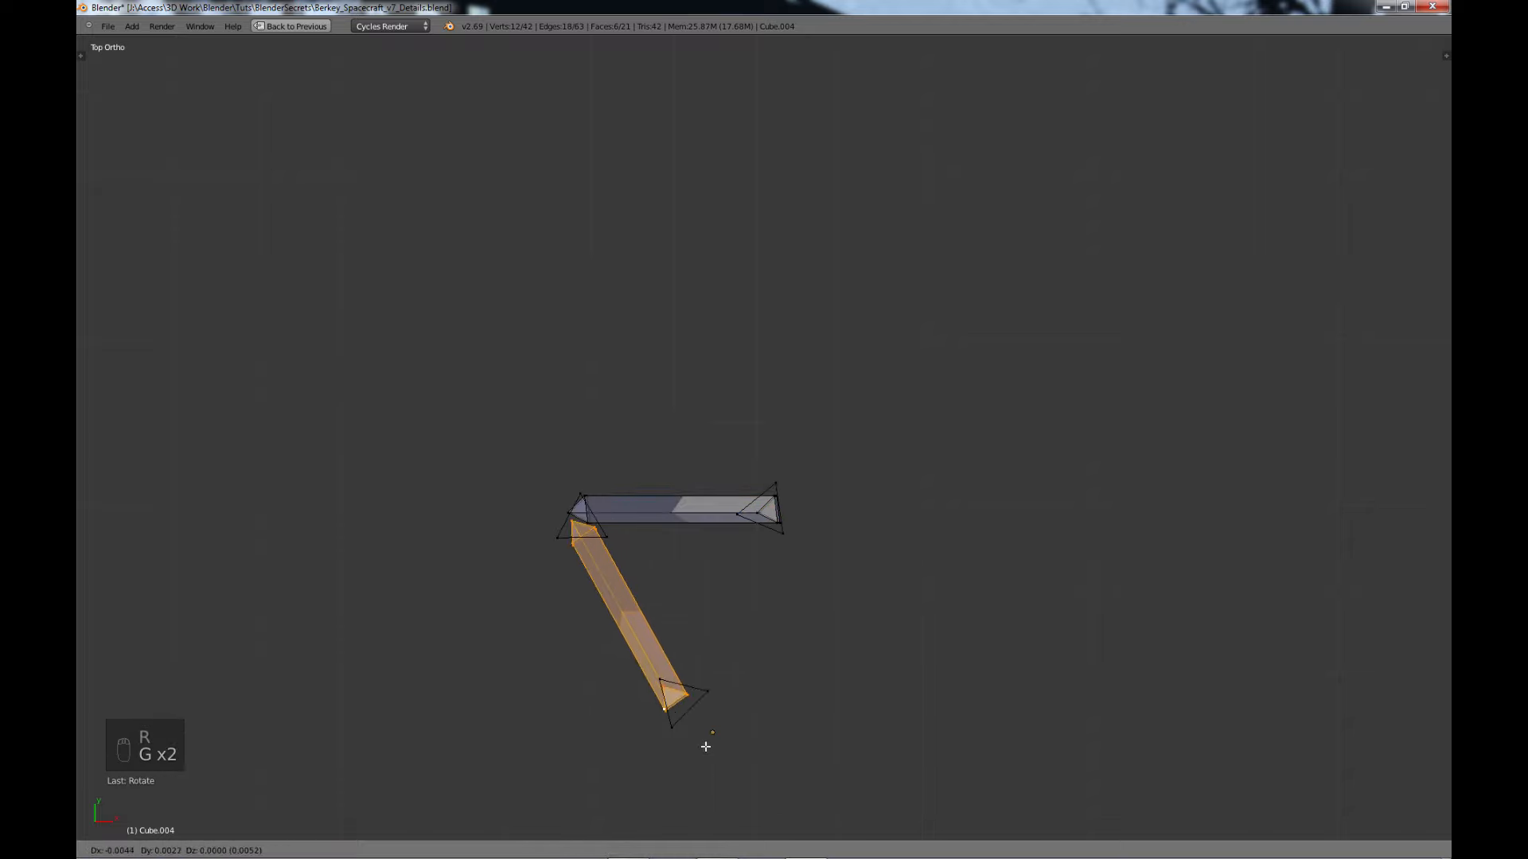
pyautogui.click(709, 745)
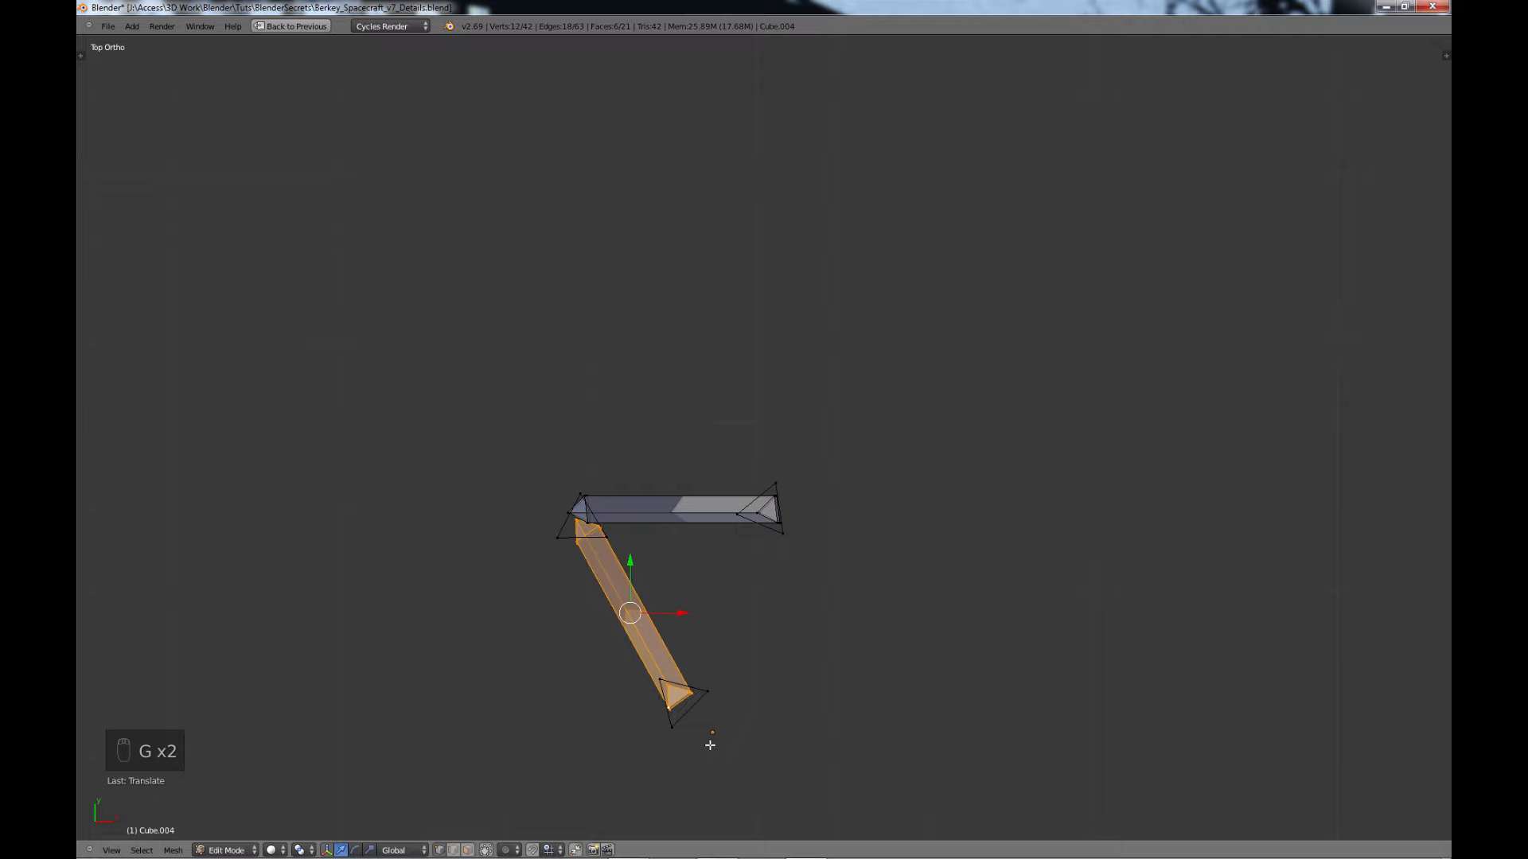
# - Duplicate the cross brace again, rotate it about 59° in top view, and fit it between the front and back-right posts
pyautogui.hotkey('shift', 'd')
pyautogui.press('g')
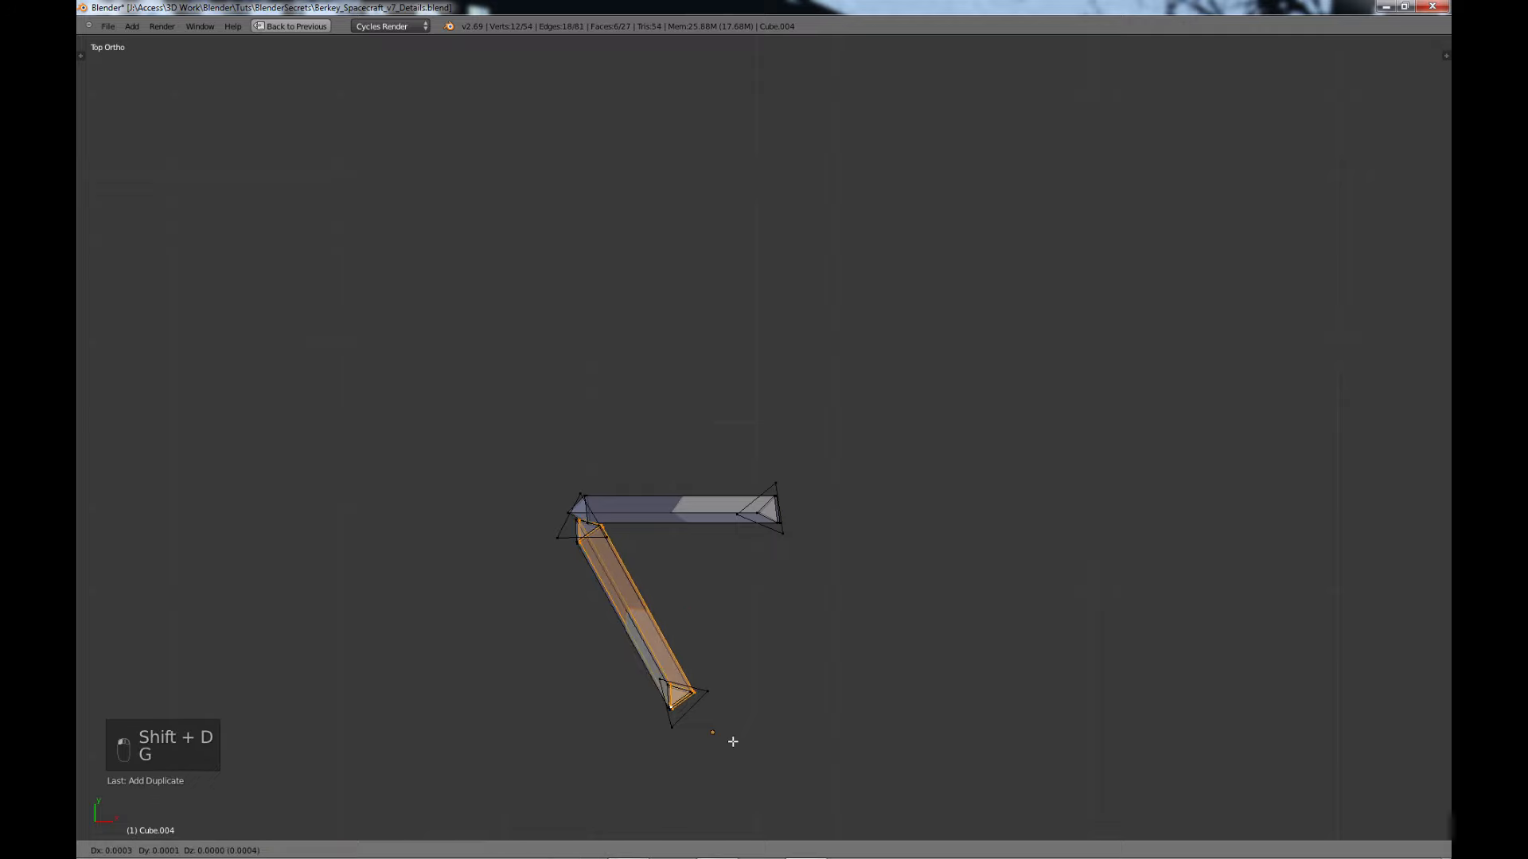
pyautogui.click(815, 716)
pyautogui.press('r')
pyautogui.click(764, 713)
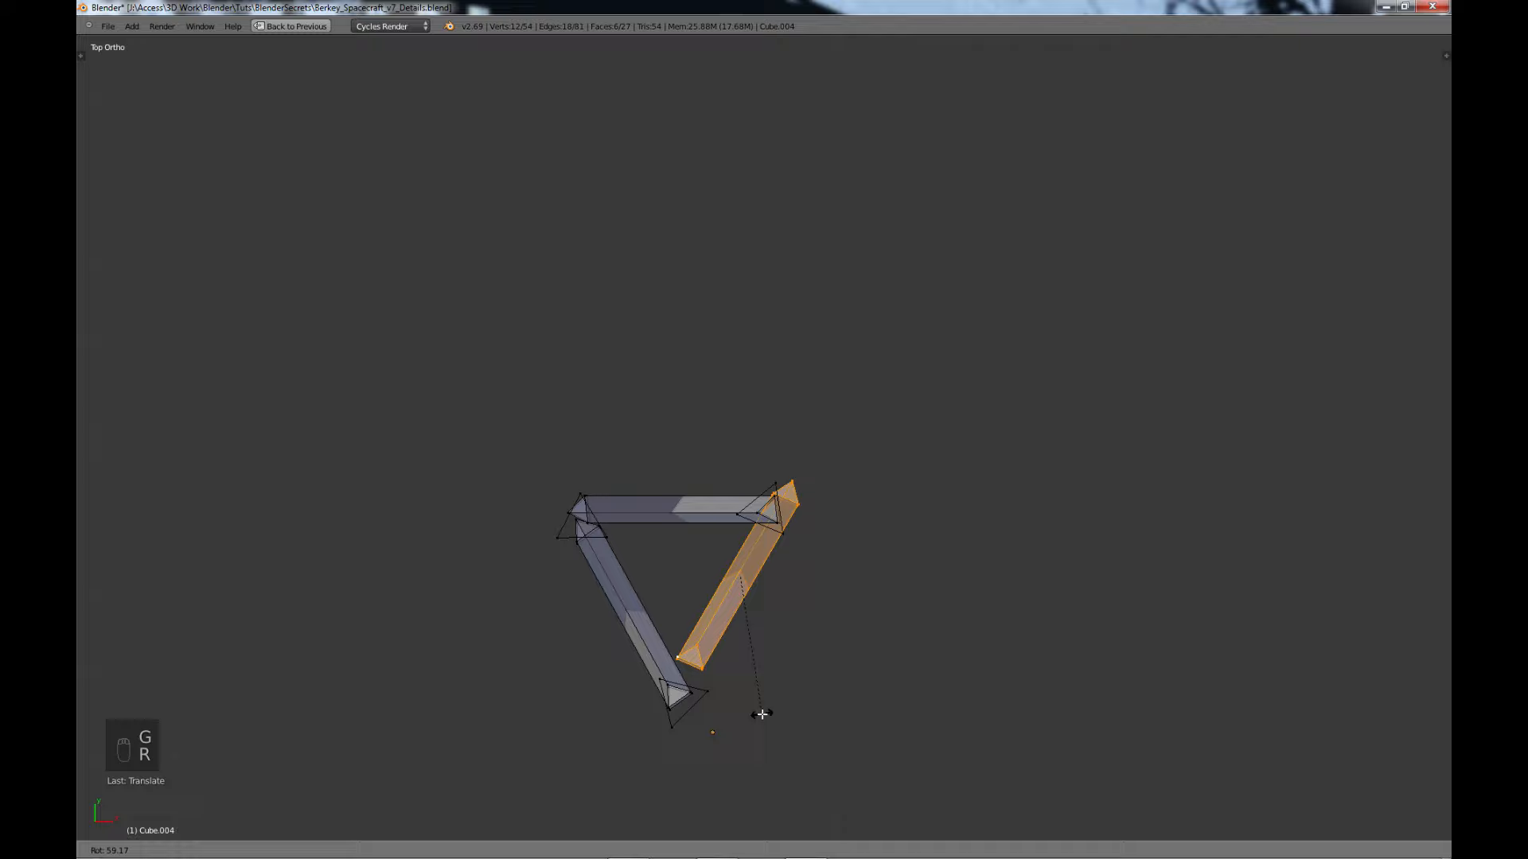
pyautogui.press('g')
pyautogui.click(732, 712)
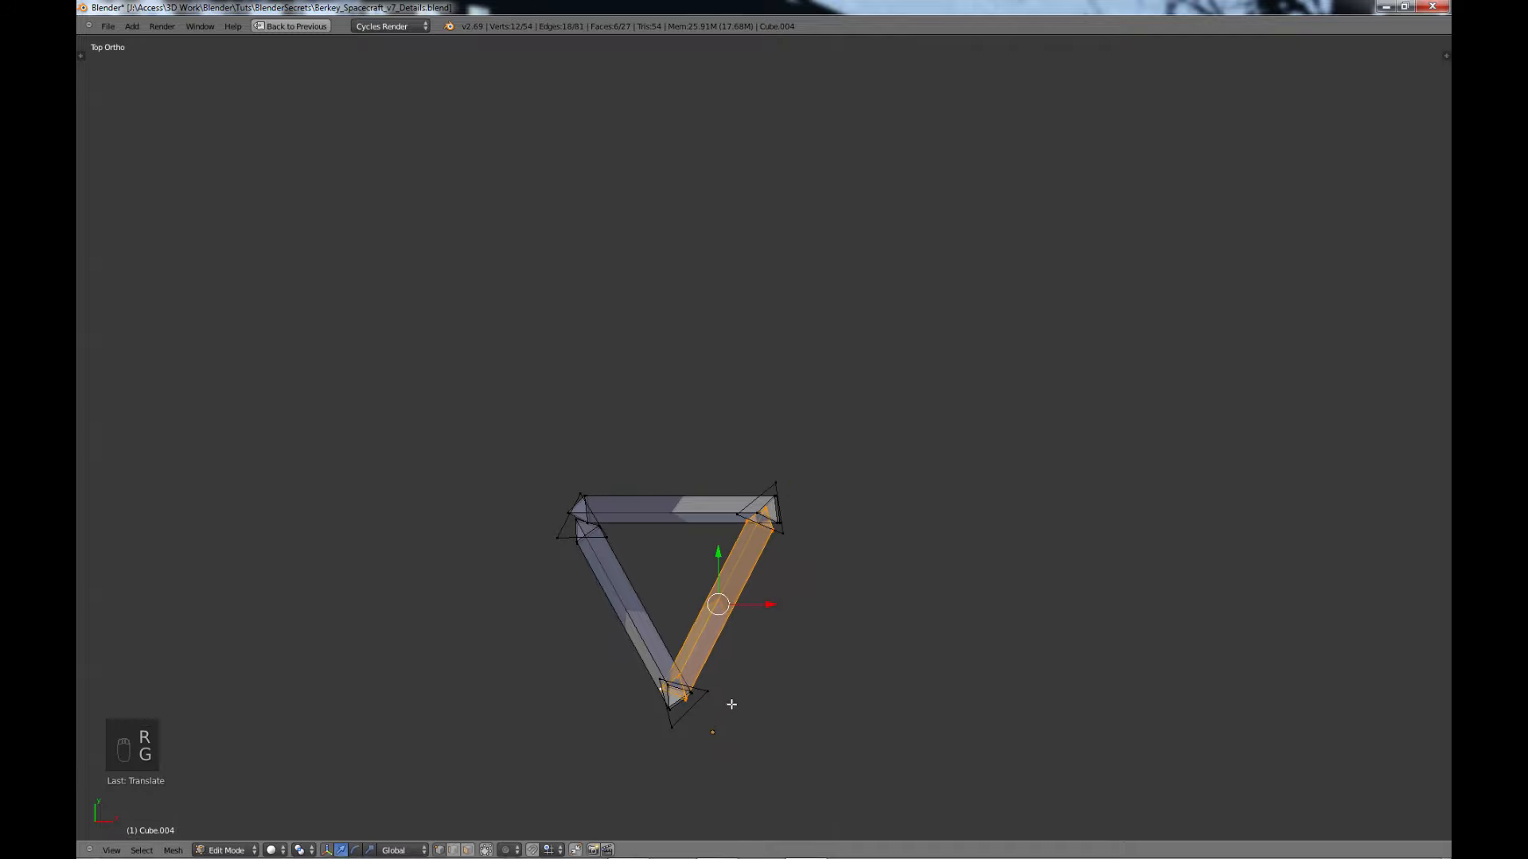
# - Select the whole back-right post, duplicate it in place, and rotate the copy 90° about the X axis
pyautogui.moveTo(727, 702); pyautogui.dragTo(848, 396, button='middle')
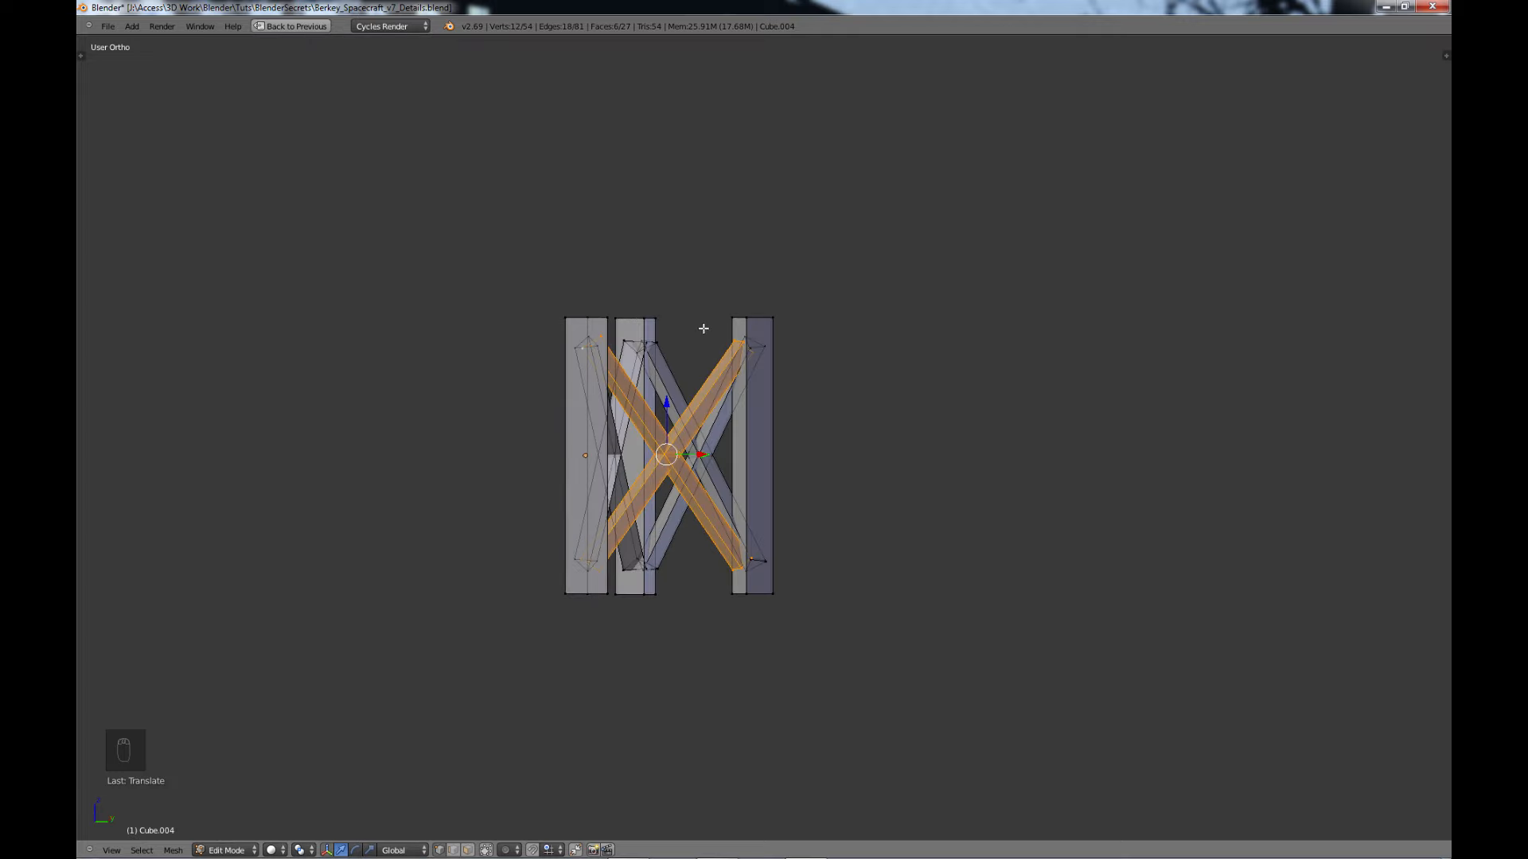
pyautogui.keyDown('shift'); pyautogui.moveTo(756, 372); pyautogui.dragTo(782, 459, button='middle'); pyautogui.keyUp('shift')
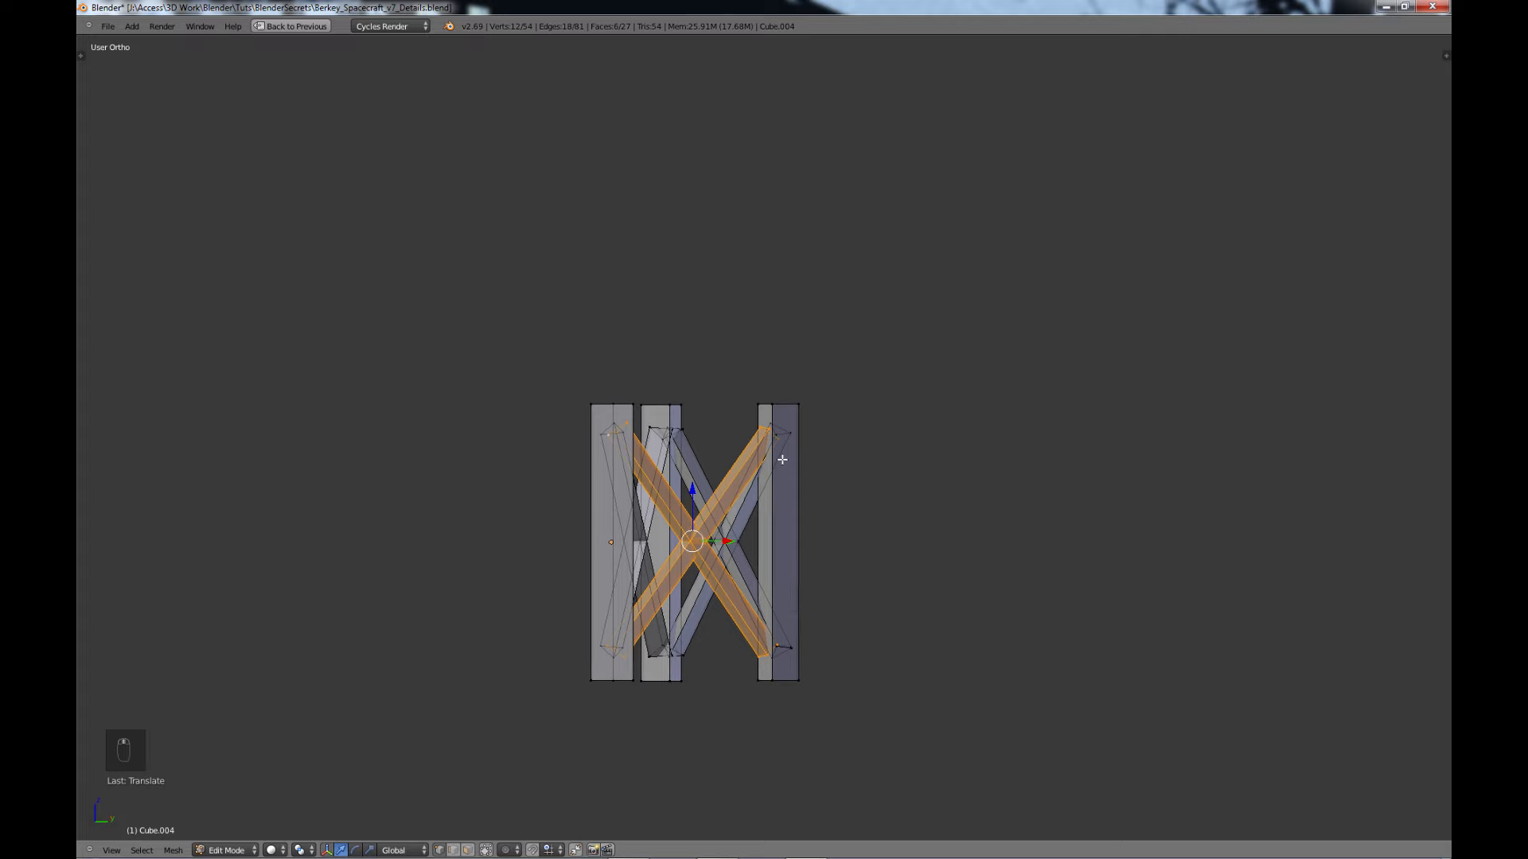
pyautogui.rightClick(771, 405)
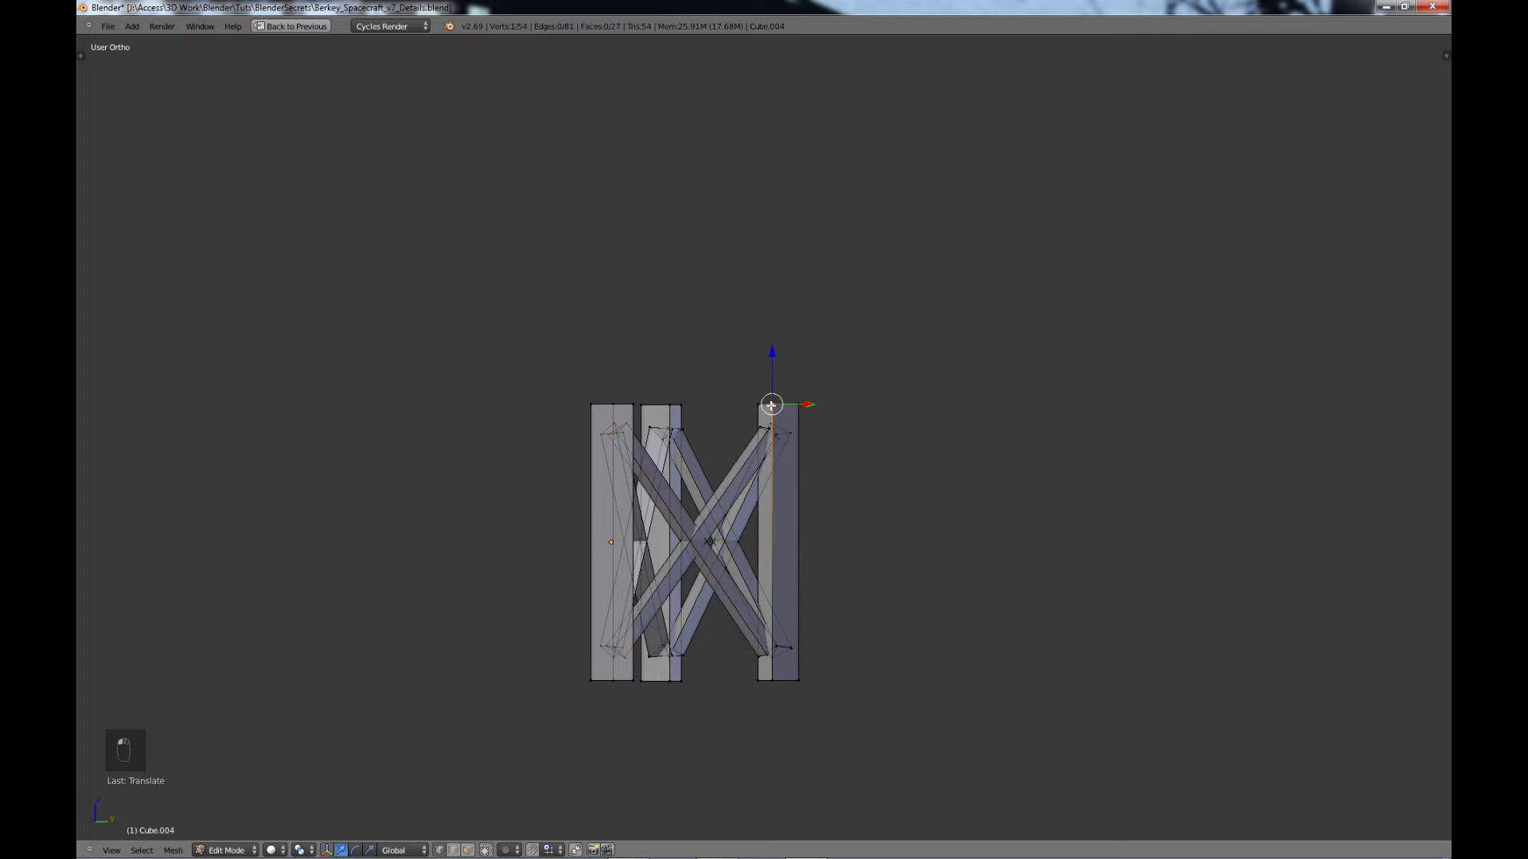
pyautogui.press('l')
pyautogui.scroll(-1, 830, 500)
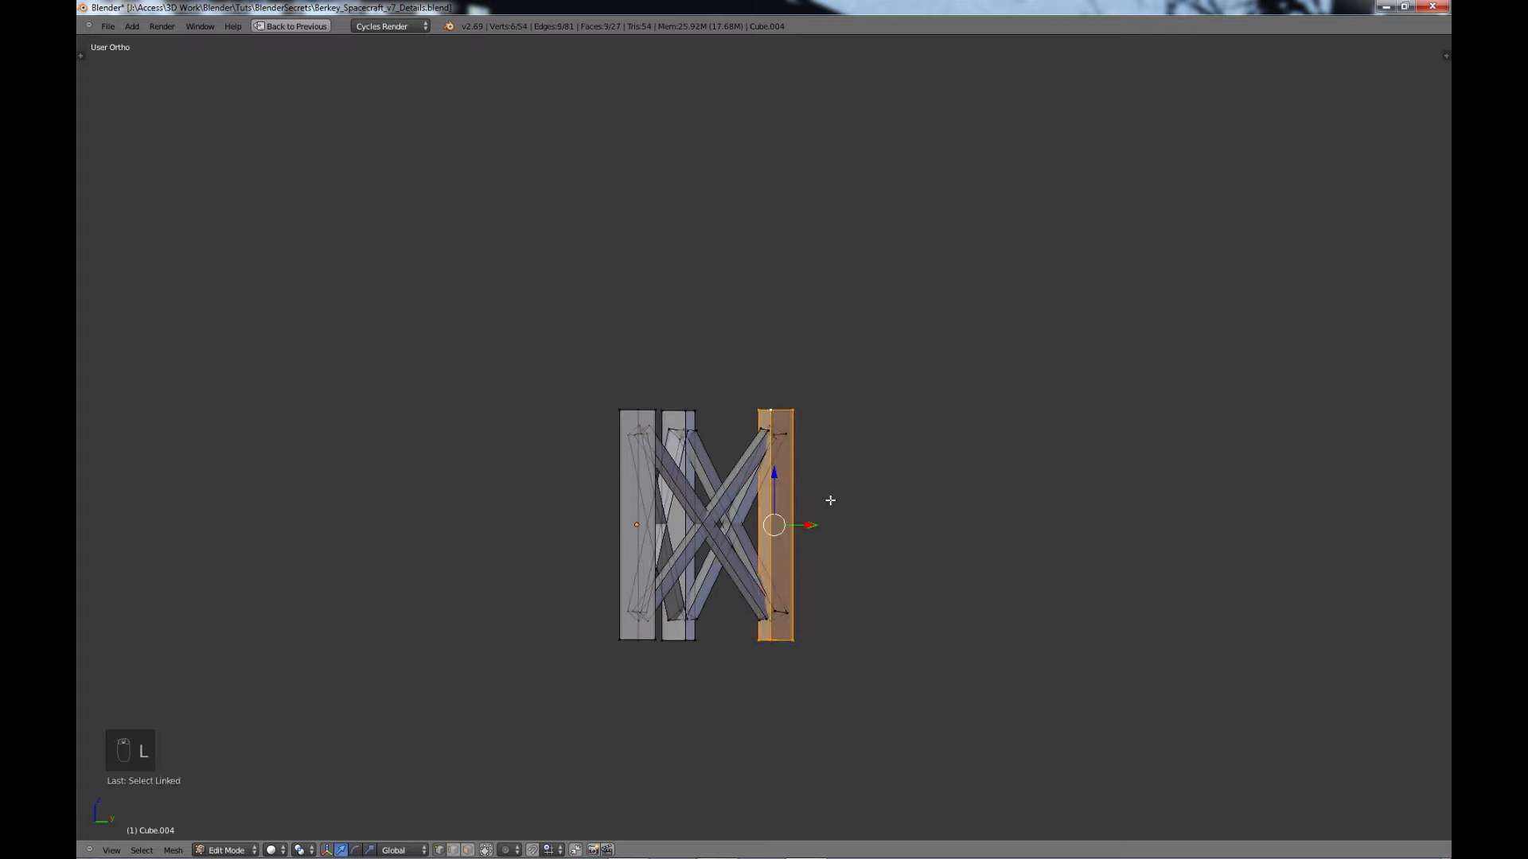
pyautogui.moveTo(830, 500); pyautogui.dragTo(787, 517, button='middle')
pyautogui.hotkey('shift', 'd')
pyautogui.rightClick(801, 603)
pyautogui.write('rx90')
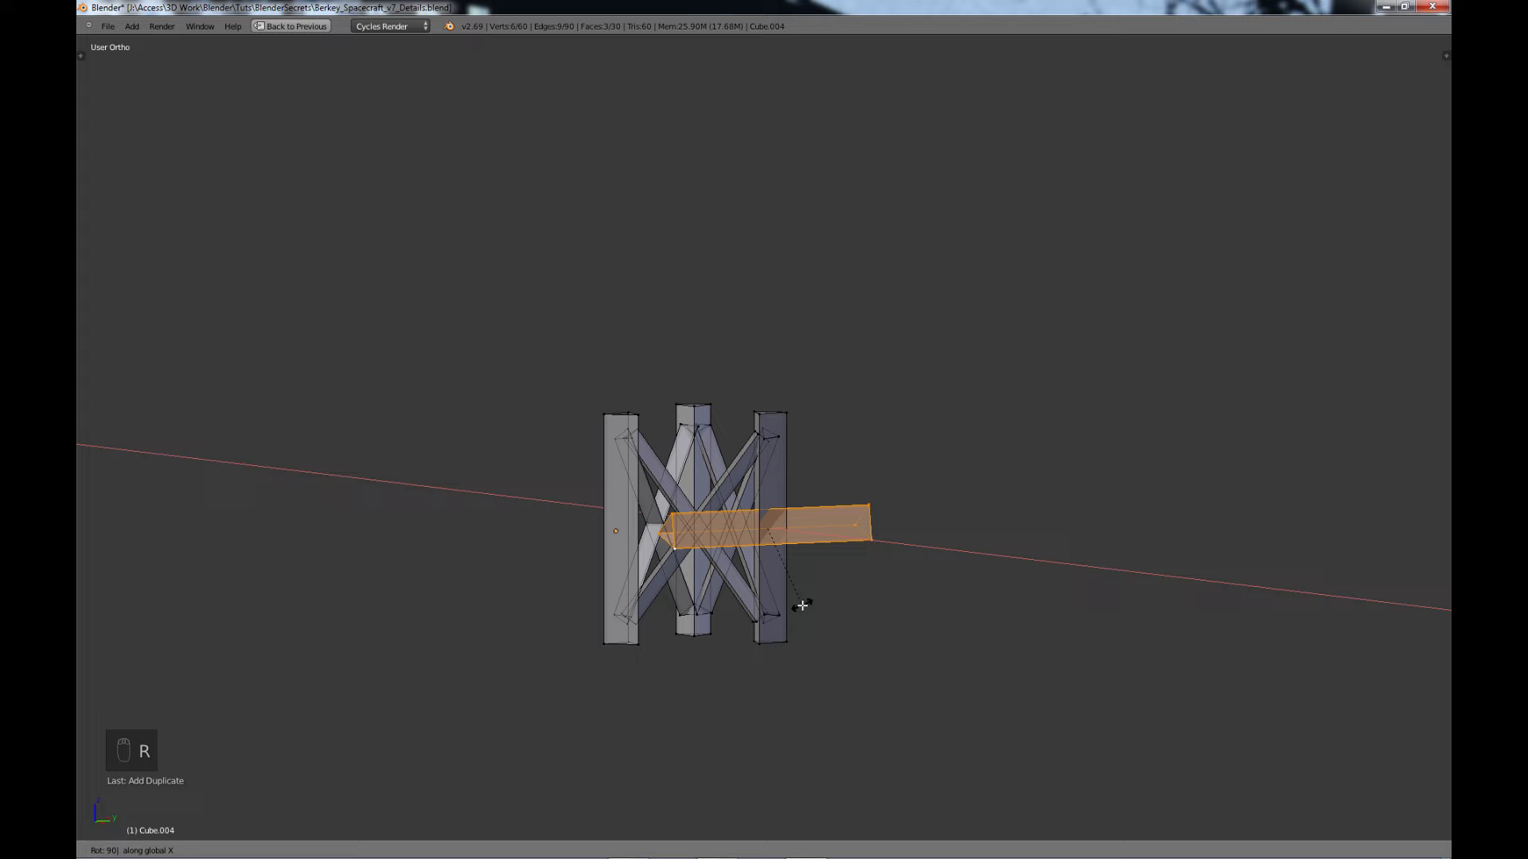
pyautogui.press('Return')
# - Raise the horizontal copy to near the top of the posts, scale it down to a thinner bar, and lengthen it along Y
pyautogui.moveTo(767, 475); pyautogui.dragTo(748, 425)
pyautogui.press('s')
pyautogui.click(822, 571)
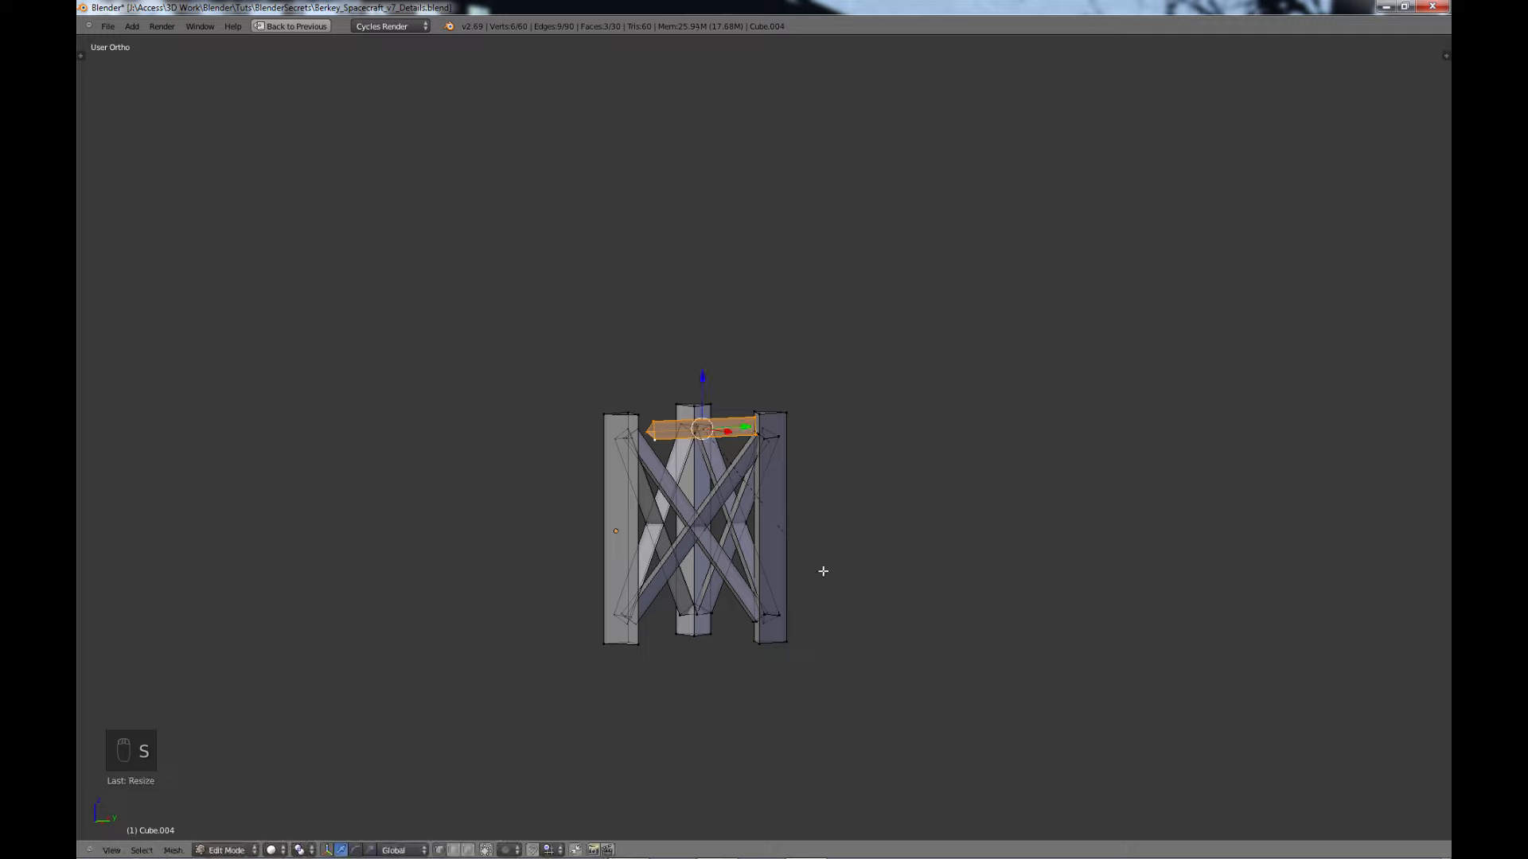
pyautogui.moveTo(836, 565); pyautogui.dragTo(868, 694, button='middle')
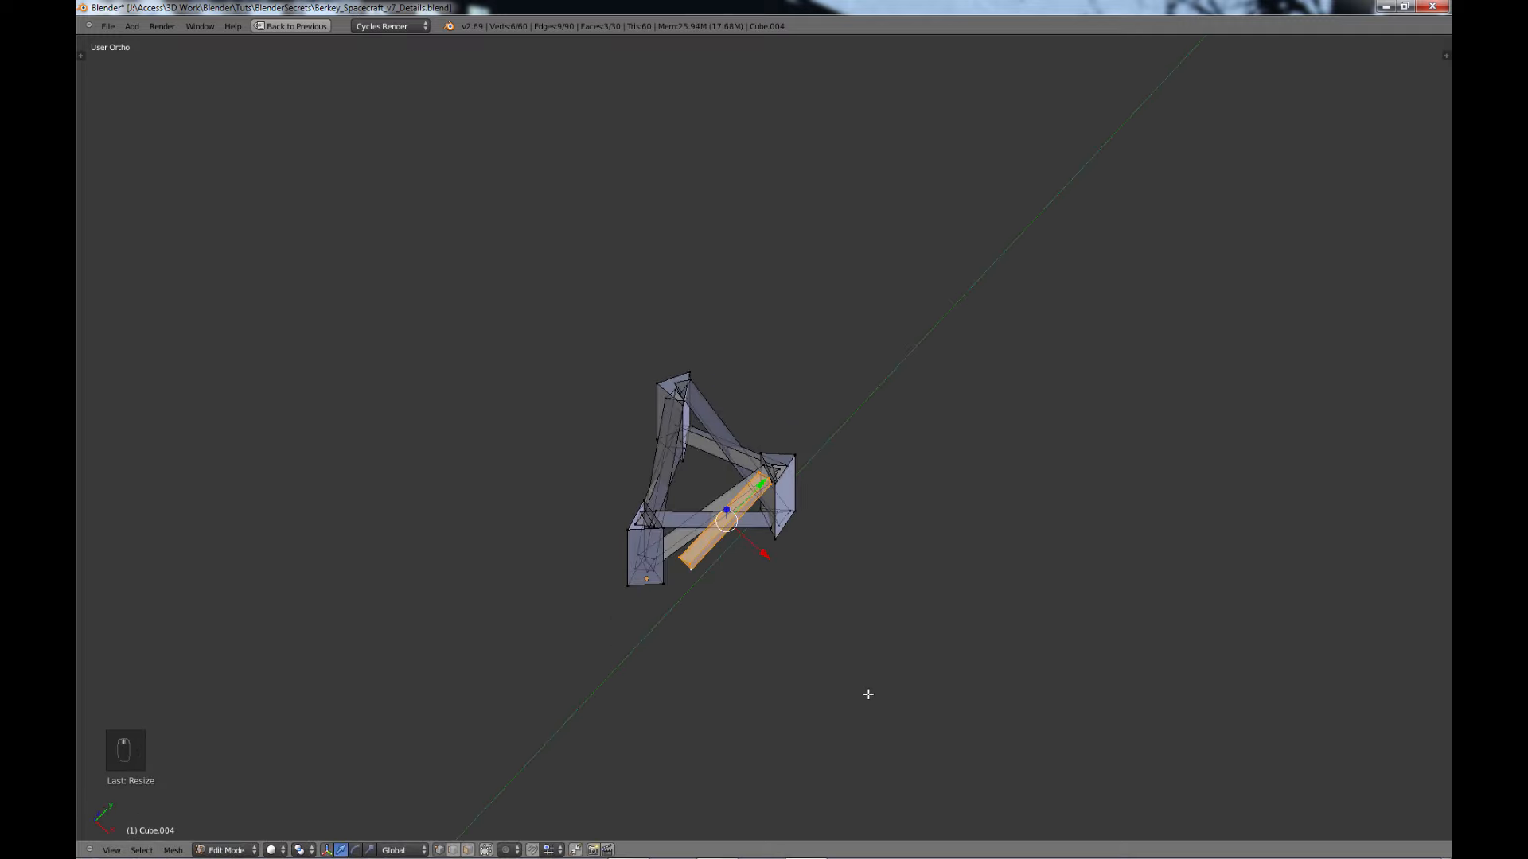
pyautogui.press('s')
pyautogui.press('y')
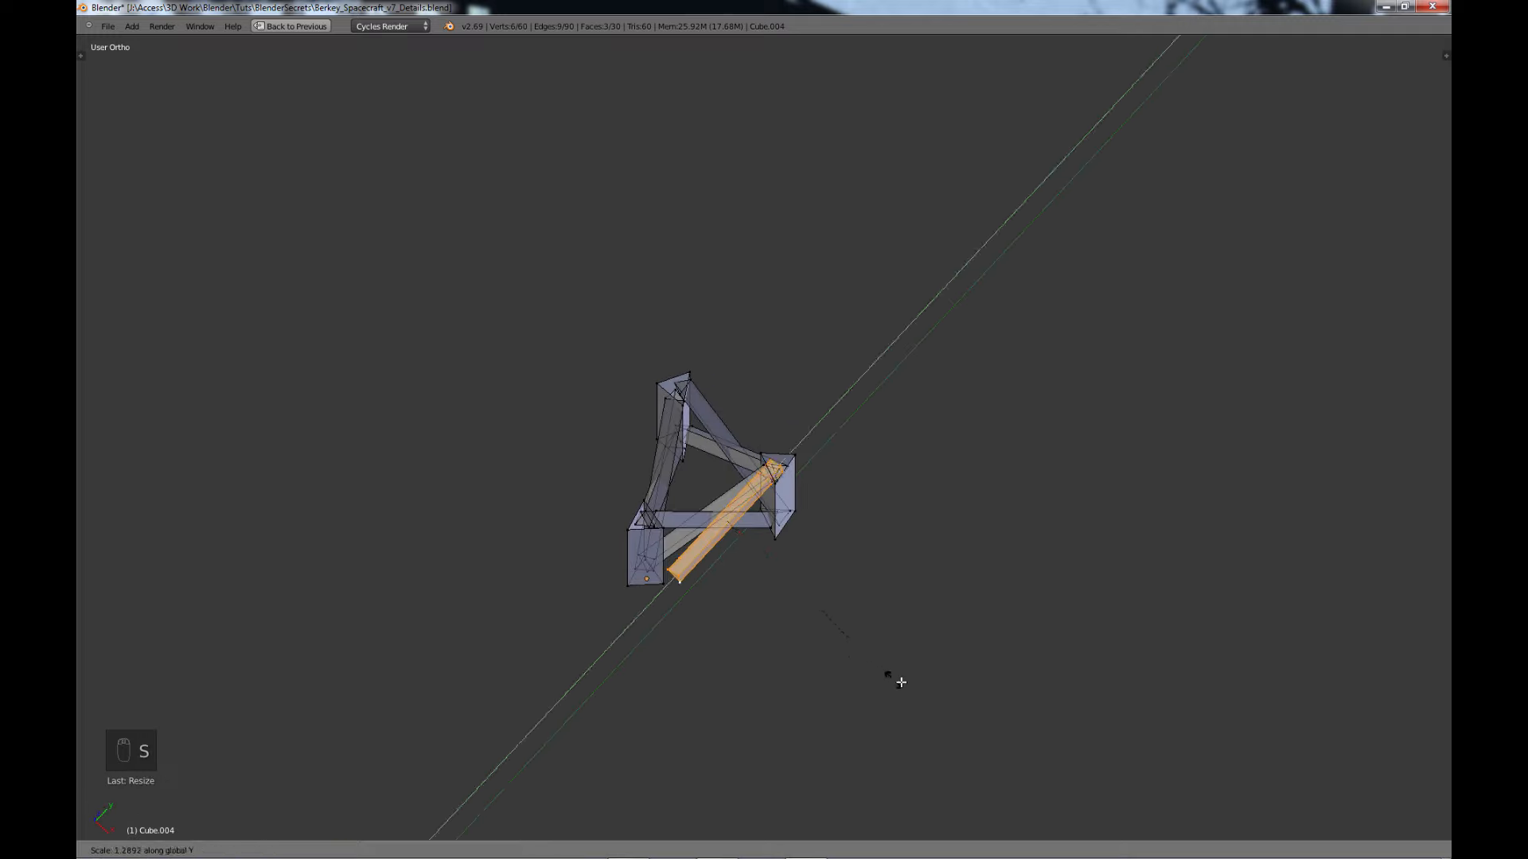
pyautogui.click(919, 687)
# - Rotate the horizontal bar in top view and fit it between the front and back-right posts, just below their tops
pyautogui.press('KP_7')
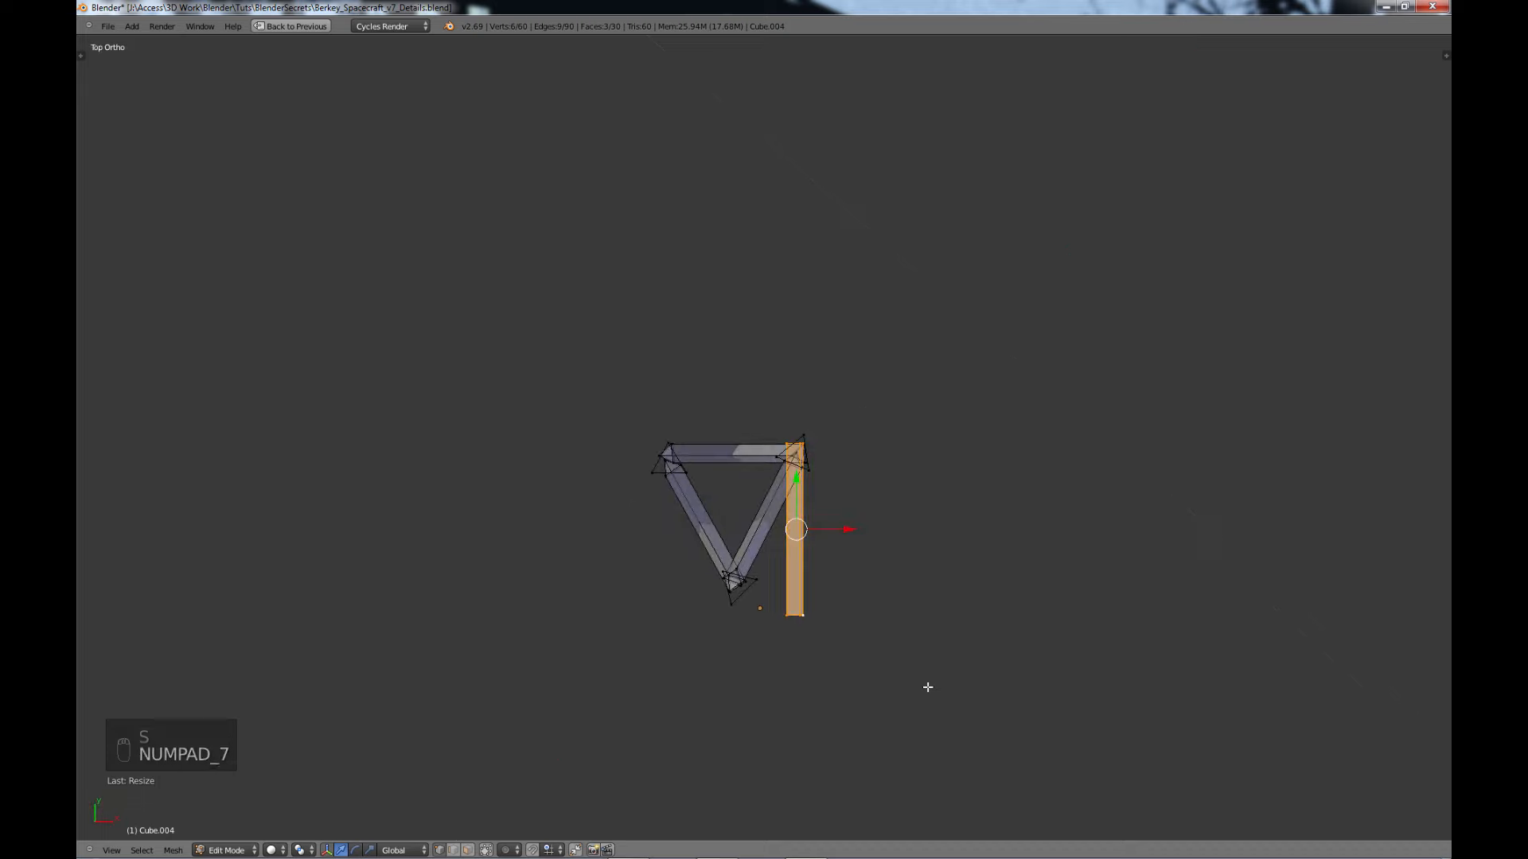
pyautogui.press('r')
pyautogui.click(868, 729)
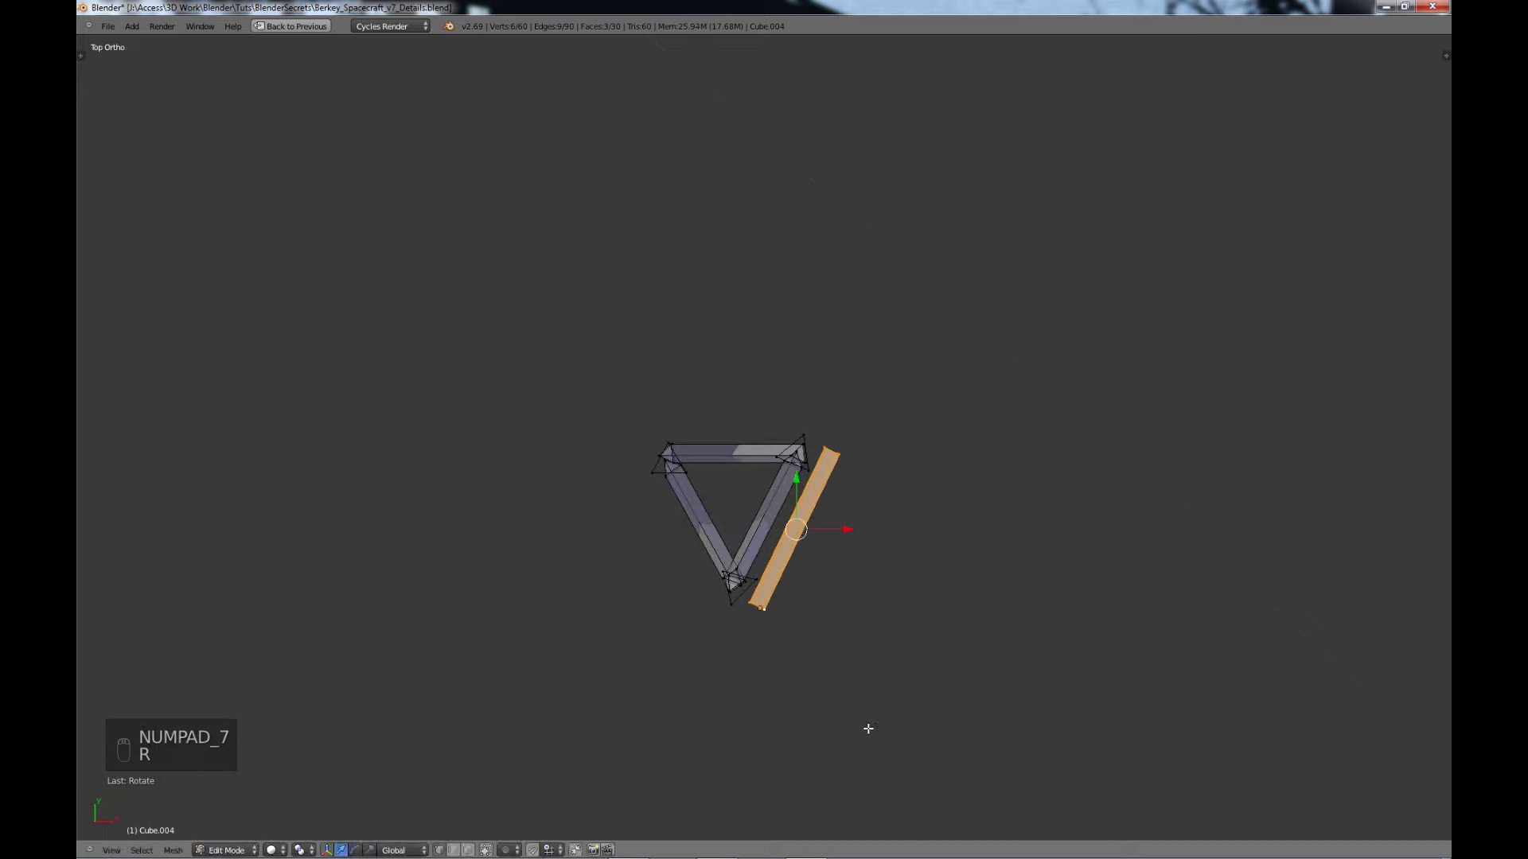
pyautogui.press('g')
pyautogui.click(840, 714)
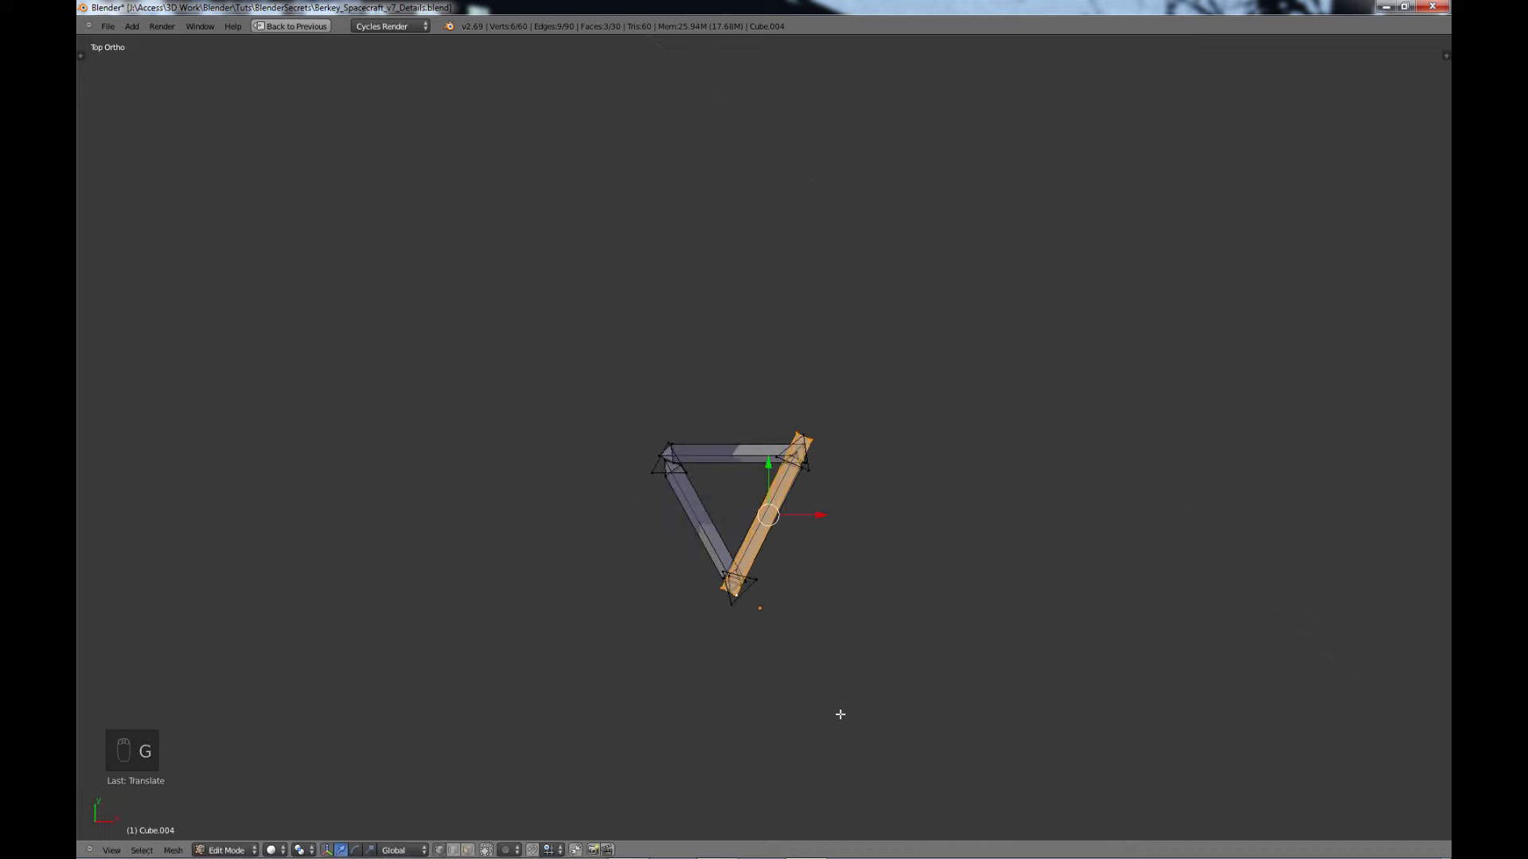
pyautogui.moveTo(816, 665); pyautogui.dragTo(699, 545, button='middle')
pyautogui.press('KP_1')
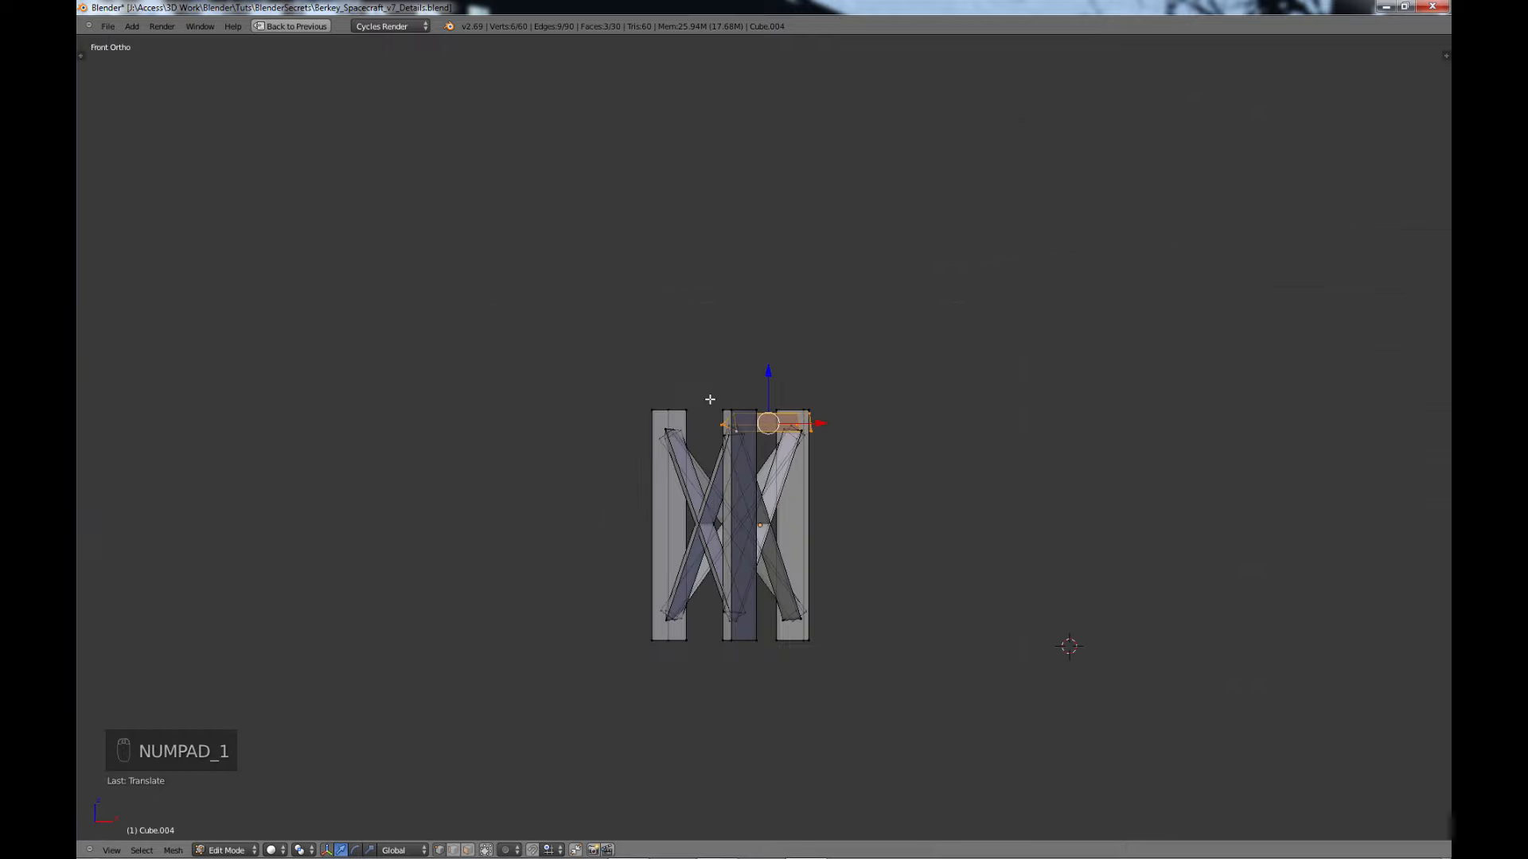
pyautogui.moveTo(795, 483); pyautogui.dragTo(710, 418, button='middle')
pyautogui.moveTo(710, 418); pyautogui.dragTo(700, 426)
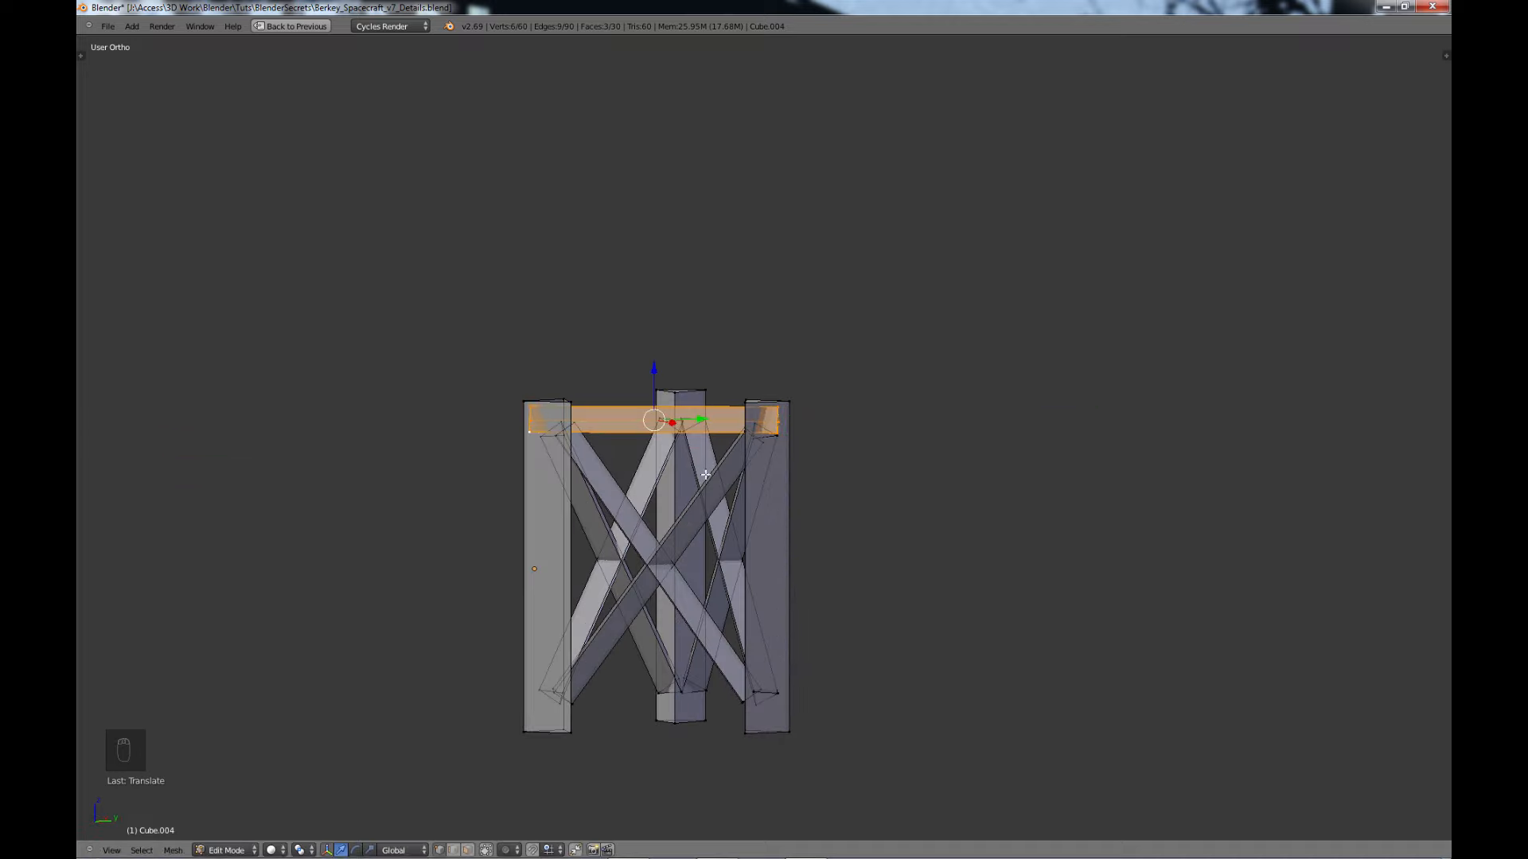
pyautogui.moveTo(710, 462); pyautogui.dragTo(725, 625, button='middle')
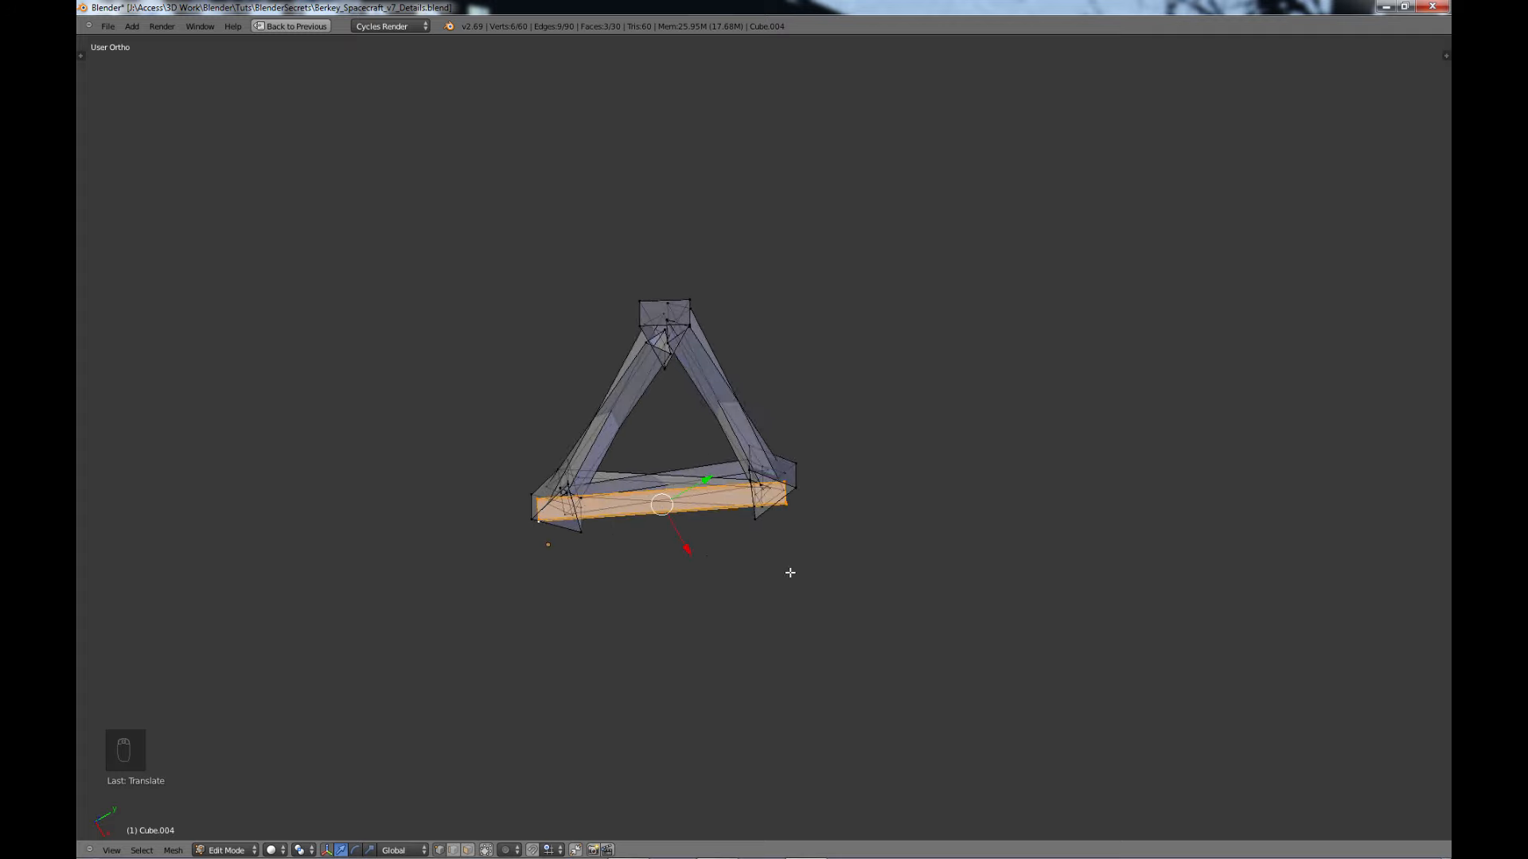
# - Try to pull the bar's end vertices back inside the back-right post by moving and sliding them
pyautogui.moveTo(790, 572); pyautogui.dragTo(684, 565, button='middle')
pyautogui.scroll(5, 651, 584)
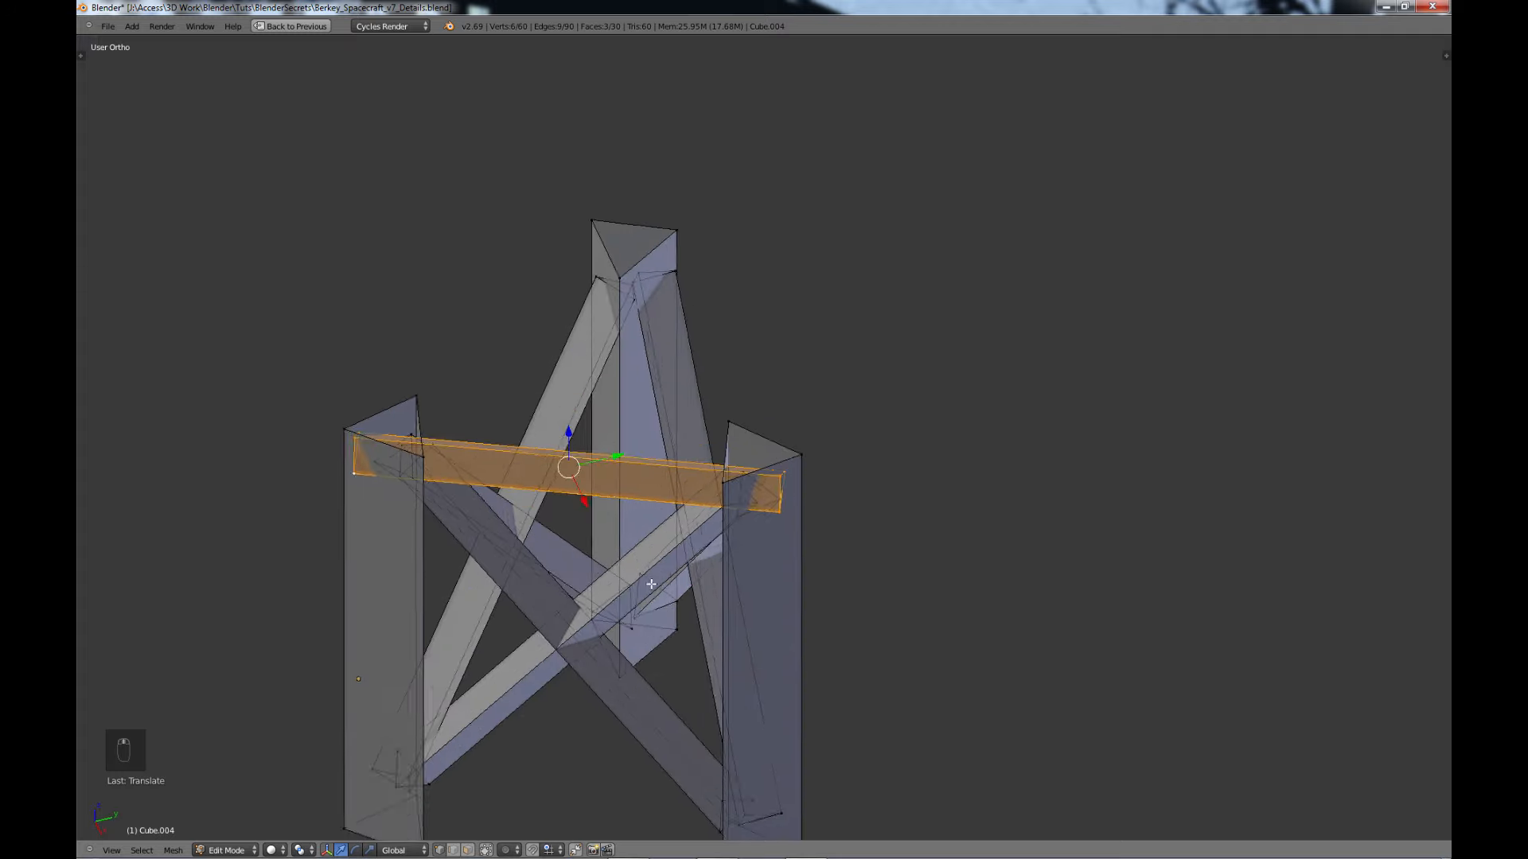
pyautogui.scroll(1, 651, 584)
pyautogui.rightClick(783, 483)
pyautogui.press('b')
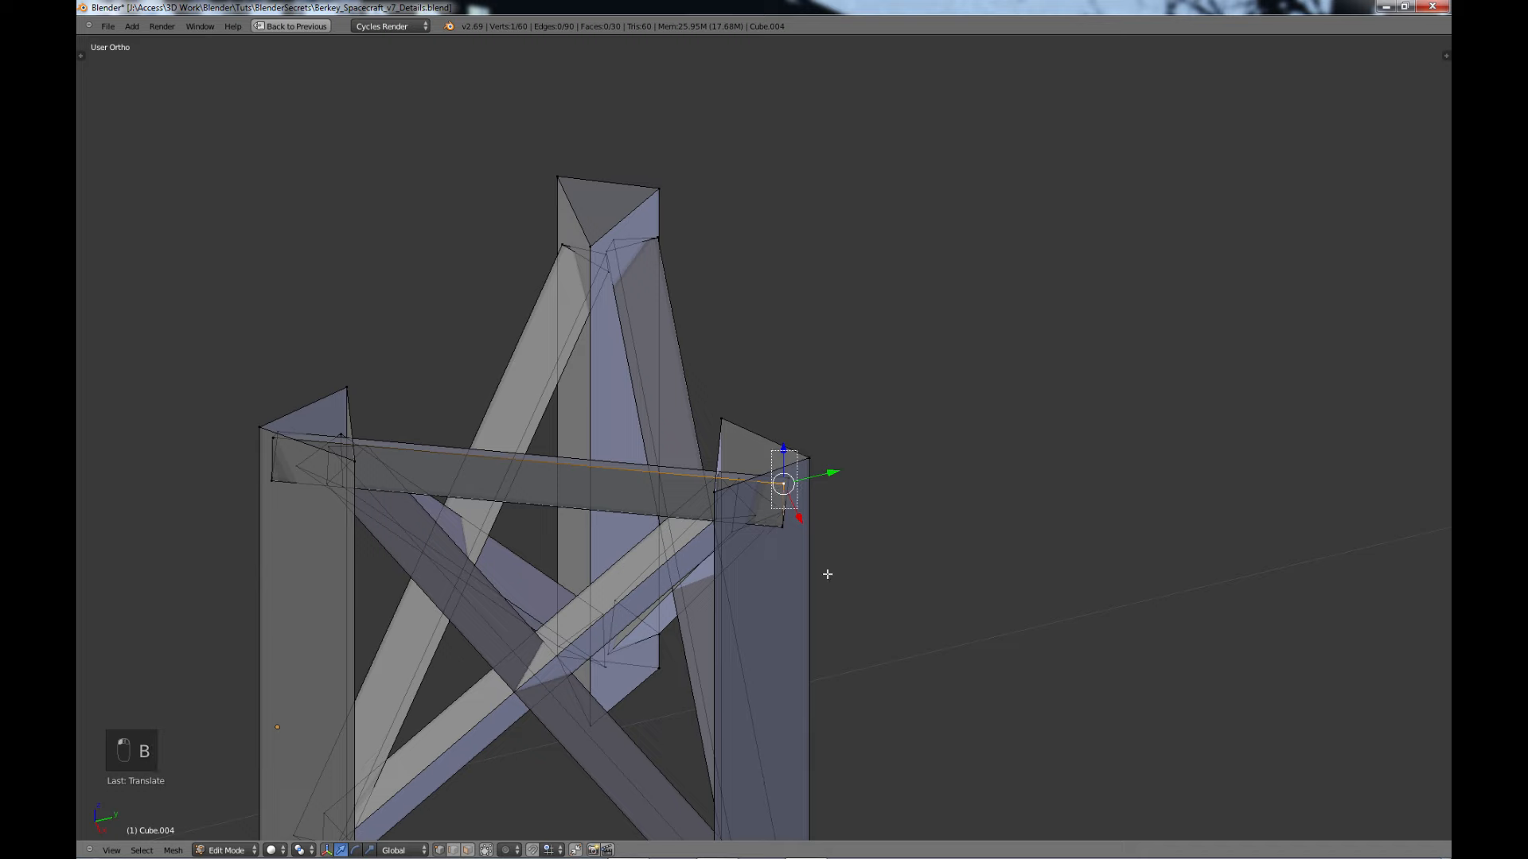
pyautogui.moveTo(827, 574); pyautogui.dragTo(860, 572)
pyautogui.press('KP_7')
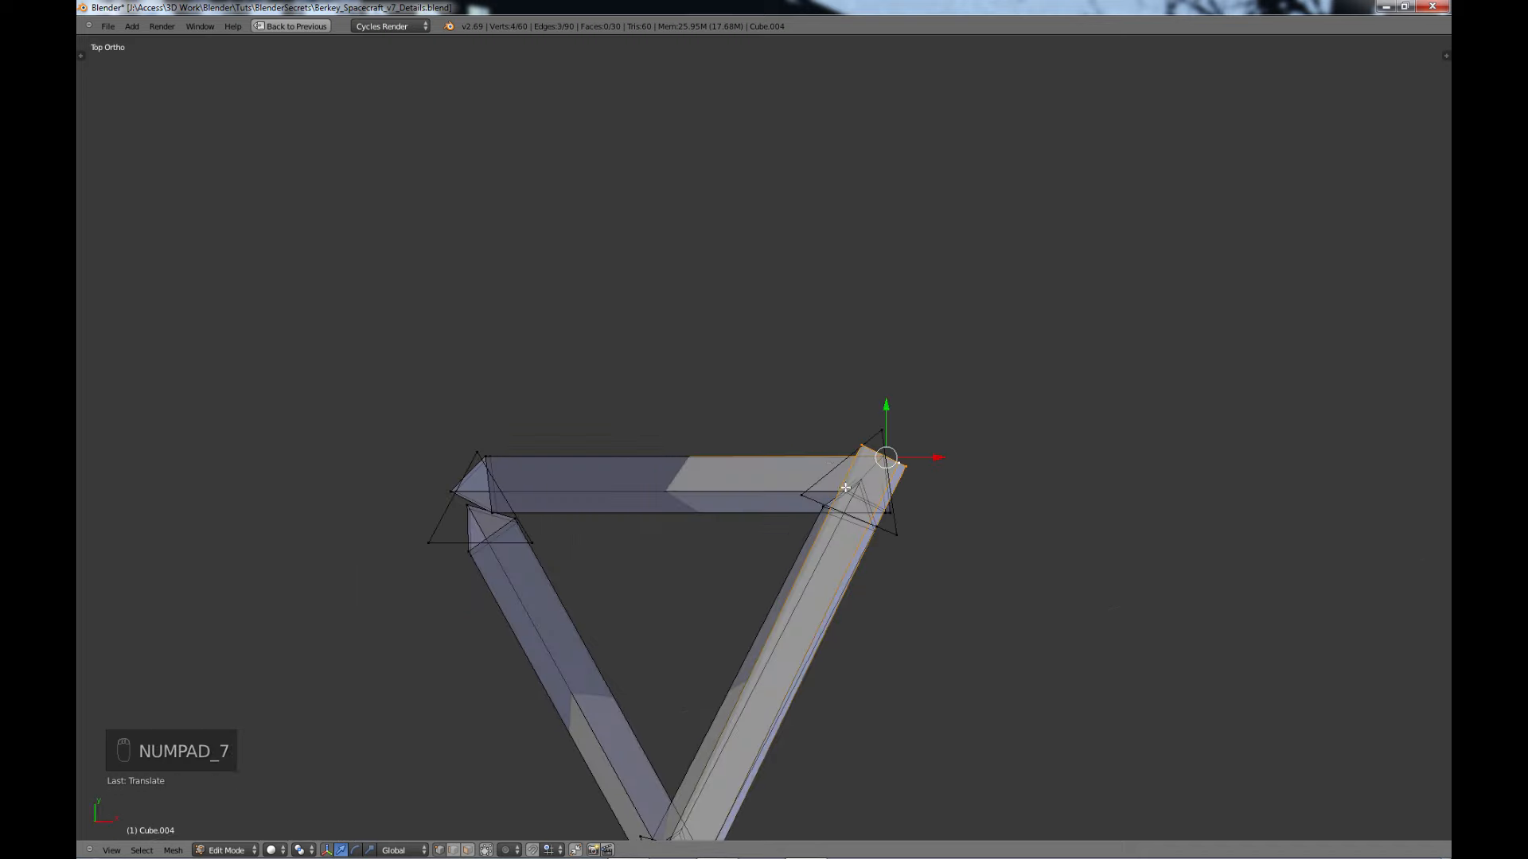
pyautogui.keyDown('shift'); pyautogui.moveTo(860, 581); pyautogui.dragTo(834, 518, button='middle'); pyautogui.keyUp('shift')
pyautogui.press('g')
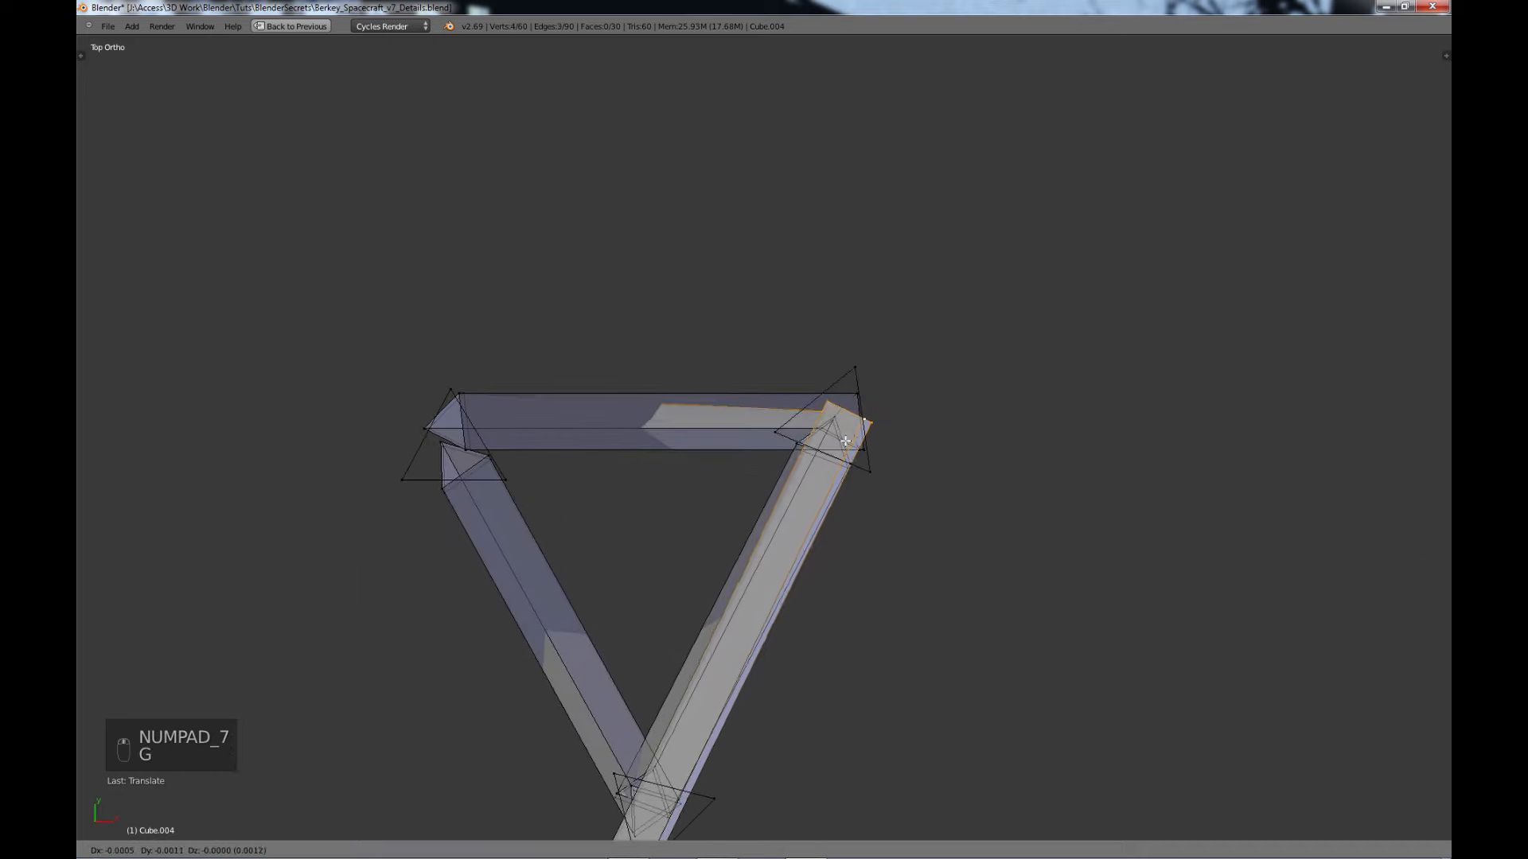
pyautogui.rightClick(848, 429)
pyautogui.moveTo(856, 580)
pyautogui.mouseDown(button='middle')
pyautogui.moveTo(709, 454)
pyautogui.moveTo(610, 430)
pyautogui.moveTo(641, 451)
pyautogui.mouseUp(button='middle')
pyautogui.press('c')
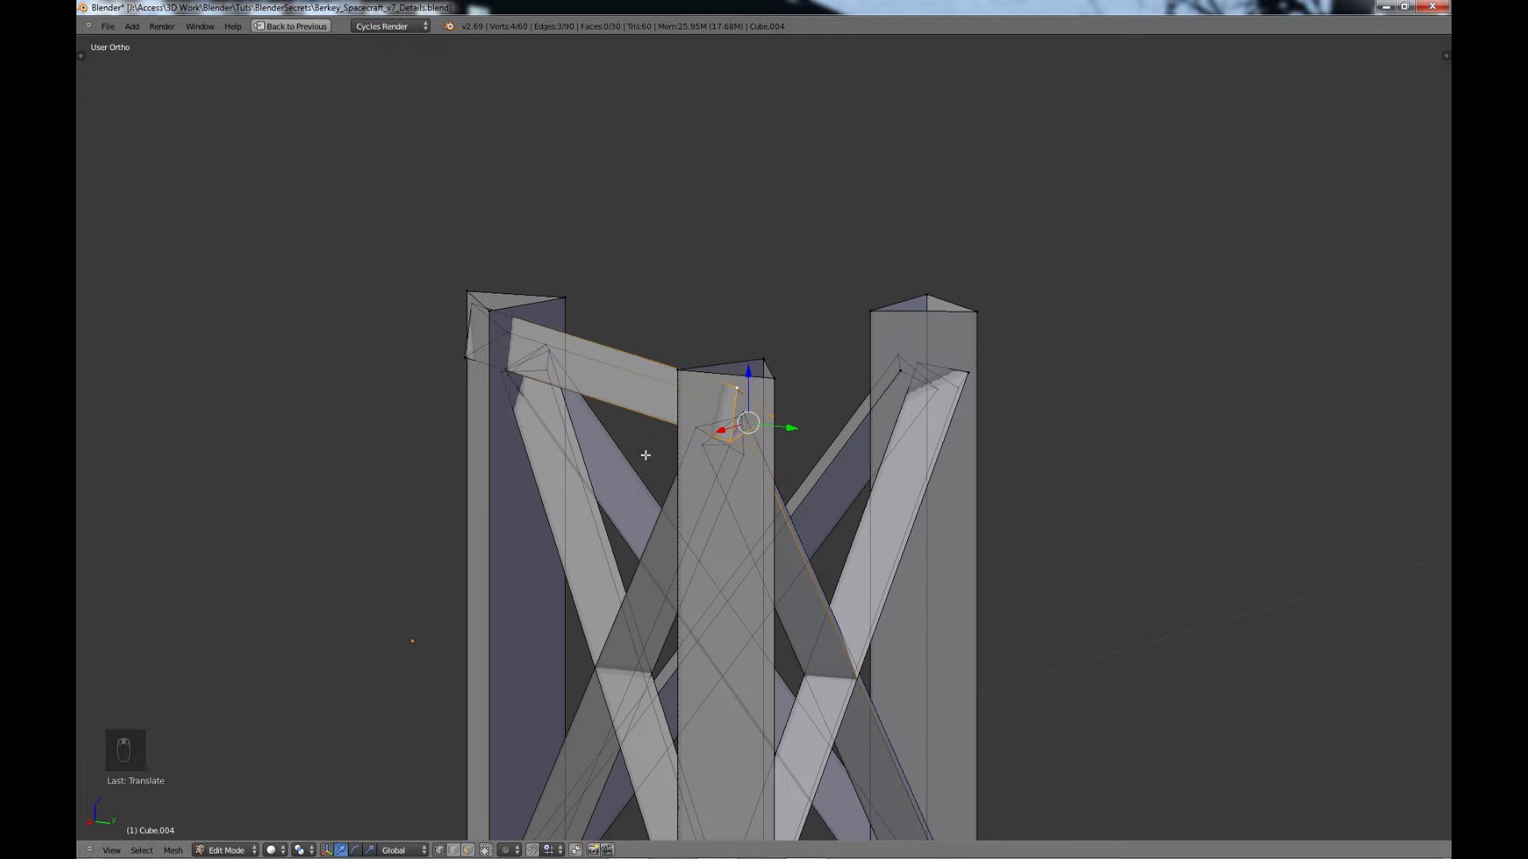
pyautogui.middleClick(756, 444)
pyautogui.moveTo(715, 501); pyautogui.dragTo(817, 547, button='middle')
pyautogui.press('g')
pyautogui.press('g')
pyautogui.click(734, 502)
pyautogui.press('a')
# - Select the three end vertices of the horizontal bar at the back-right post and edge-slide them inward along the bar
pyautogui.scroll(1, 801, 533)
pyautogui.keyDown('shift'); pyautogui.moveTo(795, 522); pyautogui.dragTo(846, 412, button='middle'); pyautogui.keyUp('shift')
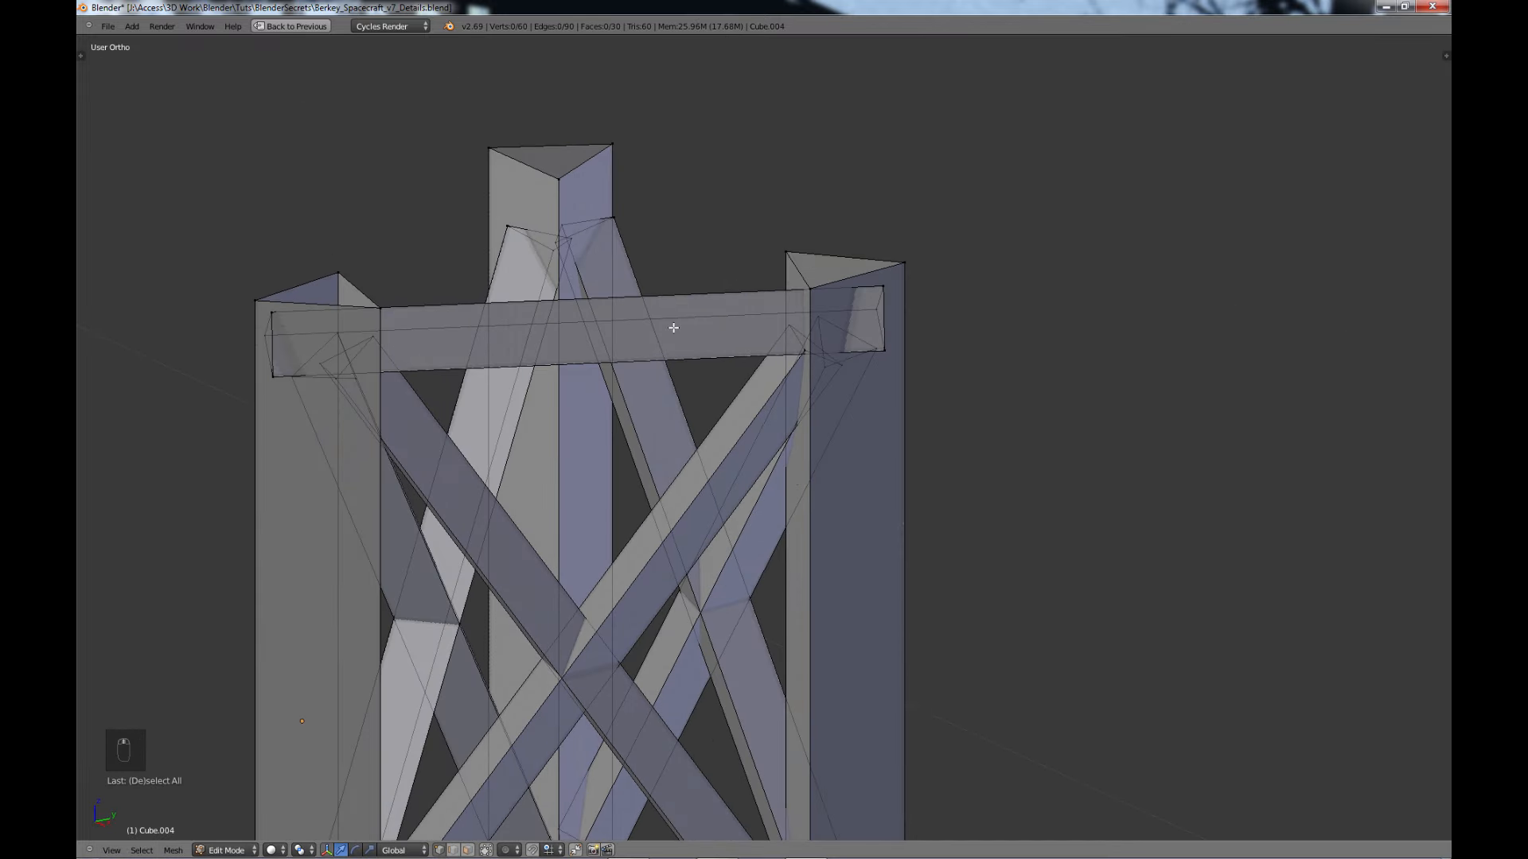
pyautogui.moveTo(616, 380); pyautogui.dragTo(567, 524, button='middle')
pyautogui.moveTo(691, 498); pyautogui.dragTo(784, 482, button='middle')
pyautogui.moveTo(886, 490); pyautogui.dragTo(942, 447, button='middle')
pyautogui.scroll(3, 893, 474)
pyautogui.rightClick(951, 352)
pyautogui.keyDown('shift'); pyautogui.rightClick(944, 387); pyautogui.keyUp('shift')
pyautogui.keyDown('shift'); pyautogui.rightClick(946, 459); pyautogui.keyUp('shift')
pyautogui.press('g')
pyautogui.press('g')
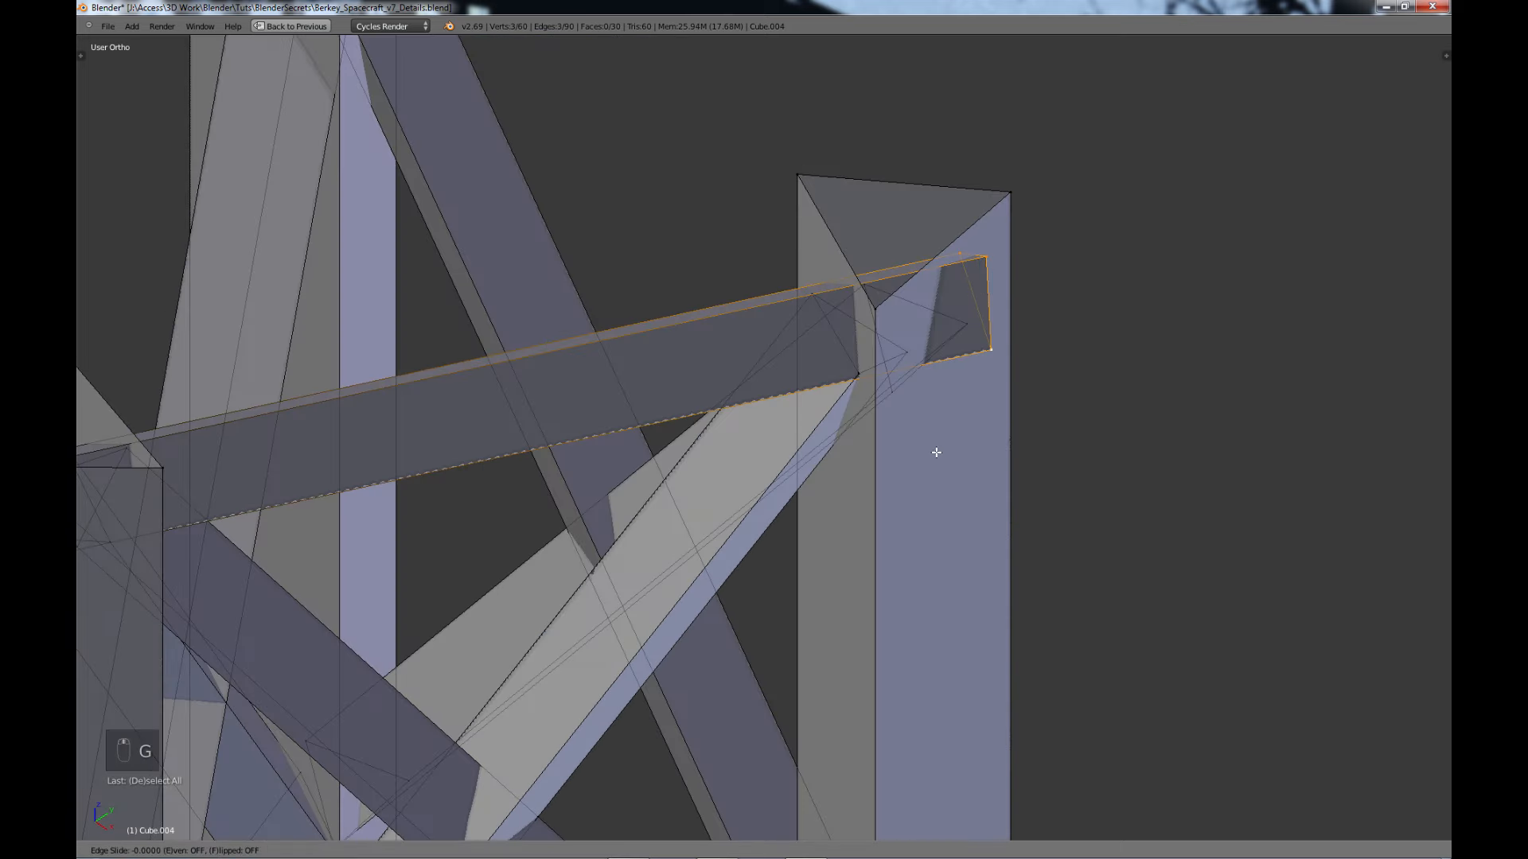
pyautogui.click(883, 452)
# - Select the three vertices at the bar's opposite end, inside the front post, and fill them with a face
pyautogui.moveTo(488, 518); pyautogui.dragTo(601, 446, button='middle')
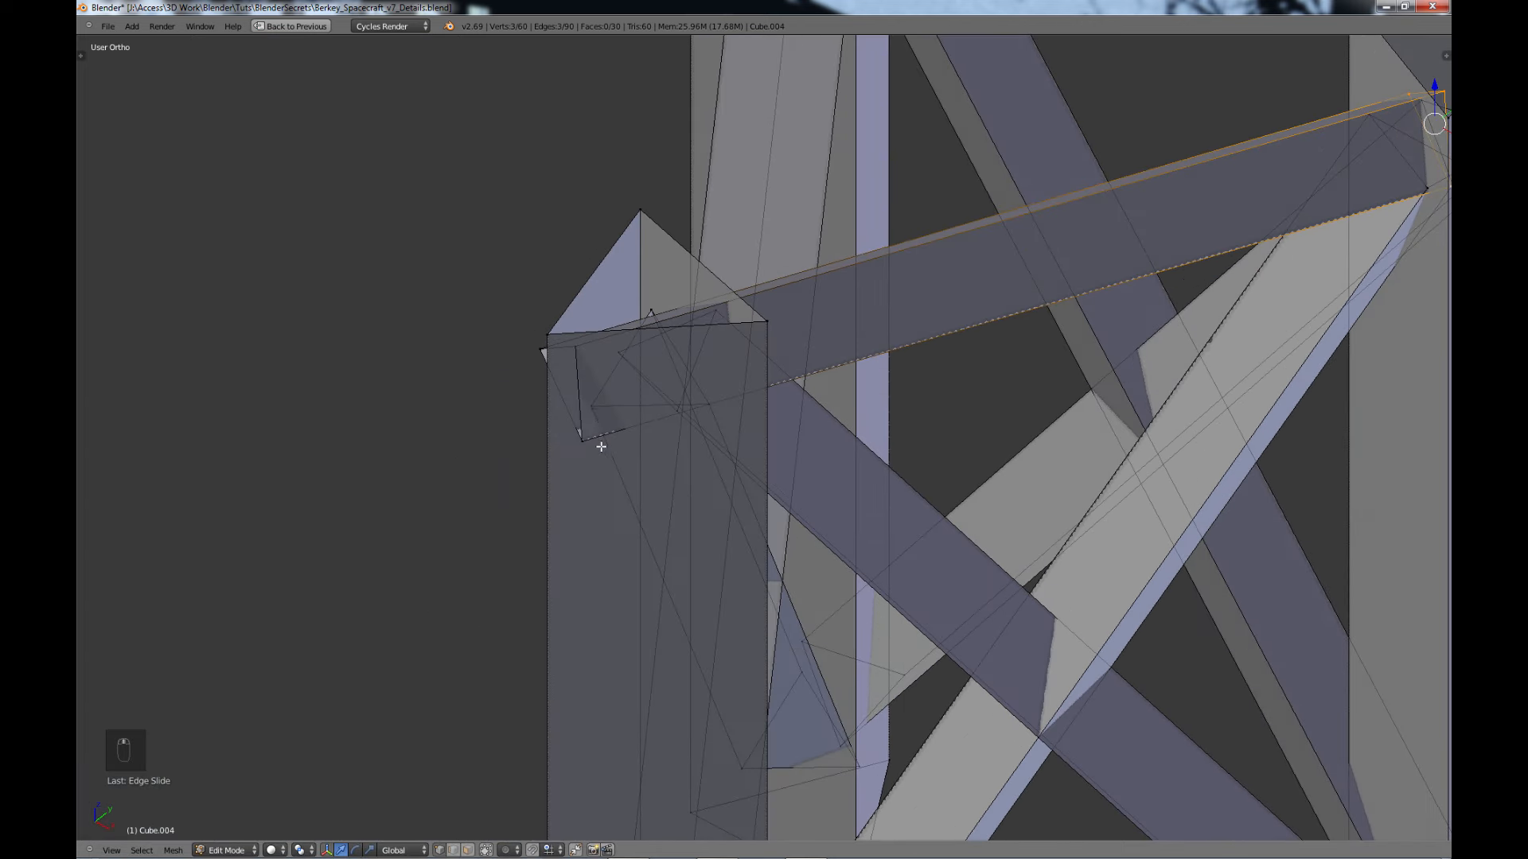
pyautogui.rightClick(556, 354)
pyautogui.keyDown('shift'); pyautogui.rightClick(574, 348); pyautogui.keyUp('shift')
pyautogui.keyDown('shift'); pyautogui.rightClick(578, 438); pyautogui.keyUp('shift')
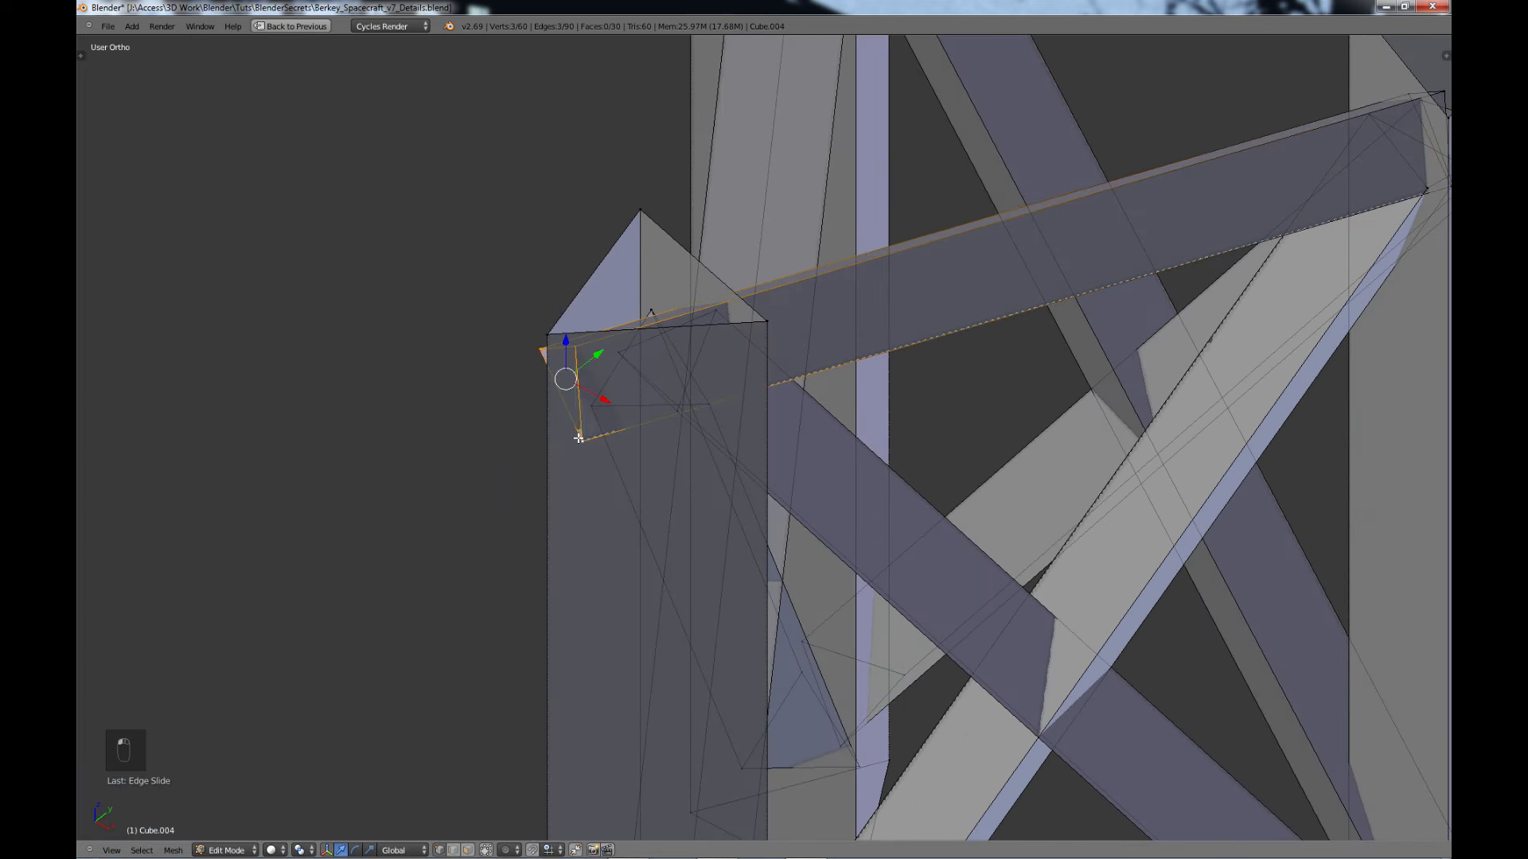
pyautogui.press('f')
pyautogui.press('f')
pyautogui.press('f')
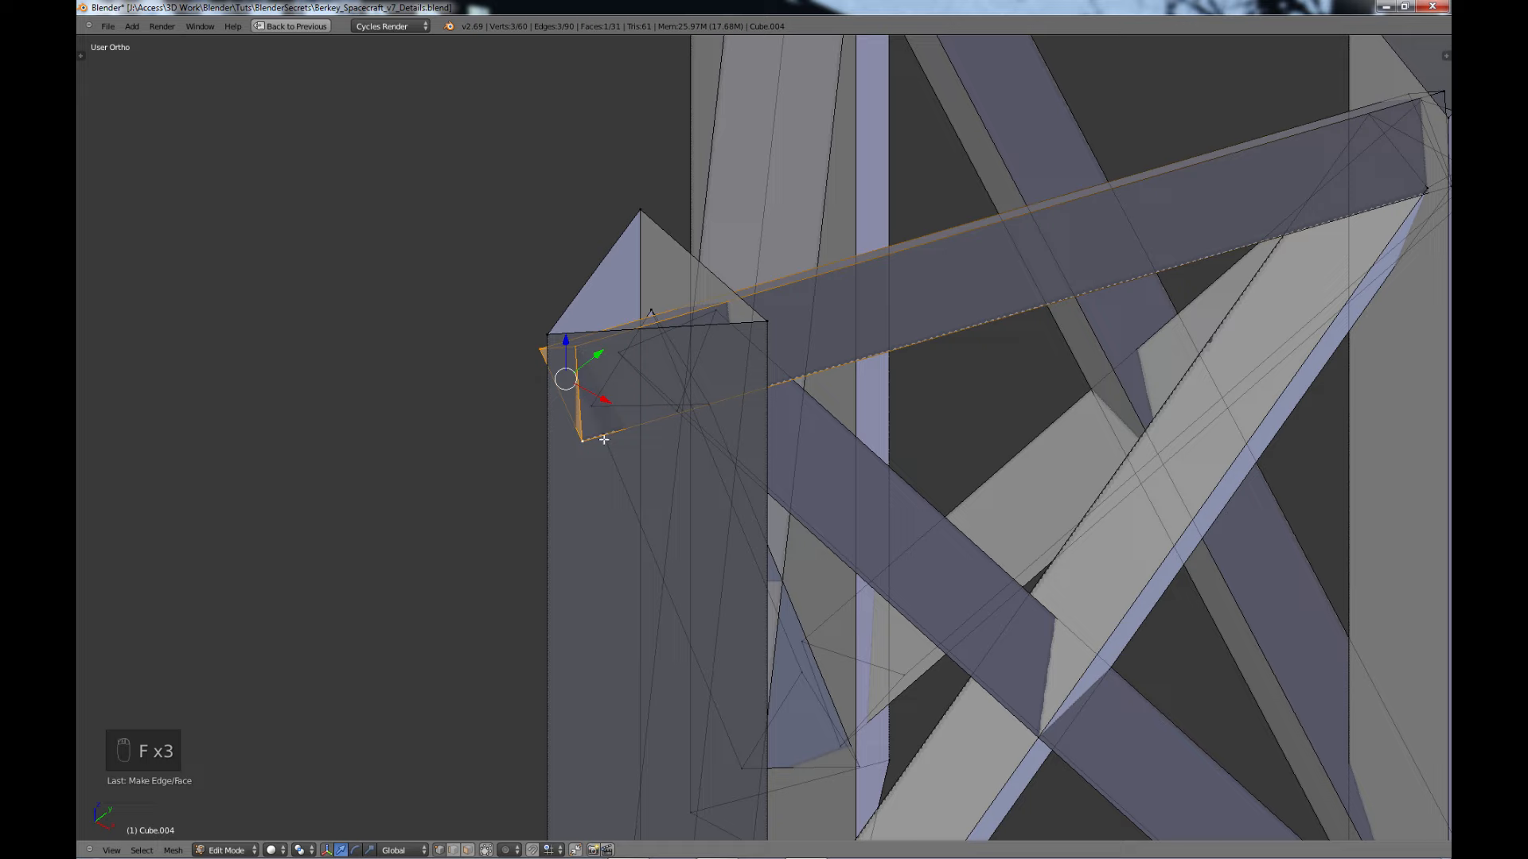
# - Edge-slide the filled end face inward along the bar so the end stays inside the front post, and deselect everything
pyautogui.press('g')
pyautogui.press('g')
pyautogui.press('g')
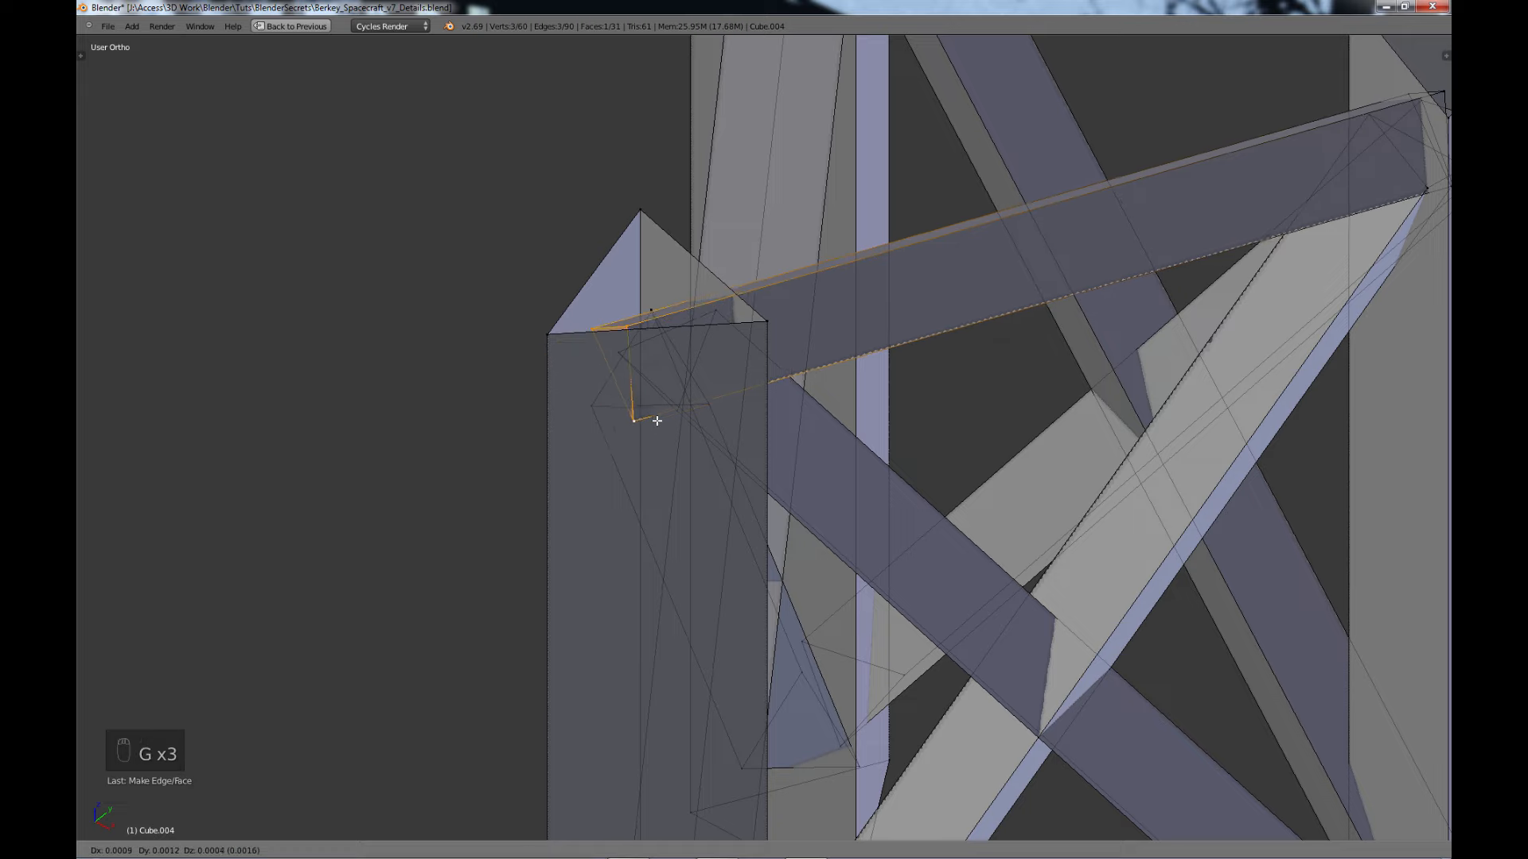
pyautogui.press('g')
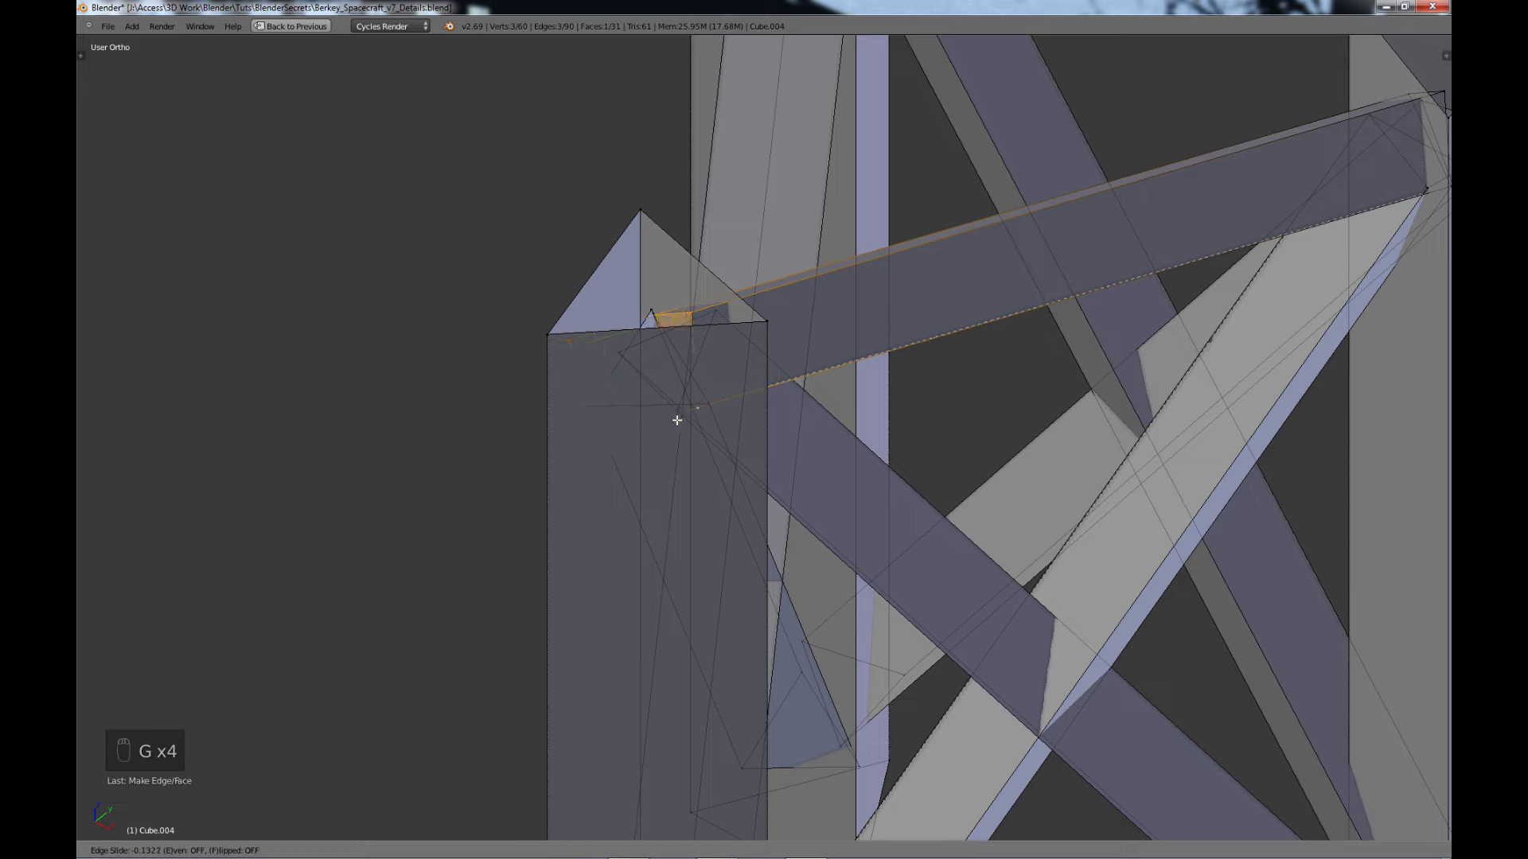
pyautogui.click(677, 420)
pyautogui.scroll(-5, 677, 420)
pyautogui.press('a')
# - Select the entire horizontal bar, duplicate it, and move the copy in top view onto the truss's back side
pyautogui.moveTo(862, 416); pyautogui.dragTo(461, 393, button='middle')
pyautogui.scroll(4, 841, 467)
pyautogui.moveTo(736, 432); pyautogui.dragTo(791, 413, button='middle')
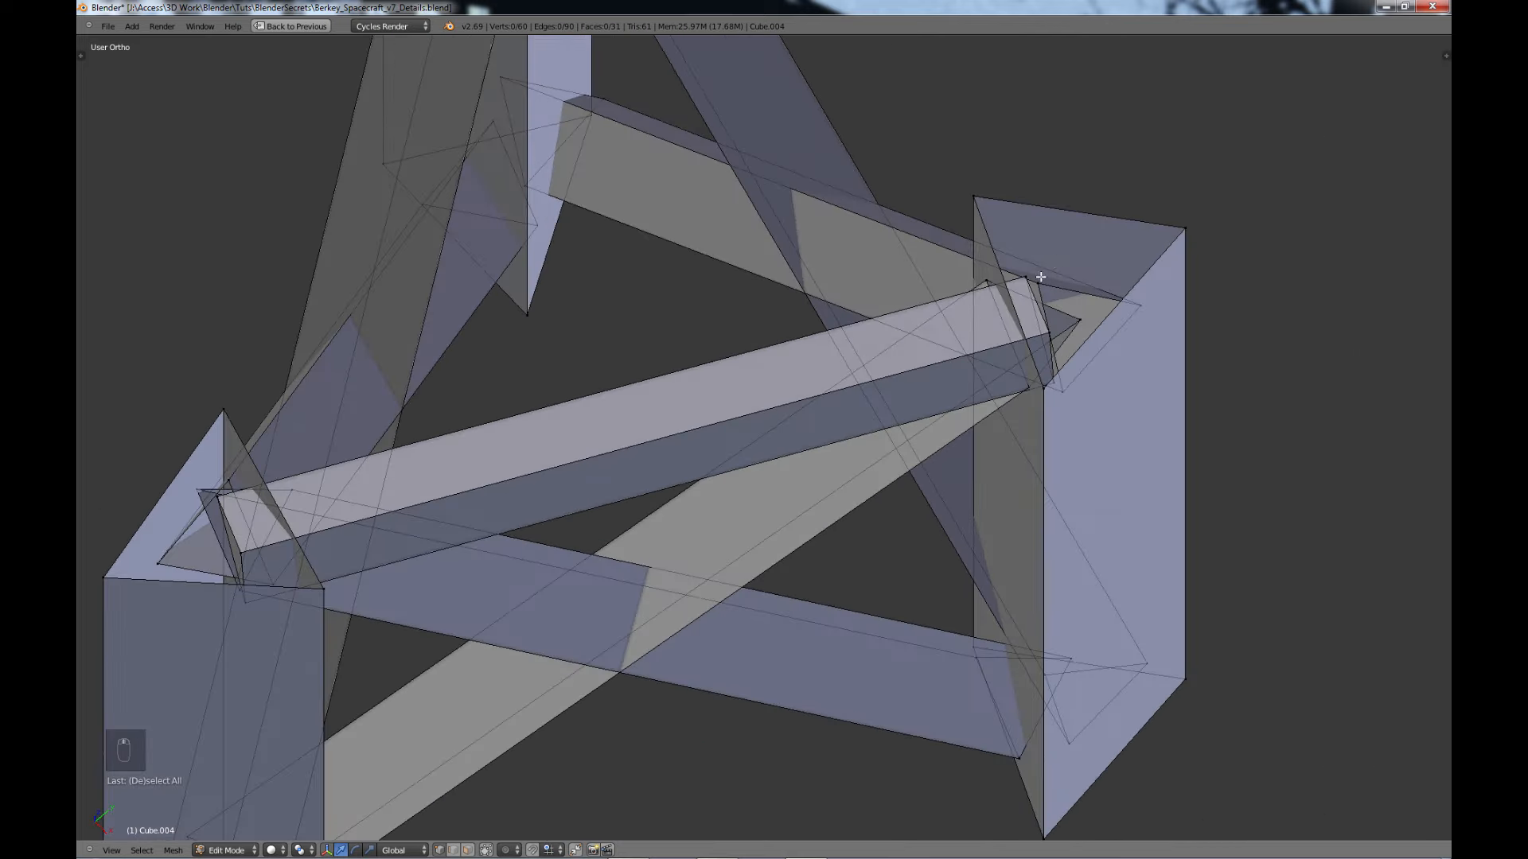
pyautogui.rightClick(1026, 279)
pyautogui.press('l')
pyautogui.scroll(-3, 974, 316)
pyautogui.press('KP_7')
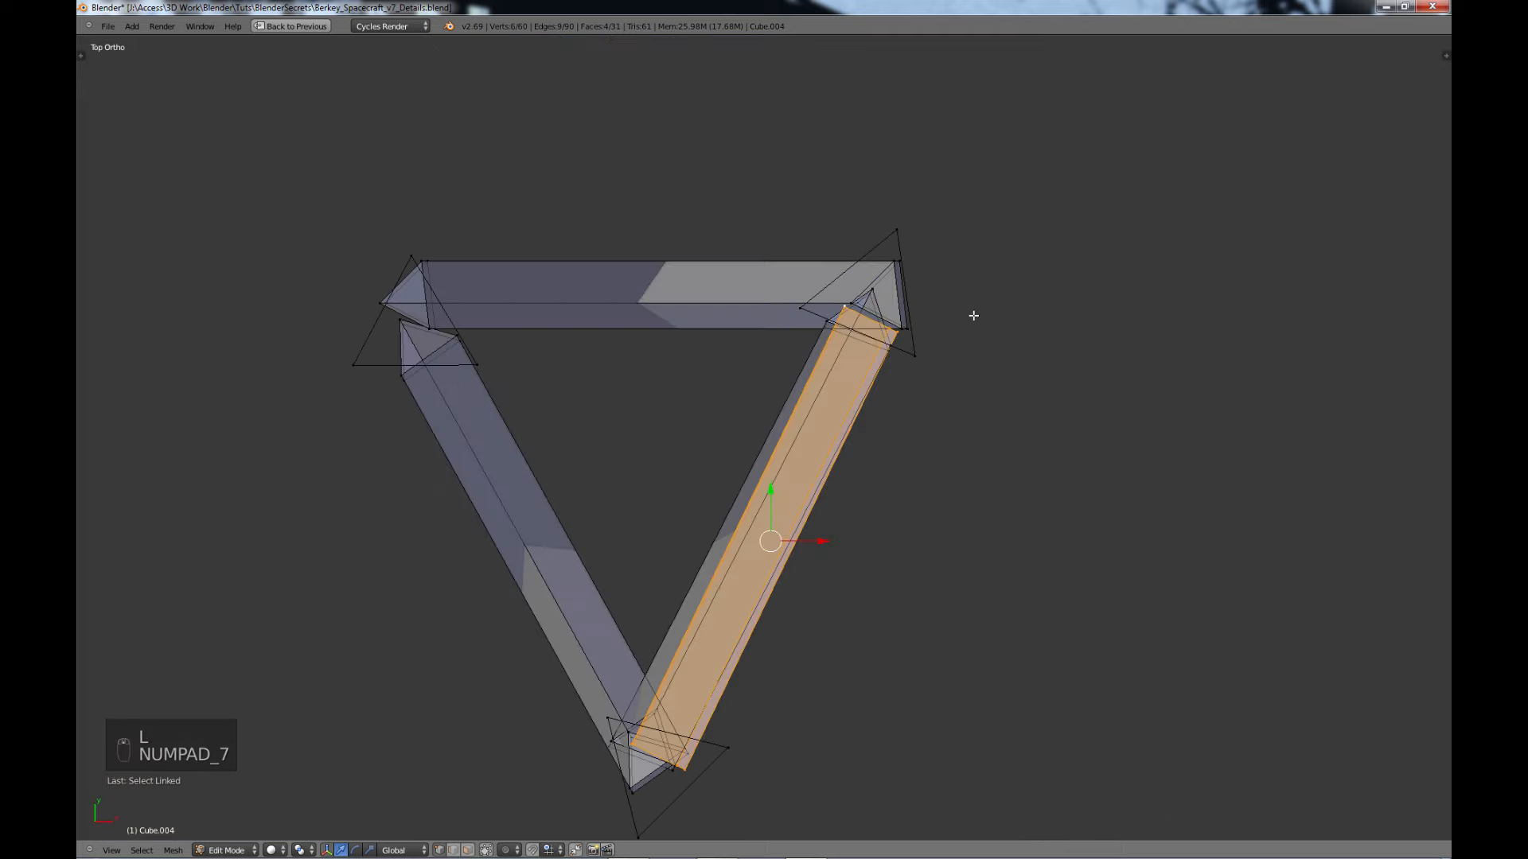
pyautogui.hotkey('shift', 'd')
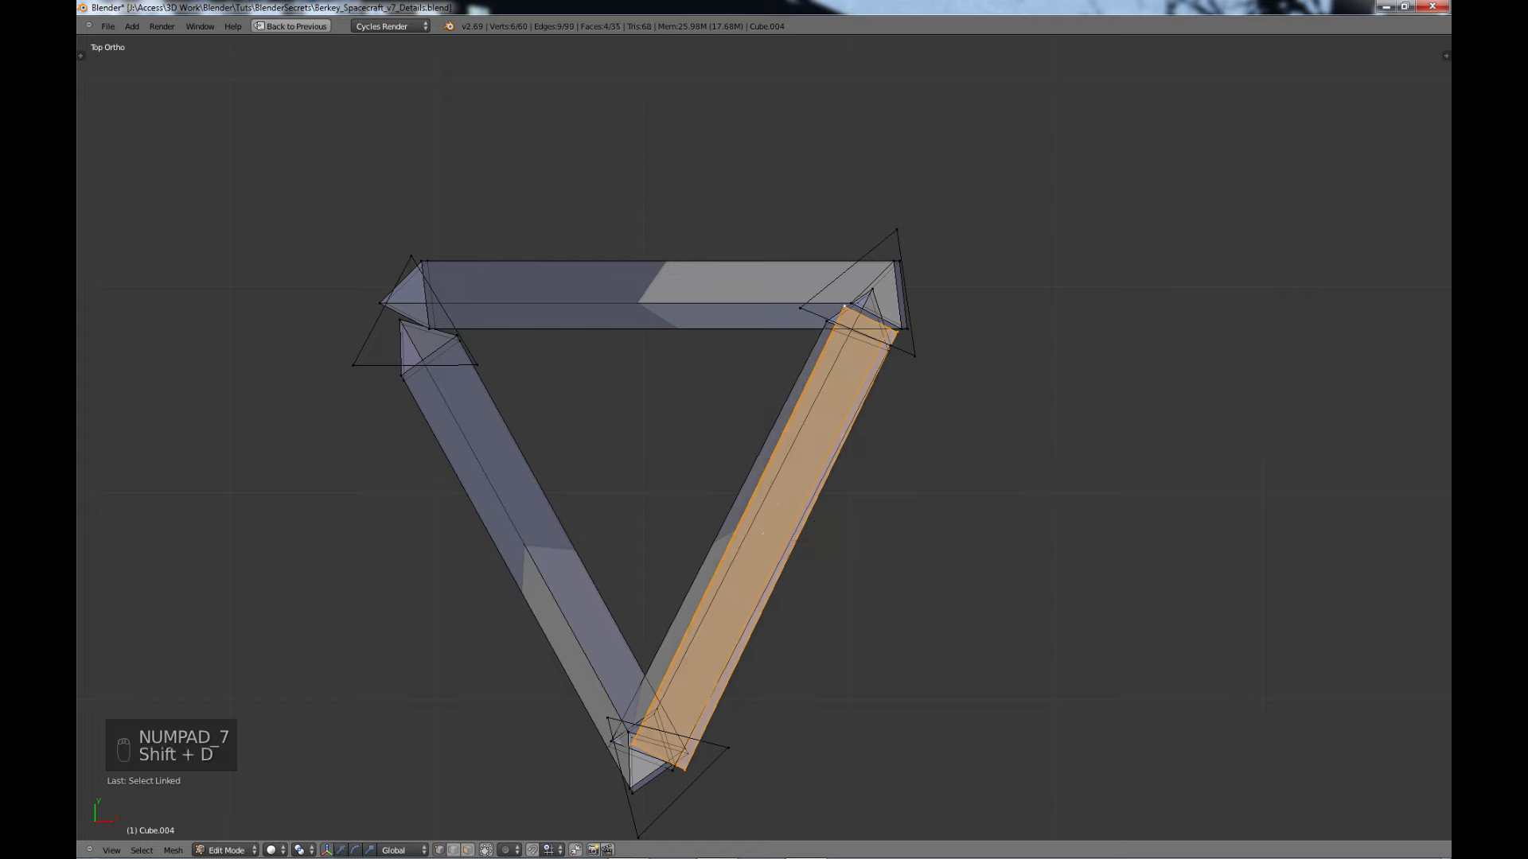
pyautogui.press('g')
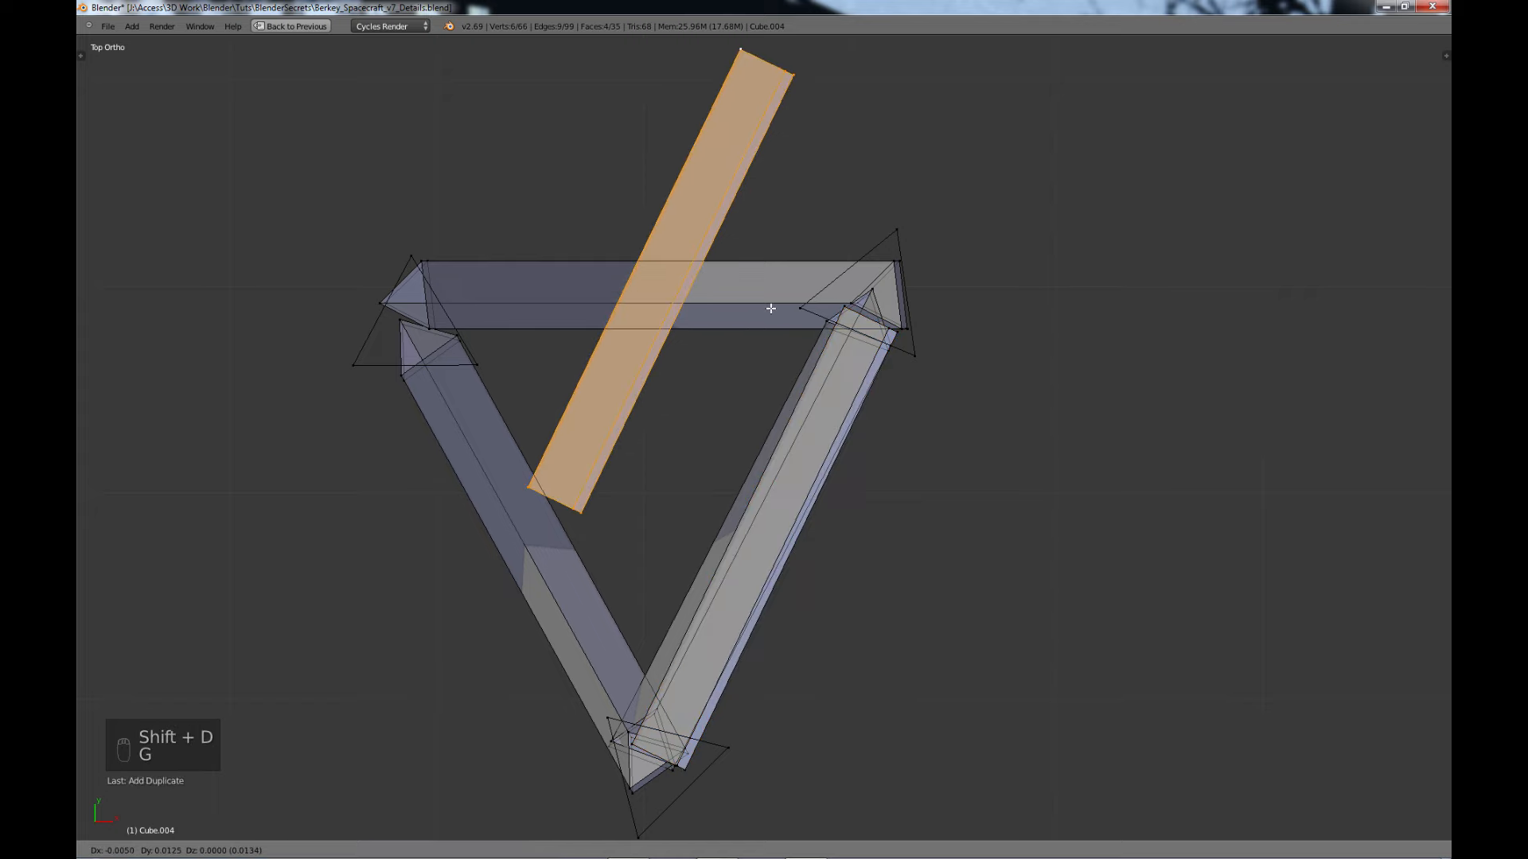
pyautogui.click(769, 308)
# - Rotate the duplicated bar parallel to the back side and fit it between the back-left and back-right posts
pyautogui.press('r')
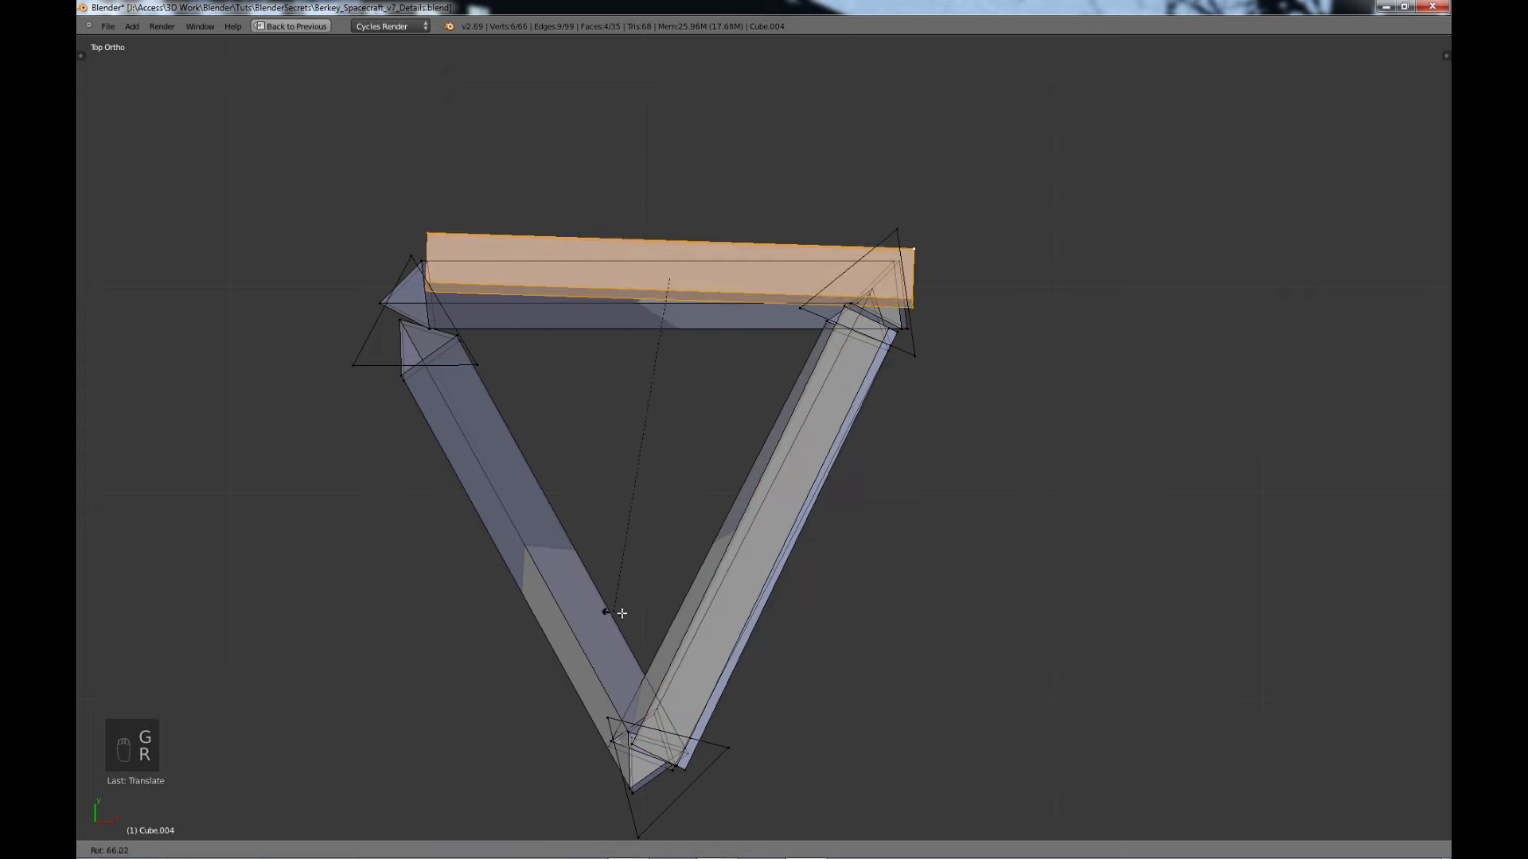
pyautogui.click(623, 612)
pyautogui.press('g')
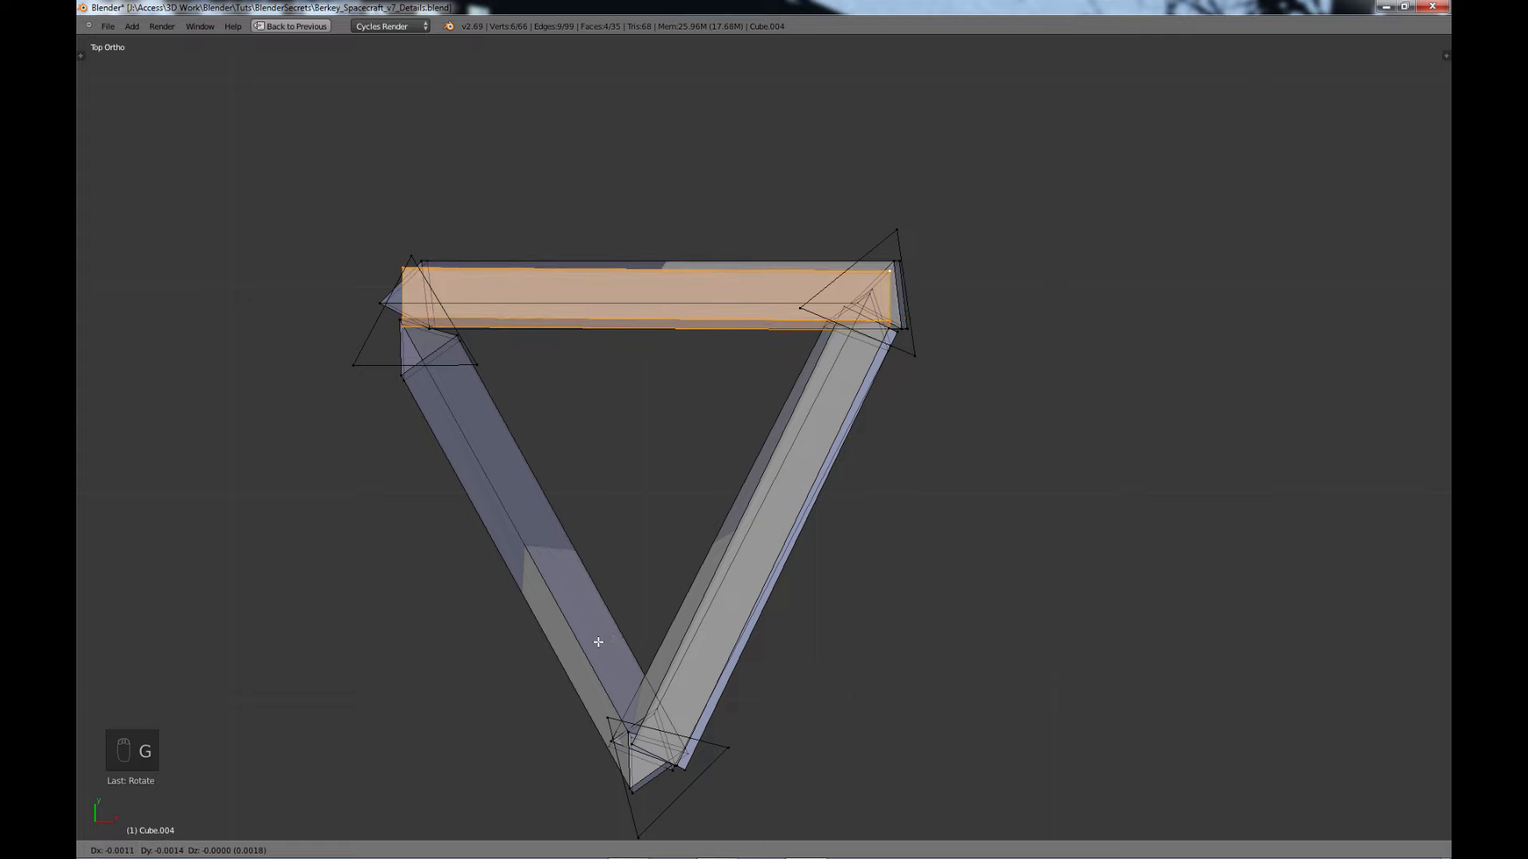
pyautogui.click(603, 646)
pyautogui.press('r')
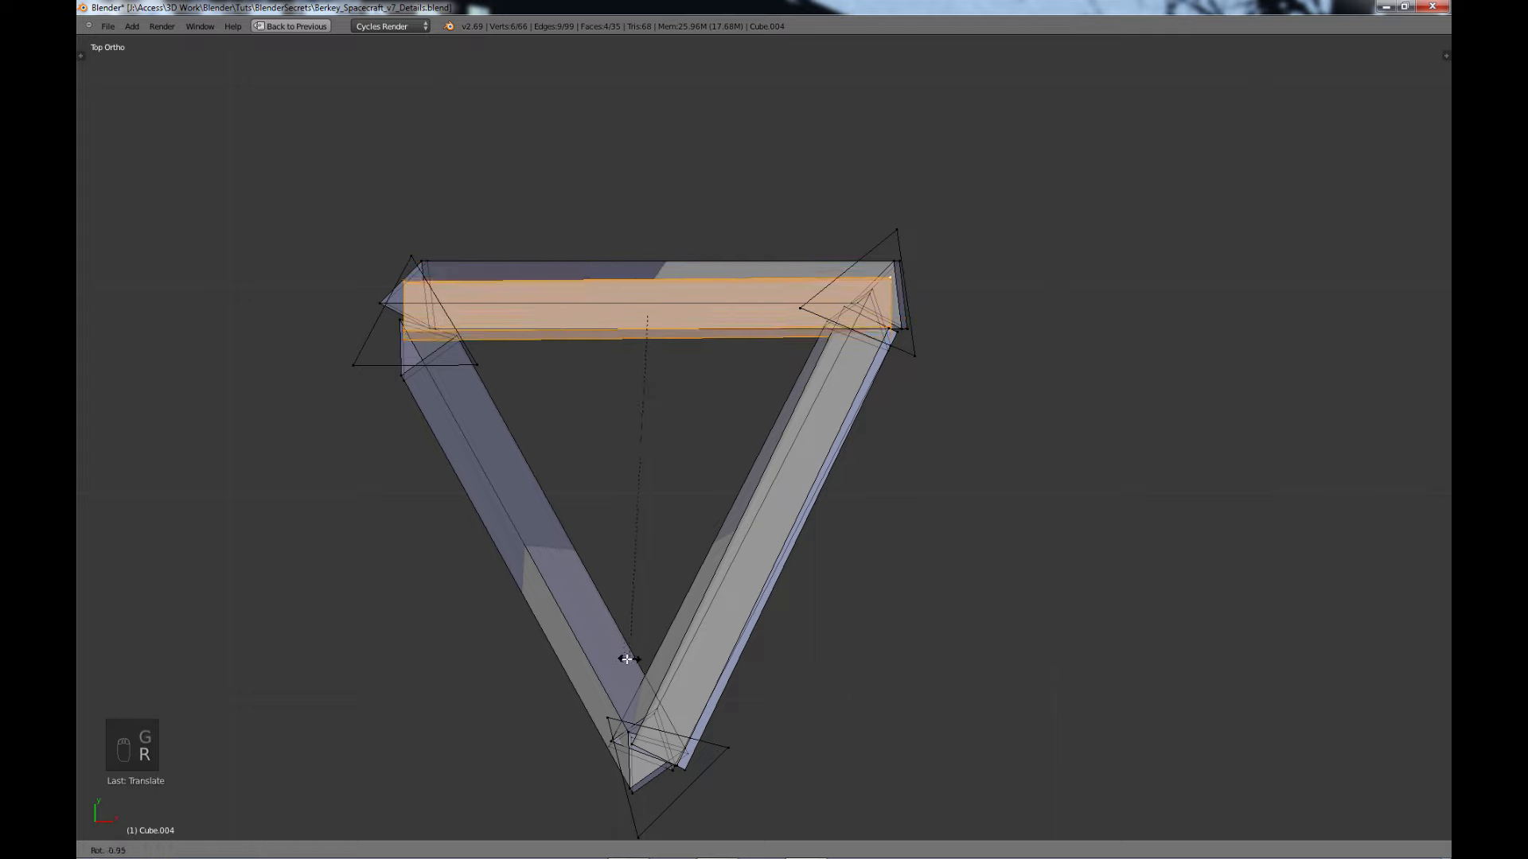
pyautogui.click(635, 613)
# - Duplicate the back bar, then rotate and move the copy roughly onto the truss's side between the back-left and front posts
pyautogui.hotkey('shift', 'd')
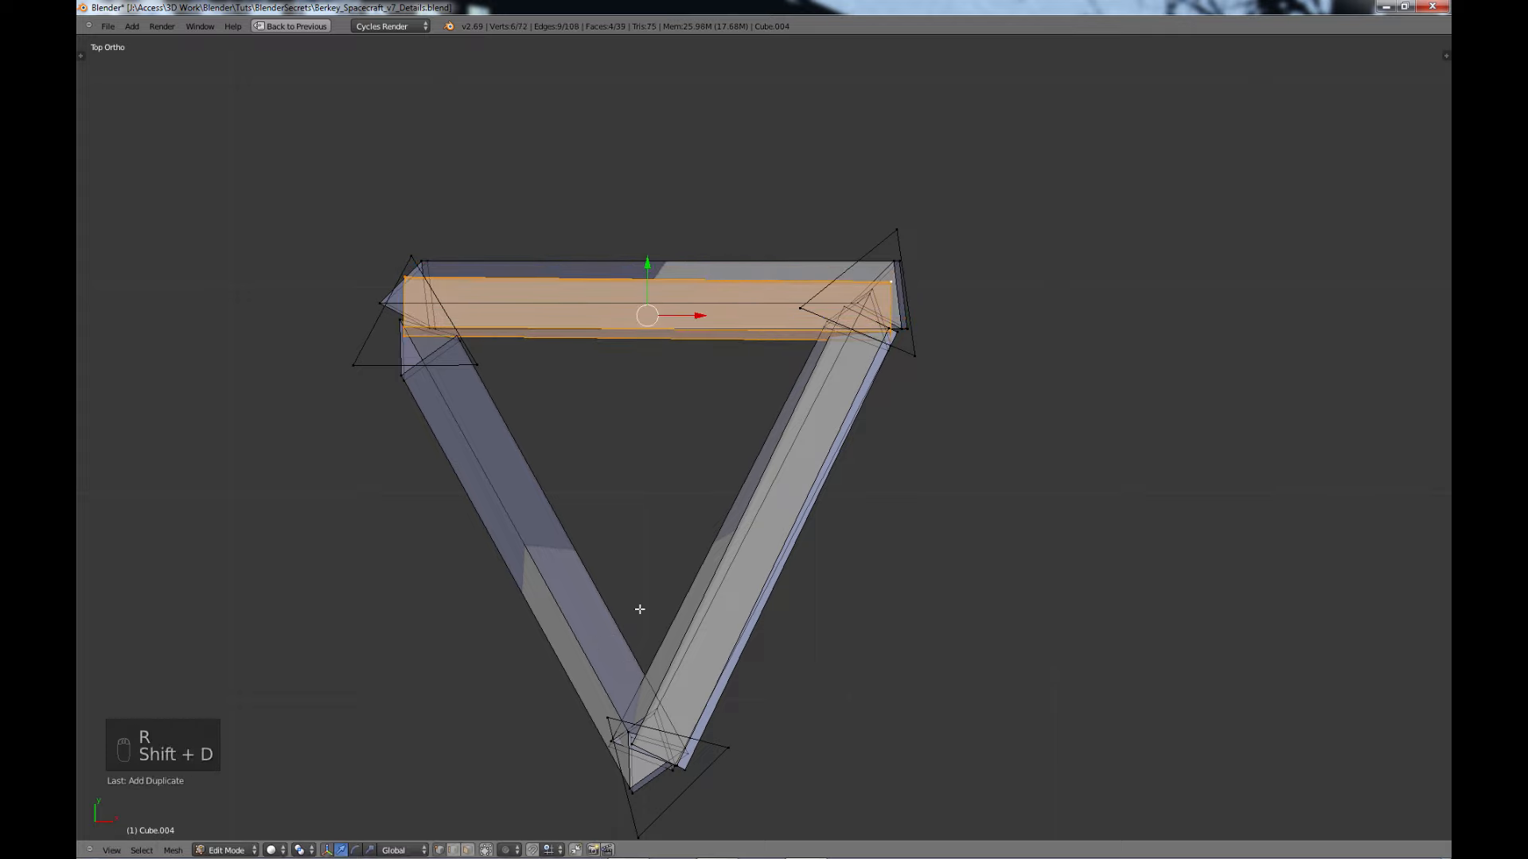
pyautogui.press('g')
pyautogui.click(791, 466)
pyautogui.press('r')
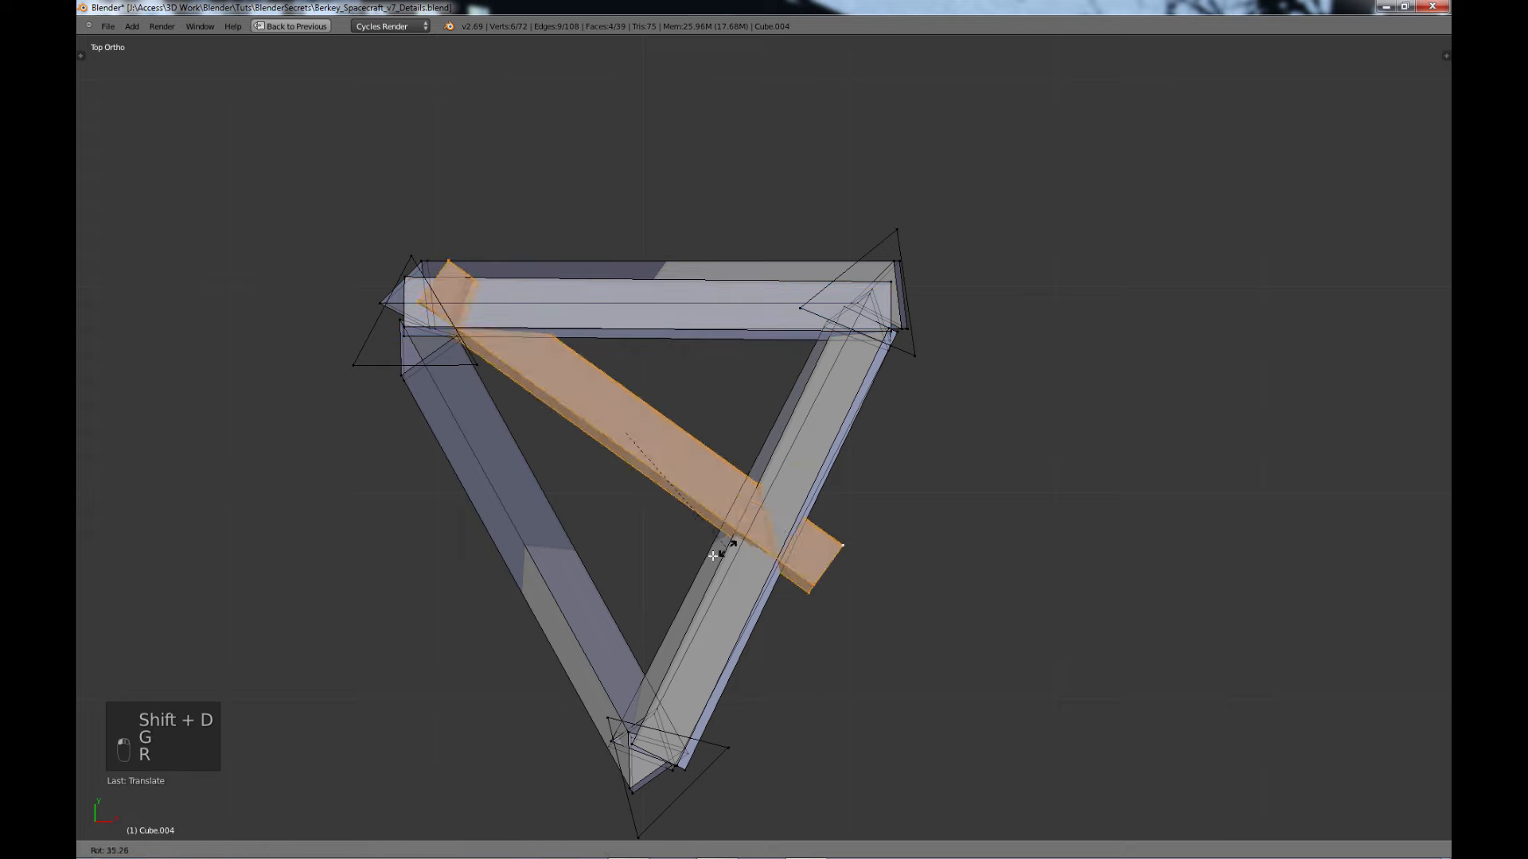
pyautogui.click(684, 561)
pyautogui.press('g')
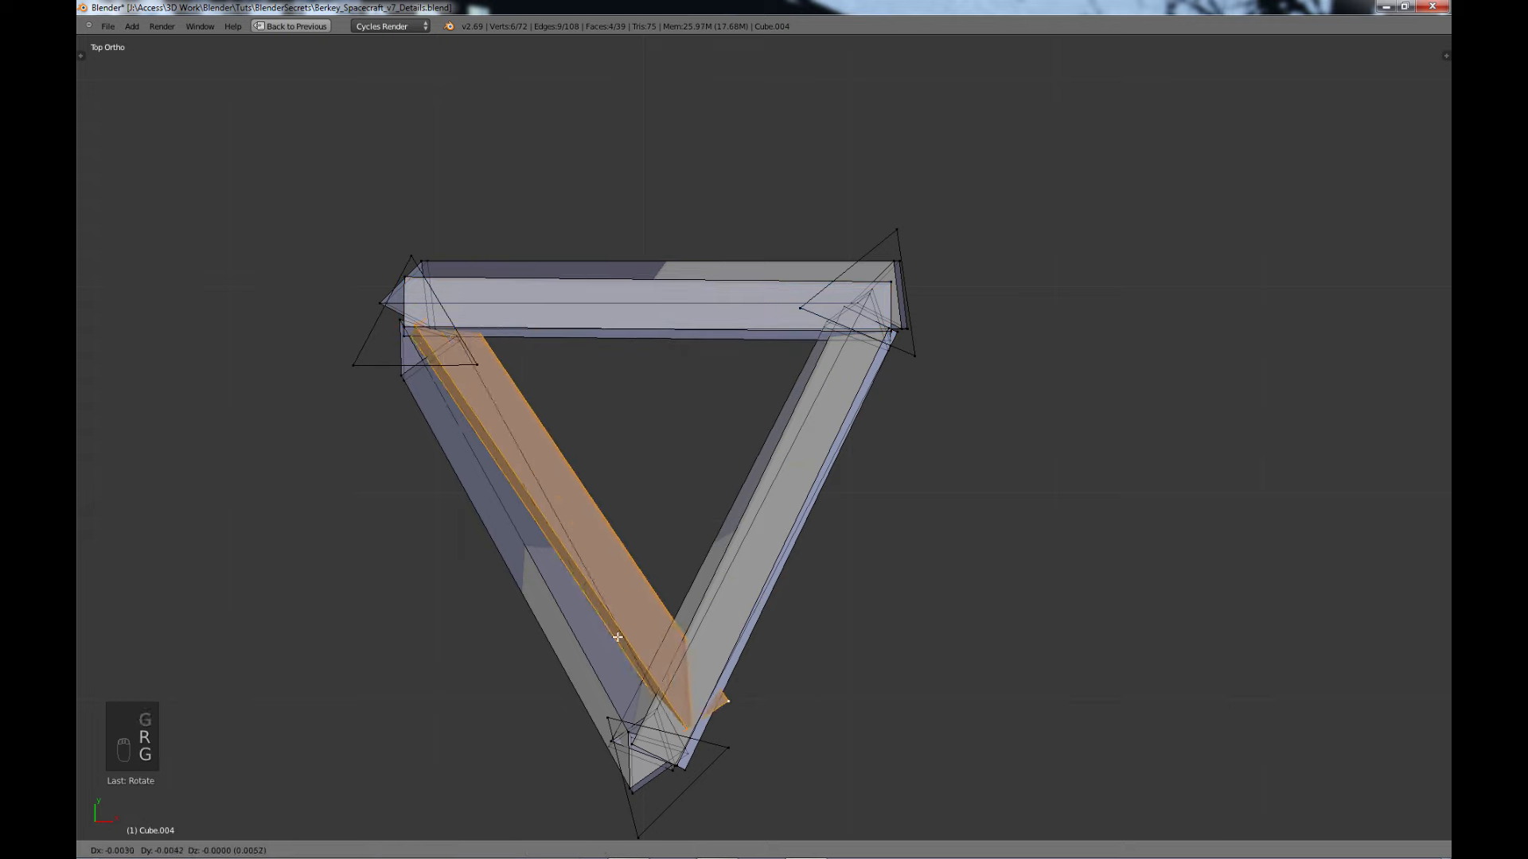
pyautogui.click(592, 650)
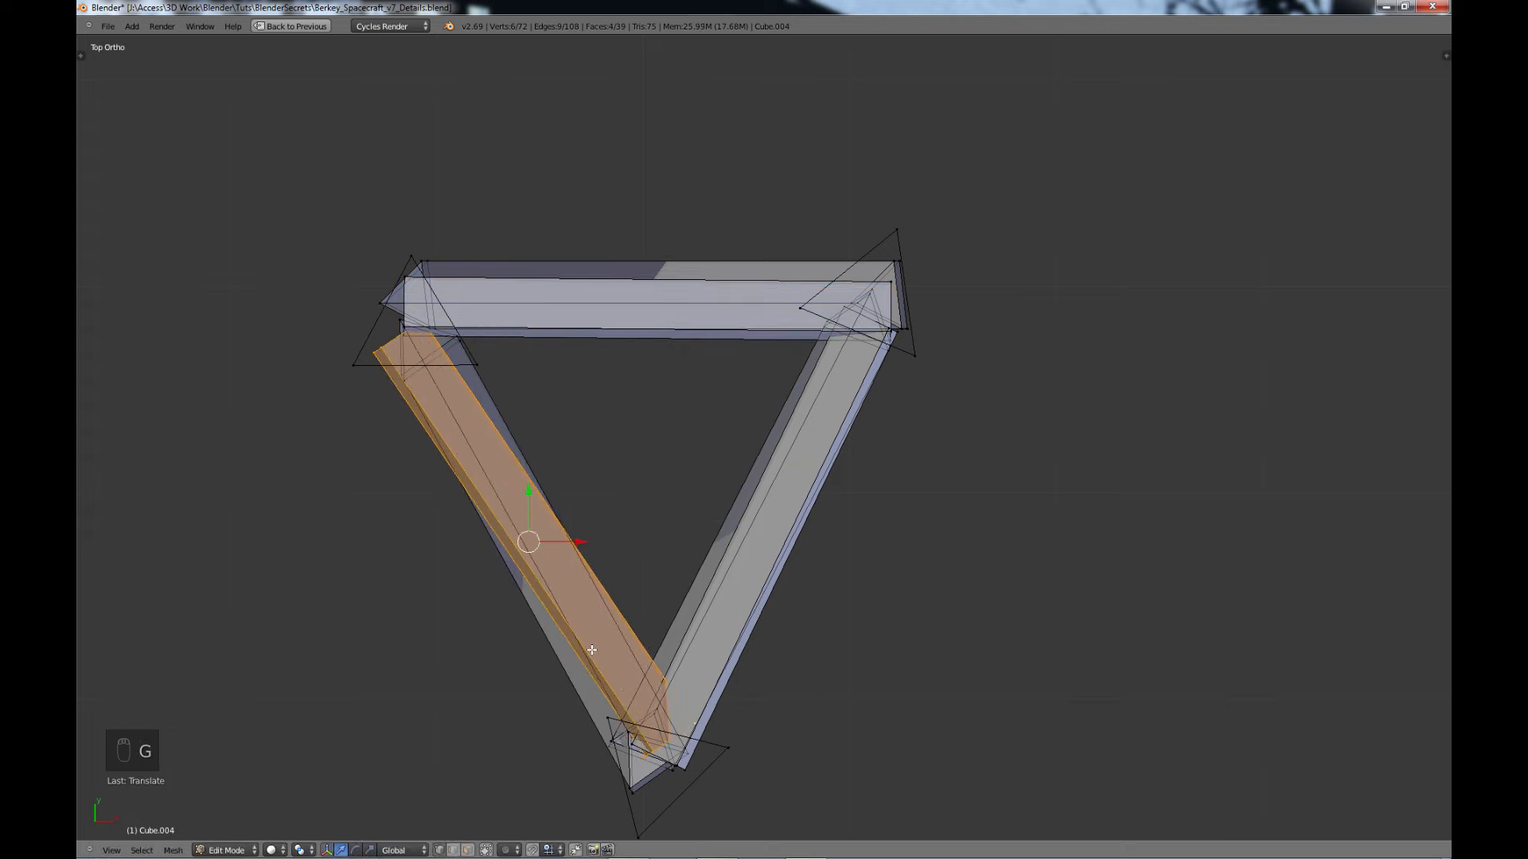
# - Align the third bar parallel to its side, fit its ends inside the back-left and front posts, deselect everything and leave edit mode
pyautogui.press('r')
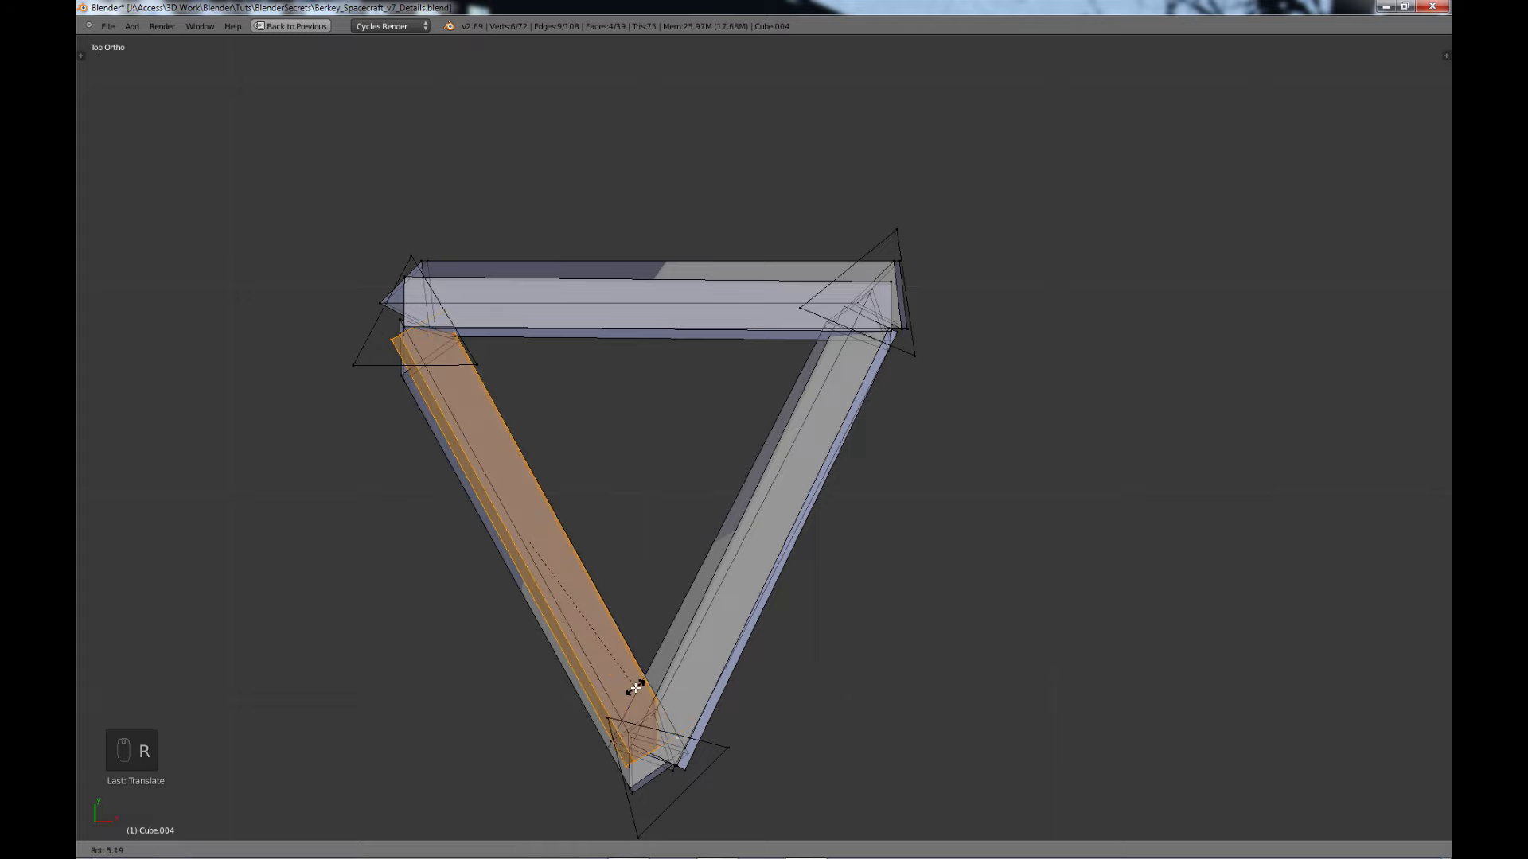
pyautogui.click(632, 694)
pyautogui.press('g')
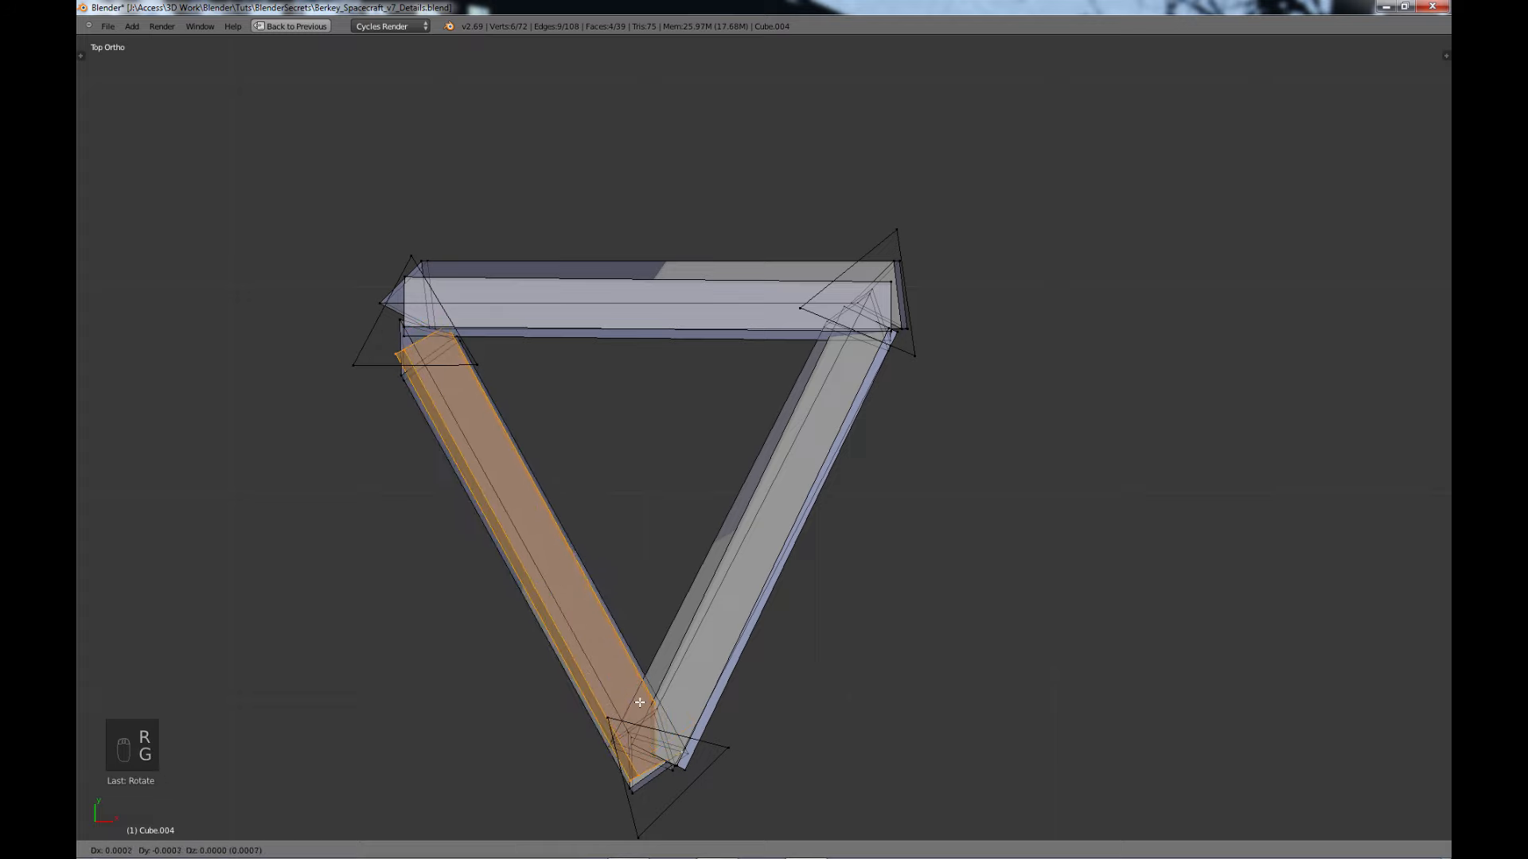
pyautogui.click(634, 713)
pyautogui.moveTo(634, 712); pyautogui.dragTo(695, 507, button='middle')
pyautogui.press('a')
pyautogui.scroll(-4, 636, 509)
pyautogui.press('Tab')
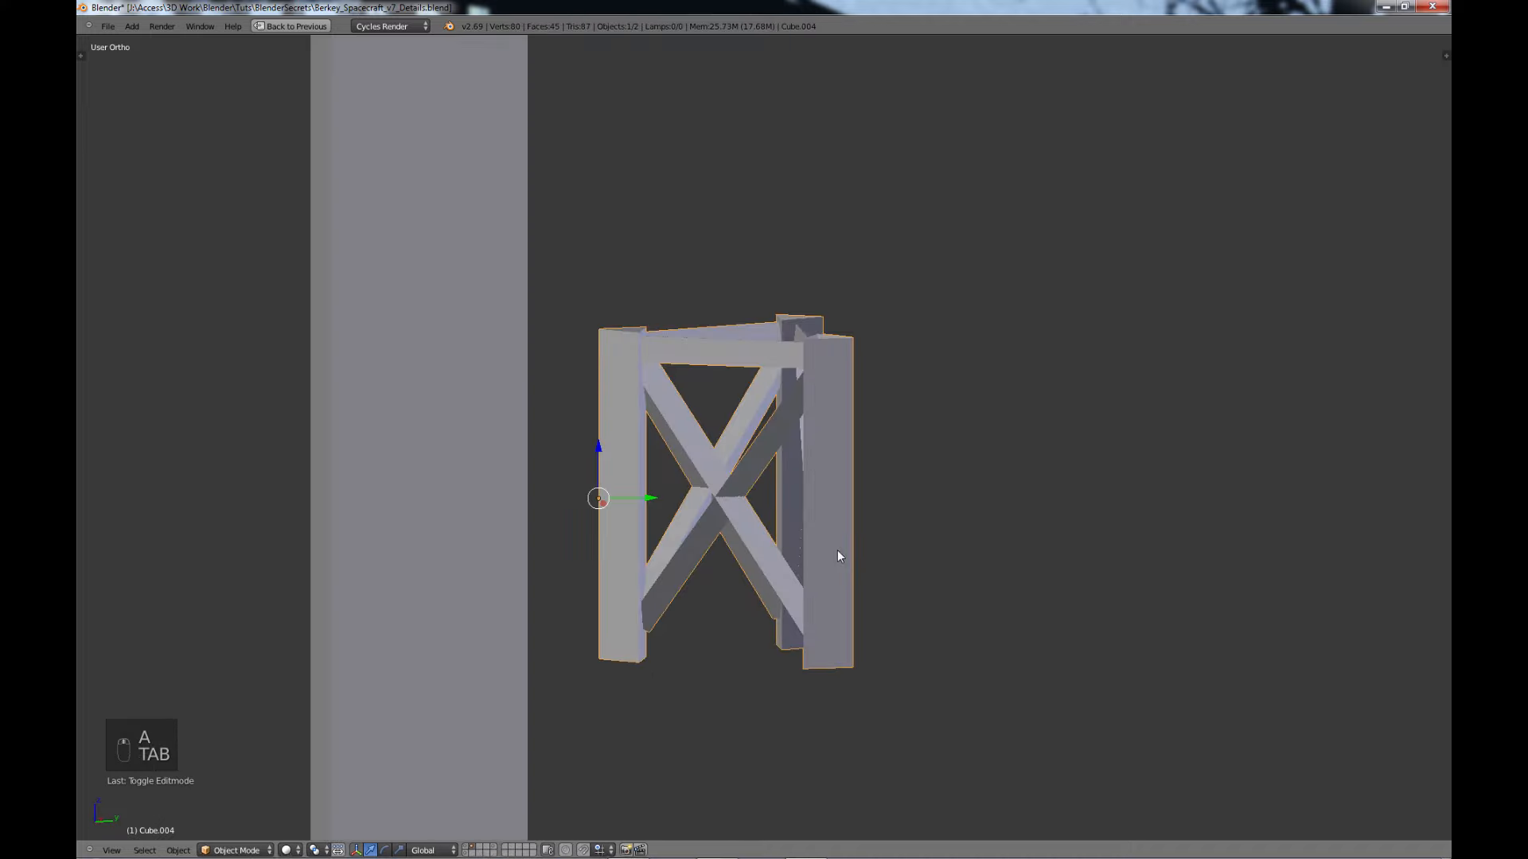
# - Restore the multi-panel layout and add an Array modifier to the truss
pyautogui.moveTo(837, 550); pyautogui.dragTo(894, 555, button='middle')
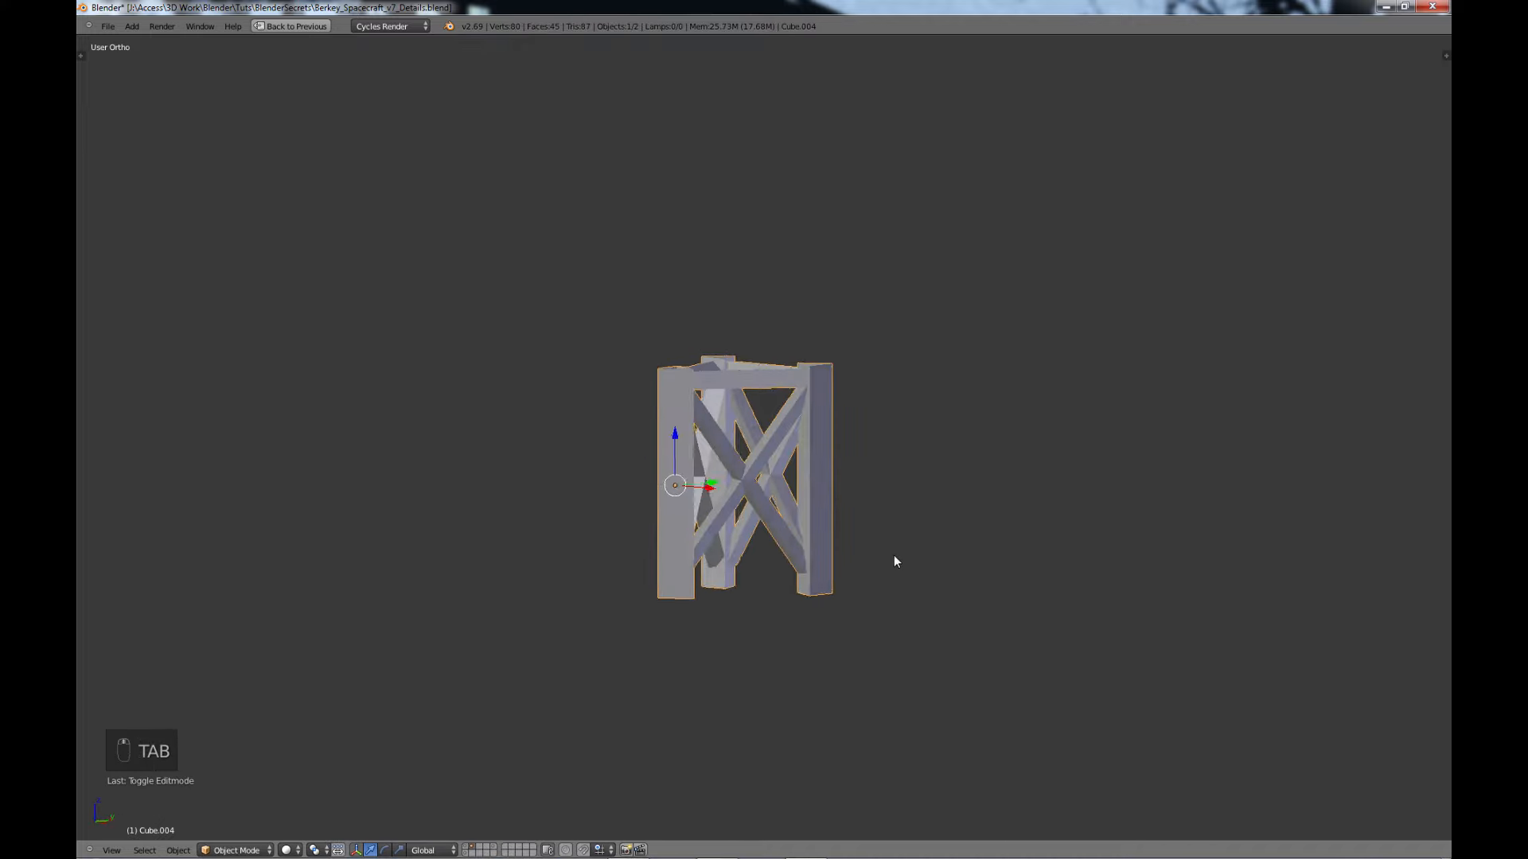
pyautogui.scroll(-3, 894, 555)
pyautogui.moveTo(780, 533)
pyautogui.mouseDown(button='middle')
pyautogui.moveTo(694, 512)
pyautogui.moveTo(792, 537)
pyautogui.mouseUp(button='middle')
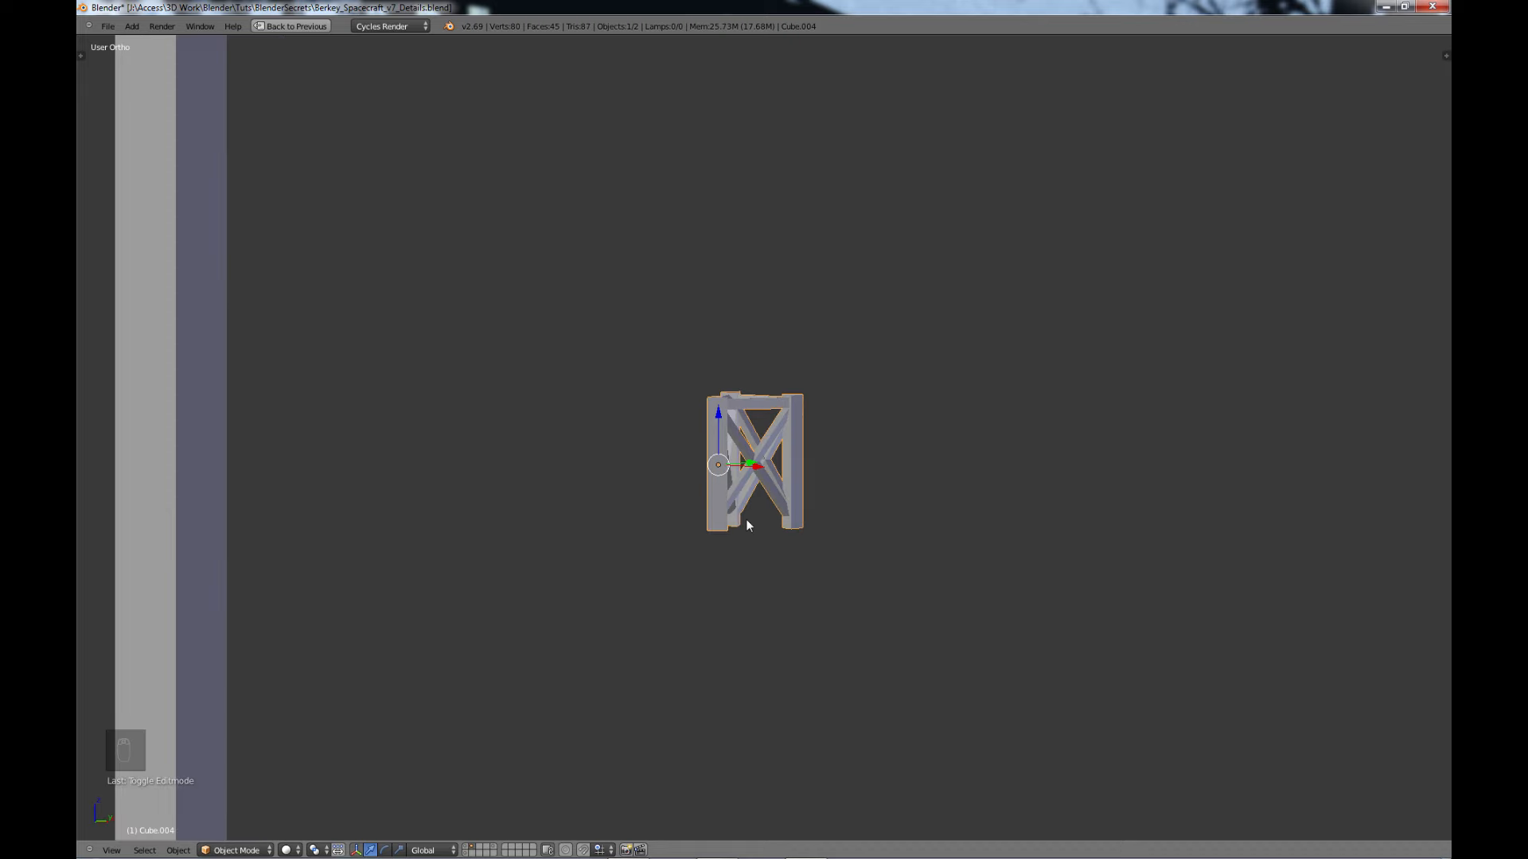
pyautogui.hotkey('ctrl', 'Up')
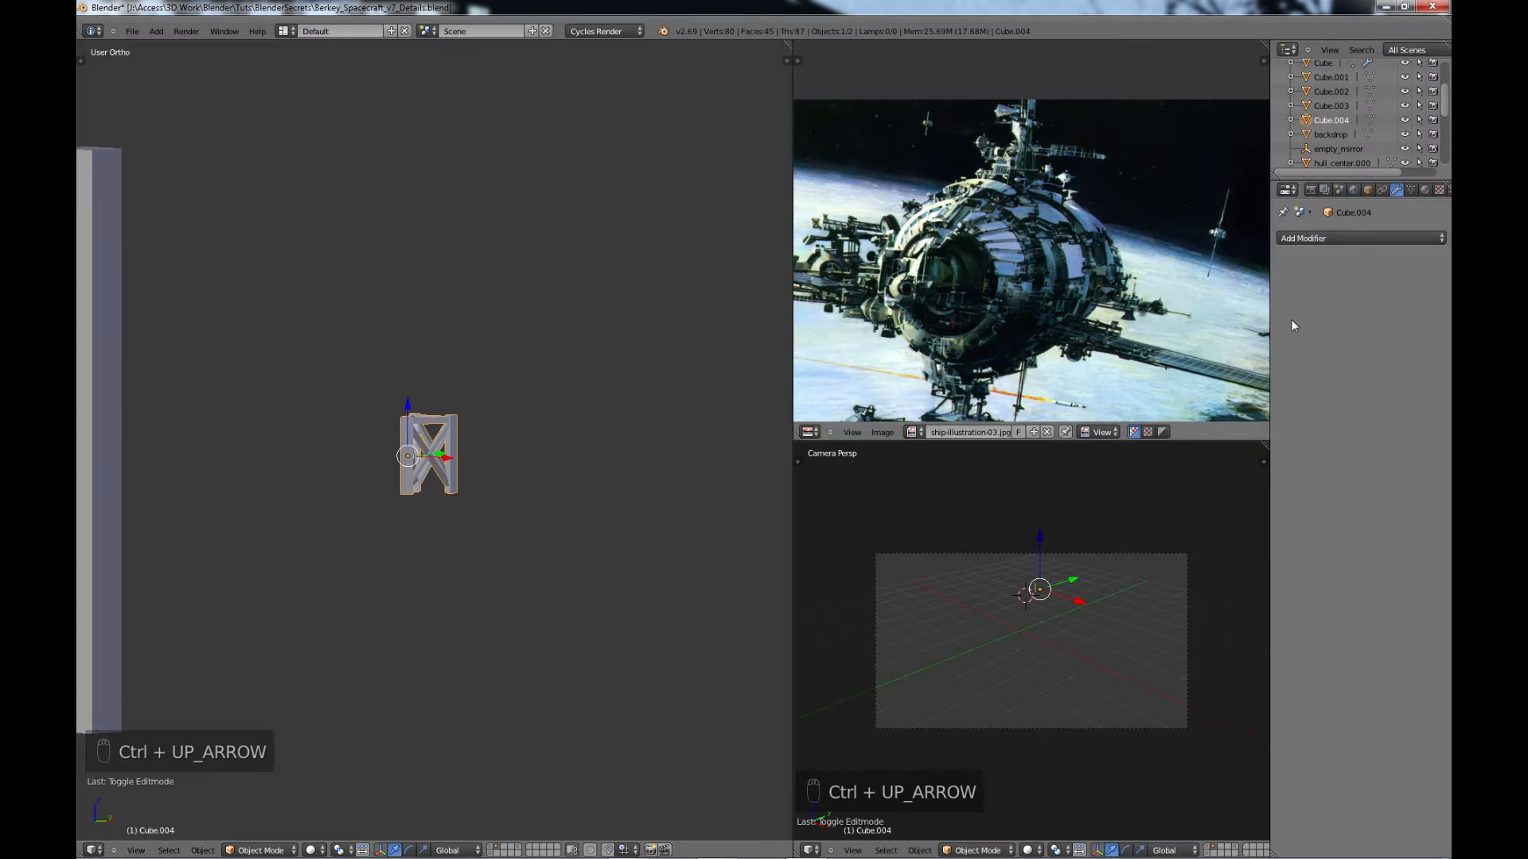
pyautogui.click(1310, 240)
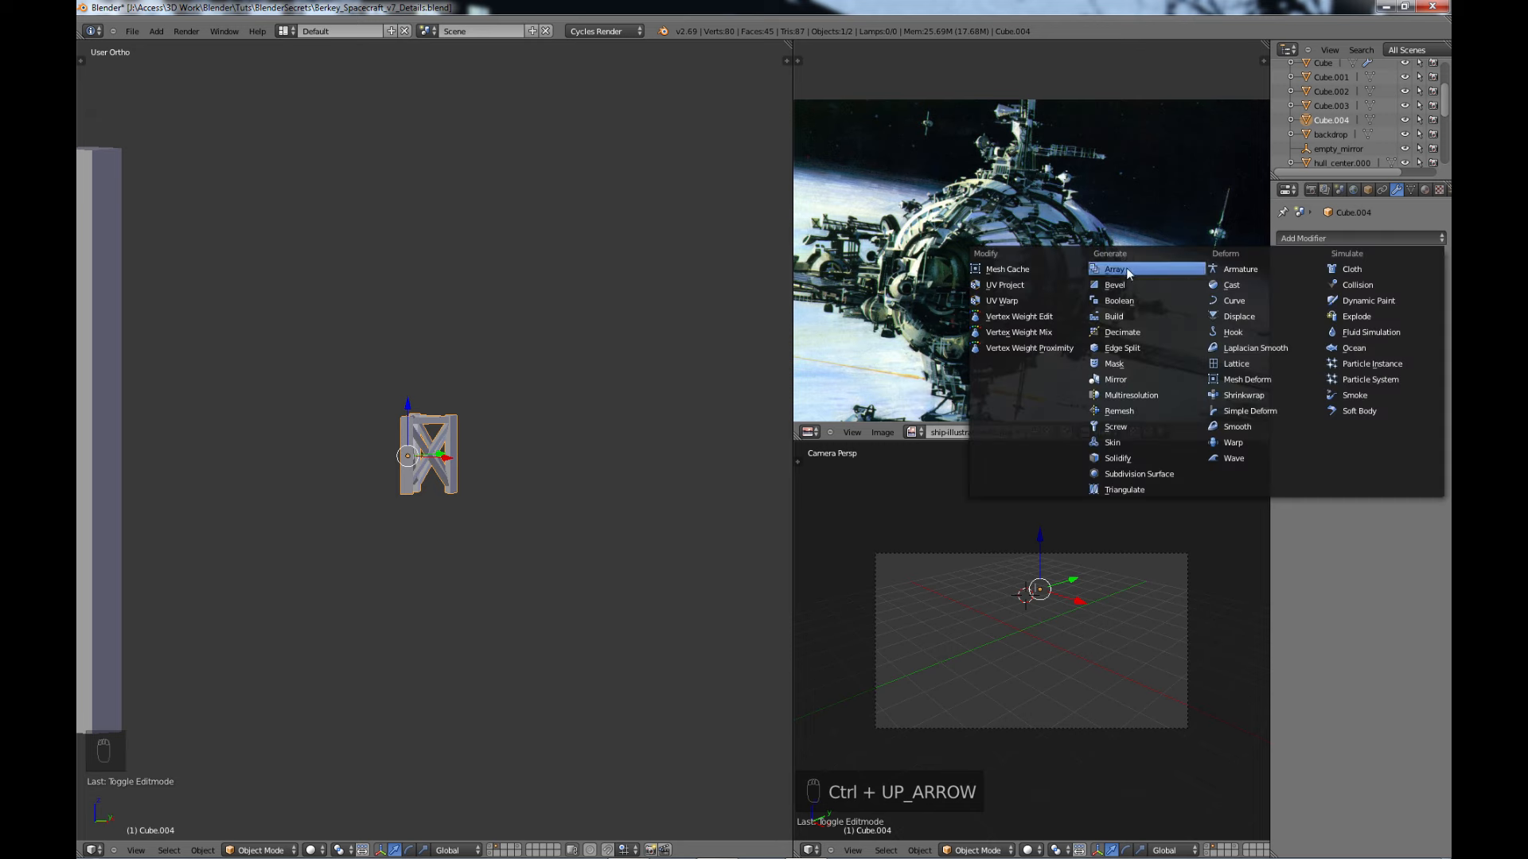
pyautogui.click(1129, 273)
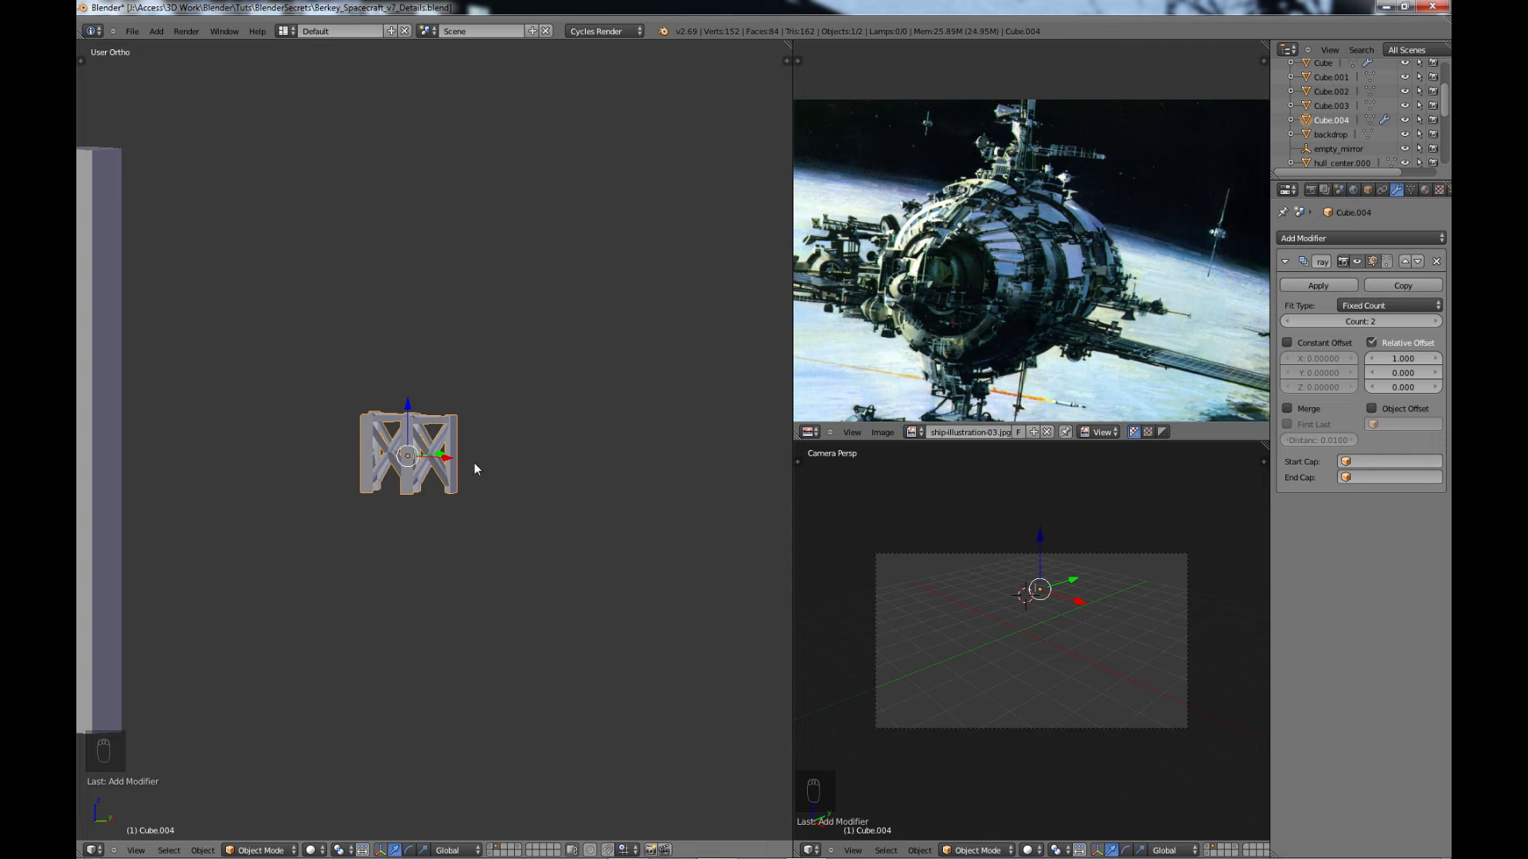
# - Set the array's relative offset to 0 in X and 1 in Z so the truss segments stack vertically
pyautogui.moveTo(474, 470); pyautogui.dragTo(445, 434, button='middle')
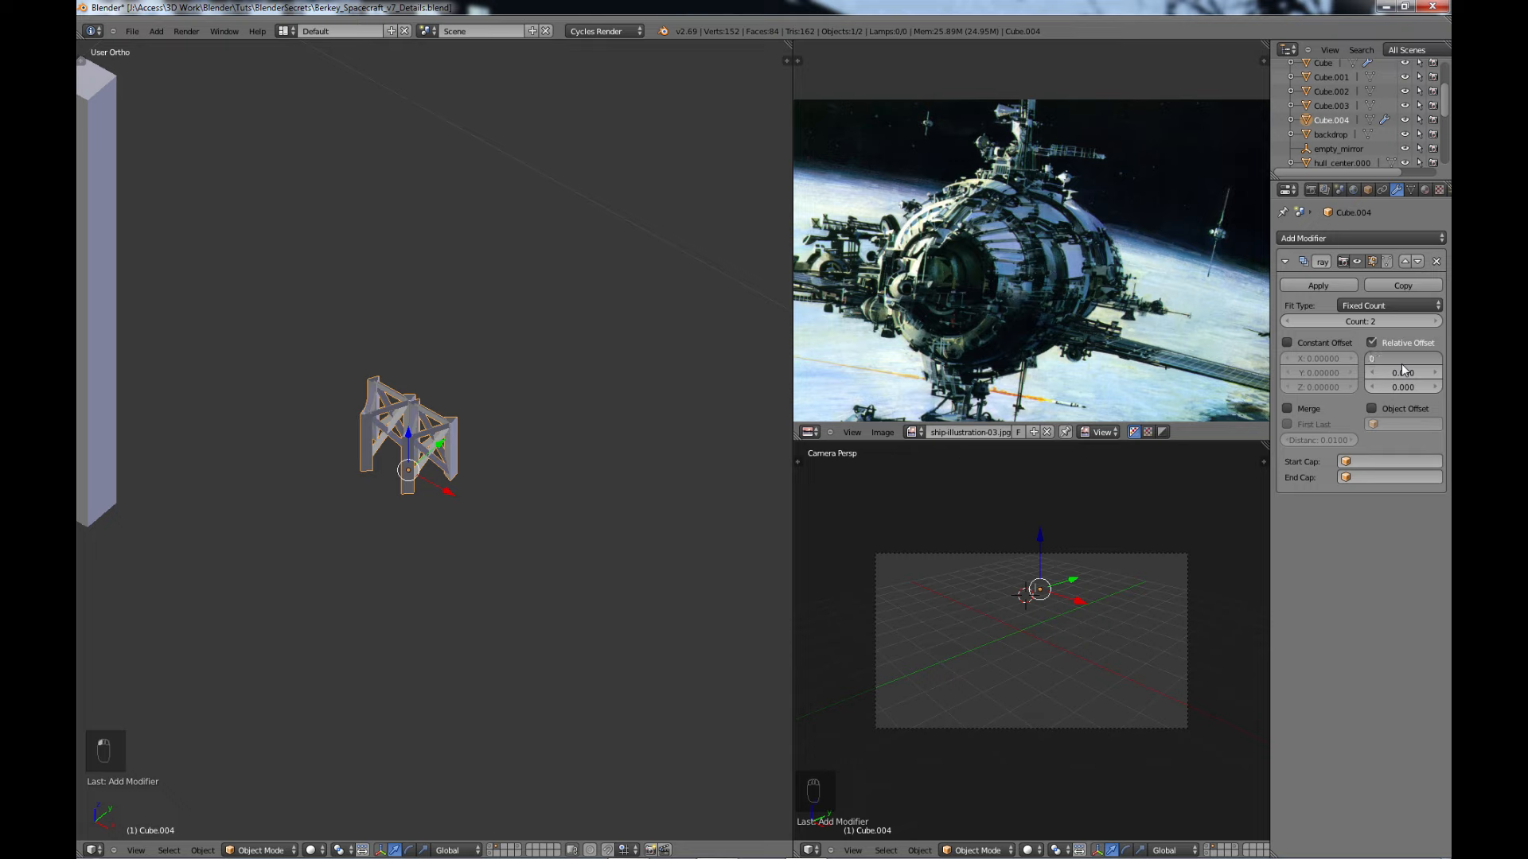
pyautogui.press('Tab')
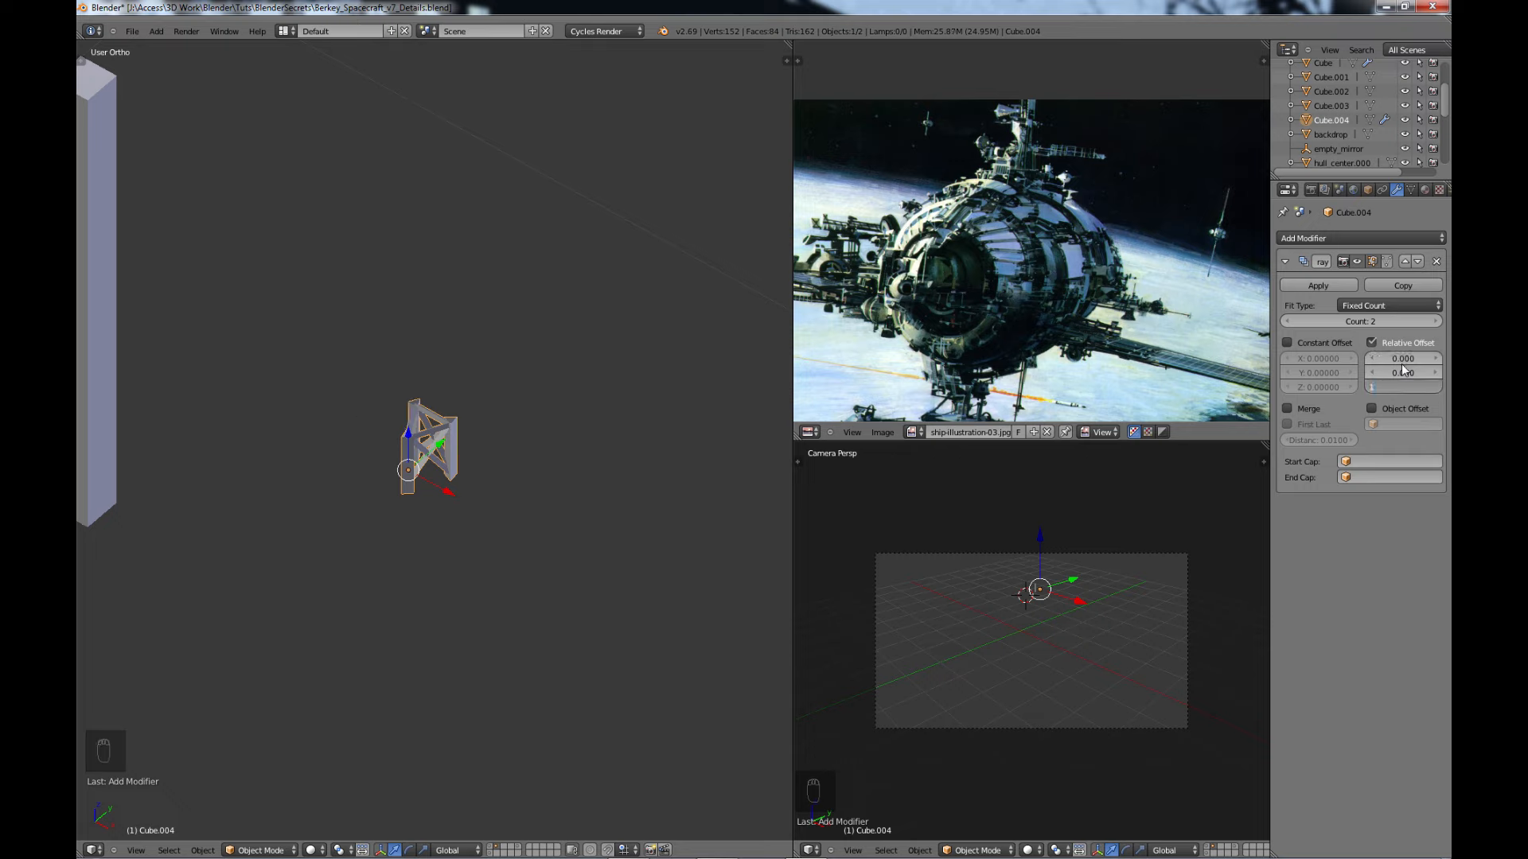
pyautogui.press('Return')
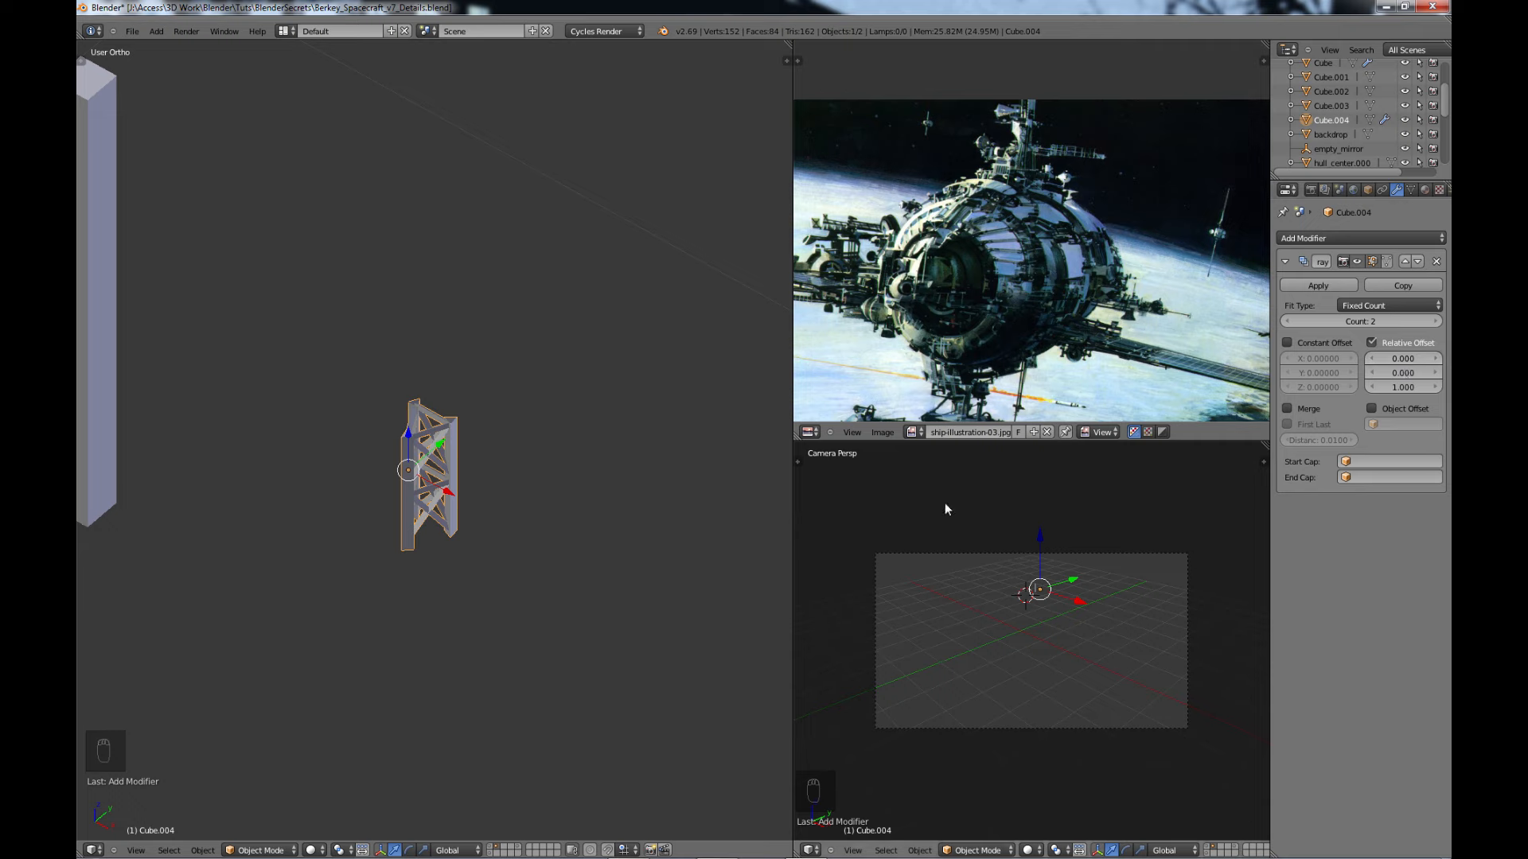
pyautogui.moveTo(533, 495); pyautogui.dragTo(657, 432, button='middle')
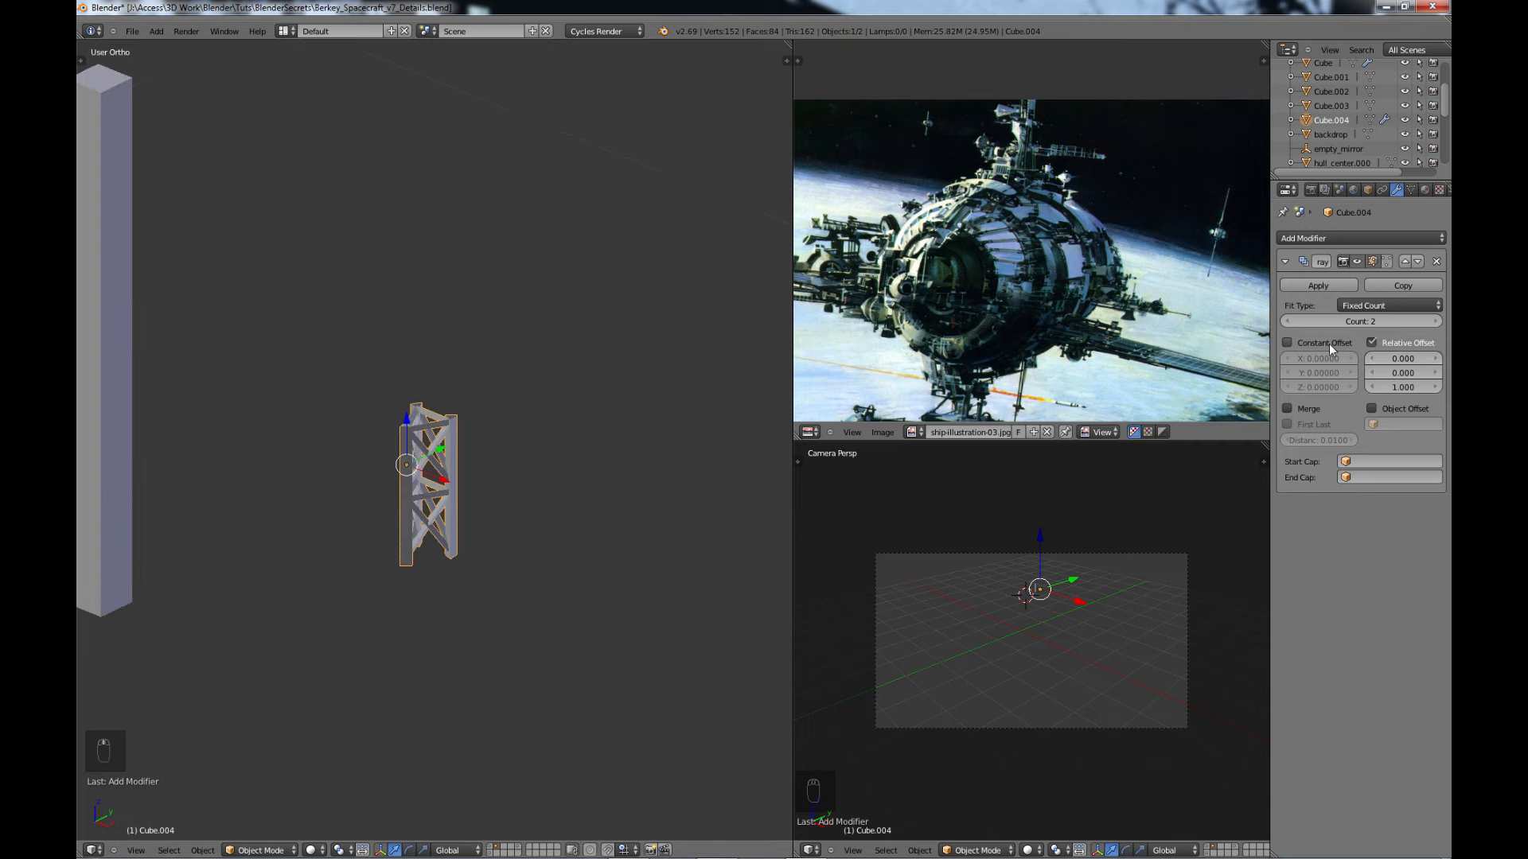
# - Raise the array's count to 7
pyautogui.click(1435, 322)
pyautogui.click(1436, 321)
pyautogui.click(1436, 321)
pyautogui.click(1435, 321)
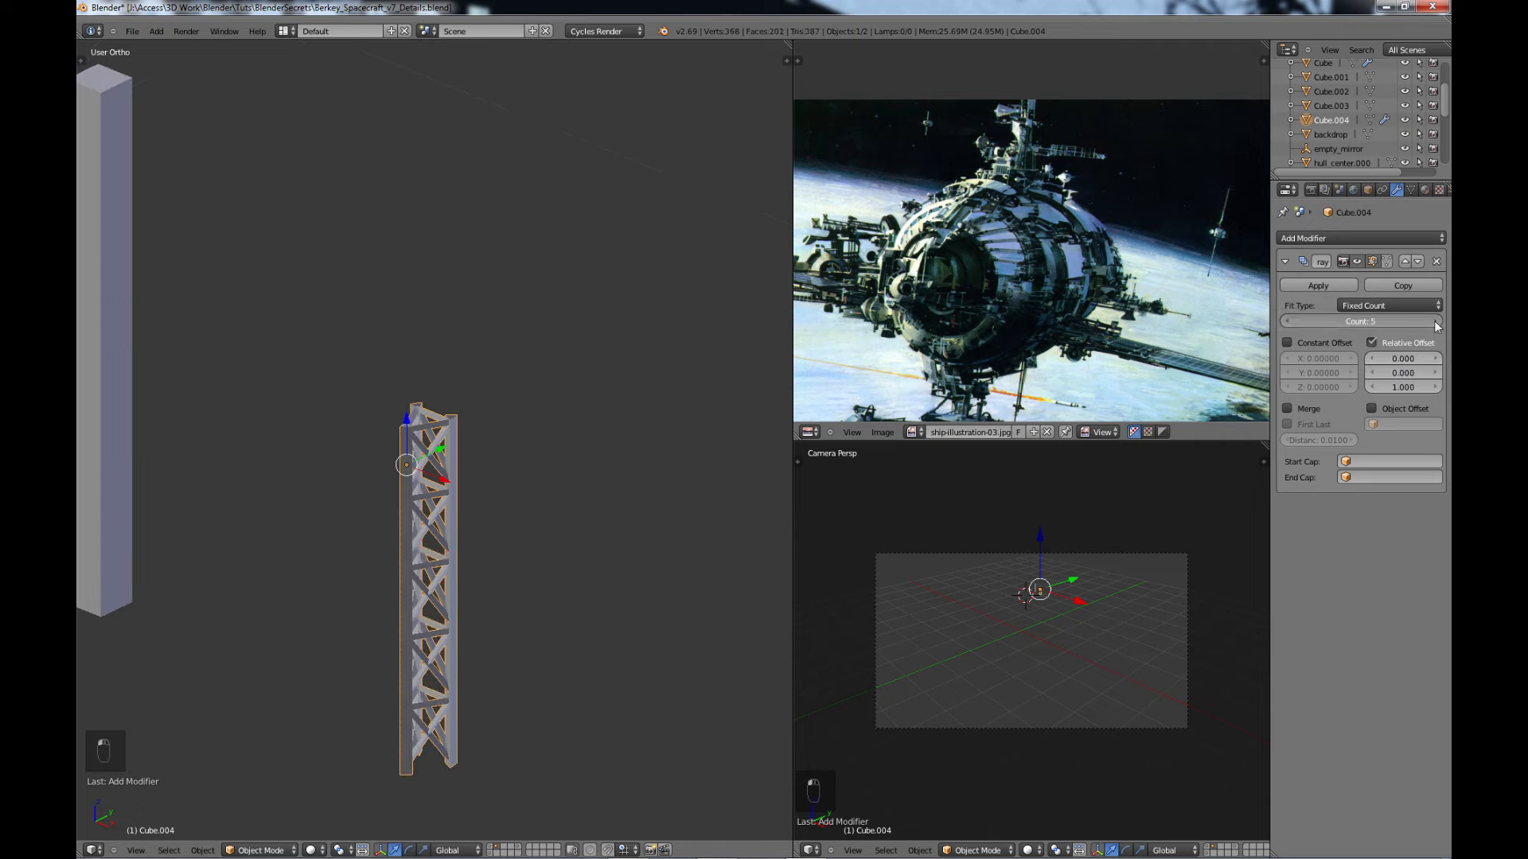
pyautogui.click(1435, 321)
pyautogui.scroll(-2, 824, 386)
pyautogui.scroll(3, 862, 368)
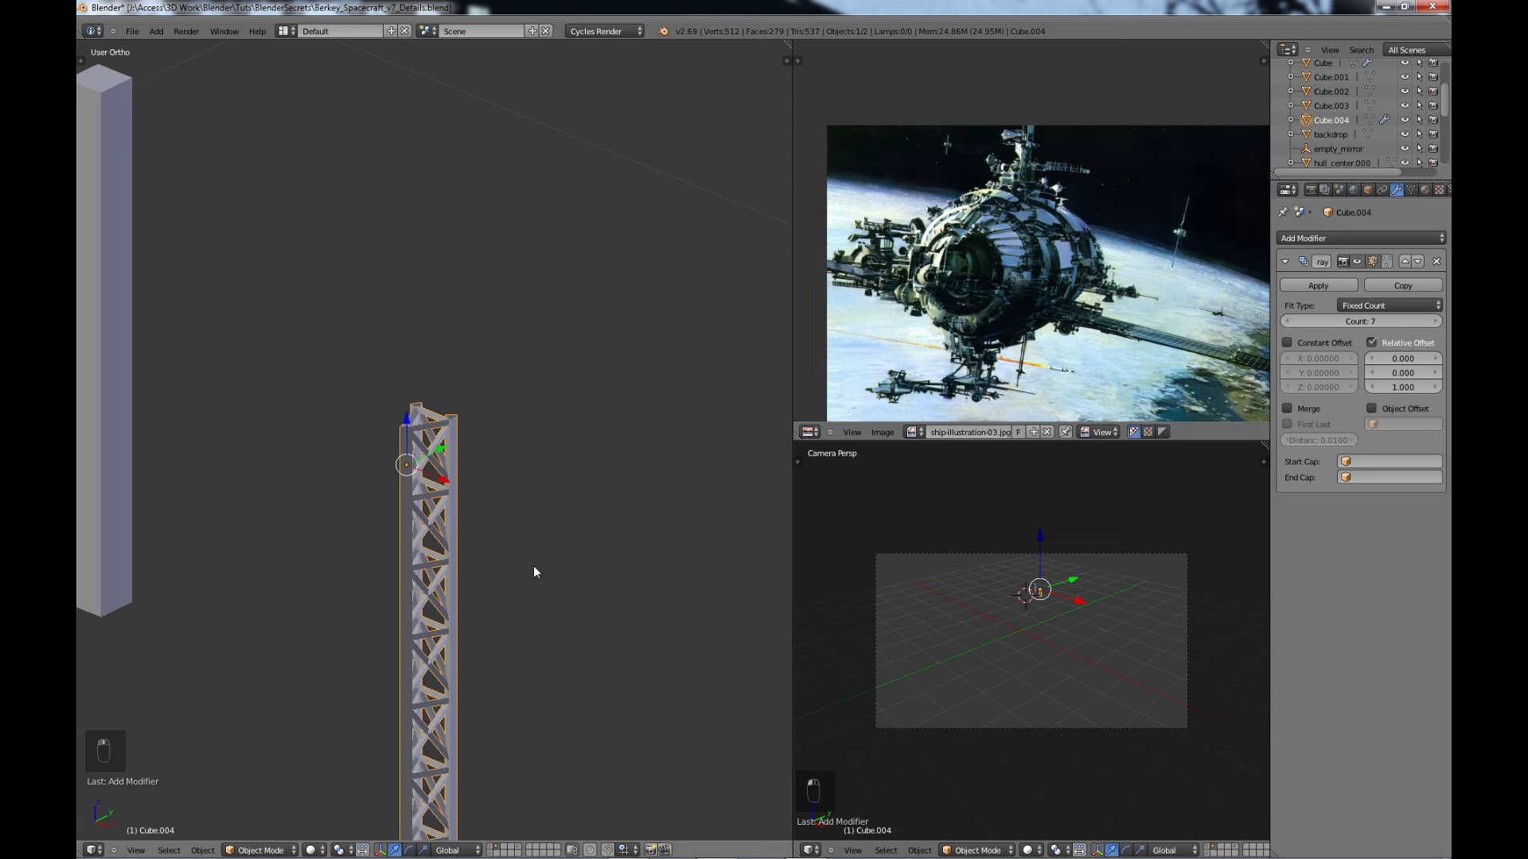
# - Box-select the bottom vertices of all three posts and raise them along Z to close up the gap between stacked segments
pyautogui.keyDown('shift'); pyautogui.moveTo(533, 566); pyautogui.dragTo(570, 236, button='middle'); pyautogui.keyUp('shift')
pyautogui.moveTo(552, 314); pyautogui.dragTo(546, 269, button='middle')
pyautogui.moveTo(848, 452)
pyautogui.mouseDown(button='middle')
pyautogui.moveTo(814, 453)
pyautogui.moveTo(842, 452)
pyautogui.mouseUp(button='middle')
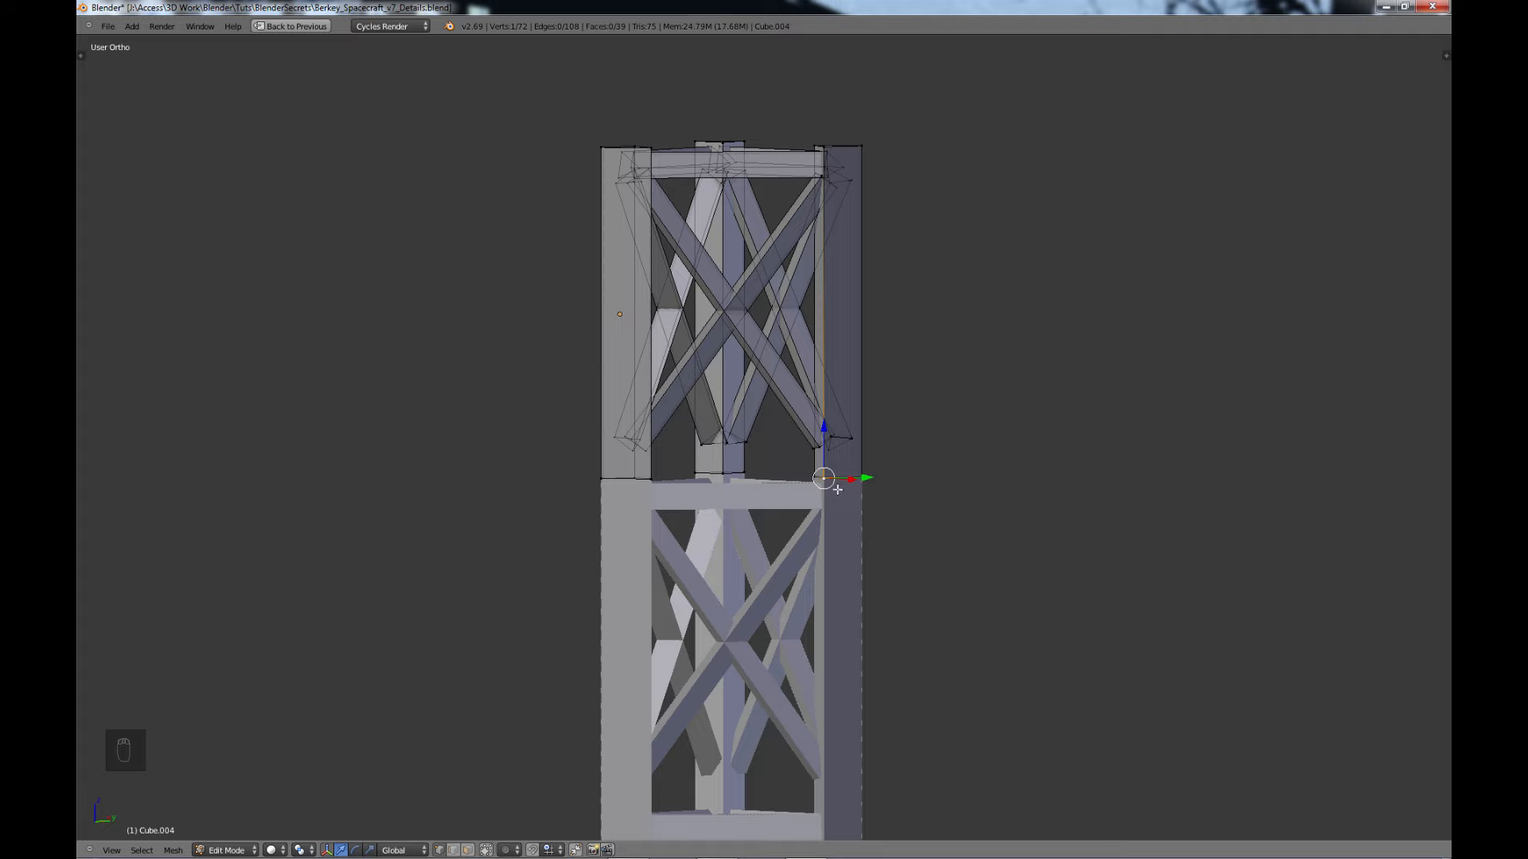
pyautogui.click(869, 496)
pyautogui.press('b')
pyautogui.moveTo(938, 521); pyautogui.dragTo(587, 463)
pyautogui.moveTo(725, 427); pyautogui.dragTo(730, 401)
pyautogui.keyDown('shift'); pyautogui.moveTo(750, 276); pyautogui.dragTo(759, 383, button='middle'); pyautogui.keyUp('shift')
pyautogui.scroll(2, 759, 383)
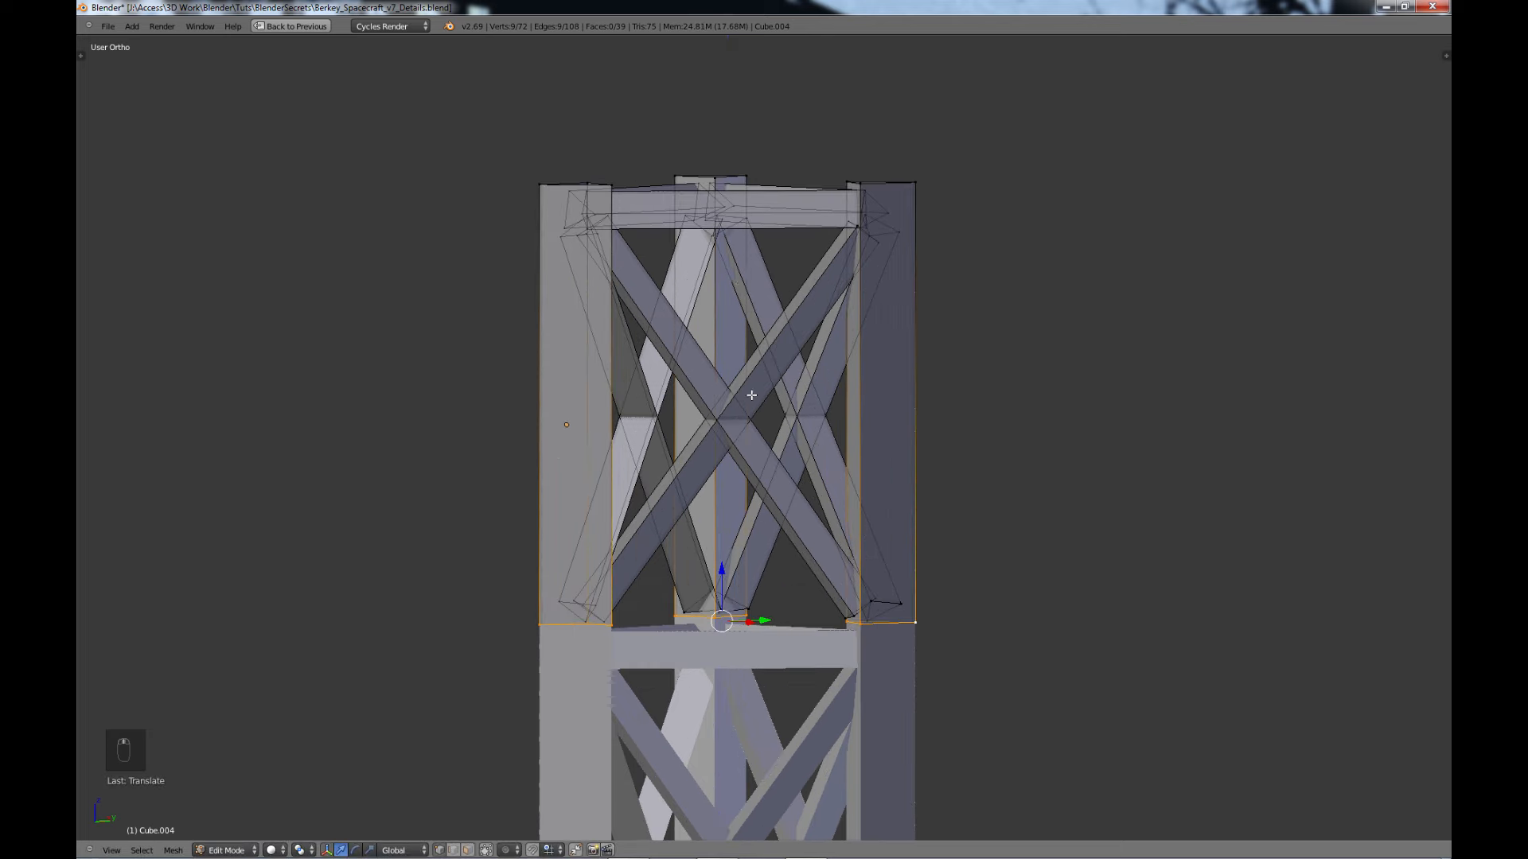
pyautogui.moveTo(759, 206); pyautogui.dragTo(771, 219, button='middle')
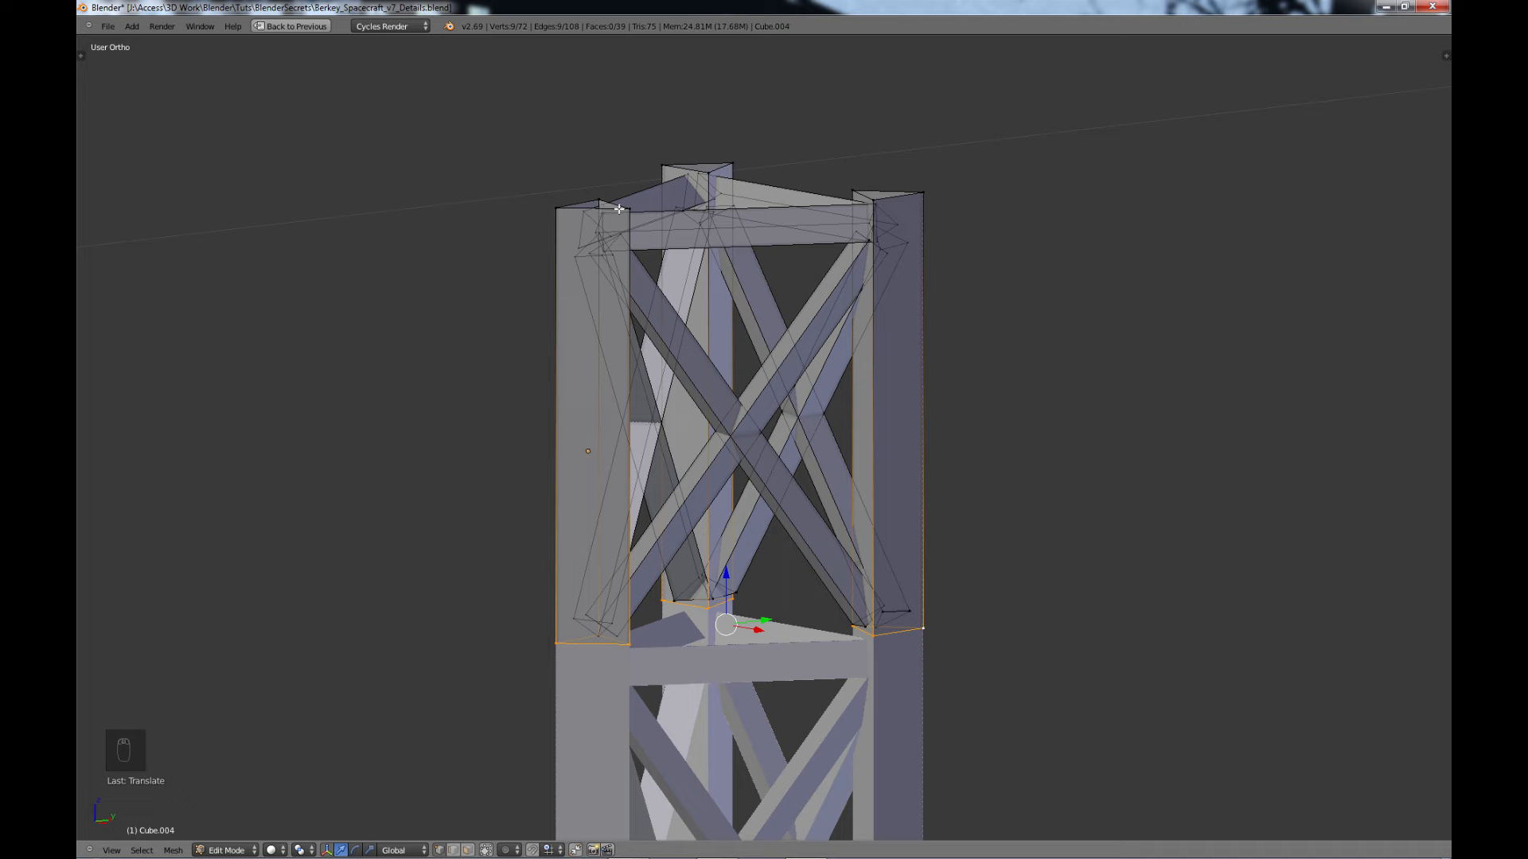
# - In front view, box-select the top vertices of all three posts and lower them slightly along Z towards the horizontal bars
pyautogui.press('KP_1')
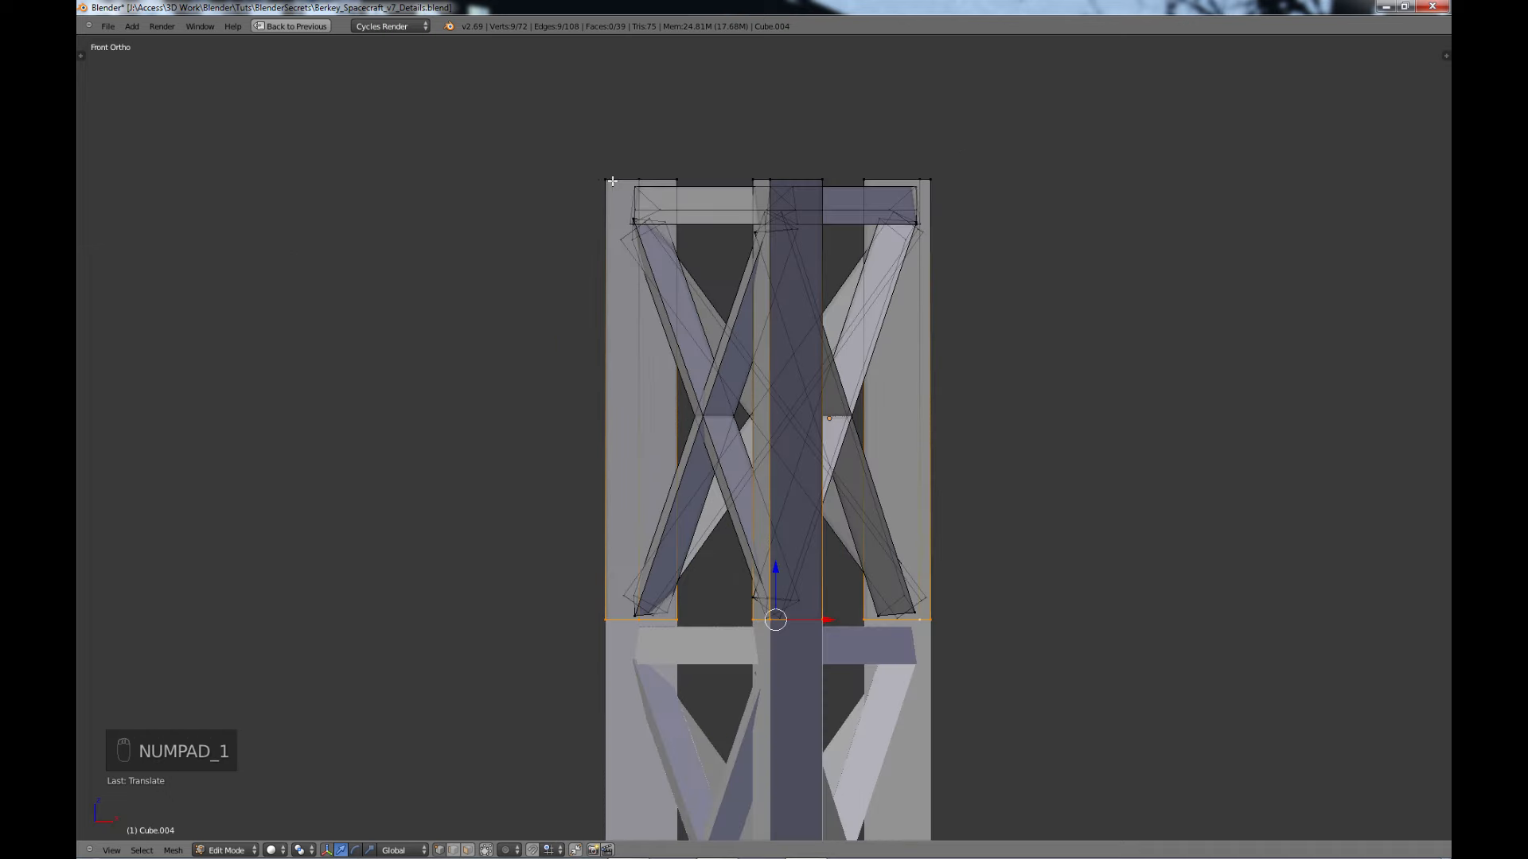
pyautogui.rightClick(605, 181)
pyautogui.press('b')
pyautogui.moveTo(570, 131); pyautogui.dragTo(956, 182)
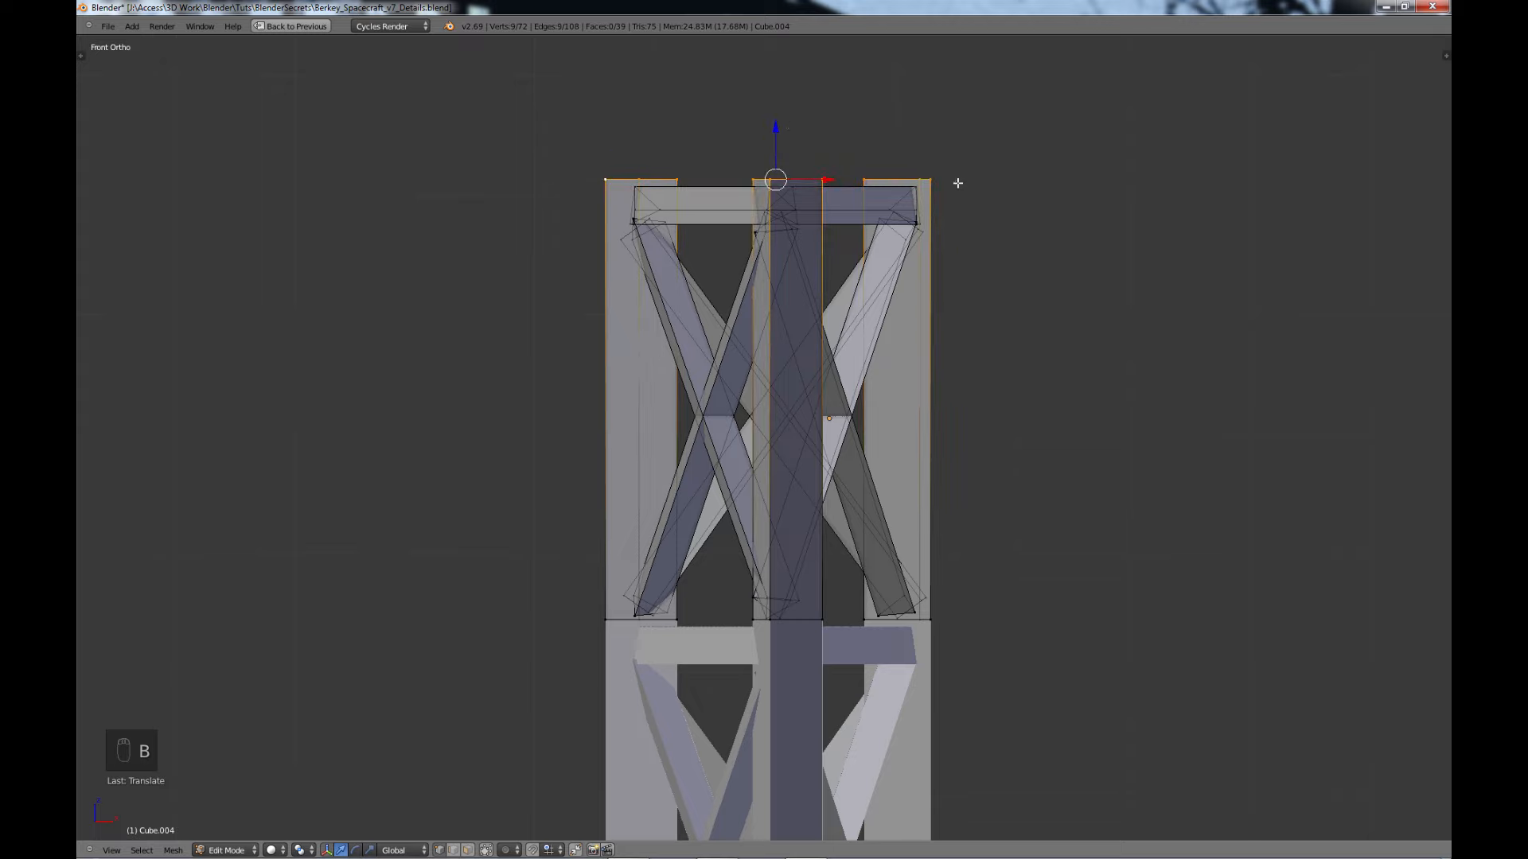
pyautogui.moveTo(789, 126); pyautogui.dragTo(779, 131)
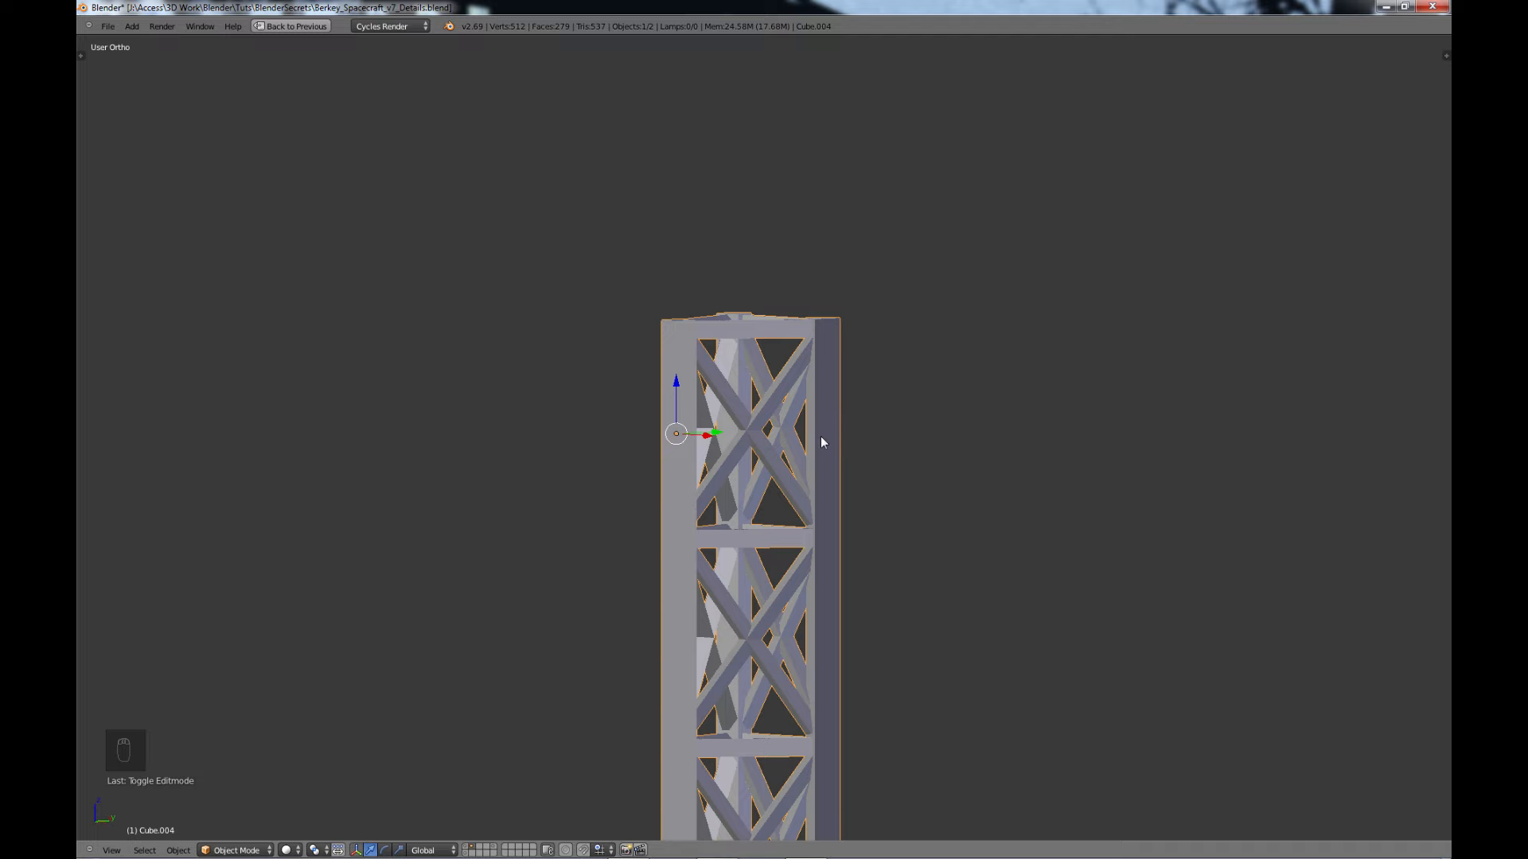
# - Select the entire back-right post in edit mode and scale it to about 0.55 in X and Y, keeping its height
pyautogui.press('Tab')
pyautogui.scroll(4, 856, 381)
pyautogui.moveTo(864, 370); pyautogui.dragTo(859, 386, button='middle')
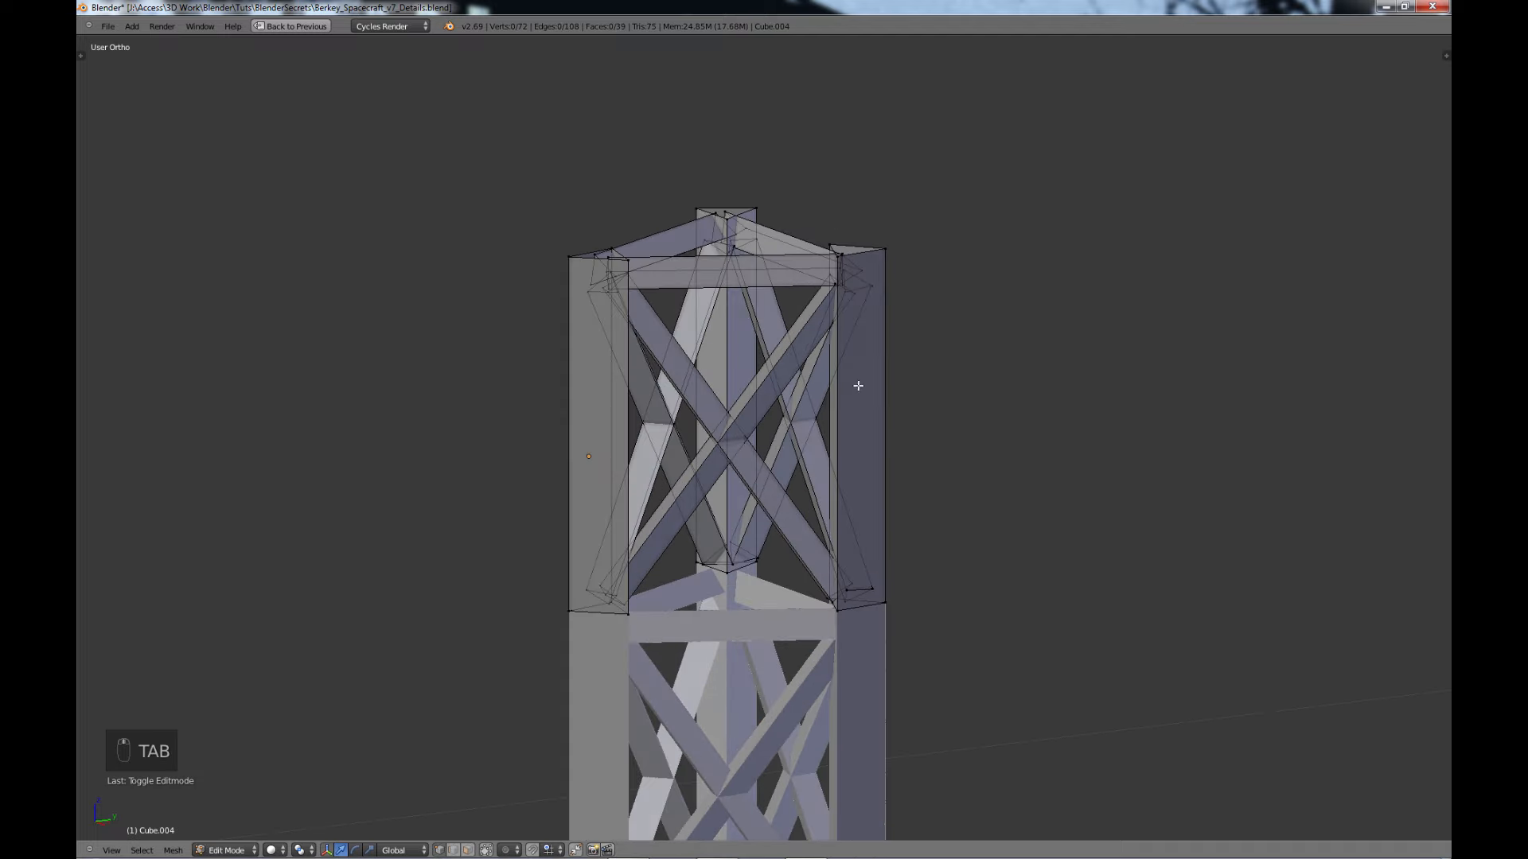
pyautogui.moveTo(868, 332); pyautogui.dragTo(869, 586, button='middle')
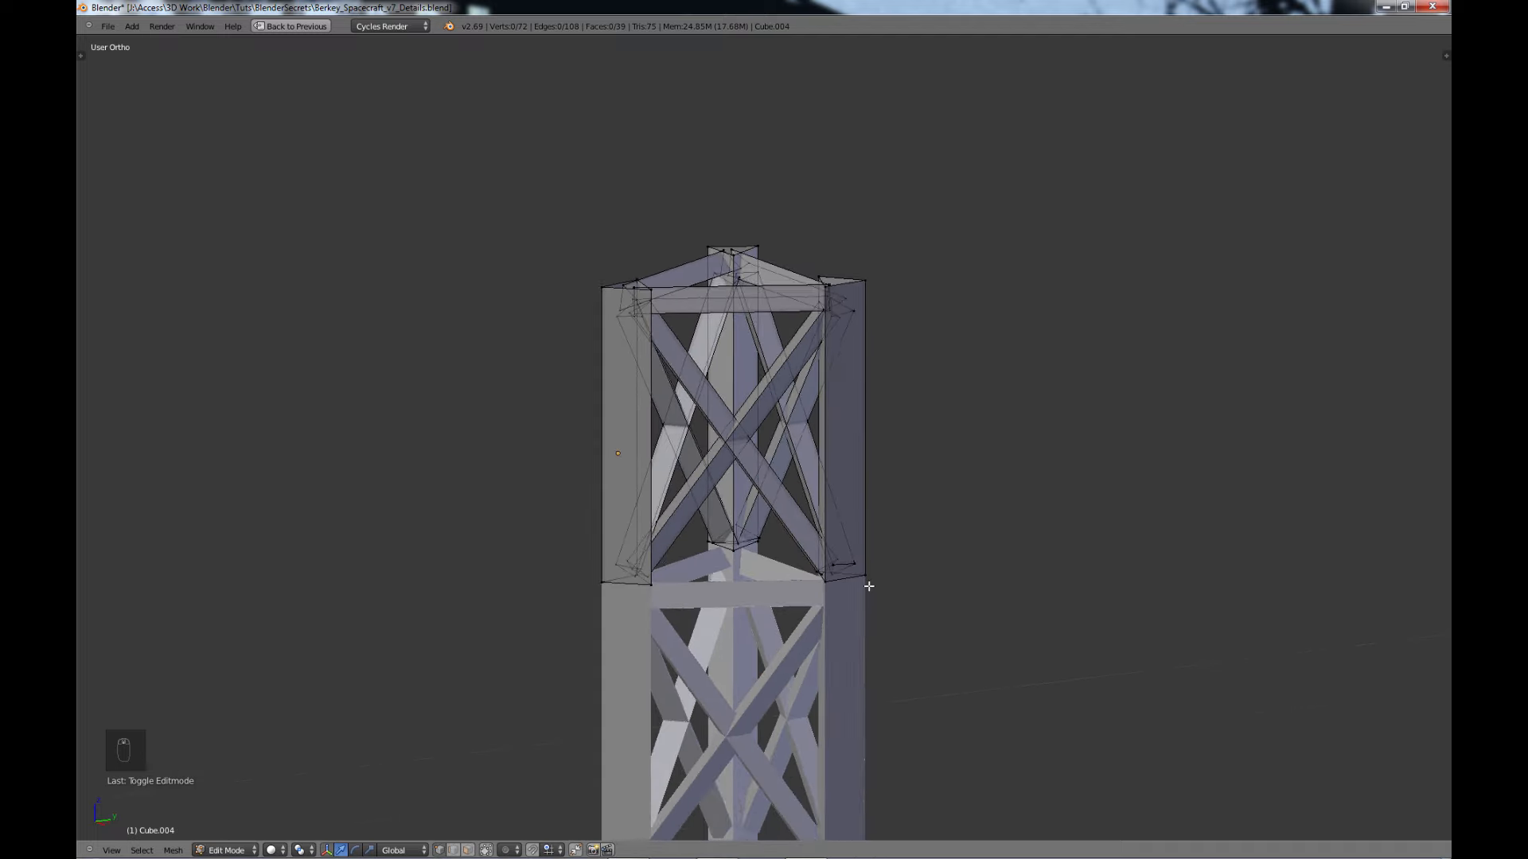
pyautogui.keyDown('shift'); pyautogui.scroll(-5, 857, 380); pyautogui.keyUp('shift')
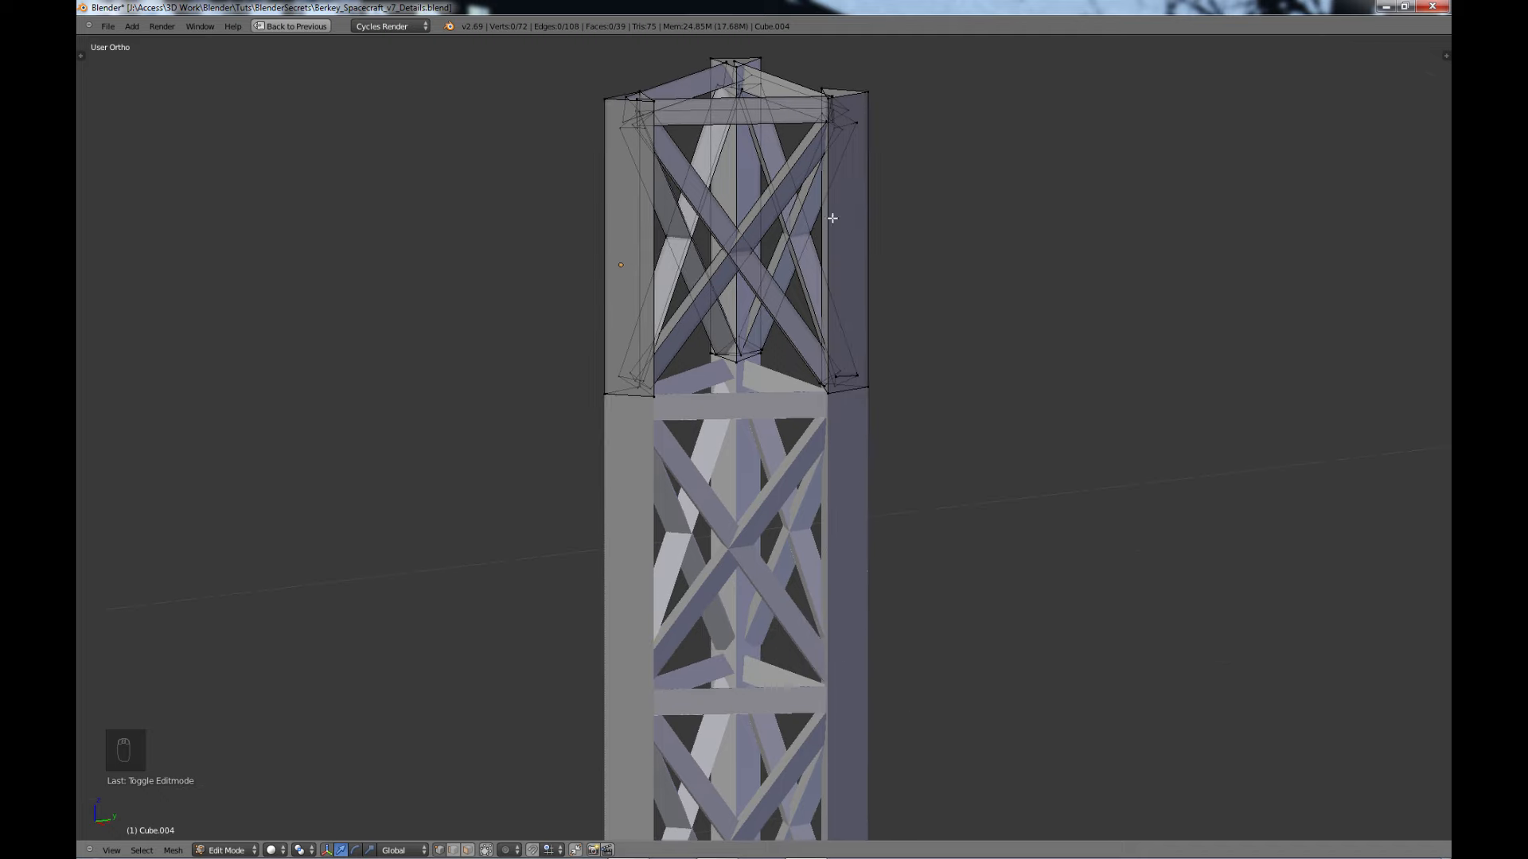
pyautogui.keyDown('shift'); pyautogui.moveTo(832, 218); pyautogui.dragTo(810, 276, button='middle'); pyautogui.keyUp('shift')
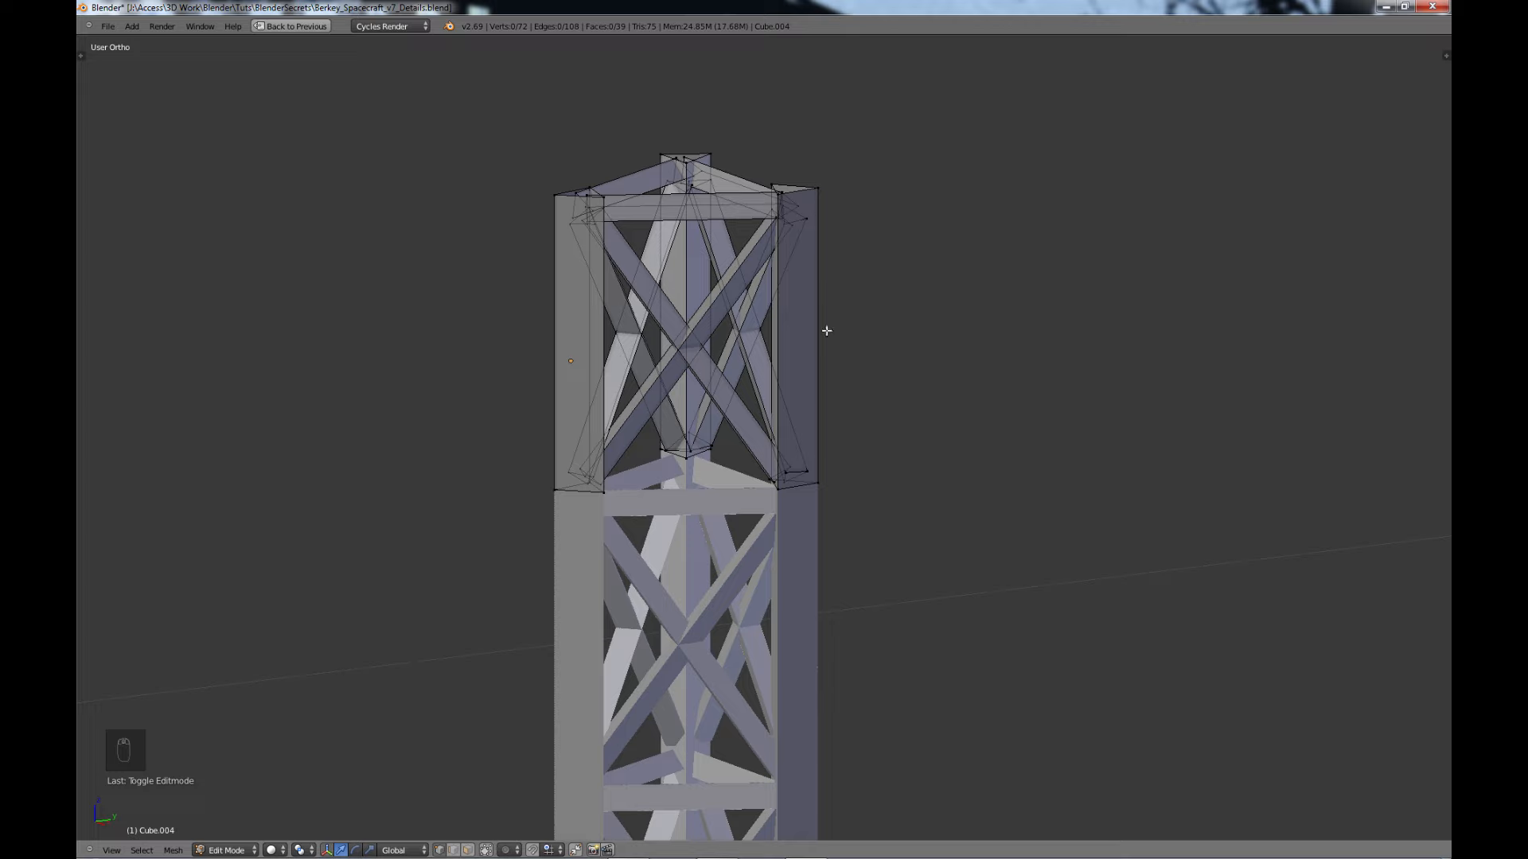
pyautogui.rightClick(818, 185)
pyautogui.press('l')
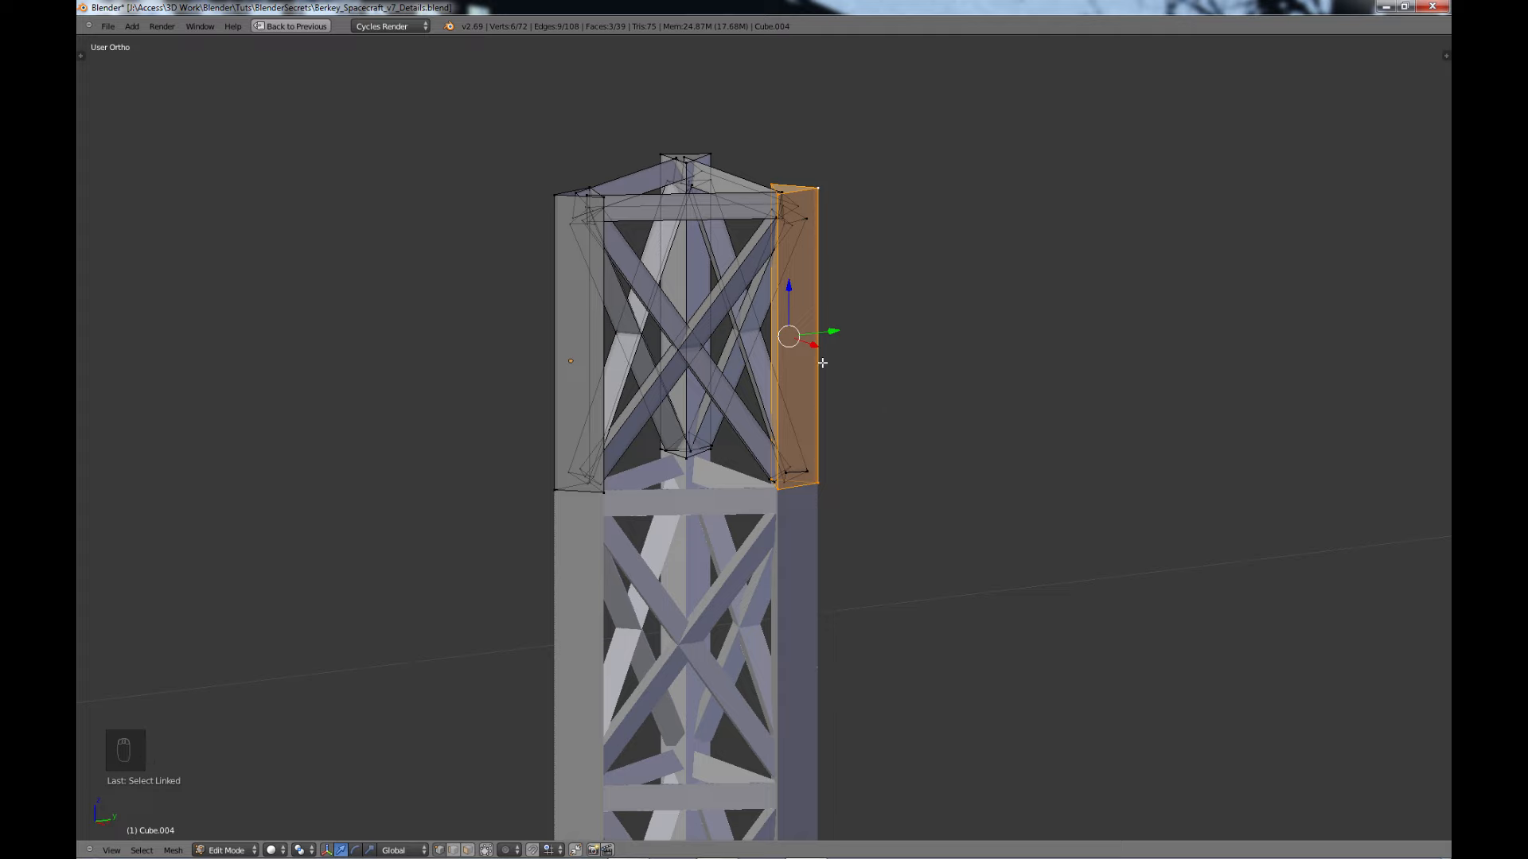
pyautogui.press('s')
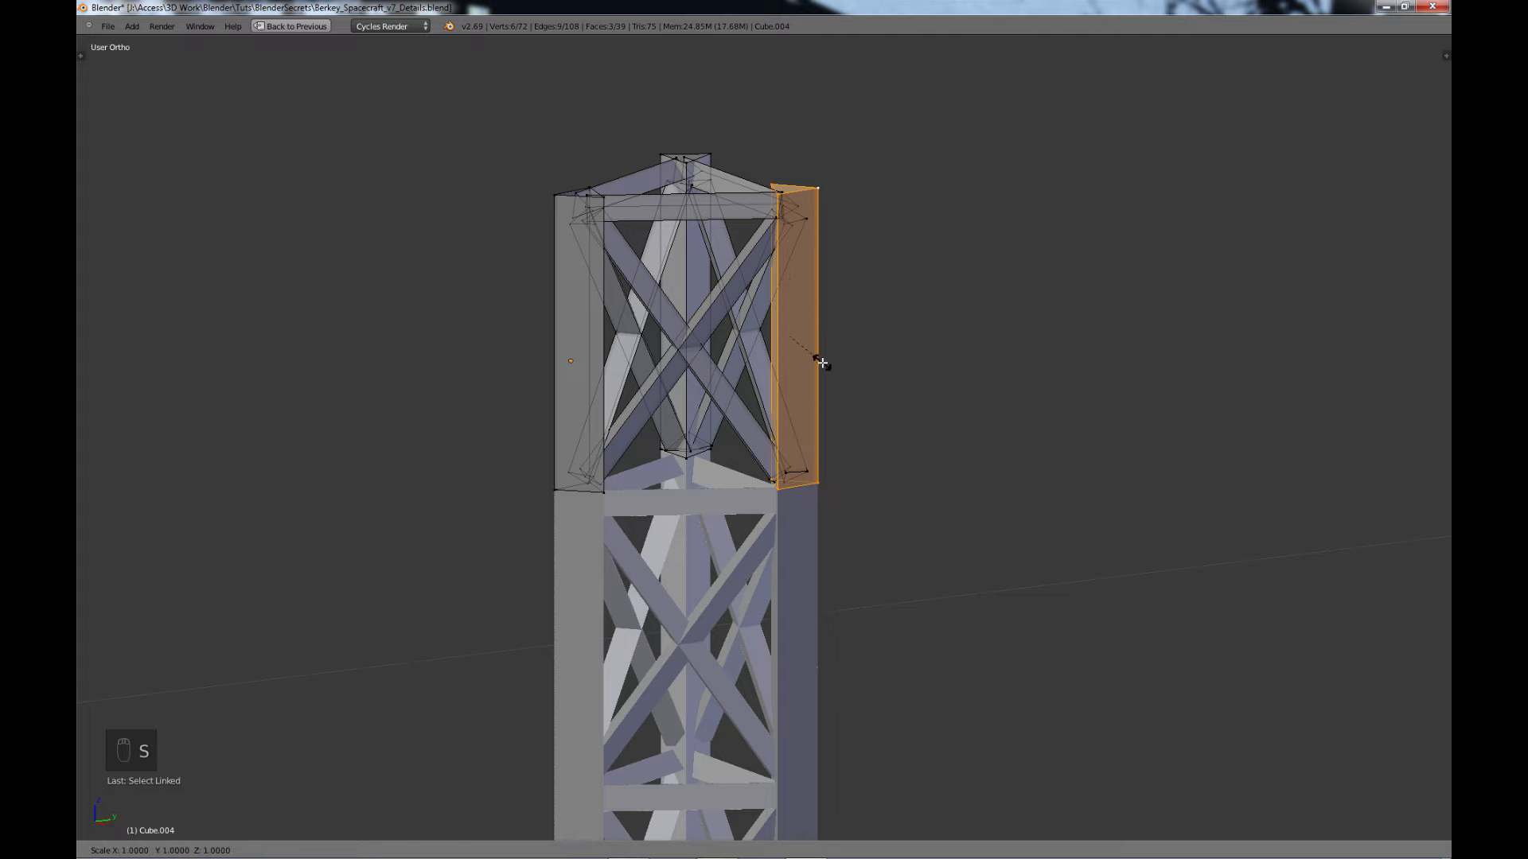
pyautogui.hotkey('shift', 'z')
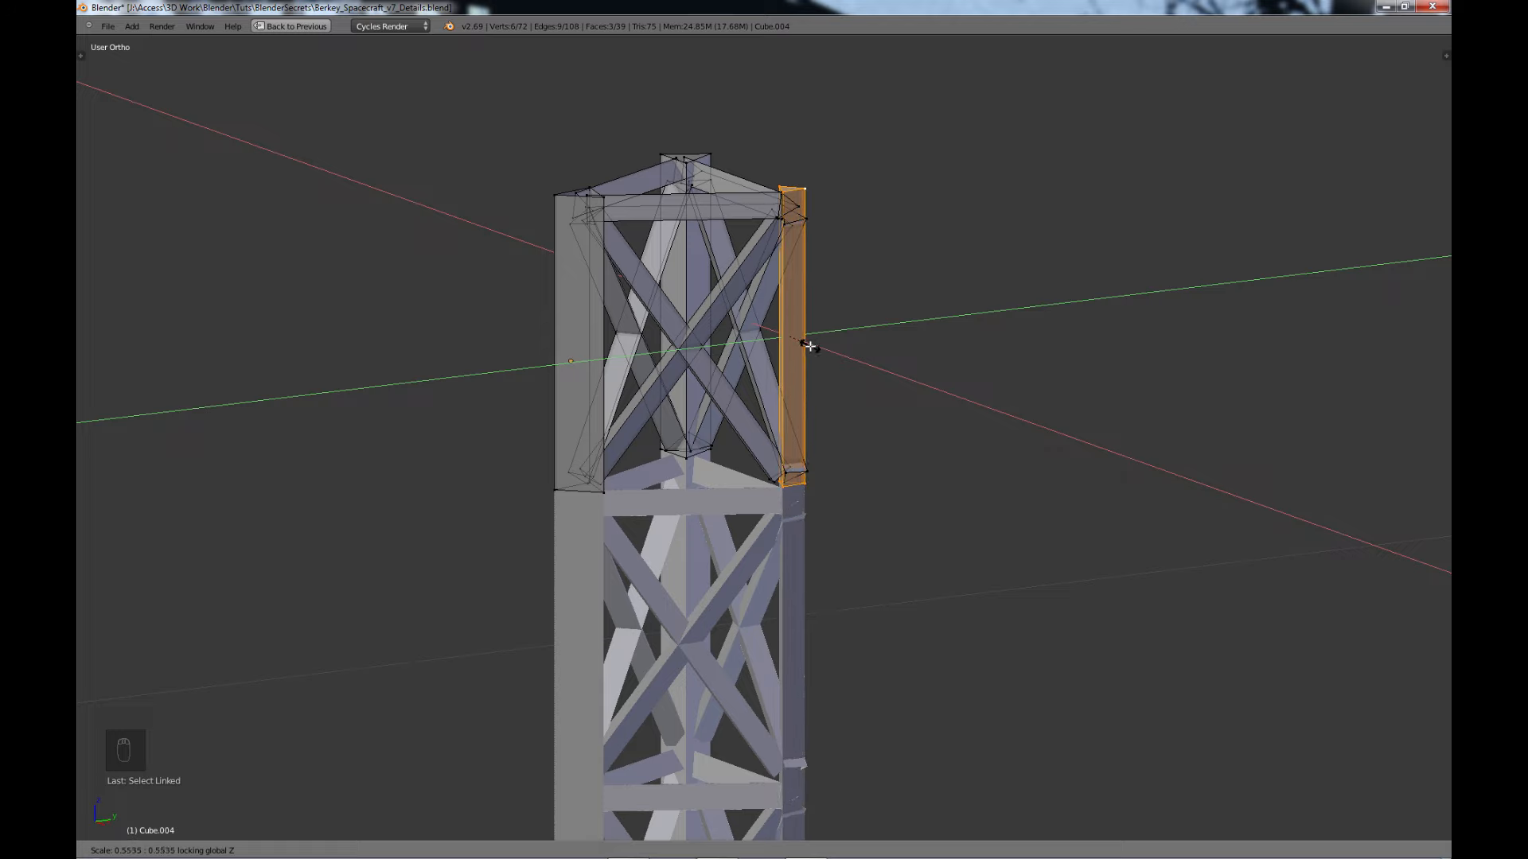
pyautogui.click(809, 346)
# - Select the entire front and back-left posts and delete their vertices
pyautogui.rightClick(556, 195)
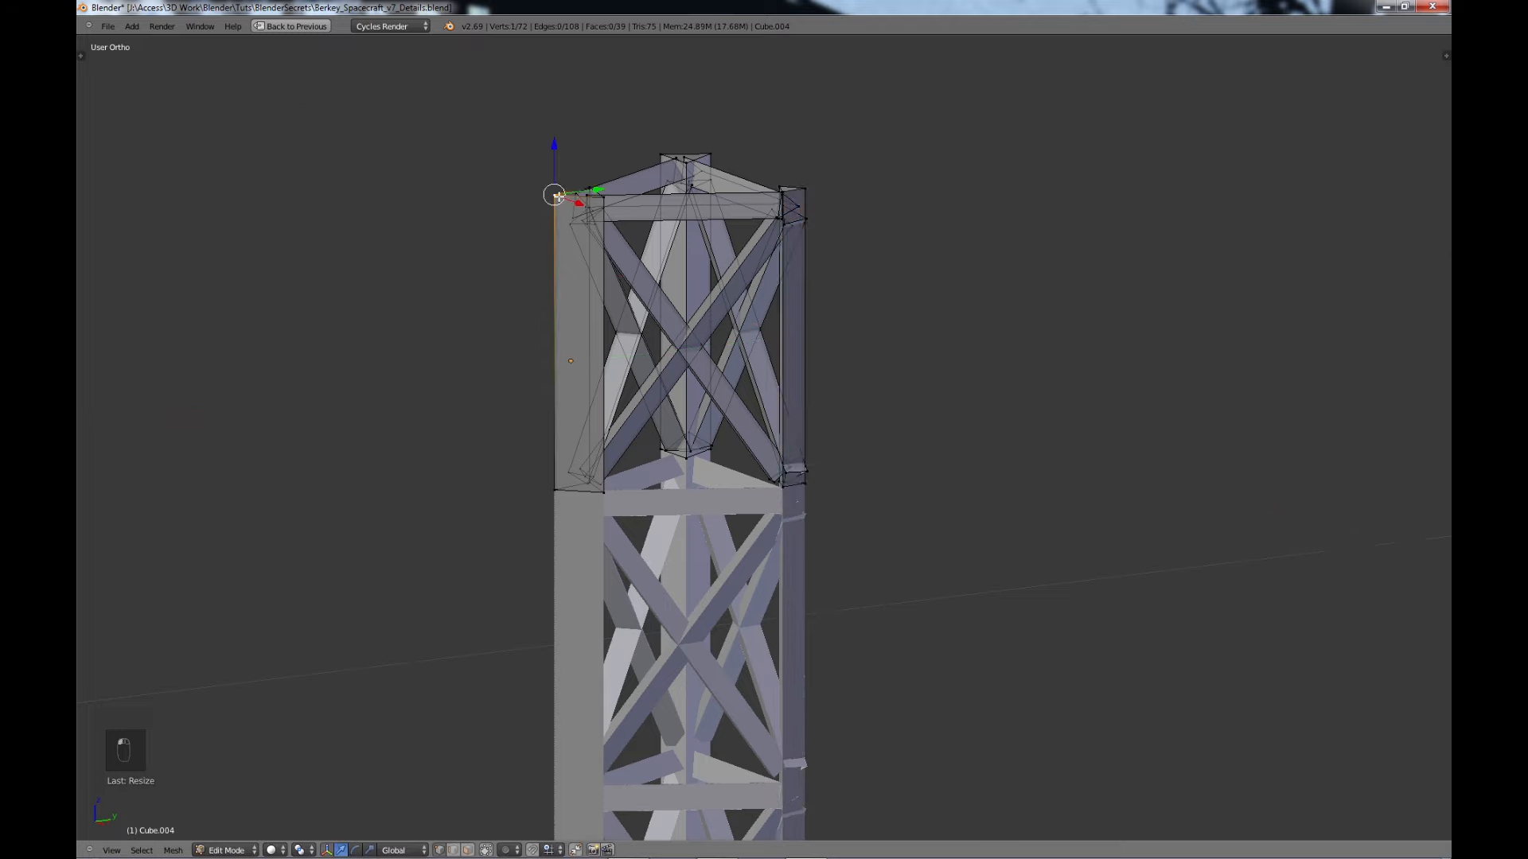
pyautogui.press('l')
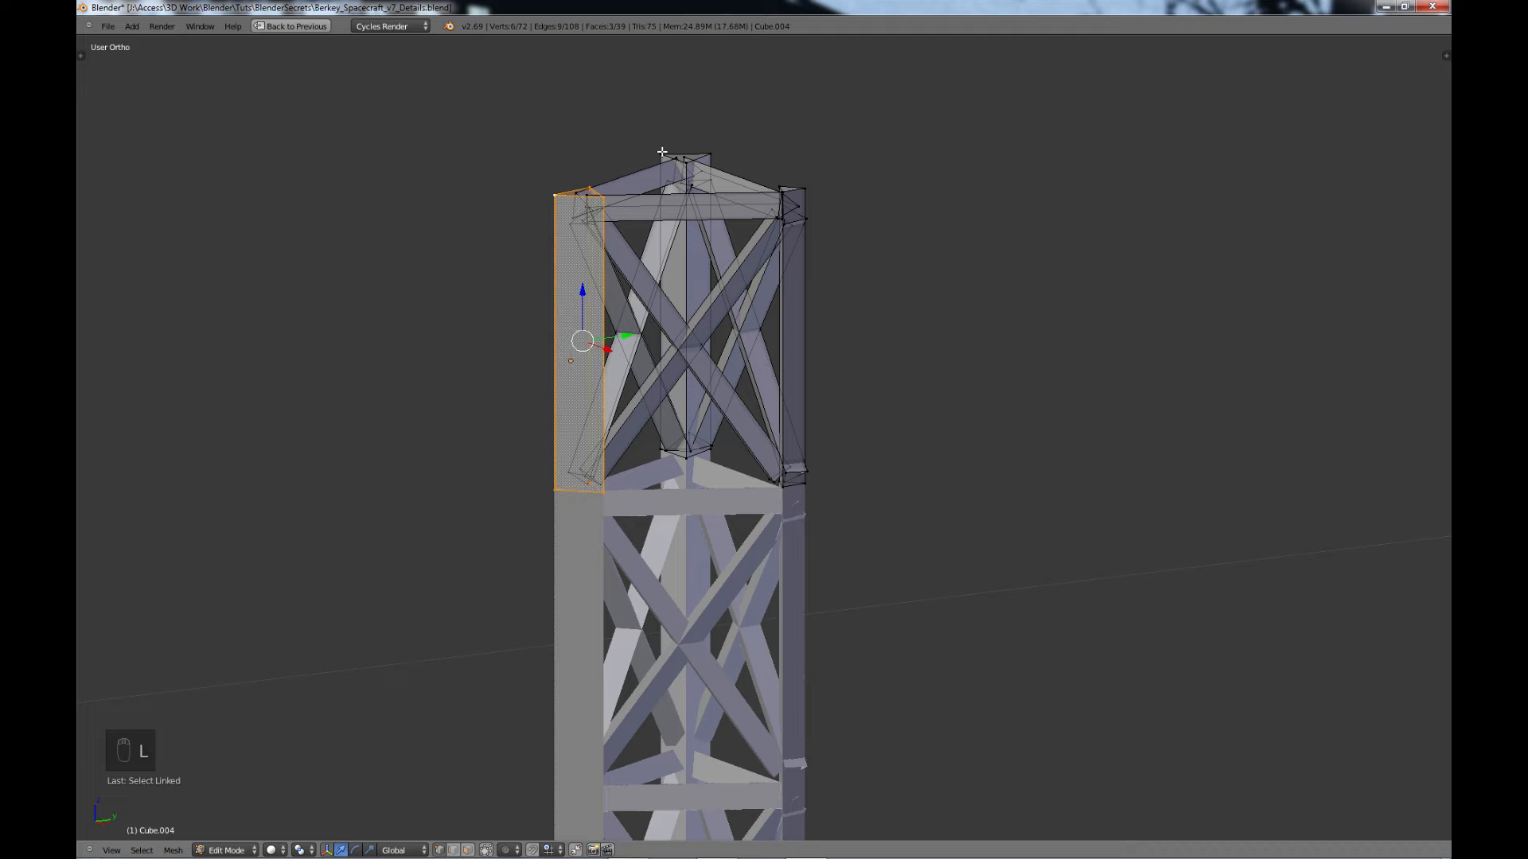
pyautogui.press('l')
pyautogui.press('x')
pyautogui.click(650, 153)
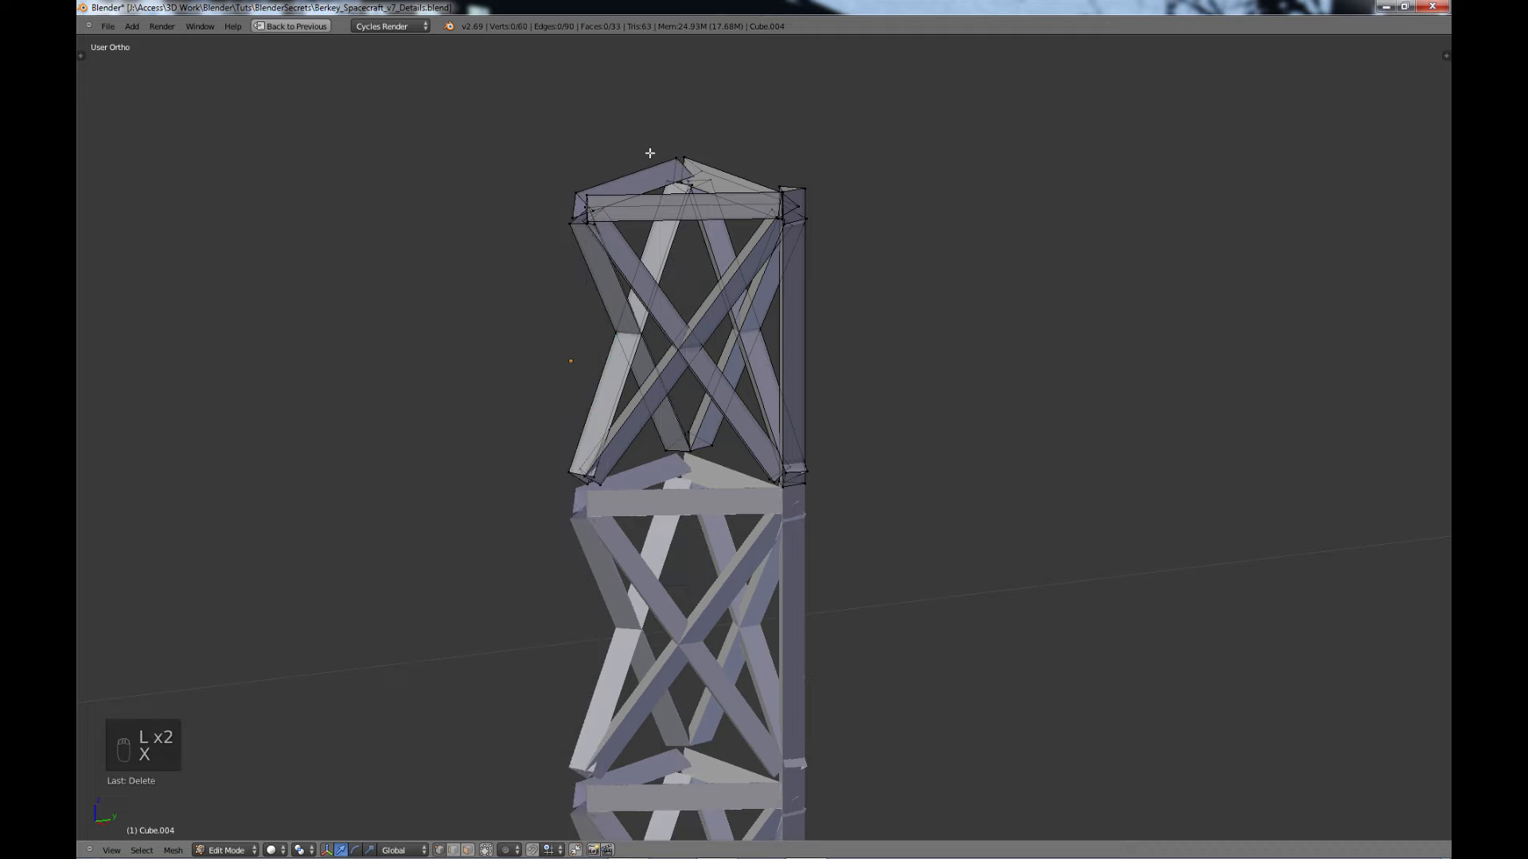
# - Select the whole remaining slim post and, in top view, duplicate it along X to the back-left corner of the triangle
pyautogui.rightClick(805, 191)
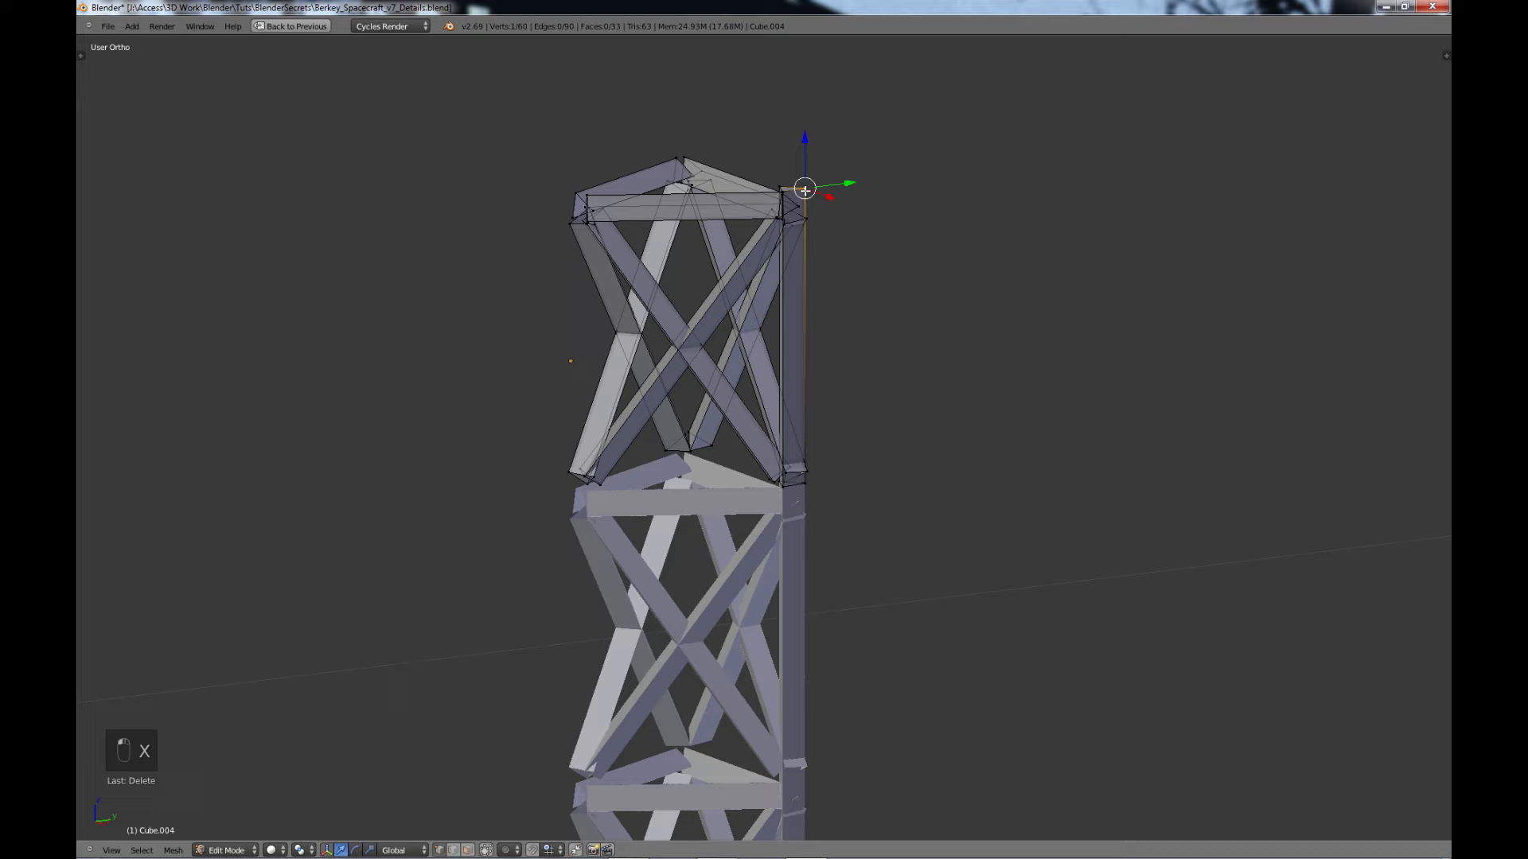
pyautogui.press('l')
pyautogui.press('KP_7')
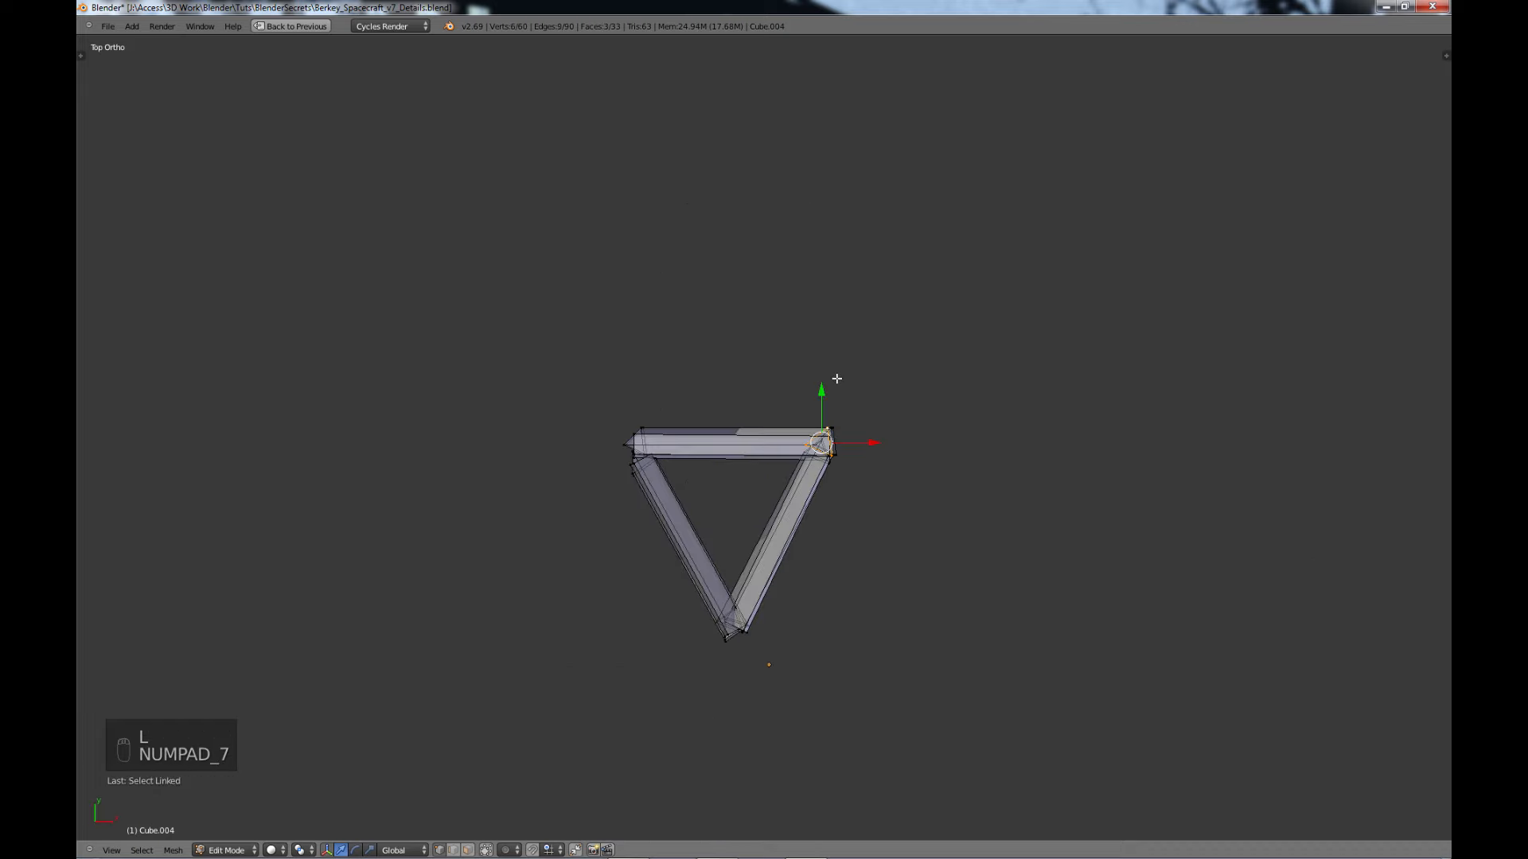
pyautogui.hotkey('shift', 'd')
pyautogui.rightClick(899, 422)
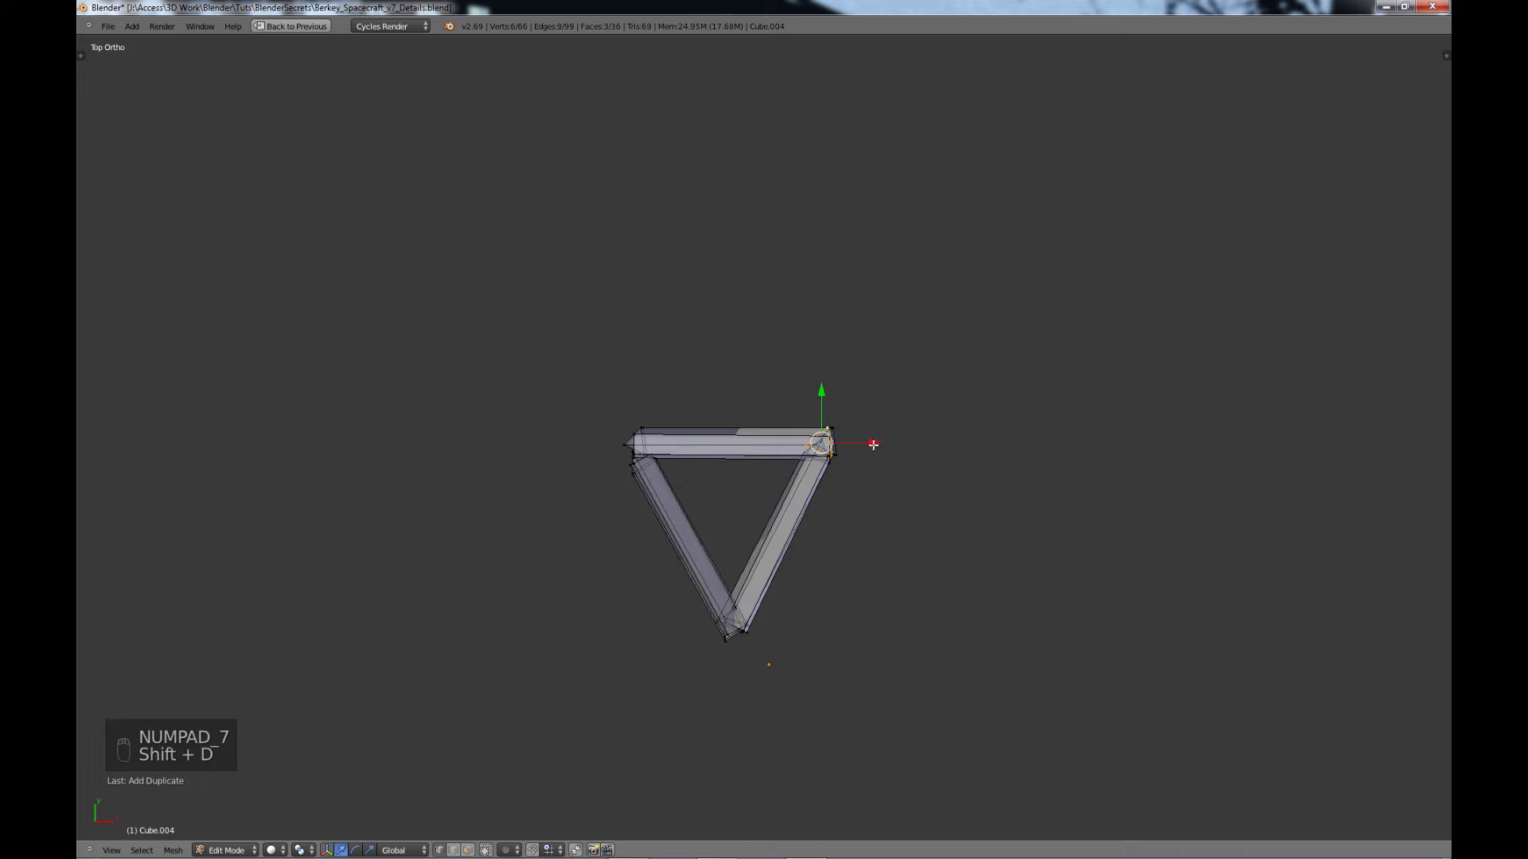
pyautogui.moveTo(874, 443); pyautogui.dragTo(688, 455)
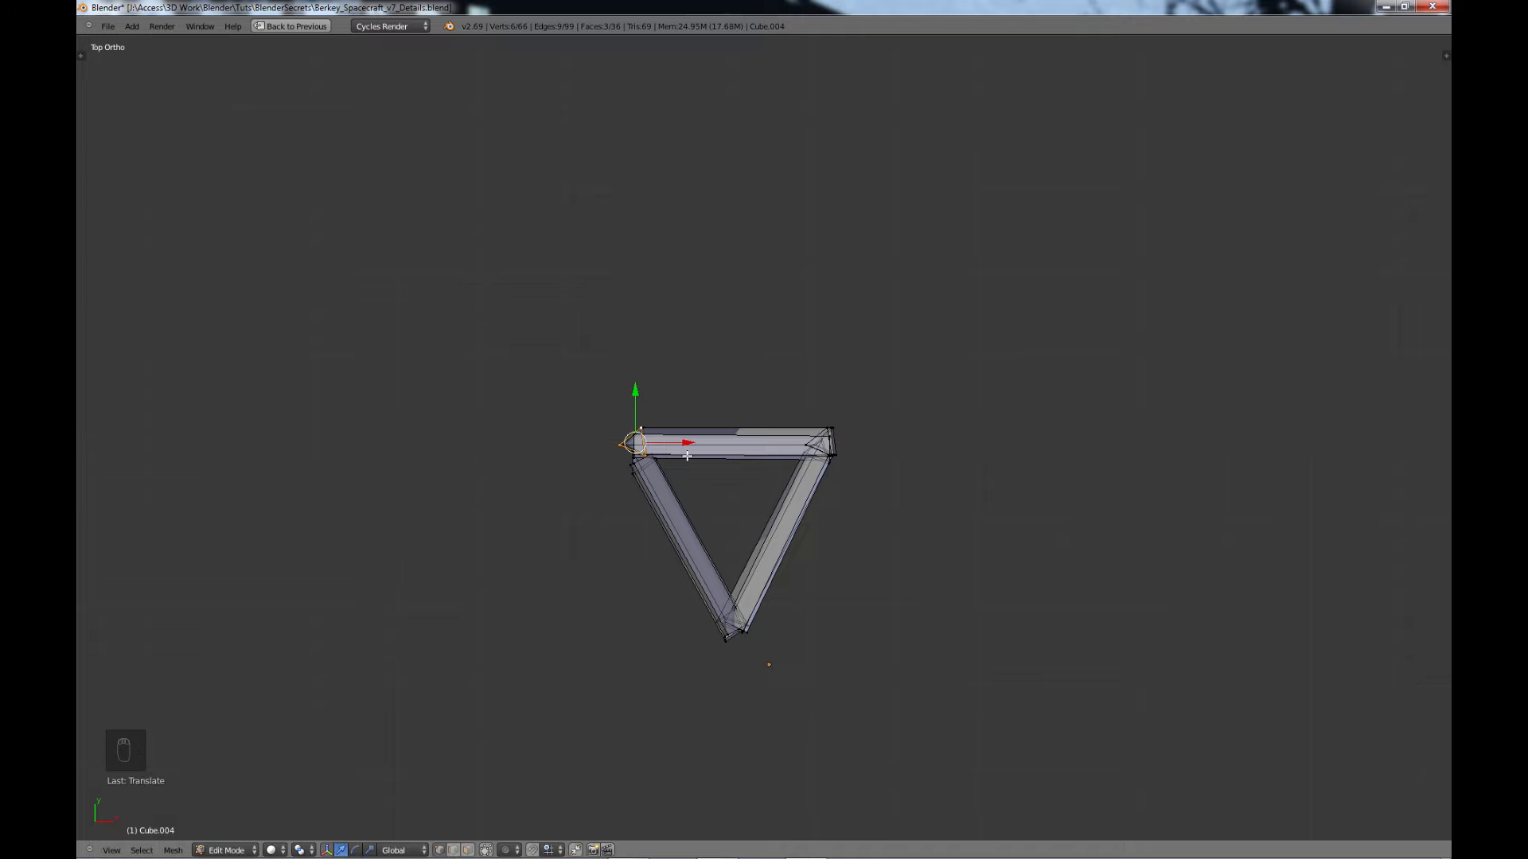
# - Duplicate the slim post again, place the copy at the triangle's front corner, and leave edit mode
pyautogui.hotkey('shift', 'd')
pyautogui.rightClick(687, 456)
pyautogui.press('g')
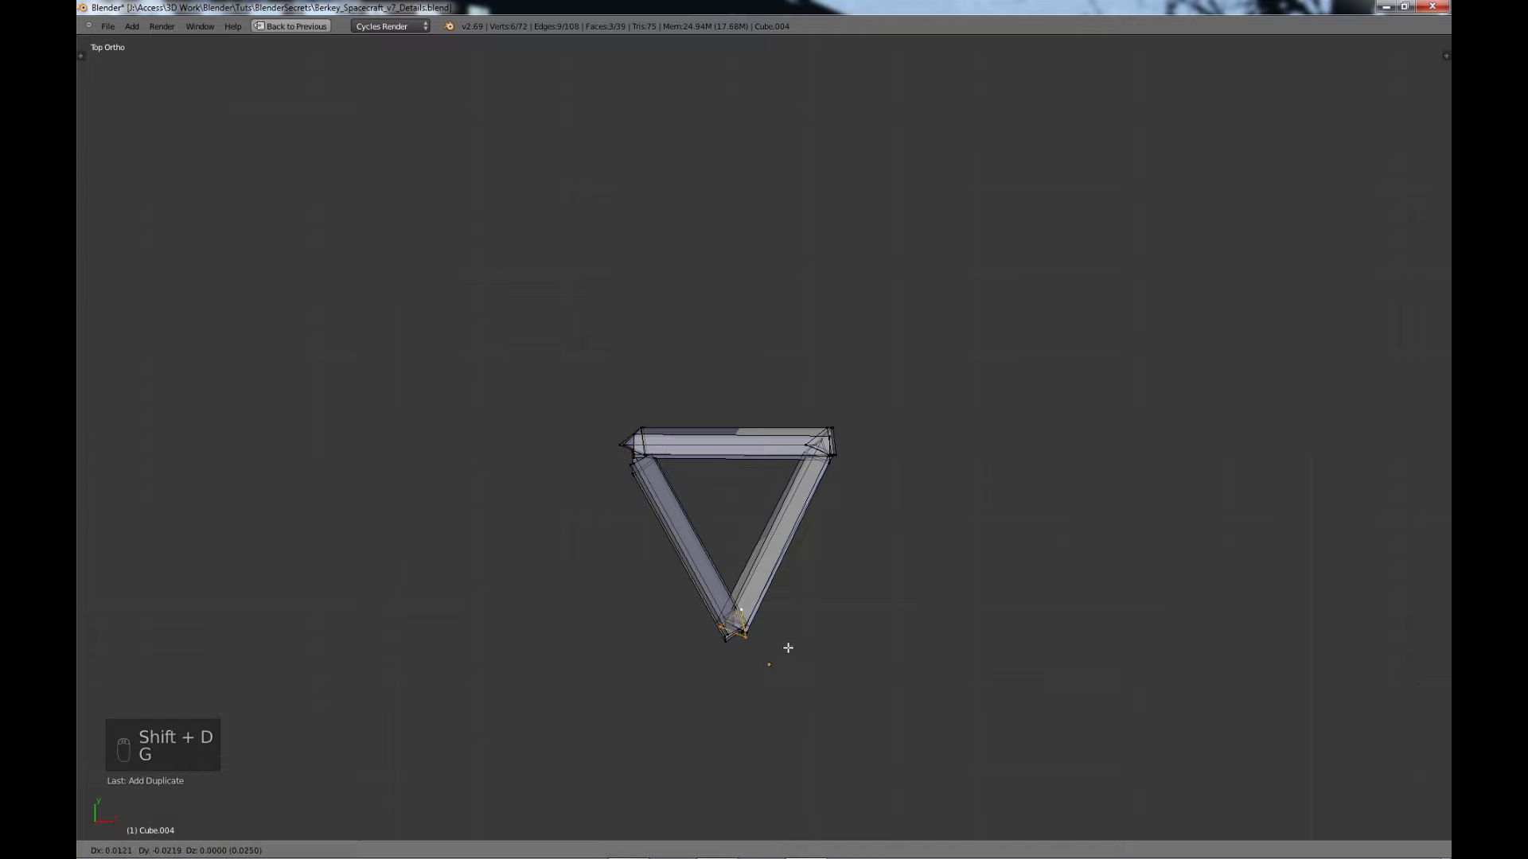
pyautogui.click(786, 648)
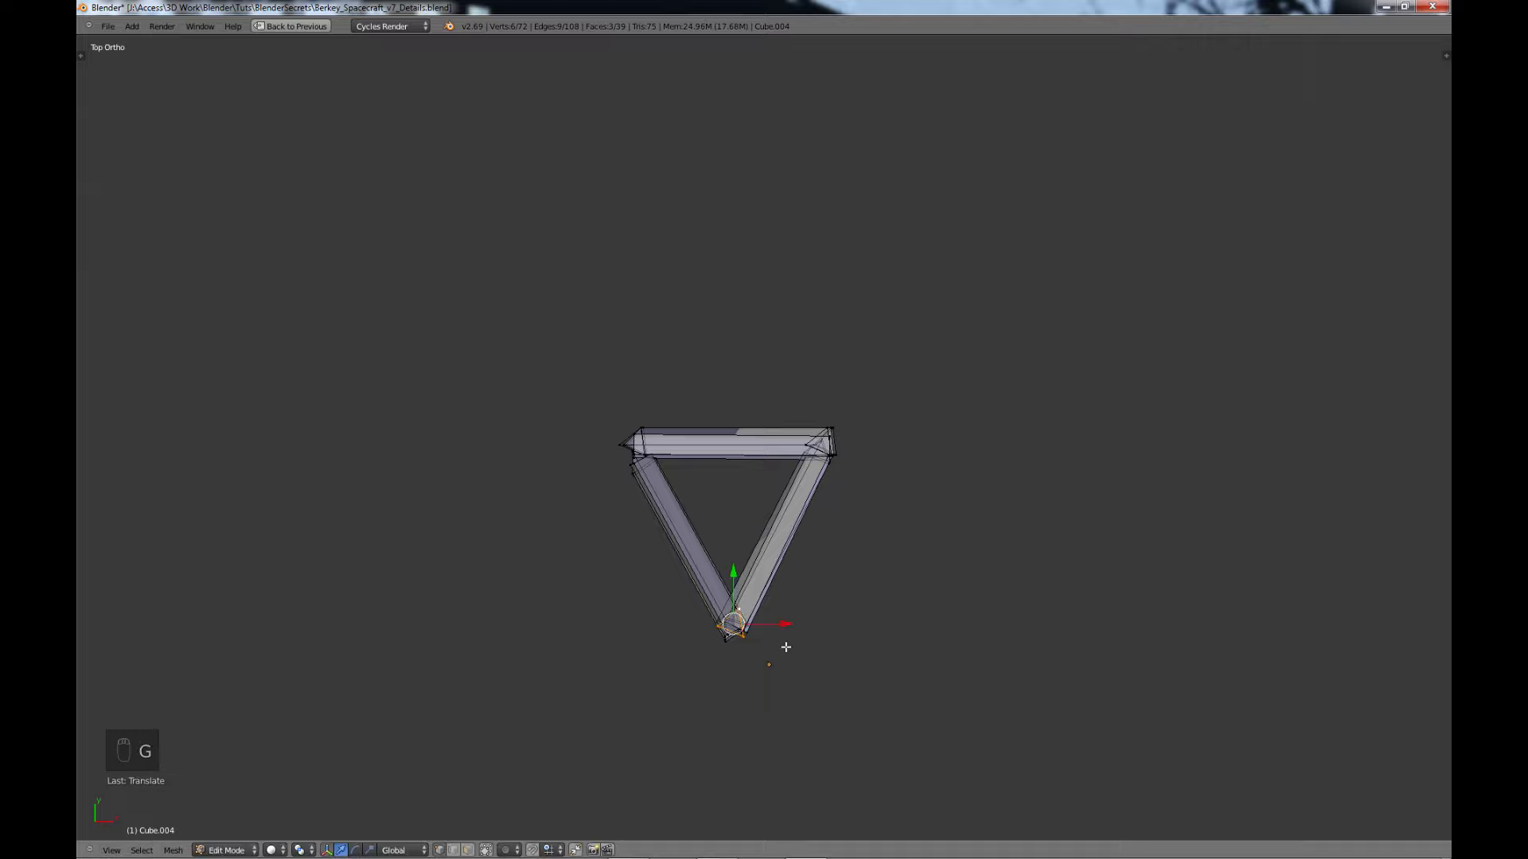
pyautogui.moveTo(786, 647); pyautogui.dragTo(745, 350, button='middle')
pyautogui.press('a')
pyautogui.scroll(-4, 788, 564)
pyautogui.press('Tab')
pyautogui.scroll(-8, 749, 370)
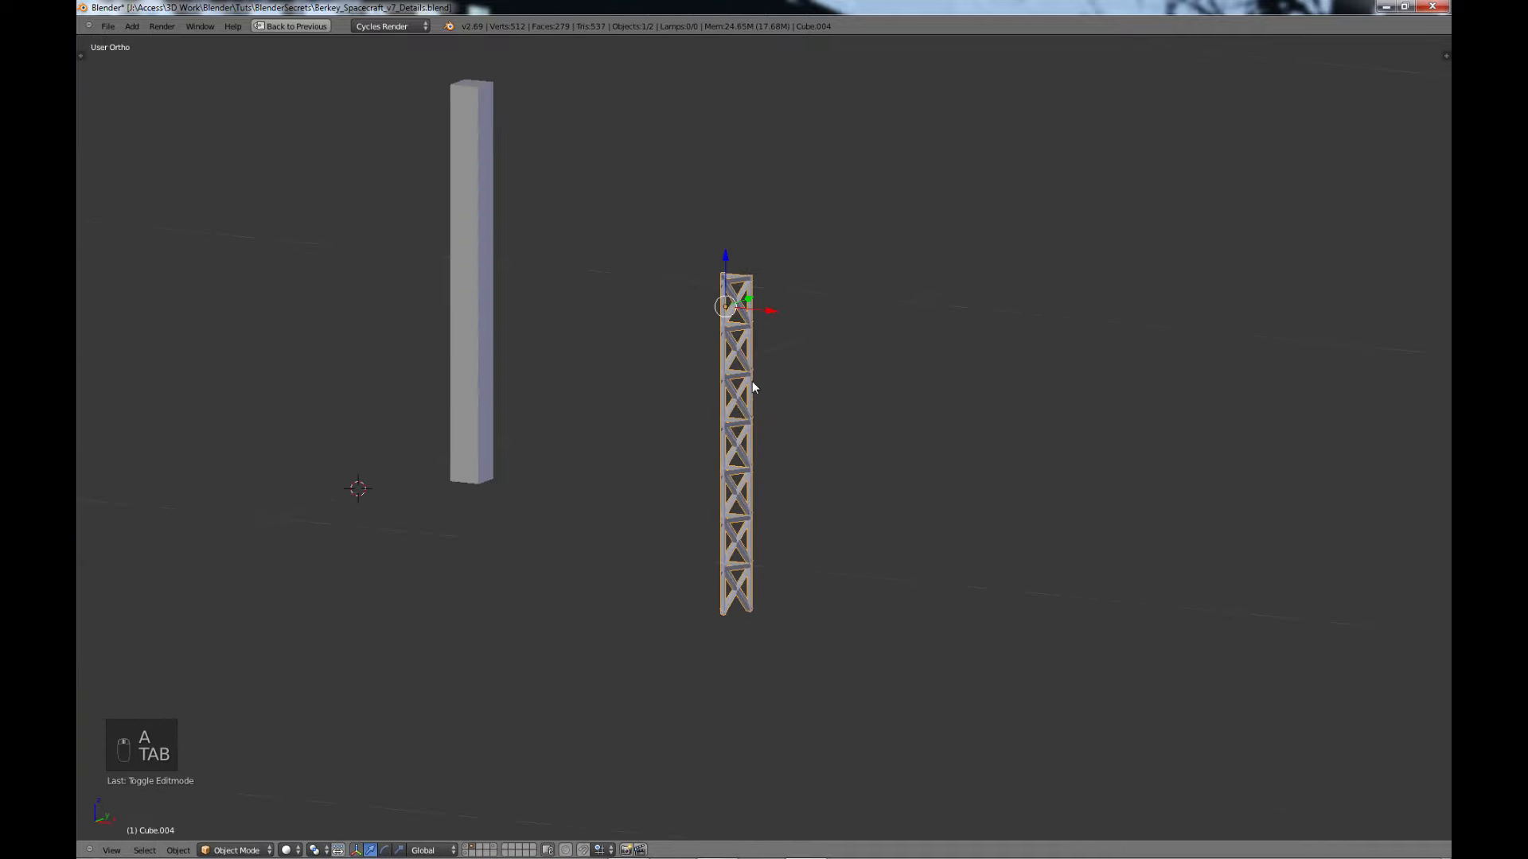
# - Examine the arrayed truss tower from several sides and distances, checking its posts and crossbars next to the solid column
pyautogui.scroll(-2, 761, 406)
pyautogui.scroll(7, 761, 406)
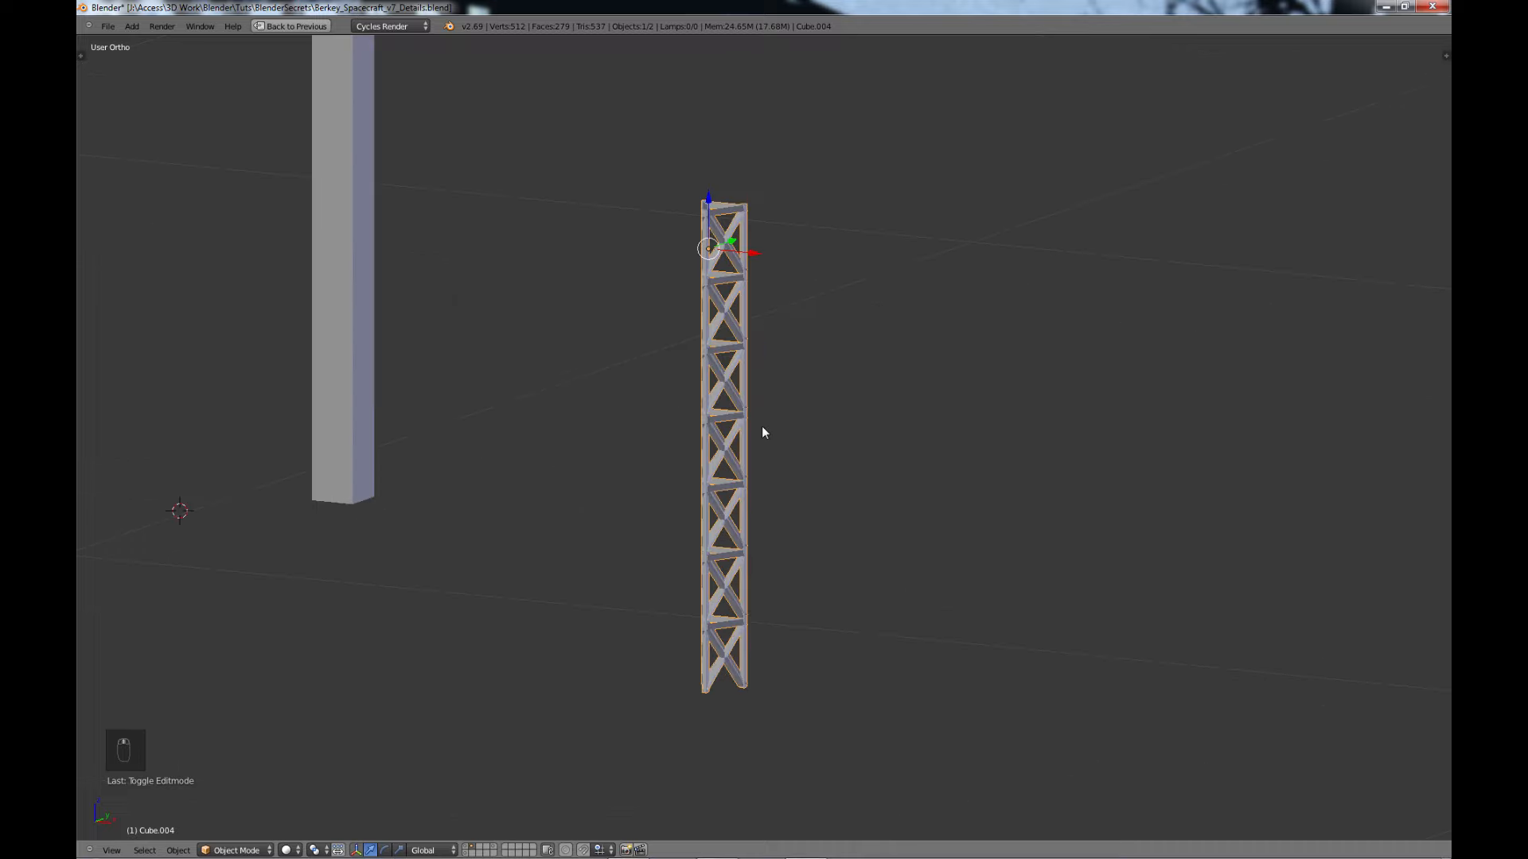
pyautogui.moveTo(759, 412)
pyautogui.mouseDown(button='middle')
pyautogui.moveTo(708, 366)
pyautogui.moveTo(726, 401)
pyautogui.moveTo(752, 406)
pyautogui.mouseUp(button='middle')
pyautogui.scroll(4, 731, 407)
pyautogui.scroll(1, 729, 404)
pyautogui.scroll(-3, 694, 371)
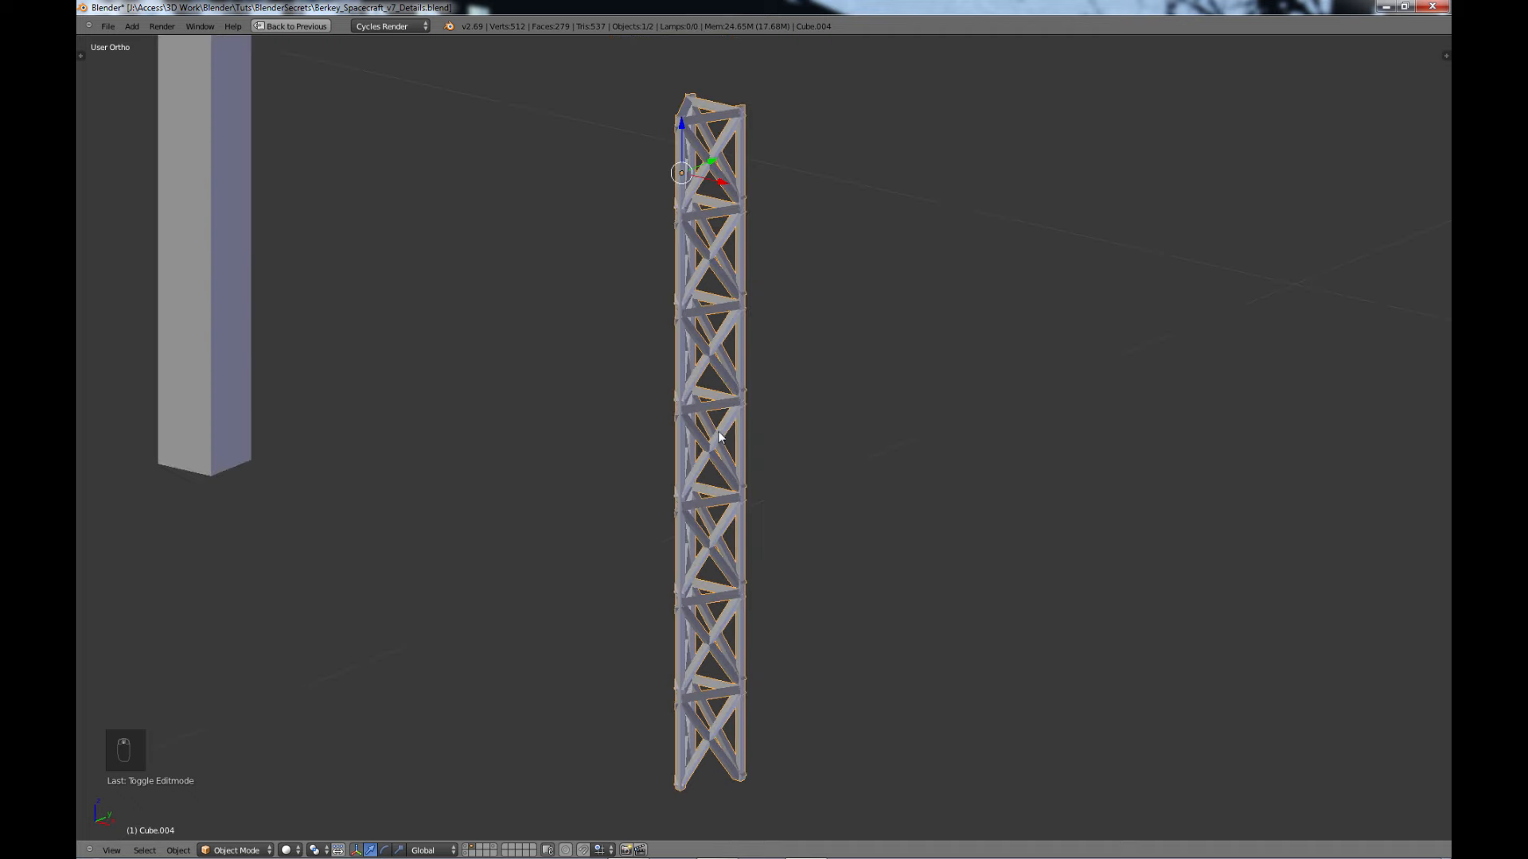
pyautogui.scroll(-7, 743, 365)
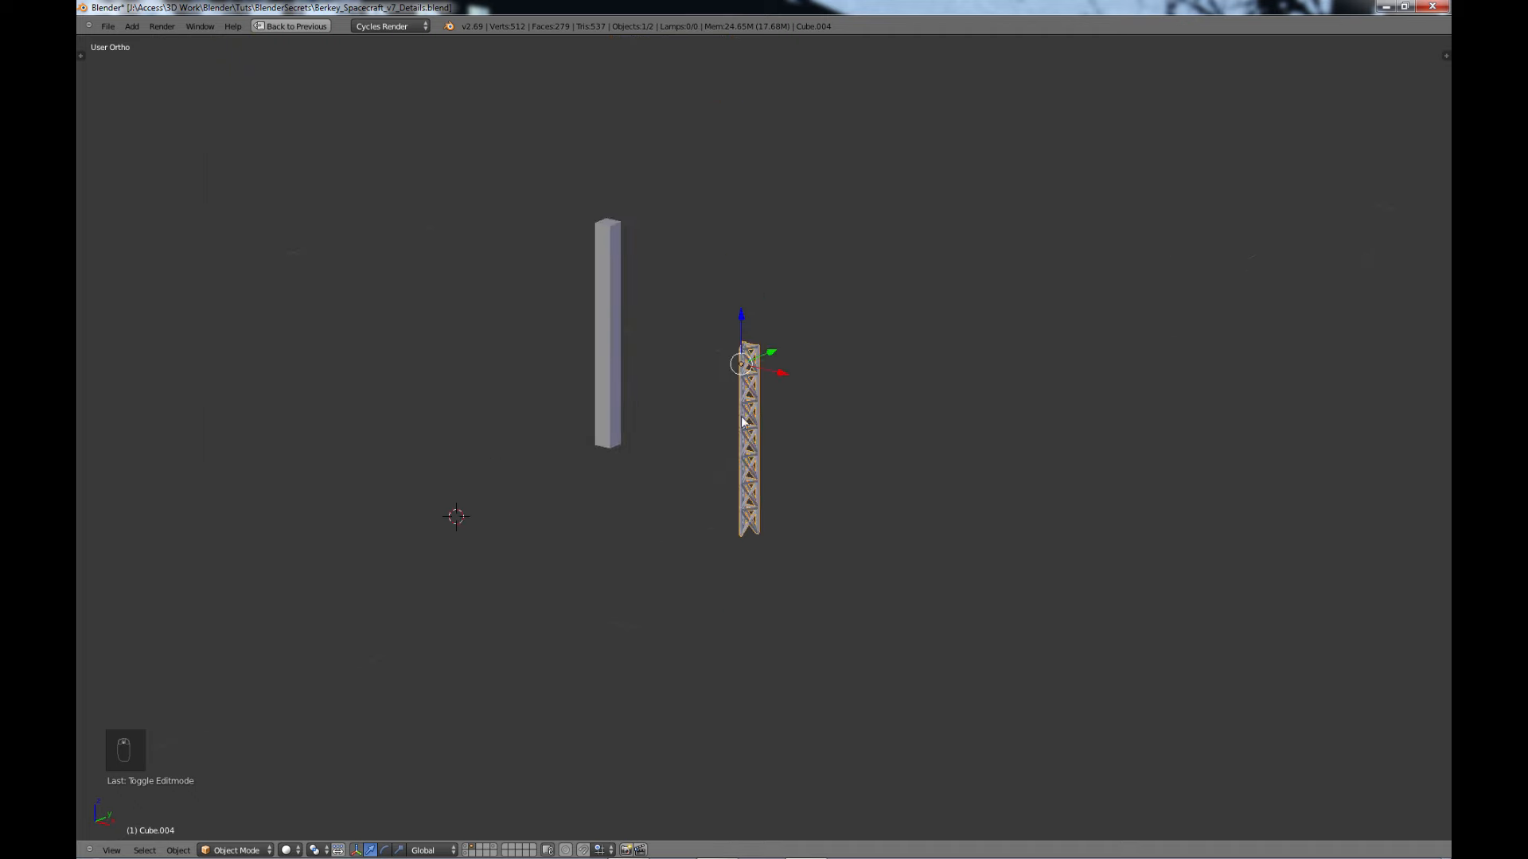
pyautogui.moveTo(744, 417); pyautogui.dragTo(706, 423, button='middle')
pyautogui.scroll(3, 759, 450)
pyautogui.scroll(5, 759, 450)
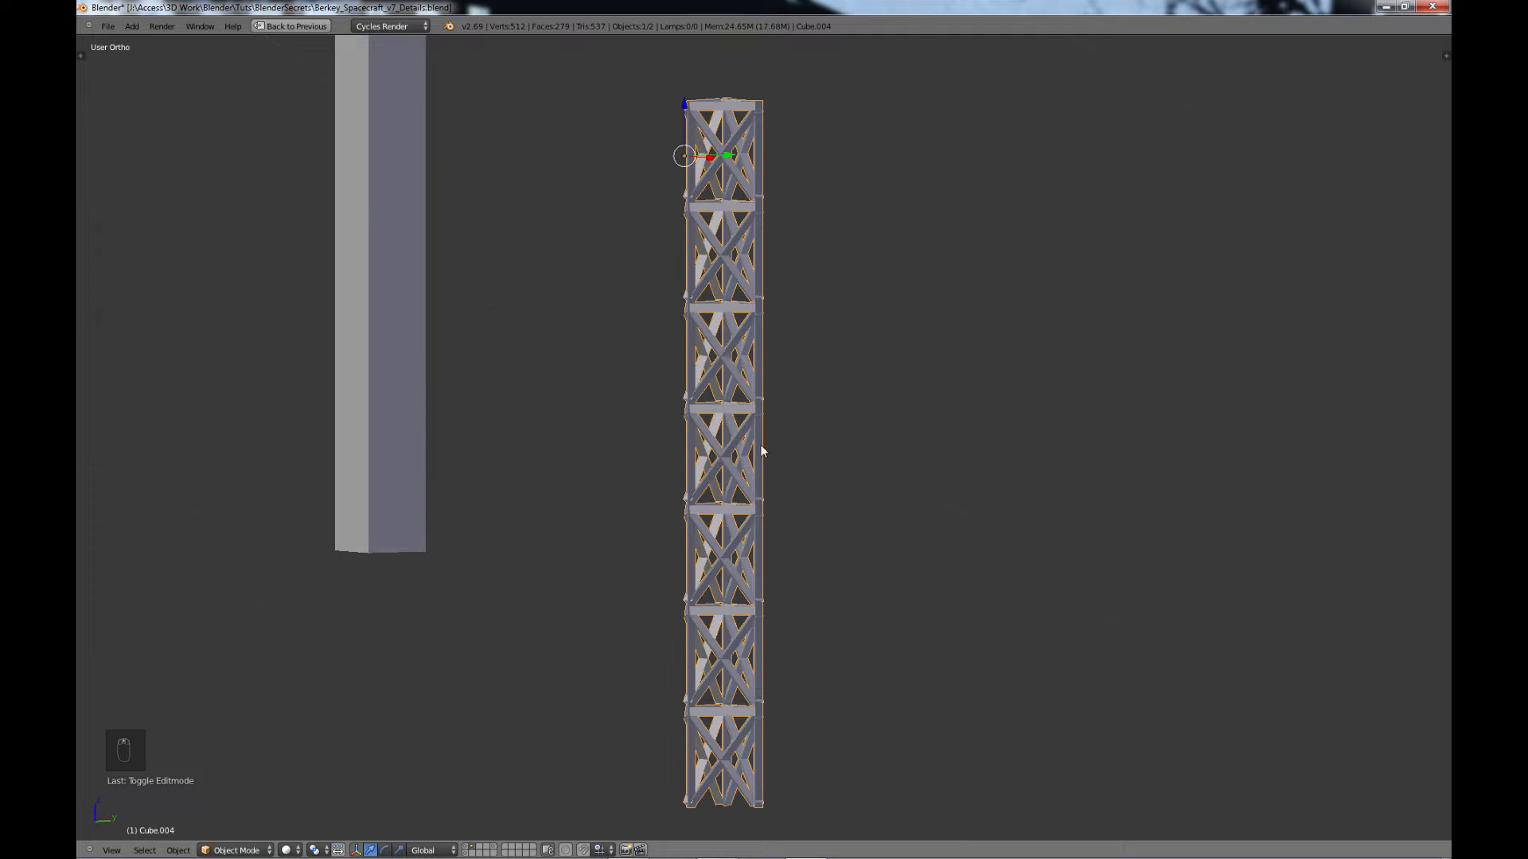
pyautogui.scroll(-4, 731, 382)
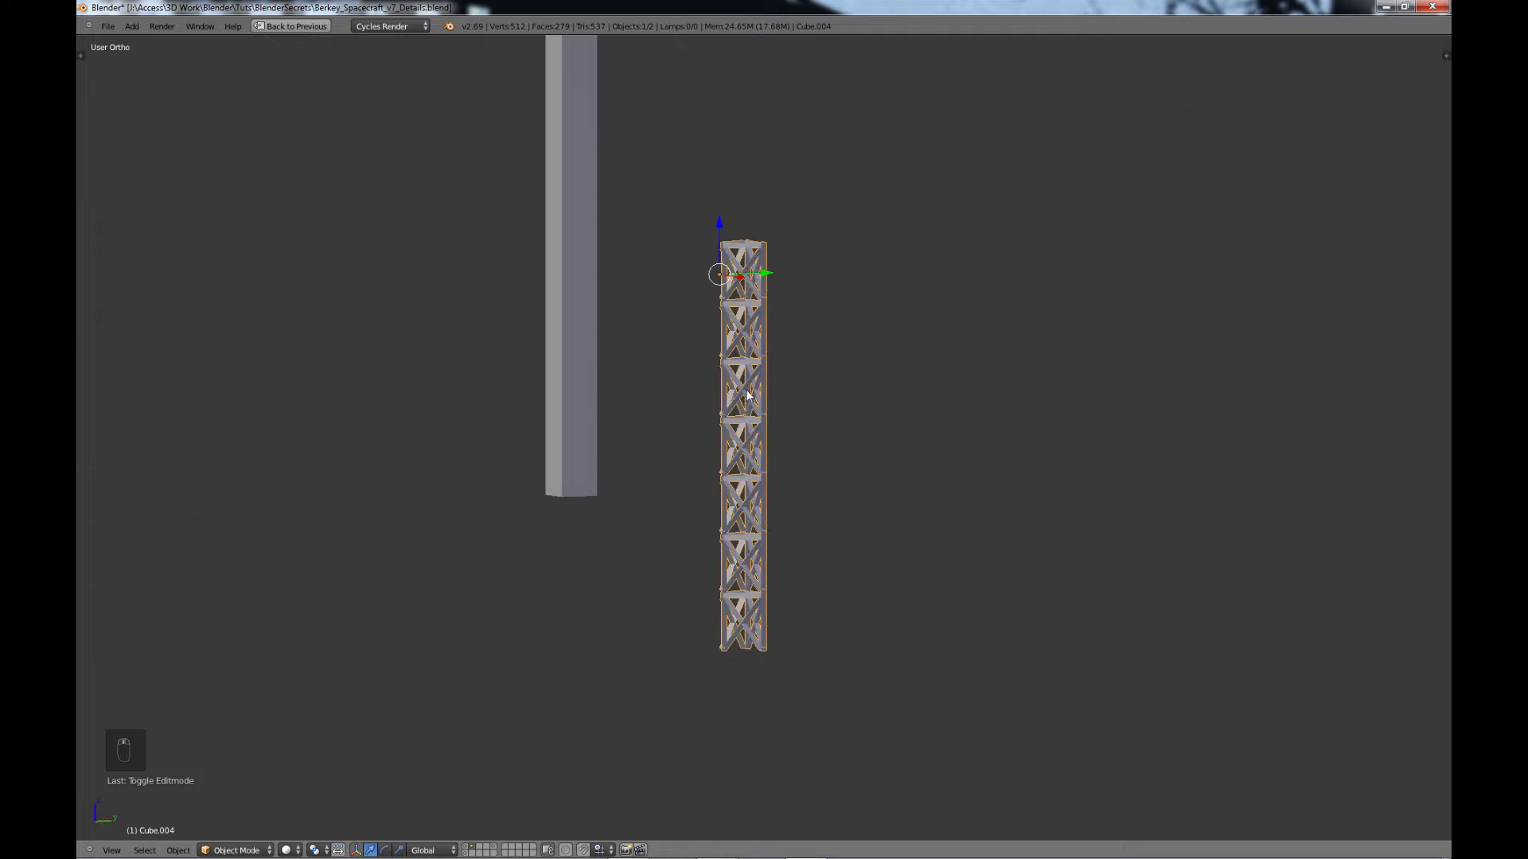
pyautogui.scroll(-6, 751, 420)
pyautogui.scroll(3, 753, 409)
pyautogui.press('a')
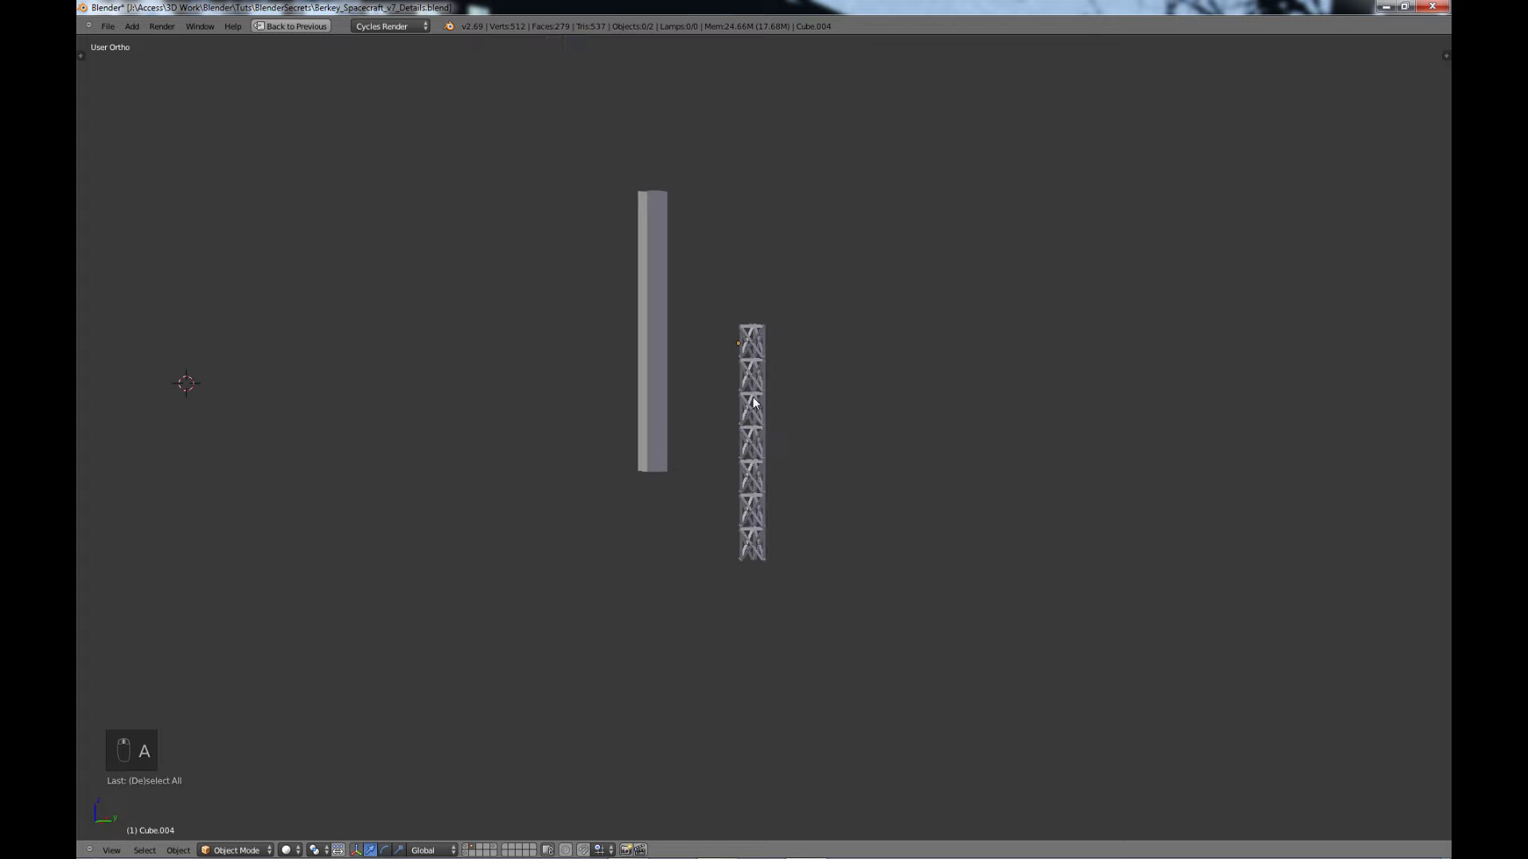
pyautogui.scroll(-5, 755, 414)
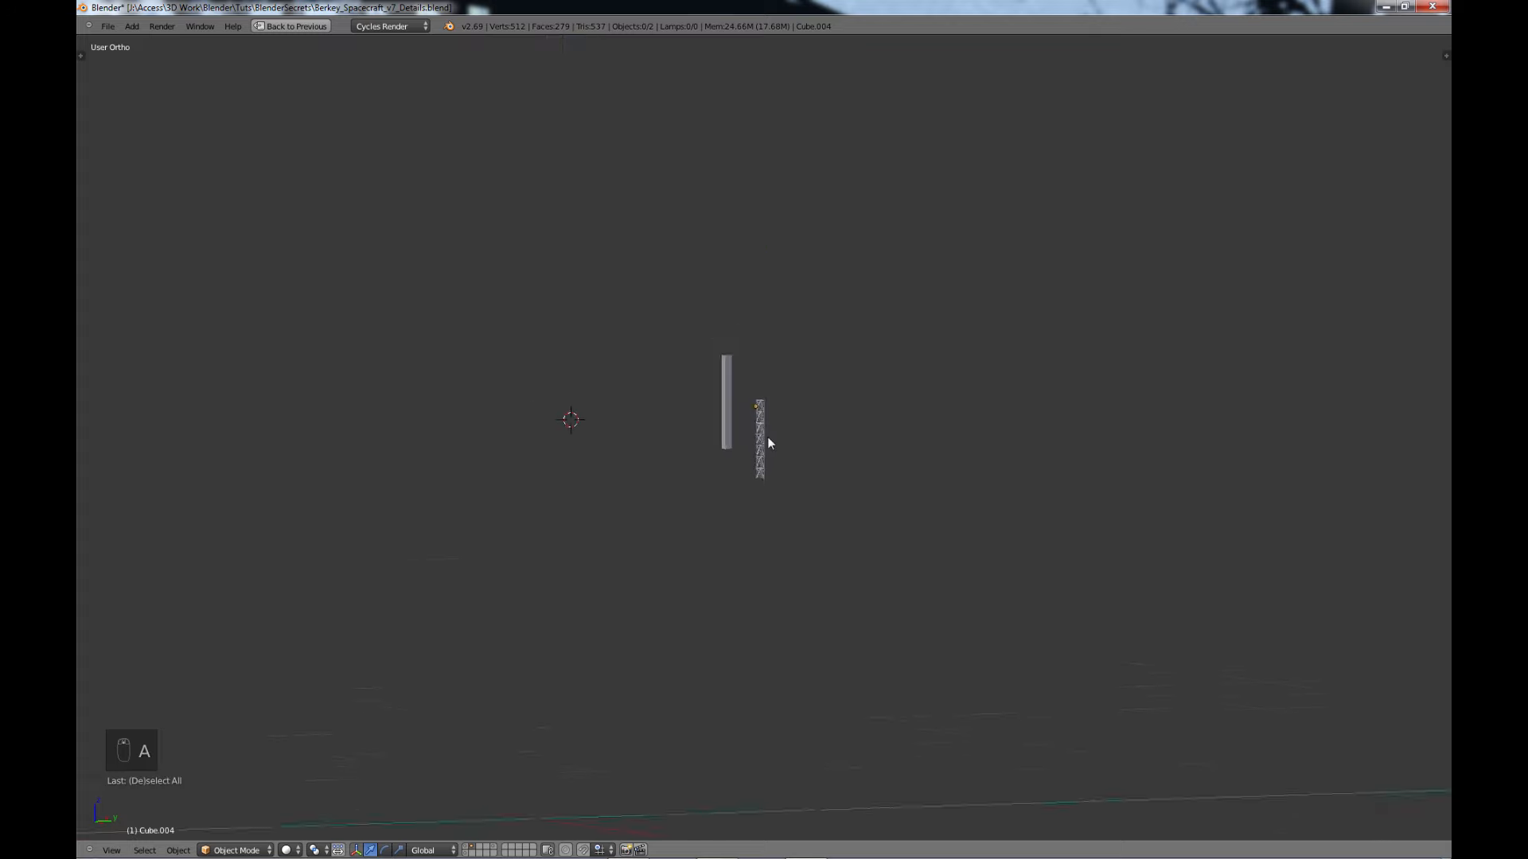
pyautogui.scroll(2, 769, 442)
pyautogui.scroll(4, 768, 443)
pyautogui.scroll(-2, 767, 443)
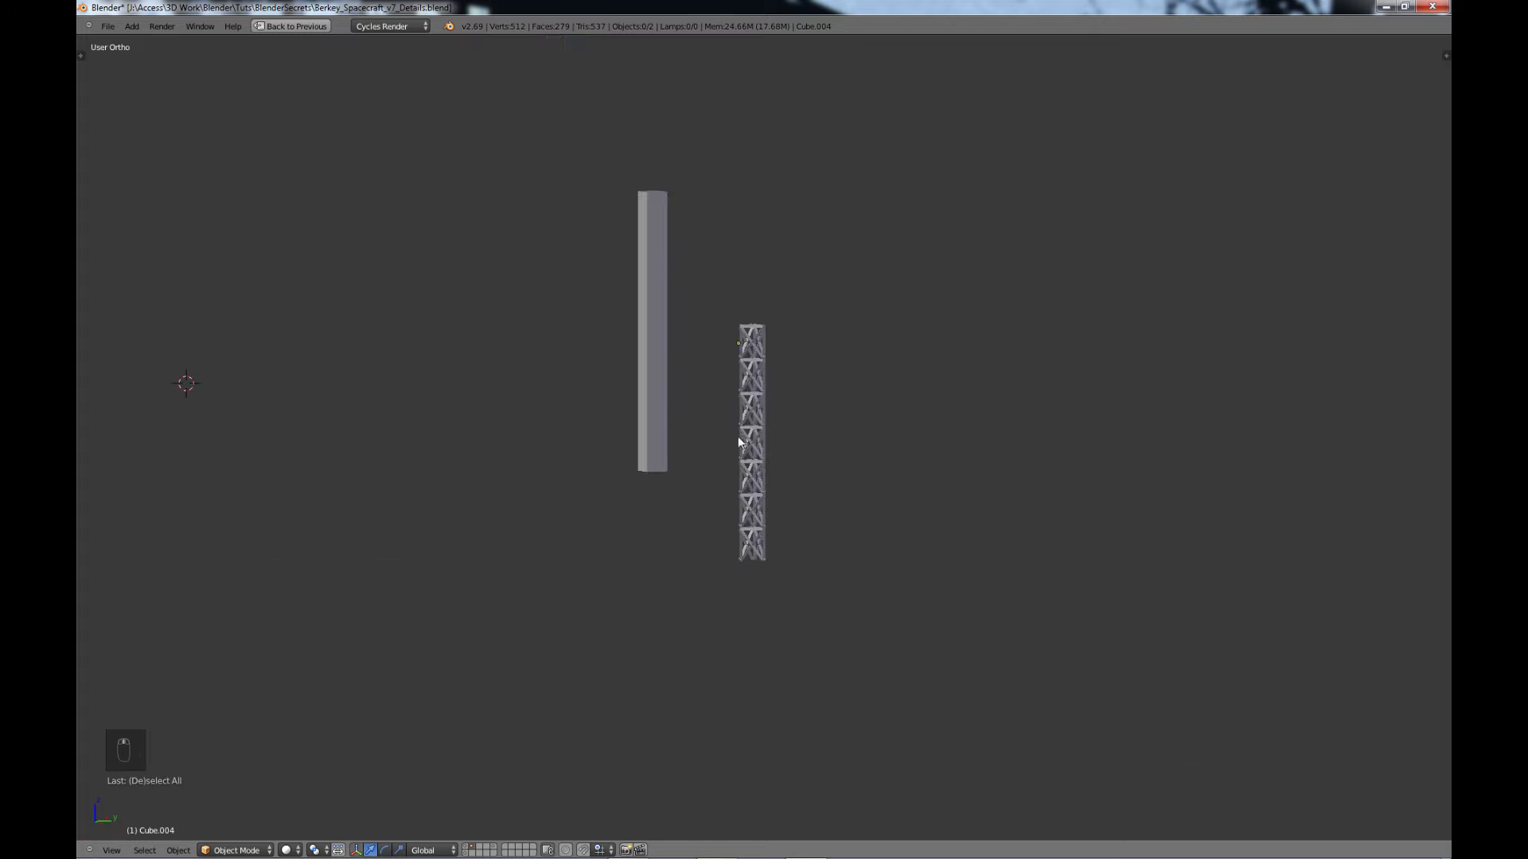
# - Duplicate the truss tower and offset the copy along X beside the original
pyautogui.moveTo(742, 443); pyautogui.dragTo(710, 372, button='middle')
pyautogui.rightClick(708, 373)
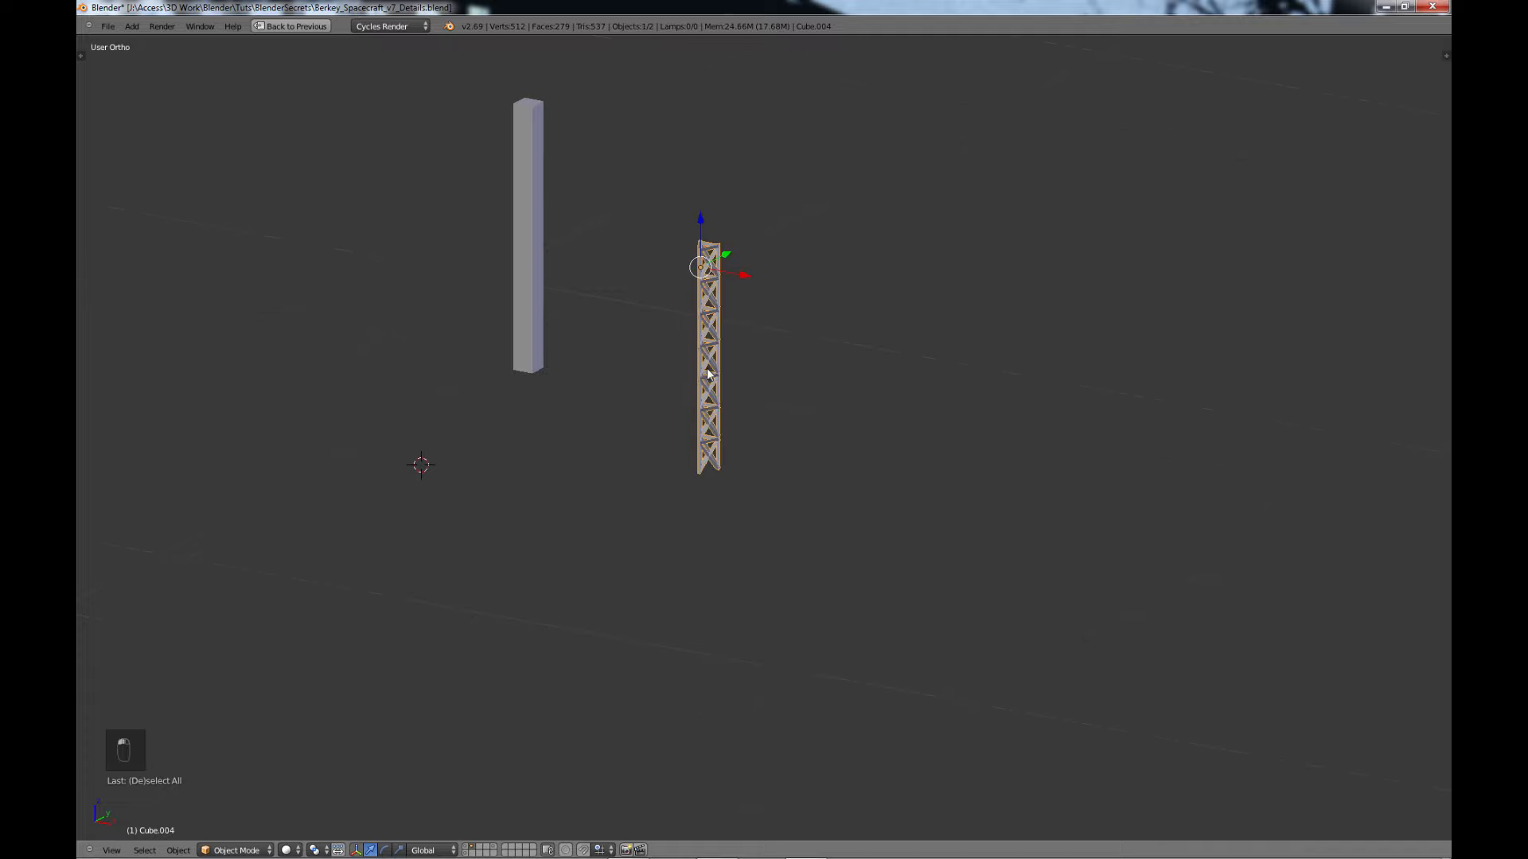
pyautogui.hotkey('shift', 'd')
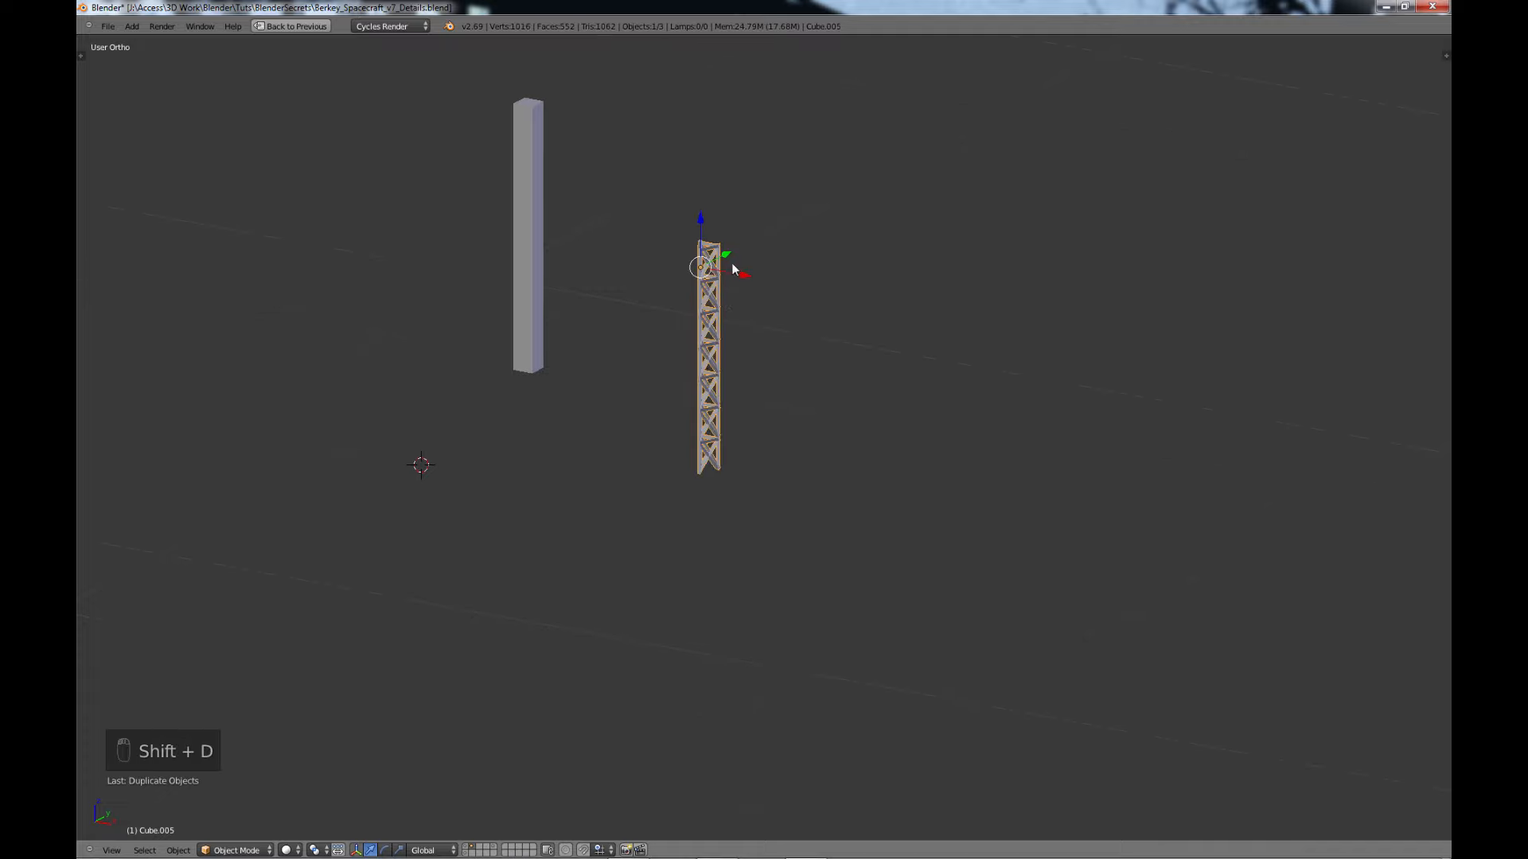
pyautogui.press('x')
pyautogui.click(813, 287)
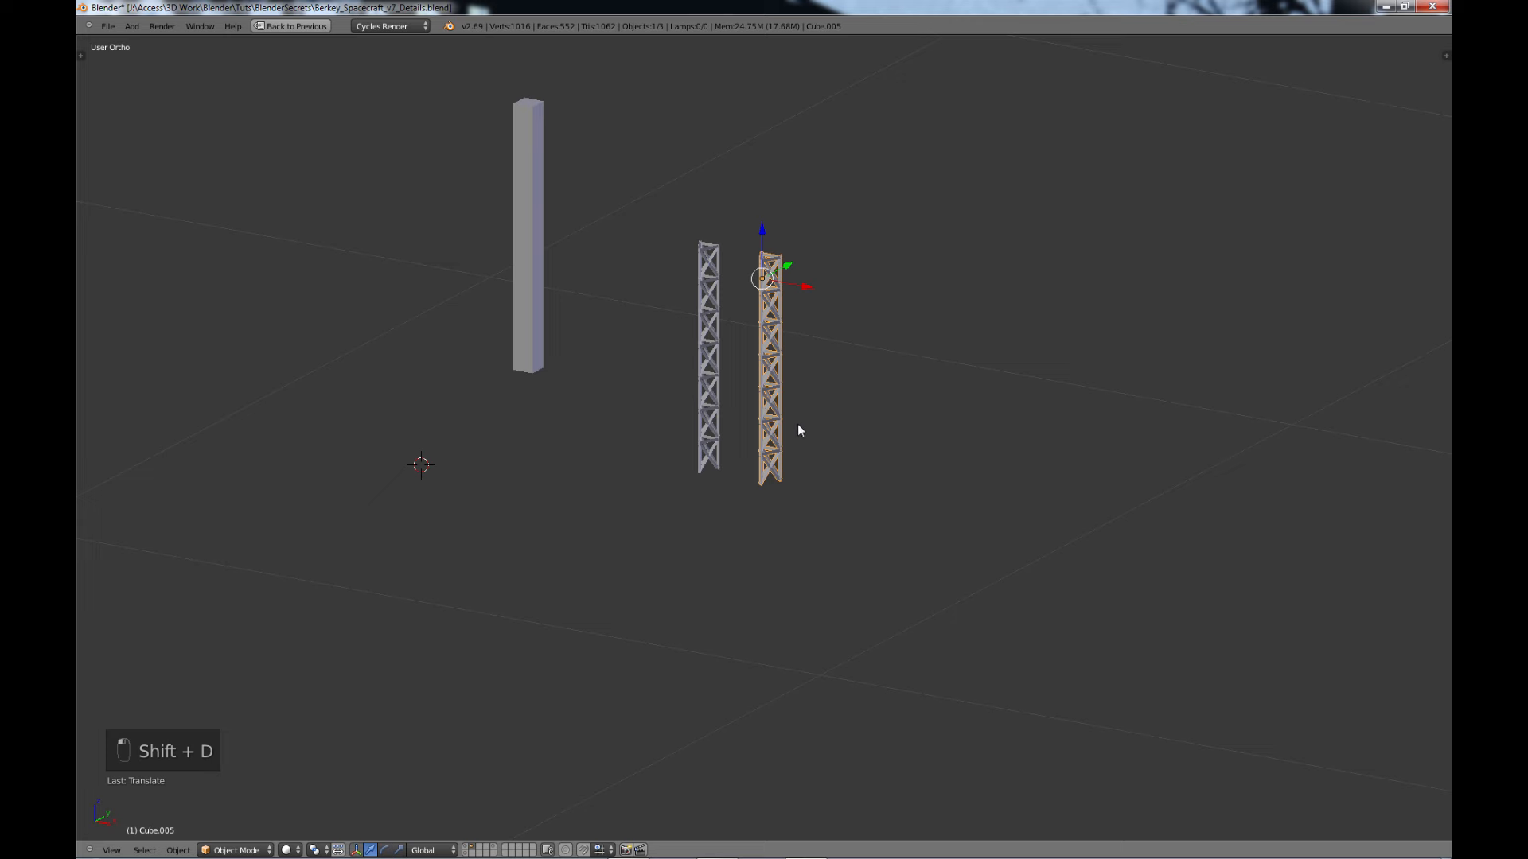
# - Try Array counts of 11 and 10 on the duplicate truss and delete that duplicate
pyautogui.hotkey('ctrl', 'Up')
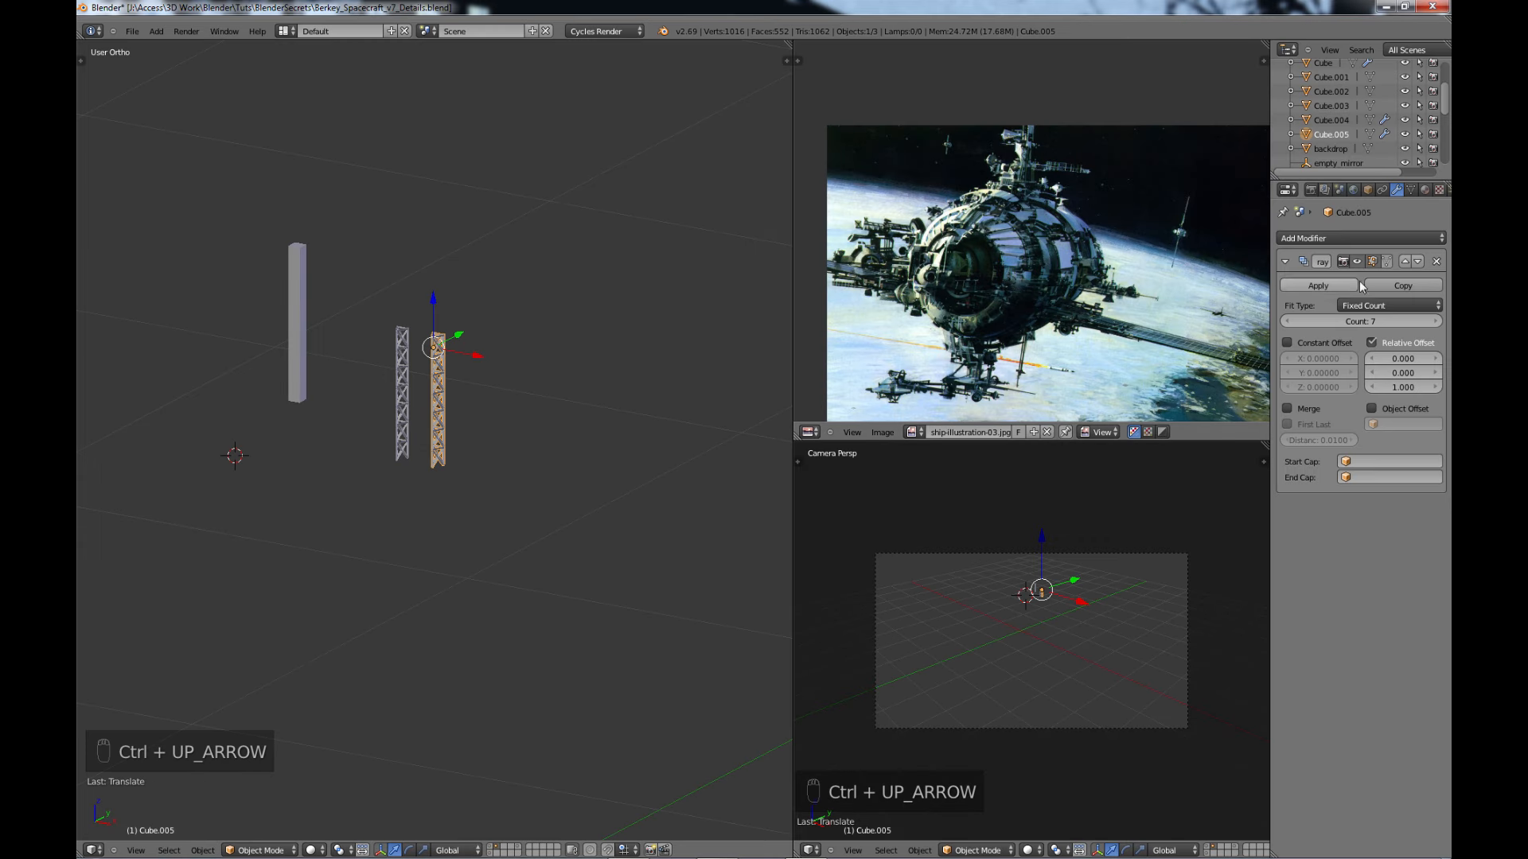
pyautogui.click(1432, 320)
pyautogui.click(1432, 320)
pyautogui.click(1432, 319)
pyautogui.click(1432, 320)
pyautogui.click(1432, 320)
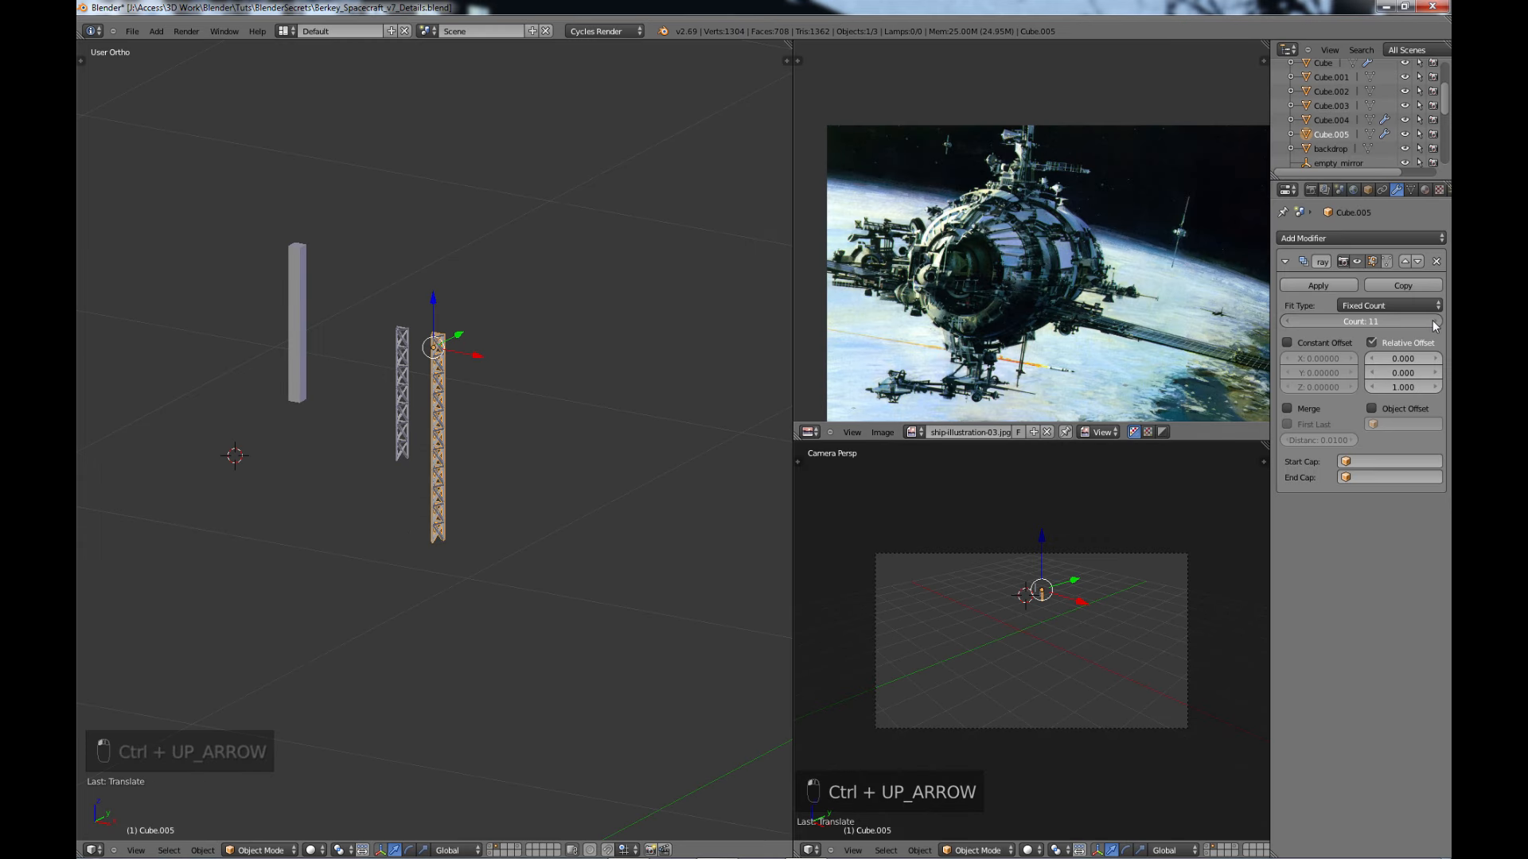
pyautogui.click(1288, 322)
pyautogui.click(1288, 322)
pyautogui.click(1288, 322)
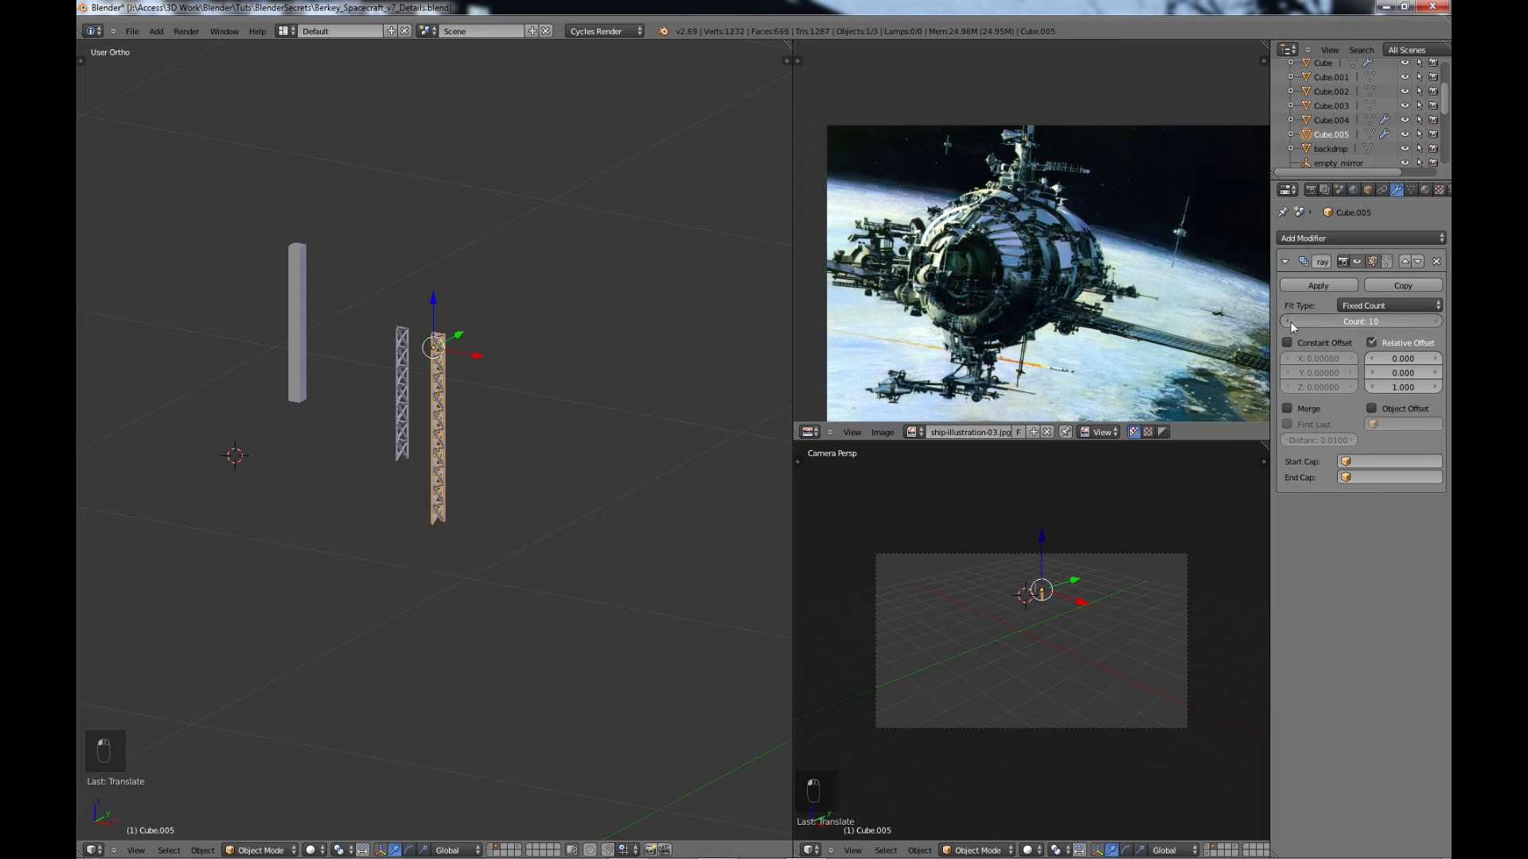
pyautogui.press('x')
pyautogui.click(470, 420)
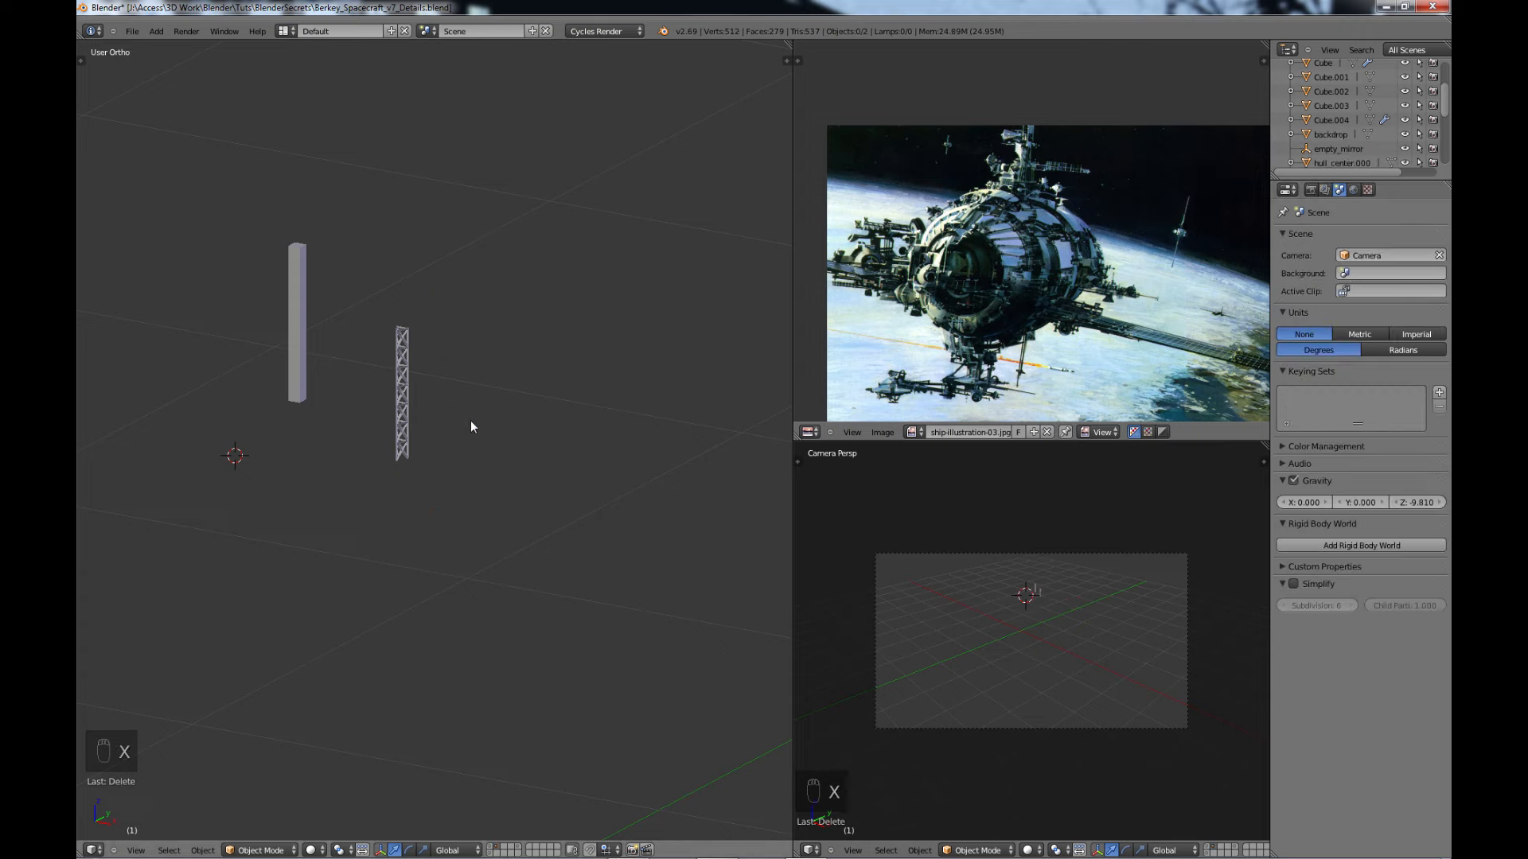
# - Select the original truss tower and raise it along Z until it stands beside the solid column, keeping the 3D view maximized
pyautogui.moveTo(453, 425); pyautogui.dragTo(401, 396, button='middle')
pyautogui.rightClick(402, 399)
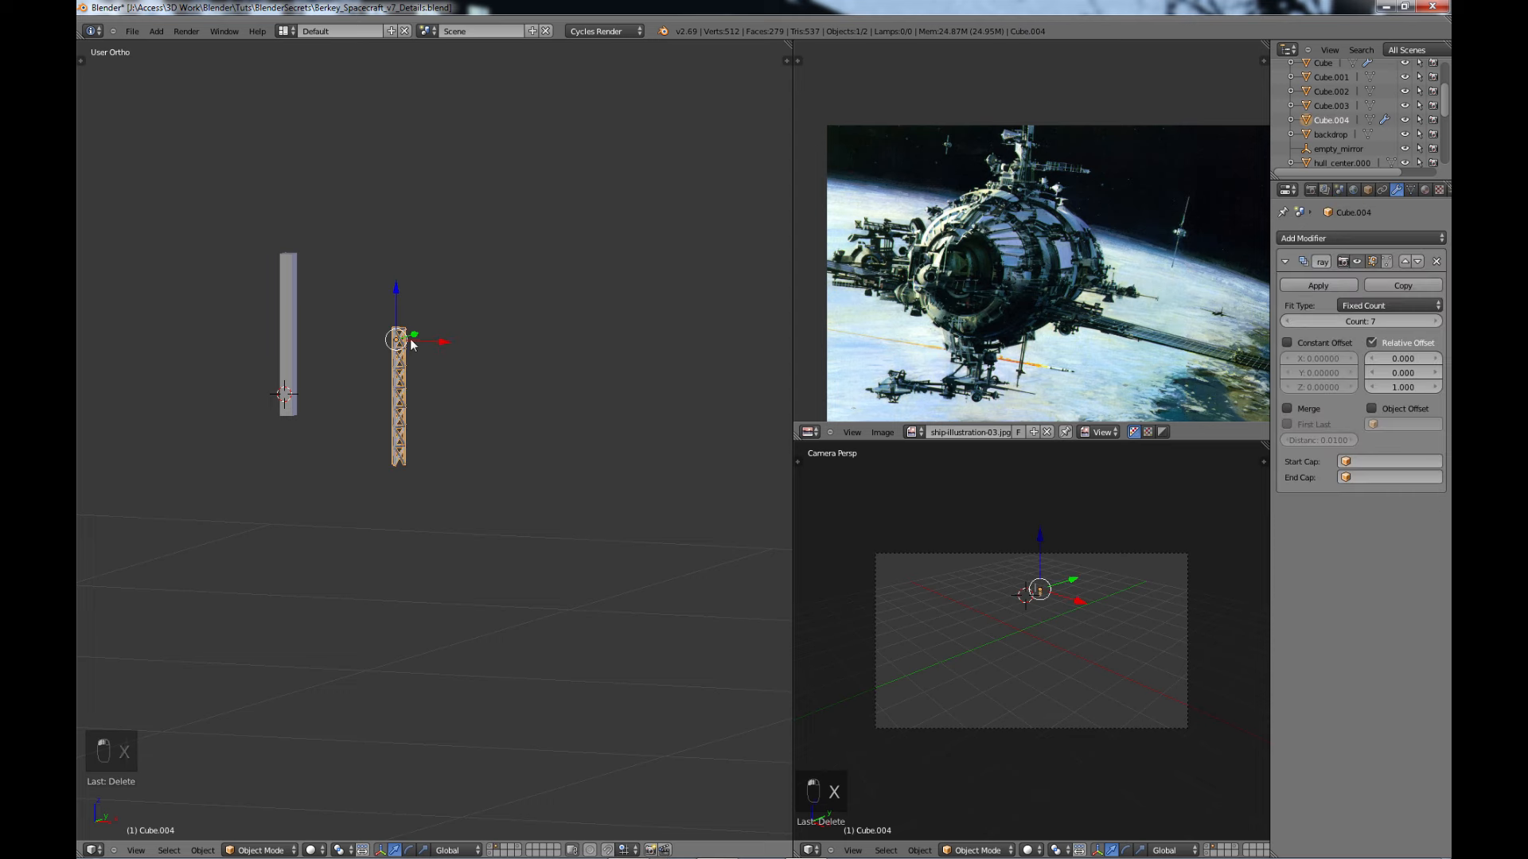
pyautogui.press('g')
pyautogui.press('z')
pyautogui.click(394, 252)
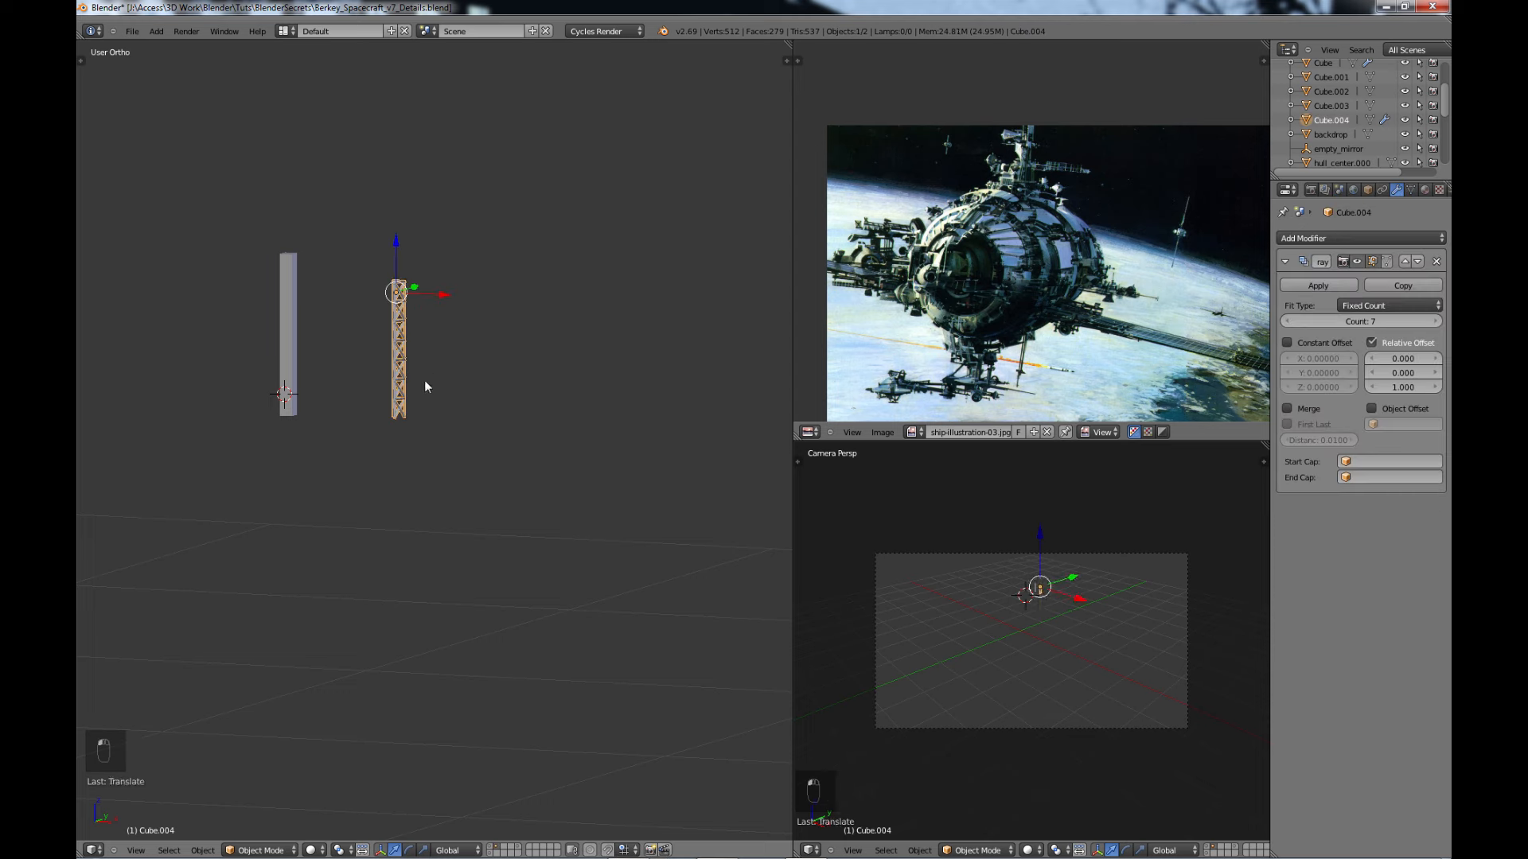
pyautogui.moveTo(399, 245); pyautogui.dragTo(399, 226)
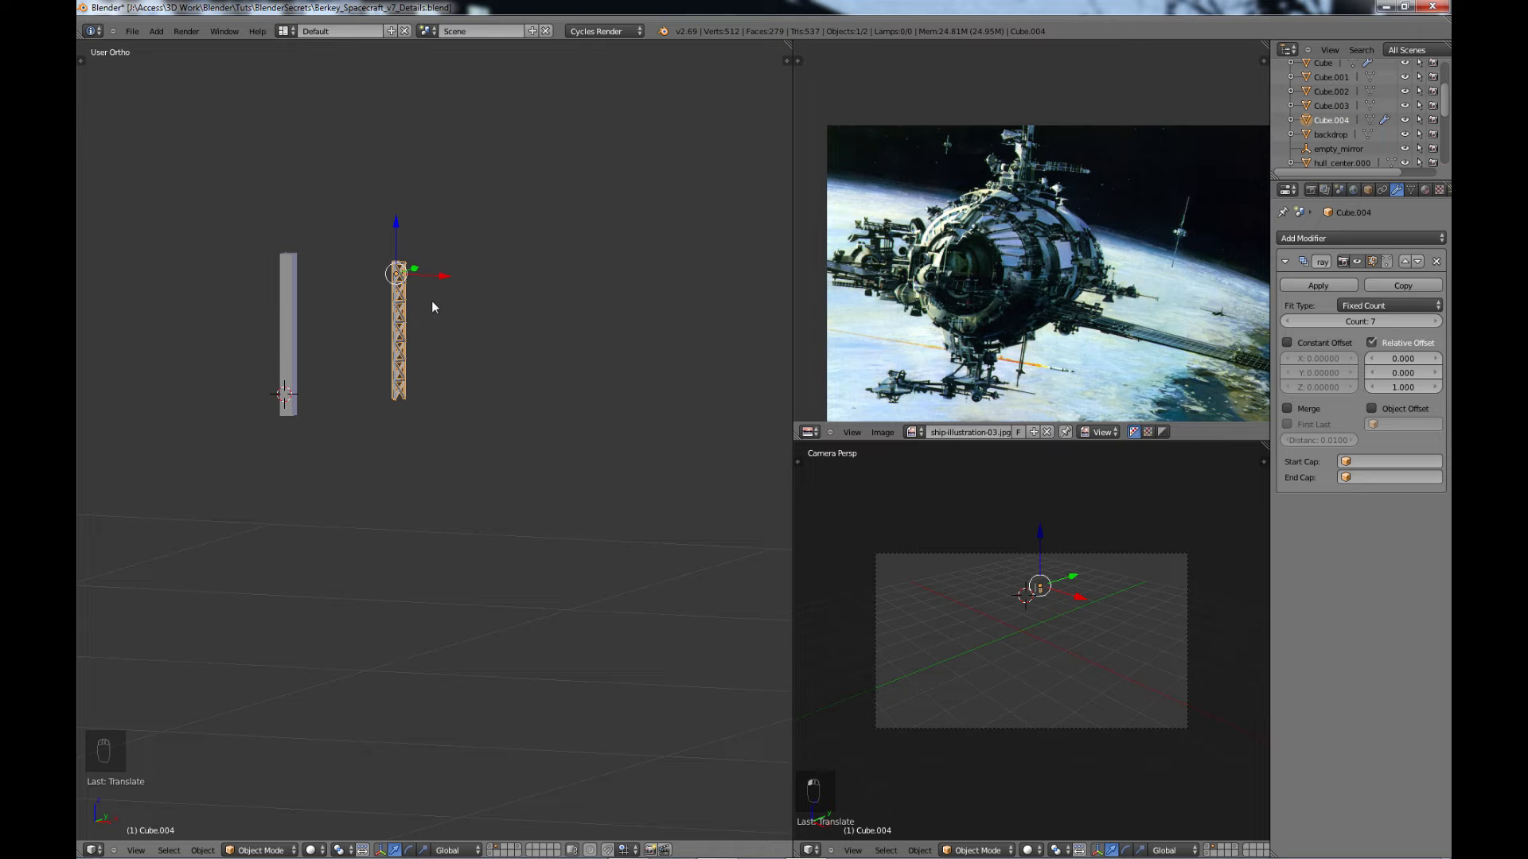
pyautogui.keyDown('shift'); pyautogui.moveTo(434, 334); pyautogui.dragTo(489, 368, button='middle'); pyautogui.keyUp('shift')
pyautogui.hotkey('ctrl', 'Up')
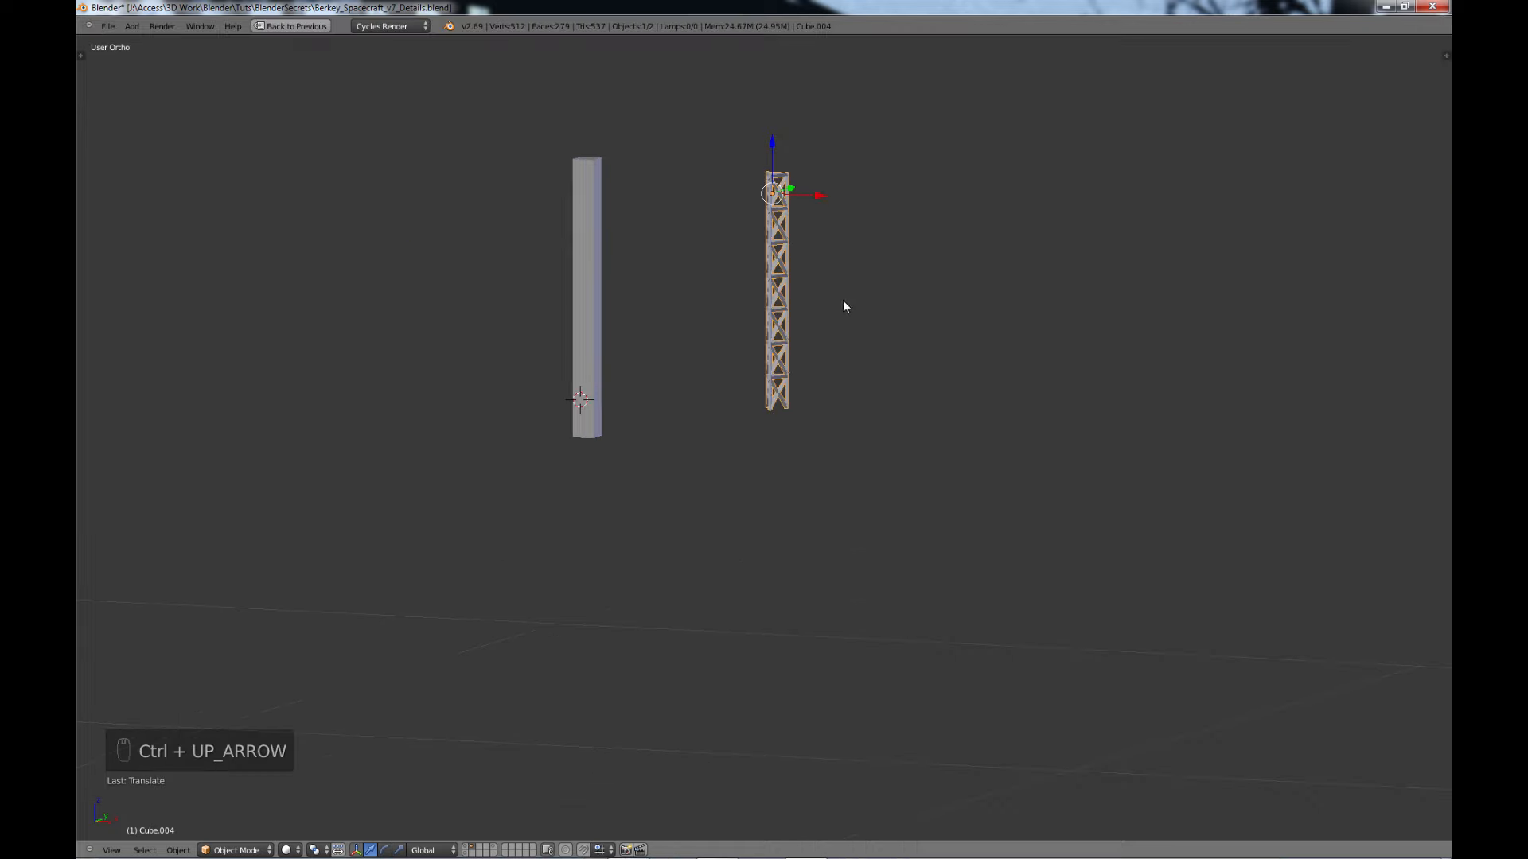
pyautogui.keyDown('shift'); pyautogui.moveTo(736, 347); pyautogui.dragTo(704, 369, button='middle'); pyautogui.keyUp('shift')
pyautogui.scroll(1, 705, 370)
pyautogui.press('a')
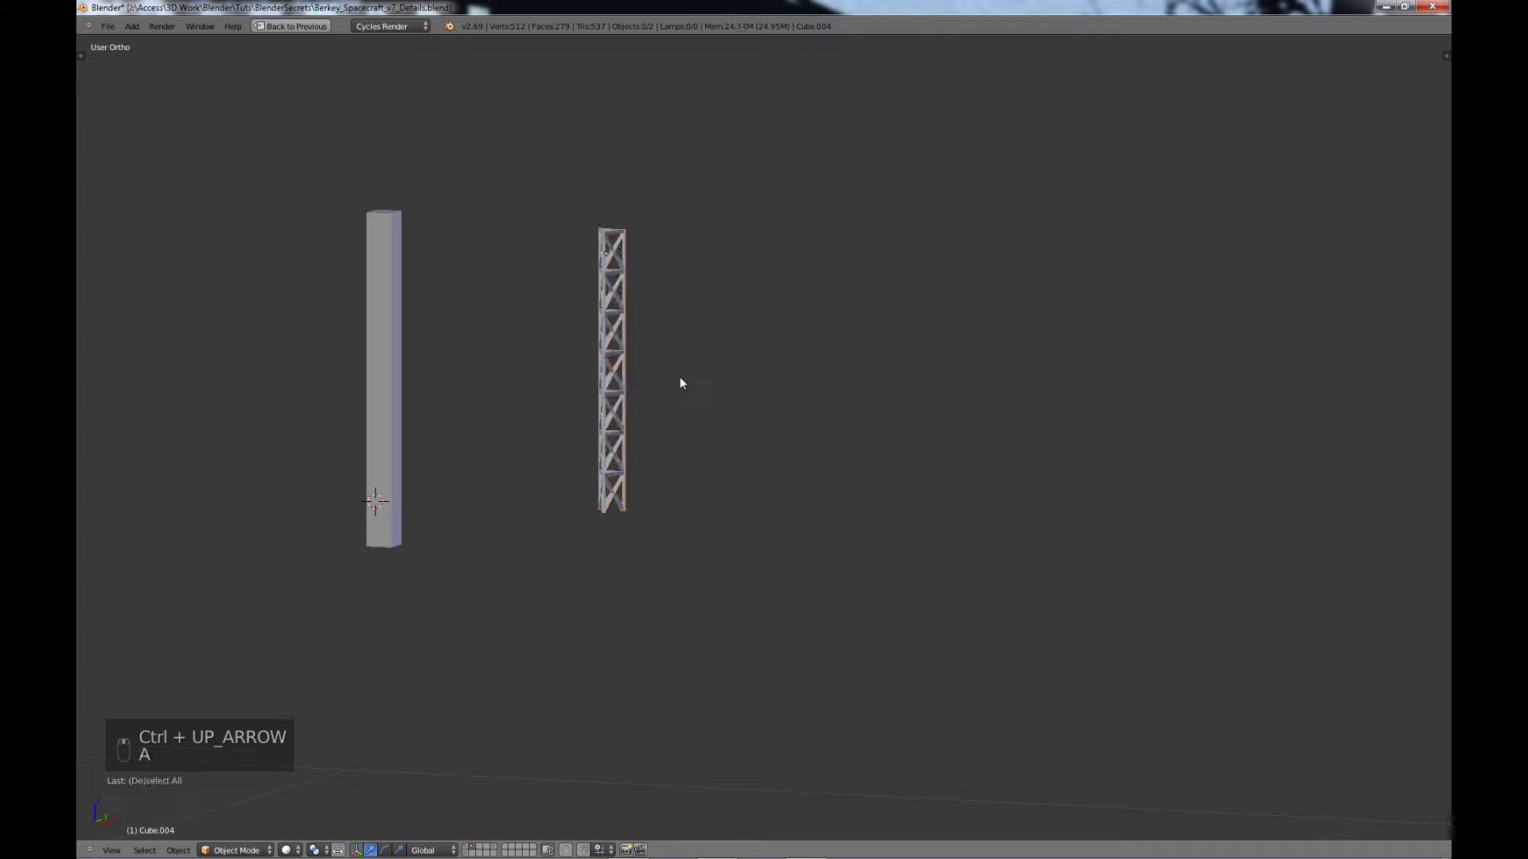
pyautogui.scroll(-2, 629, 380)
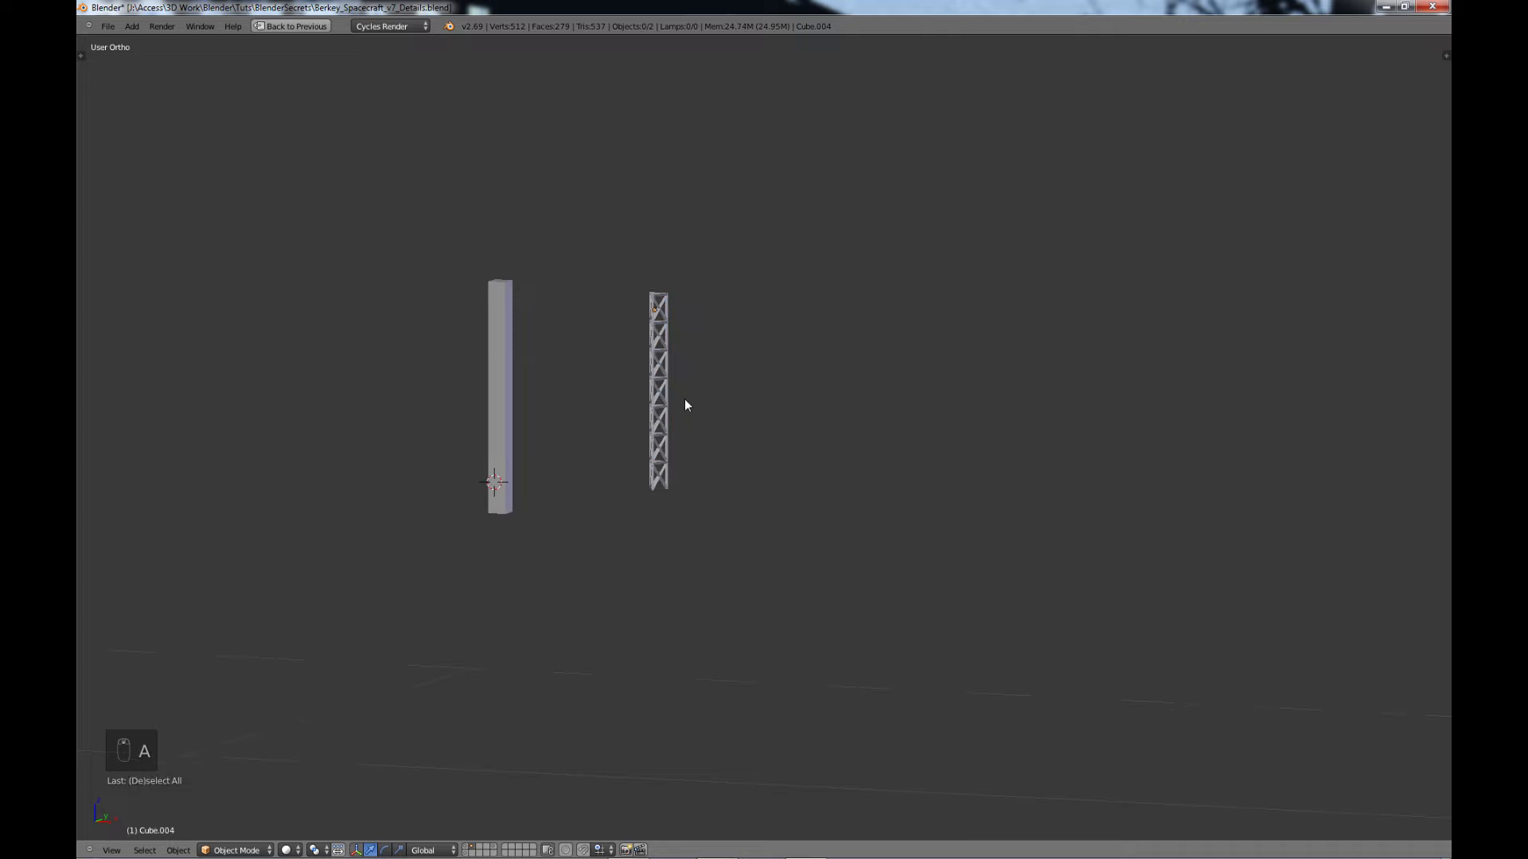
pyautogui.rightClick(660, 393)
pyautogui.scroll(-1, 710, 410)
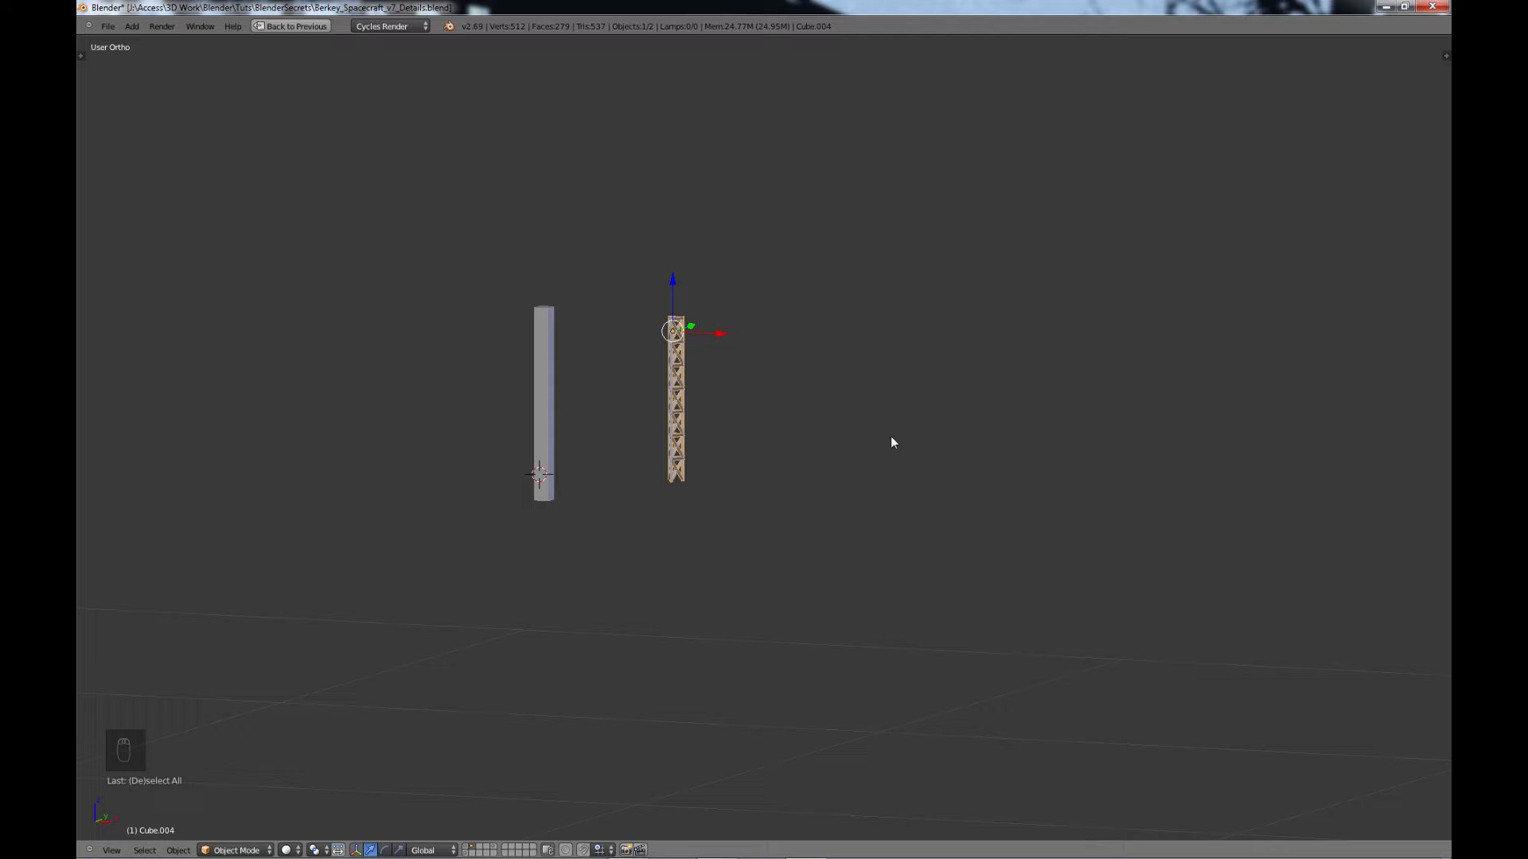
# - Add a UV sphere with 16 segments, 12 rings and size 1.000 at the 3D cursor
pyautogui.hotkey('shift', 'a')
pyautogui.moveTo(872, 438)
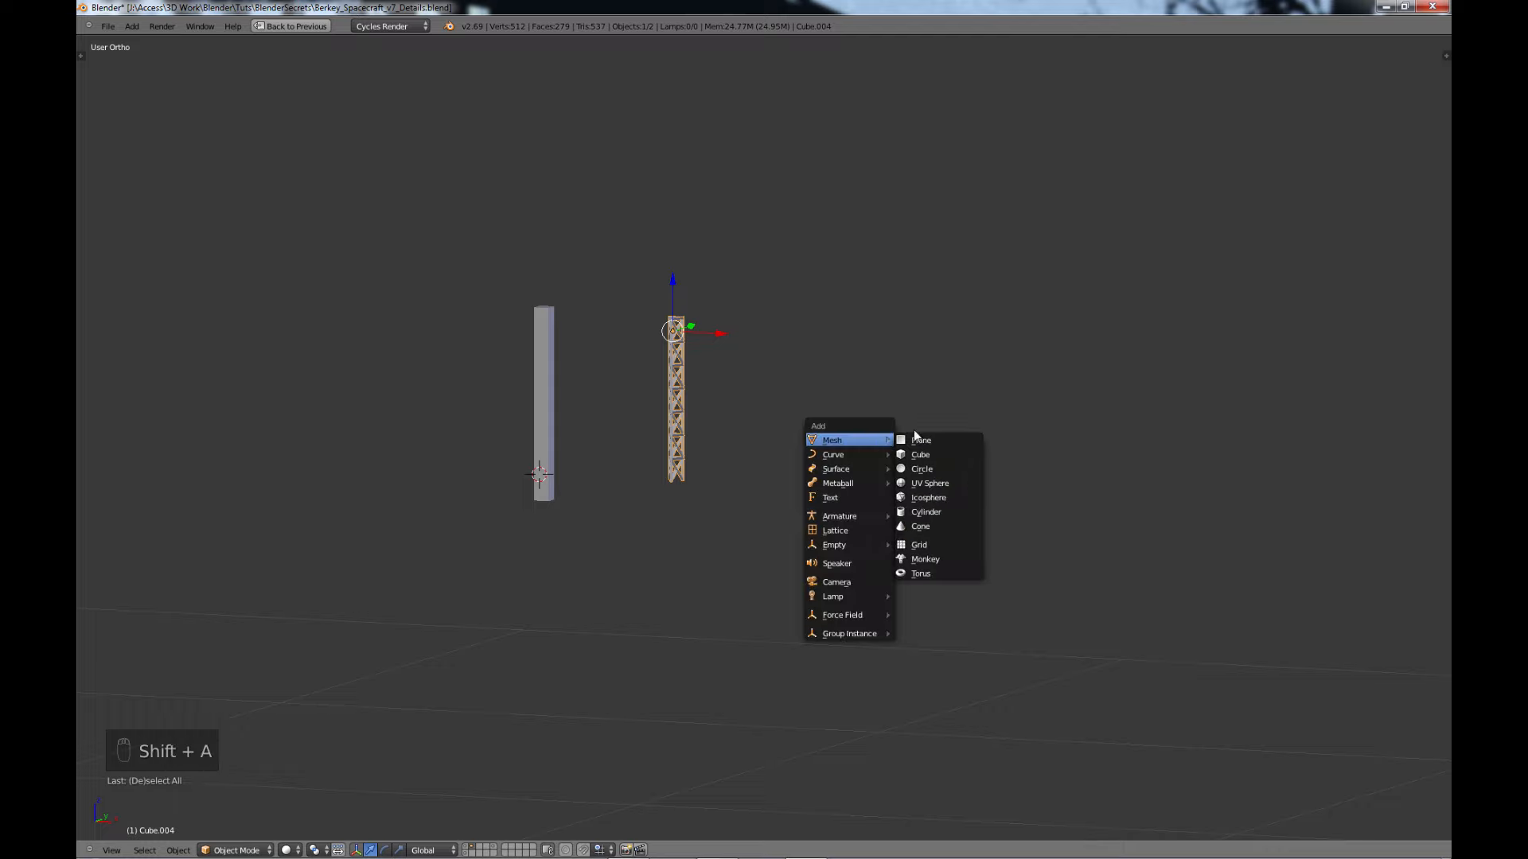
pyautogui.click(927, 483)
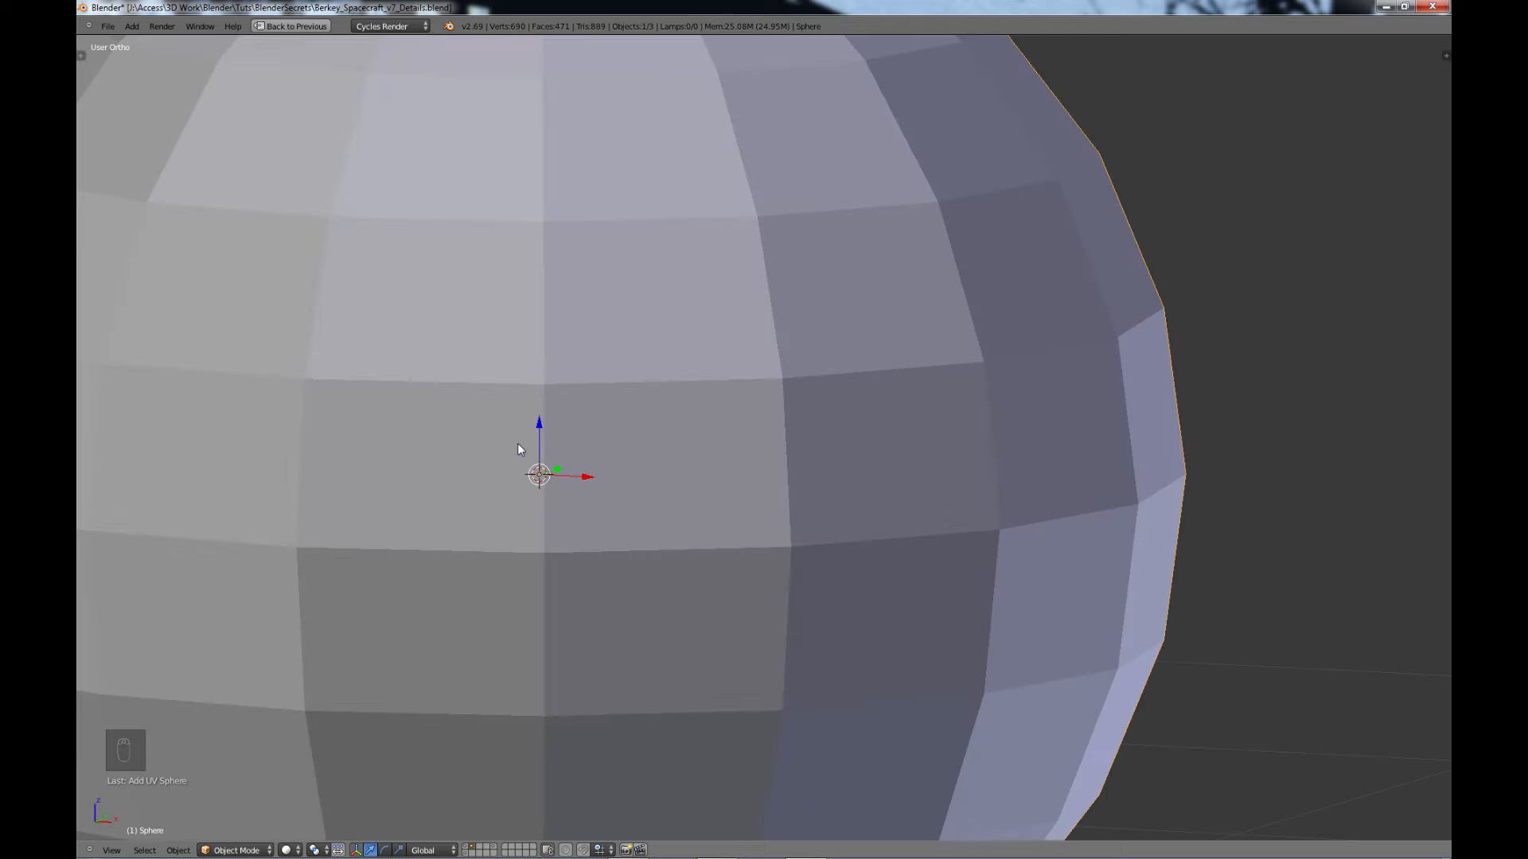
pyautogui.press('t')
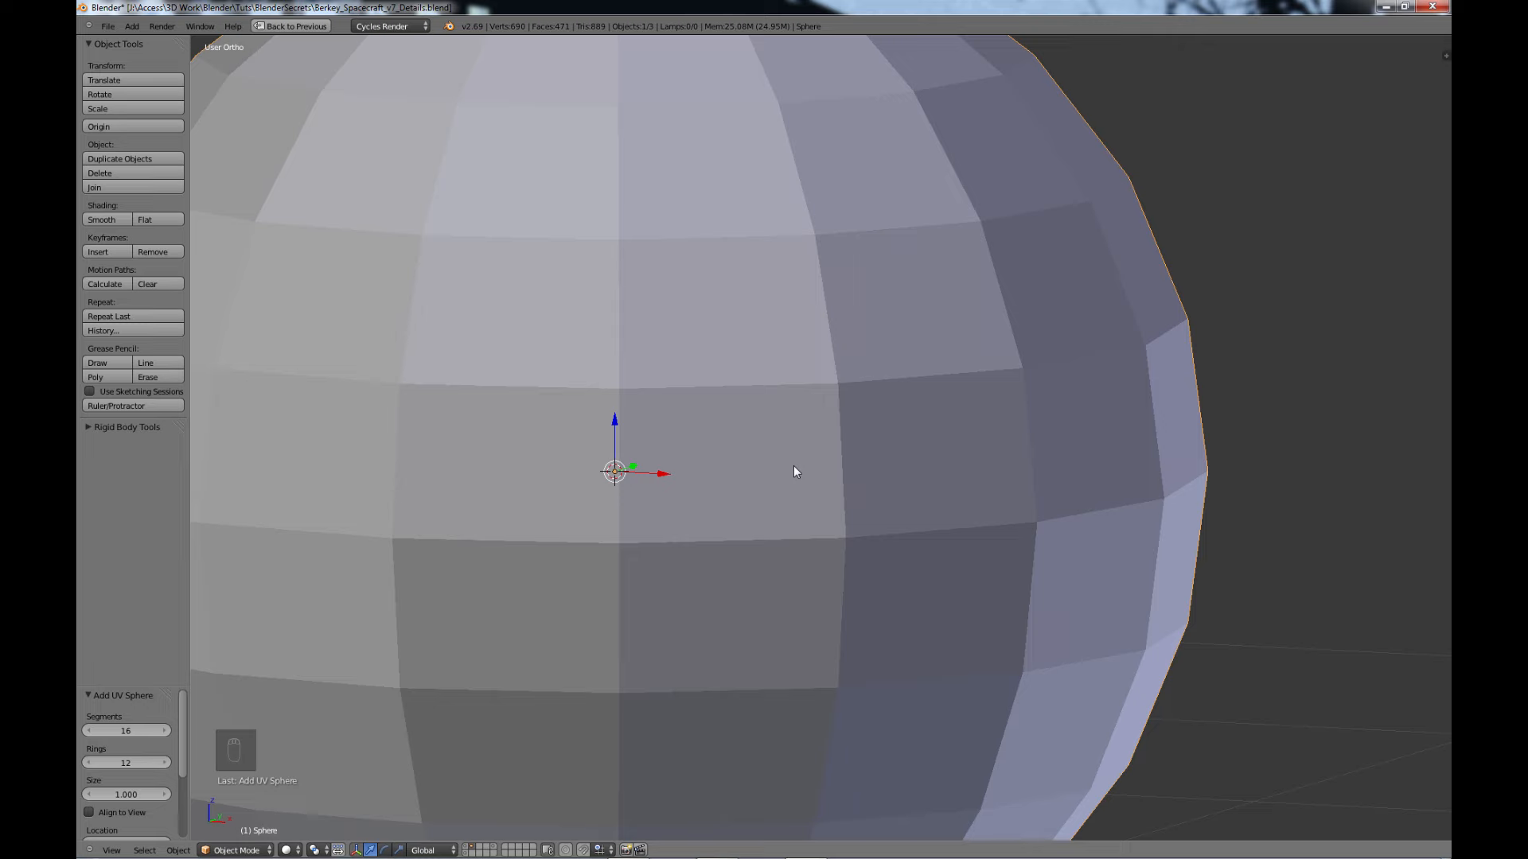
pyautogui.scroll(-5, 794, 468)
pyautogui.press('t')
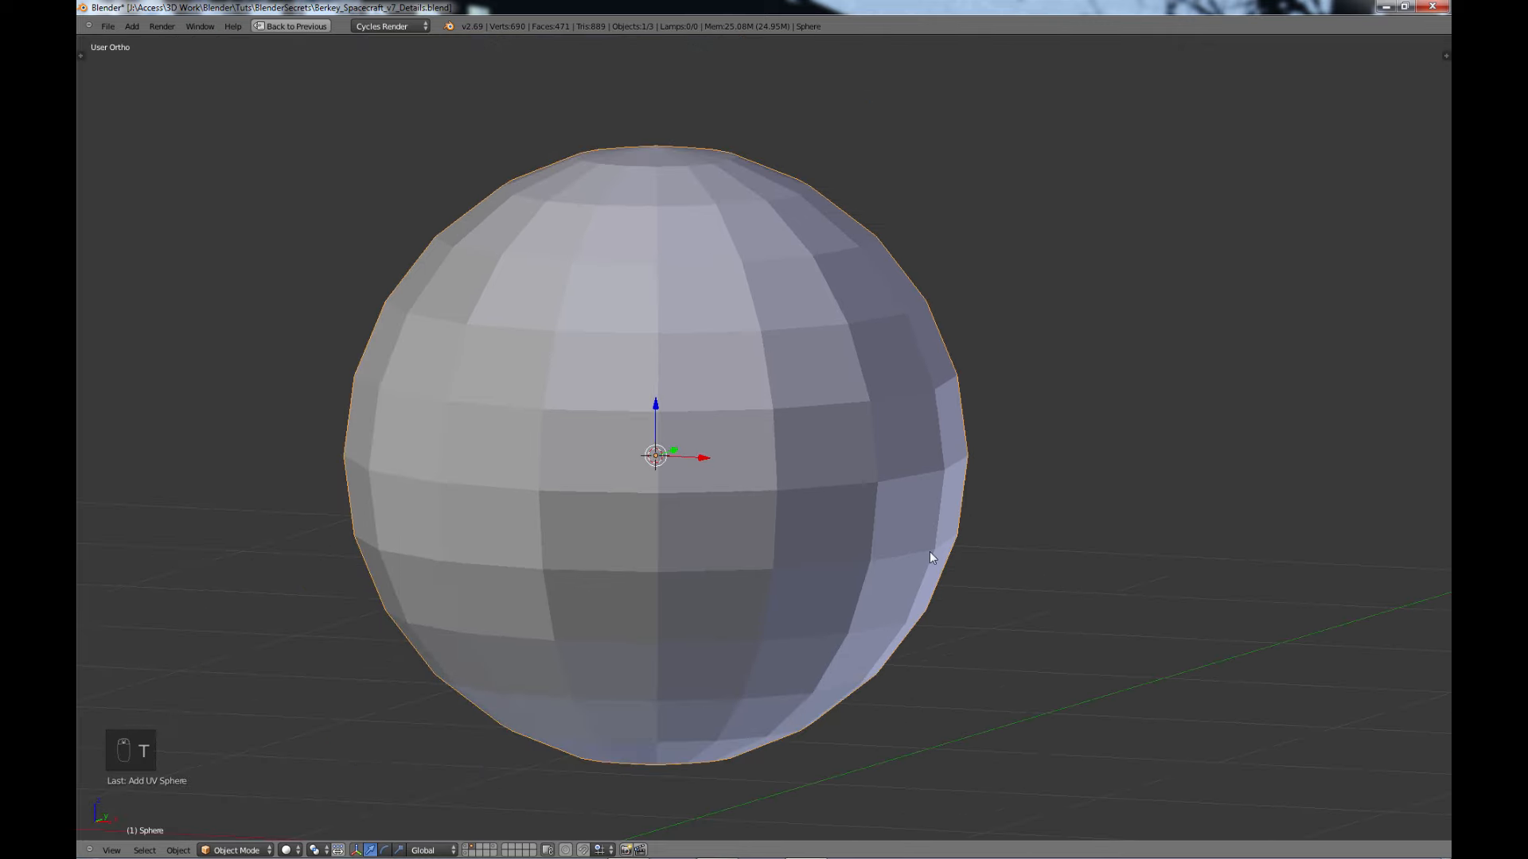
# - Delete the lower eight rings of the sphere's faces in front view, leaving only the upper cap
pyautogui.press('Tab')
pyautogui.scroll(-2, 915, 541)
pyautogui.scroll(2, 907, 552)
pyautogui.press('KP_1')
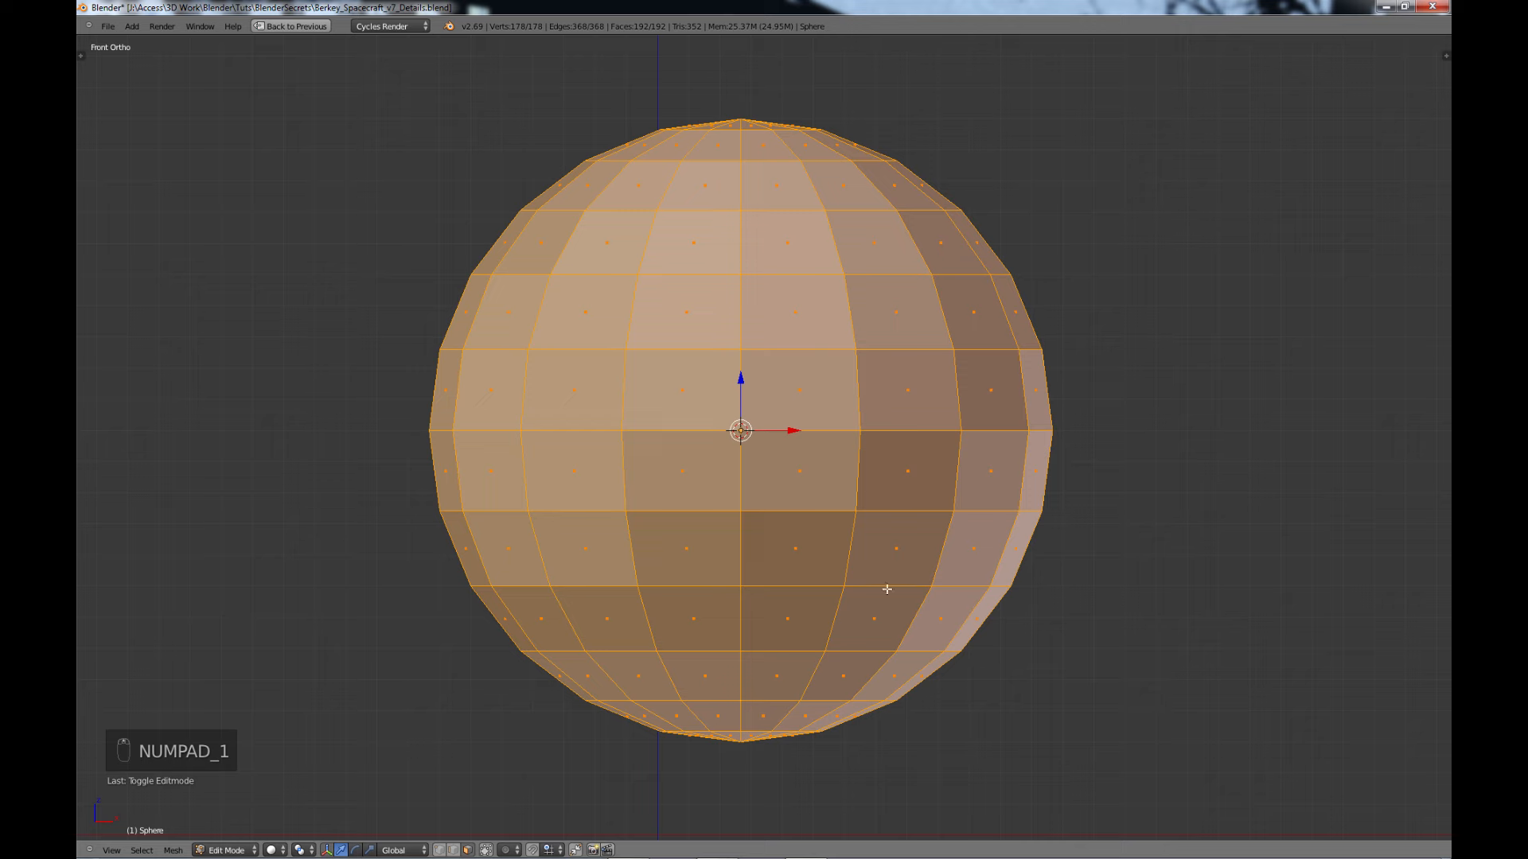
pyautogui.rightClick(934, 412)
pyautogui.press('b')
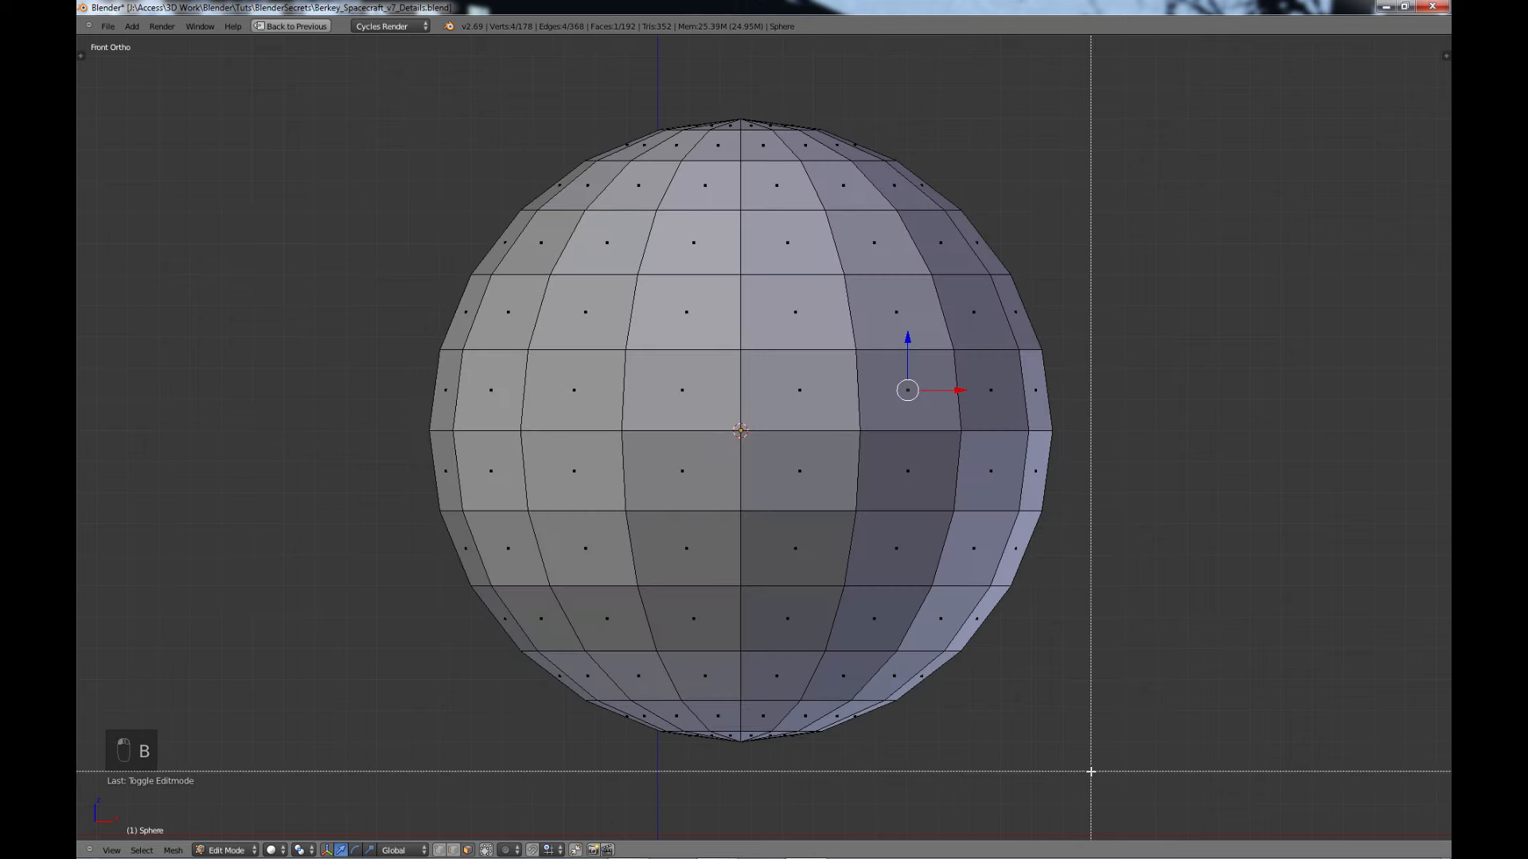
pyautogui.moveTo(1100, 771); pyautogui.dragTo(358, 292)
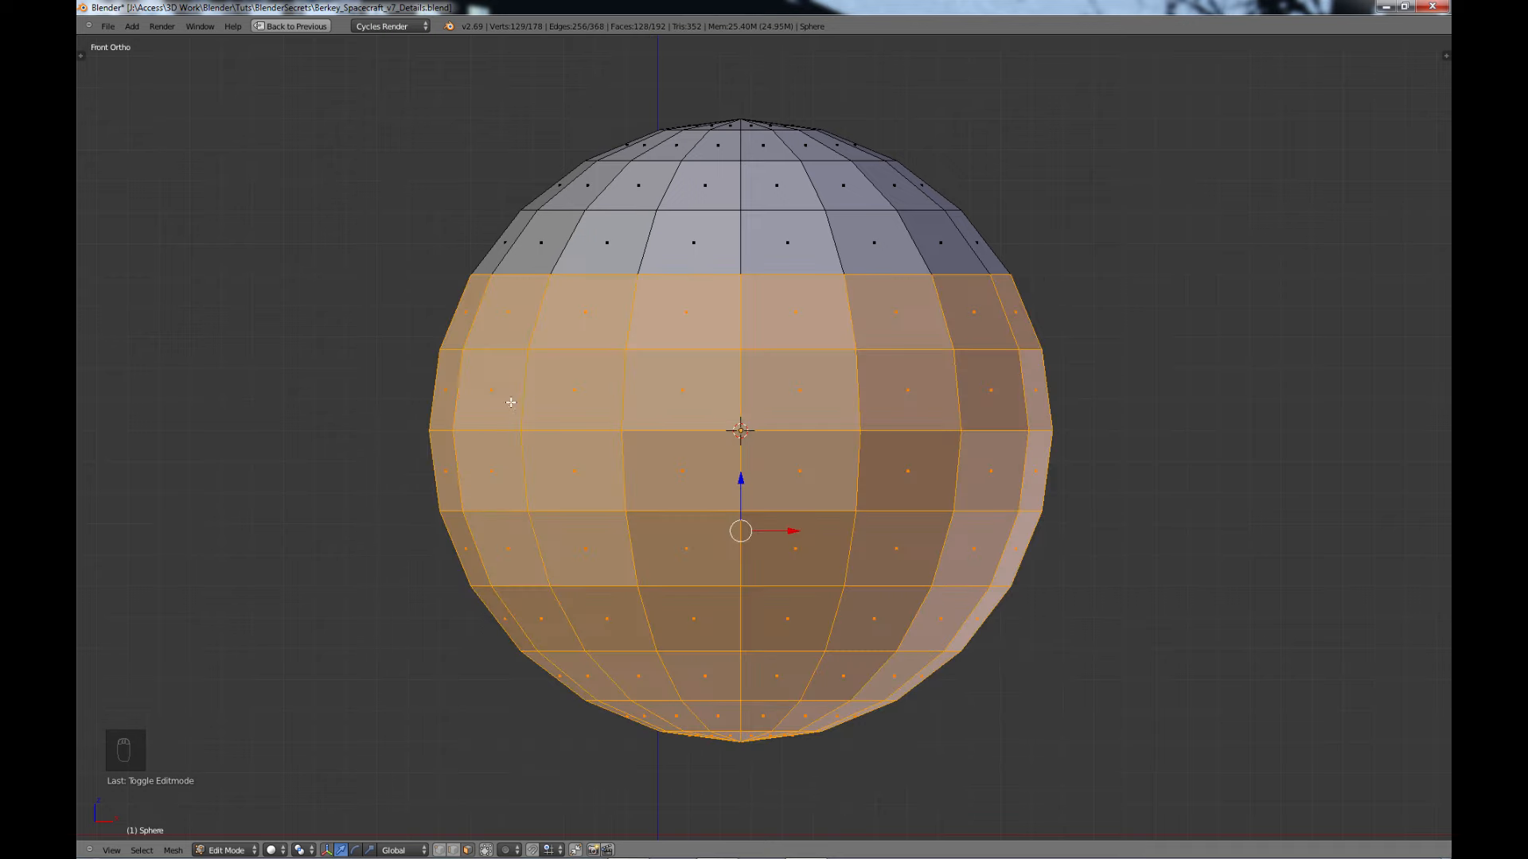
pyautogui.press('x')
pyautogui.click(504, 408)
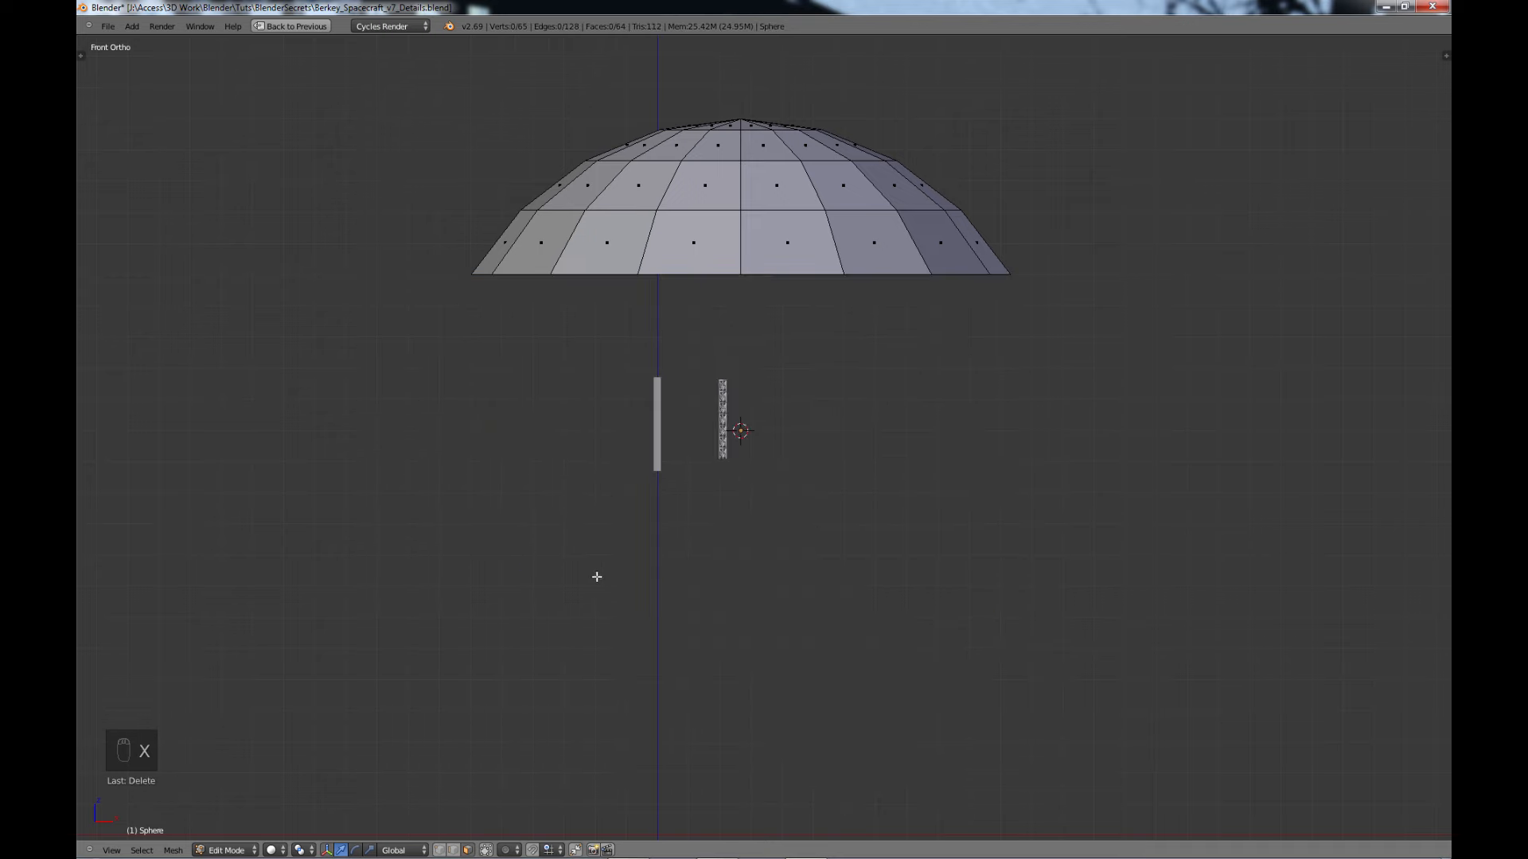
# - Select the whole remaining cap and flatten it along Z to a scale of about 0.55
pyautogui.moveTo(596, 576); pyautogui.dragTo(665, 484, button='middle')
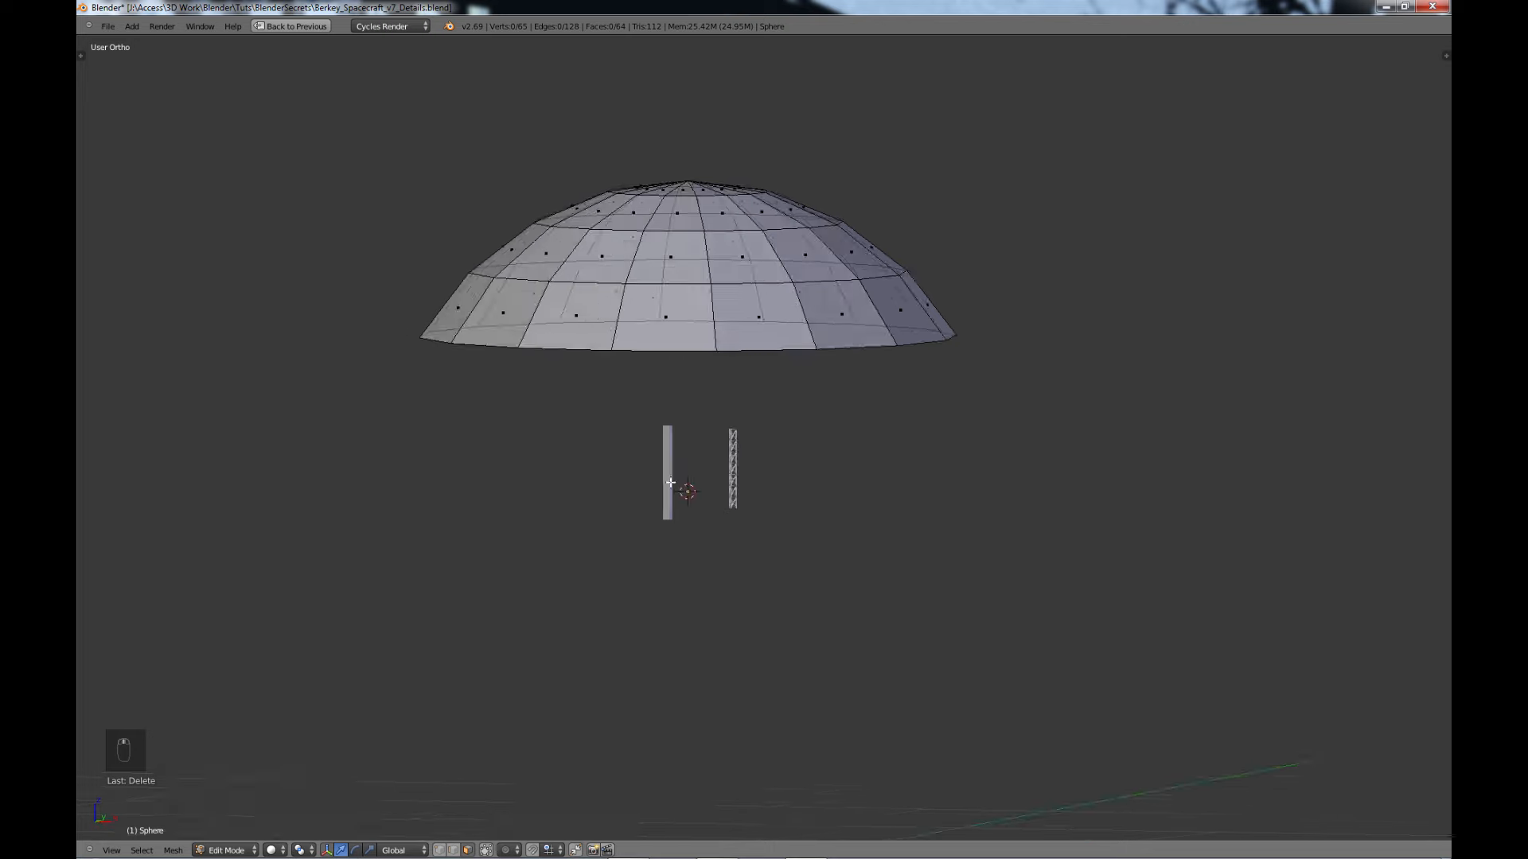
pyautogui.rightClick(669, 253)
pyautogui.press('b')
pyautogui.moveTo(409, 145); pyautogui.dragTo(1009, 371)
pyautogui.press('s')
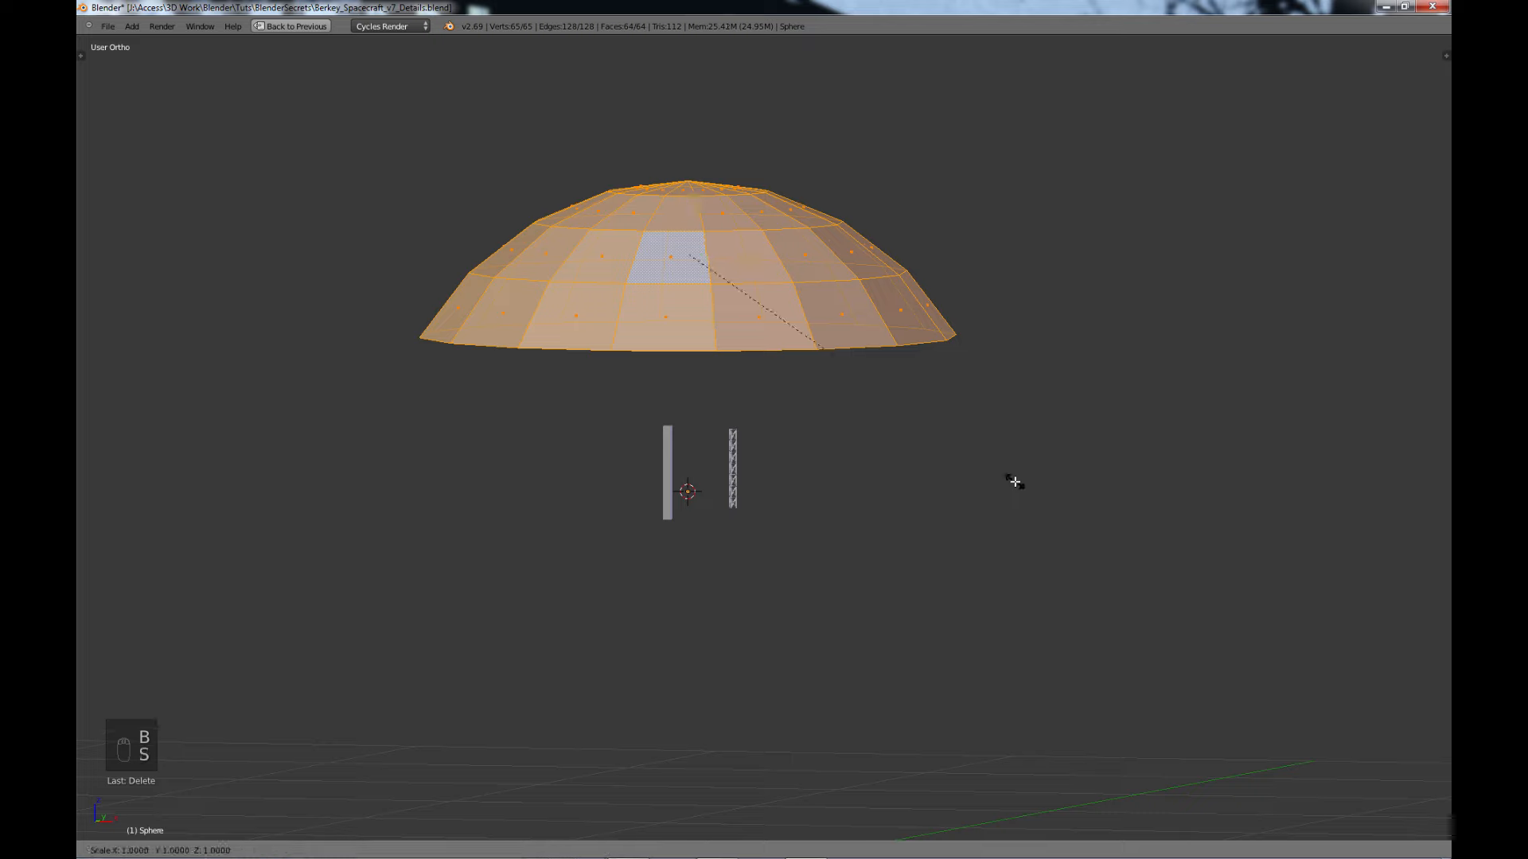
pyautogui.press('z')
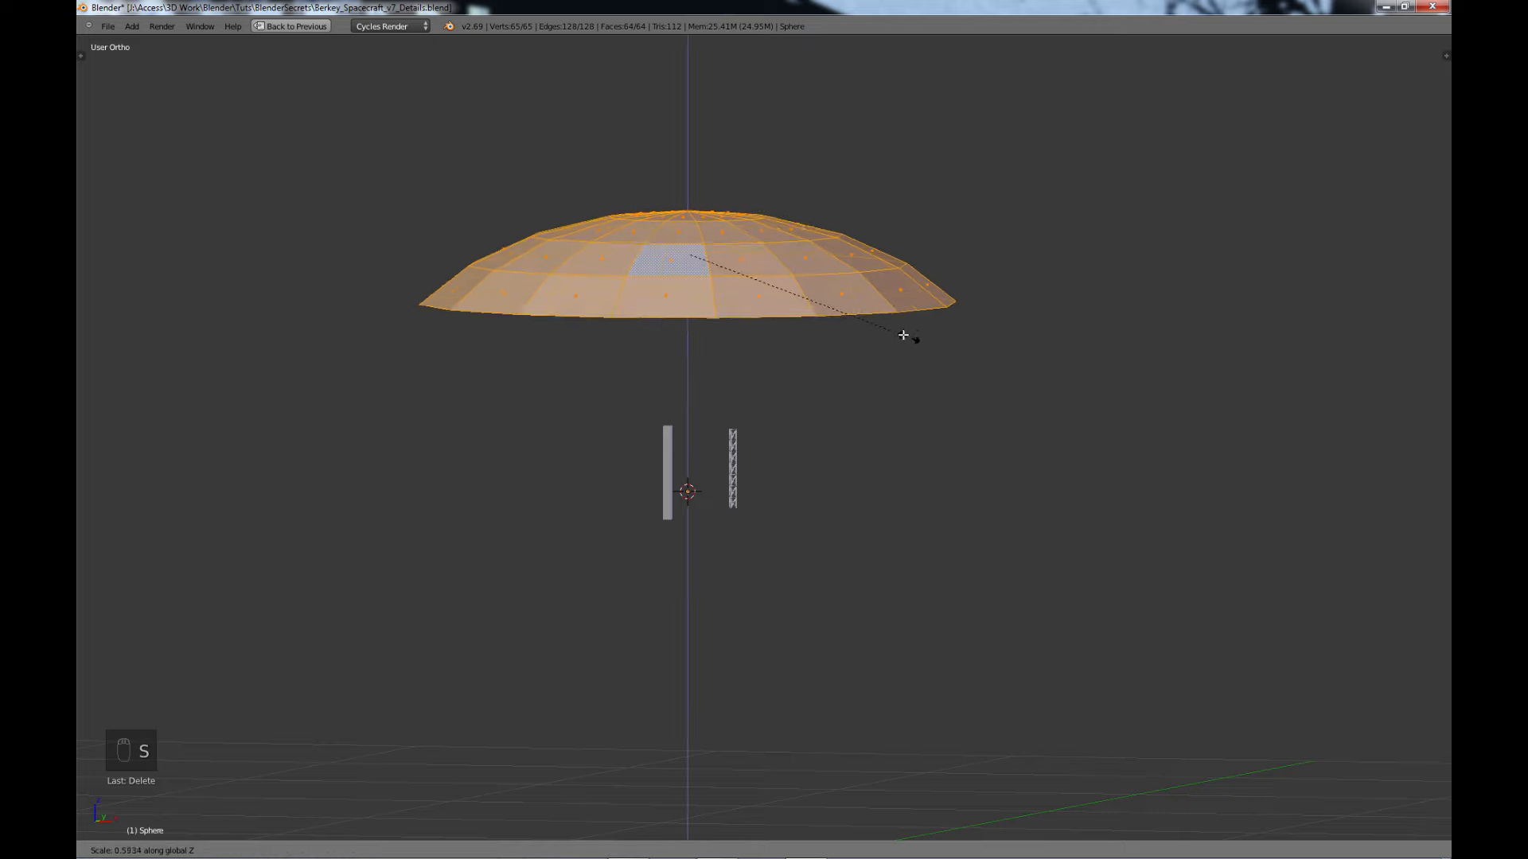
pyautogui.click(896, 332)
# - Scale the flattened cap down to roughly the column's height in width and move it beside the truss tower
pyautogui.moveTo(703, 533); pyautogui.dragTo(687, 486, button='middle')
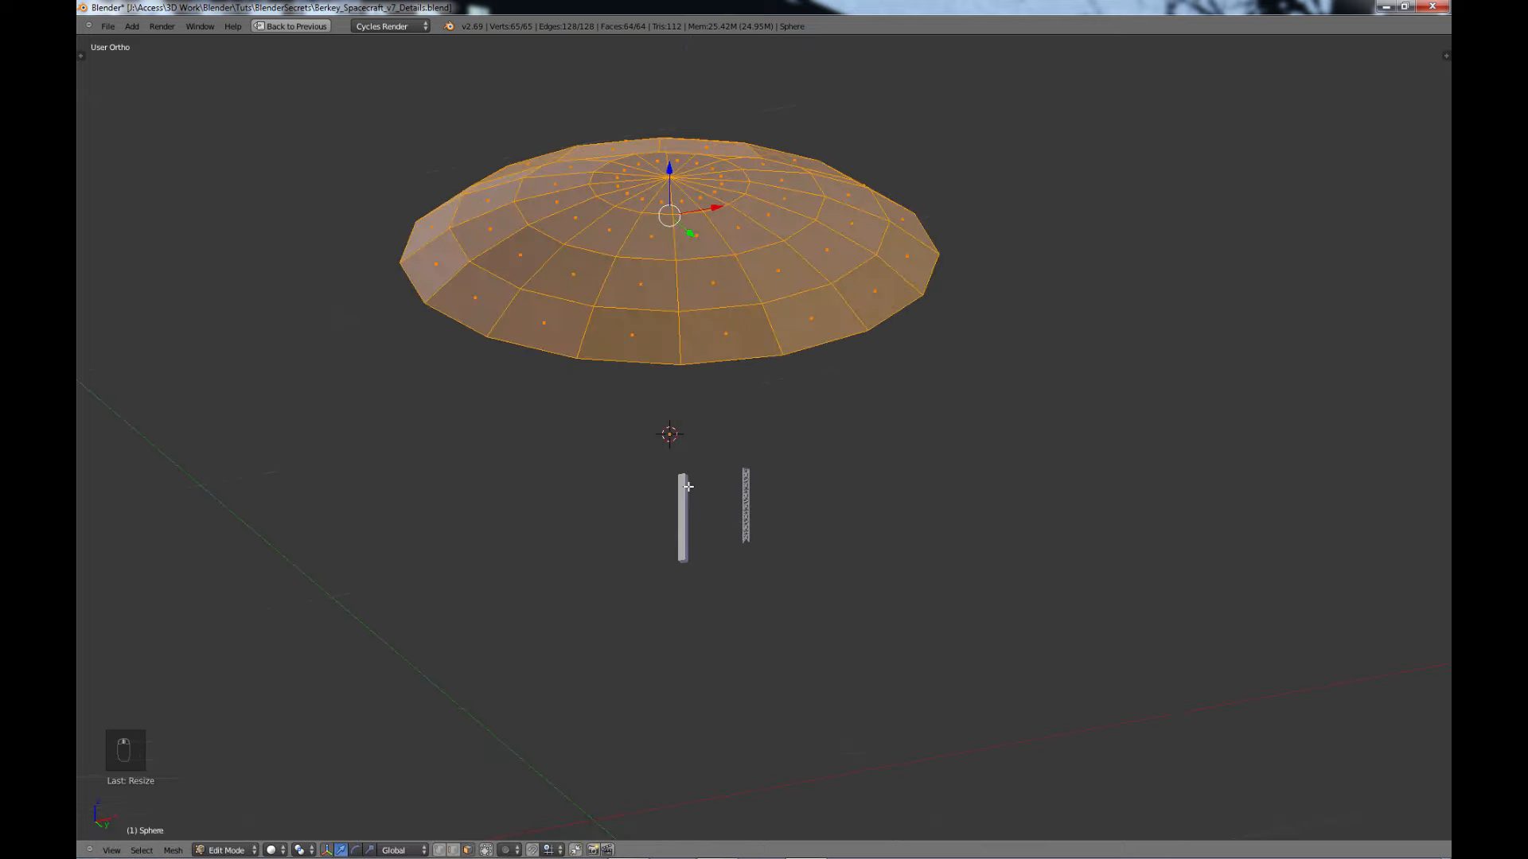
pyautogui.press('s')
pyautogui.click(706, 318)
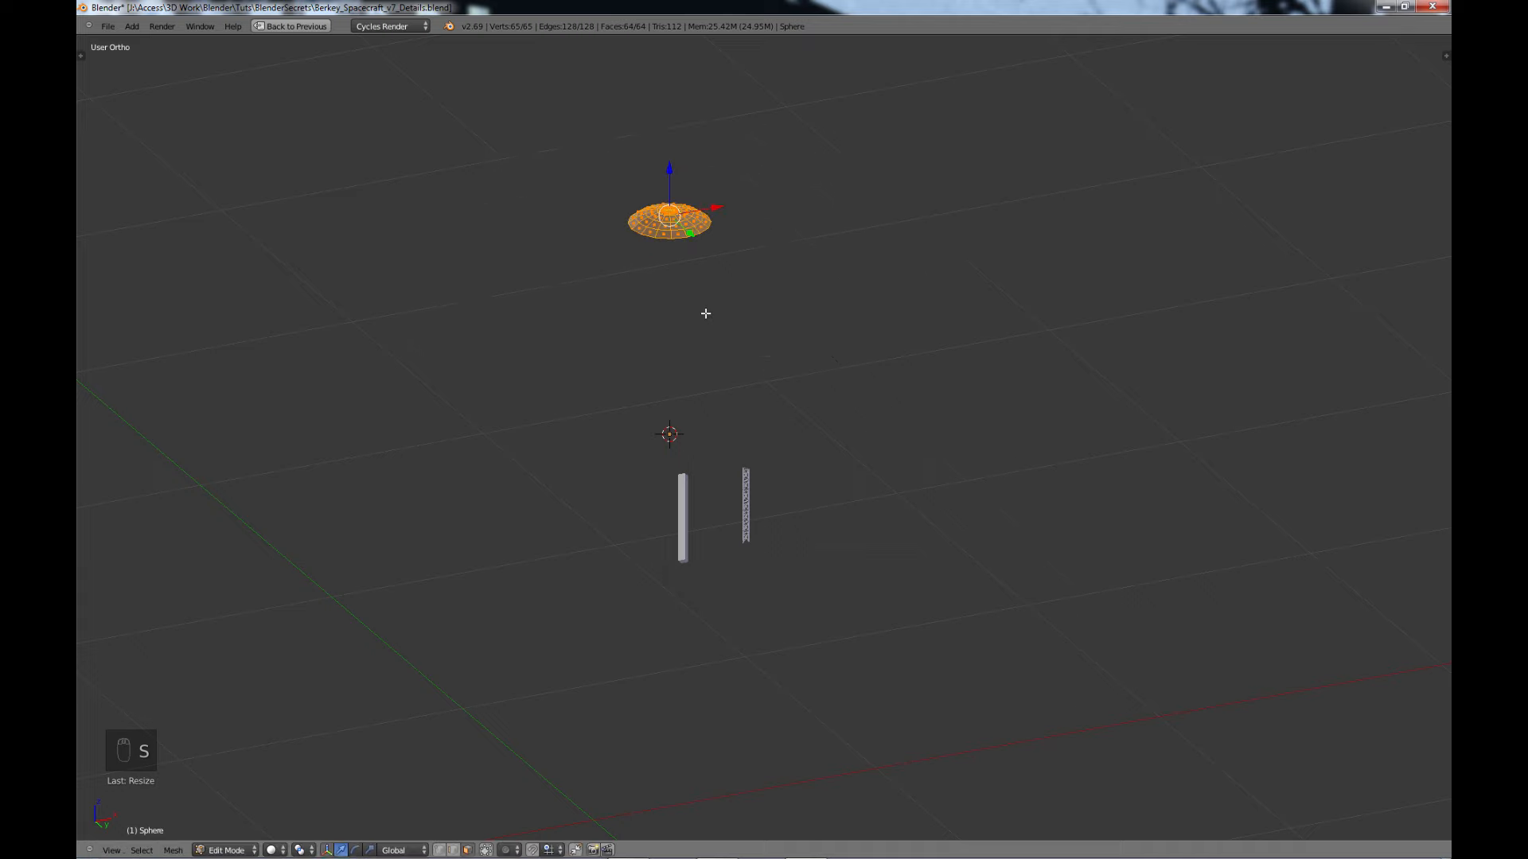
pyautogui.moveTo(706, 314); pyautogui.dragTo(703, 234, button='middle')
pyautogui.press('g')
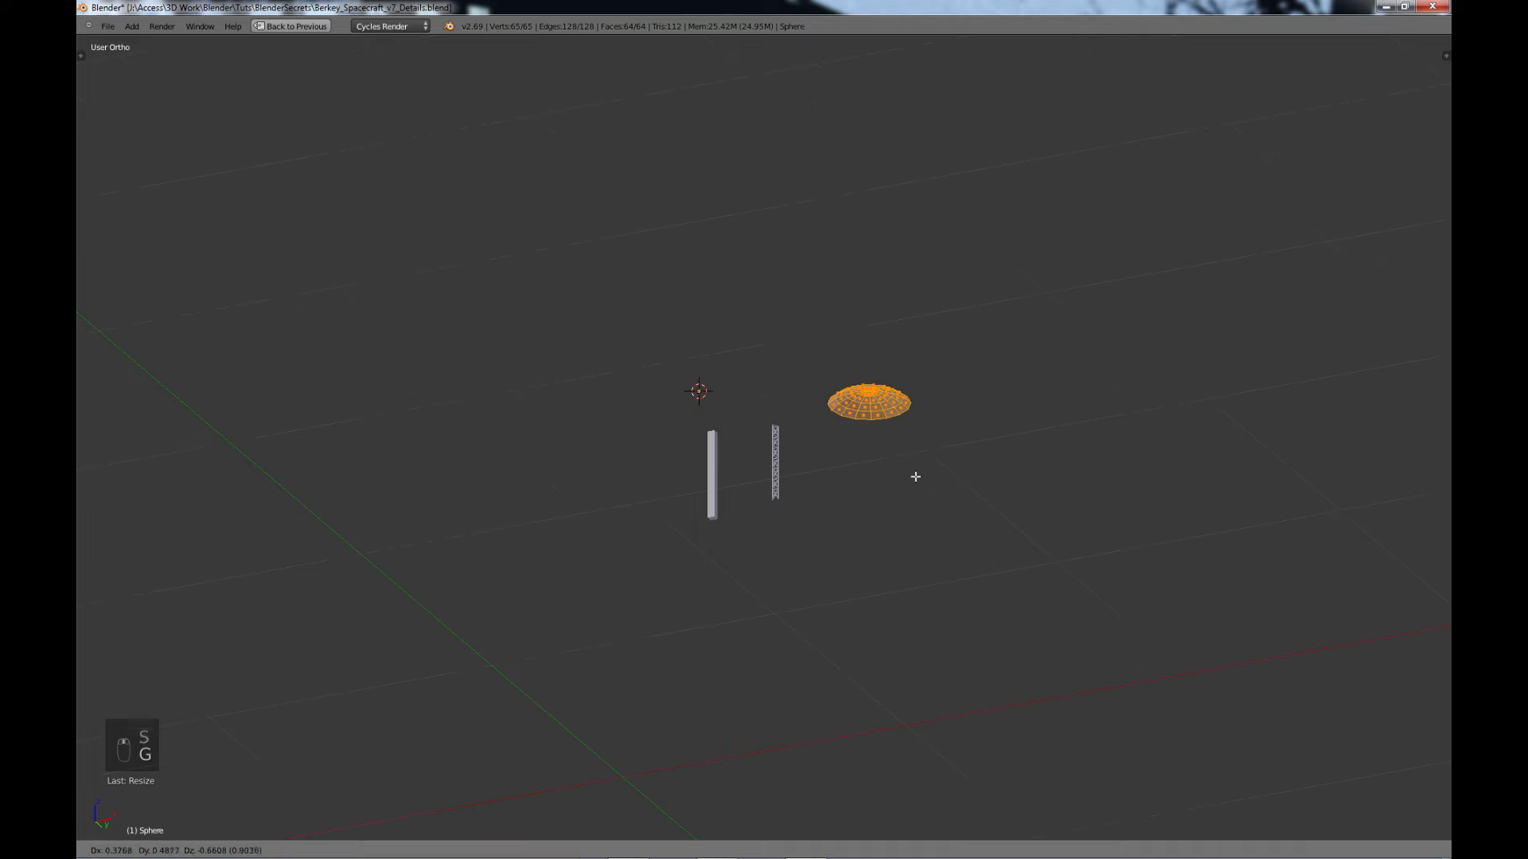
pyautogui.click(915, 476)
# - Rotate the cap 90° in front view and 180° about Y so its hollow side faces away from the tower
pyautogui.press('KP_1')
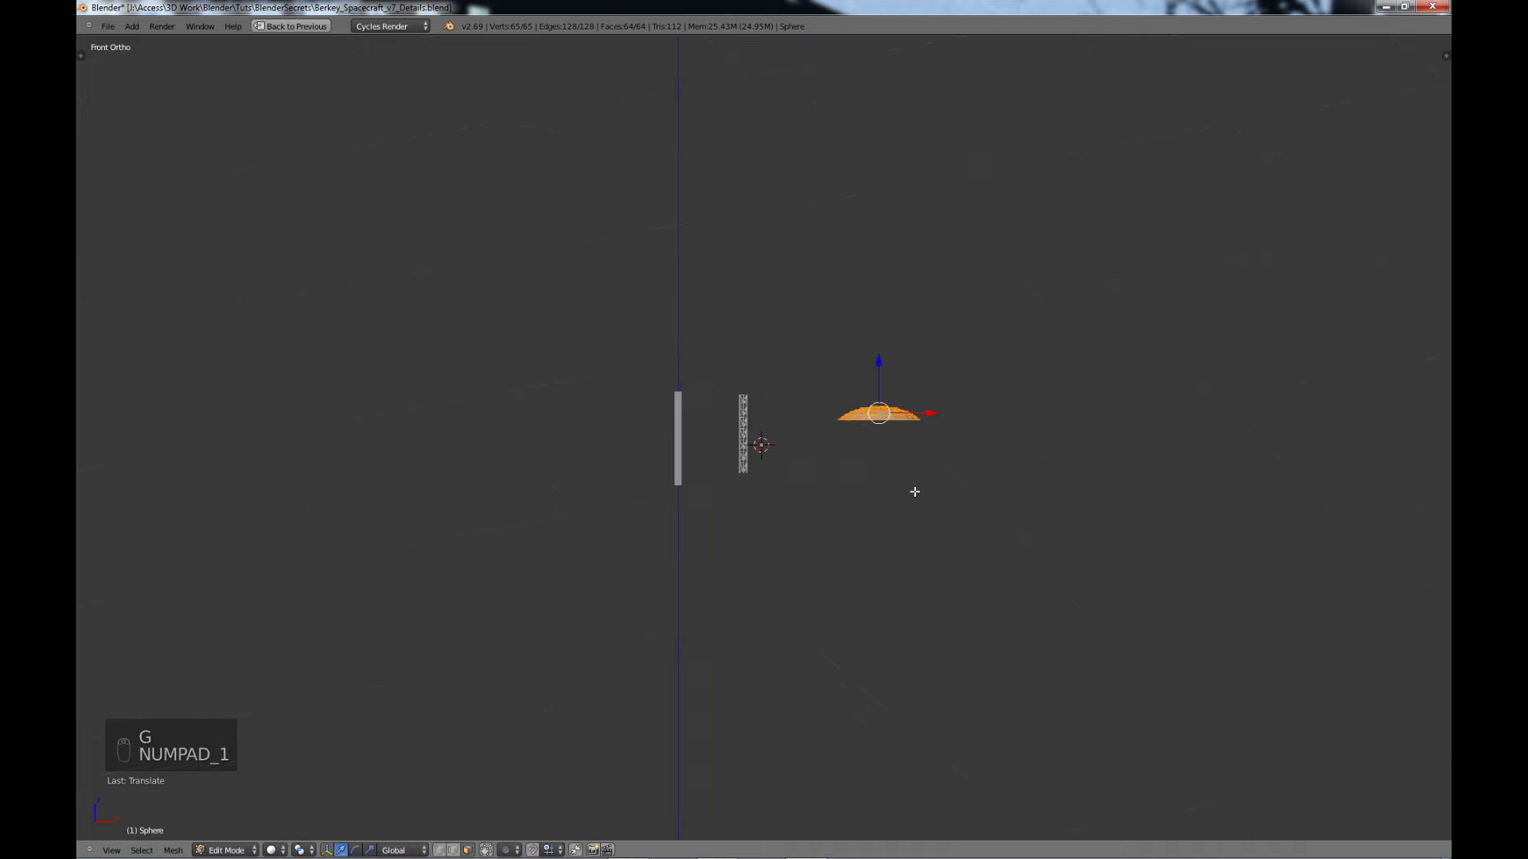
pyautogui.scroll(4, 915, 492)
pyautogui.press('r')
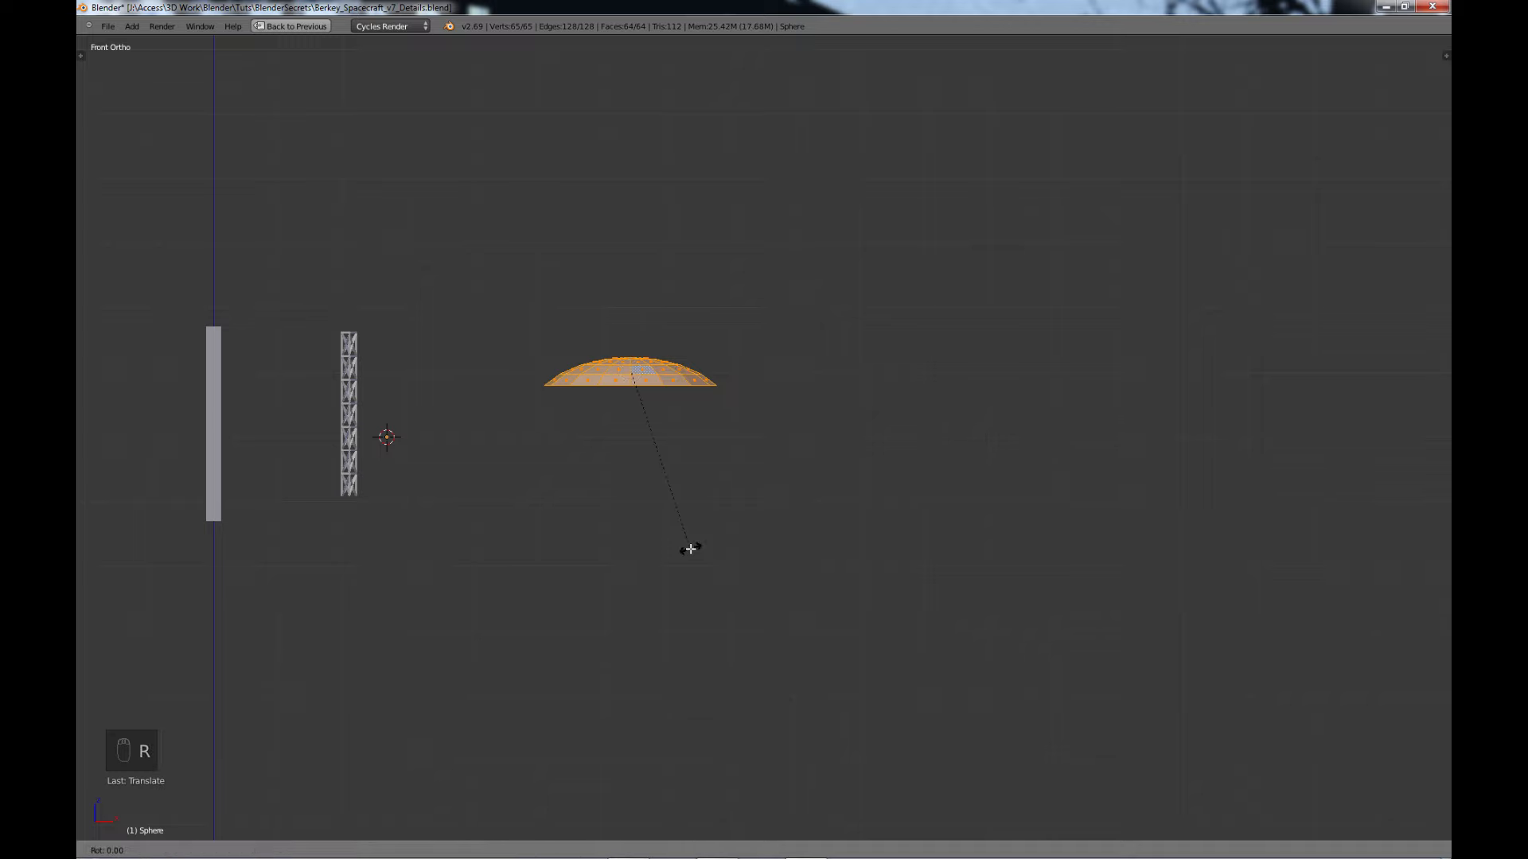
pyautogui.write('90')
pyautogui.click(691, 549)
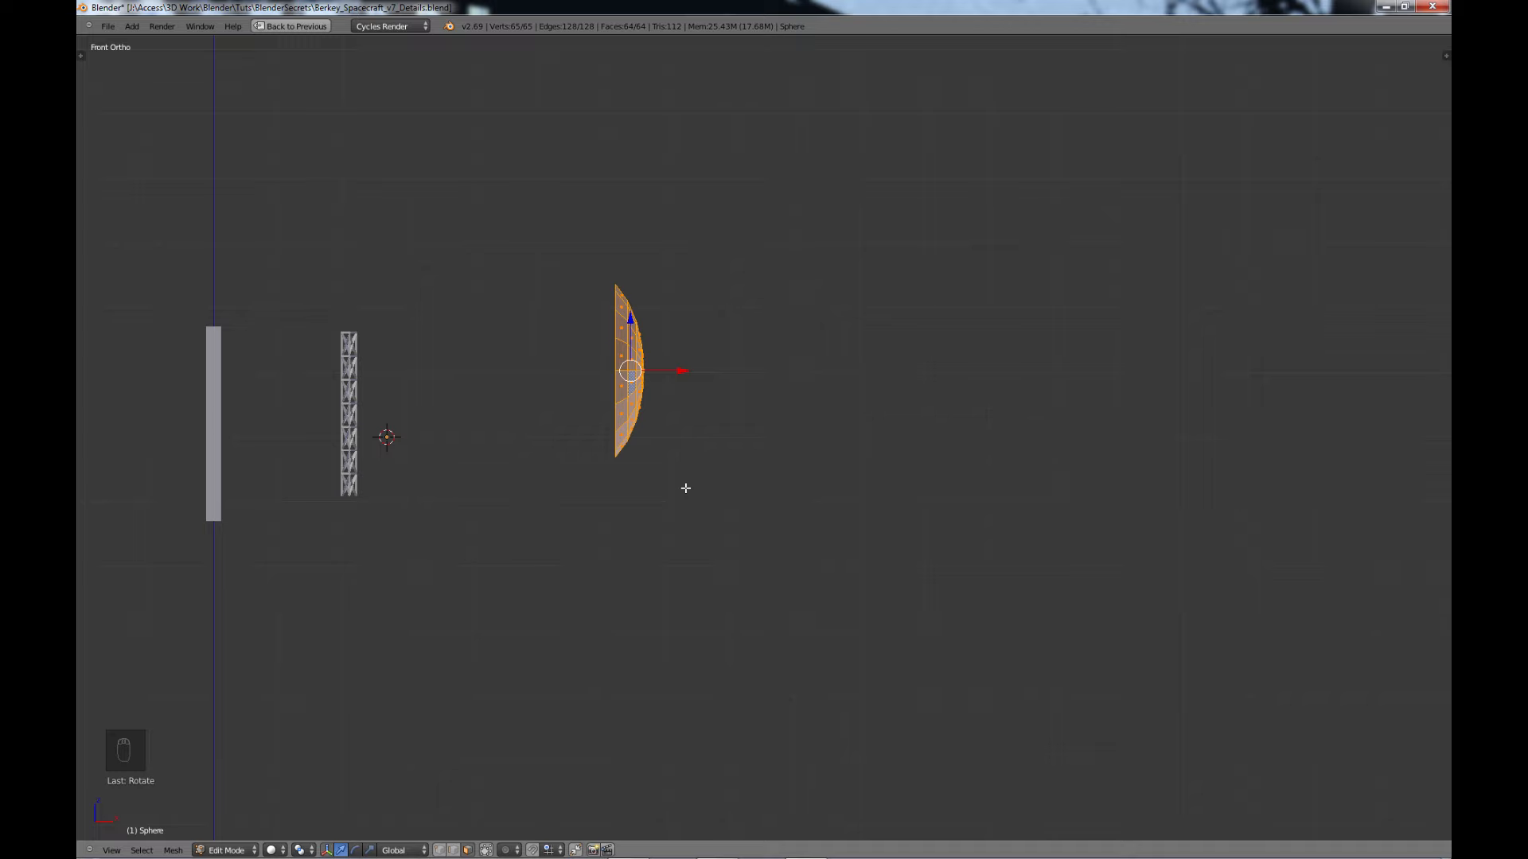
pyautogui.write('r')
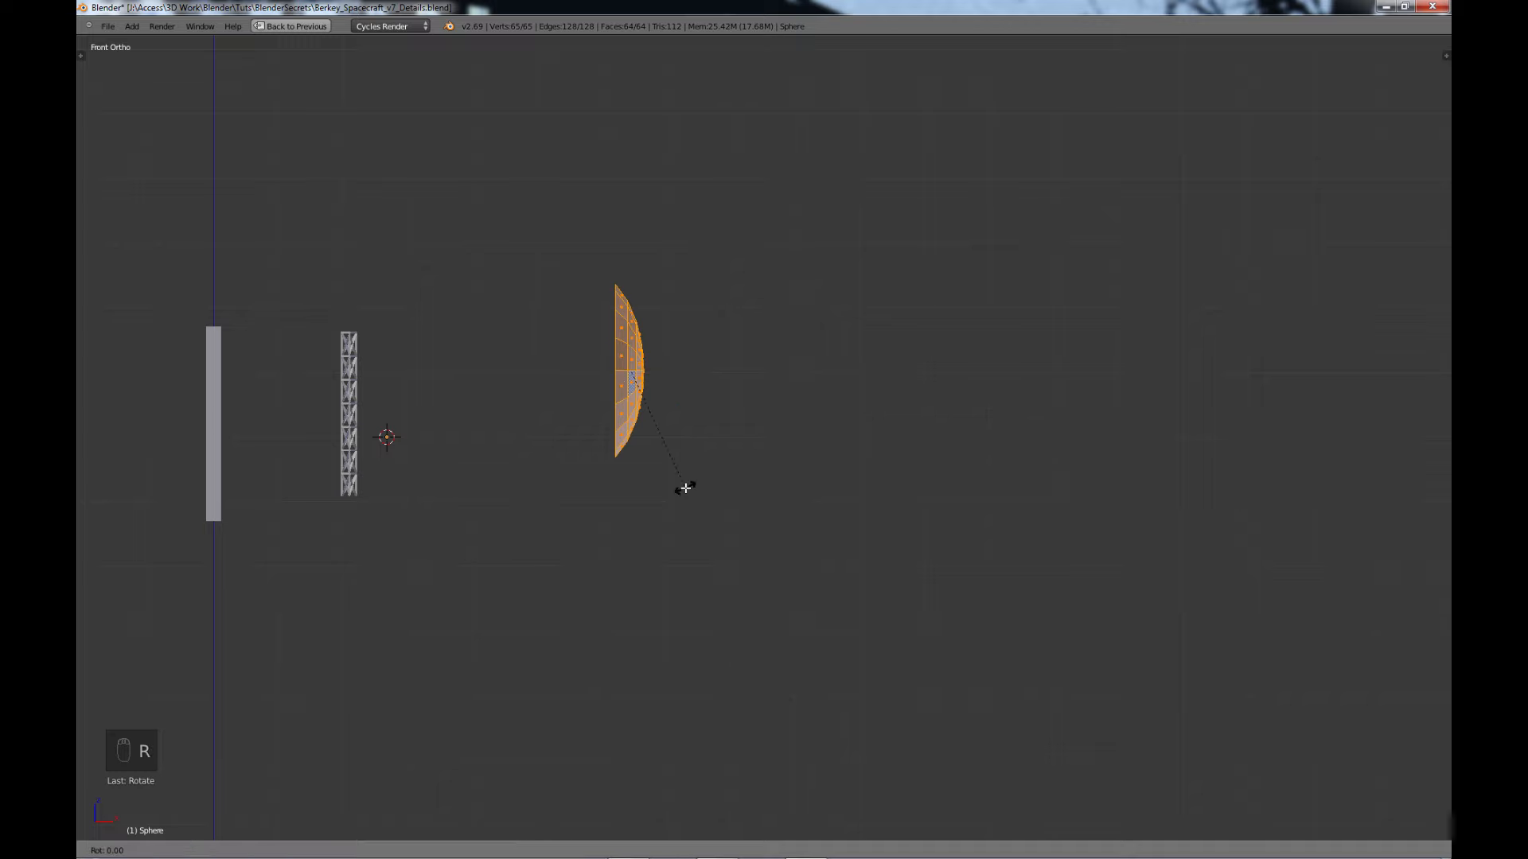
pyautogui.write('y180')
pyautogui.press('Return')
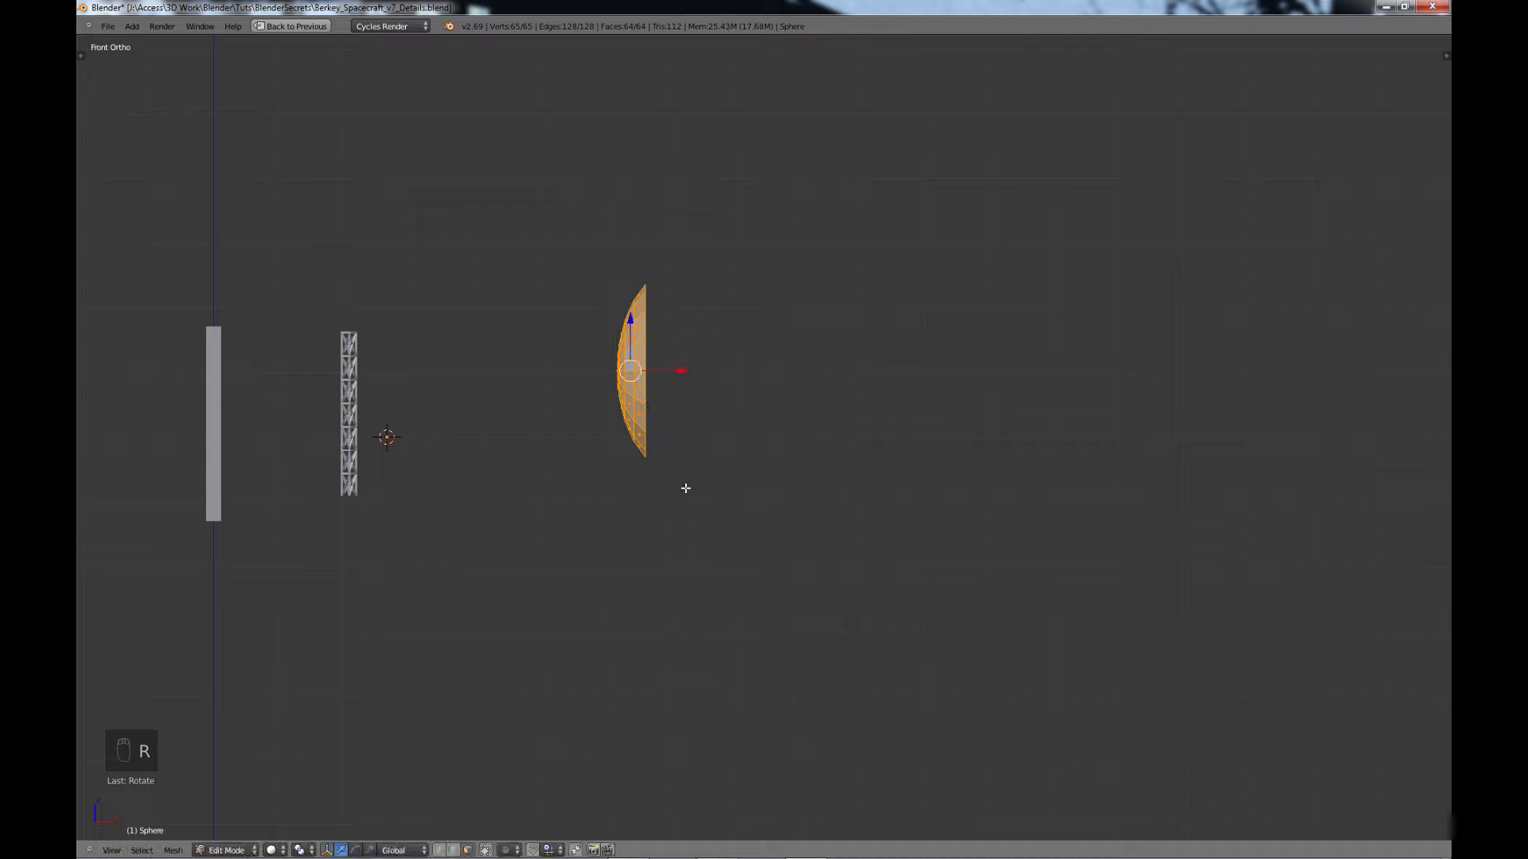
# - Select the central fan of faces inside the dish and extrude it about 0.014 into the hollow as a raised hub
pyautogui.moveTo(733, 443); pyautogui.dragTo(682, 453, button='middle')
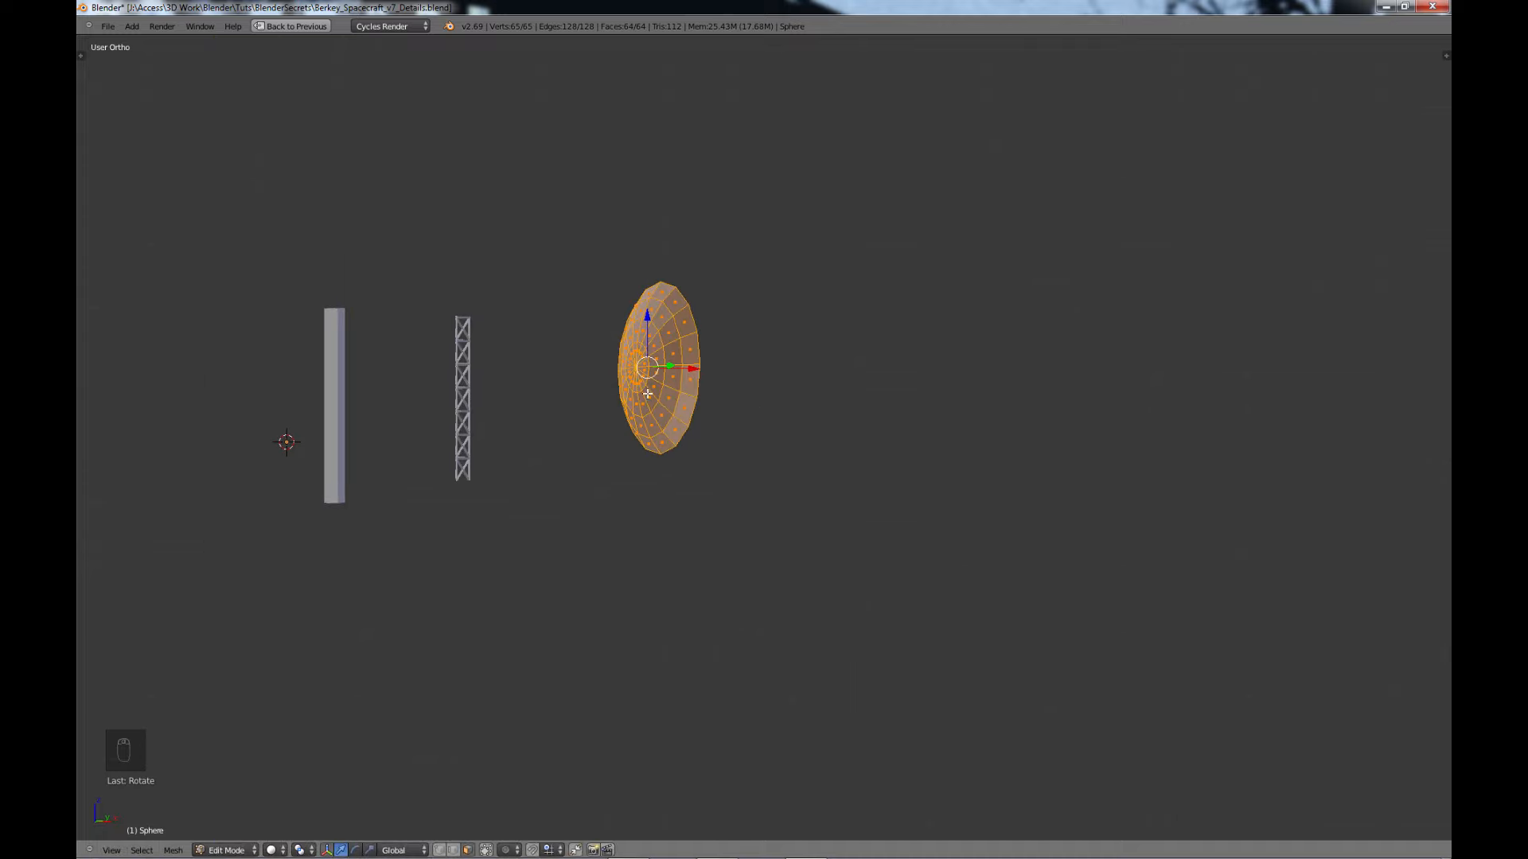
pyautogui.moveTo(675, 416); pyautogui.dragTo(713, 404, button='middle')
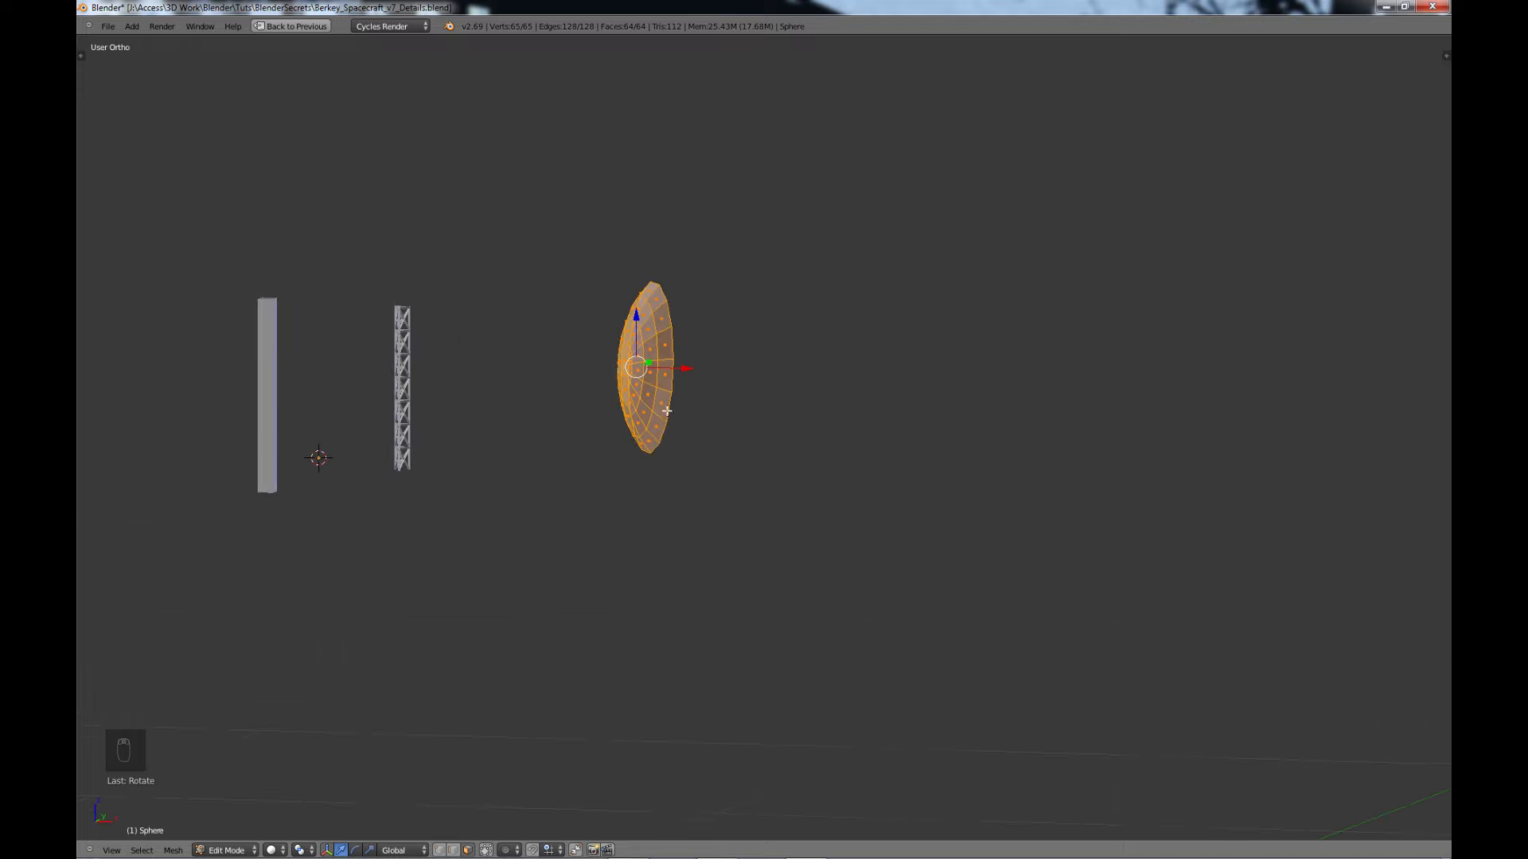
pyautogui.scroll(4, 666, 411)
pyautogui.moveTo(594, 457); pyautogui.dragTo(639, 489, button='middle')
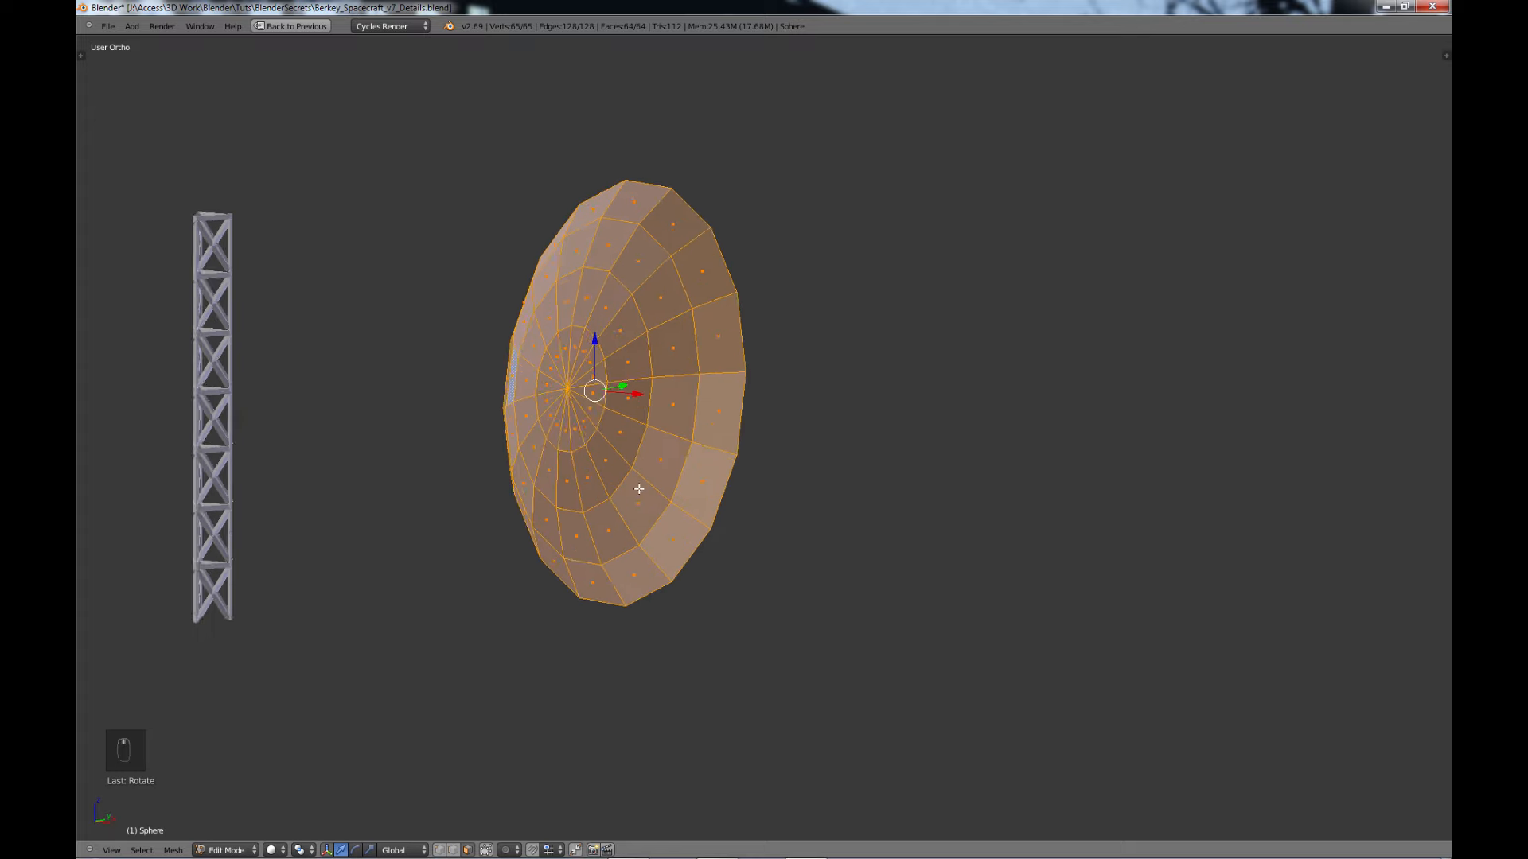
pyautogui.scroll(1, 544, 393)
pyautogui.press('a')
pyautogui.press('c')
pyautogui.moveTo(531, 332)
pyautogui.mouseDown()
pyautogui.moveTo(547, 336)
pyautogui.moveTo(549, 394)
pyautogui.moveTo(514, 422)
pyautogui.moveTo(514, 358)
pyautogui.moveTo(535, 333)
pyautogui.moveTo(541, 430)
pyautogui.moveTo(566, 444)
pyautogui.mouseUp()
pyautogui.rightClick(566, 444)
pyautogui.moveTo(566, 444); pyautogui.dragTo(611, 454, button='middle')
pyautogui.press('e')
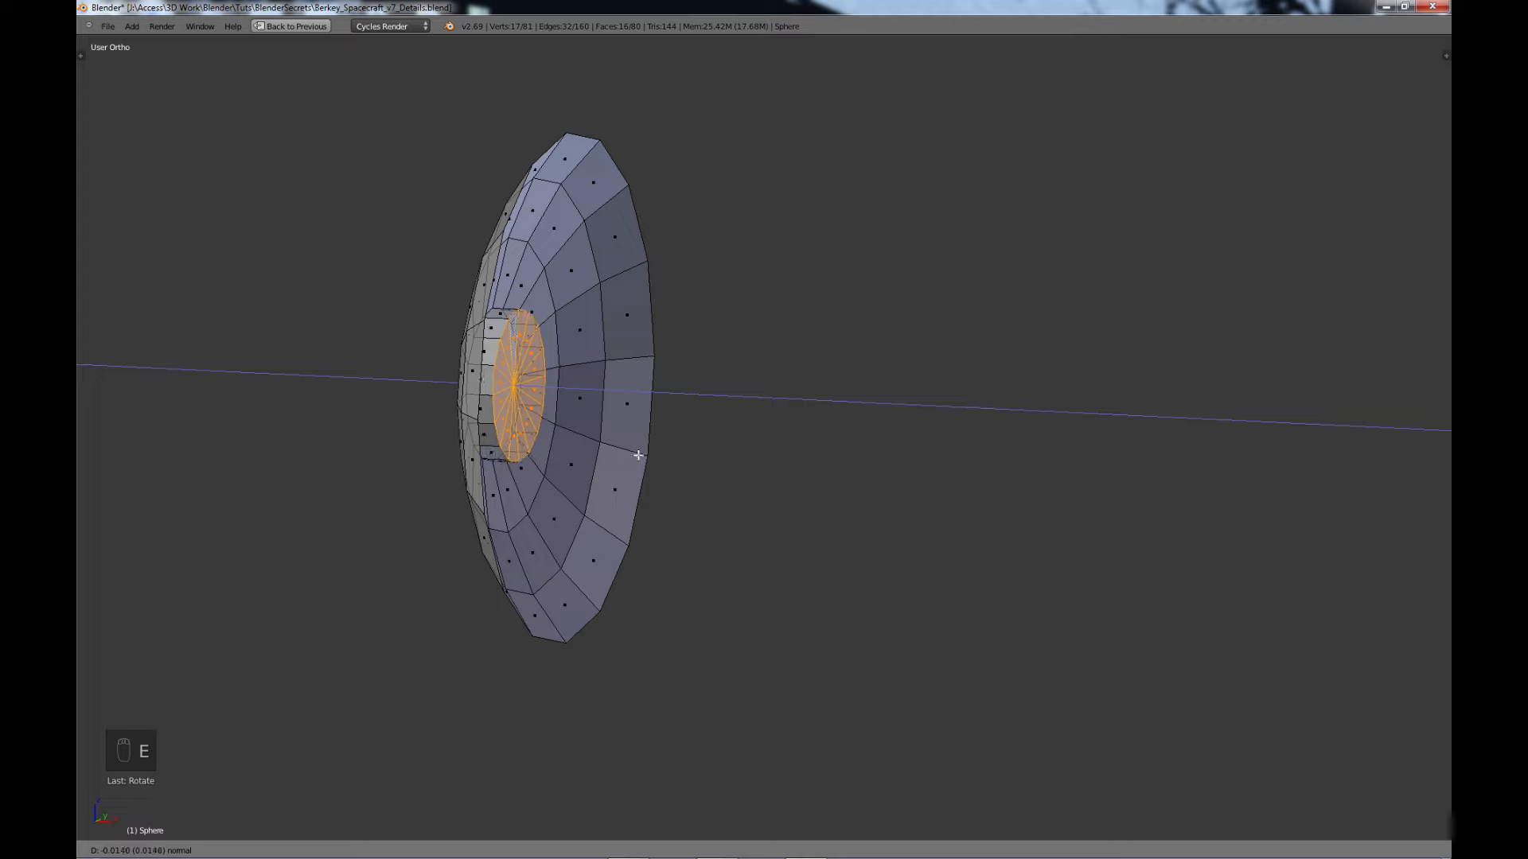
pyautogui.click(639, 455)
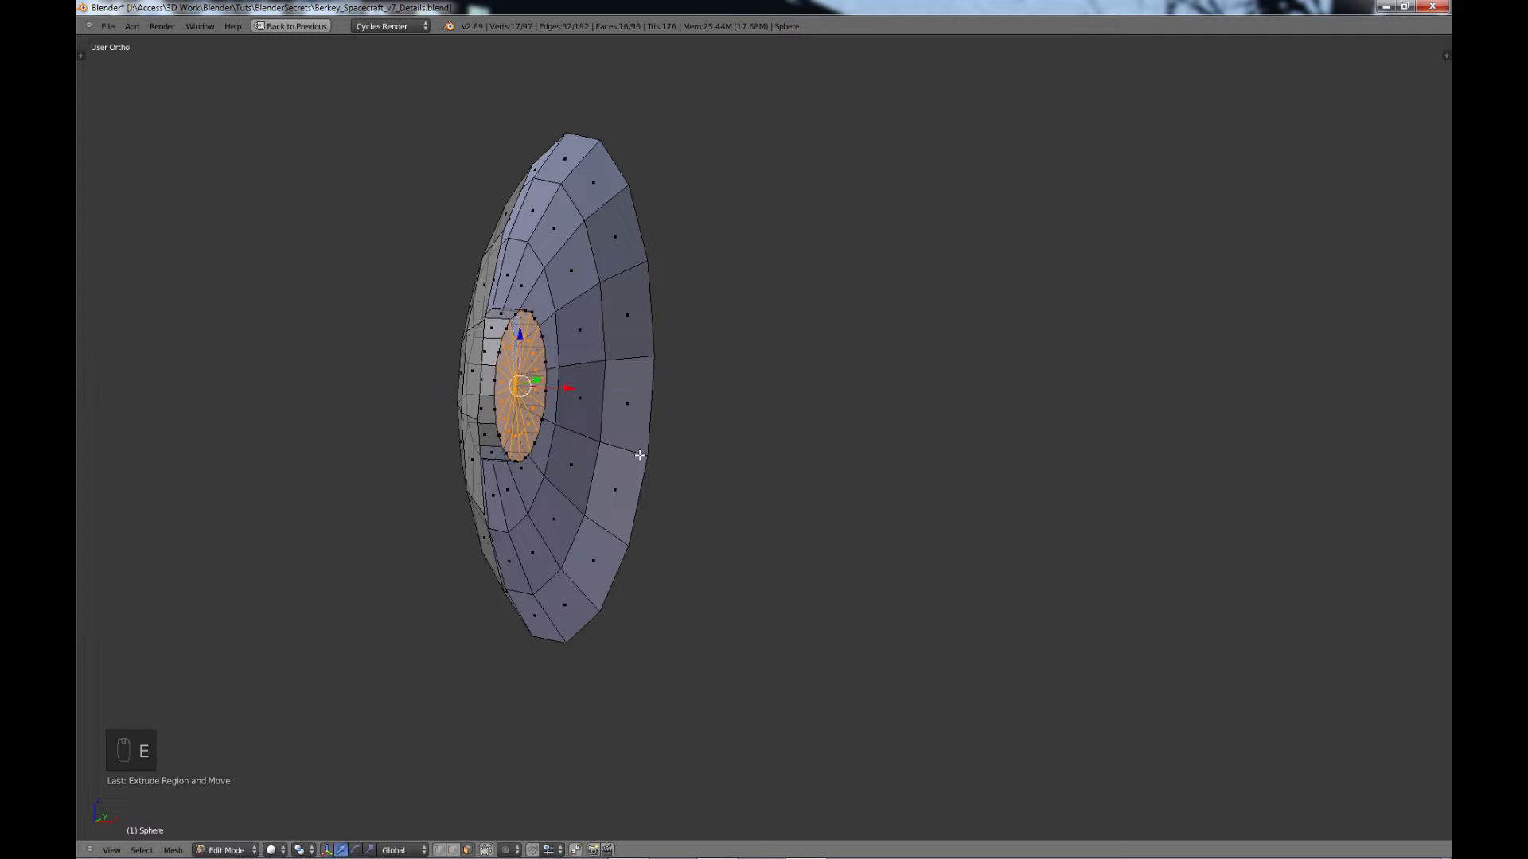
# - Shrink the hub's front face to about 0.37 and extrude it outward as a narrower cylindrical stub
pyautogui.press('s')
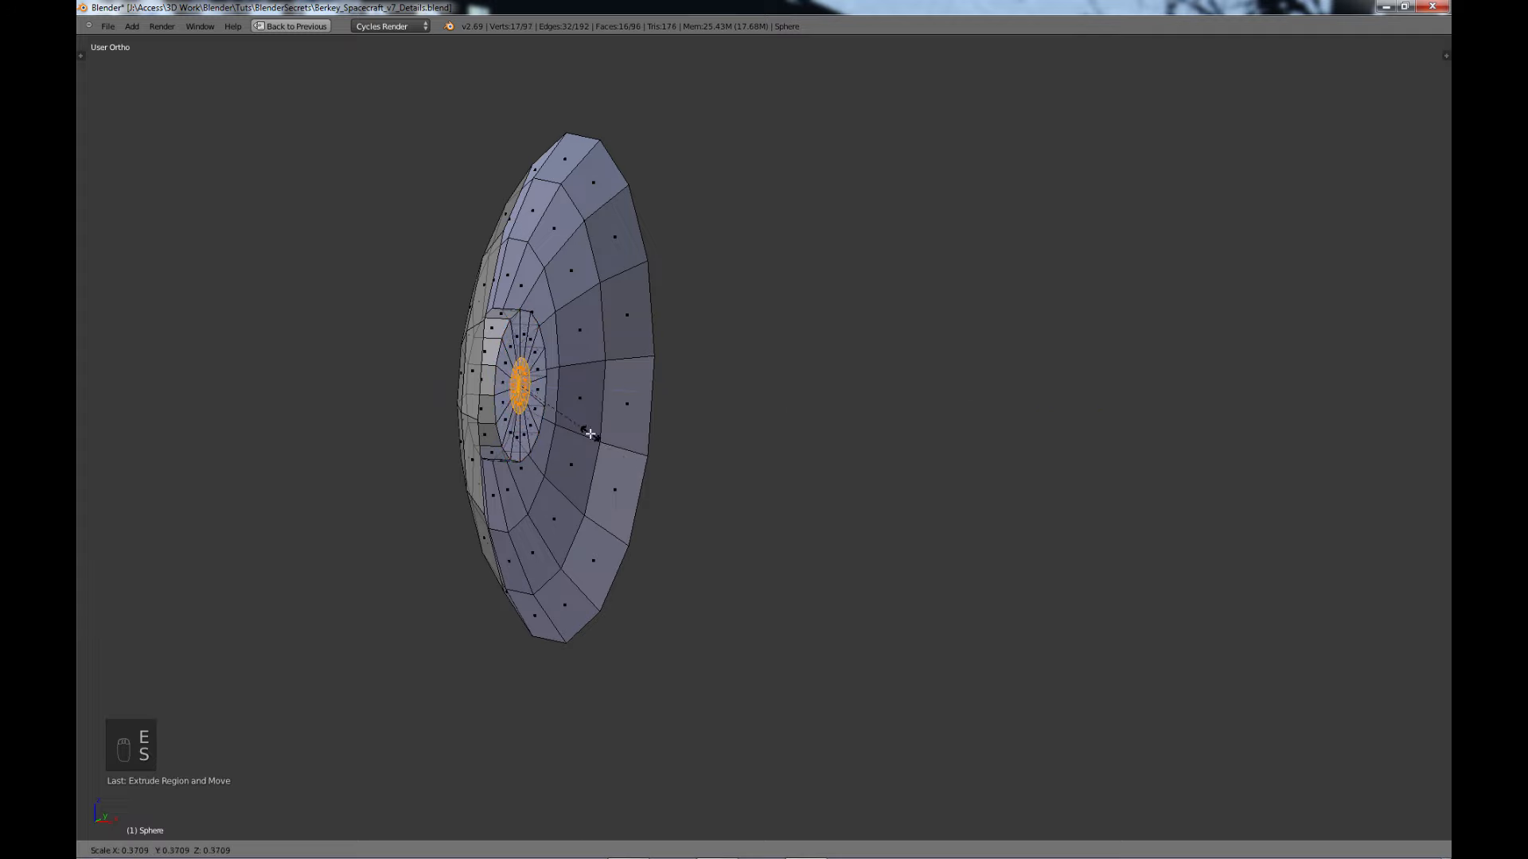
pyautogui.click(586, 431)
pyautogui.press('e')
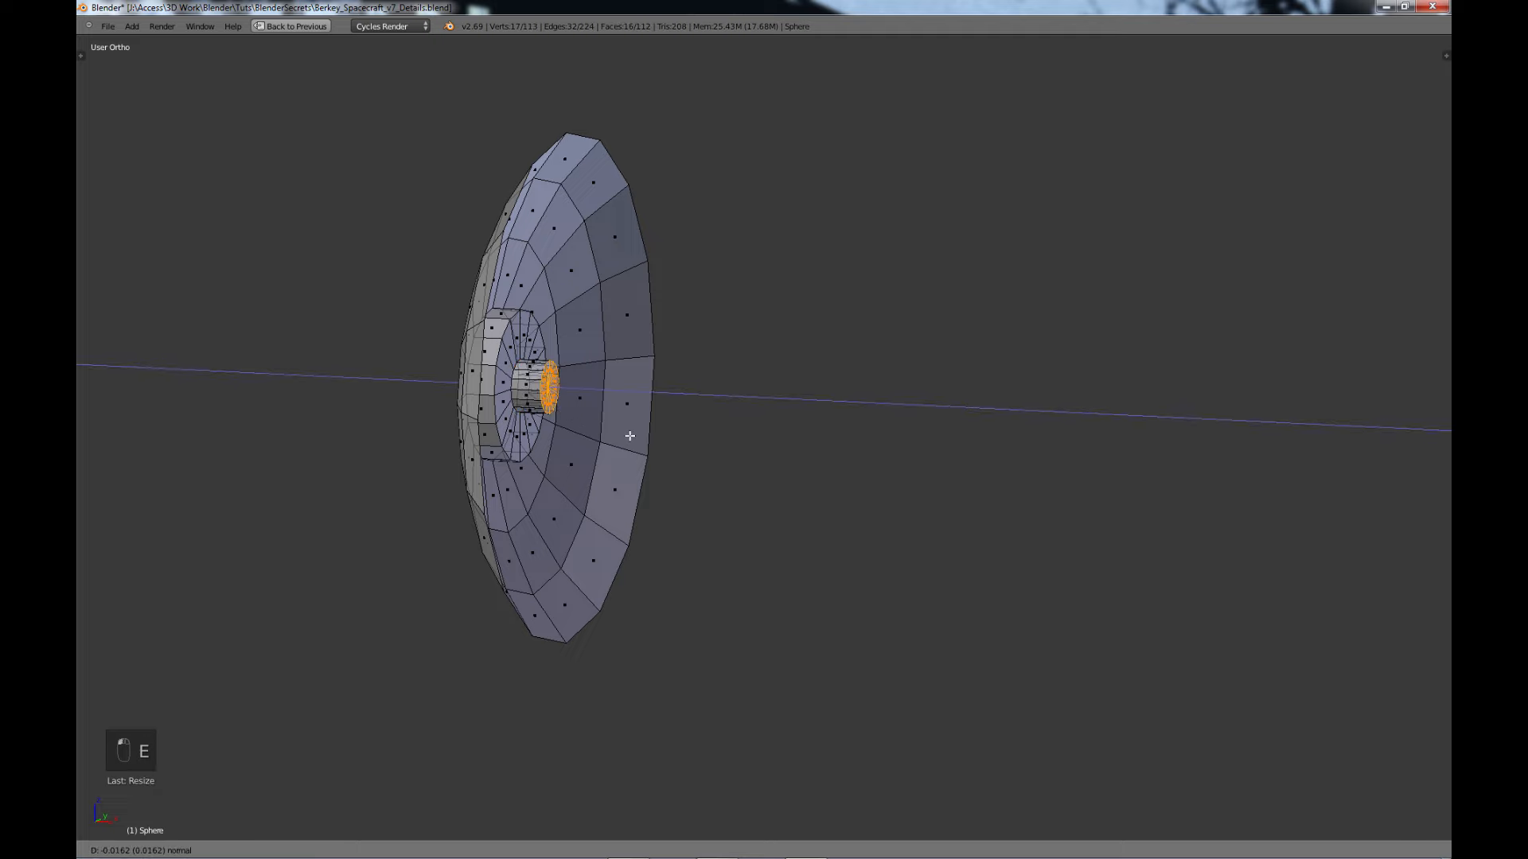
pyautogui.click(663, 439)
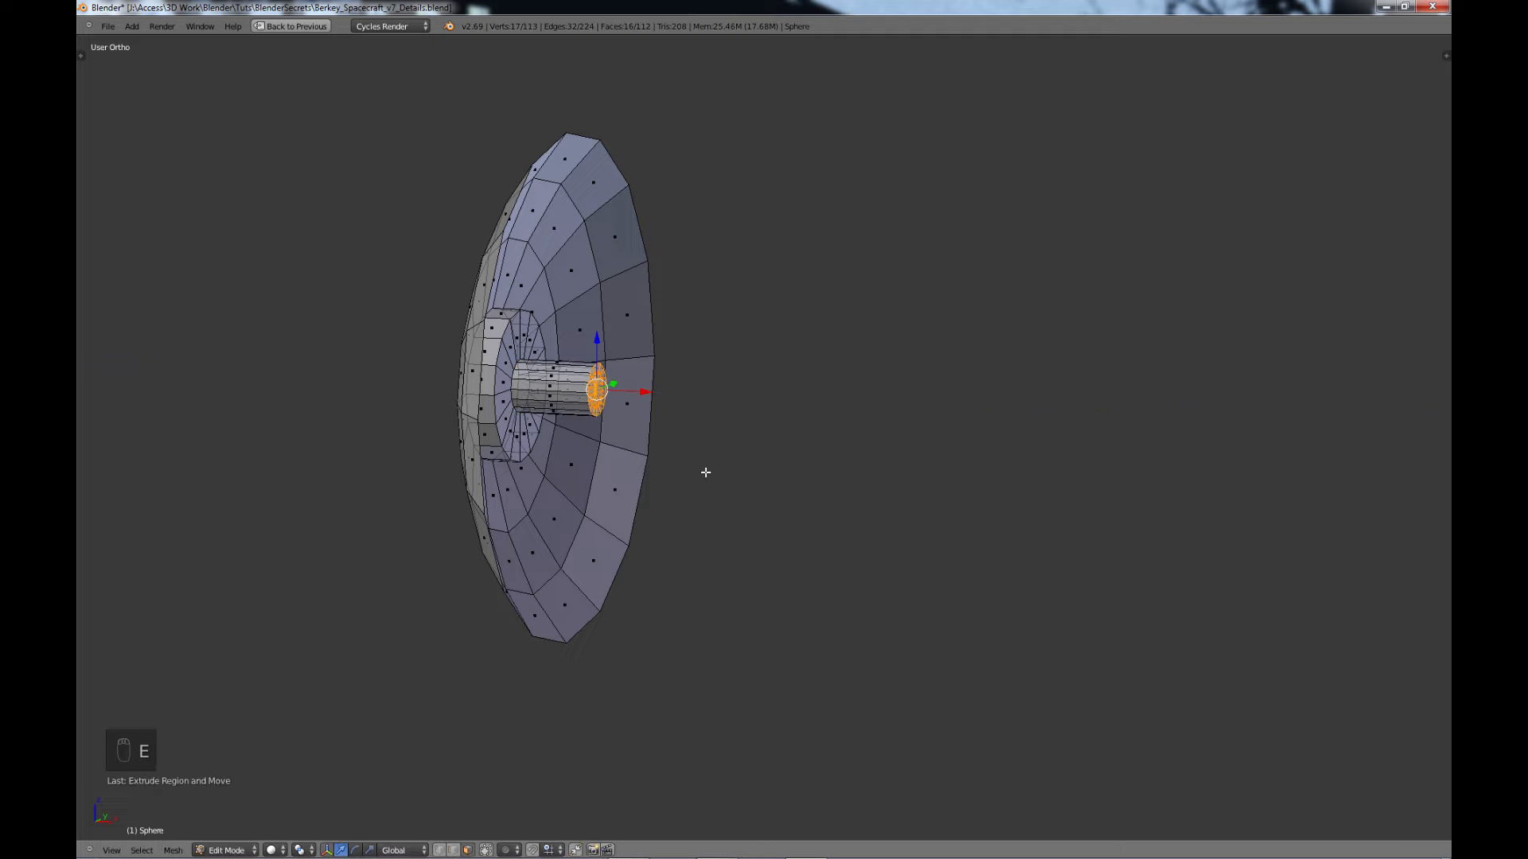
# - Extrude the stub's end face in place, shrink it, extrude it into a long thin antenna rod, and return to Object Mode
pyautogui.press('e')
pyautogui.rightClick(775, 513)
pyautogui.press('s')
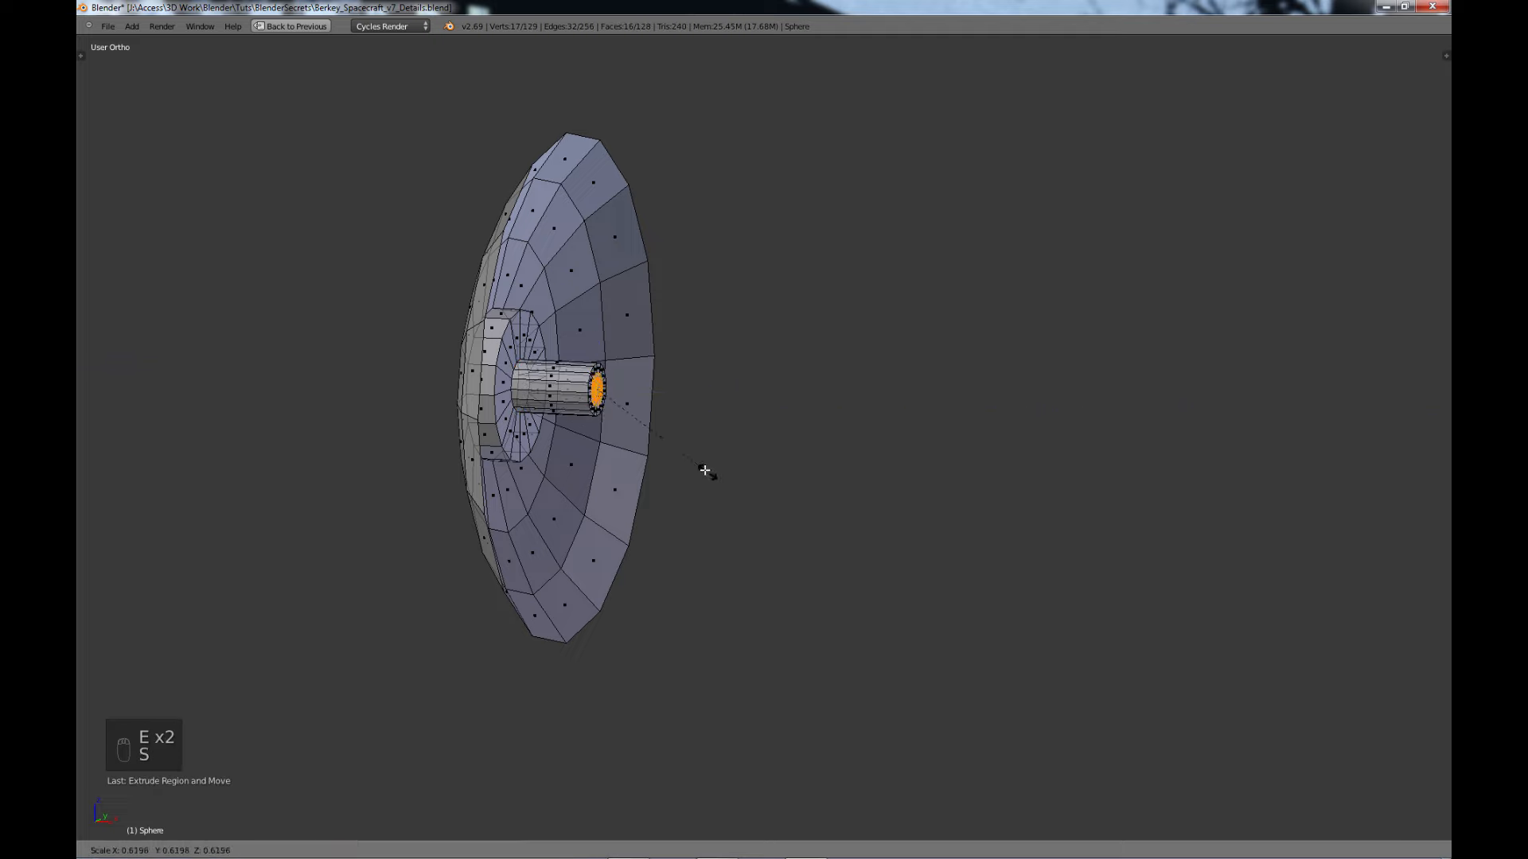
pyautogui.click(665, 434)
pyautogui.press('e')
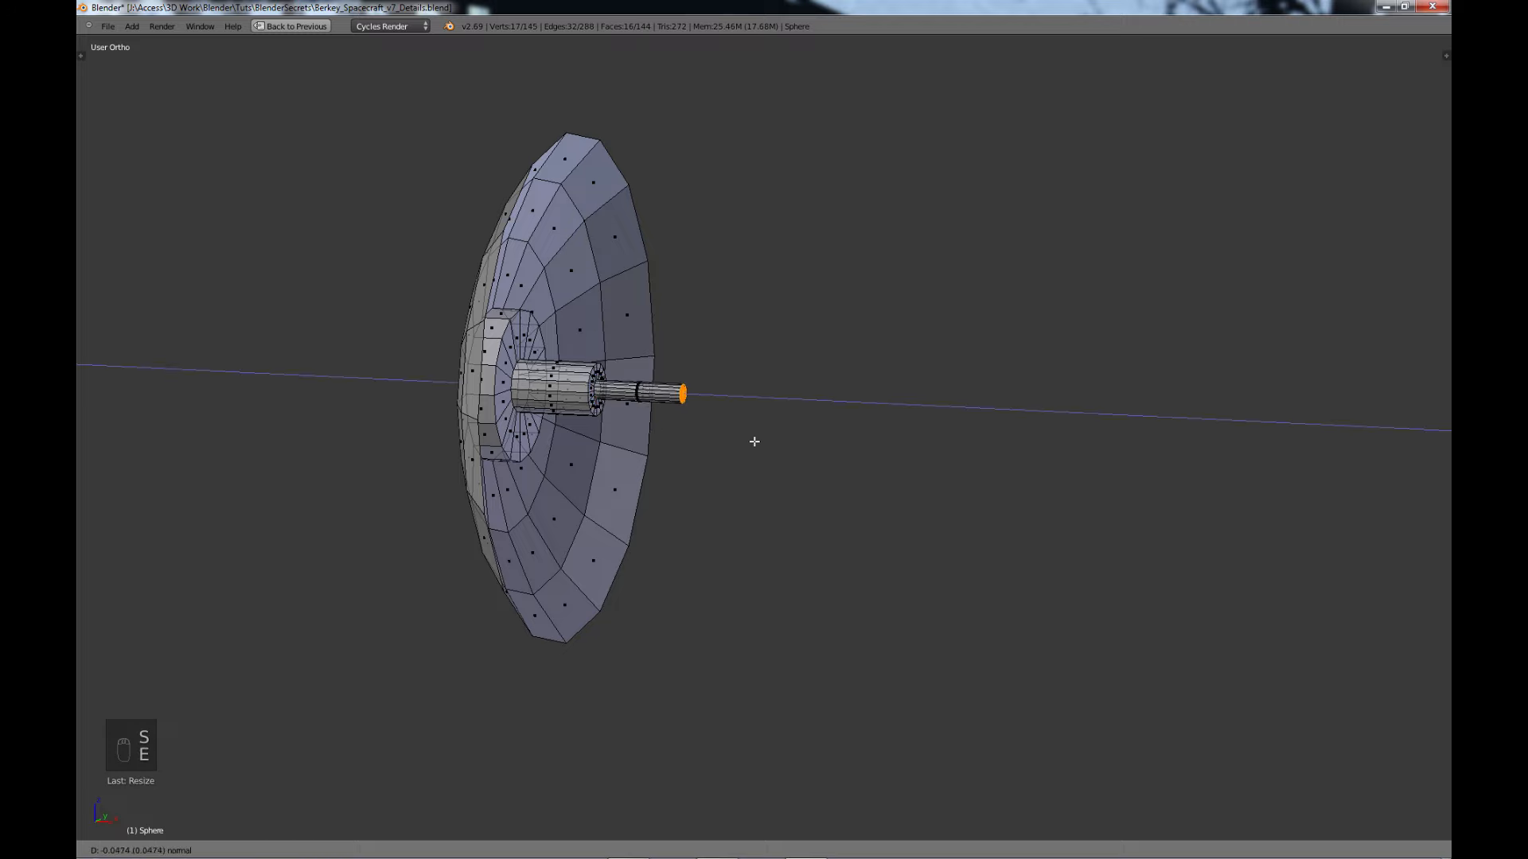
pyautogui.click(855, 447)
pyautogui.moveTo(834, 443); pyautogui.dragTo(797, 467, button='middle')
pyautogui.press('Tab')
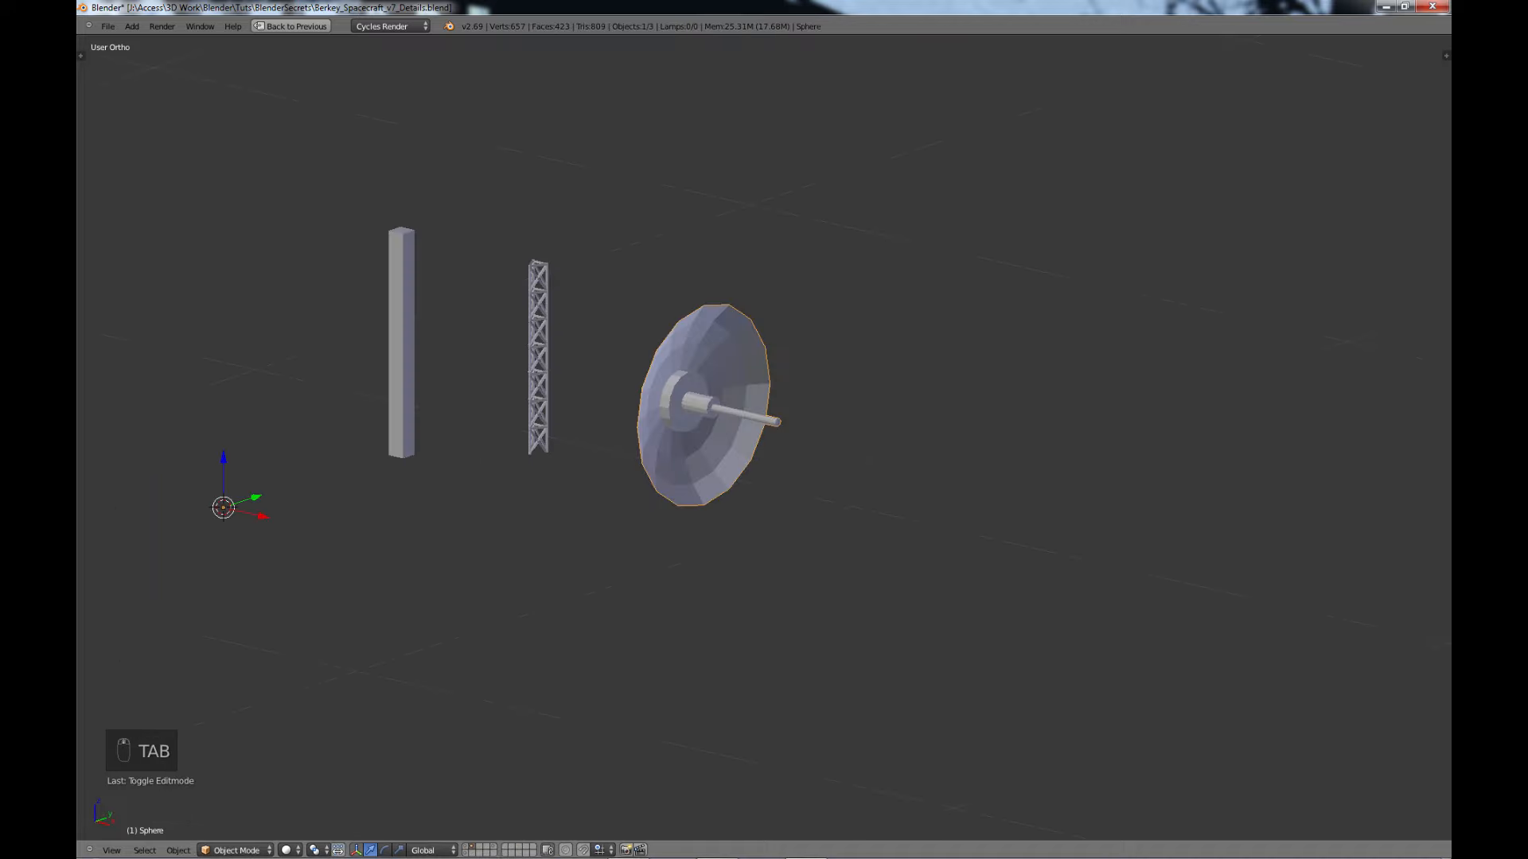
# - Examine the dish antenna's shape and size beside the column and the truss tower
pyautogui.scroll(-3, 796, 467)
pyautogui.scroll(3, 798, 469)
pyautogui.moveTo(691, 460); pyautogui.dragTo(778, 427, button='middle')
pyautogui.scroll(4, 779, 434)
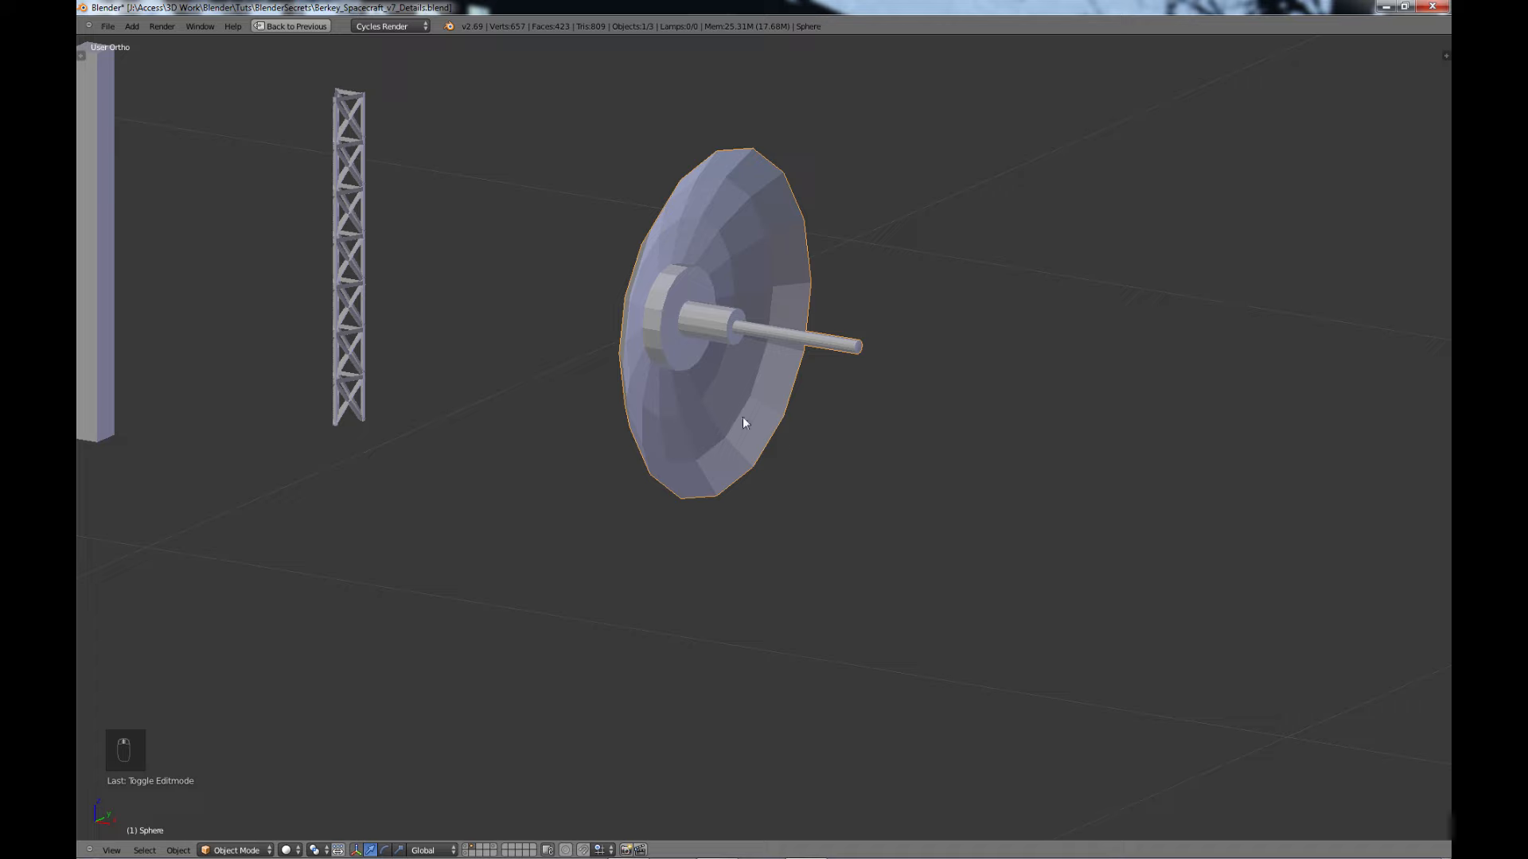
pyautogui.scroll(-3, 744, 422)
pyautogui.keyDown('shift'); pyautogui.moveTo(707, 450); pyautogui.dragTo(799, 396, button='middle'); pyautogui.keyUp('shift')
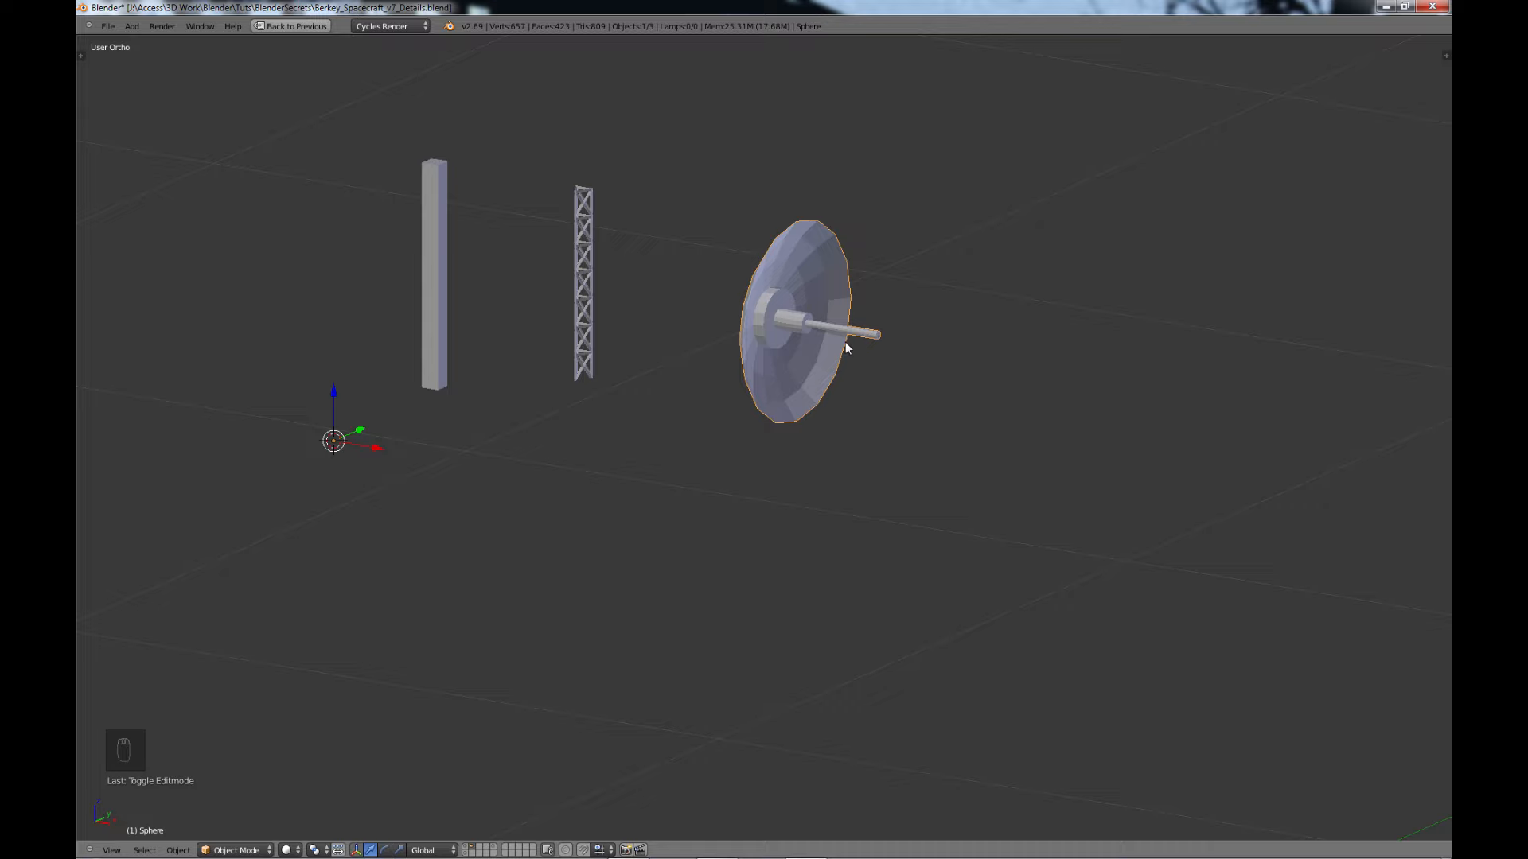
pyautogui.moveTo(844, 344)
pyautogui.mouseDown(button='middle')
pyautogui.moveTo(819, 323)
pyautogui.moveTo(853, 331)
pyautogui.mouseUp(button='middle')
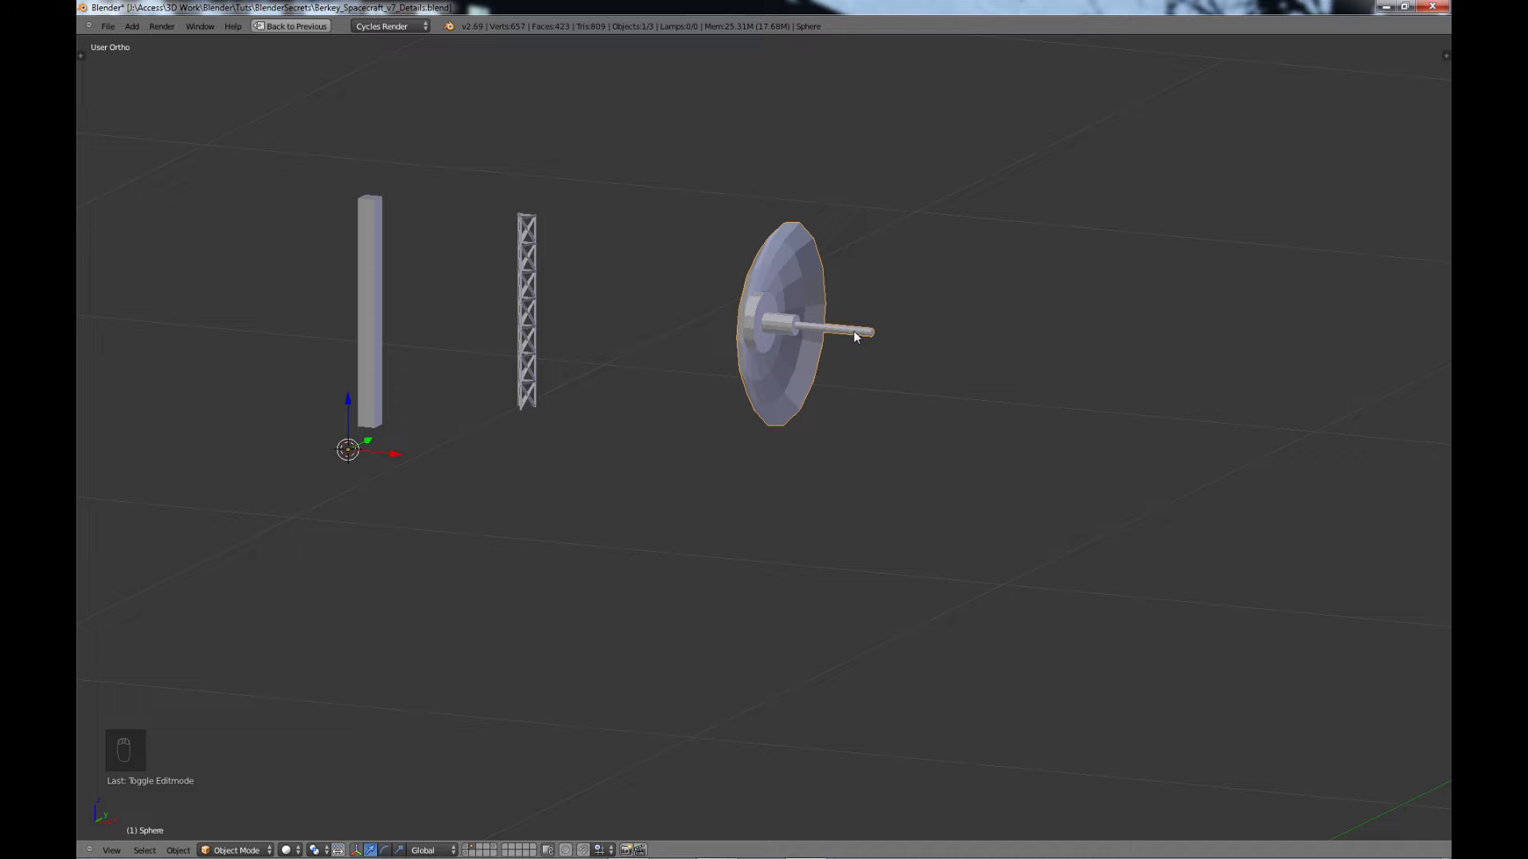
pyautogui.scroll(2, 810, 365)
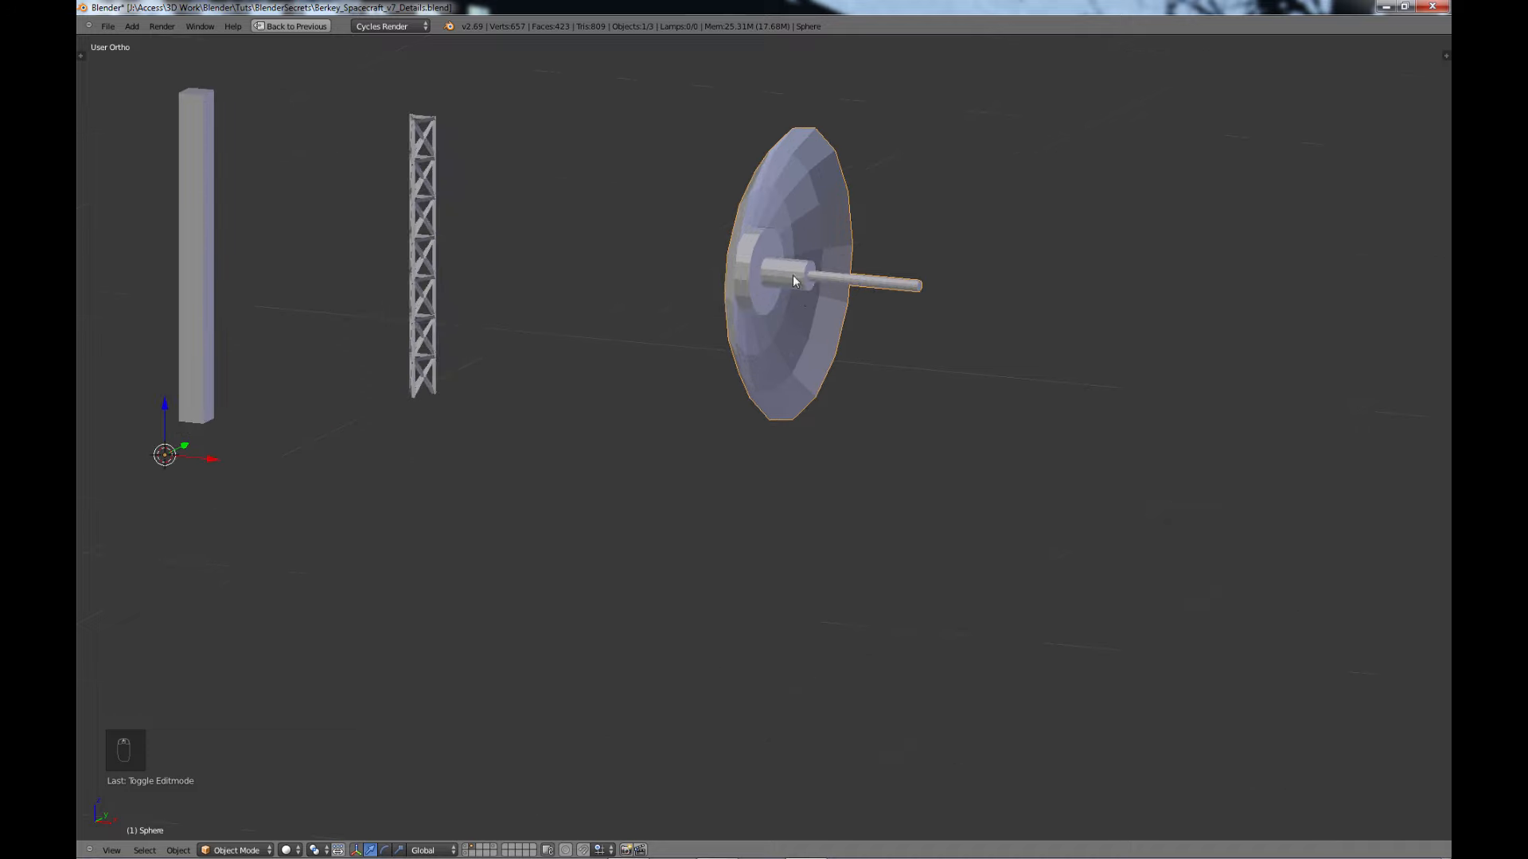
pyautogui.keyDown('shift'); pyautogui.moveTo(800, 297); pyautogui.dragTo(810, 365, button='middle'); pyautogui.keyUp('shift')
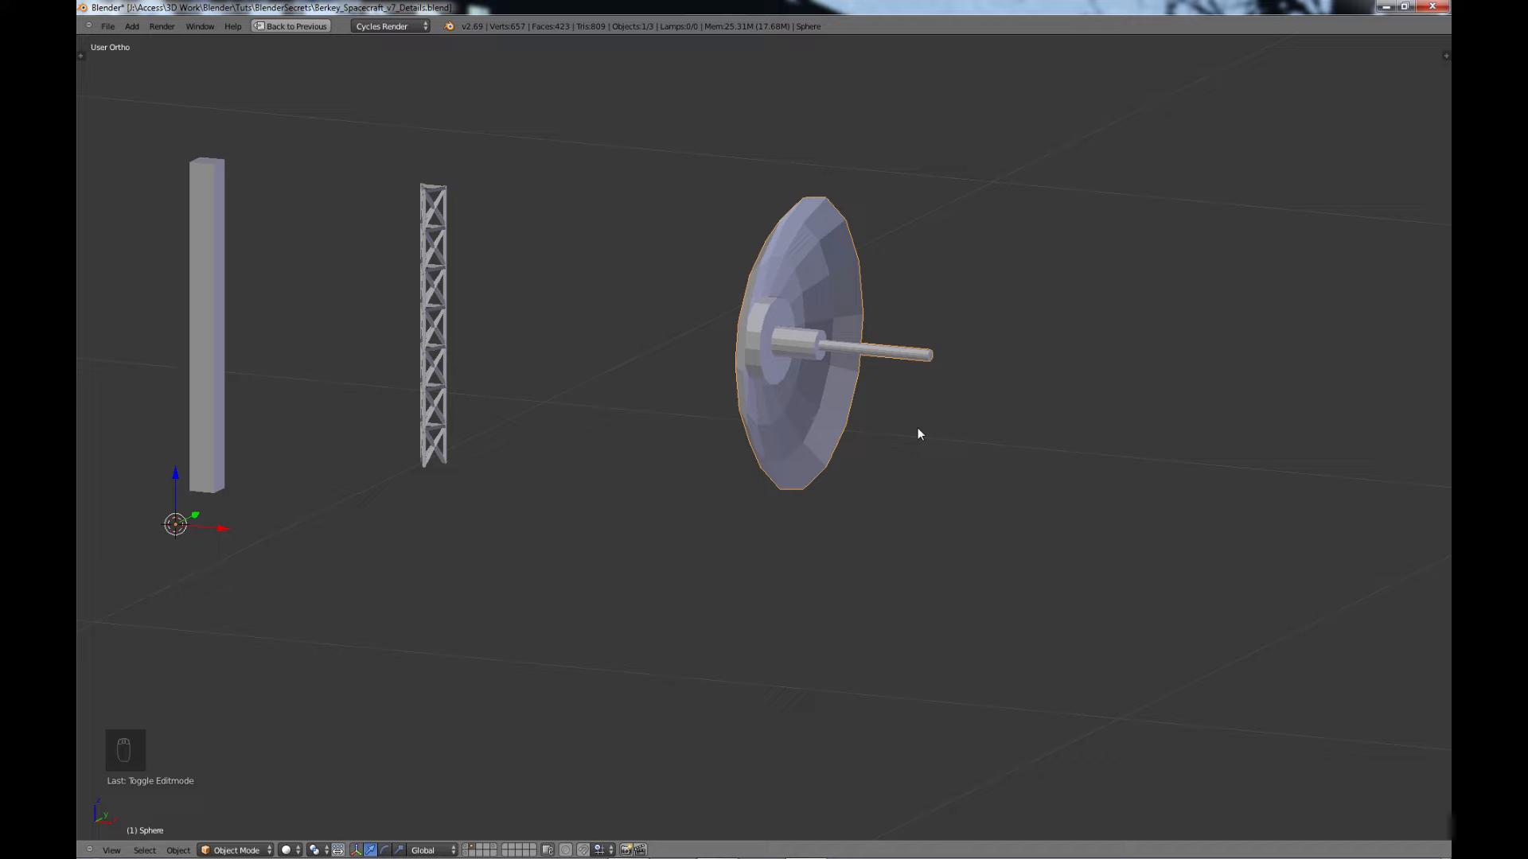
pyautogui.scroll(1, 781, 462)
pyautogui.scroll(-3, 780, 462)
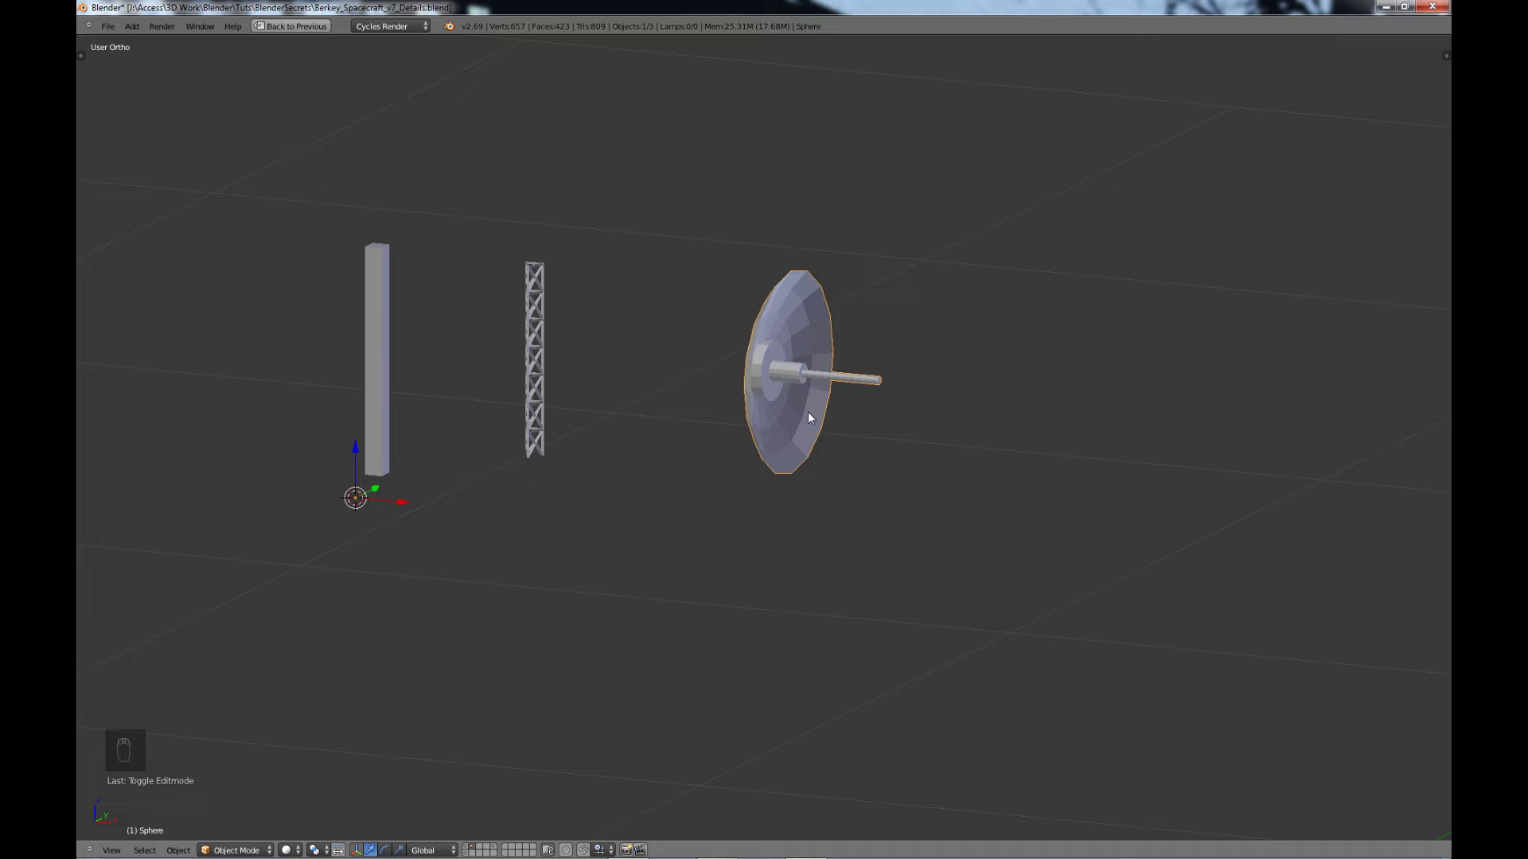
pyautogui.scroll(1, 808, 412)
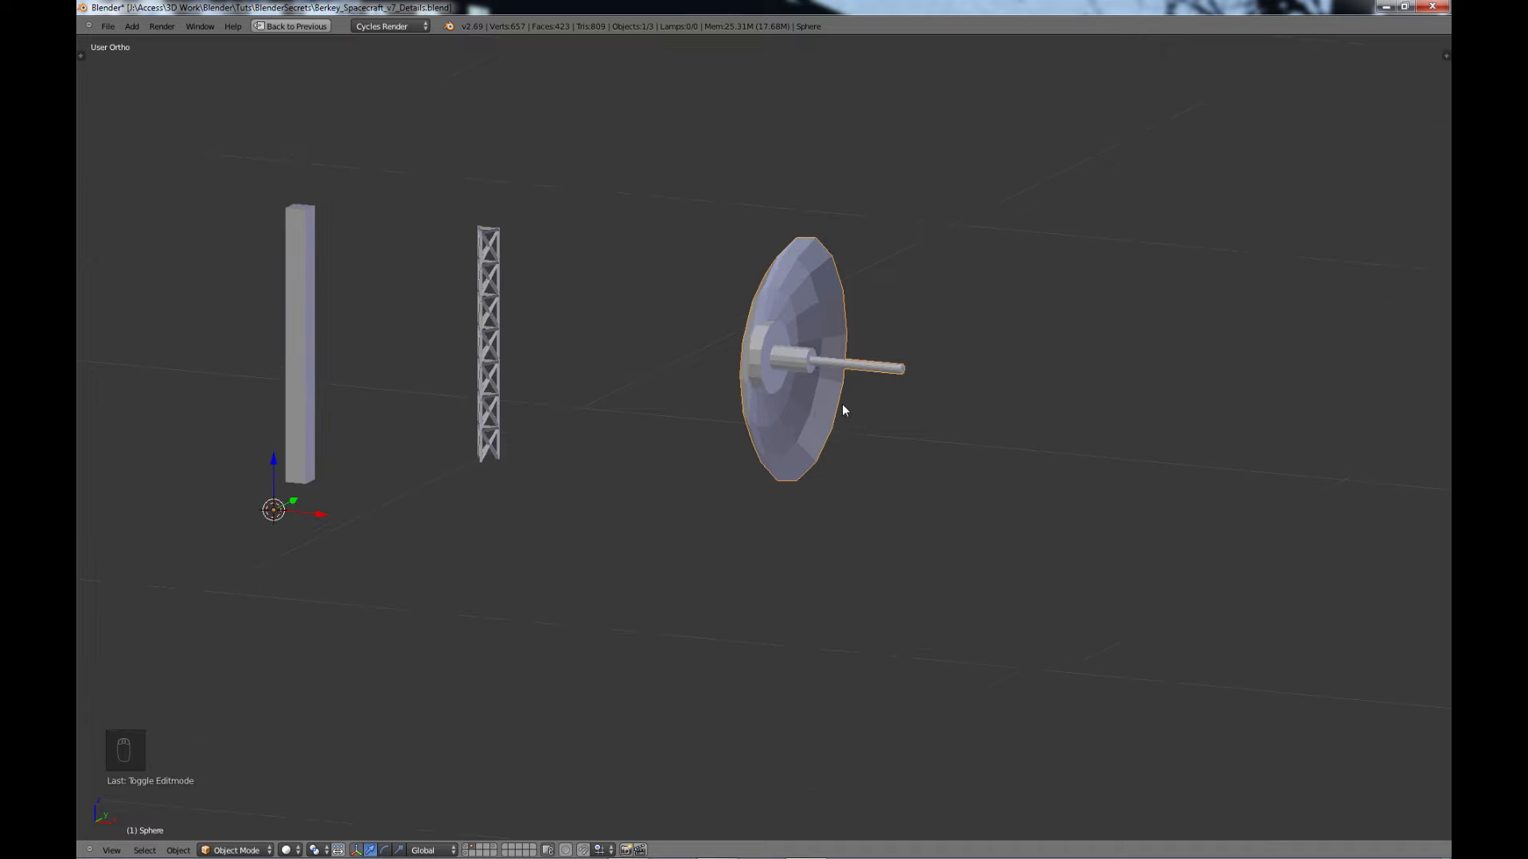
pyautogui.scroll(-1, 824, 374)
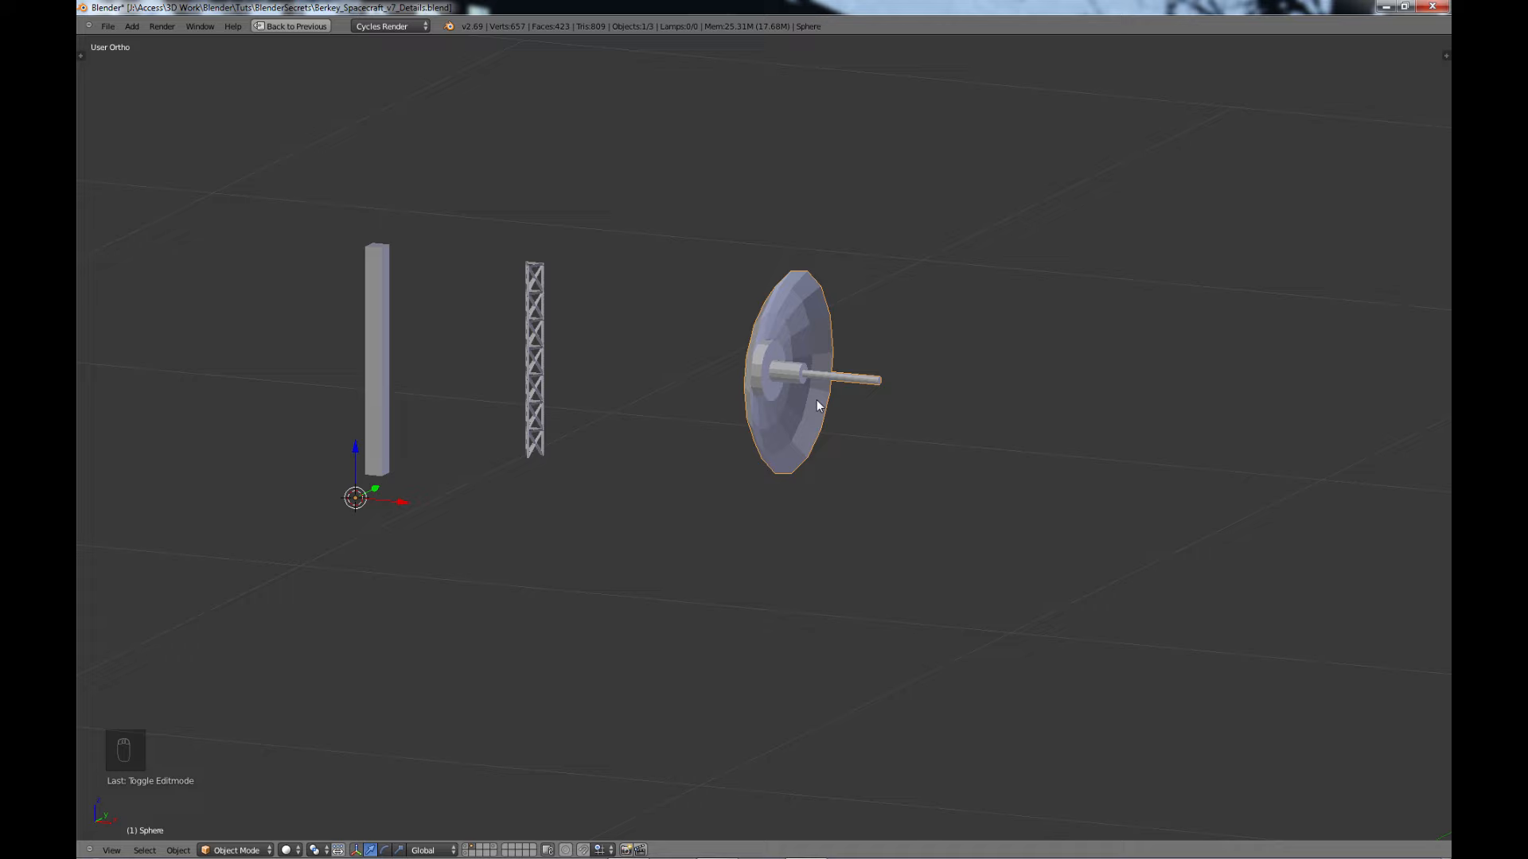
pyautogui.scroll(2, 816, 399)
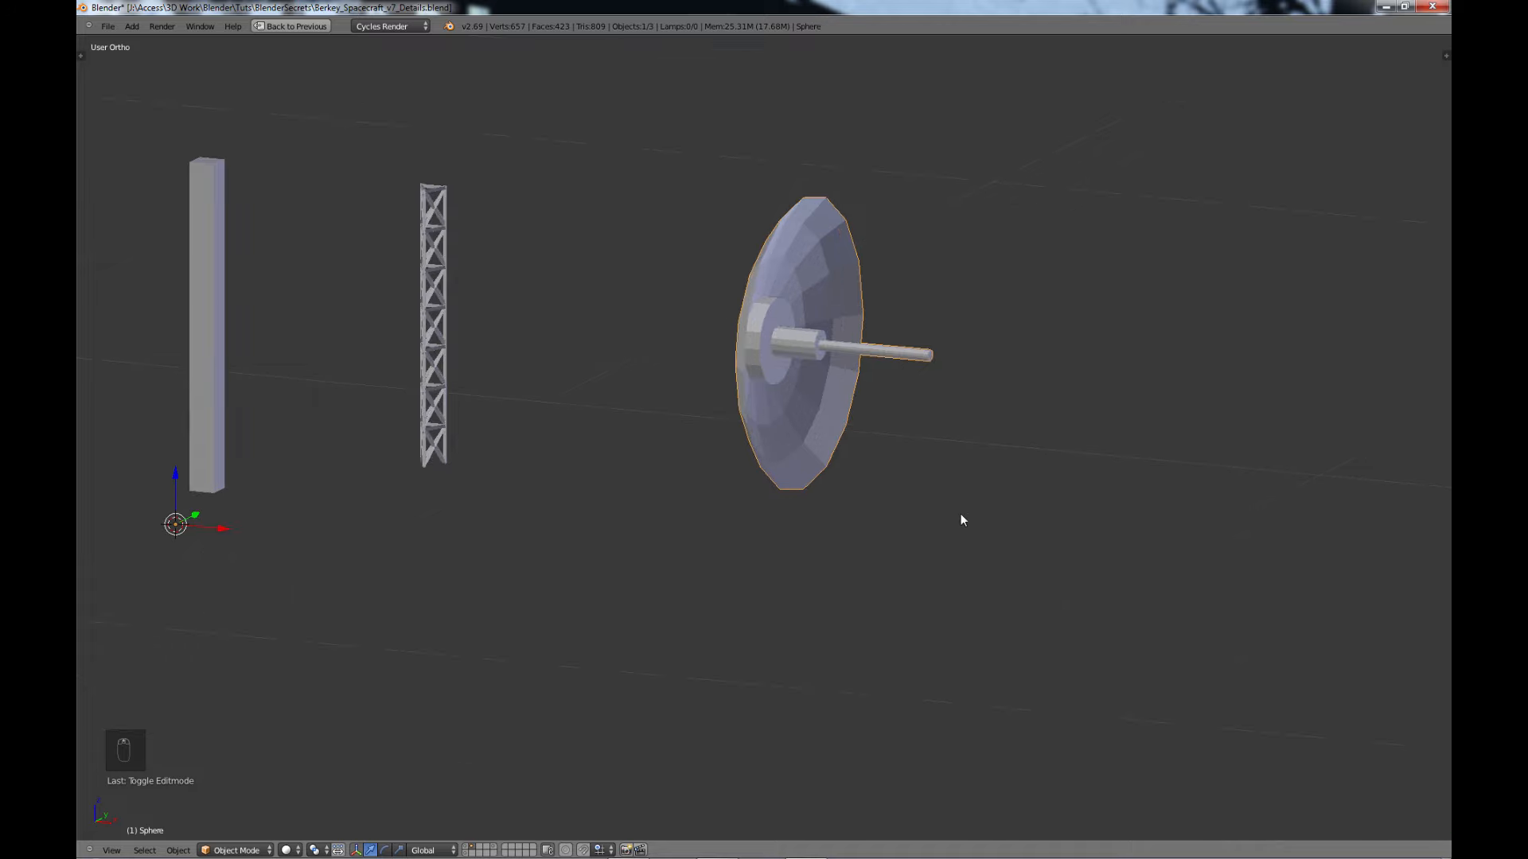
# - Add a cube inside the dish's mesh and shrink it to a small block
pyautogui.moveTo(960, 515); pyautogui.dragTo(780, 440, button='middle')
pyautogui.press('Tab')
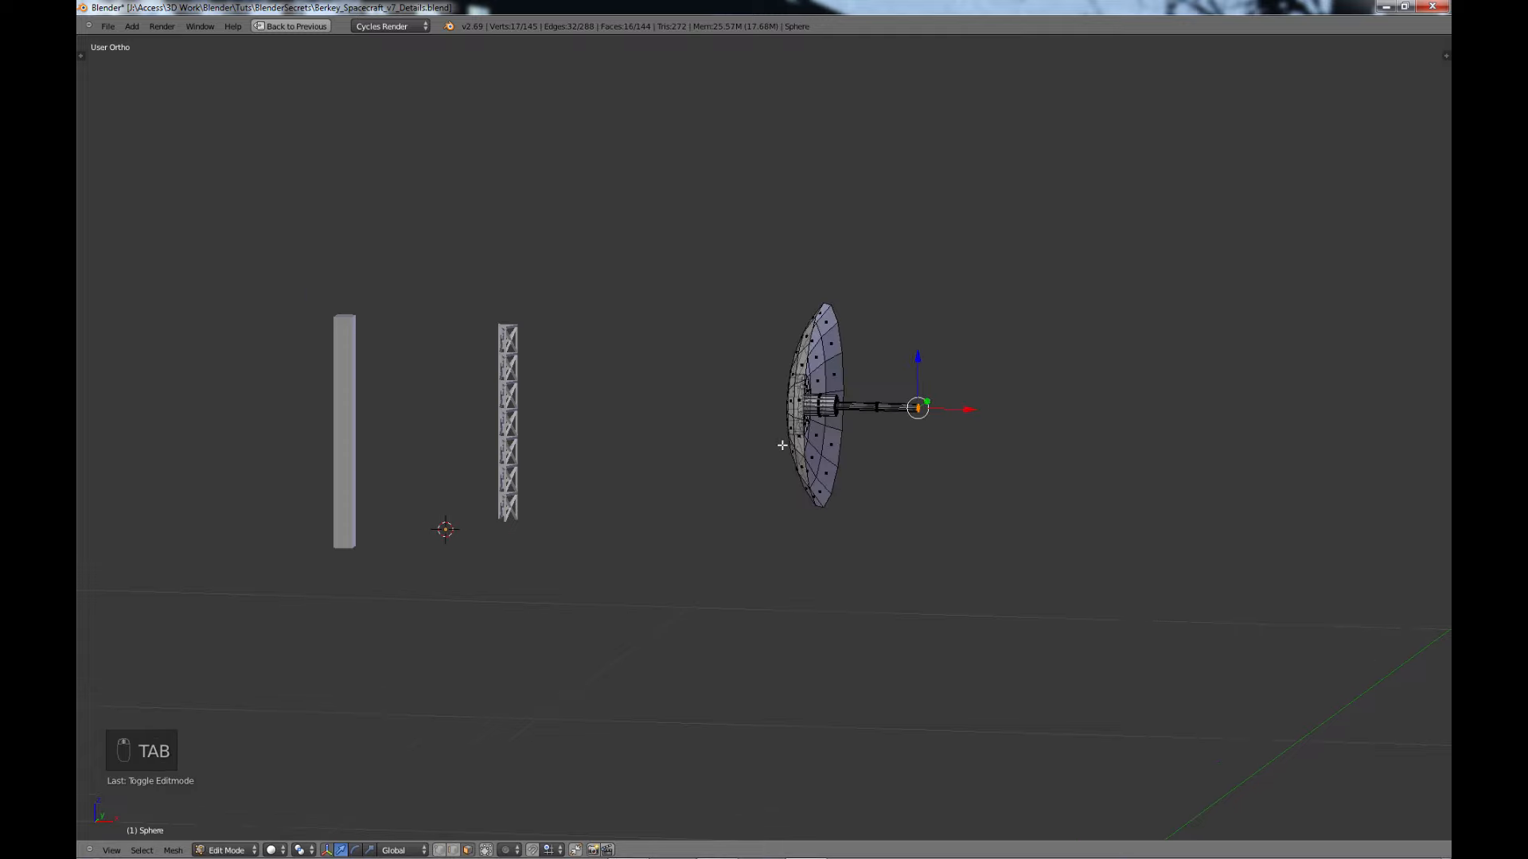
pyautogui.hotkey('shift', 'a')
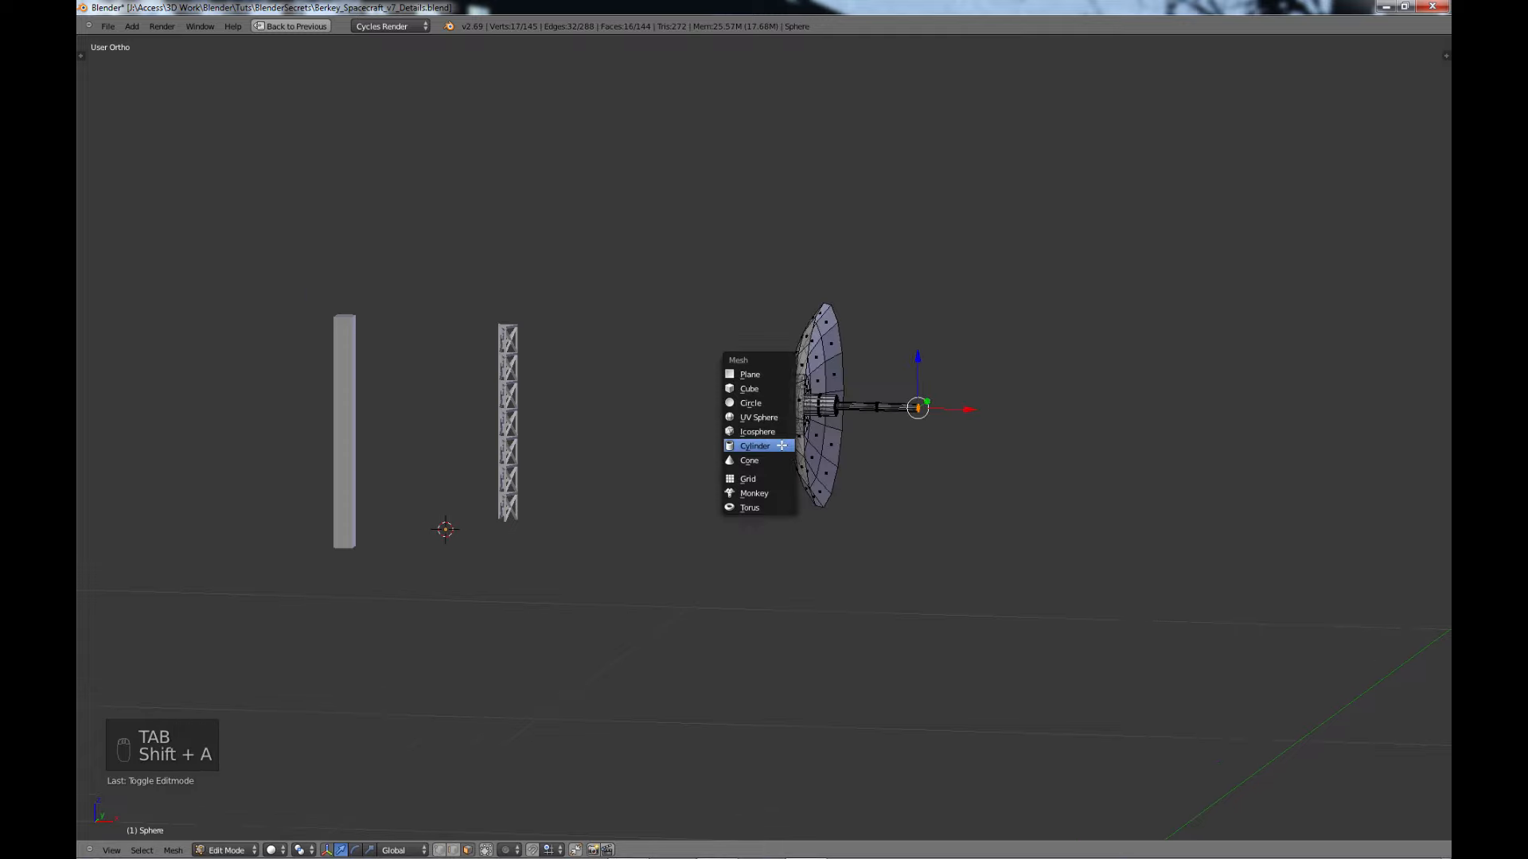
pyautogui.click(757, 385)
pyautogui.press('s')
pyautogui.click(538, 403)
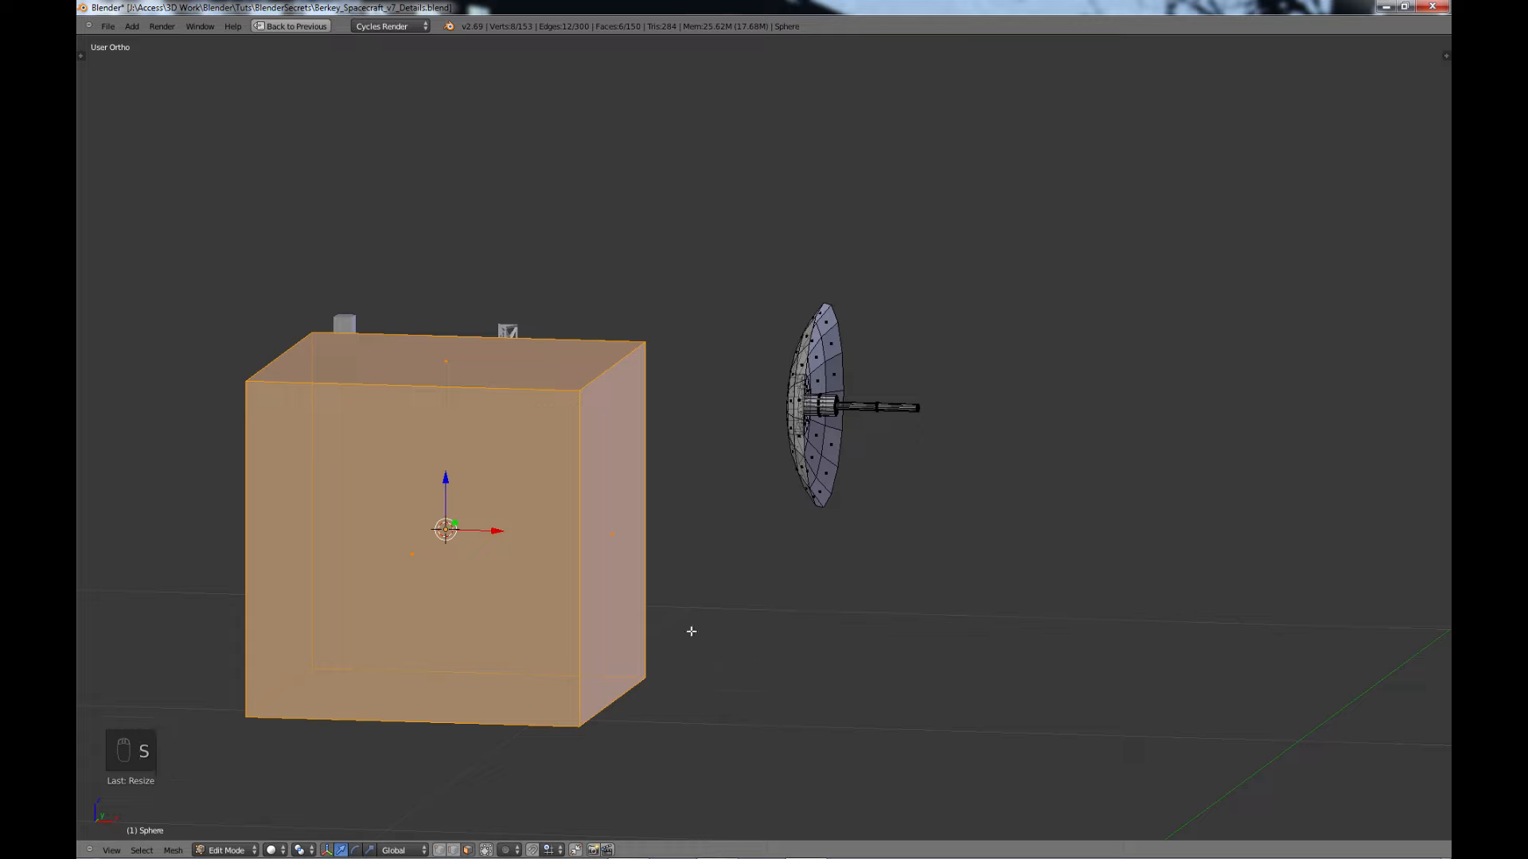
pyautogui.press('s')
pyautogui.click(461, 548)
# - Move the small cube to just behind the dish, roughly in line with the dish's centre
pyautogui.moveTo(510, 530); pyautogui.dragTo(780, 364)
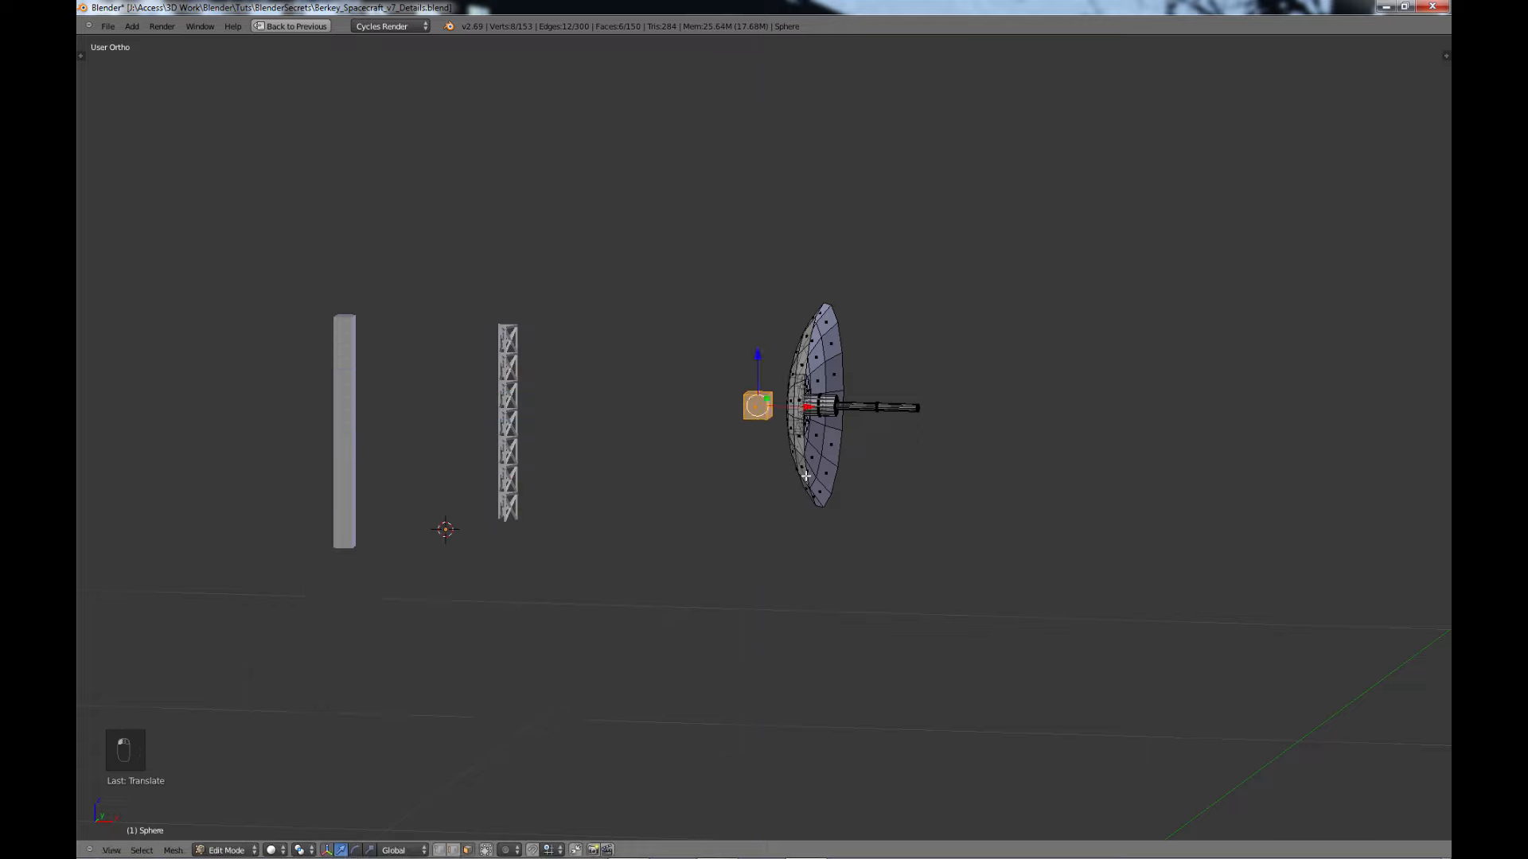
pyautogui.moveTo(780, 365); pyautogui.dragTo(971, 542, button='middle')
pyautogui.moveTo(1000, 473); pyautogui.dragTo(684, 329)
pyautogui.moveTo(716, 278); pyautogui.dragTo(650, 376)
pyautogui.moveTo(685, 501); pyautogui.dragTo(573, 566, button='middle')
pyautogui.scroll(3, 638, 348)
pyautogui.moveTo(720, 282); pyautogui.dragTo(724, 385)
pyautogui.moveTo(763, 439); pyautogui.dragTo(787, 439)
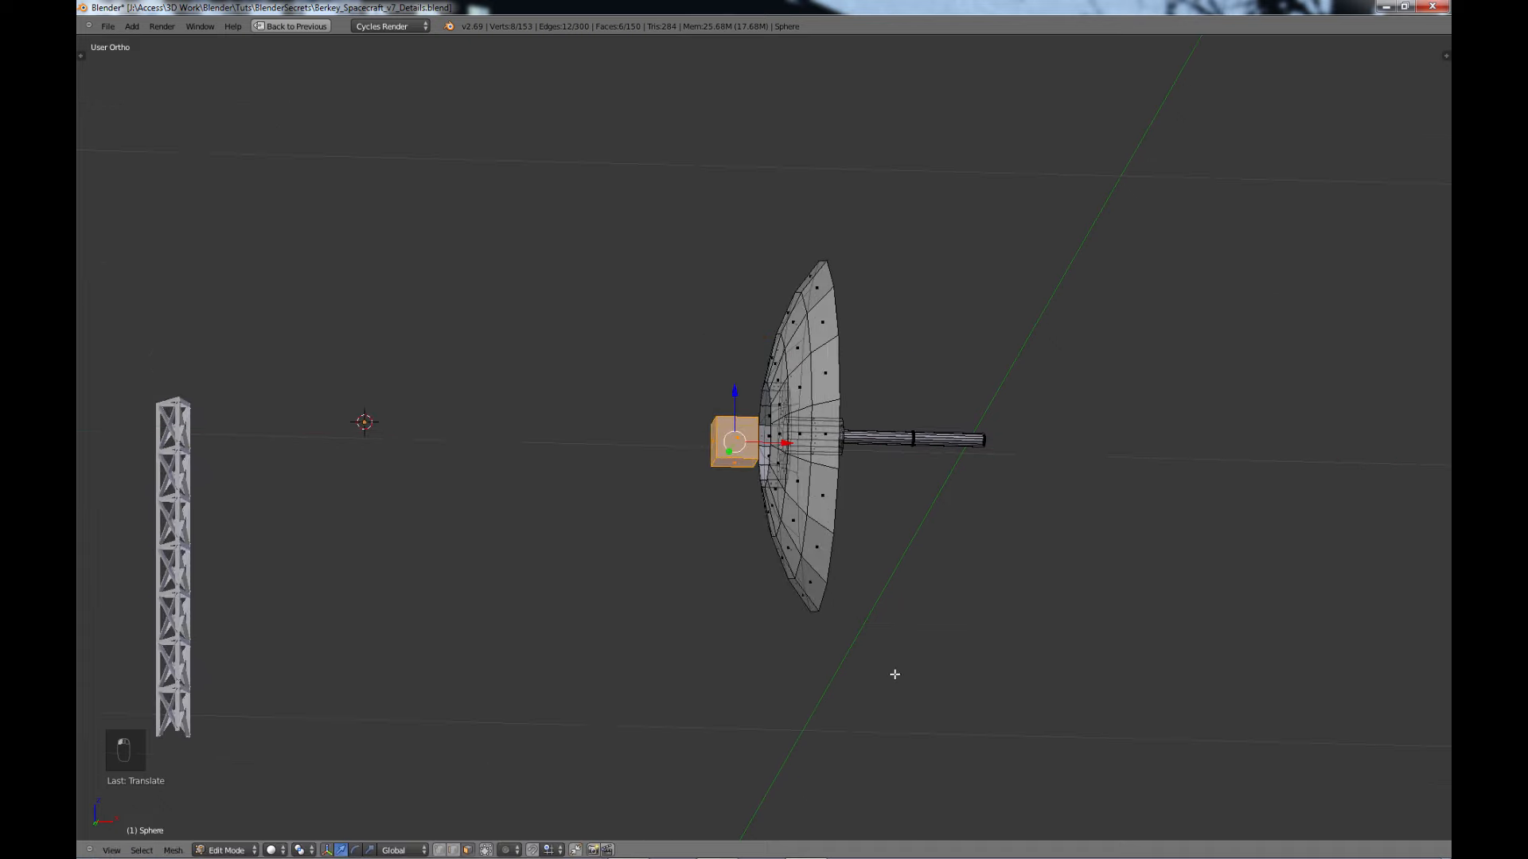
# - Enlarge the cube, narrow it slightly along X and shift it along Y towards the dish's central axis
pyautogui.press('s')
pyautogui.click(1007, 724)
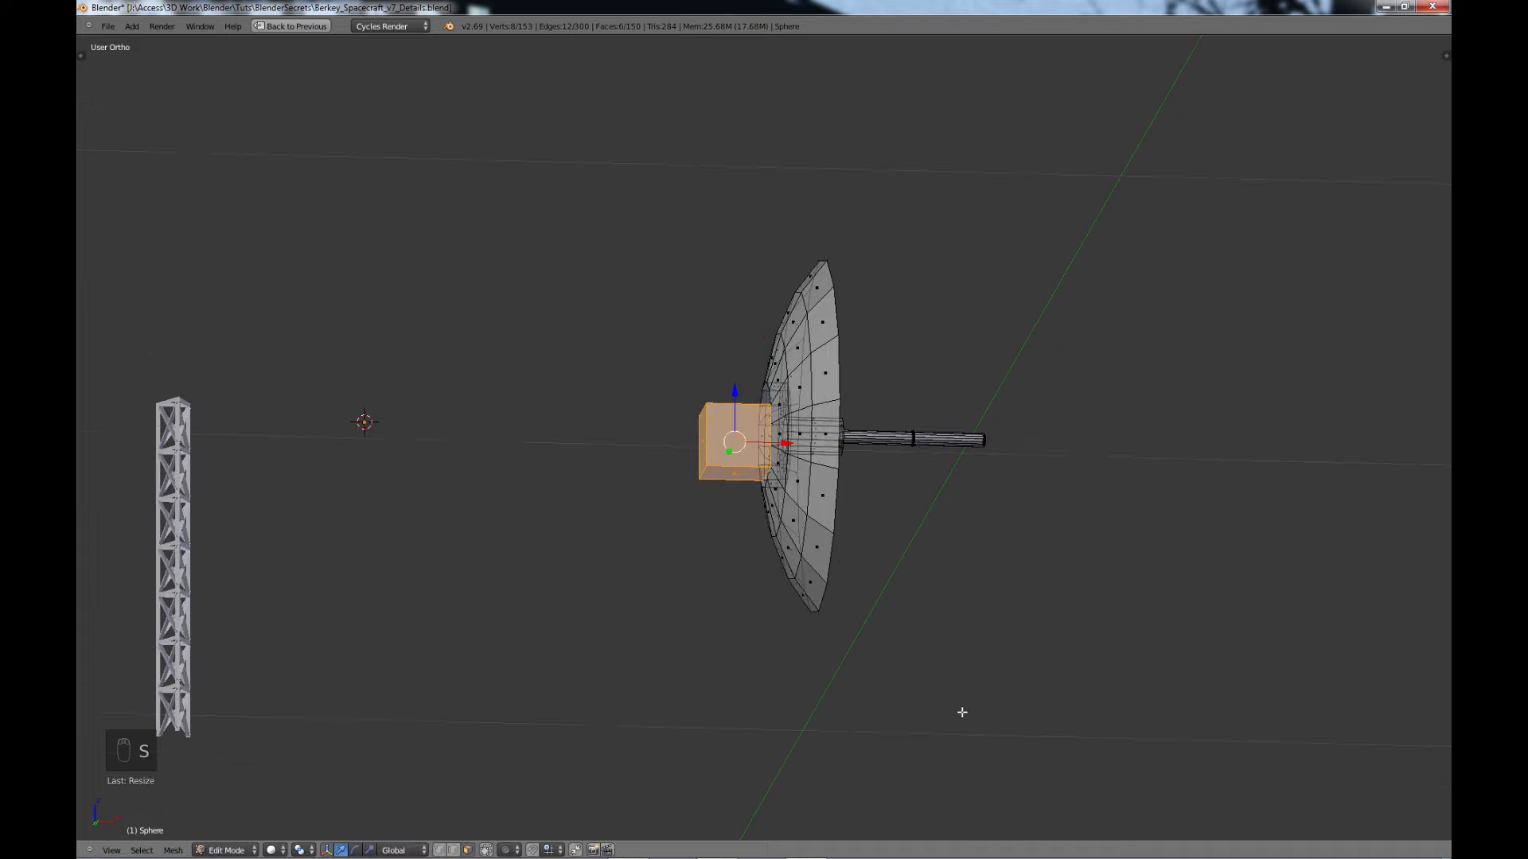
pyautogui.moveTo(961, 713); pyautogui.dragTo(961, 764, button='middle')
pyautogui.press('s')
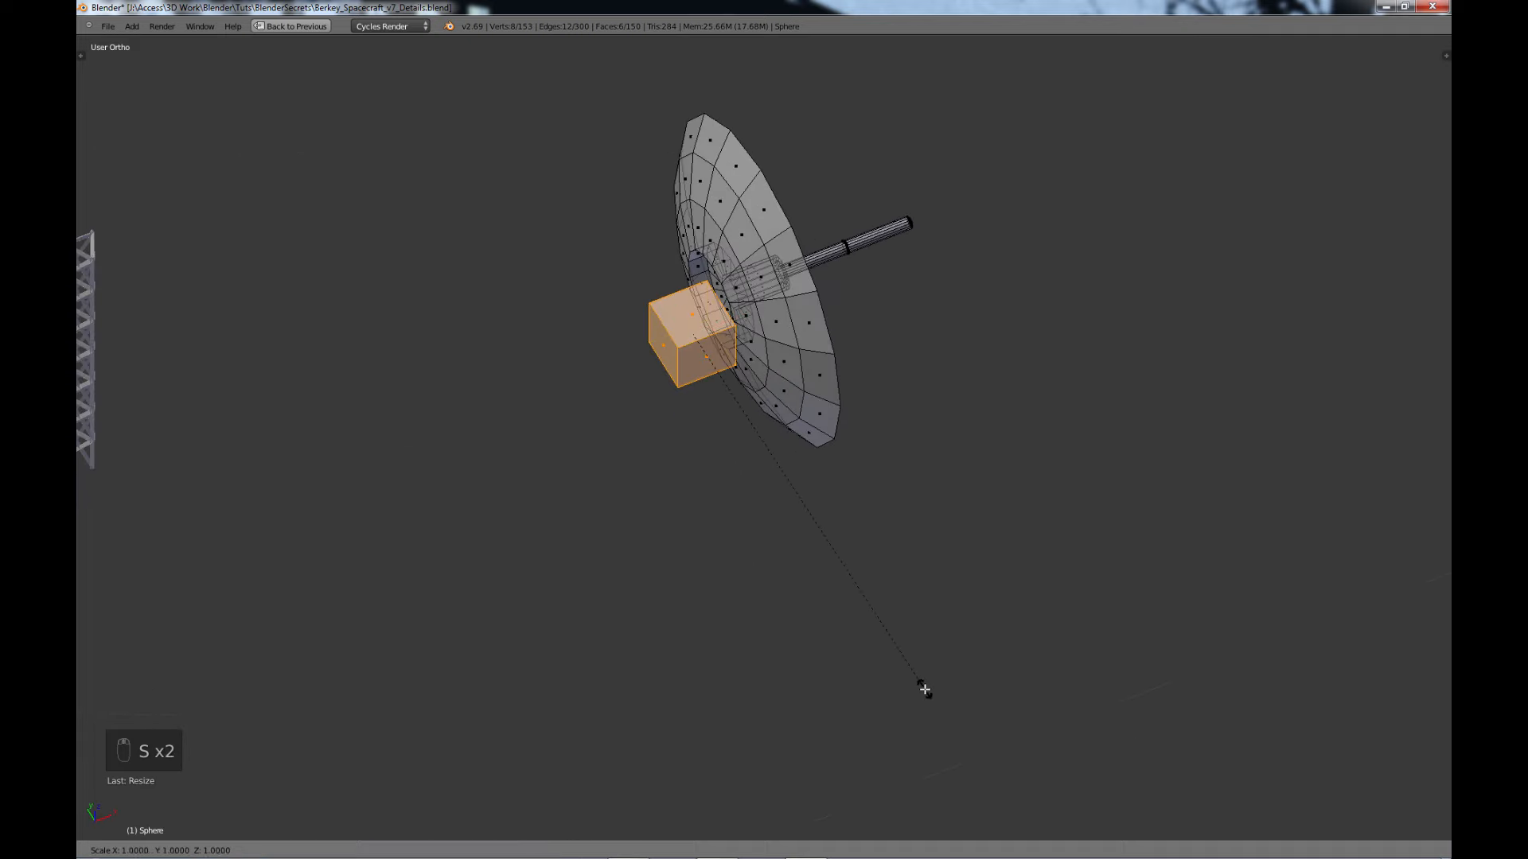
pyautogui.press('x')
pyautogui.click(720, 431)
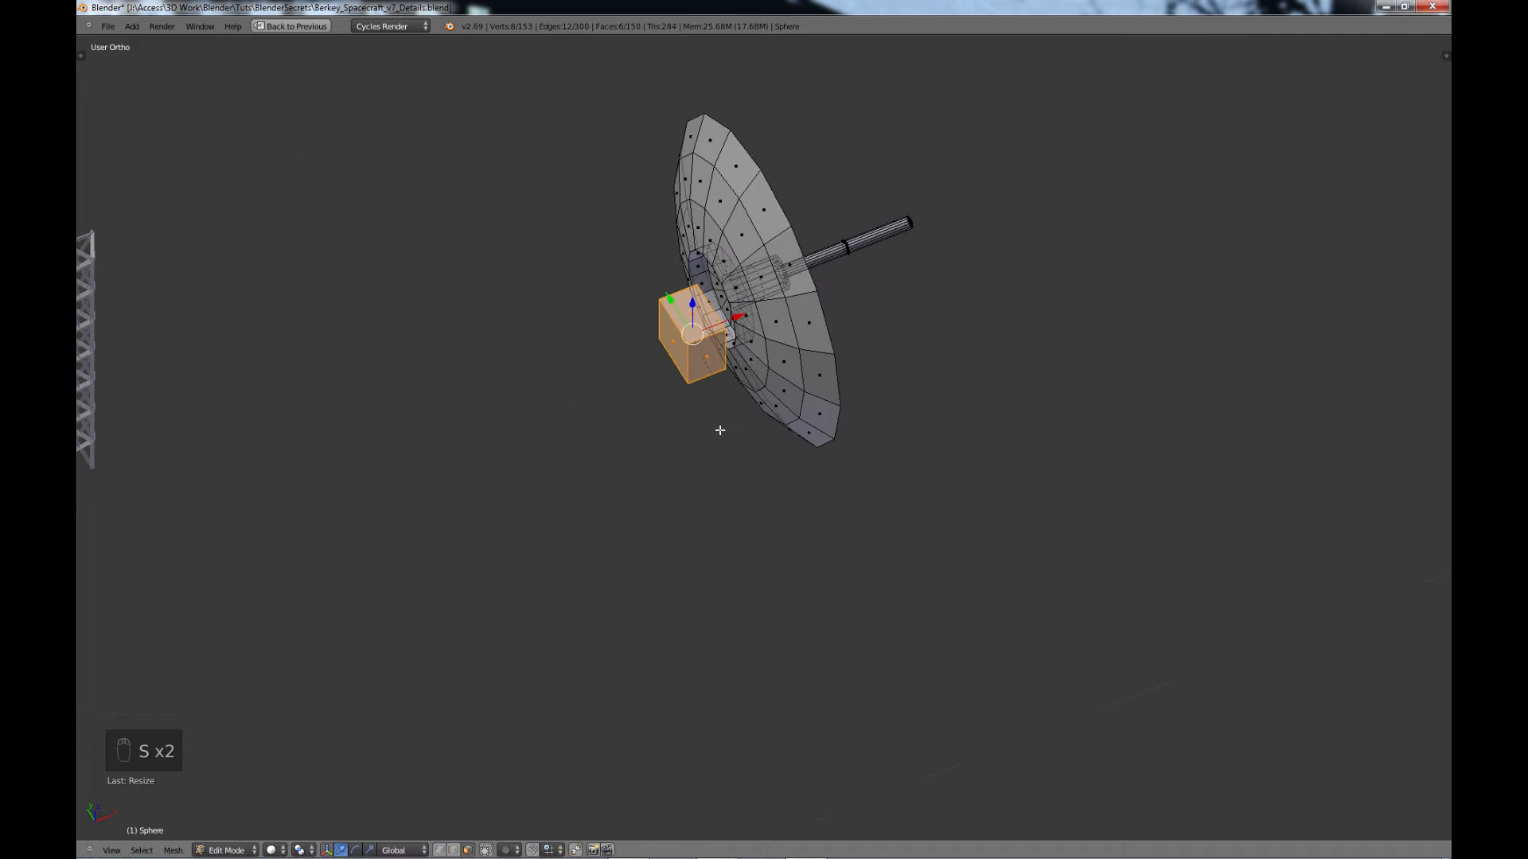
pyautogui.press('g')
pyautogui.press('y')
pyautogui.click(666, 287)
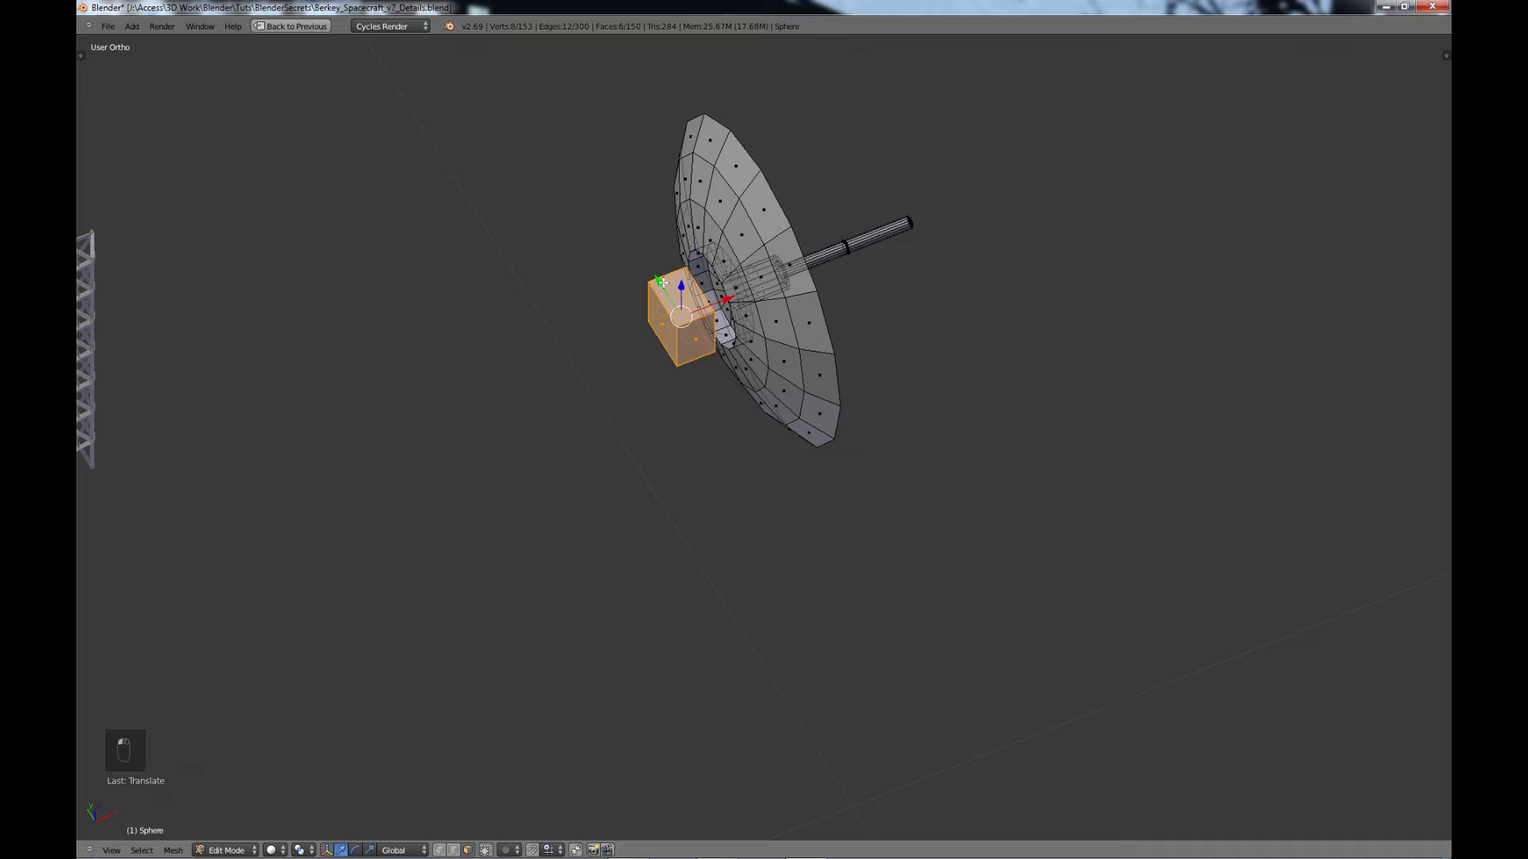
# - Centre the cube on the dish's axis in the side view and scale it up slightly
pyautogui.press('KP_1')
pyautogui.press('KP_2')
pyautogui.press('KP_3')
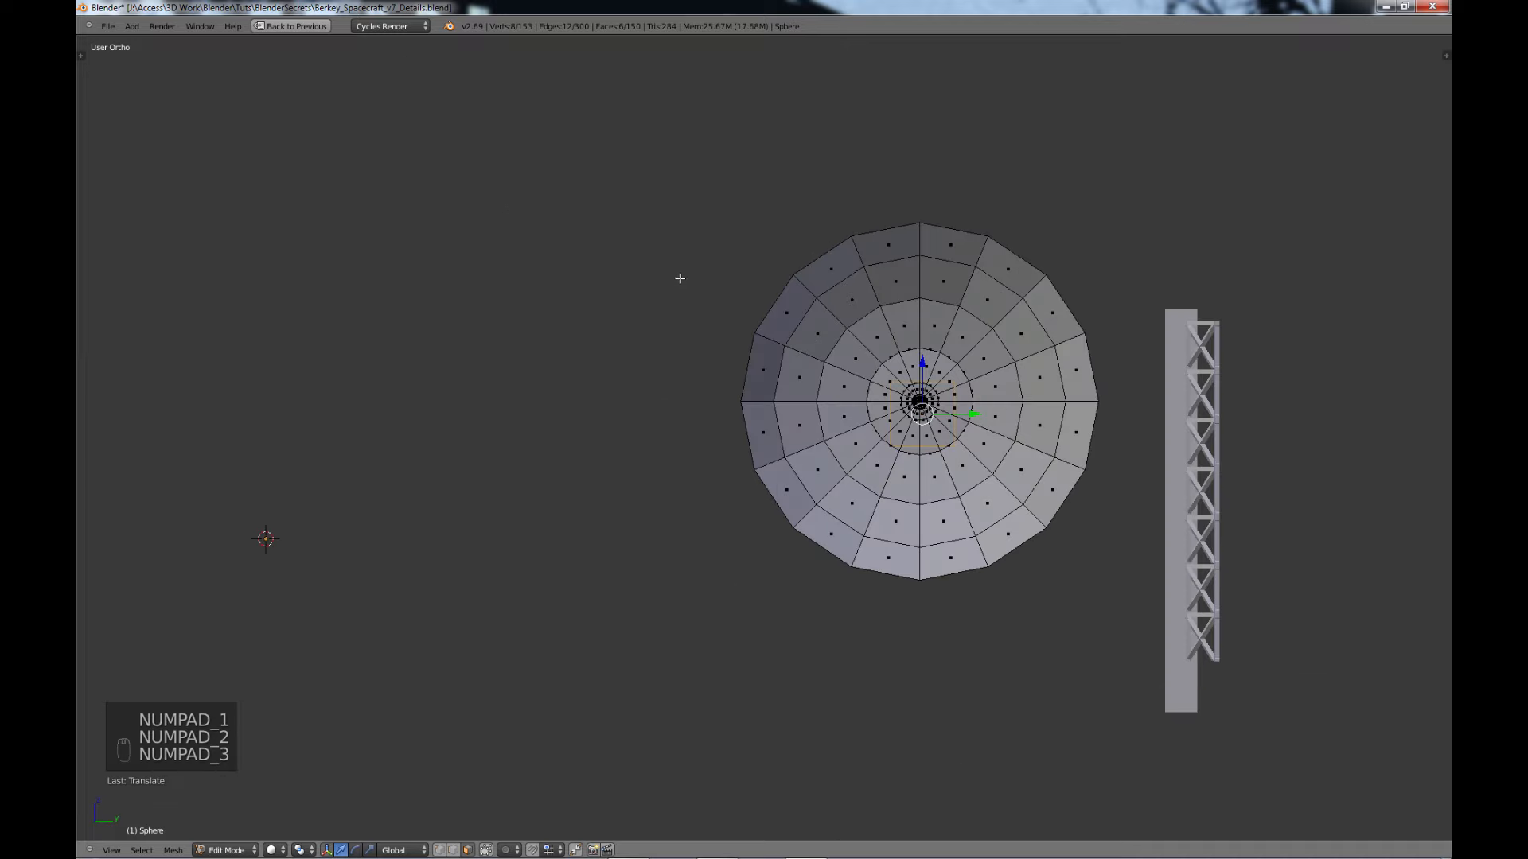
pyautogui.scroll(5, 847, 464)
pyautogui.keyDown('shift'); pyautogui.moveTo(1315, 556); pyautogui.dragTo(955, 597, button='middle'); pyautogui.keyUp('shift')
pyautogui.press('g')
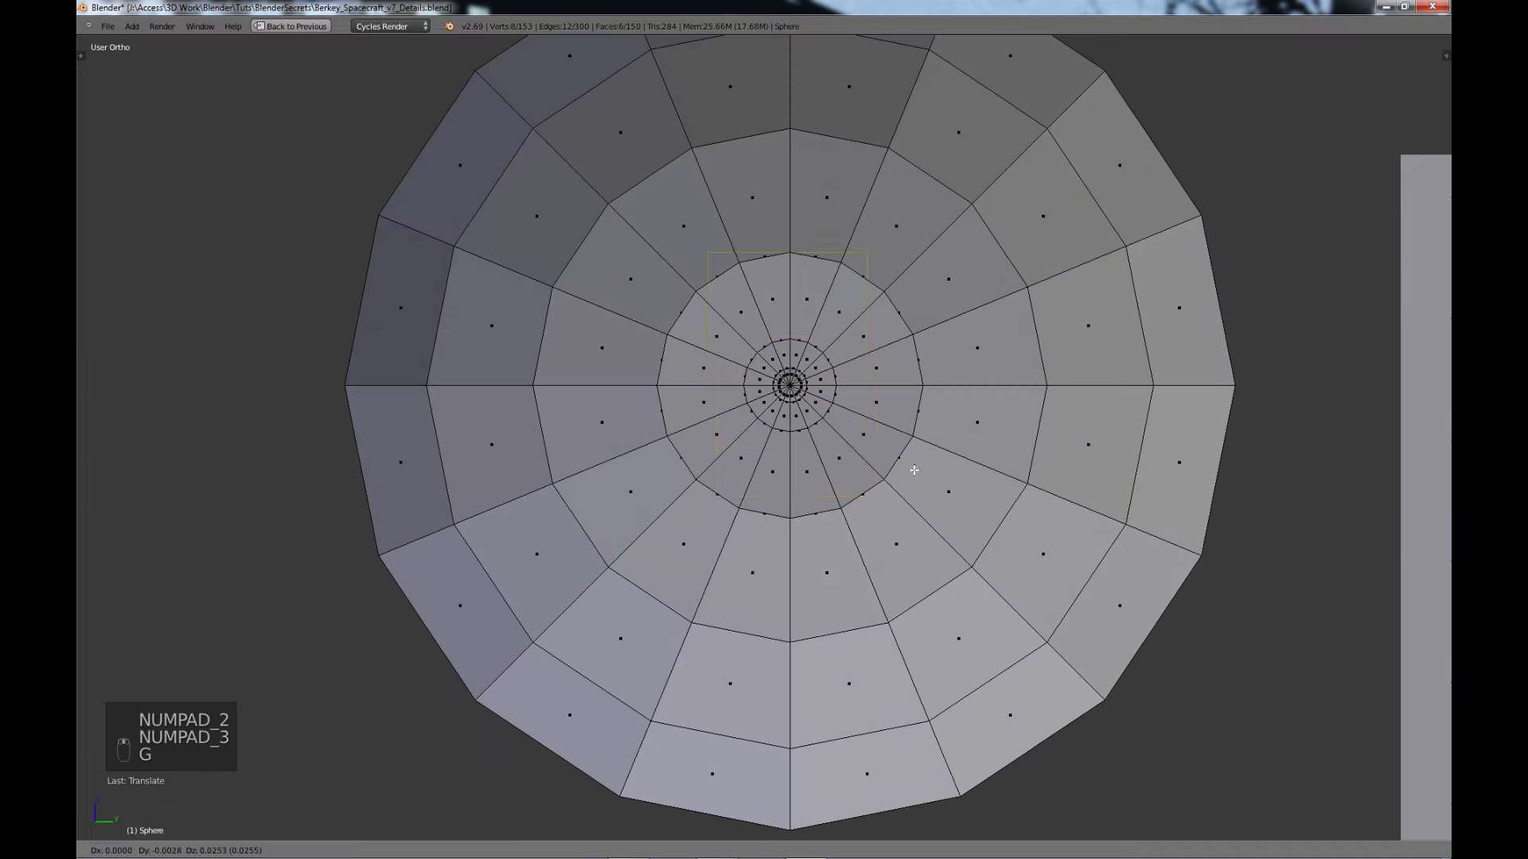
pyautogui.click(918, 516)
pyautogui.press('s')
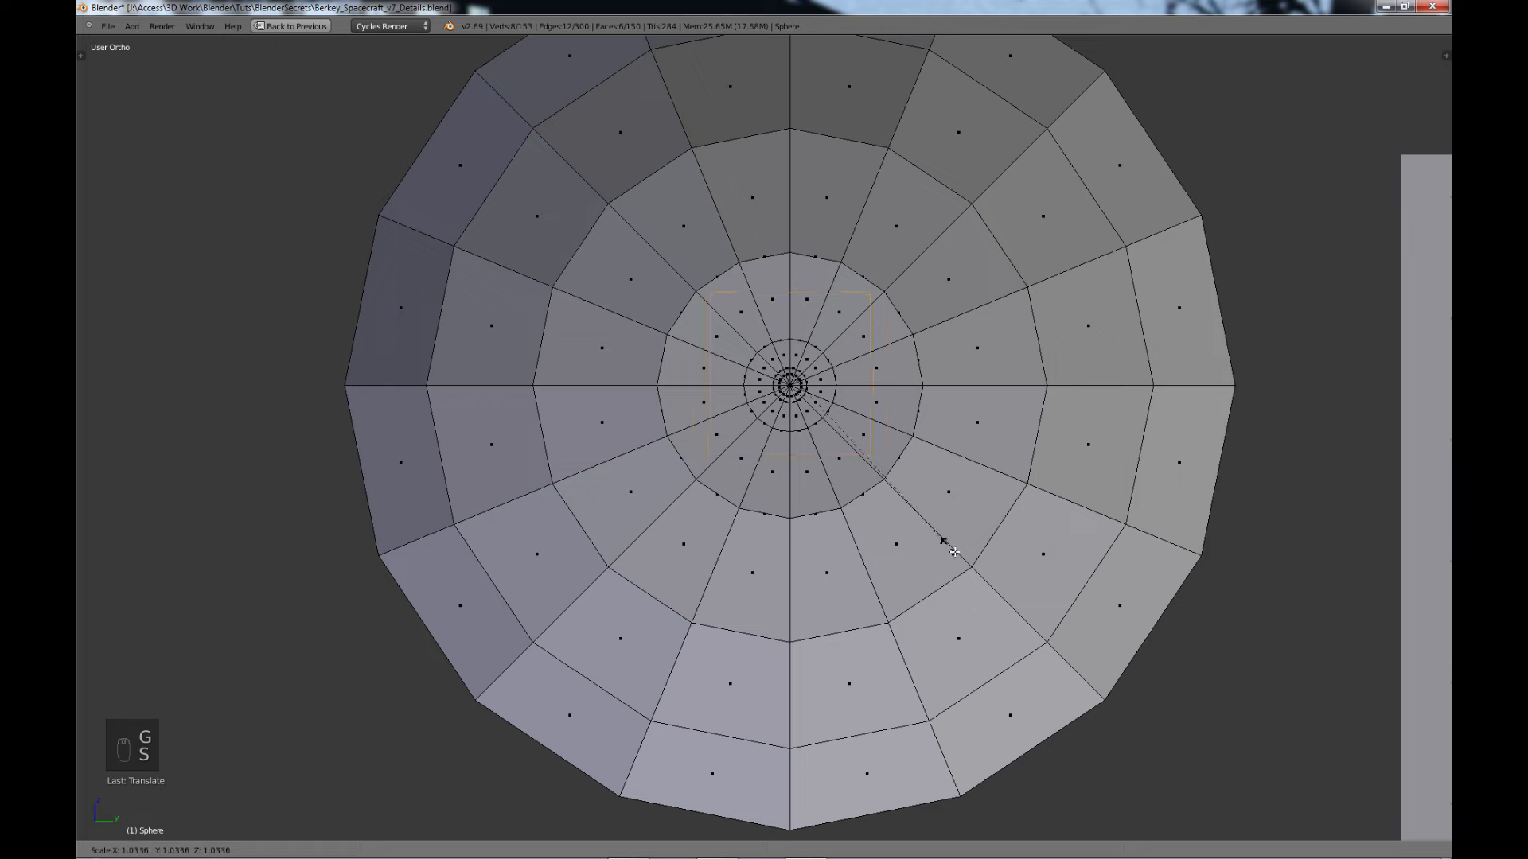
pyautogui.click(992, 588)
# - Push the cube along X into the back of the dish and delete its face on the dish side
pyautogui.scroll(-5, 978, 470)
pyautogui.moveTo(709, 569); pyautogui.dragTo(941, 668, button='middle')
pyautogui.scroll(6, 831, 420)
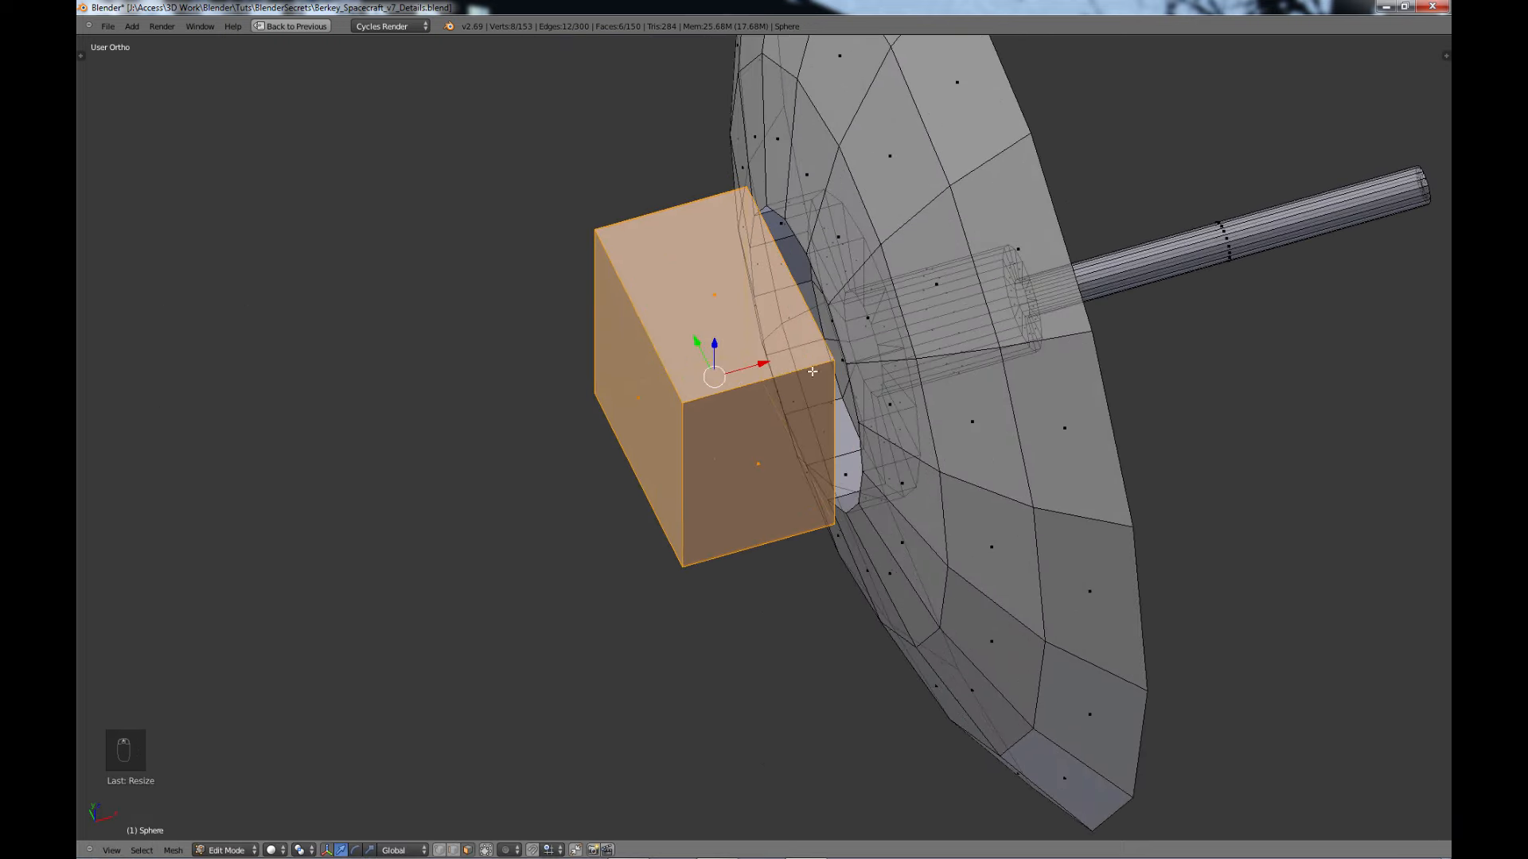
pyautogui.moveTo(764, 365); pyautogui.dragTo(804, 353)
pyautogui.moveTo(805, 521); pyautogui.dragTo(800, 382, button='middle')
pyautogui.rightClick(798, 353)
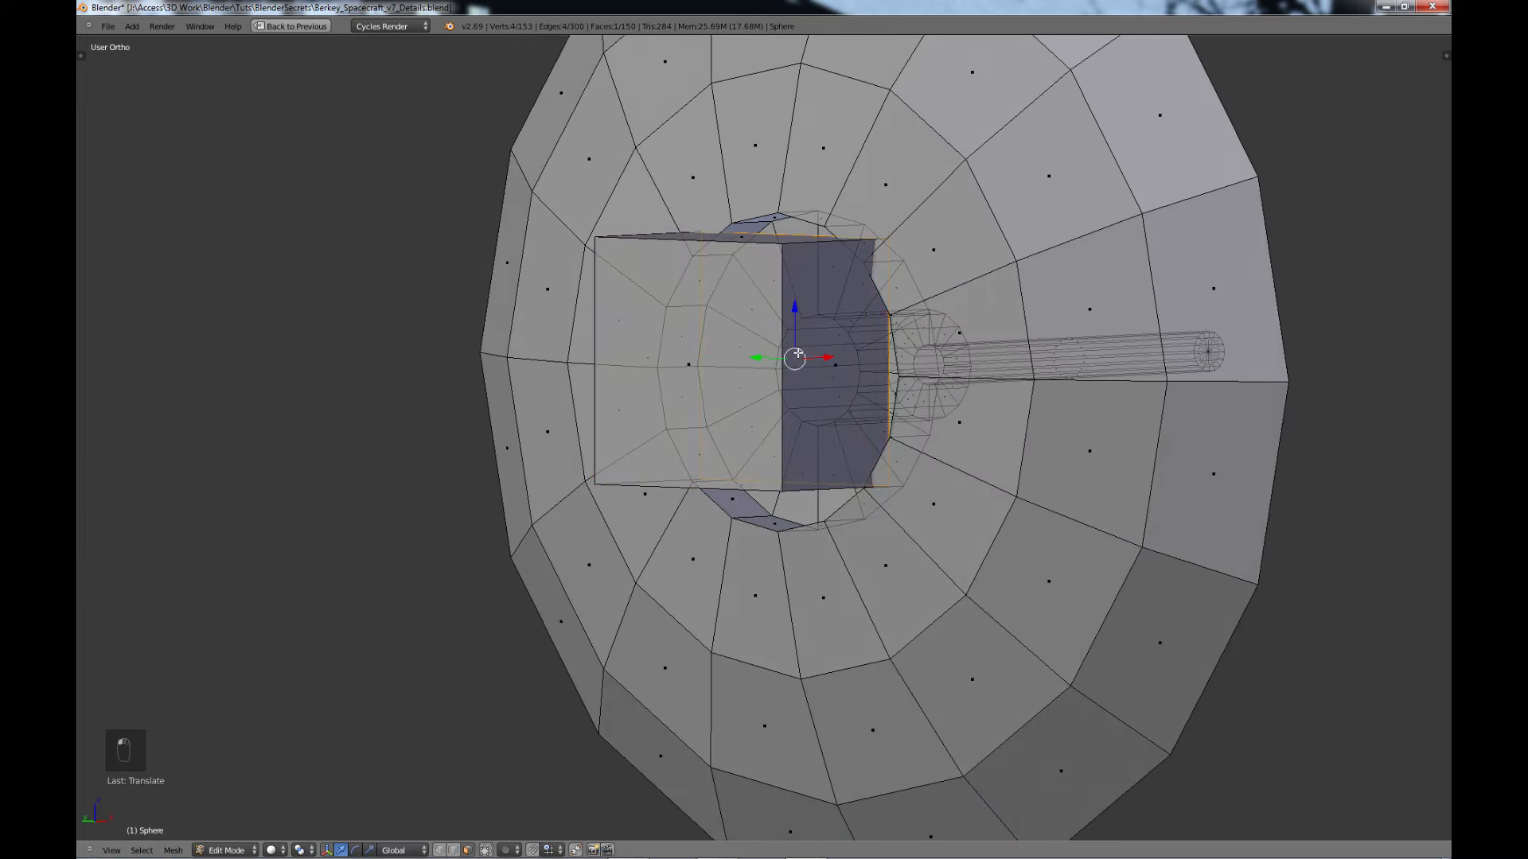
pyautogui.press('x')
pyautogui.click(797, 352)
# - Inset the cube's rear face to about 0.63, extrude it inward and delete the end face to leave an opening
pyautogui.rightClick(687, 369)
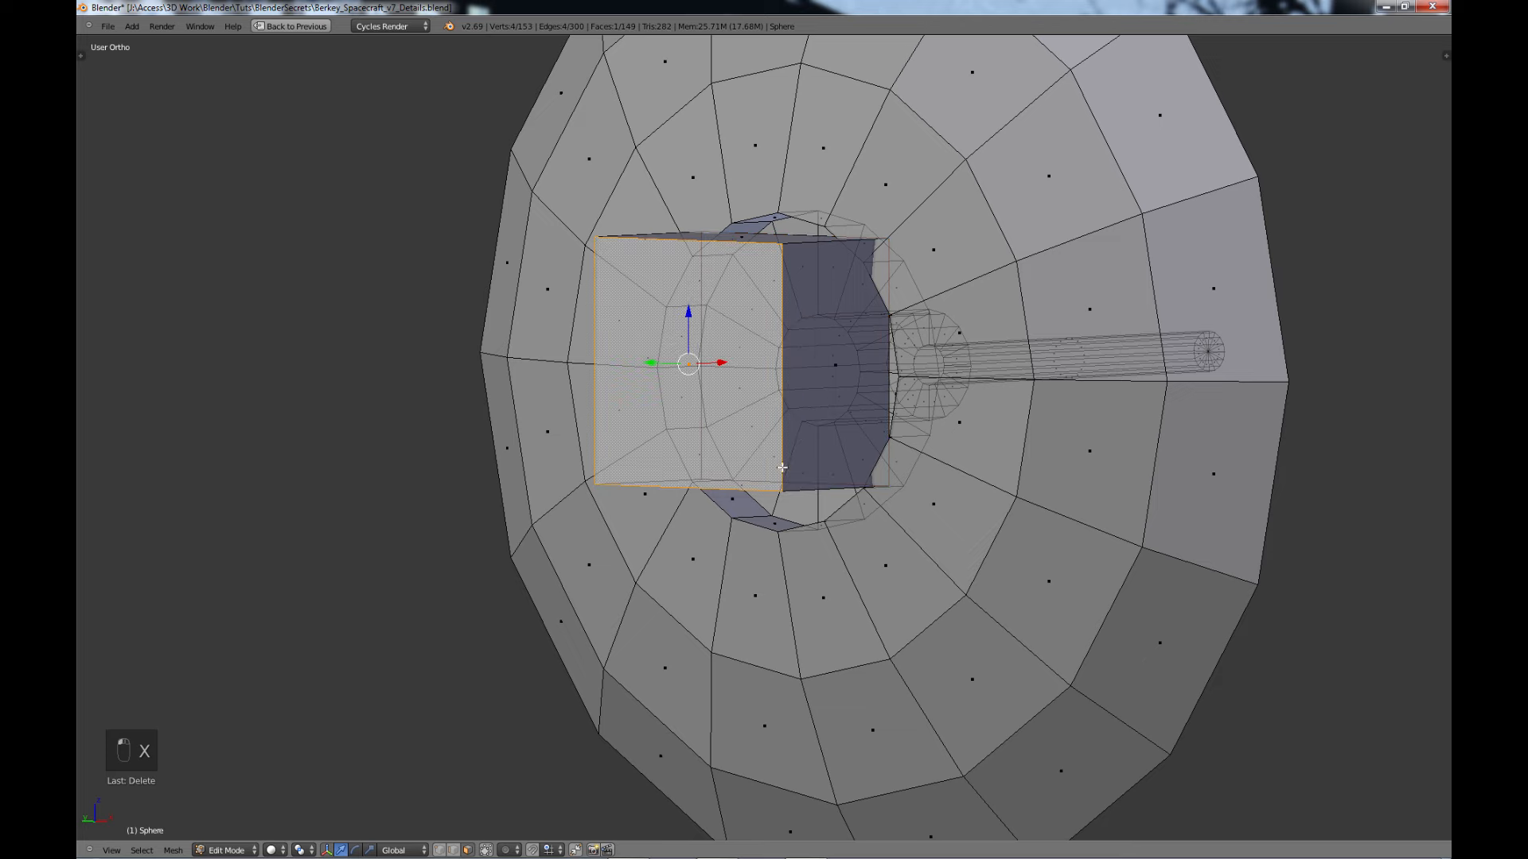
pyautogui.scroll(-3, 687, 369)
pyautogui.moveTo(1081, 695); pyautogui.dragTo(820, 537, button='middle')
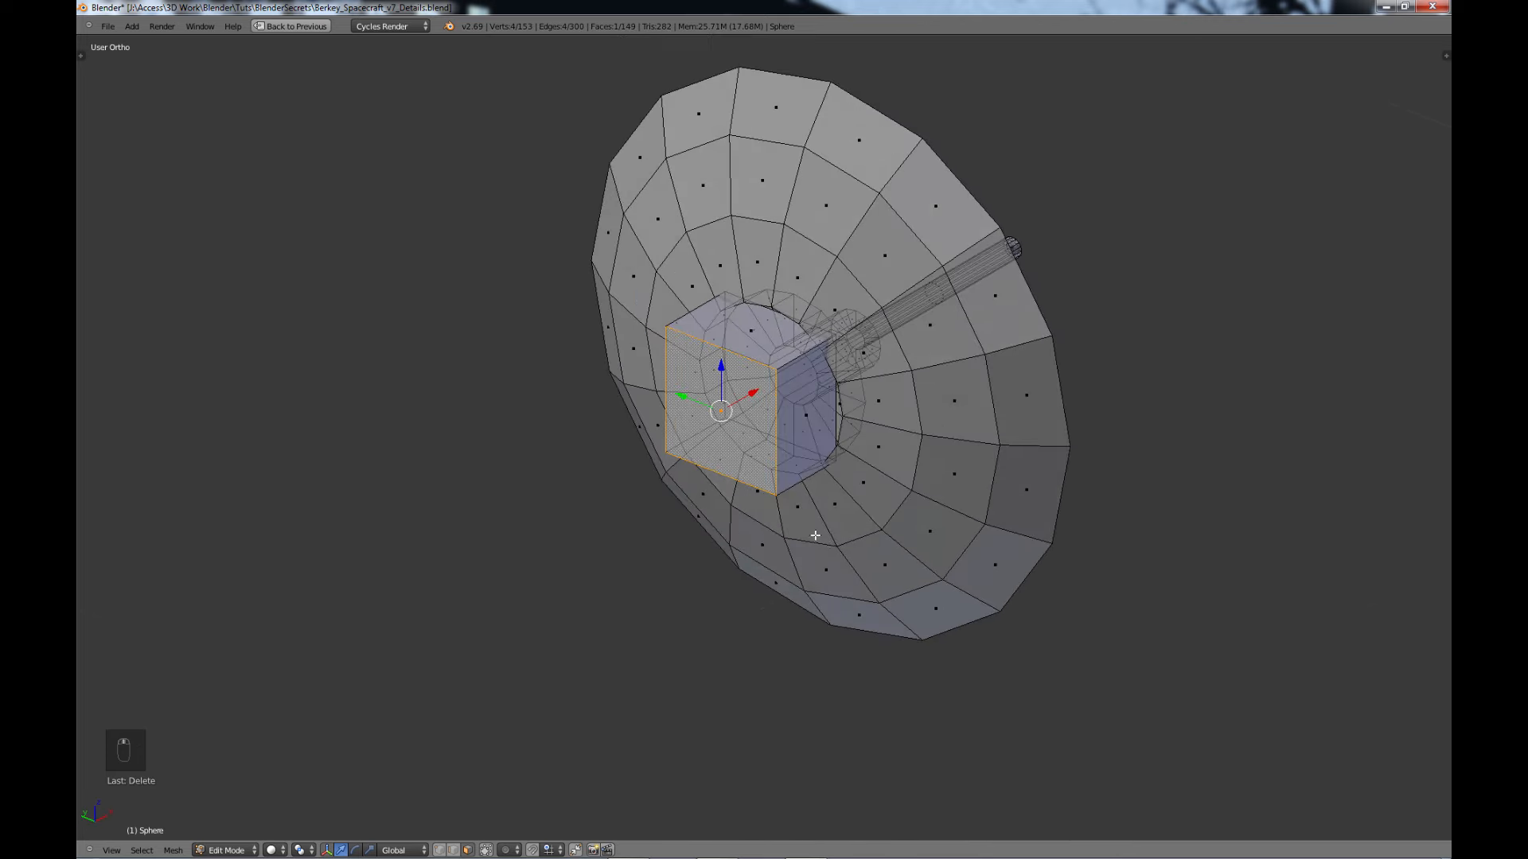
pyautogui.press('e')
pyautogui.press('s')
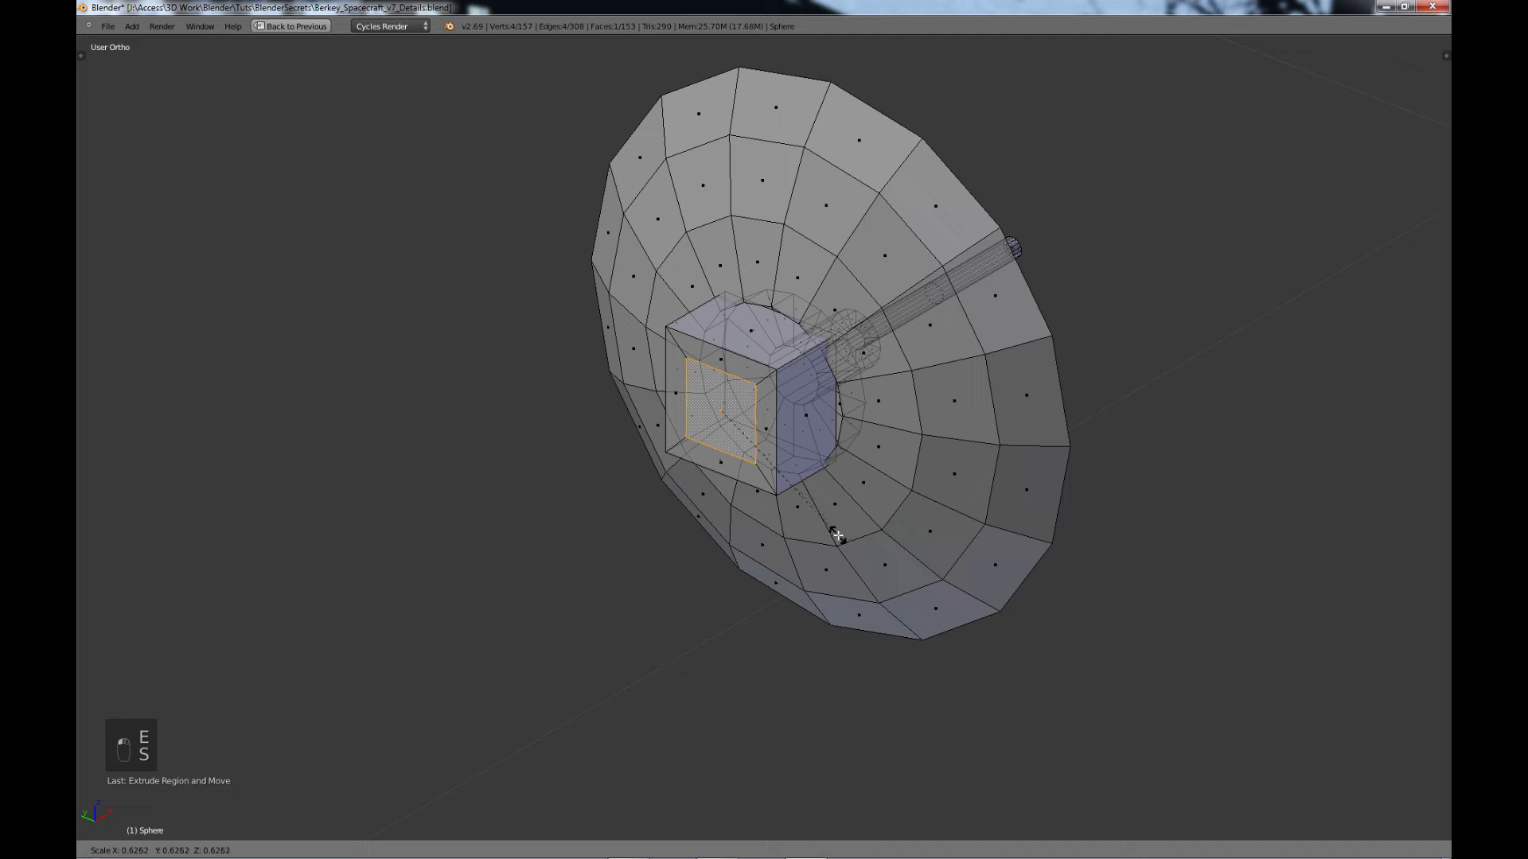
pyautogui.click(837, 532)
pyautogui.press('e')
pyautogui.click(867, 521)
pyautogui.press('x')
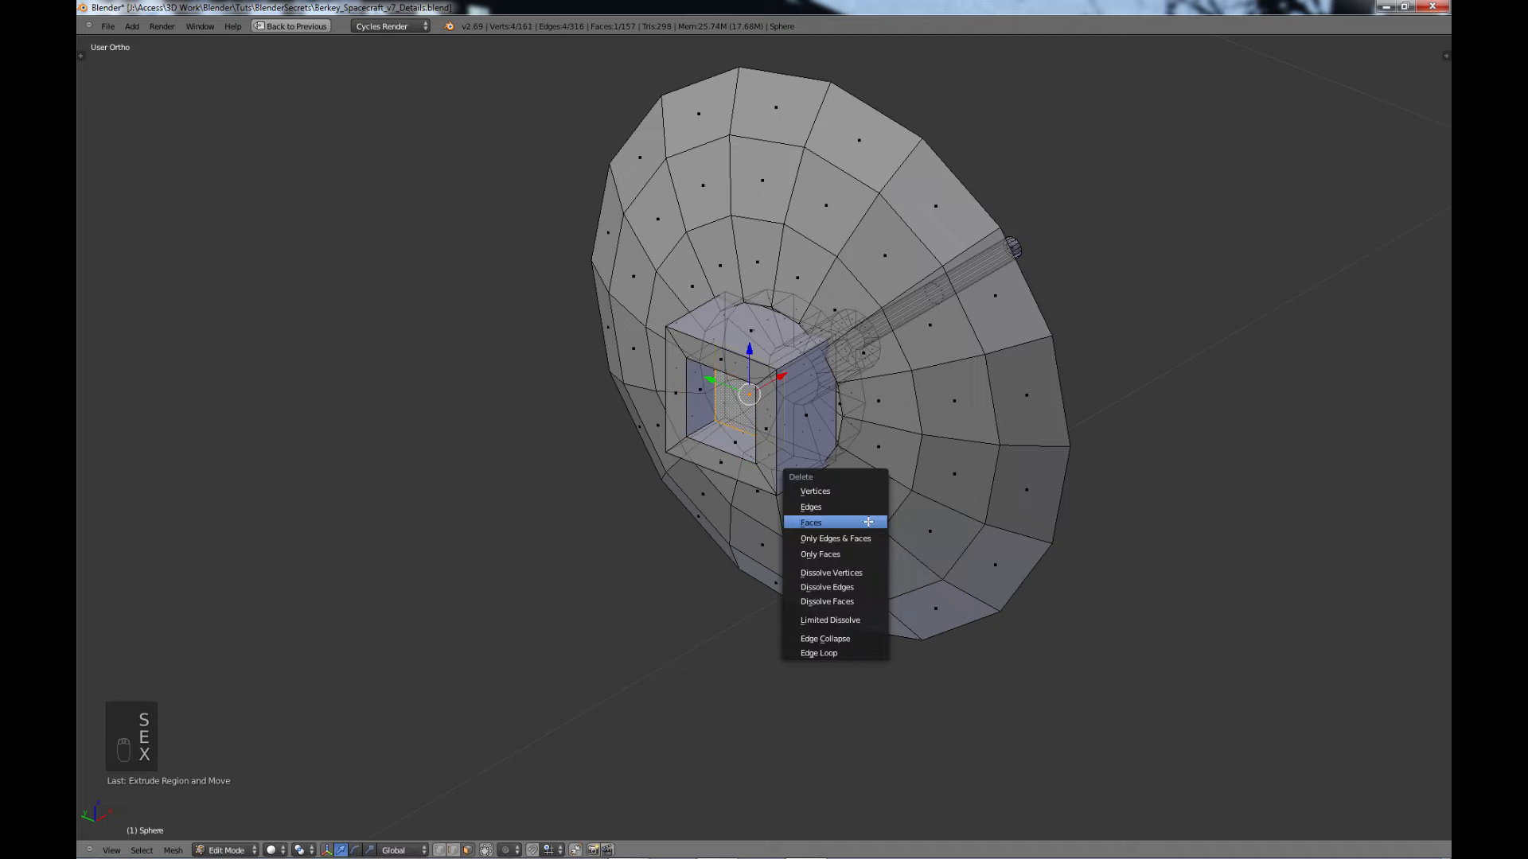
pyautogui.click(865, 519)
# - Extrude the cube's underside in place, shrink it, and extrude it downward as a rectangular arm
pyautogui.moveTo(866, 519); pyautogui.dragTo(863, 484, button='middle')
pyautogui.rightClick(759, 469)
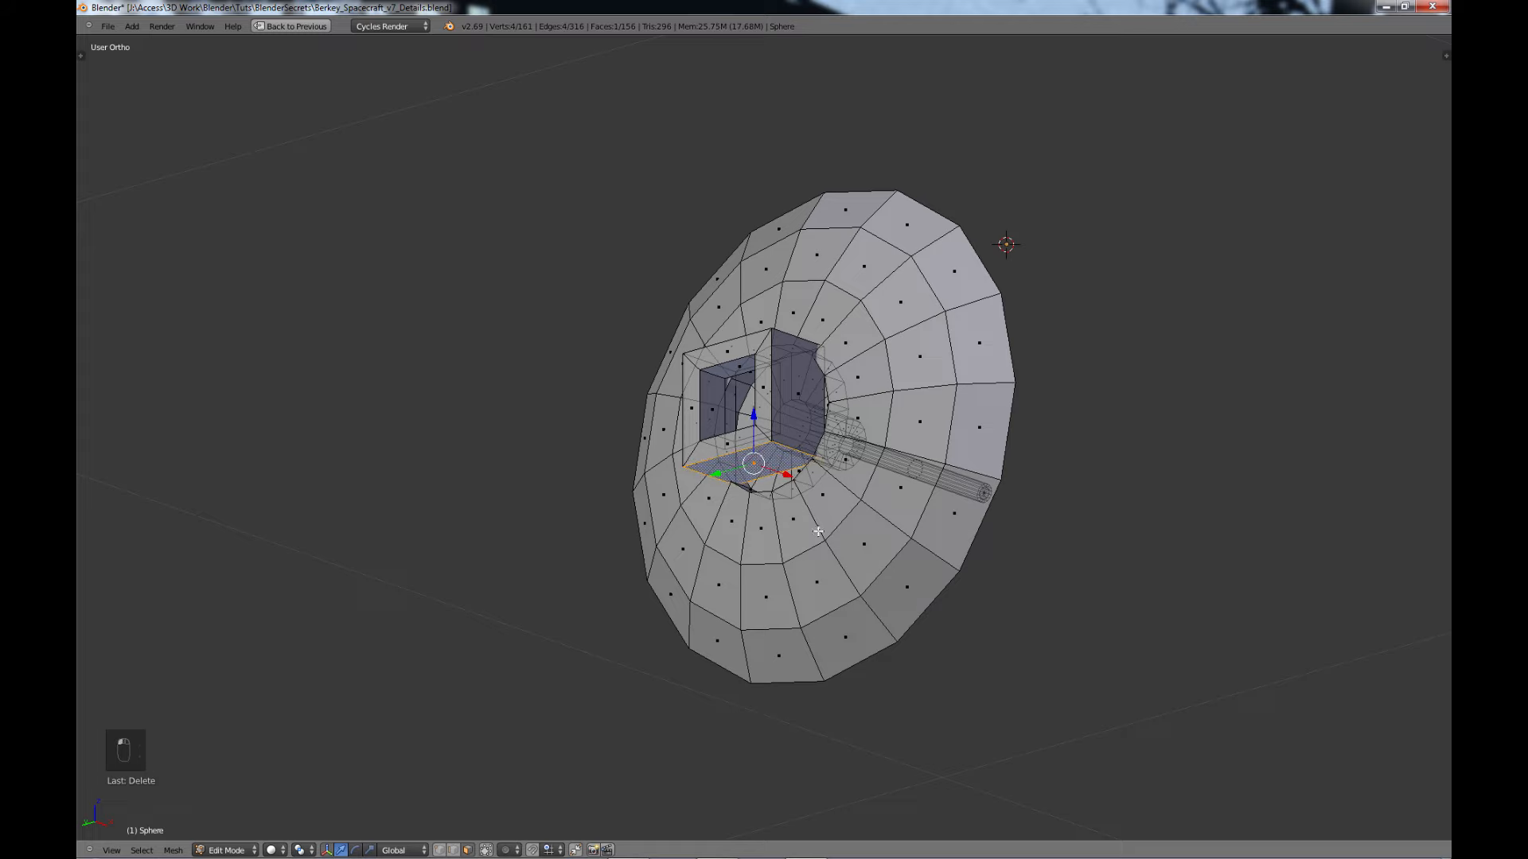
pyautogui.press('e')
pyautogui.rightClick(829, 534)
pyautogui.press('s')
pyautogui.click(815, 525)
pyautogui.press('e')
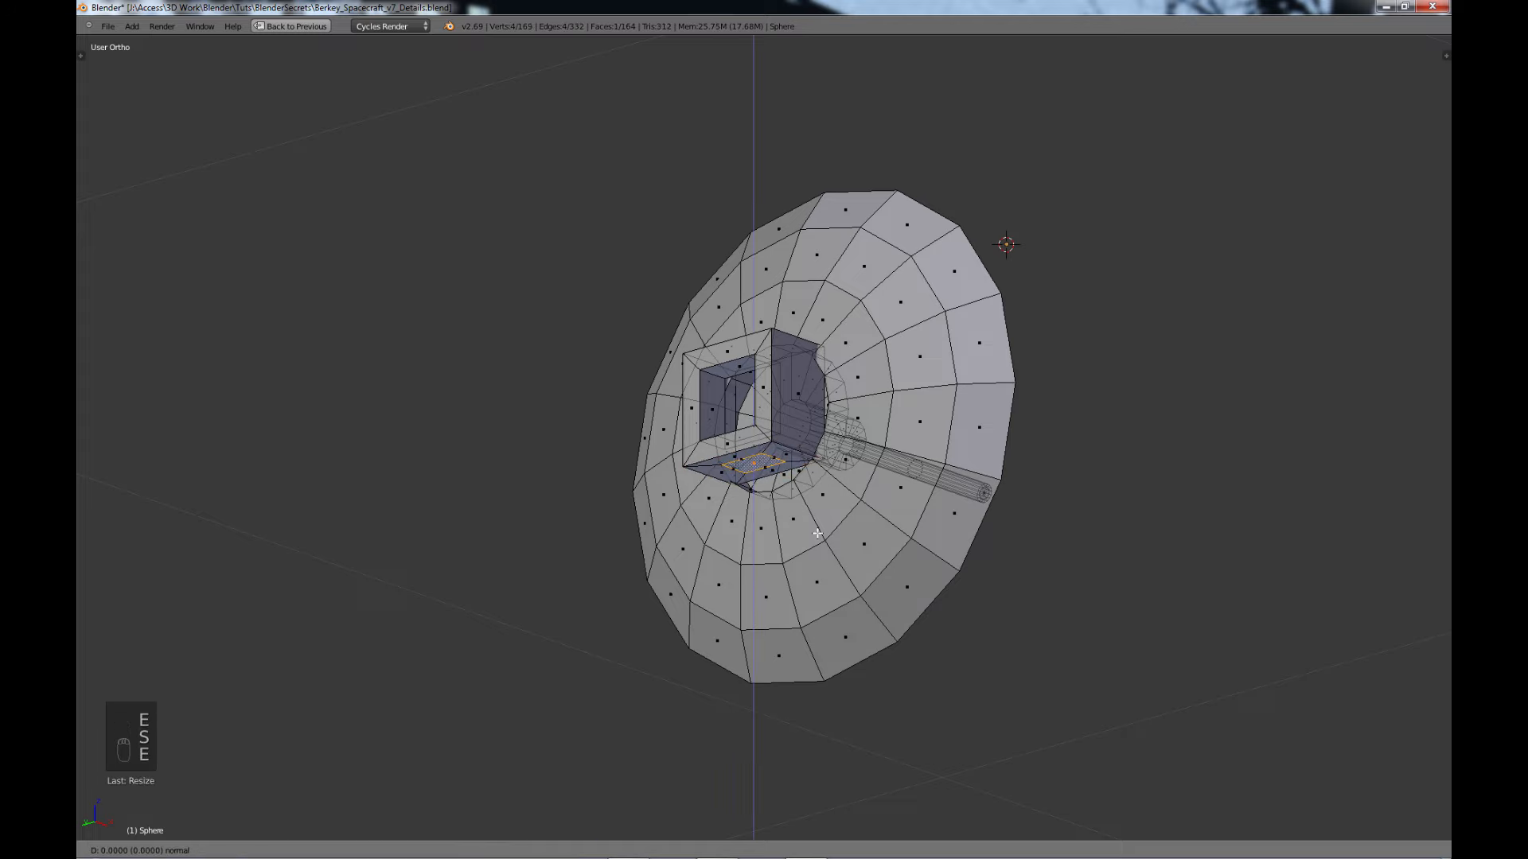
pyautogui.click(811, 623)
# - Extrude the cube's top face in place, shrink it, and extrude it upward as a matching rectangular arm
pyautogui.moveTo(812, 623); pyautogui.dragTo(801, 559, button='middle')
pyautogui.rightClick(754, 371)
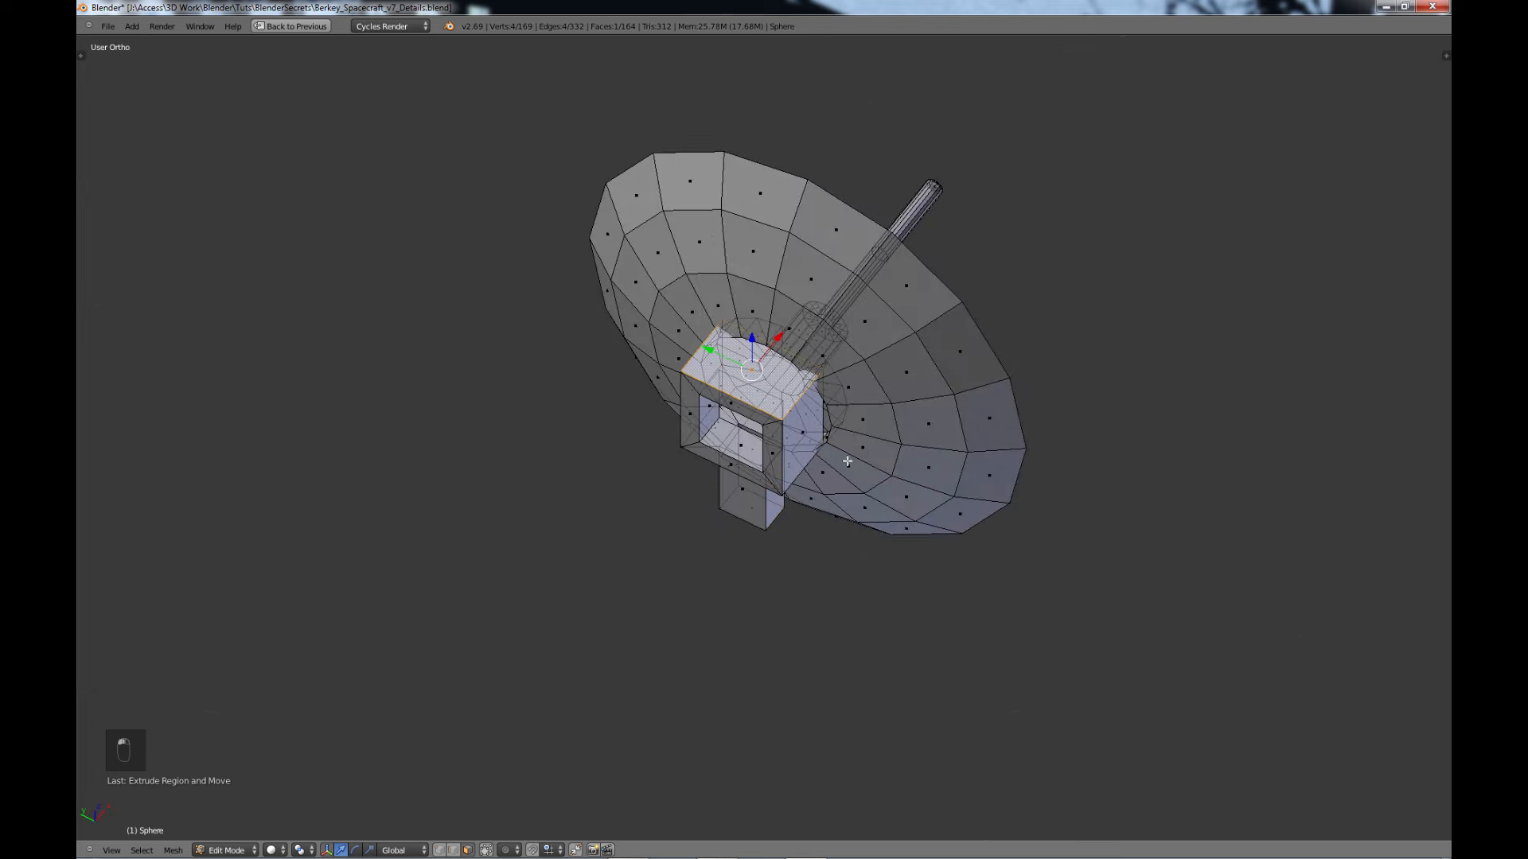
pyautogui.press('e')
pyautogui.click(849, 462)
pyautogui.press('s')
pyautogui.click(828, 454)
pyautogui.press('e')
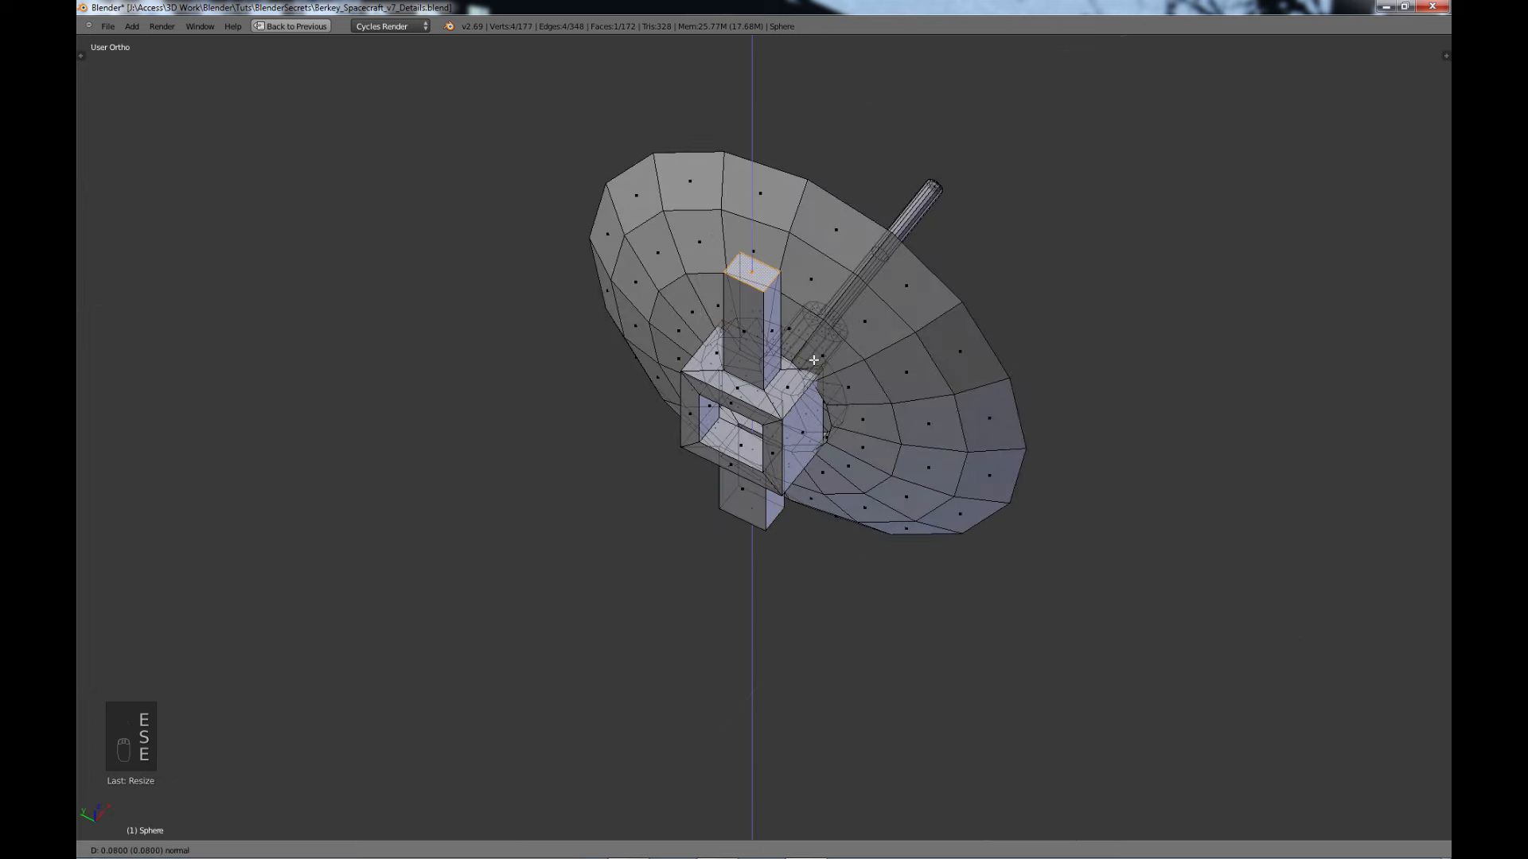
pyautogui.click(813, 373)
# - Extrude one side face of the cube in place, shrink it to about 0.36, and extrude it as a short arm
pyautogui.rightClick(814, 449)
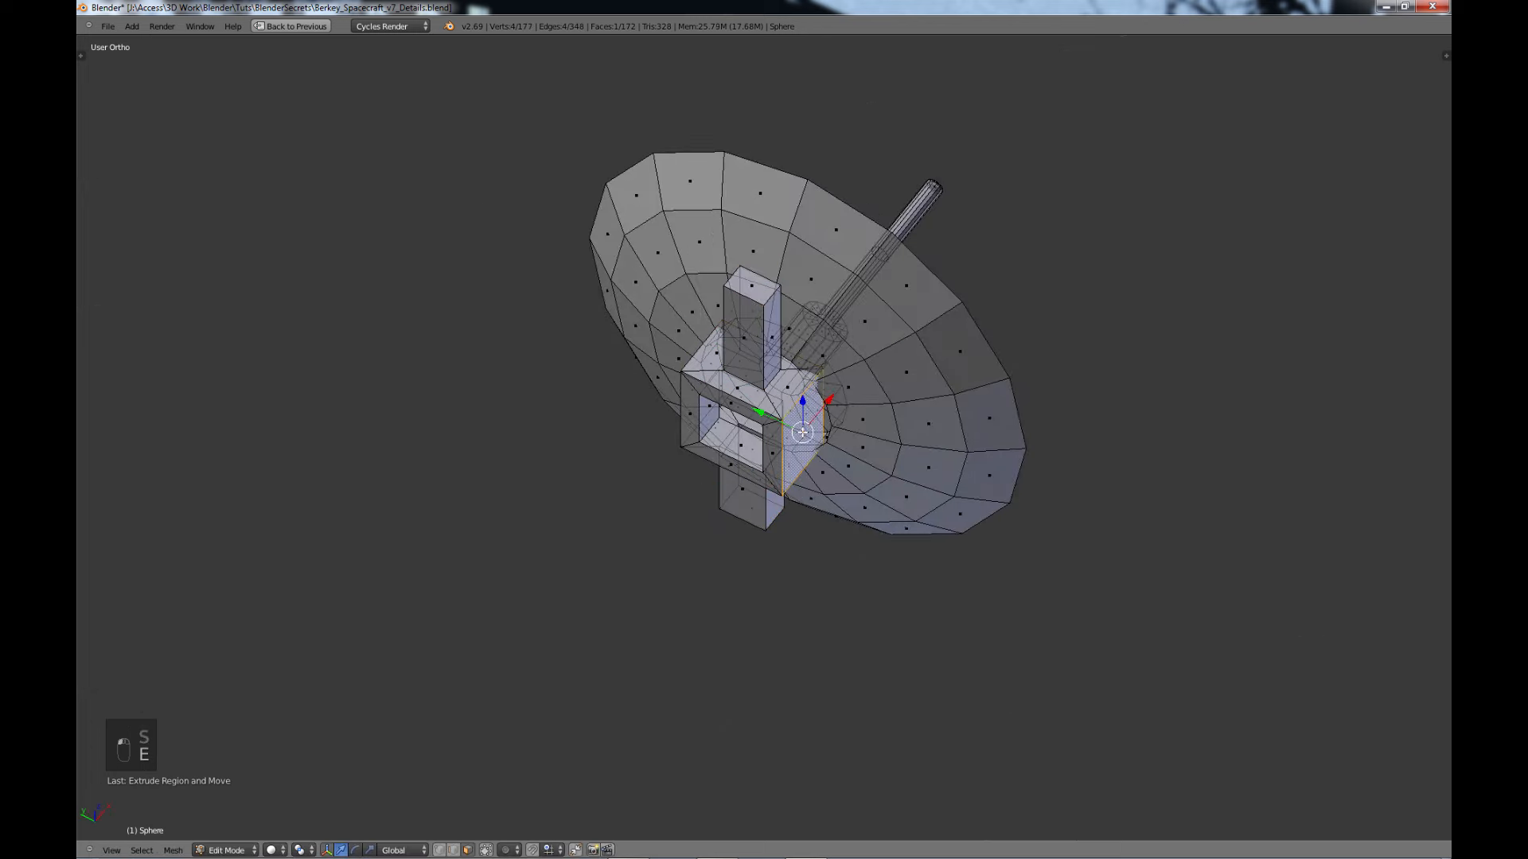
pyautogui.press('e')
pyautogui.press('s')
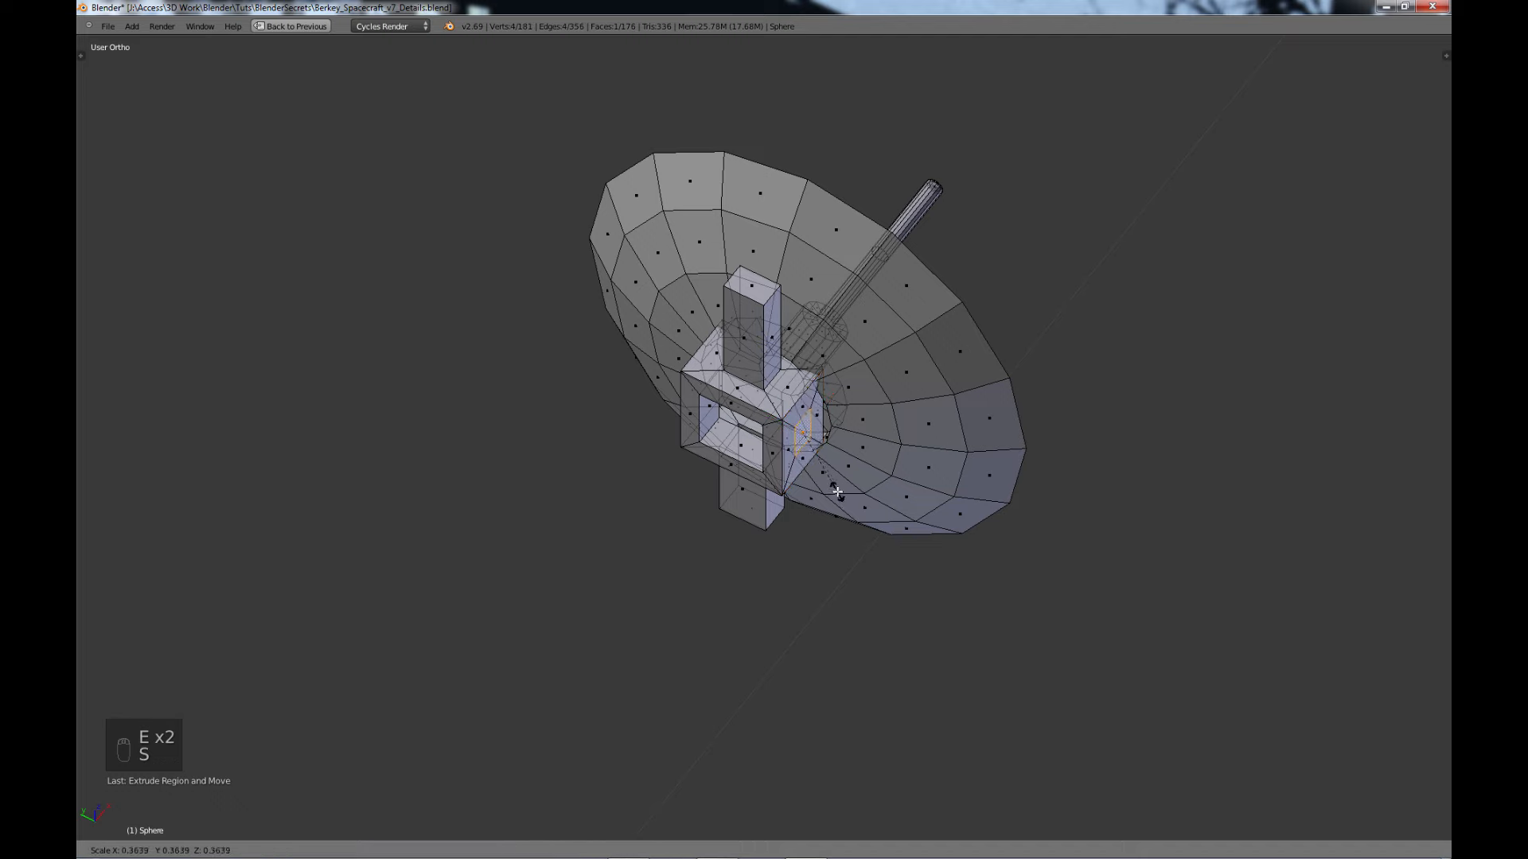
pyautogui.click(840, 489)
pyautogui.press('e')
pyautogui.click(880, 522)
# - Inset the cube's opposite side face and extrude it about 0.05 as another side arm
pyautogui.moveTo(880, 522); pyautogui.dragTo(931, 458, button='middle')
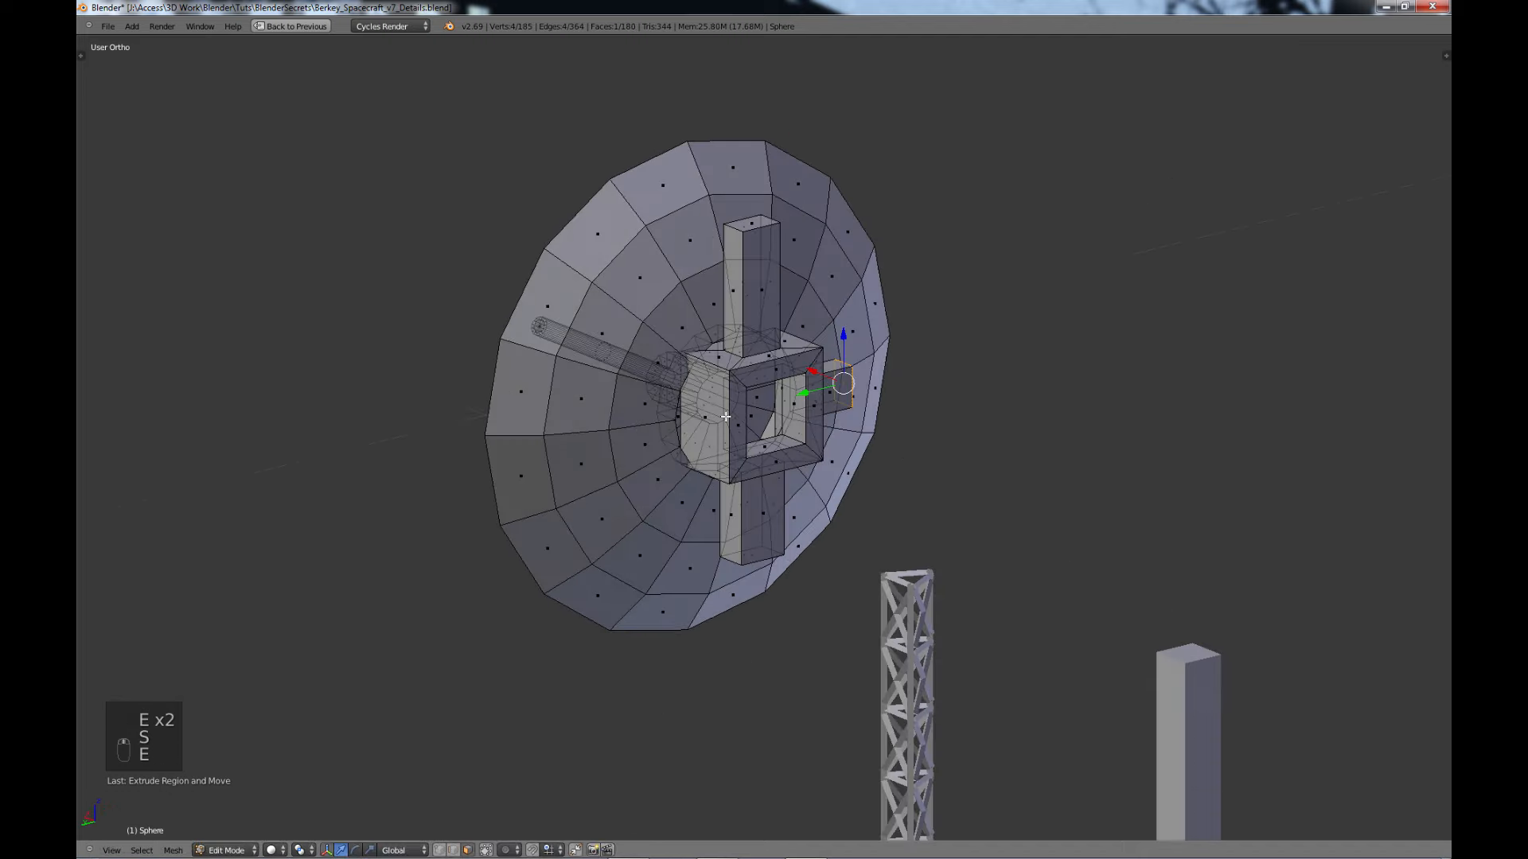
pyautogui.rightClick(706, 418)
pyautogui.press('s')
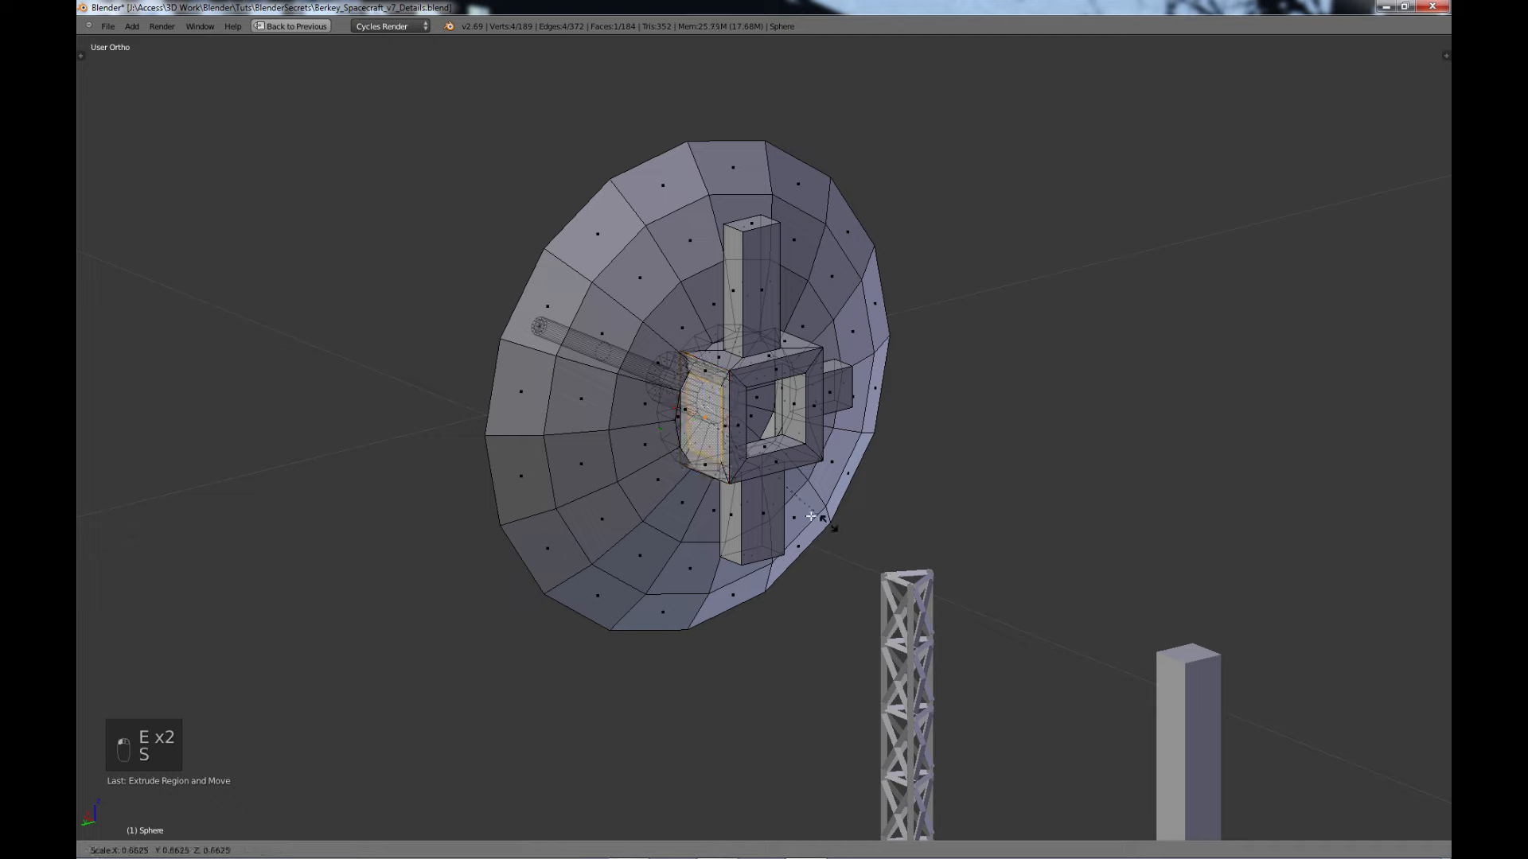
pyautogui.click(753, 483)
pyautogui.press('e')
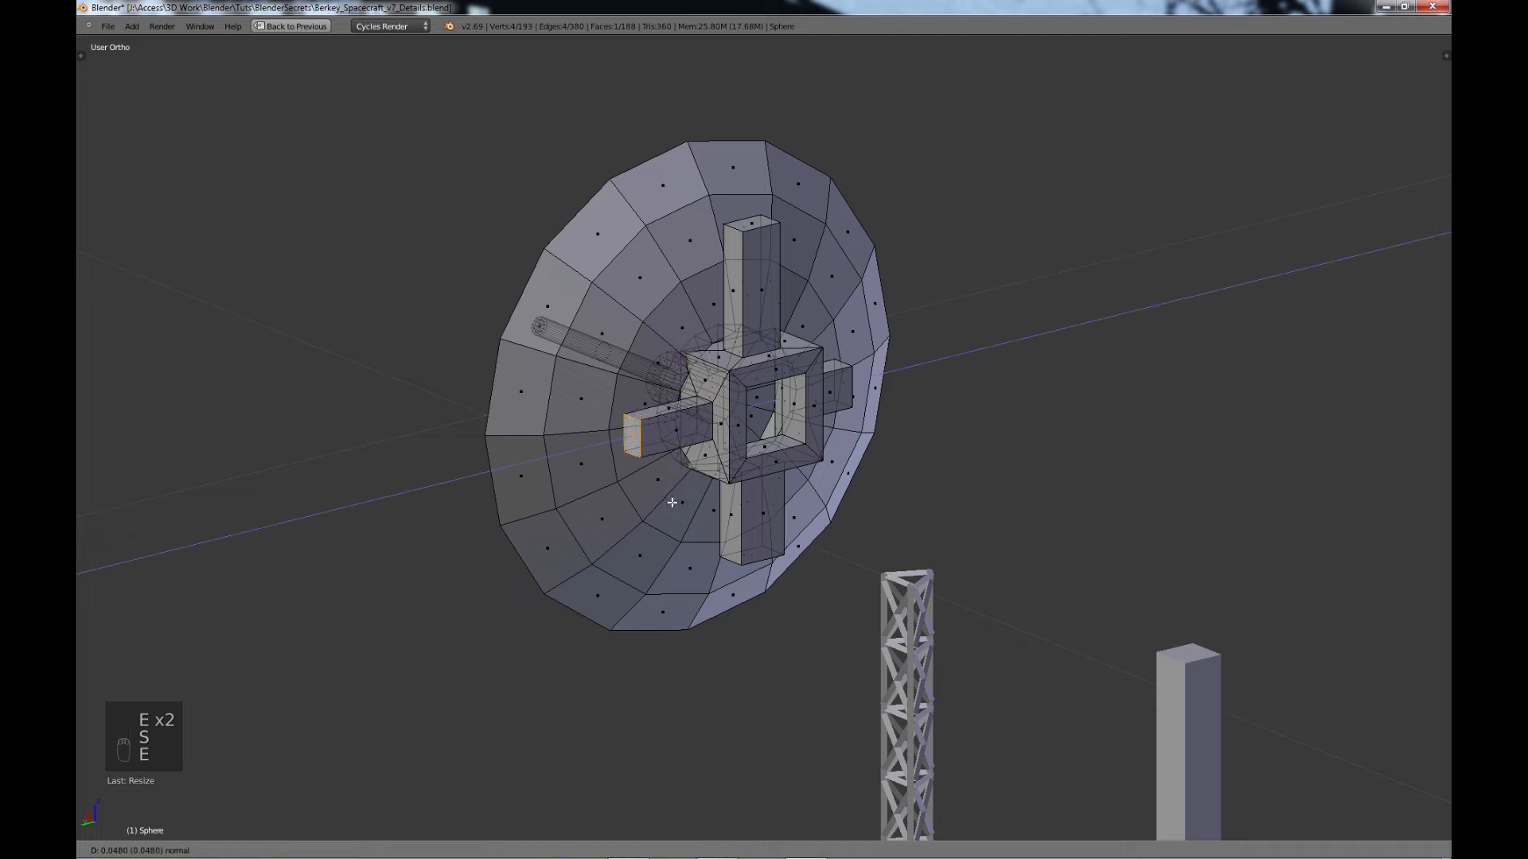
pyautogui.click(668, 501)
# - Deselect the dish's mesh and return to Object Mode
pyautogui.scroll(-3, 891, 535)
pyautogui.moveTo(936, 556); pyautogui.dragTo(806, 312, button='middle')
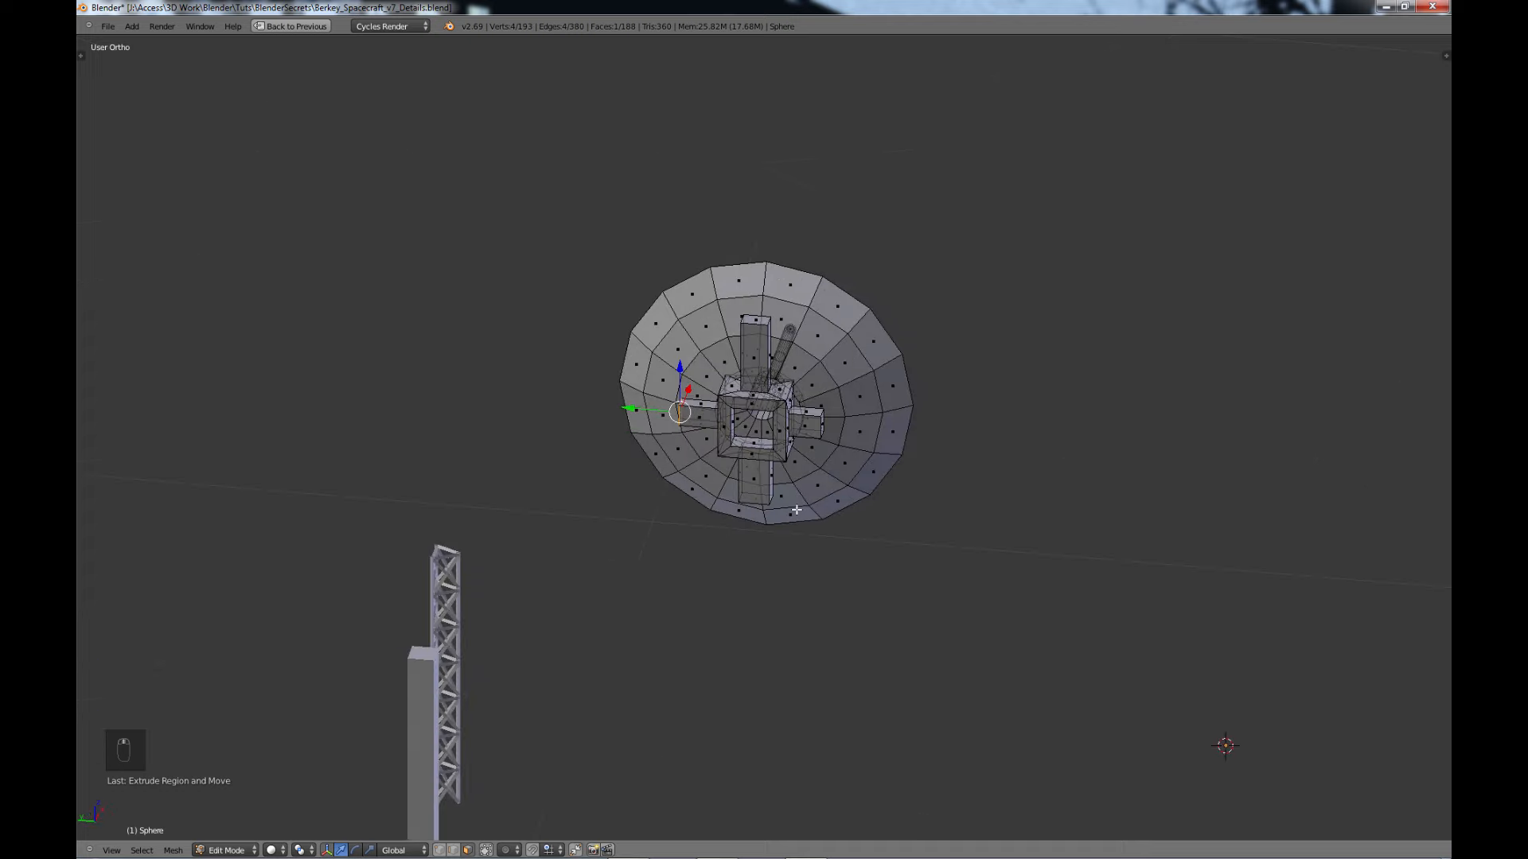
pyautogui.moveTo(796, 510); pyautogui.dragTo(722, 478, button='middle')
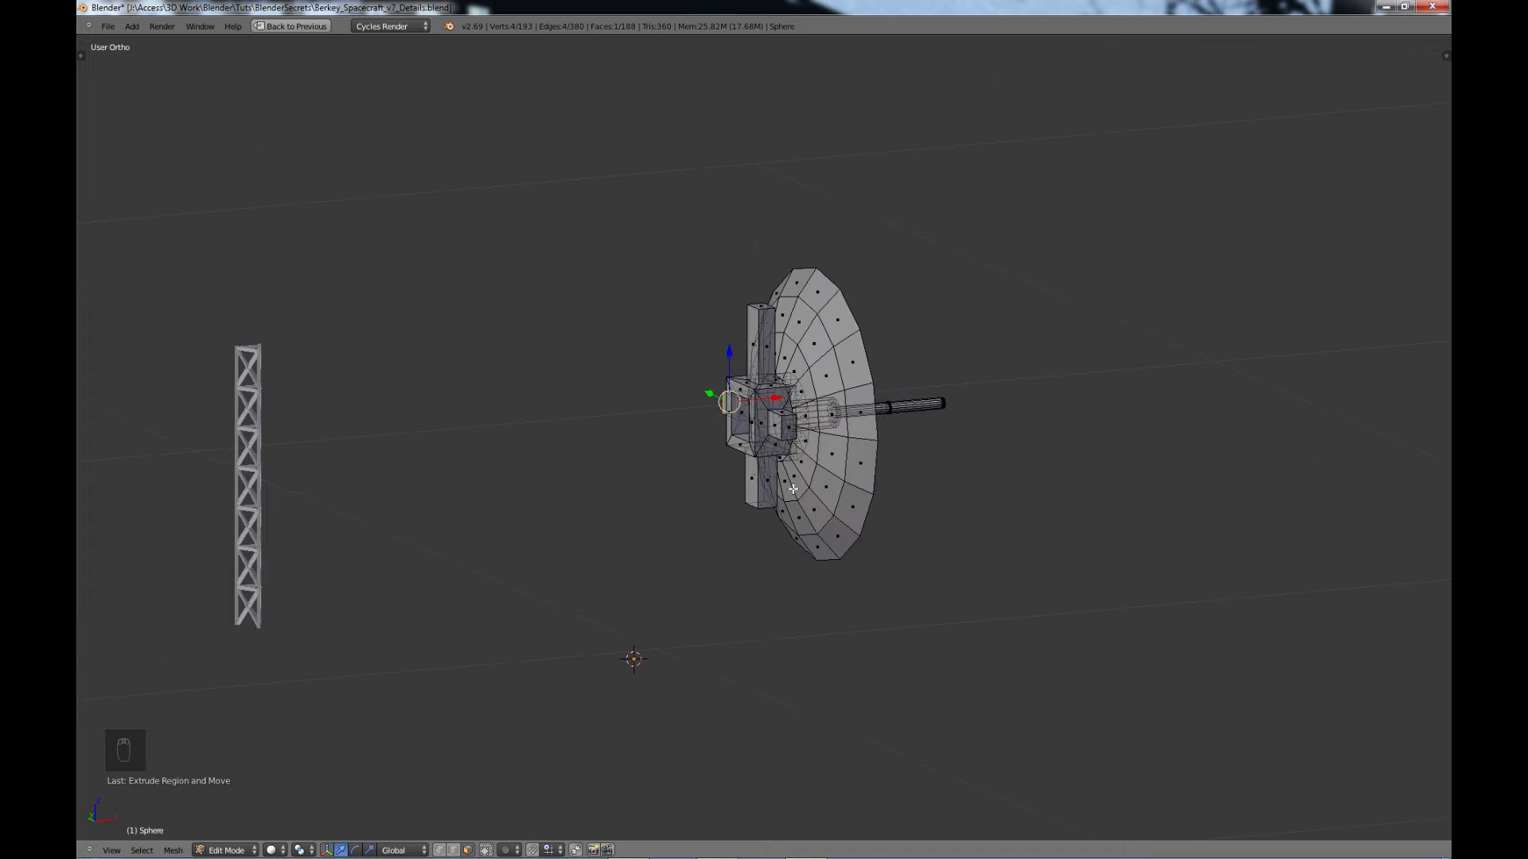
pyautogui.press('a')
pyautogui.press('Tab')
pyautogui.moveTo(819, 487)
pyautogui.mouseDown(button='middle')
pyautogui.moveTo(872, 516)
pyautogui.moveTo(762, 509)
pyautogui.moveTo(825, 506)
pyautogui.moveTo(780, 505)
pyautogui.moveTo(801, 513)
pyautogui.mouseUp(button='middle')
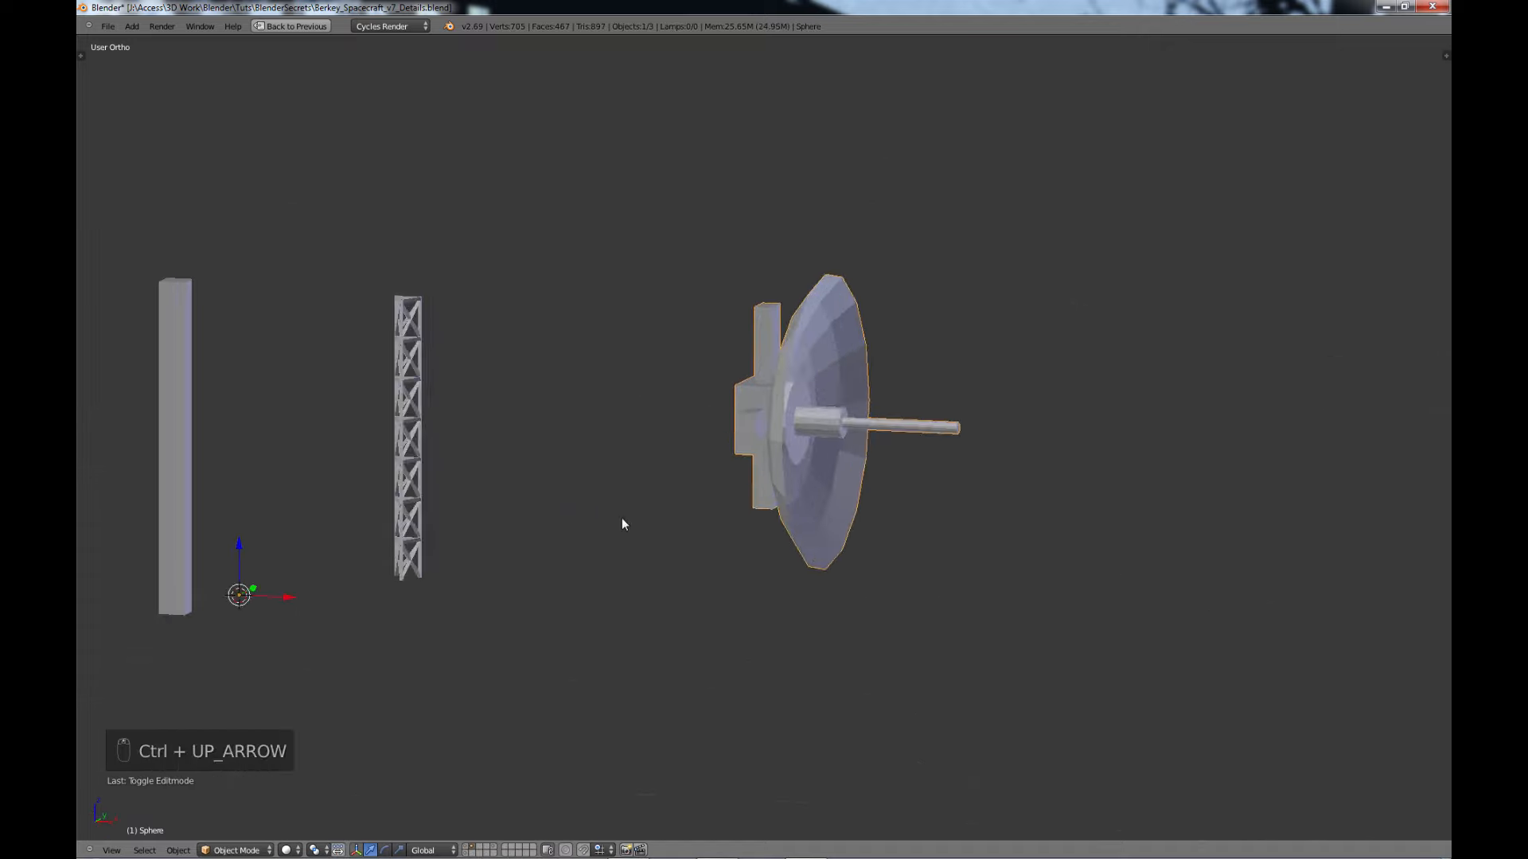
# - Duplicate one vertical corner strut of the truss tower's top section and move the copy along the X axis, well clear of the tower
pyautogui.keyDown('shift'); pyautogui.moveTo(637, 484); pyautogui.dragTo(782, 470, button='middle'); pyautogui.keyUp('shift')
pyautogui.scroll(4, 831, 407)
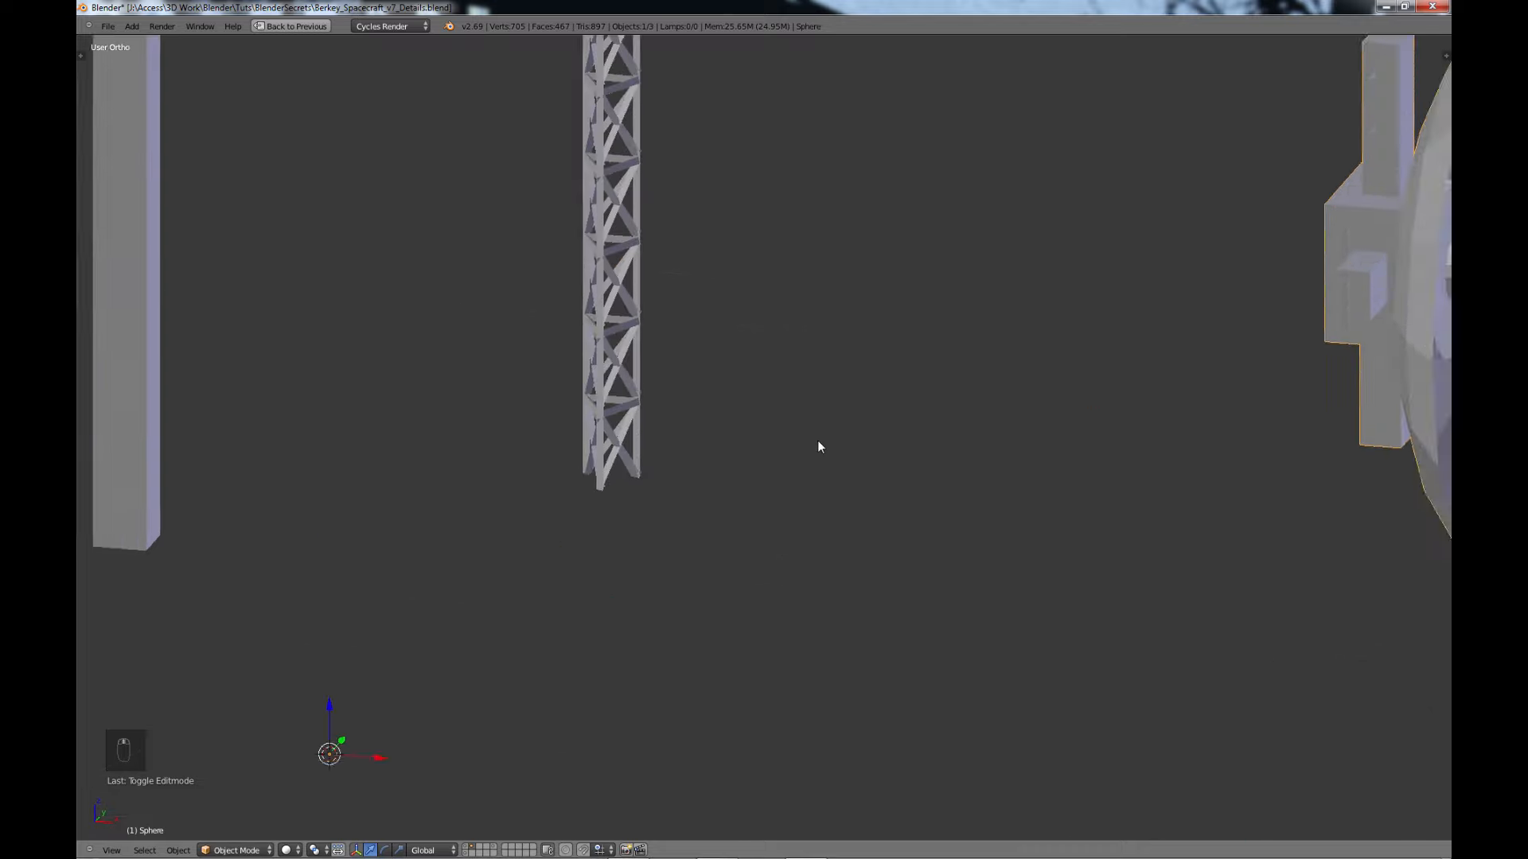
pyautogui.keyDown('shift'); pyautogui.moveTo(709, 239); pyautogui.dragTo(858, 594, button='middle'); pyautogui.keyUp('shift')
pyautogui.scroll(2, 828, 420)
pyautogui.rightClick(790, 263)
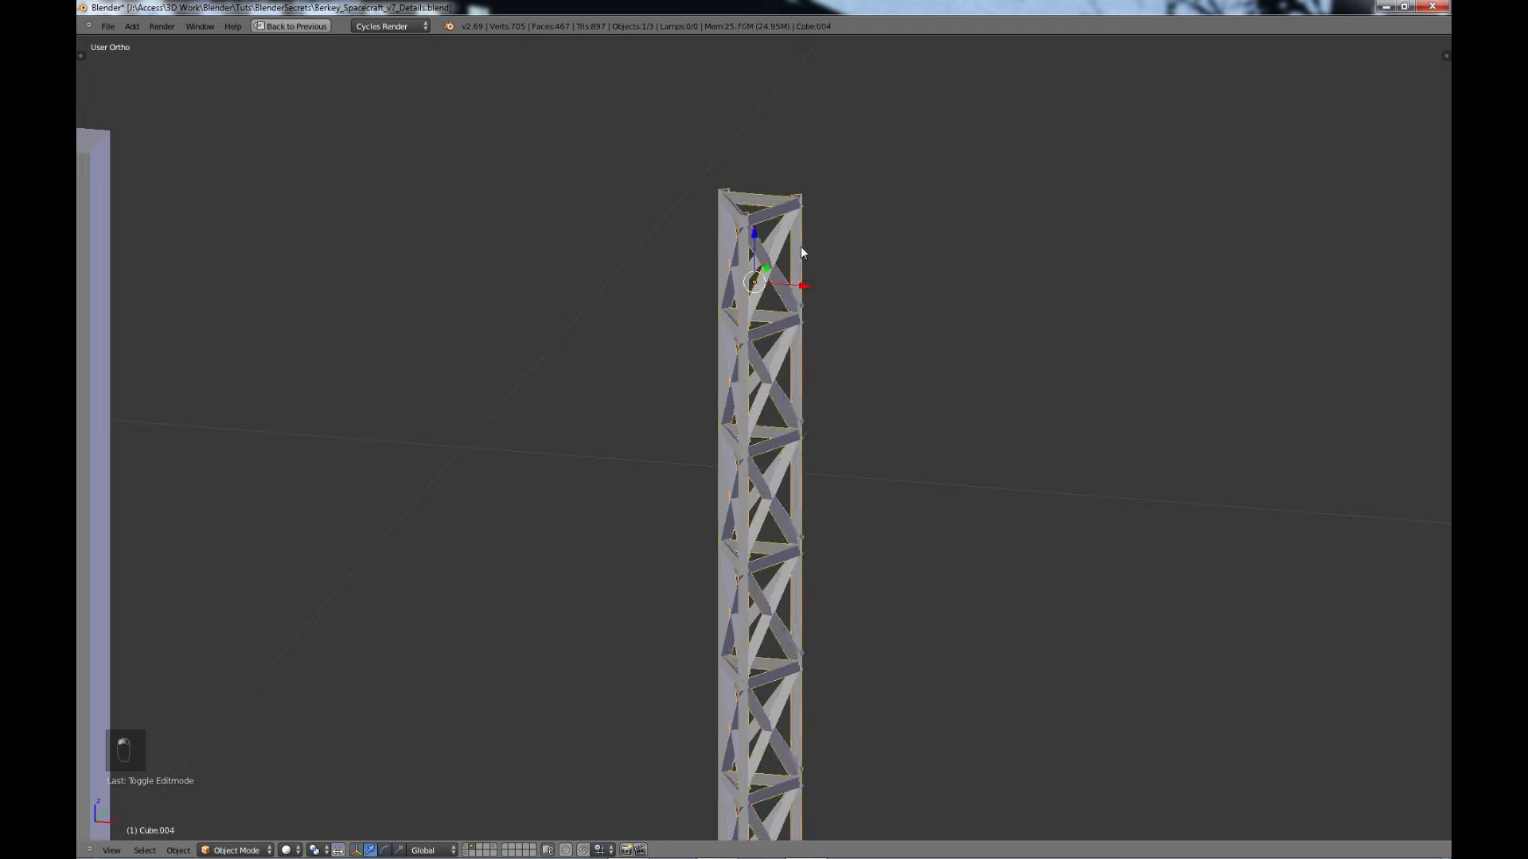
pyautogui.press('Tab')
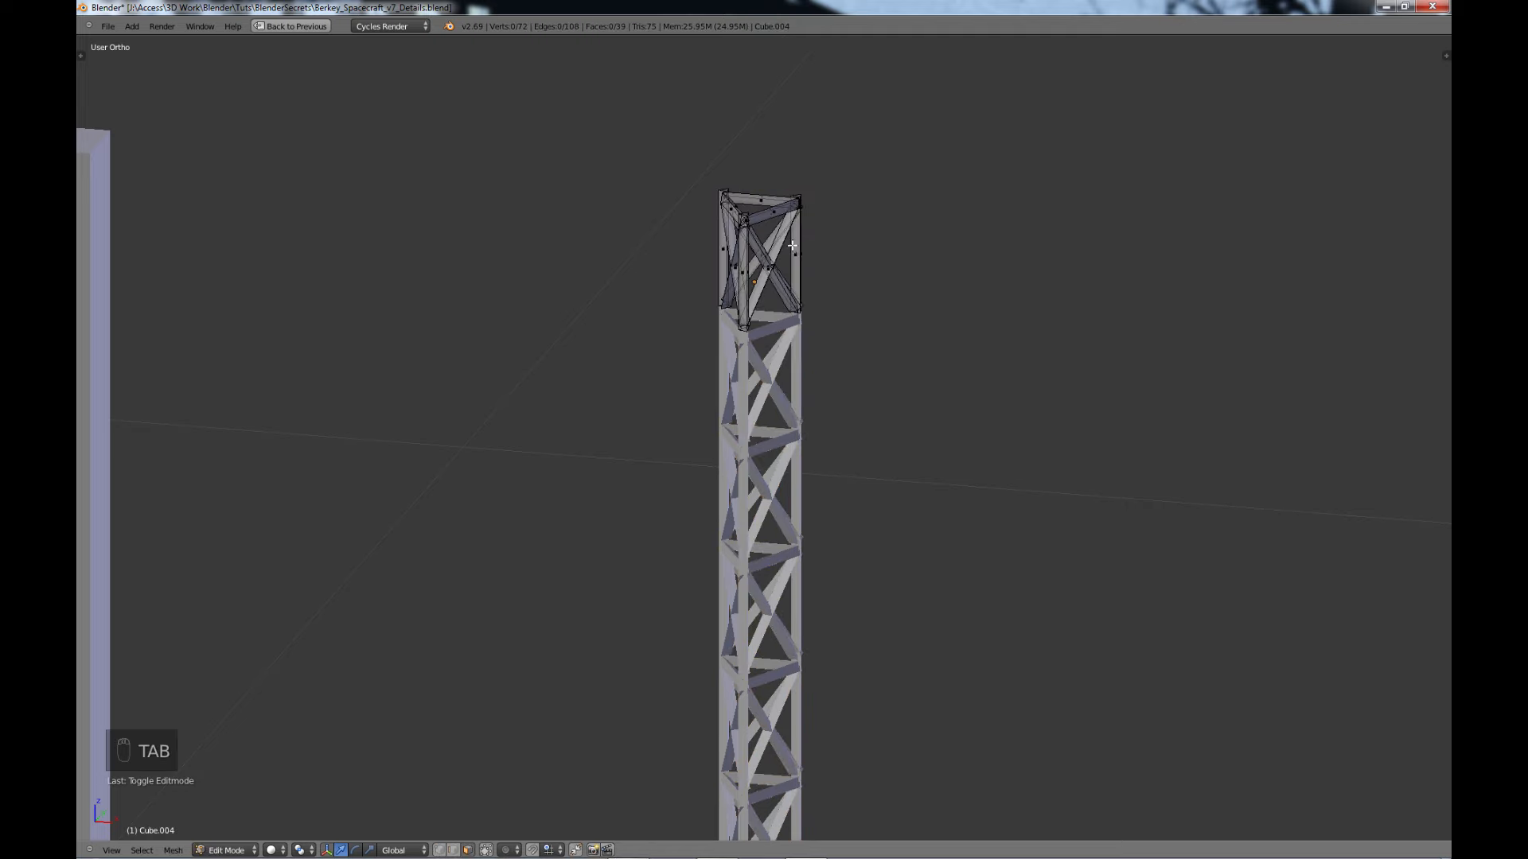
pyautogui.rightClick(797, 257)
pyautogui.press('l')
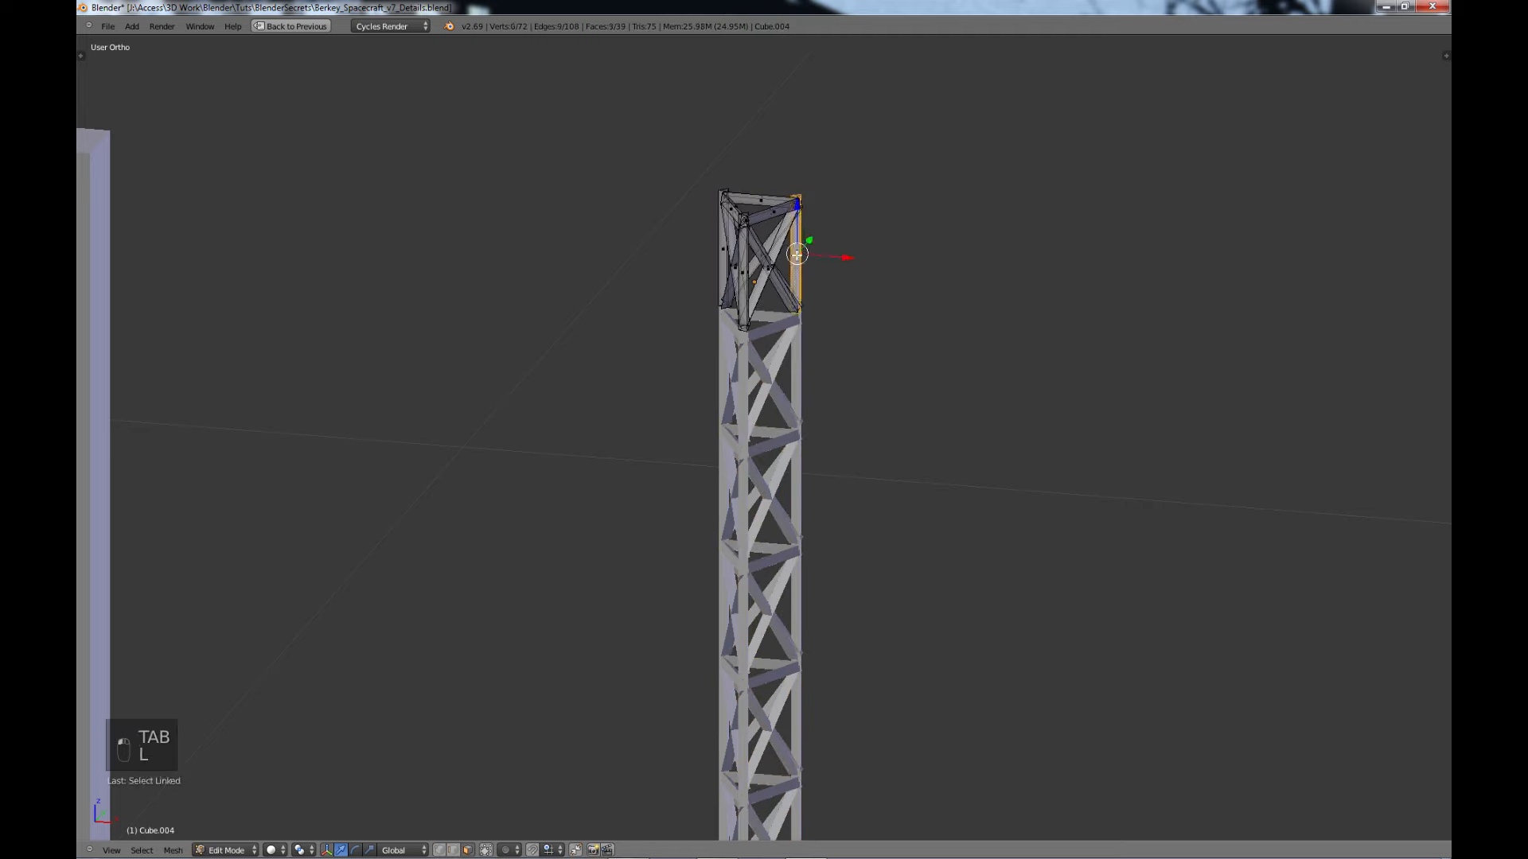
pyautogui.hotkey('shift', 'd')
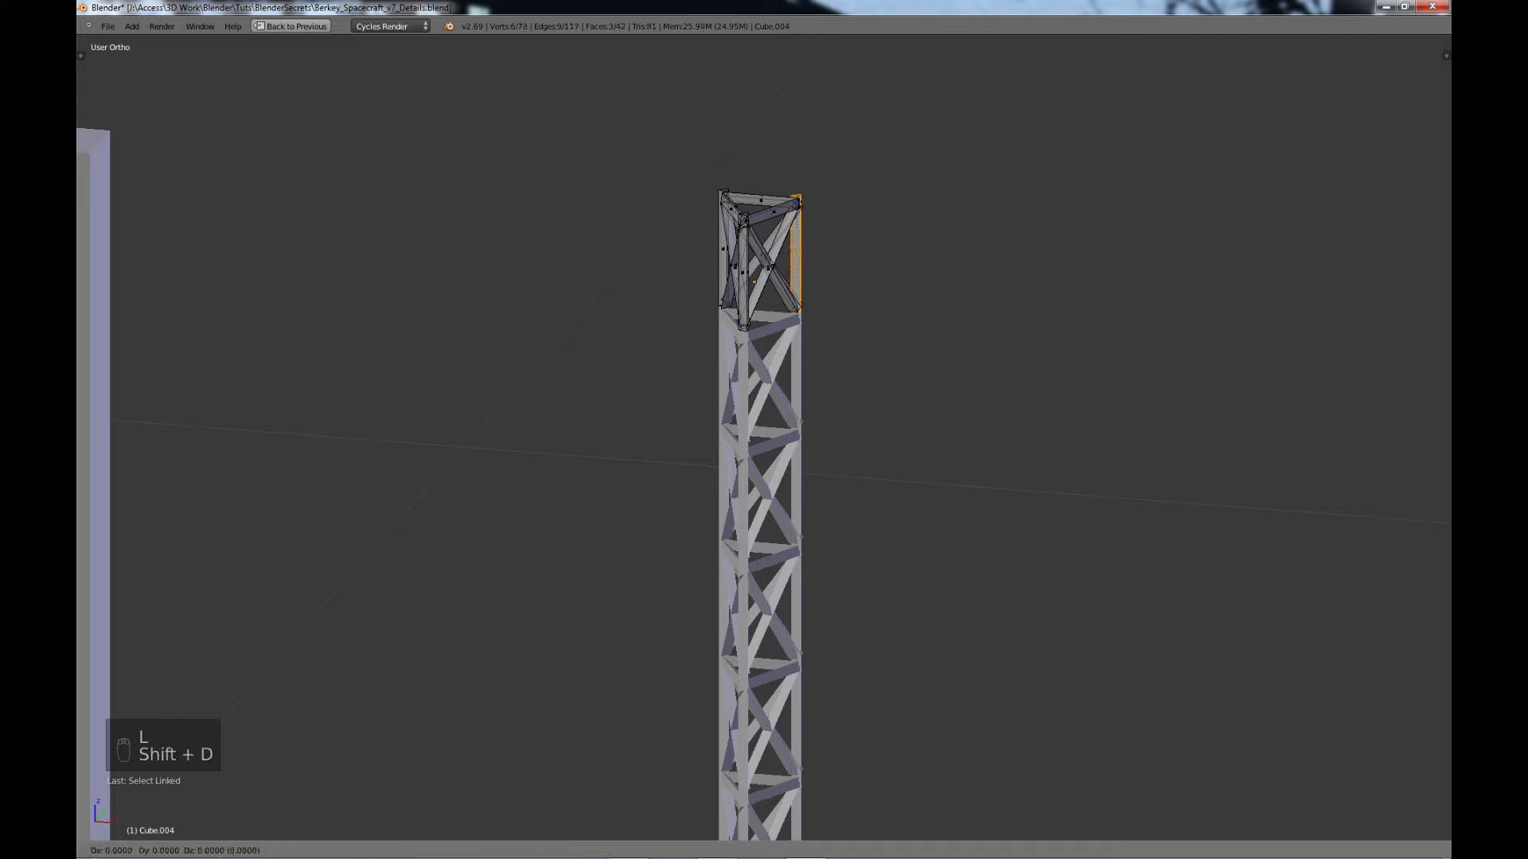
pyautogui.press('x')
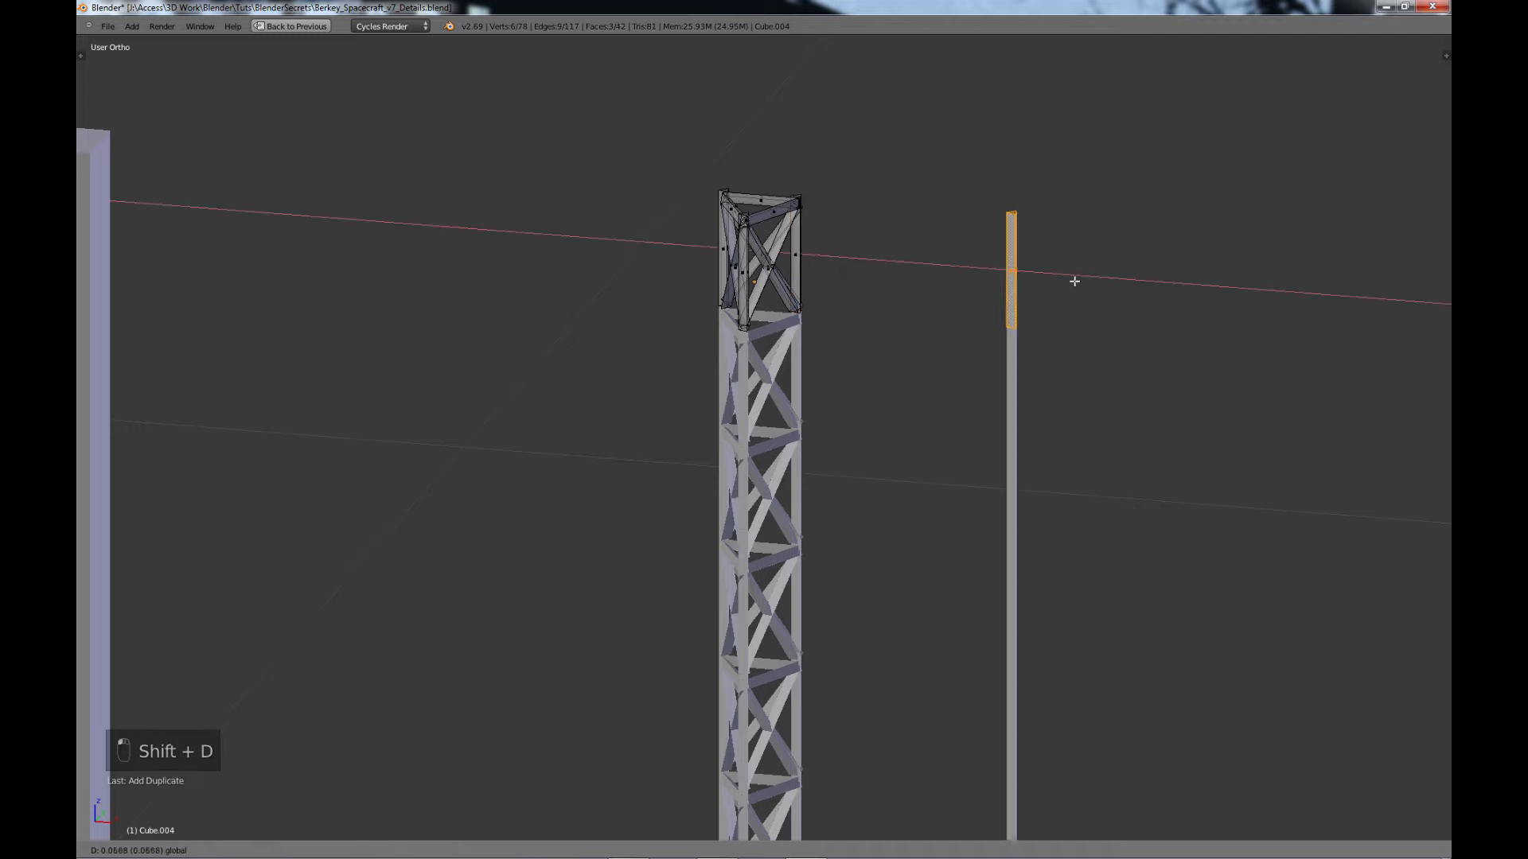
pyautogui.click(1133, 280)
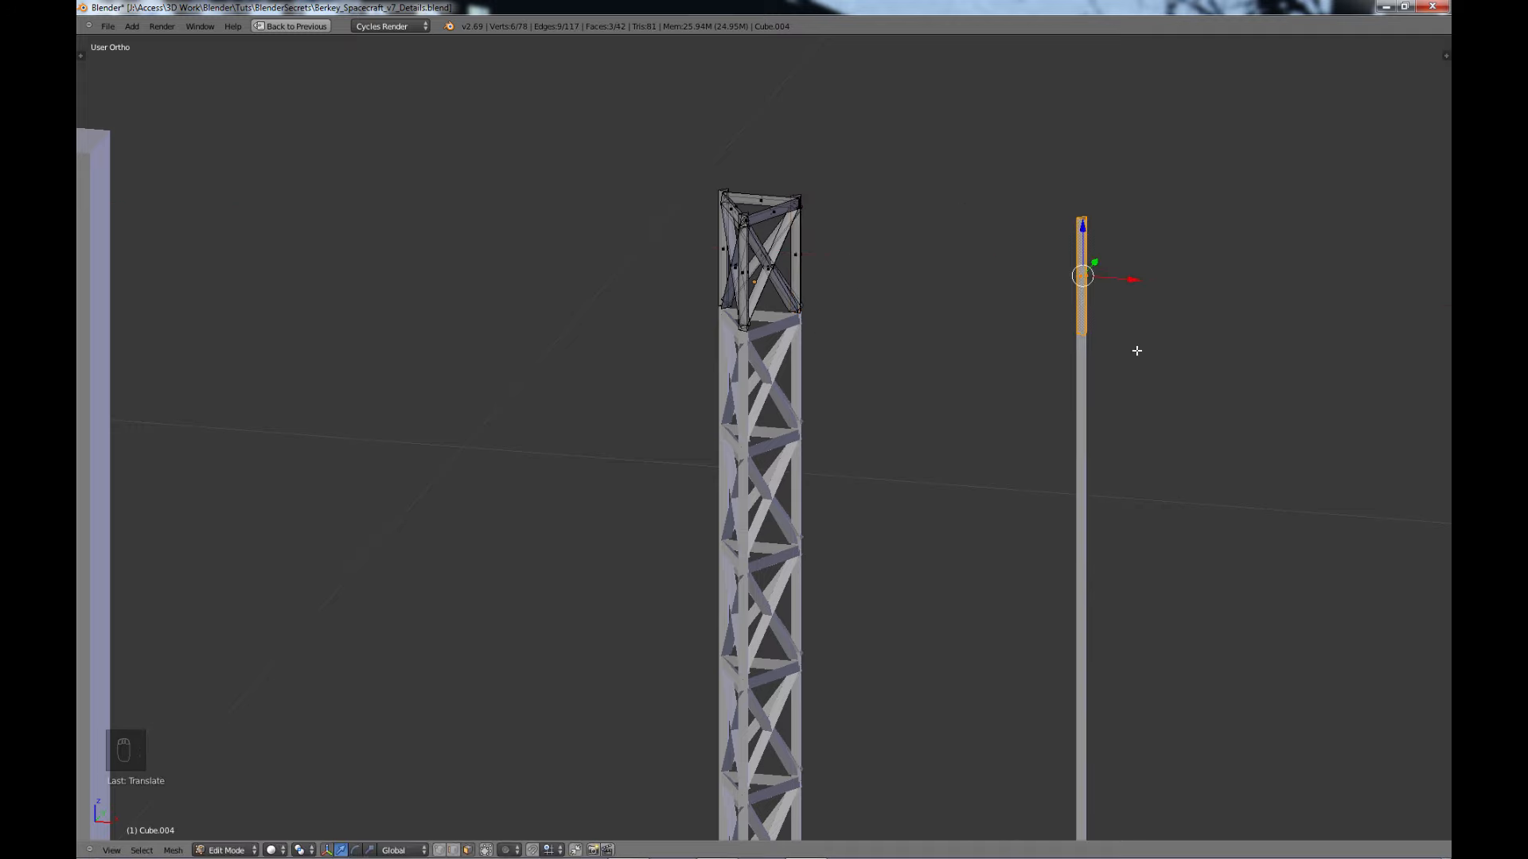
# - Separate the duplicated strut into its own object and return to Object Mode
pyautogui.press('p')
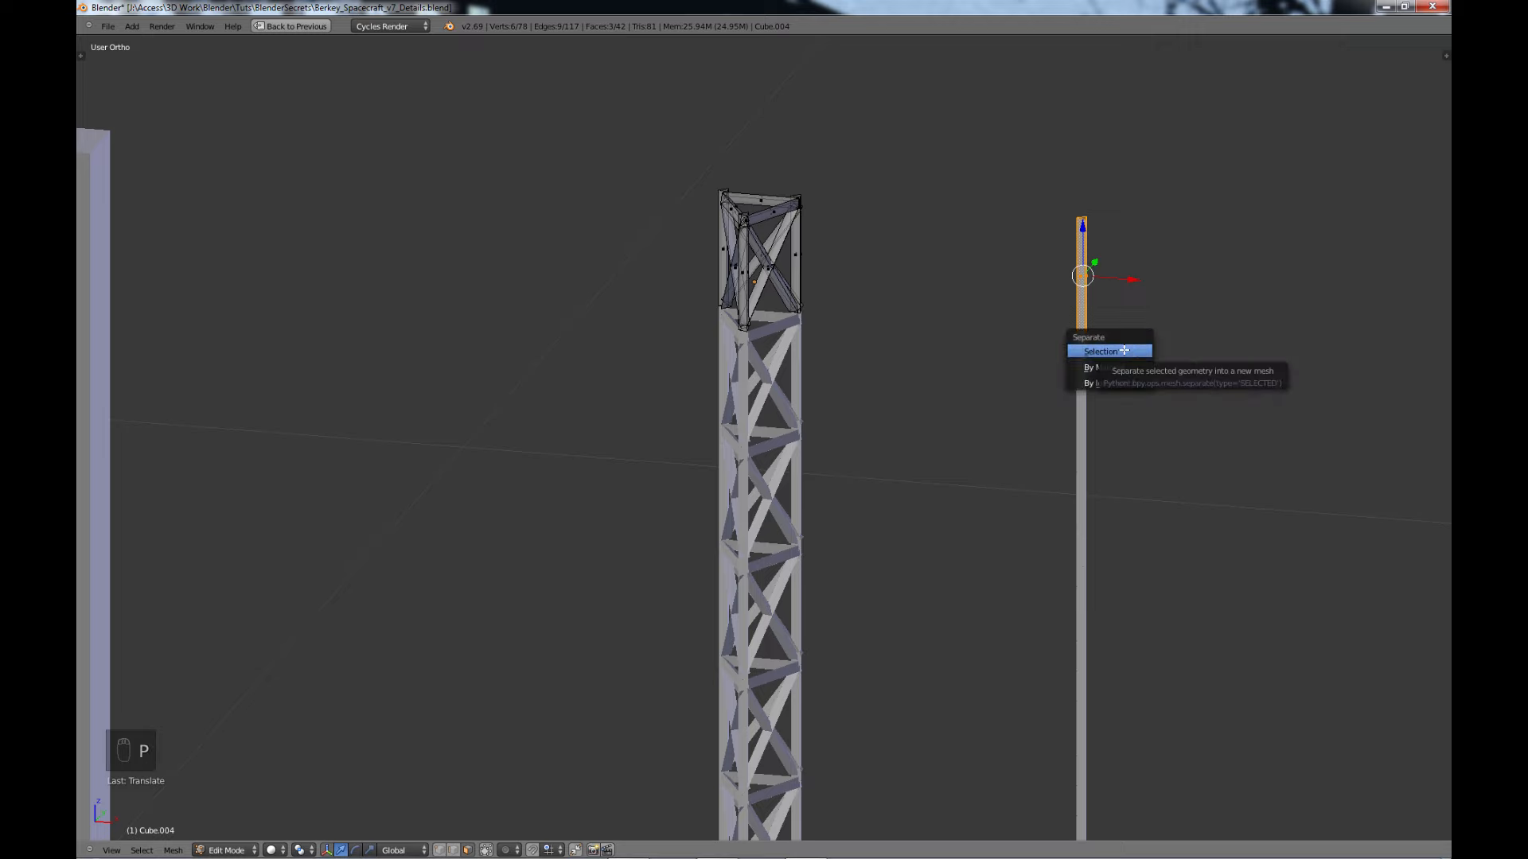
pyautogui.click(1126, 350)
pyautogui.press('Tab')
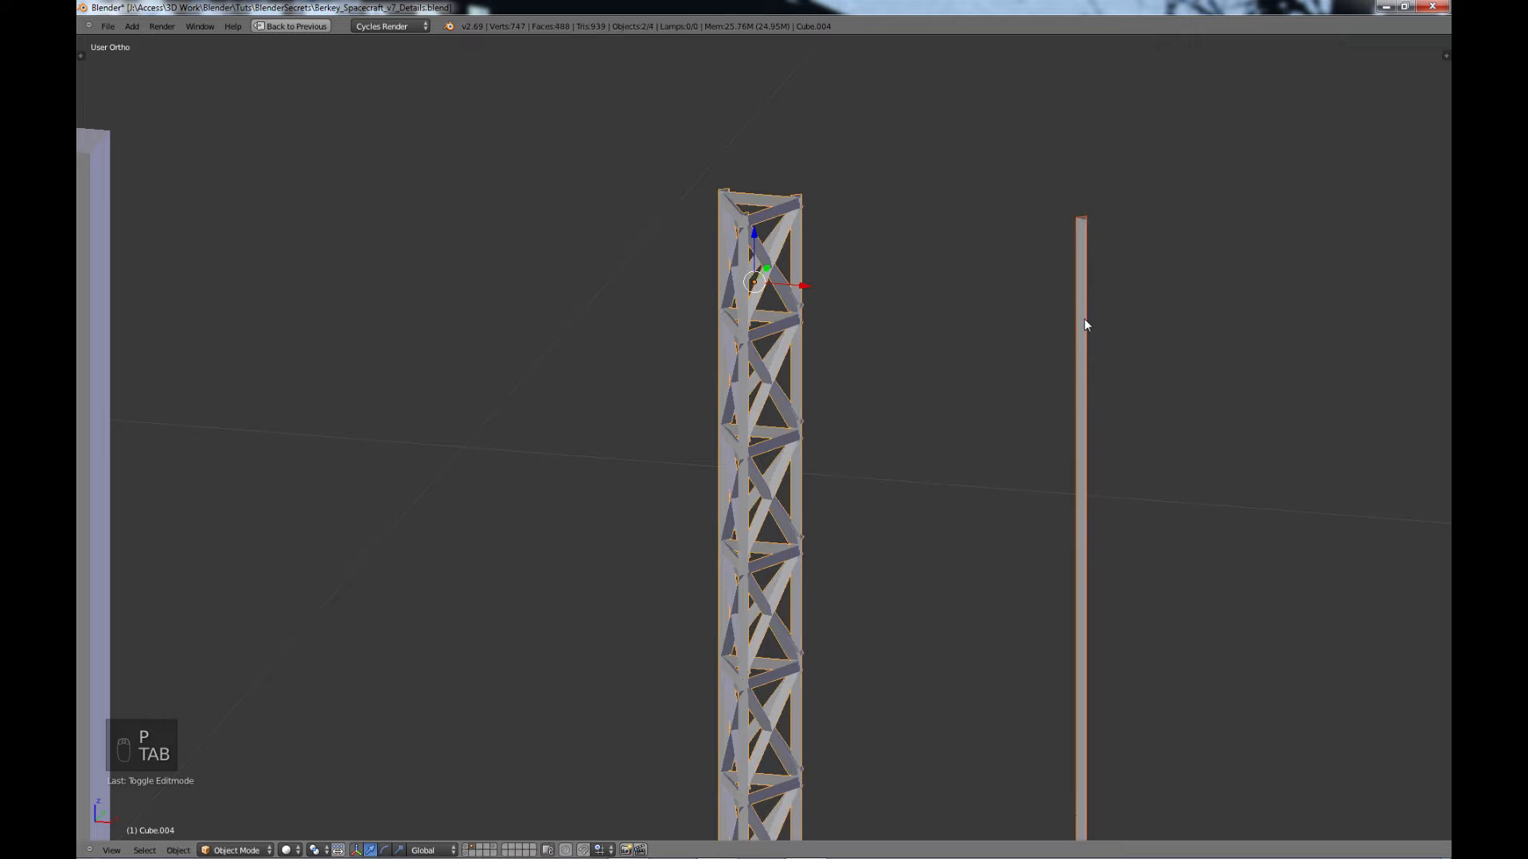
# - Remove the array modifier from the separated strut
pyautogui.rightClick(1083, 322)
pyautogui.moveTo(1084, 518); pyautogui.dragTo(1079, 476, button='middle')
pyautogui.keyDown('shift'); pyautogui.moveTo(1060, 570); pyautogui.dragTo(873, 427, button='middle'); pyautogui.keyUp('shift')
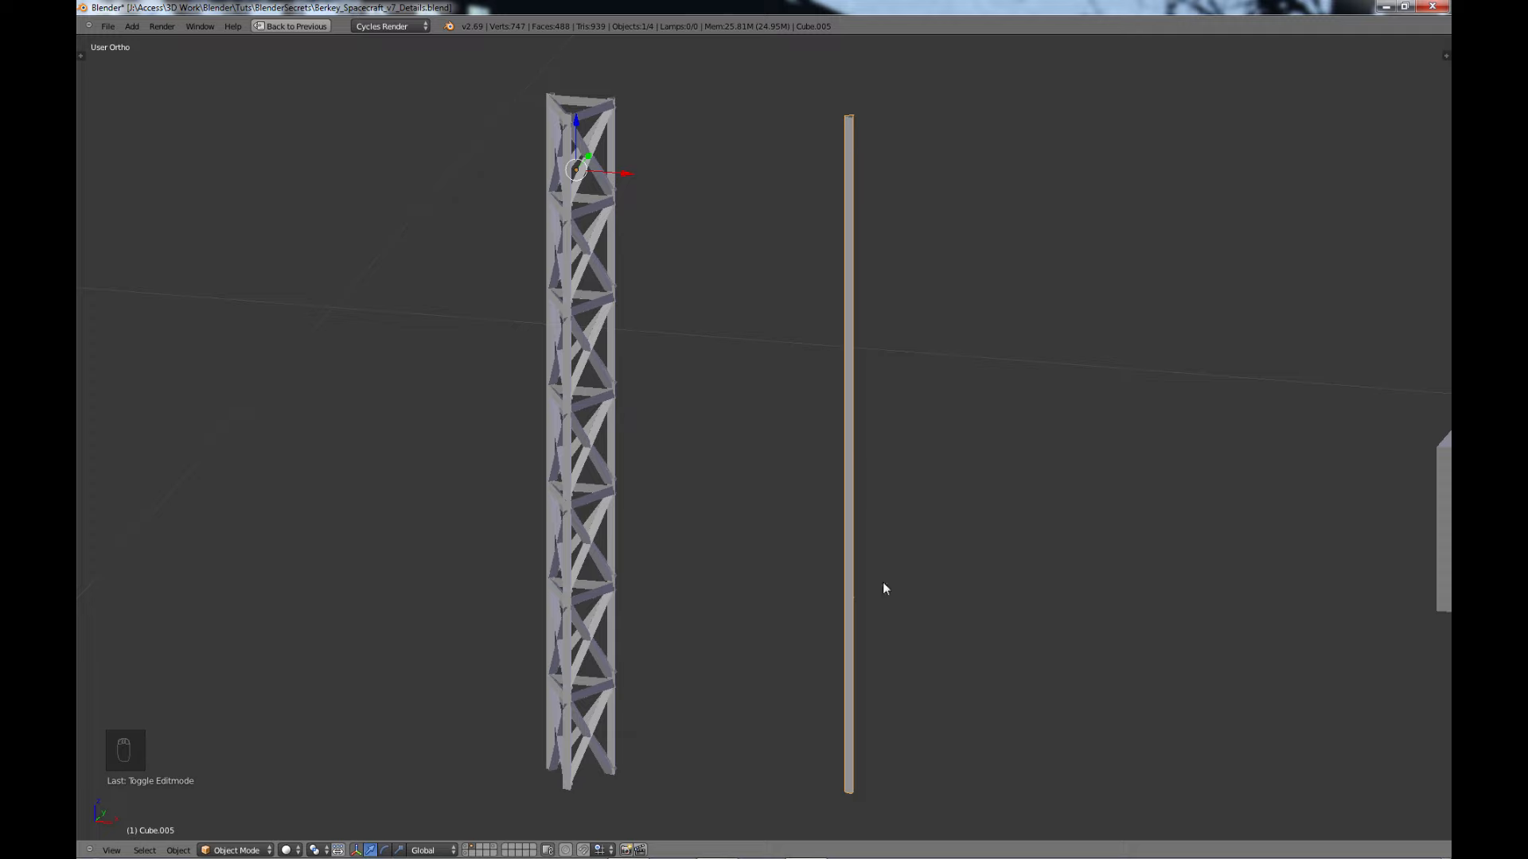
pyautogui.hotkey('ctrl', 'Up')
pyautogui.click(1436, 261)
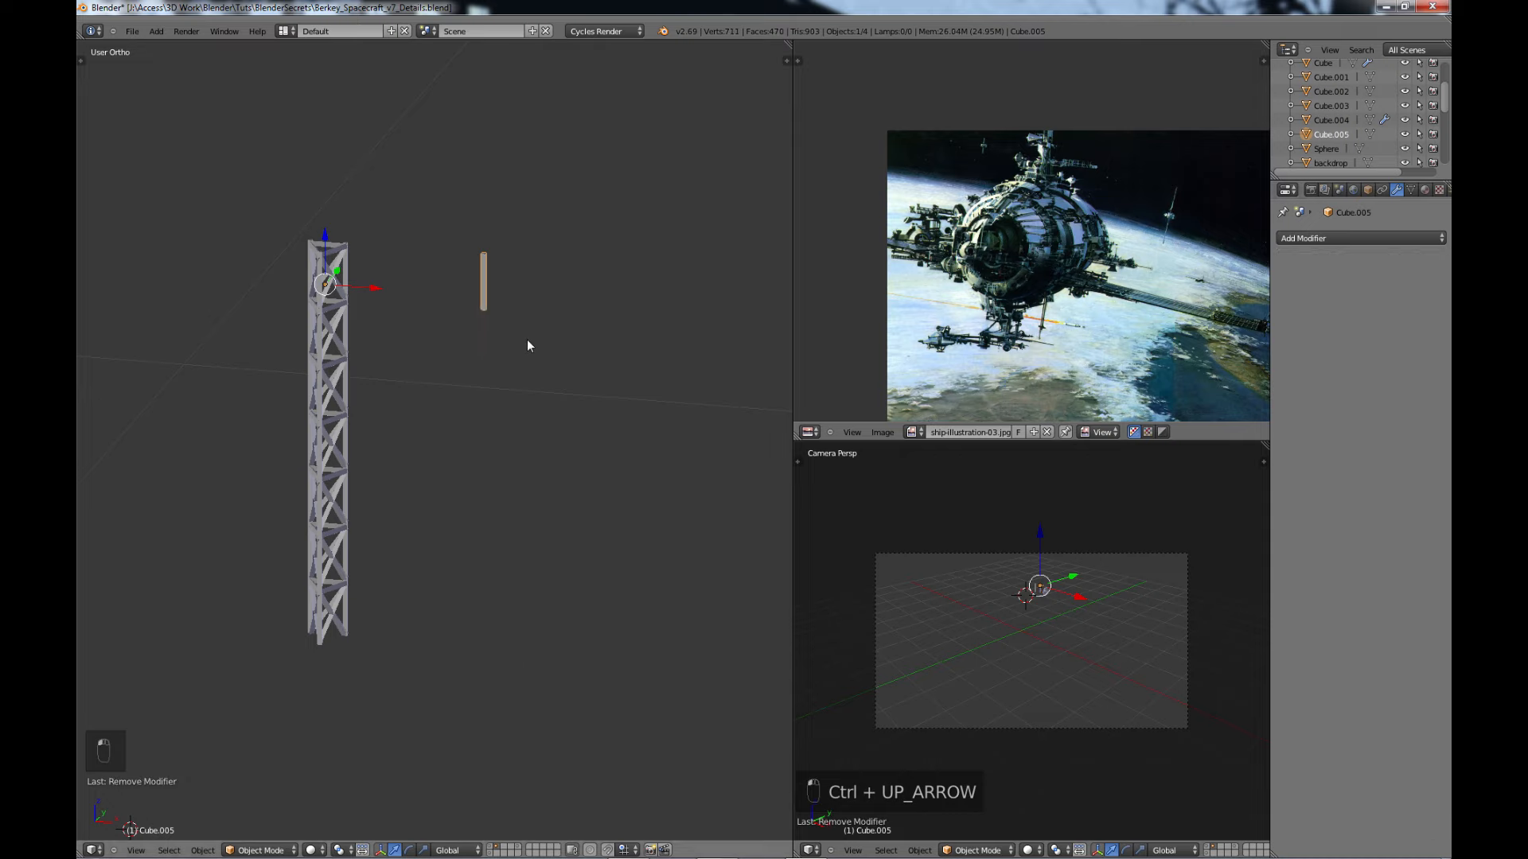
pyautogui.hotkey('ctrl', 'Up')
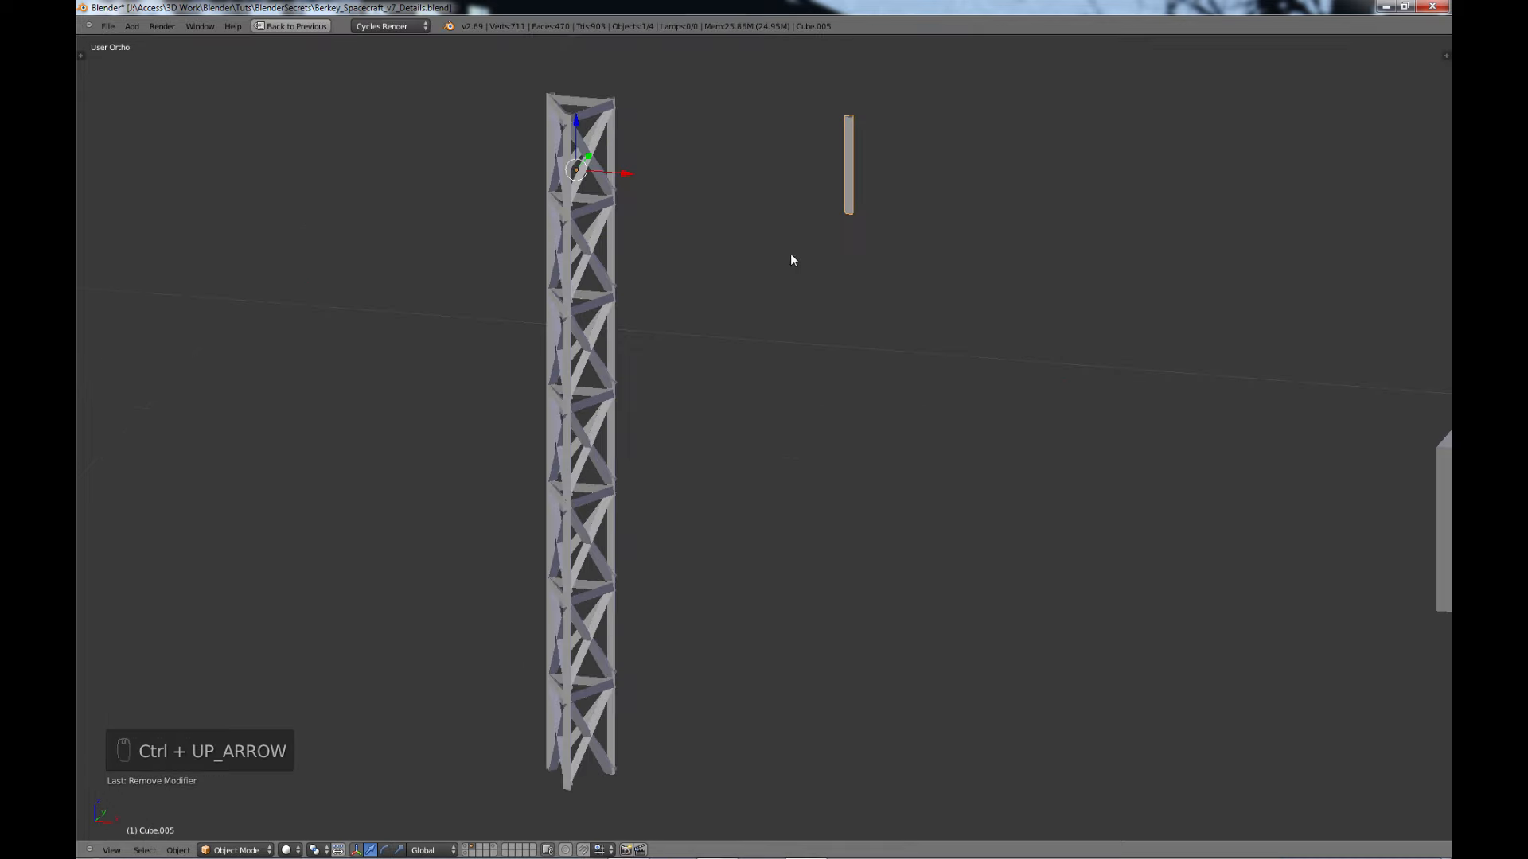
# - Stretch the strut into a long thin pole by moving its bottom vertices down along Z to about the truss tower's full height
pyautogui.keyDown('shift'); pyautogui.moveTo(841, 229); pyautogui.dragTo(708, 337, button='middle'); pyautogui.keyUp('shift')
pyautogui.scroll(2, 719, 333)
pyautogui.keyDown('shift'); pyautogui.moveTo(712, 258); pyautogui.dragTo(725, 316, button='middle'); pyautogui.keyUp('shift')
pyautogui.press('Tab')
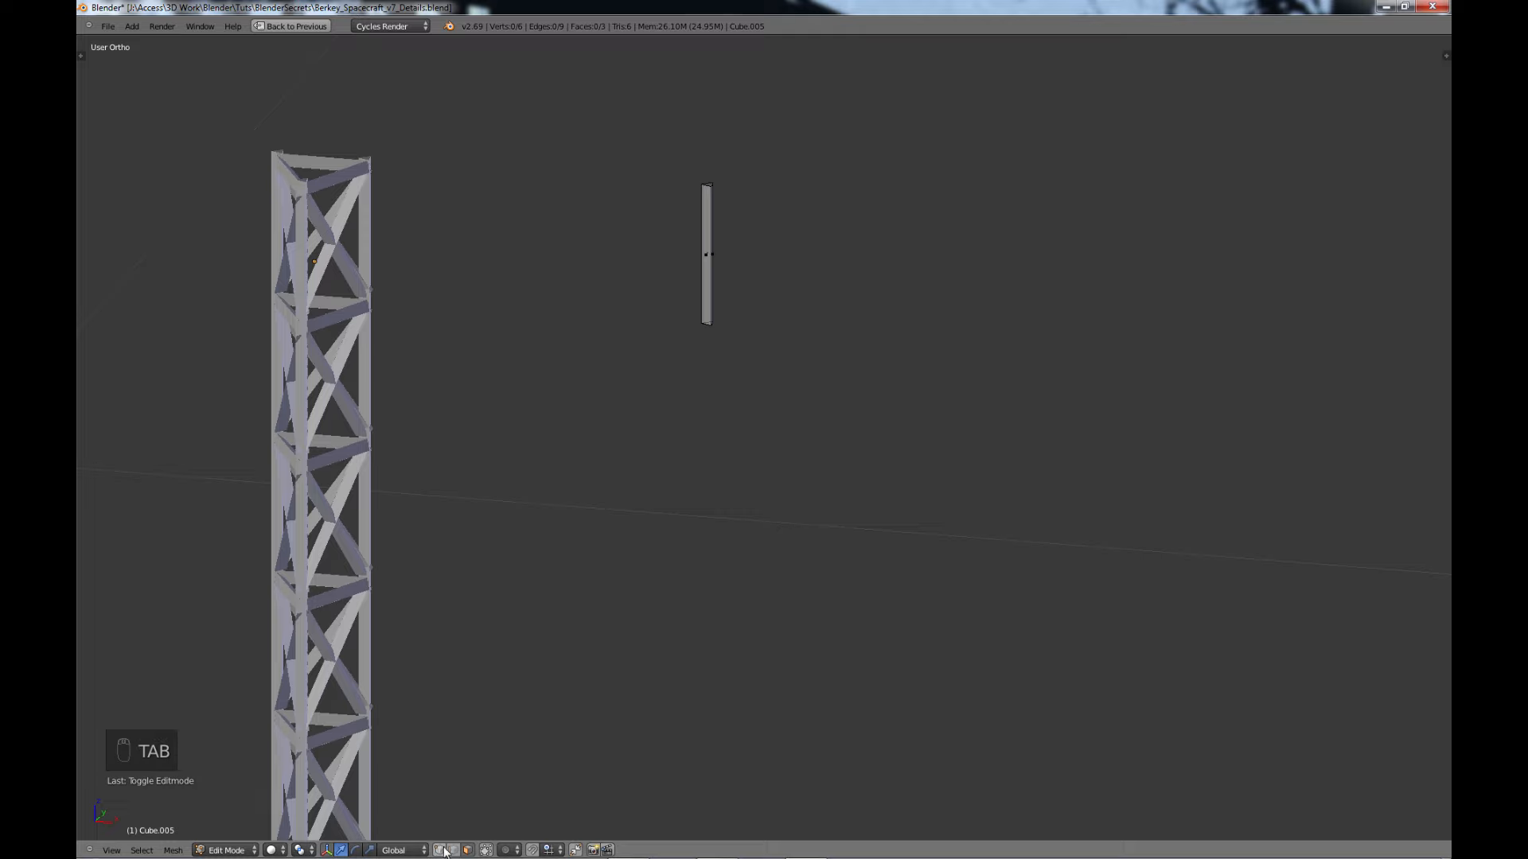
pyautogui.click(442, 850)
pyautogui.rightClick(696, 325)
pyautogui.press('b')
pyautogui.moveTo(728, 361); pyautogui.dragTo(699, 625)
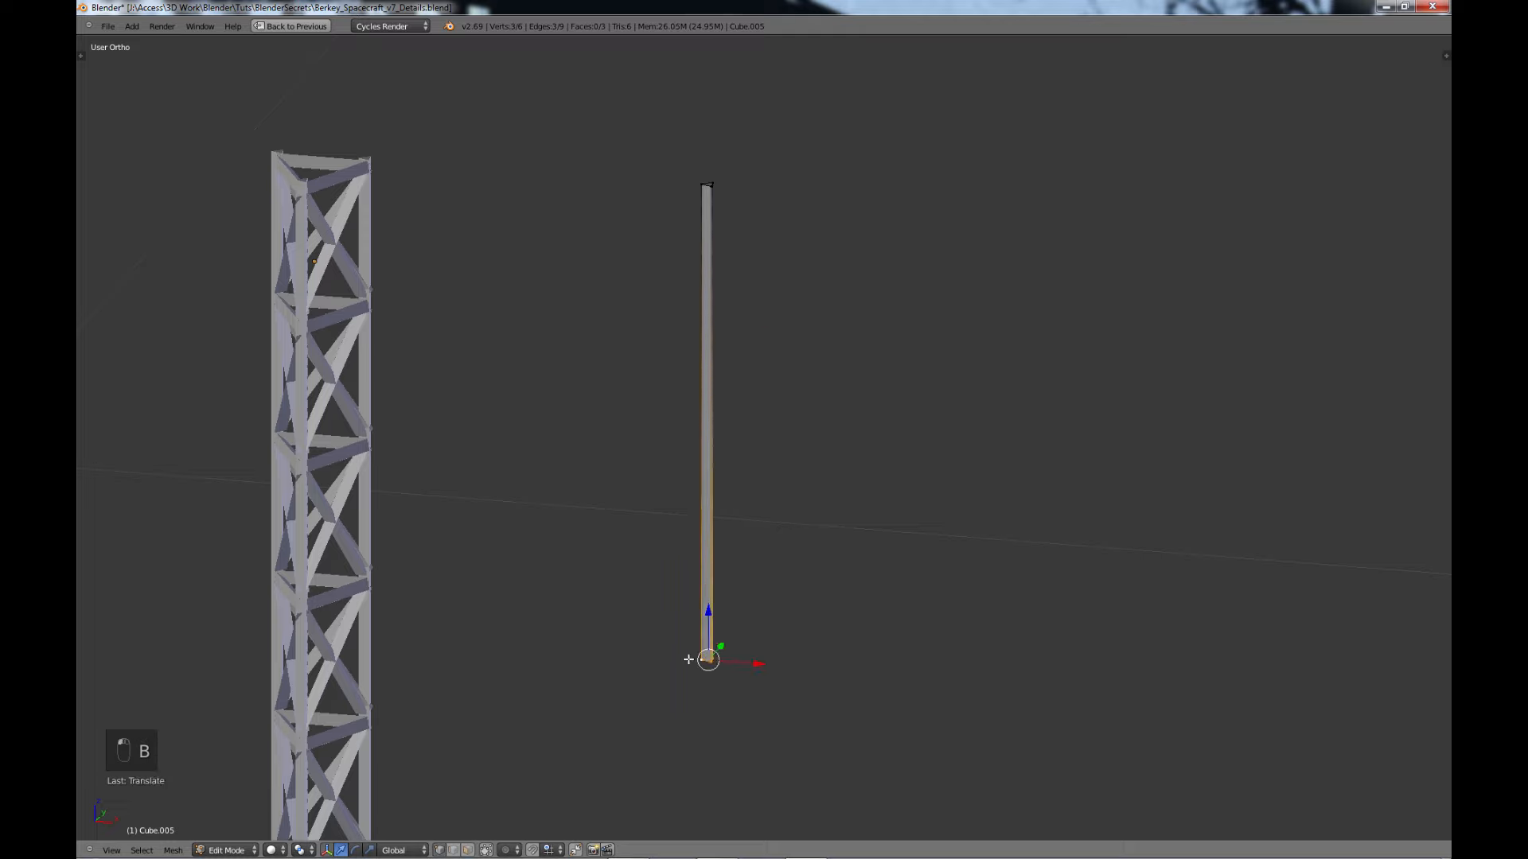
pyautogui.keyDown('shift'); pyautogui.moveTo(688, 660); pyautogui.dragTo(695, 315, button='middle'); pyautogui.keyUp('shift')
pyautogui.moveTo(715, 267); pyautogui.dragTo(724, 748)
pyautogui.moveTo(760, 493); pyautogui.dragTo(752, 433, button='middle')
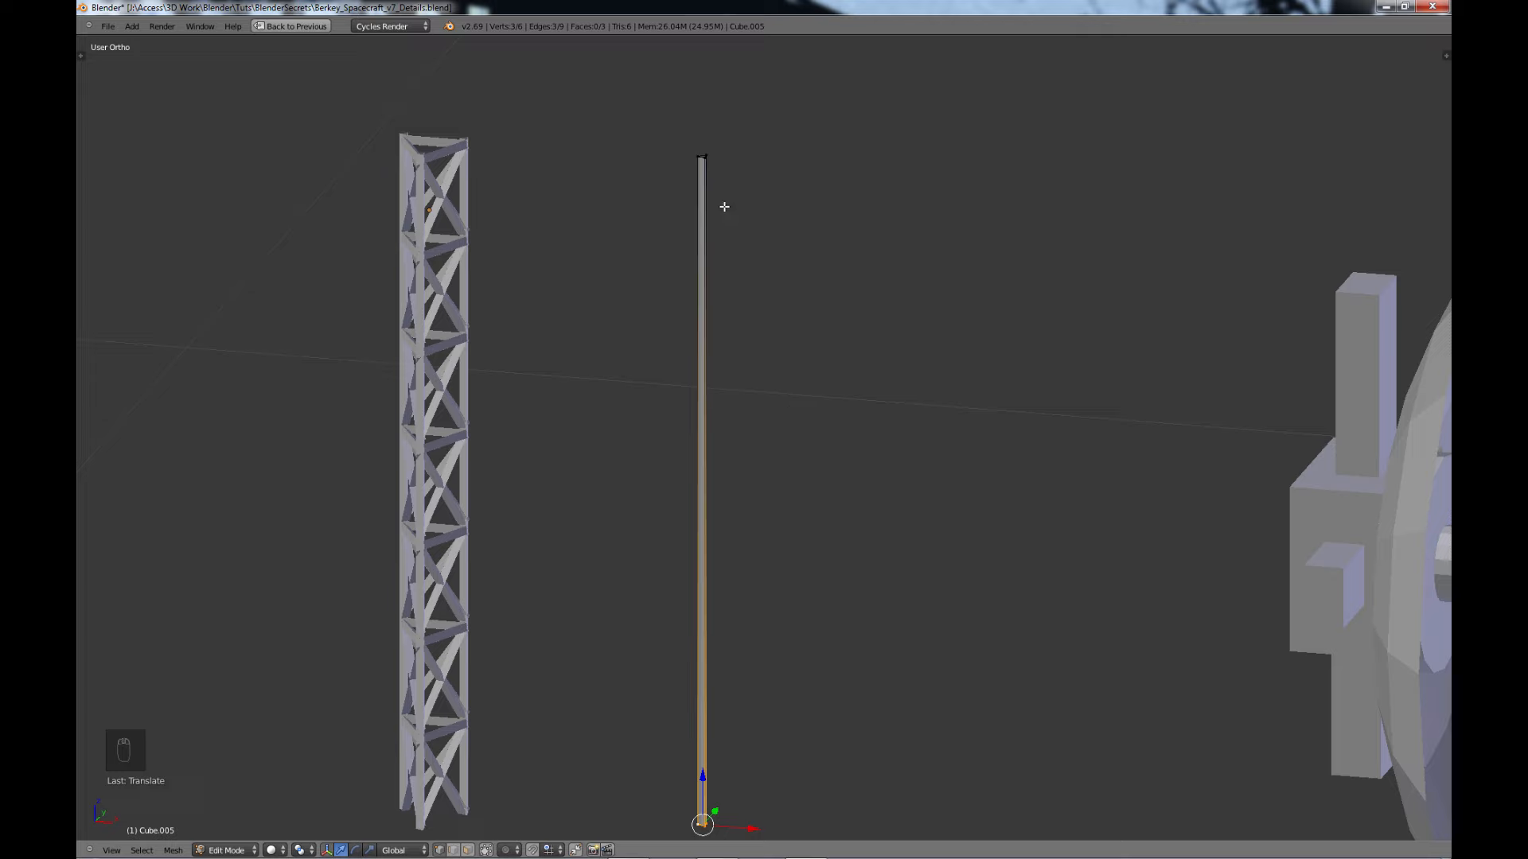
# - Select the pole's whole mesh and scale it down uniformly
pyautogui.press('a')
pyautogui.press('a')
pyautogui.press('a')
pyautogui.press('s')
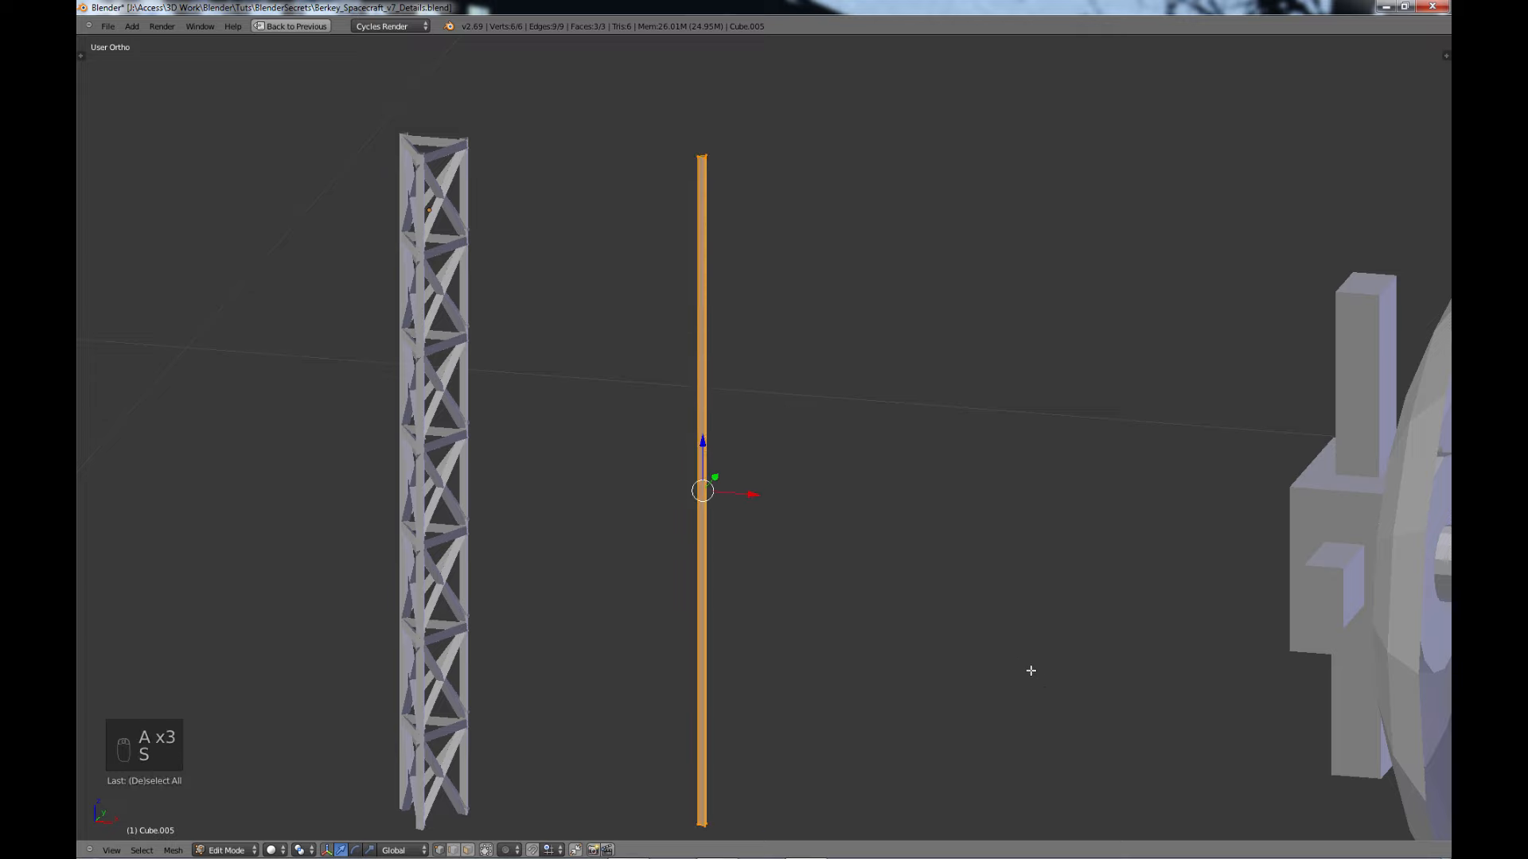
pyautogui.press('s')
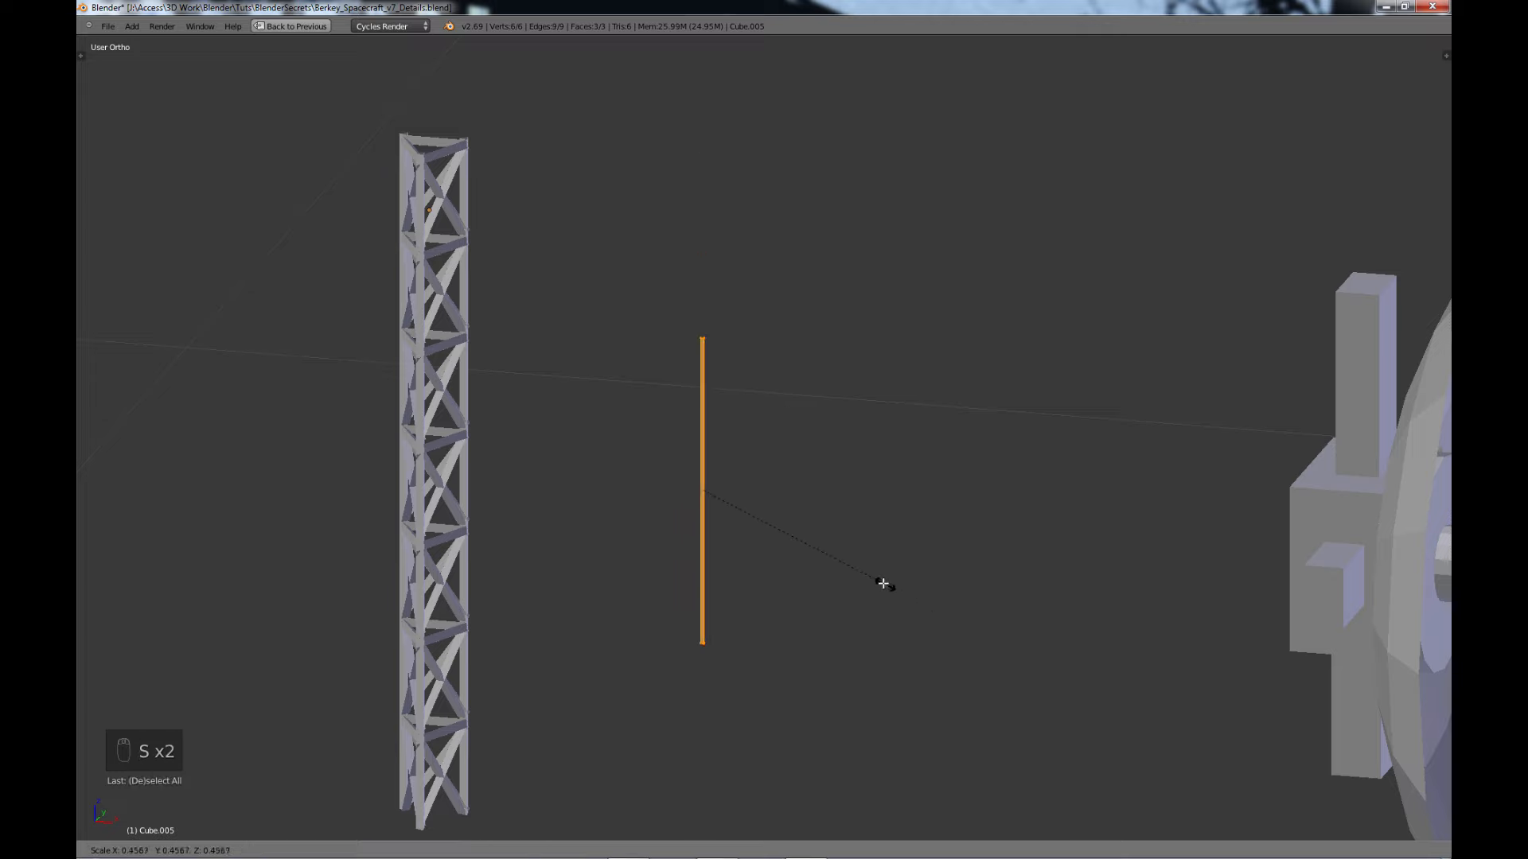
# - Scale the thin rod down uniformly, then stretch it along Z to nearly the lattice tower's height
pyautogui.click(882, 583)
pyautogui.press('s')
pyautogui.click(728, 379)
pyautogui.press('s')
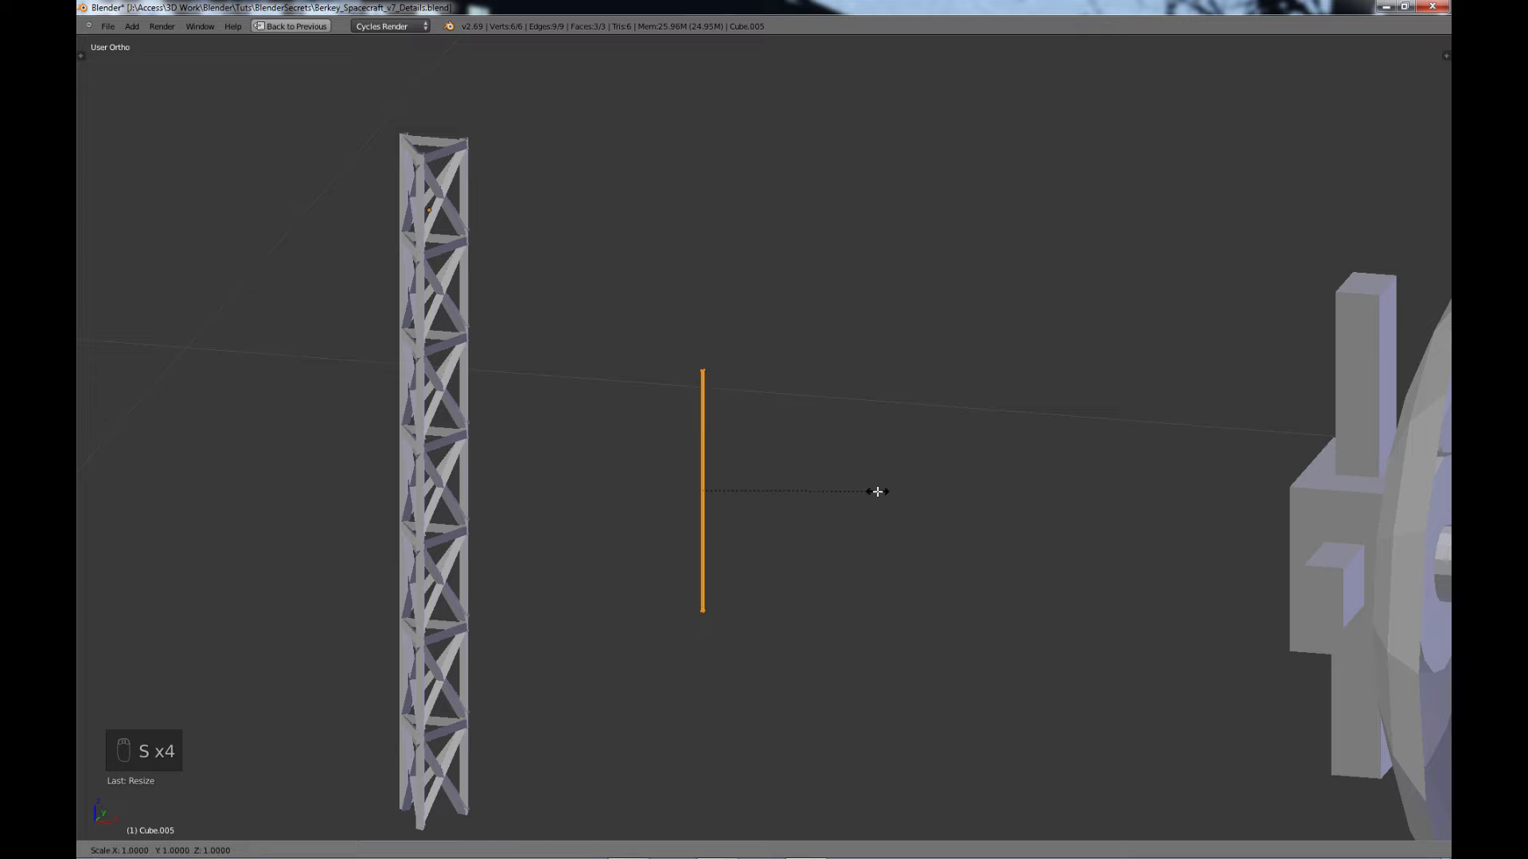
pyautogui.press('z')
pyautogui.click(1094, 703)
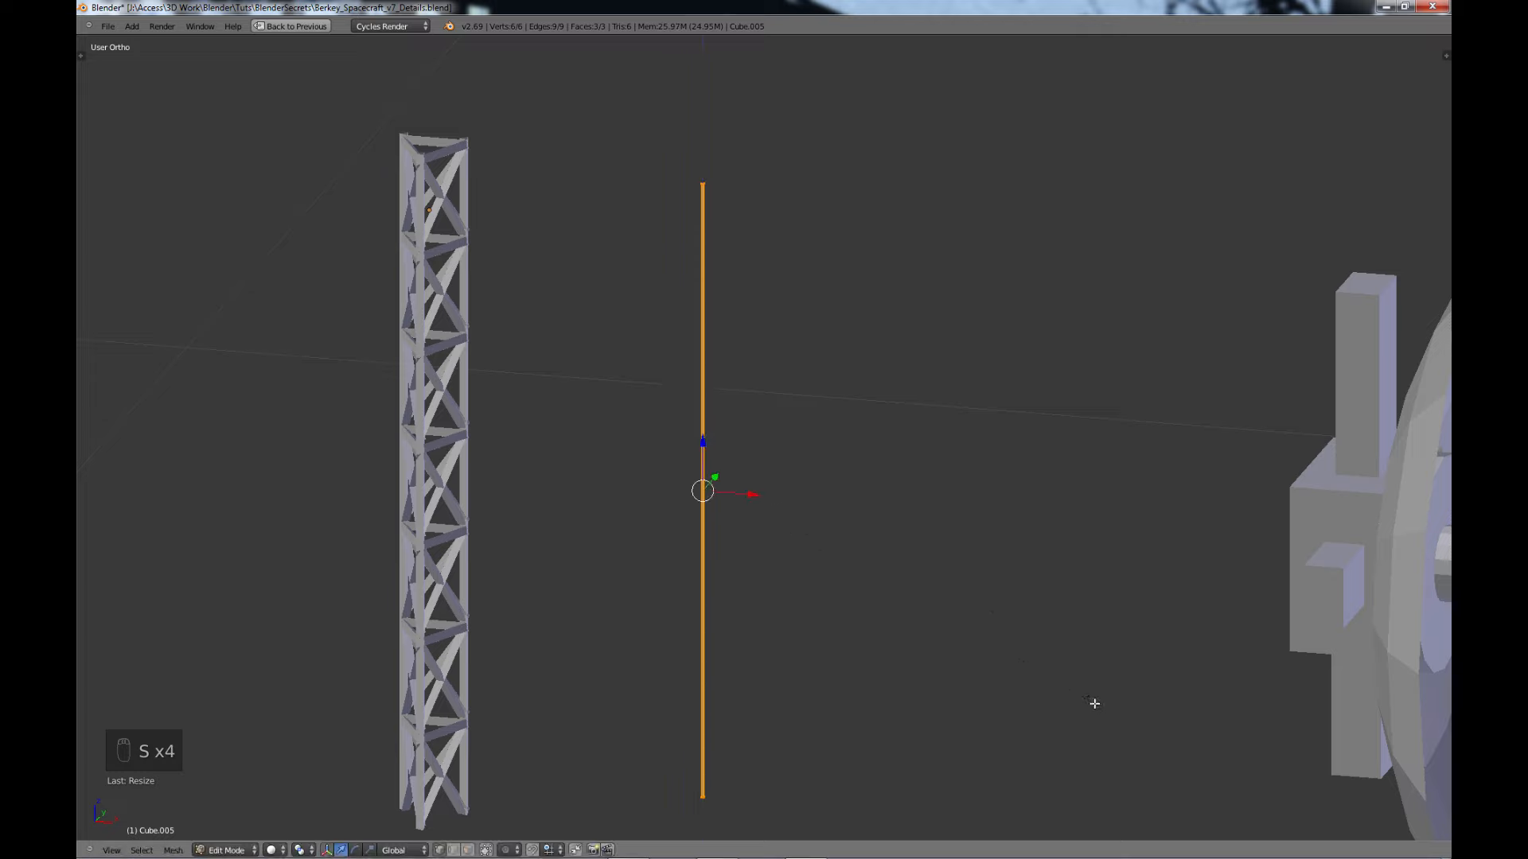
# - Duplicate the vertical rod in place and rotate the copy 90° about the Y axis
pyautogui.hotkey('shift', 'd')
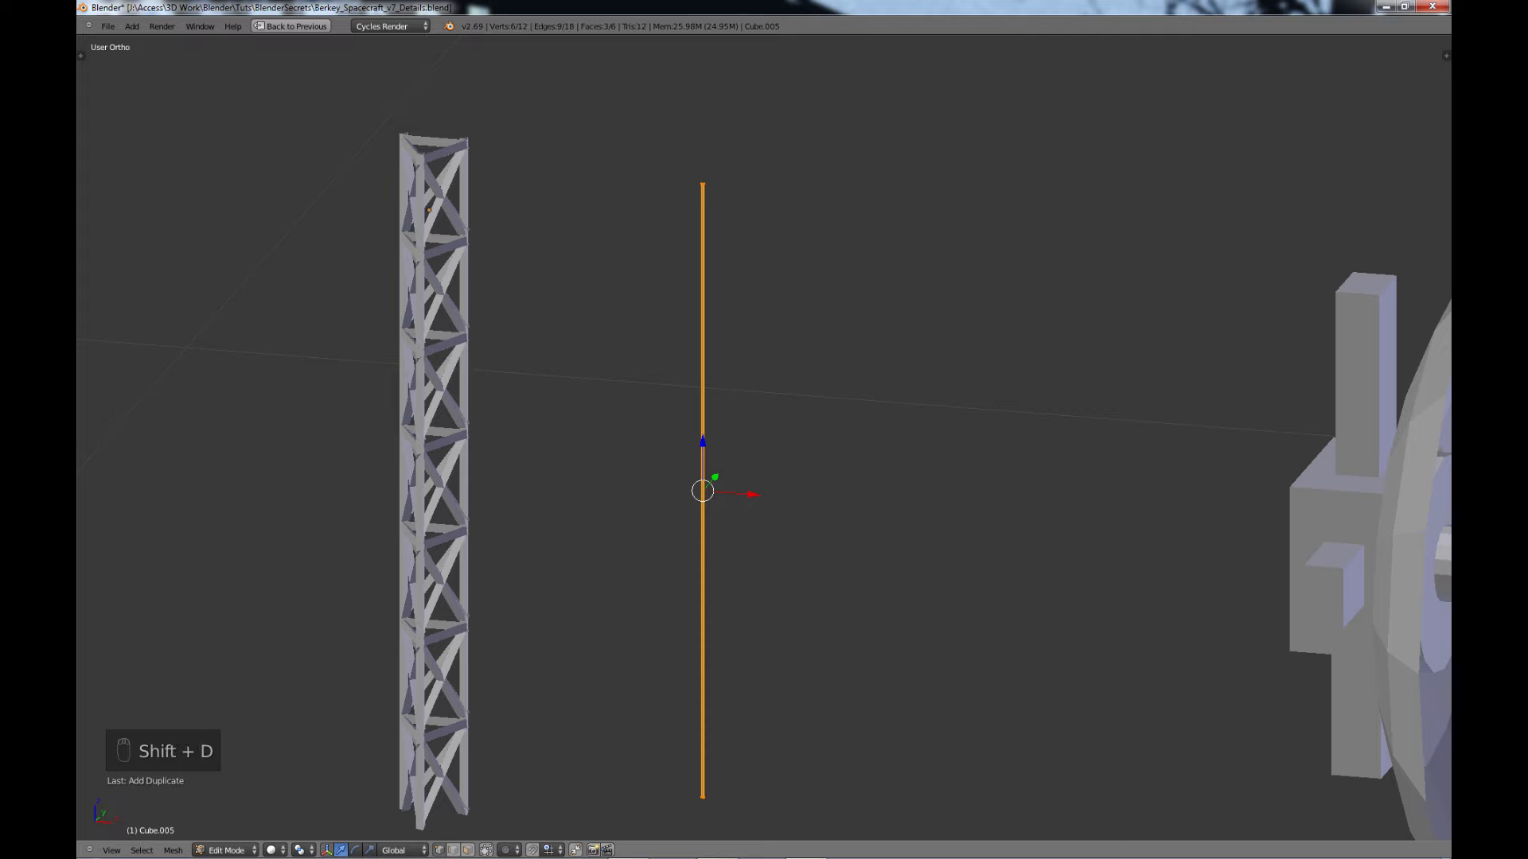
pyautogui.write('ry')
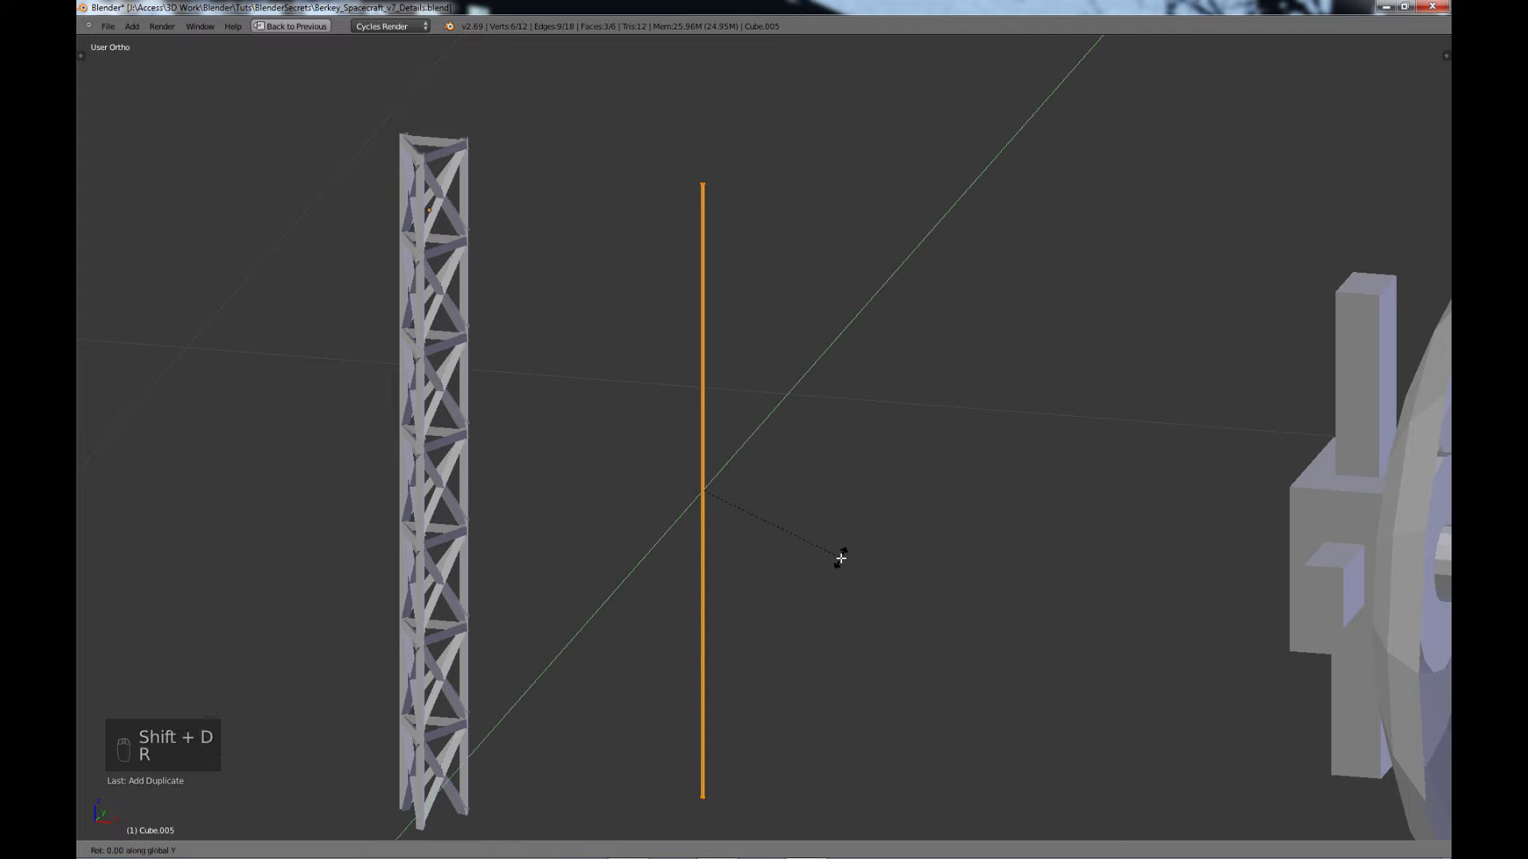
pyautogui.write('90')
pyautogui.press('Return')
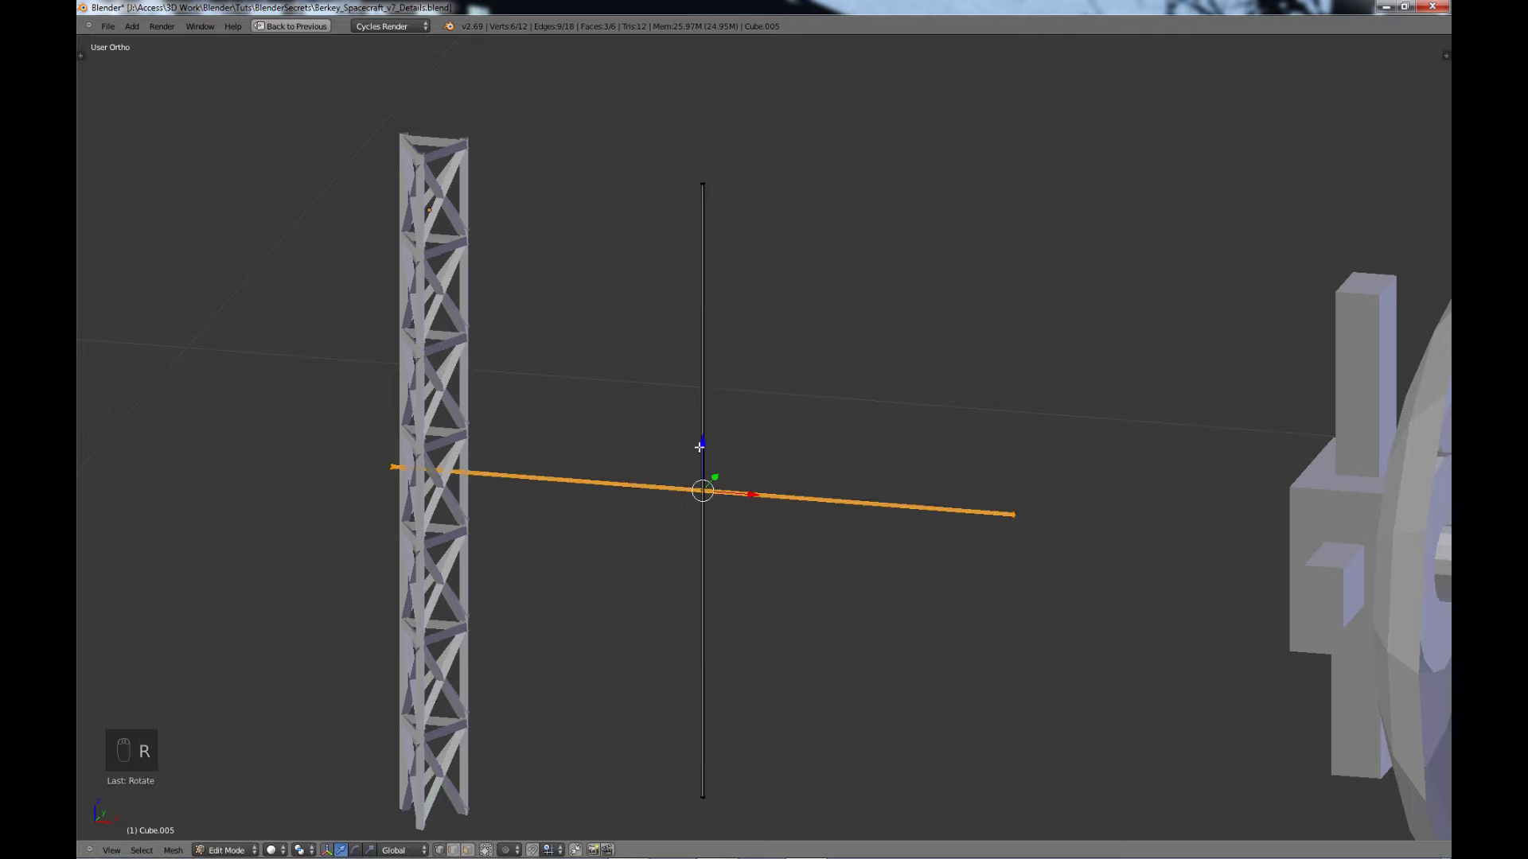
# - Raise the horizontal rod to near the mast's upper end and shorten it along X into a small crossbar
pyautogui.press('g')
pyautogui.moveTo(705, 414); pyautogui.dragTo(704, 187)
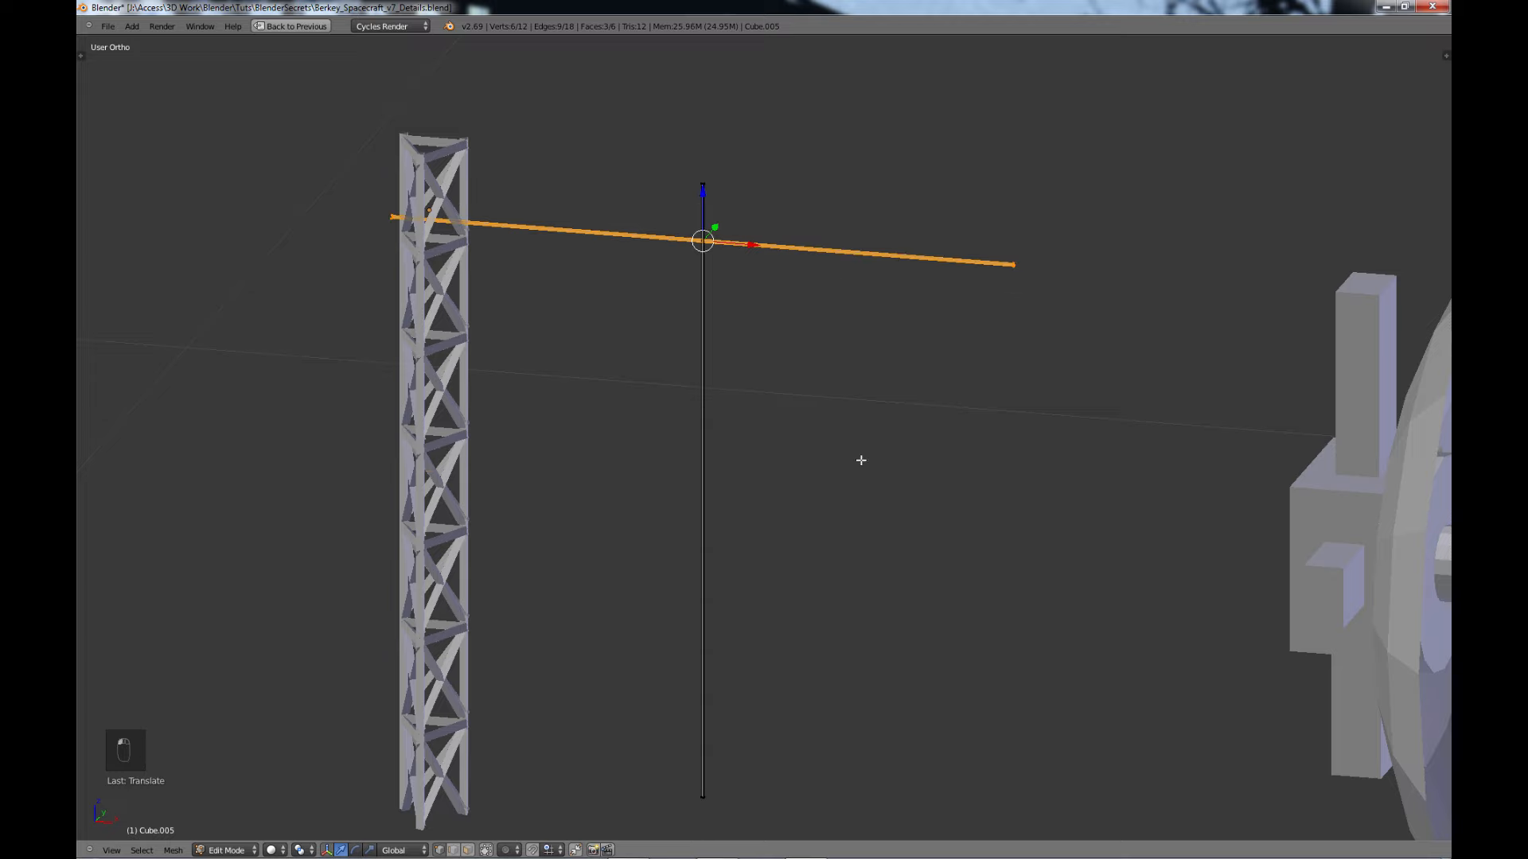
pyautogui.press('s')
pyautogui.press('x')
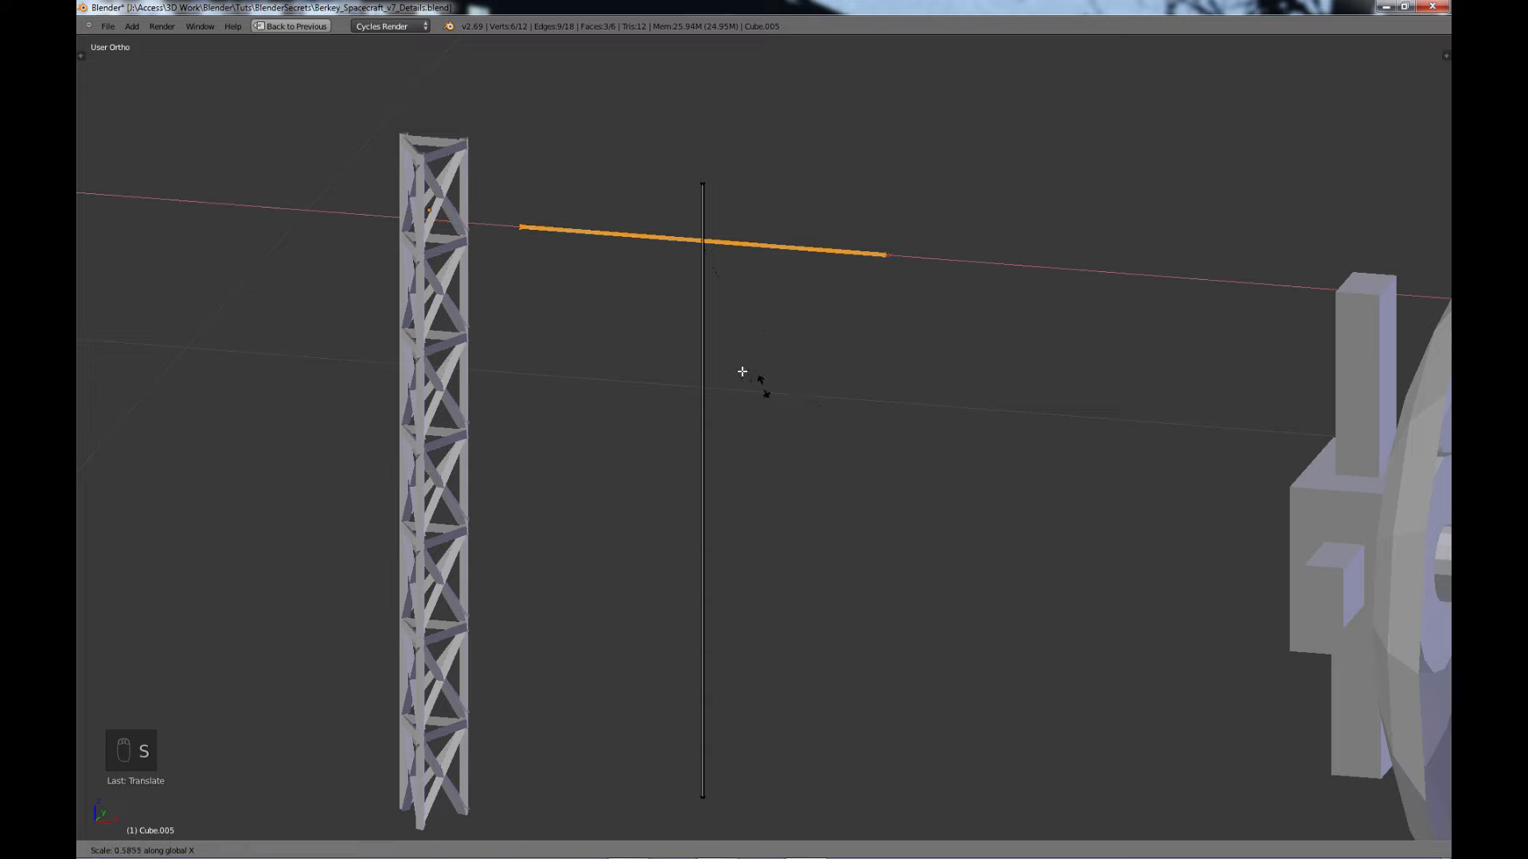
pyautogui.click(697, 263)
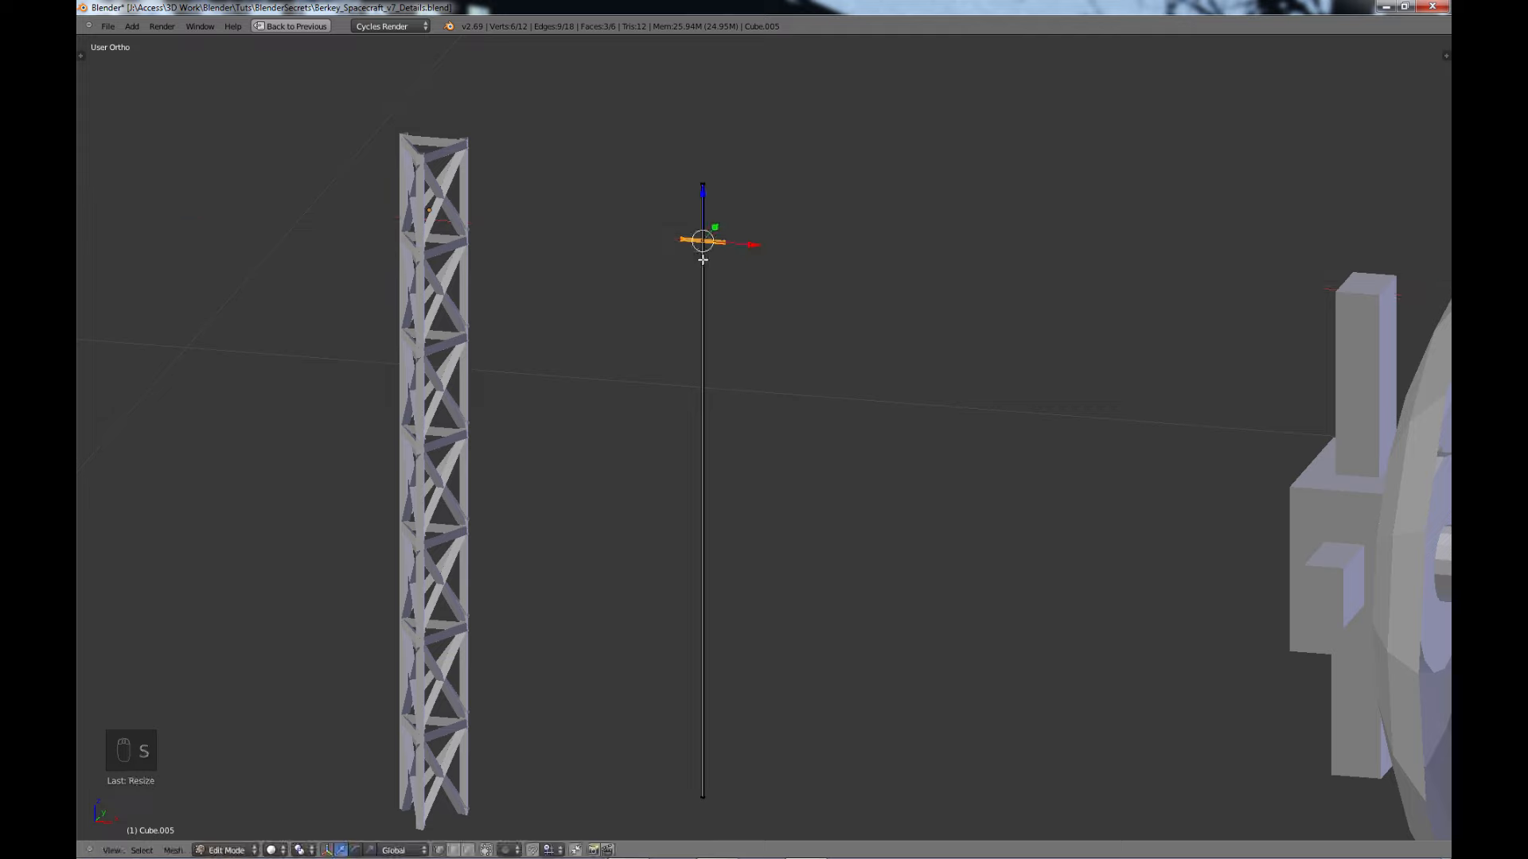
# - Duplicate the crossbar three times down the Z axis to form a row of four crossbars on the upper mast
pyautogui.hotkey('shift', 'd')
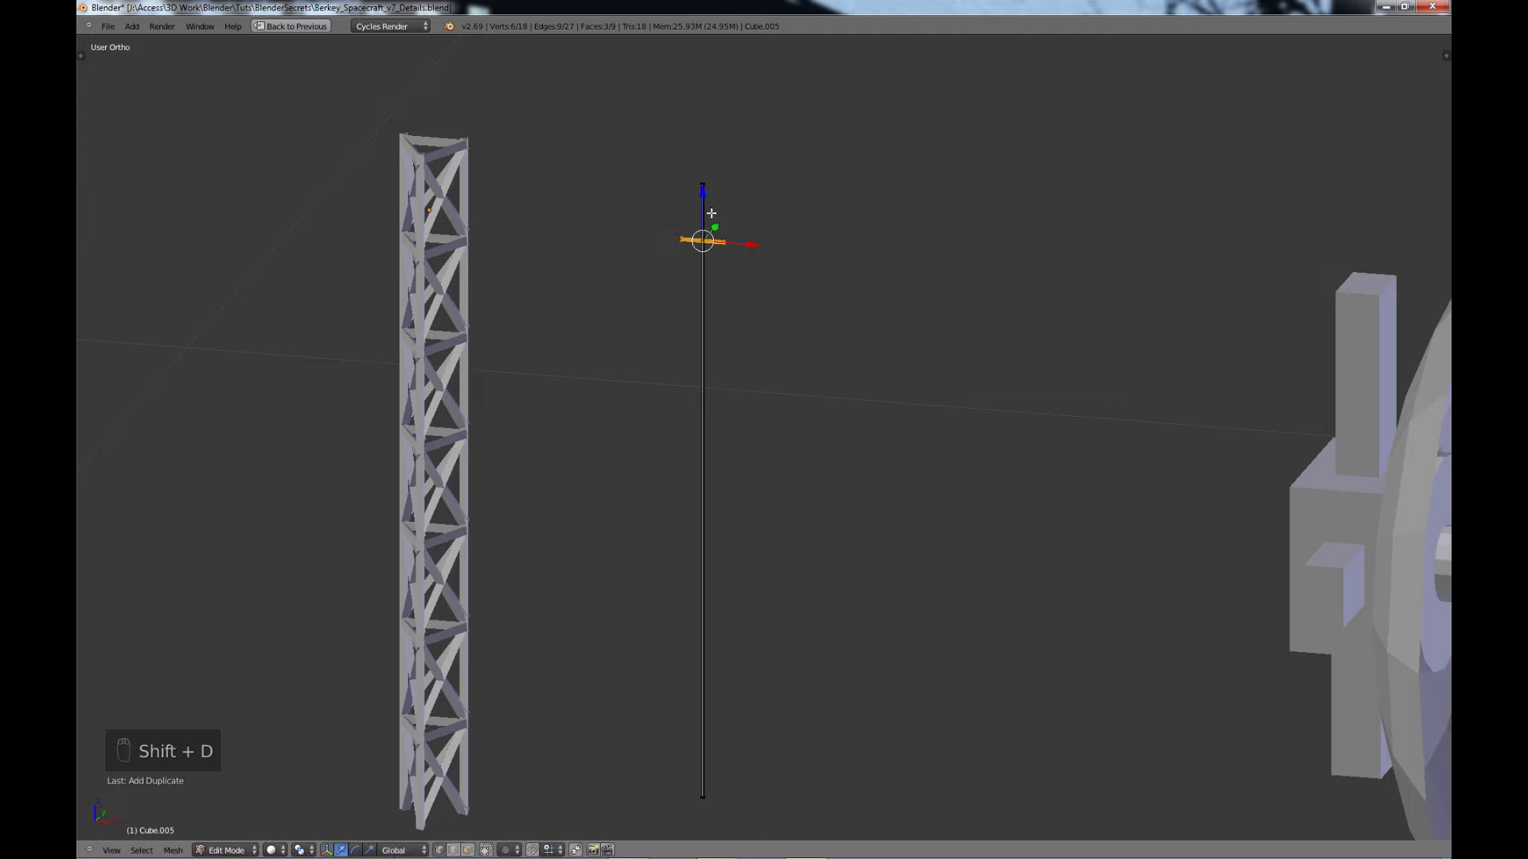
pyautogui.press('g')
pyautogui.press('z')
pyautogui.moveTo(710, 229); pyautogui.dragTo(713, 254)
pyautogui.hotkey('shift', 'd')
pyautogui.rightClick(710, 228)
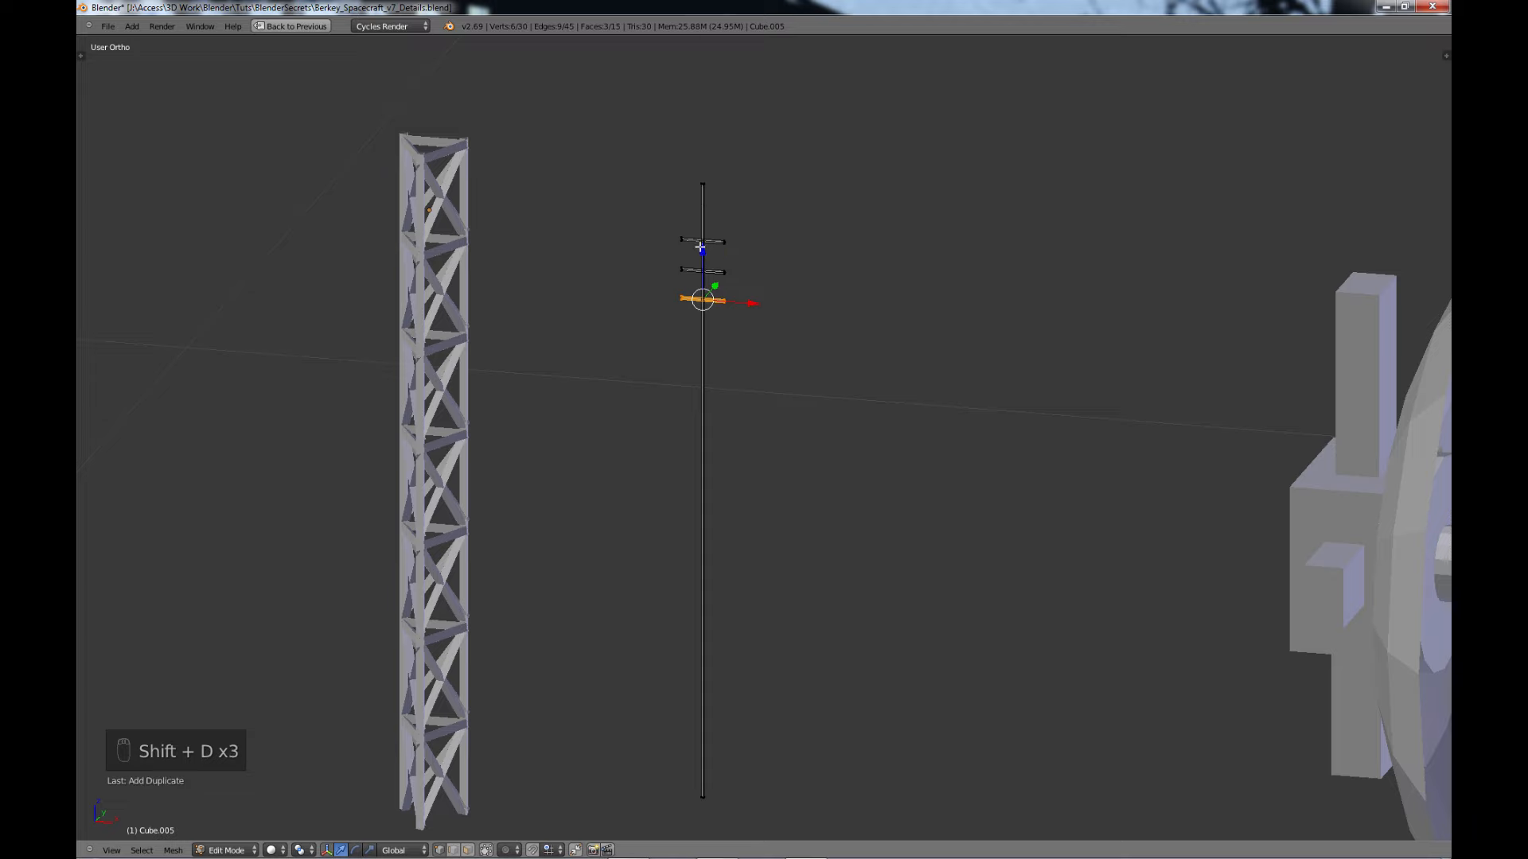
pyautogui.hotkey('shift', 'd')
pyautogui.press('z')
pyautogui.click(700, 282)
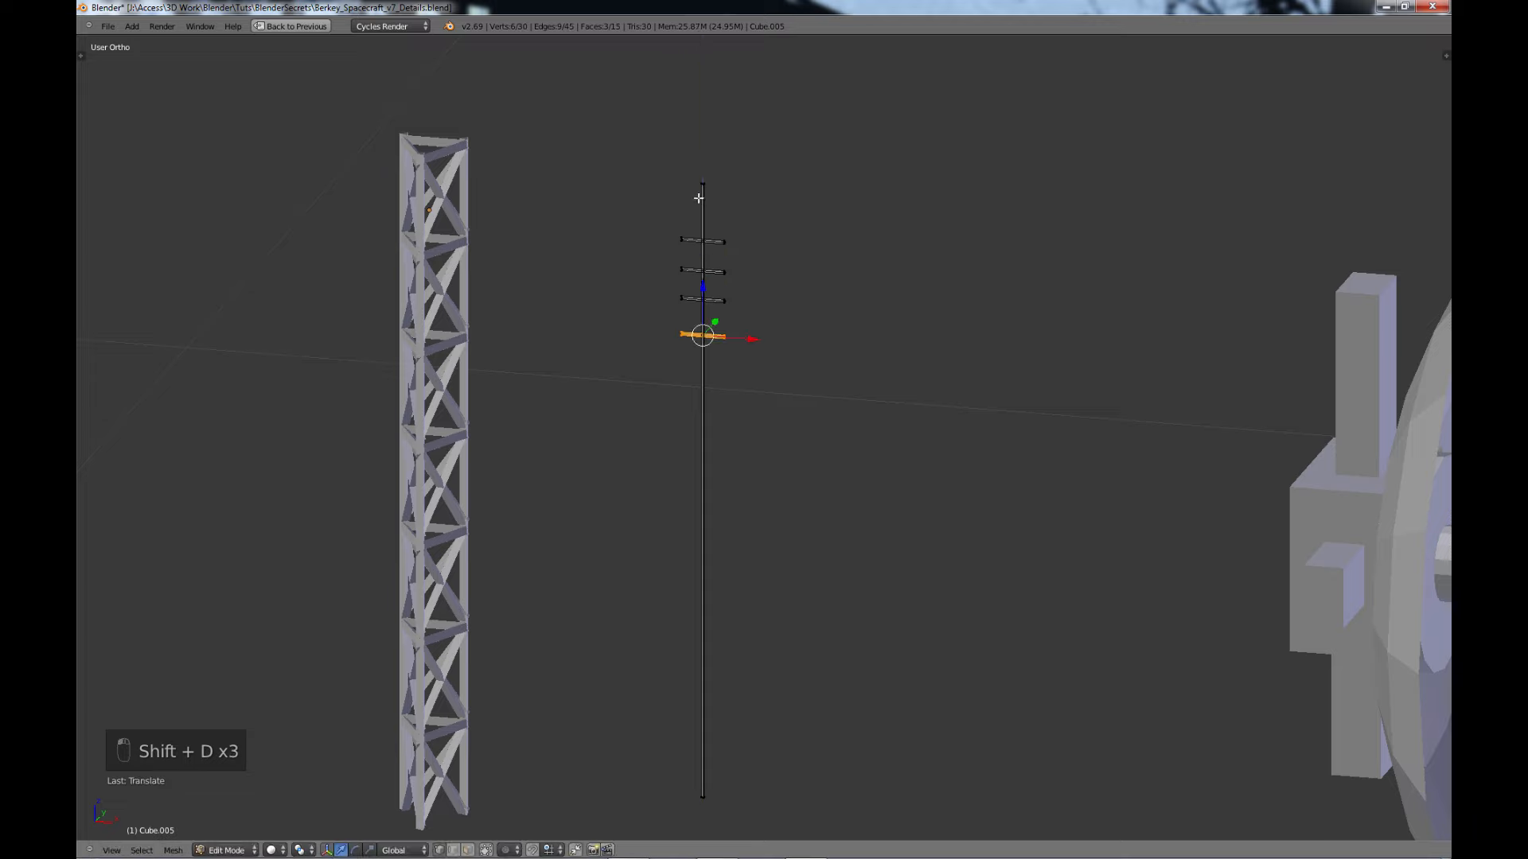
# - Select the whole vertical mast, duplicate it and offset the copy slightly along X
pyautogui.press('l')
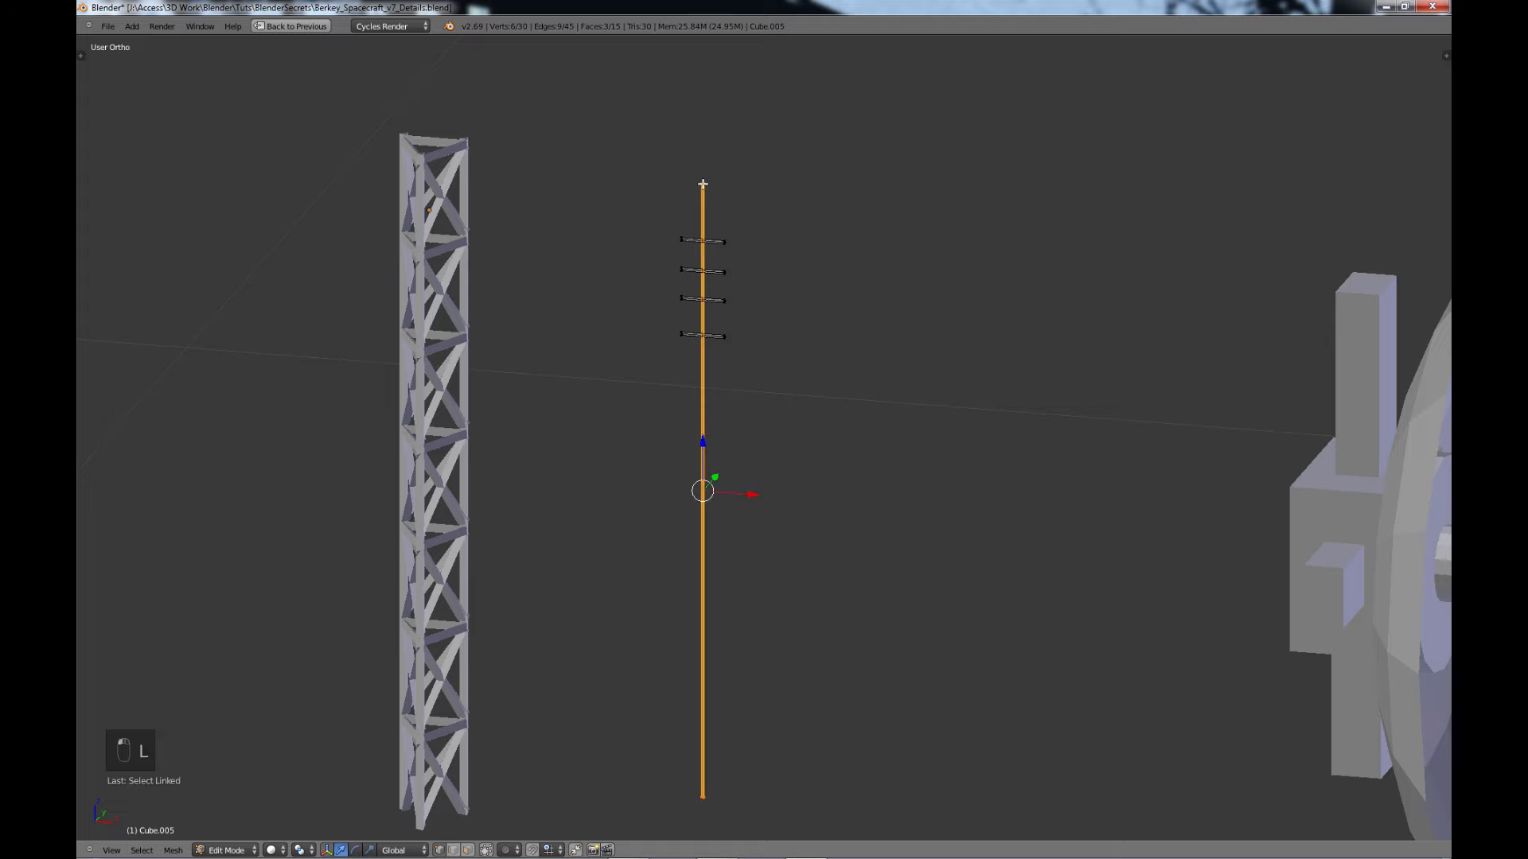
pyautogui.hotkey('shift', 'd')
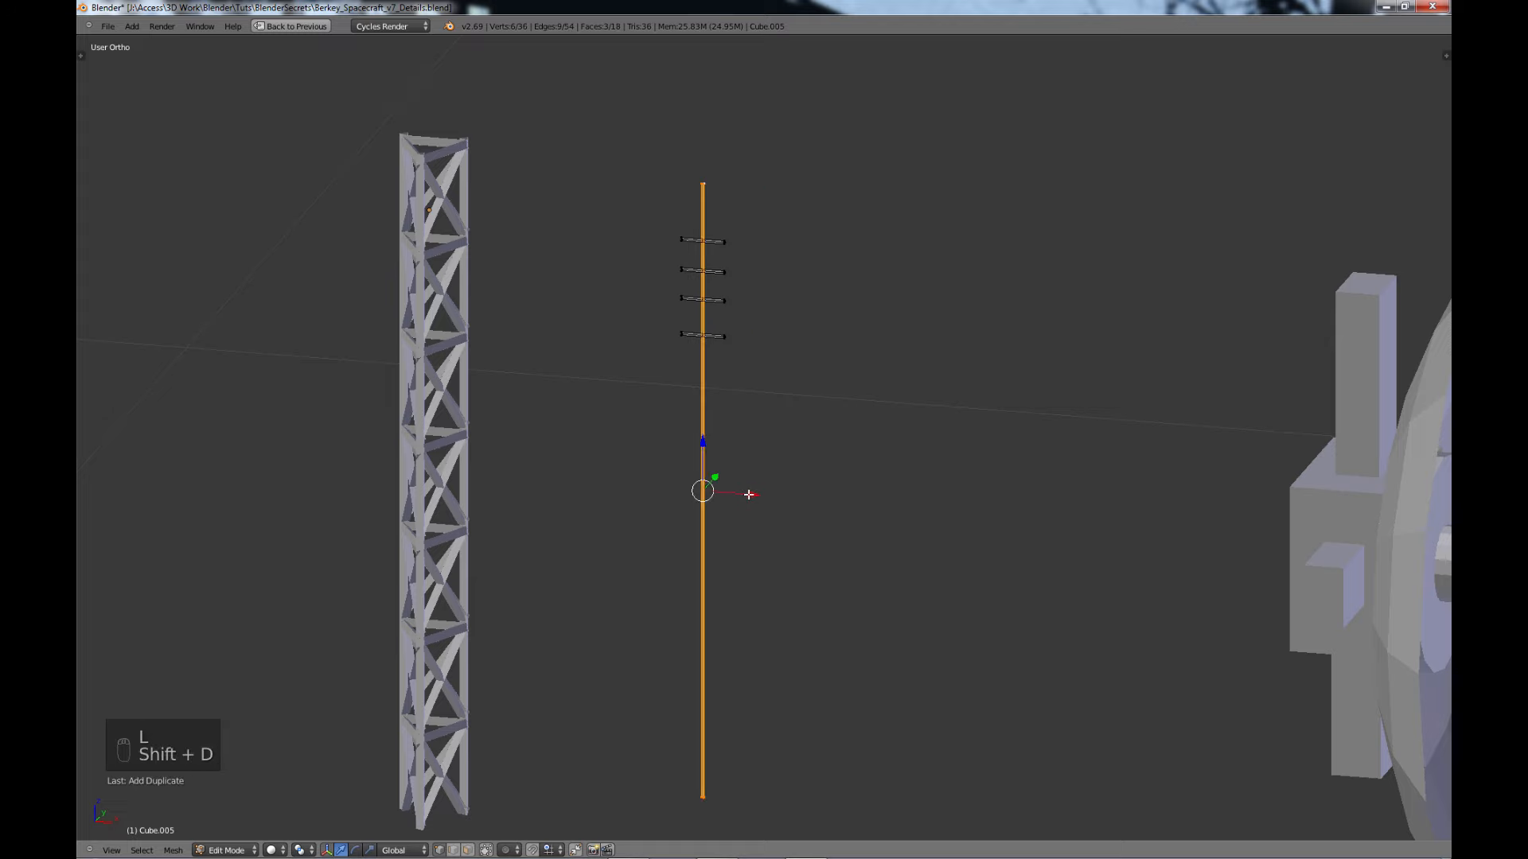
pyautogui.hotkey('shift', 'd')
pyautogui.press('x')
pyautogui.click(832, 515)
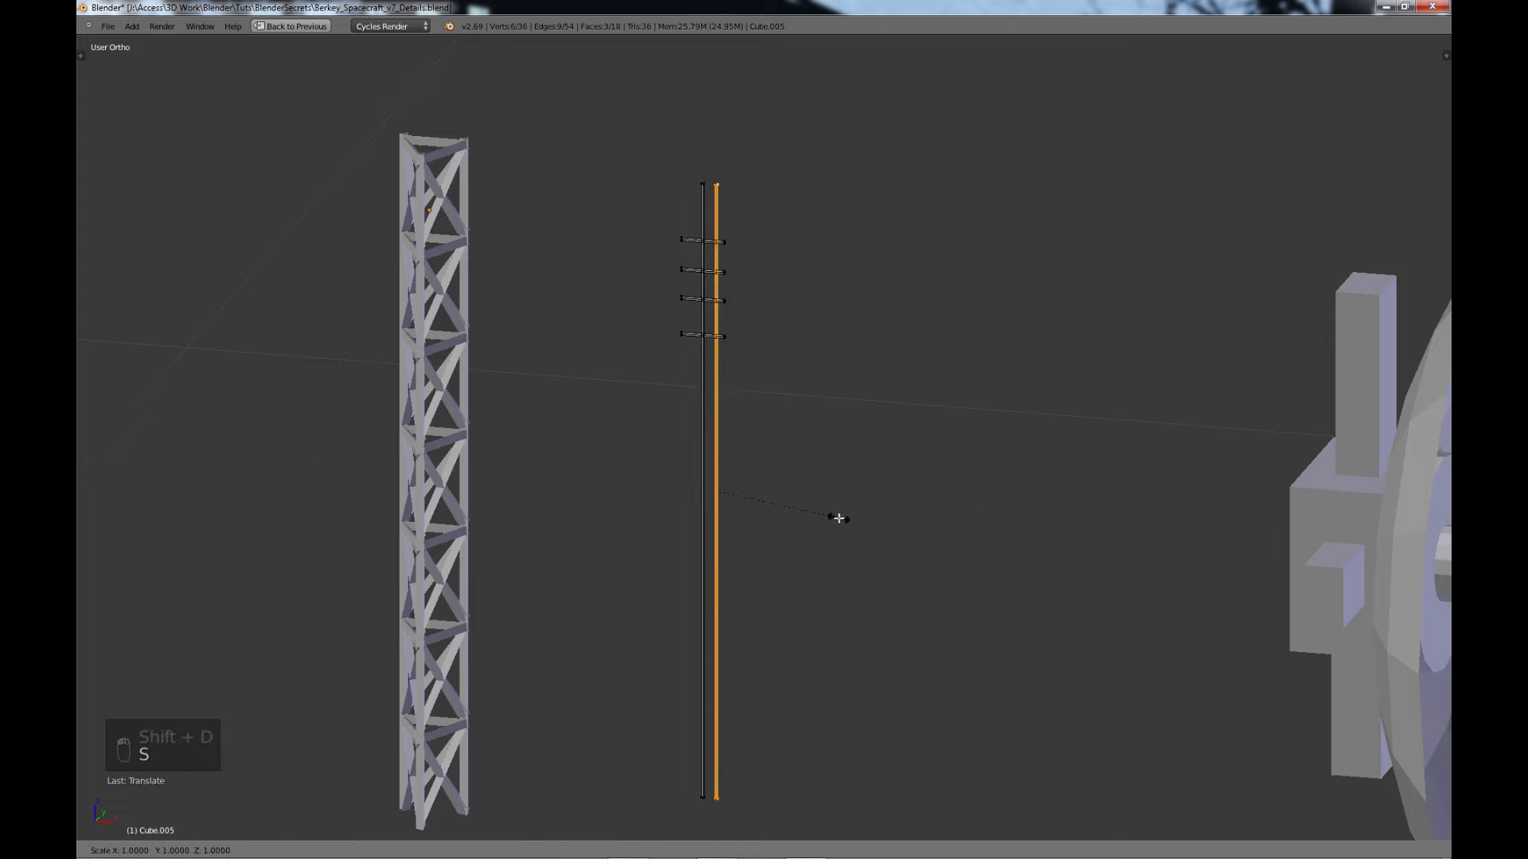
# - Shorten the duplicated mast along Z to about a third and raise it so it crosses the crossbars and tops the main mast
pyautogui.press('s')
pyautogui.press('z')
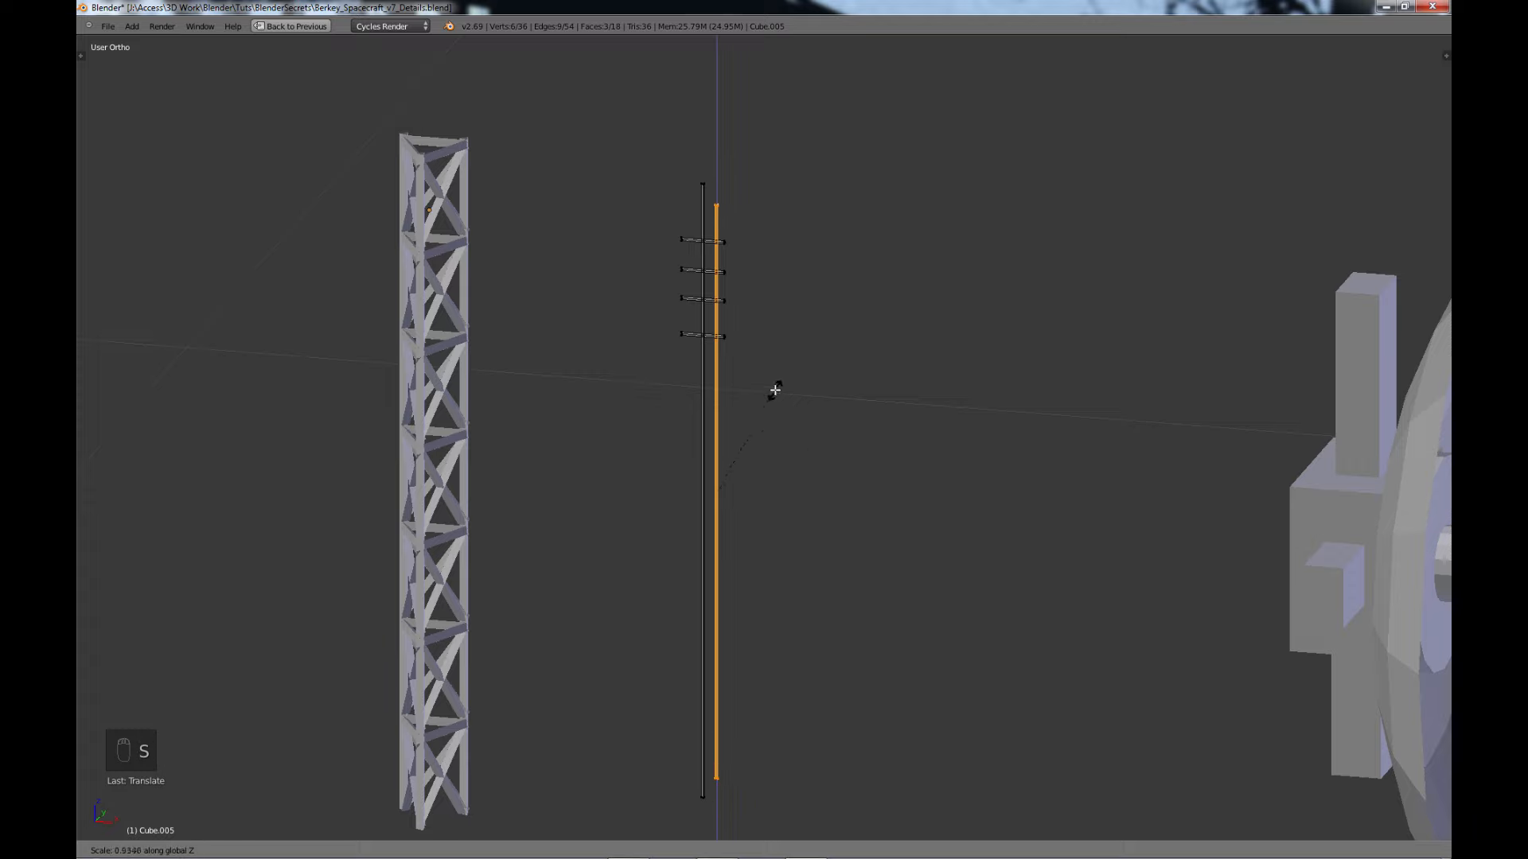
pyautogui.click(752, 478)
pyautogui.press('g')
pyautogui.press('z')
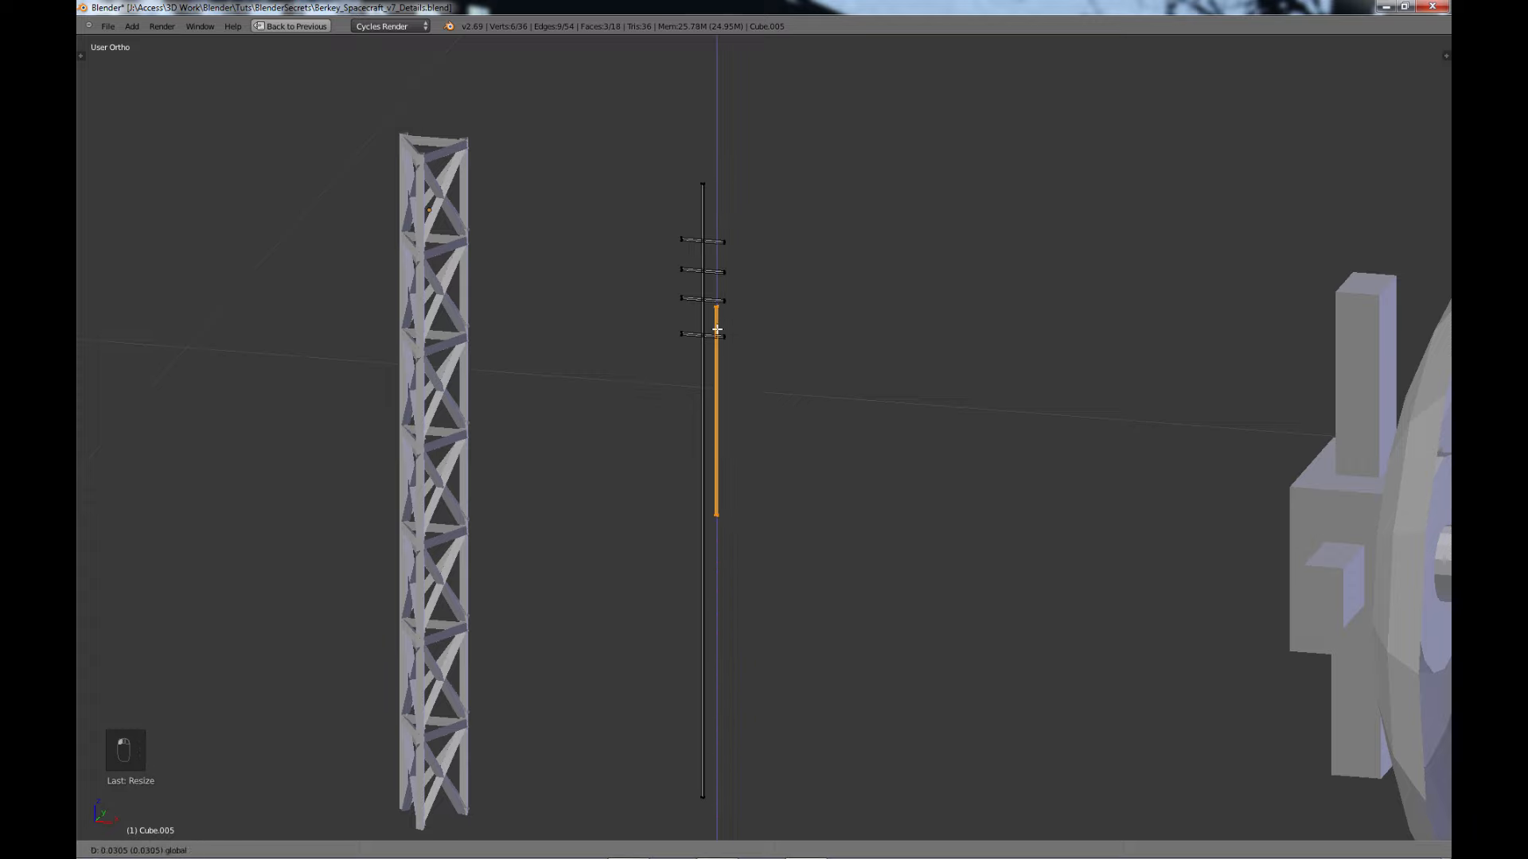
pyautogui.click(708, 203)
pyautogui.scroll(-1, 798, 460)
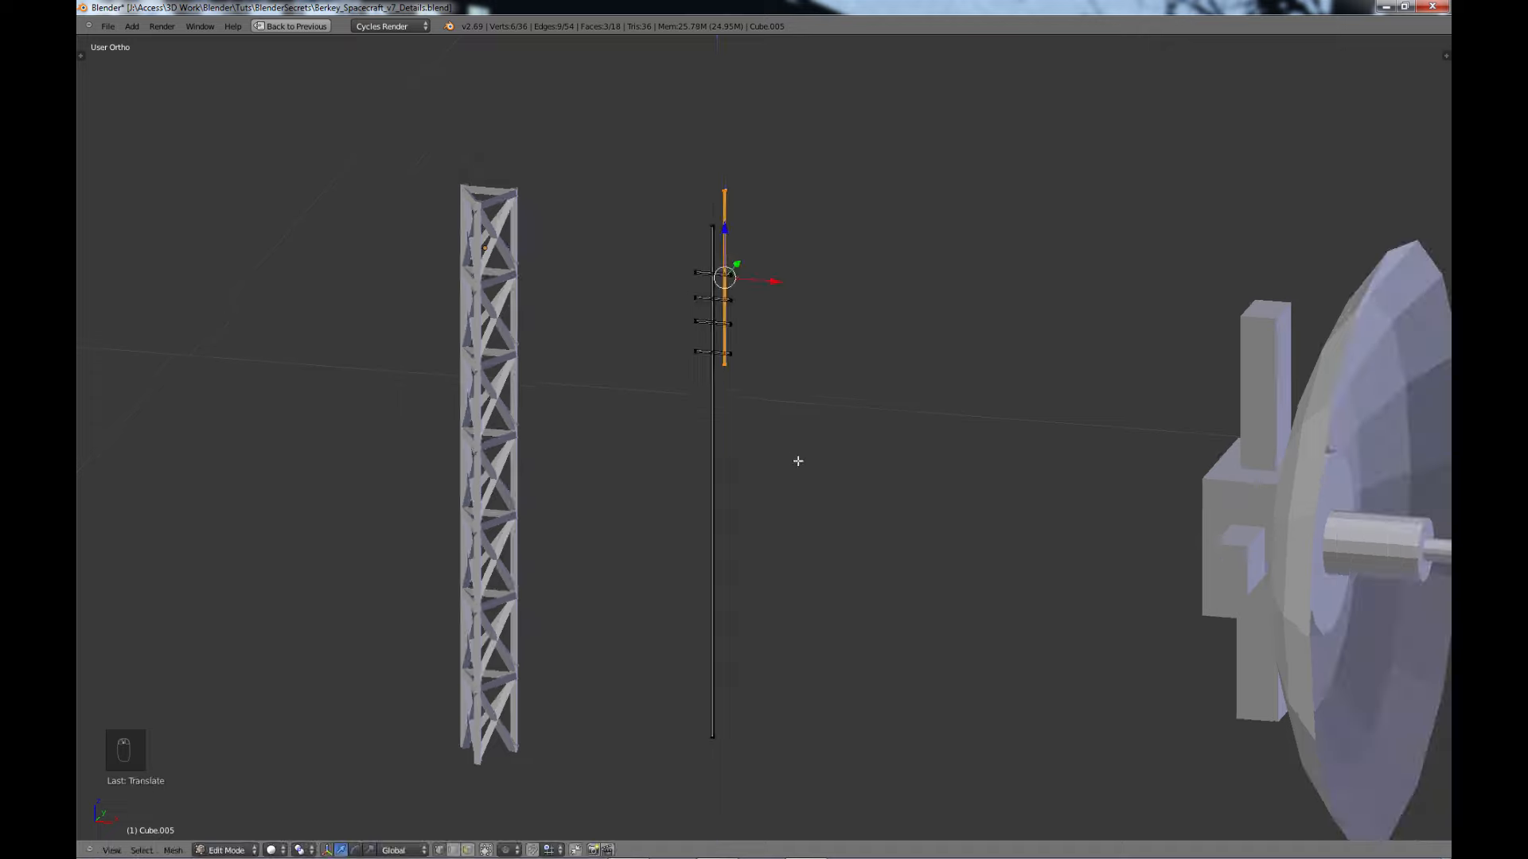
# - Return to Object Mode, deselect everything and save over Berkey_Spacecraft_v7_Details.blend
pyautogui.press('a')
pyautogui.press('Tab')
pyautogui.scroll(-2, 827, 487)
pyautogui.press('Tab')
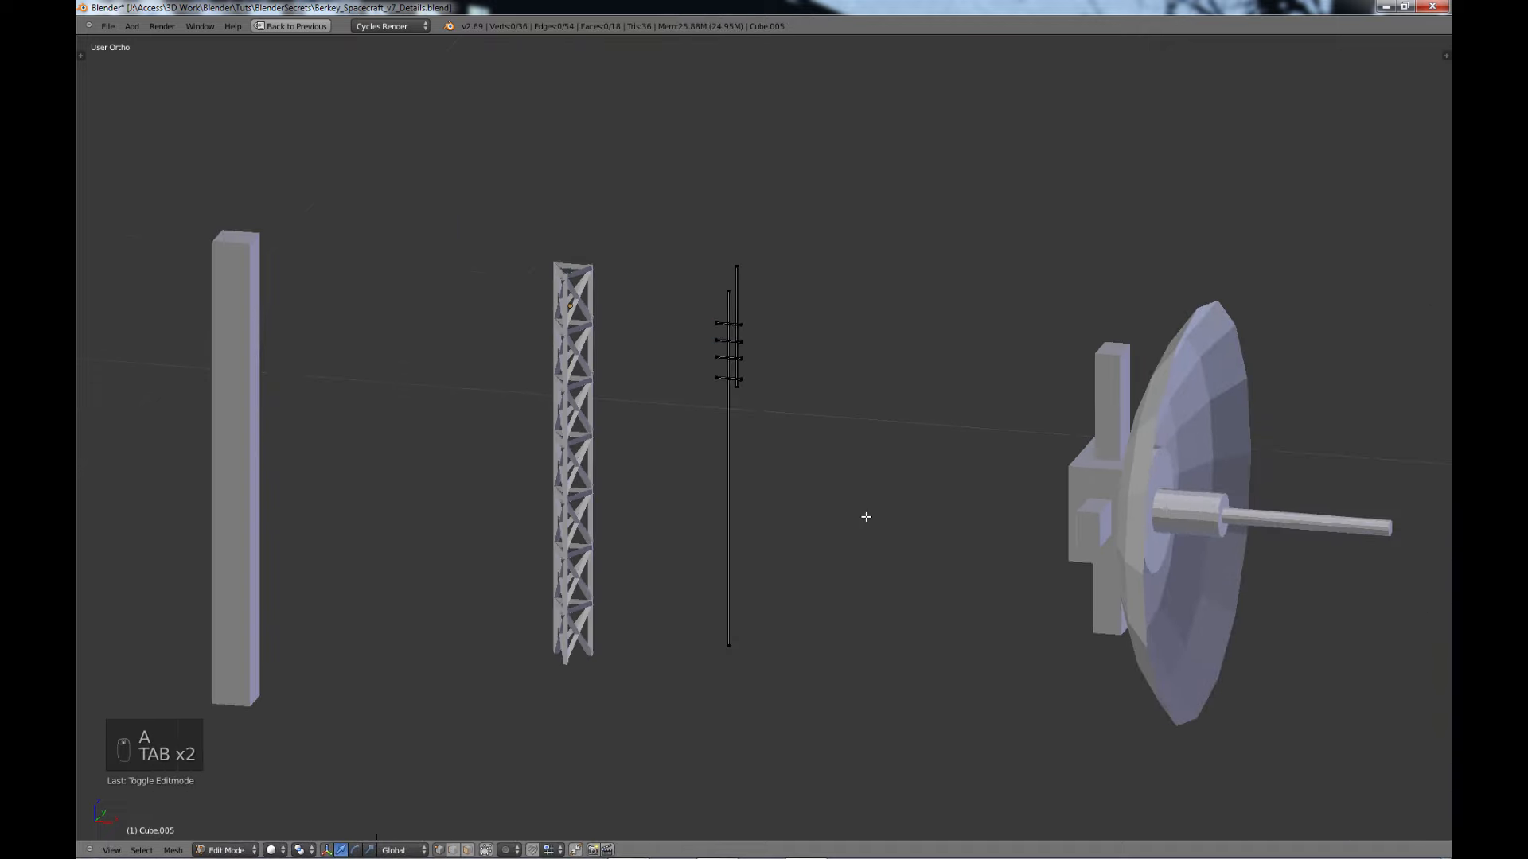
pyautogui.moveTo(863, 518)
pyautogui.mouseDown(button='middle')
pyautogui.moveTo(843, 518)
pyautogui.moveTo(883, 518)
pyautogui.mouseUp(button='middle')
pyautogui.press('Tab')
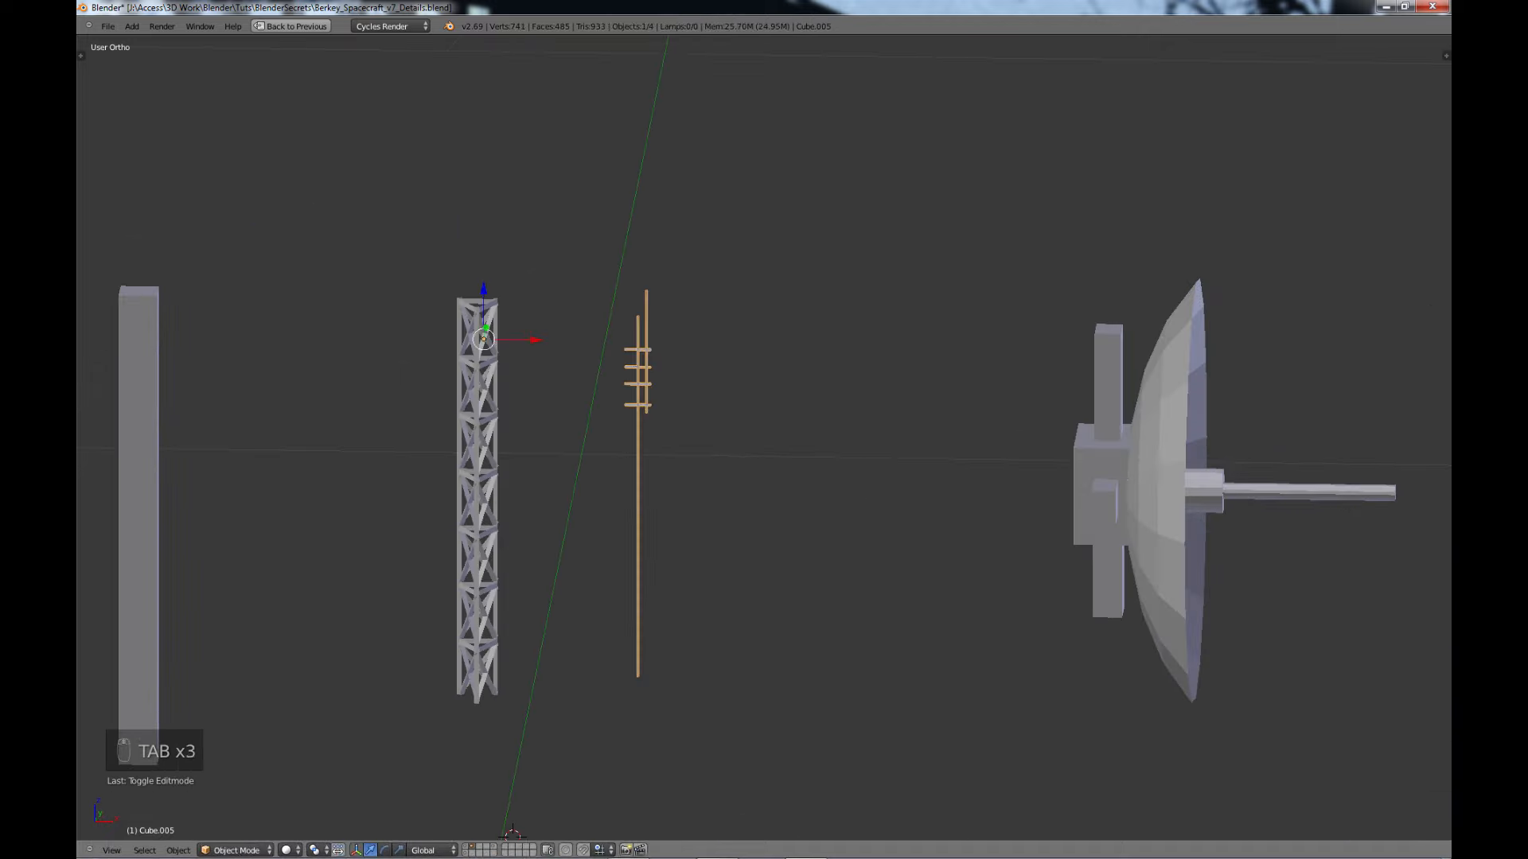
pyautogui.moveTo(670, 427); pyautogui.dragTo(660, 422, button='middle')
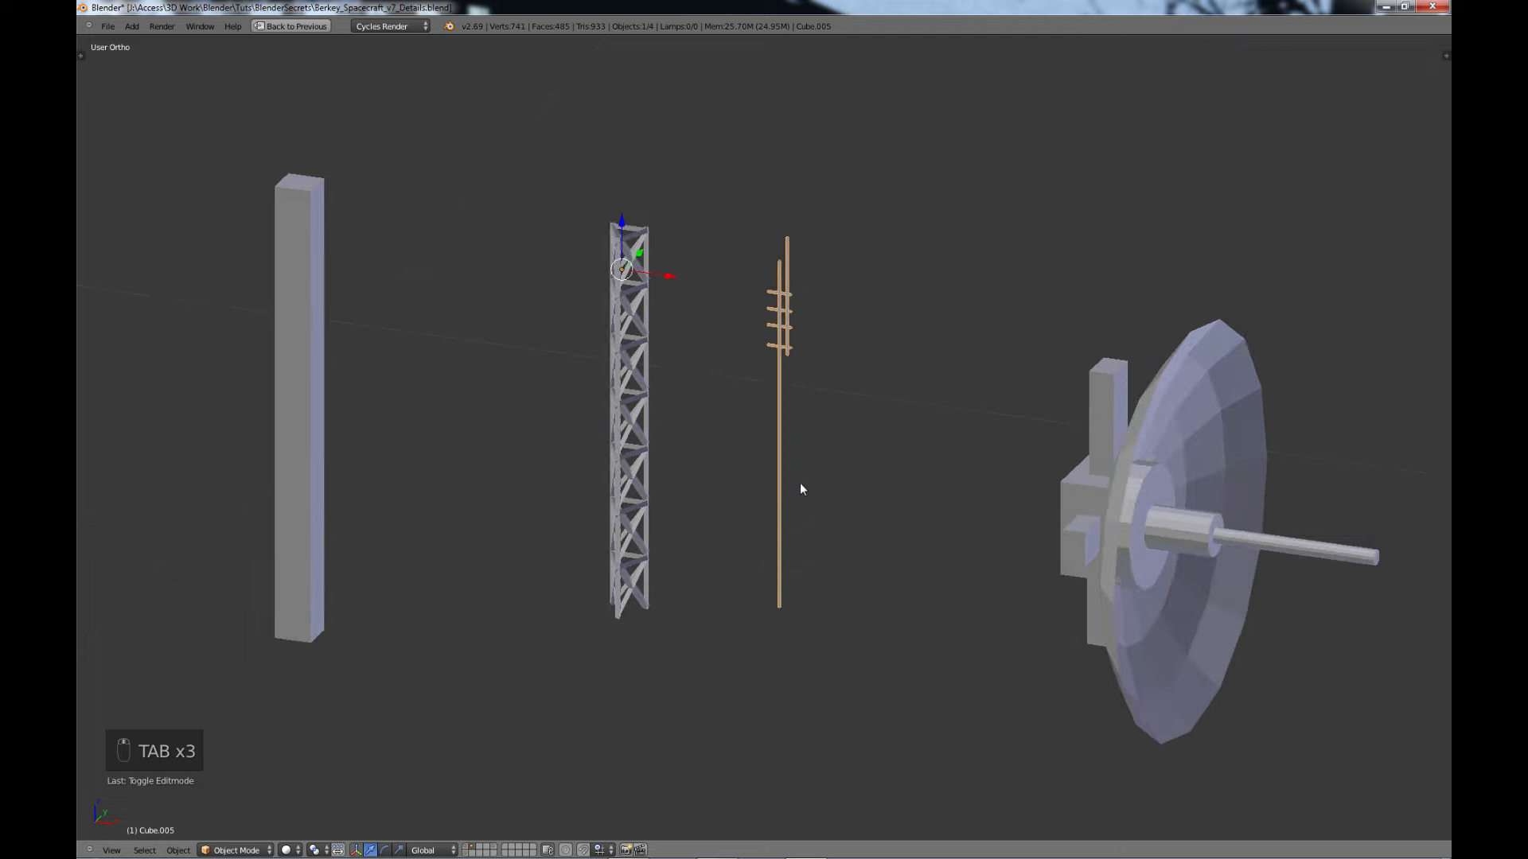
pyautogui.keyDown('shift'); pyautogui.moveTo(813, 388); pyautogui.dragTo(783, 405, button='middle'); pyautogui.keyUp('shift')
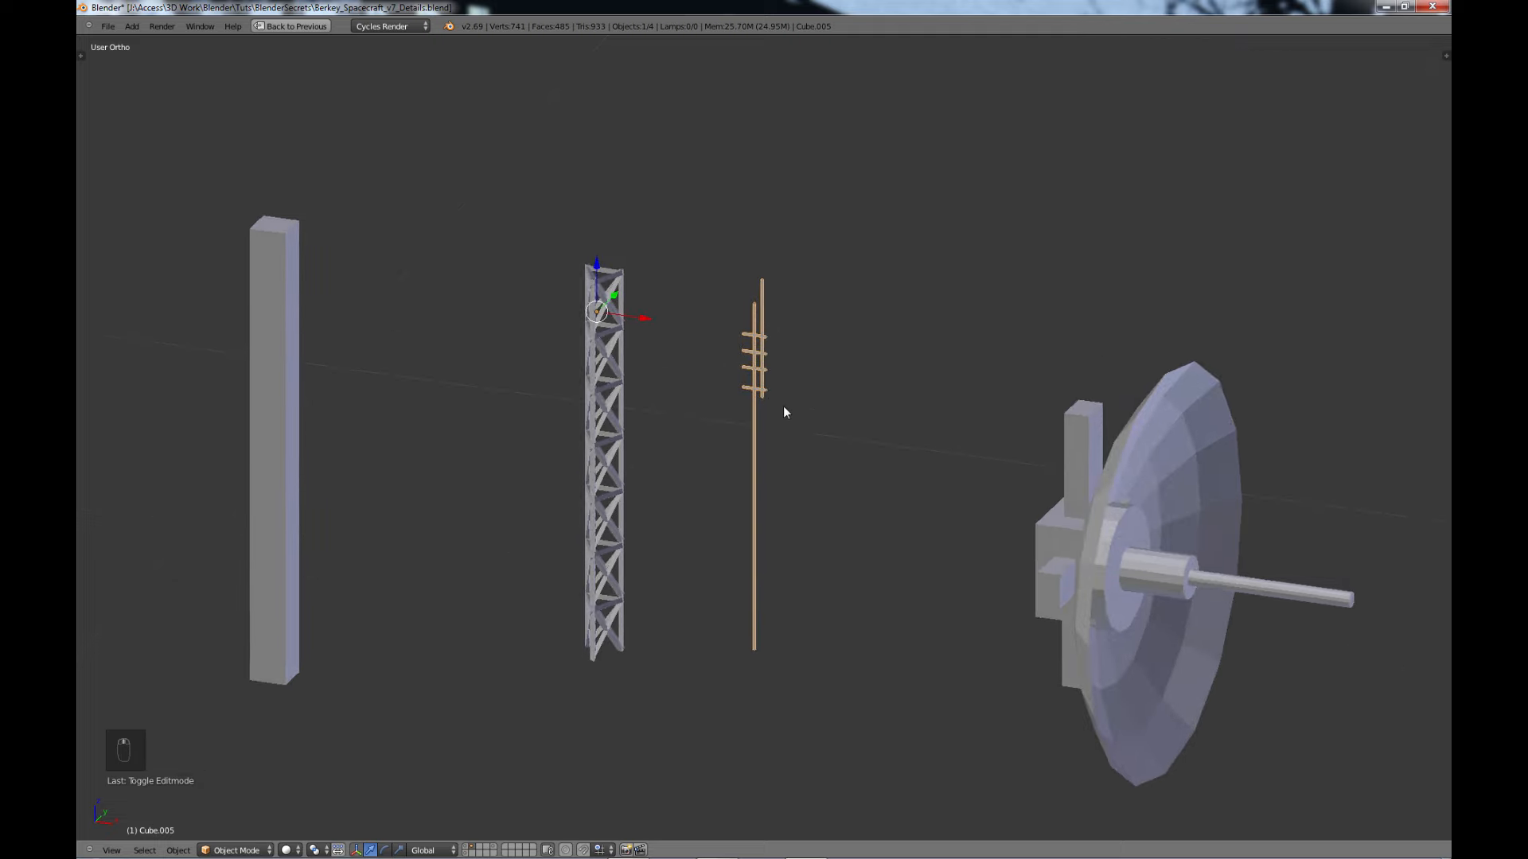
pyautogui.scroll(1, 804, 525)
pyautogui.press('a')
pyautogui.hotkey('ctrl', 's')
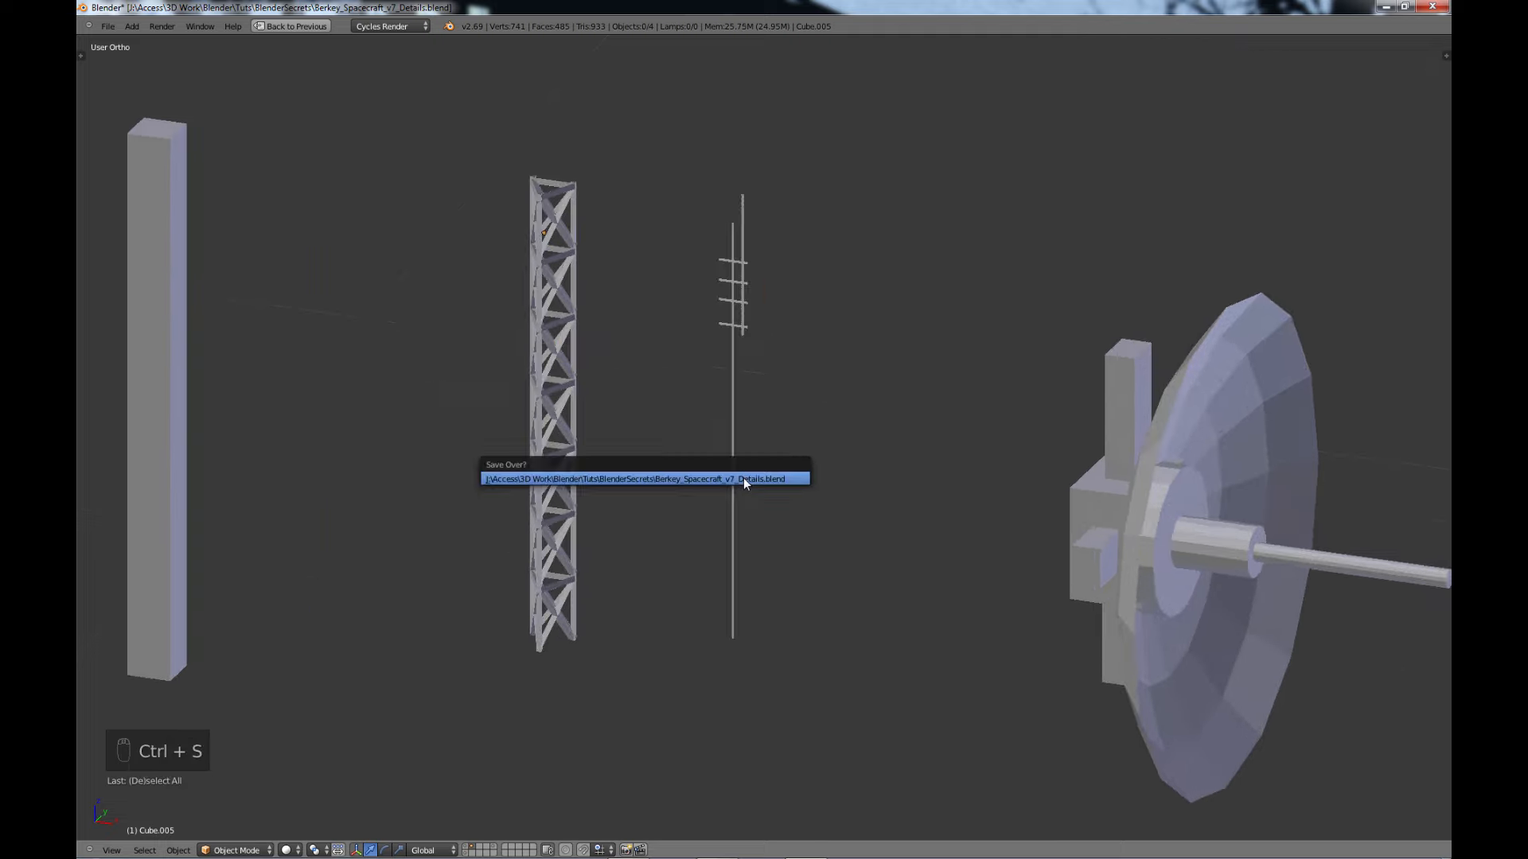
pyautogui.click(745, 480)
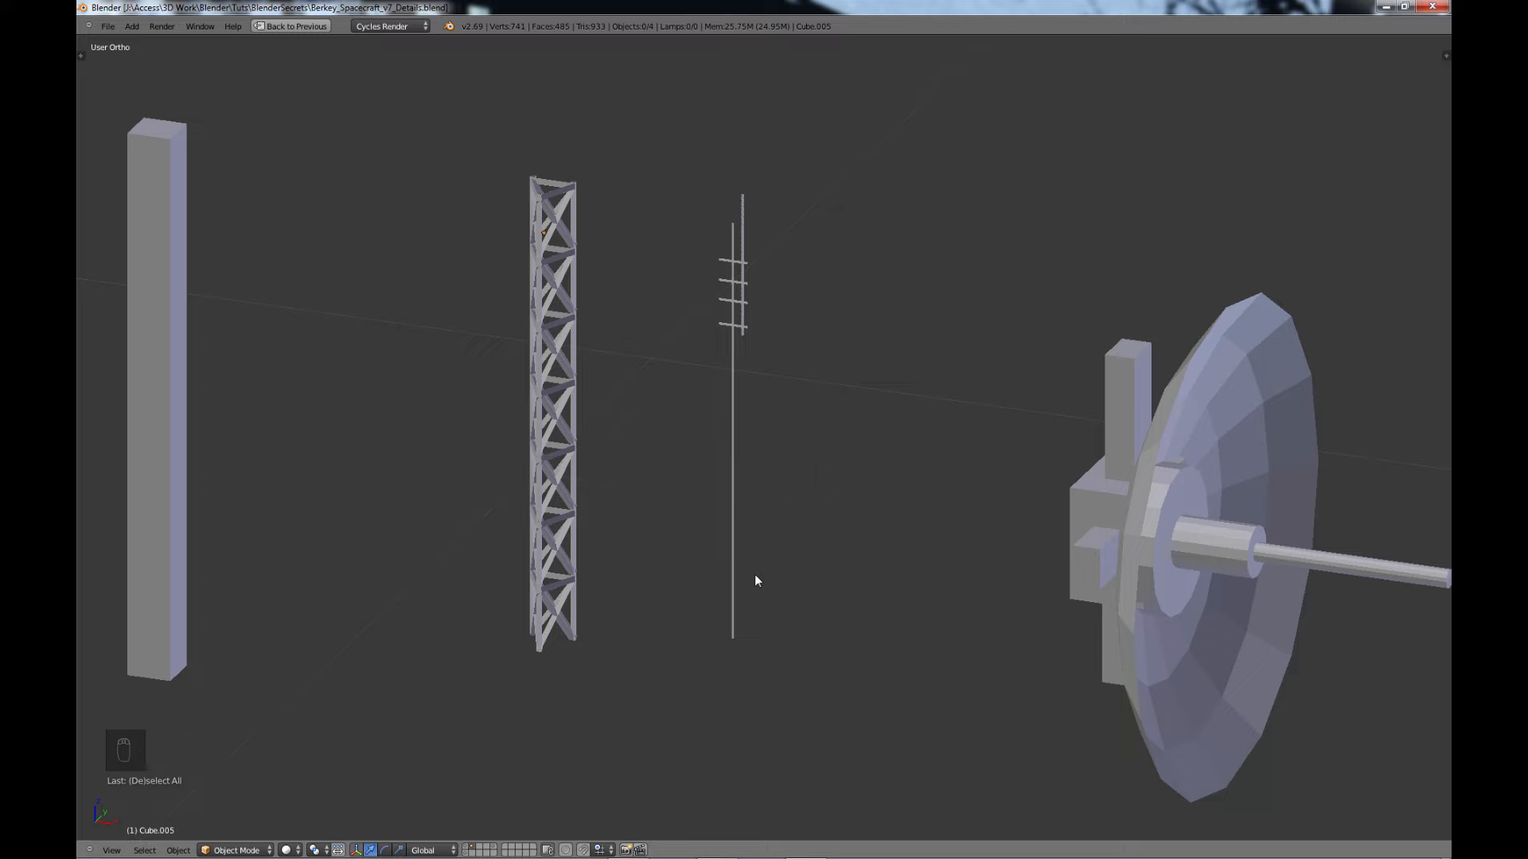
# - Reopen the antenna mesh for editing, select the whole long mast and duplicate it in place
pyautogui.hotkey('ctrl', 'Up')
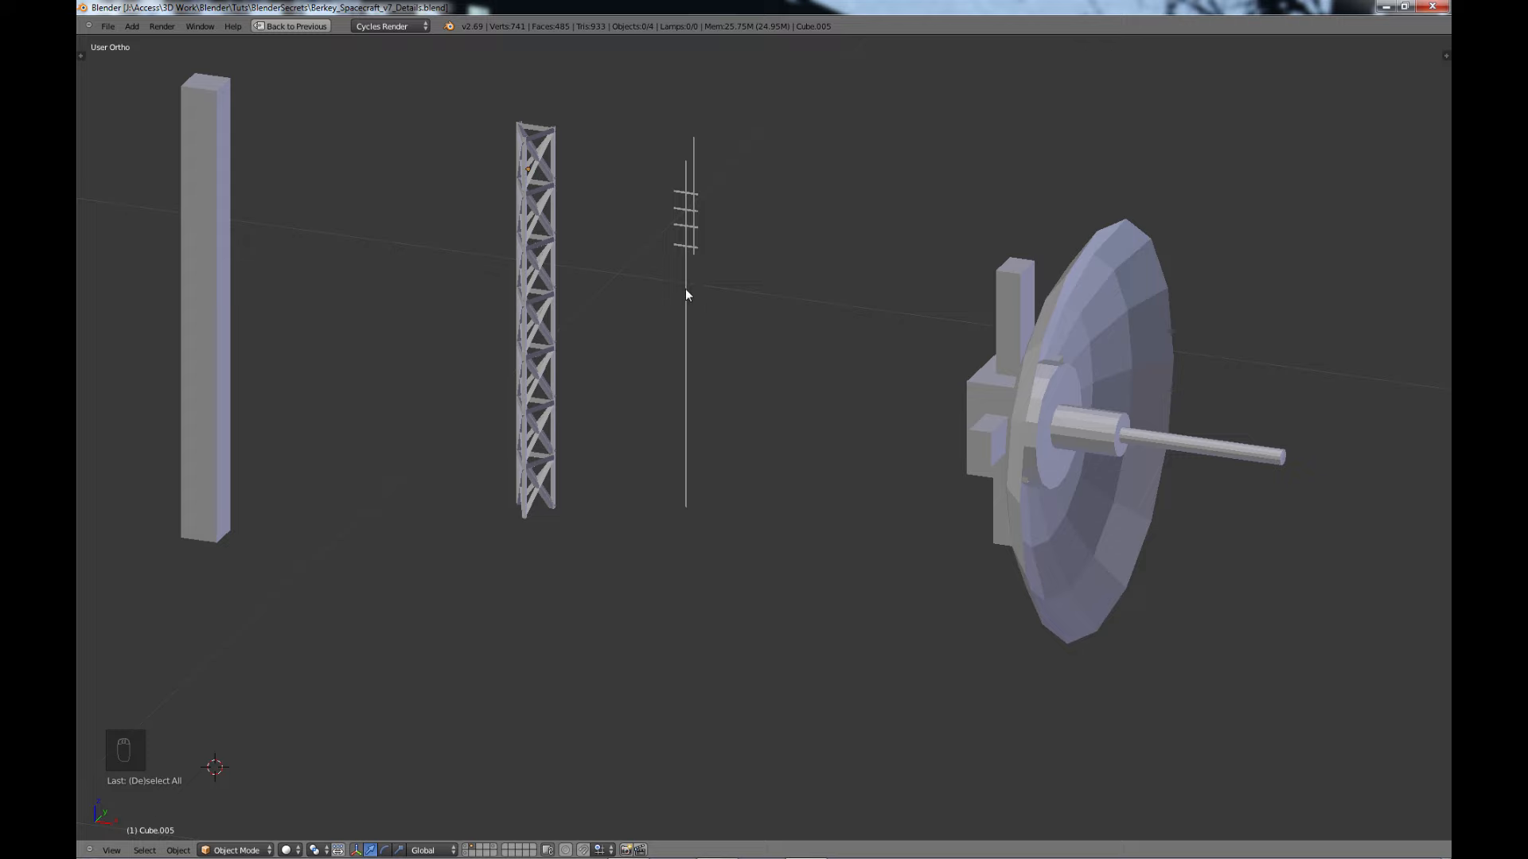
pyautogui.scroll(1, 723, 381)
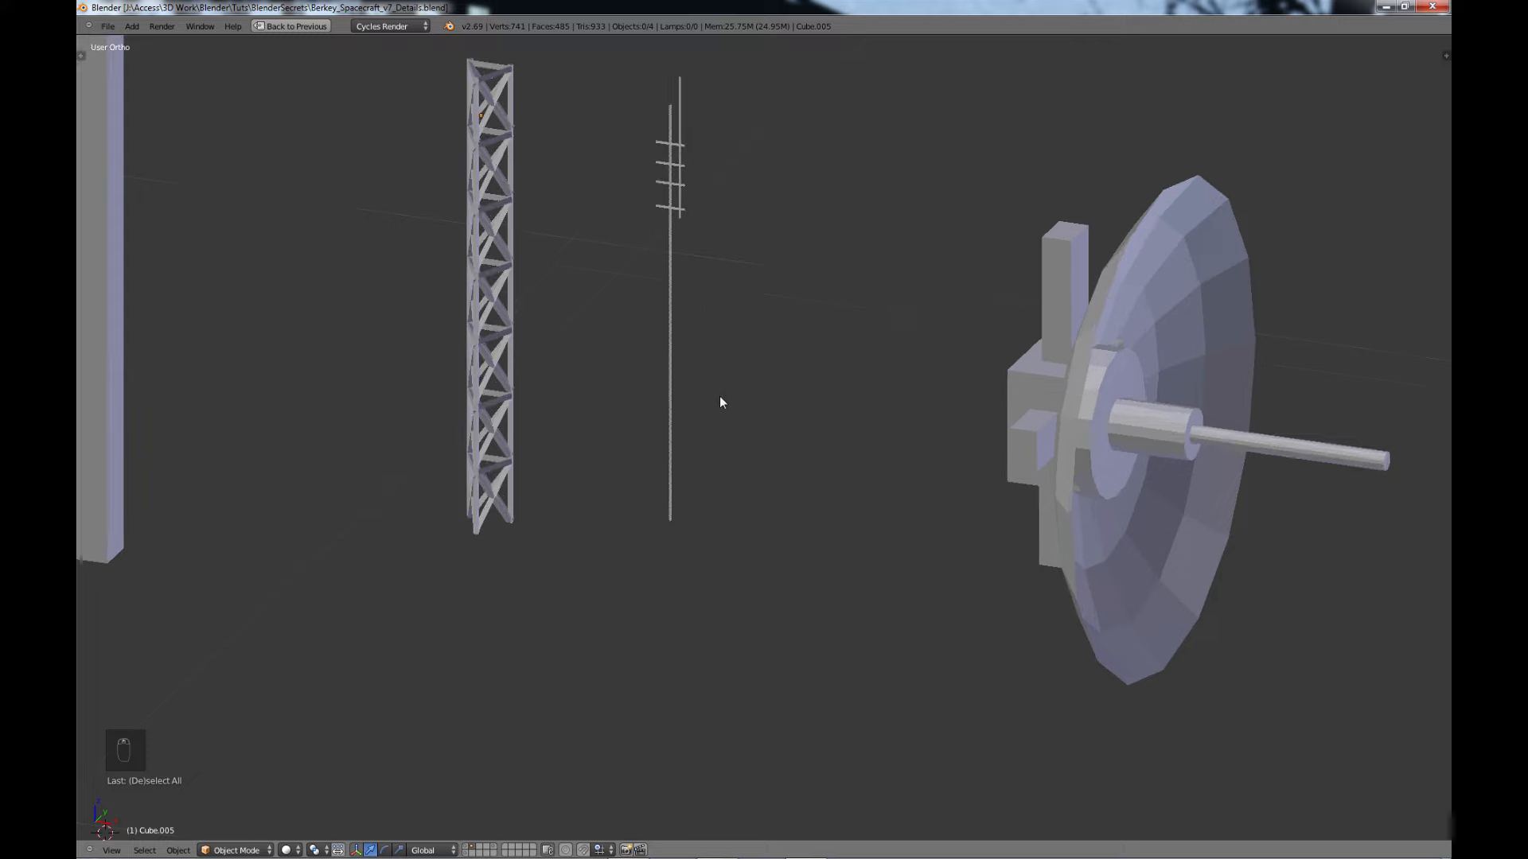
pyautogui.press('Tab')
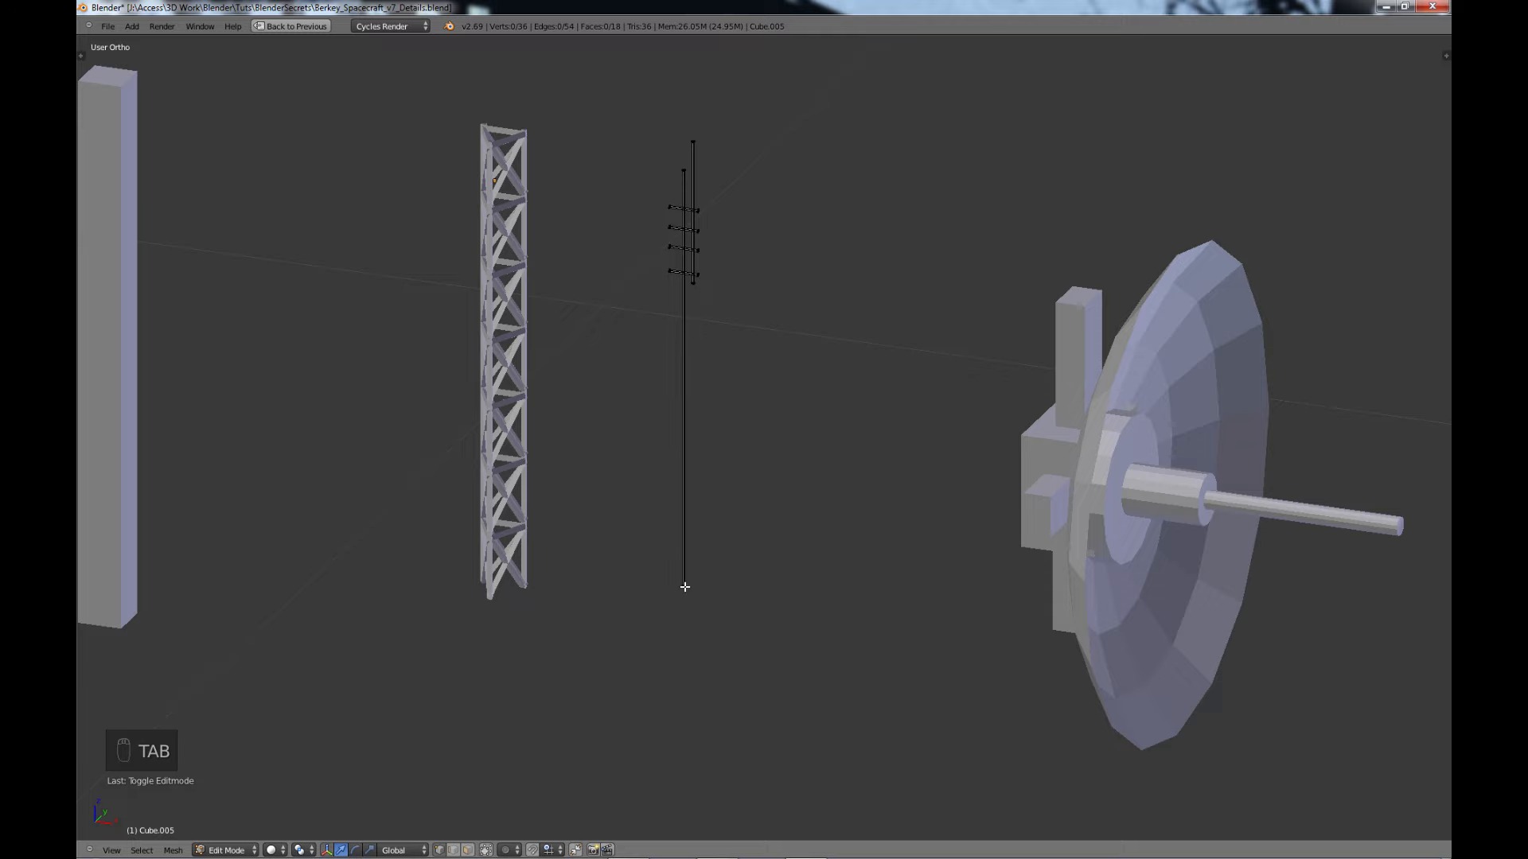
pyautogui.rightClick(682, 585)
pyautogui.press('l')
pyautogui.scroll(-2, 695, 528)
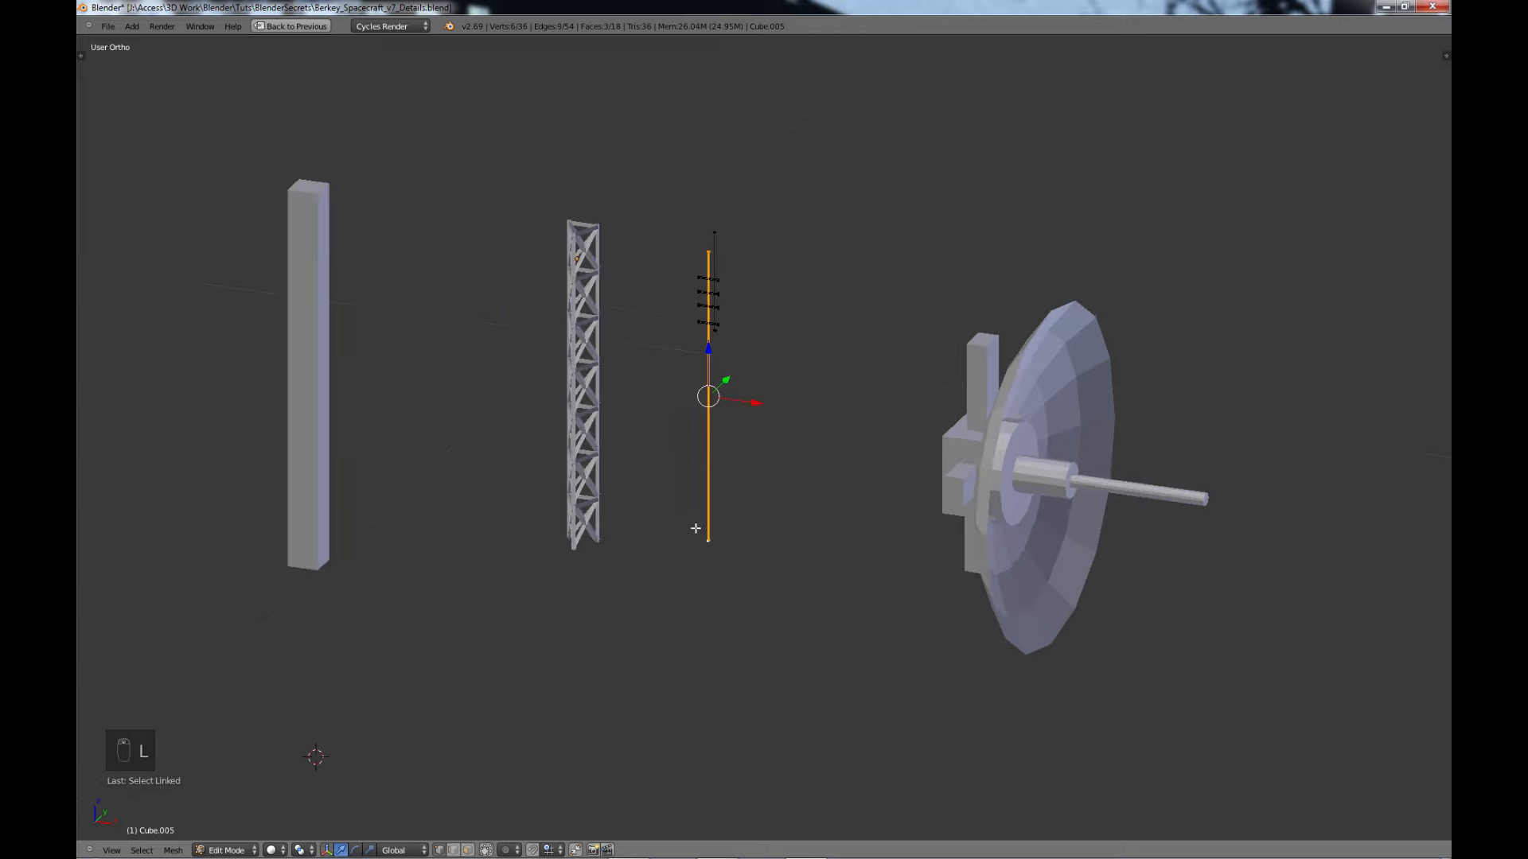
pyautogui.hotkey('shift', 'd')
pyautogui.rightClick(739, 525)
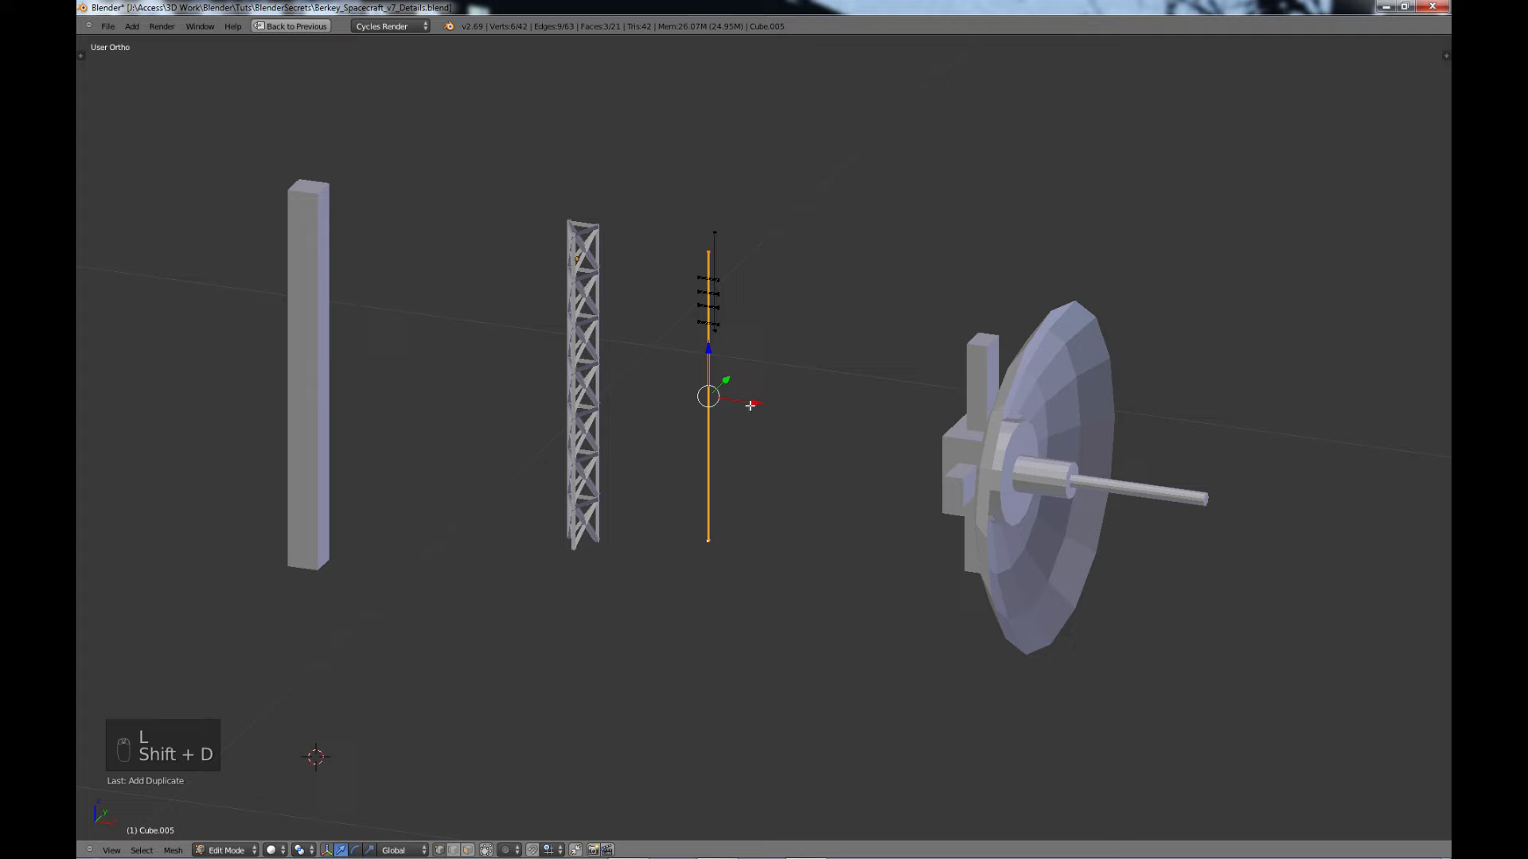
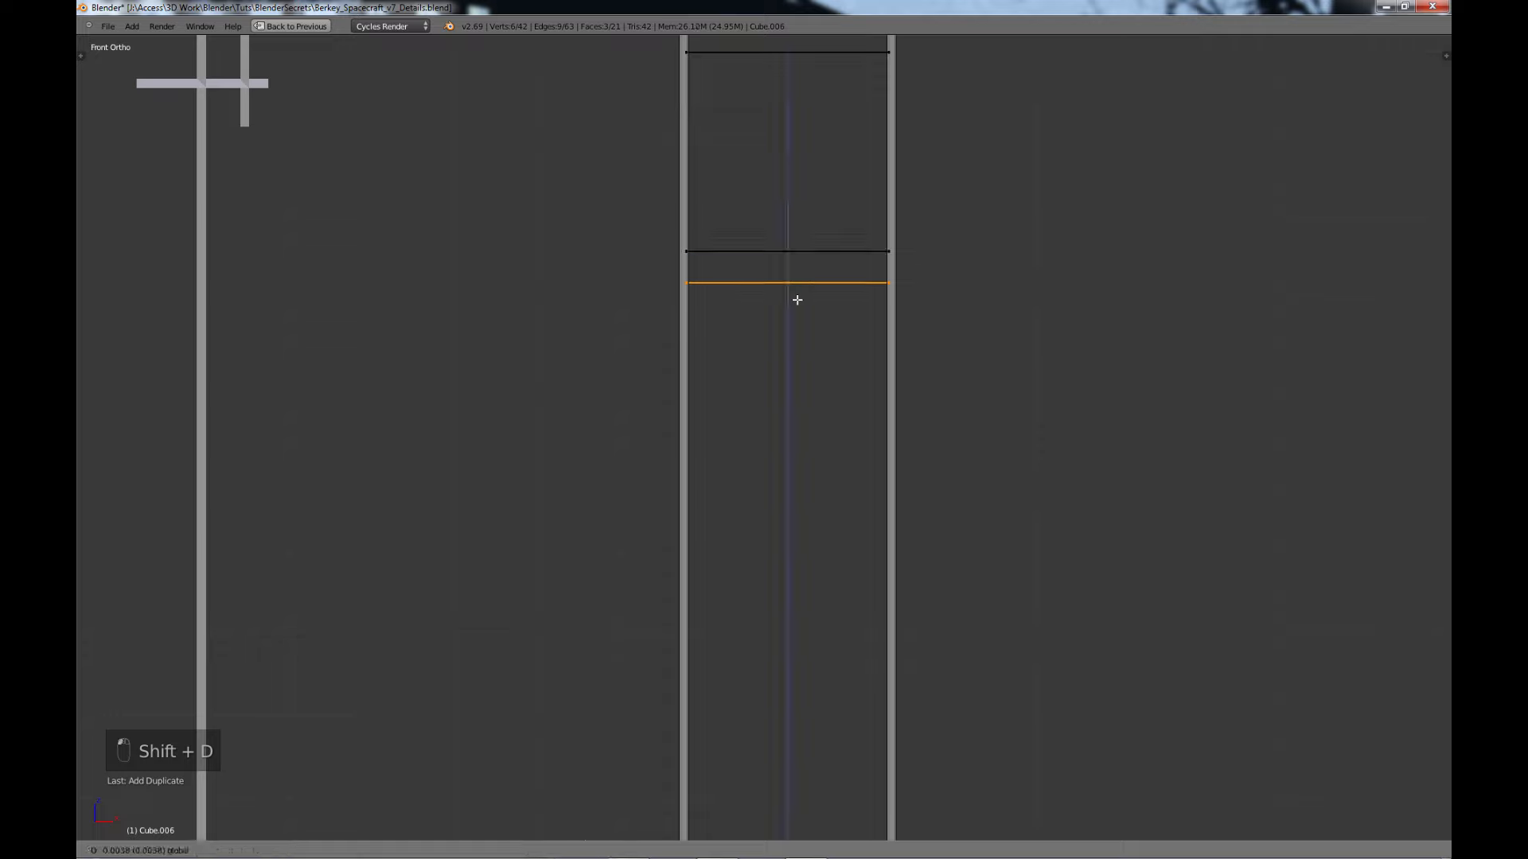
# - Place the moving rung copy below the existing rungs and duplicate it twice more down the rails along Z at similar spacing
pyautogui.click(798, 433)
pyautogui.hotkey('shift', 'd')
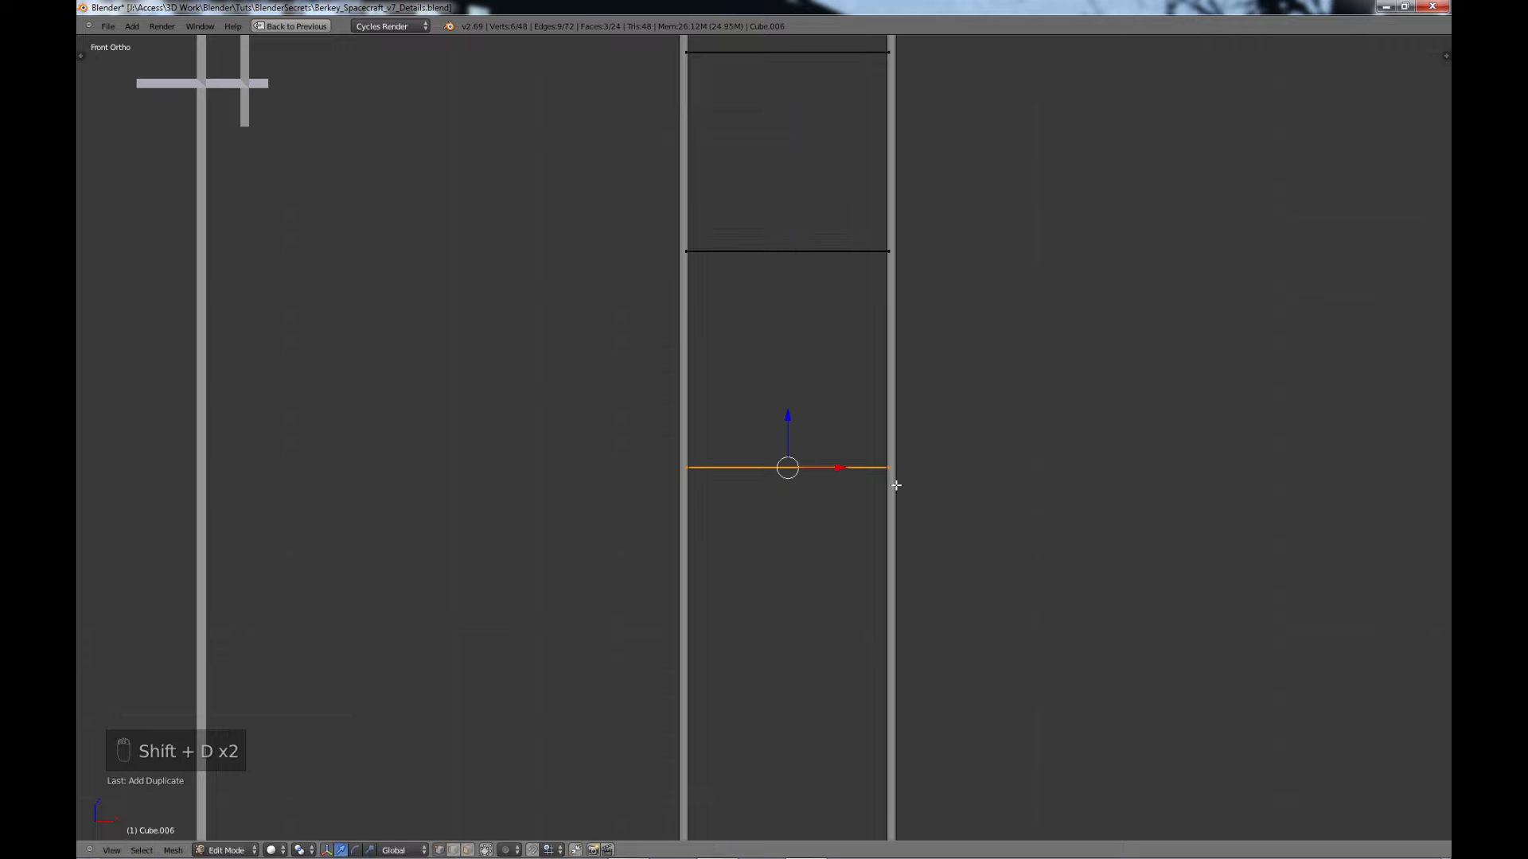
pyautogui.press('z')
pyautogui.click(782, 643)
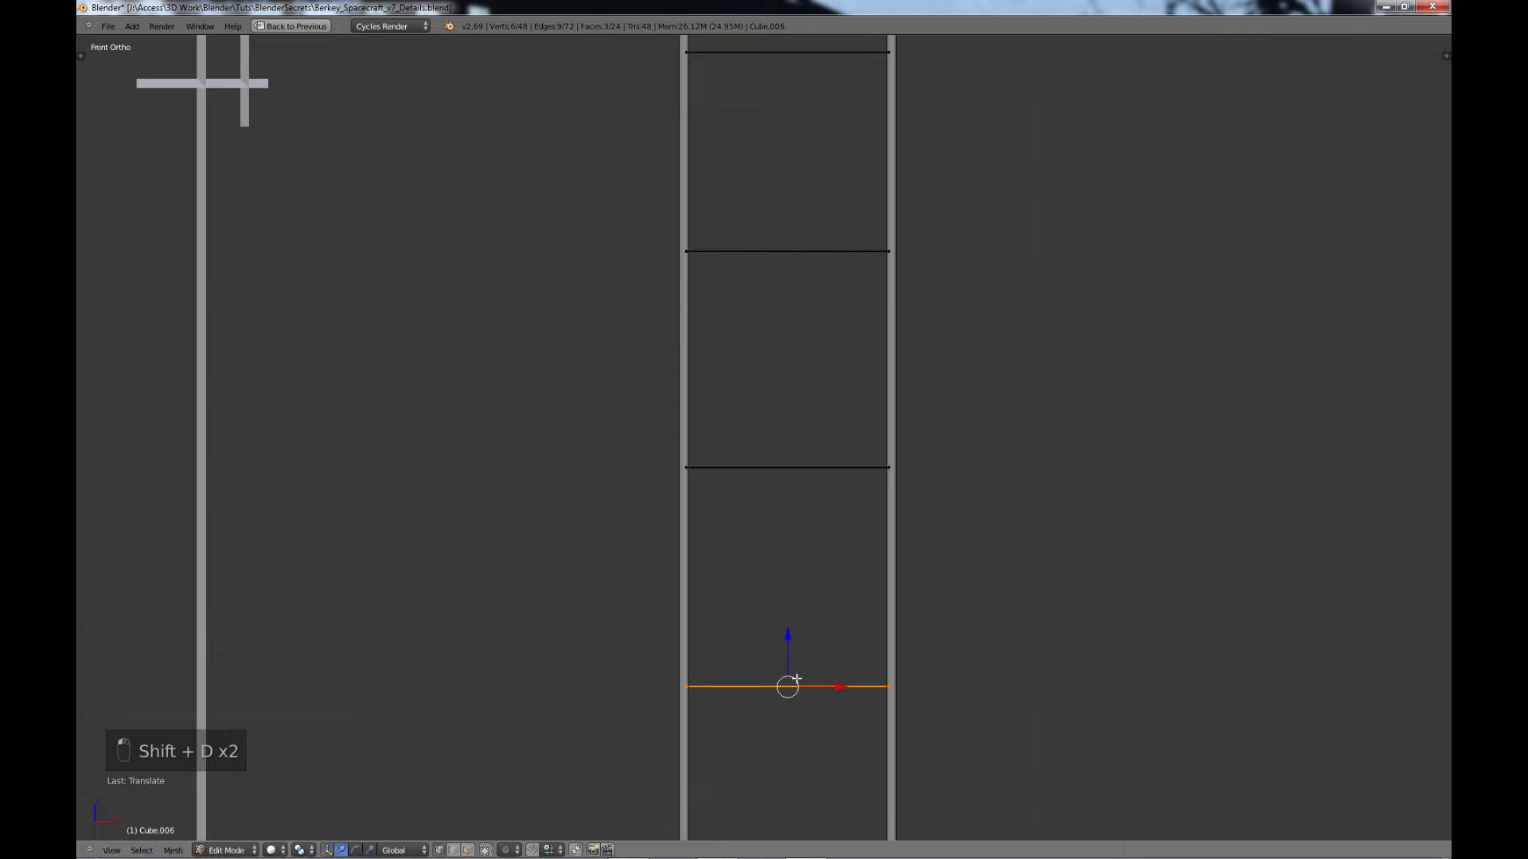
pyautogui.keyDown('shift'); pyautogui.moveTo(855, 684); pyautogui.dragTo(864, 297, button='middle'); pyautogui.keyUp('shift')
pyautogui.hotkey('shift', 'd')
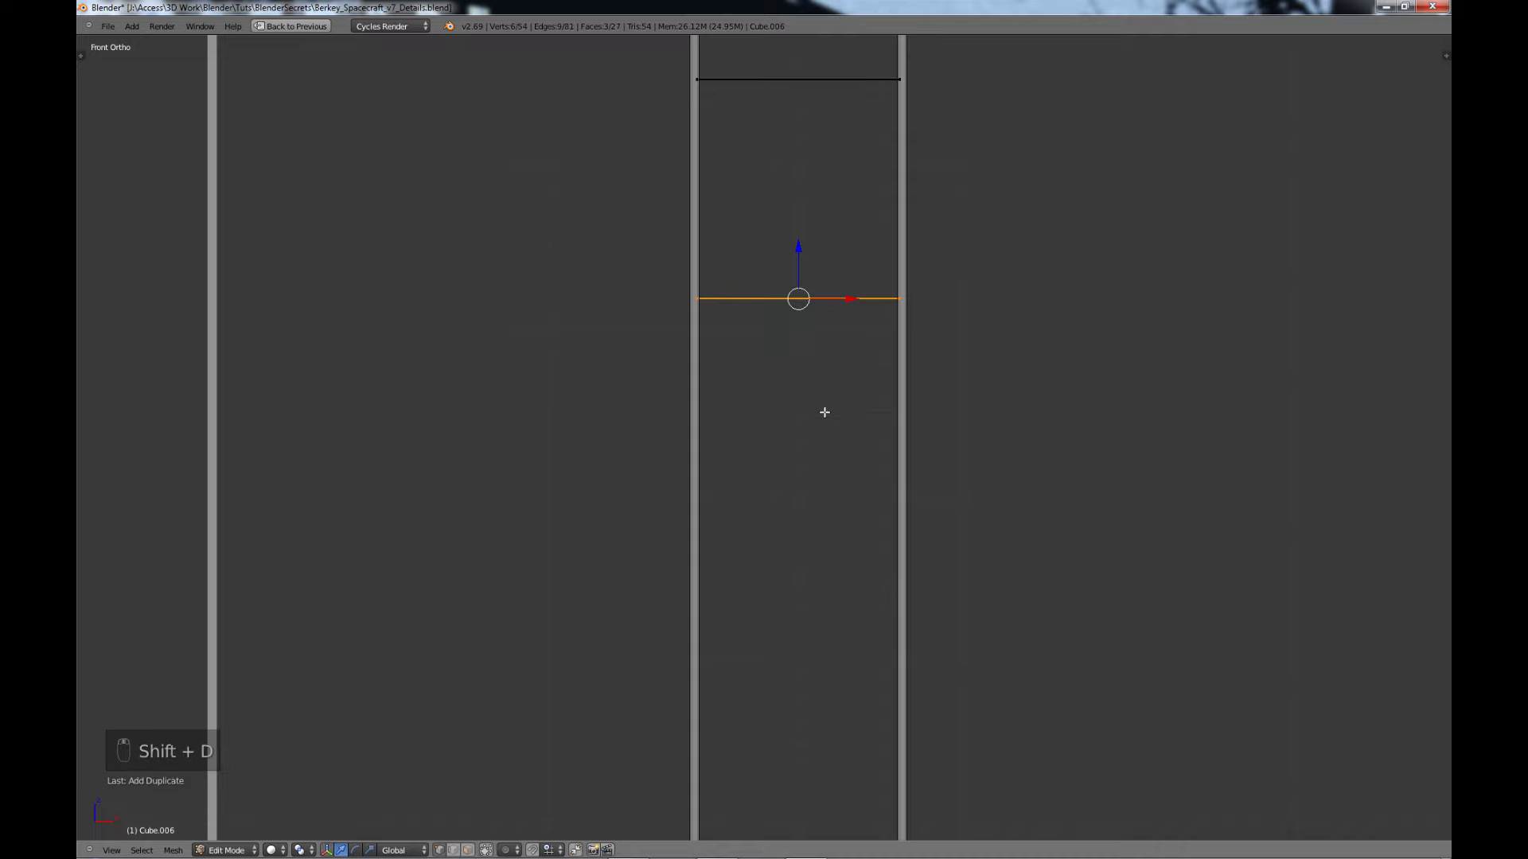
pyautogui.press('z')
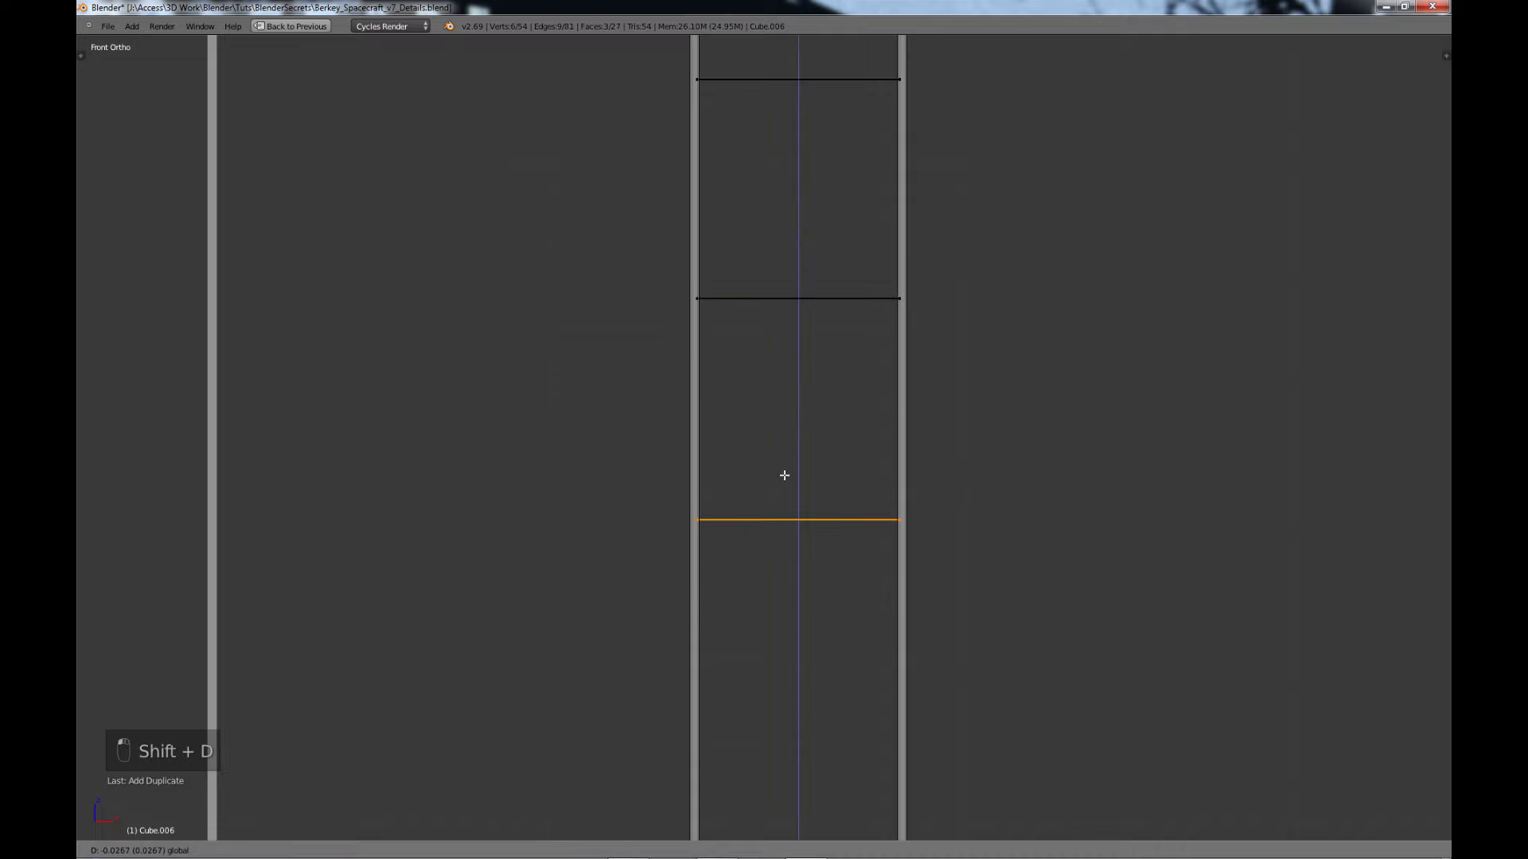
pyautogui.click(796, 525)
# - Duplicate the last rung twice more along Z to fill the lower part of the ladder with evenly spaced rungs
pyautogui.keyDown('shift'); pyautogui.moveTo(862, 634); pyautogui.dragTo(915, 311, button='middle'); pyautogui.keyUp('shift')
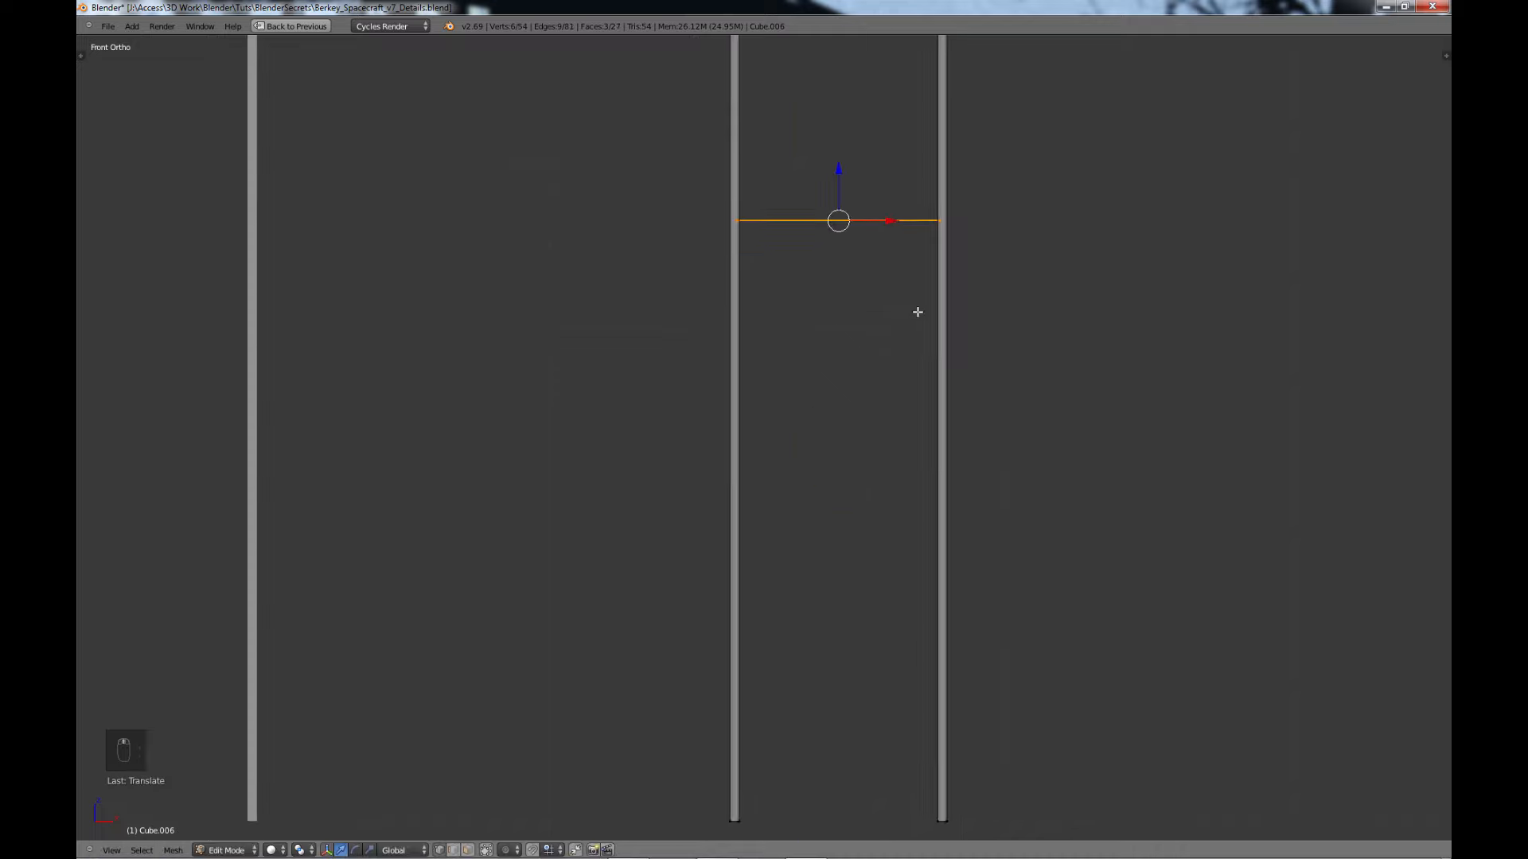
pyautogui.hotkey('shift', 'd')
pyautogui.press('z')
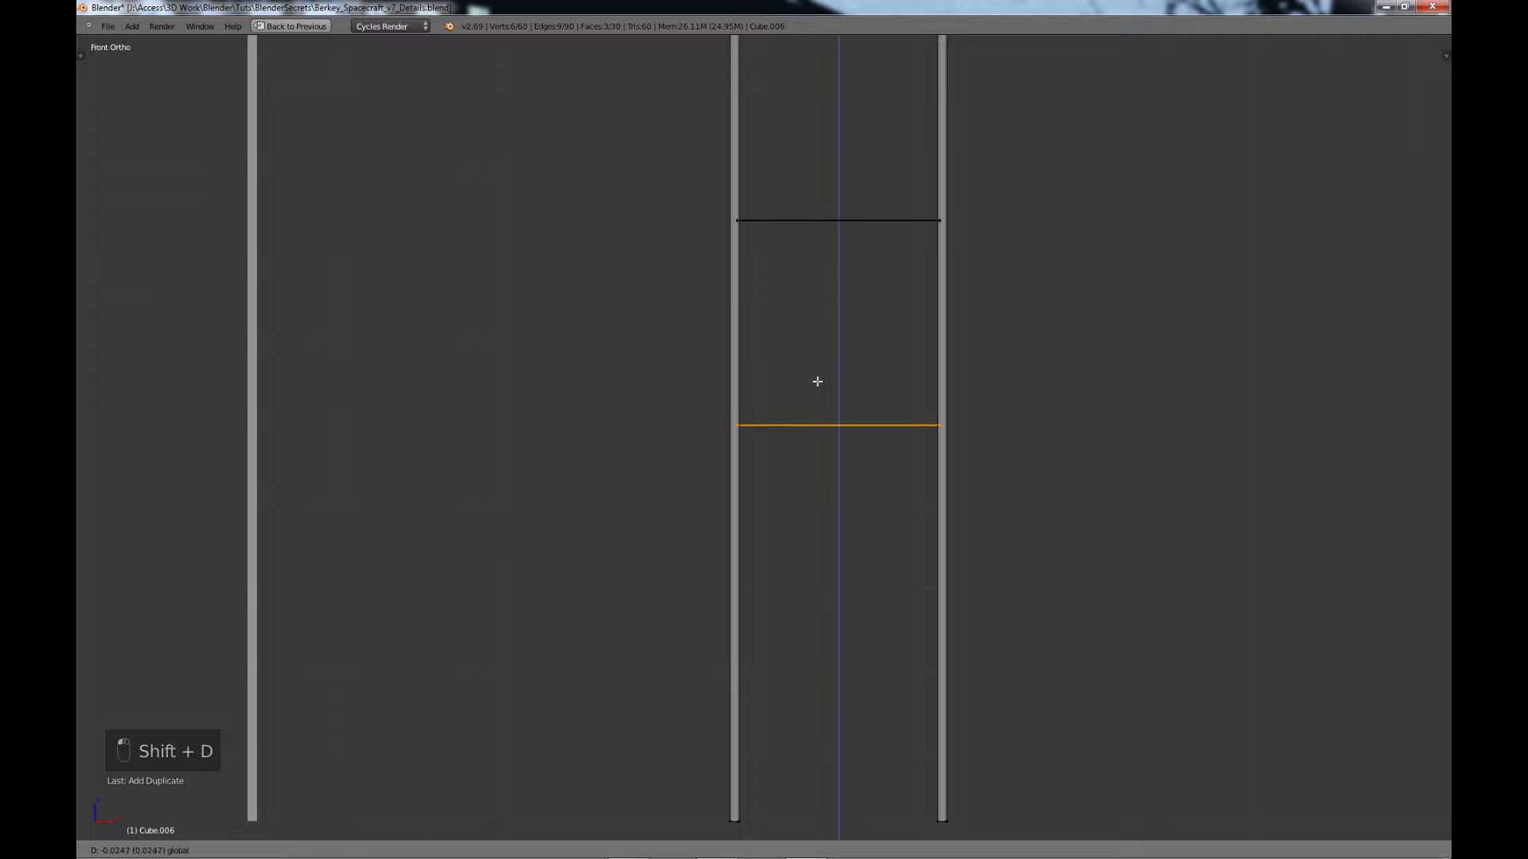
pyautogui.click(817, 393)
pyautogui.hotkey('shift', 'd')
pyautogui.rightClick(819, 373)
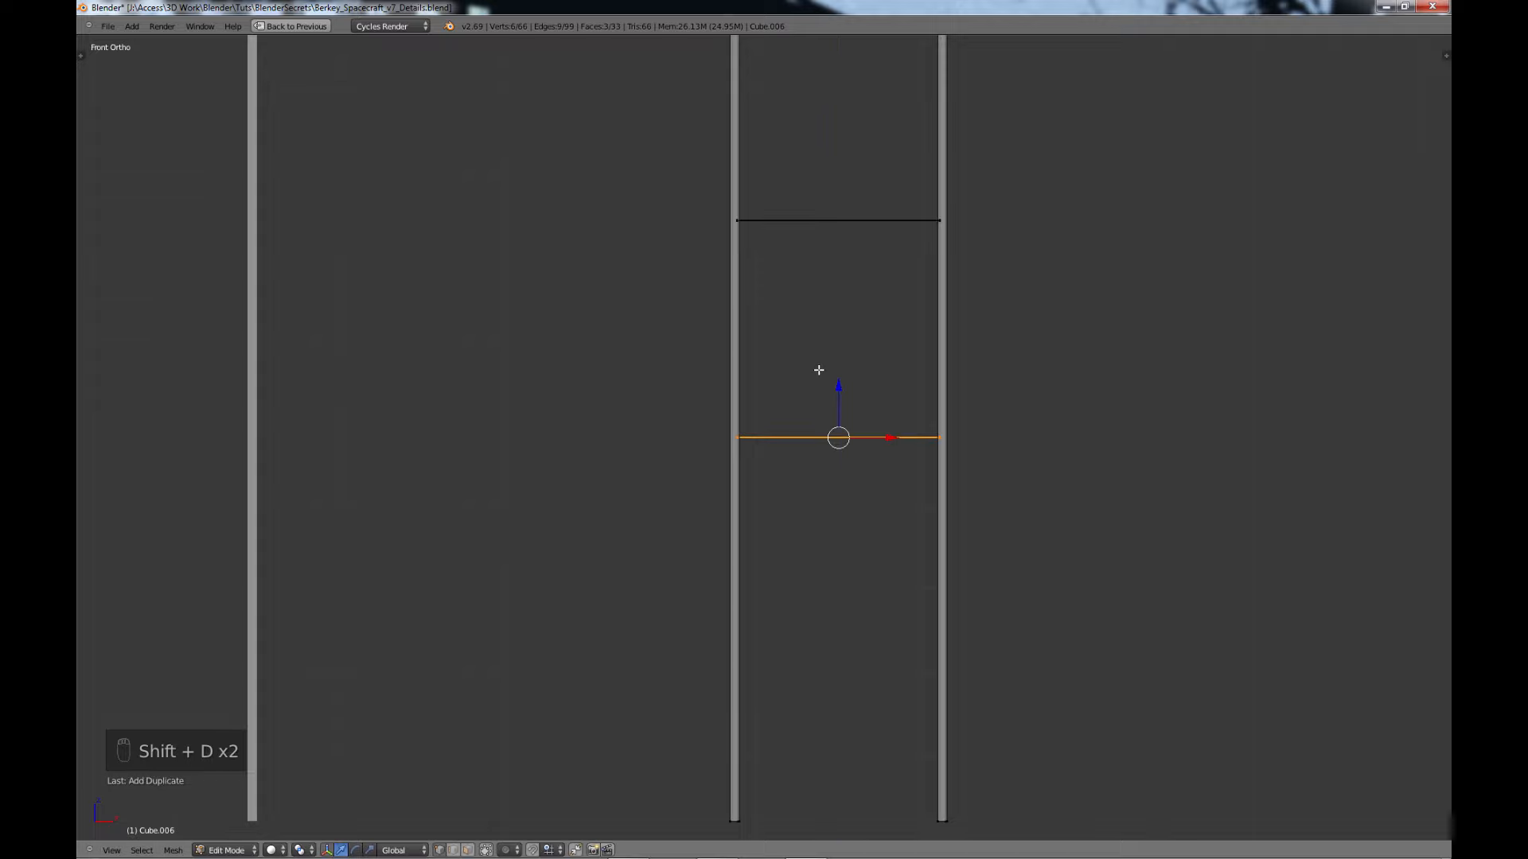
pyautogui.press('g')
pyautogui.press('z')
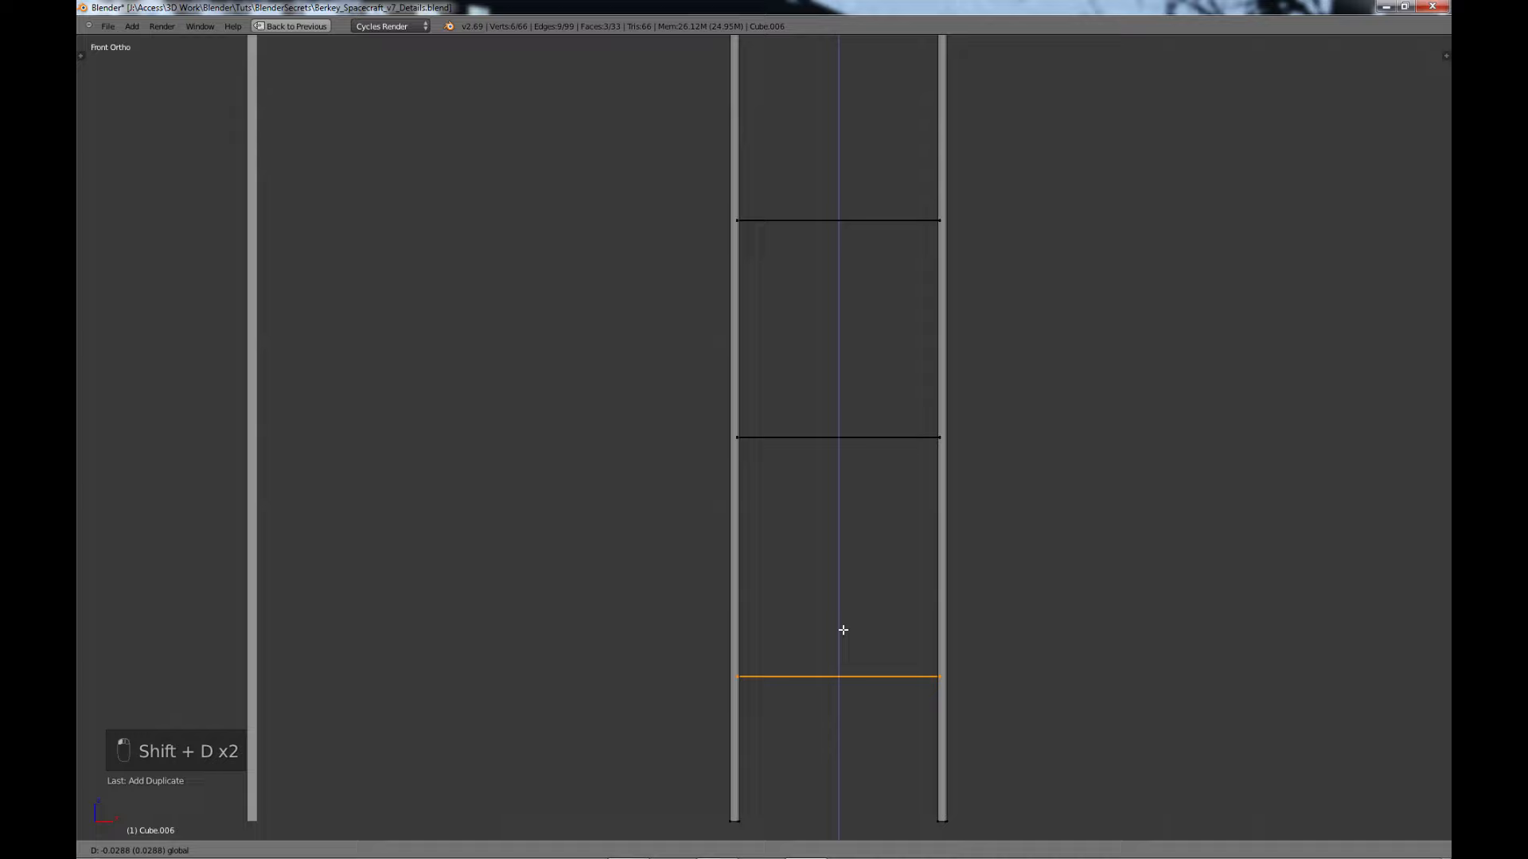
pyautogui.click(842, 629)
# - Deselect the rung, return to Object Mode and clear the object selection
pyautogui.scroll(-5, 922, 454)
pyautogui.press('a')
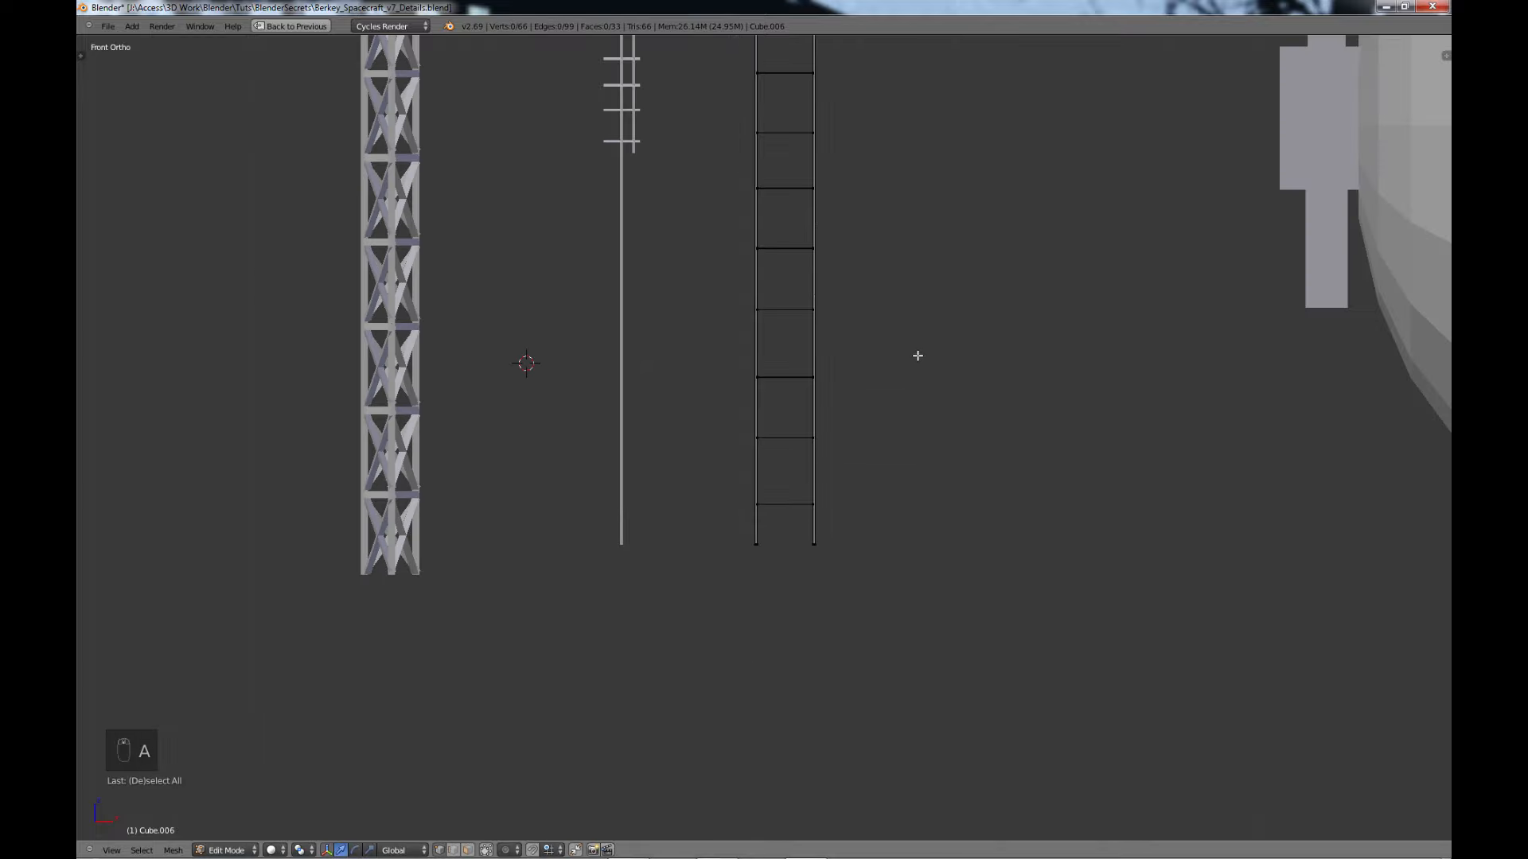
pyautogui.press('Tab')
pyautogui.scroll(-4, 915, 350)
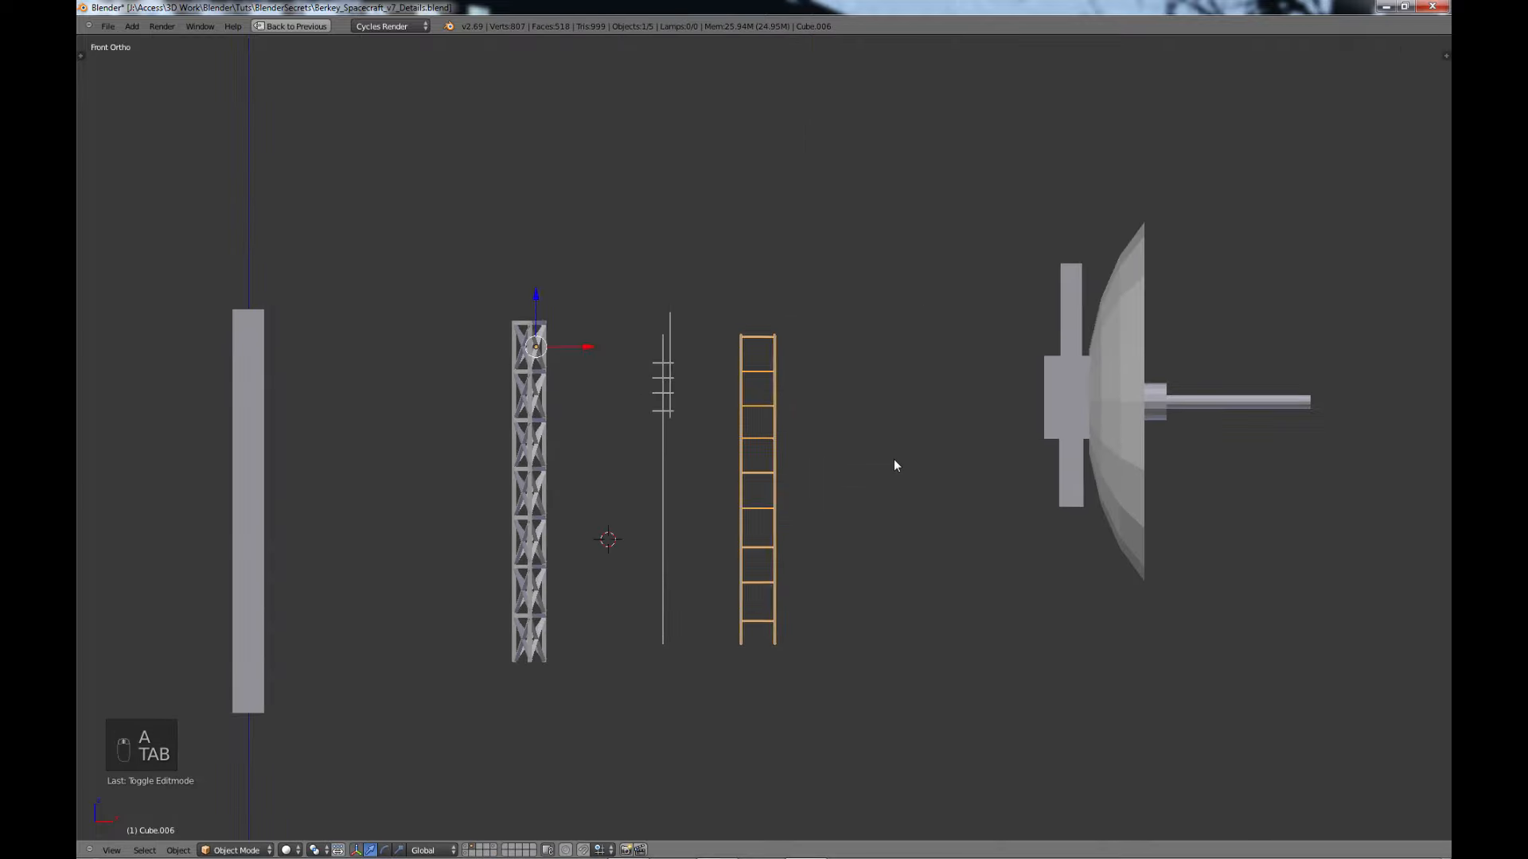
pyautogui.press('a')
pyautogui.press('a')
# - Reopen the ladder mesh for editing, duplicate the whole lowest rung and move the copy down Z to the rails' bottom ends
pyautogui.moveTo(890, 514); pyautogui.dragTo(862, 519, button='middle')
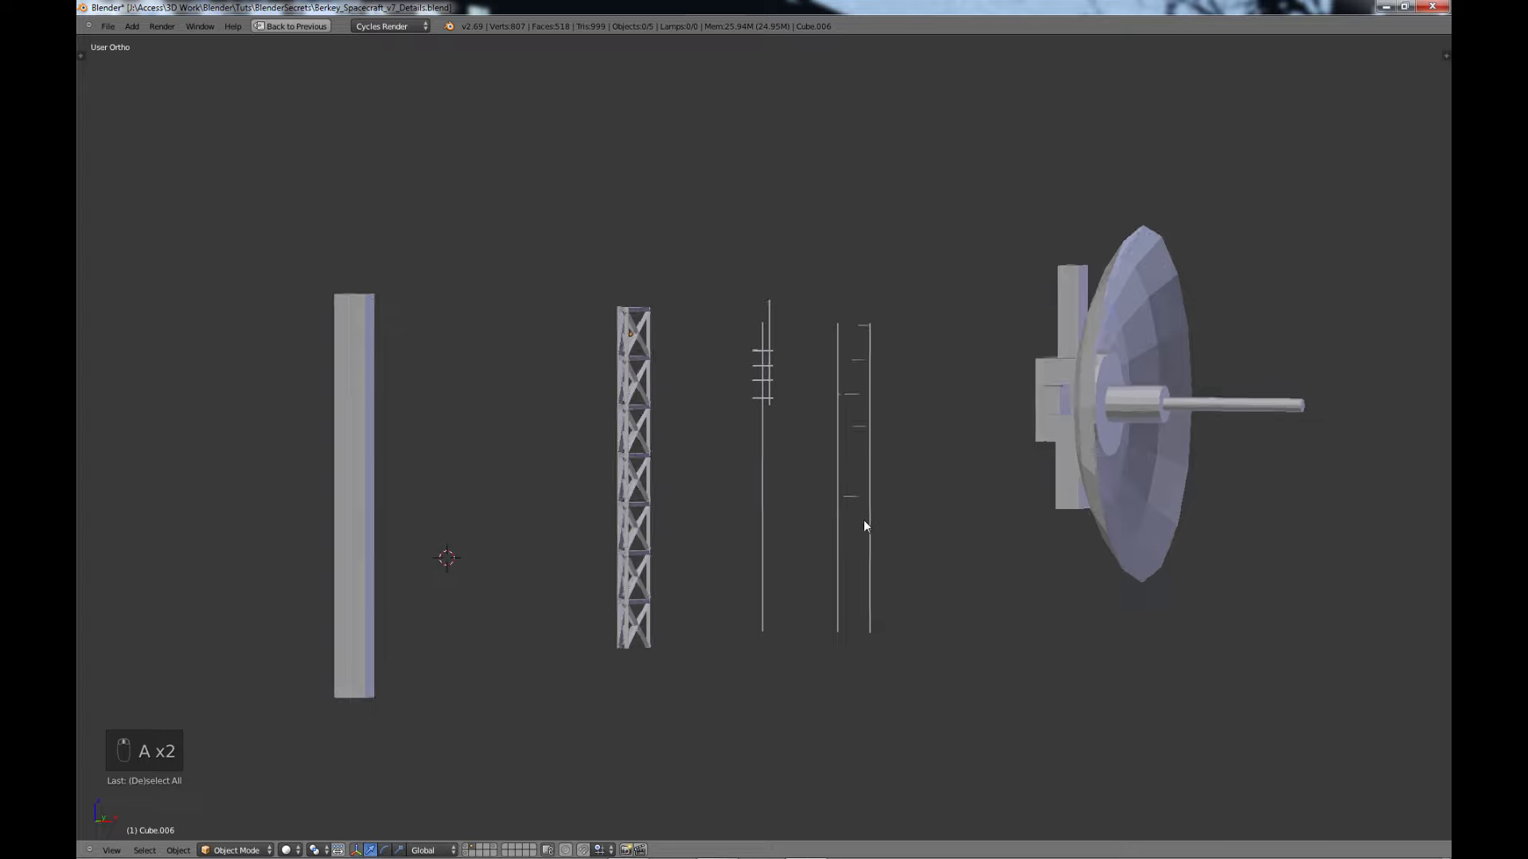
pyautogui.scroll(3, 867, 521)
pyautogui.scroll(3, 872, 523)
pyautogui.scroll(-6, 874, 519)
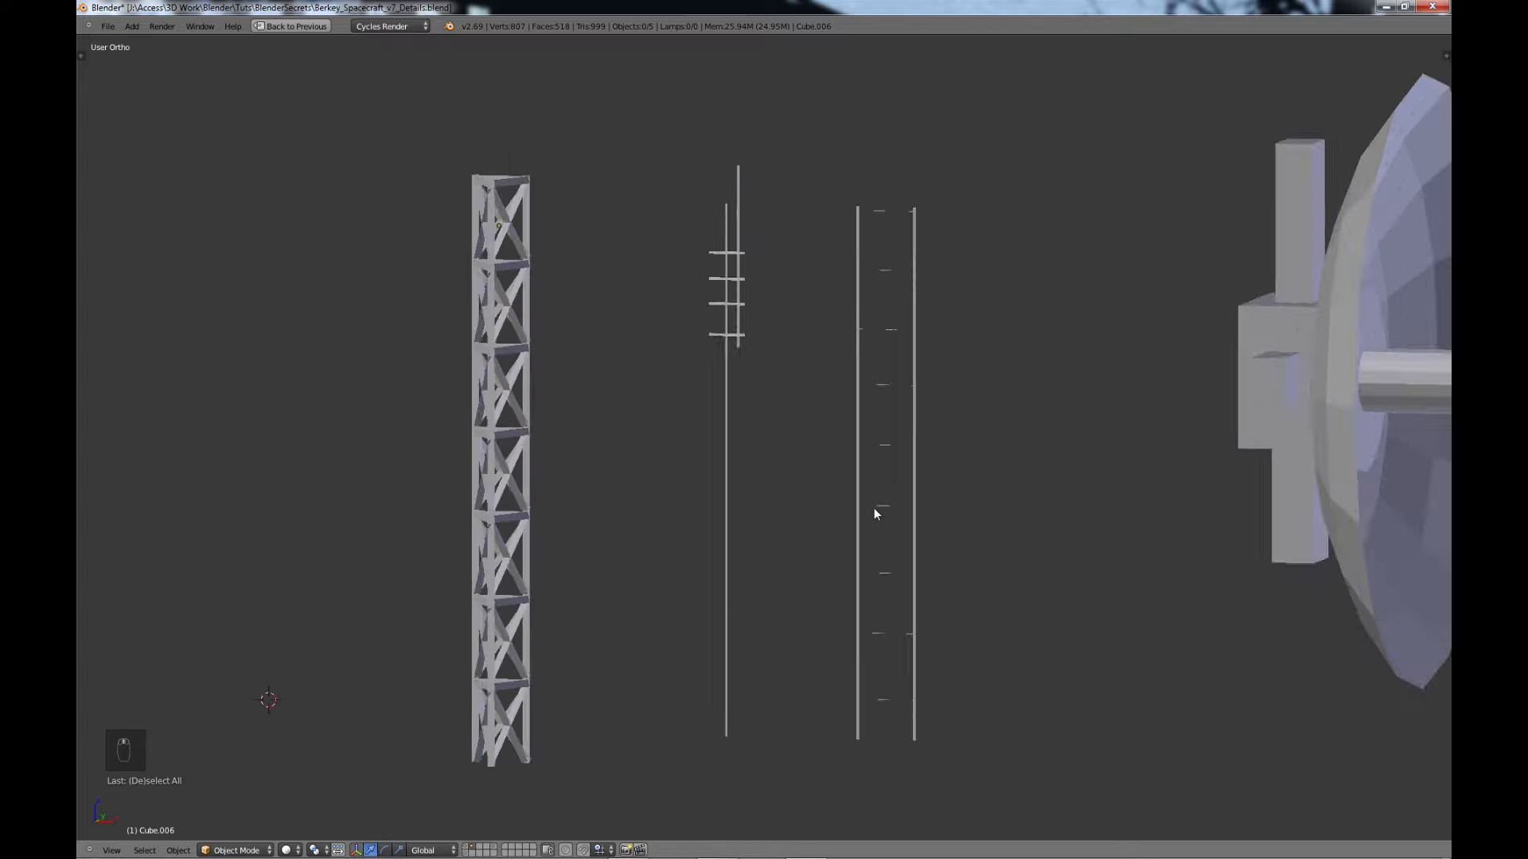
pyautogui.moveTo(877, 532); pyautogui.dragTo(843, 538, button='middle')
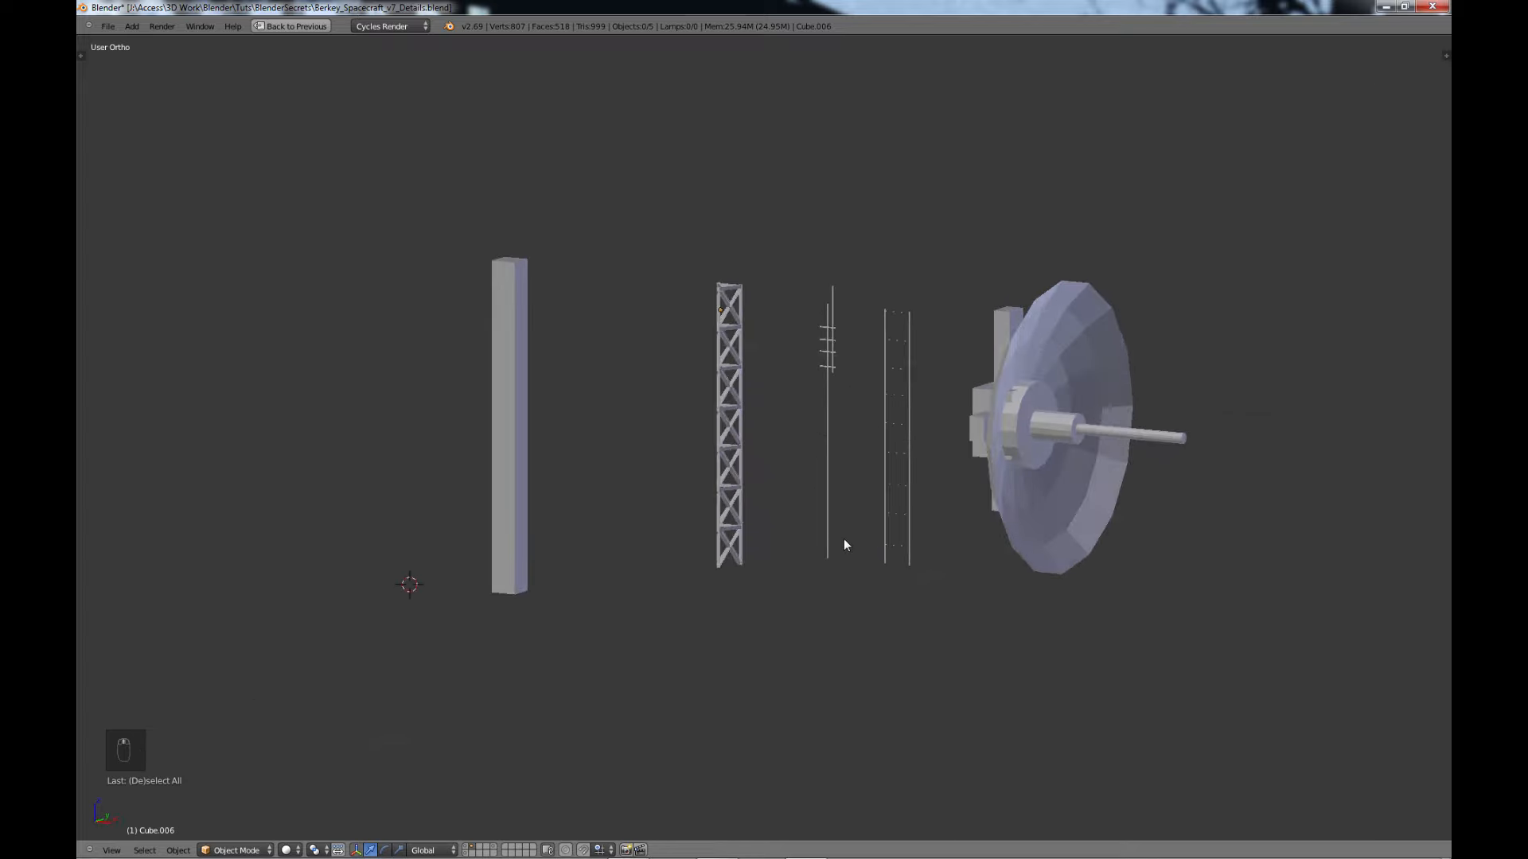
pyautogui.press('Tab')
pyautogui.scroll(5, 803, 651)
pyautogui.keyDown('shift'); pyautogui.moveTo(803, 651); pyautogui.dragTo(798, 379, button='middle'); pyautogui.keyUp('shift')
pyautogui.scroll(5, 798, 468)
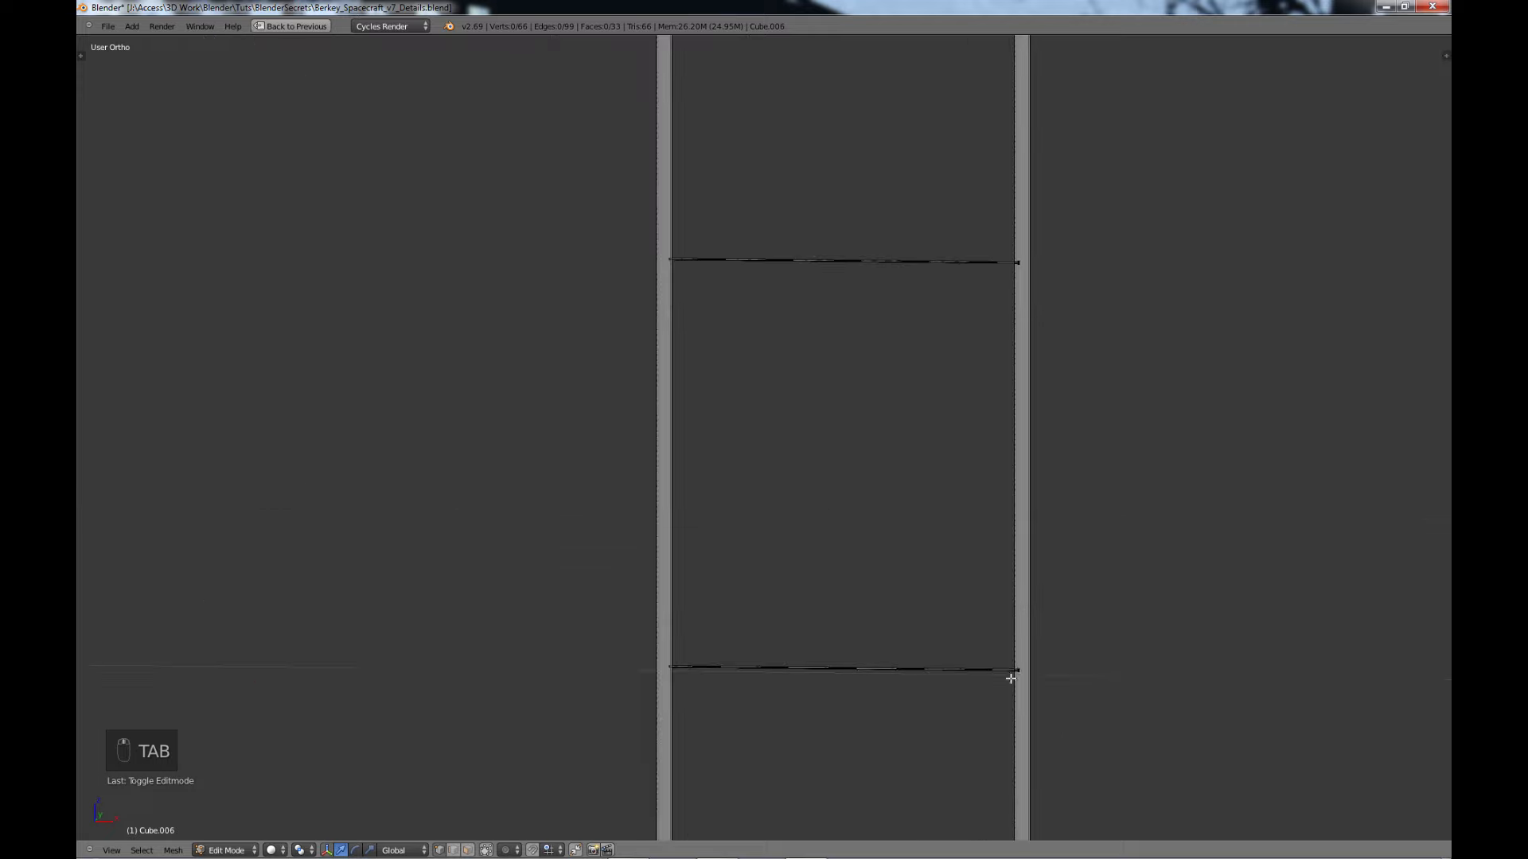
pyautogui.rightClick(1022, 667)
pyautogui.press('l')
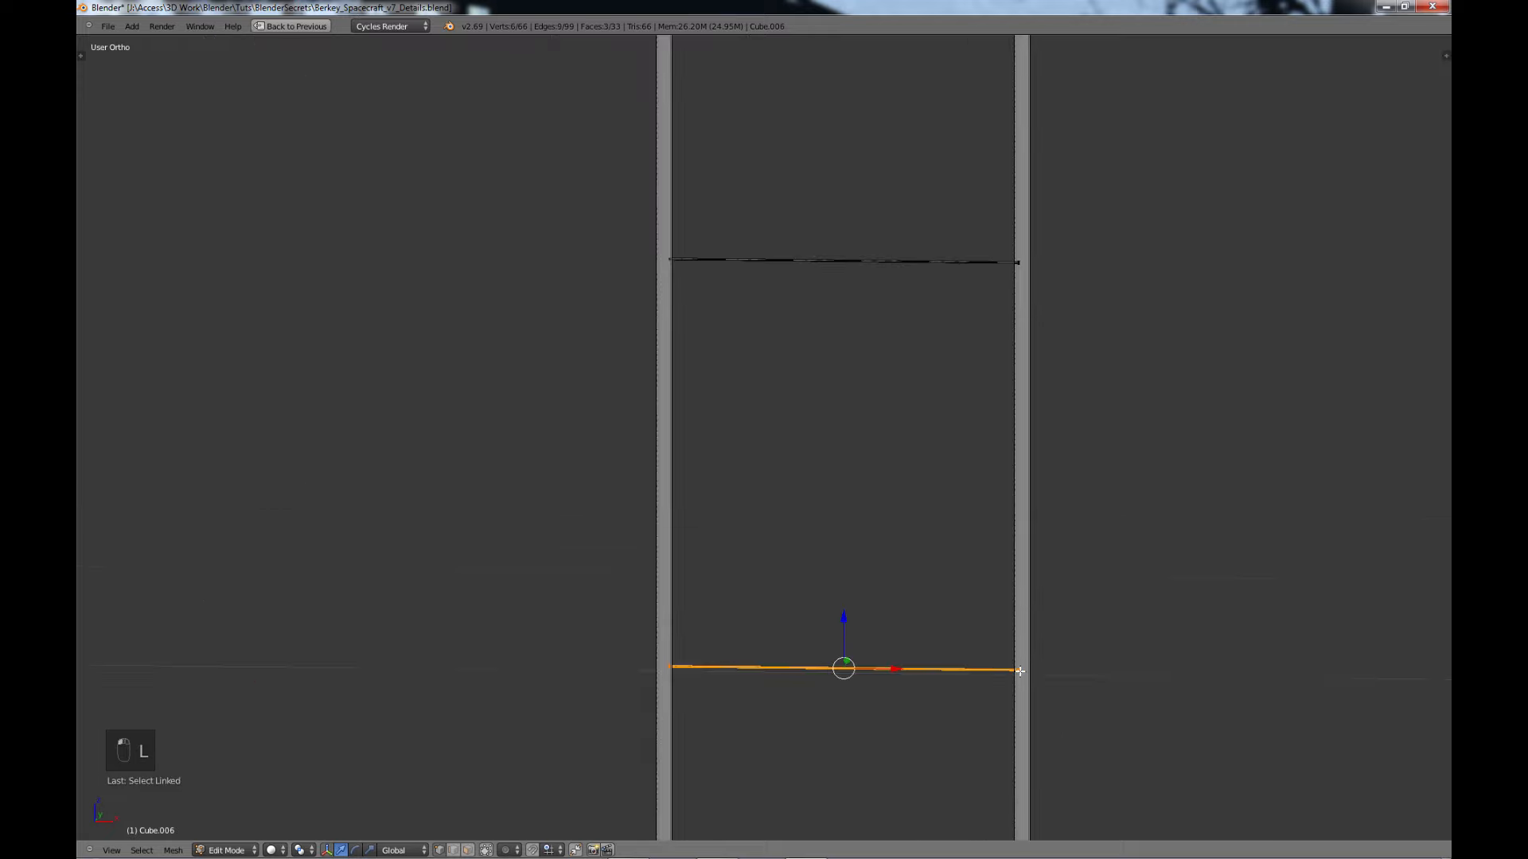
pyautogui.scroll(-2, 948, 596)
pyautogui.hotkey('shift', 'd')
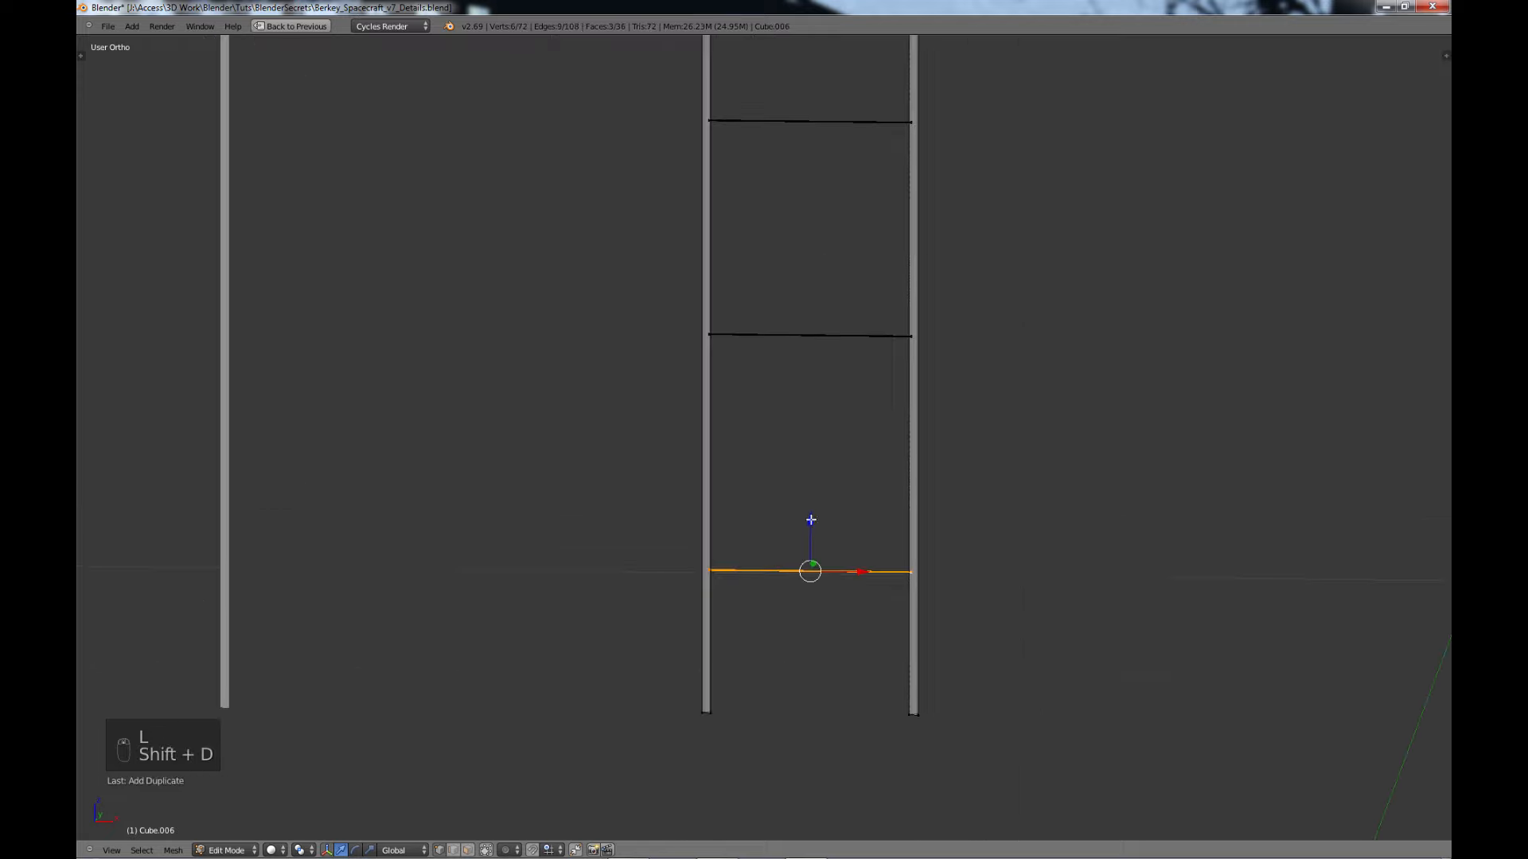
pyautogui.moveTo(810, 520); pyautogui.dragTo(812, 660)
# - Clear the mesh selection and leave Edit Mode with the ladder finished
pyautogui.press('a')
pyautogui.scroll(-6, 846, 522)
pyautogui.press('Tab')
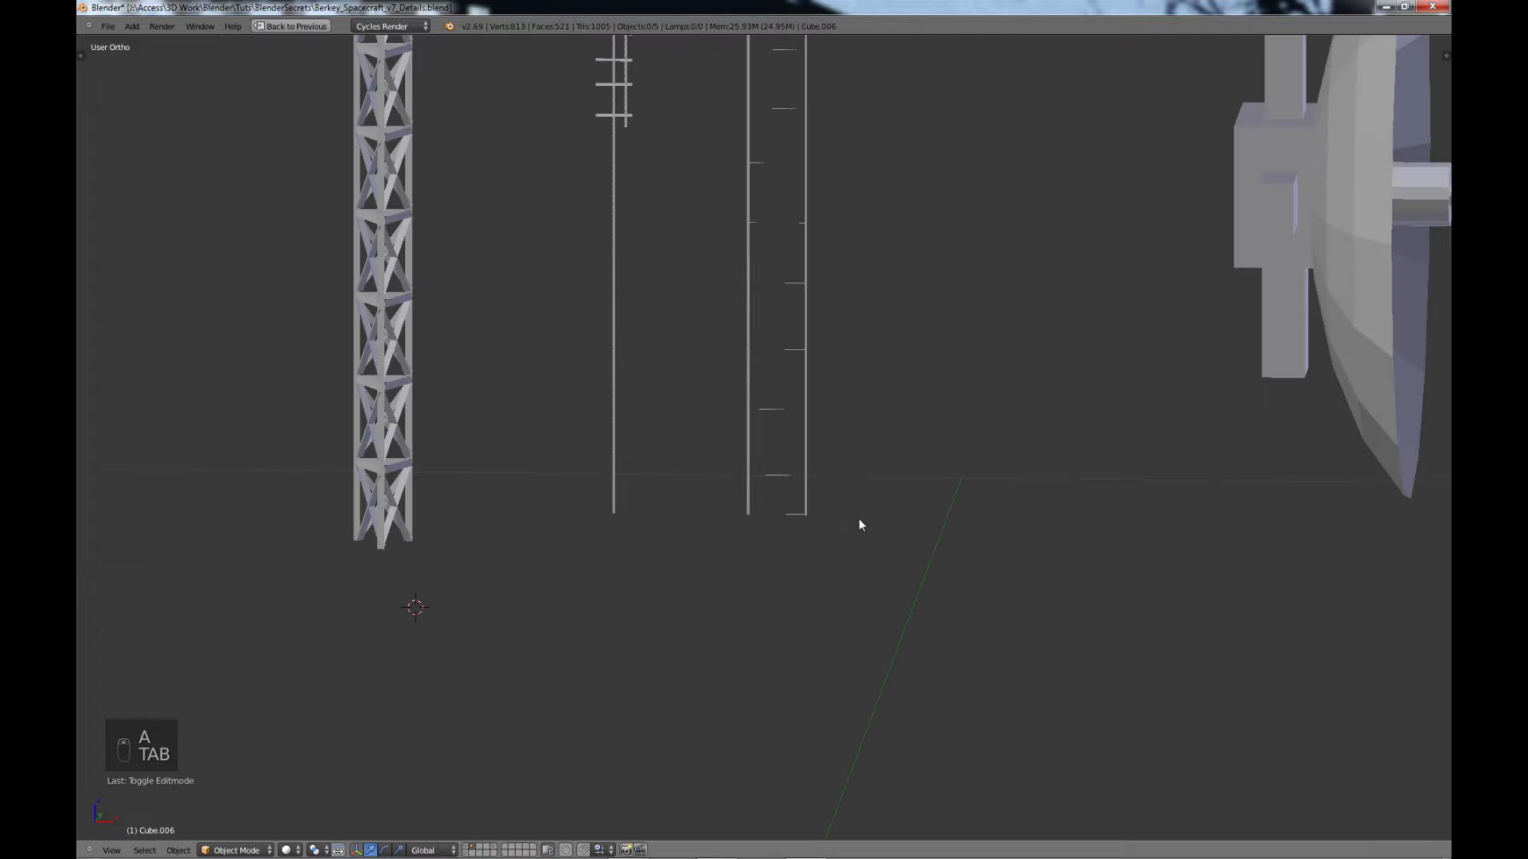
pyautogui.scroll(-6, 858, 518)
pyautogui.moveTo(880, 485)
pyautogui.mouseDown(button='middle')
pyautogui.moveTo(854, 488)
pyautogui.moveTo(819, 456)
pyautogui.moveTo(858, 478)
pyautogui.mouseUp(button='middle')
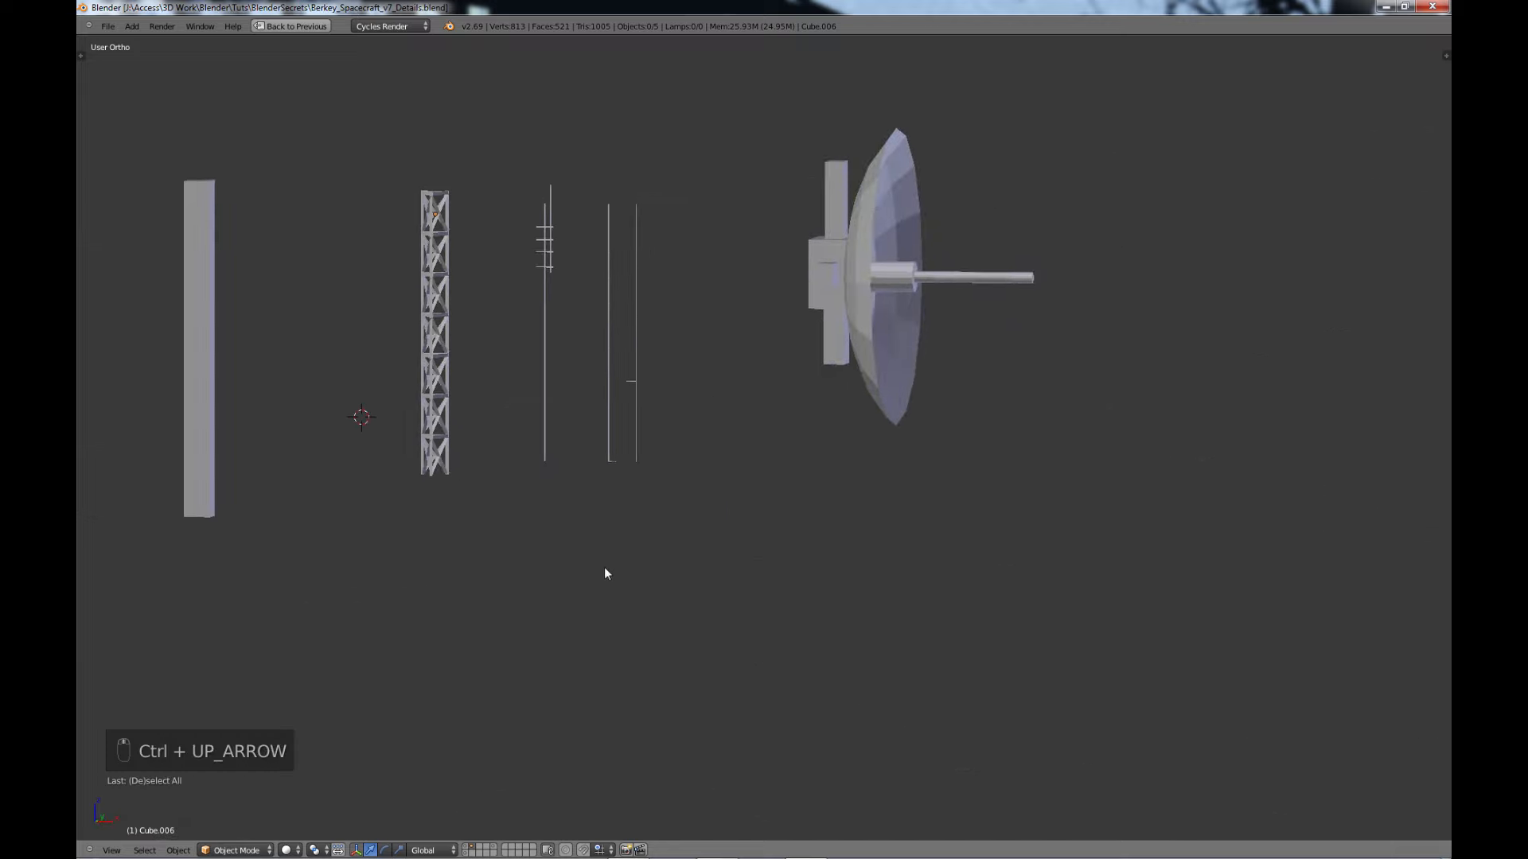
# - Add a mesh cube, scale it uniformly to under a tenth of its size and place it just below the dish
pyautogui.moveTo(604, 573); pyautogui.dragTo(666, 554, button='middle')
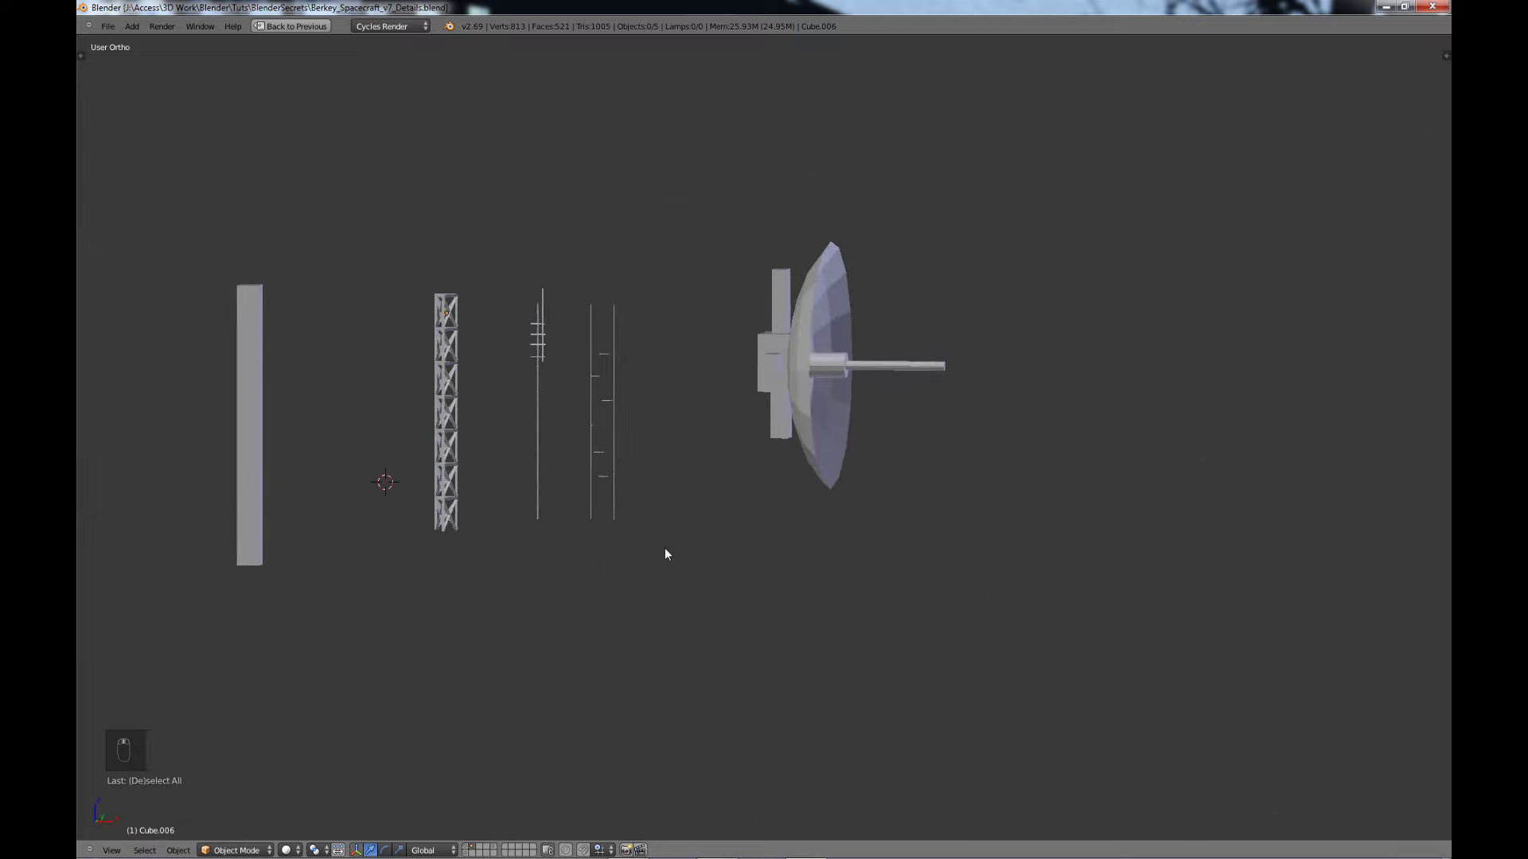
pyautogui.hotkey('shift', 'a')
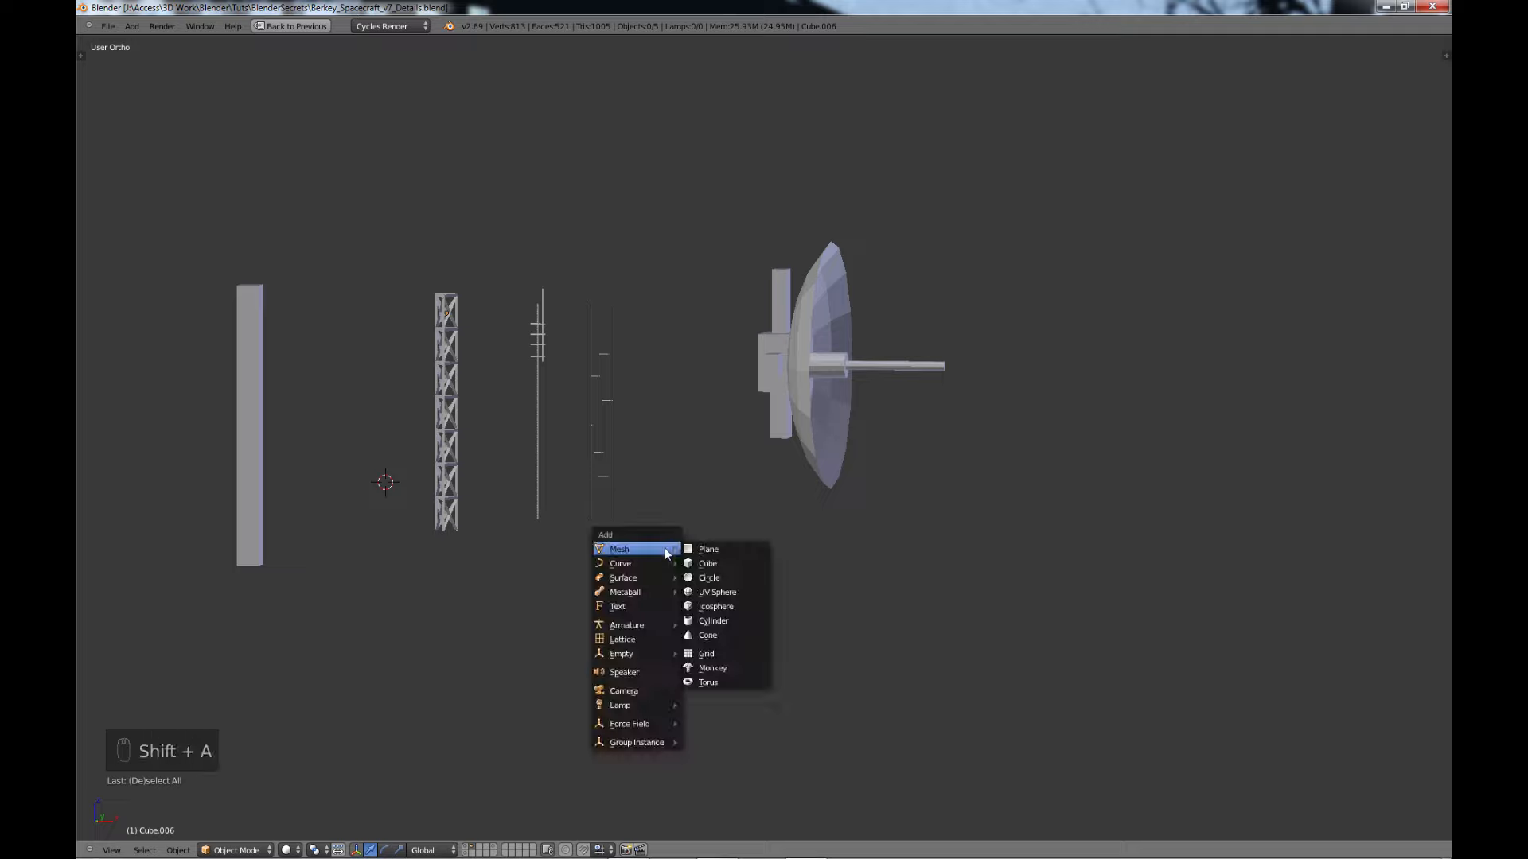
pyautogui.click(723, 563)
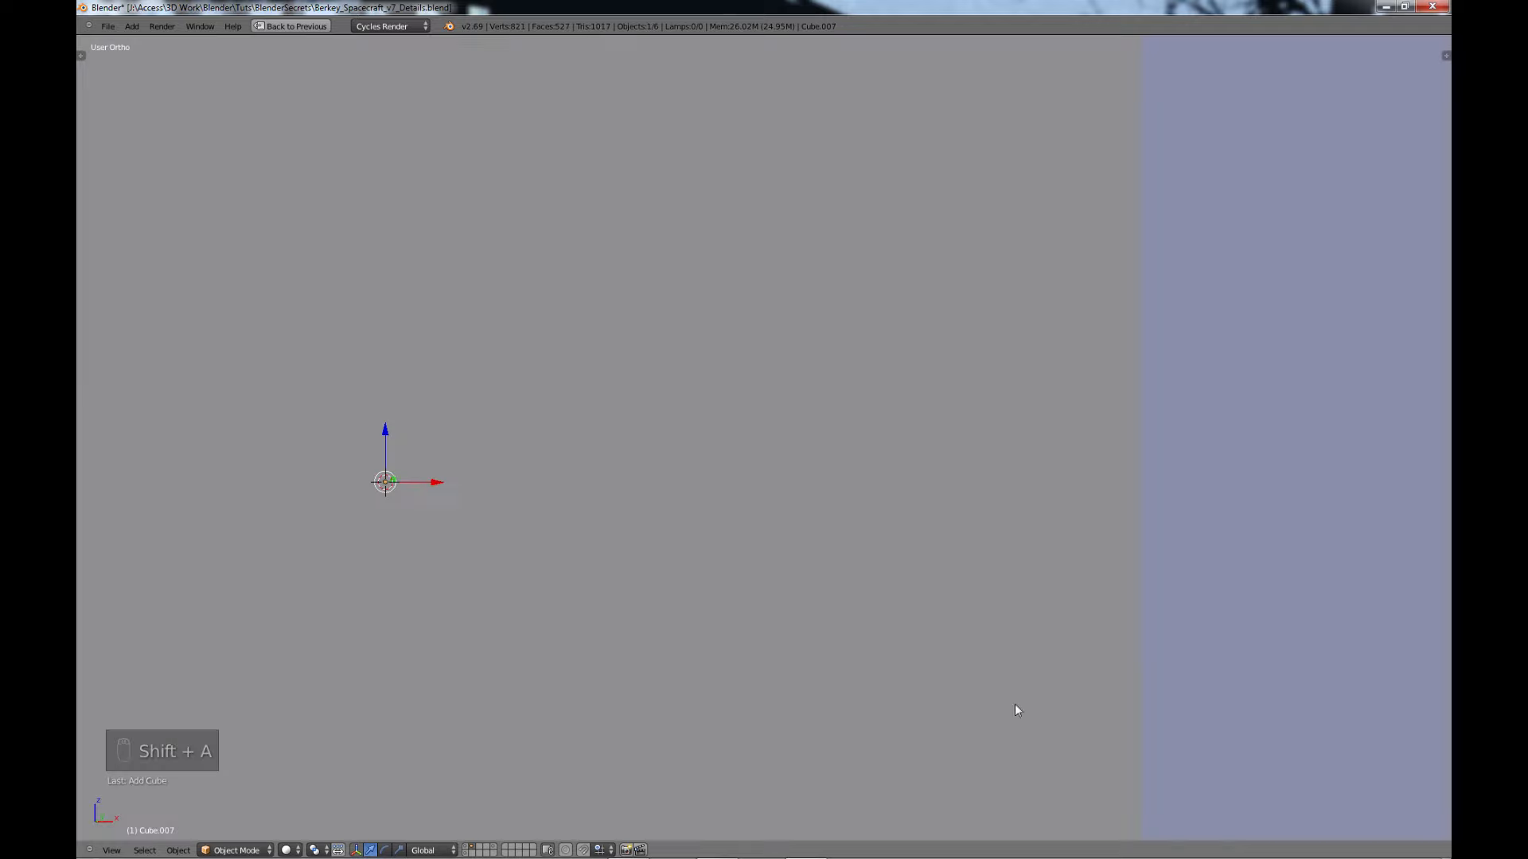
pyautogui.press('s')
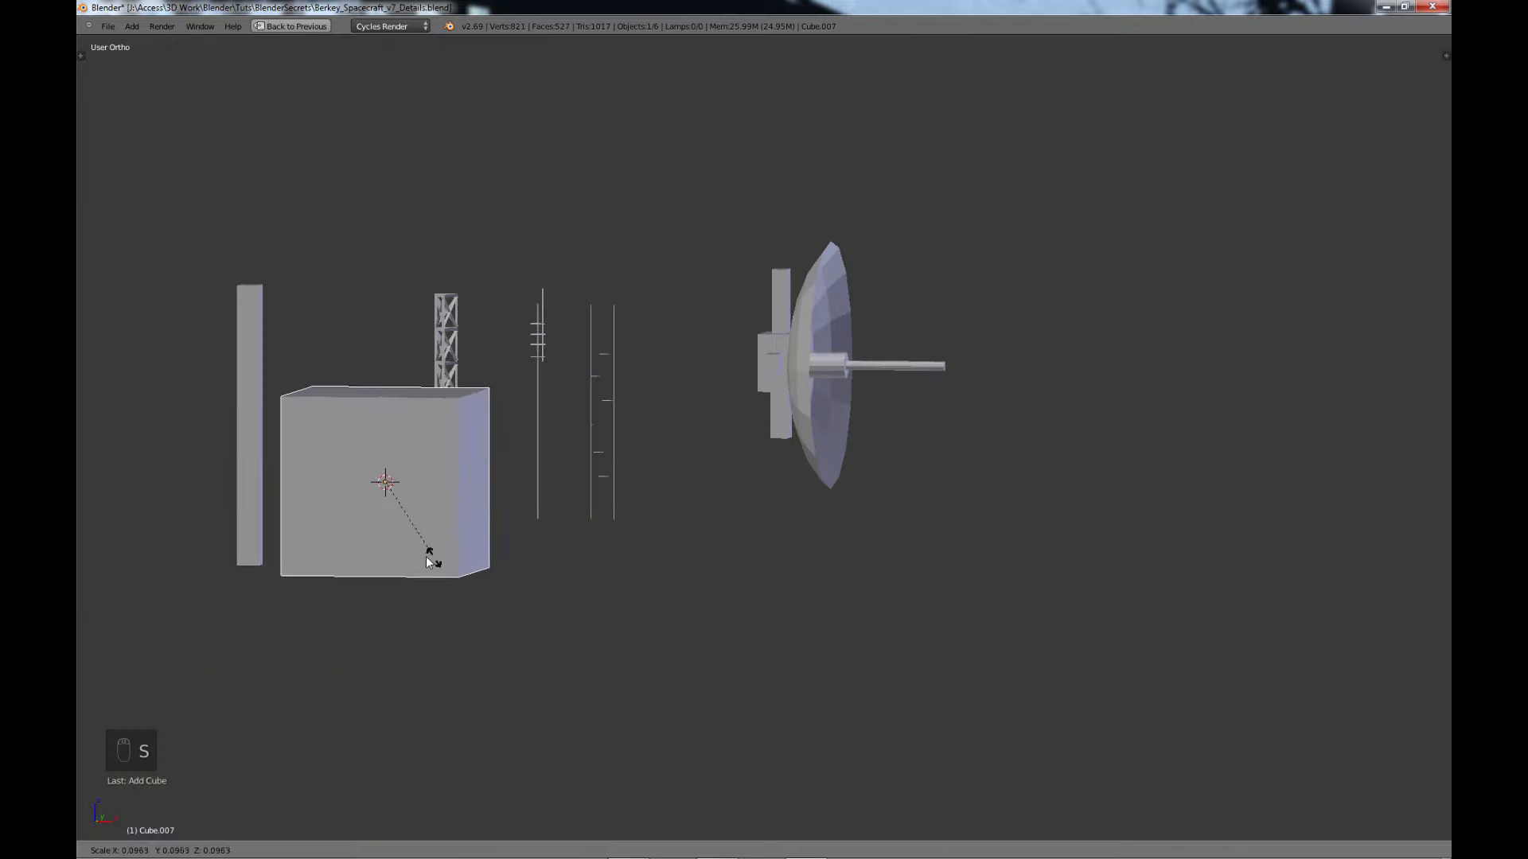
pyautogui.click(426, 557)
pyautogui.press('g')
pyautogui.click(773, 635)
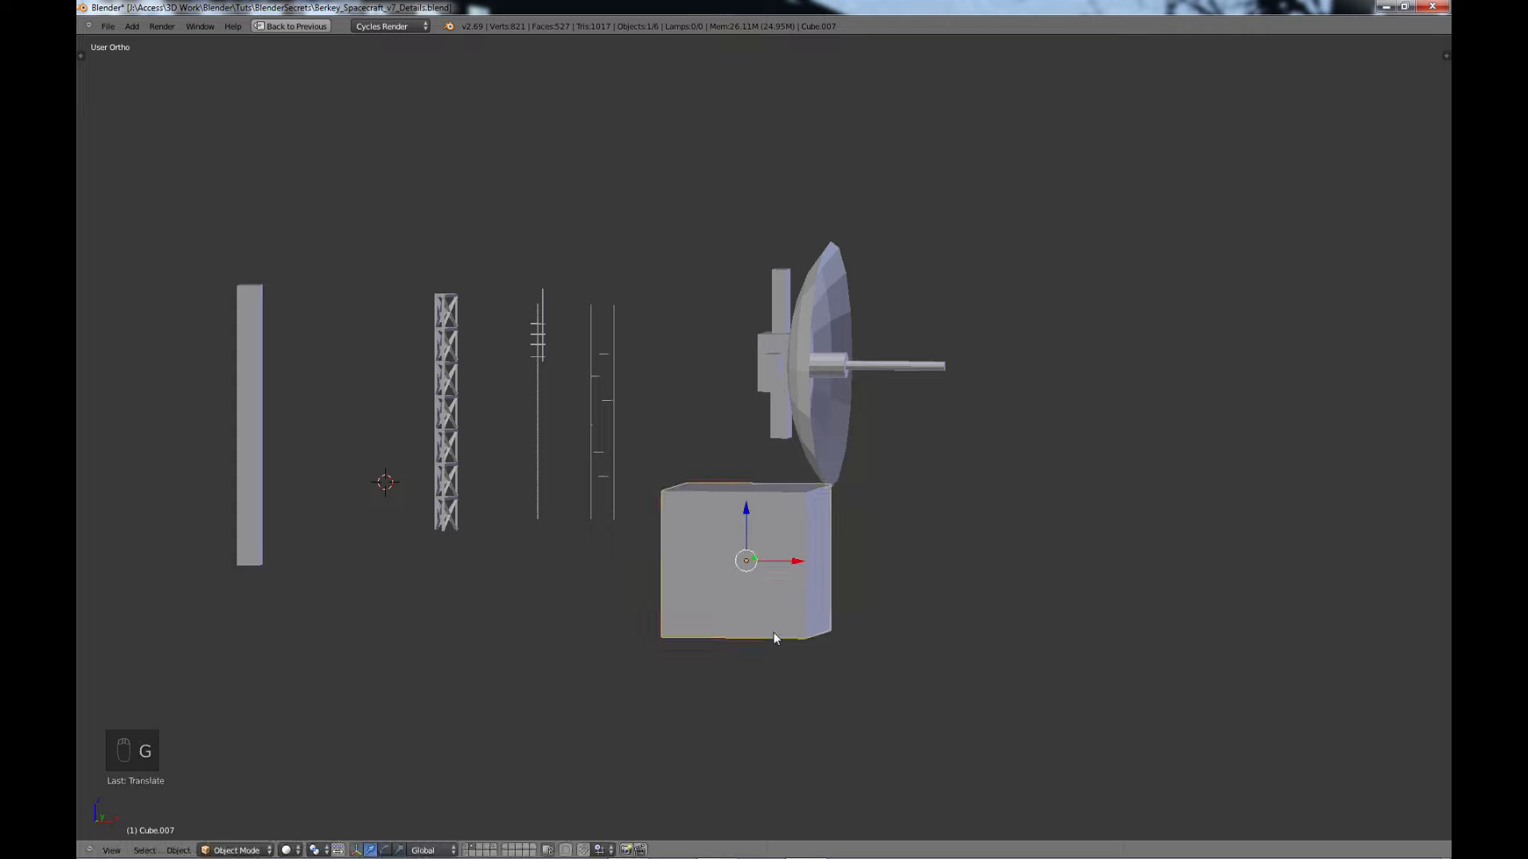
# - Open the new cube for editing and add nine evenly spaced, unslid loop cuts dividing its width into vertical slices
pyautogui.press('KP_1')
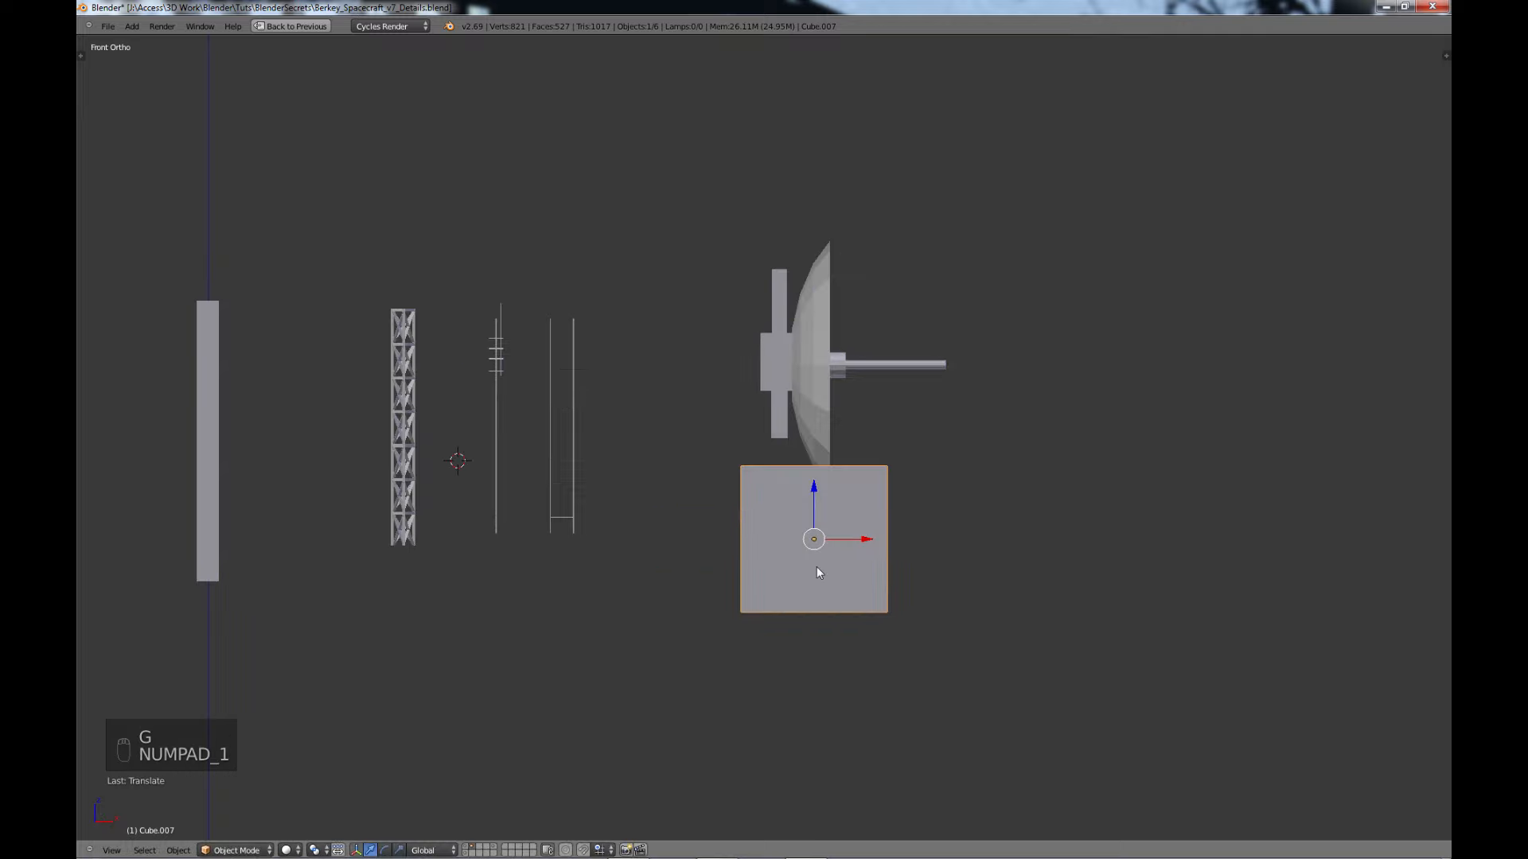
pyautogui.scroll(2, 713, 644)
pyautogui.press('Tab')
pyautogui.moveTo(817, 568); pyautogui.dragTo(717, 564, button='middle')
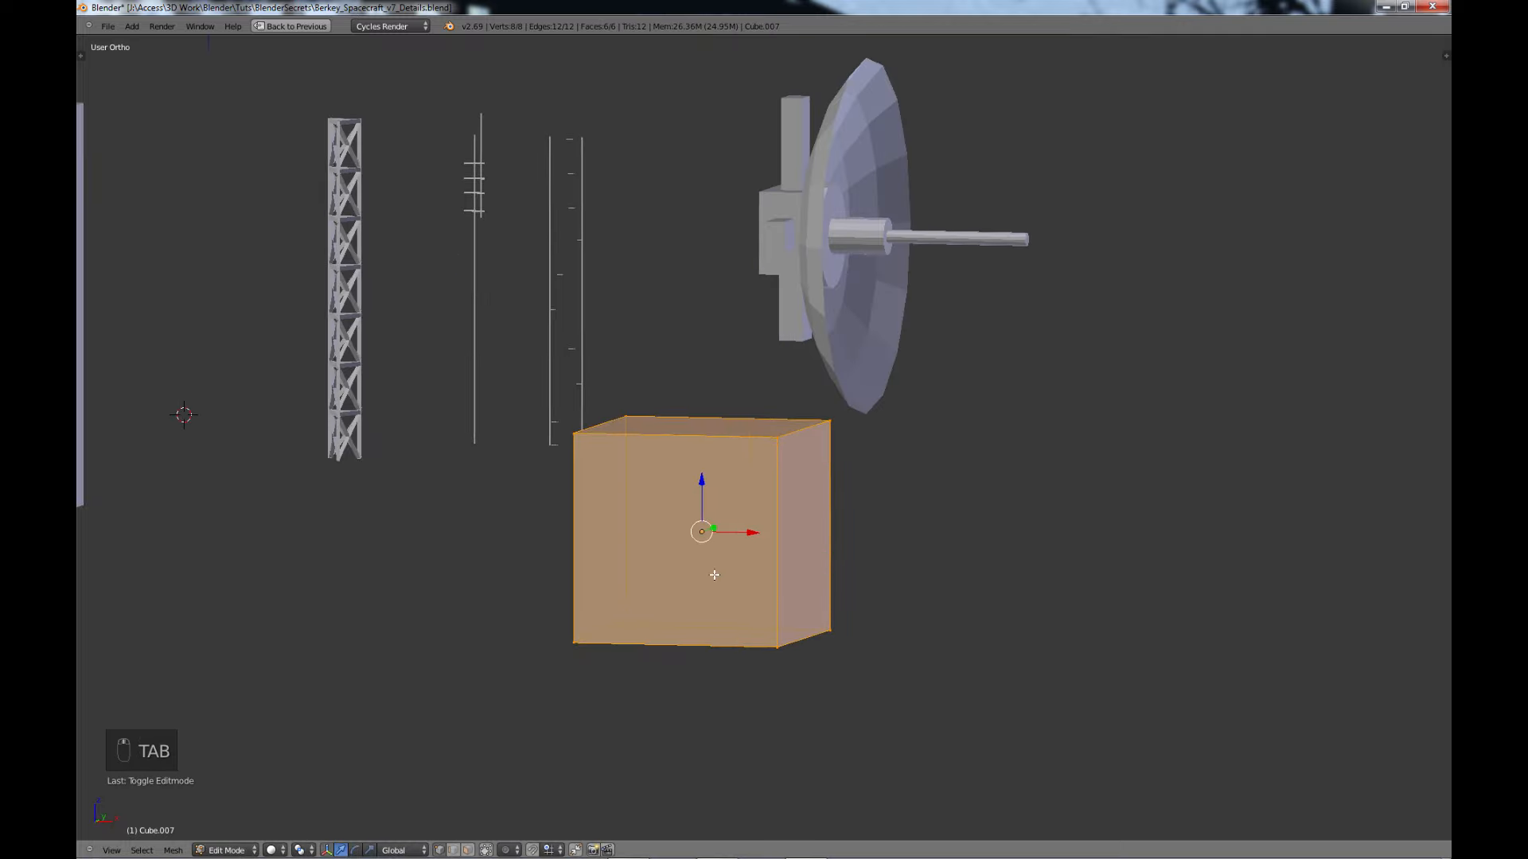
pyautogui.hotkey('ctrl', 'r')
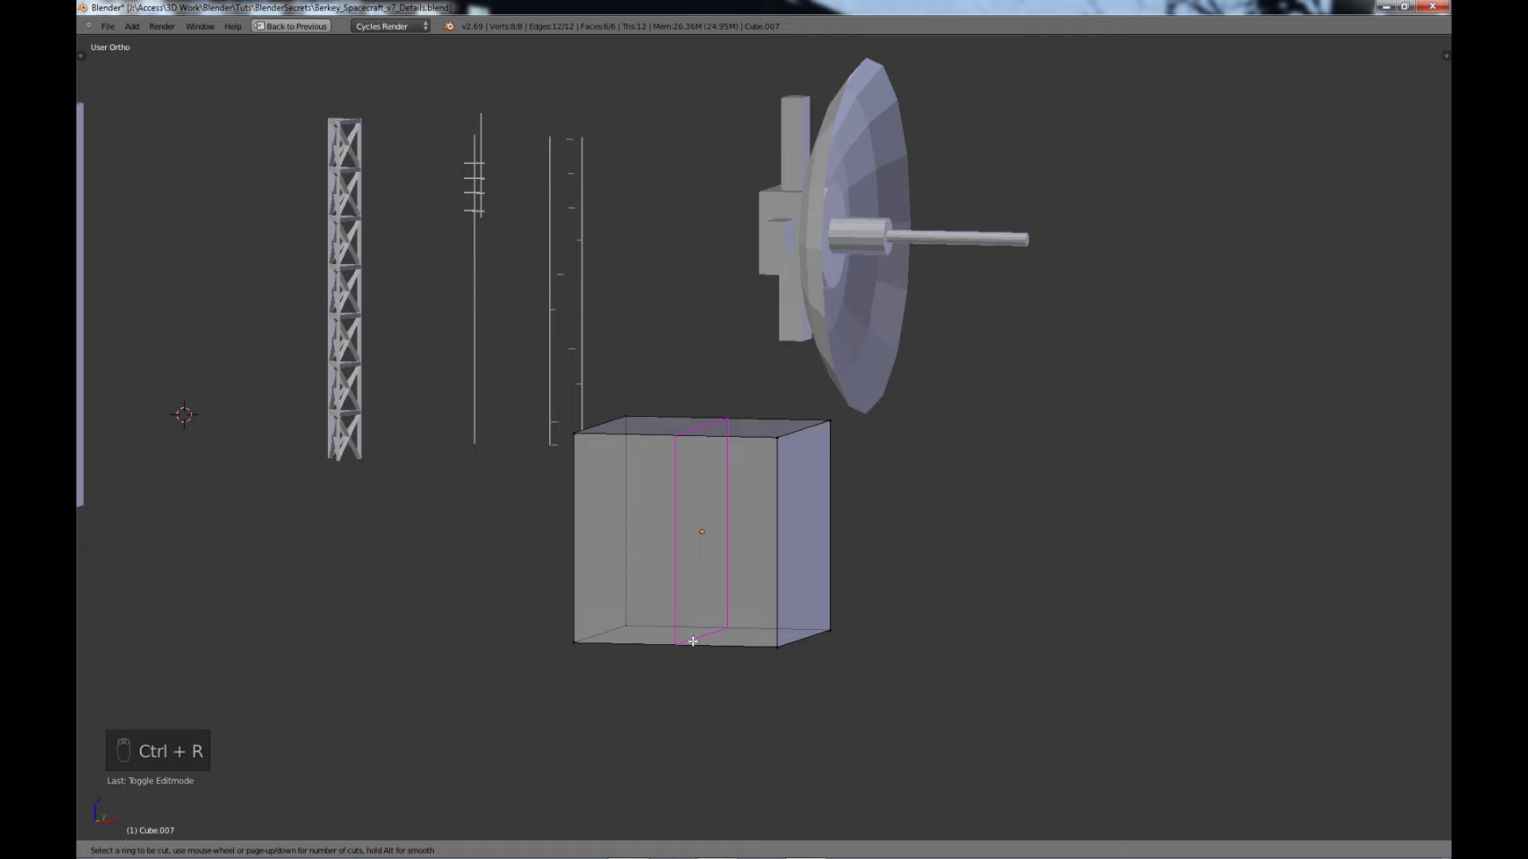
pyautogui.scroll(8, 693, 642)
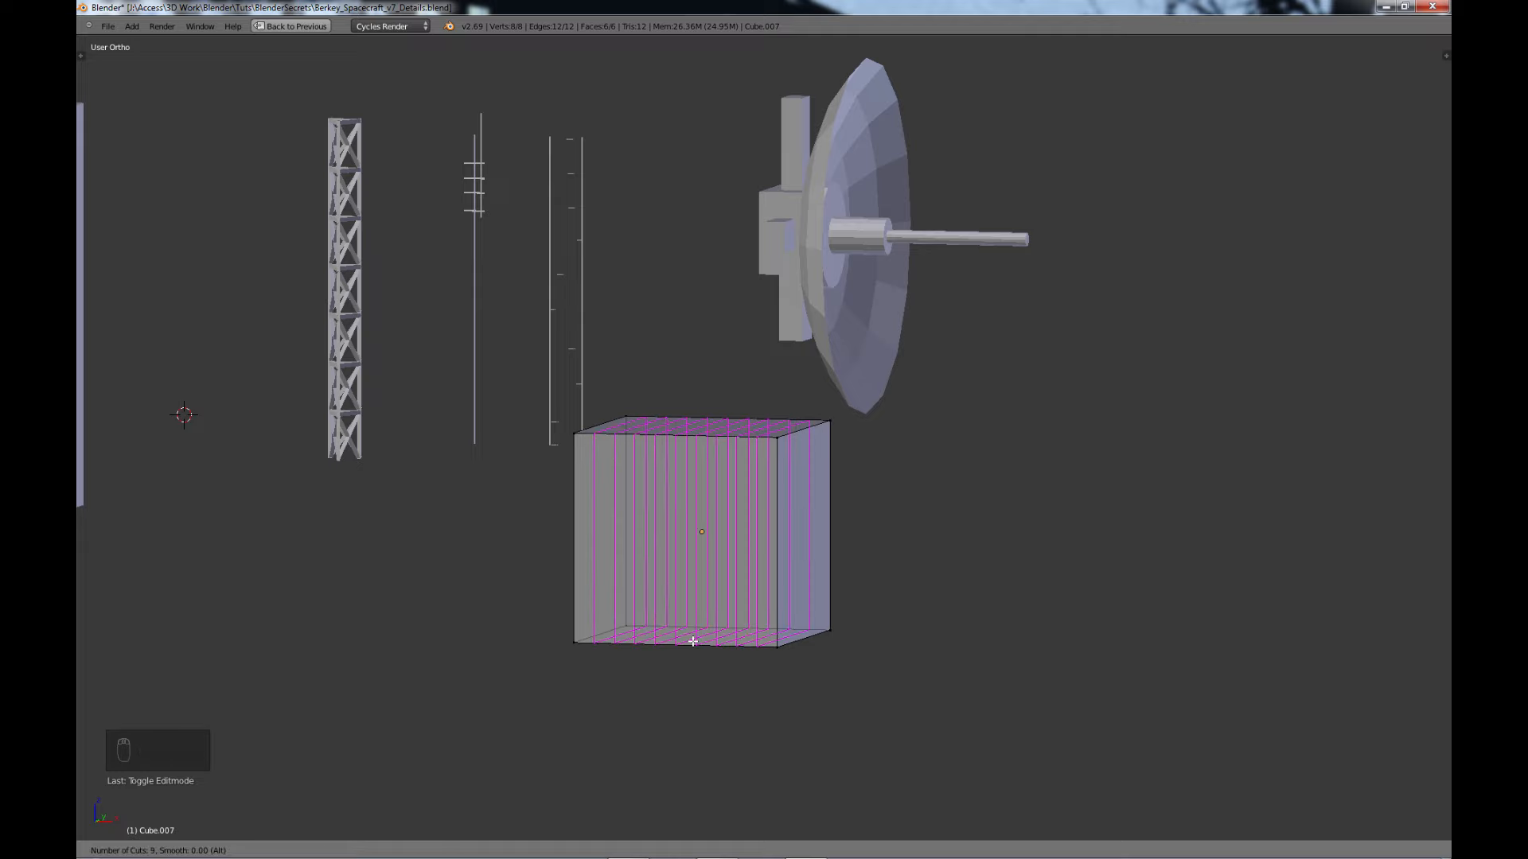
pyautogui.click(693, 641)
pyautogui.rightClick(693, 641)
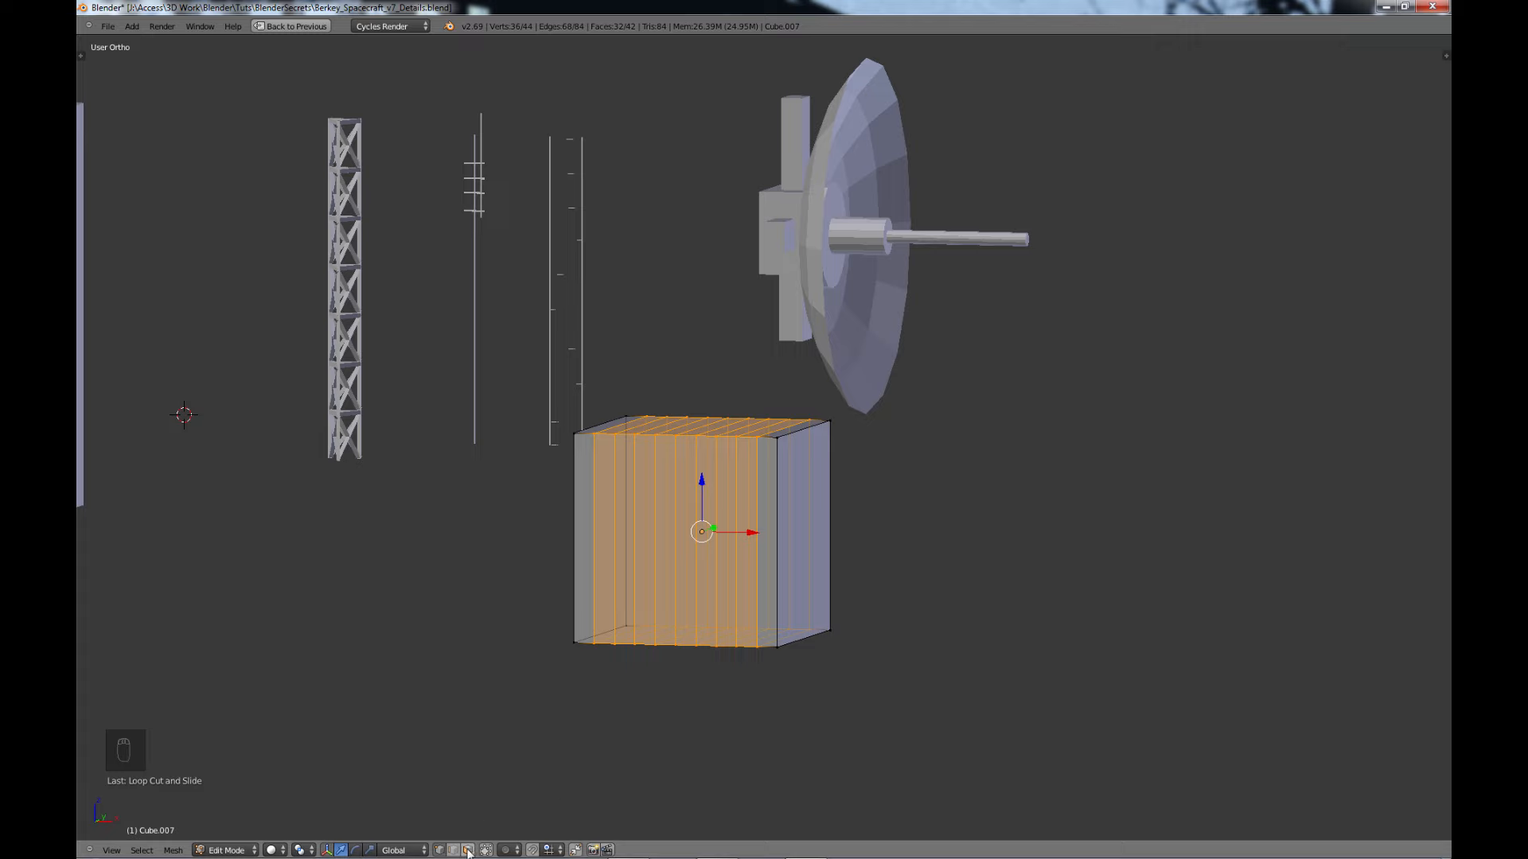
# - In face selection mode, replace the selection with four alternating vertical face loops around the cube, starting at the second slice
pyautogui.moveTo(618, 628); pyautogui.dragTo(646, 615, button='middle')
pyautogui.scroll(2, 646, 616)
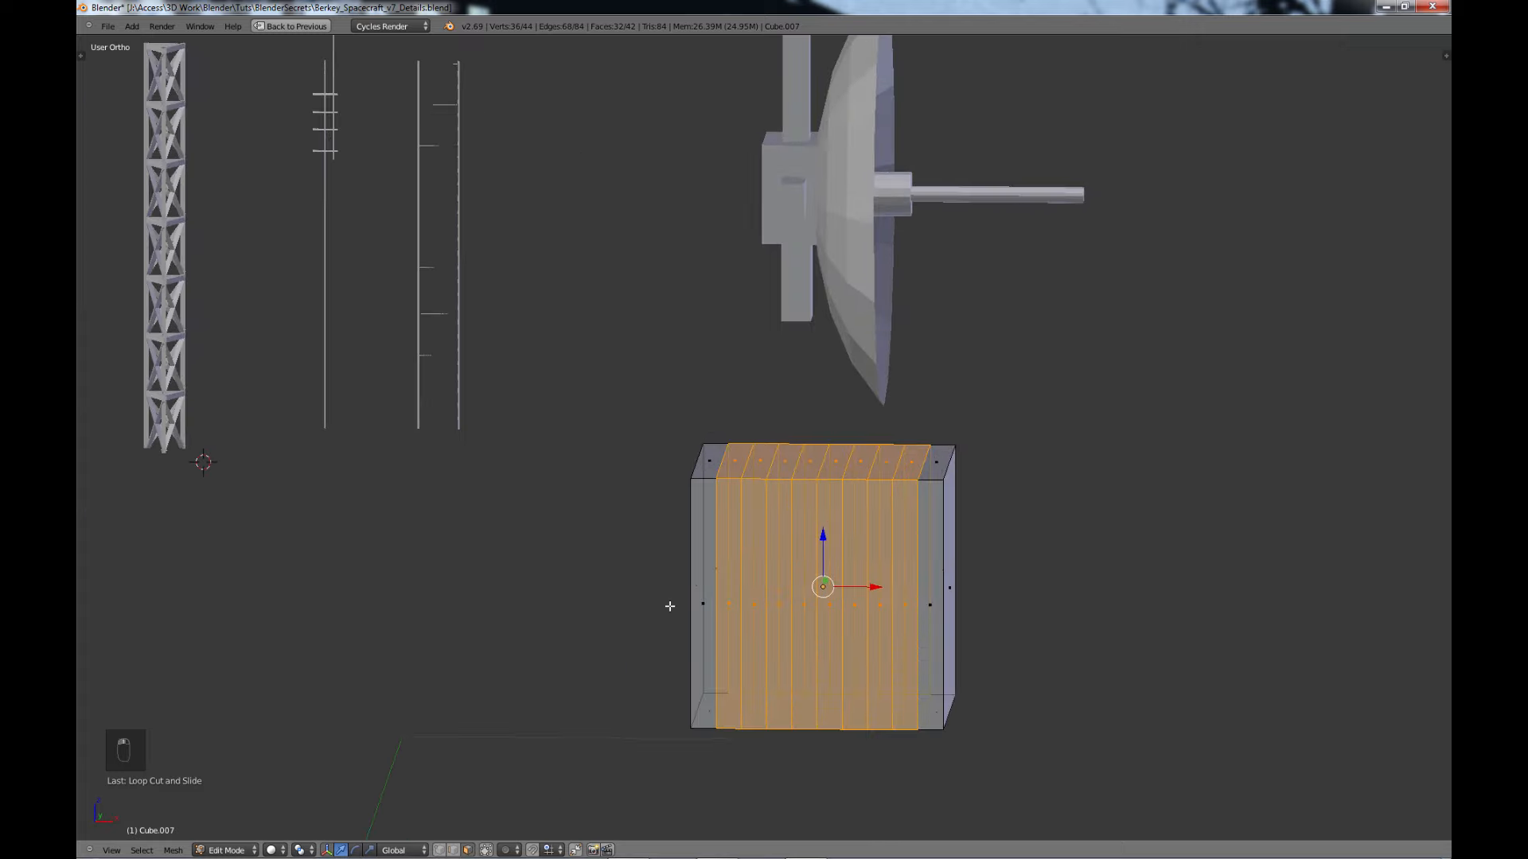
pyautogui.press('a')
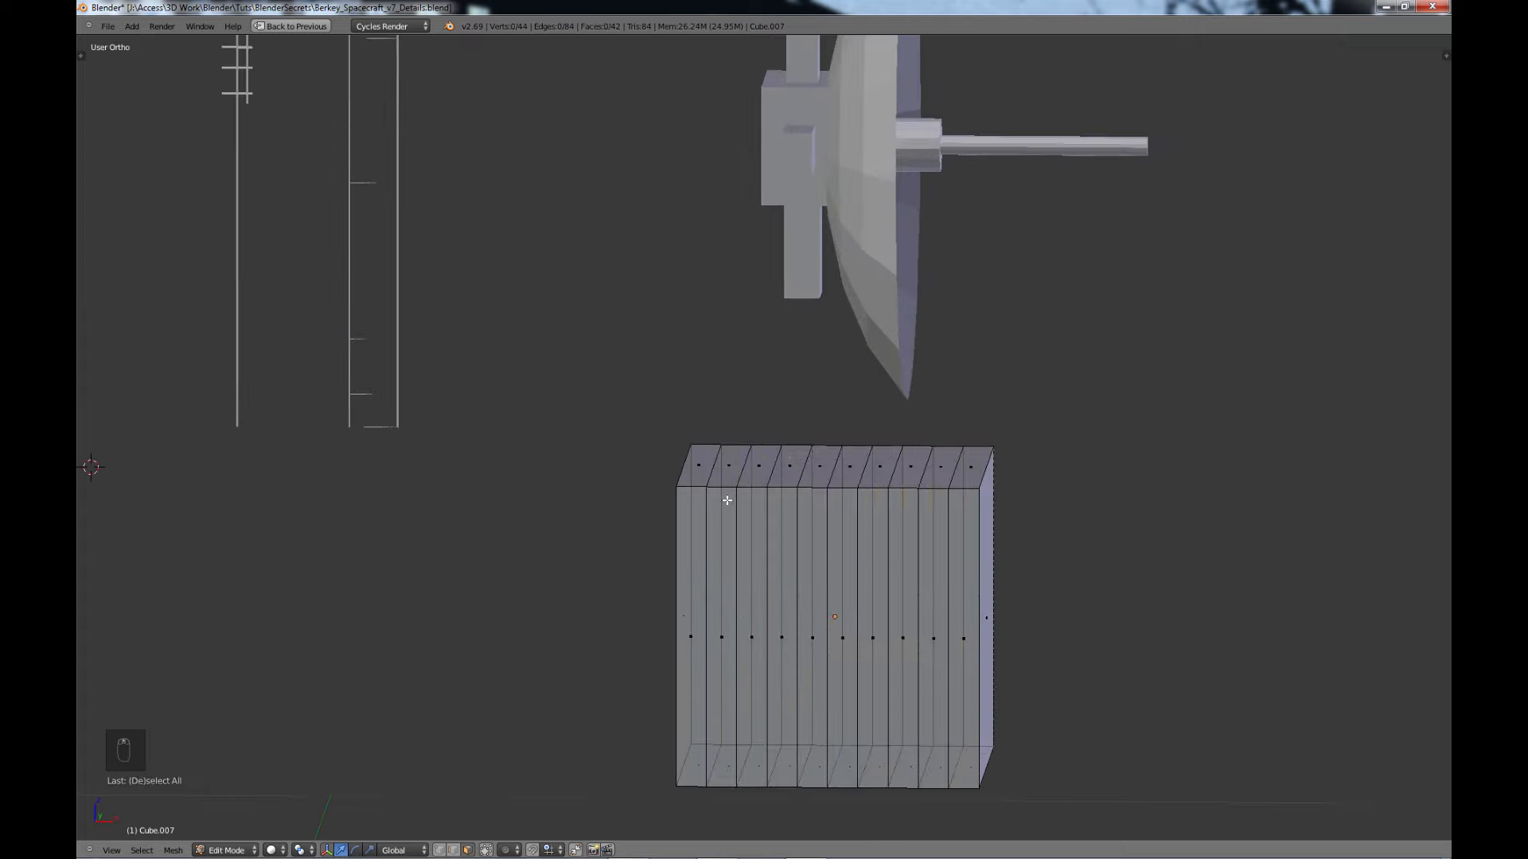
pyautogui.keyDown('alt'); pyautogui.rightClick(728, 488); pyautogui.keyUp('alt')
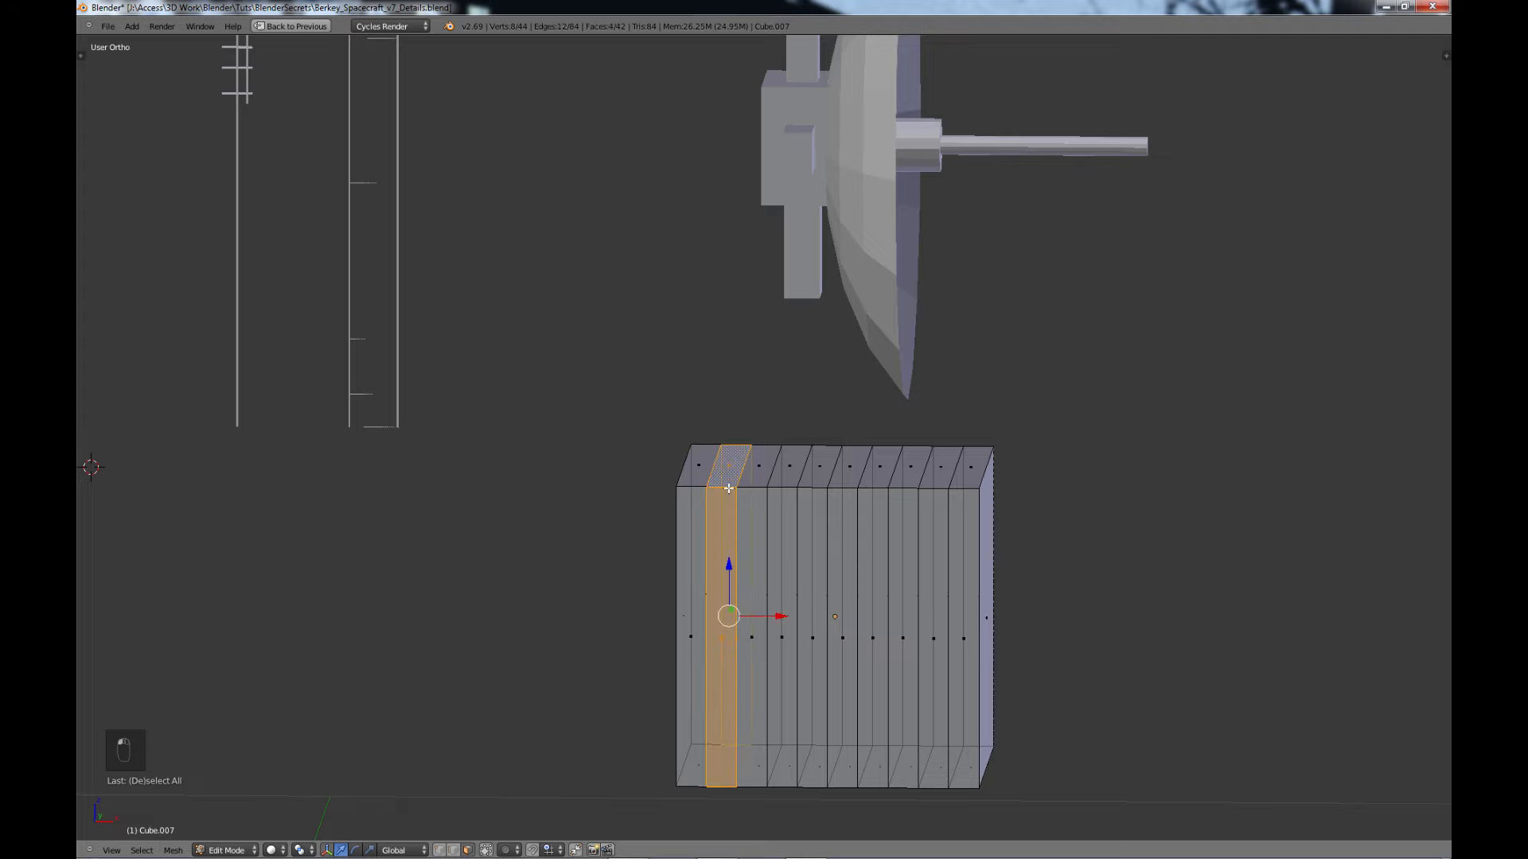
pyautogui.keyDown('alt'); pyautogui.keyDown('shift'); pyautogui.rightClick(790, 486); pyautogui.keyUp('shift'); pyautogui.keyUp('alt')
pyautogui.keyDown('alt'); pyautogui.keyDown('shift'); pyautogui.rightClick(850, 487); pyautogui.keyUp('shift'); pyautogui.keyUp('alt')
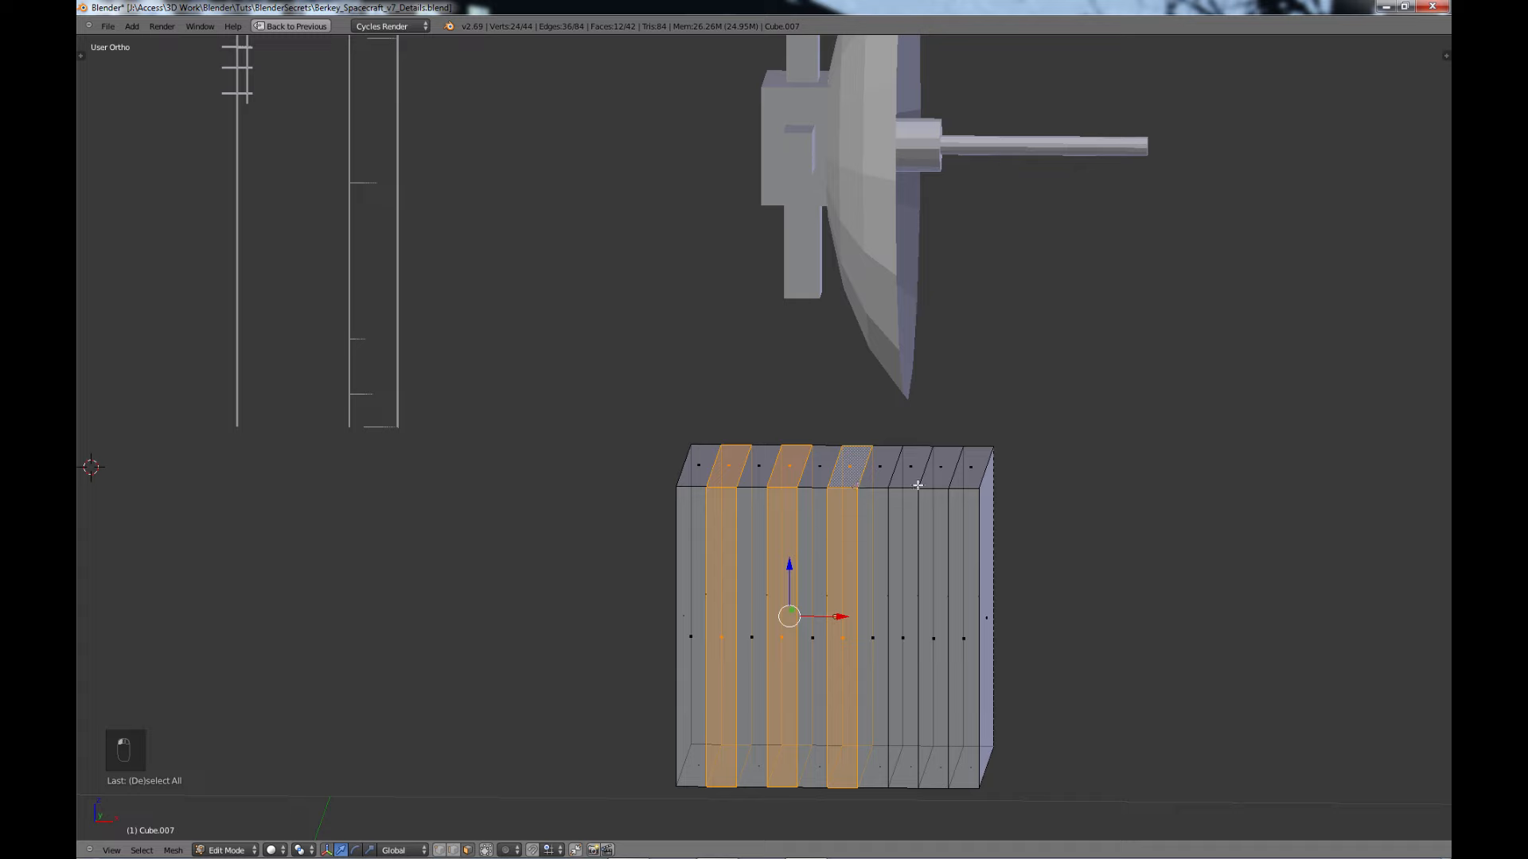
pyautogui.keyDown('alt'); pyautogui.keyDown('shift'); pyautogui.rightClick(911, 489); pyautogui.keyUp('shift'); pyautogui.keyUp('alt')
# - Extrude the four selected face loops in place with no offset
pyautogui.moveTo(965, 514); pyautogui.dragTo(894, 597, button='middle')
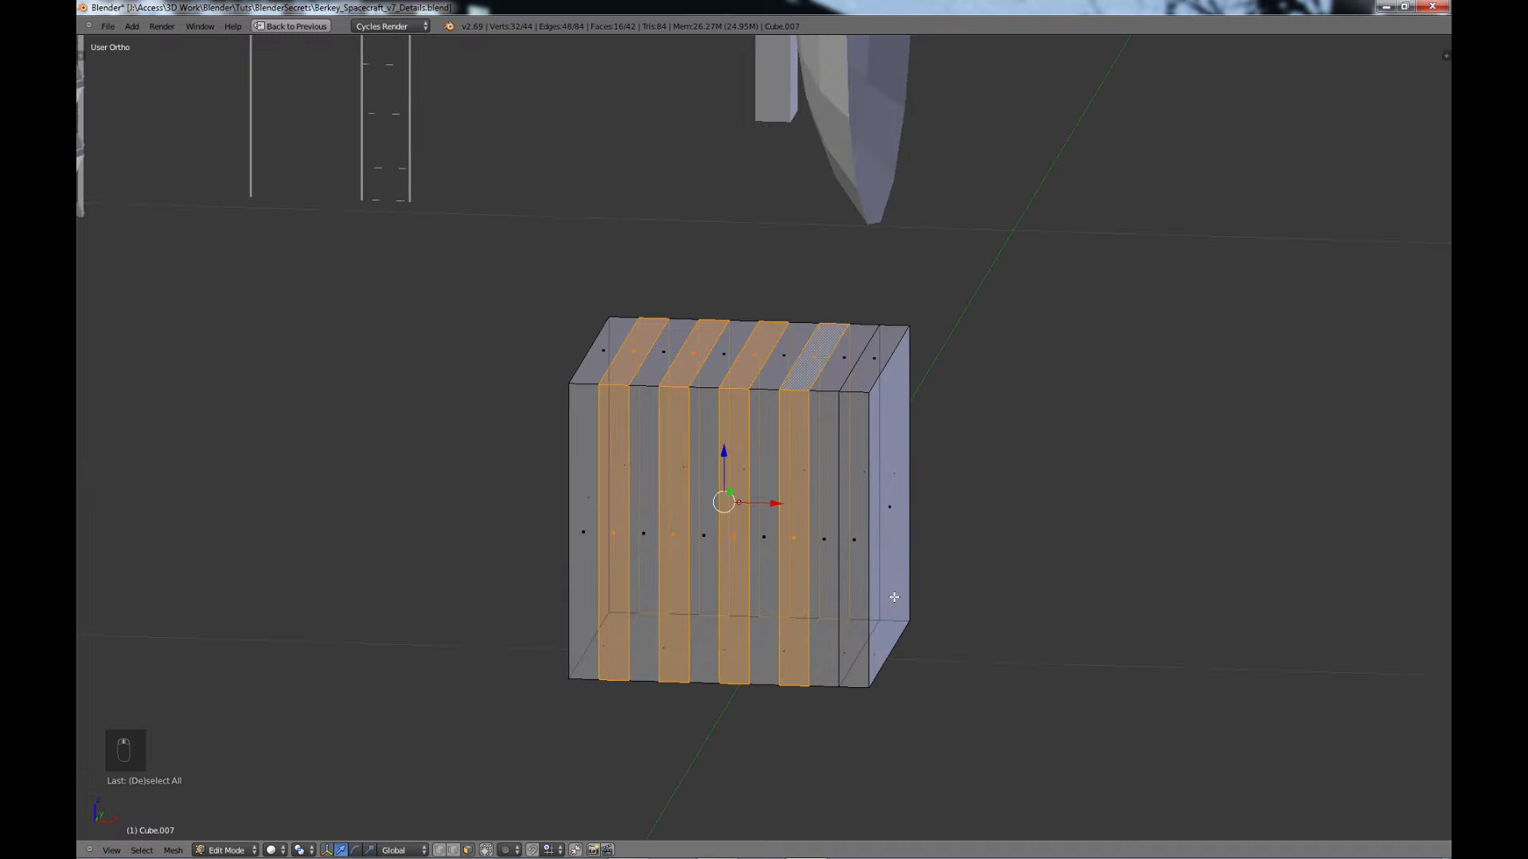
pyautogui.press('e')
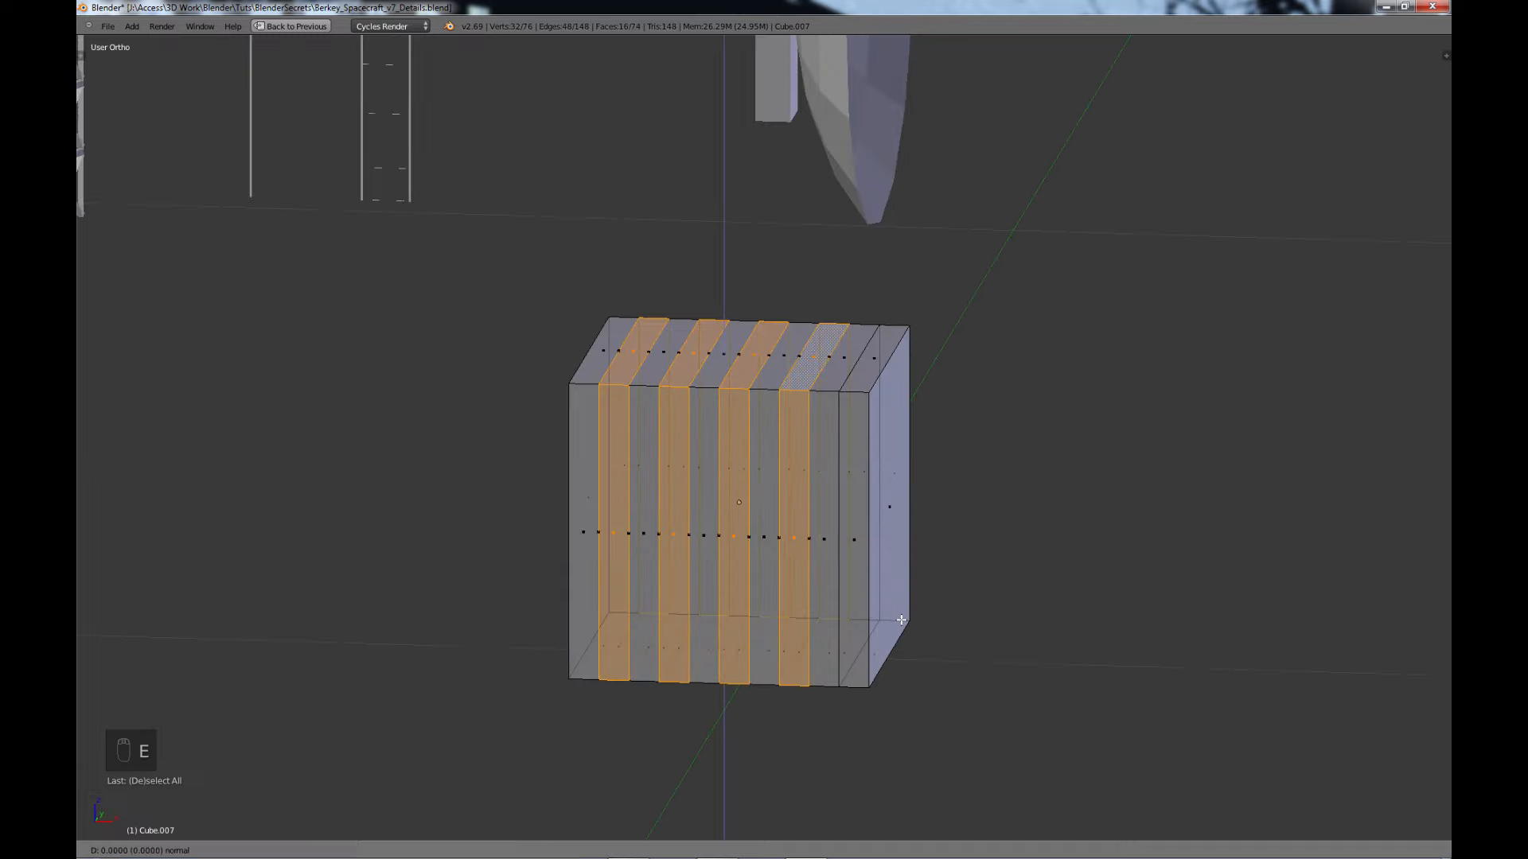
pyautogui.rightClick(901, 620)
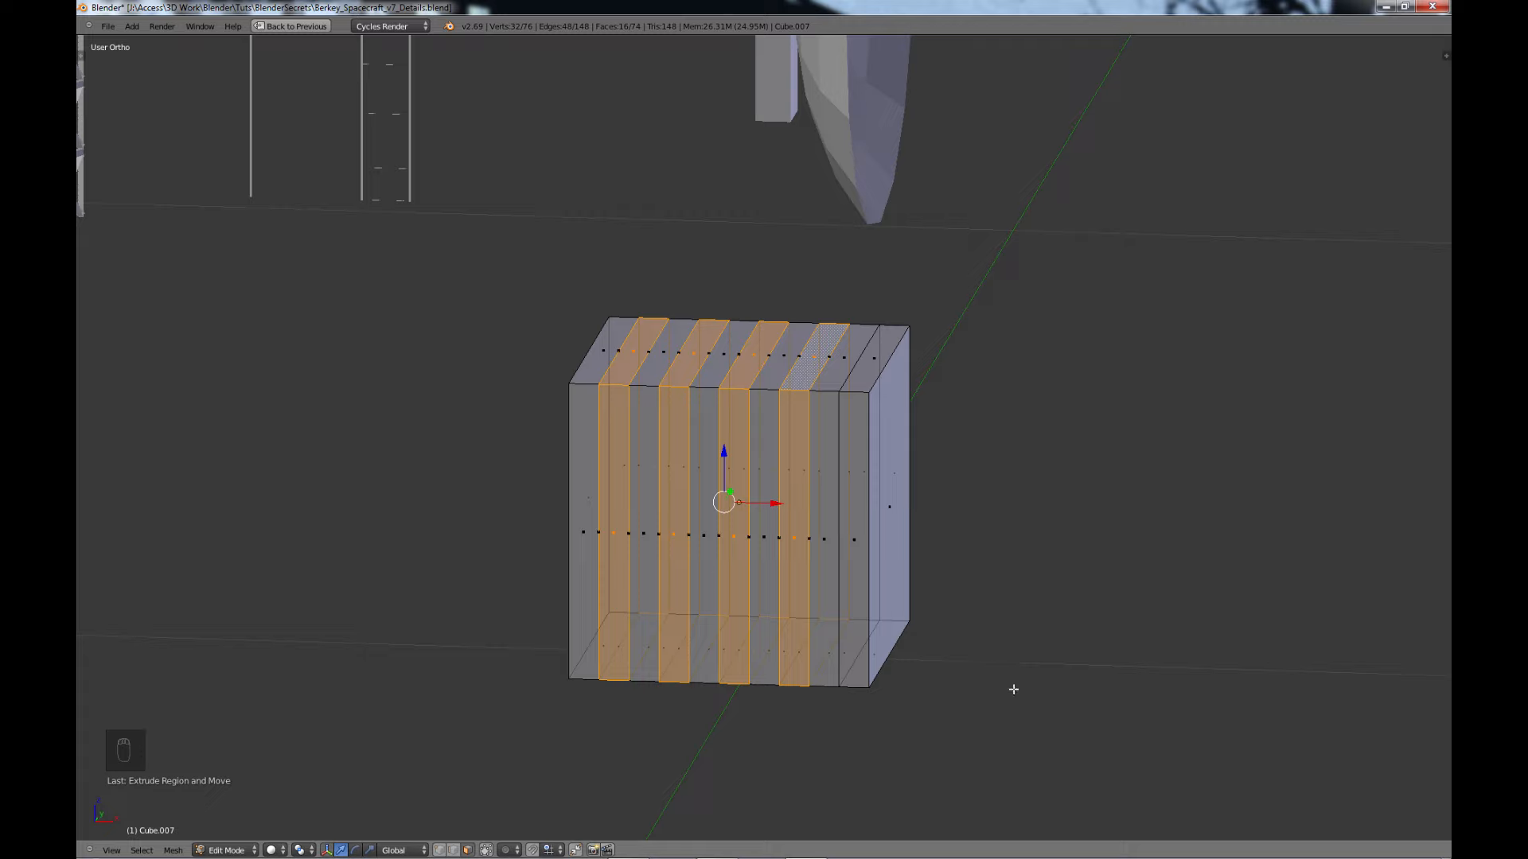
# - Scale the four extruded face loops inward to about two thirds on Y and Z only, forming grooves, and finish editing the box
pyautogui.press('s')
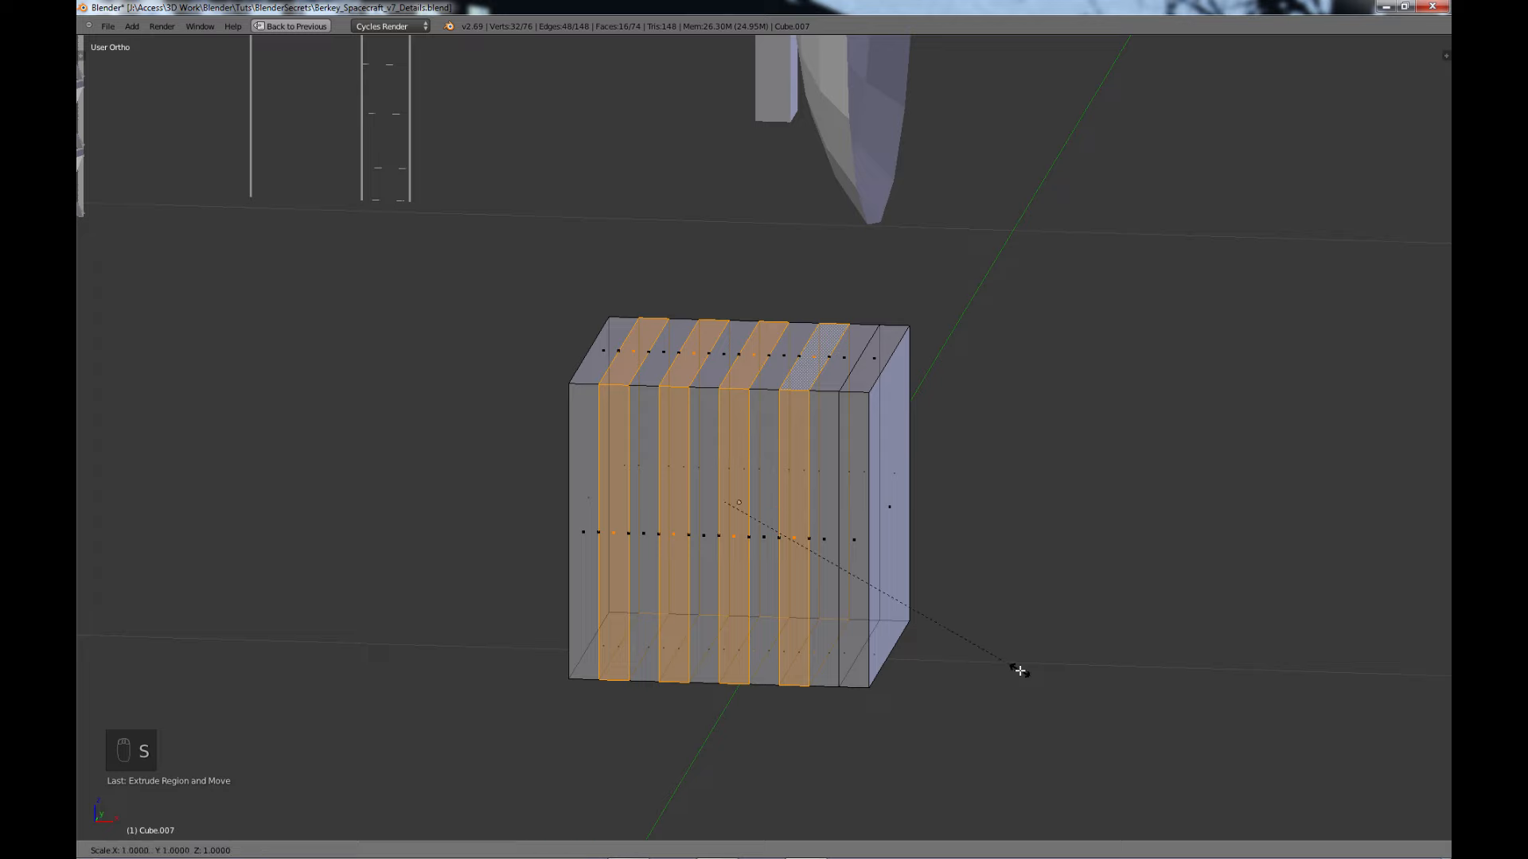
pyautogui.hotkey('shift', 'x')
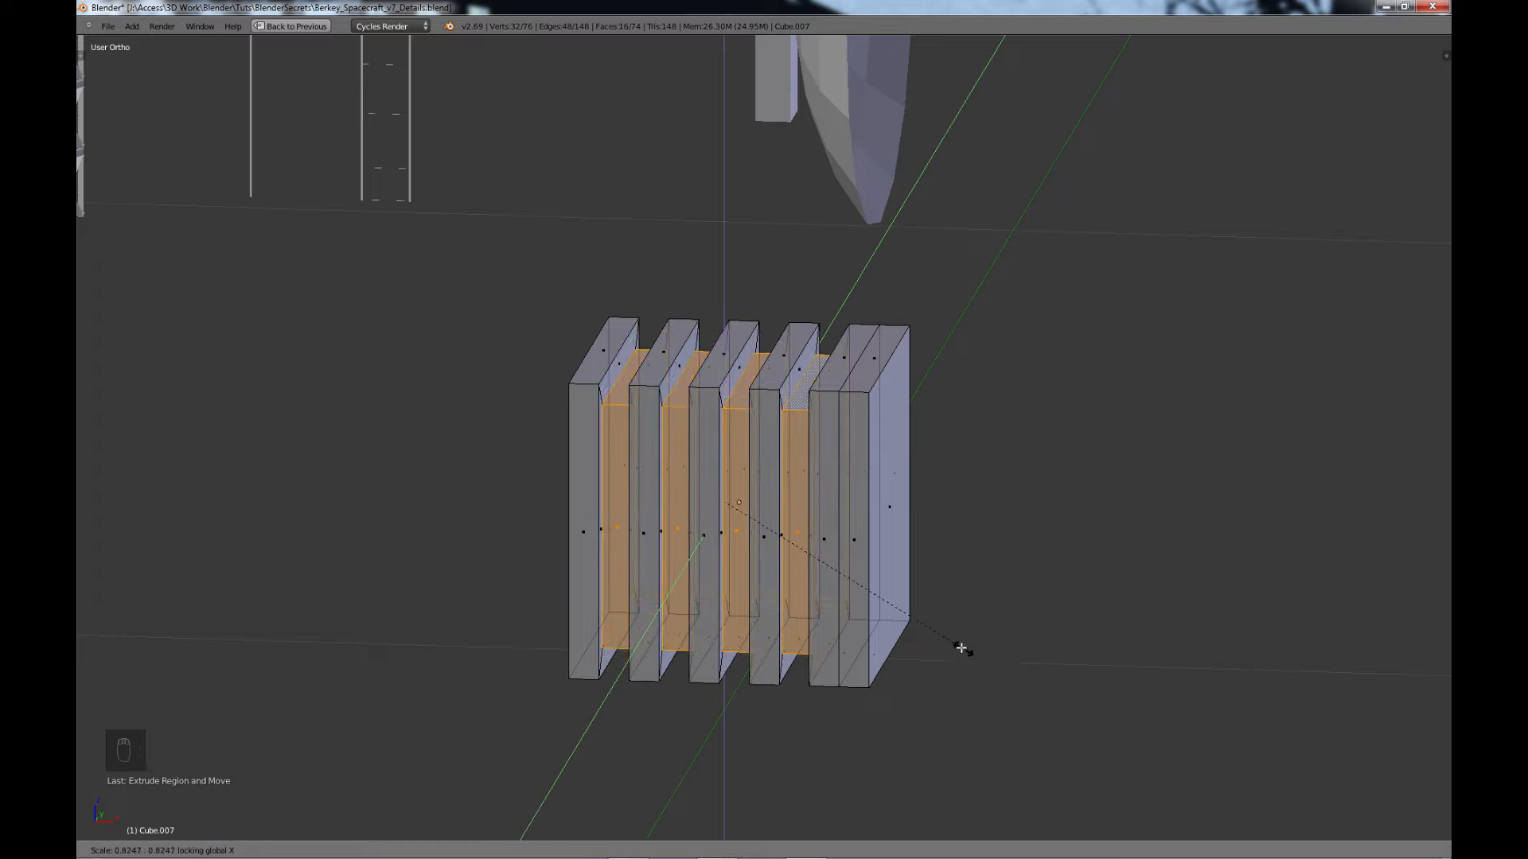
pyautogui.click(921, 618)
pyautogui.moveTo(921, 617); pyautogui.dragTo(875, 588, button='middle')
pyautogui.press('a')
pyautogui.press('Tab')
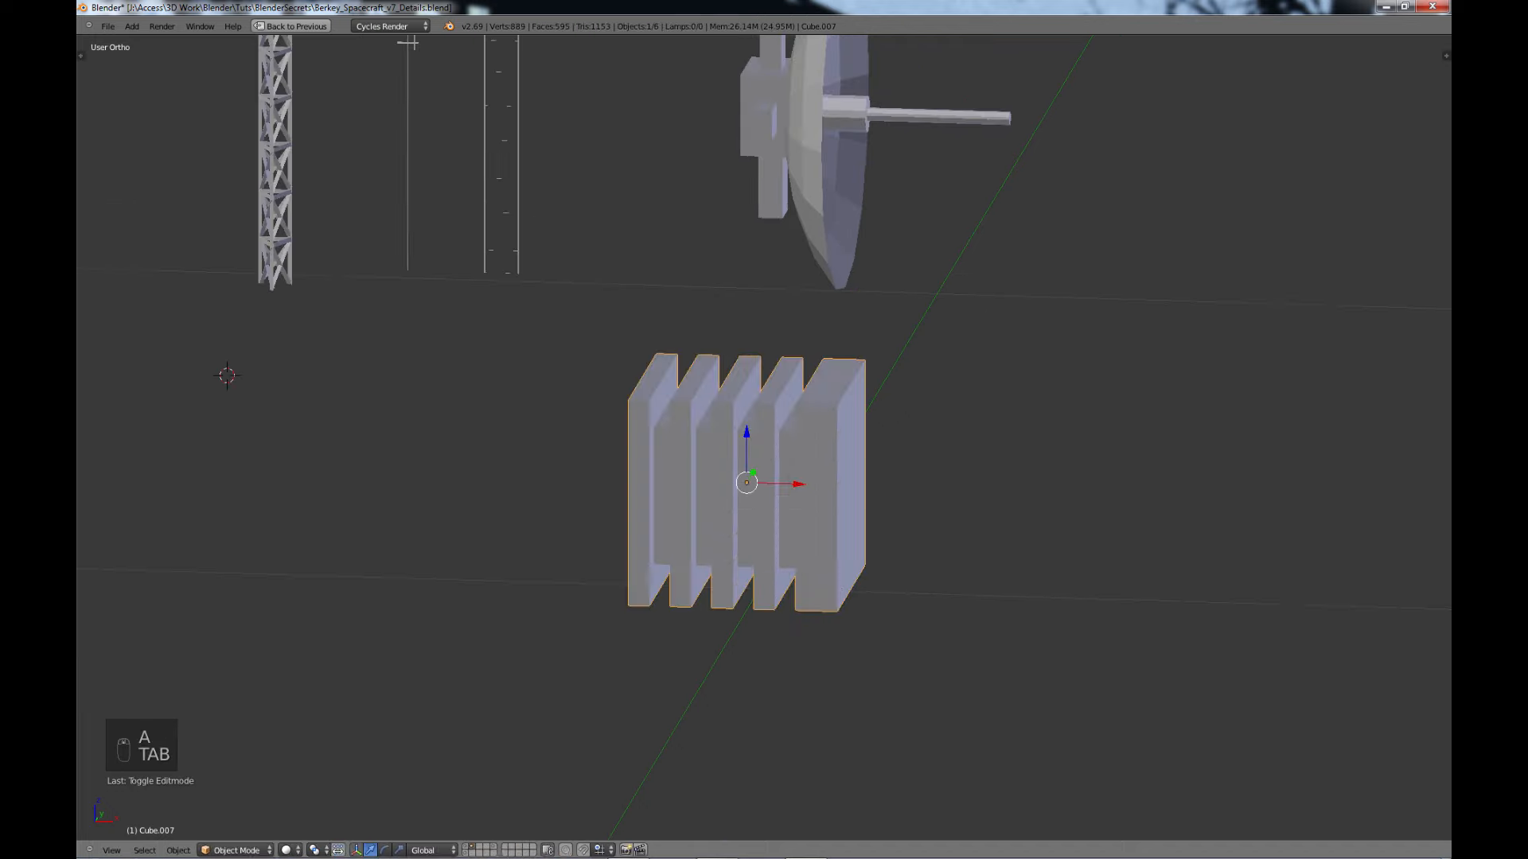
# - Reopen the ribbed box for editing and delete the outermost face slice at the double-width end
pyautogui.moveTo(803, 529); pyautogui.dragTo(920, 501, button='middle')
pyautogui.press('Tab')
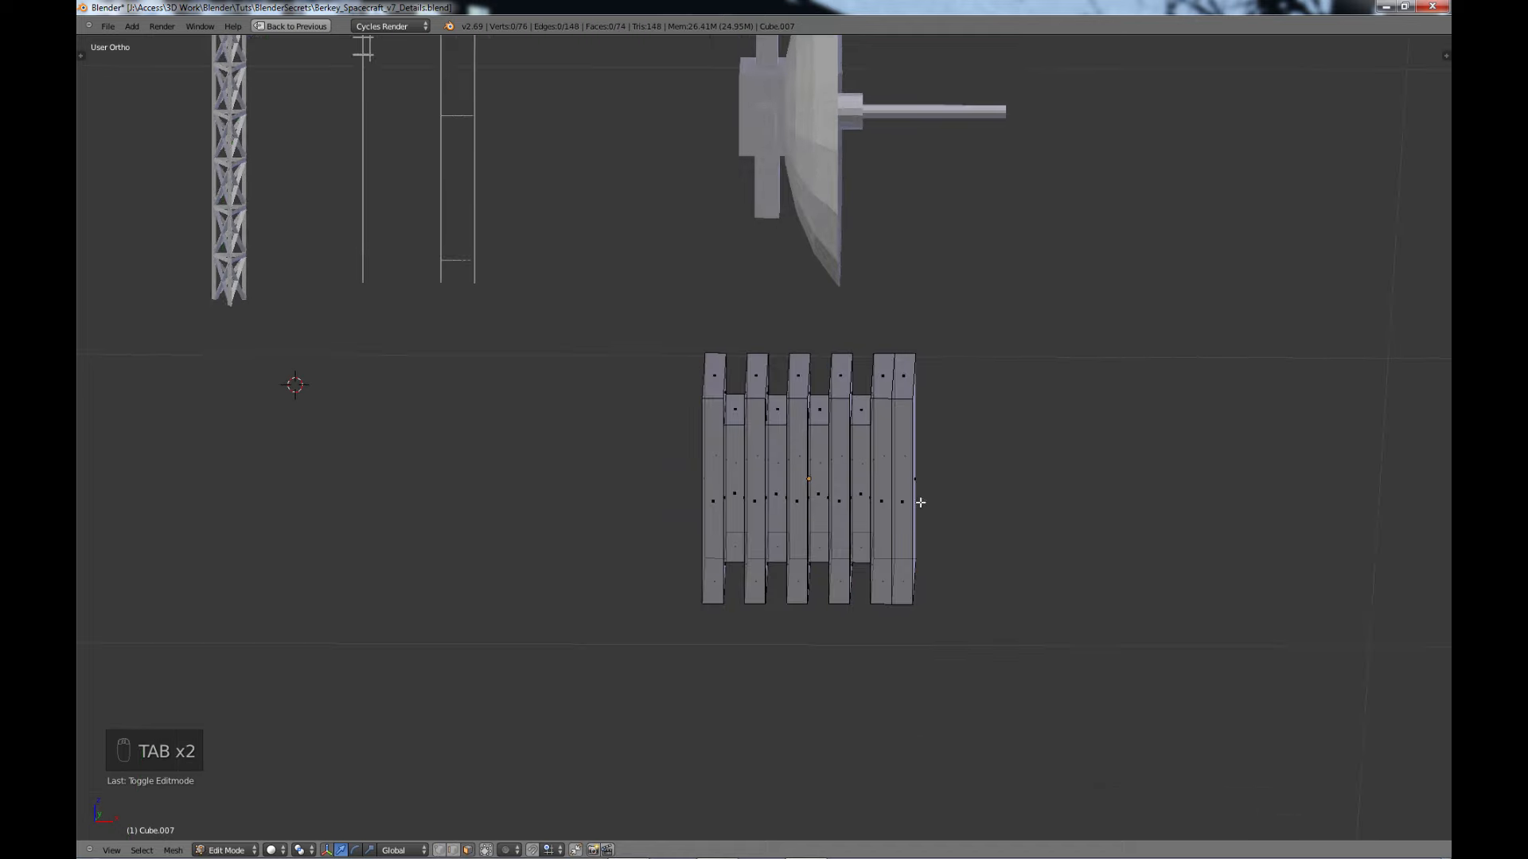
pyautogui.scroll(2, 927, 473)
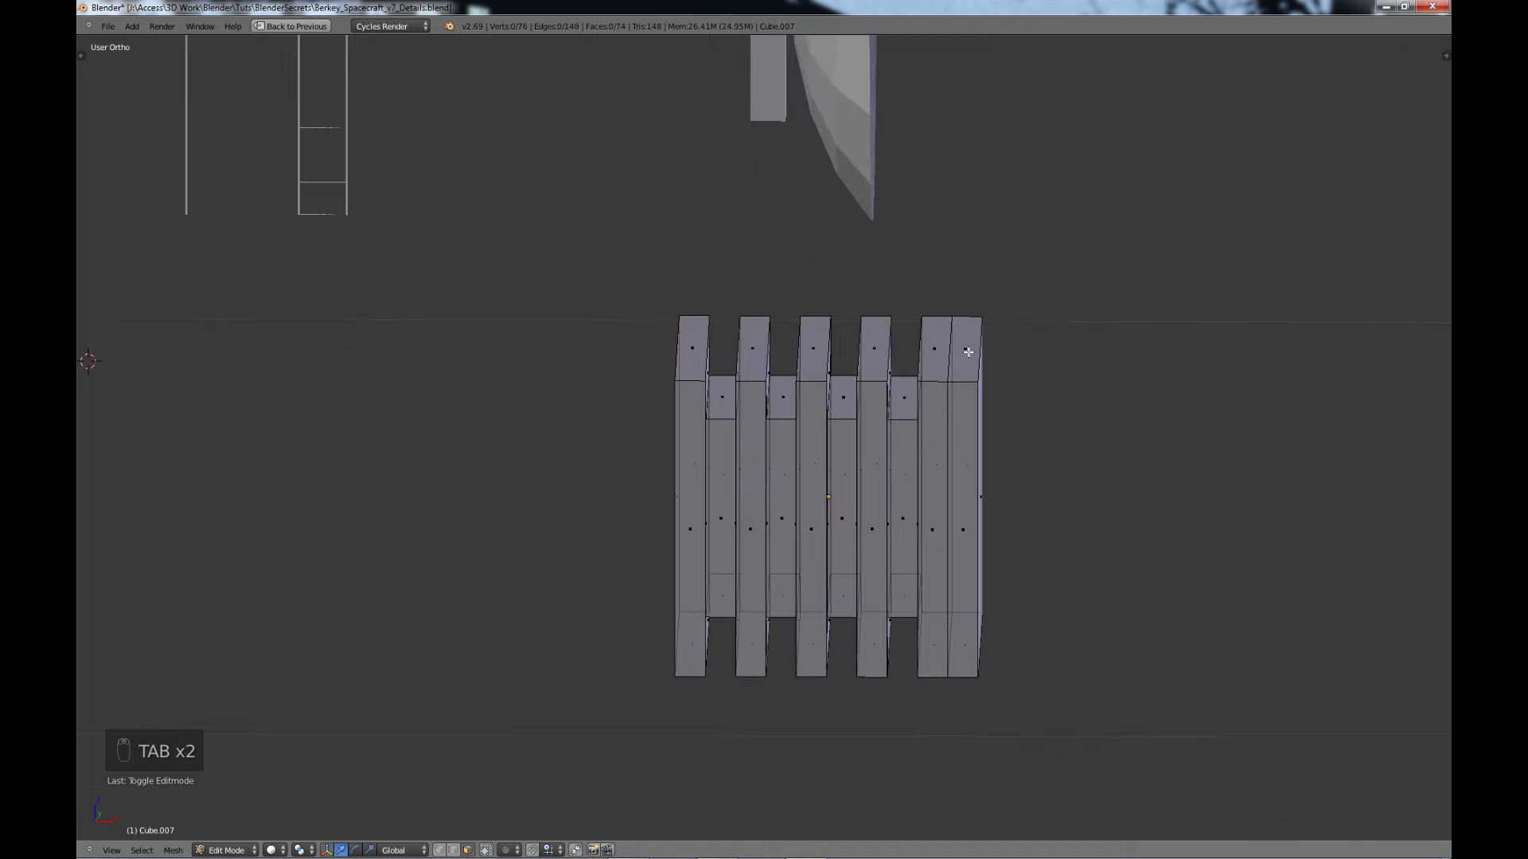
pyautogui.press('KP_1')
pyautogui.keyDown('shift'); pyautogui.moveTo(967, 366); pyautogui.dragTo(806, 385, button='middle'); pyautogui.keyUp('shift')
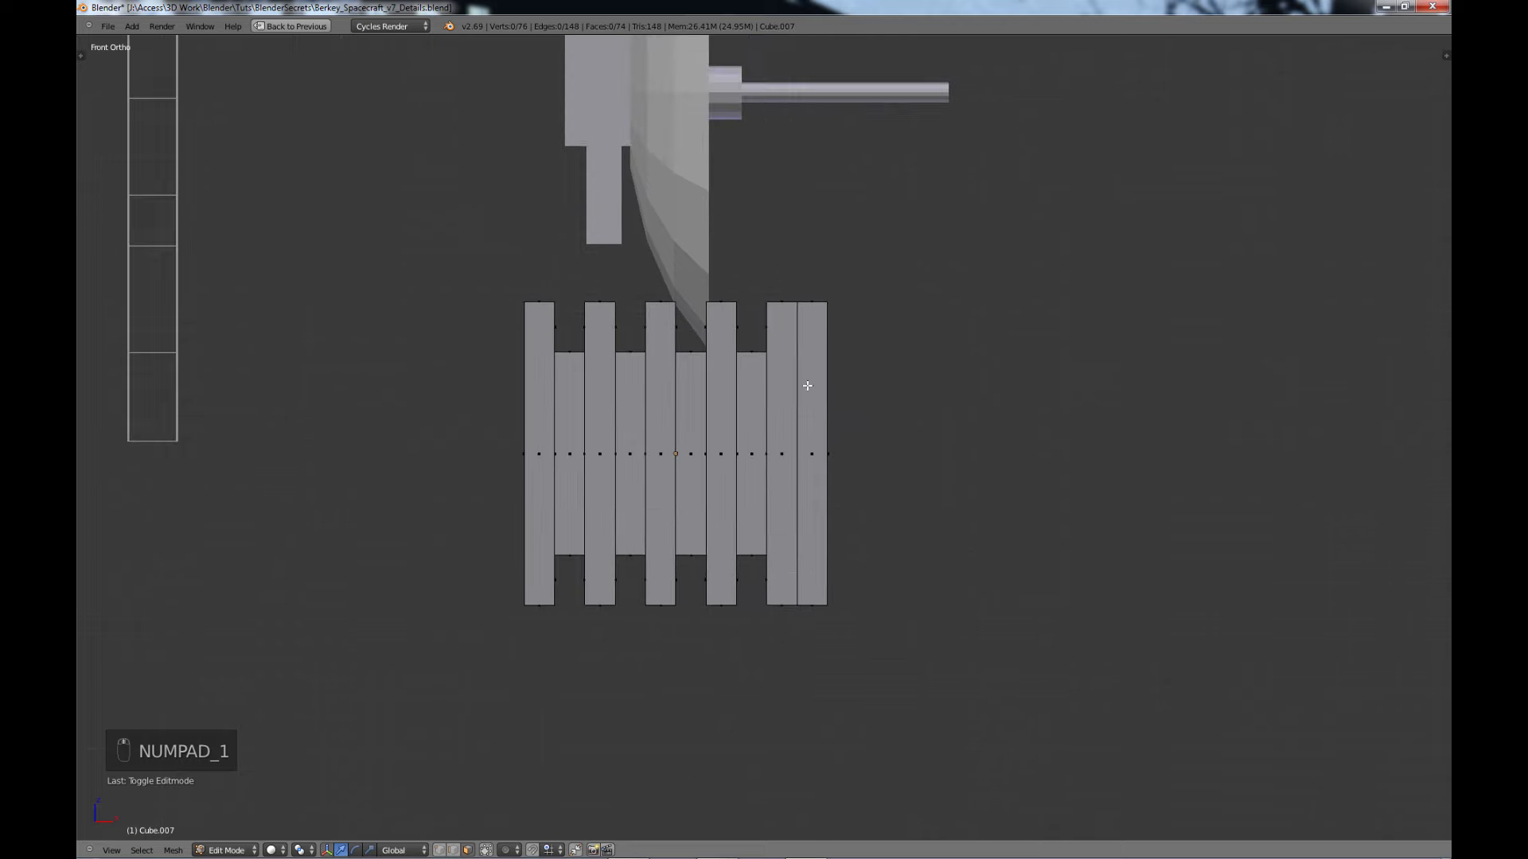
pyautogui.rightClick(816, 287)
pyautogui.press('b')
pyautogui.moveTo(805, 271); pyautogui.dragTo(849, 657)
pyautogui.press('x')
pyautogui.click(844, 633)
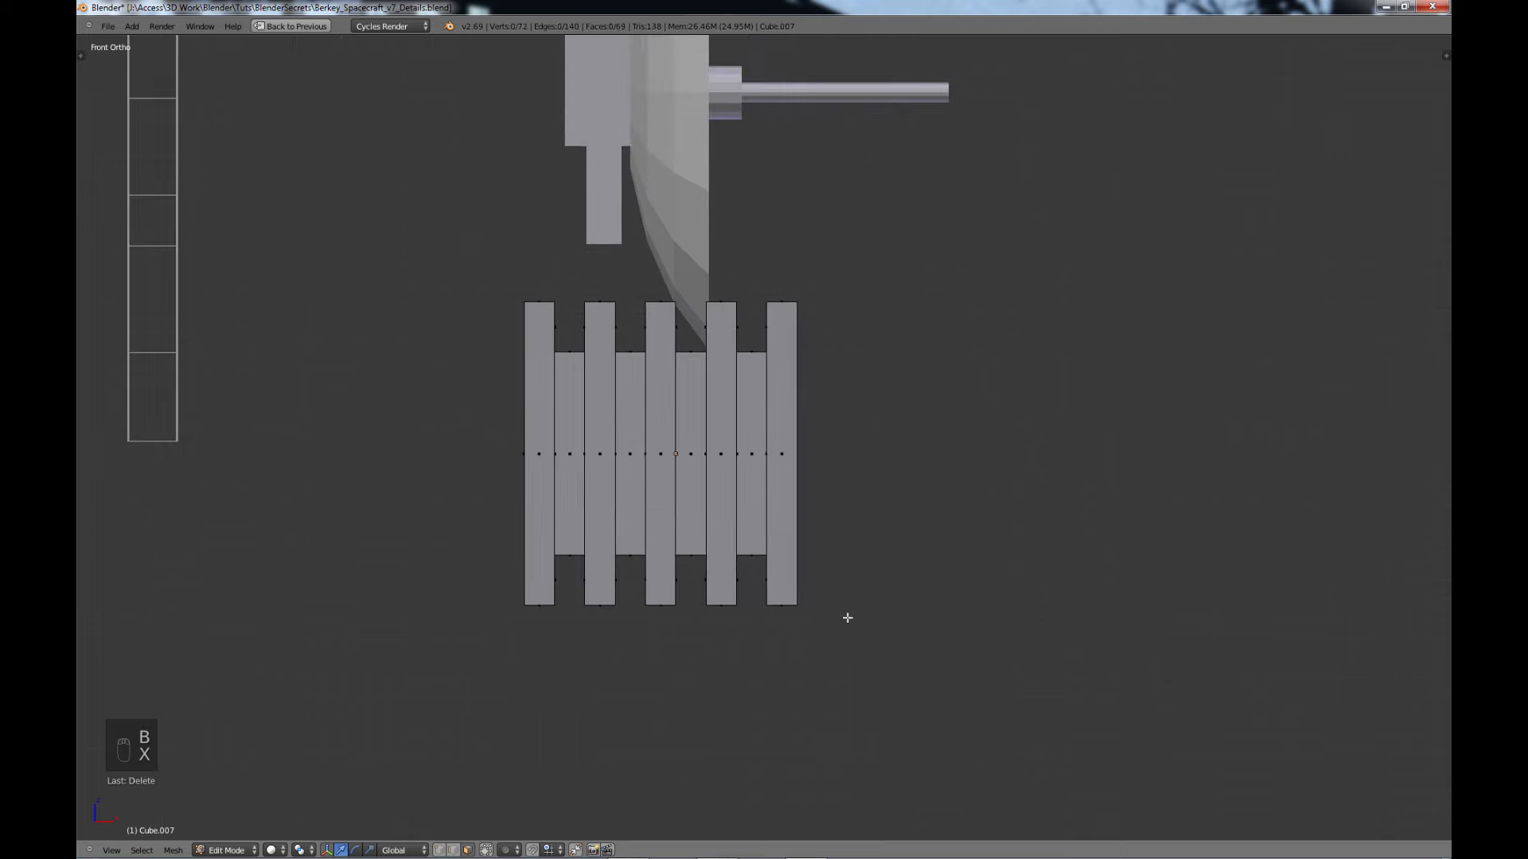
# - In edge selection mode, select the four outer edges of the box's open end and fill them with a face
pyautogui.scroll(-2, 876, 524)
pyautogui.moveTo(876, 524); pyautogui.dragTo(737, 565, button='middle')
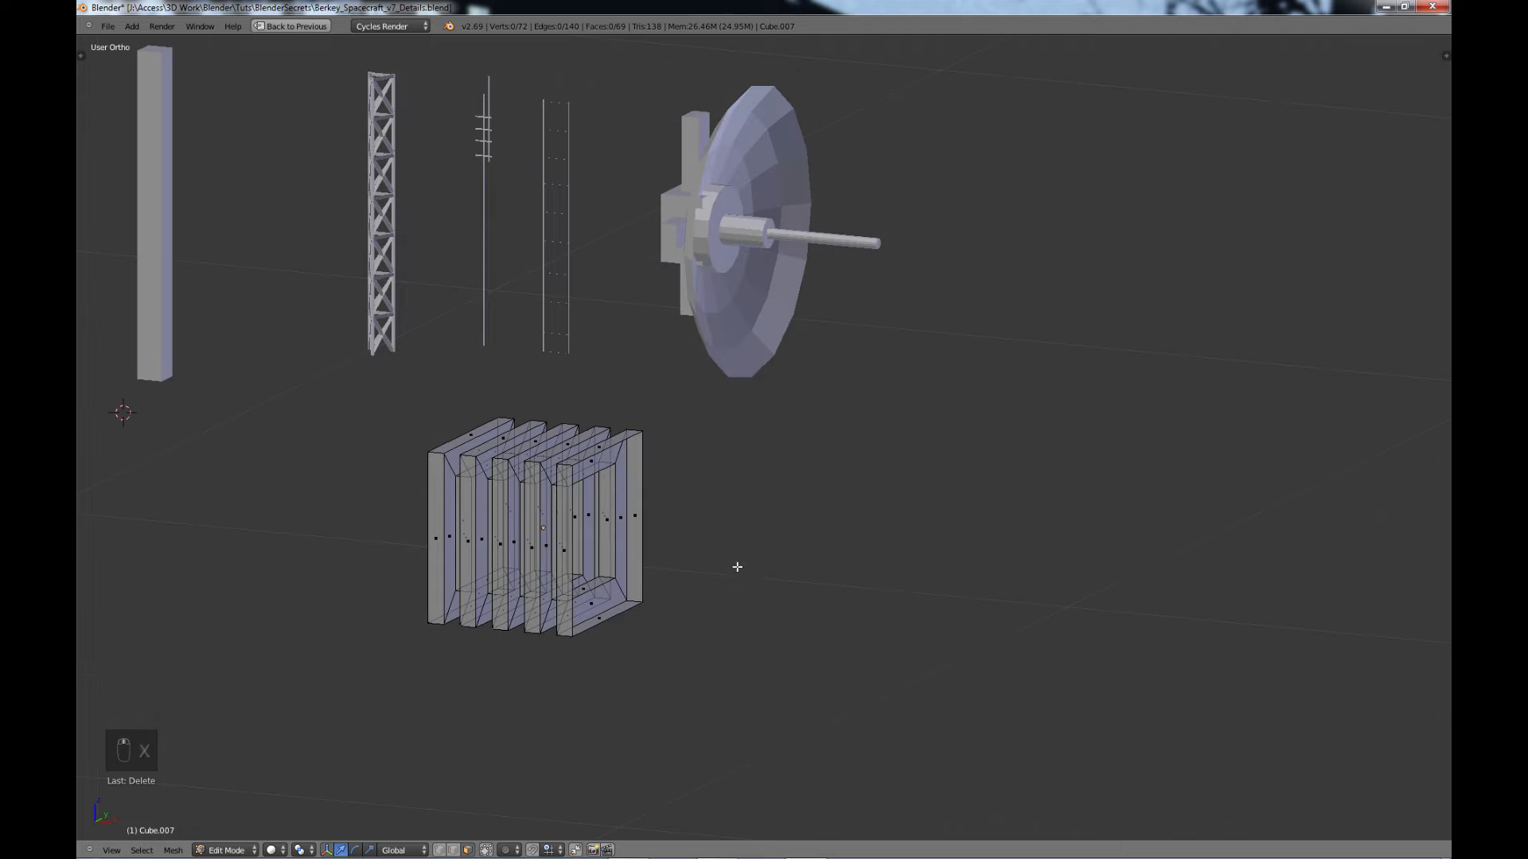
pyautogui.scroll(2, 736, 566)
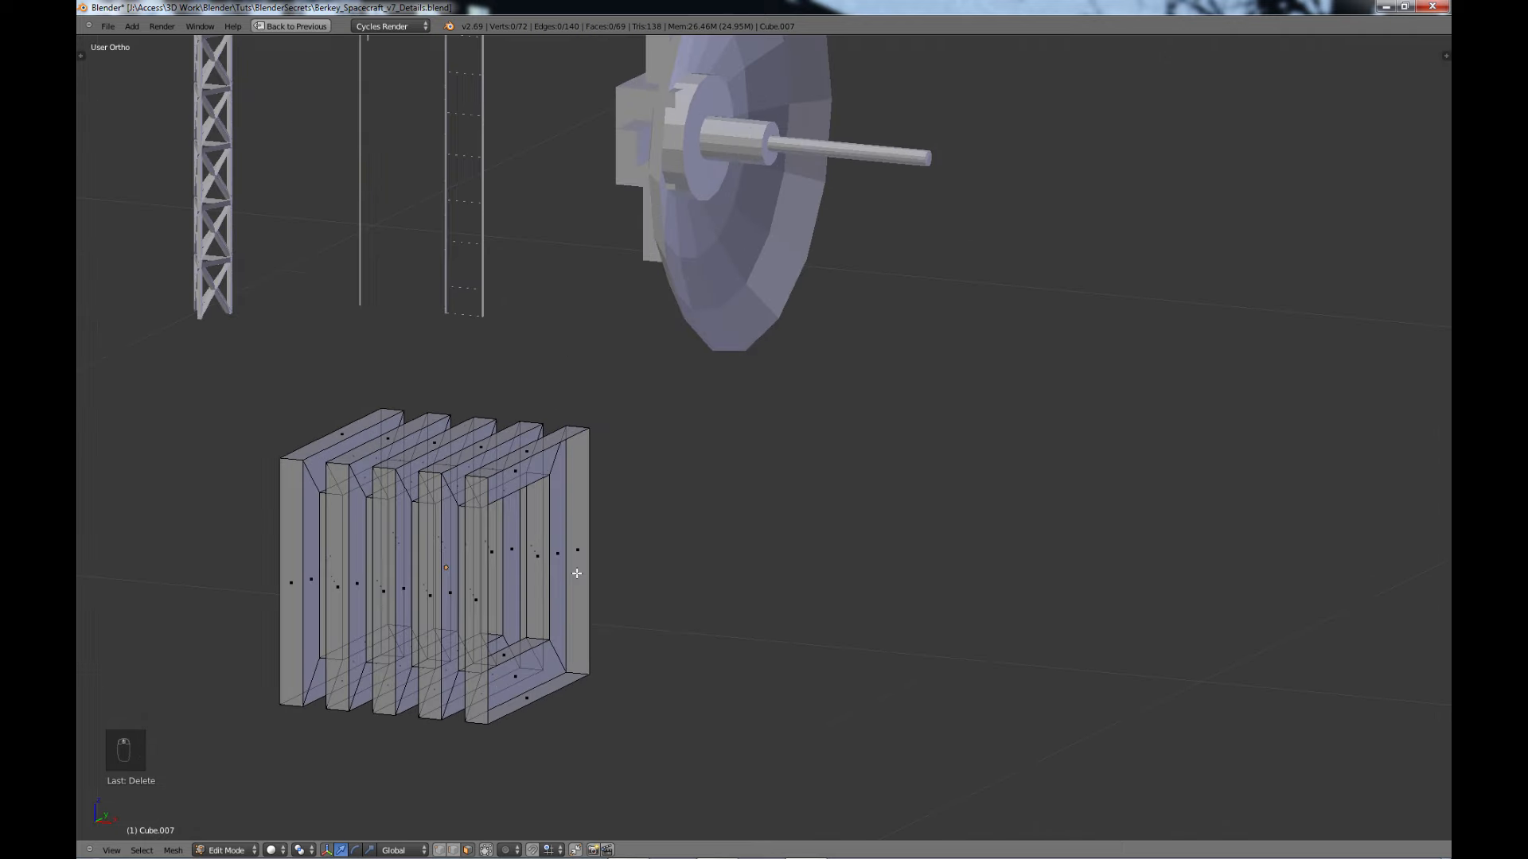
pyautogui.click(464, 851)
pyautogui.rightClick(564, 440)
pyautogui.keyDown('shift'); pyautogui.rightClick(571, 631); pyautogui.keyUp('shift')
pyautogui.keyDown('shift'); pyautogui.rightClick(553, 692); pyautogui.keyUp('shift')
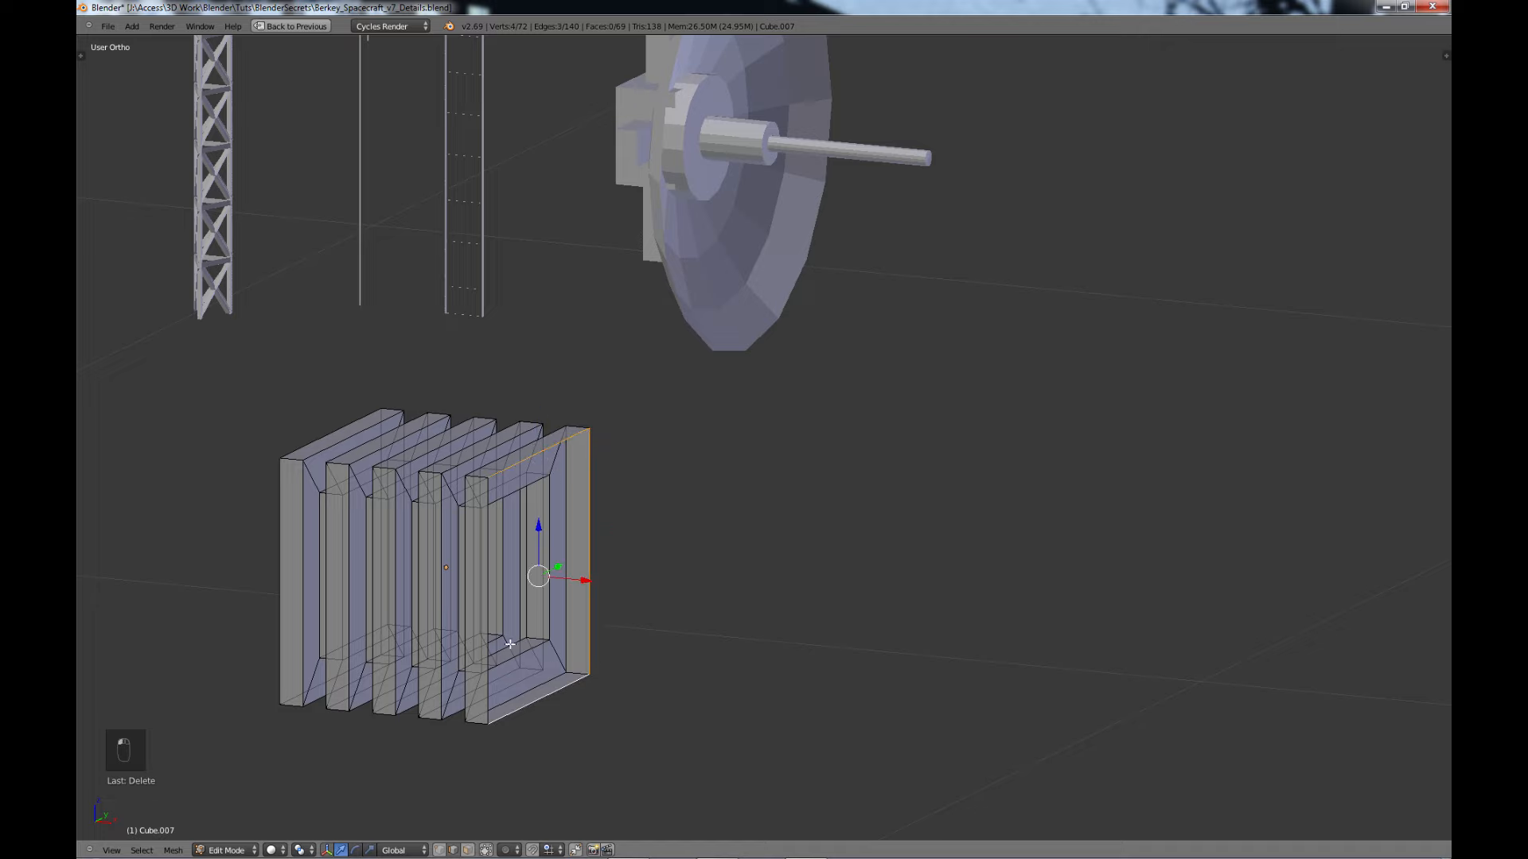
pyautogui.keyDown('shift'); pyautogui.rightClick(491, 589); pyautogui.keyUp('shift')
pyautogui.press('f')
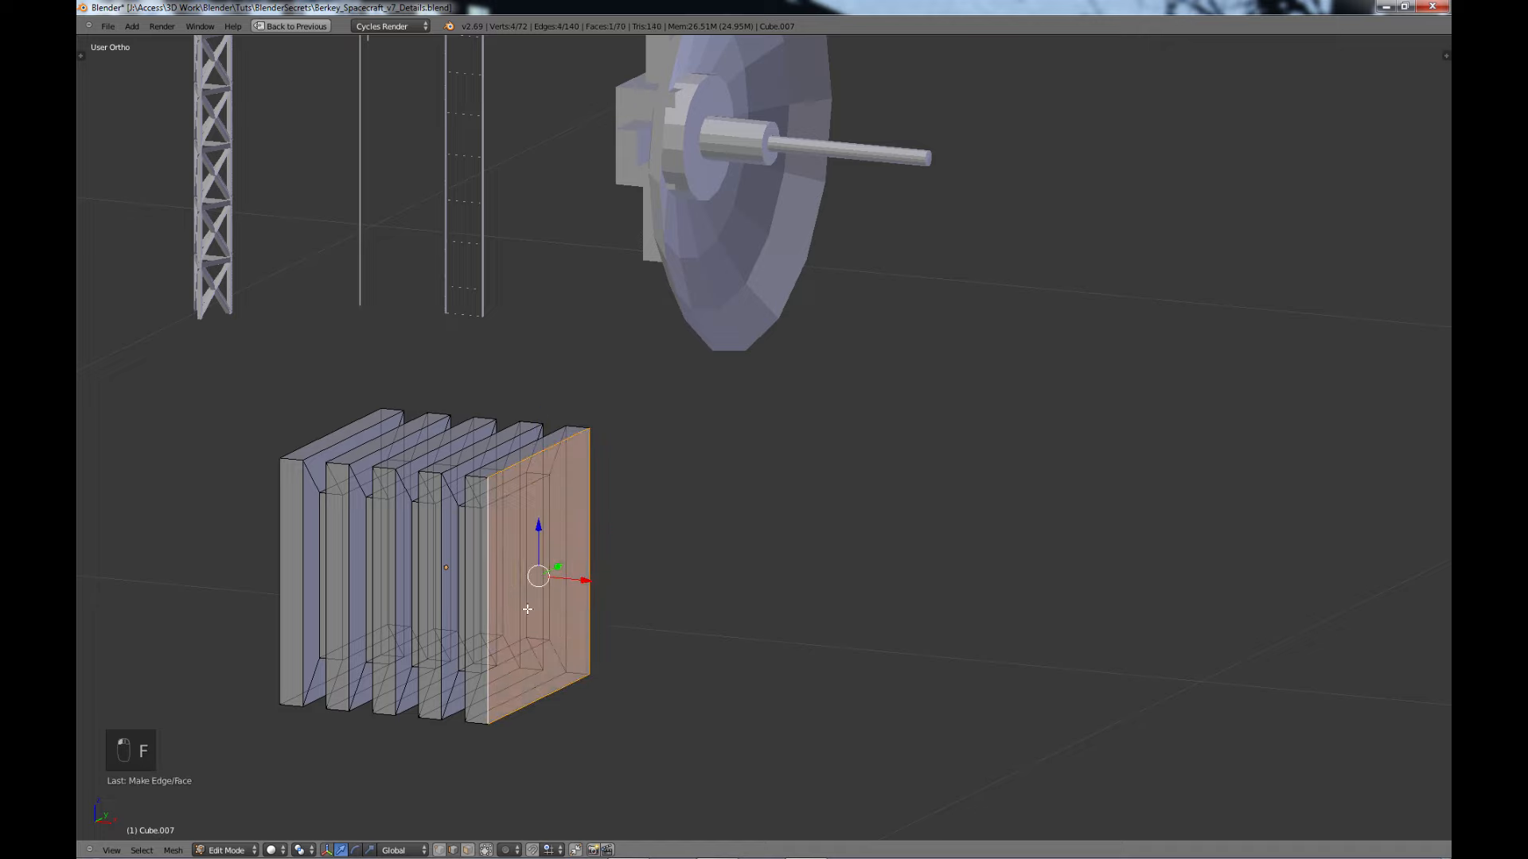
# - Leave editing and scale the ribbed box uniformly down to a little over half its size
pyautogui.scroll(-2, 509, 598)
pyautogui.press('a')
pyautogui.press('Tab')
pyautogui.scroll(-3, 666, 645)
pyautogui.moveTo(666, 645); pyautogui.dragTo(784, 605, button='middle')
pyautogui.press('s')
pyautogui.click(783, 548)
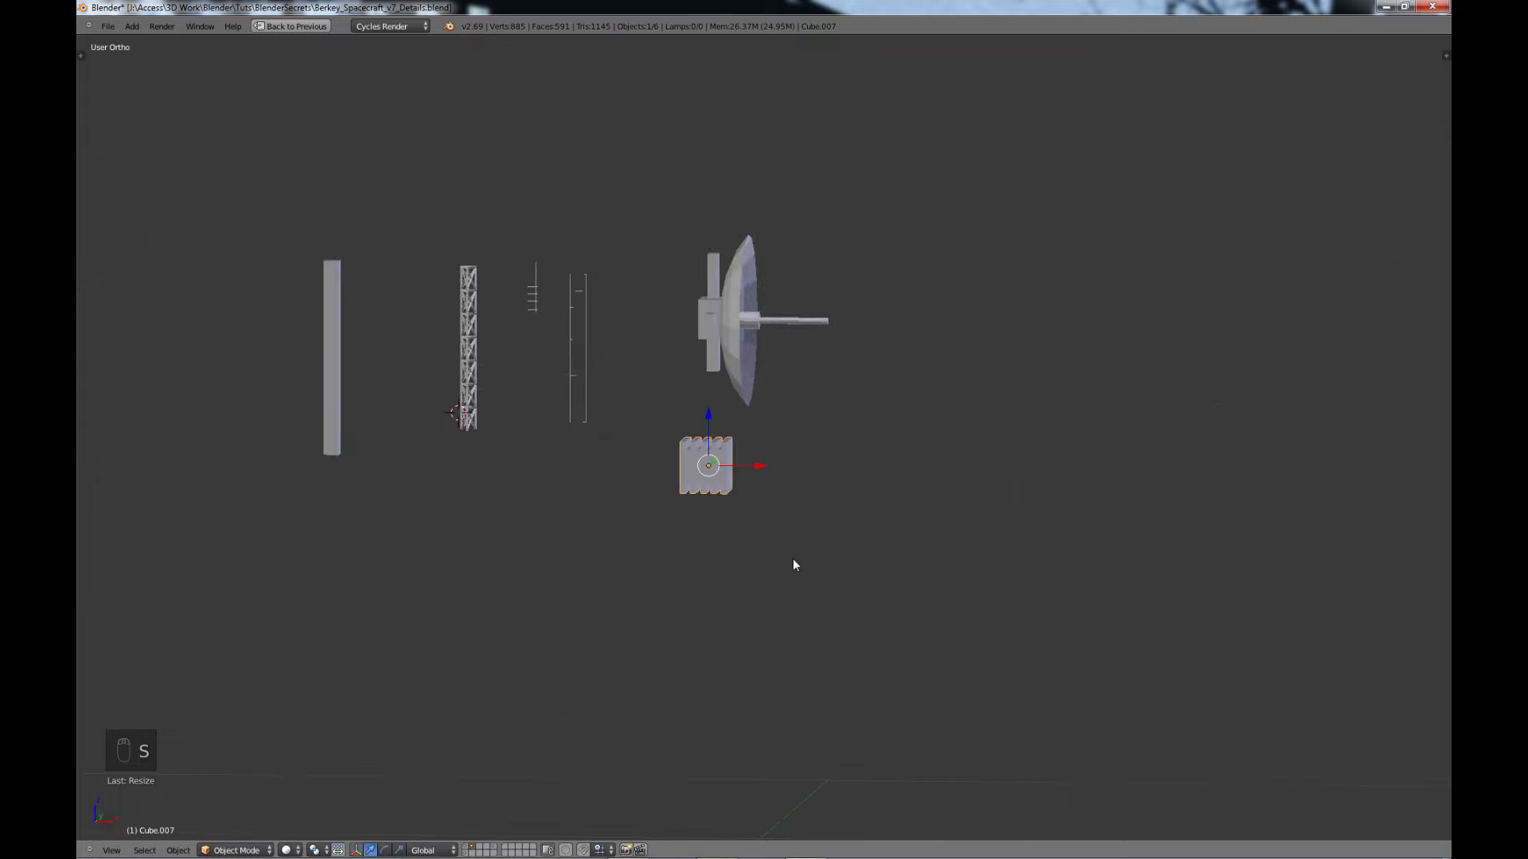
pyautogui.moveTo(726, 528); pyautogui.dragTo(718, 565, button='middle')
pyautogui.press('a')
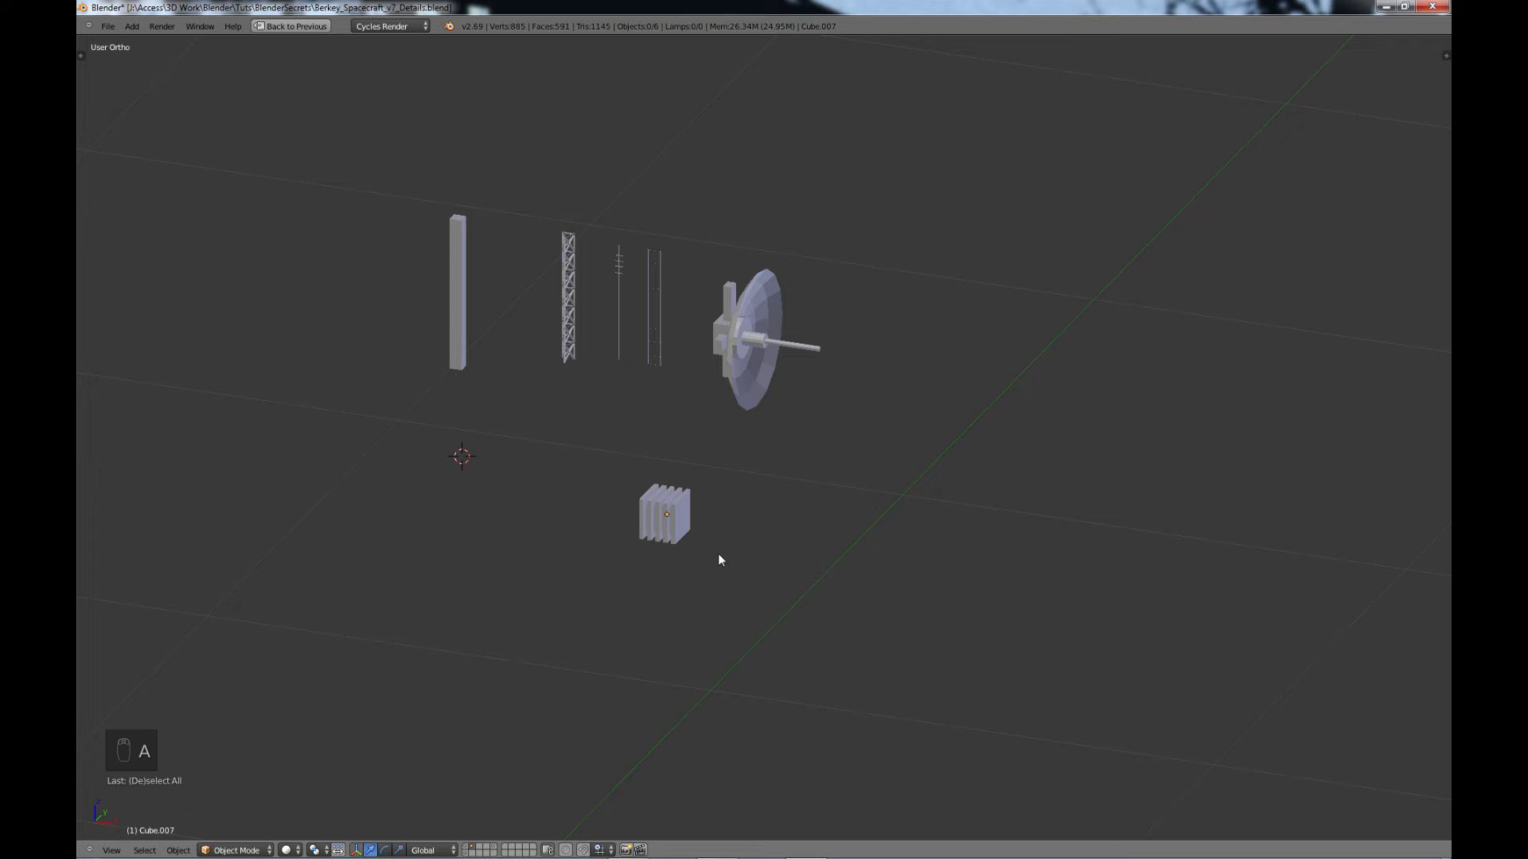
# - Examine the spacecraft reference illustration around the large ring and its round details for further part ideas
pyautogui.hotkey('ctrl', 'Up')
pyautogui.scroll(4, 933, 339)
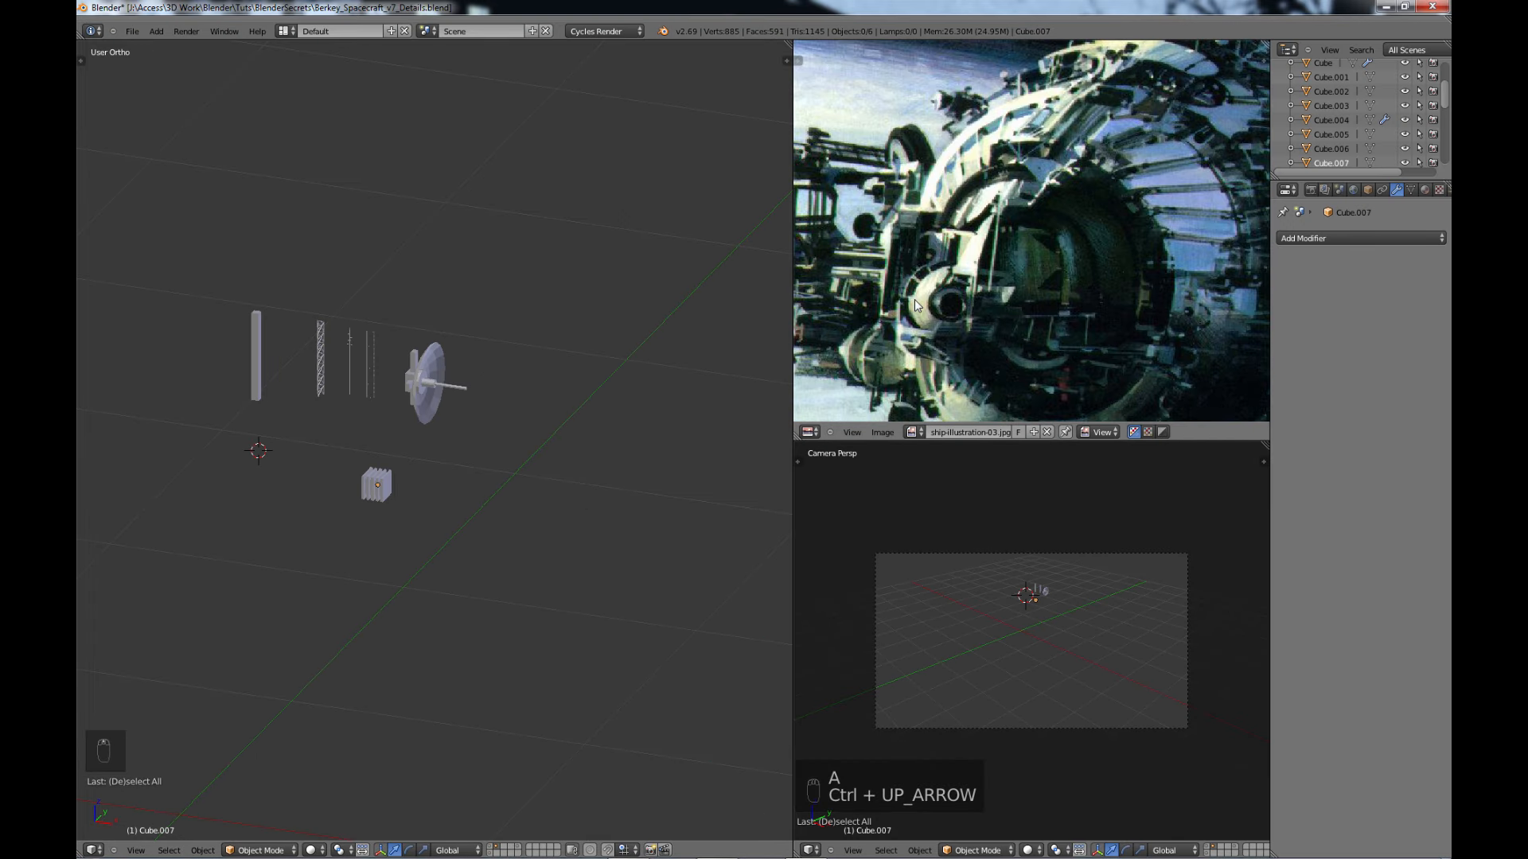
pyautogui.scroll(3, 960, 308)
pyautogui.moveTo(868, 356); pyautogui.dragTo(1002, 215, button='middle')
pyautogui.scroll(-5, 1056, 237)
pyautogui.scroll(2, 990, 261)
pyautogui.moveTo(920, 290); pyautogui.dragTo(957, 280, button='middle')
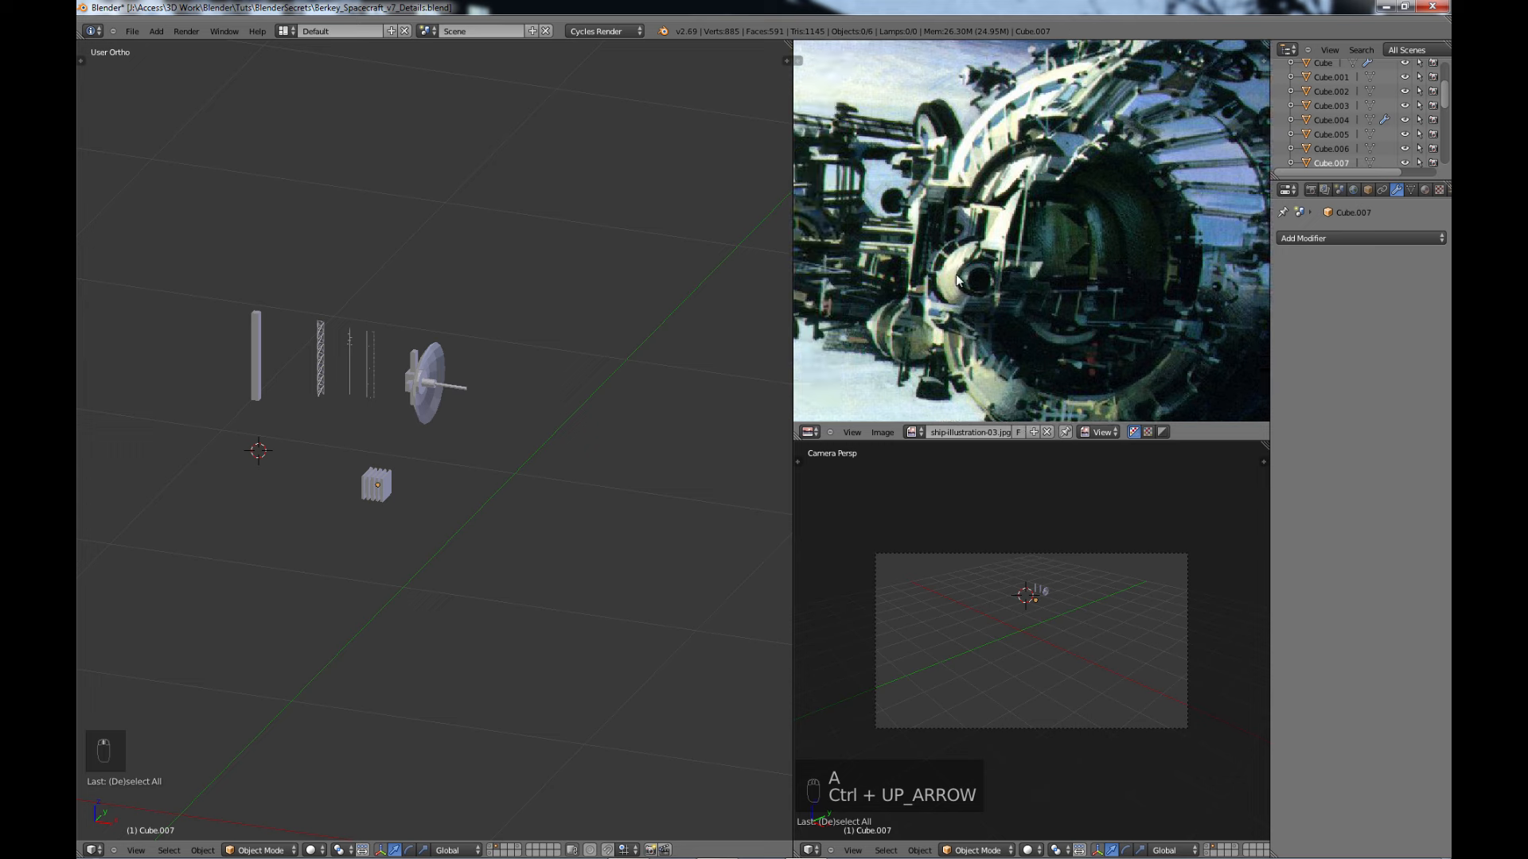
pyautogui.scroll(-1, 957, 274)
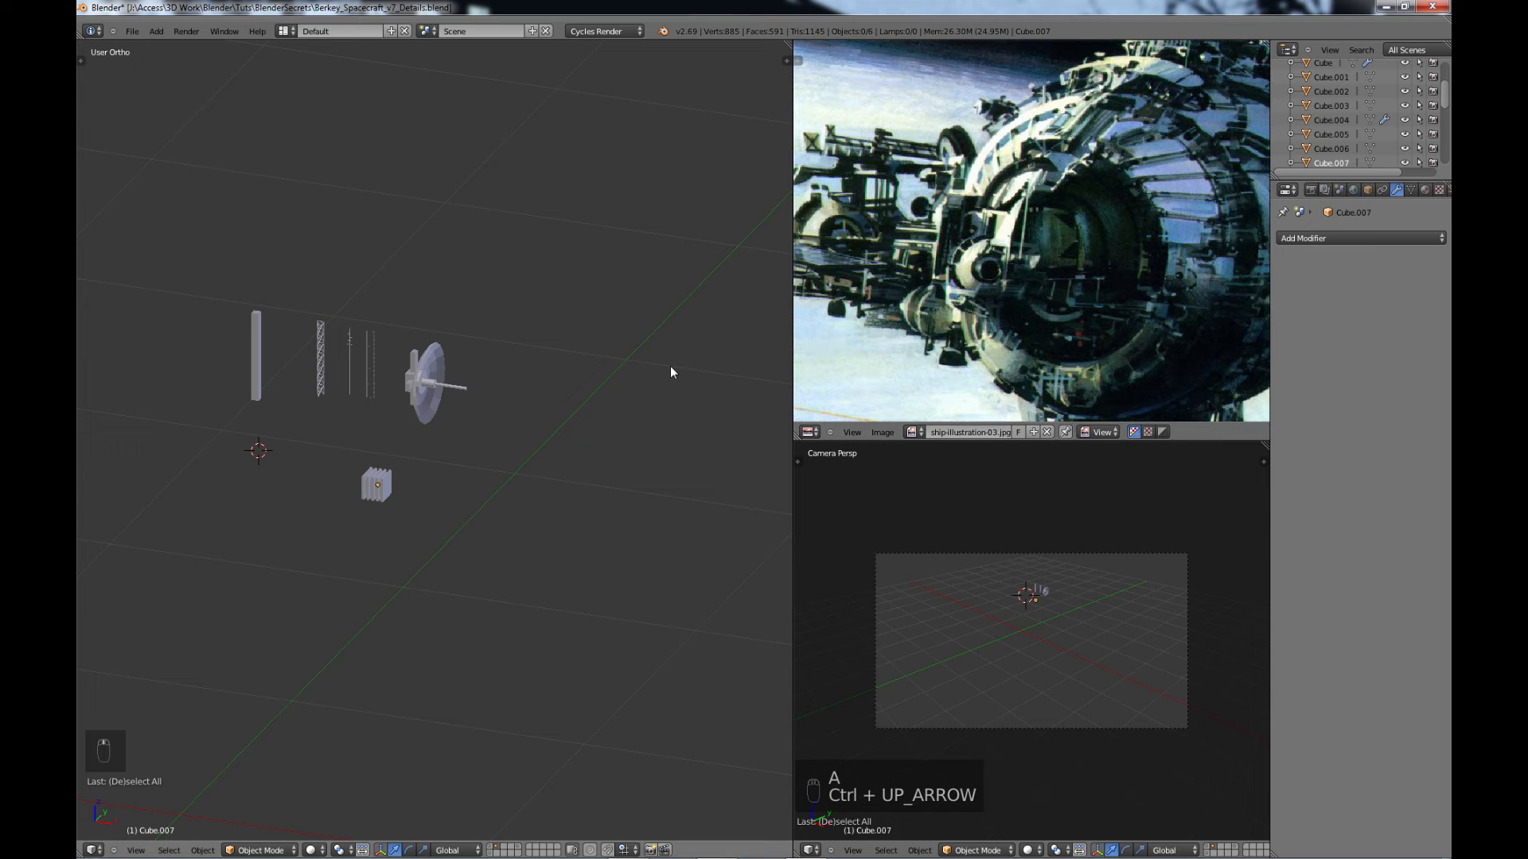
pyautogui.hotkey('ctrl', 'Up')
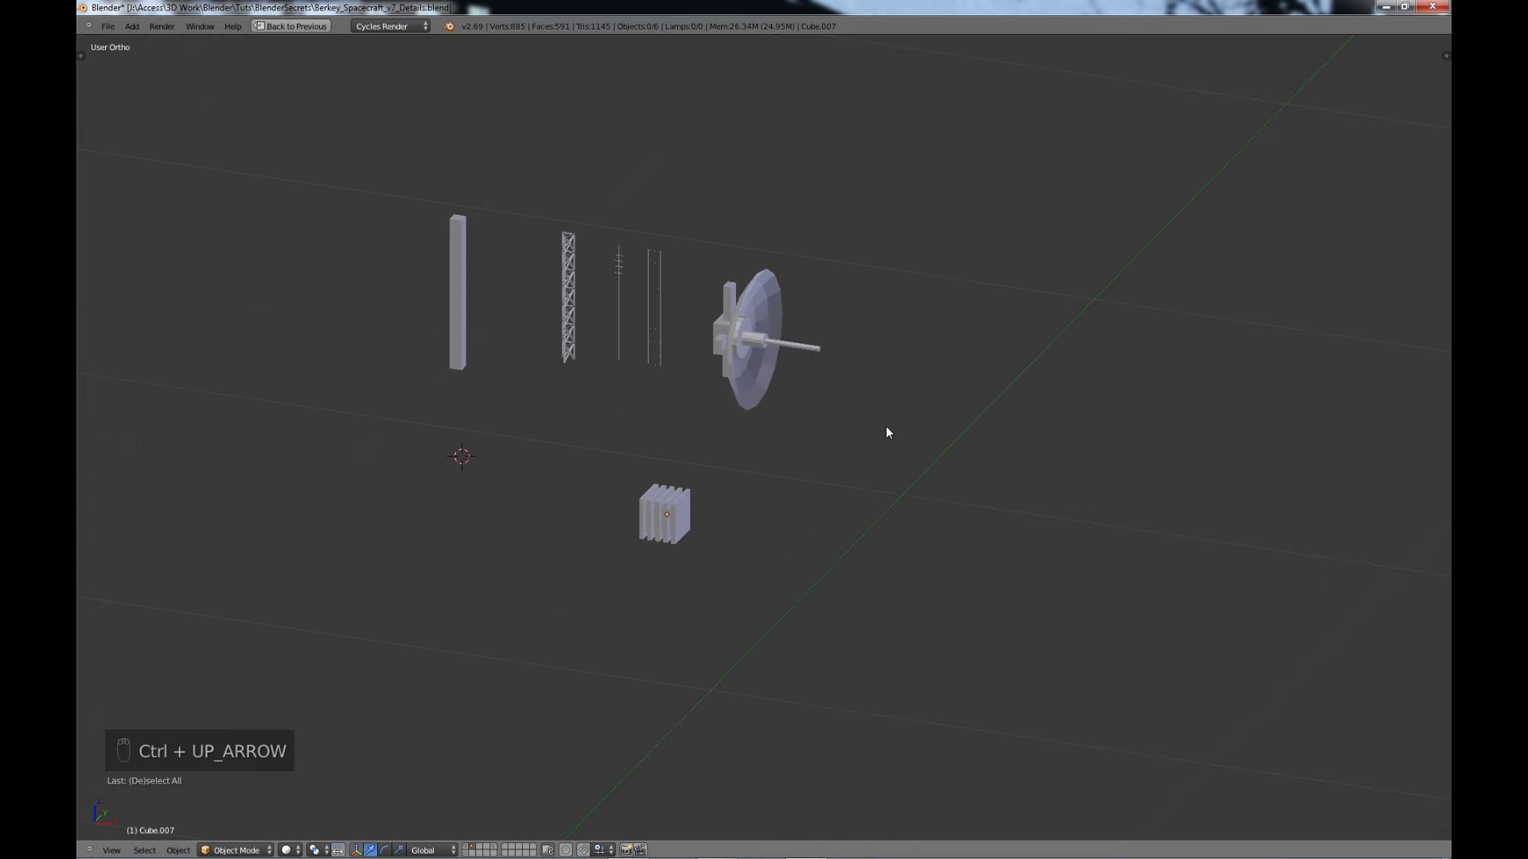
# - Add a UV sphere and rotate it 90 degrees about the X axis
pyautogui.keyDown('shift'); pyautogui.moveTo(886, 429); pyautogui.dragTo(737, 441, button='middle'); pyautogui.keyUp('shift')
pyautogui.hotkey('shift', 'a')
pyautogui.moveTo(738, 434)
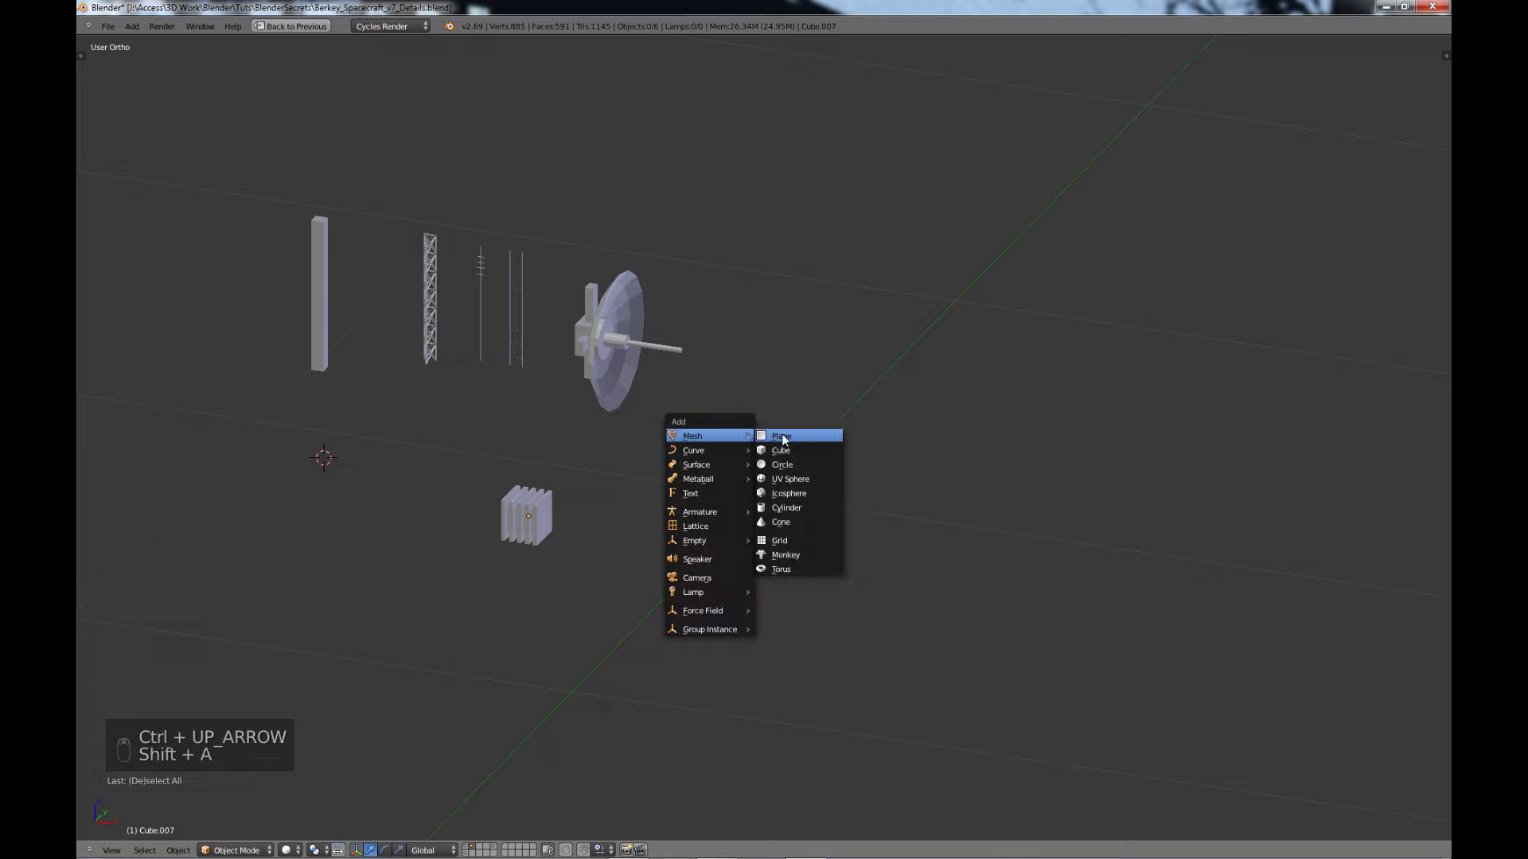
pyautogui.click(792, 465)
pyautogui.scroll(-5, 721, 474)
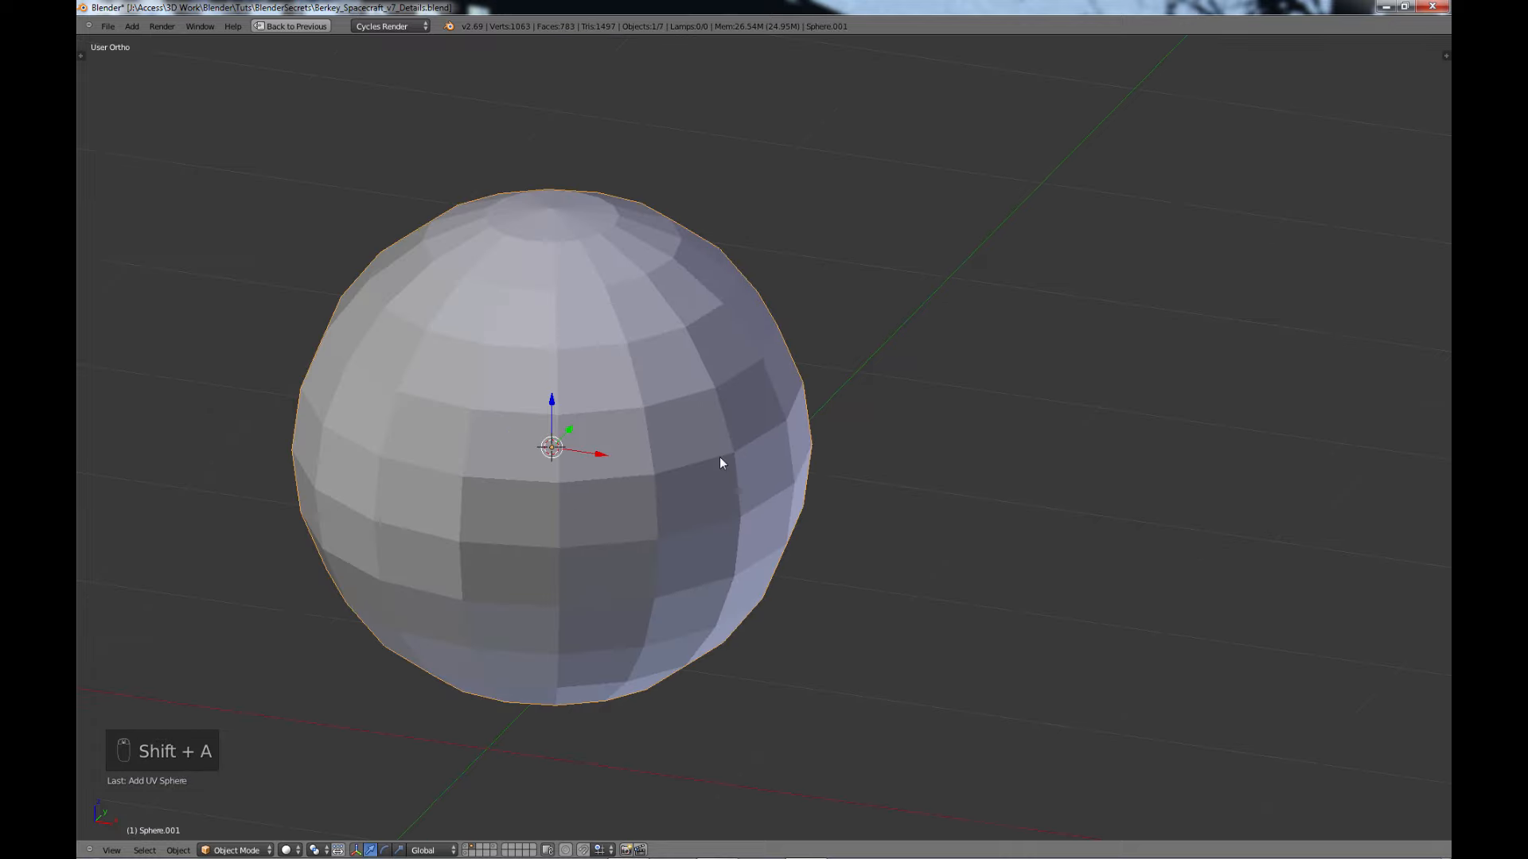
pyautogui.write('rx90')
pyautogui.press('Return')
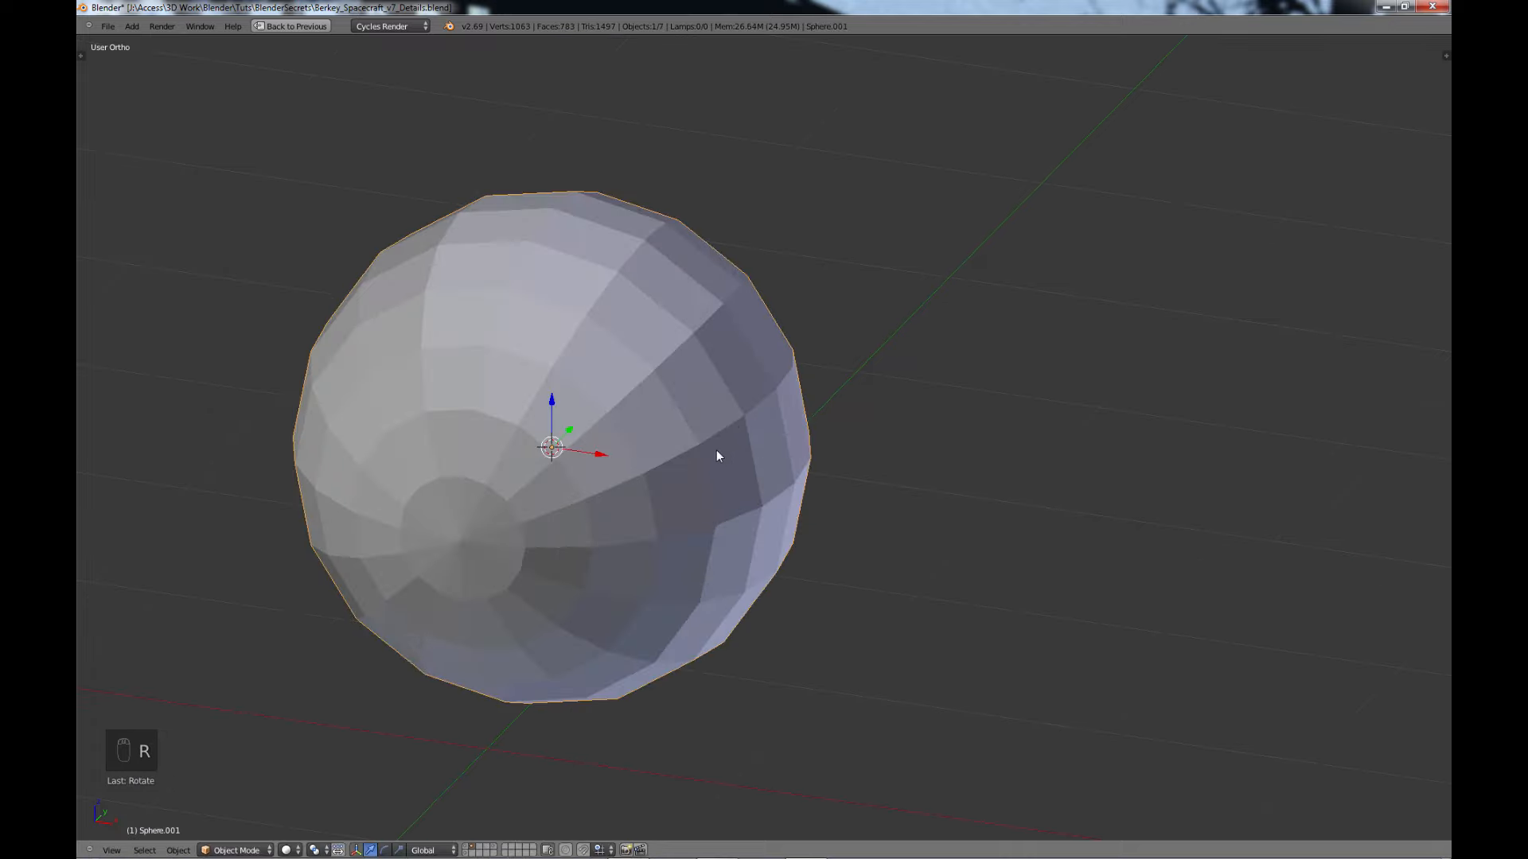
# - Scale the sphere down to roughly the dish's size and move it along X to a clear spot beside the ribbed box
pyautogui.press('s')
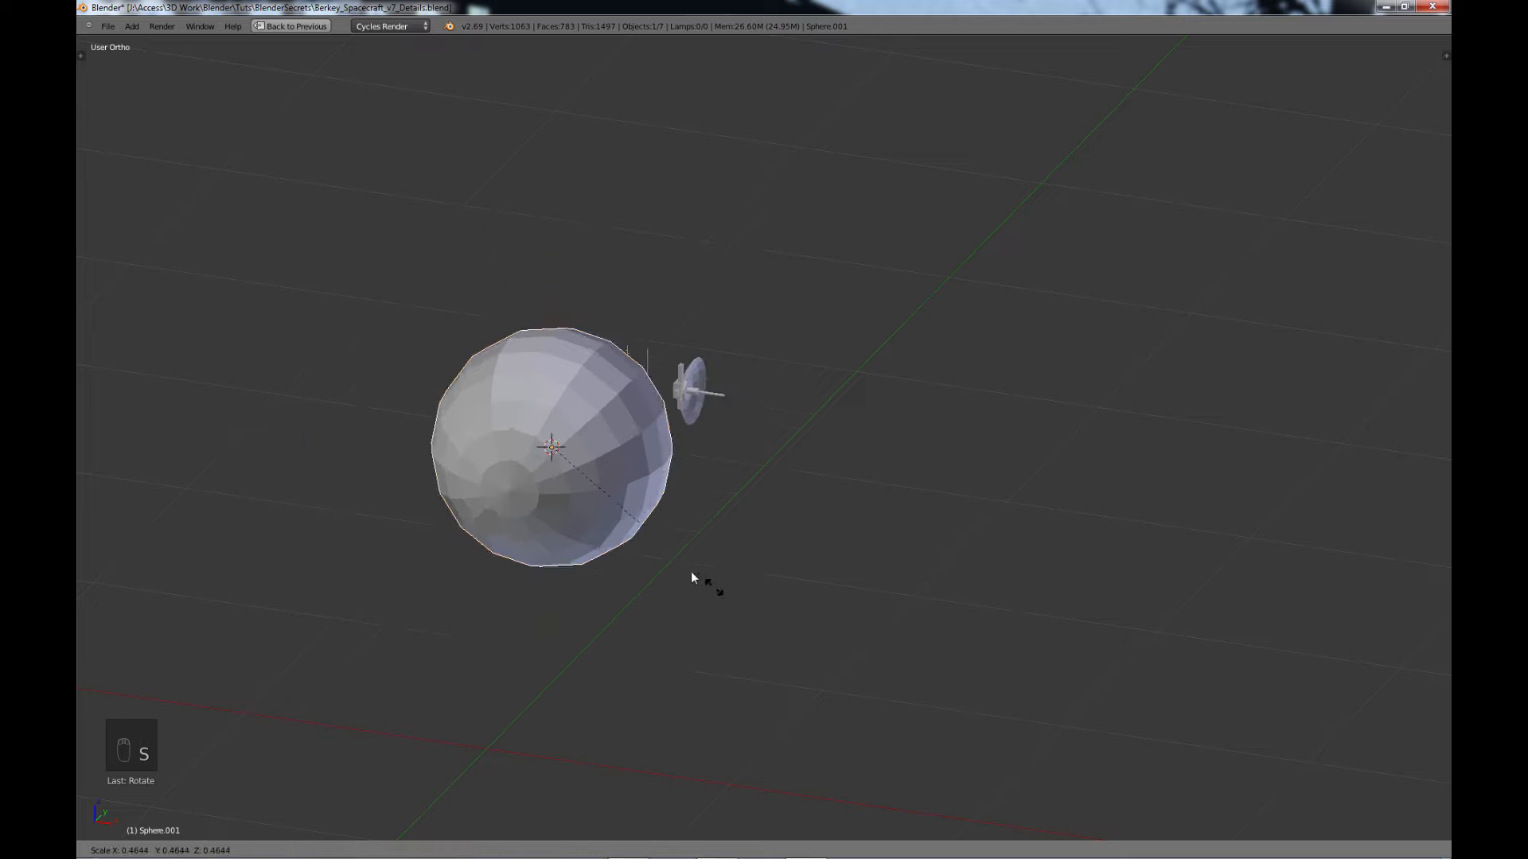
pyautogui.click(602, 487)
pyautogui.moveTo(591, 448); pyautogui.dragTo(819, 476)
pyautogui.scroll(6, 825, 627)
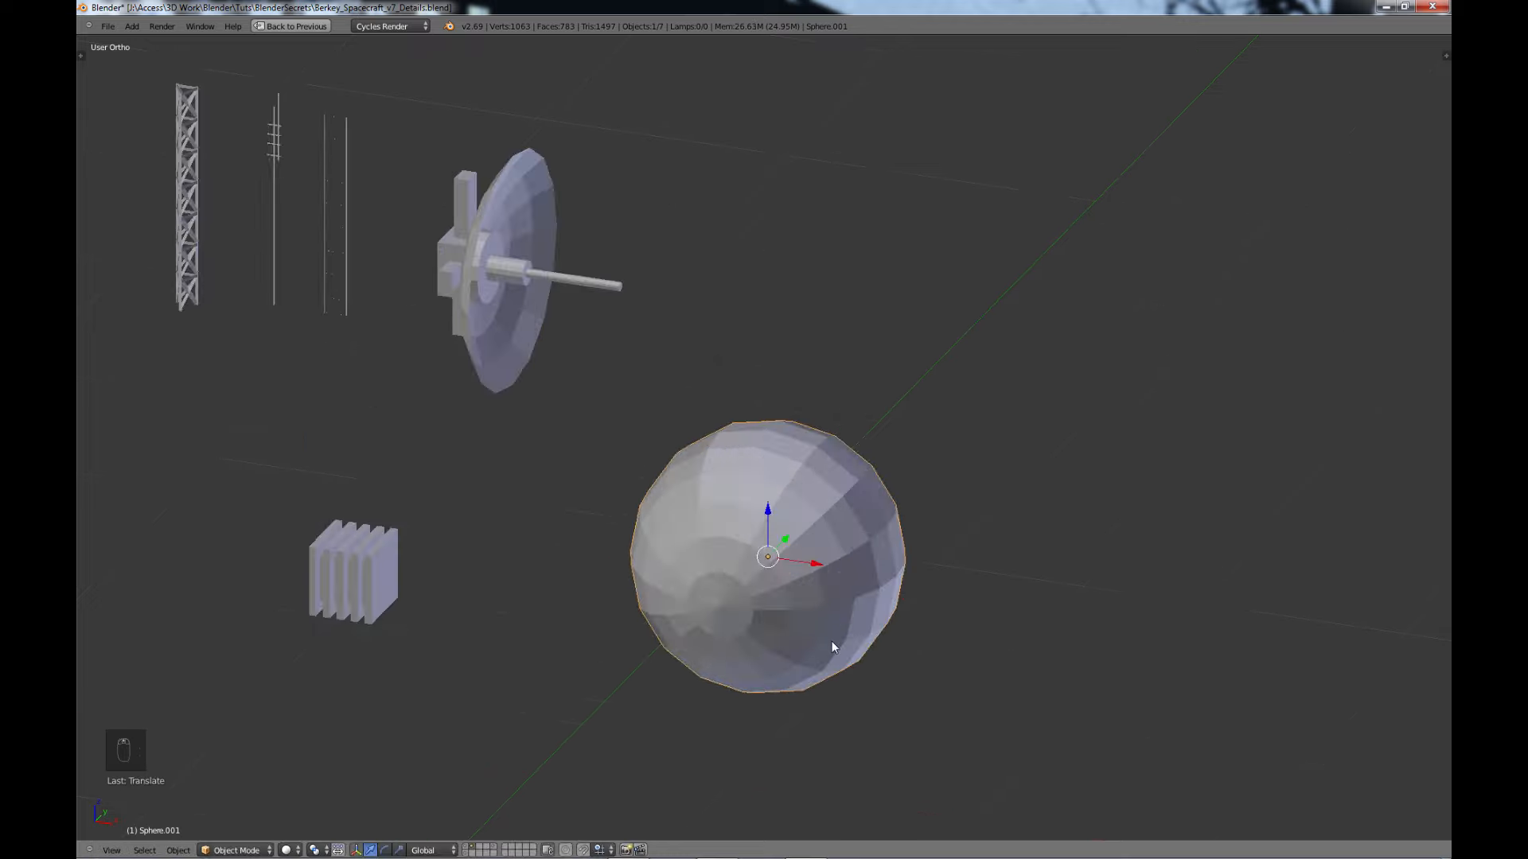
pyautogui.keyDown('shift'); pyautogui.moveTo(831, 642); pyautogui.dragTo(828, 370, button='middle'); pyautogui.keyUp('shift')
pyautogui.scroll(1, 821, 439)
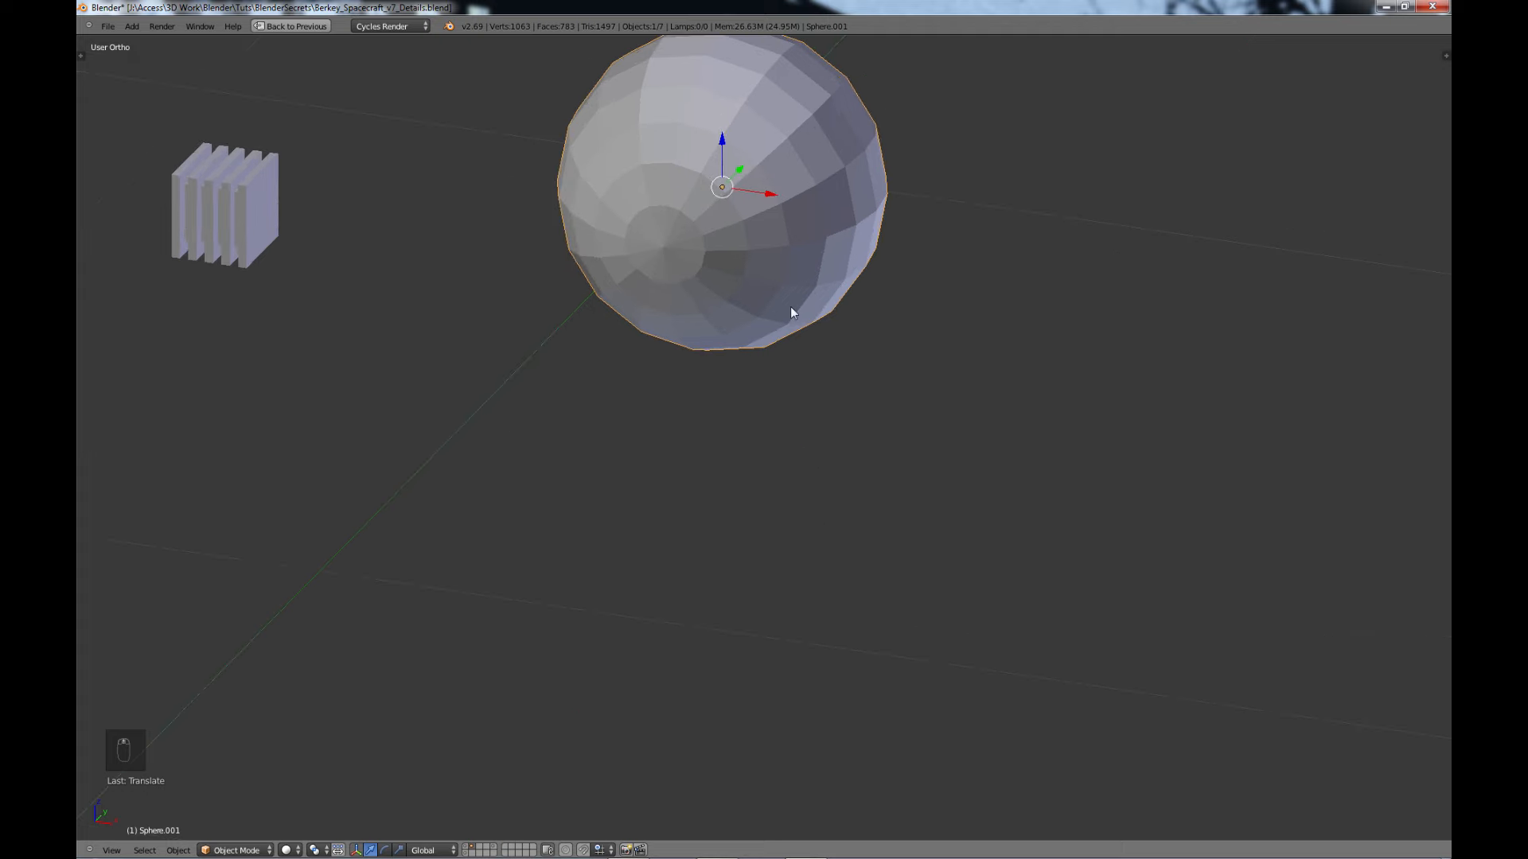
# - Open the sphere for editing and, in face selection mode, select a two-by-two block of faces on its upper front
pyautogui.press('Tab')
pyautogui.keyDown('shift'); pyautogui.moveTo(789, 294); pyautogui.dragTo(805, 442, button='middle'); pyautogui.keyUp('shift')
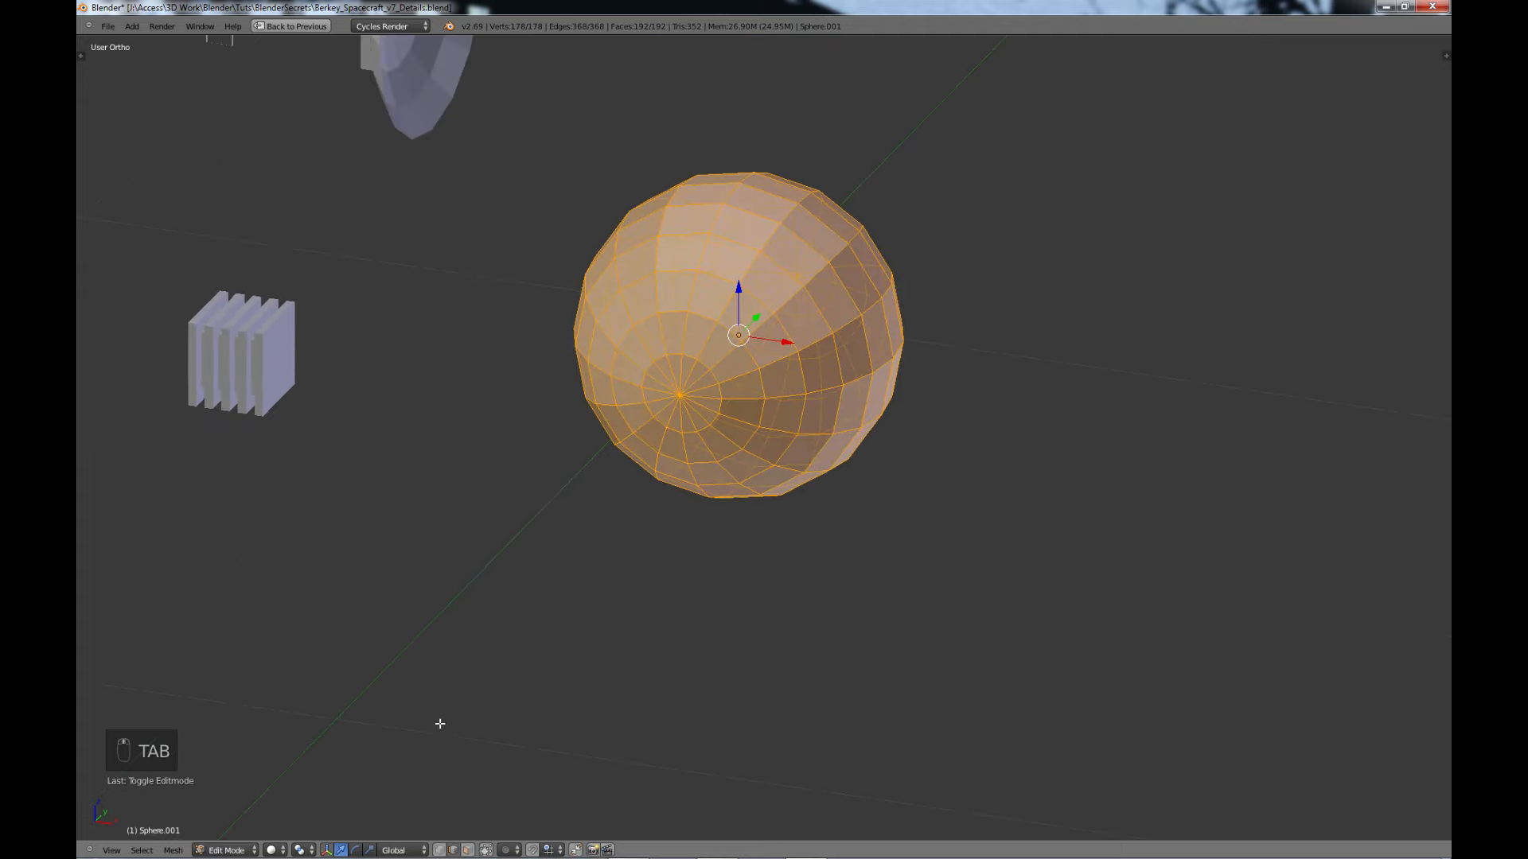
pyautogui.click(467, 850)
pyautogui.scroll(3, 694, 613)
pyautogui.keyDown('shift'); pyautogui.moveTo(678, 164); pyautogui.dragTo(704, 387, button='middle'); pyautogui.keyUp('shift')
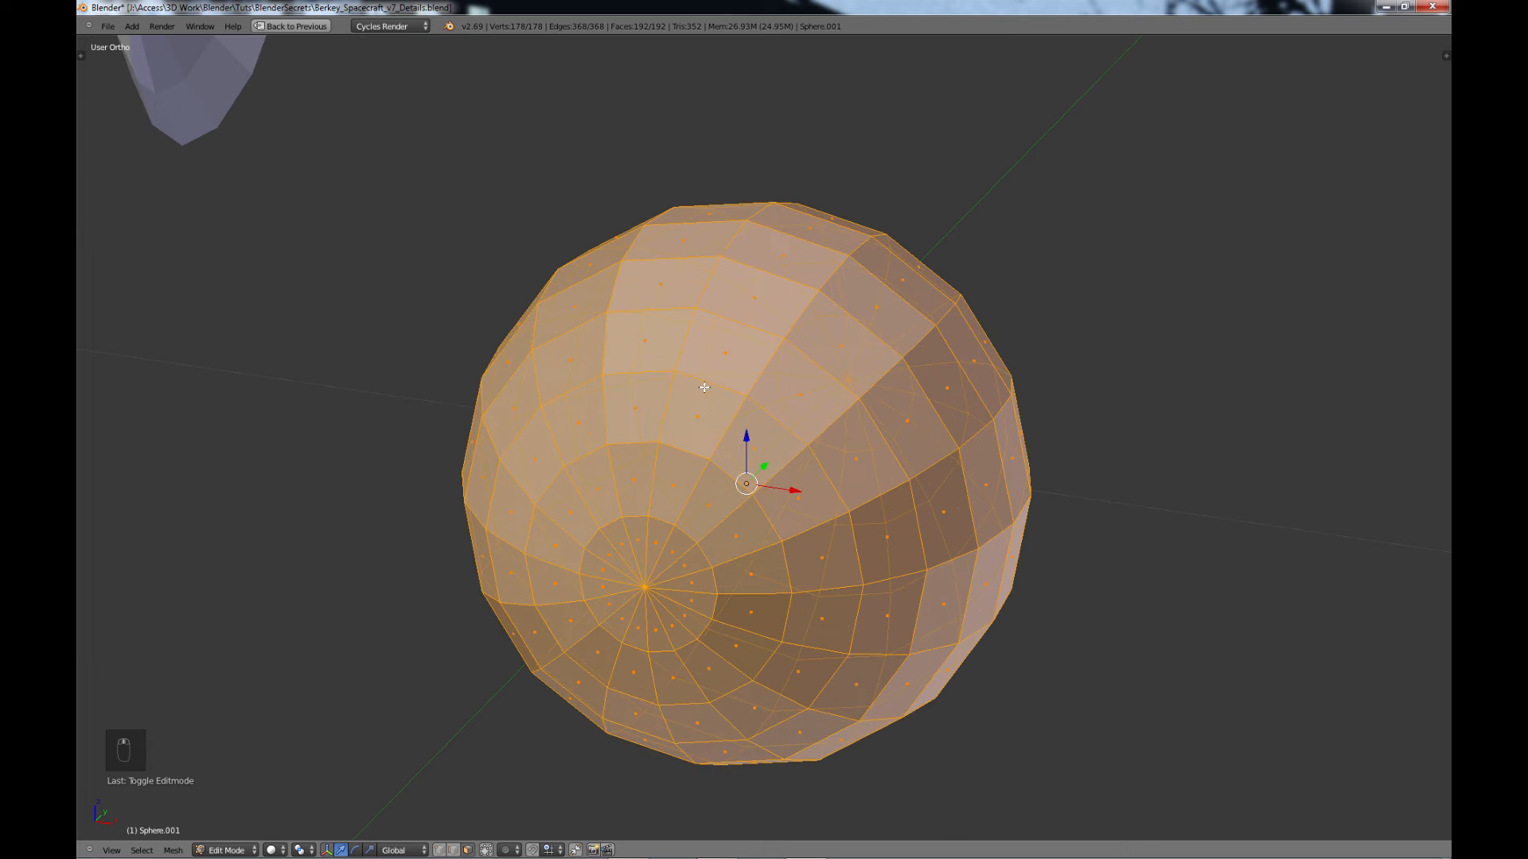
pyautogui.rightClick(646, 343)
pyautogui.keyDown('shift'); pyautogui.rightClick(732, 358); pyautogui.keyUp('shift')
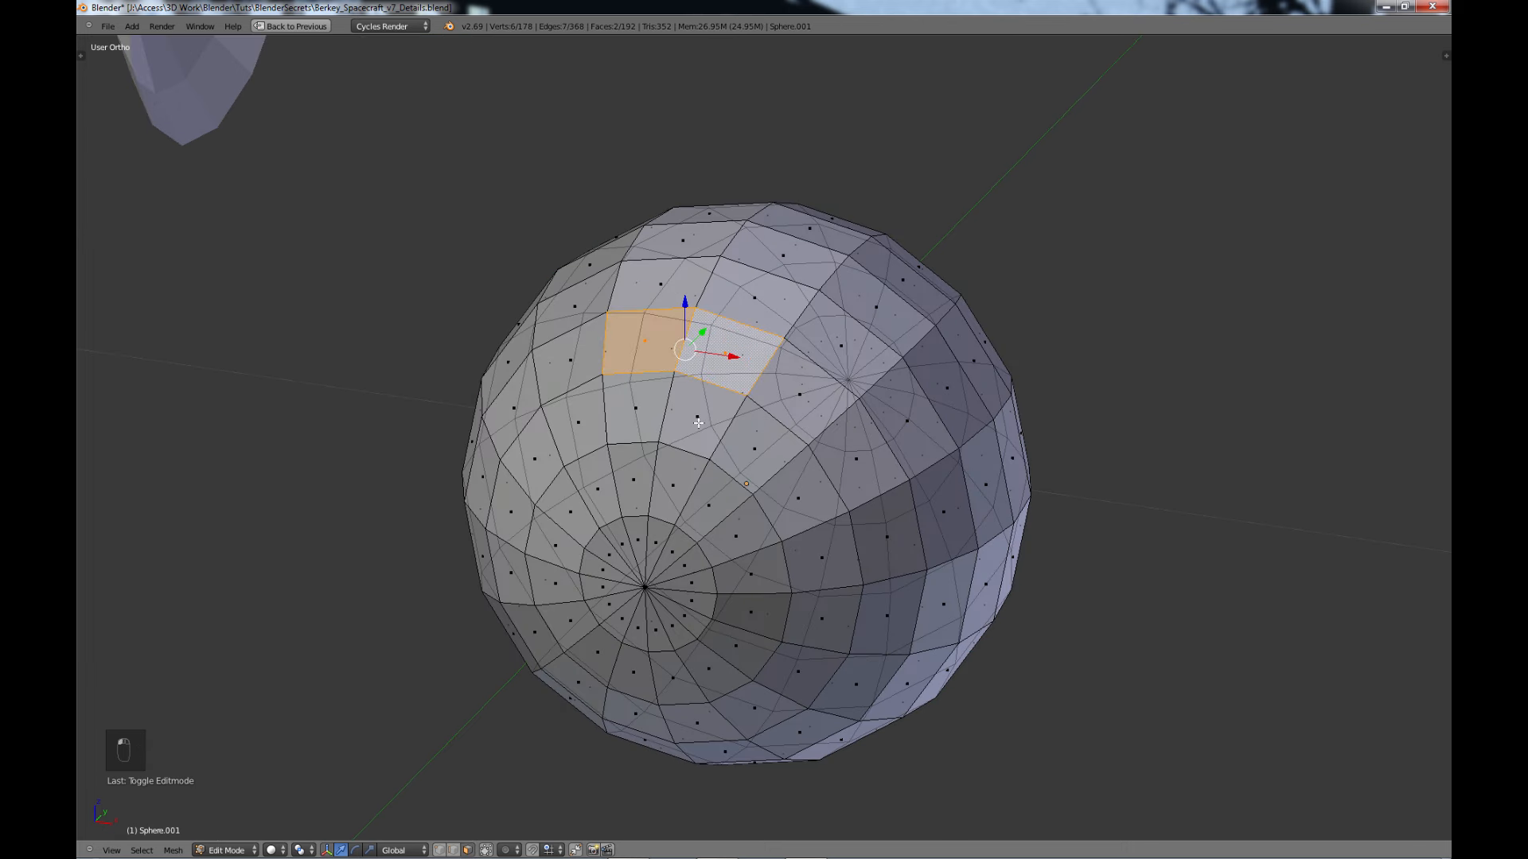
pyautogui.keyDown('shift'); pyautogui.rightClick(699, 423); pyautogui.keyUp('shift')
pyautogui.keyDown('shift'); pyautogui.rightClick(635, 407); pyautogui.keyUp('shift')
# - Extrude the block in place, scale it to about 0.9 as an inset, and extrude it inward about 0.01 to form a recessed panel
pyautogui.press('e')
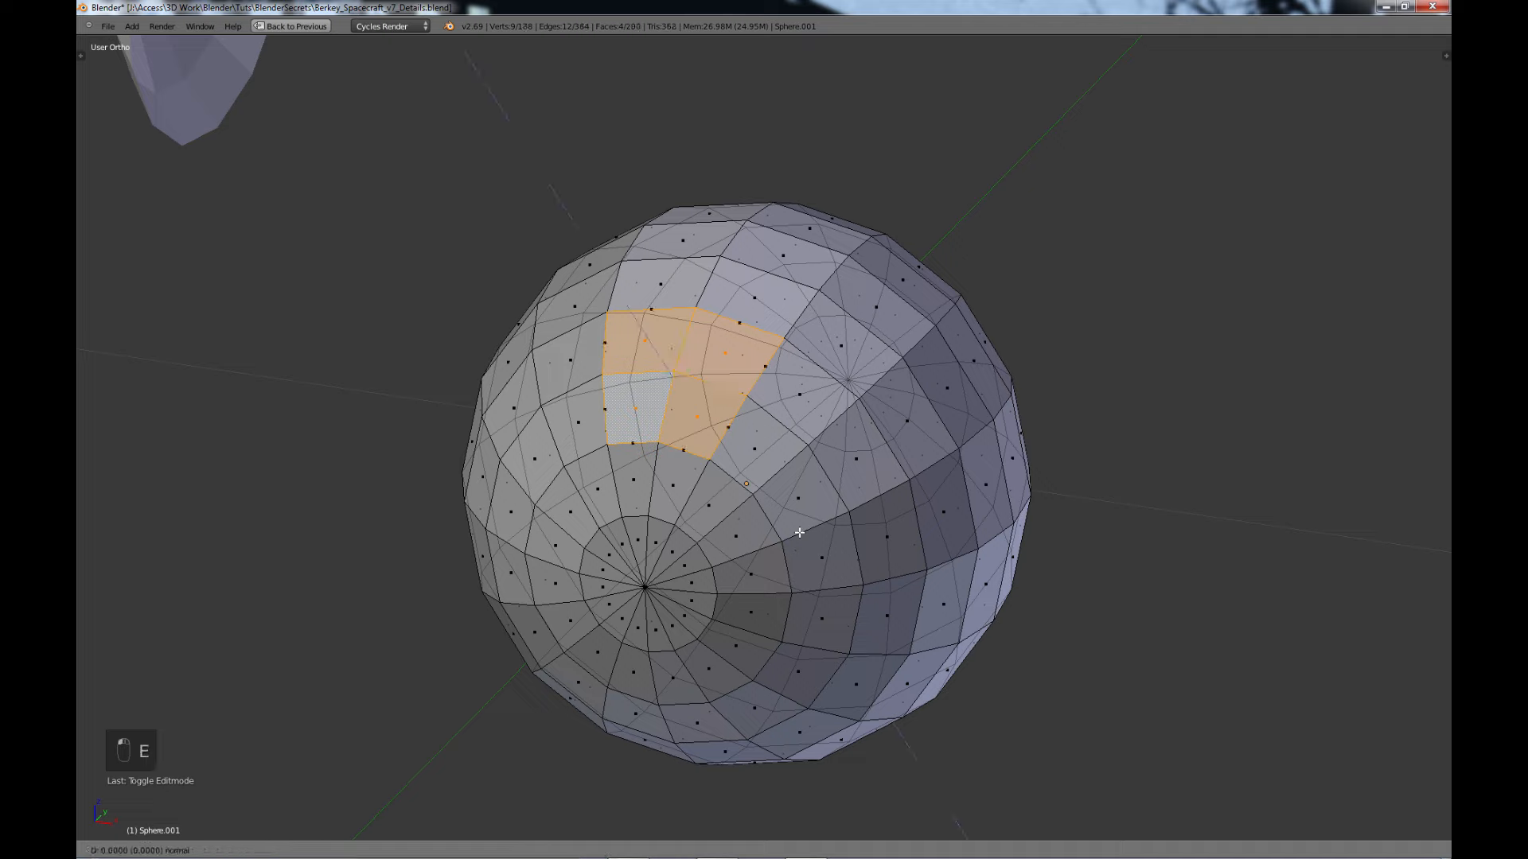
pyautogui.rightClick(858, 582)
pyautogui.press('s')
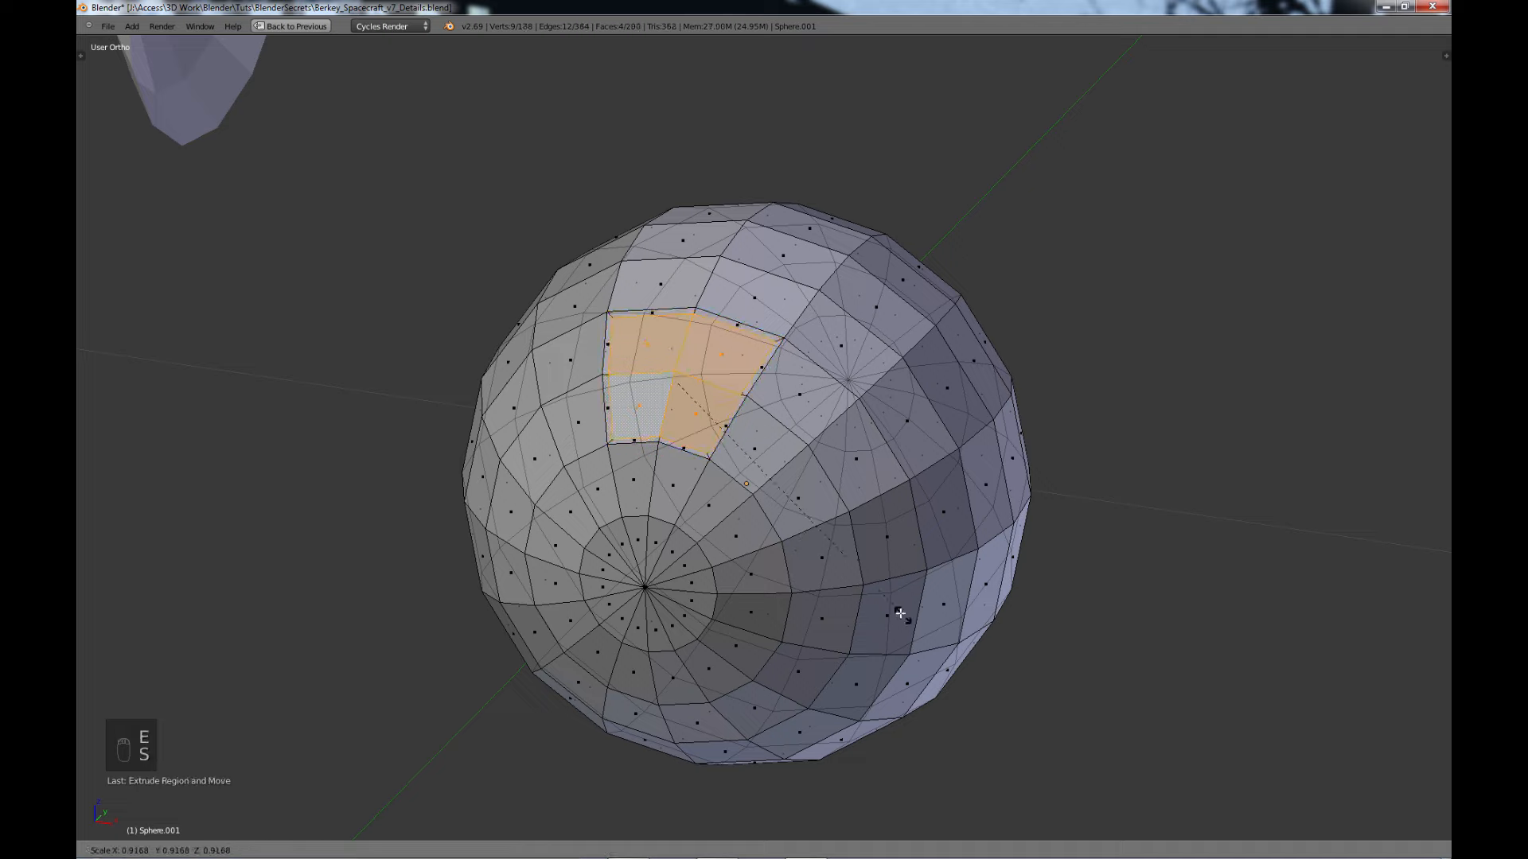
pyautogui.click(888, 603)
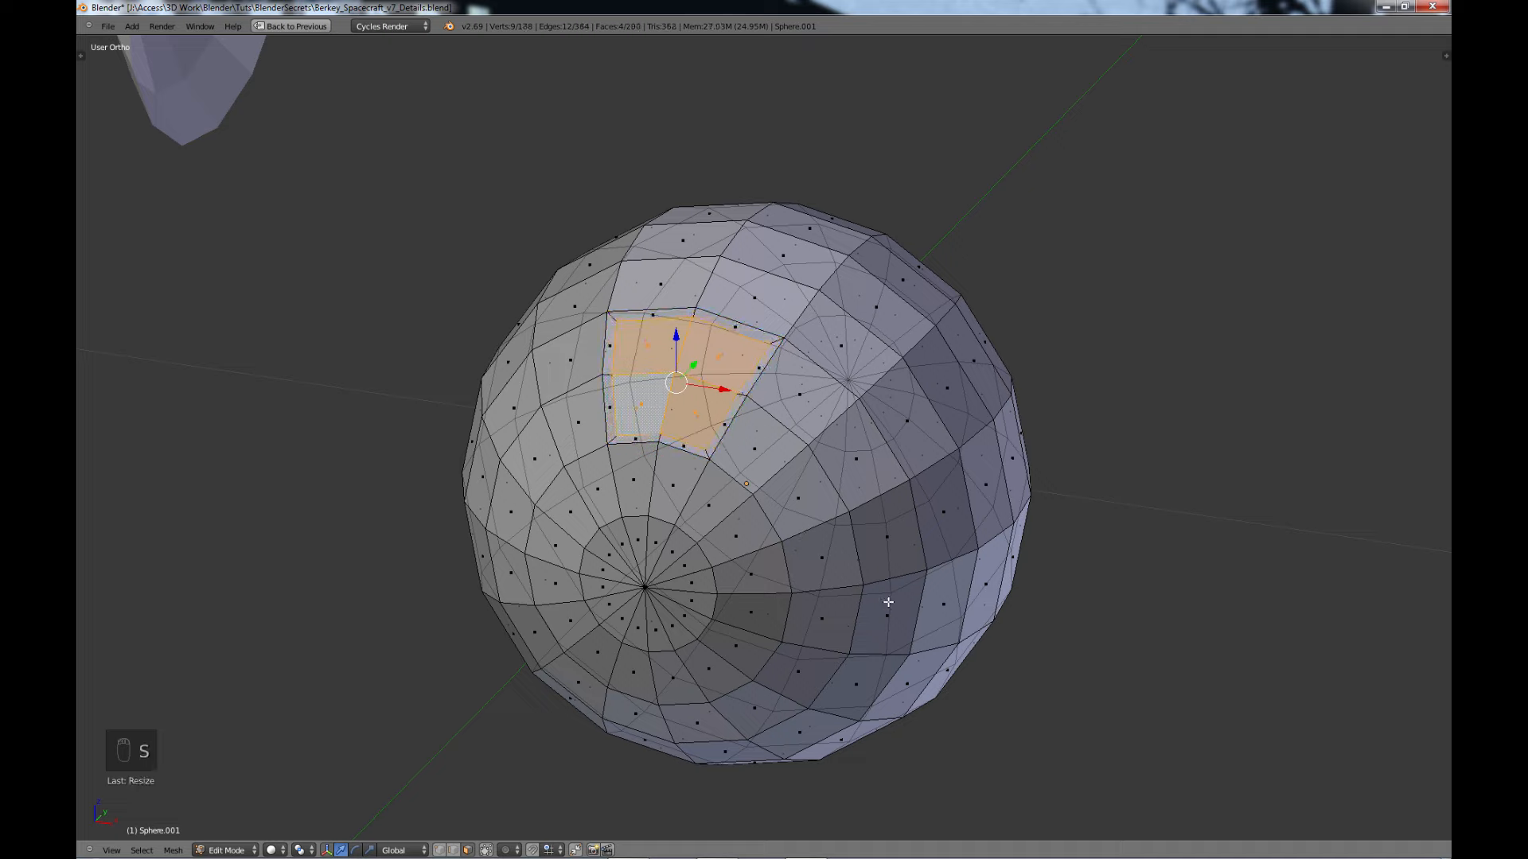
pyautogui.press('e')
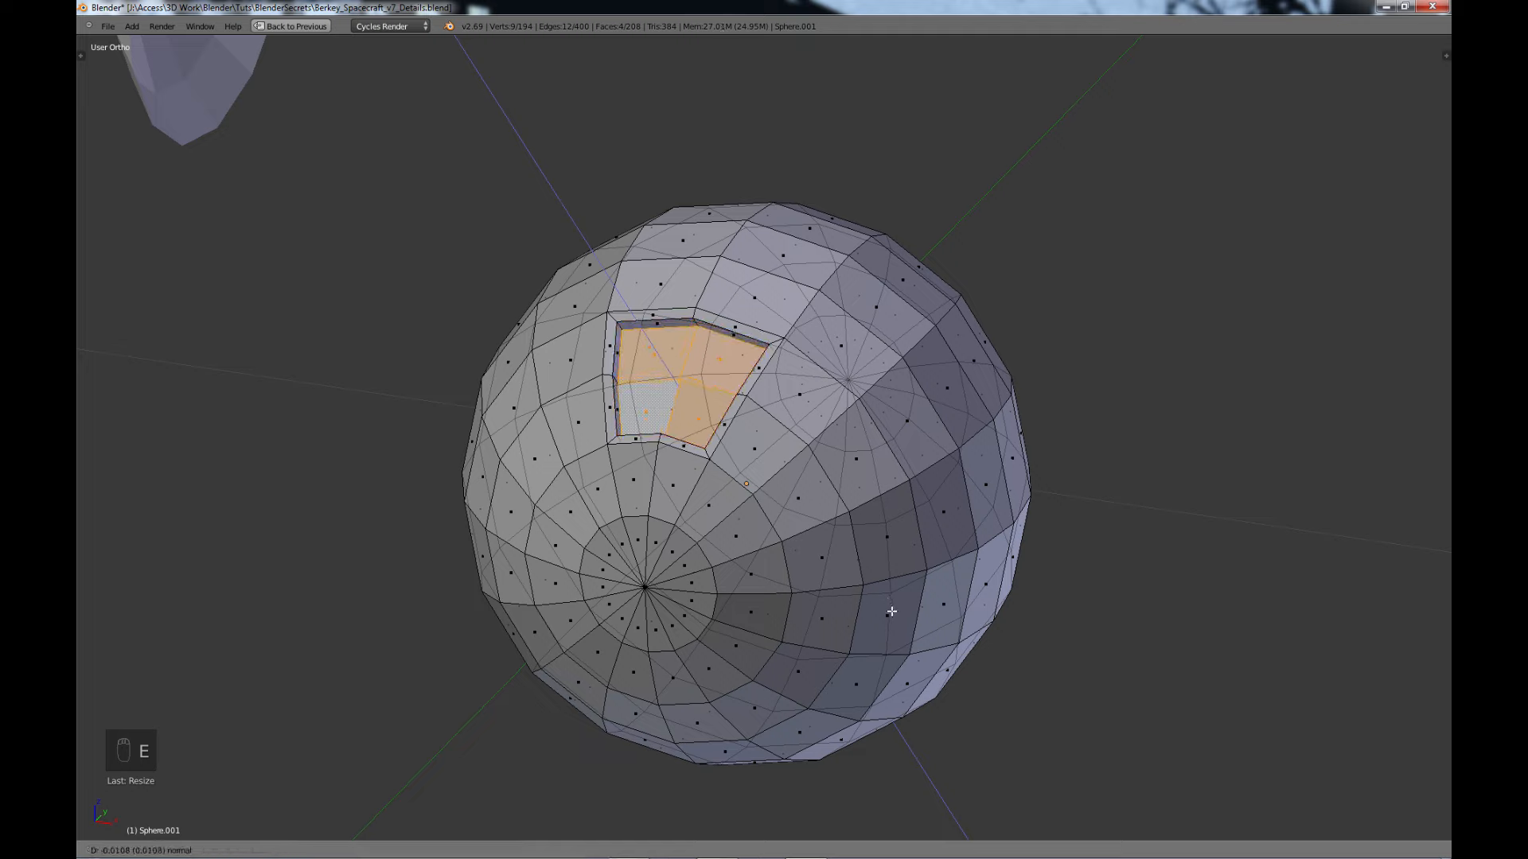
pyautogui.click(892, 611)
# - Select the neighbouring two-by-two block of faces beside the recessed panel, in the same ring around the pole
pyautogui.click(809, 404)
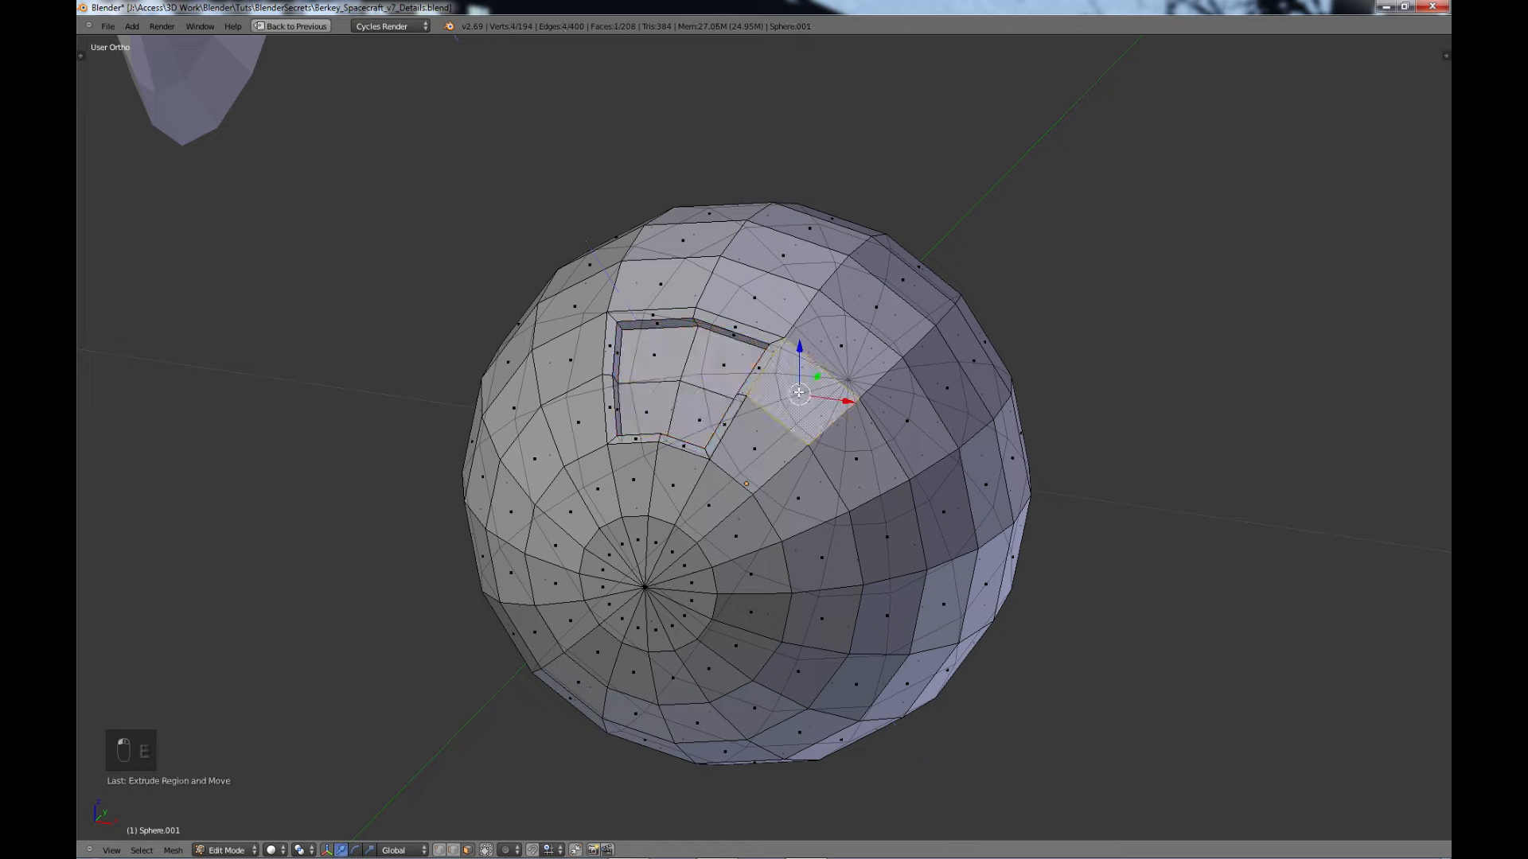
pyautogui.keyDown('shift'); pyautogui.click(858, 448); pyautogui.keyUp('shift')
pyautogui.keyDown('shift'); pyautogui.click(793, 503); pyautogui.keyUp('shift')
pyautogui.keyDown('shift'); pyautogui.click(755, 454); pyautogui.keyUp('shift')
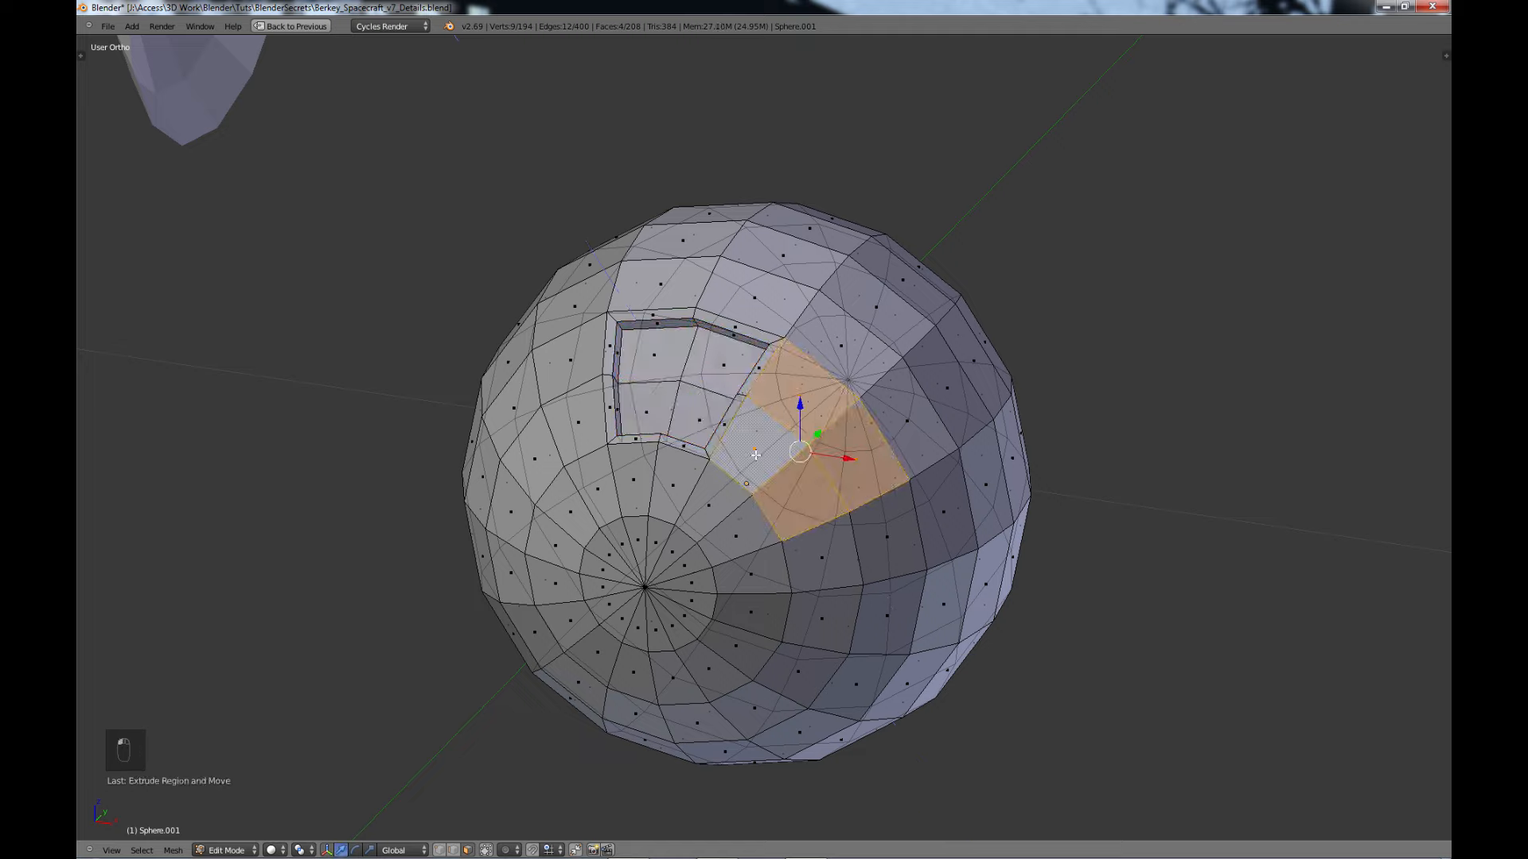
# - Extrude the selected face block in place, scale it down slightly as an inset, and extrude it inward about 0.01 as a second recessed panel
pyautogui.press('e')
pyautogui.rightClick(829, 507)
pyautogui.press('s')
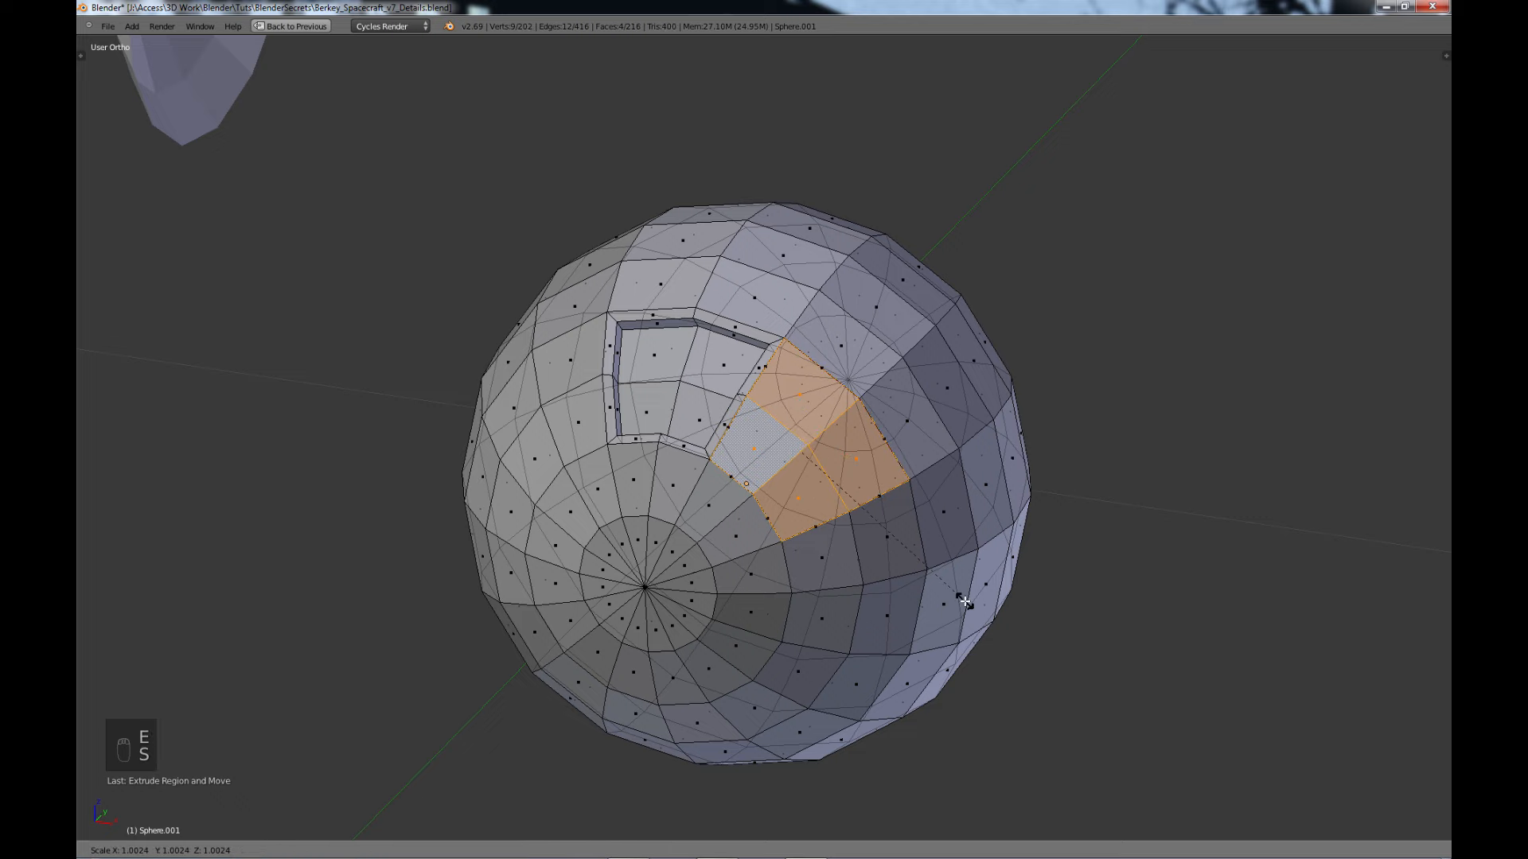
pyautogui.click(937, 573)
pyautogui.moveTo(936, 573); pyautogui.dragTo(993, 559, button='middle')
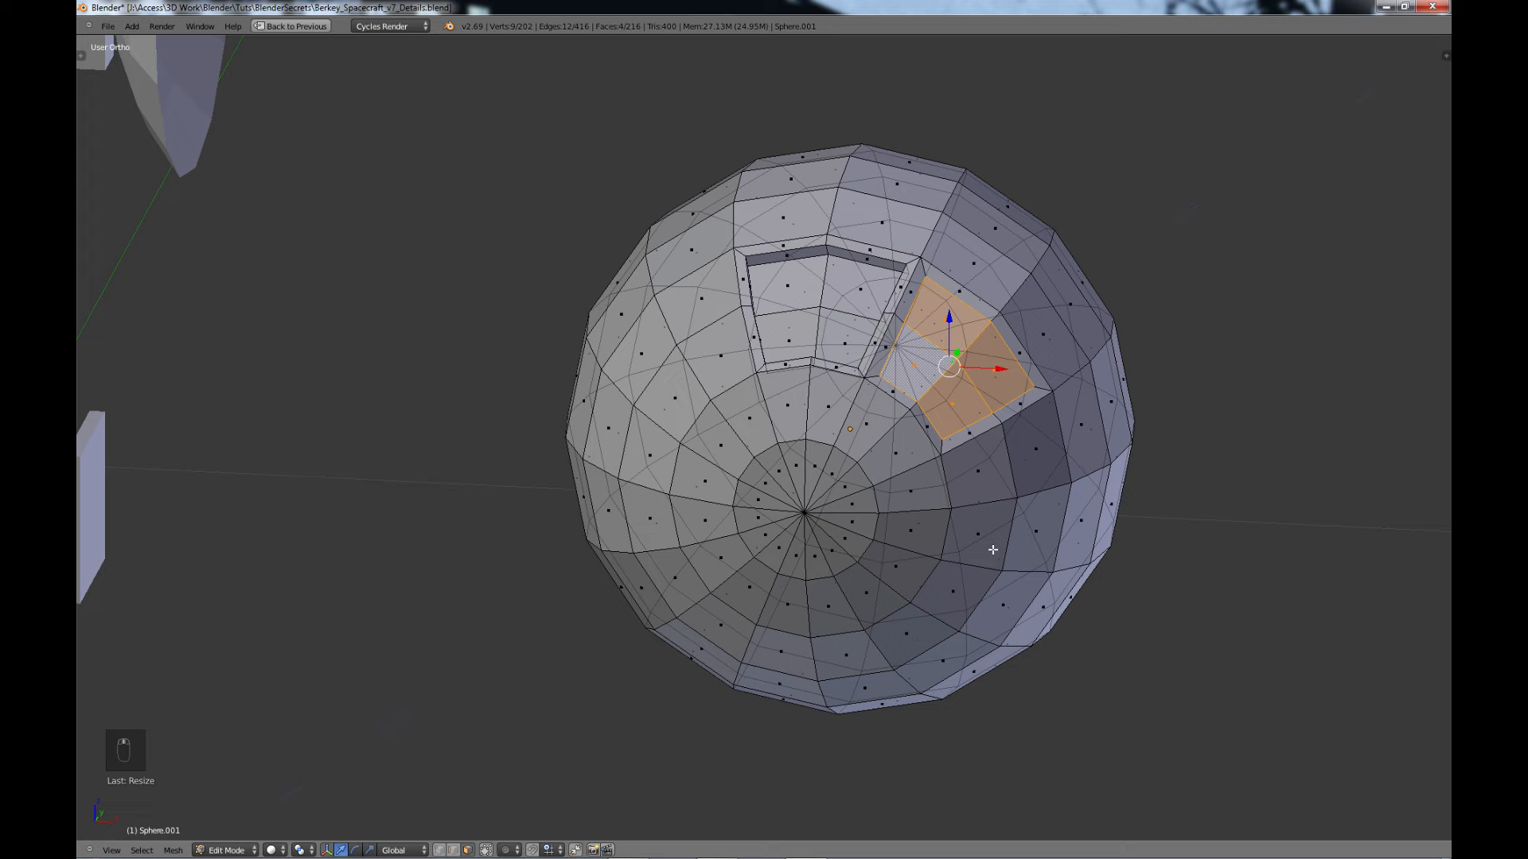
pyautogui.press('e')
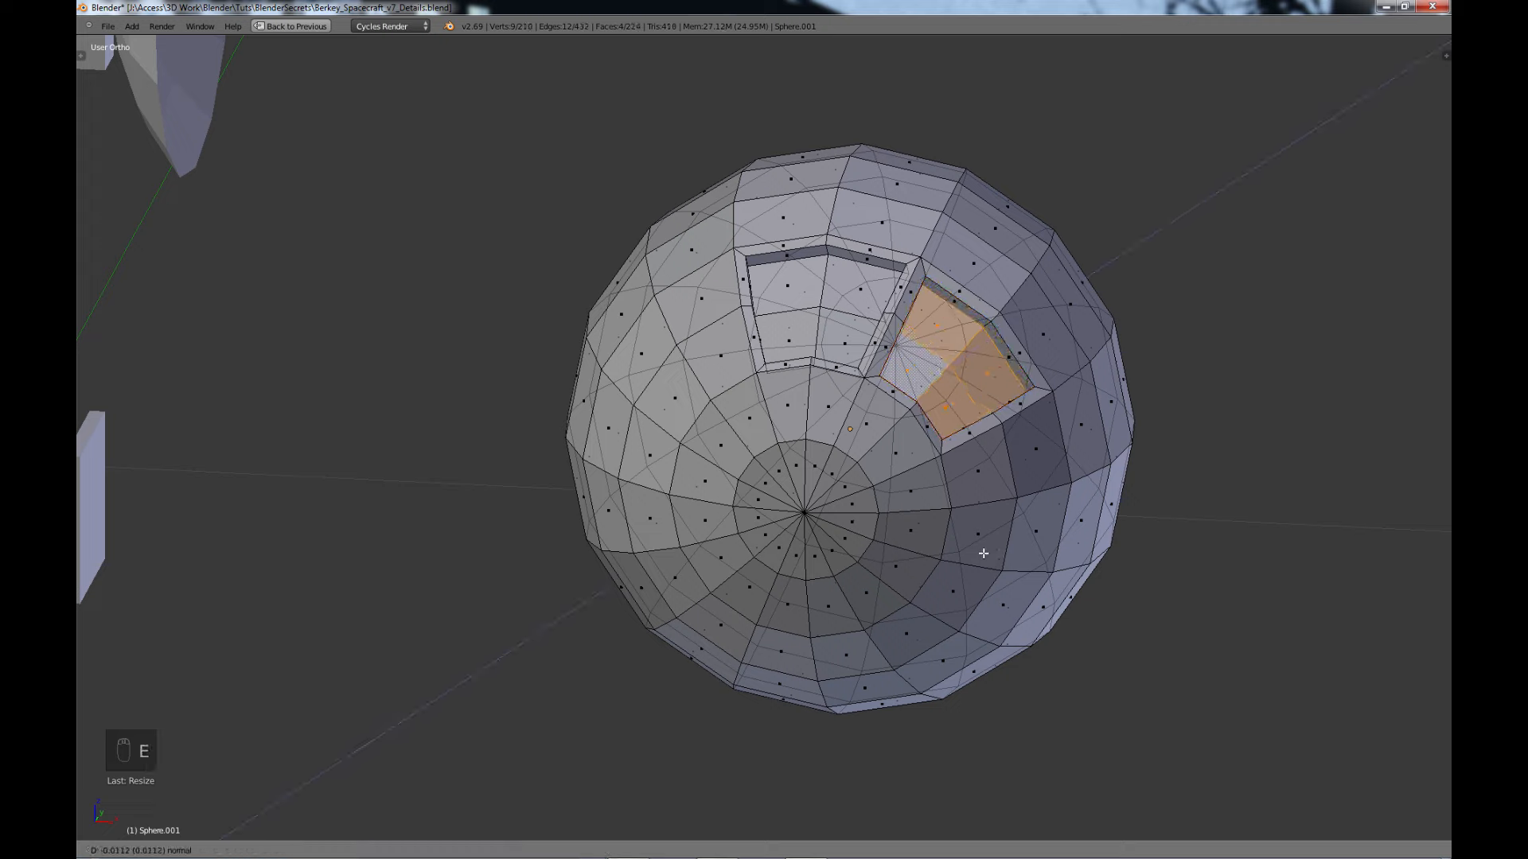
pyautogui.click(984, 553)
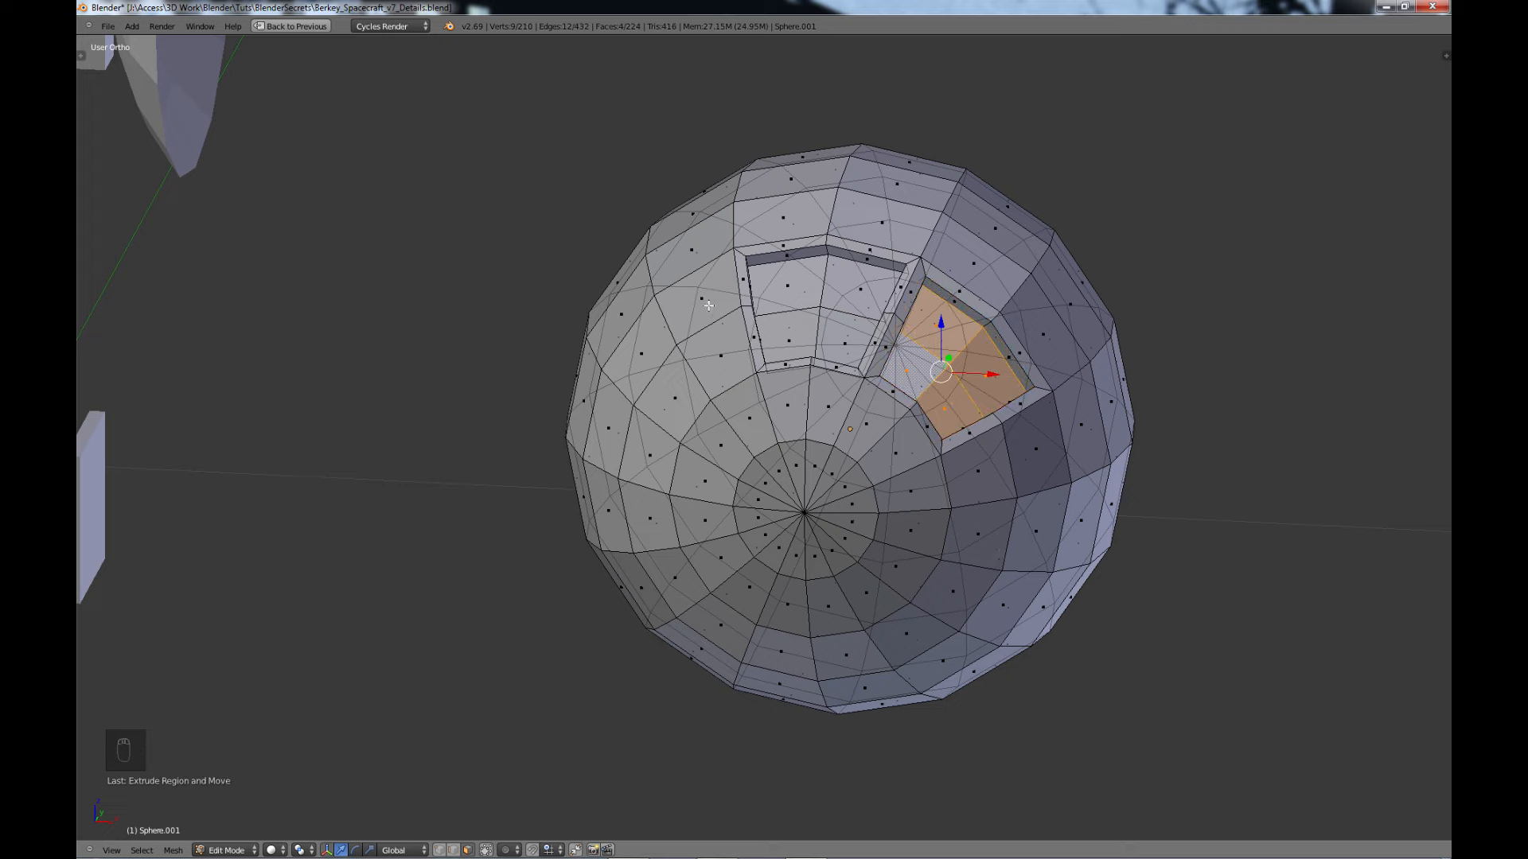
# - Recess the two-by-two face block on the first panel's other side, insetting it to about 0.88 and extruding it inward about 0.006
pyautogui.rightClick(709, 307)
pyautogui.keyDown('shift'); pyautogui.rightClick(716, 342); pyautogui.keyUp('shift')
pyautogui.keyDown('shift'); pyautogui.rightClick(653, 350); pyautogui.keyUp('shift')
pyautogui.keyDown('shift'); pyautogui.rightClick(675, 393); pyautogui.keyUp('shift')
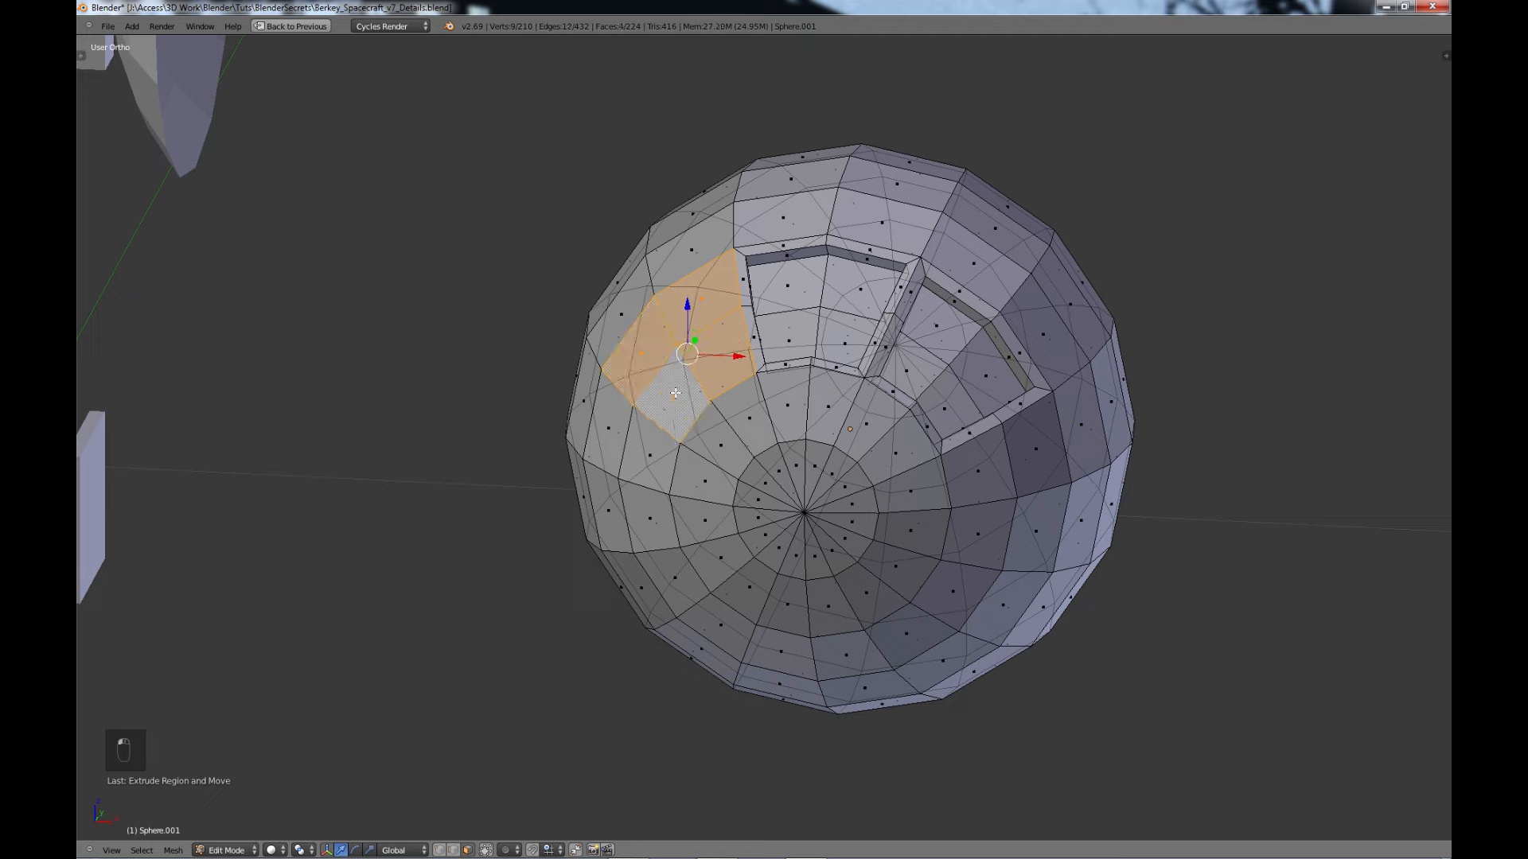
pyautogui.press('e')
pyautogui.press('s')
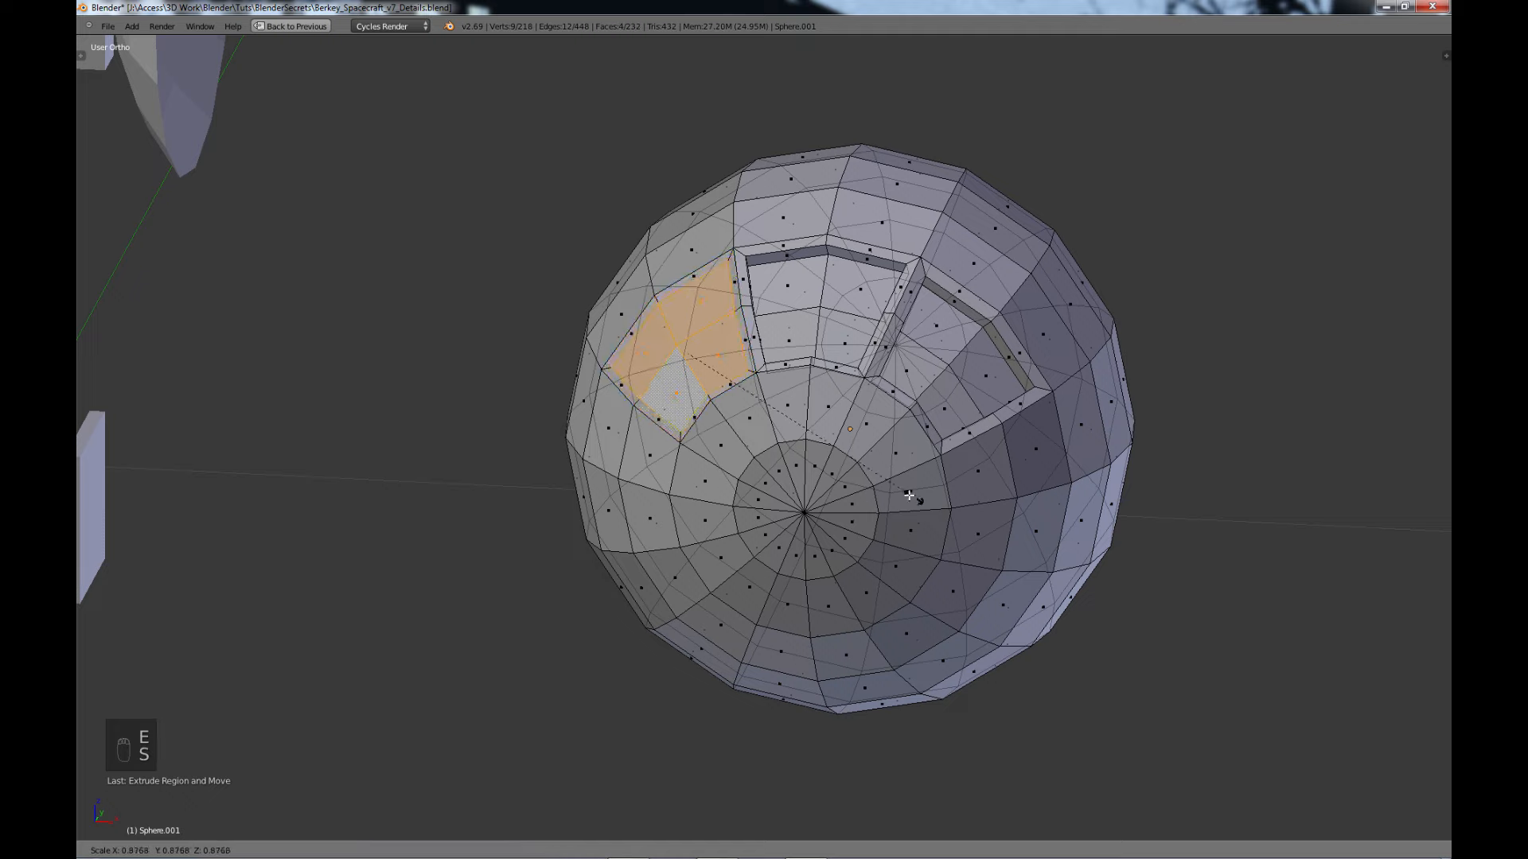
pyautogui.click(904, 493)
pyautogui.press('e')
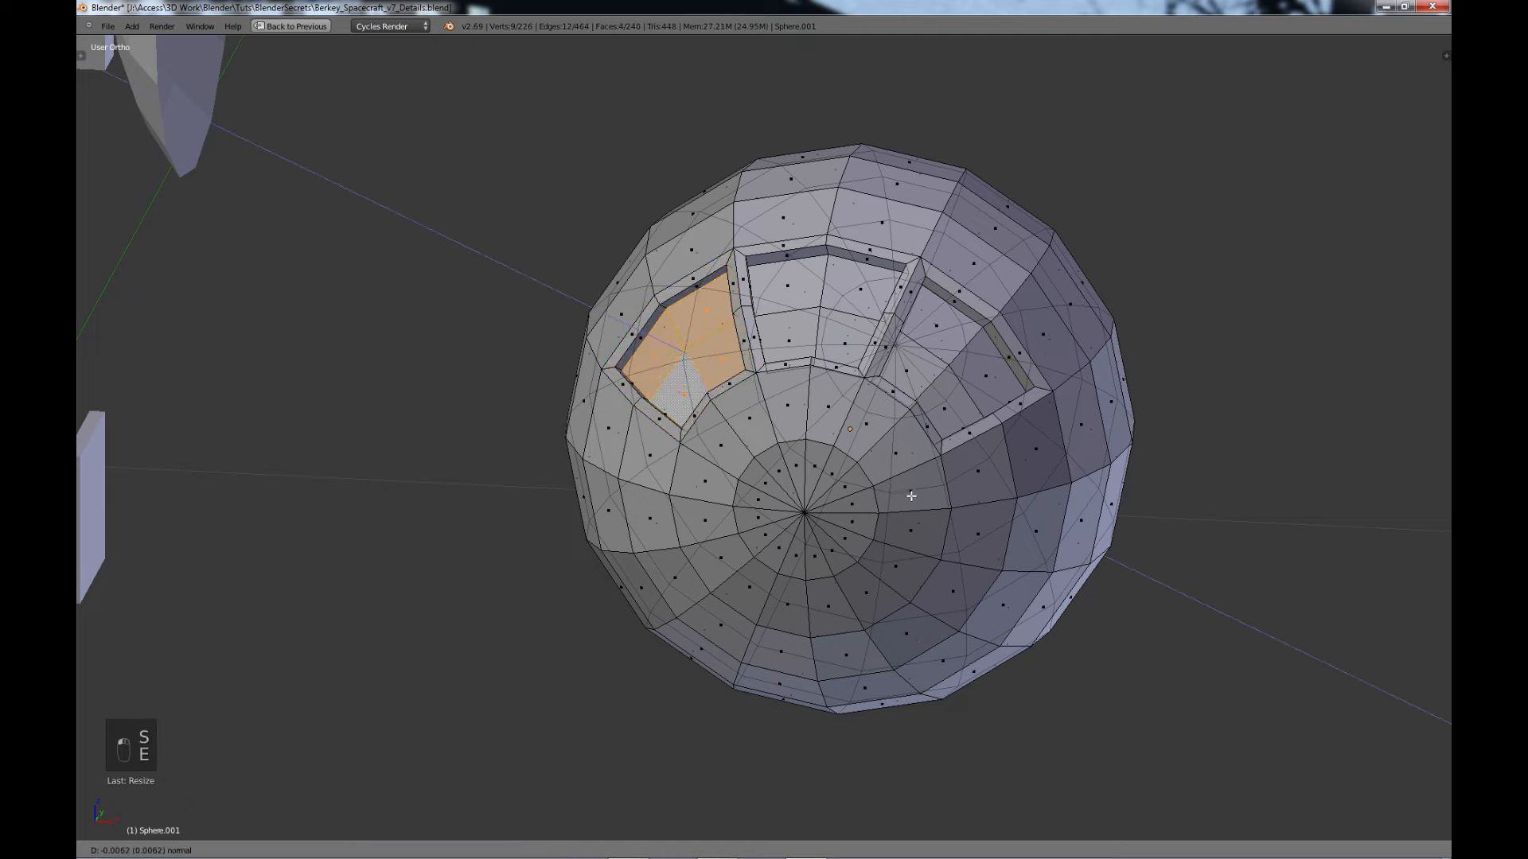
pyautogui.click(911, 497)
pyautogui.moveTo(880, 448); pyautogui.dragTo(900, 481, button='middle')
pyautogui.press('Tab')
pyautogui.scroll(-4, 895, 478)
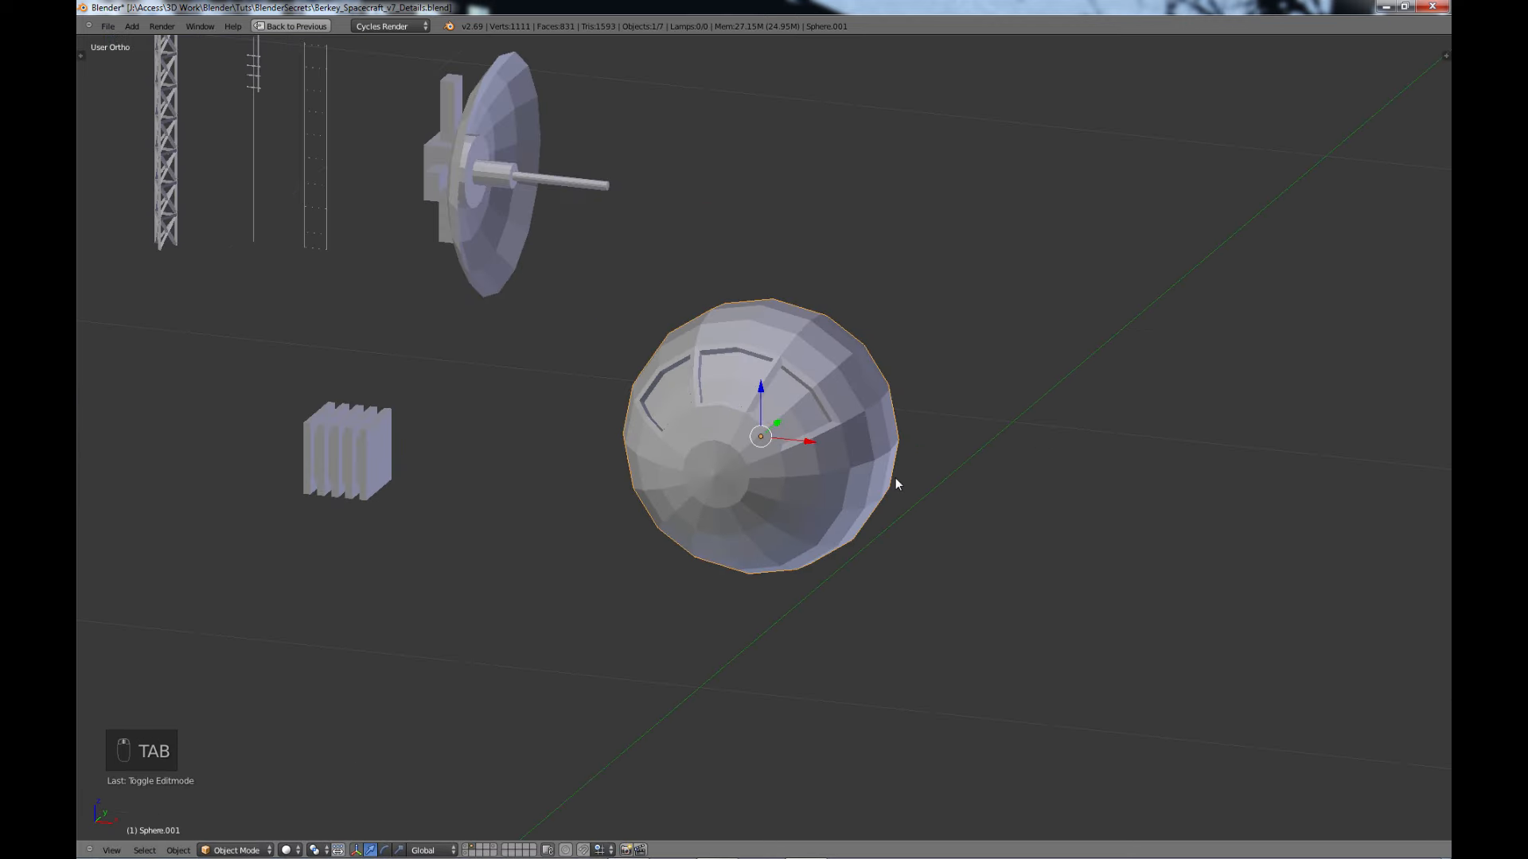
# - Reopen the sphere for editing and select all faces of the two innermost rings around its front pole
pyautogui.press('Tab')
pyautogui.scroll(4, 891, 484)
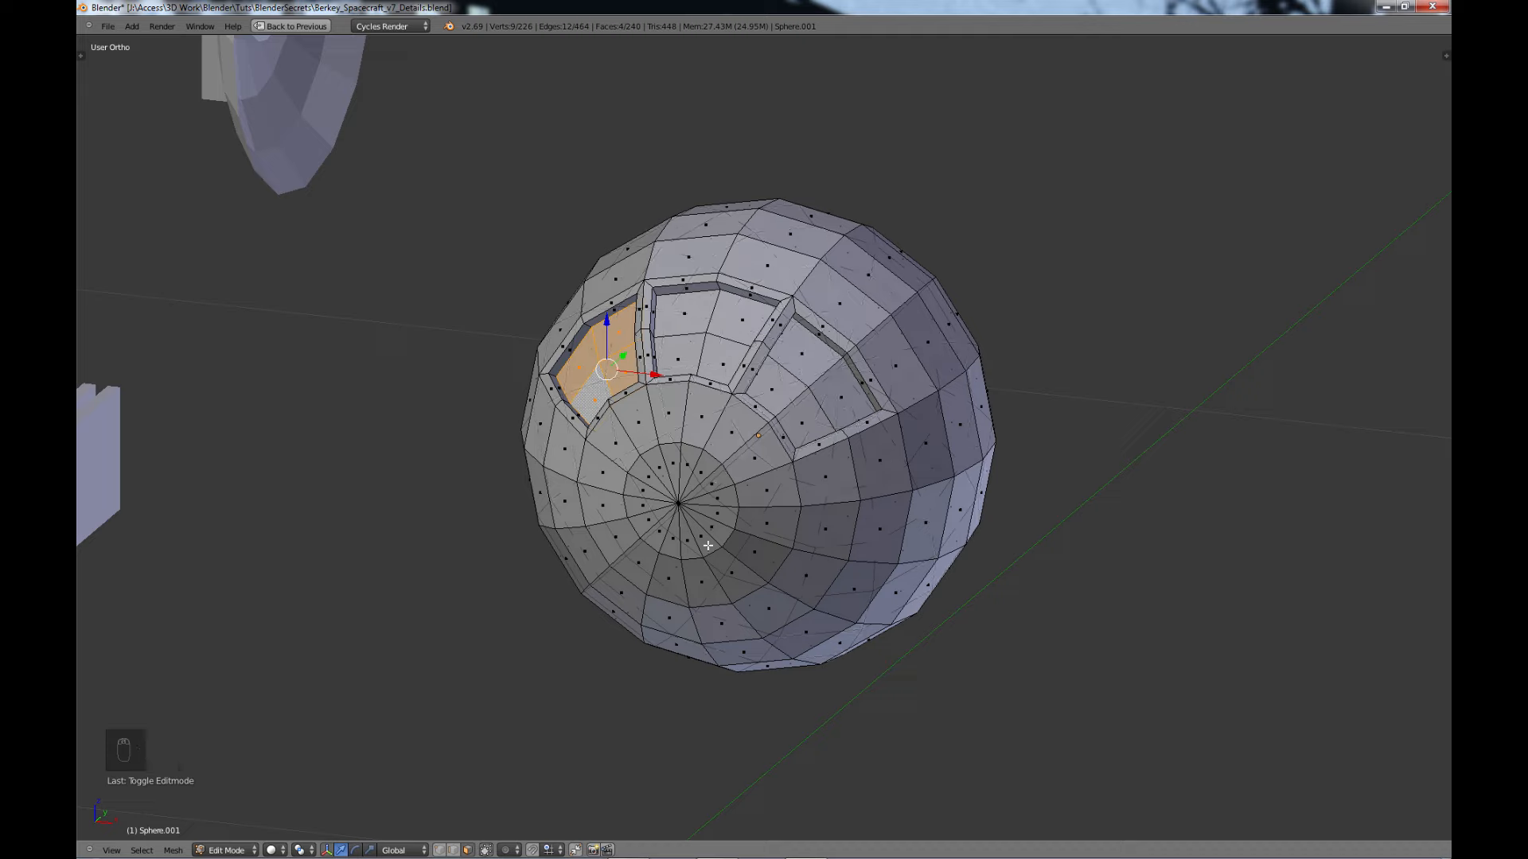
pyautogui.press('c')
pyautogui.moveTo(726, 555)
pyautogui.mouseDown()
pyautogui.moveTo(743, 546)
pyautogui.moveTo(663, 570)
pyautogui.mouseUp()
pyautogui.press('Escape')
pyautogui.rightClick(754, 459)
pyautogui.press('c')
pyautogui.moveTo(755, 493); pyautogui.dragTo(619, 490)
pyautogui.press('Escape')
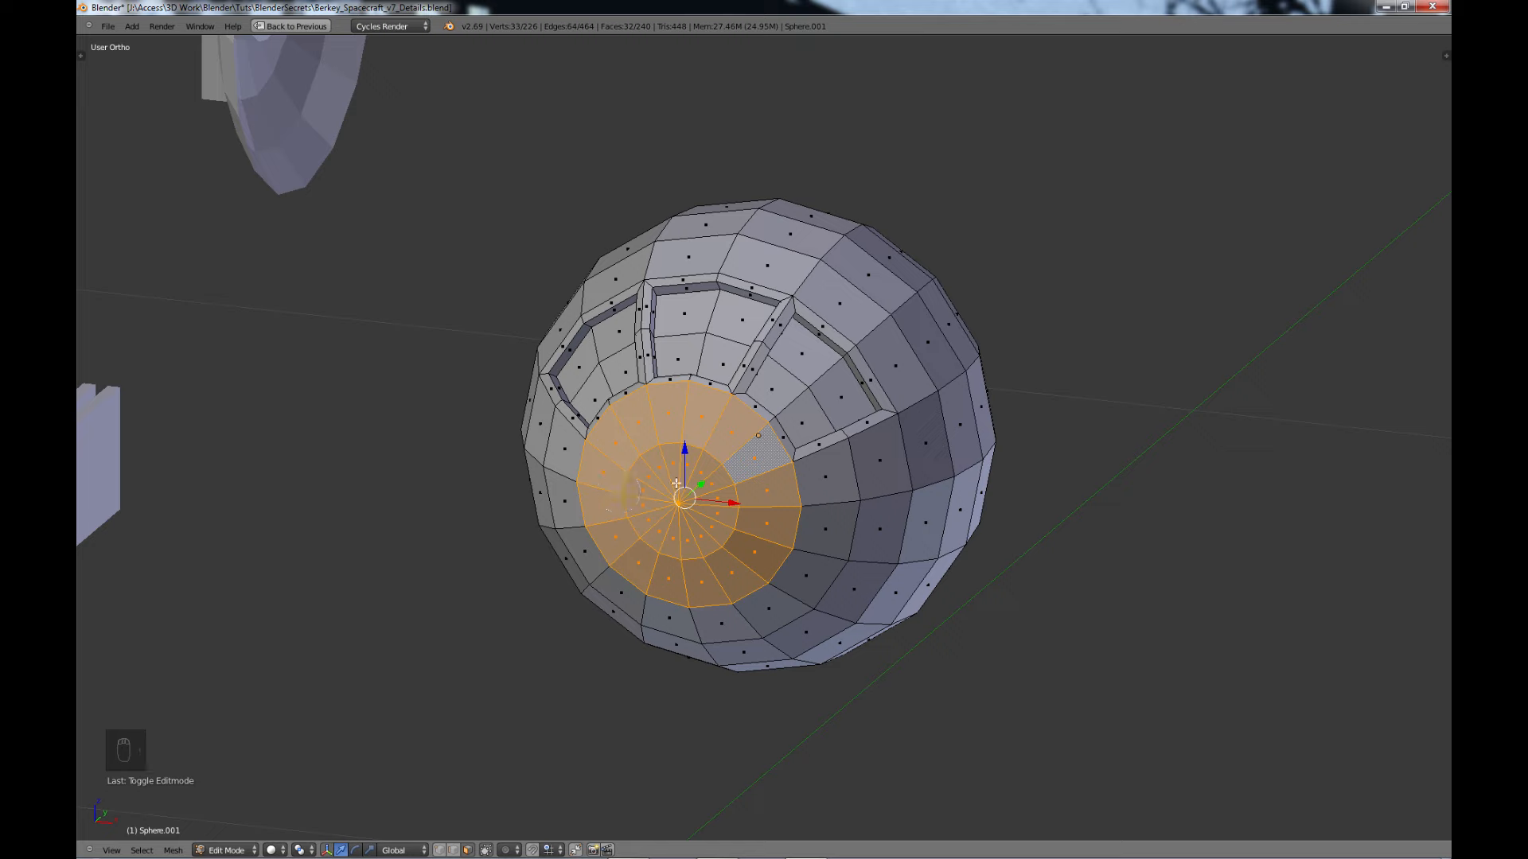
# - Extrude the pole cap in place, scale it to about 0.9 as an inset, and extrude it outward about 0.02
pyautogui.press('e')
pyautogui.rightClick(818, 630)
pyautogui.press('s')
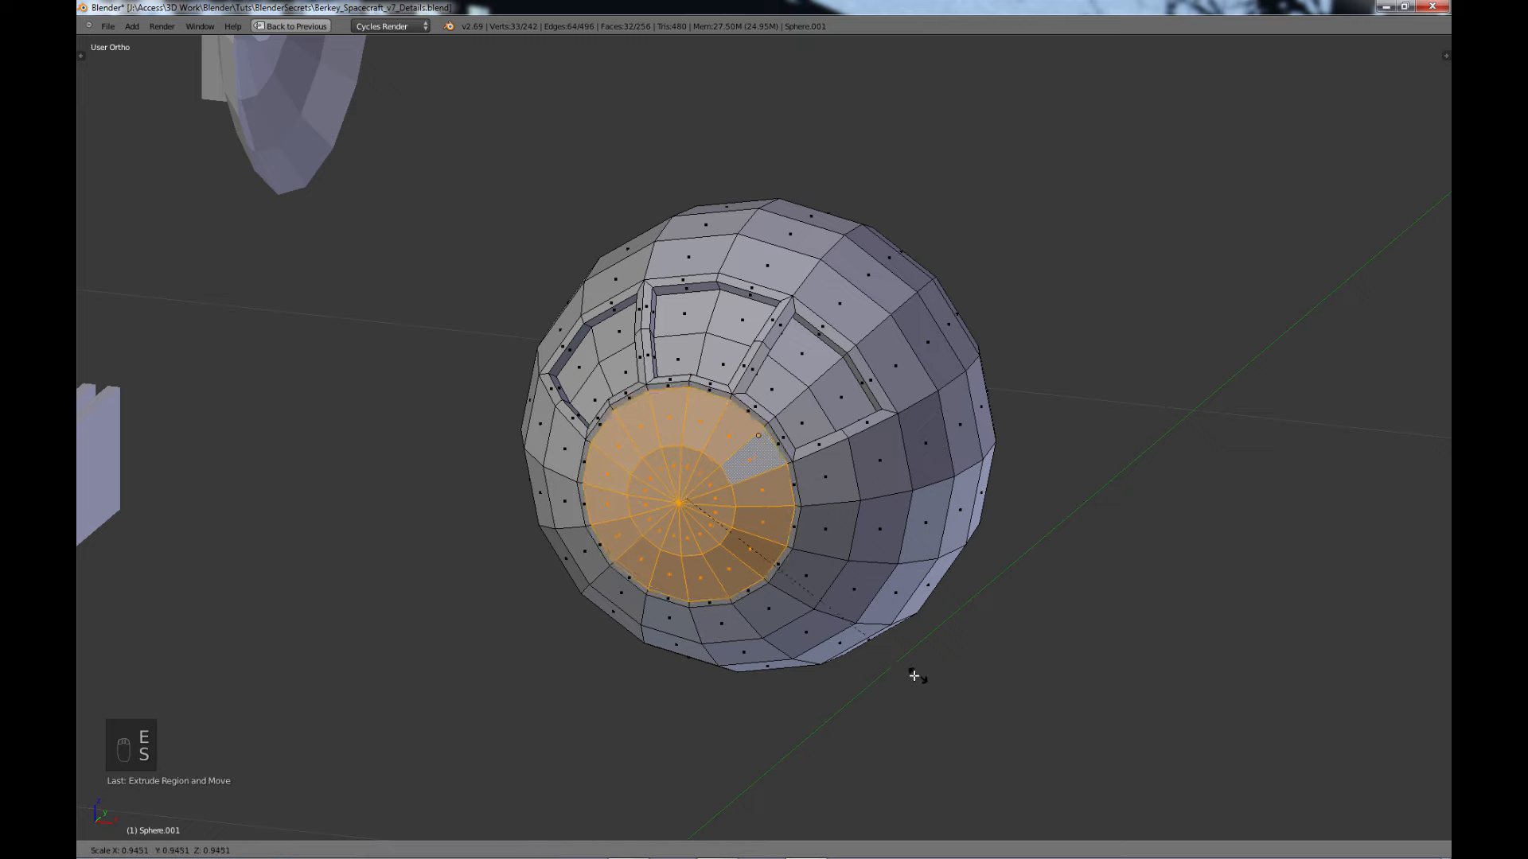
pyautogui.click(891, 671)
pyautogui.press('e')
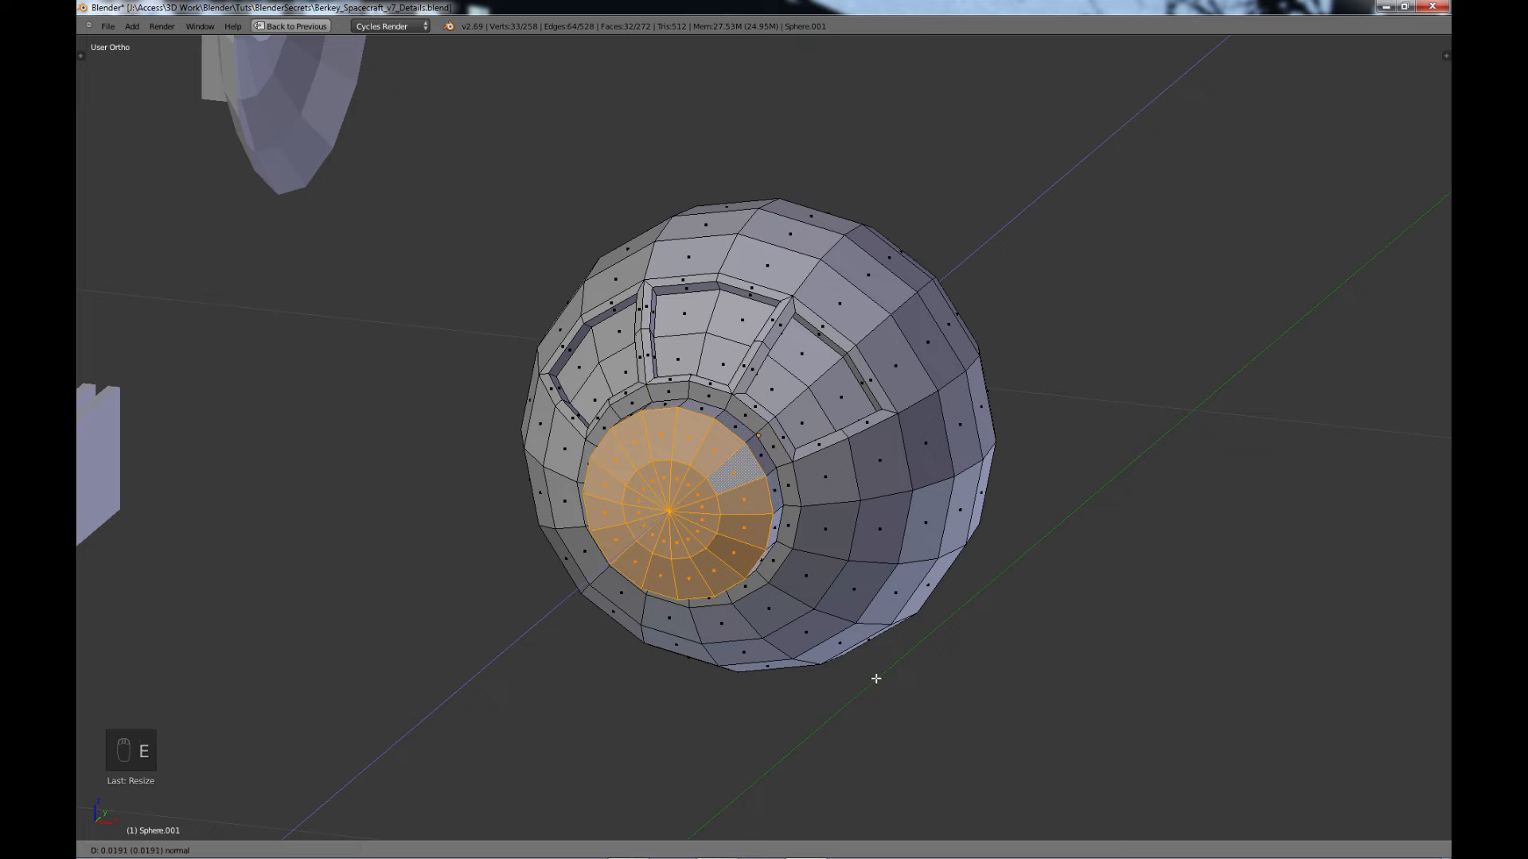
pyautogui.click(875, 678)
# - Inset the raised cap to roughly two-thirds of its size and extrude the inner faces inward about 0.04 to form a round recess
pyautogui.press('e')
pyautogui.press('s')
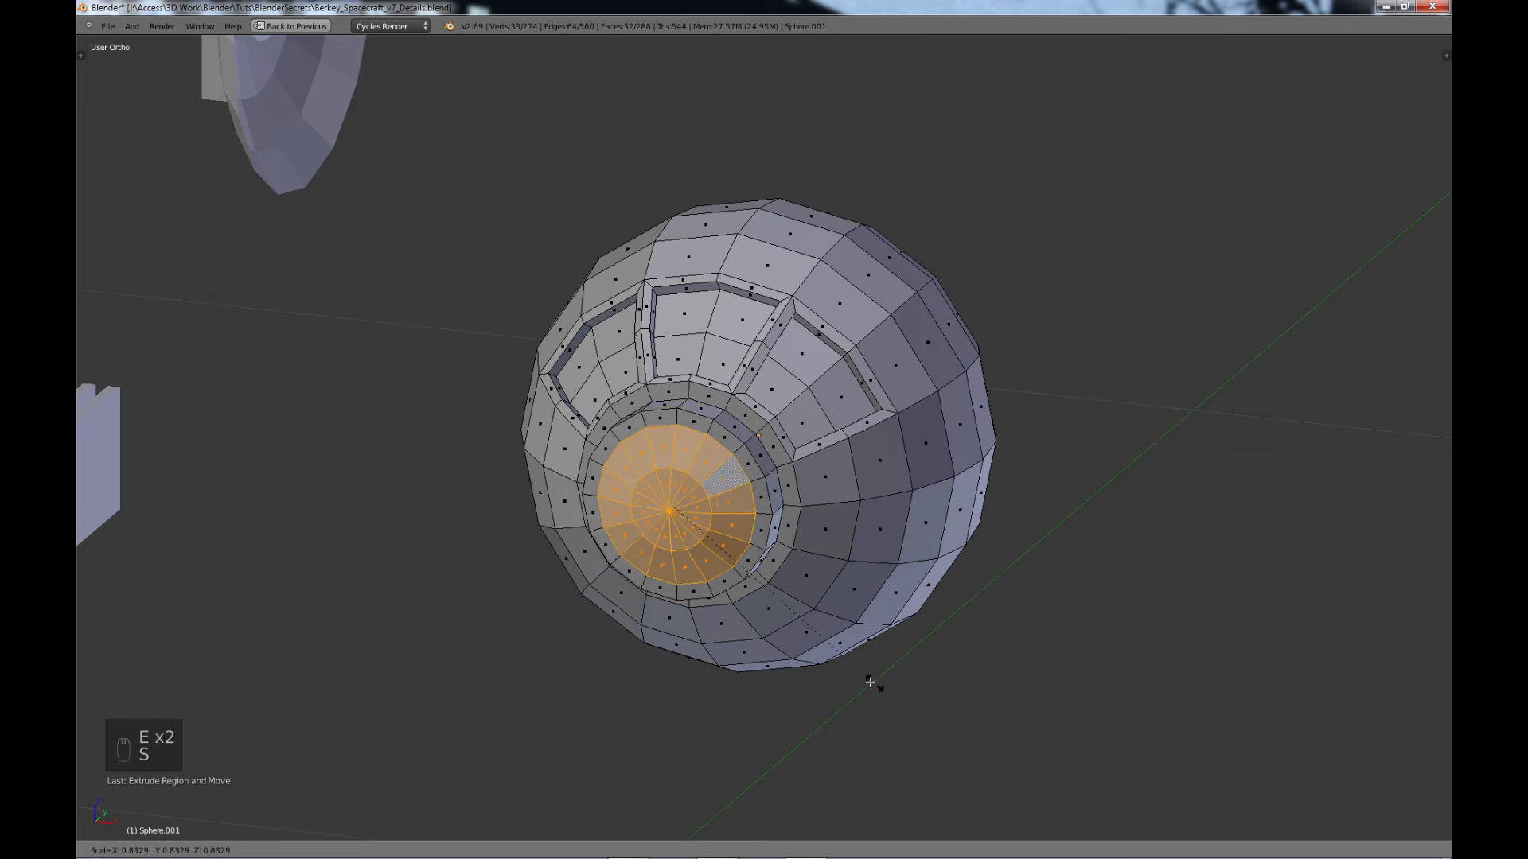
pyautogui.click(819, 665)
pyautogui.press('e')
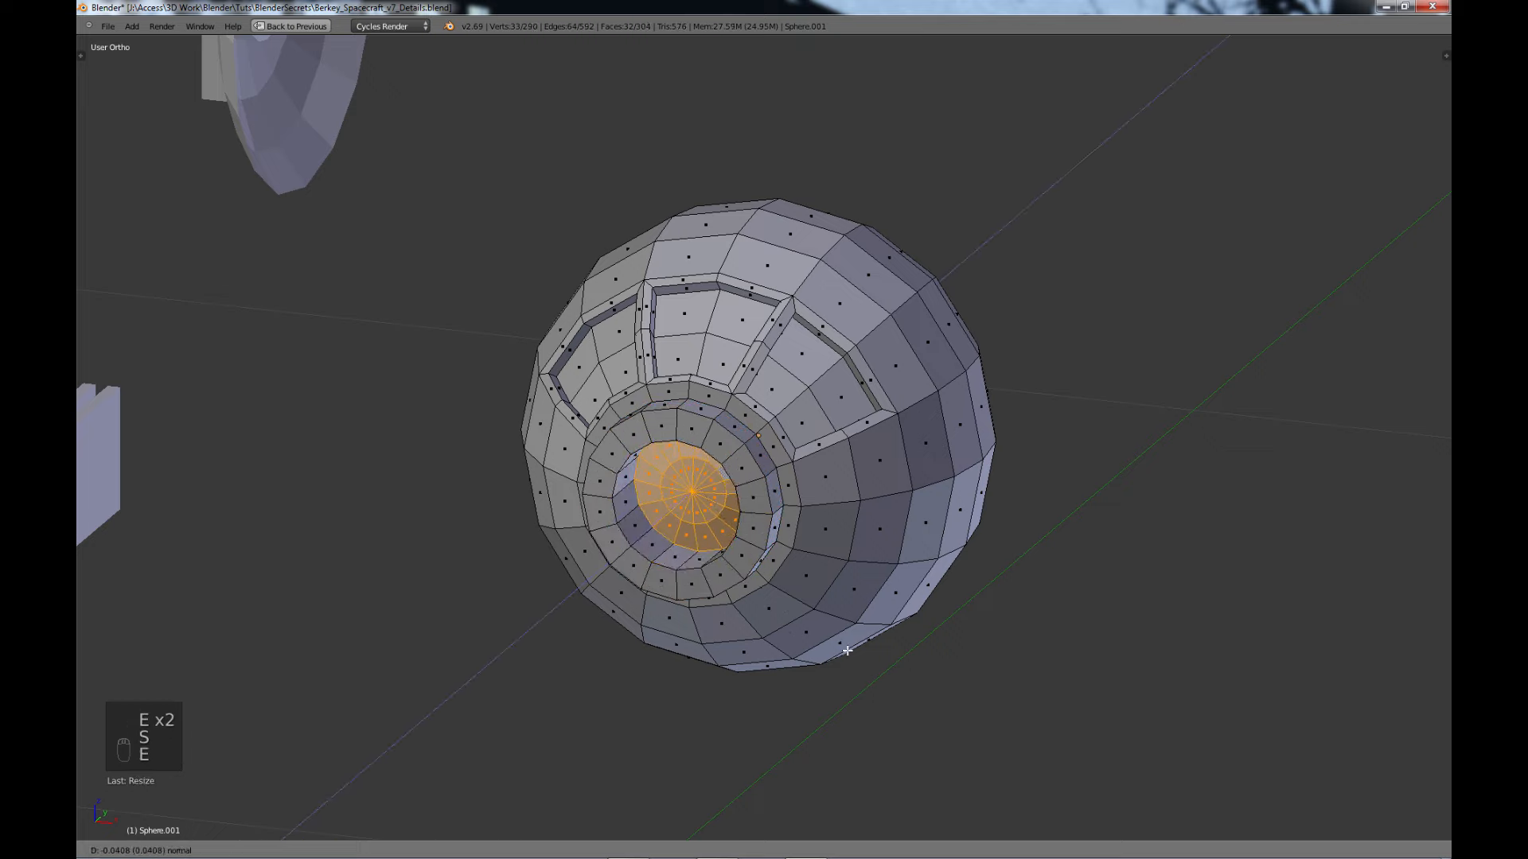
pyautogui.click(852, 646)
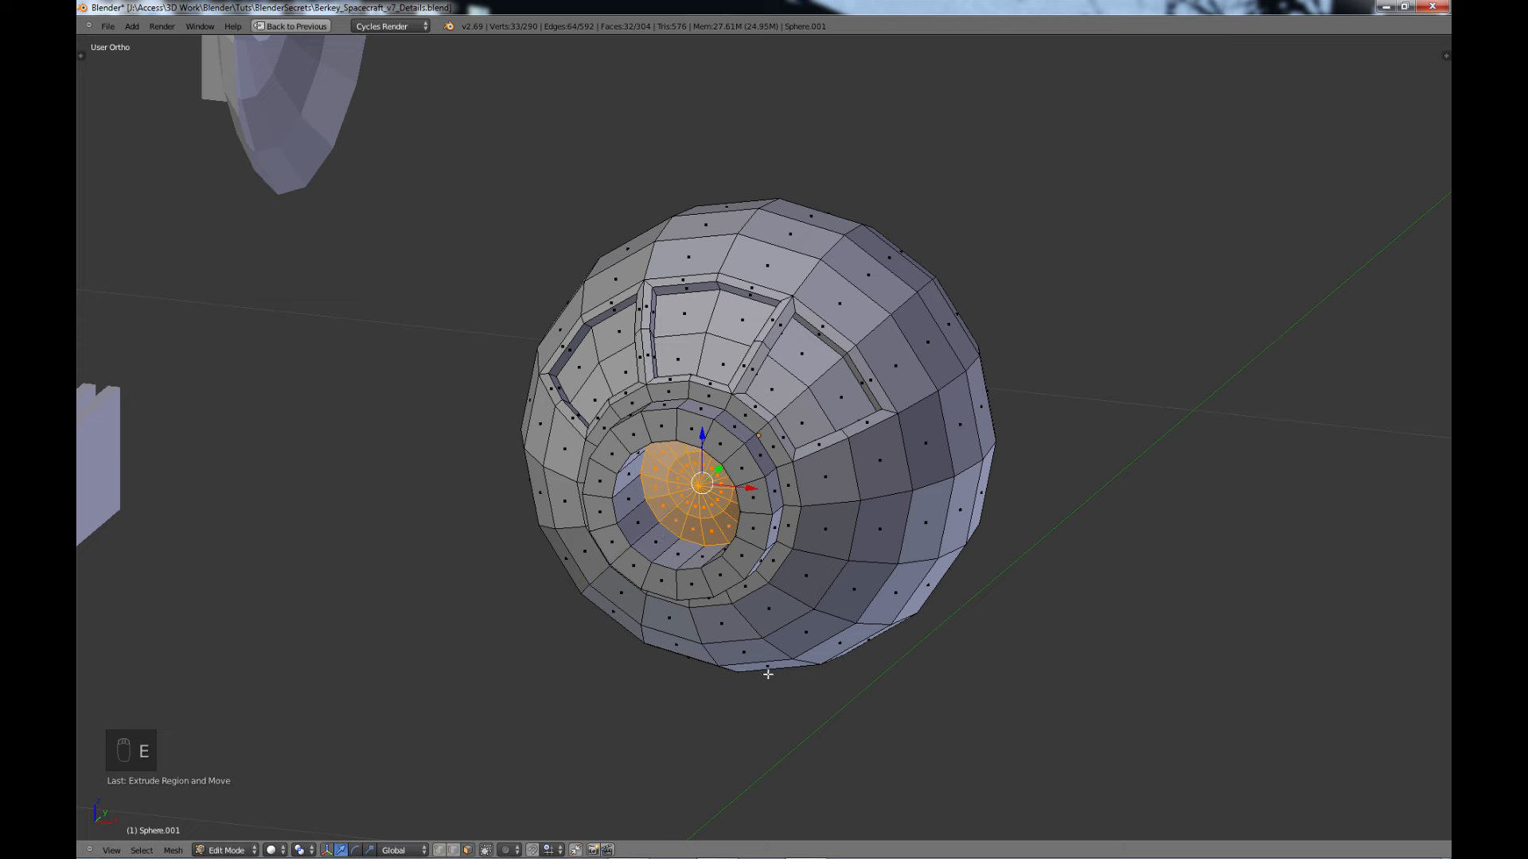
# - Clear the face selection, check the sphere's recesses from several angles, and return to object mode
pyautogui.moveTo(767, 673); pyautogui.dragTo(724, 642, button='middle')
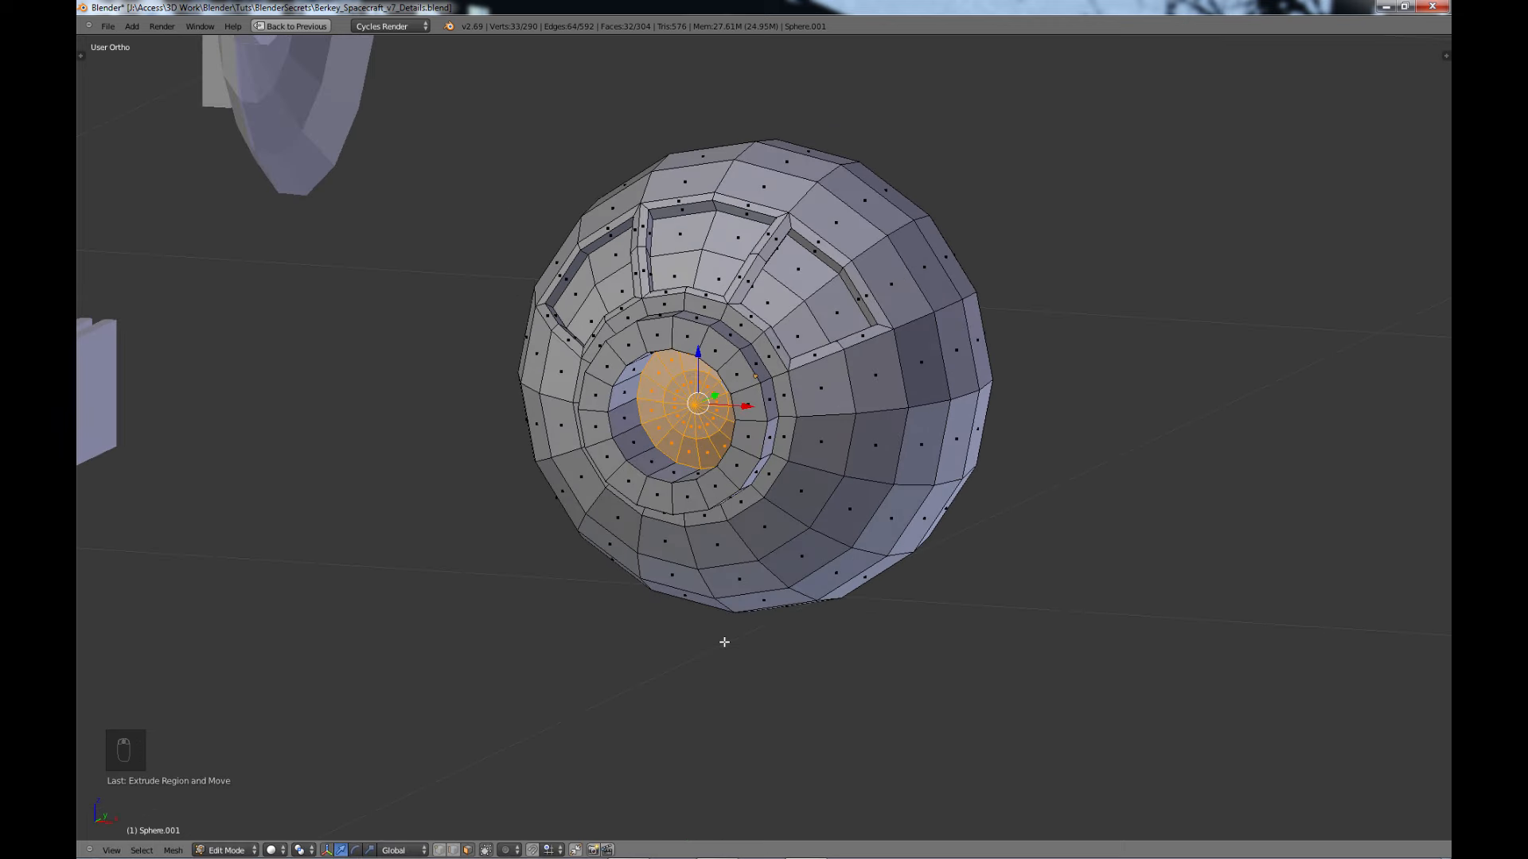
pyautogui.press('a')
pyautogui.scroll(-3, 724, 642)
pyautogui.moveTo(757, 573); pyautogui.dragTo(781, 582, button='middle')
pyautogui.scroll(3, 813, 561)
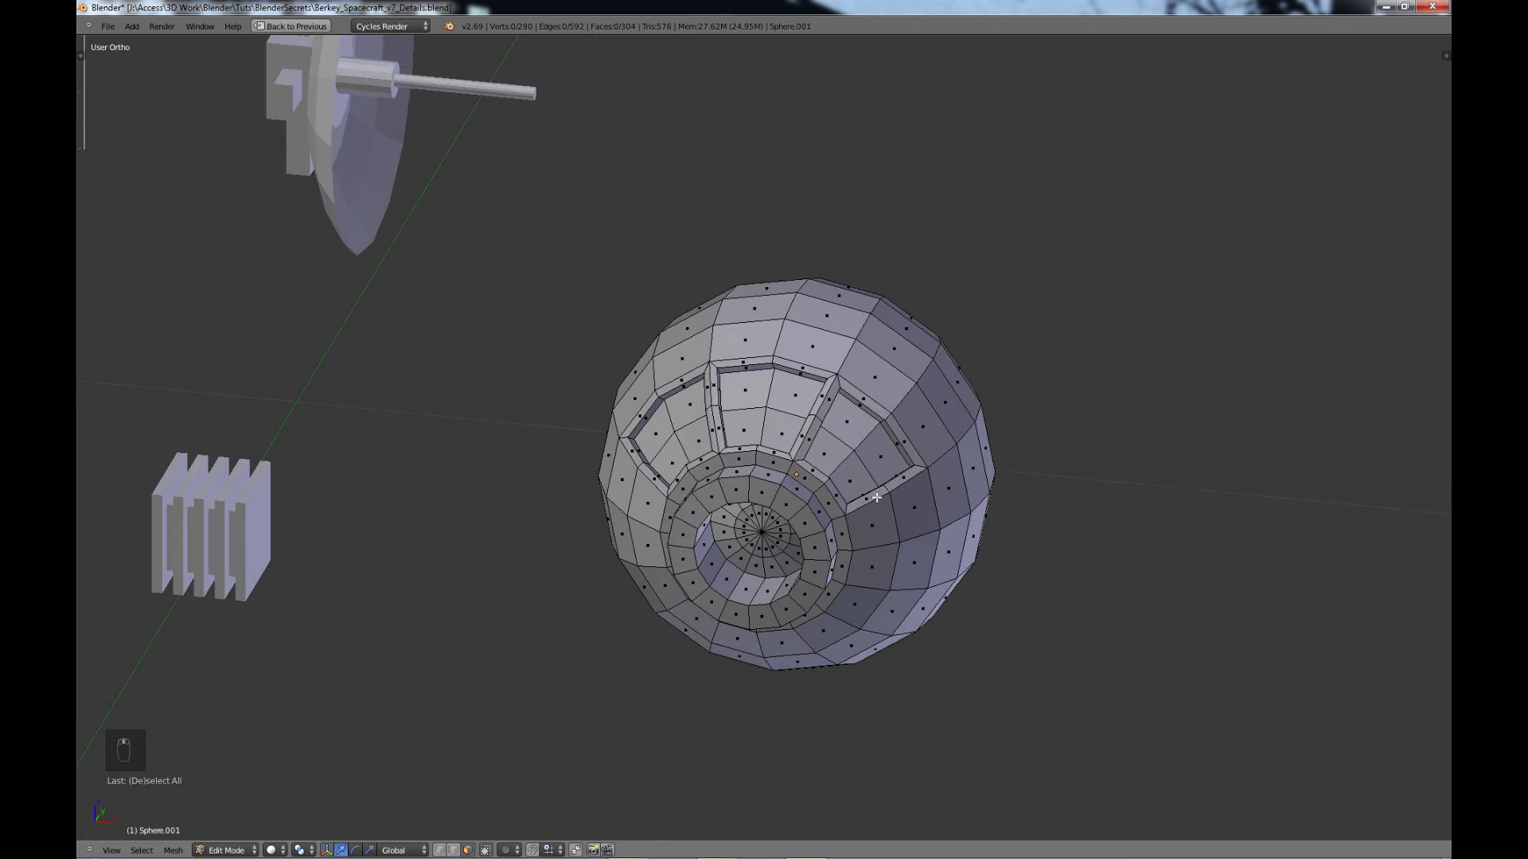
pyautogui.scroll(-2, 871, 497)
pyautogui.moveTo(863, 488); pyautogui.dragTo(833, 531, button='middle')
pyautogui.keyDown('shift'); pyautogui.moveTo(773, 470); pyautogui.dragTo(763, 503, button='middle'); pyautogui.keyUp('shift')
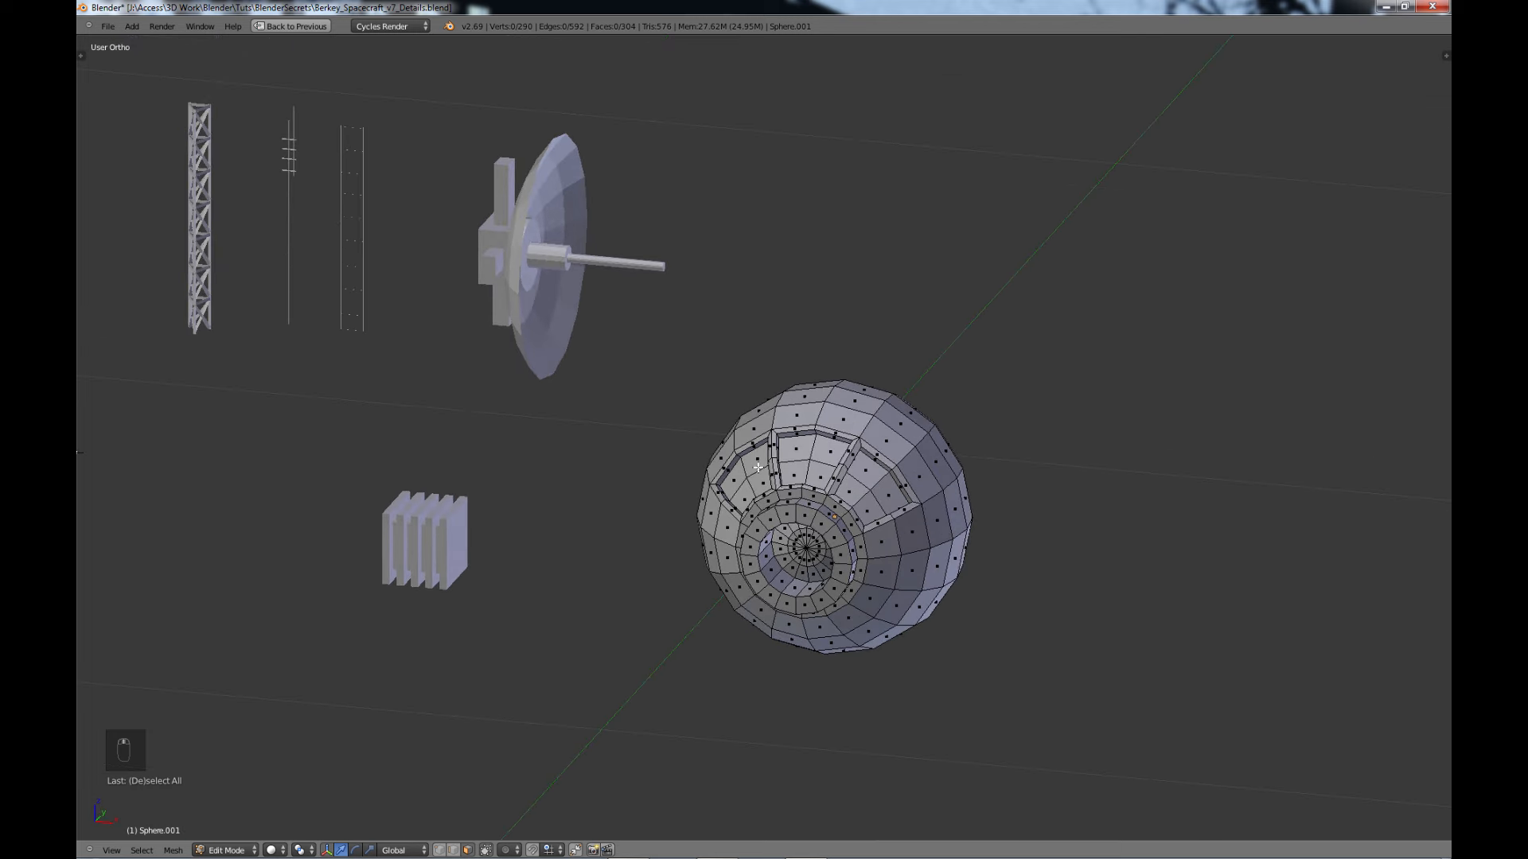
pyautogui.press('Tab')
# - Open the thin antenna for editing and duplicate its long vertical rod to the clear spot between the dish and the sphere
pyautogui.scroll(2, 294, 266)
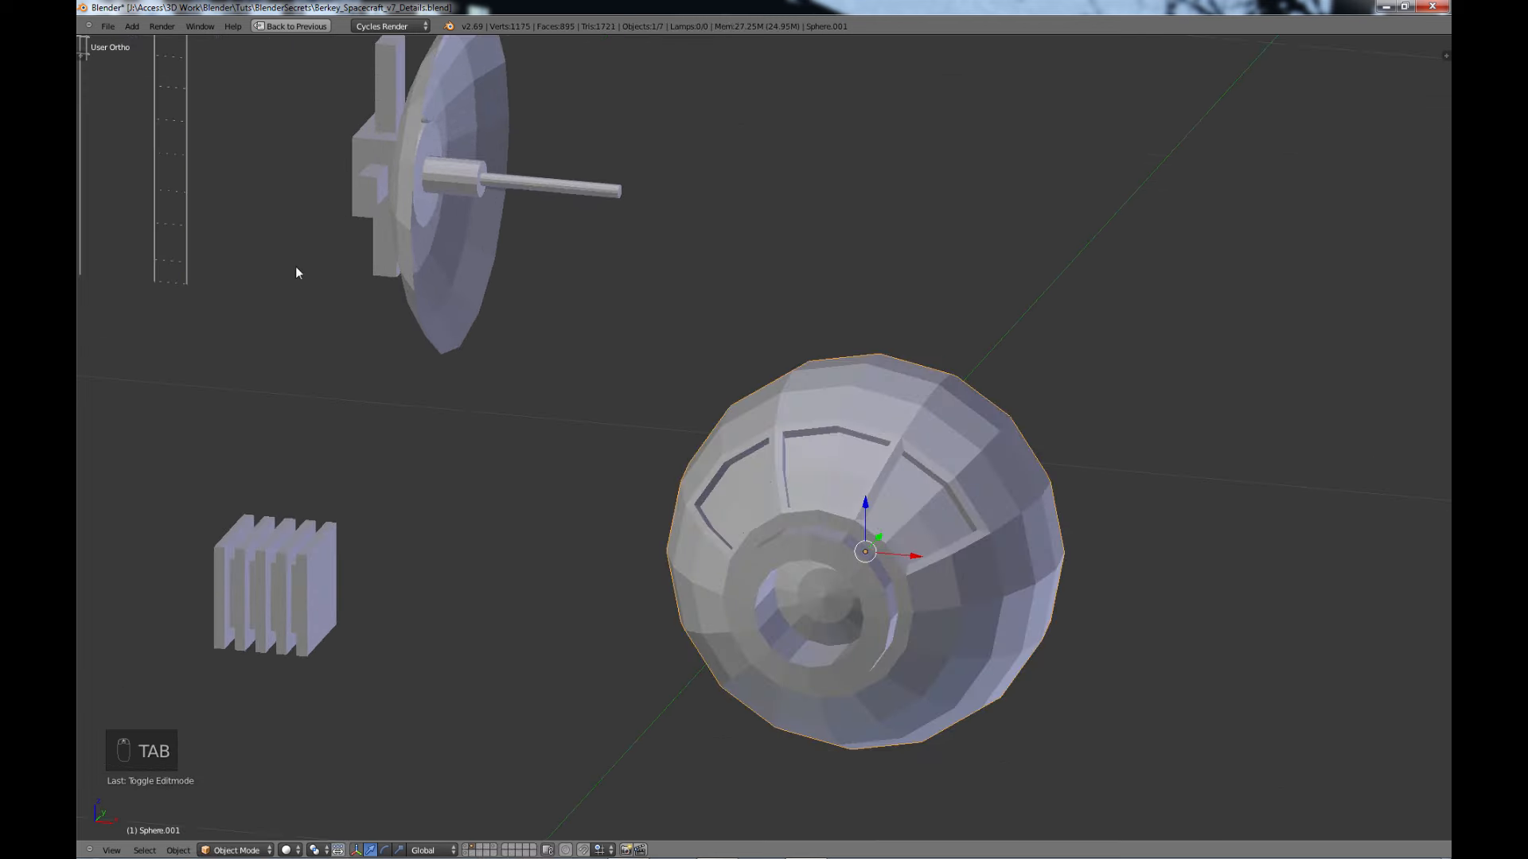
pyautogui.keyDown('shift'); pyautogui.moveTo(294, 266); pyautogui.dragTo(568, 316, button='middle'); pyautogui.keyUp('shift')
pyautogui.rightClick(467, 247)
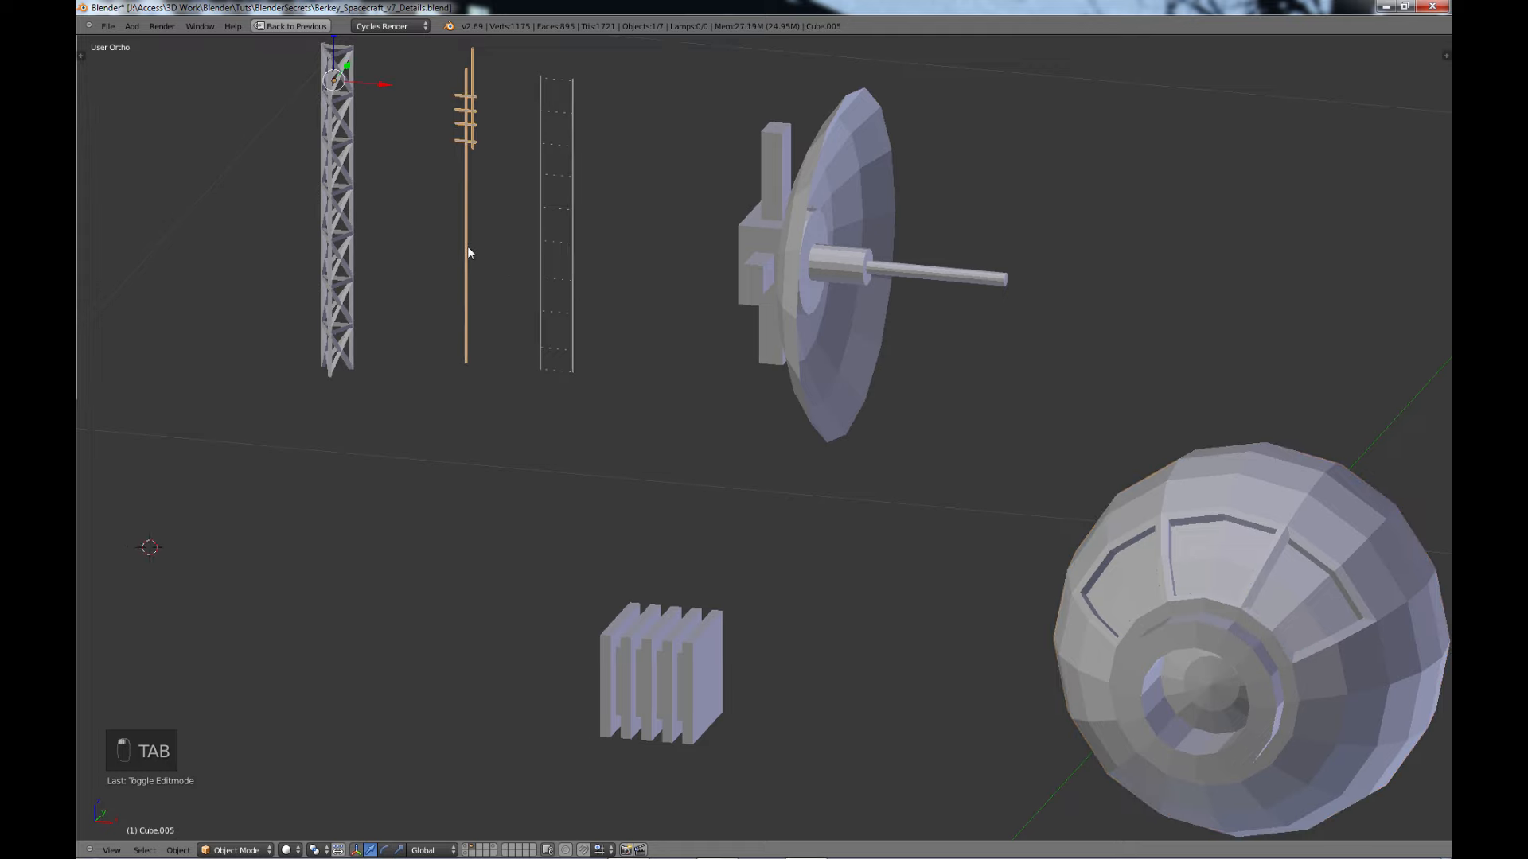
pyautogui.press('Tab')
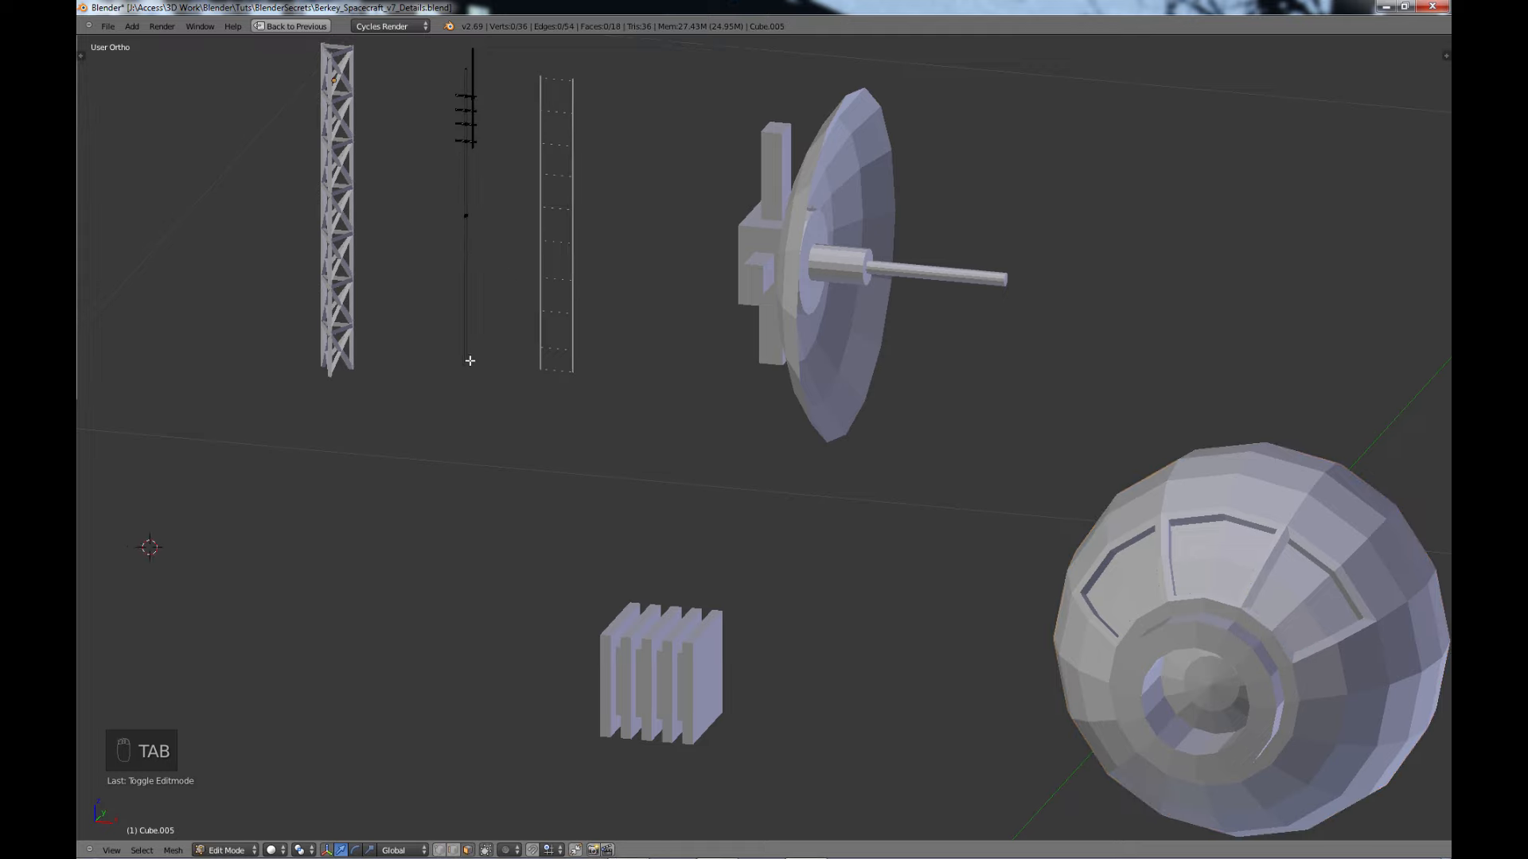
pyautogui.press('l')
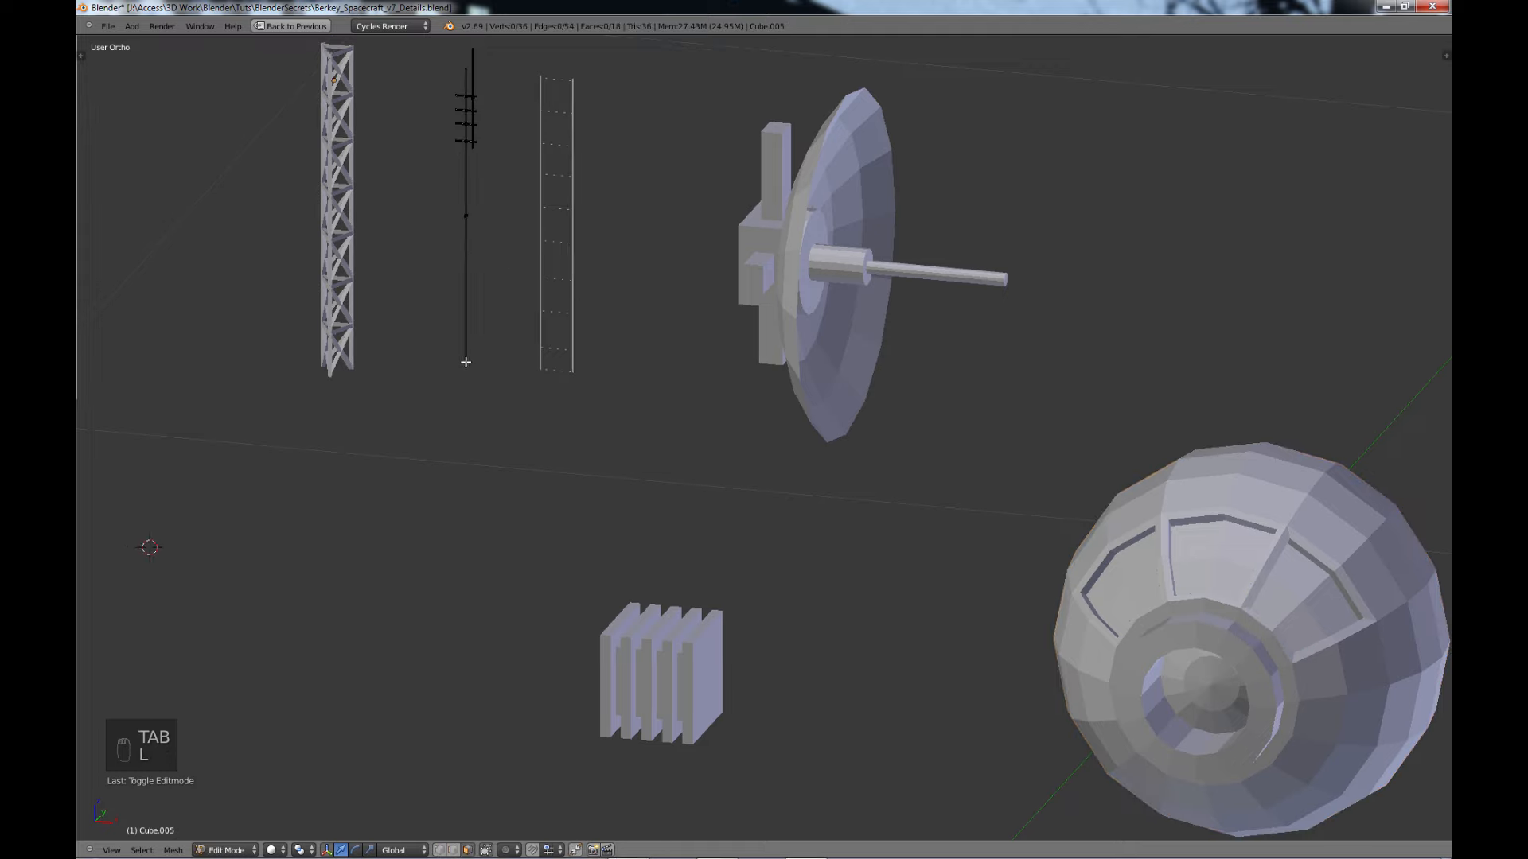
pyautogui.press('l')
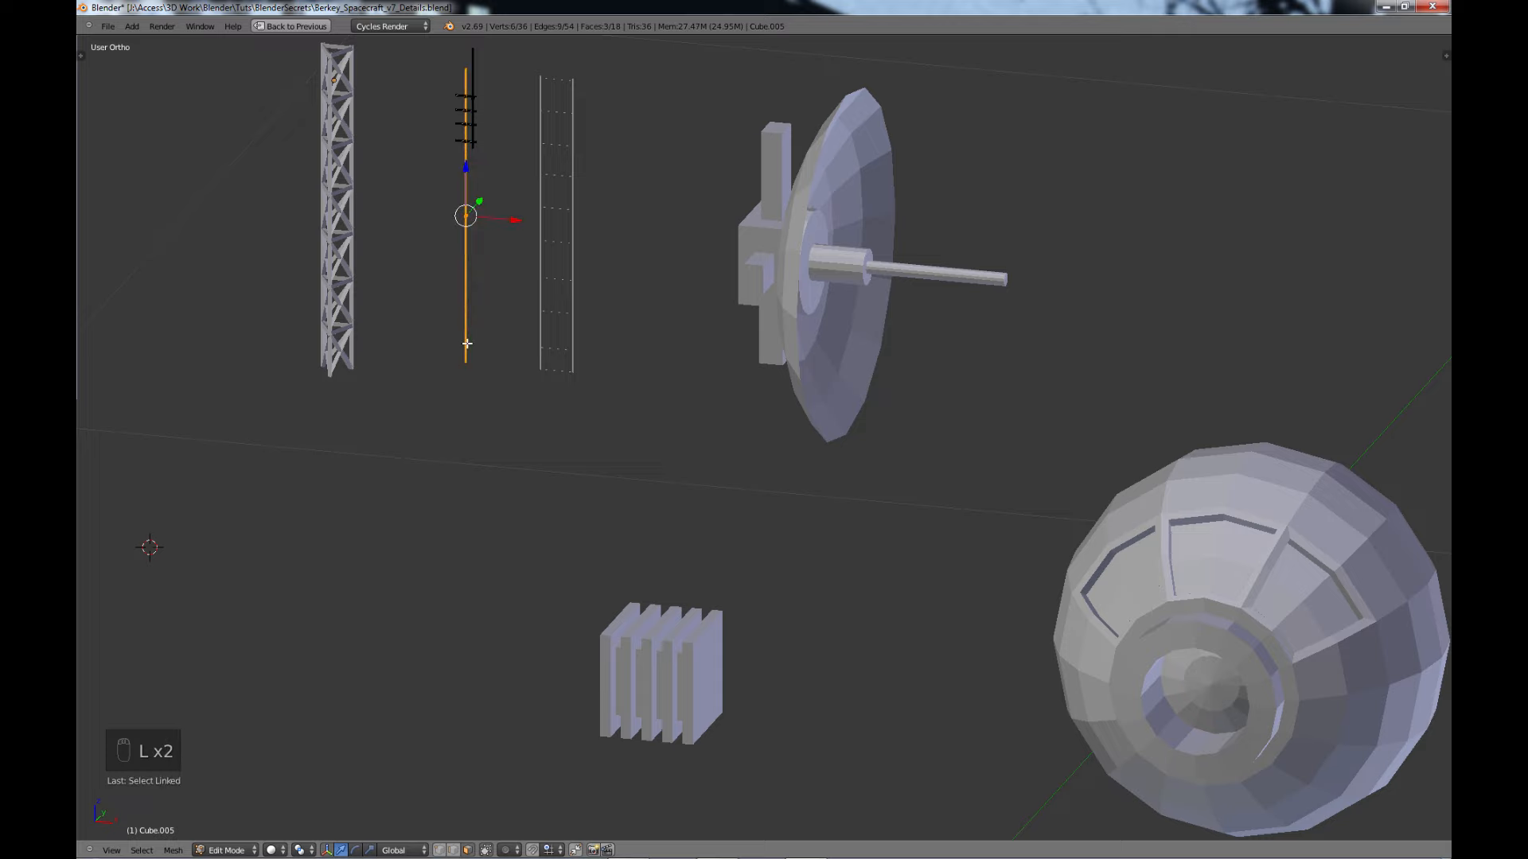
pyautogui.hotkey('shift', 'd')
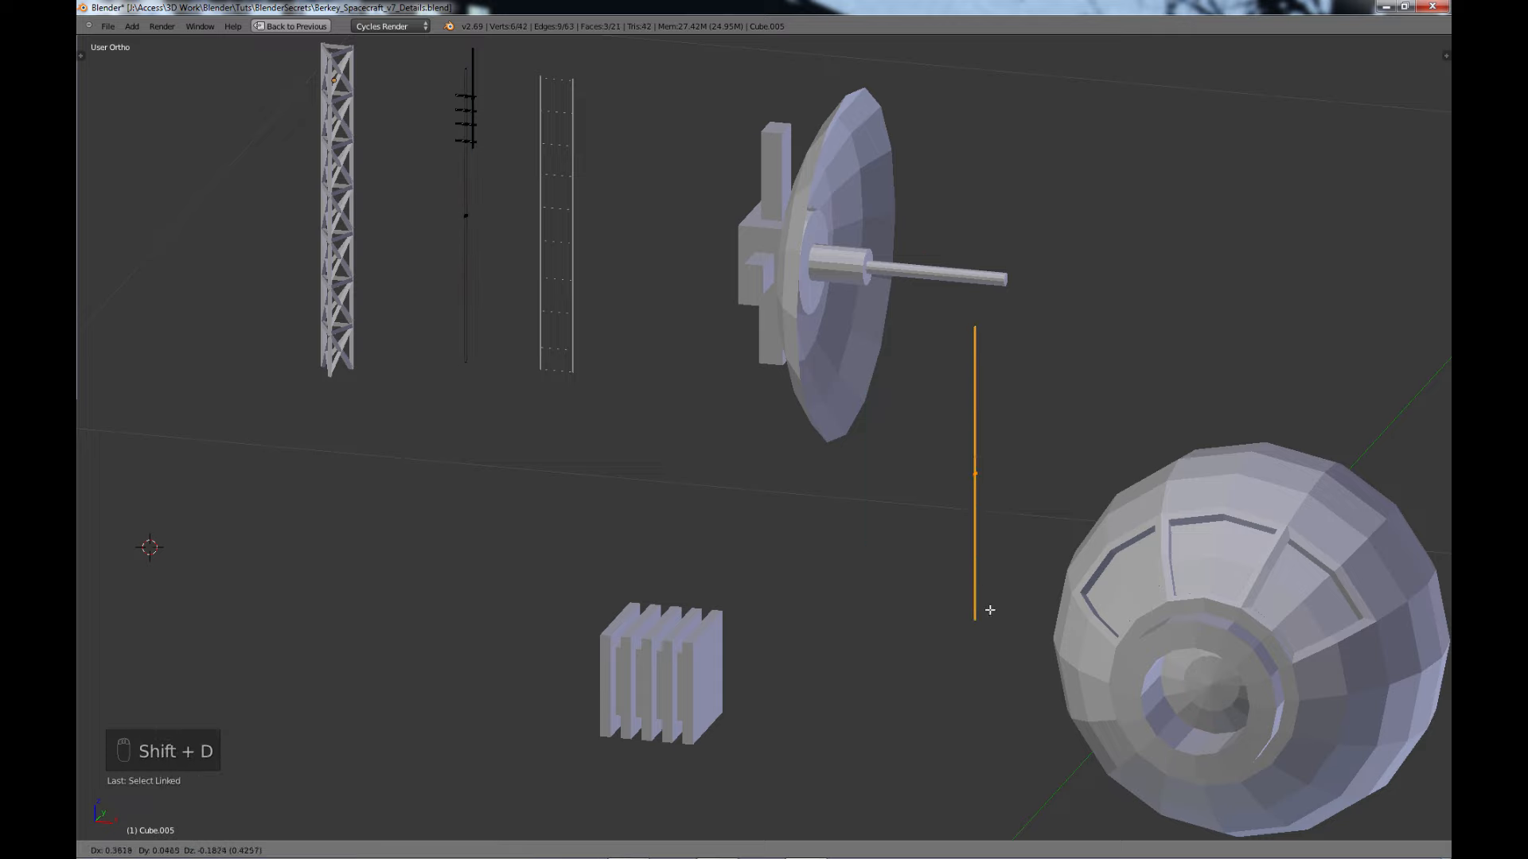
pyautogui.click(984, 673)
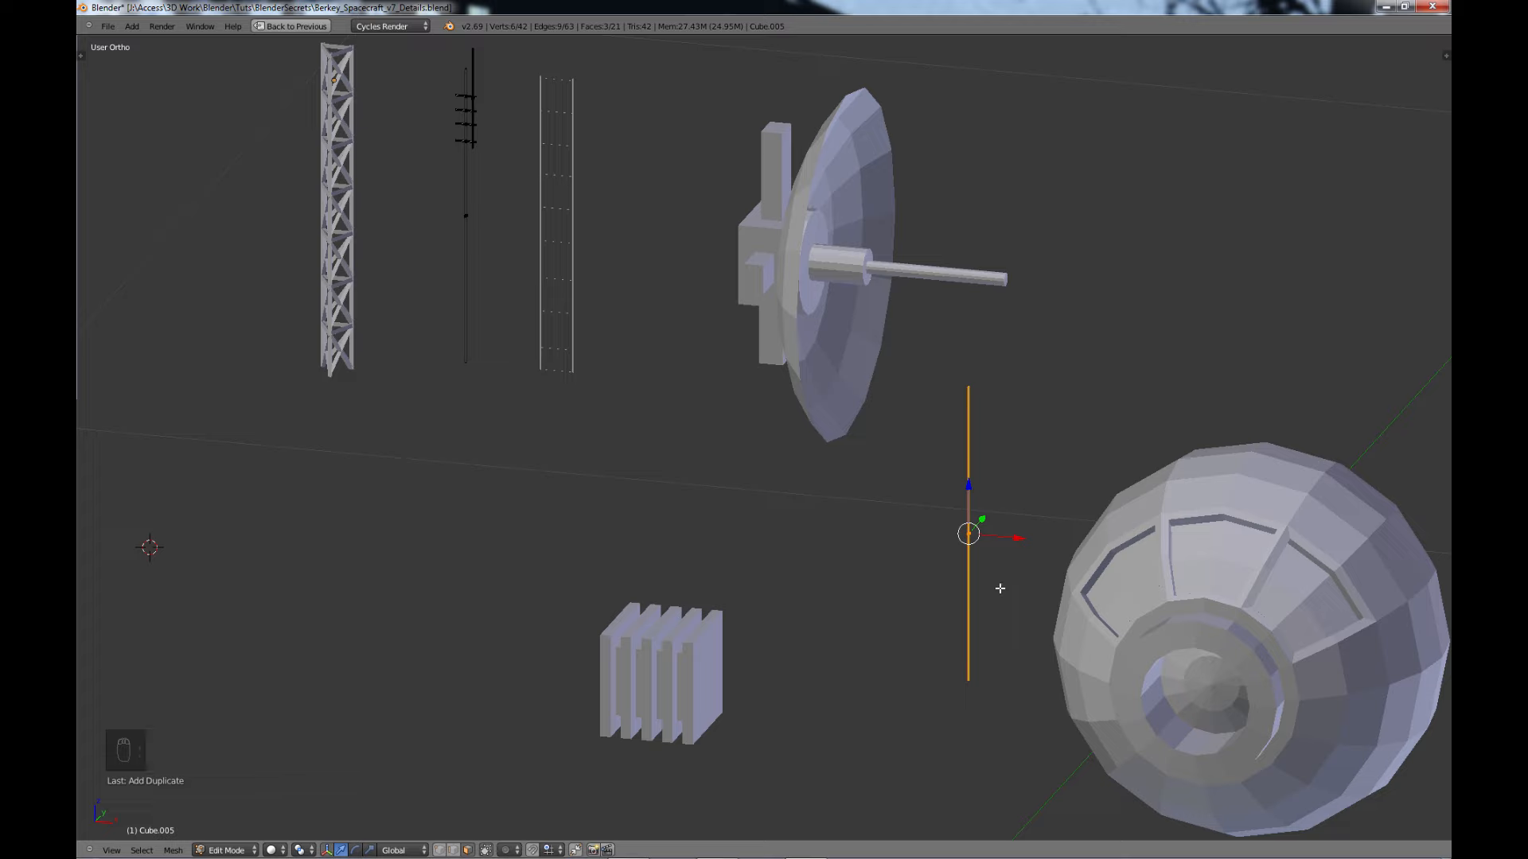
# - Separate the duplicated rod from the antenna as its own object and join it with the sphere
pyautogui.press('p')
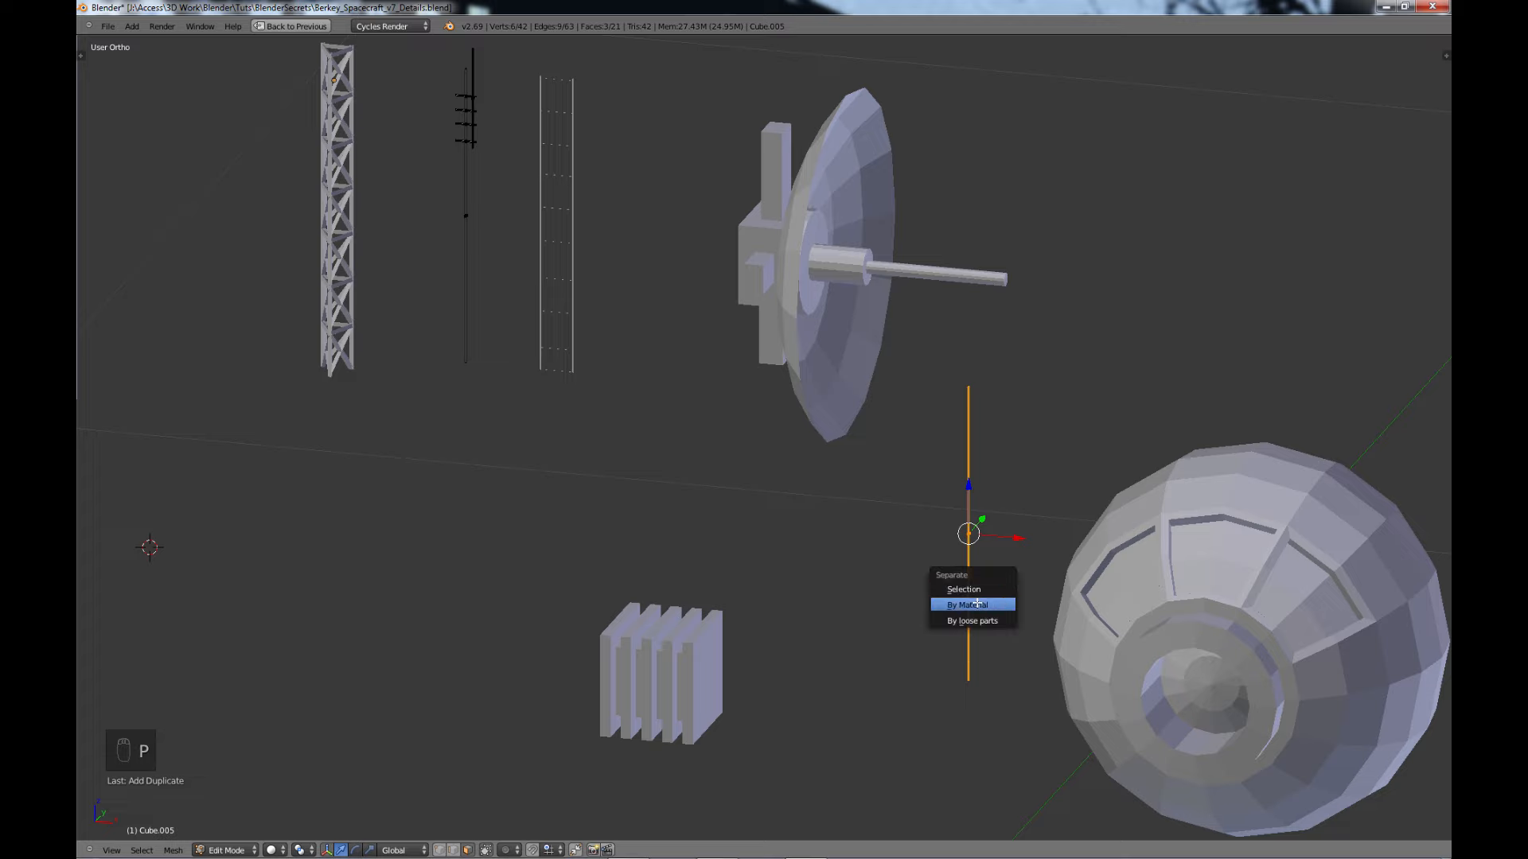
pyautogui.click(974, 589)
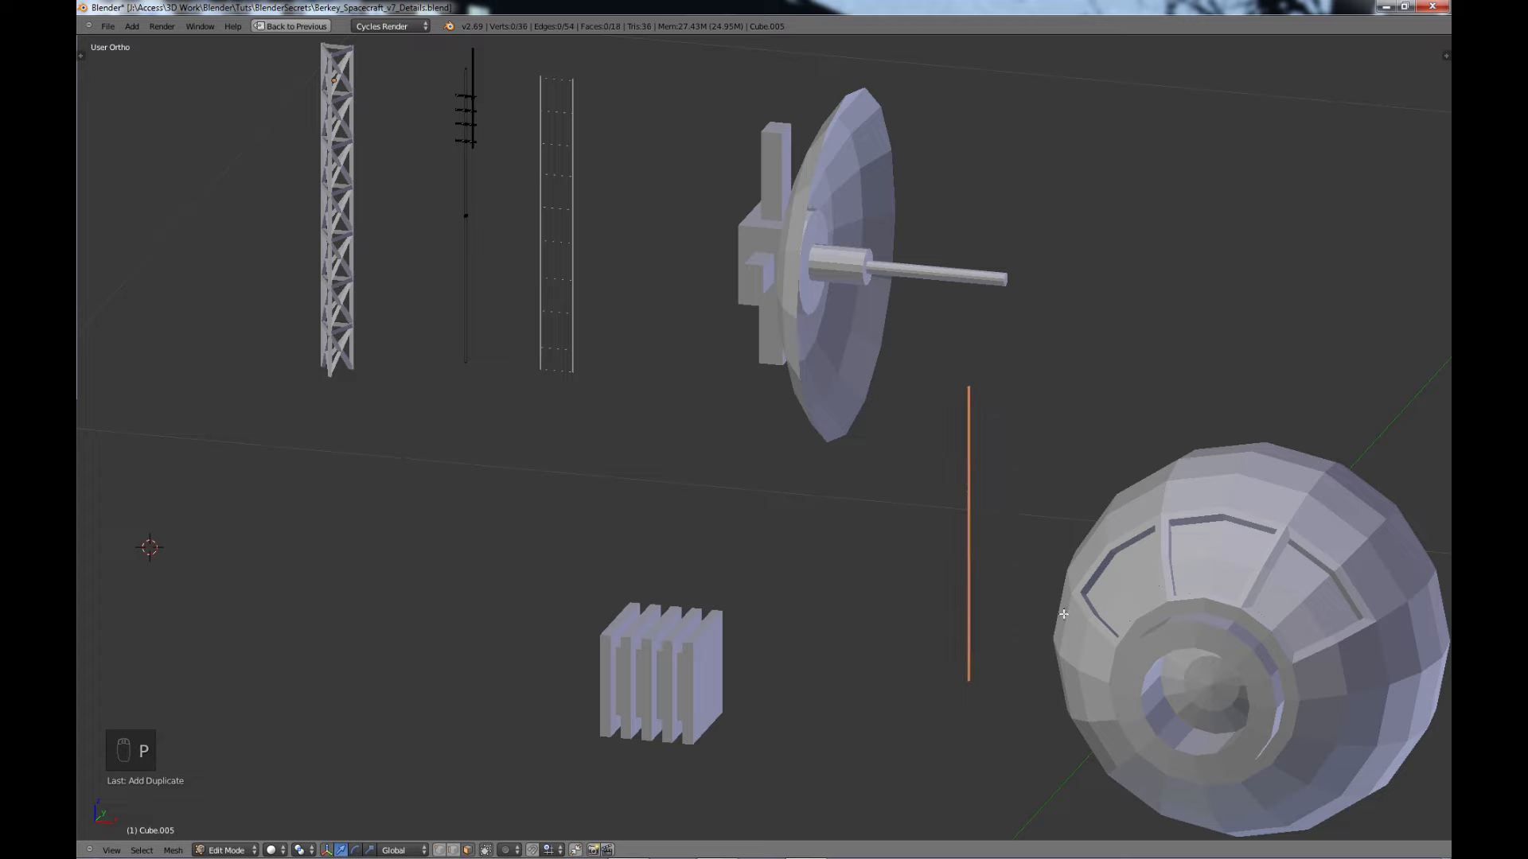
pyautogui.press('Tab')
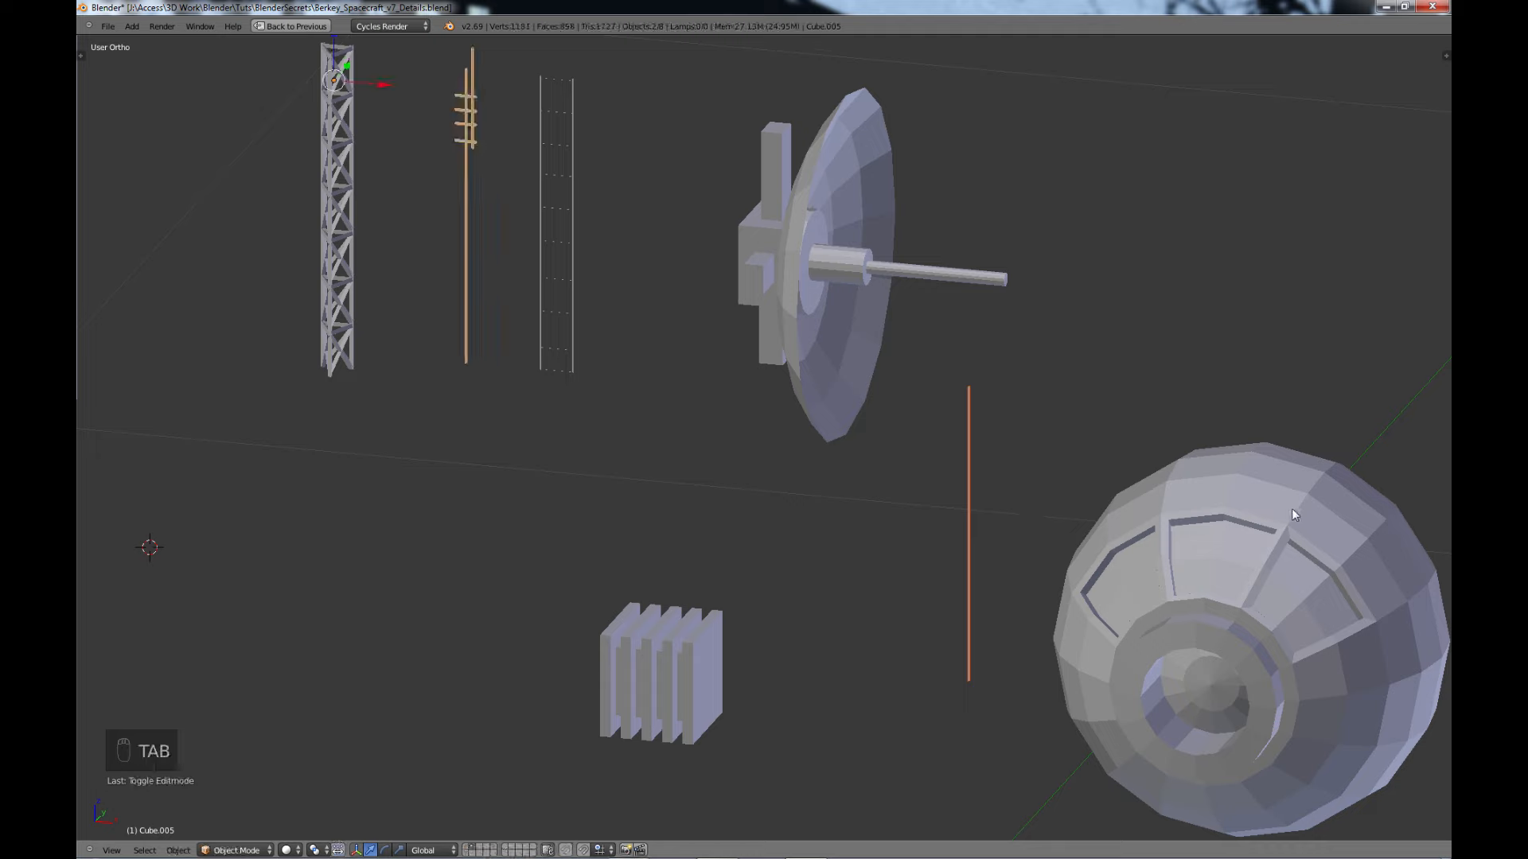
pyautogui.rightClick(1249, 499)
pyautogui.keyDown('shift'); pyautogui.rightClick(971, 497); pyautogui.keyUp('shift')
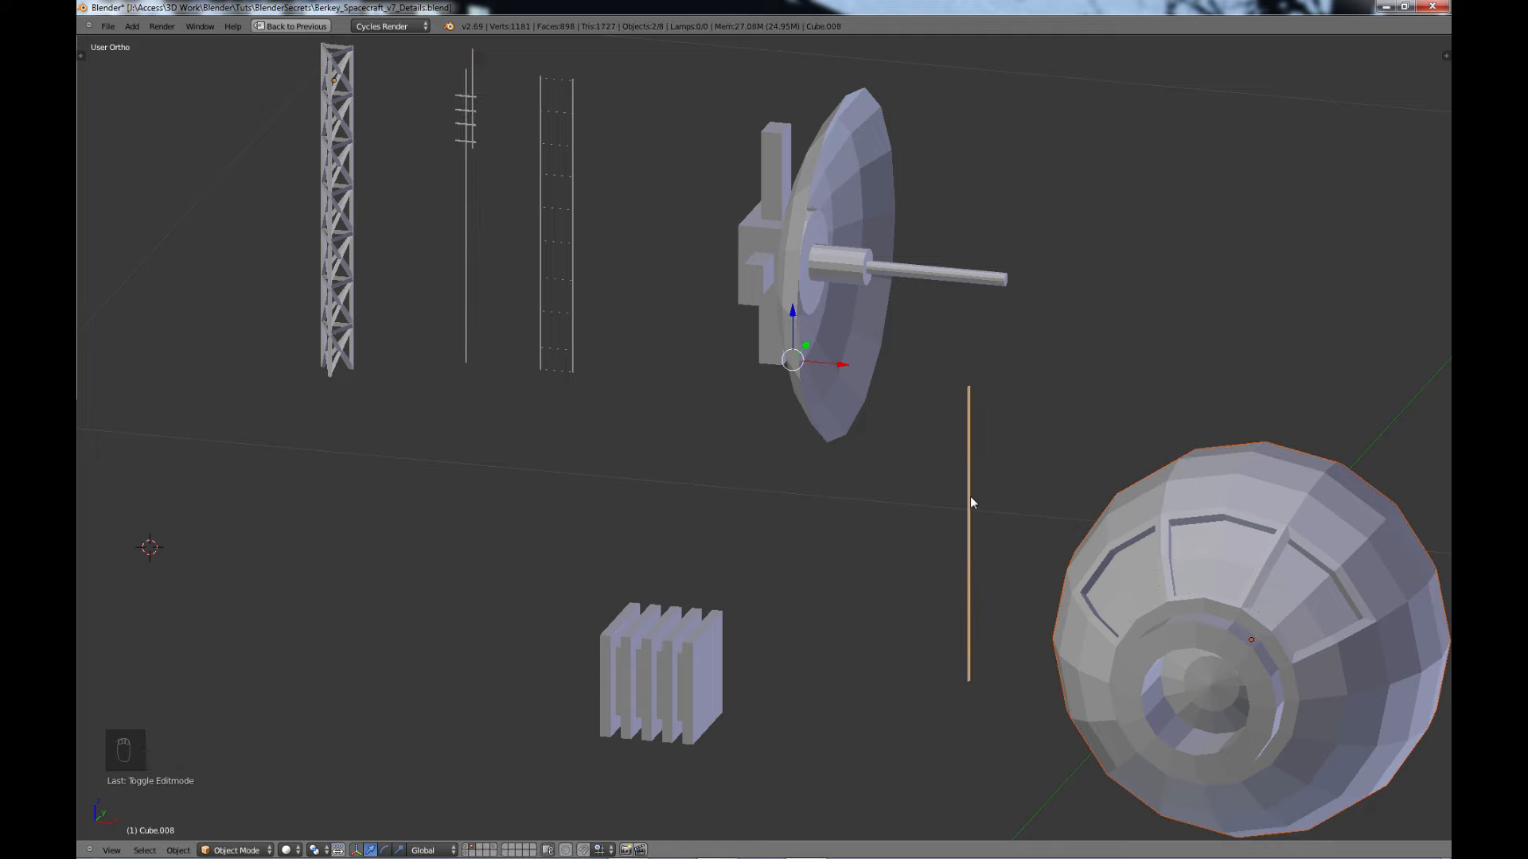
pyautogui.hotkey('ctrl', 'j')
# - Open the joined object for editing, select the whole rod, and move it over the top of the sphere
pyautogui.press('Tab')
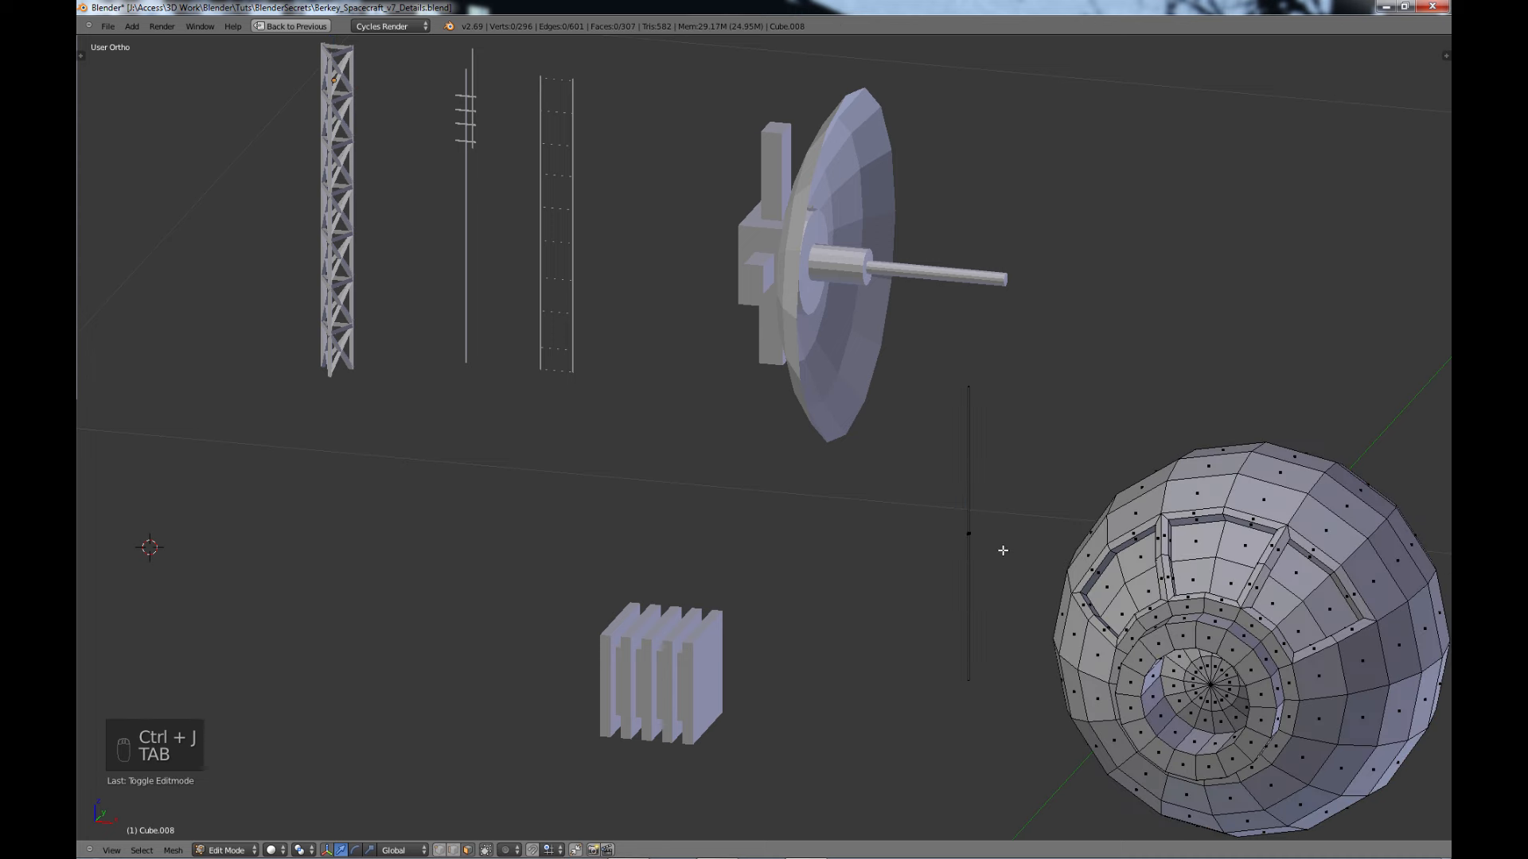
pyautogui.press('l')
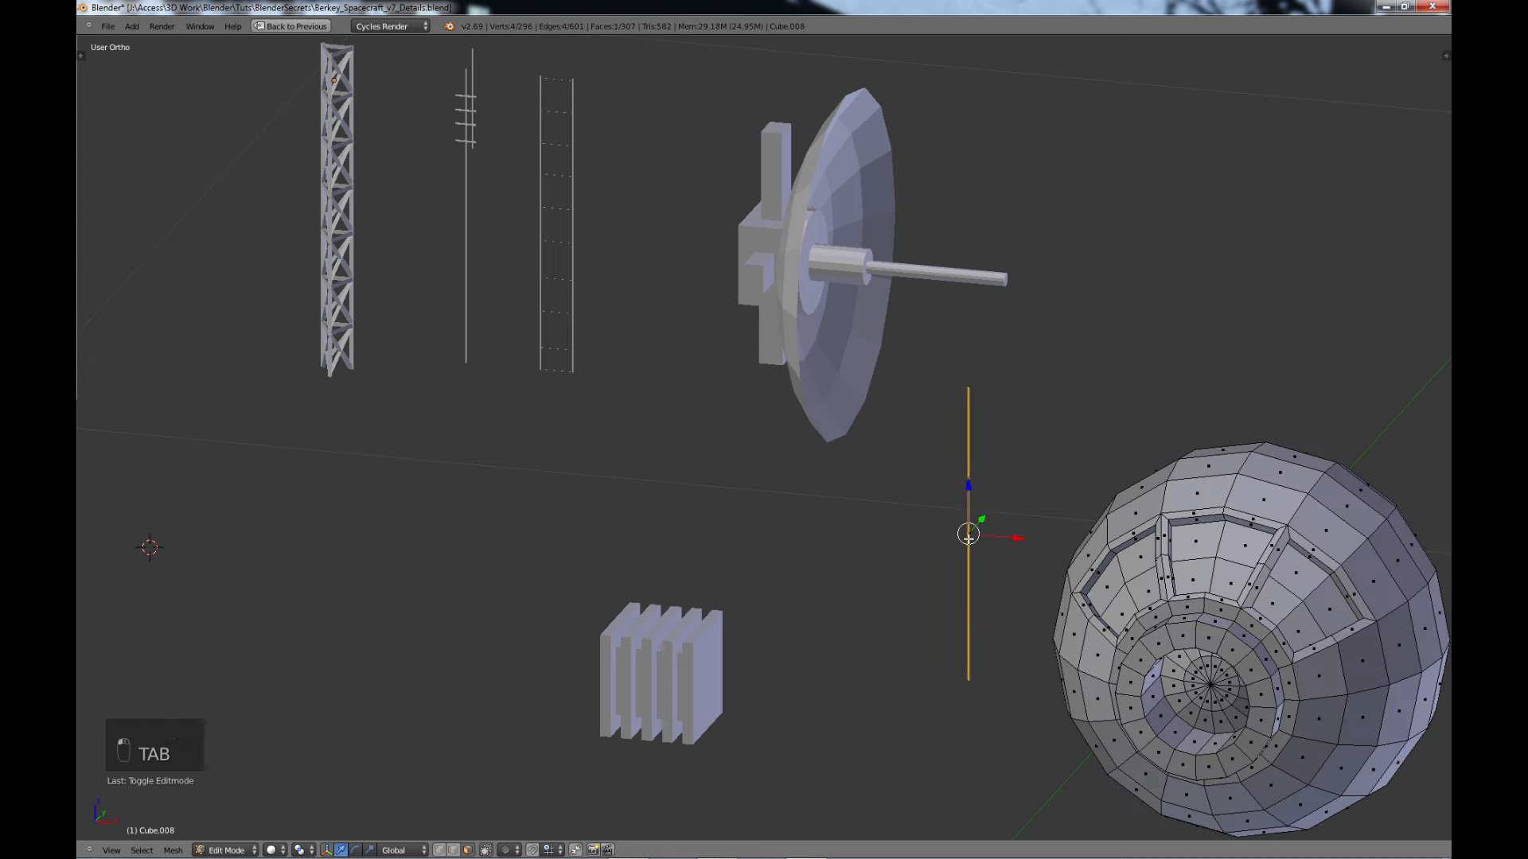
pyautogui.press('g')
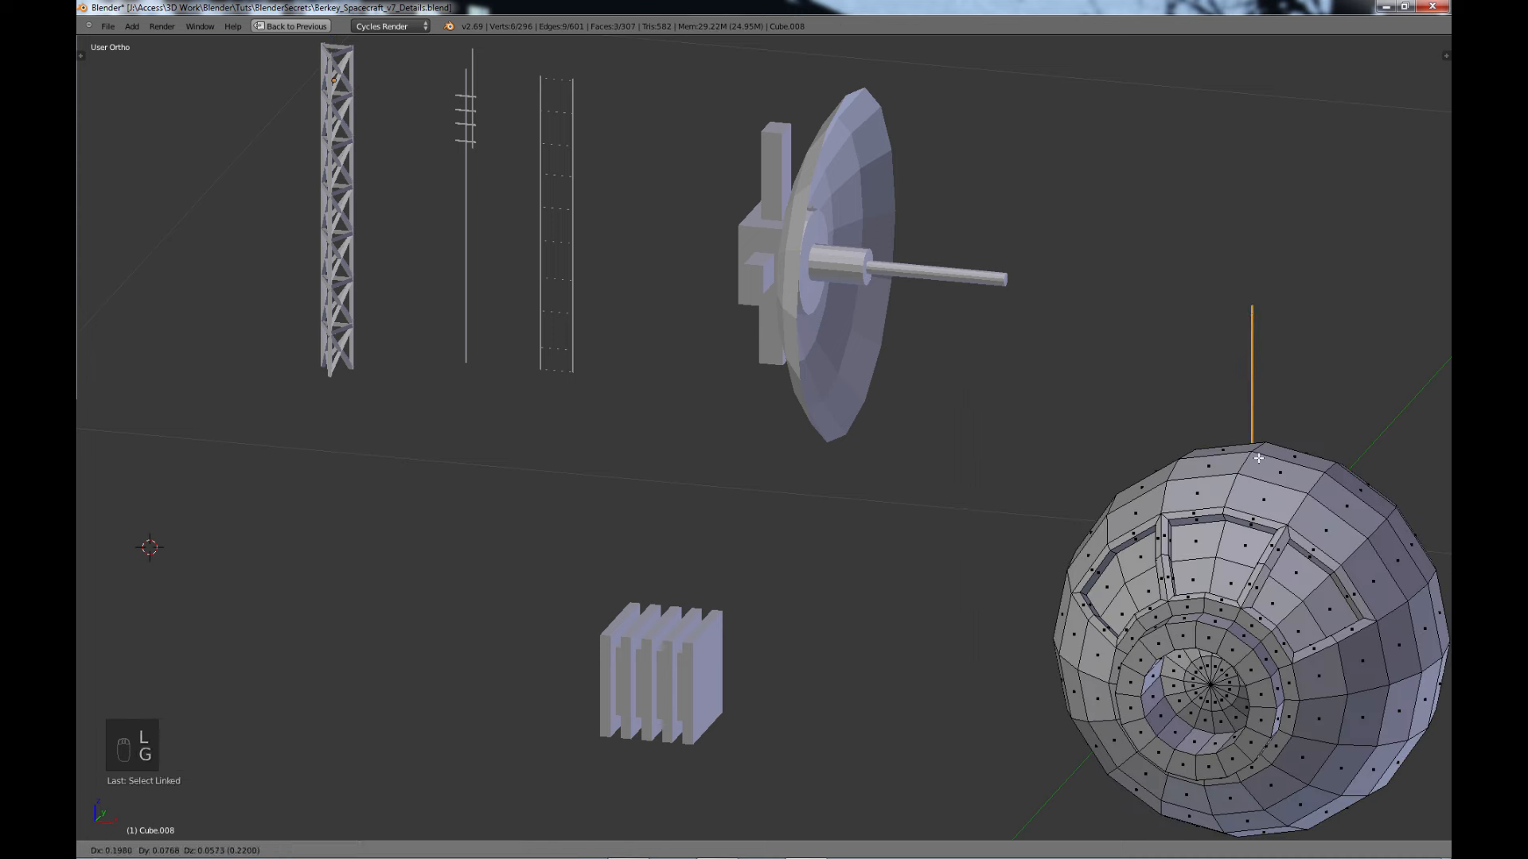
pyautogui.click(1260, 471)
# - Correct the rod's depth and height from an angled view so that its lower part sinks into the sphere's top
pyautogui.scroll(-4, 1335, 483)
pyautogui.moveTo(1234, 535); pyautogui.dragTo(1136, 491, button='middle')
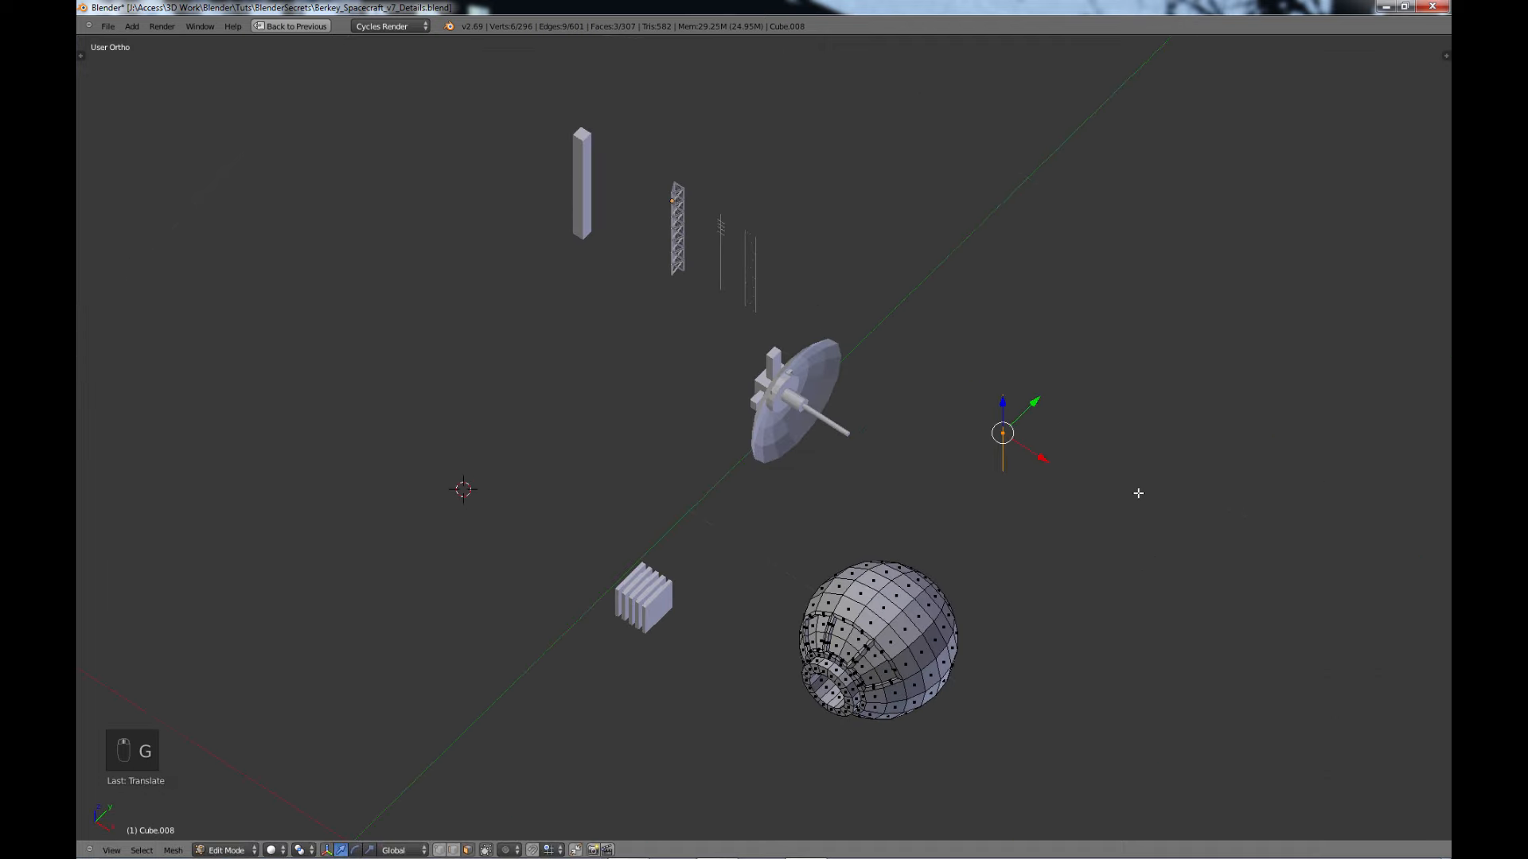
pyautogui.press('g')
pyautogui.moveTo(902, 580); pyautogui.dragTo(920, 661)
pyautogui.moveTo(878, 605)
pyautogui.mouseDown()
pyautogui.moveTo(878, 538)
pyautogui.moveTo(907, 595)
pyautogui.mouseUp()
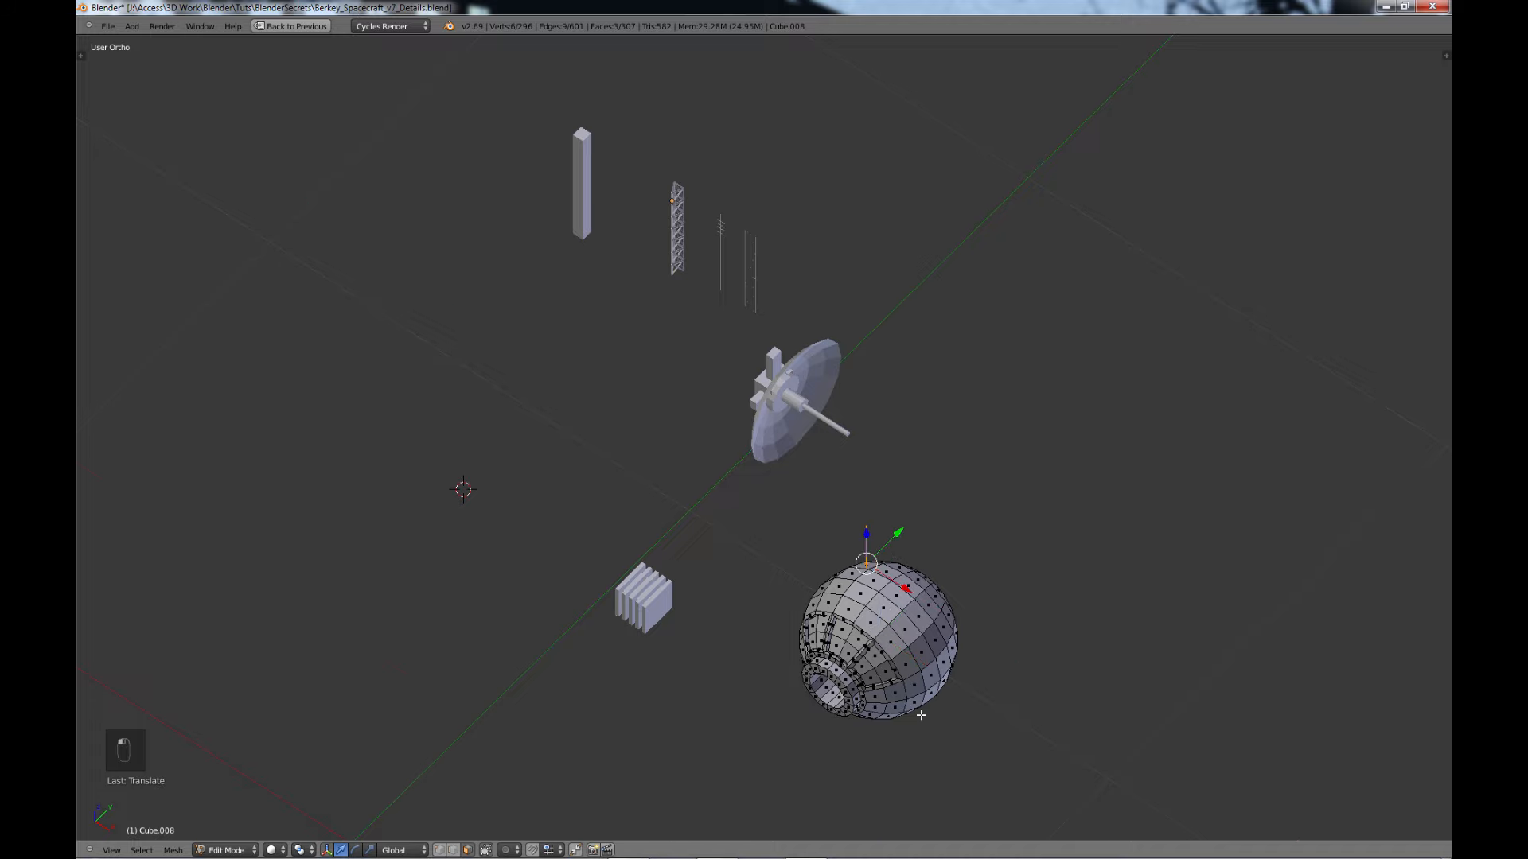
pyautogui.moveTo(907, 597); pyautogui.dragTo(973, 612, button='middle')
pyautogui.scroll(4, 973, 612)
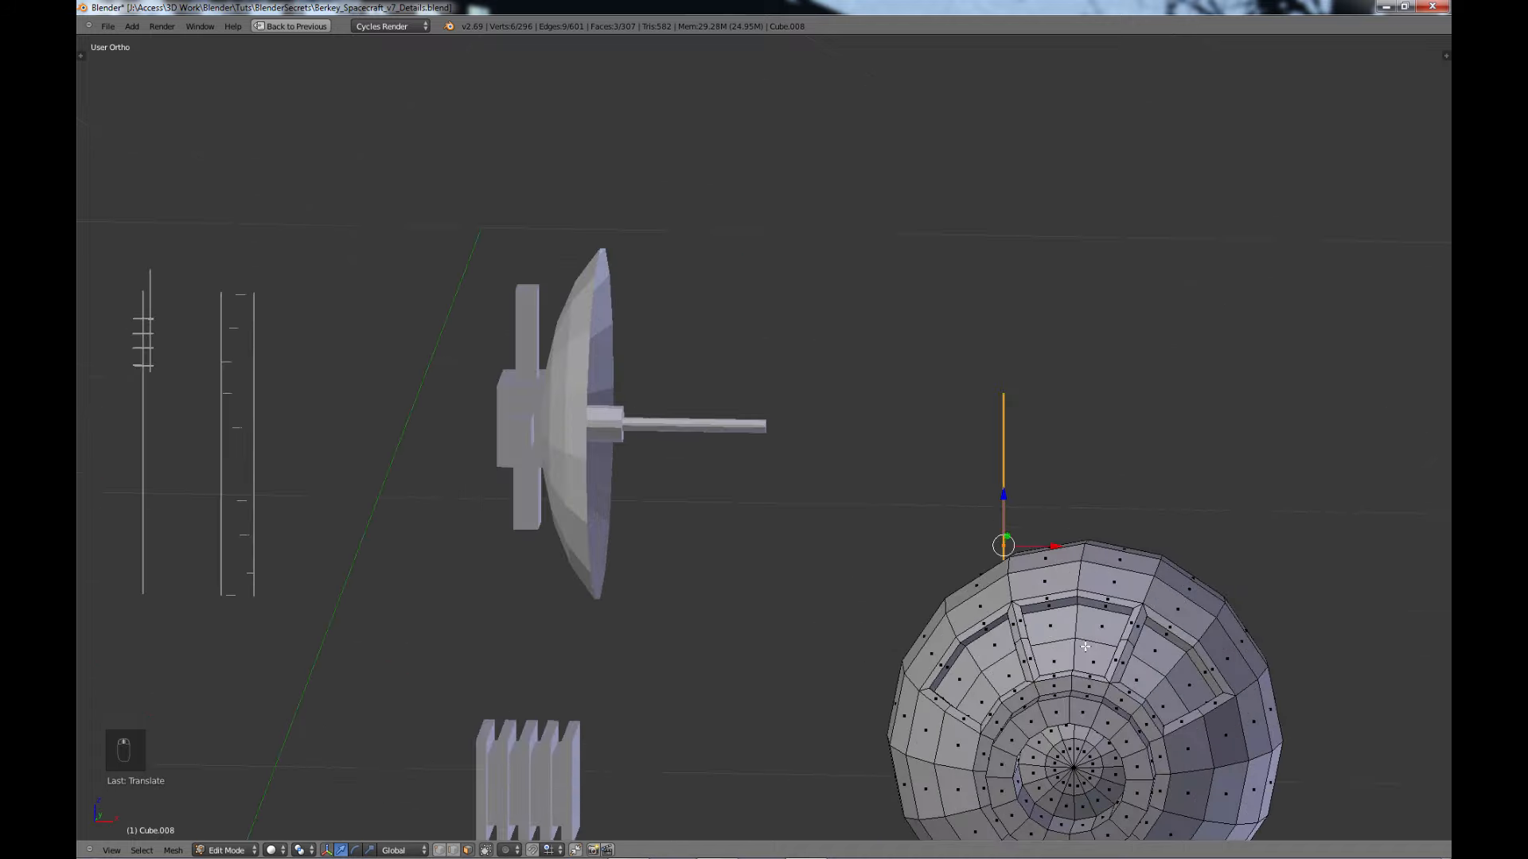
# - Shorten the antenna rod along Z and adjust its height so it rises from the sphere's upper edge
pyautogui.keyDown('shift'); pyautogui.moveTo(1084, 646); pyautogui.dragTo(842, 276, button='middle'); pyautogui.keyUp('shift')
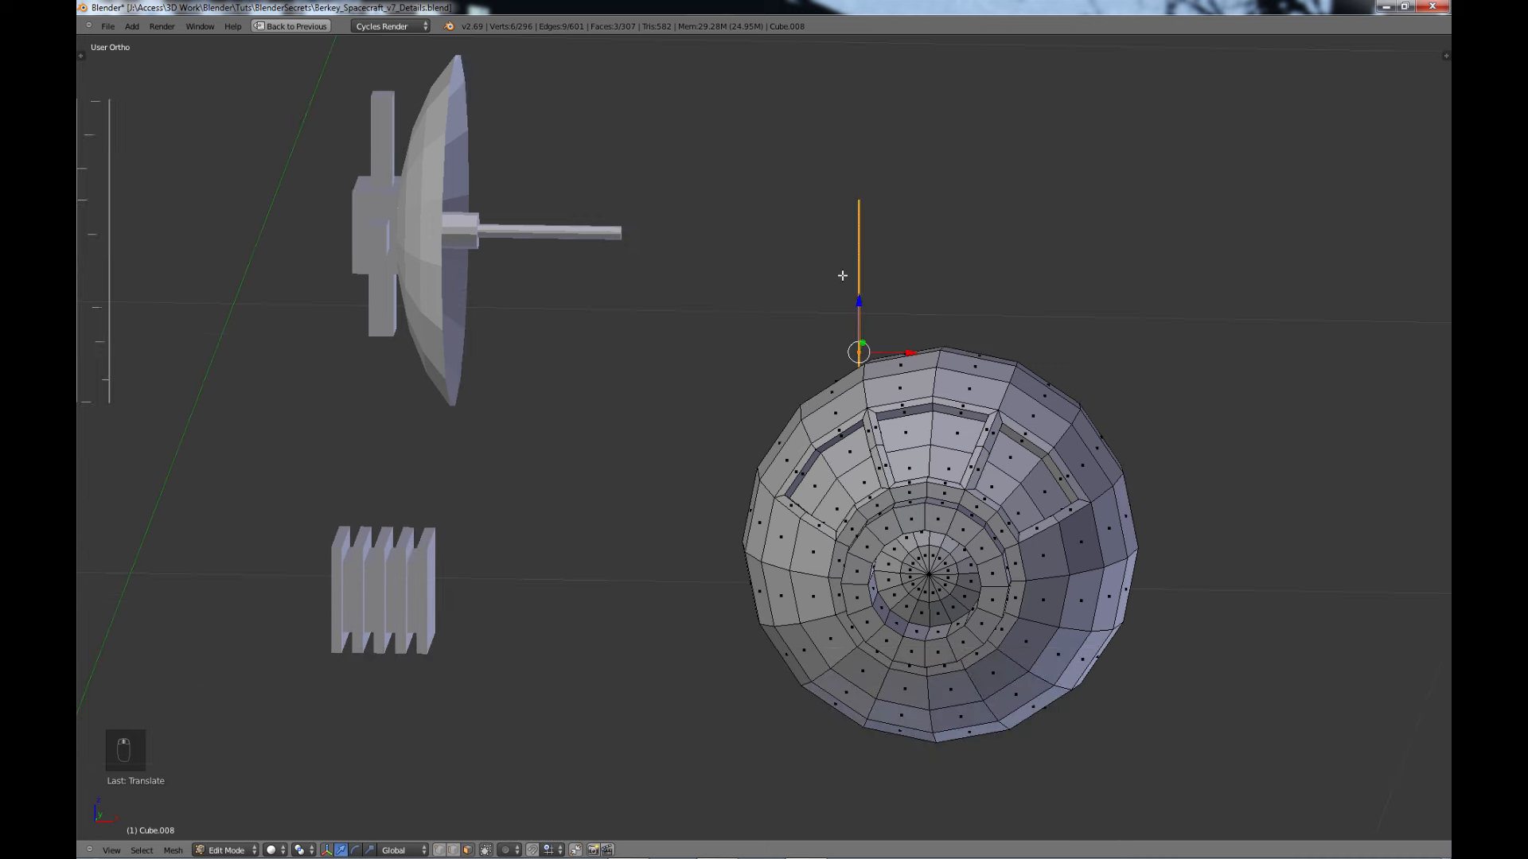
pyautogui.moveTo(862, 299); pyautogui.dragTo(899, 369)
pyautogui.press('s')
pyautogui.press('z')
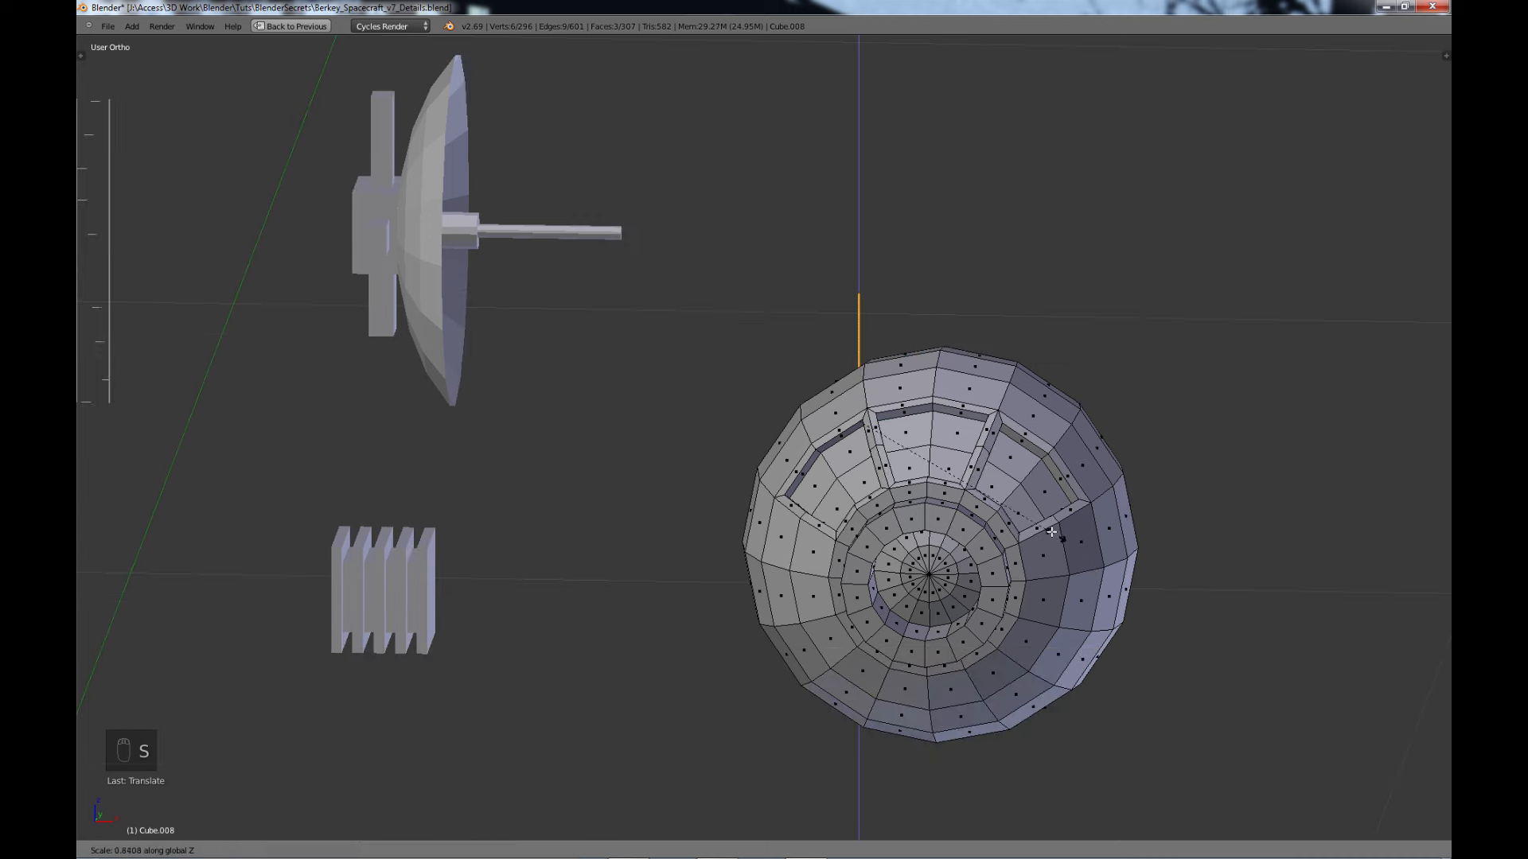
pyautogui.click(893, 439)
pyautogui.moveTo(859, 379); pyautogui.dragTo(847, 325)
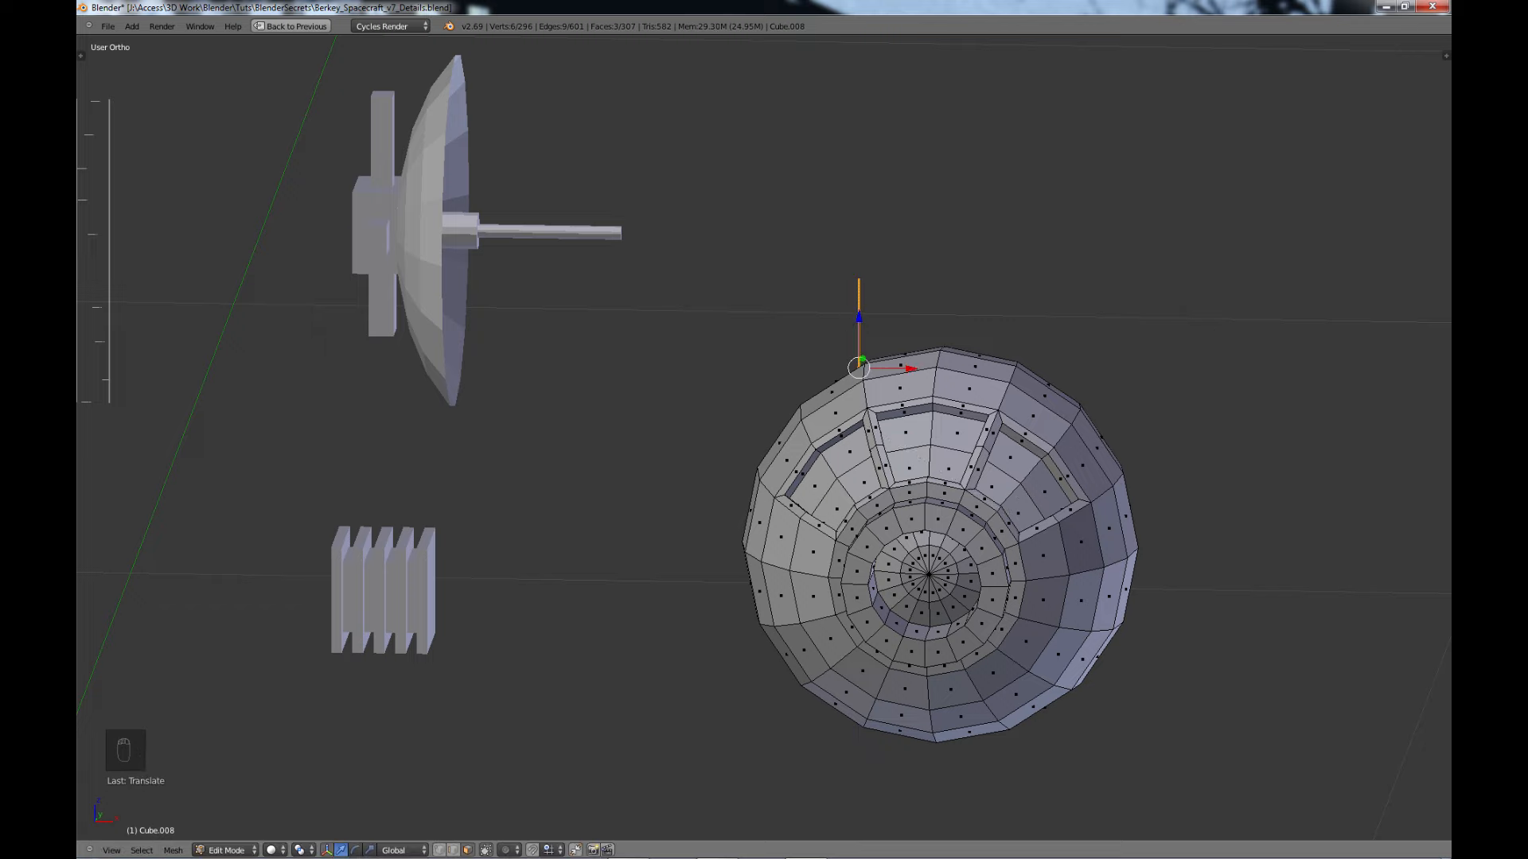
# - Duplicate the rod about 0.03 along X toward the sphere's centre and lower the copy so less of it protrudes
pyautogui.hotkey('shift', 'd')
pyautogui.press('x')
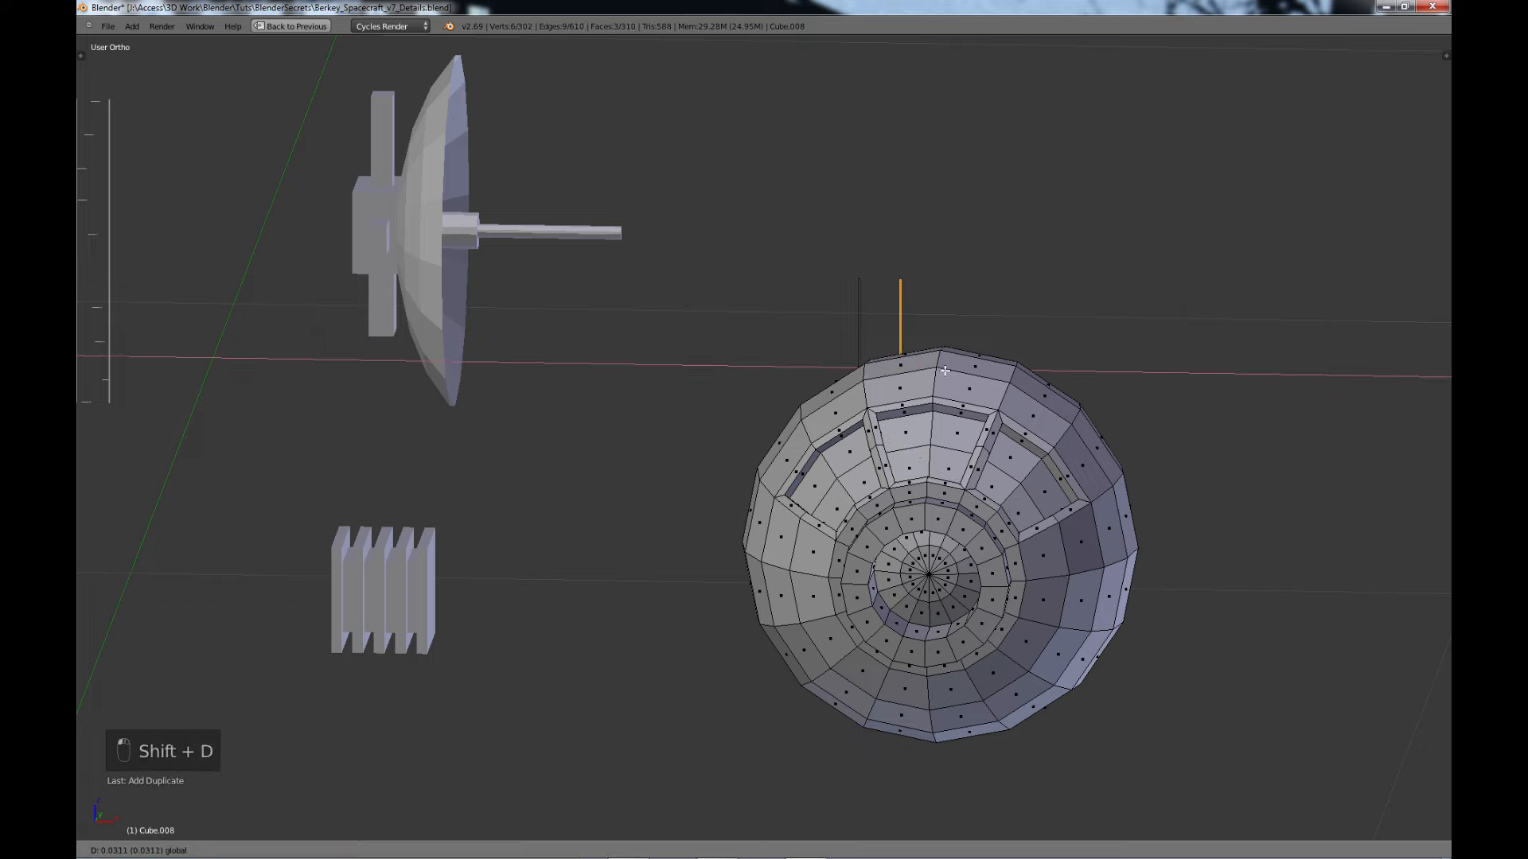
pyautogui.click(944, 370)
pyautogui.moveTo(900, 329); pyautogui.dragTo(895, 363)
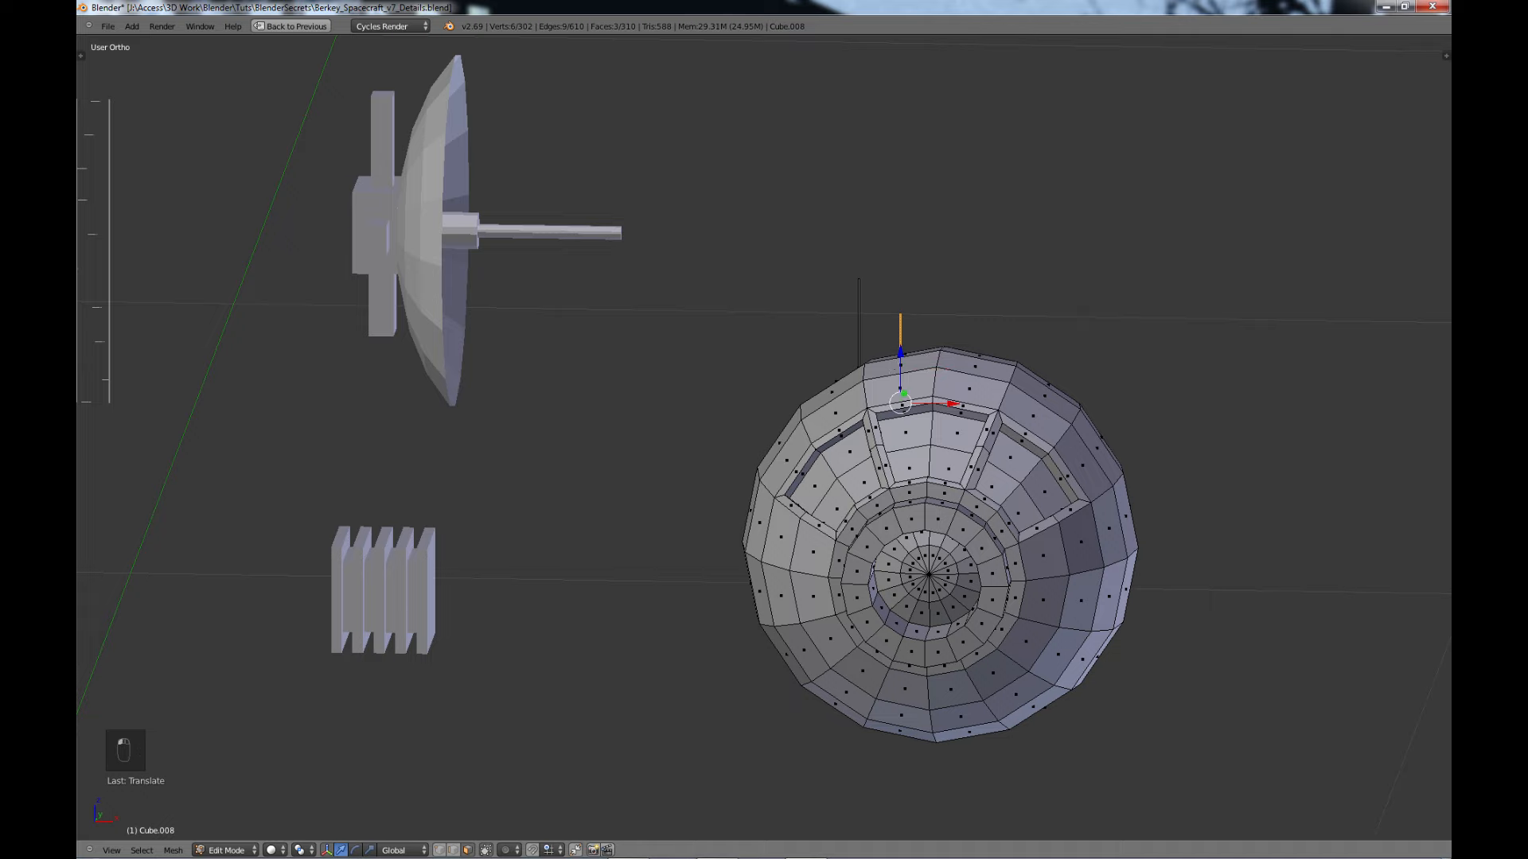
# - Duplicate the lowered rod about 0.10 along X onto the opposite side of the sphere's top
pyautogui.hotkey('shift', 'd')
pyautogui.press('x')
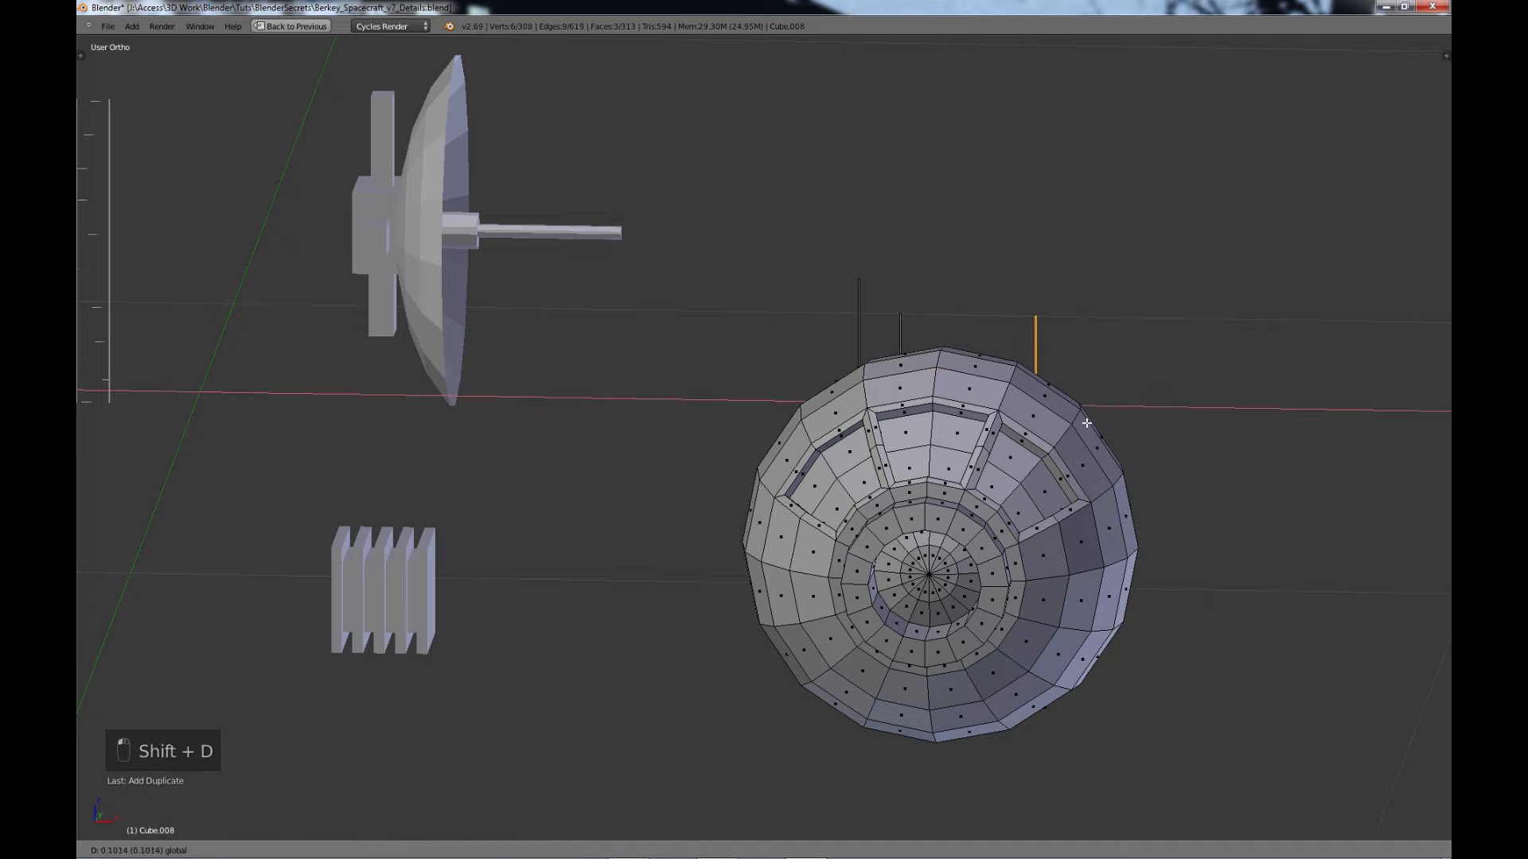
pyautogui.click(1087, 424)
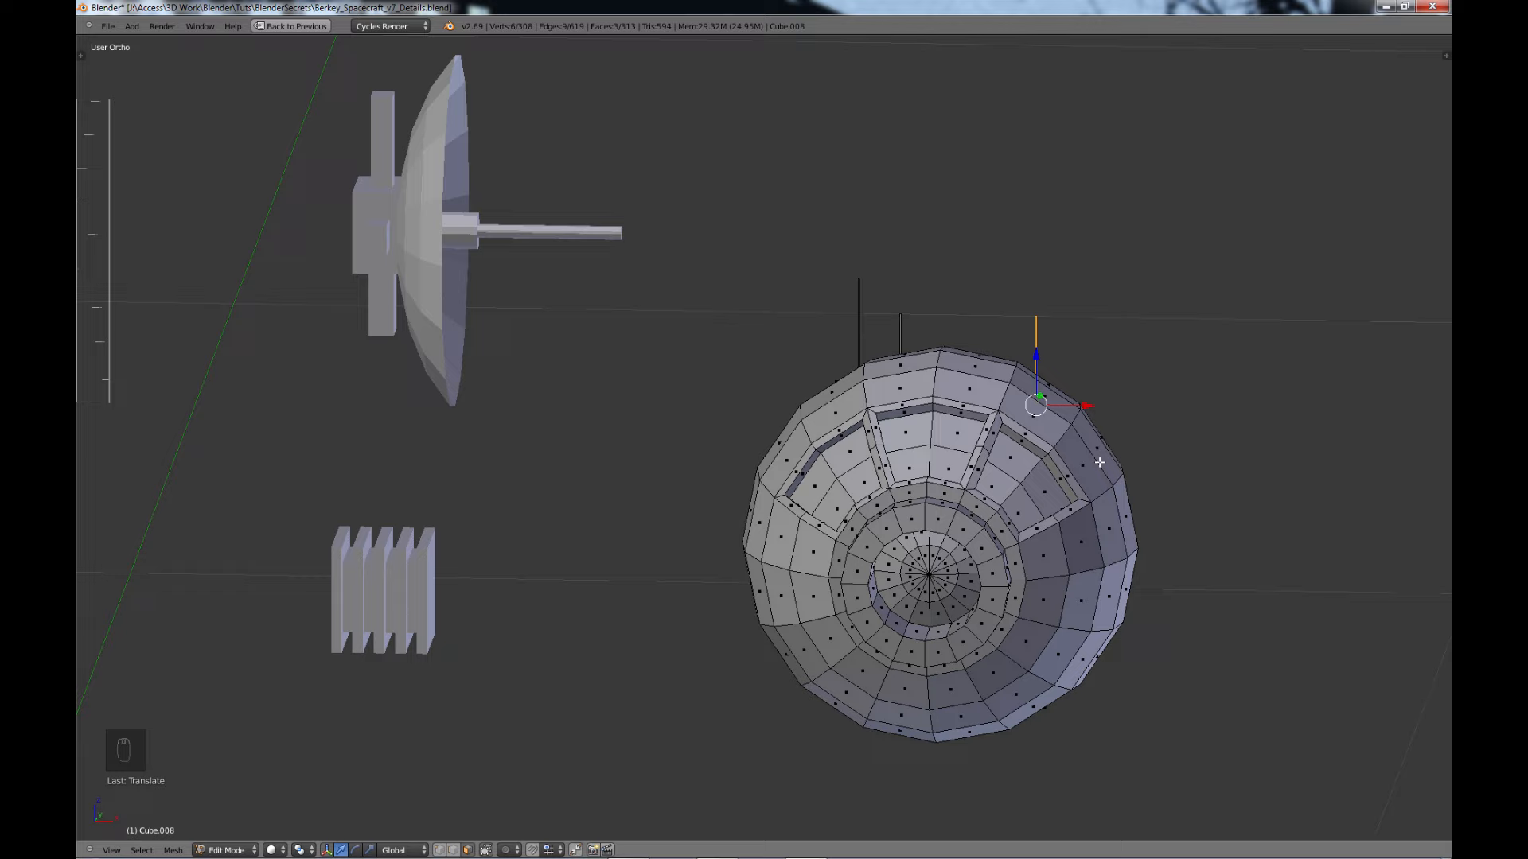
# - Duplicate the newest rod a short distance back along X toward the sphere's centre and raise the copy
pyautogui.hotkey('shift', 'd')
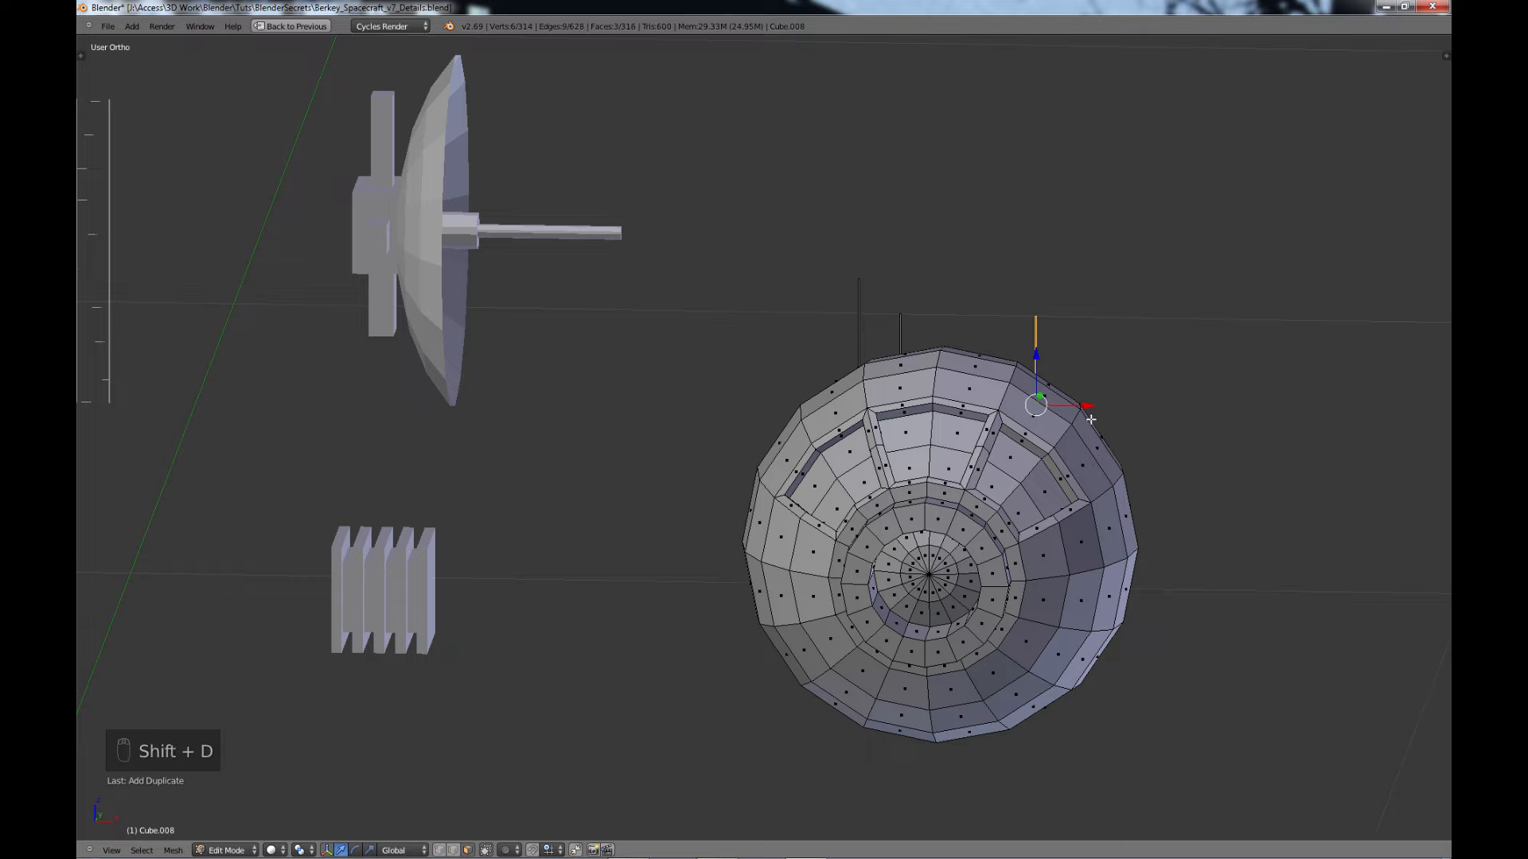
pyautogui.press('x')
pyautogui.click(1041, 388)
pyautogui.moveTo(1000, 354); pyautogui.dragTo(988, 286)
pyautogui.scroll(-3, 1034, 382)
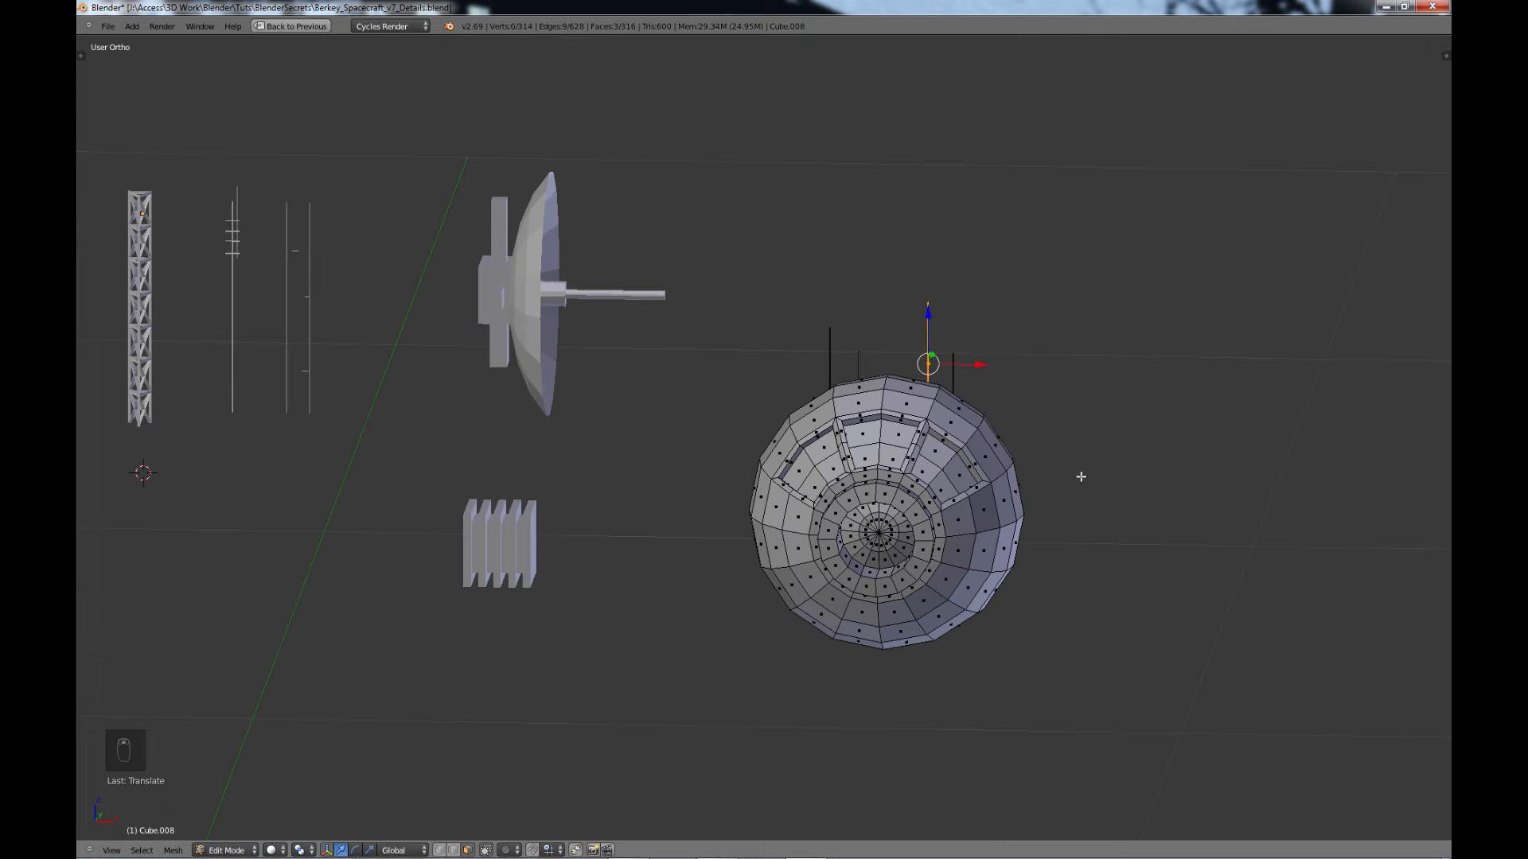
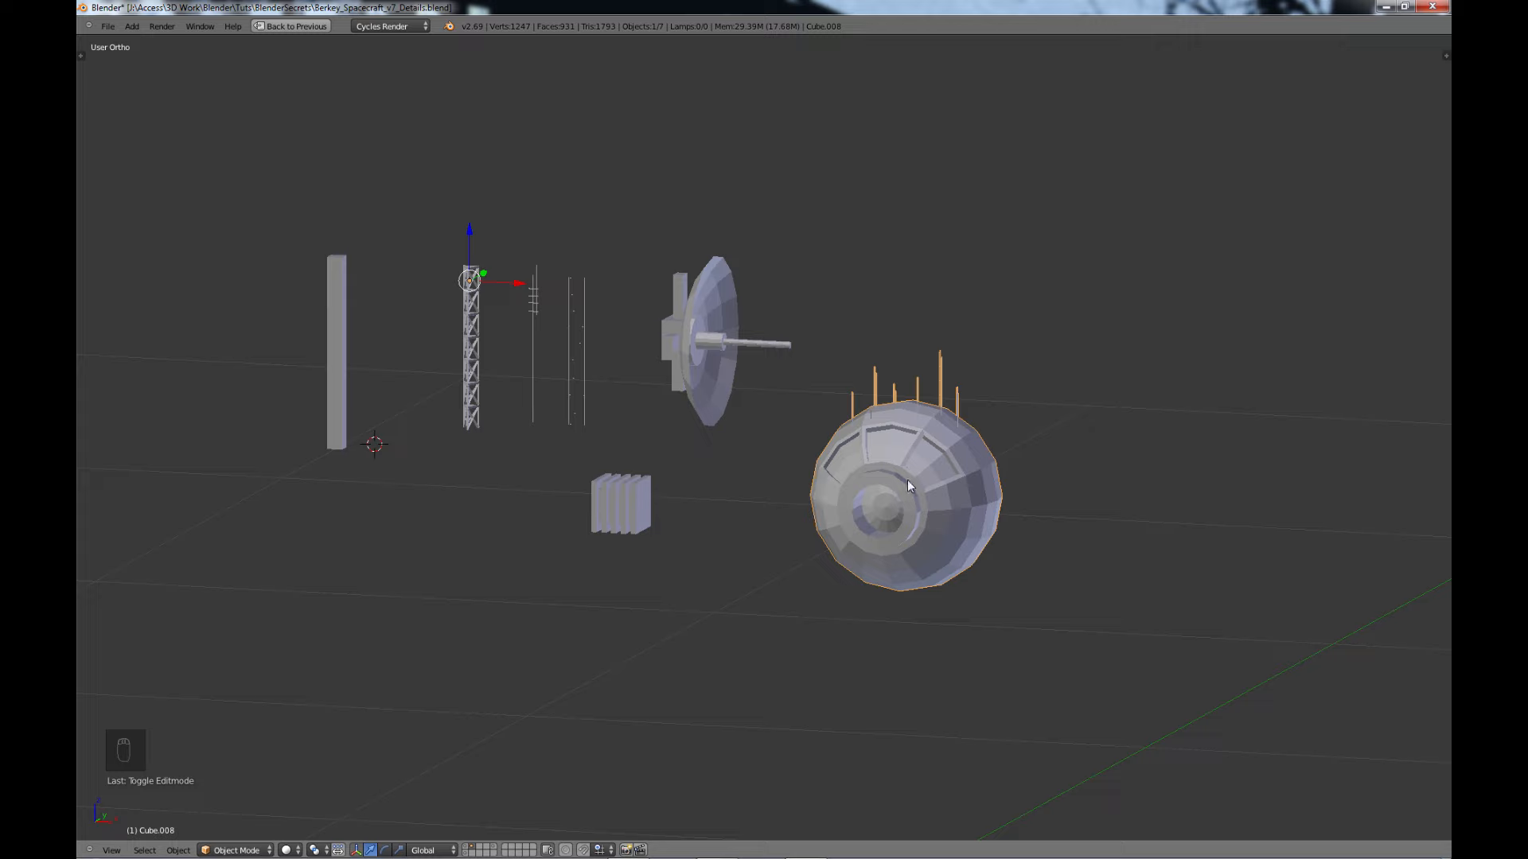
# - Deselect all the detail parts, check the whole collection, and save the file
pyautogui.press('a')
pyautogui.scroll(-2, 767, 412)
pyautogui.moveTo(798, 471)
pyautogui.mouseDown(button='middle')
pyautogui.moveTo(853, 479)
pyautogui.moveTo(800, 523)
pyautogui.moveTo(781, 501)
pyautogui.moveTo(819, 450)
pyautogui.mouseUp(button='middle')
pyautogui.scroll(1, 820, 450)
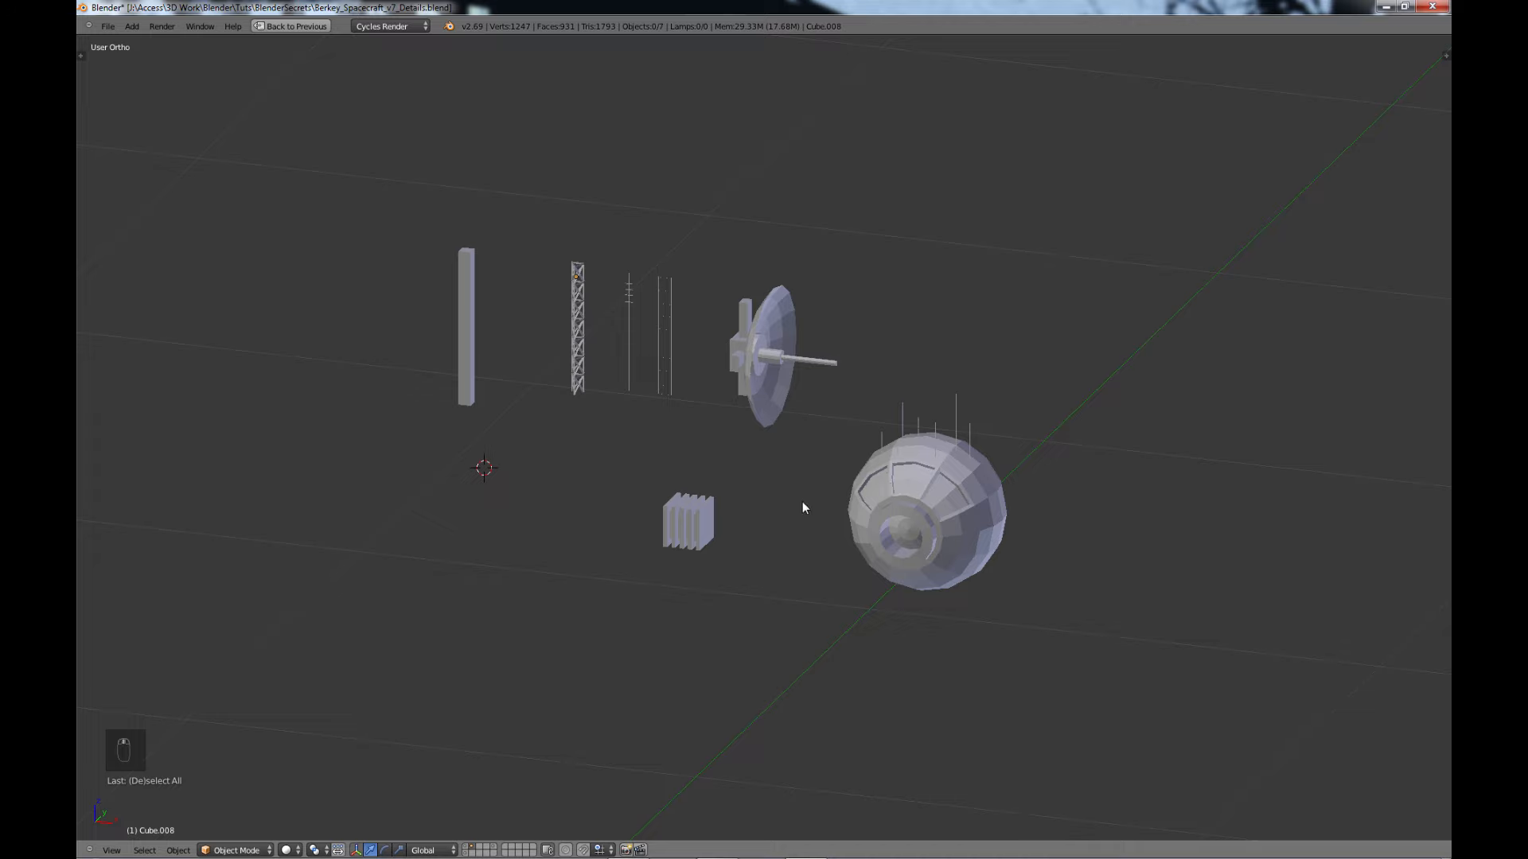
pyautogui.moveTo(802, 503); pyautogui.dragTo(794, 493, button='middle')
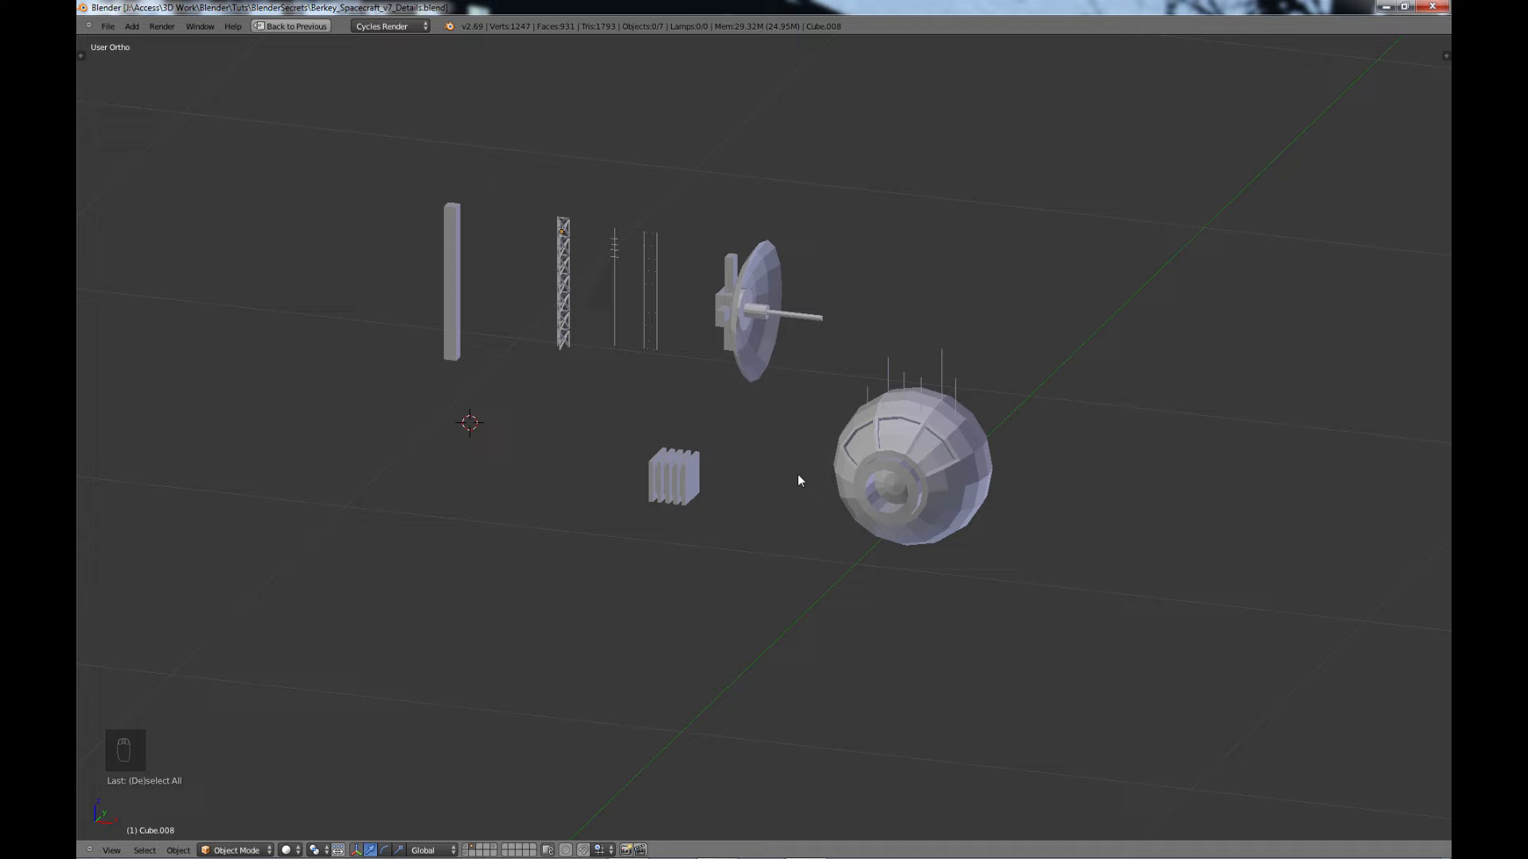
# - Add a cylinder mesh and scale it down uniformly to roughly the size of the sphere
pyautogui.hotkey('shift', 'a')
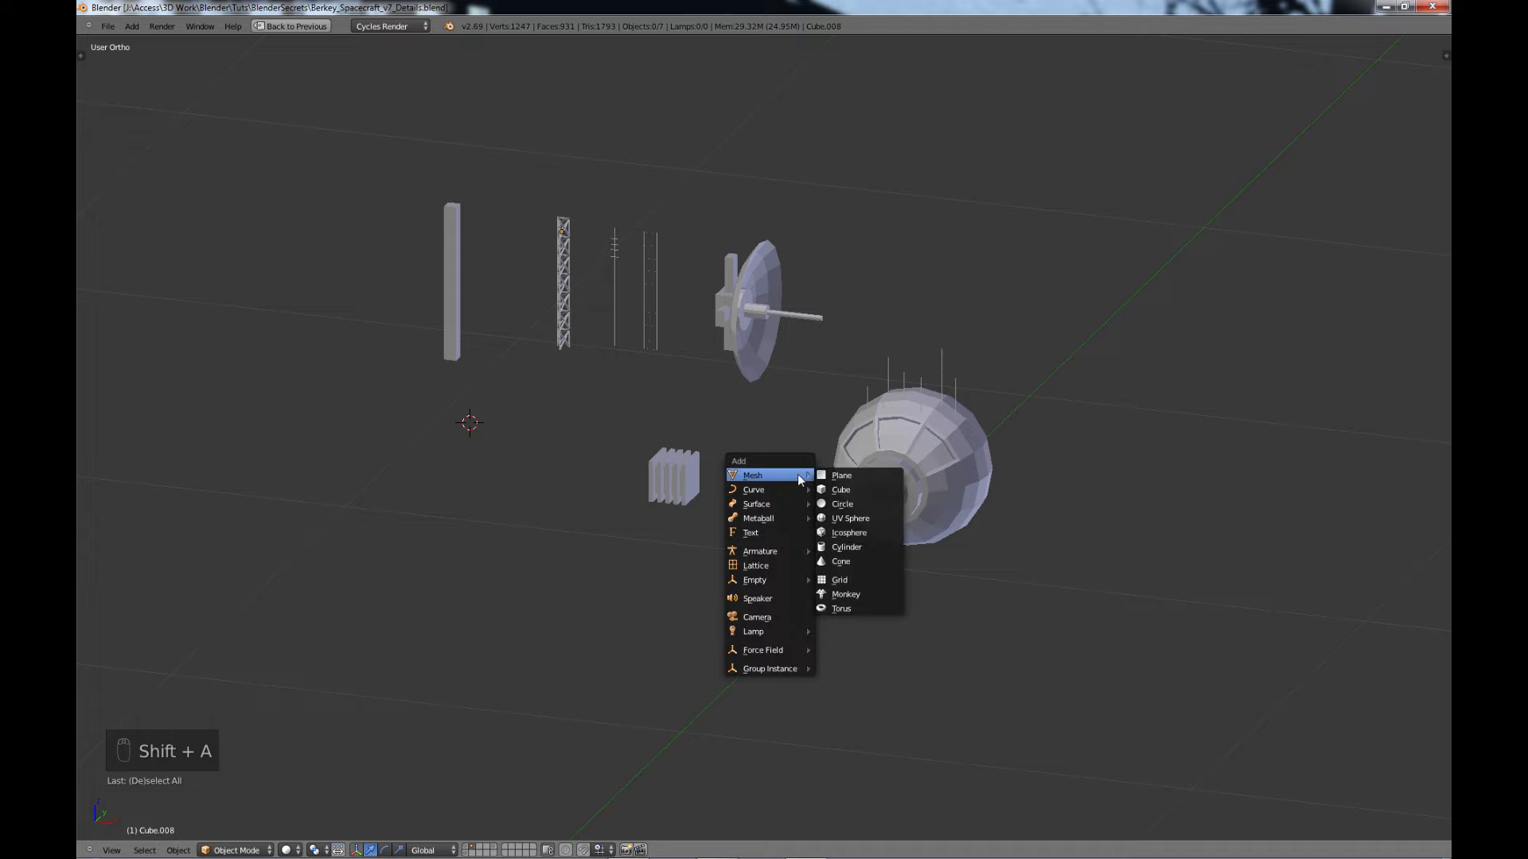
pyautogui.click(862, 545)
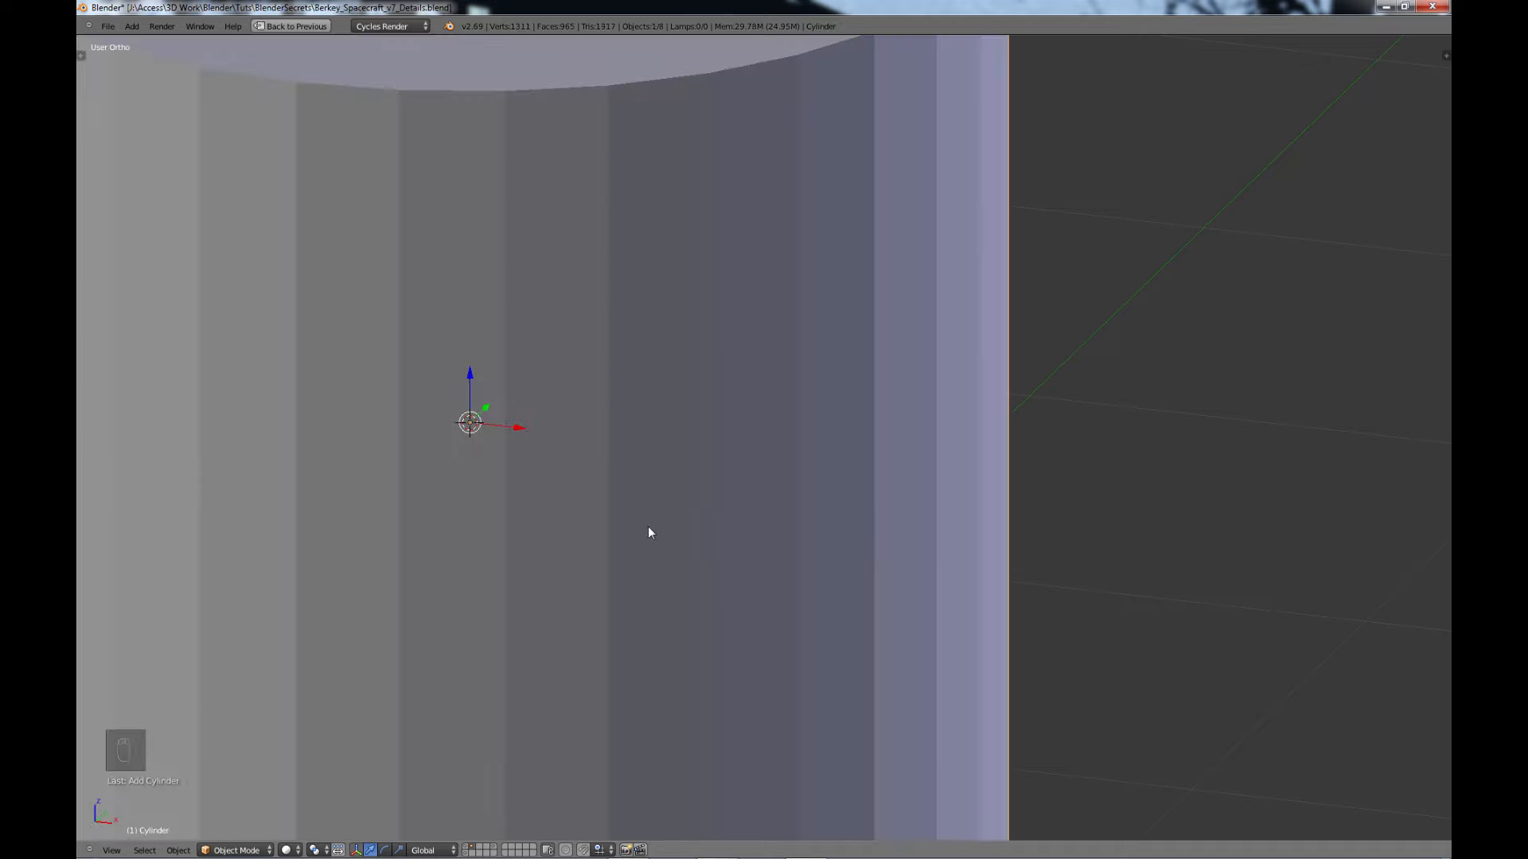
pyautogui.scroll(-4, 642, 516)
pyautogui.press('s')
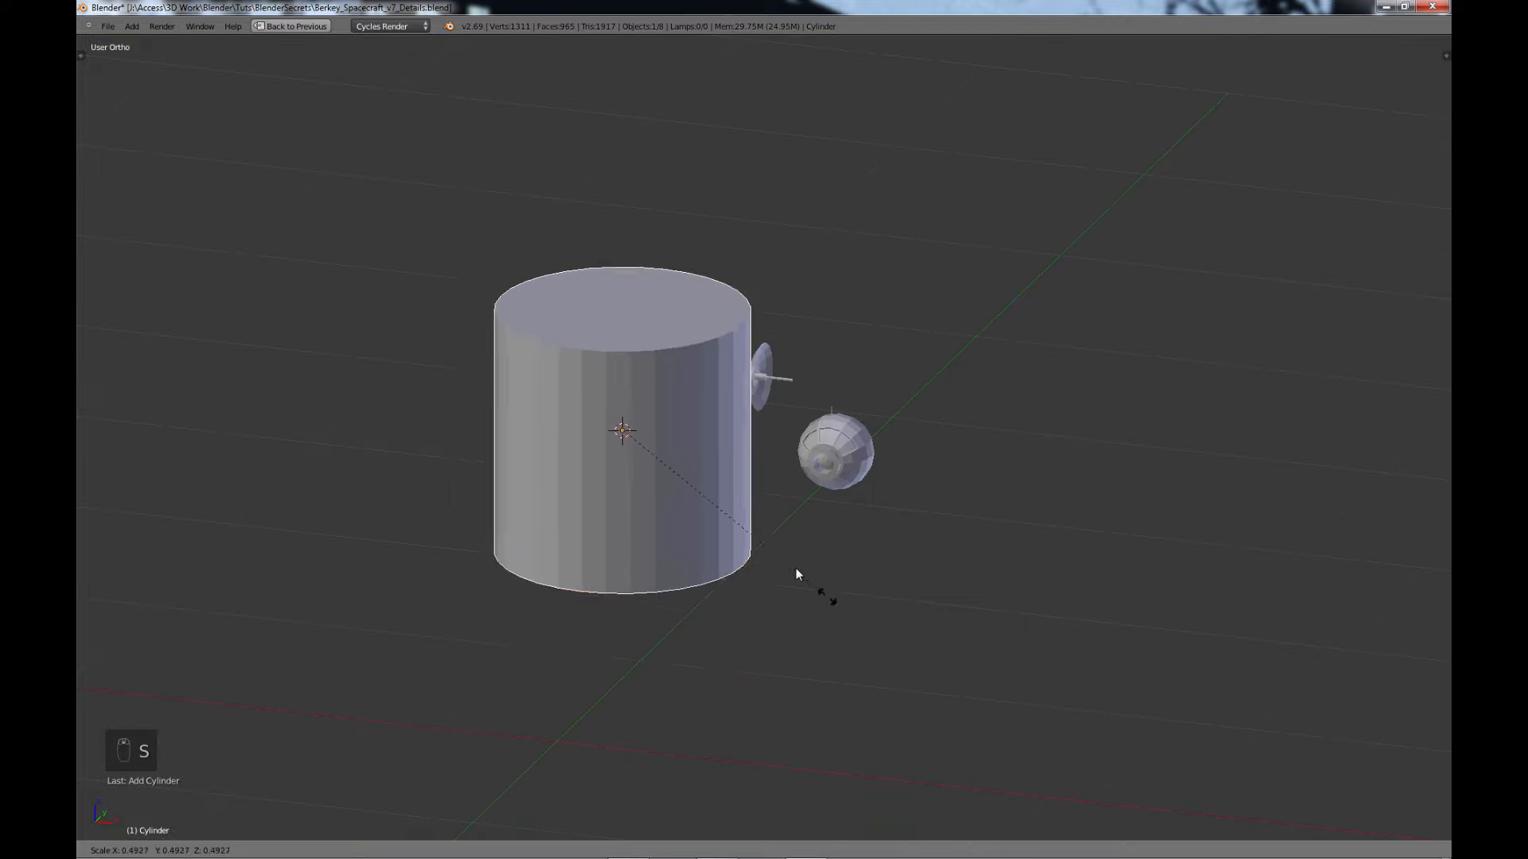
pyautogui.click(683, 465)
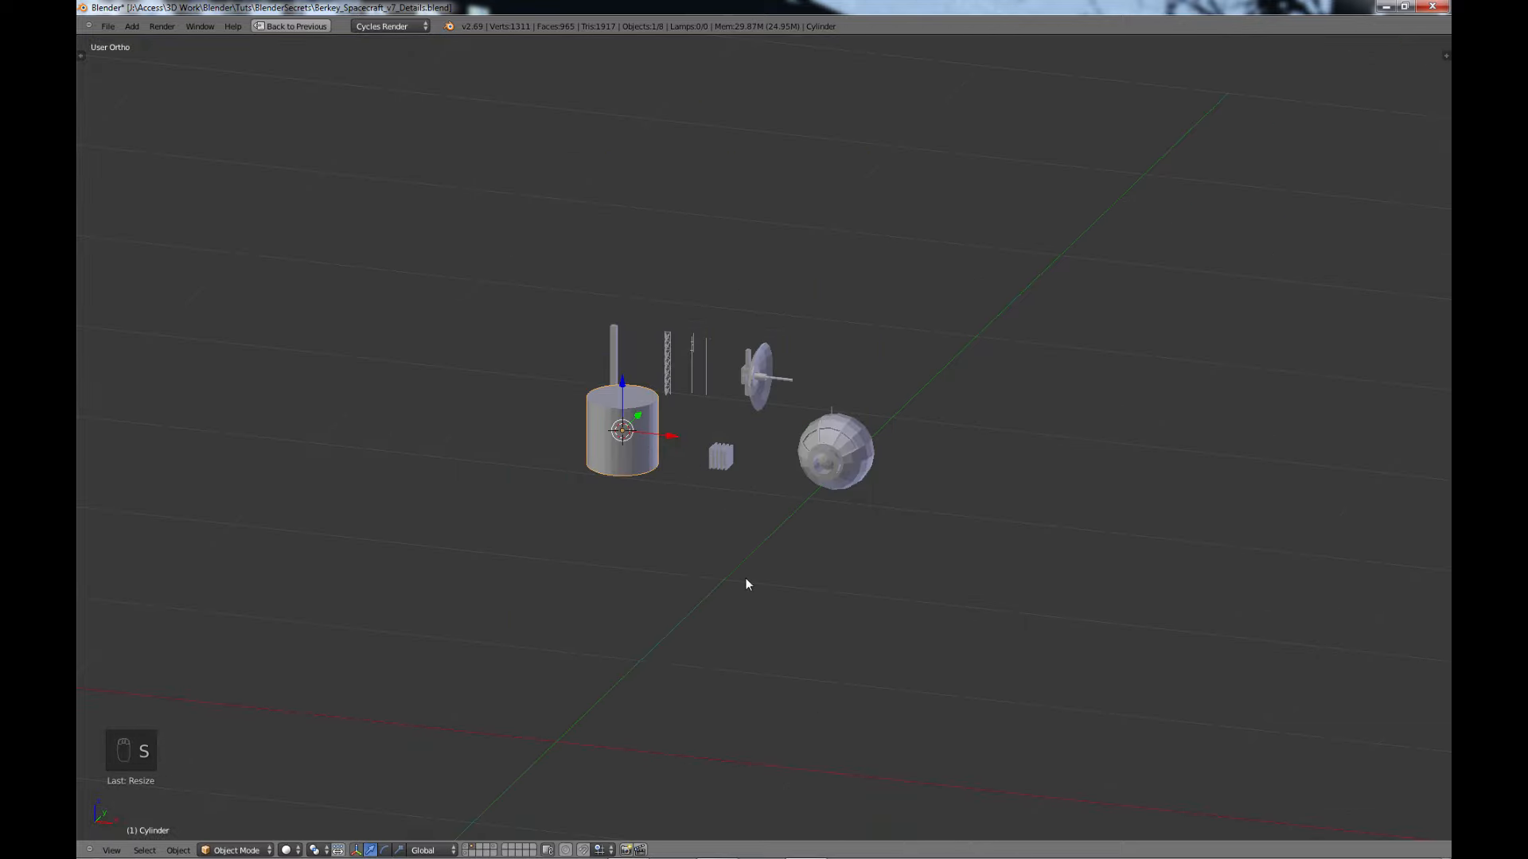
# - Flatten the cylinder along Z into a thin disc and scale the disc down to about two thirds of its size
pyautogui.press('s')
pyautogui.press('z')
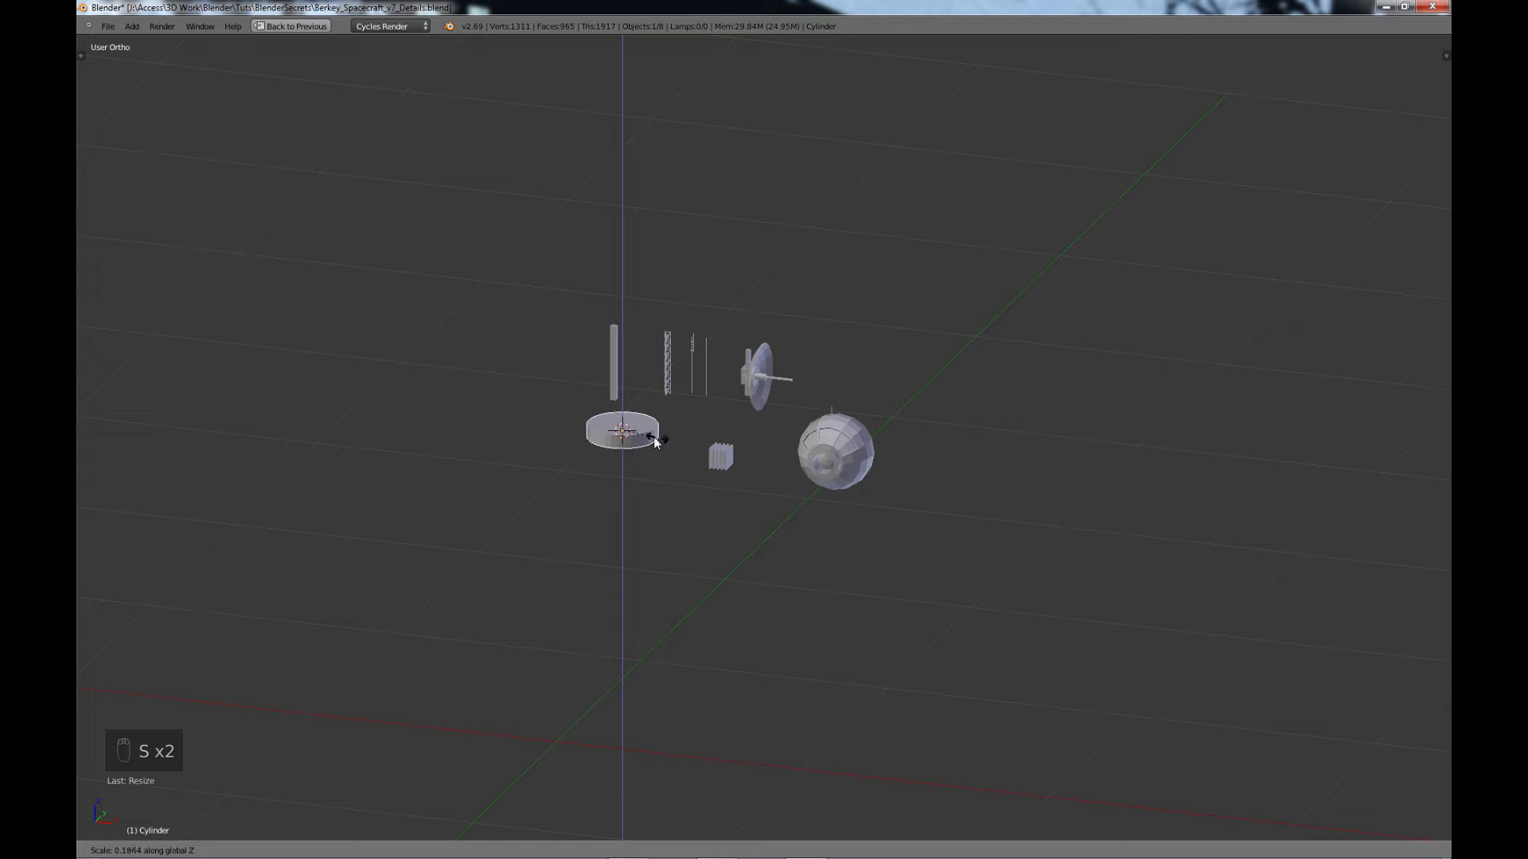
pyautogui.click(635, 437)
pyautogui.scroll(4, 620, 464)
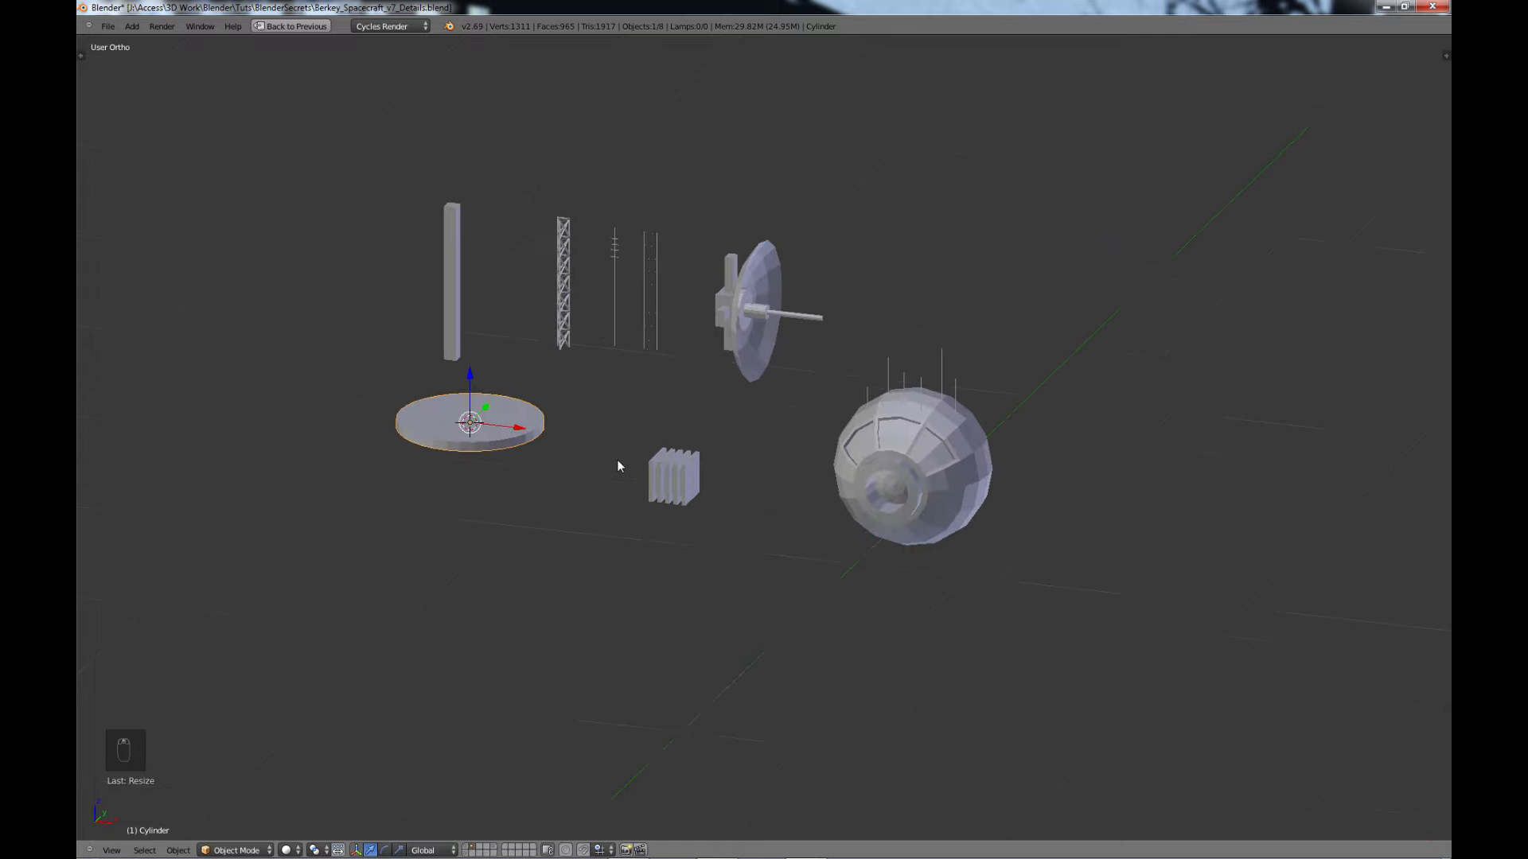
pyautogui.keyDown('shift'); pyautogui.moveTo(546, 480); pyautogui.dragTo(770, 545, button='middle'); pyautogui.keyUp('shift')
pyautogui.scroll(2, 770, 546)
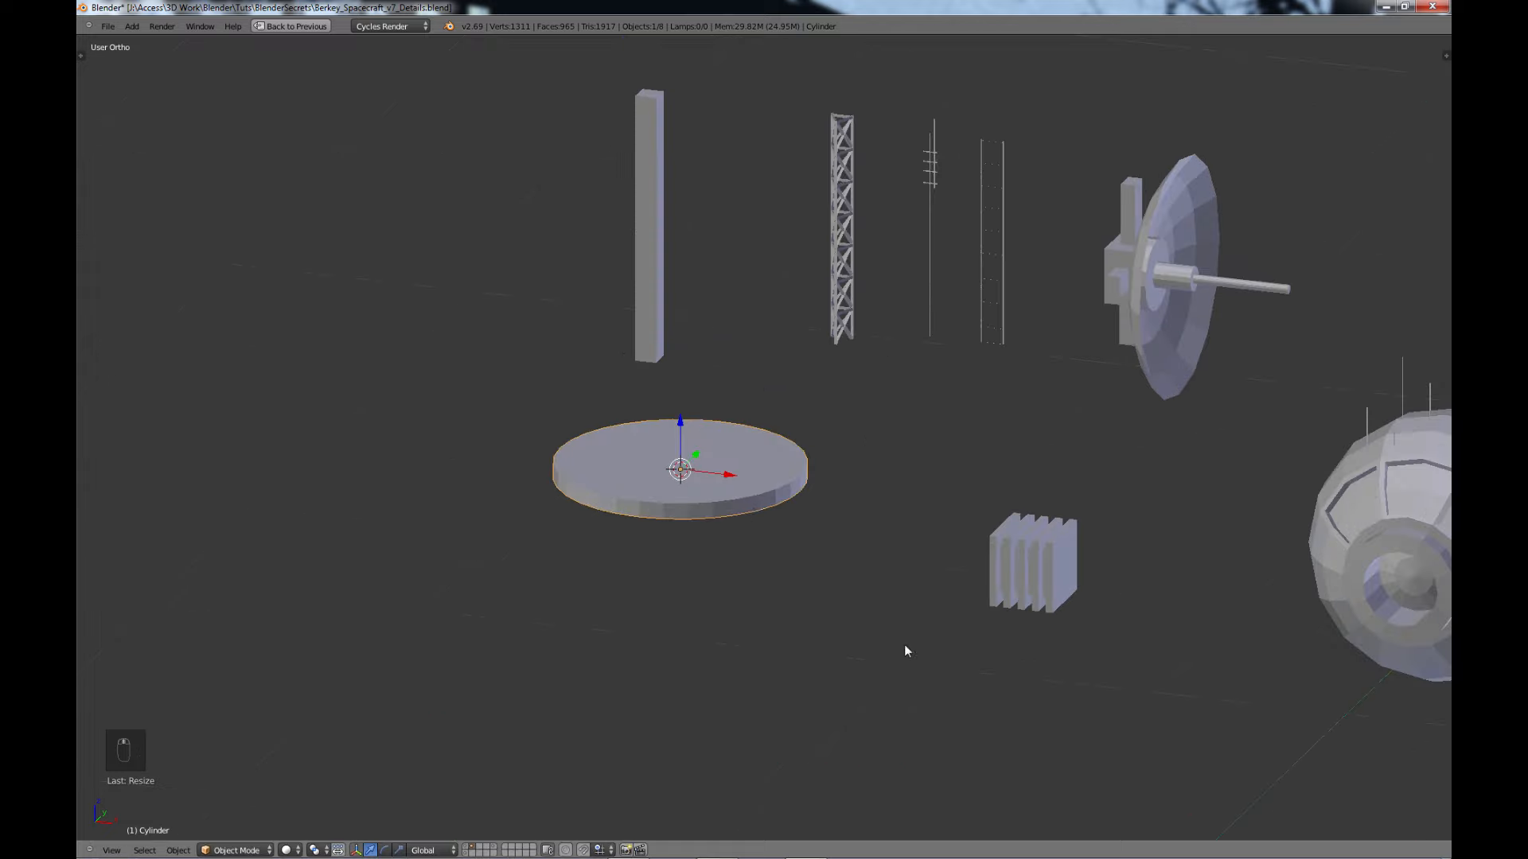
pyautogui.press('s')
pyautogui.click(848, 612)
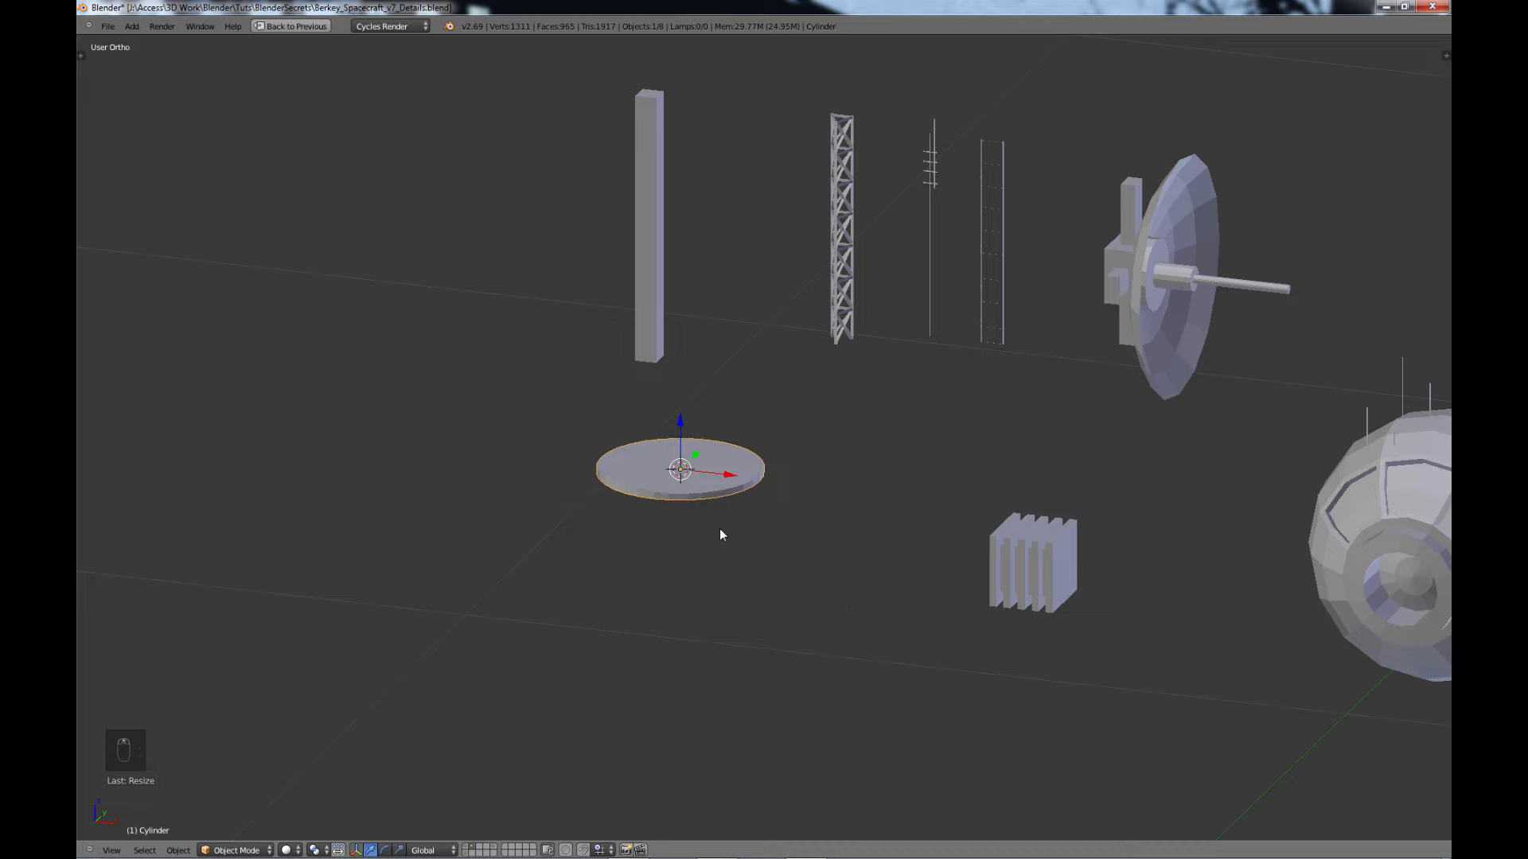
# - Add a cube, scale it down to a small block, and move it off the disc beside the foot of the tall box
pyautogui.hotkey('shift', 'a')
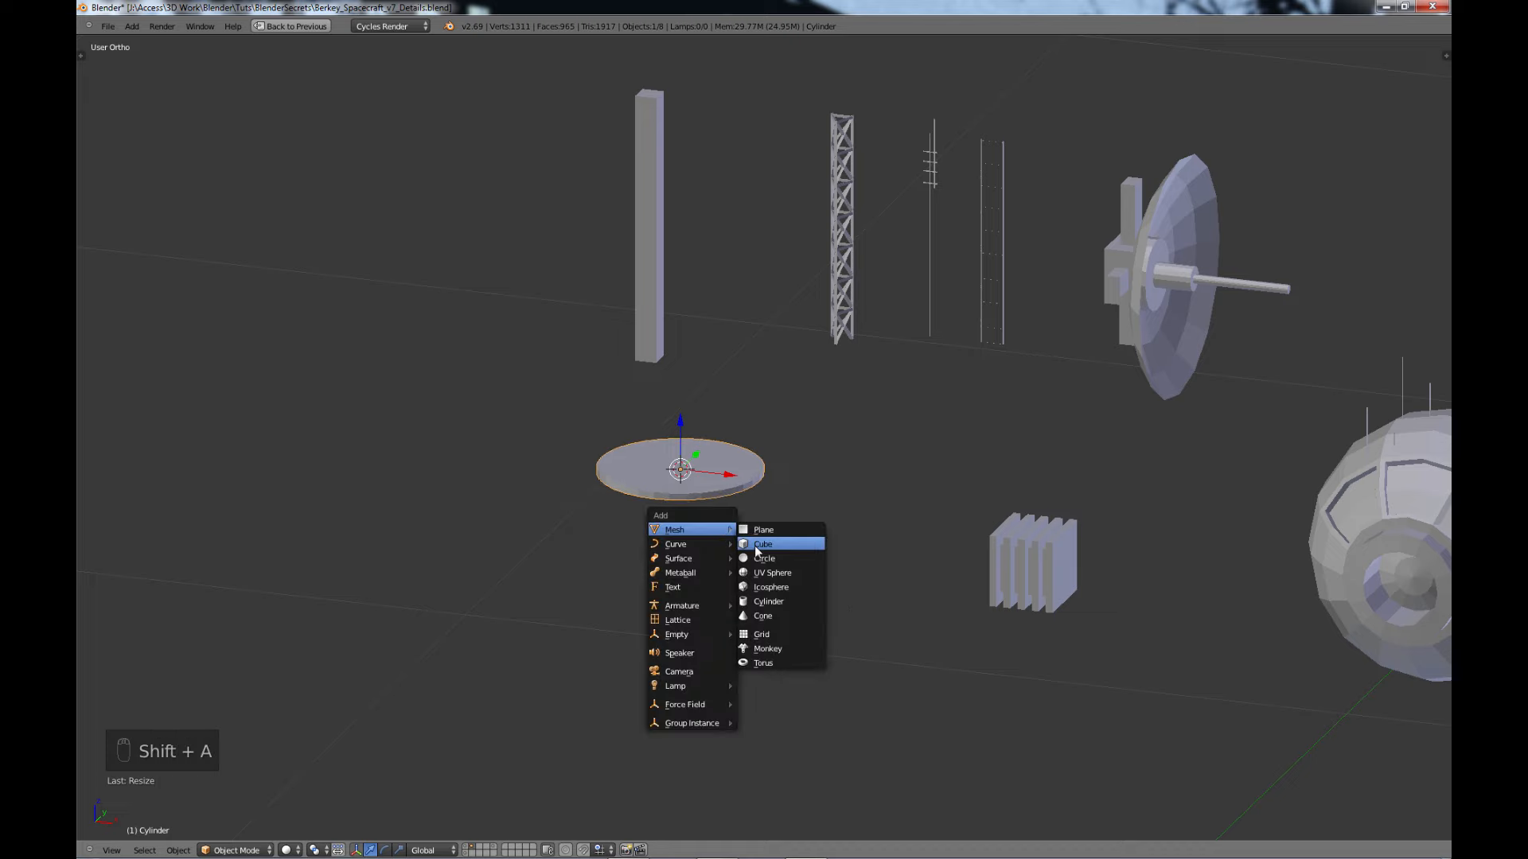
pyautogui.click(754, 543)
pyautogui.press('s')
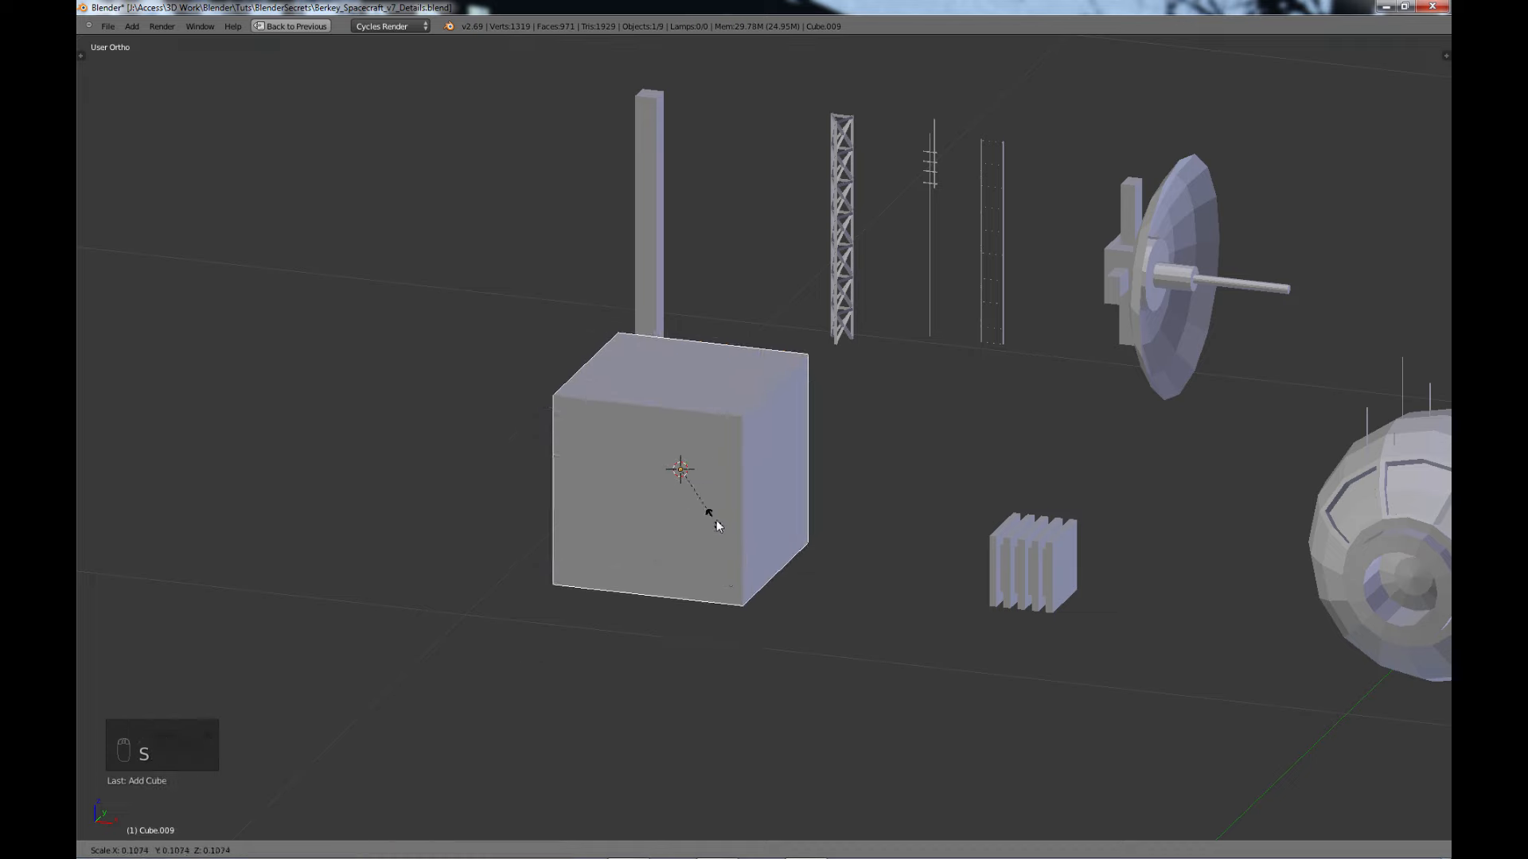
pyautogui.click(703, 498)
pyautogui.press('s')
pyautogui.click(724, 504)
pyautogui.press('g')
pyautogui.click(624, 379)
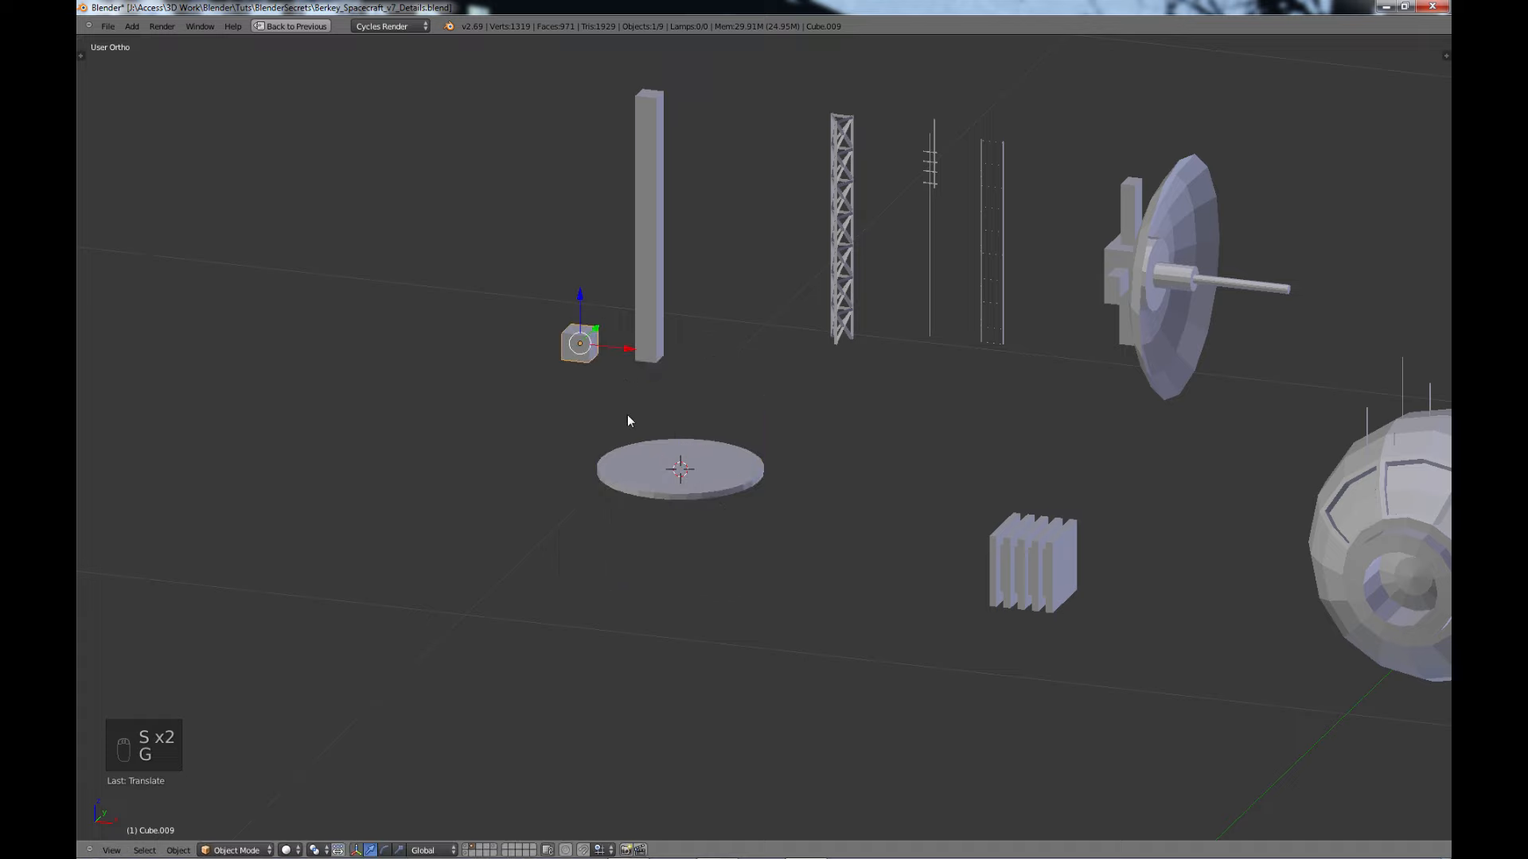
# - Duplicate the small cube to just above the disc and join the copy with the disc
pyautogui.scroll(2, 616, 380)
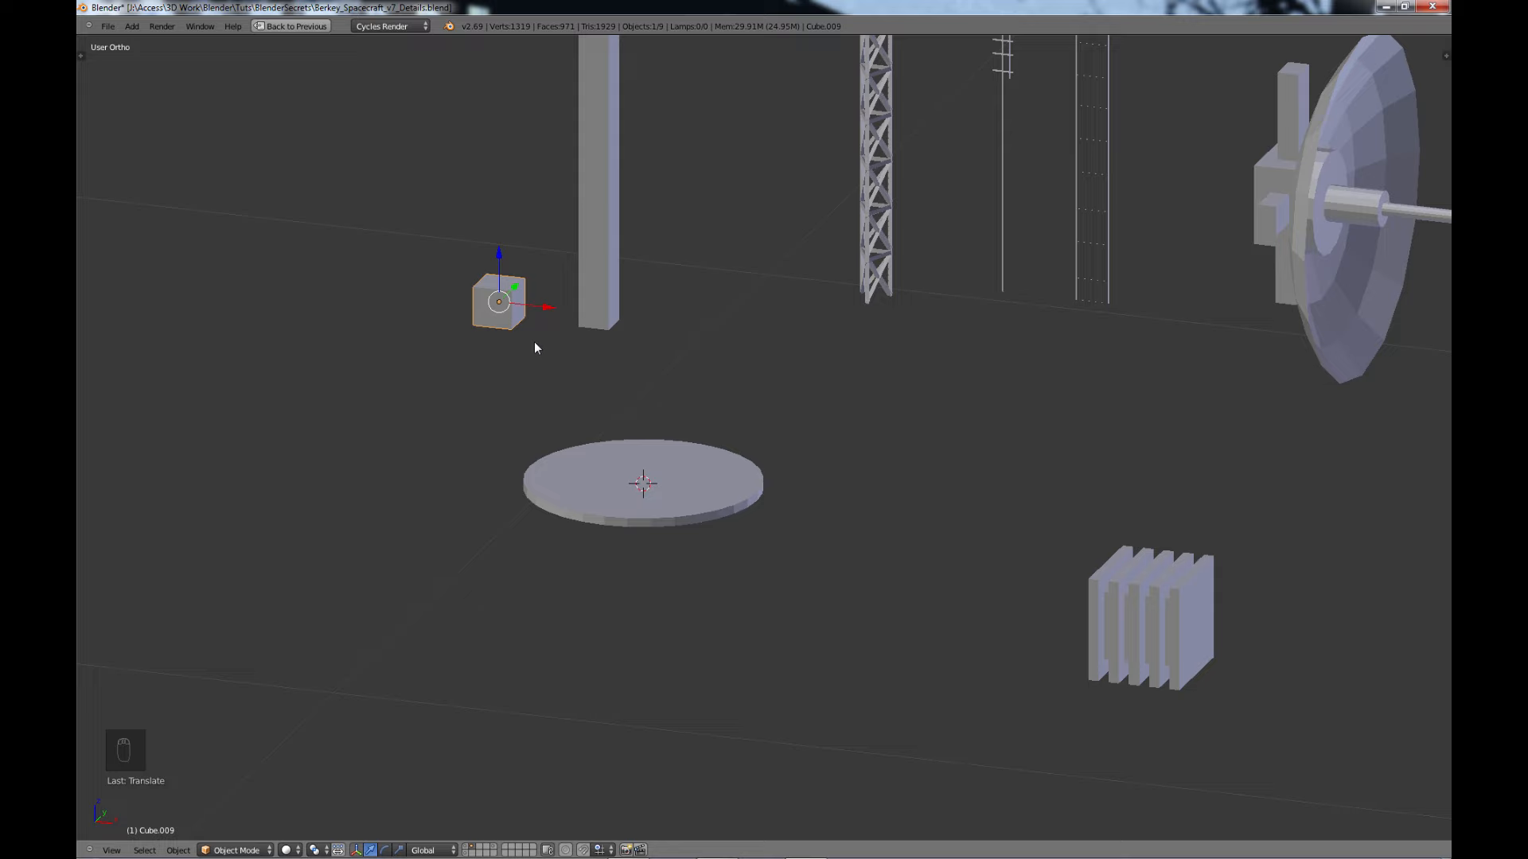
pyautogui.hotkey('shift', 'd')
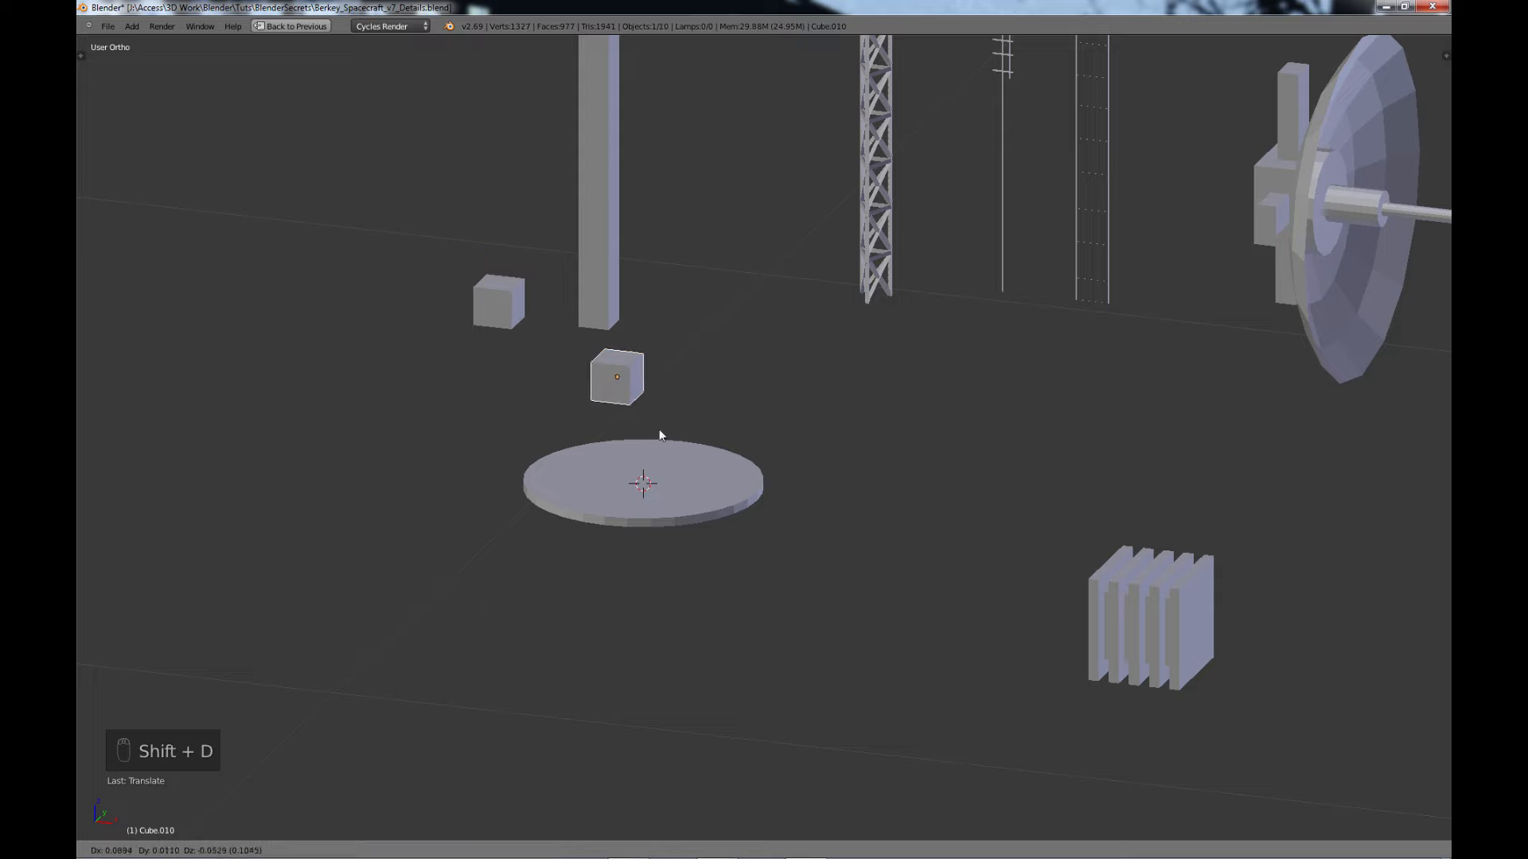
pyautogui.rightClick(660, 436)
pyautogui.keyDown('shift'); pyautogui.rightClick(682, 479); pyautogui.keyUp('shift')
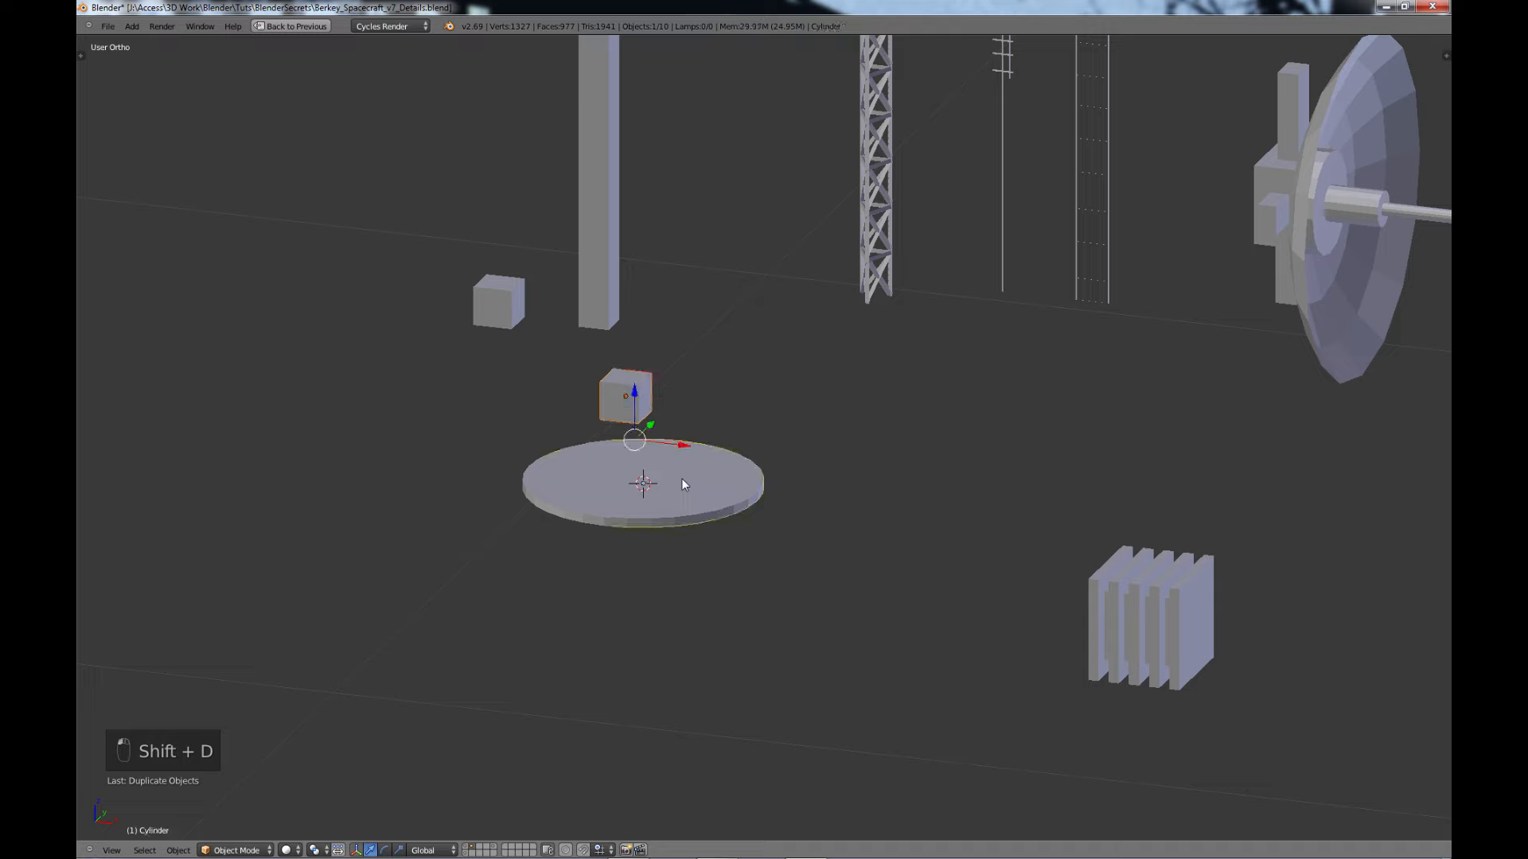
pyautogui.hotkey('ctrl', 'j')
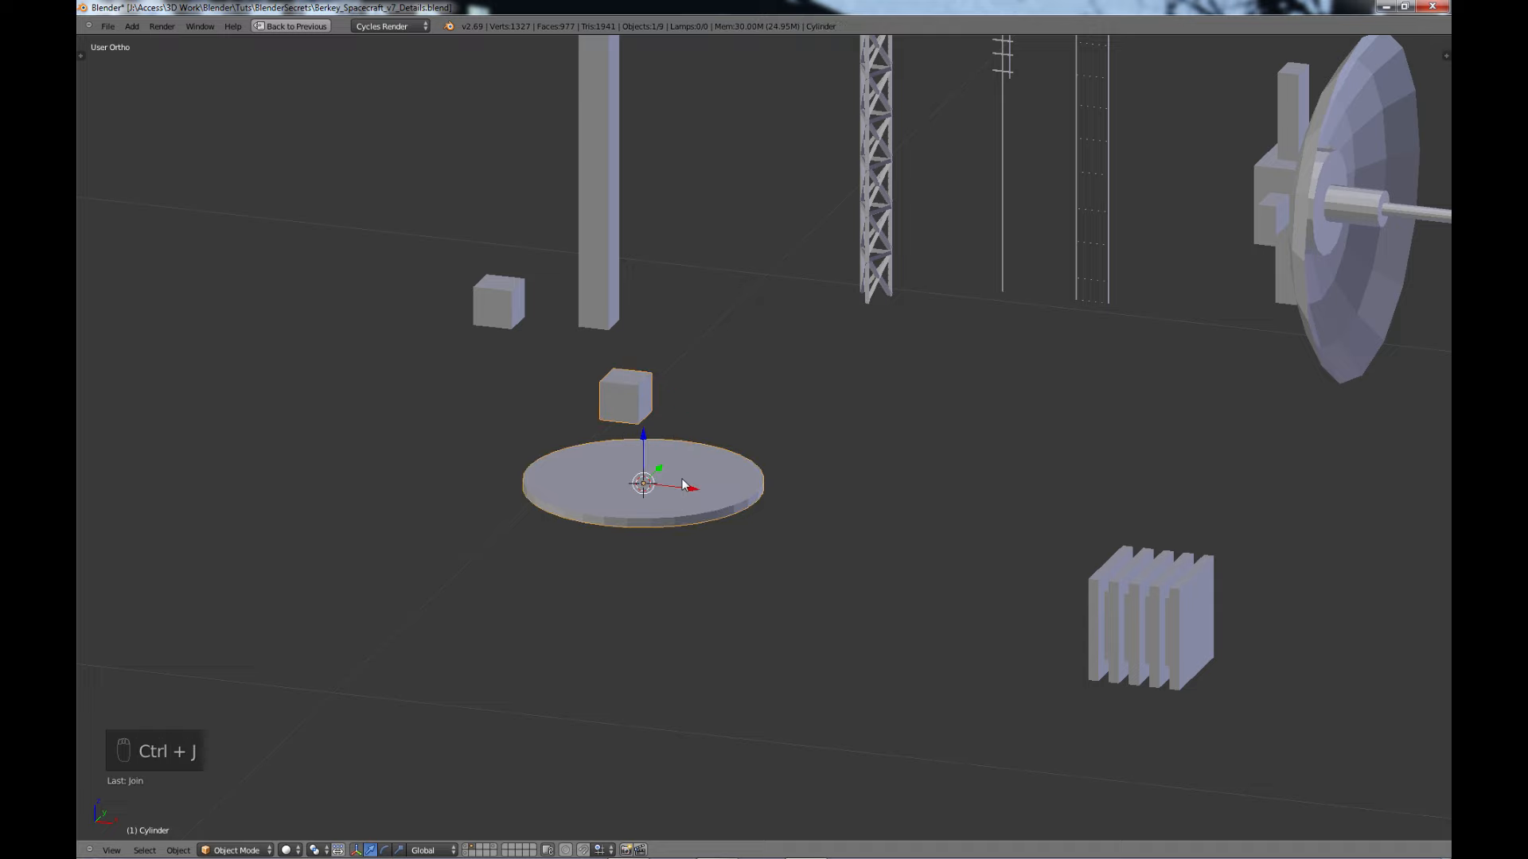
# - Open the joined object for editing and select the whole cube above the disc
pyautogui.press('Tab')
pyautogui.scroll(3, 496, 327)
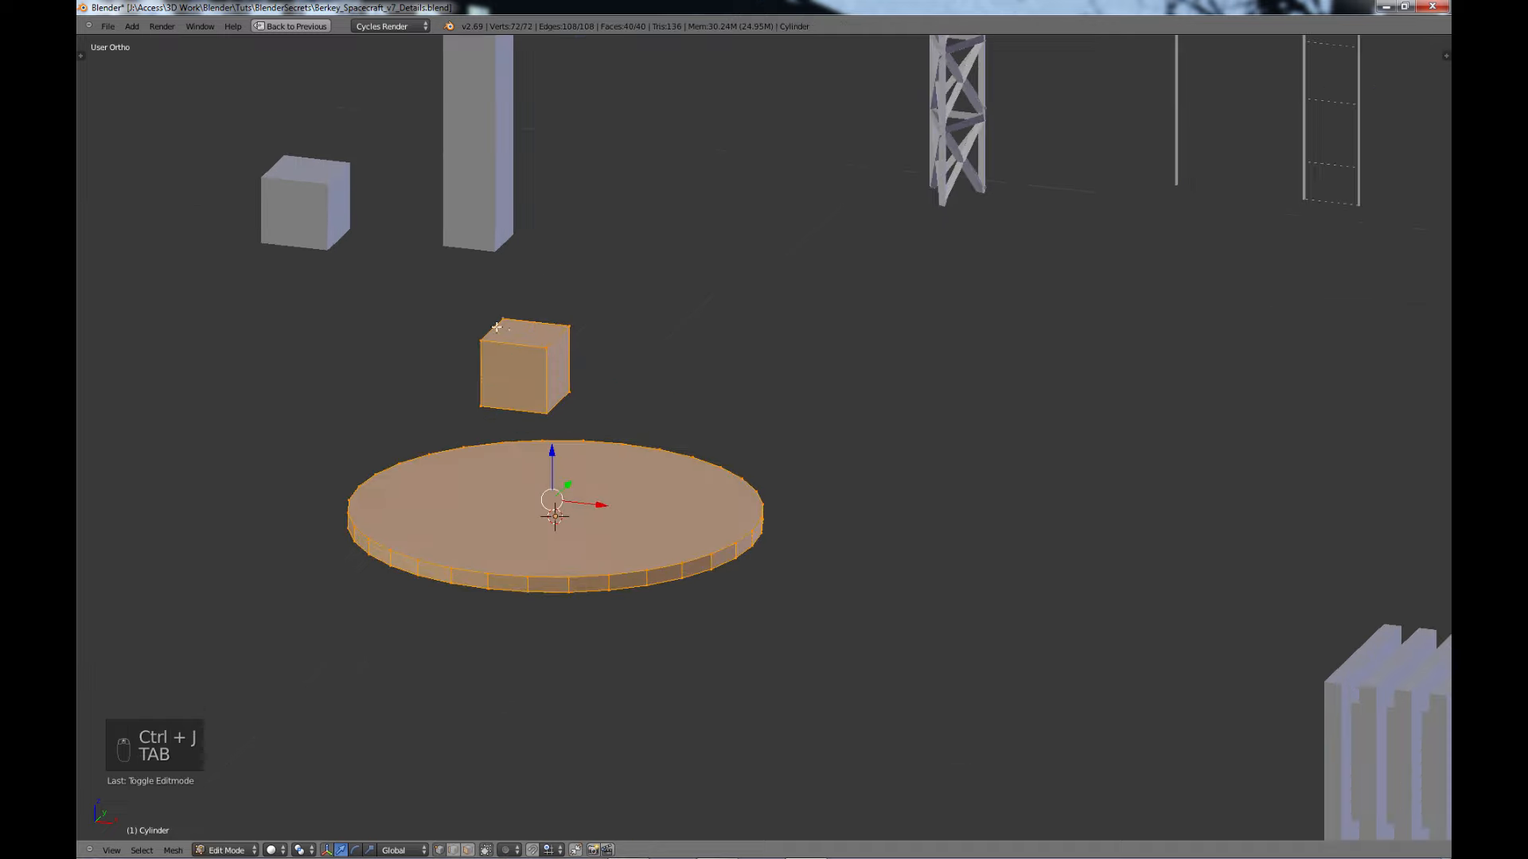
pyautogui.rightClick(549, 354)
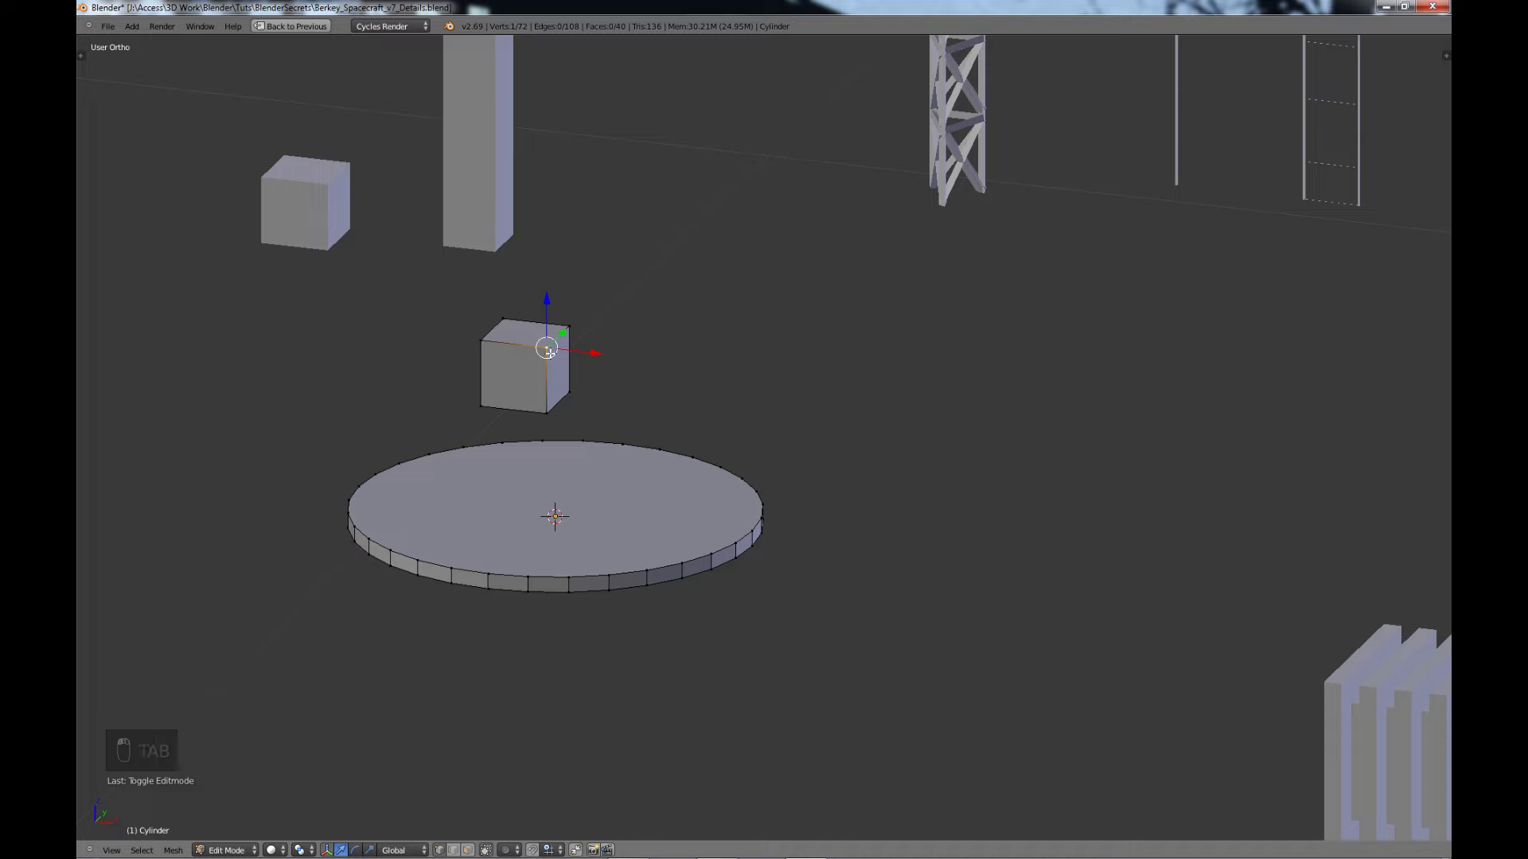
pyautogui.press('l')
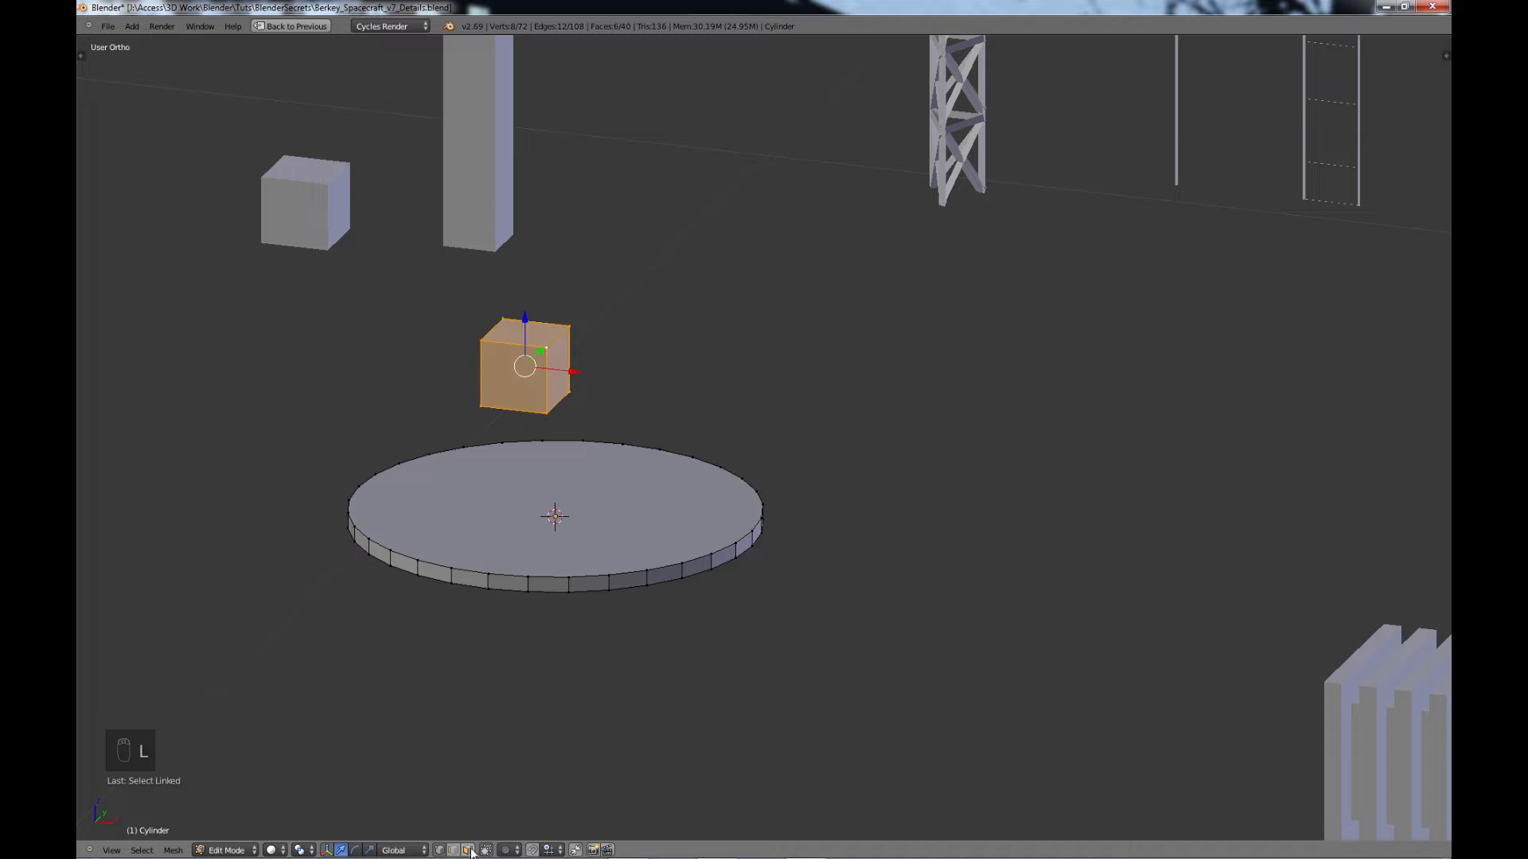
# - Make hidden faces selectable in face selection mode and delete the cube's bottom face
pyautogui.scroll(4, 440, 429)
pyautogui.keyDown('shift'); pyautogui.moveTo(440, 429); pyautogui.dragTo(936, 327, button='middle'); pyautogui.keyUp('shift')
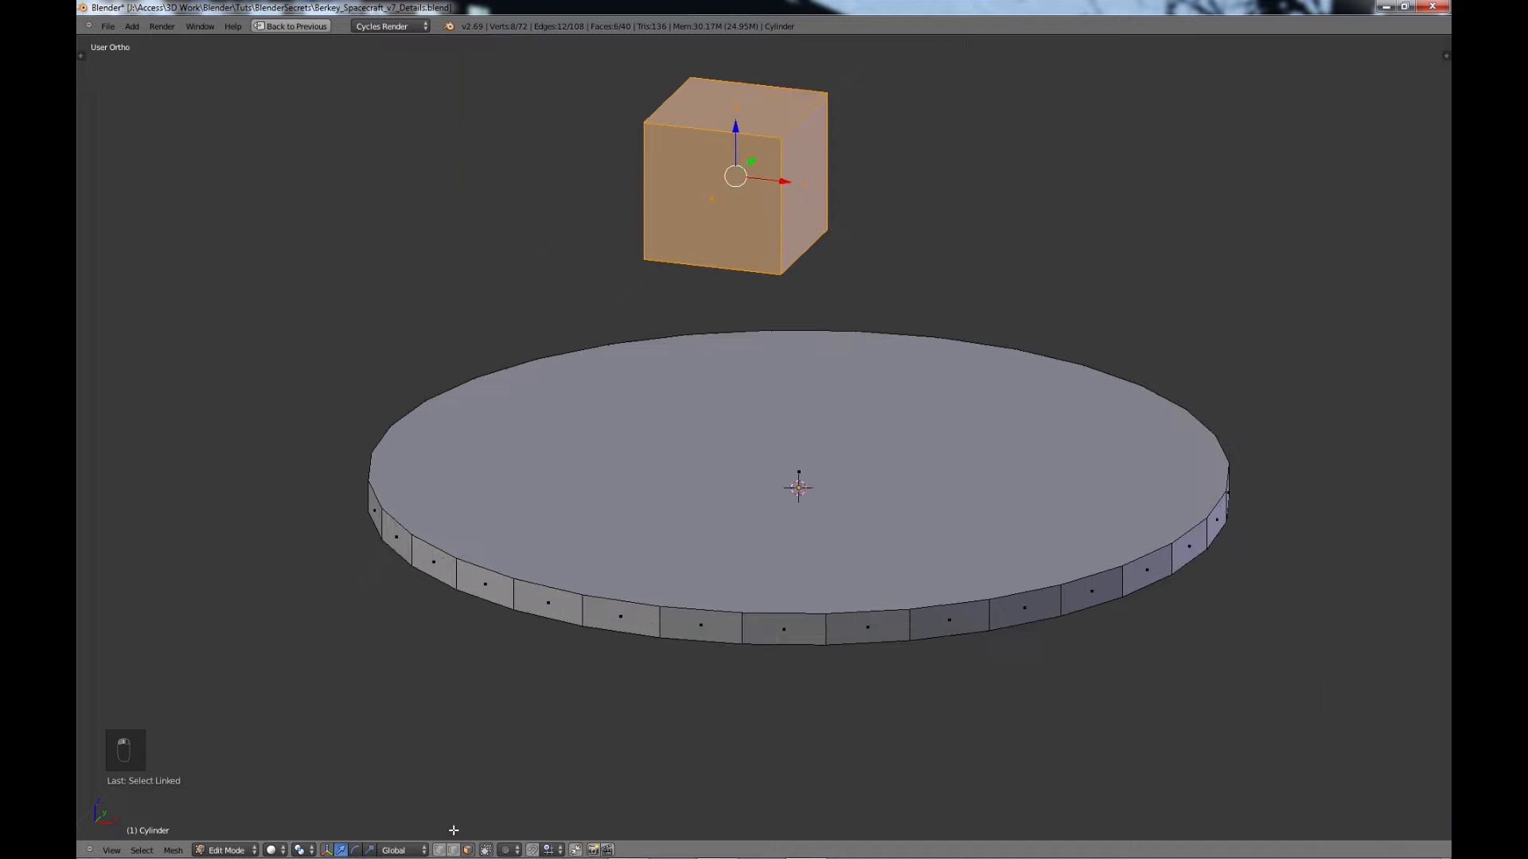
pyautogui.click(486, 850)
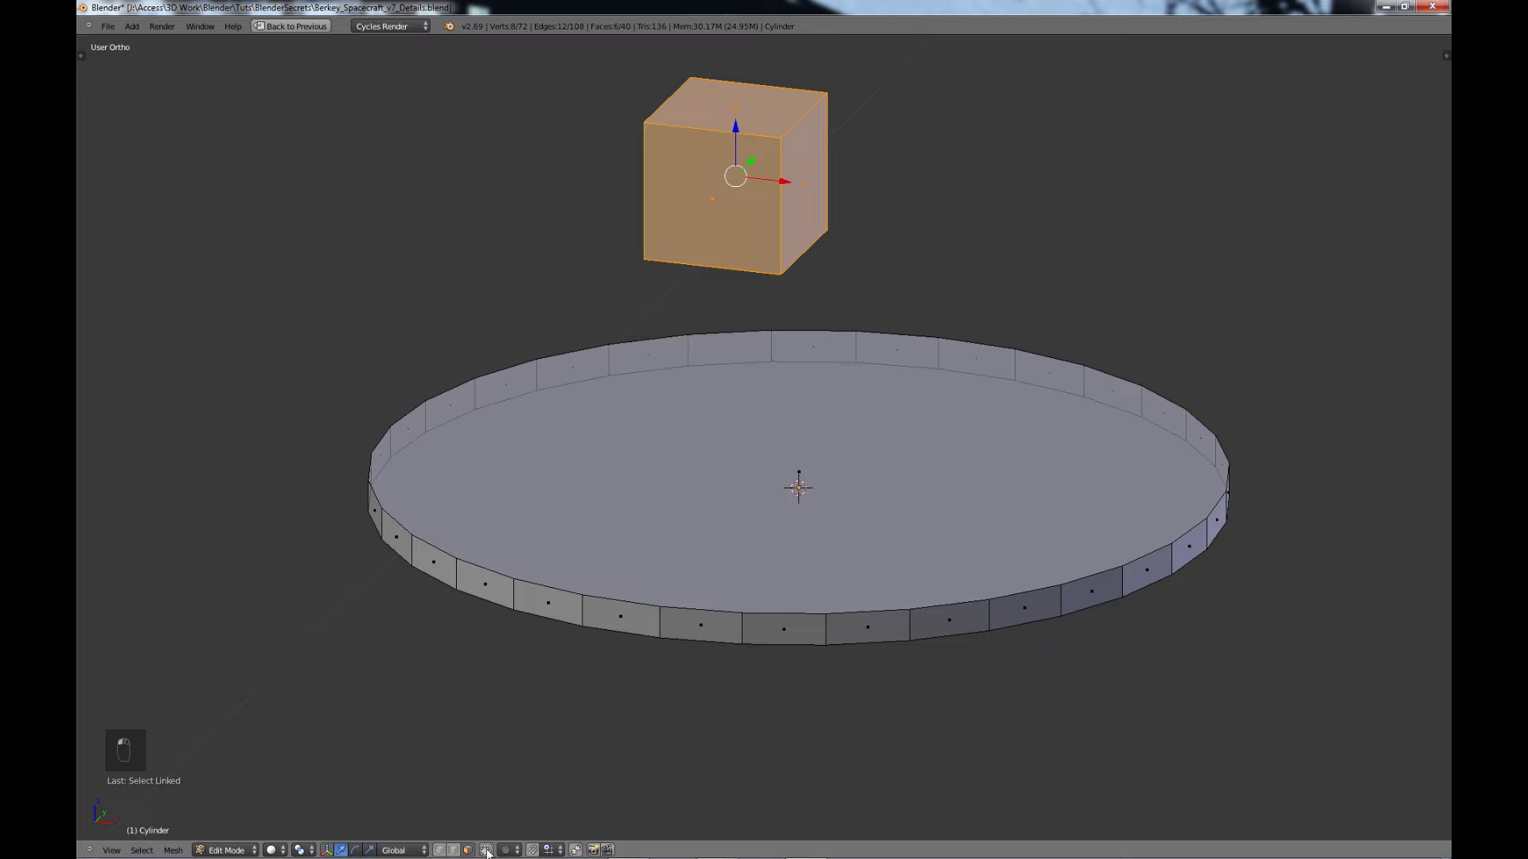
pyautogui.rightClick(740, 255)
pyautogui.press('x')
pyautogui.click(724, 246)
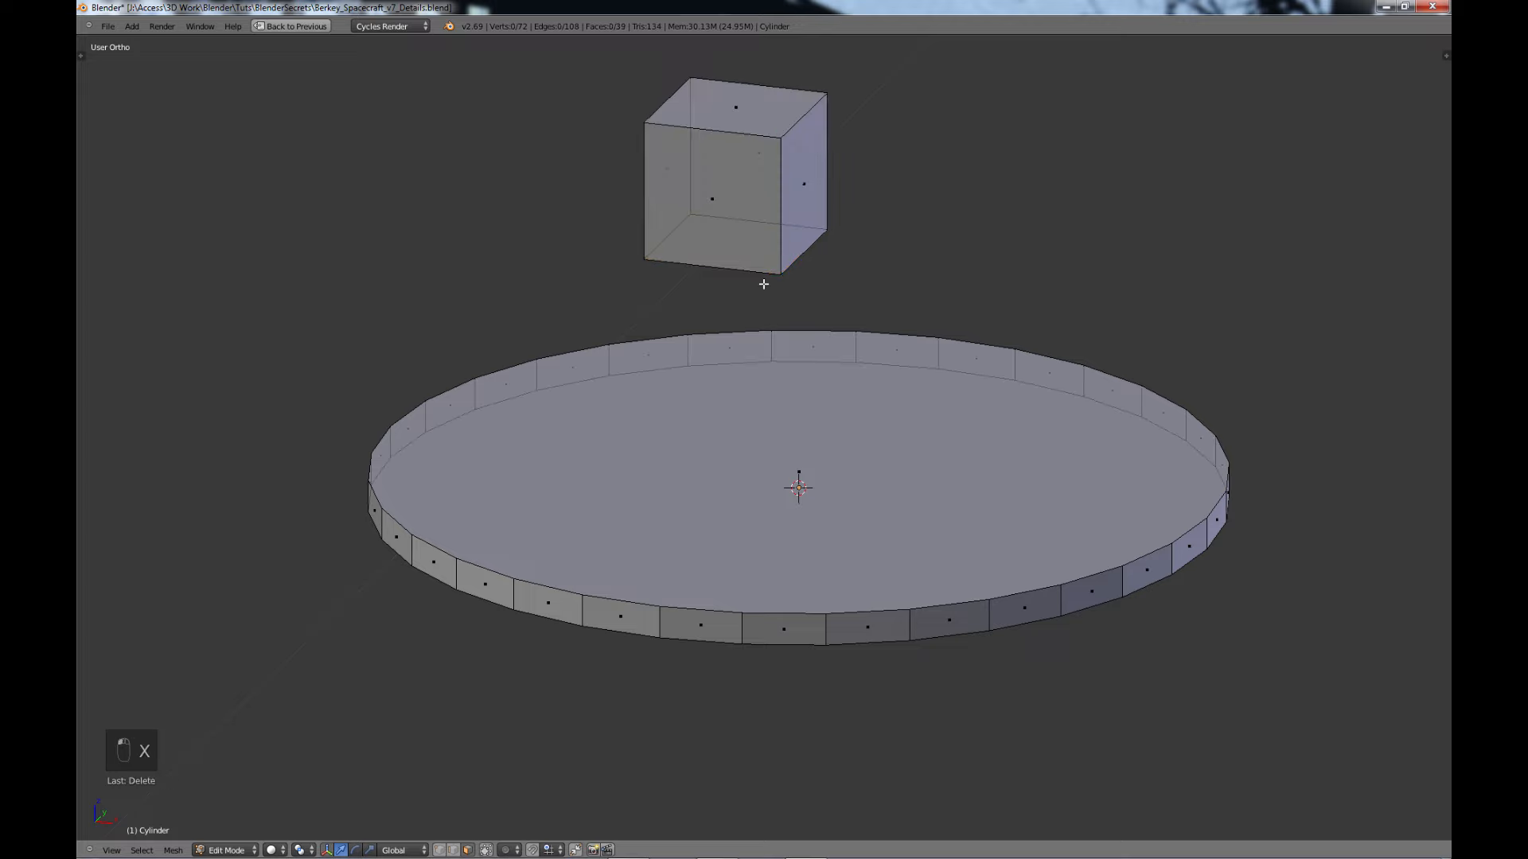
# - Select the whole cube above the disc, shrink it to a tiny block, and stretch it to about 1.9 times along Z
pyautogui.press('l')
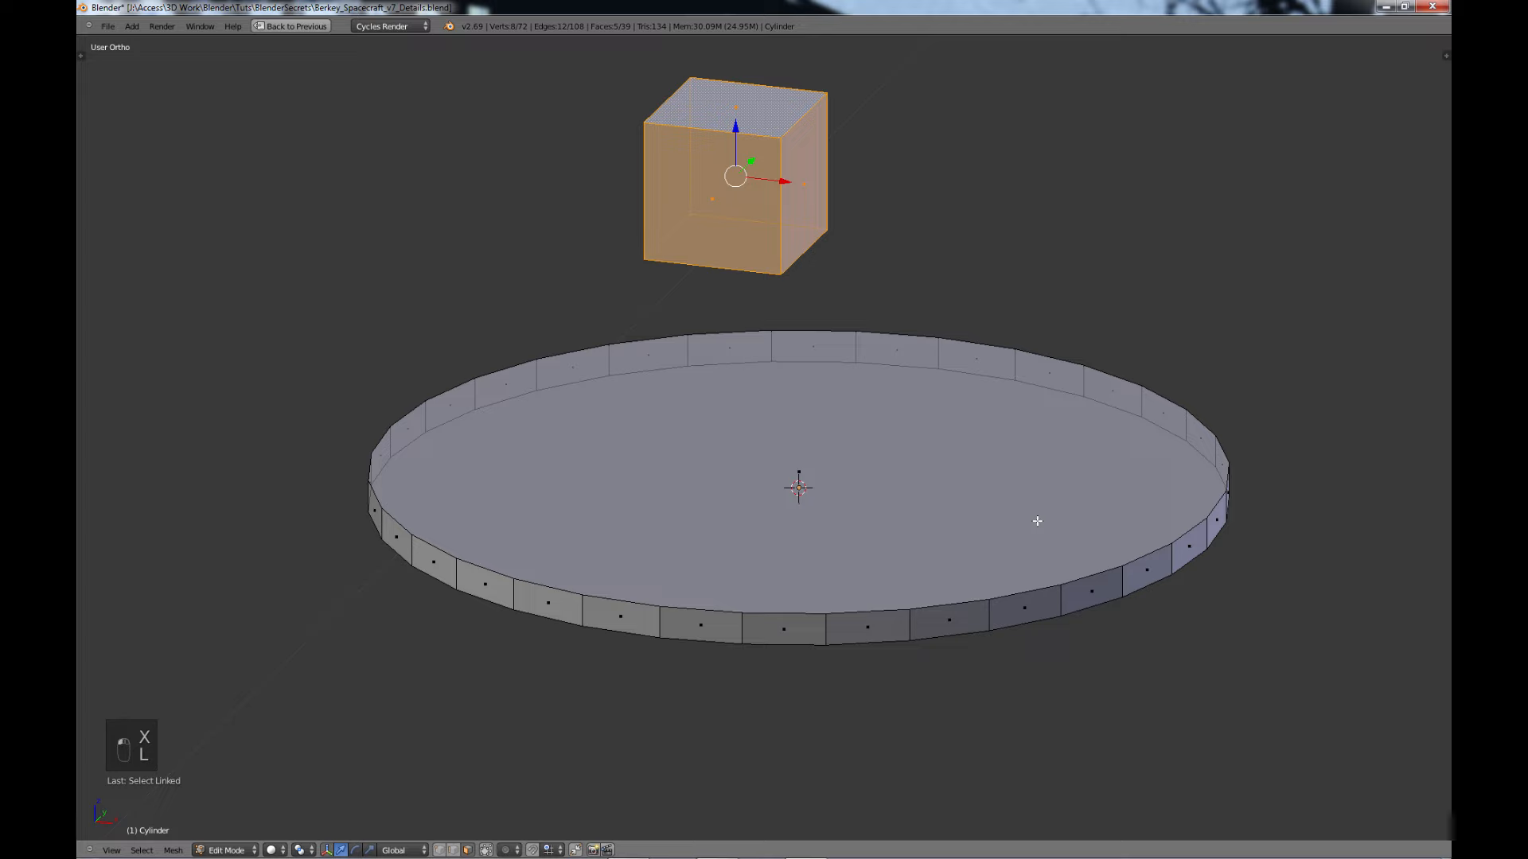
pyautogui.press('s')
pyautogui.click(763, 247)
pyautogui.press('s')
pyautogui.press('z')
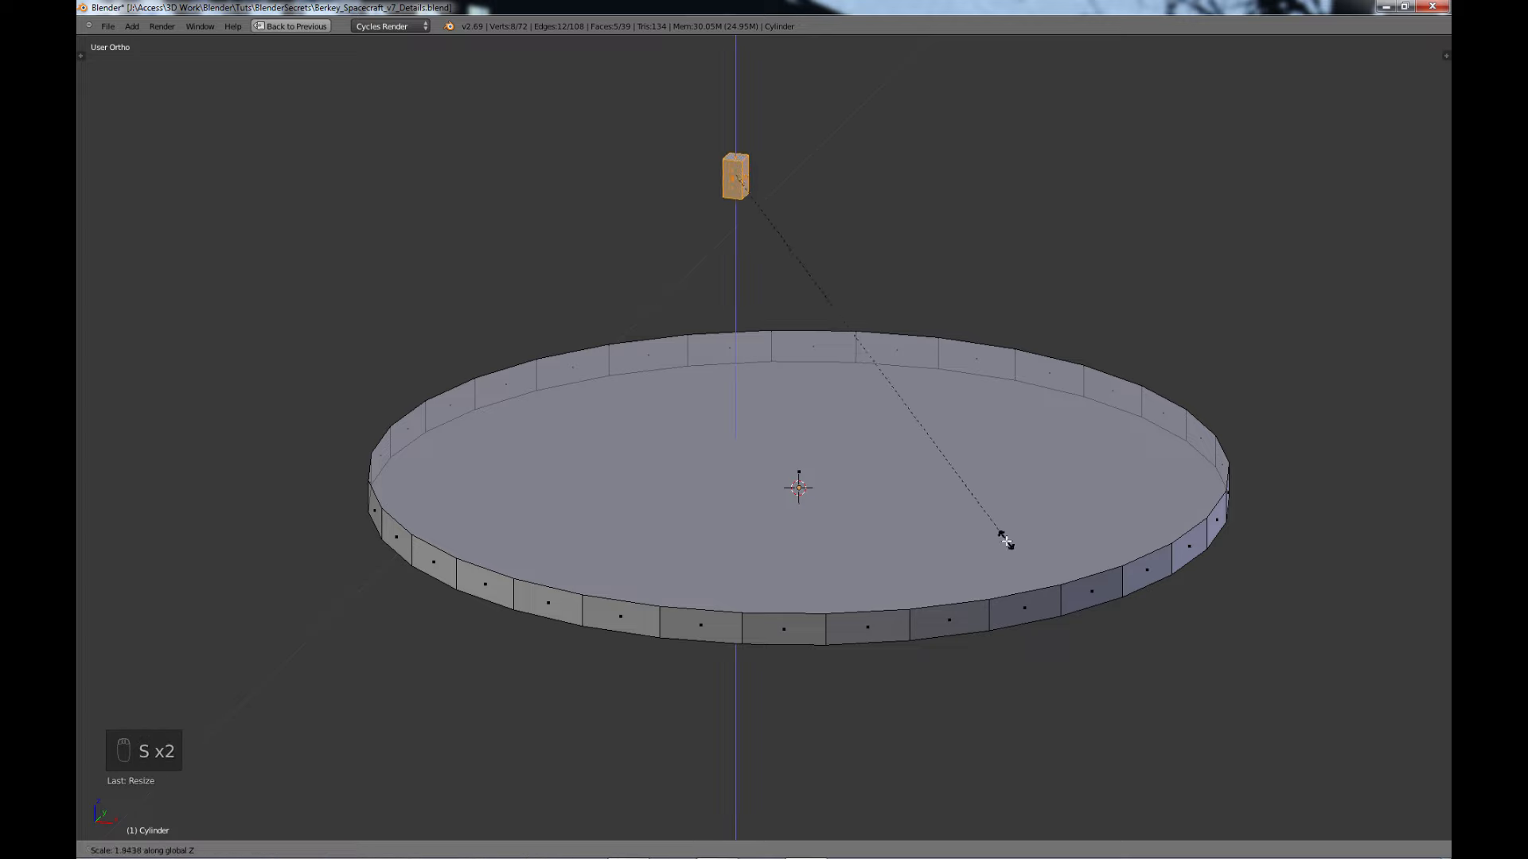
pyautogui.click(1006, 542)
# - Move the tiny block to the disc's negative-X rim and lower it until its base sinks into the disc
pyautogui.moveTo(754, 160); pyautogui.dragTo(485, 432)
pyautogui.moveTo(506, 549); pyautogui.dragTo(548, 530, button='middle')
pyautogui.keyDown('shift'); pyautogui.moveTo(1011, 316); pyautogui.dragTo(720, 598, button='middle'); pyautogui.keyUp('shift')
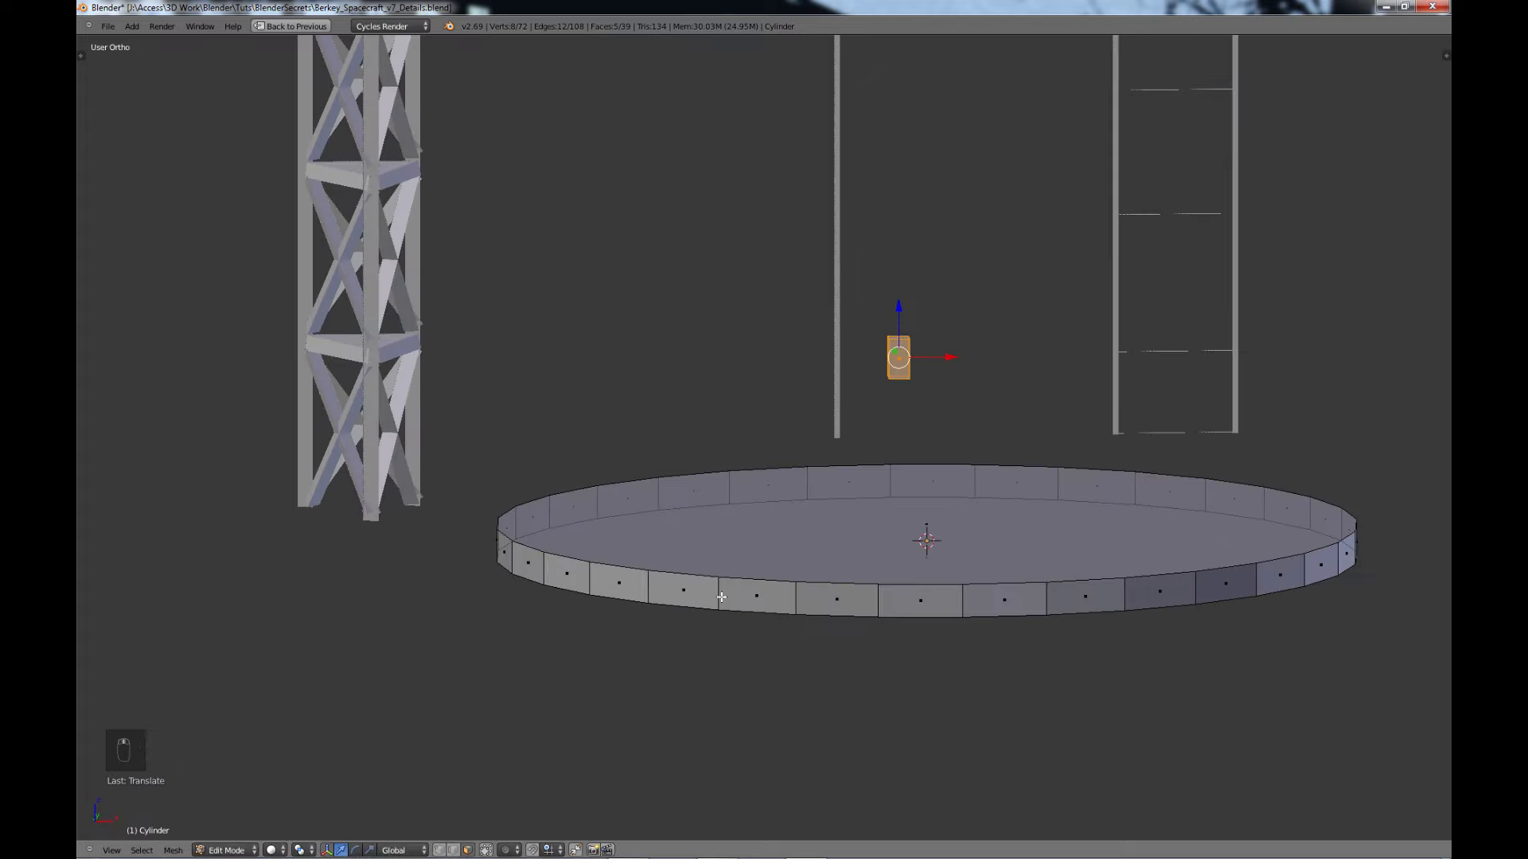
pyautogui.moveTo(835, 595); pyautogui.dragTo(835, 592, button='middle')
pyautogui.moveTo(897, 229); pyautogui.dragTo(896, 449)
pyautogui.moveTo(947, 500); pyautogui.dragTo(650, 512)
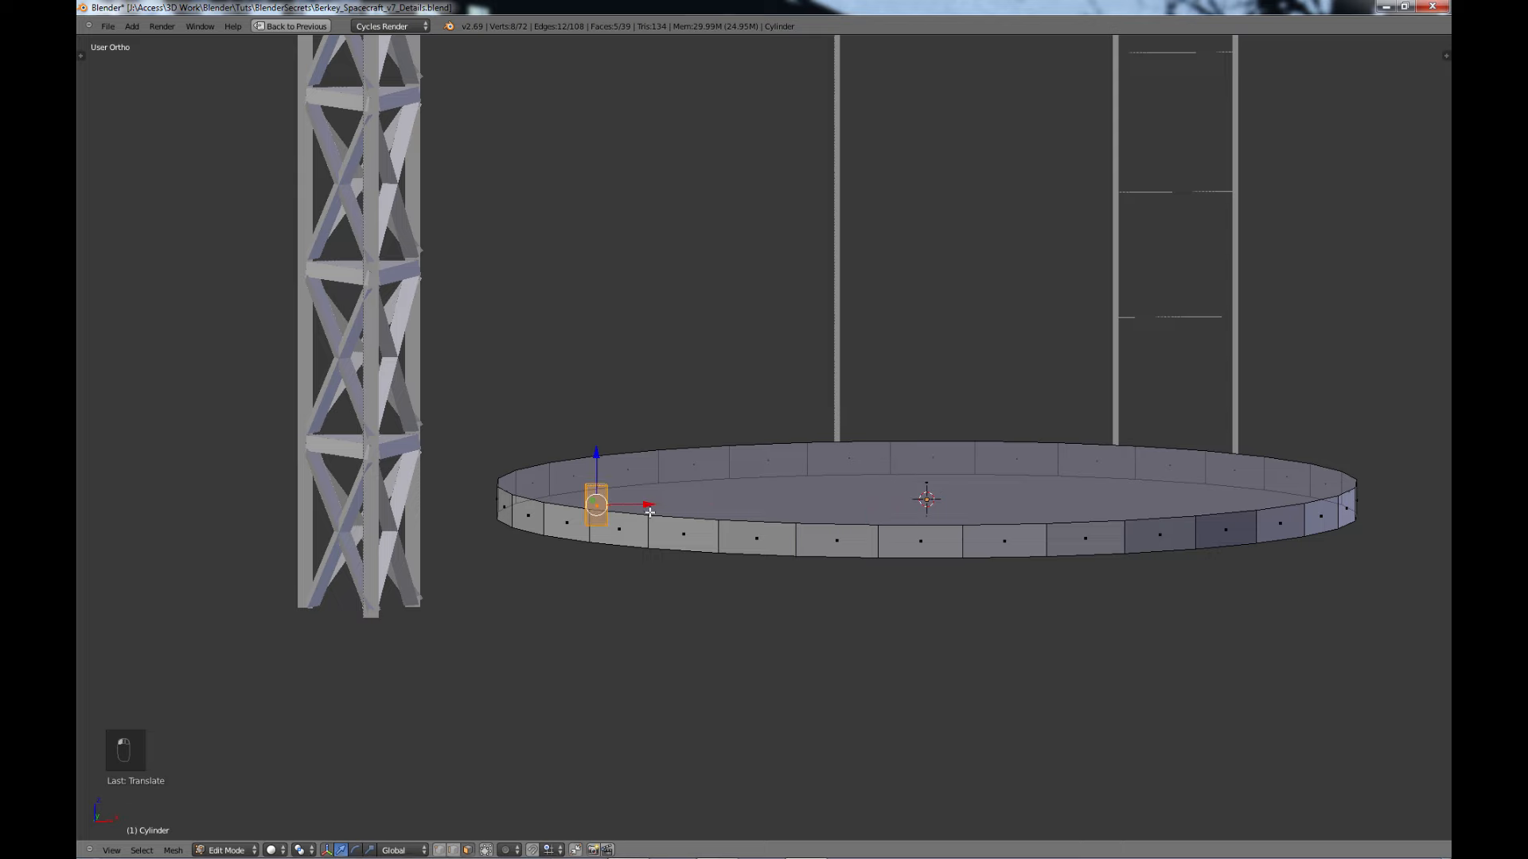
pyautogui.press('KP_7')
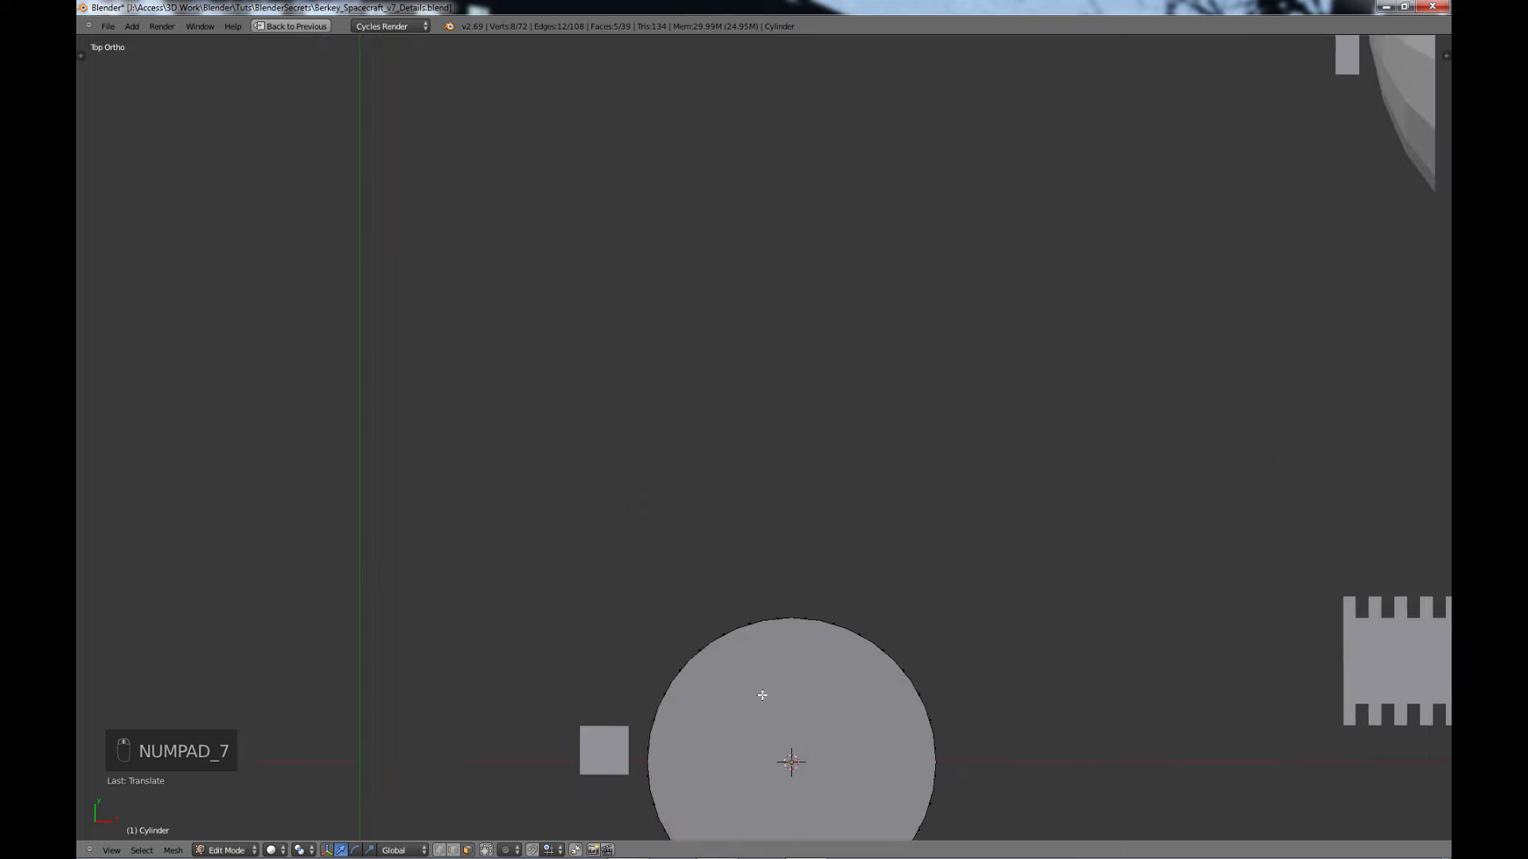
pyautogui.moveTo(610, 642); pyautogui.dragTo(651, 386)
pyautogui.press('KP_1')
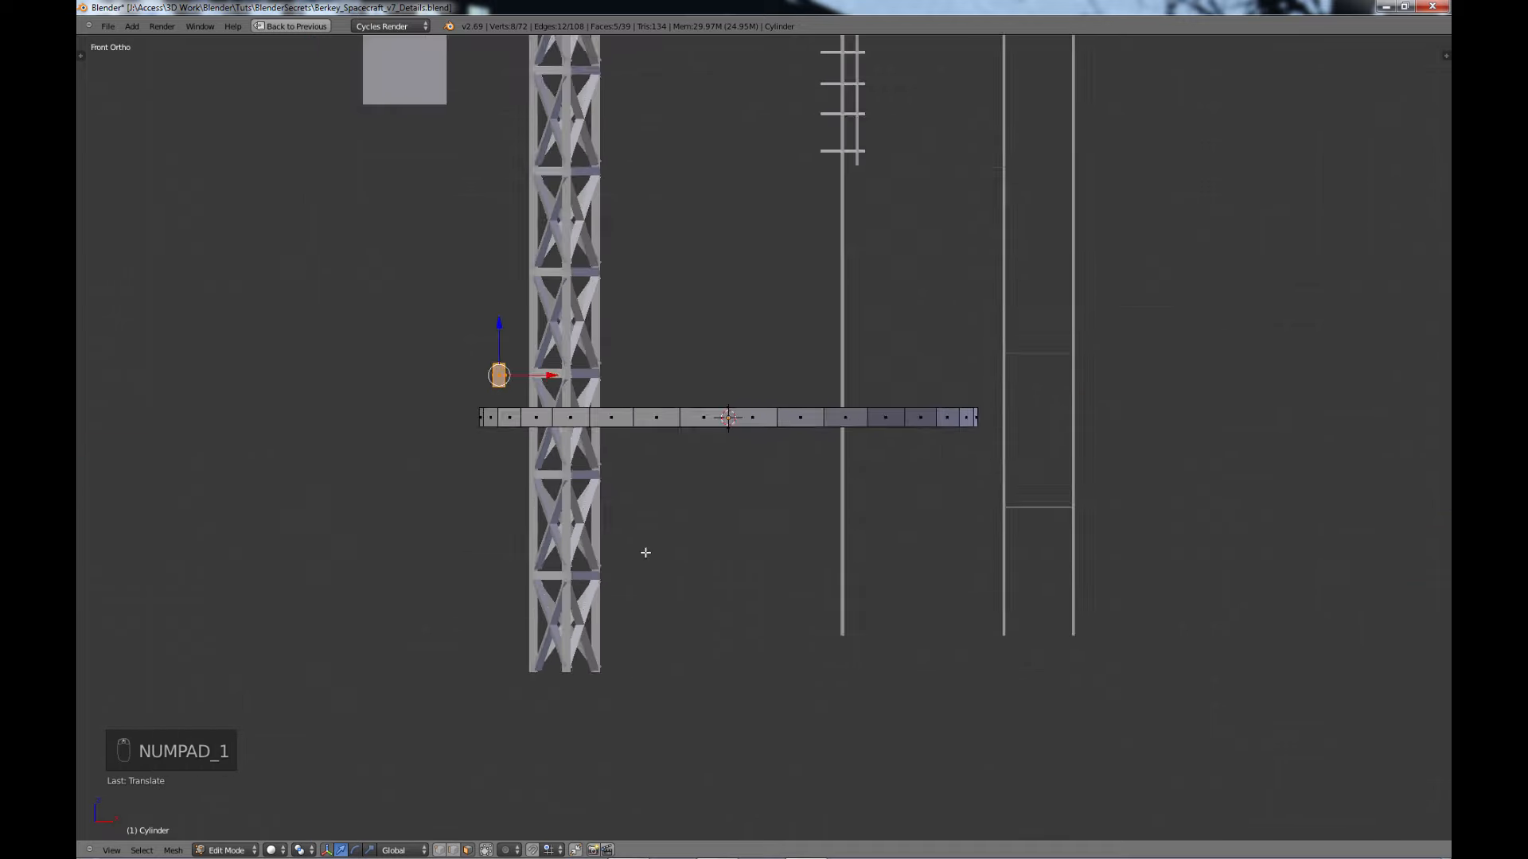
pyautogui.moveTo(543, 382); pyautogui.dragTo(545, 425)
# - Duplicate the tiny block three times in top view, placing the copies near the disc's other three quarter points
pyautogui.press('KP_7')
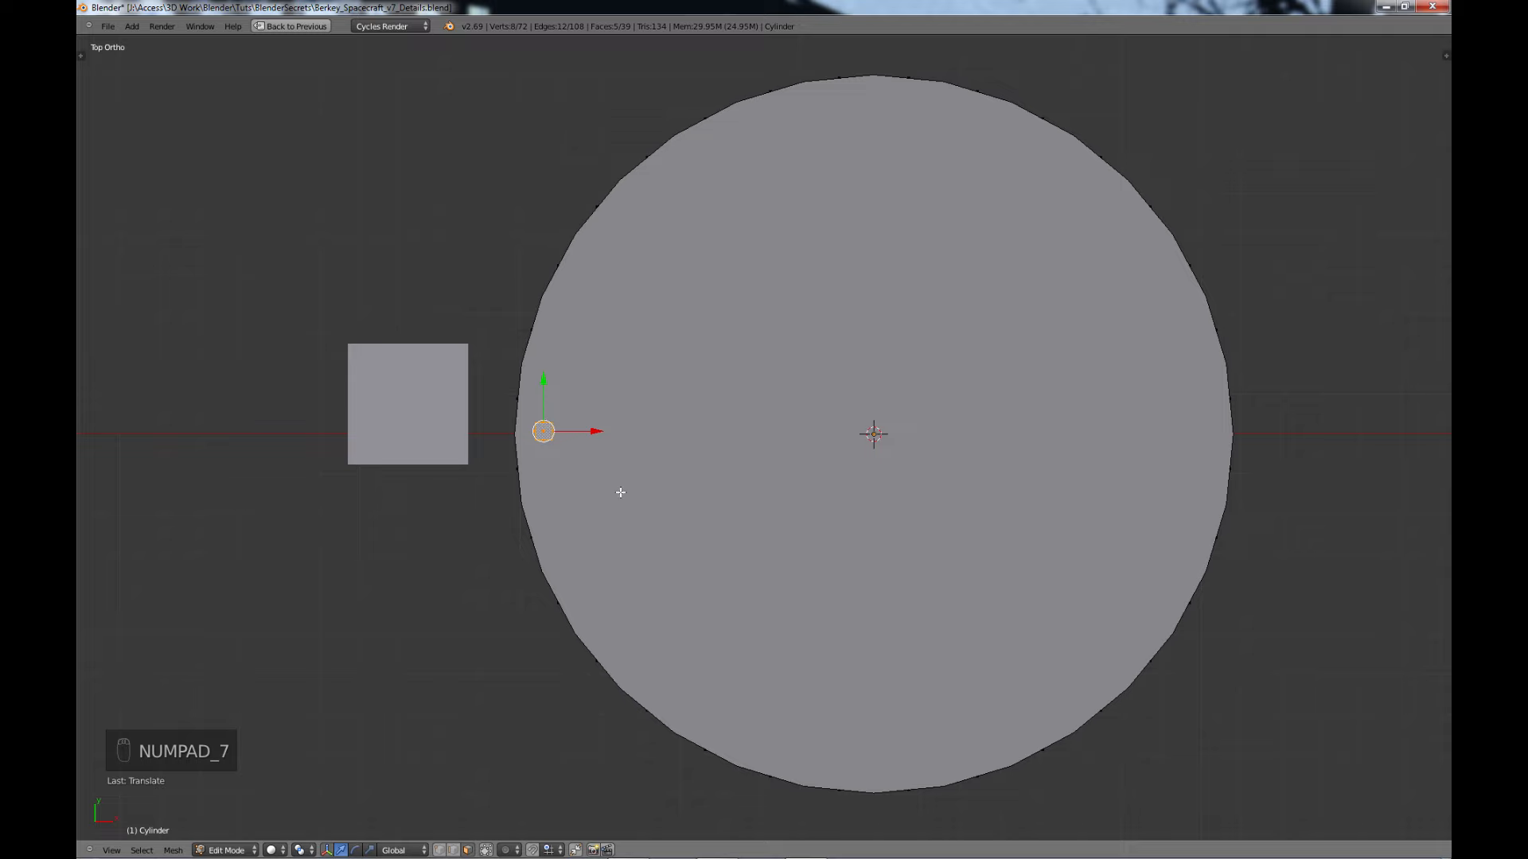
pyautogui.hotkey('shift', 'd')
pyautogui.press('g')
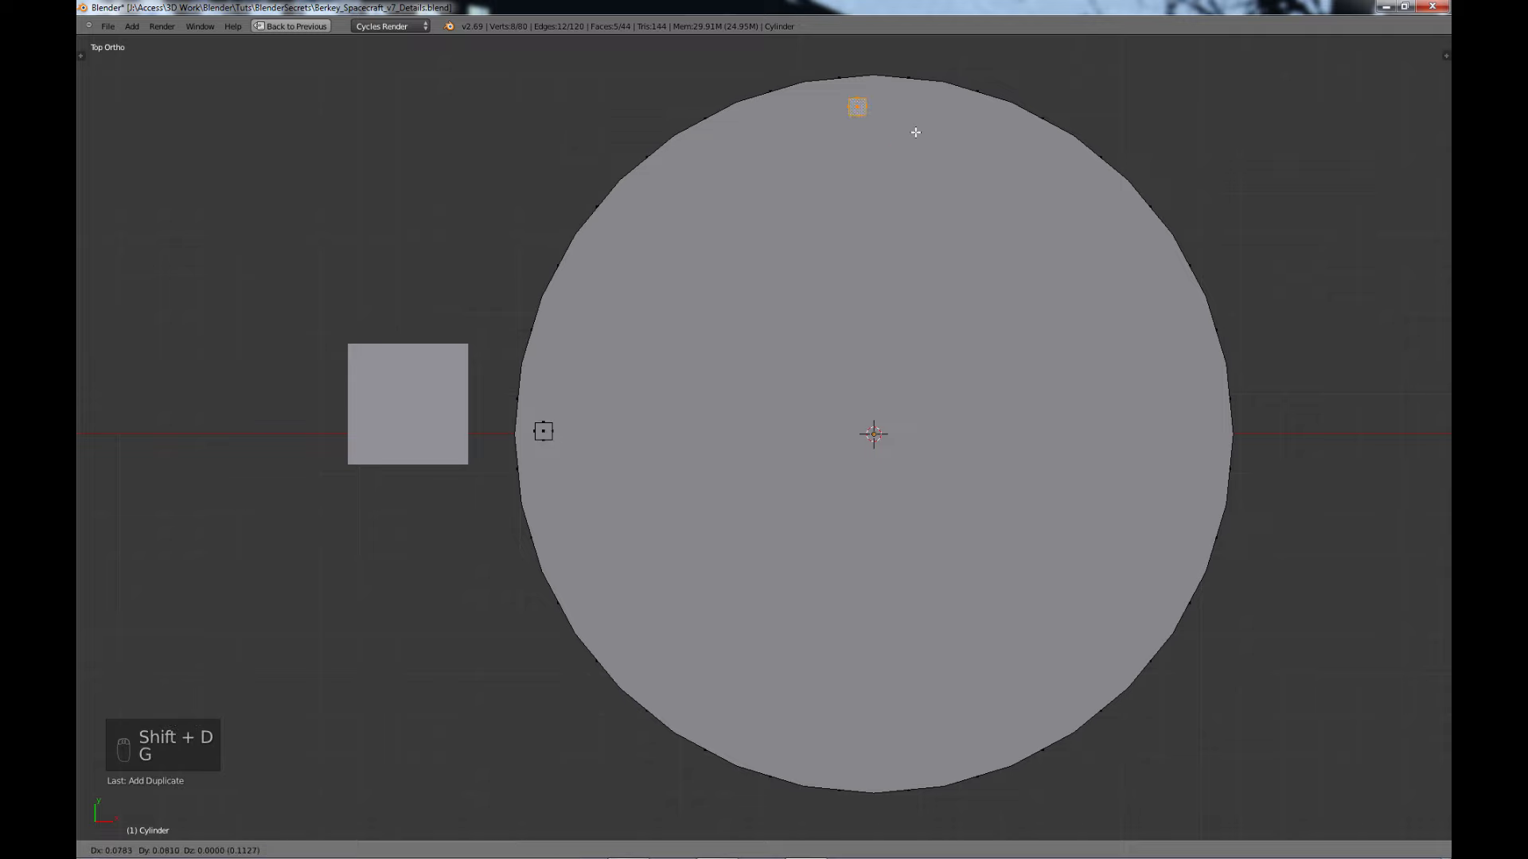
pyautogui.click(918, 131)
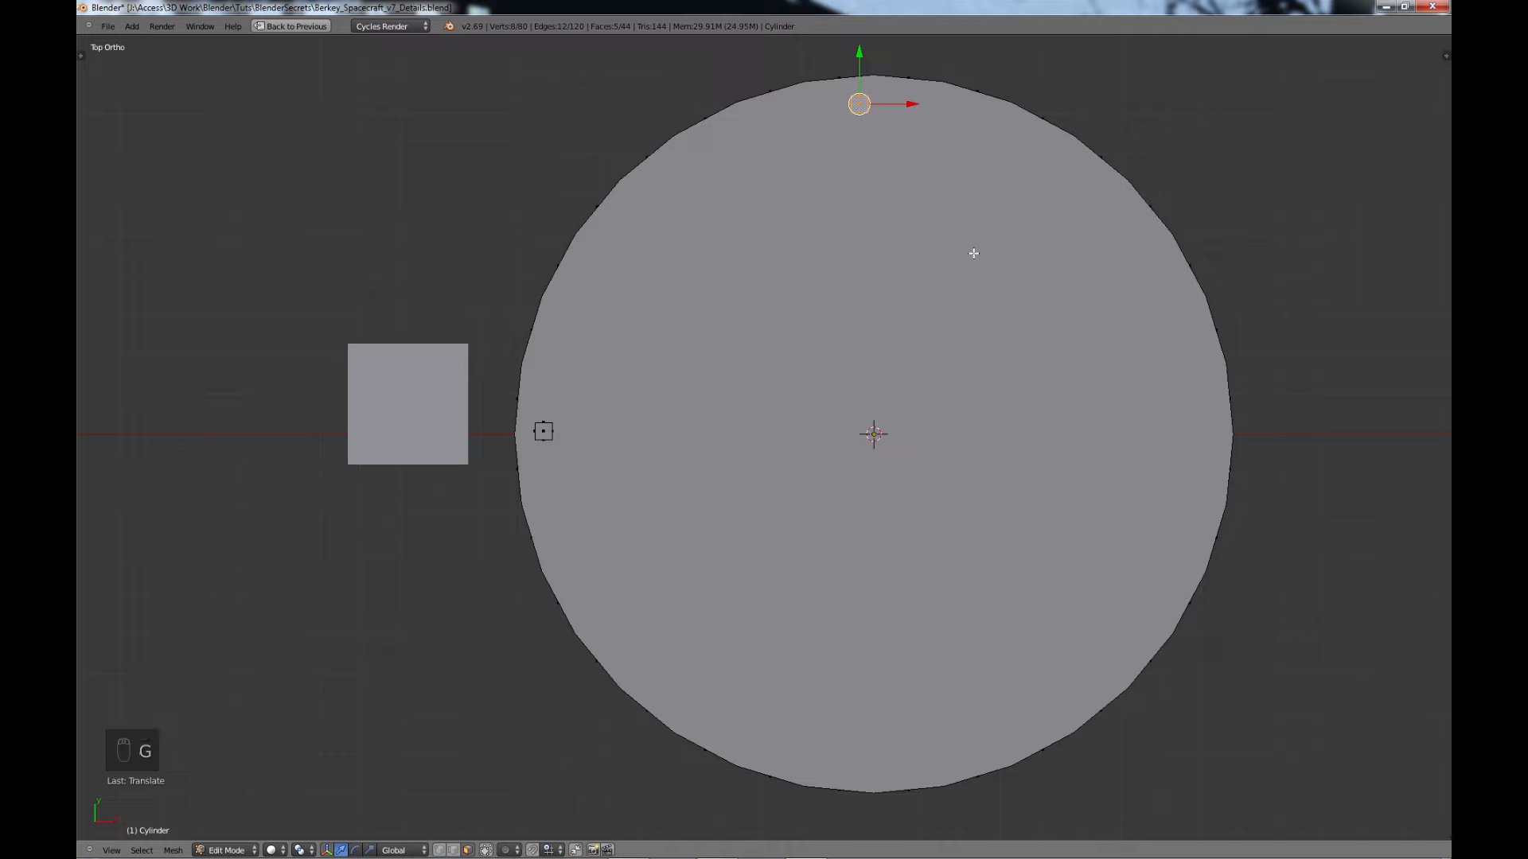
pyautogui.hotkey('shift', 'd')
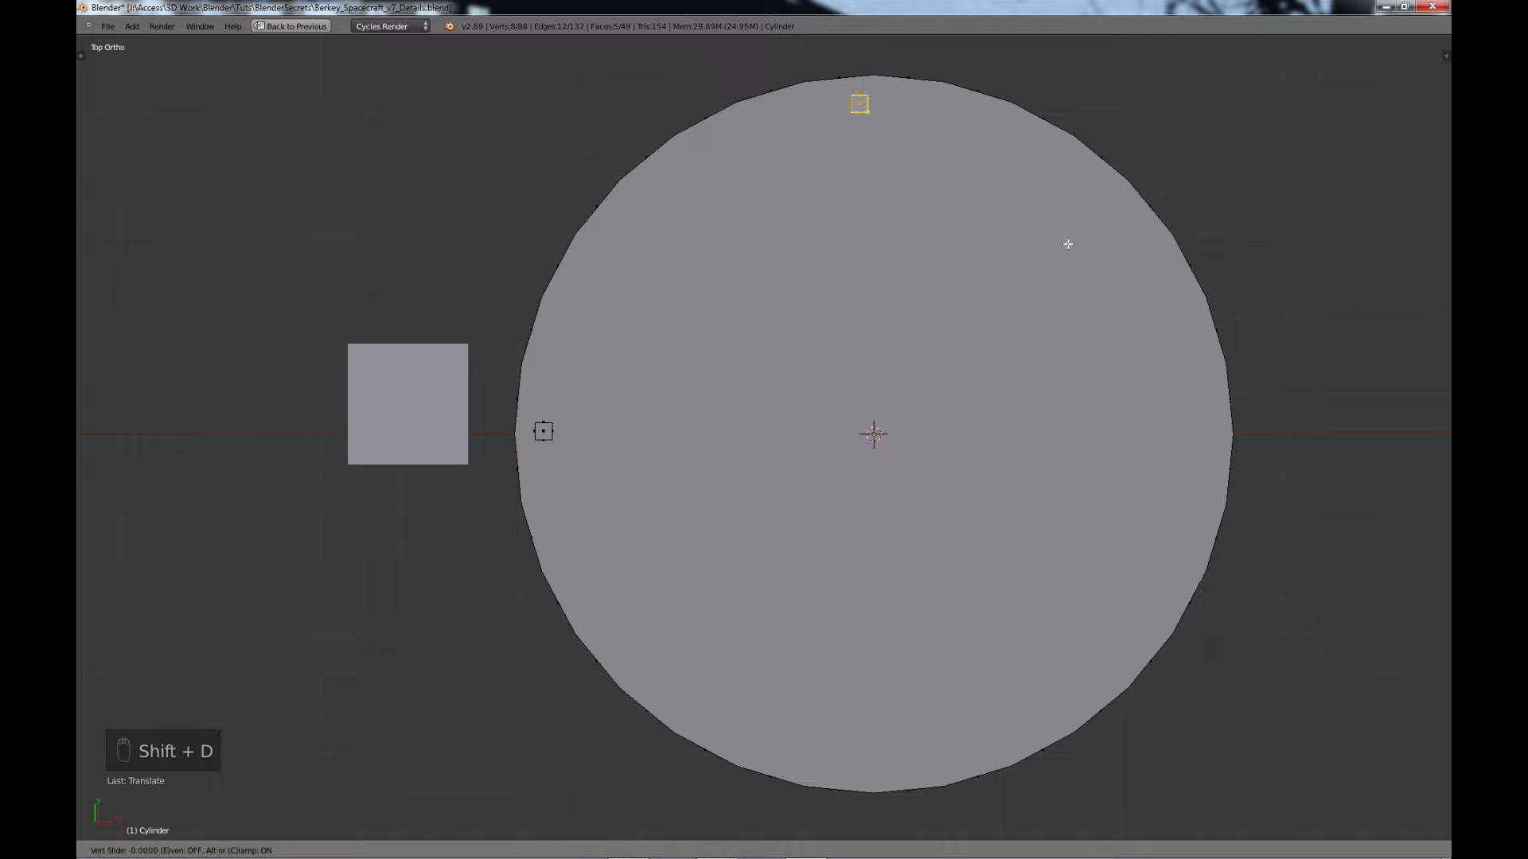
pyautogui.press('g')
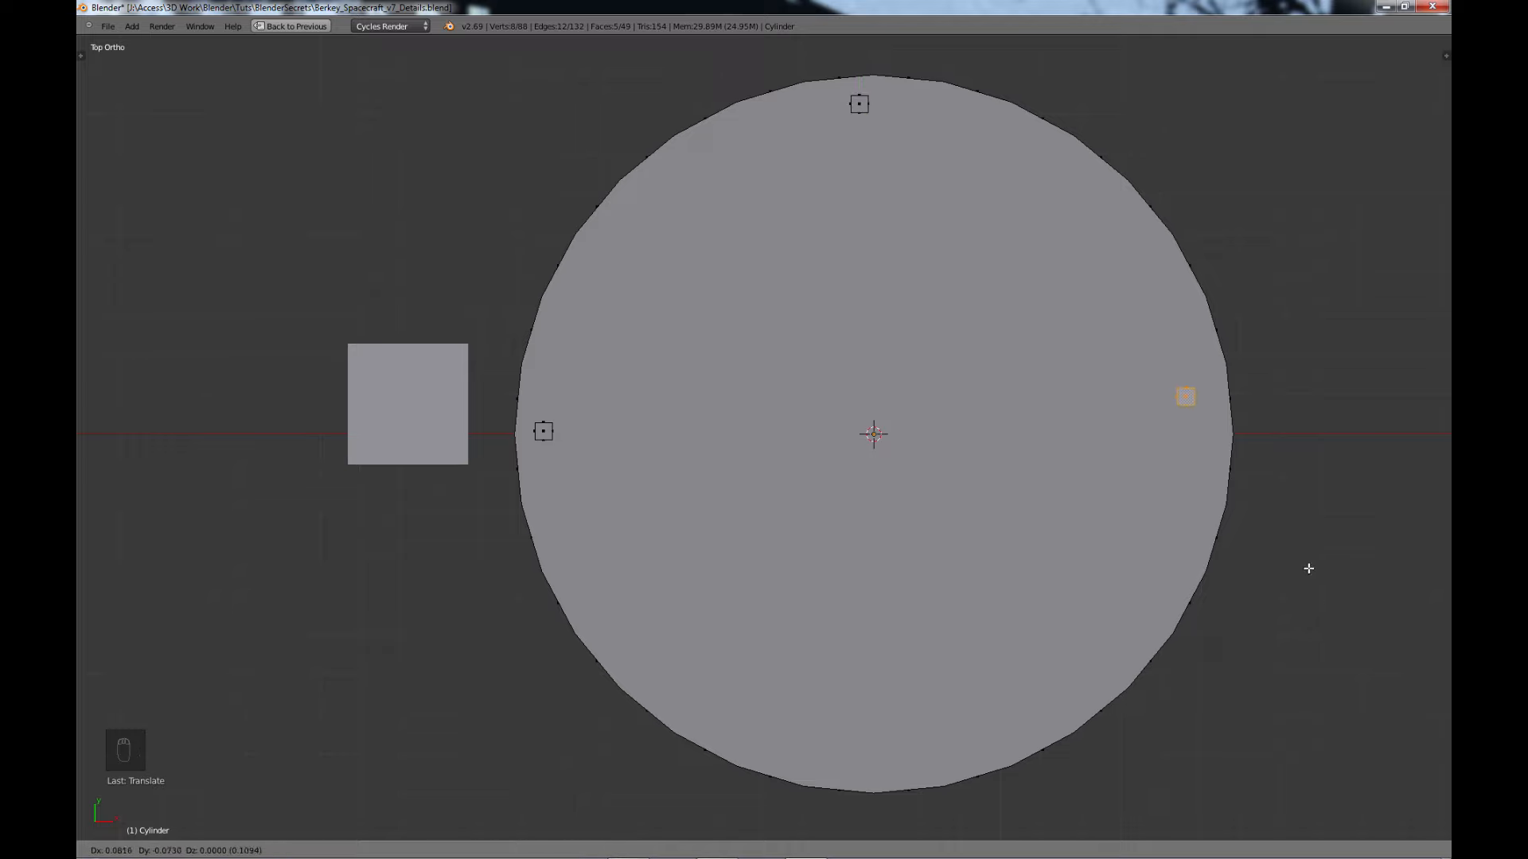
pyautogui.click(1322, 582)
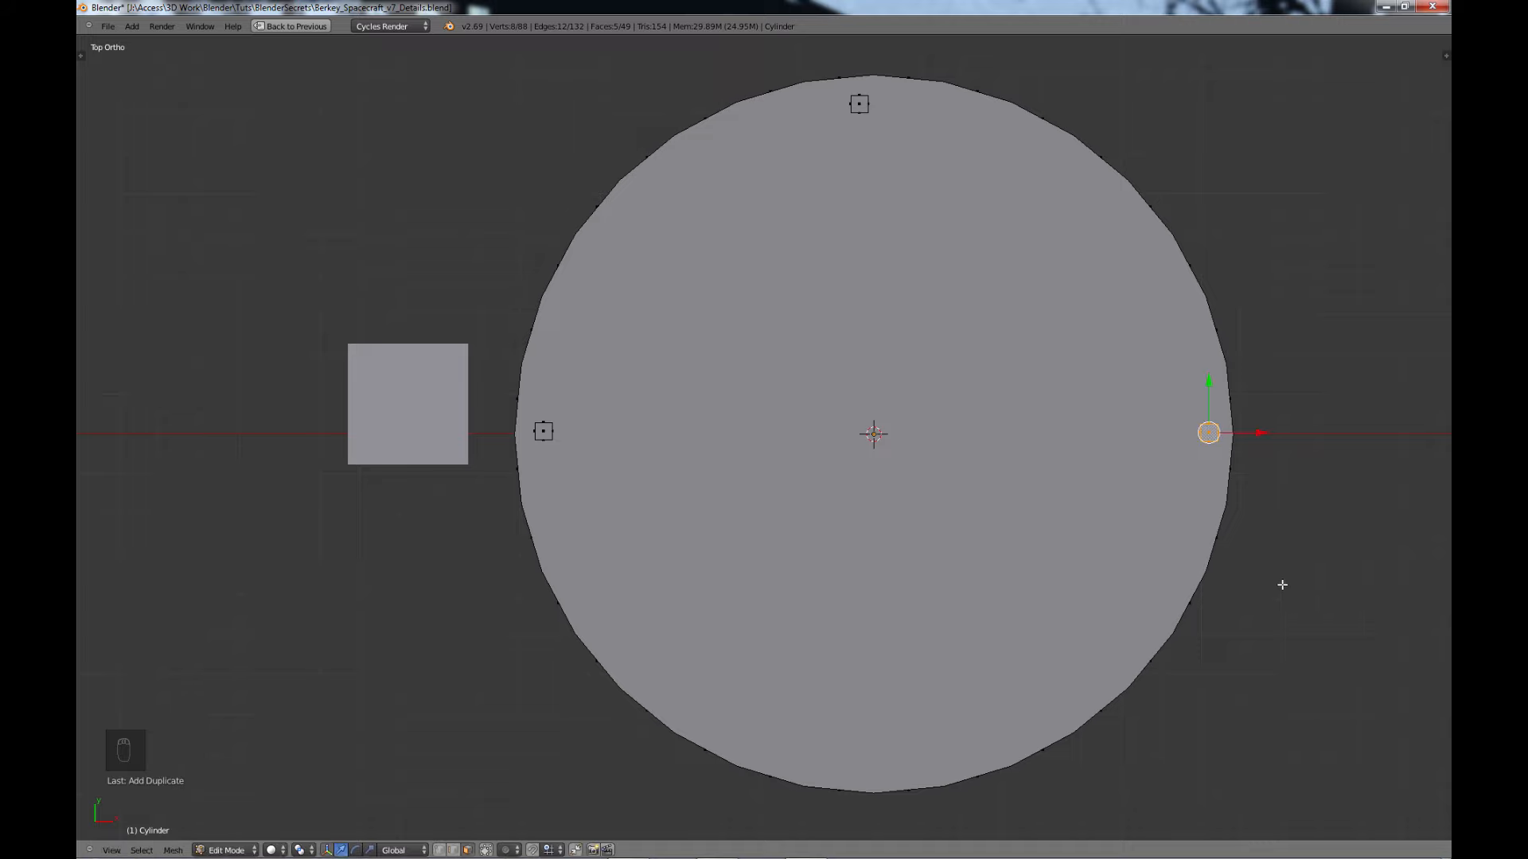
pyautogui.hotkey('shift', 'd')
pyautogui.press('g')
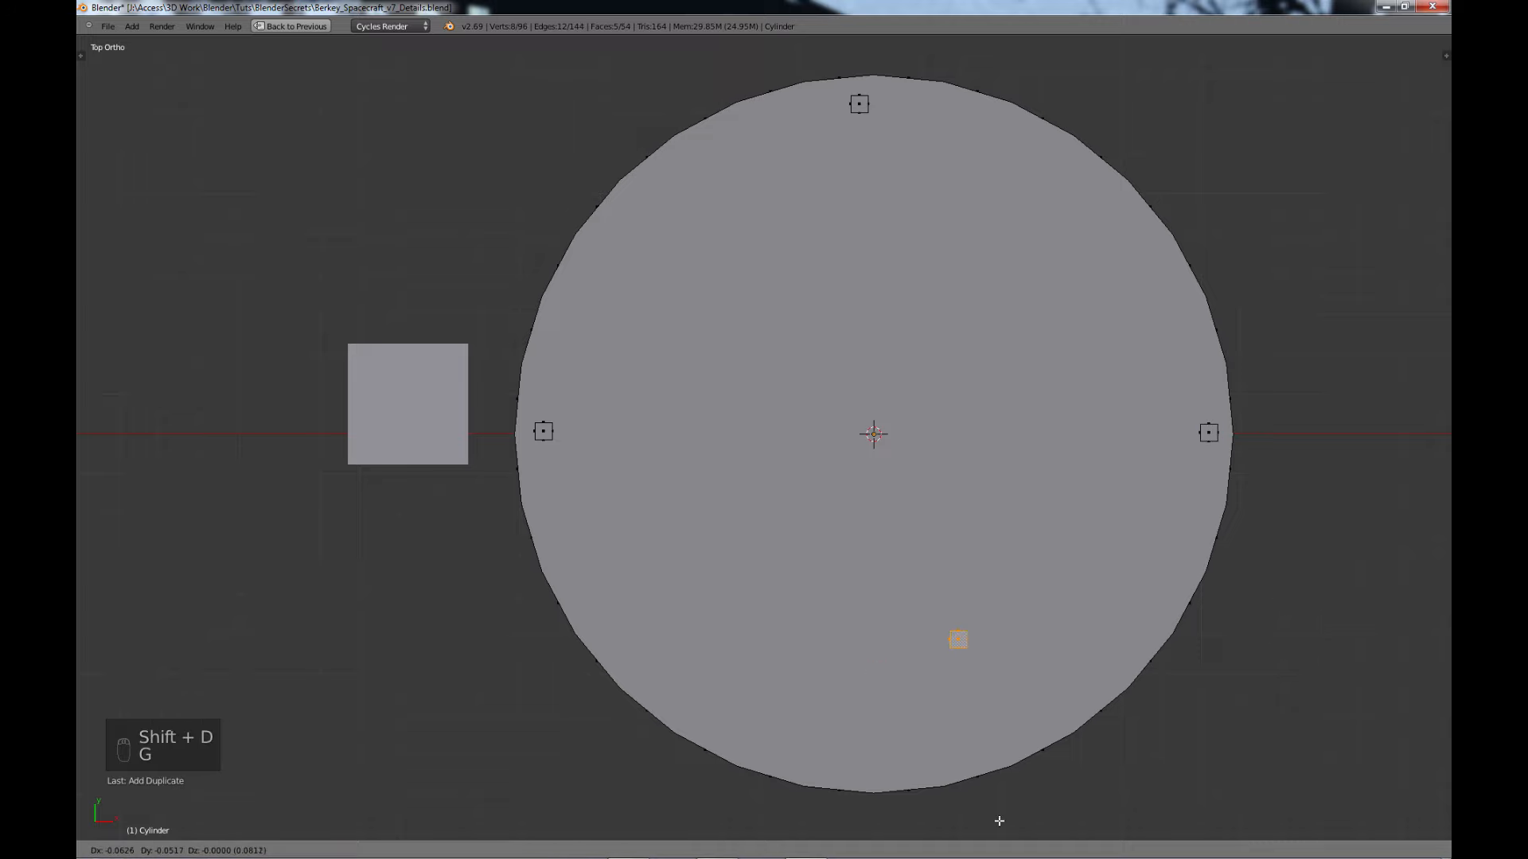
pyautogui.click(961, 714)
pyautogui.press('g')
pyautogui.press('g')
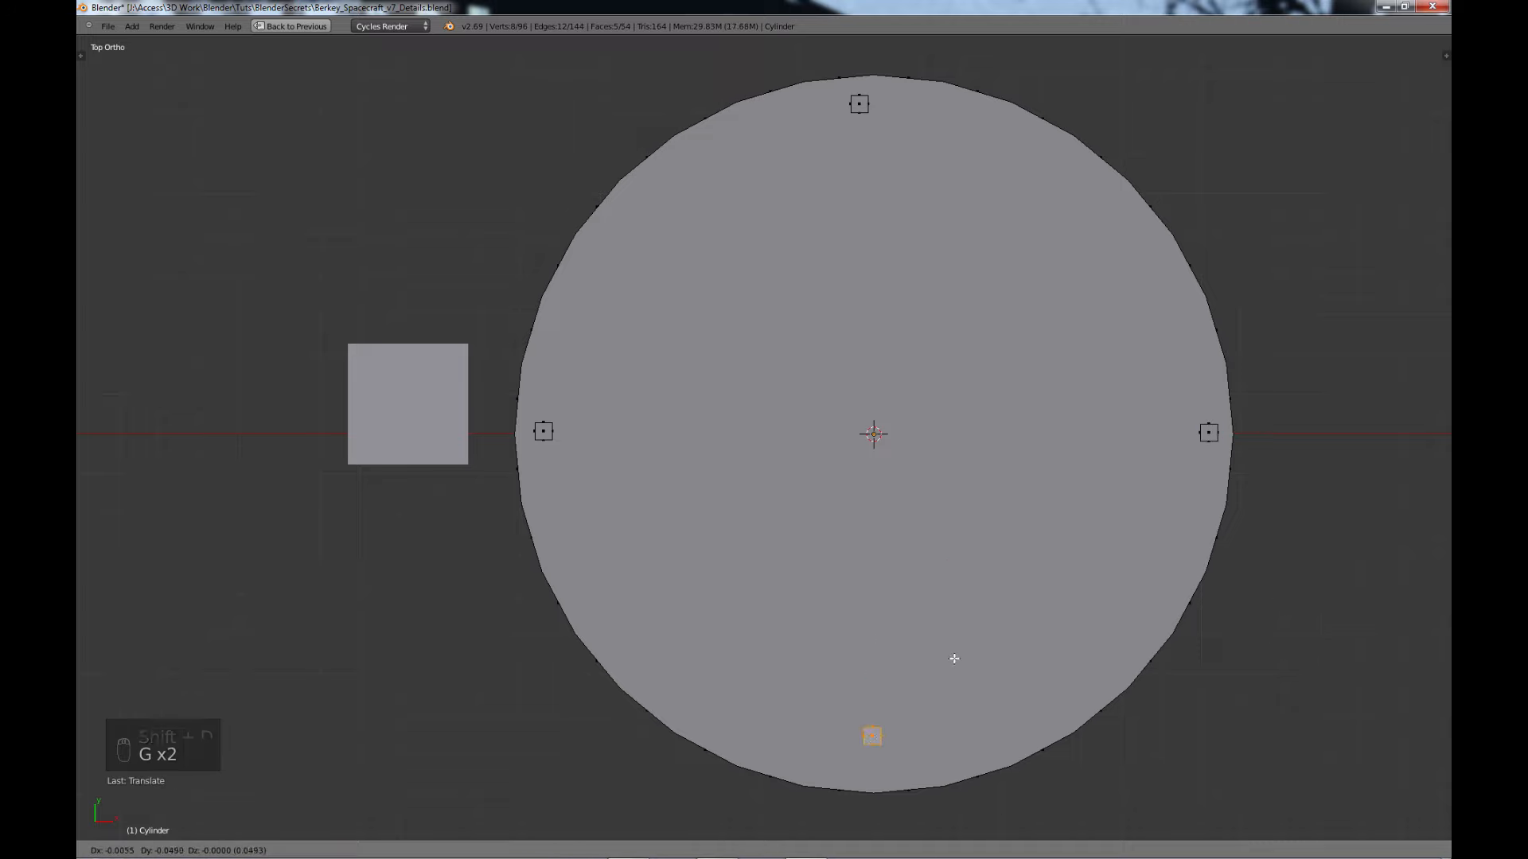
pyautogui.click(956, 679)
pyautogui.scroll(-3, 918, 673)
pyautogui.press('Tab')
pyautogui.moveTo(944, 768); pyautogui.dragTo(923, 679, button='middle')
pyautogui.scroll(4, 921, 682)
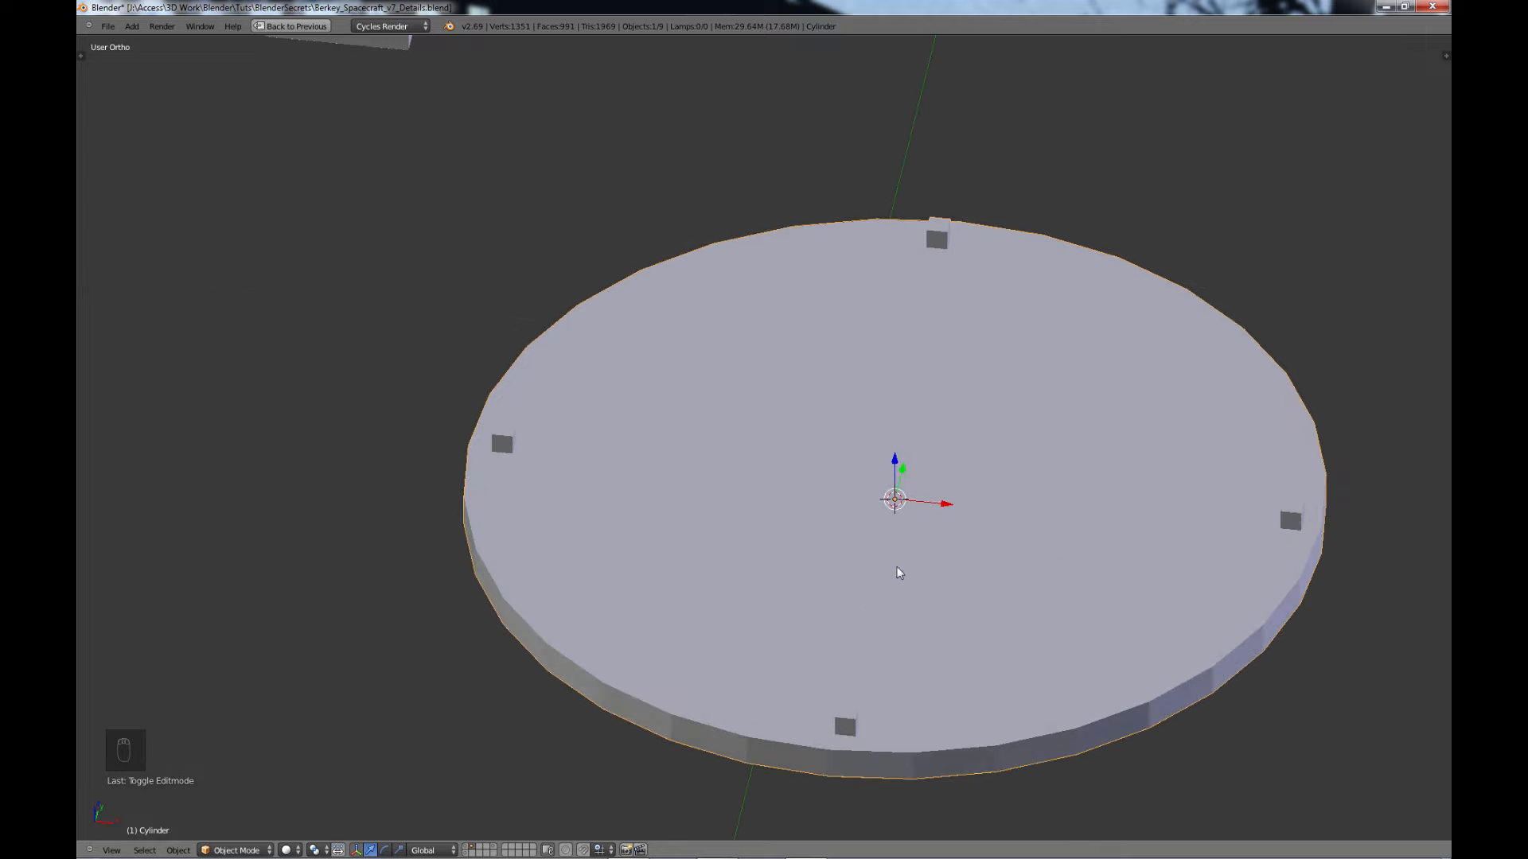
pyautogui.keyDown('shift'); pyautogui.moveTo(890, 583); pyautogui.dragTo(888, 478, button='middle'); pyautogui.keyUp('shift')
# - Delete the three copied blocks from the disc, keeping only the original one at the negative-X rim
pyautogui.press('Tab')
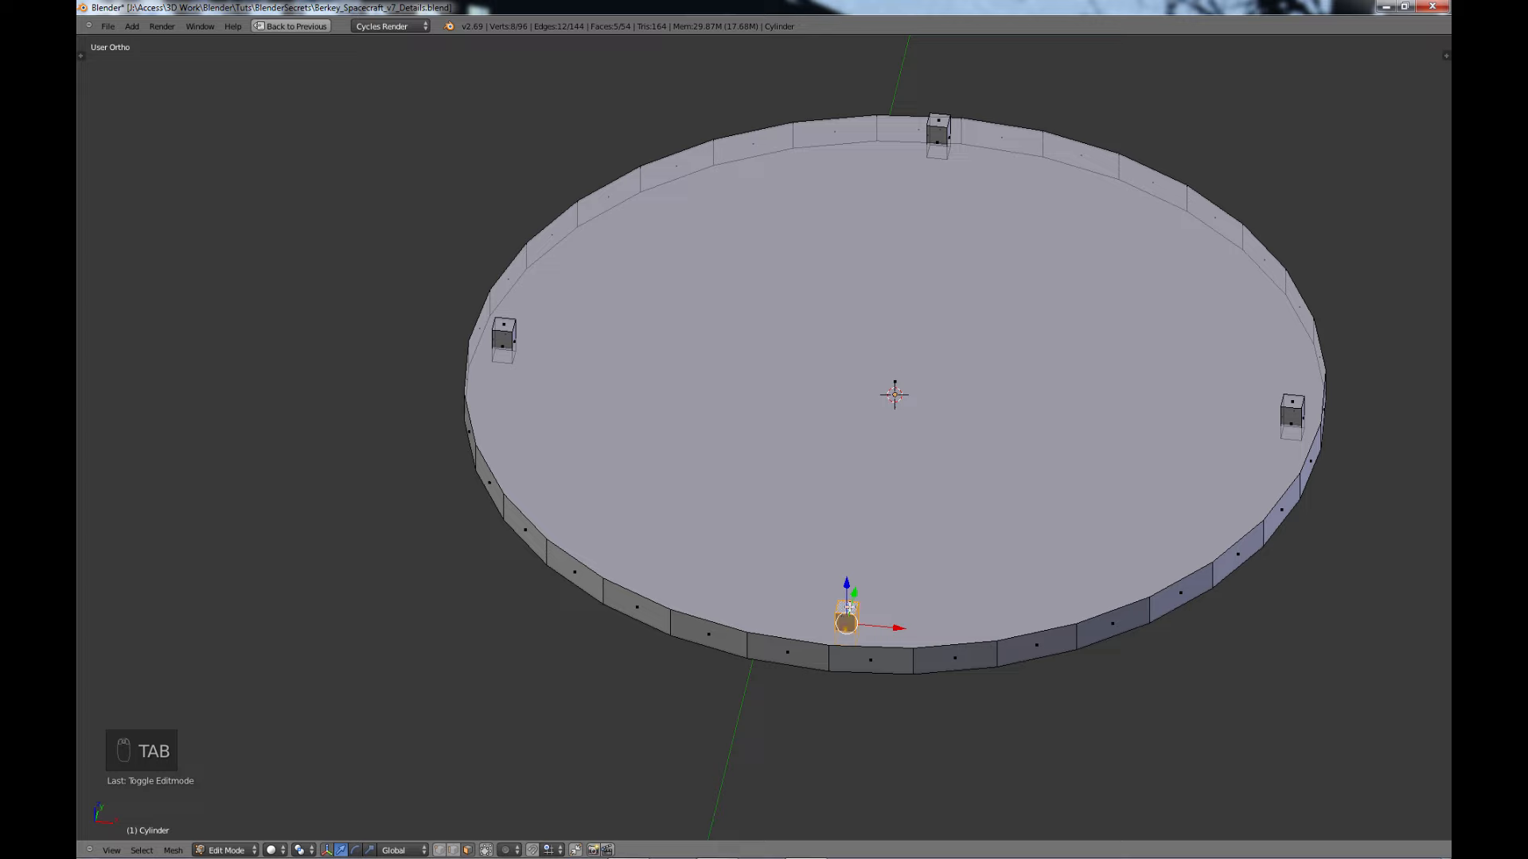
pyautogui.press('x')
pyautogui.click(850, 605)
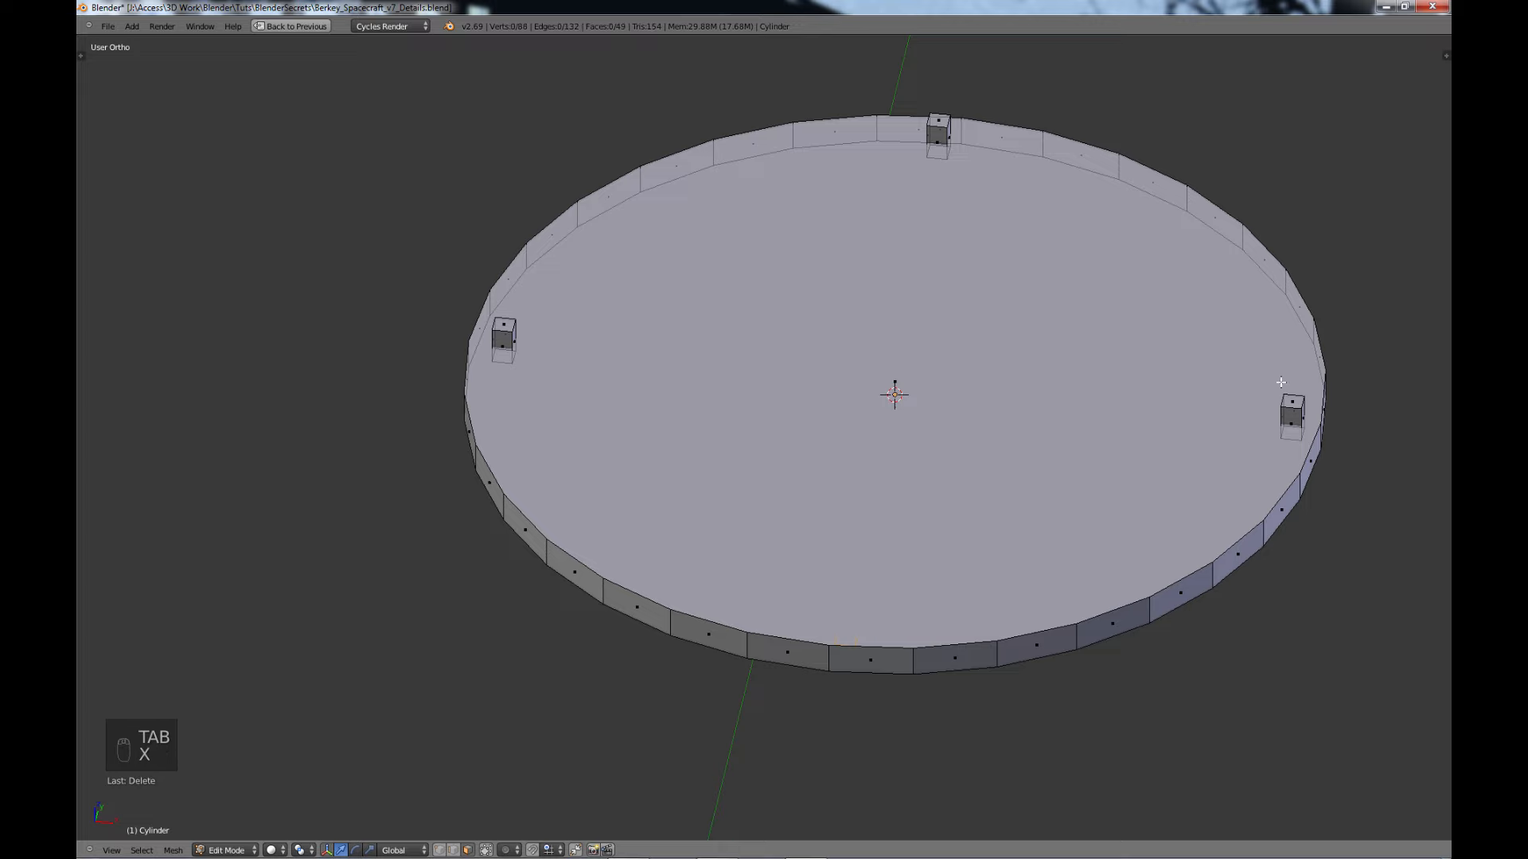
pyautogui.rightClick(1294, 403)
pyautogui.press('l')
pyautogui.press('l')
pyautogui.press('x')
pyautogui.click(940, 125)
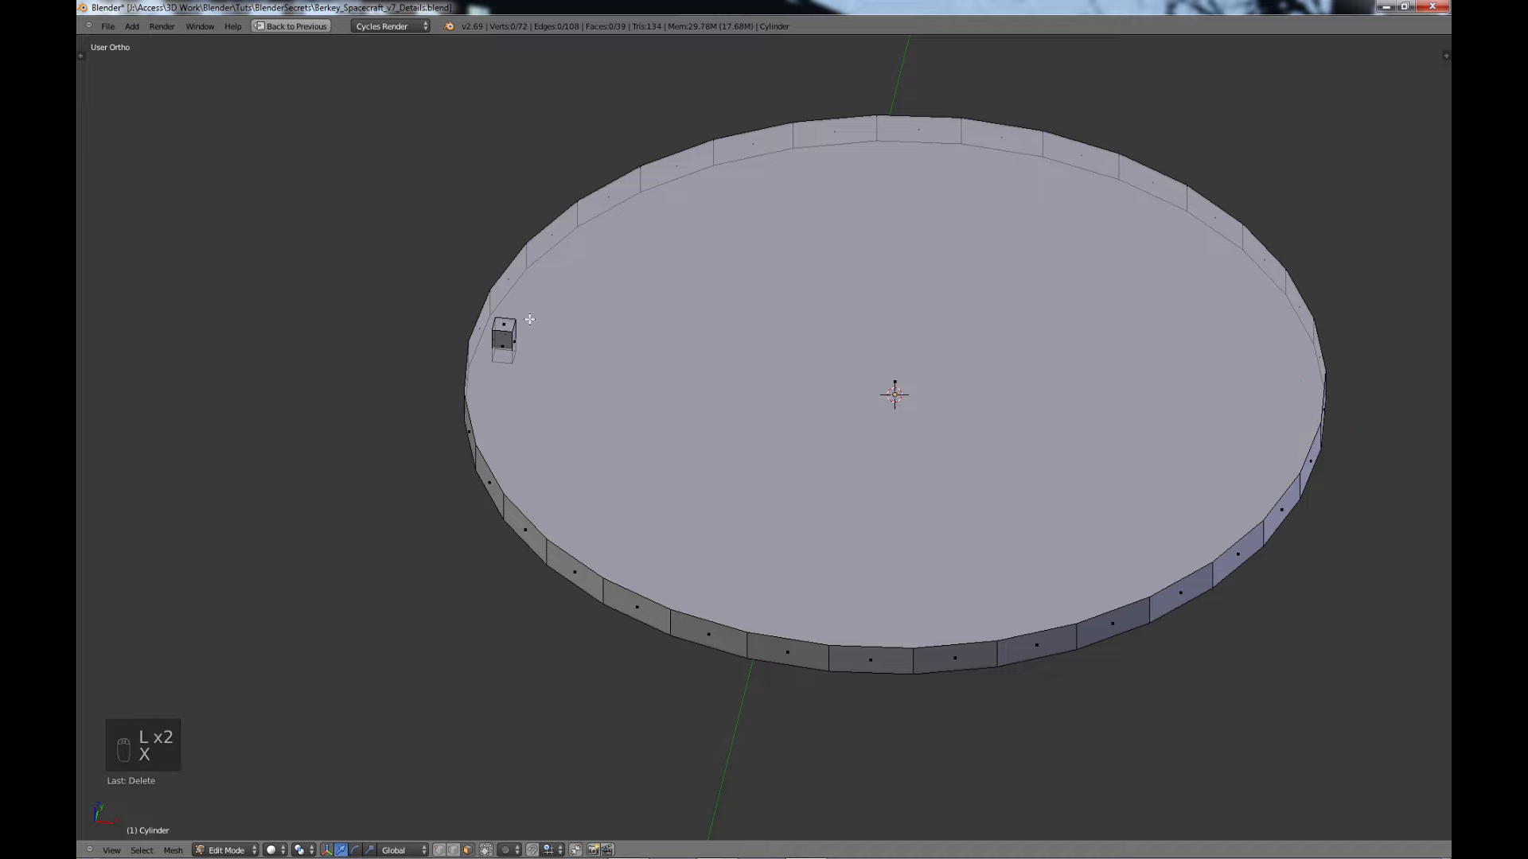
# - Inset the top face of the remaining block and extrude it upward into a thin post
pyautogui.rightClick(503, 326)
pyautogui.scroll(1, 579, 375)
pyautogui.scroll(2, 578, 375)
pyautogui.keyDown('shift'); pyautogui.moveTo(673, 363); pyautogui.dragTo(990, 442, button='middle'); pyautogui.keyUp('shift')
pyautogui.scroll(3, 774, 485)
pyautogui.keyDown('shift'); pyautogui.moveTo(645, 350); pyautogui.dragTo(792, 537, button='middle'); pyautogui.keyUp('shift')
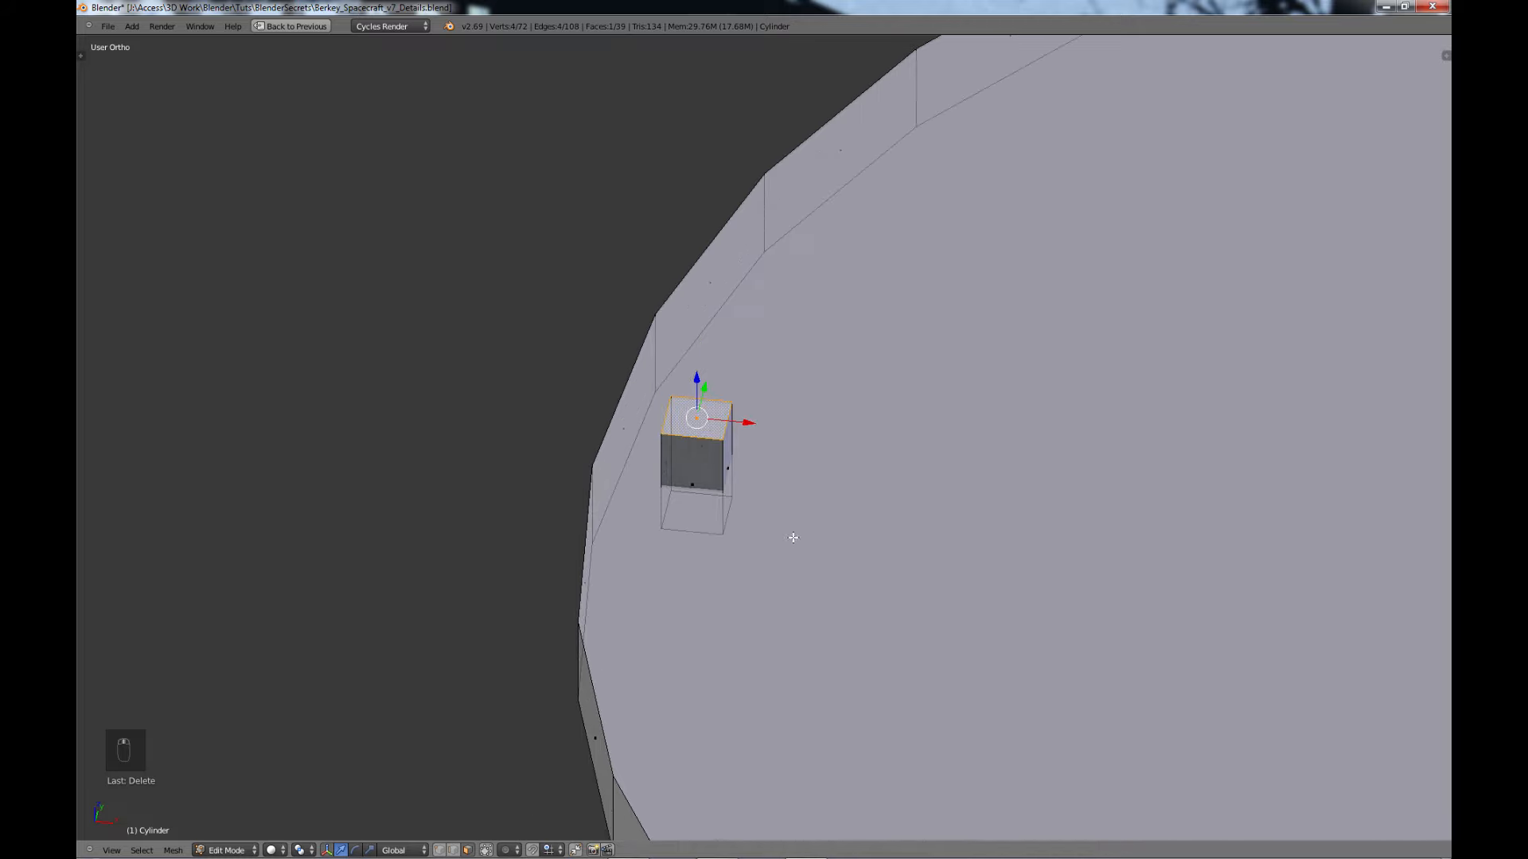
pyautogui.press('e')
pyautogui.rightClick(953, 671)
pyautogui.press('s')
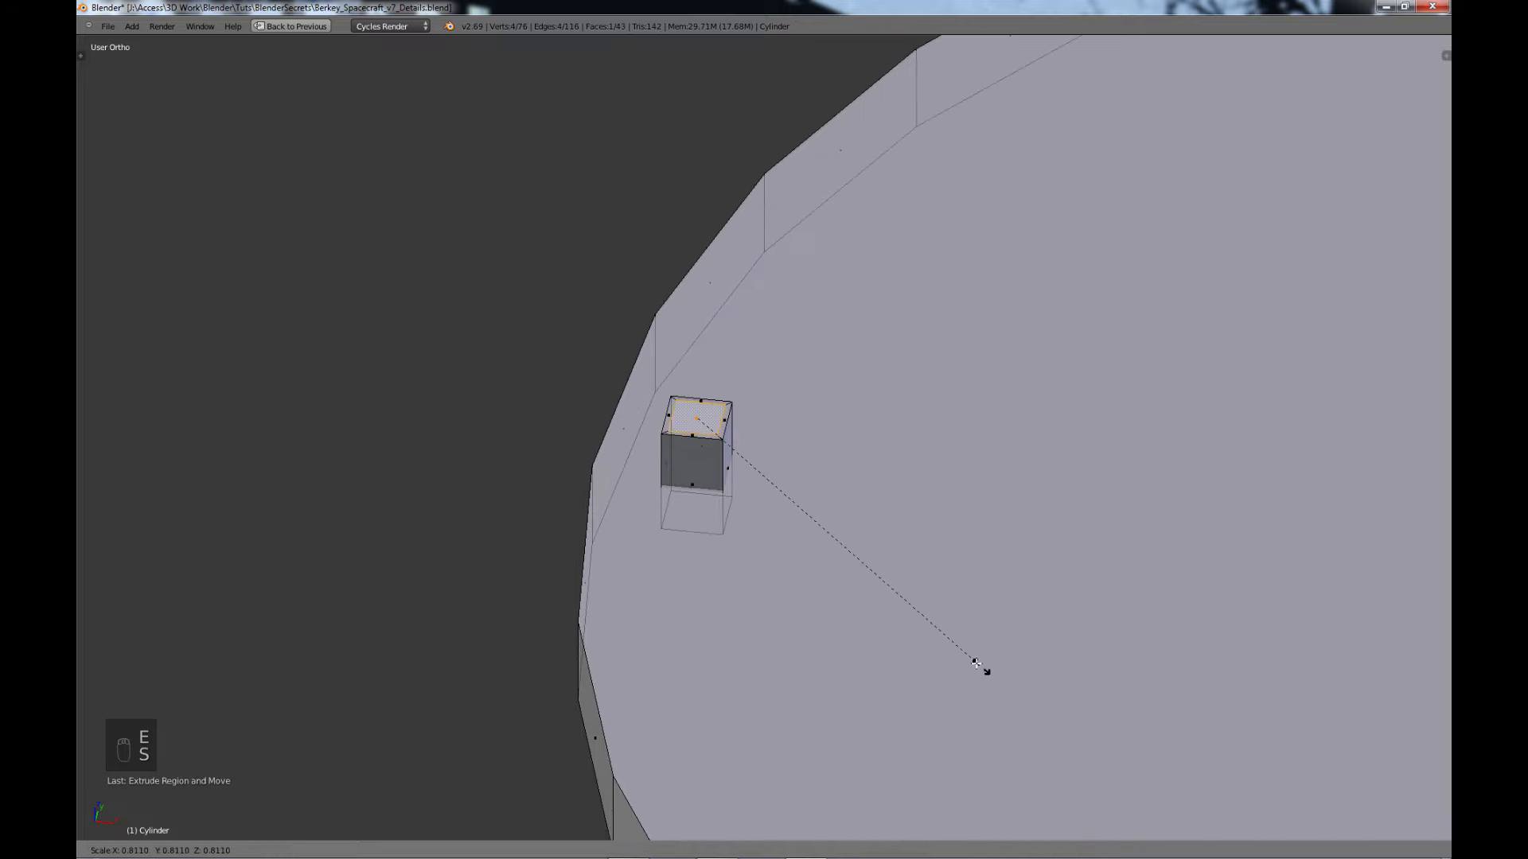
pyautogui.click(880, 599)
pyautogui.press('e')
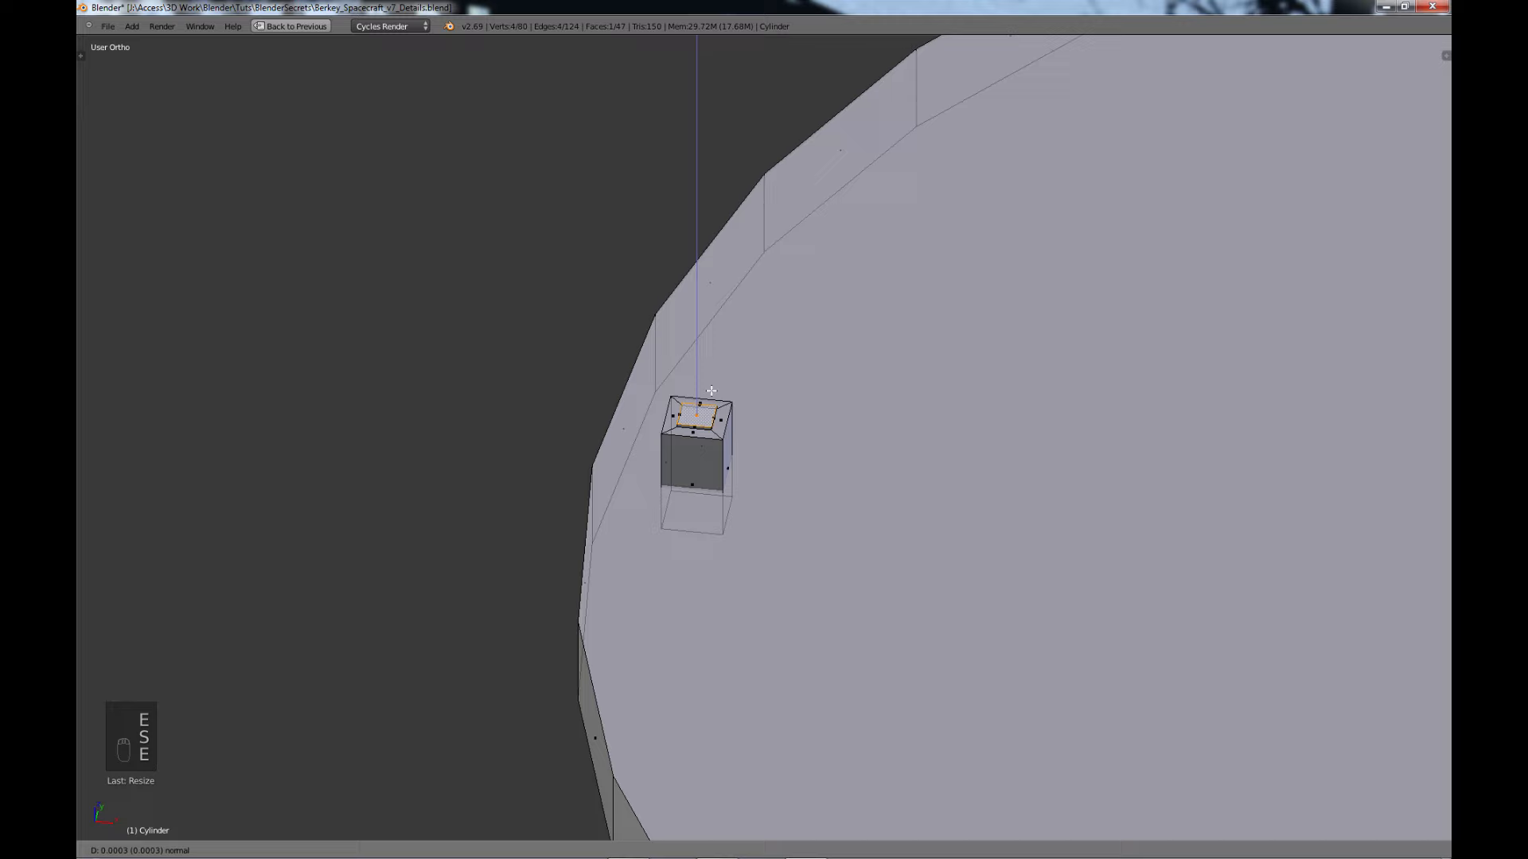
pyautogui.click(710, 242)
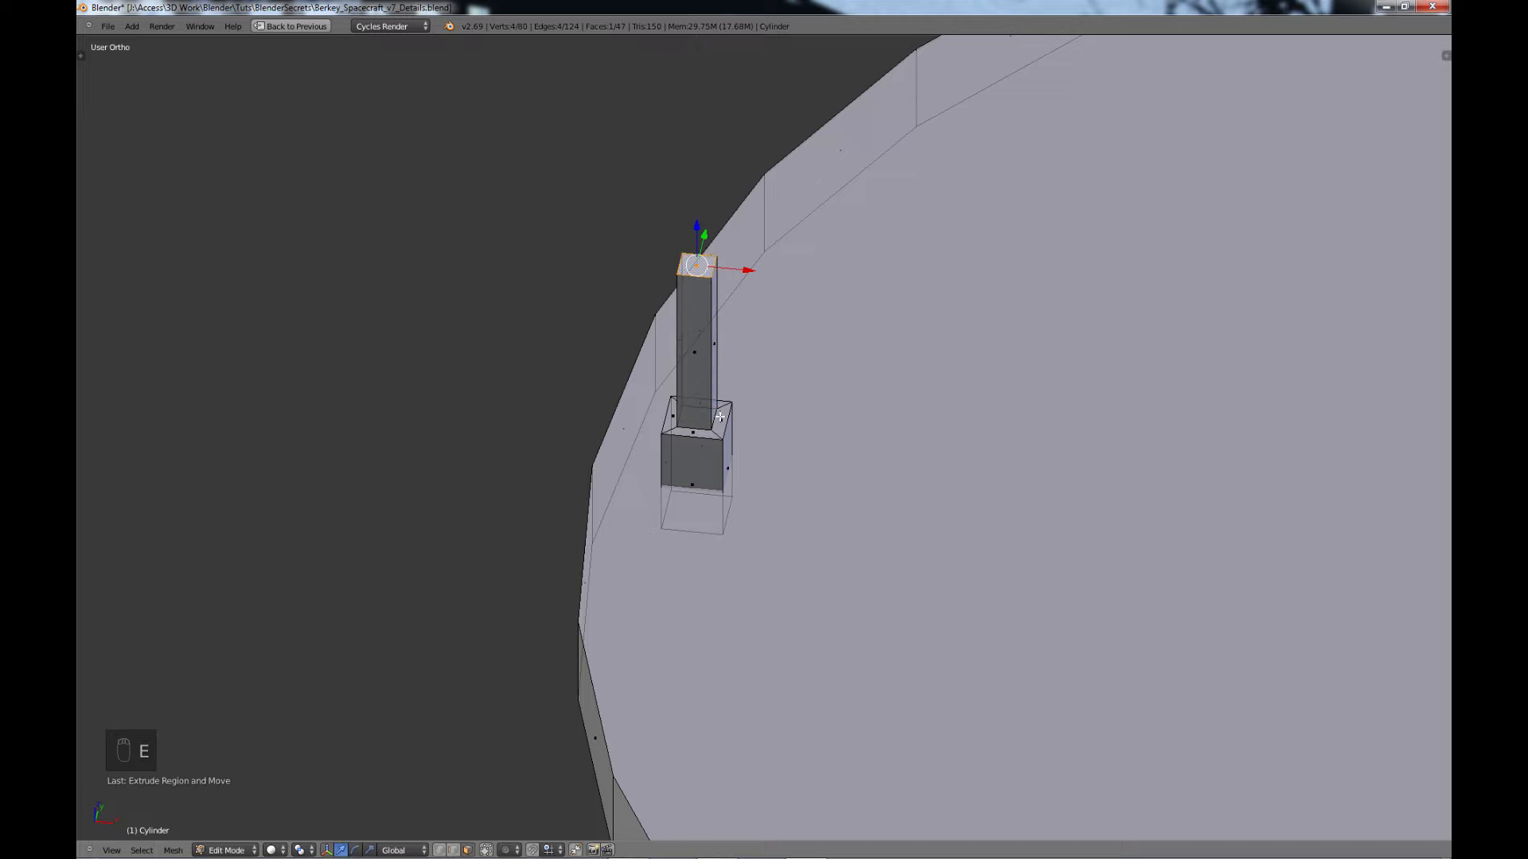
# - Tilt the post's top face in front view and extrude it into a bent, tapered tip leaning toward the disc's centre
pyautogui.press('KP_1')
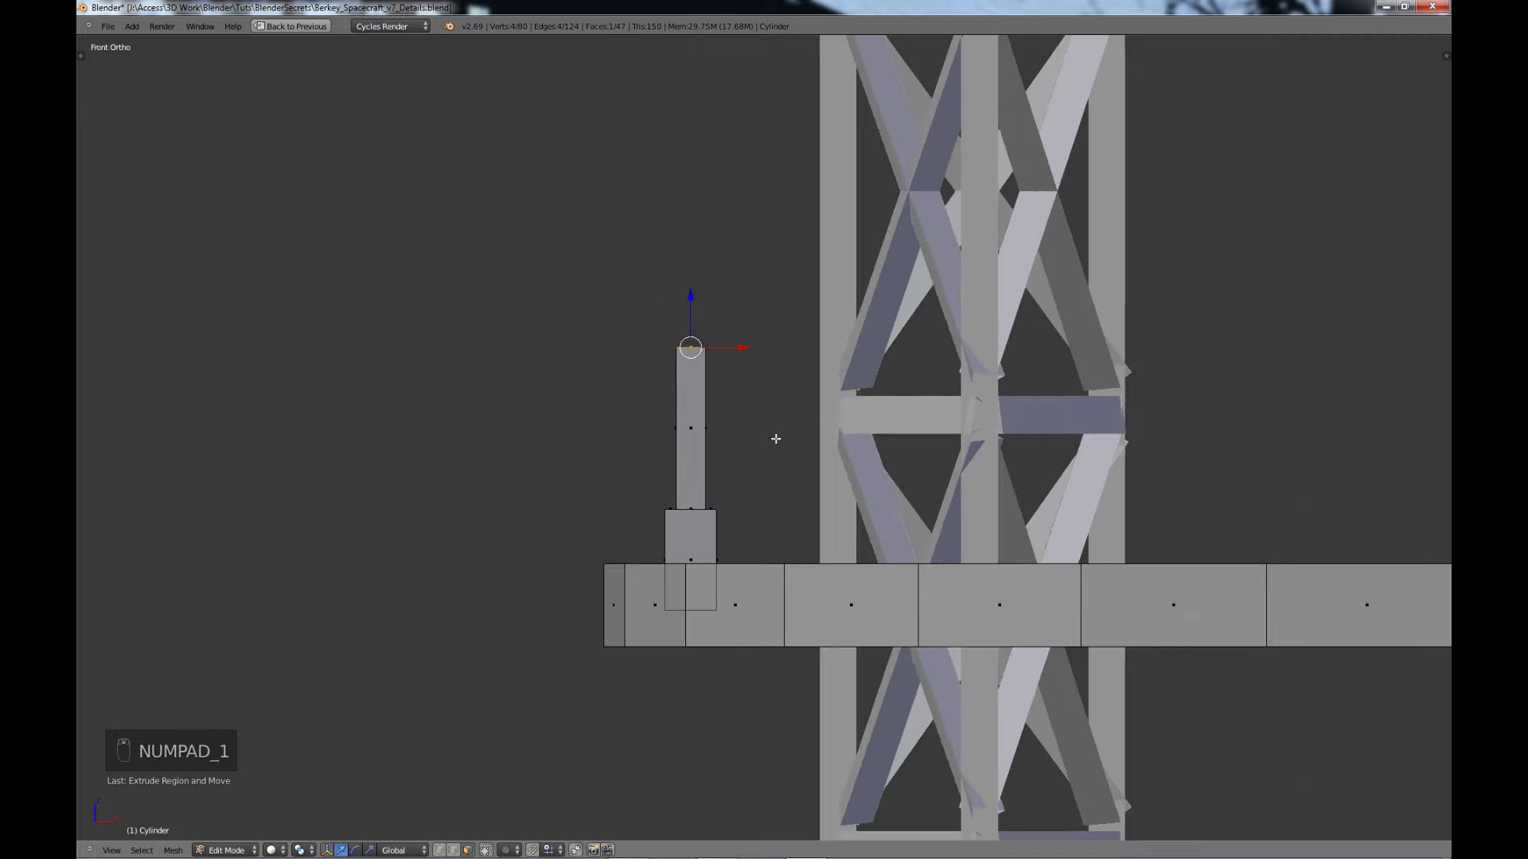
pyautogui.press('r')
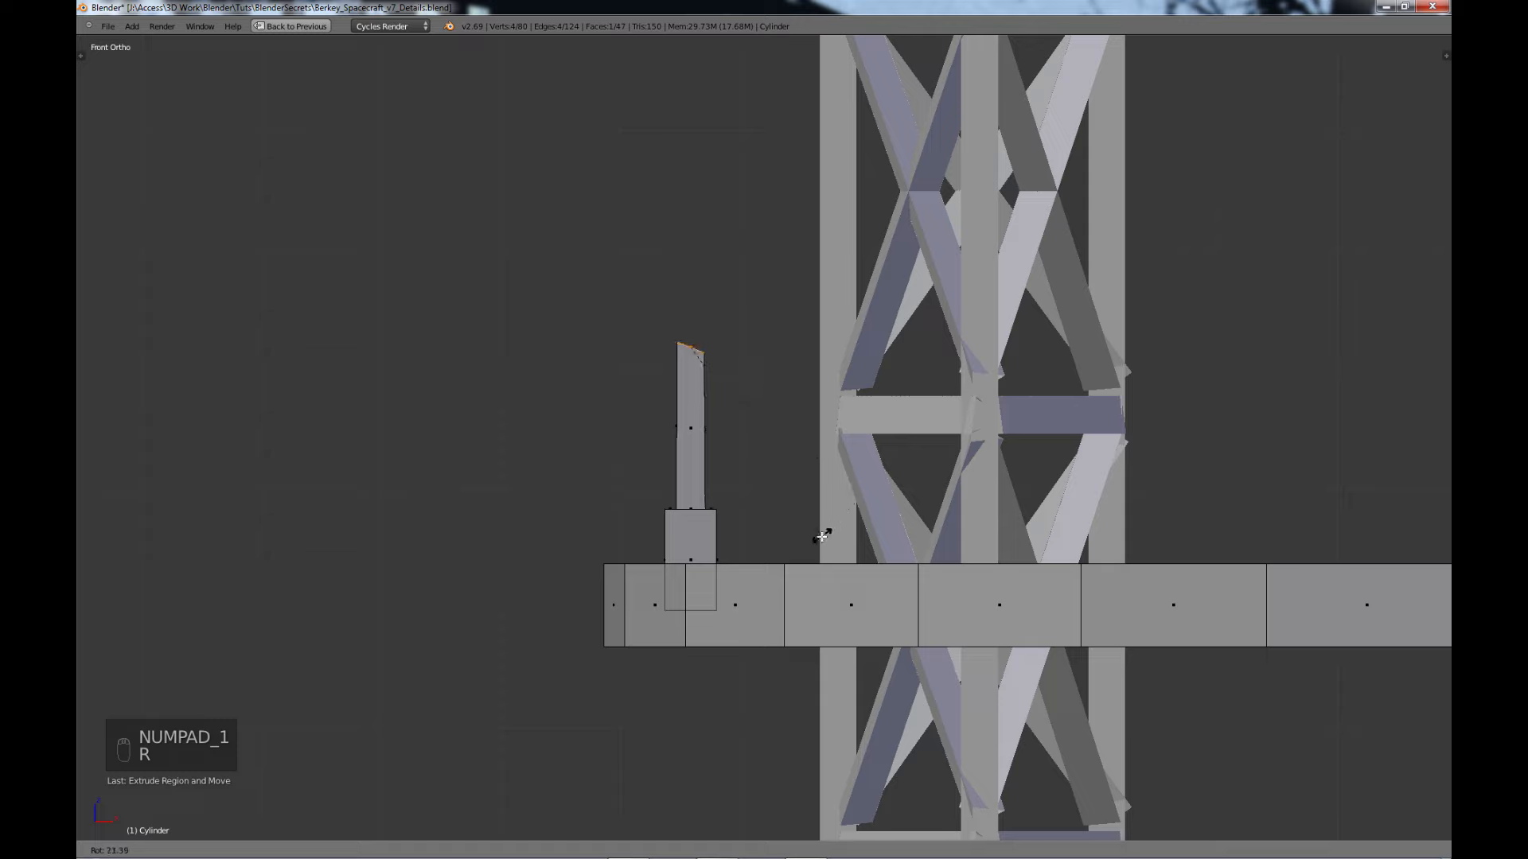
pyautogui.click(828, 529)
pyautogui.press('e')
pyautogui.click(891, 458)
pyautogui.press('s')
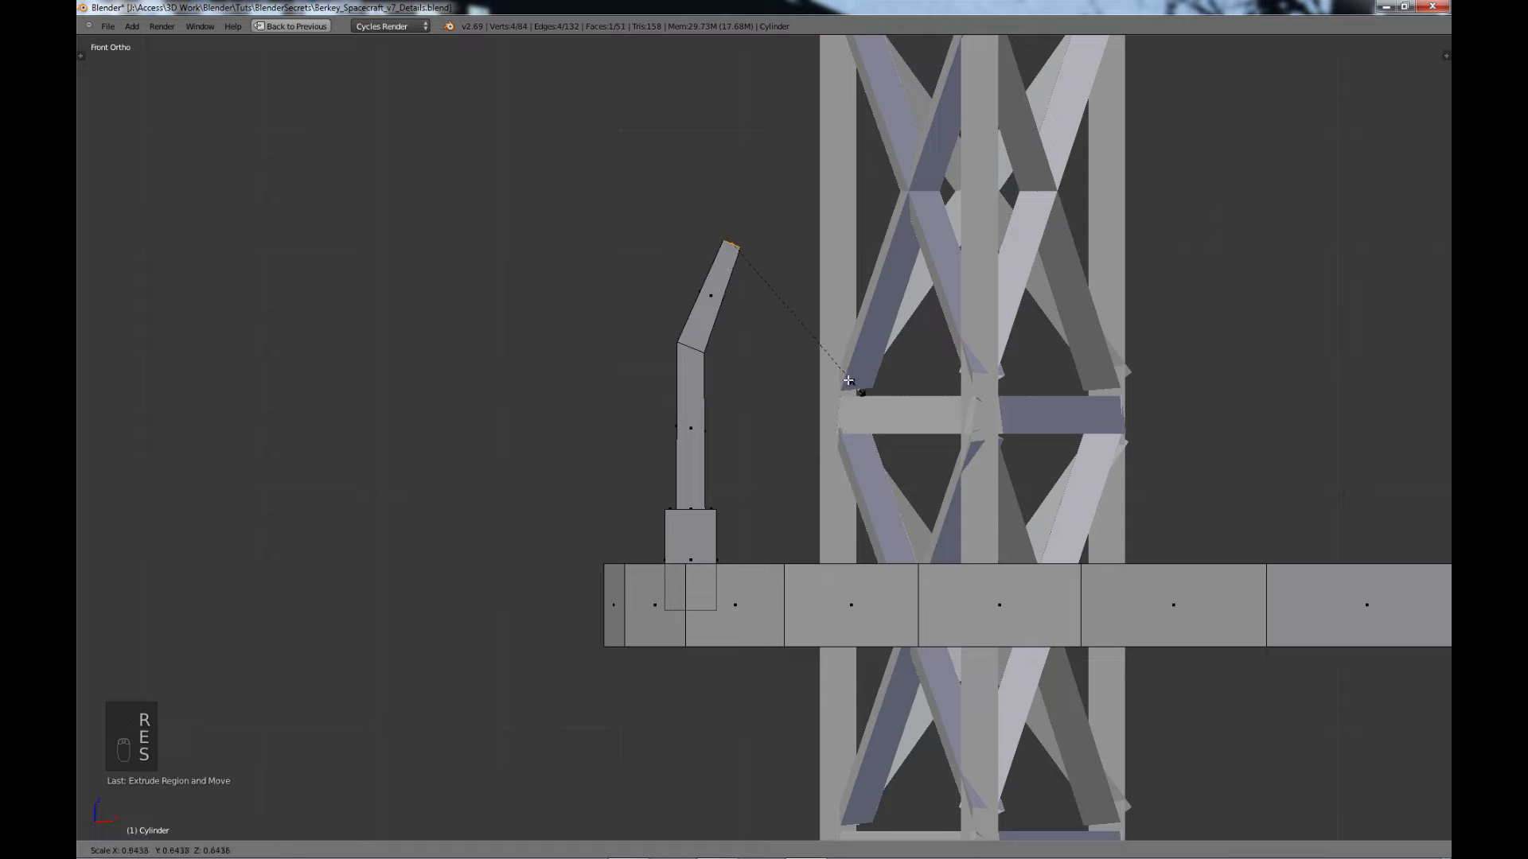
pyautogui.click(810, 340)
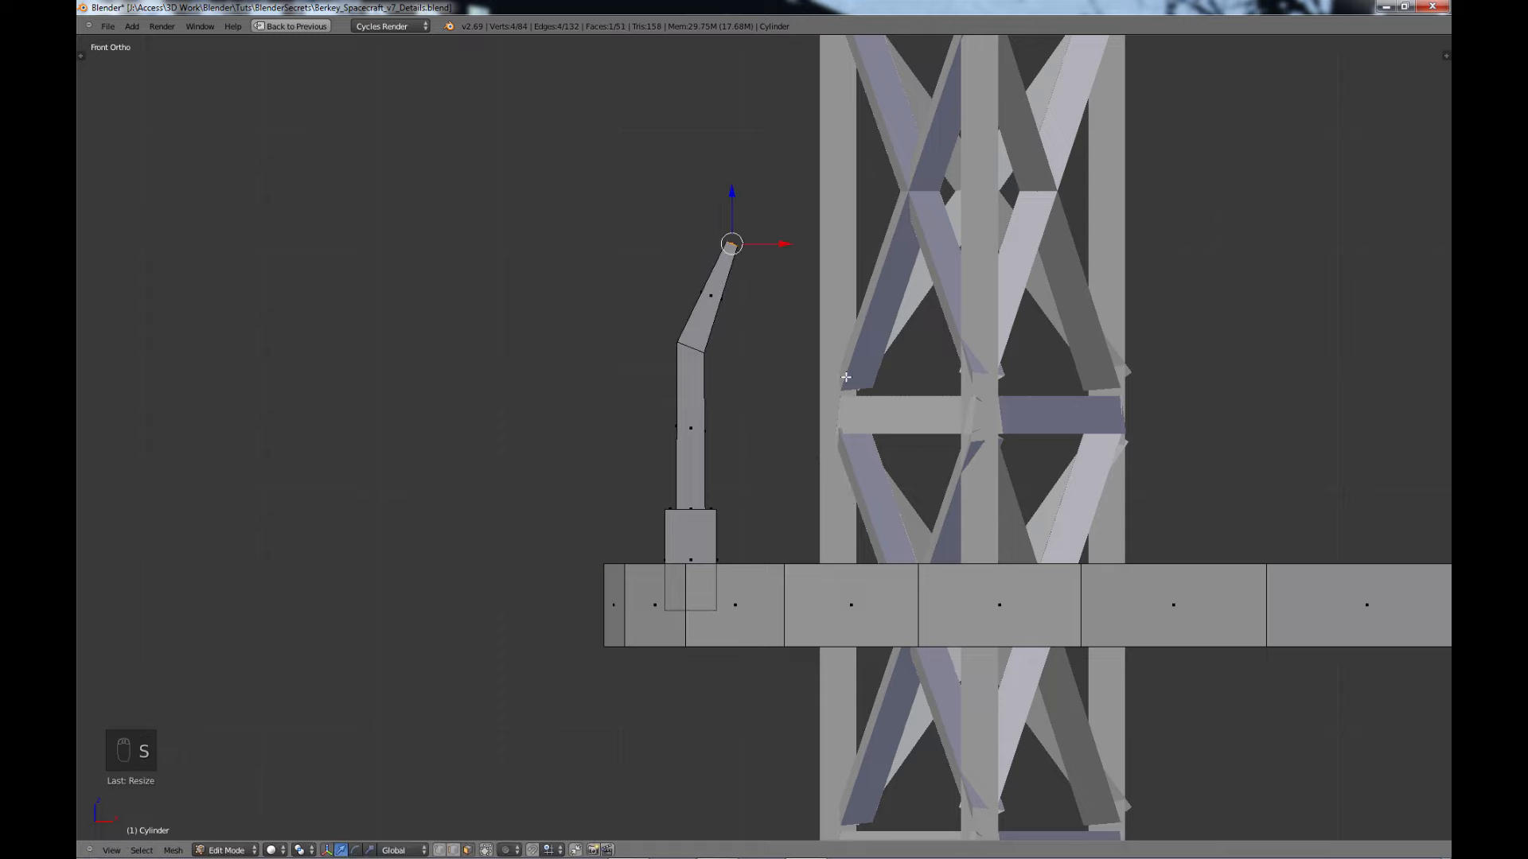
# - Select the whole bent post and place a duplicate of it at the disc's positive-Y rim in top view
pyautogui.scroll(-3, 862, 406)
pyautogui.rightClick(728, 432)
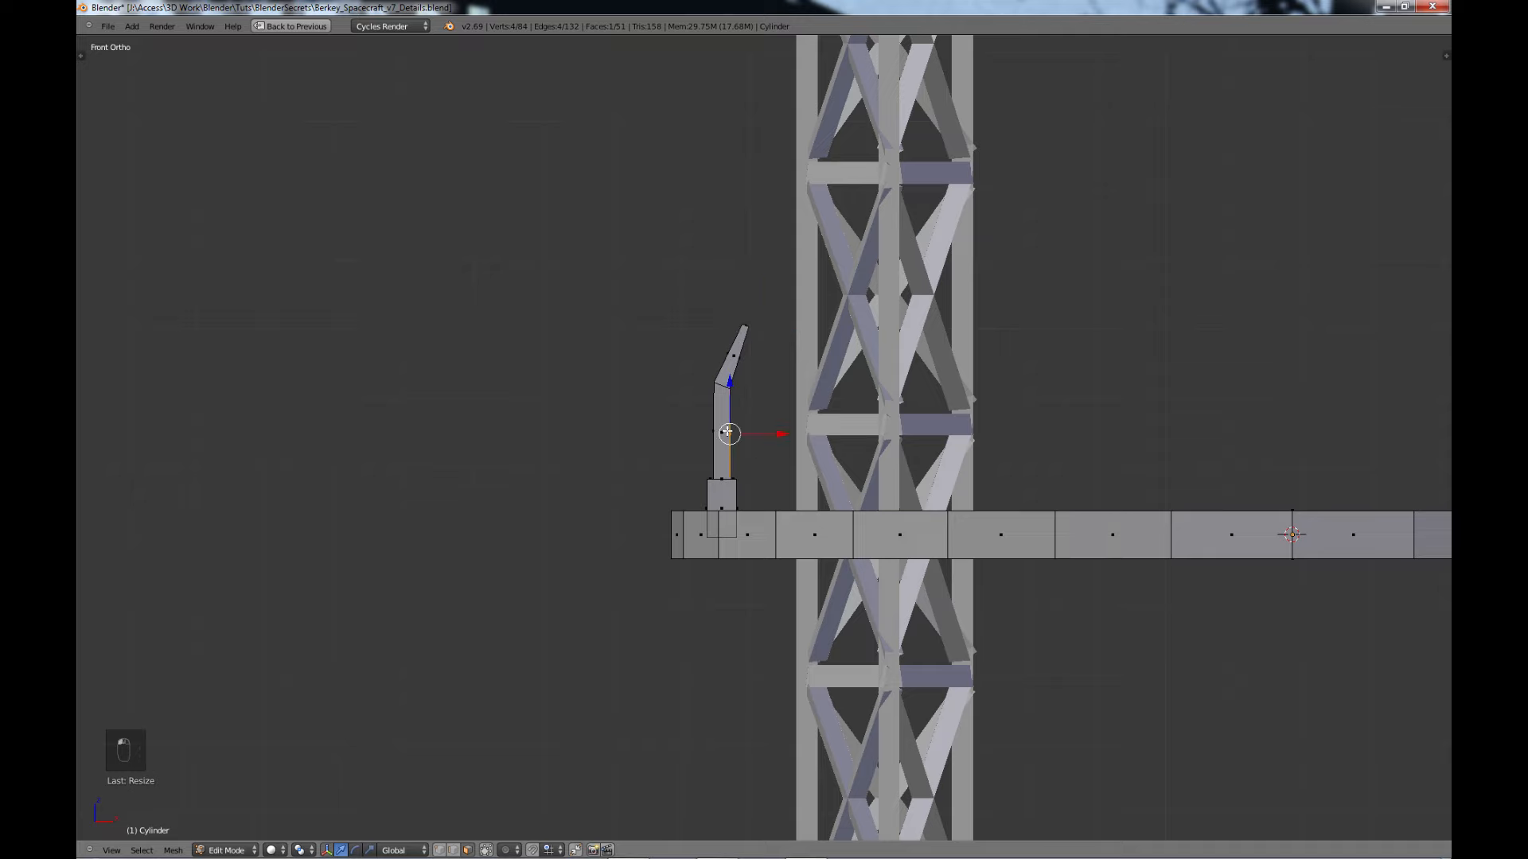
pyautogui.press('l')
pyautogui.press('KP_7')
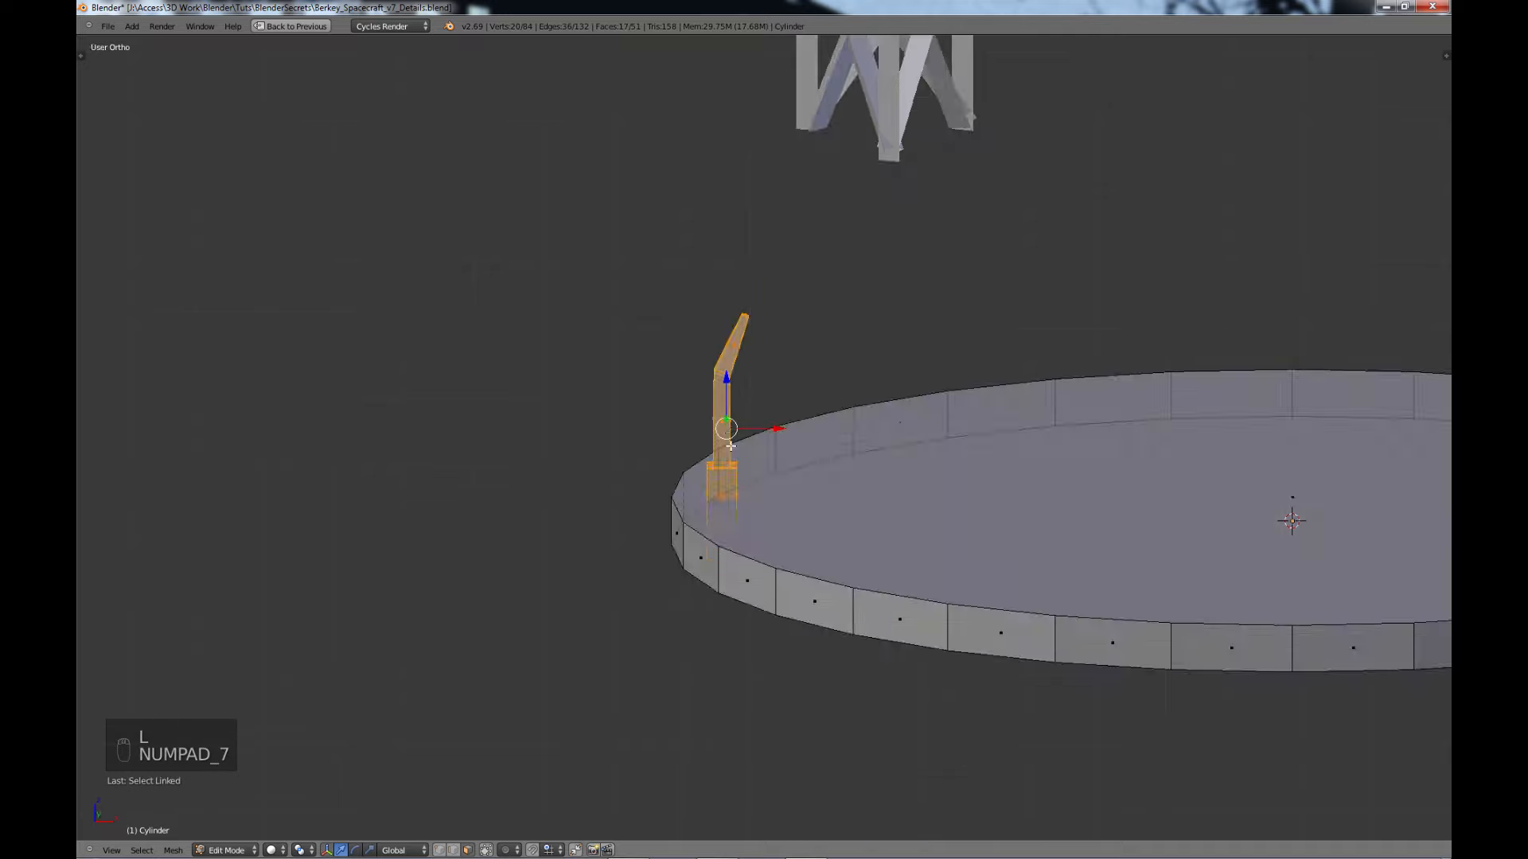
pyautogui.keyDown('shift'); pyautogui.moveTo(891, 501); pyautogui.dragTo(804, 565, button='middle'); pyautogui.keyUp('shift')
pyautogui.hotkey('shift', 'd')
pyautogui.click(803, 568)
pyautogui.press('g')
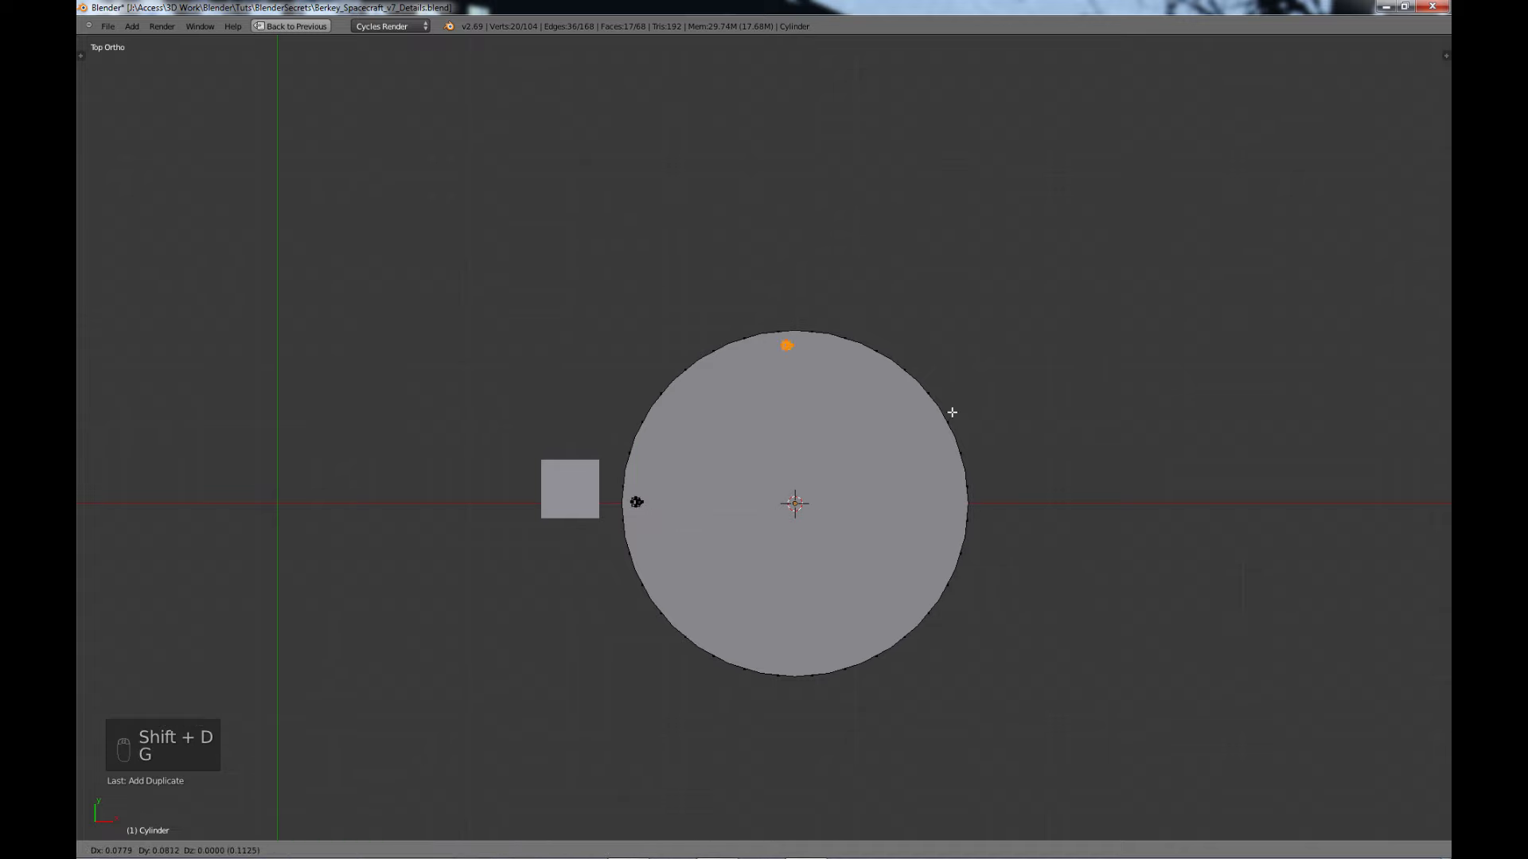
pyautogui.click(958, 410)
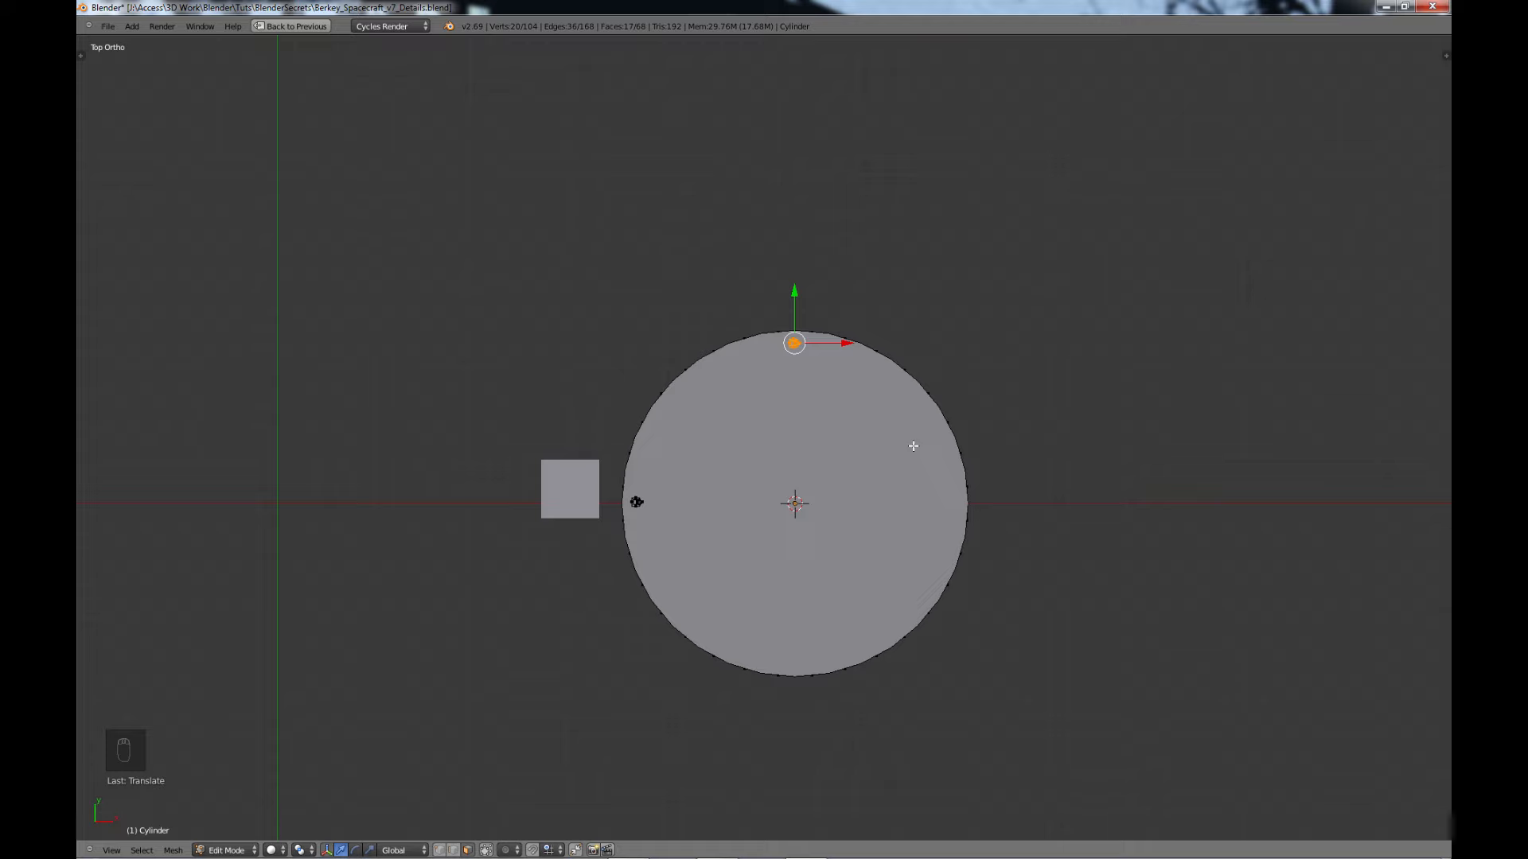
# - Rotate the copied post 90 degrees and a further 180 degrees about the vertical axis so it leans inward
pyautogui.write('r90')
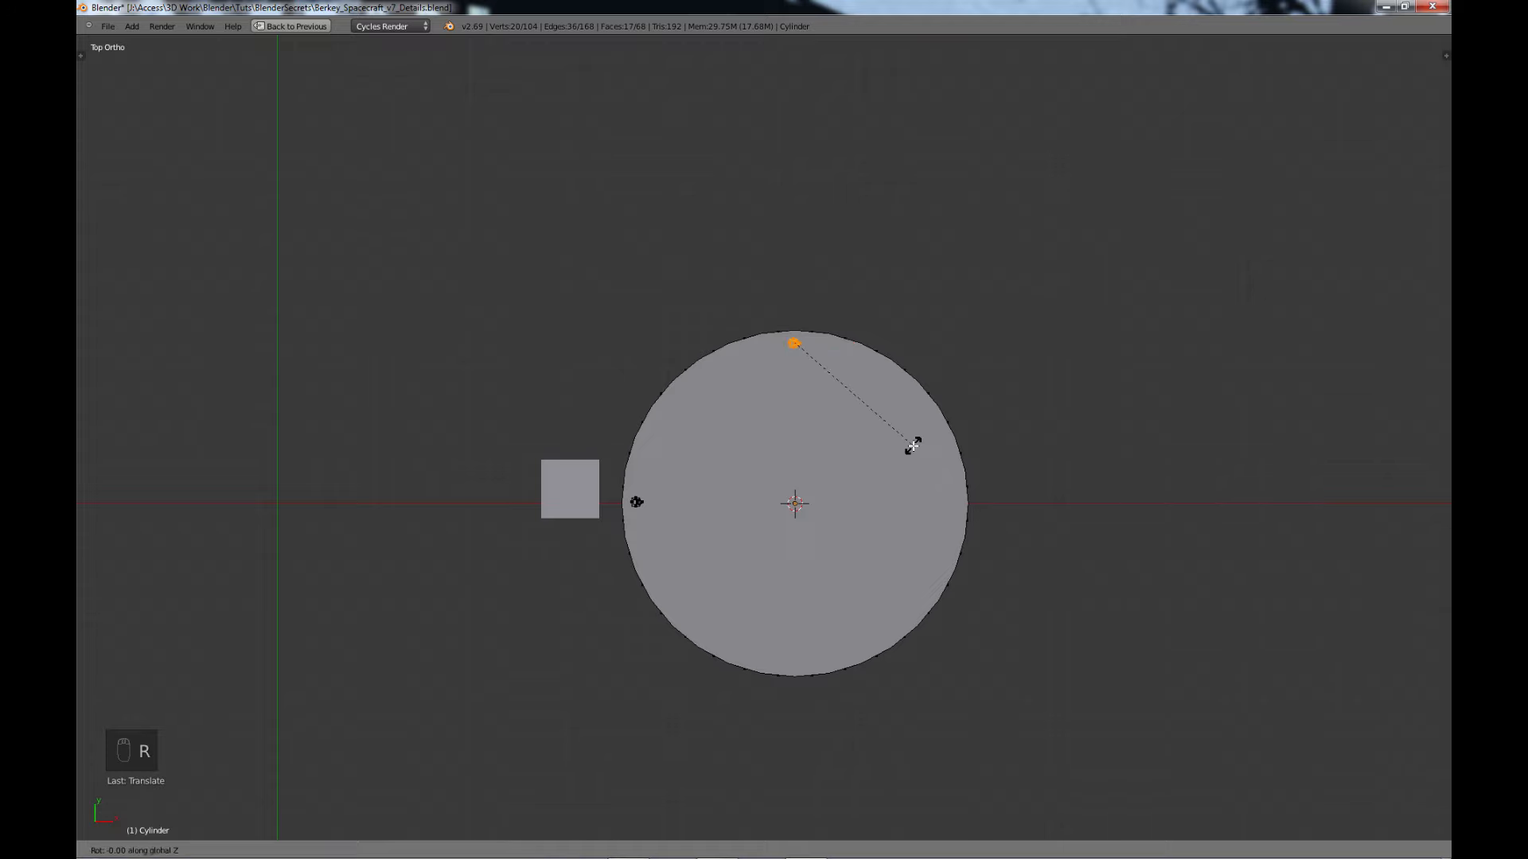
pyautogui.press('Return')
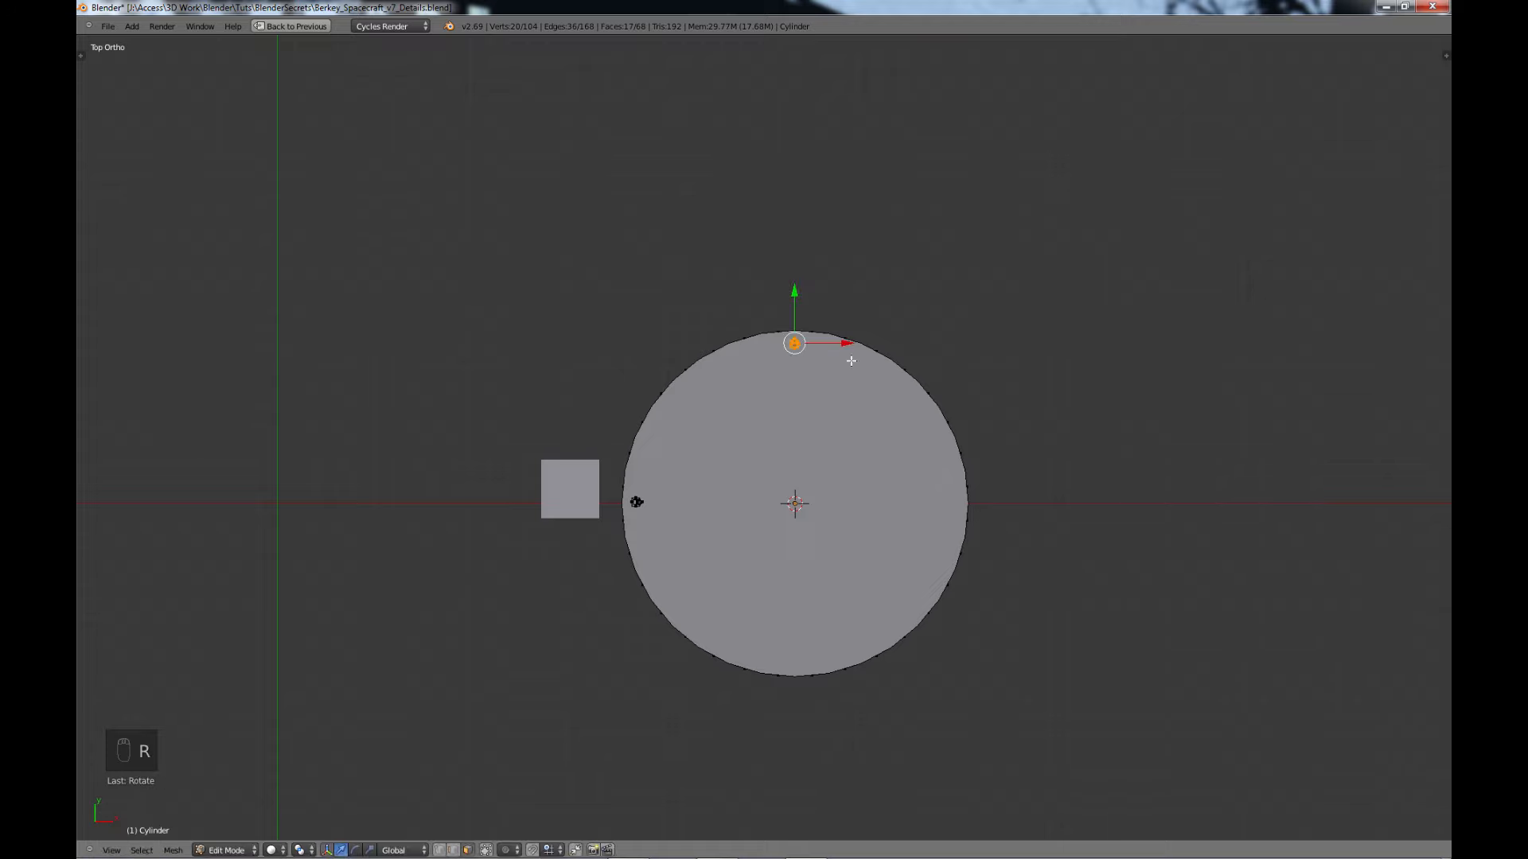
pyautogui.scroll(1, 693, 512)
pyautogui.moveTo(693, 512)
pyautogui.mouseDown(button='middle')
pyautogui.moveTo(818, 549)
pyautogui.moveTo(879, 405)
pyautogui.moveTo(743, 447)
pyautogui.moveTo(720, 504)
pyautogui.mouseUp(button='middle')
pyautogui.press('KP_7')
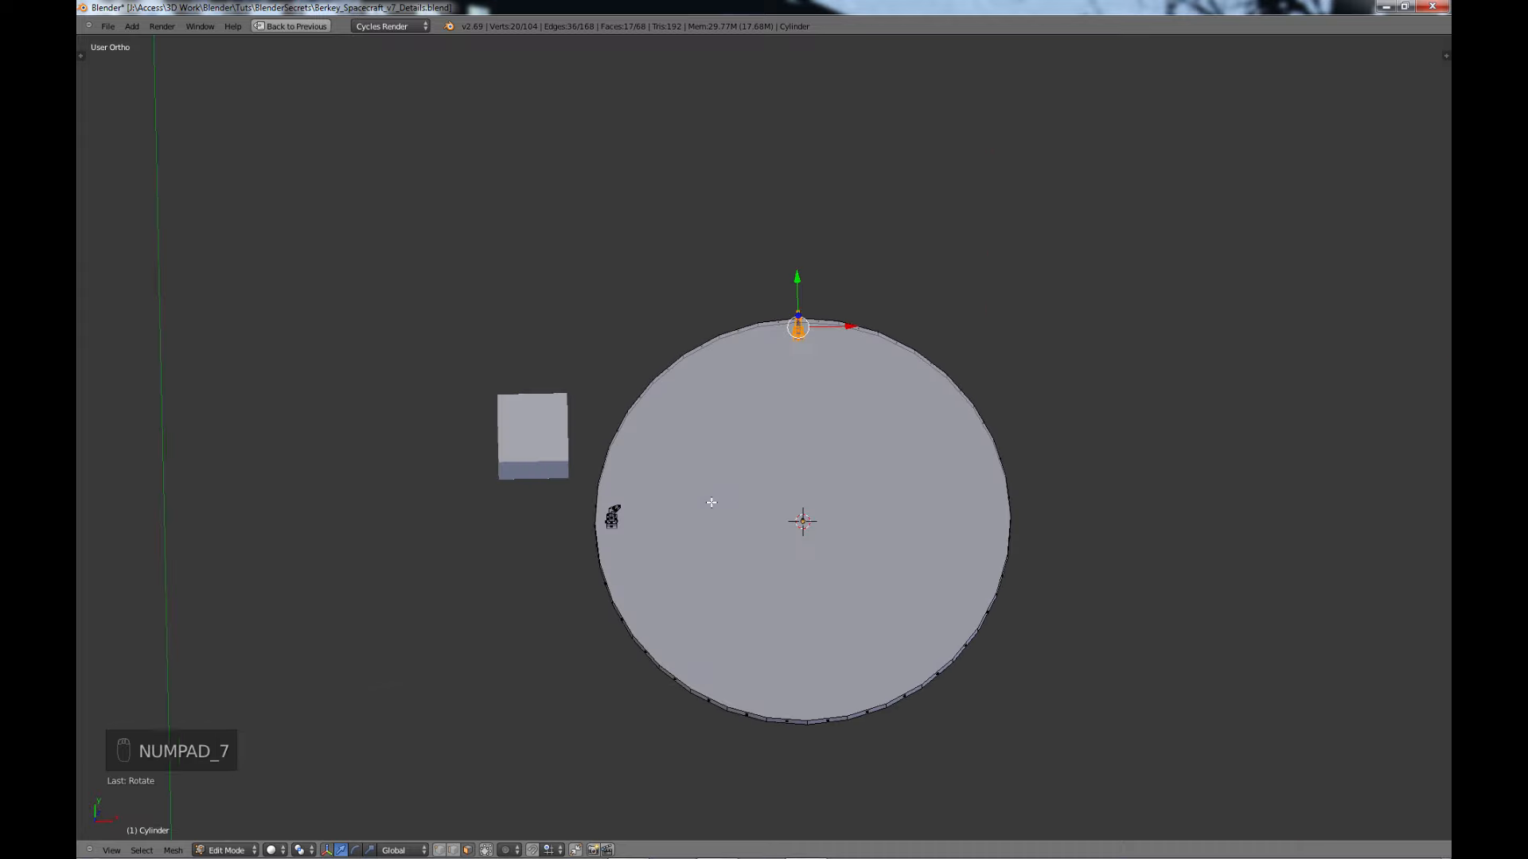
pyautogui.write('r180')
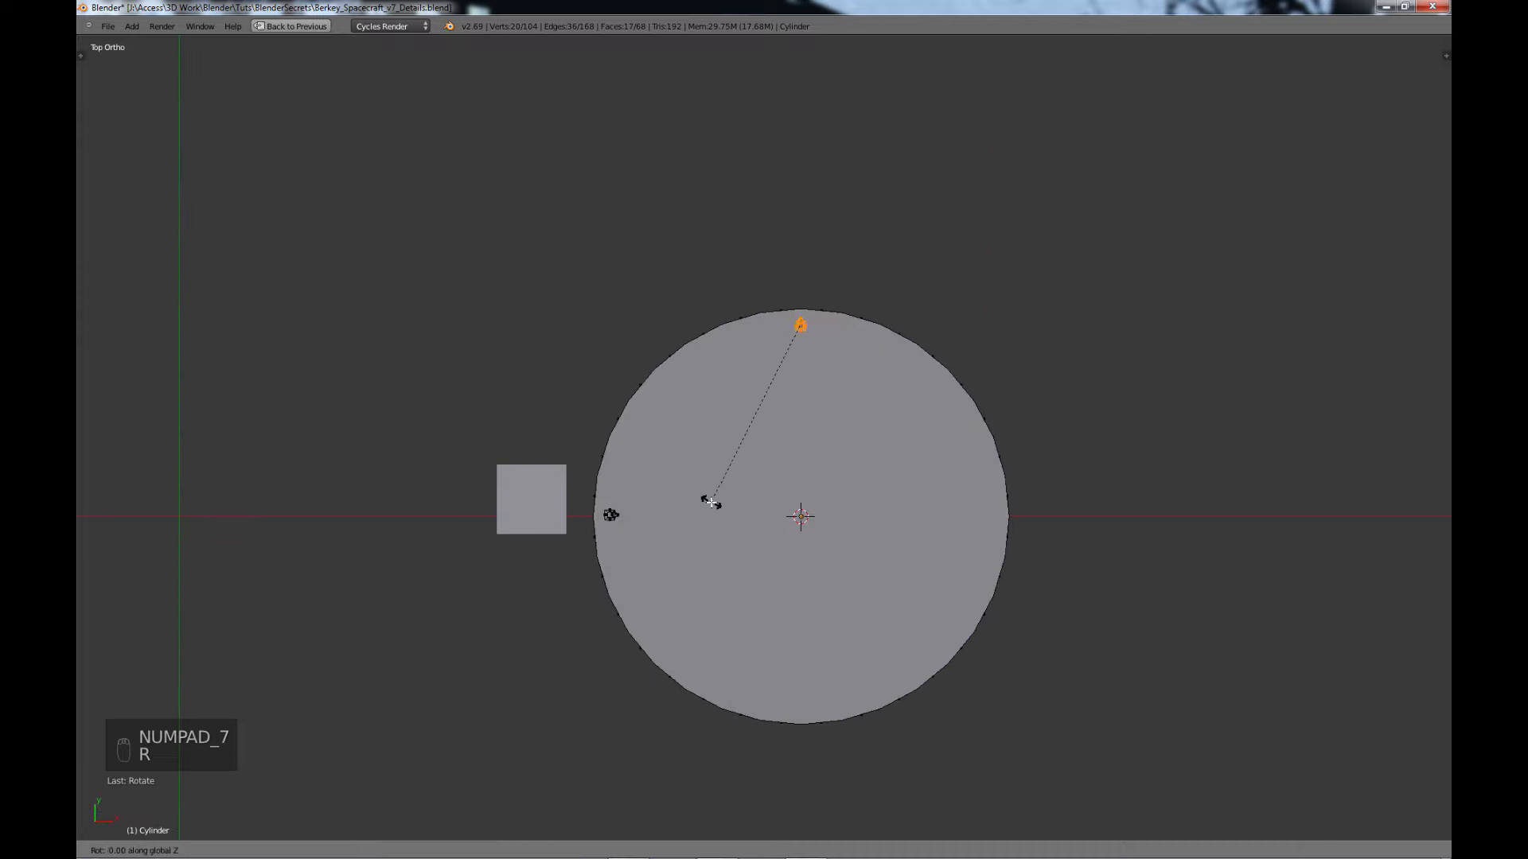
pyautogui.press('Return')
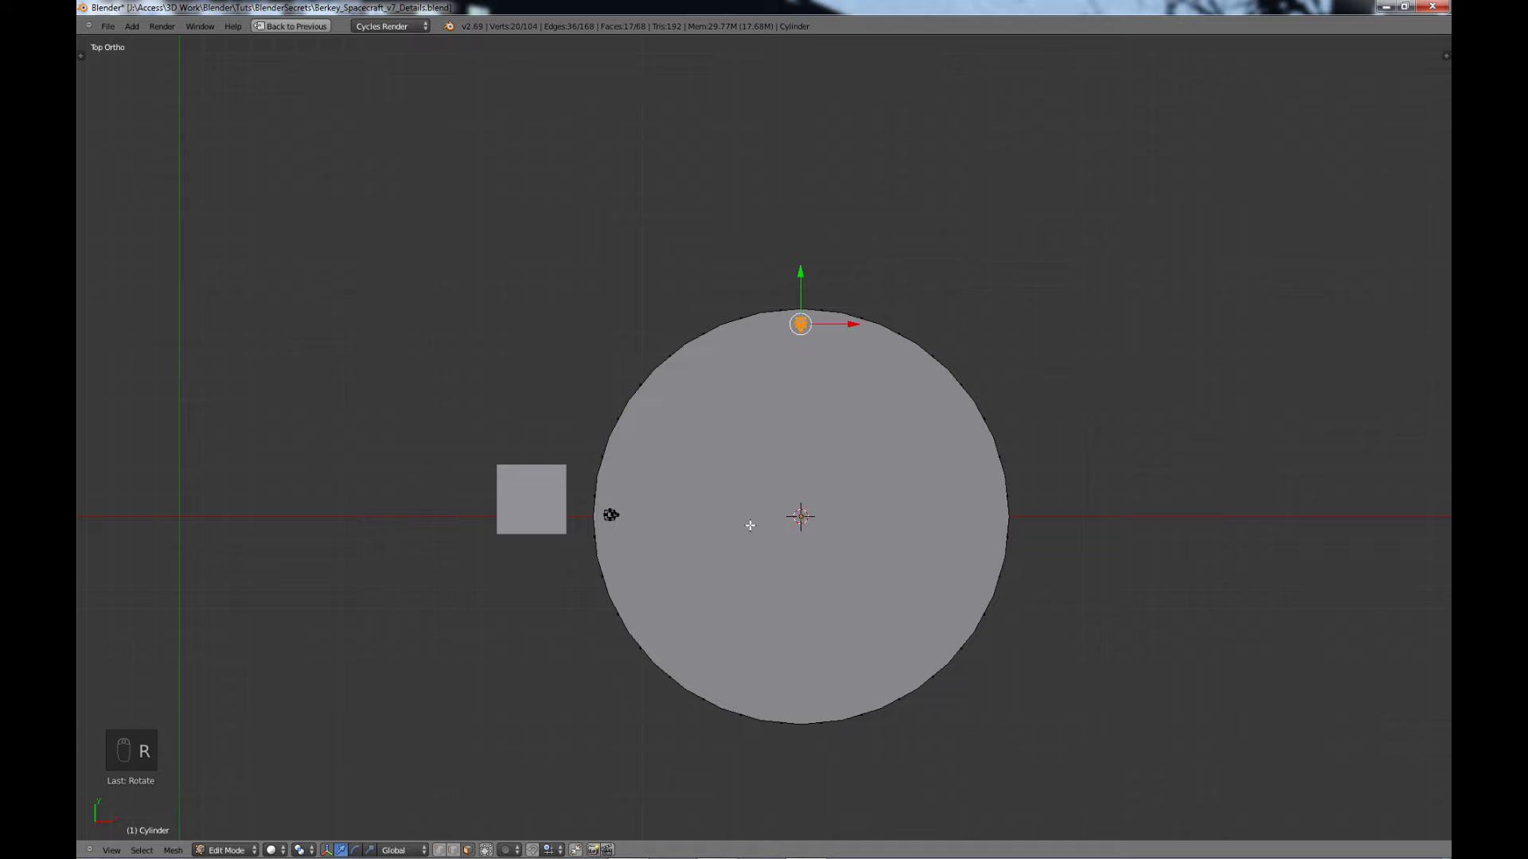
# - Duplicate the negative-X post onto the disc's positive-X rim and rotate the copy 180 degrees about Z so it leans inward
pyautogui.rightClick(611, 514)
pyautogui.press('l')
pyautogui.hotkey('shift', 'd')
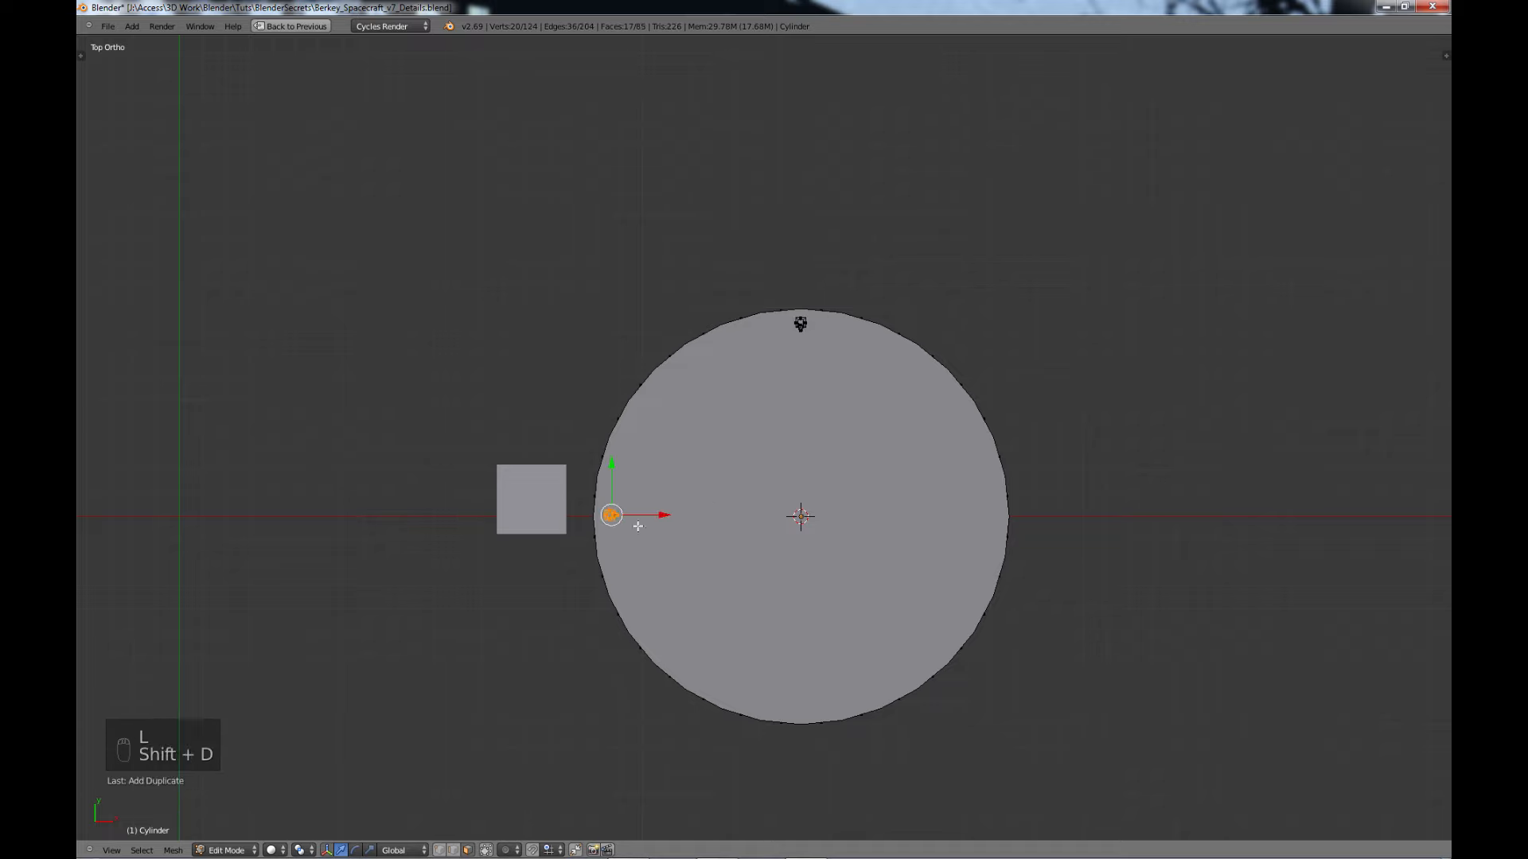
pyautogui.click(1041, 524)
pyautogui.press('r')
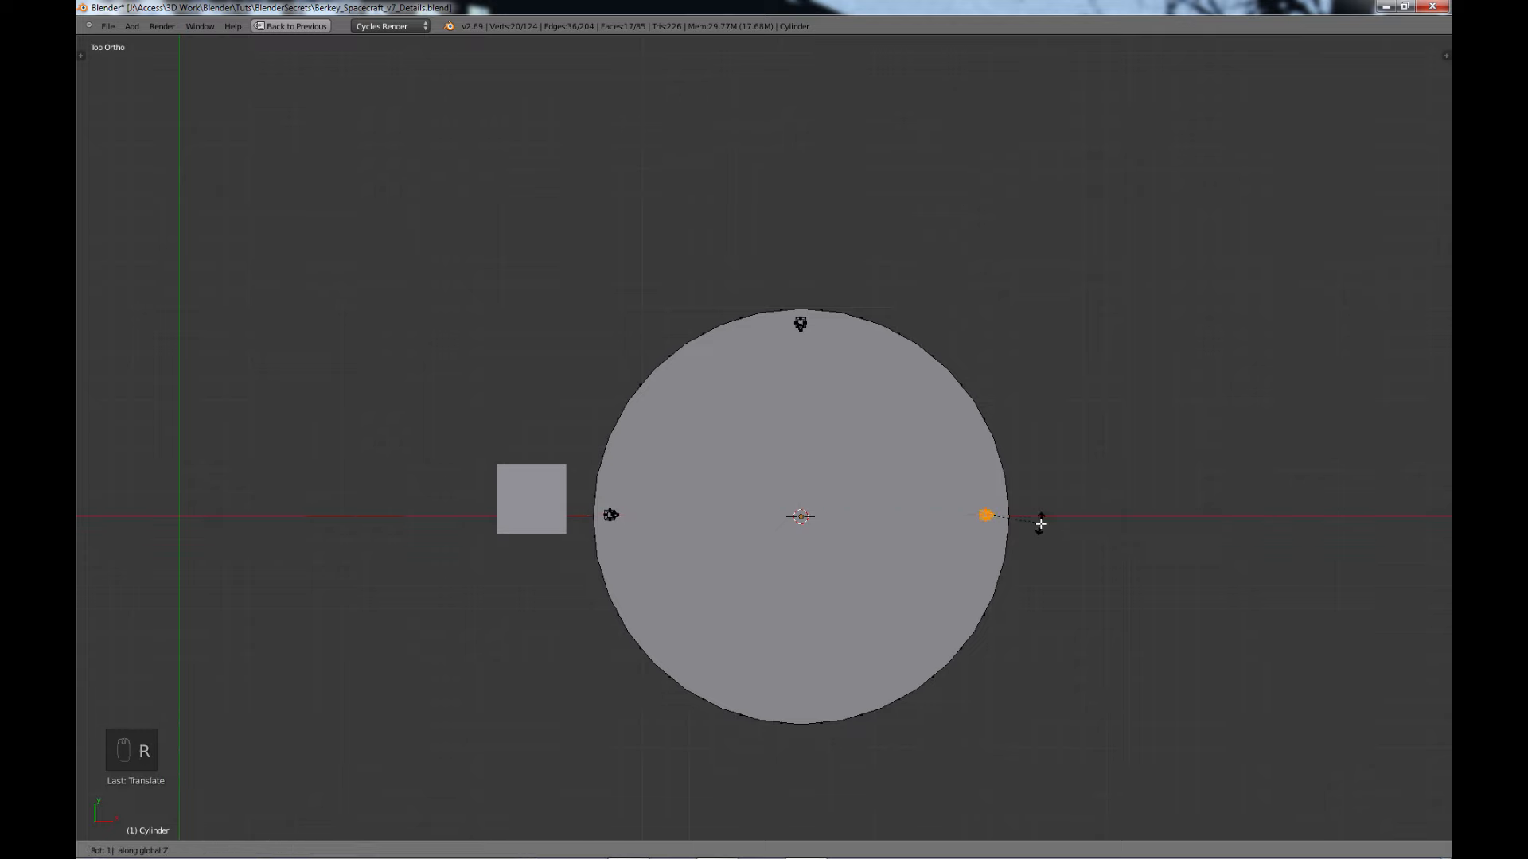
pyautogui.click(1041, 524)
# - Duplicate the positive-Y post onto the disc's negative-Y rim and rotate the copy 180 degrees so it leans inward
pyautogui.press('l')
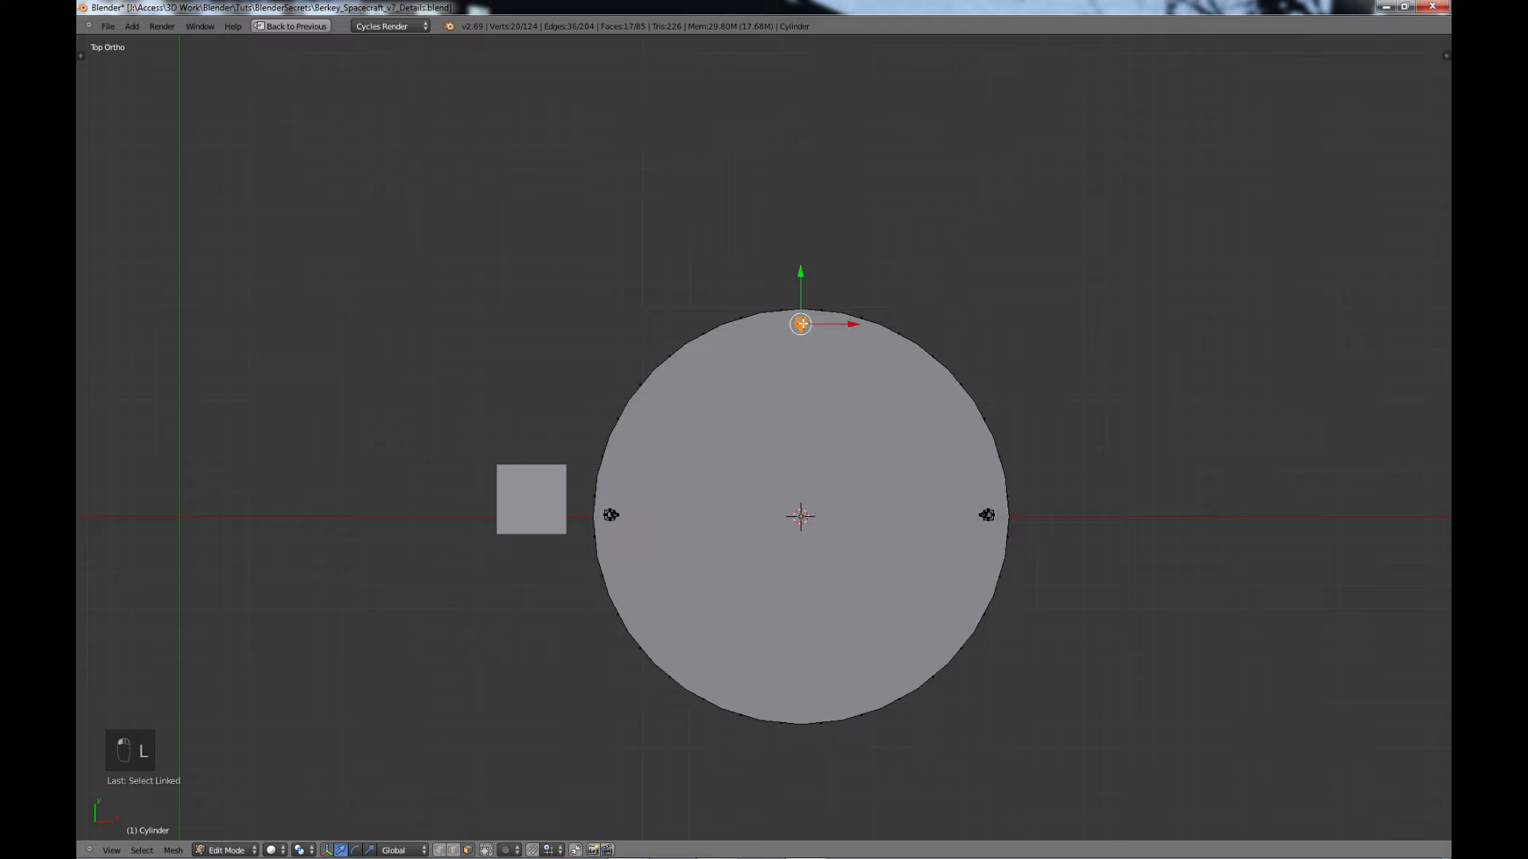
pyautogui.hotkey('shift', 'd')
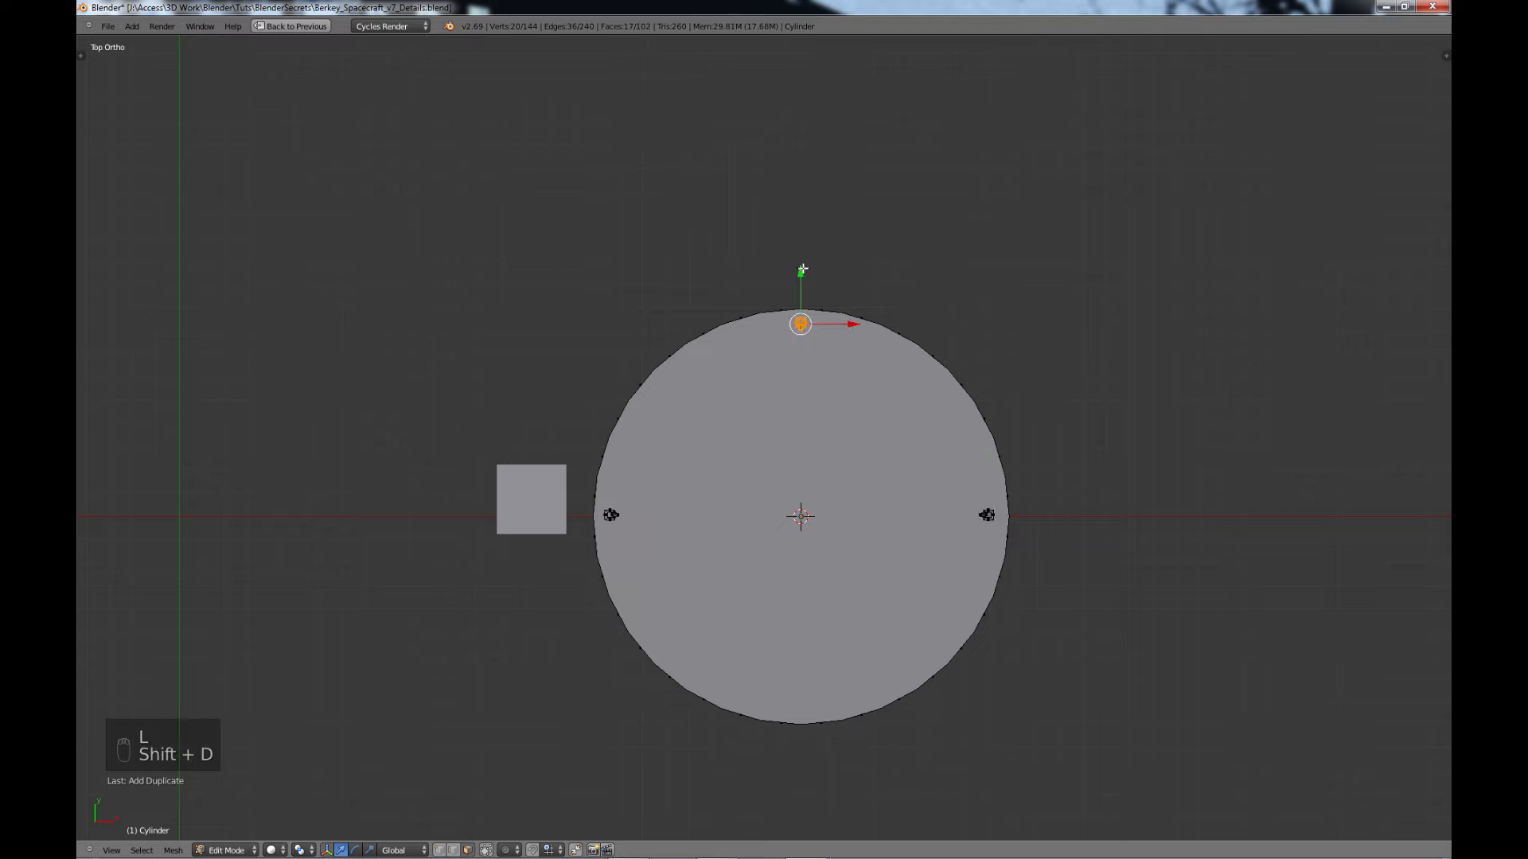
pyautogui.click(806, 655)
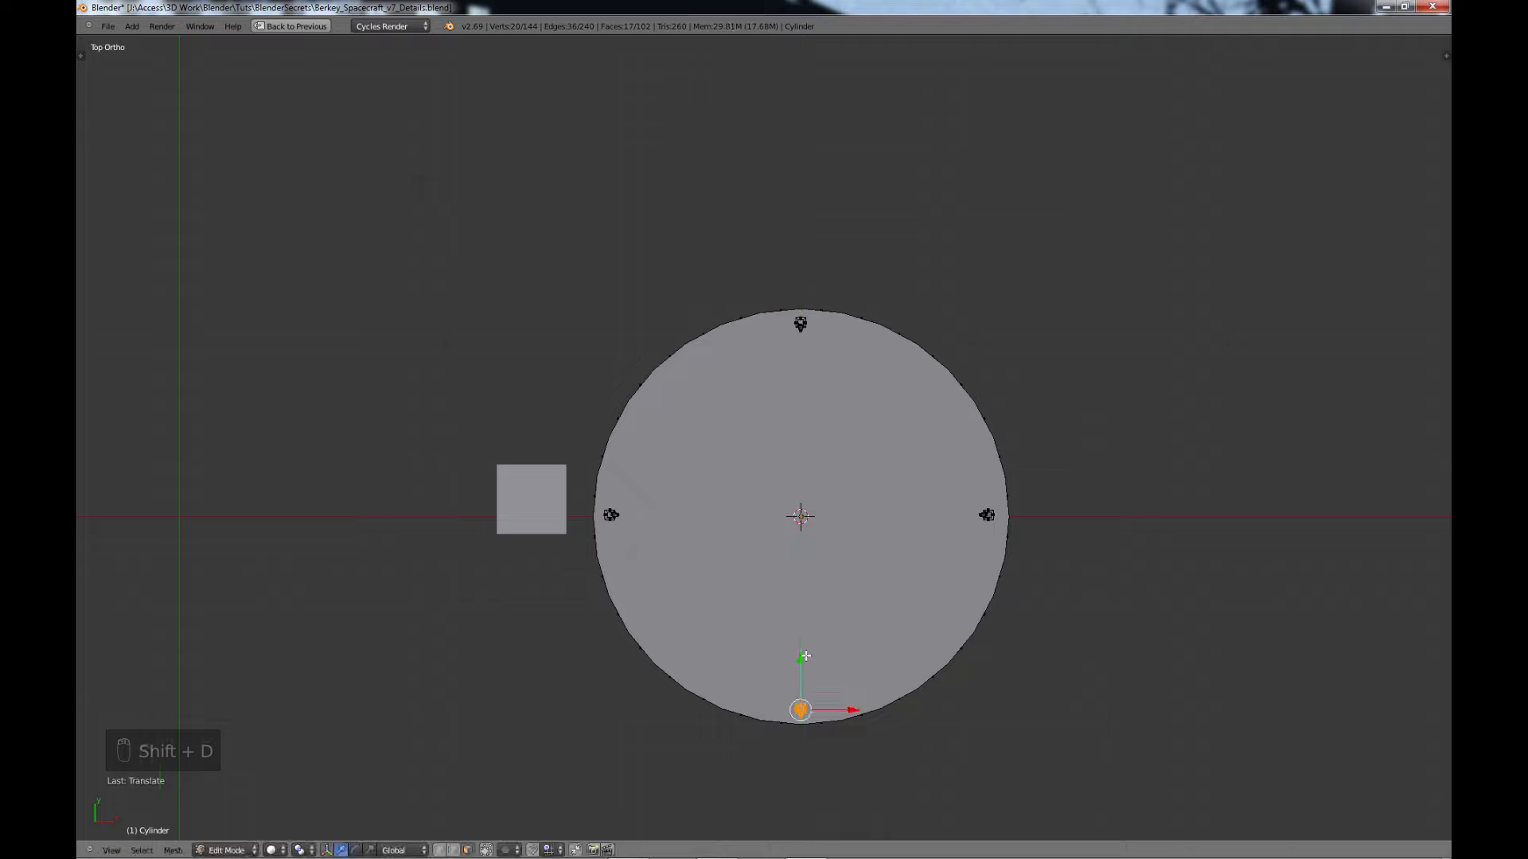
pyautogui.write('r180')
pyautogui.click(806, 656)
pyautogui.press('a')
pyautogui.press('Tab')
# - Thin the disc by moving its underside vertices up along Z in front view
pyautogui.moveTo(928, 653); pyautogui.dragTo(884, 587, button='middle')
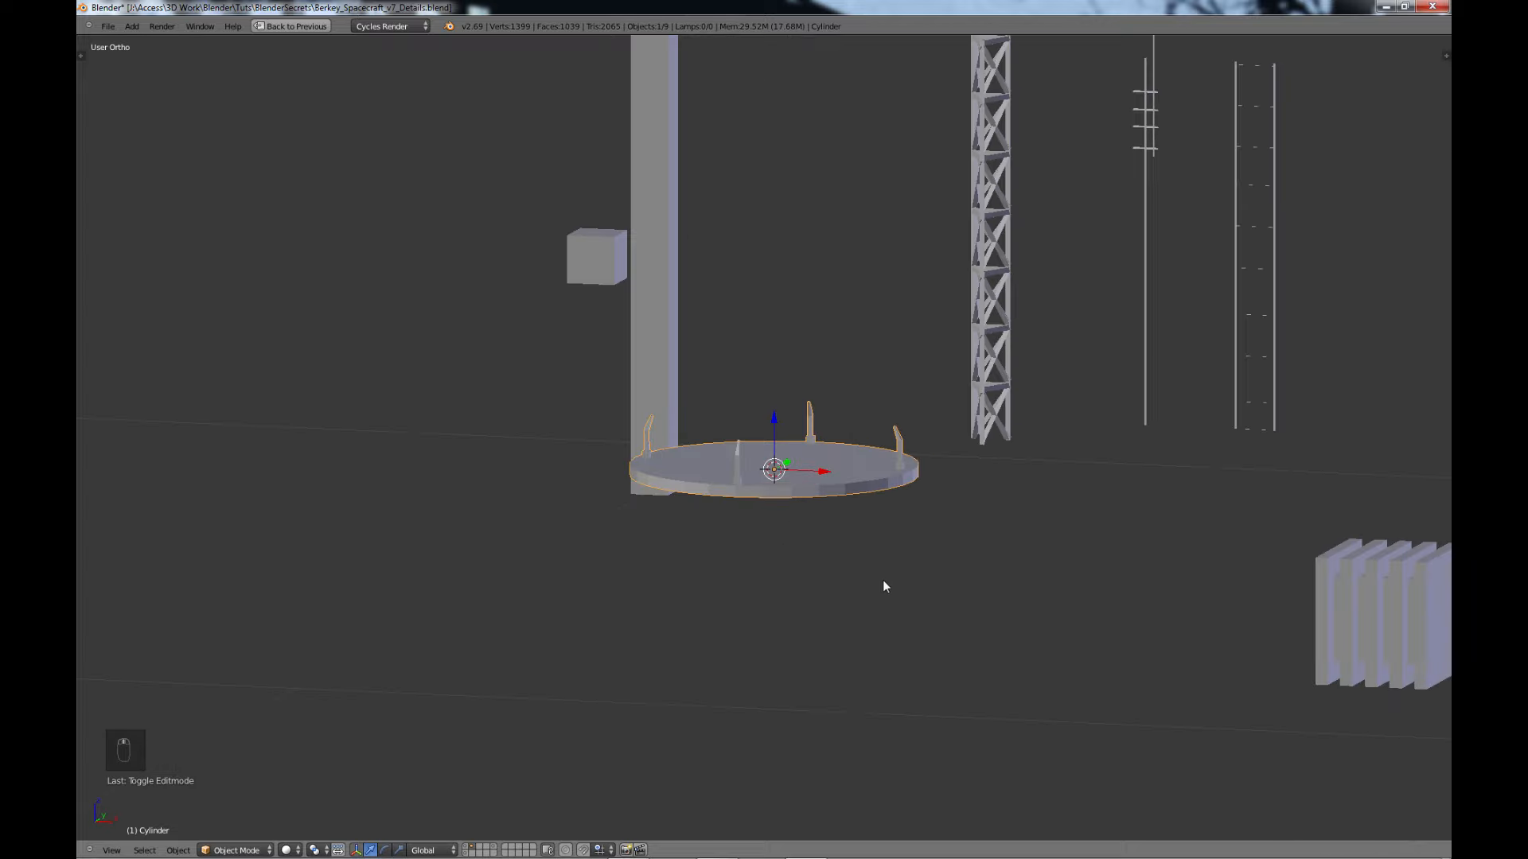
pyautogui.press('Tab')
pyautogui.moveTo(845, 511); pyautogui.dragTo(849, 499, button='middle')
pyautogui.press('KP_1')
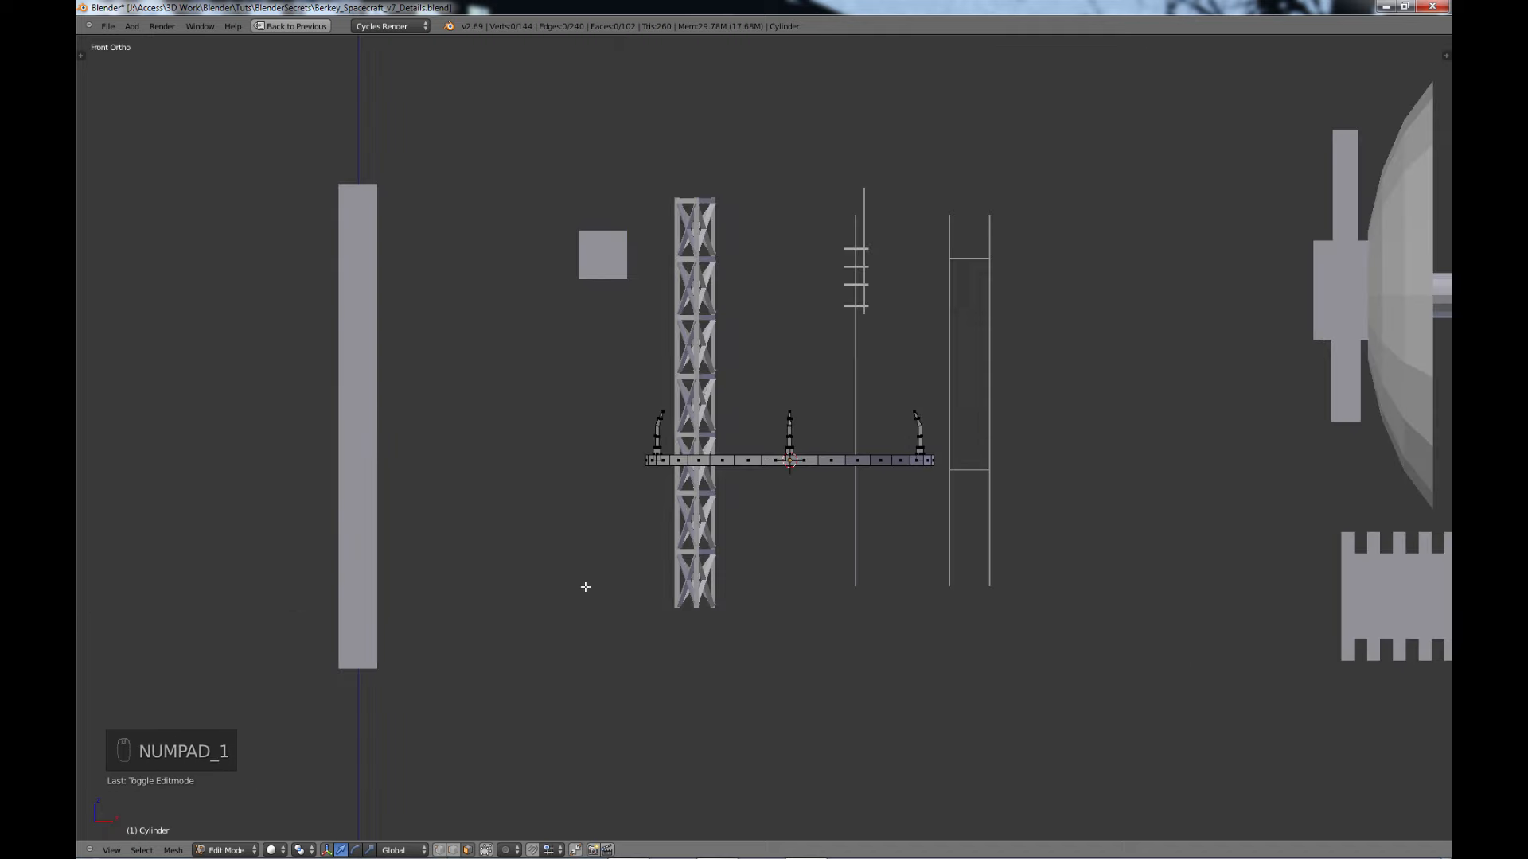
pyautogui.click(440, 850)
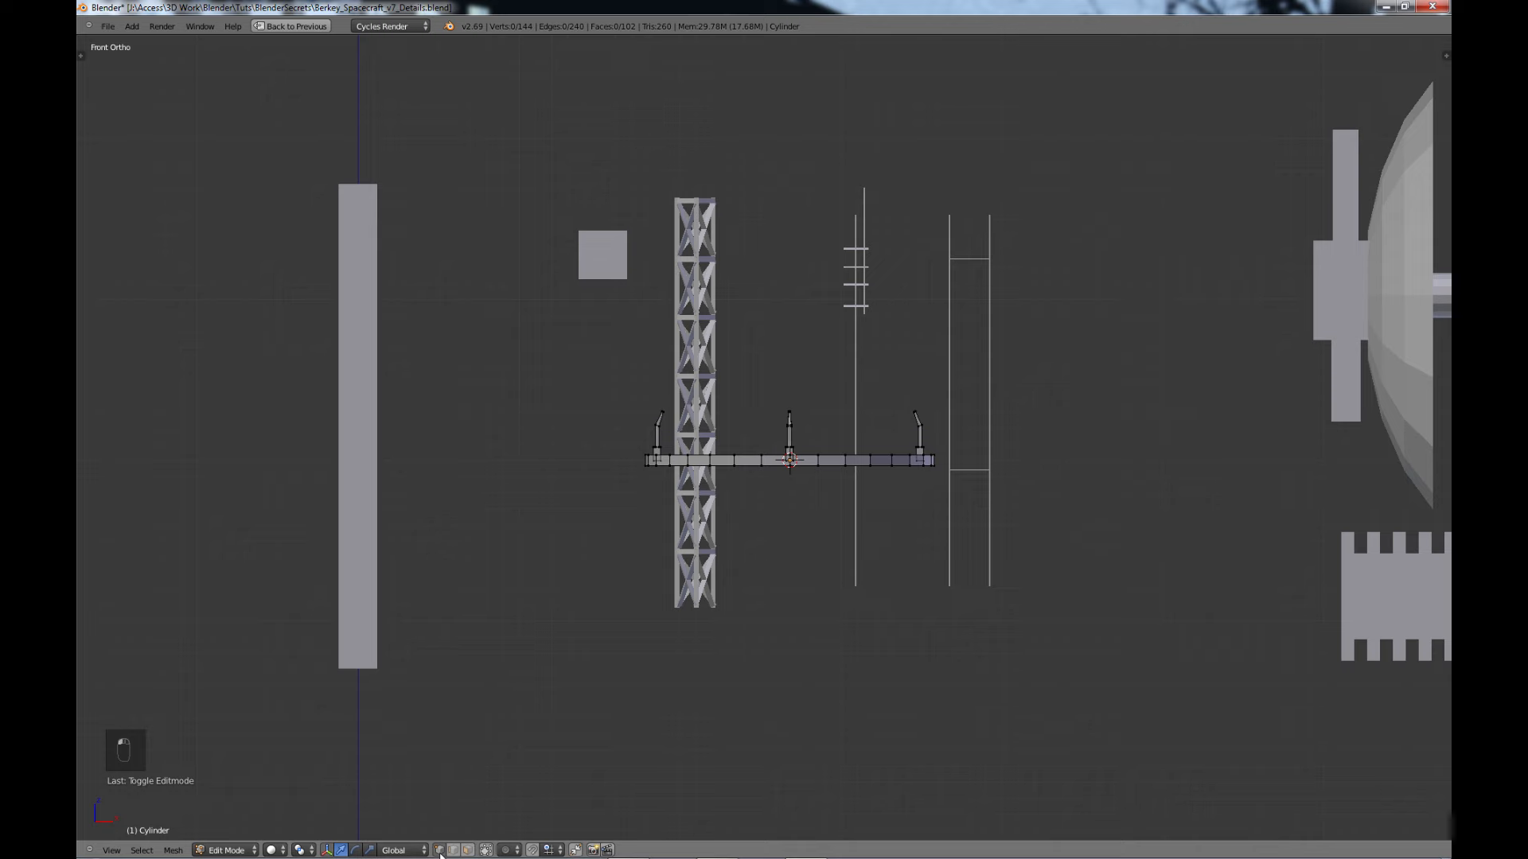
pyautogui.scroll(4, 760, 561)
pyautogui.rightClick(916, 491)
pyautogui.press('b')
pyautogui.moveTo(1200, 525); pyautogui.dragTo(473, 490)
pyautogui.press('g')
pyautogui.press('z')
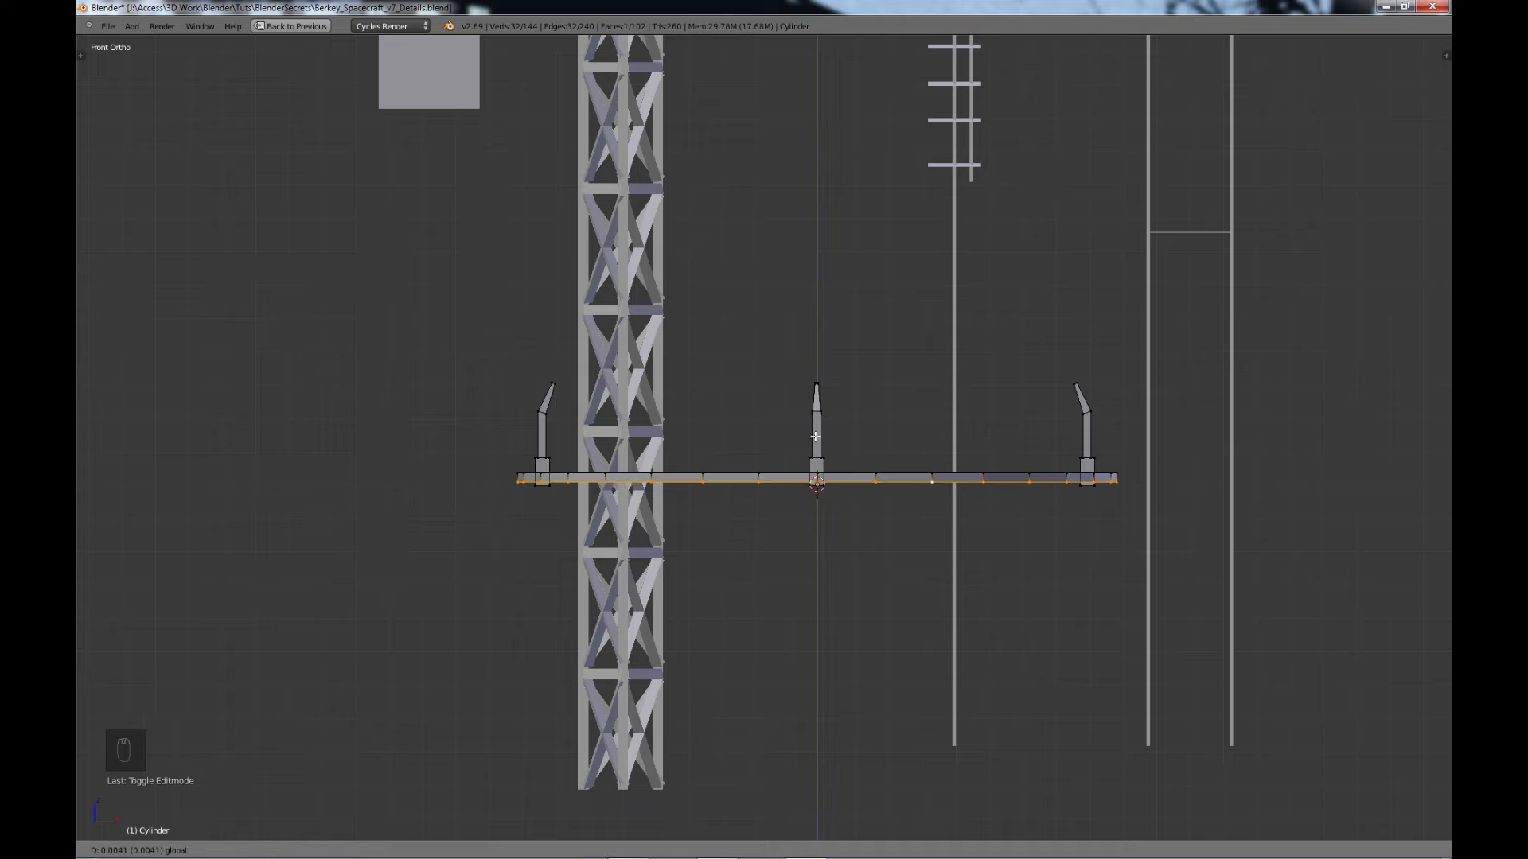
pyautogui.click(815, 436)
pyautogui.scroll(-3, 828, 505)
pyautogui.press('a')
pyautogui.press('Tab')
# - Examine the disc with its four posts alongside the other spacecraft detail parts from several angles
pyautogui.scroll(-1, 831, 511)
pyautogui.moveTo(831, 510); pyautogui.dragTo(704, 518, button='middle')
pyautogui.scroll(-2, 809, 460)
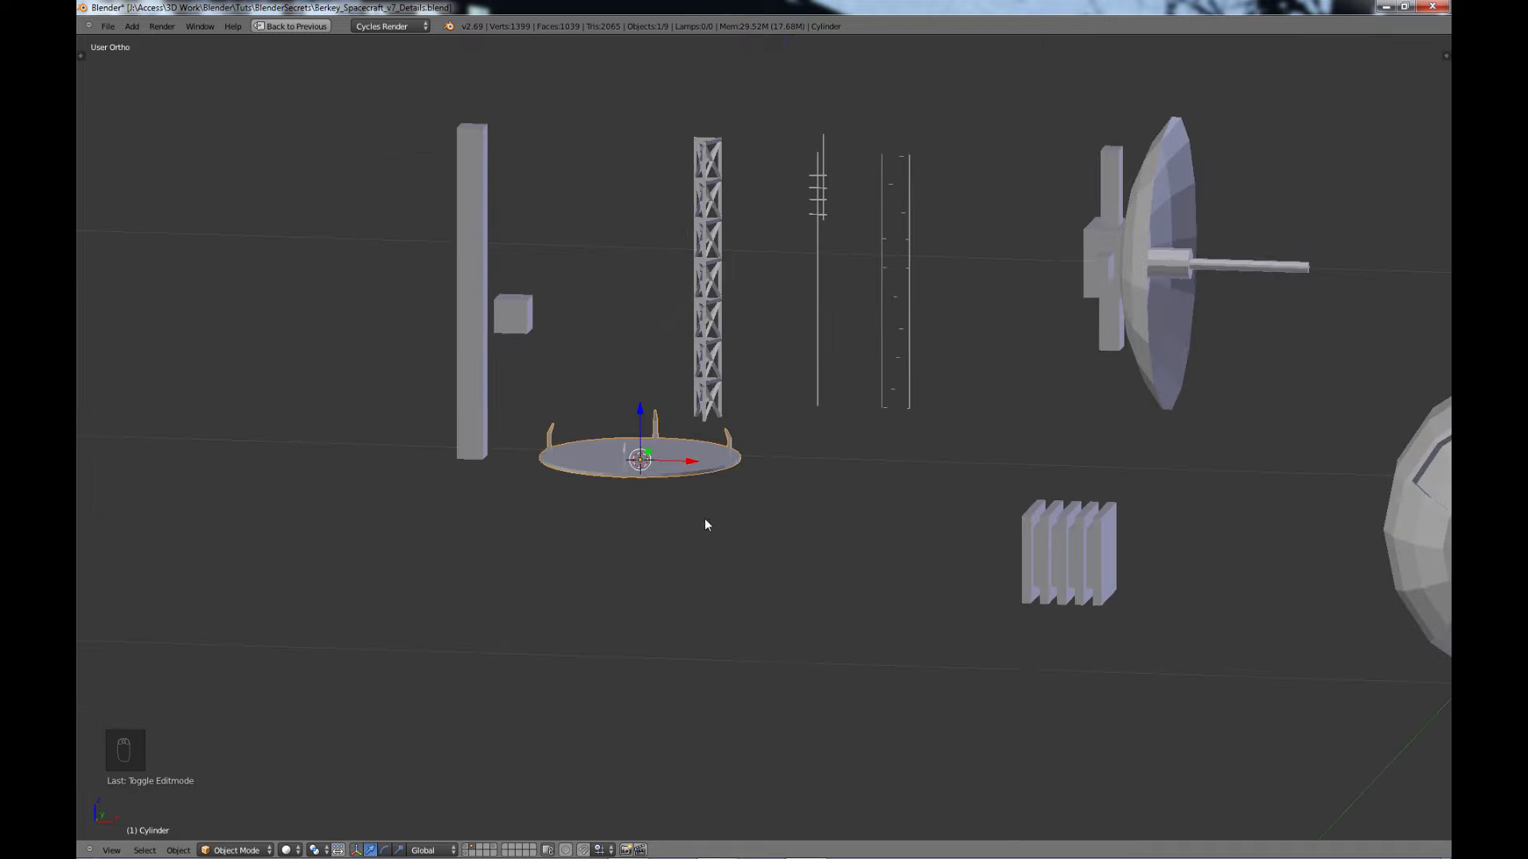
pyautogui.moveTo(770, 347); pyautogui.dragTo(831, 393, button='middle')
pyautogui.keyDown('shift'); pyautogui.moveTo(865, 474); pyautogui.dragTo(759, 456, button='middle'); pyautogui.keyUp('shift')
pyautogui.press('a')
pyautogui.moveTo(630, 439); pyautogui.dragTo(647, 460, button='middle')
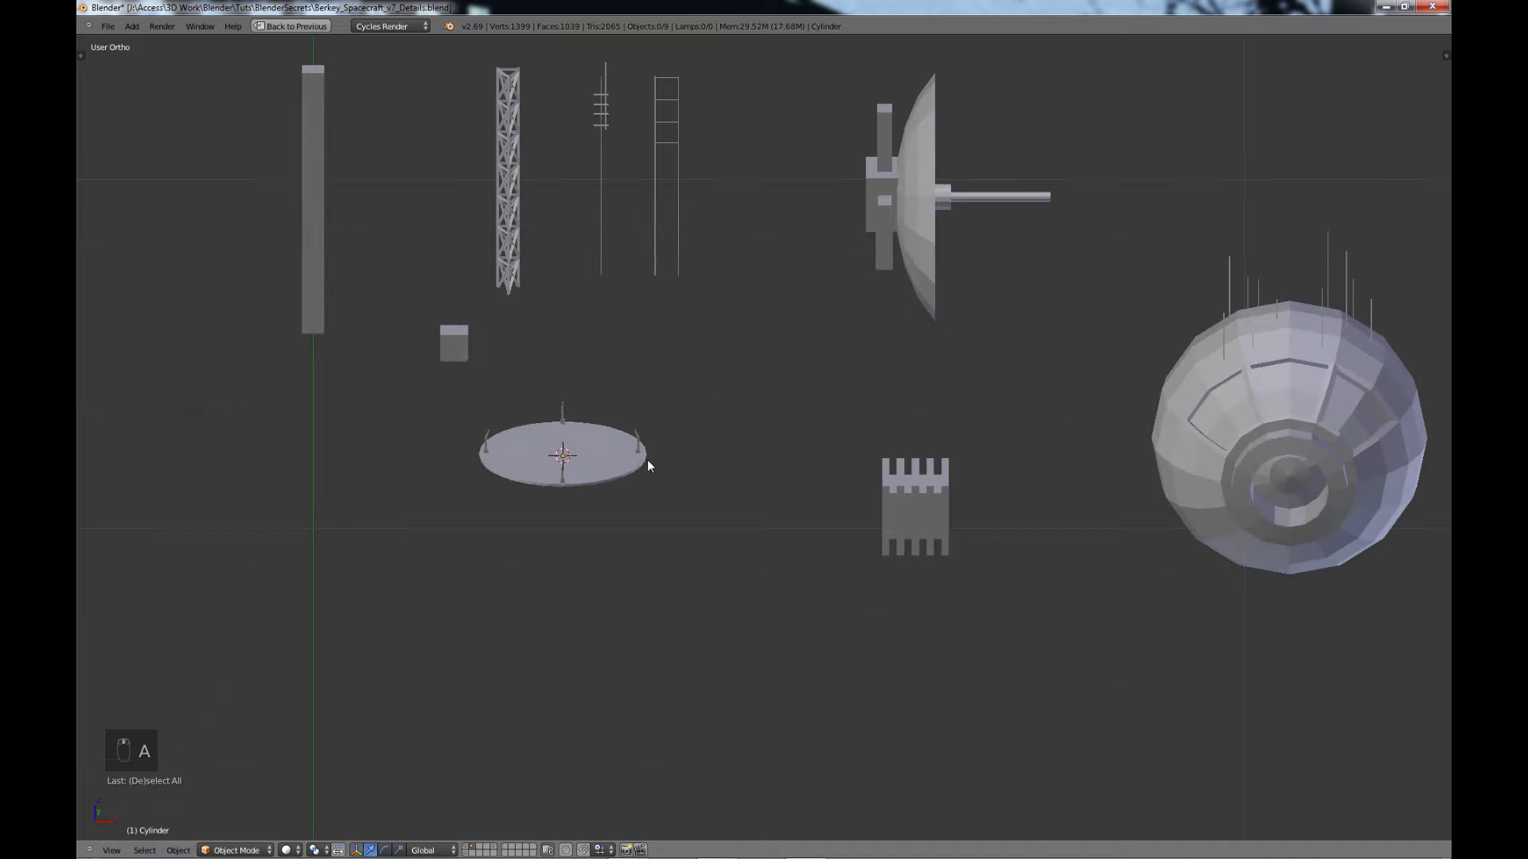
pyautogui.scroll(-2, 717, 395)
pyautogui.moveTo(842, 455); pyautogui.dragTo(876, 452, button='middle')
pyautogui.scroll(-2, 815, 446)
pyautogui.keyDown('shift'); pyautogui.moveTo(764, 455); pyautogui.dragTo(818, 437, button='middle'); pyautogui.keyUp('shift')
pyautogui.scroll(3, 799, 473)
pyautogui.scroll(1, 739, 475)
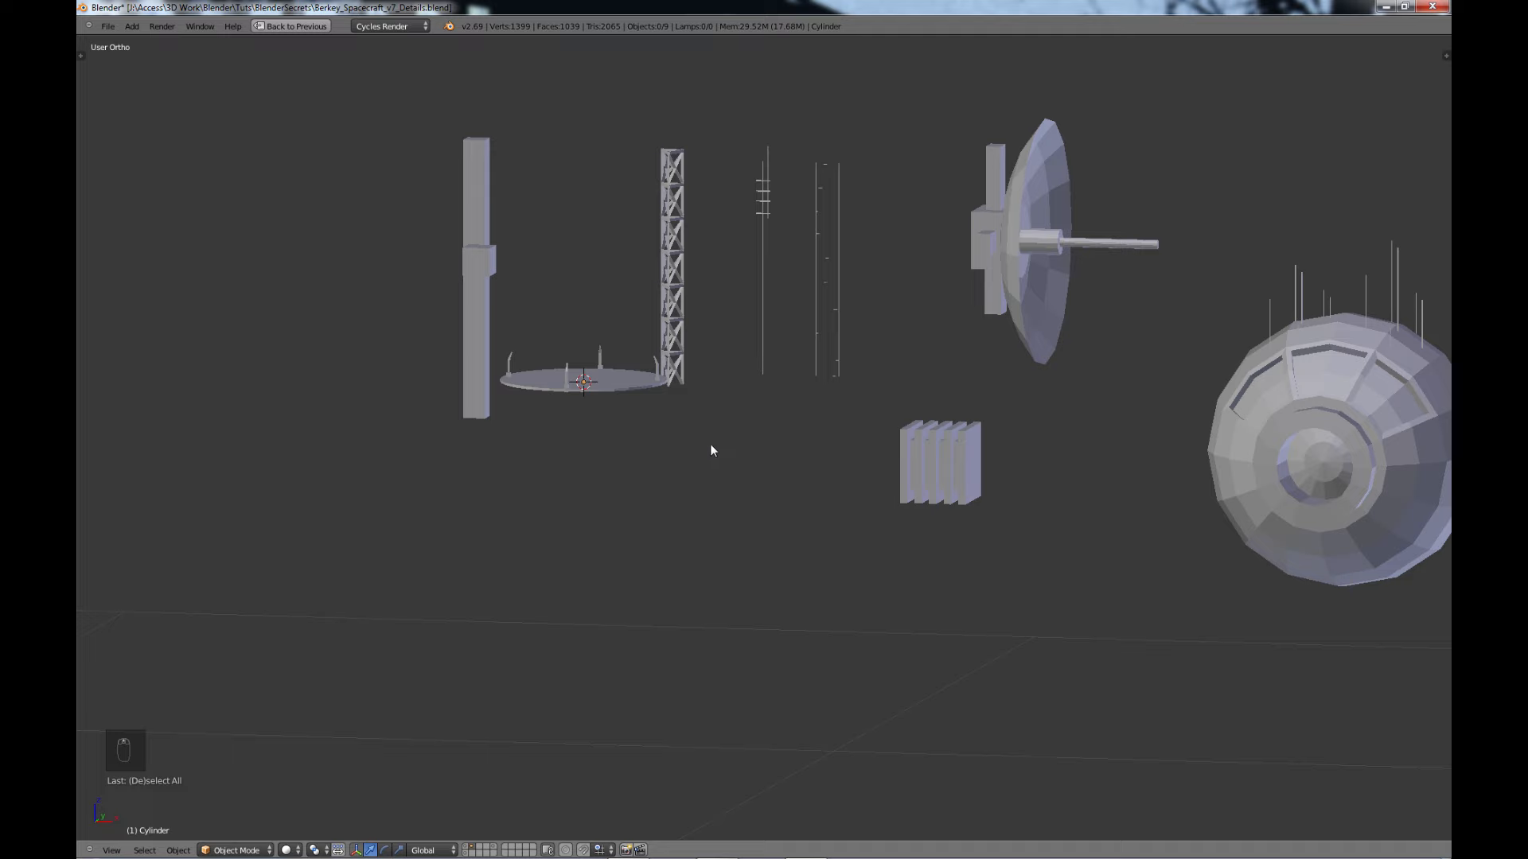
pyautogui.moveTo(696, 446); pyautogui.dragTo(718, 451, button='middle')
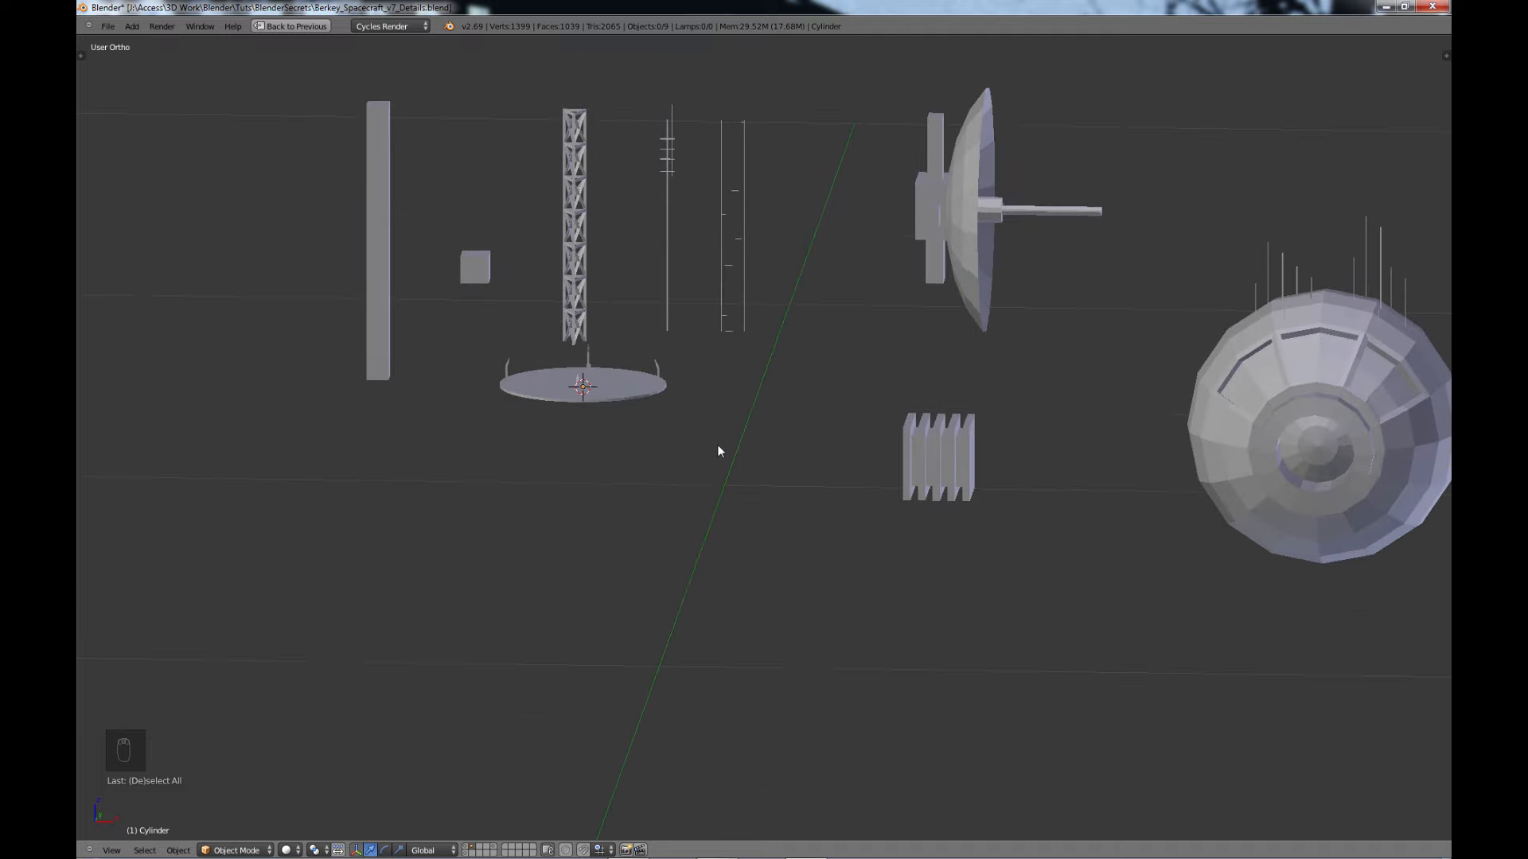
# - Restore the full multi-pane layout and examine the conical part and surrounding details in the ship illustration reference image
pyautogui.hotkey('ctrl', 'Up')
pyautogui.moveTo(1094, 159); pyautogui.dragTo(1018, 364, button='middle')
pyautogui.scroll(3, 1016, 297)
pyautogui.moveTo(1016, 297); pyautogui.dragTo(1060, 349, button='middle')
pyautogui.scroll(3, 1057, 284)
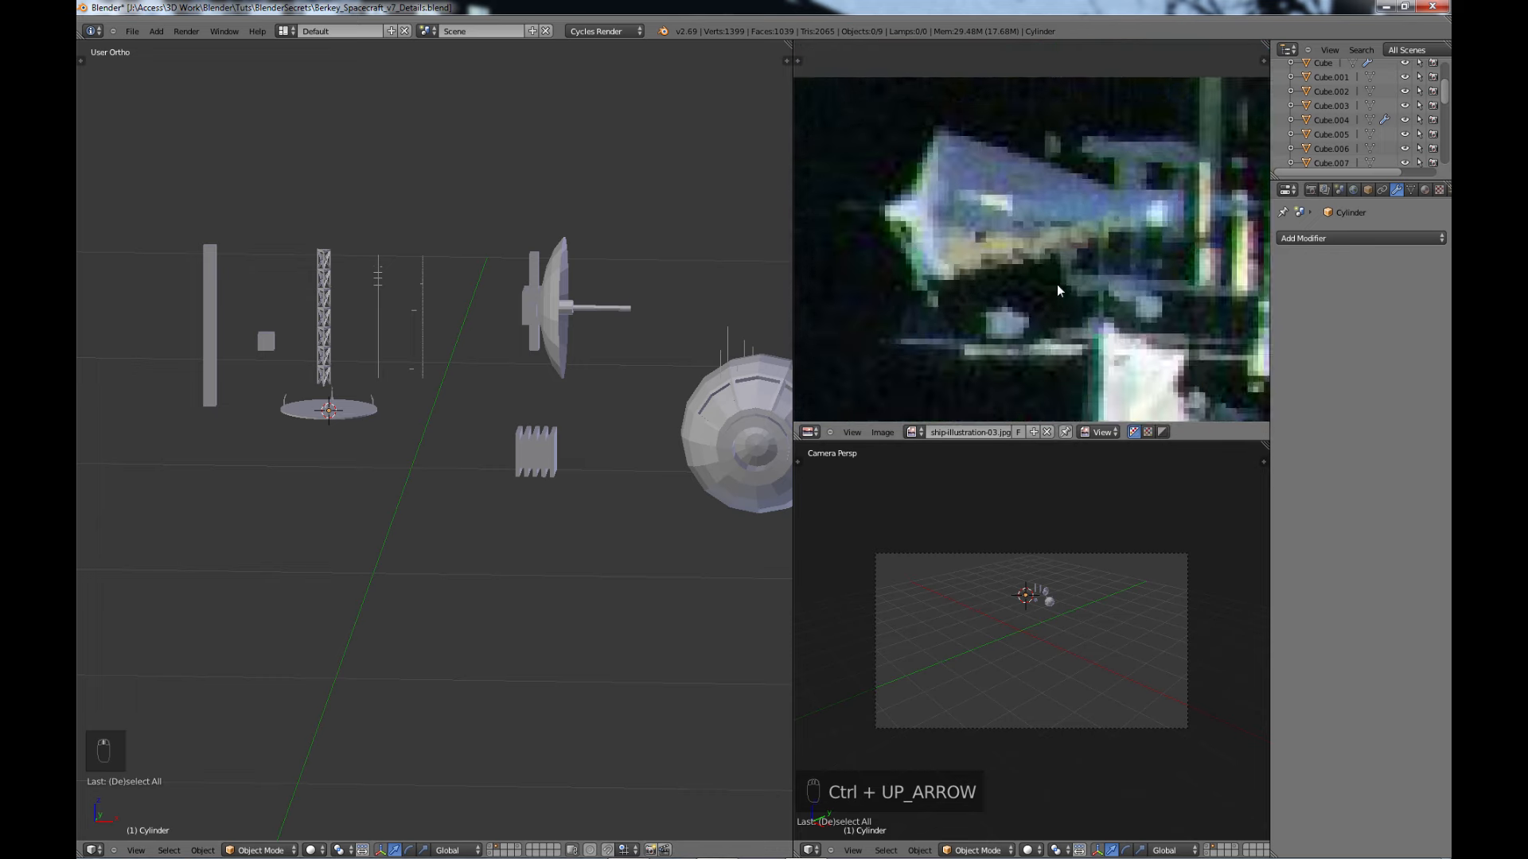
pyautogui.scroll(-3, 1053, 284)
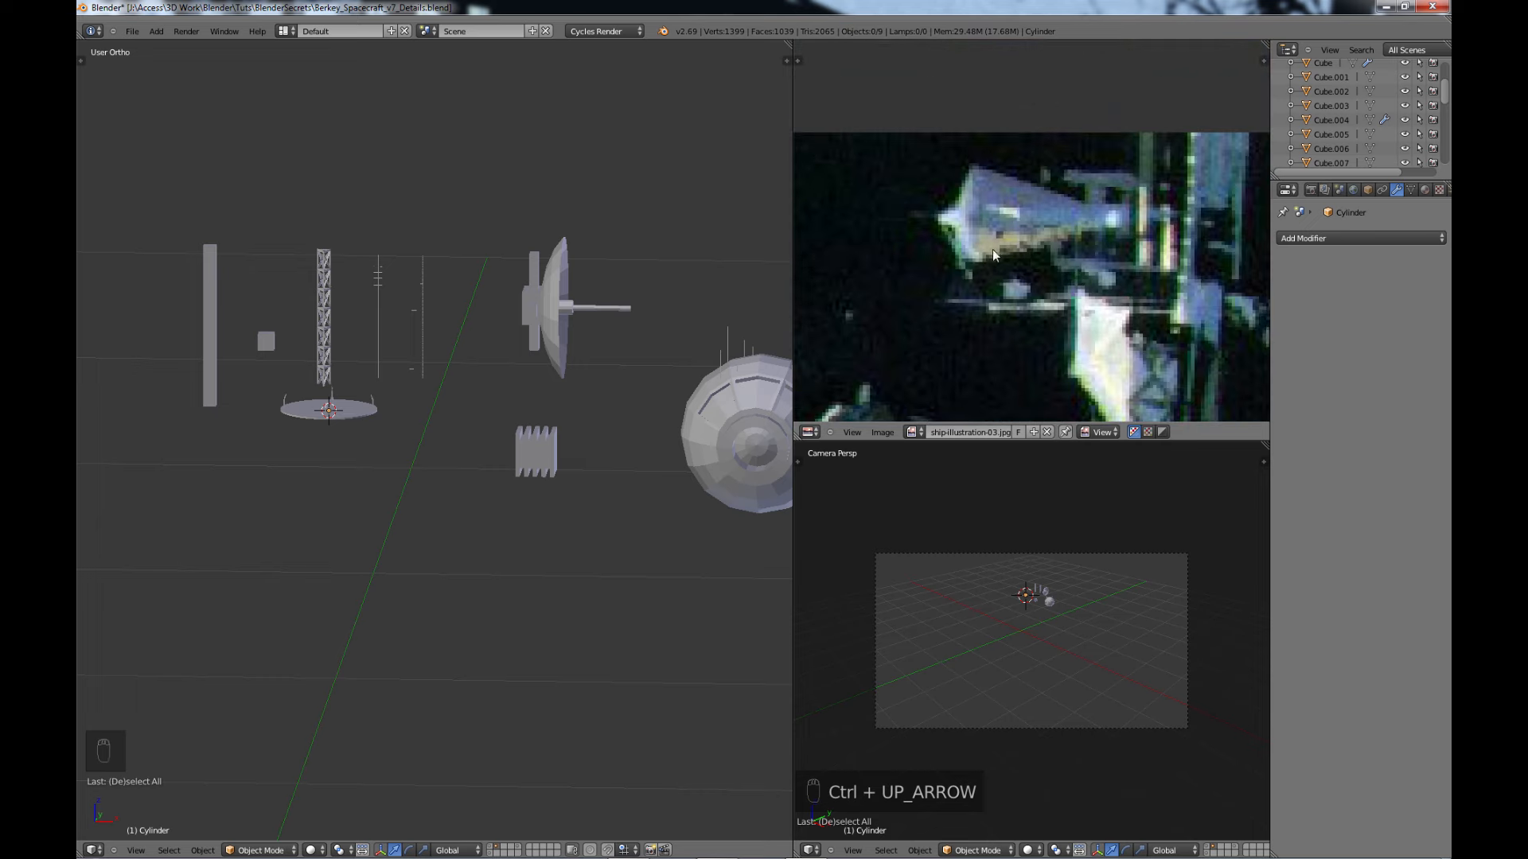
pyautogui.scroll(-5, 1036, 260)
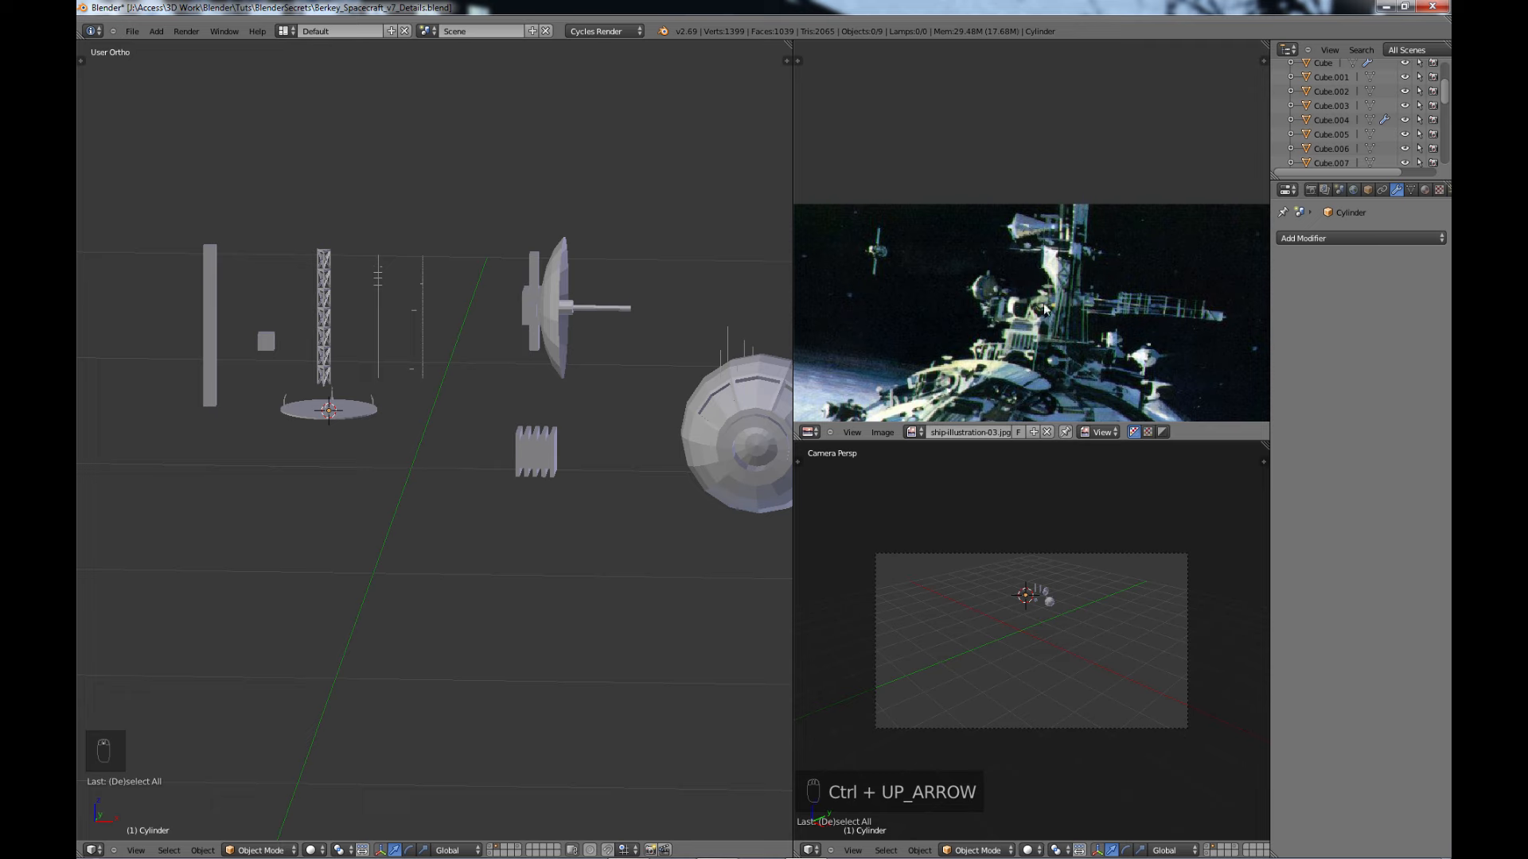
pyautogui.scroll(5, 1046, 328)
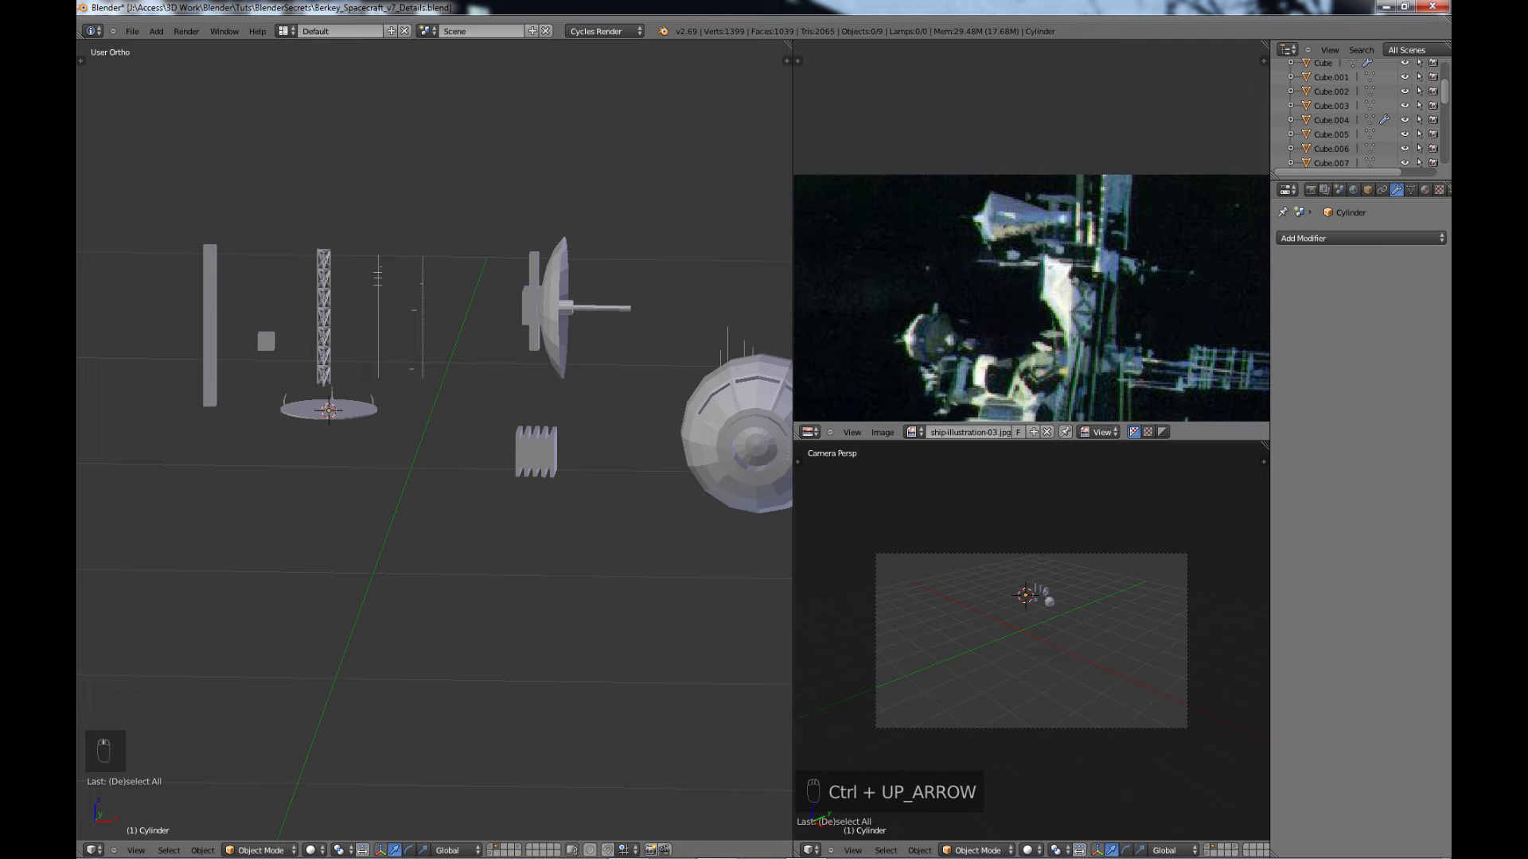
pyautogui.scroll(4, 1037, 299)
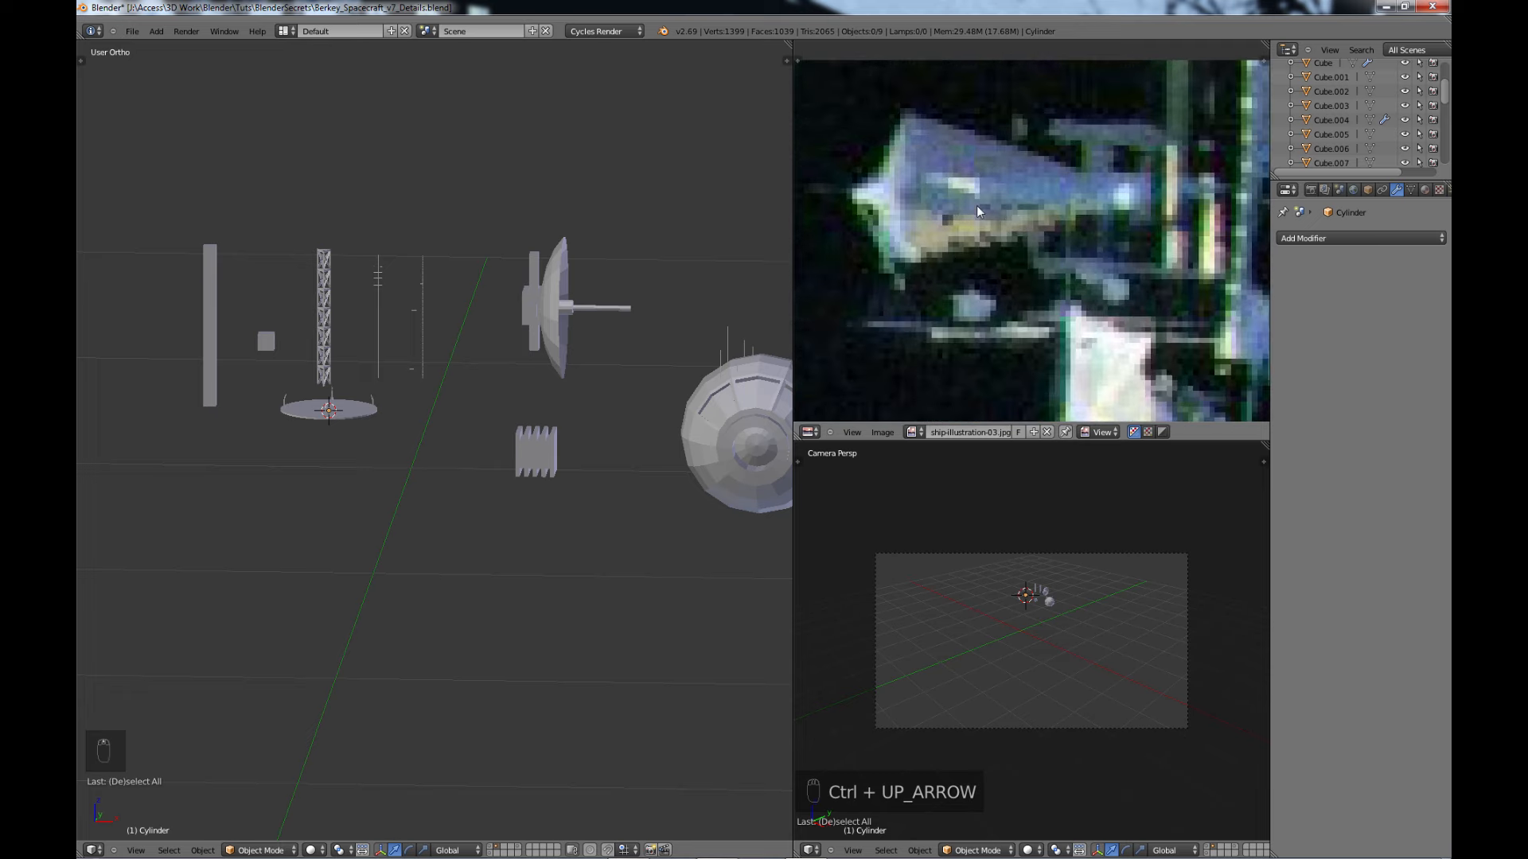
pyautogui.scroll(-5, 1074, 209)
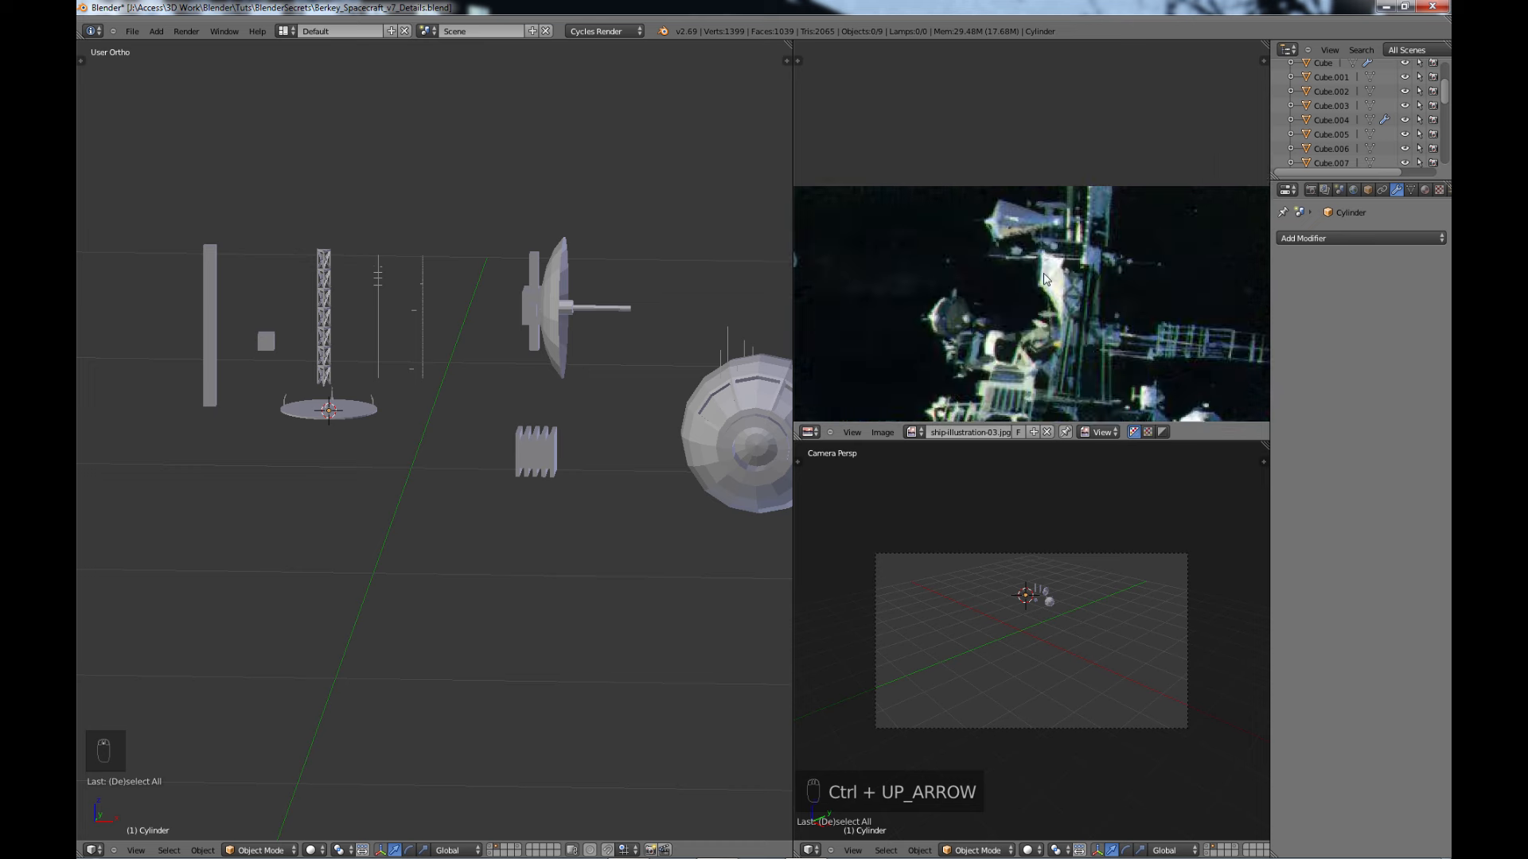
pyautogui.scroll(-5, 1020, 291)
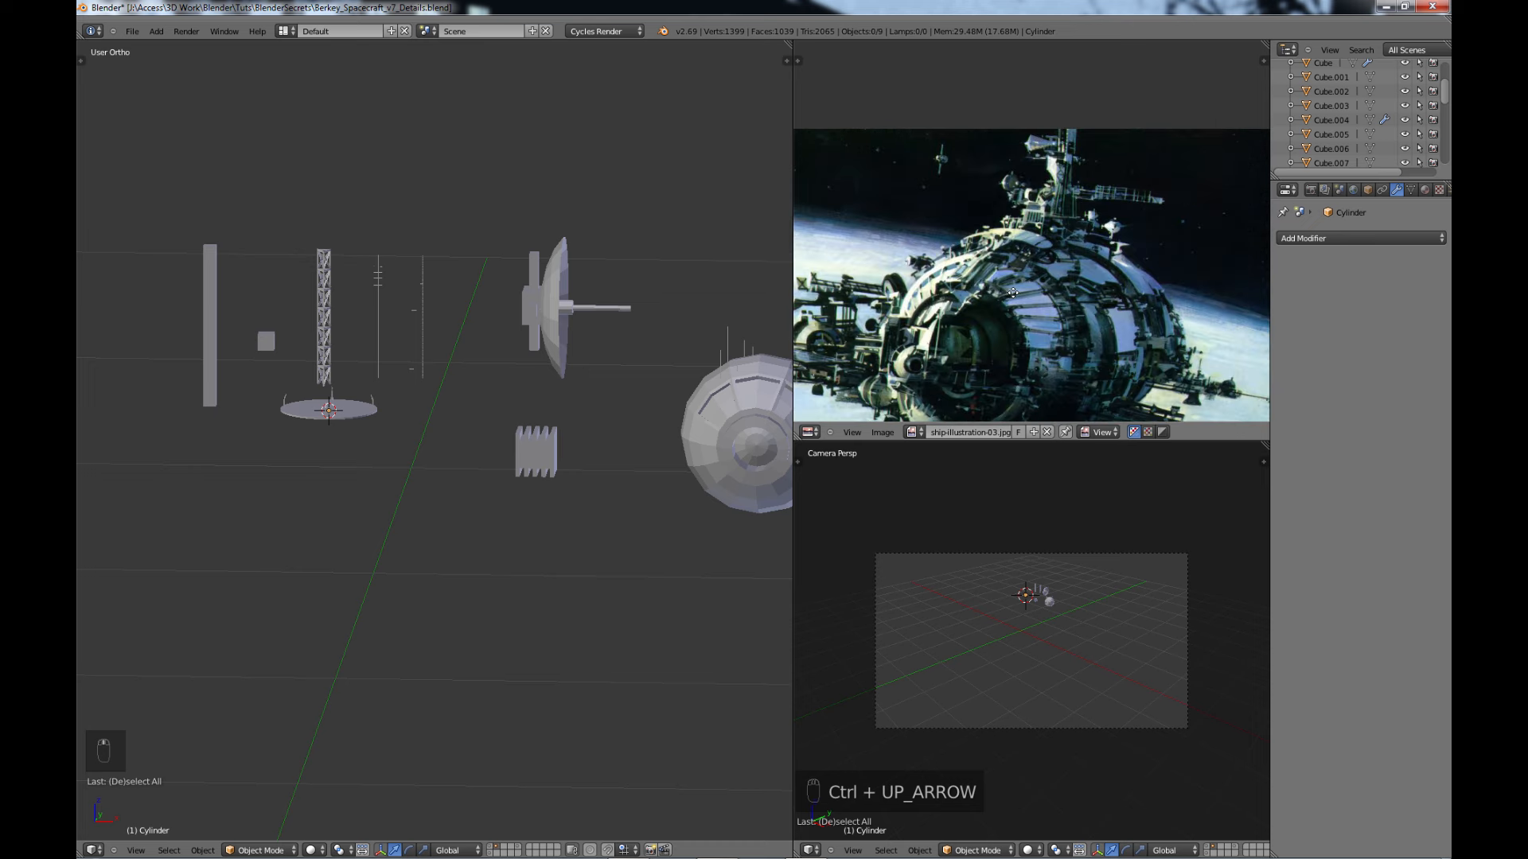
pyautogui.moveTo(1013, 292); pyautogui.dragTo(1022, 241, button='middle')
pyautogui.scroll(-3, 1028, 257)
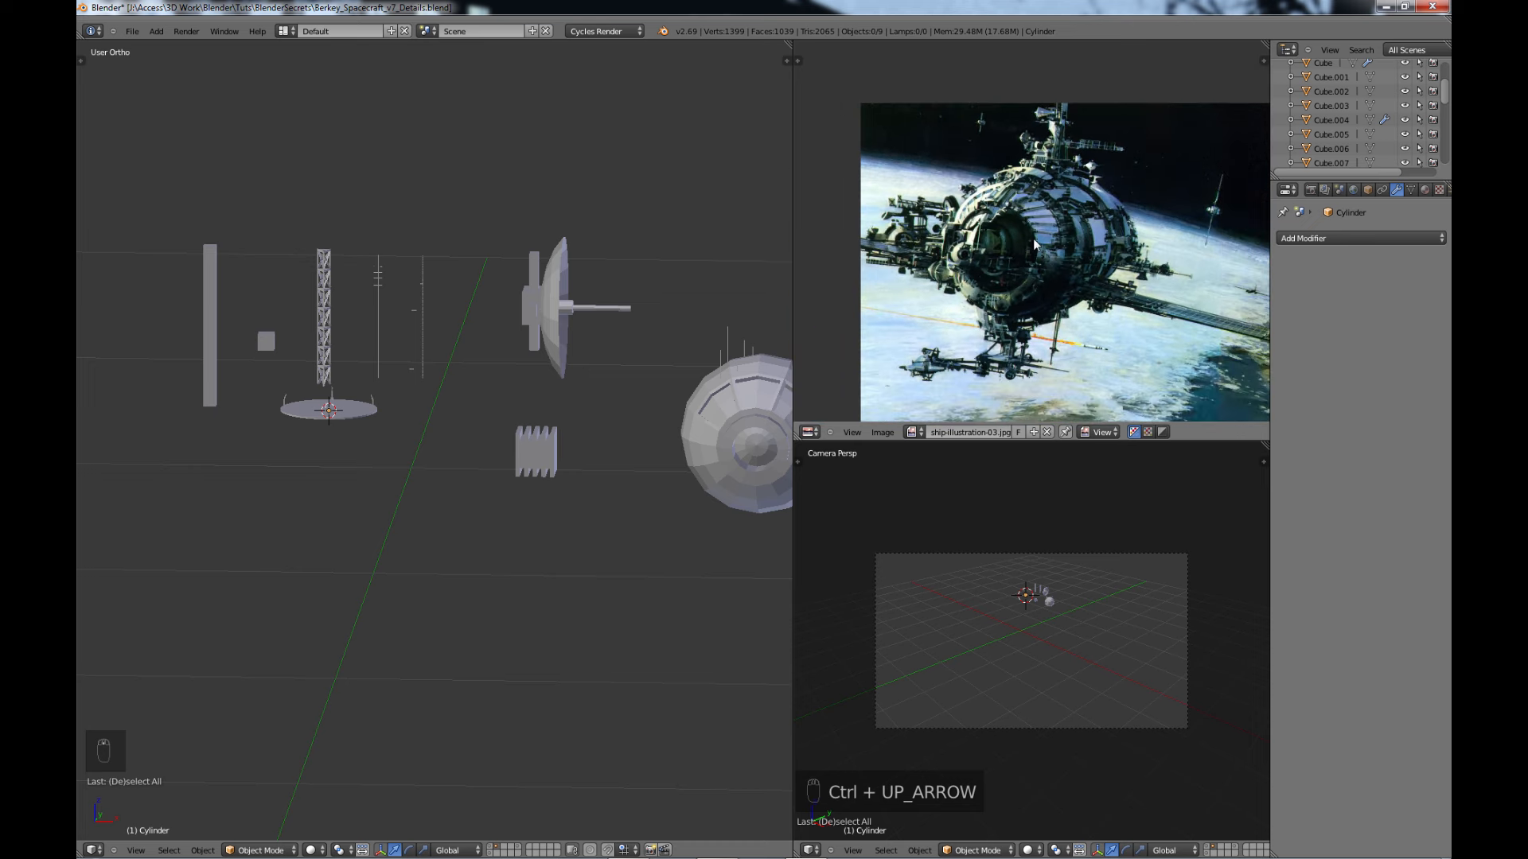
pyautogui.scroll(1, 1033, 243)
pyautogui.moveTo(1057, 191); pyautogui.dragTo(951, 245, button='middle')
pyautogui.scroll(4, 1040, 318)
pyautogui.scroll(-5, 1039, 313)
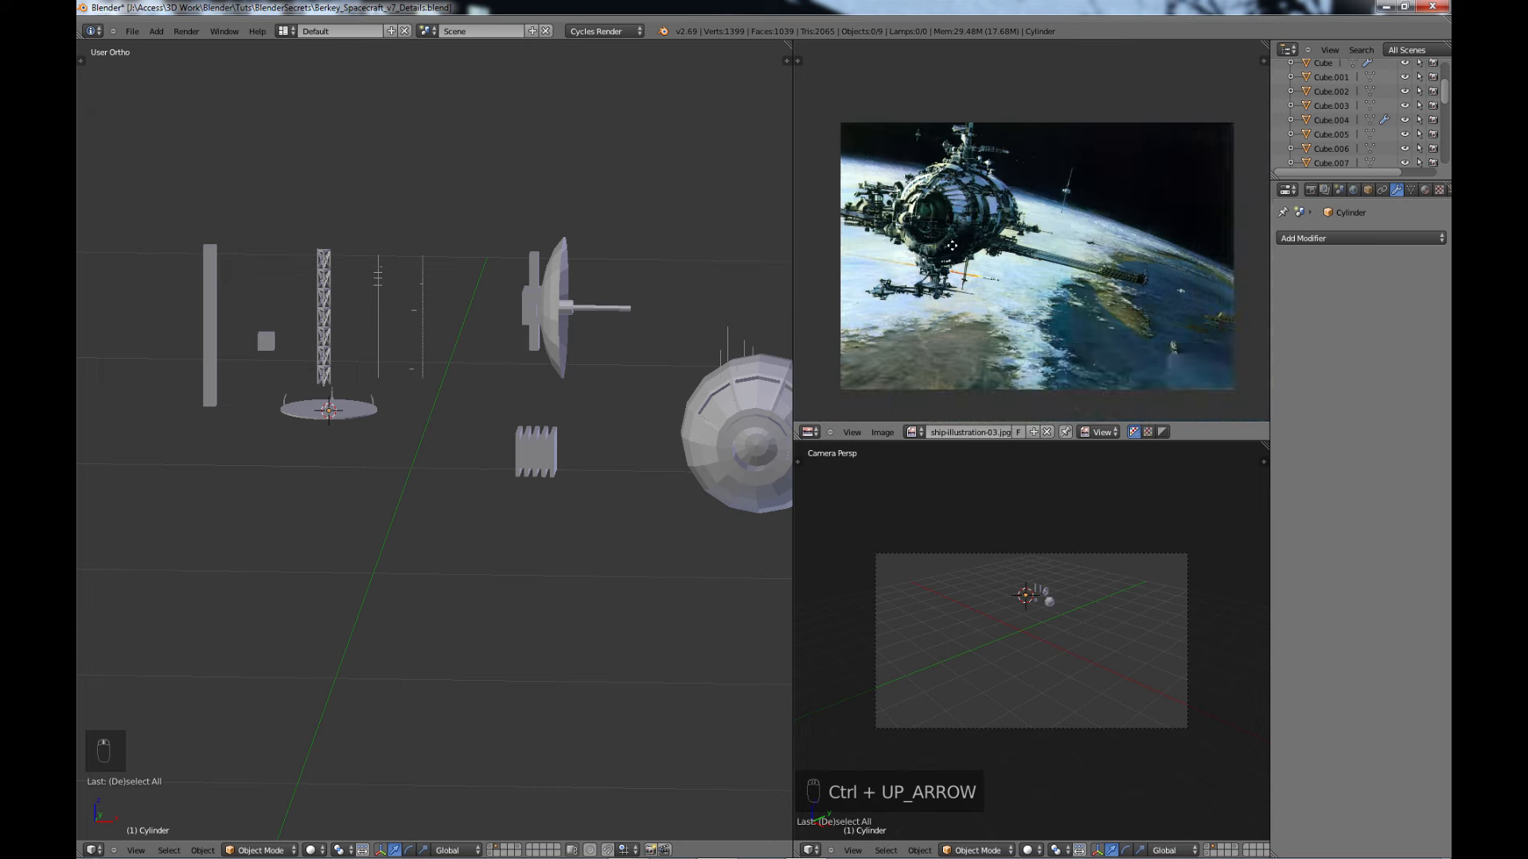
pyautogui.scroll(2, 960, 253)
pyautogui.scroll(2, 971, 242)
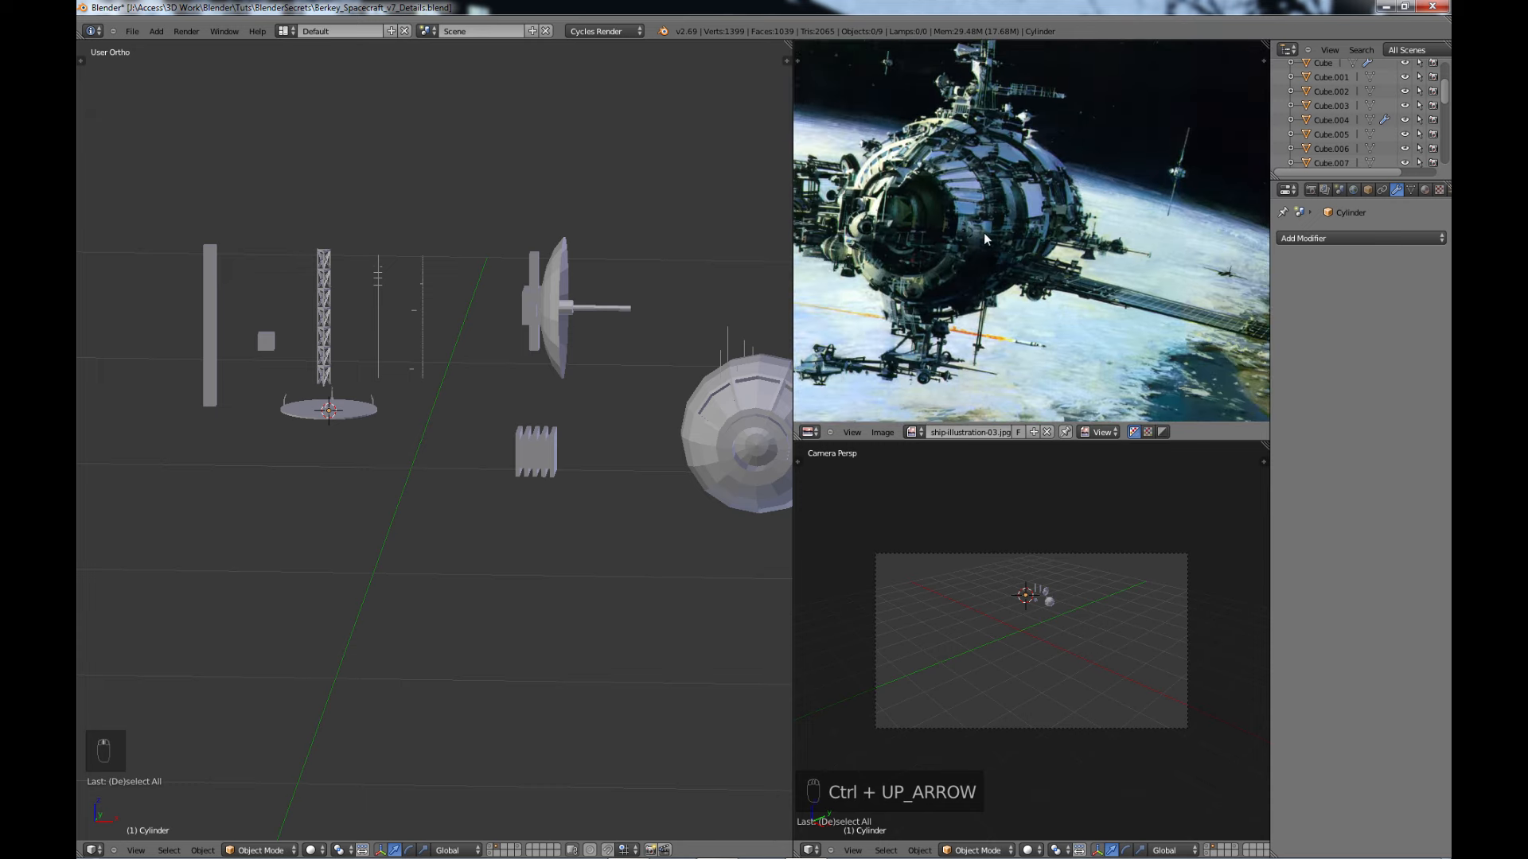
pyautogui.scroll(2, 549, 430)
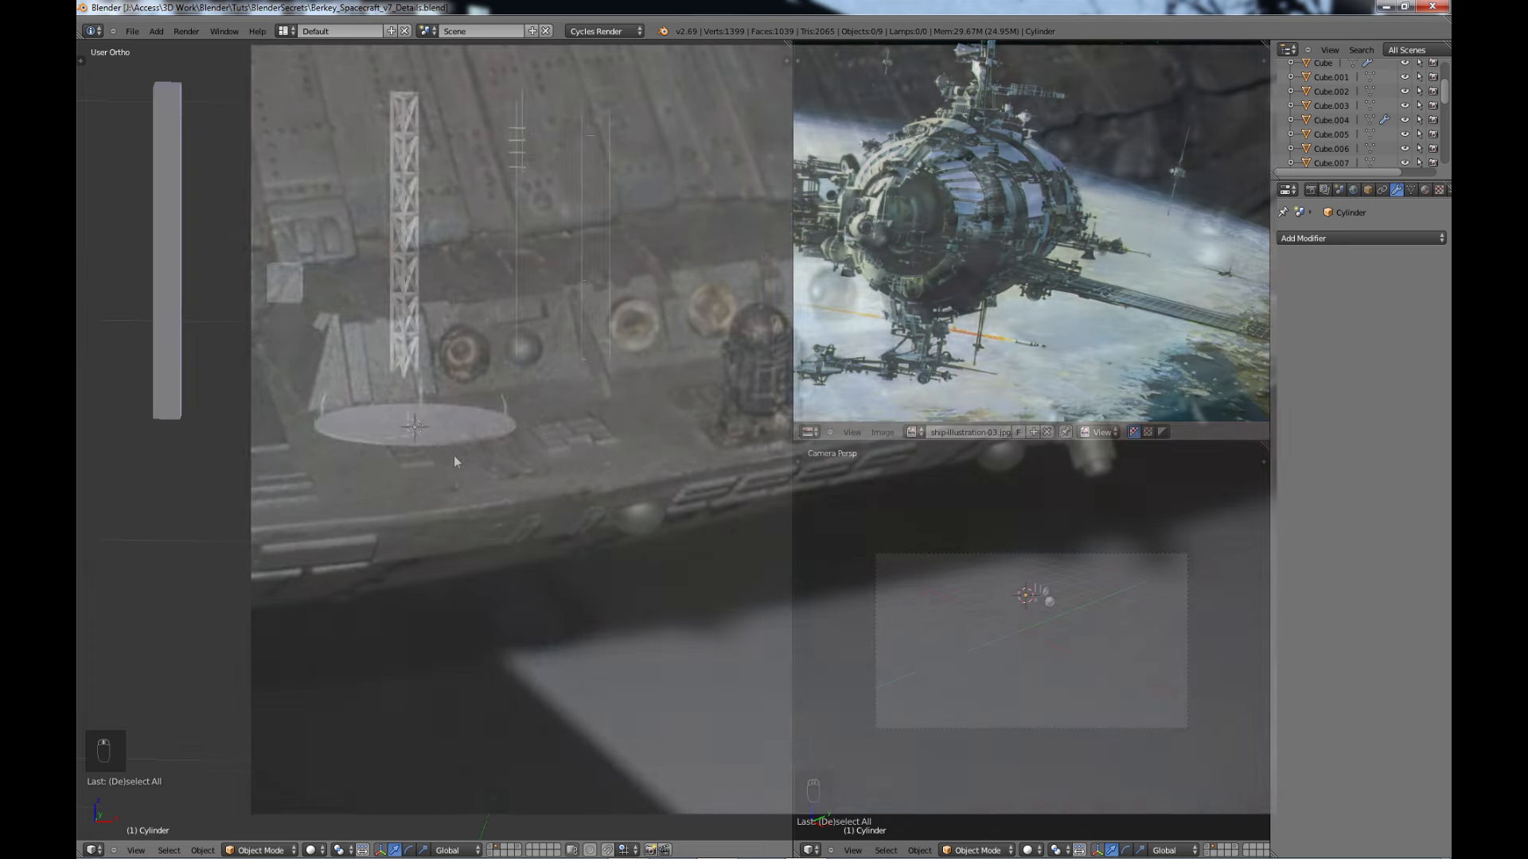
pyautogui.scroll(-2, 454, 455)
pyautogui.moveTo(458, 456)
pyautogui.mouseDown(button='middle')
pyautogui.moveTo(466, 395)
pyautogui.moveTo(482, 505)
pyautogui.moveTo(460, 451)
pyautogui.moveTo(466, 529)
pyautogui.moveTo(489, 434)
pyautogui.moveTo(466, 403)
pyautogui.moveTo(452, 480)
pyautogui.moveTo(465, 541)
pyautogui.moveTo(446, 379)
pyautogui.moveTo(474, 450)
pyautogui.moveTo(455, 474)
pyautogui.moveTo(461, 548)
pyautogui.moveTo(481, 509)
pyautogui.moveTo(469, 514)
pyautogui.moveTo(450, 445)
pyautogui.moveTo(433, 326)
pyautogui.moveTo(452, 486)
pyautogui.mouseUp(button='middle')
pyautogui.scroll(2, 461, 543)
pyautogui.scroll(-2, 461, 506)
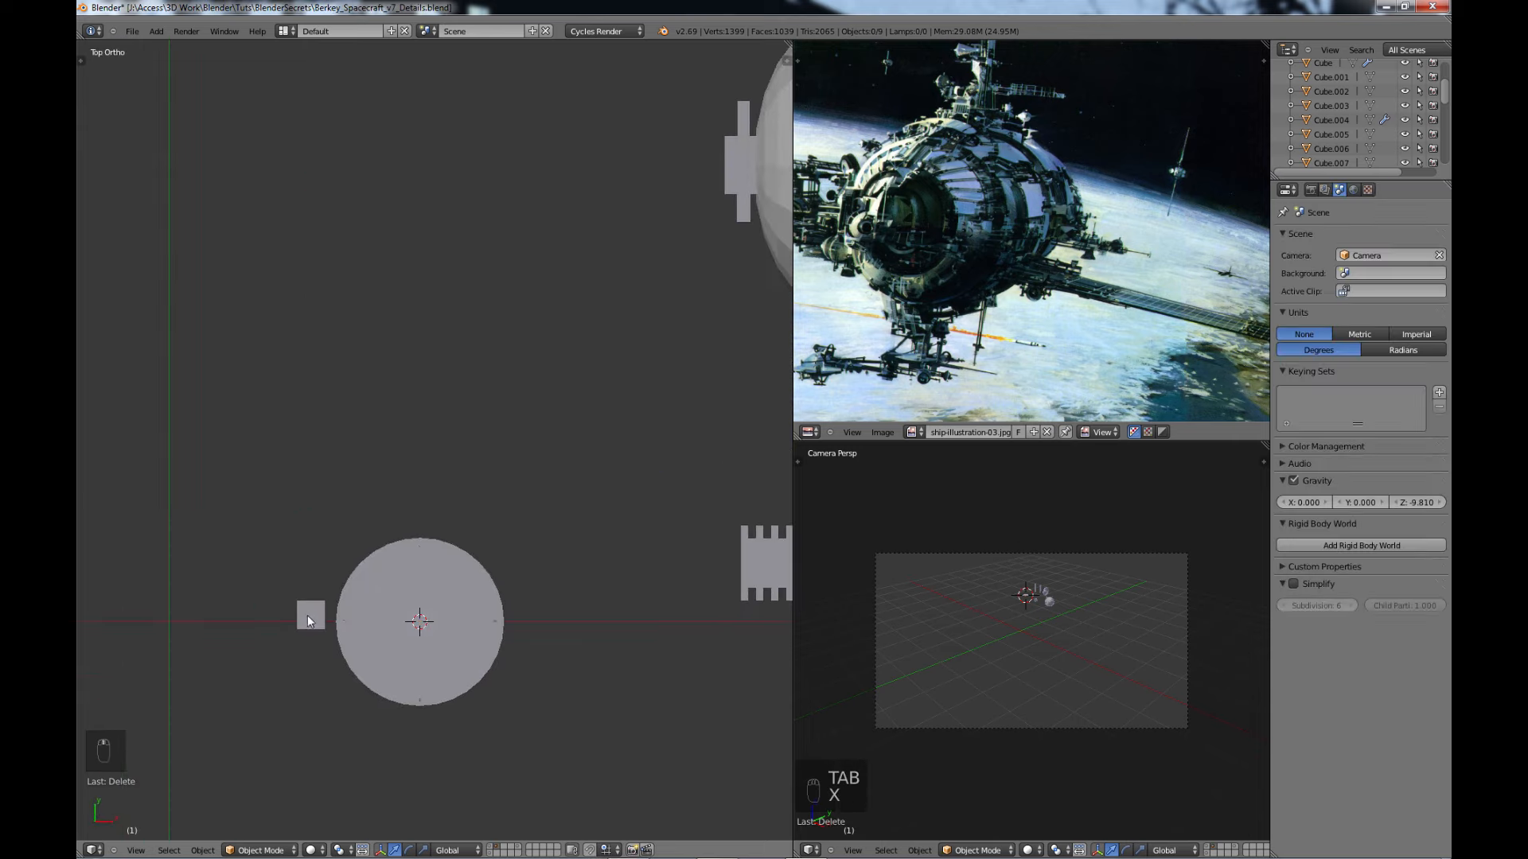
# - Duplicate the small cube beside the disc and move the copy along Y and X into the empty area beyond the disc
pyautogui.rightClick(308, 616)
pyautogui.hotkey('shift', 'd')
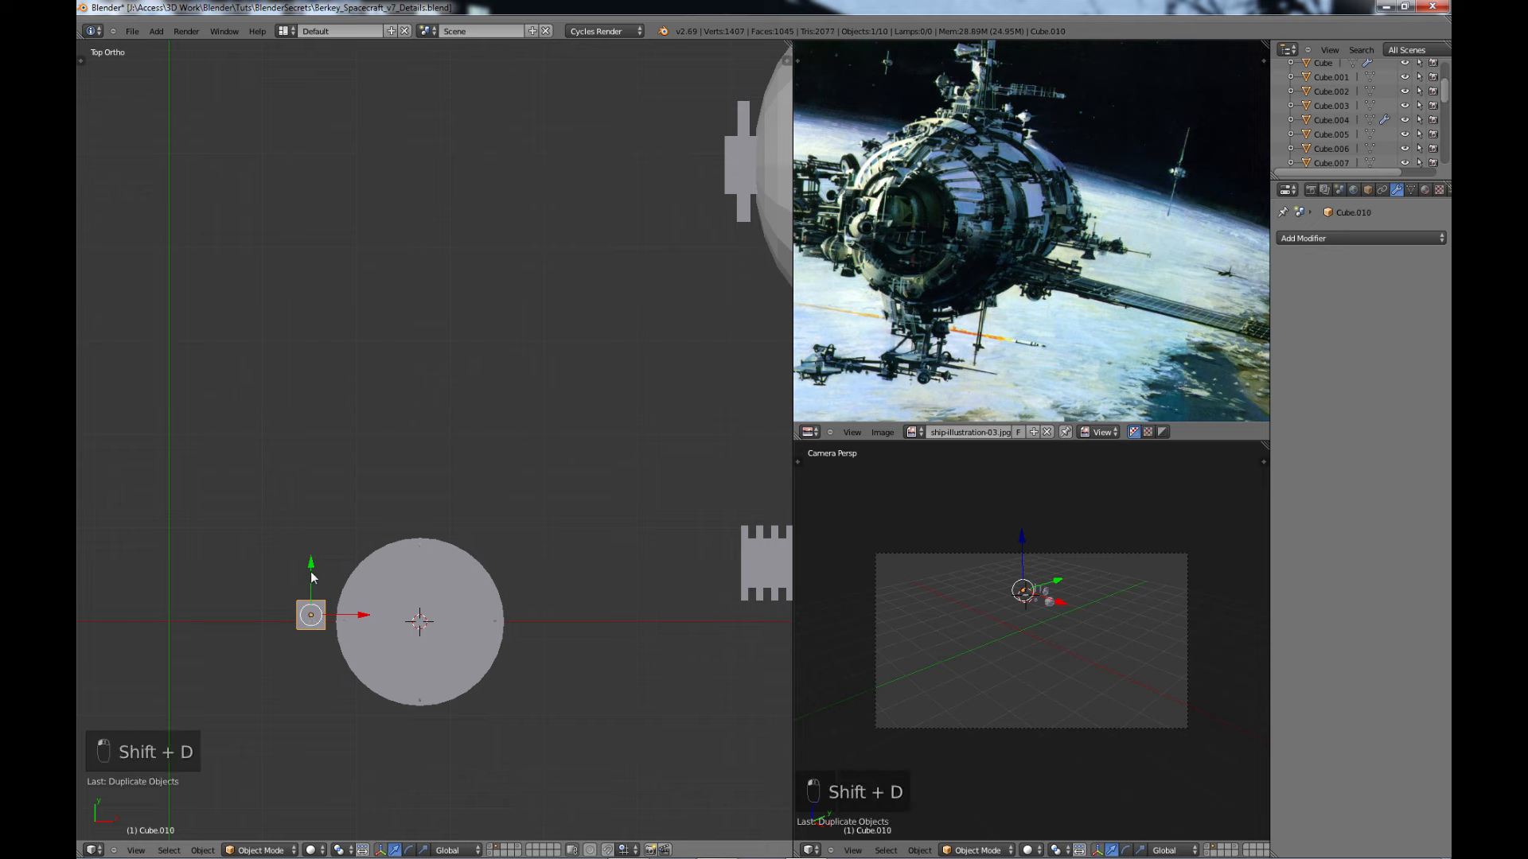
pyautogui.click(333, 344)
pyautogui.moveTo(360, 336); pyautogui.dragTo(495, 327)
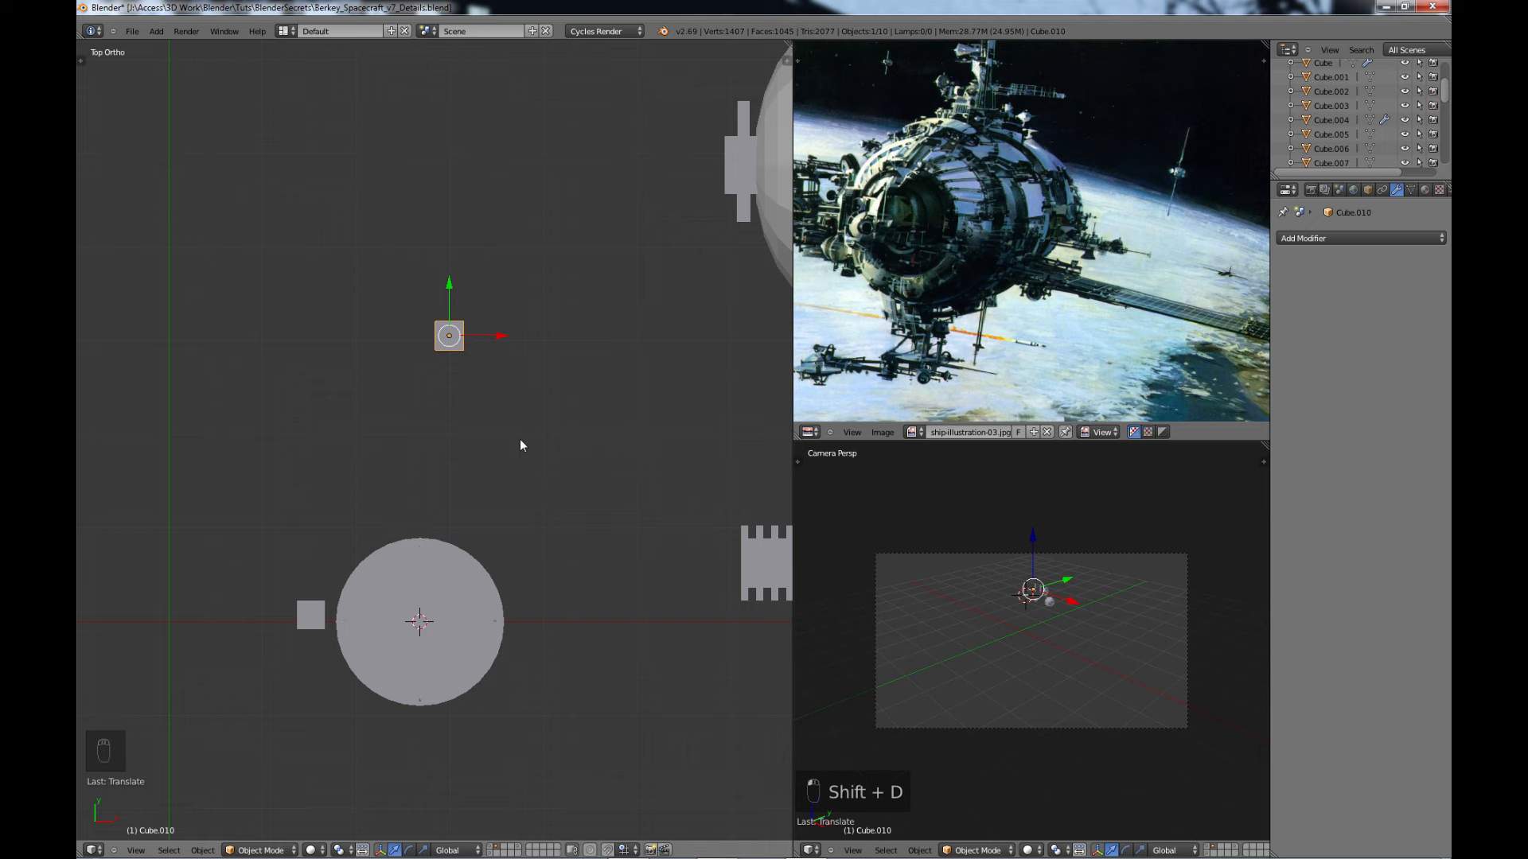
# - Extrude the copied cube's positive-X face outward and scale the new end to about 0.4 to form a taper
pyautogui.press('Tab')
pyautogui.moveTo(520, 445); pyautogui.dragTo(499, 525, button='middle')
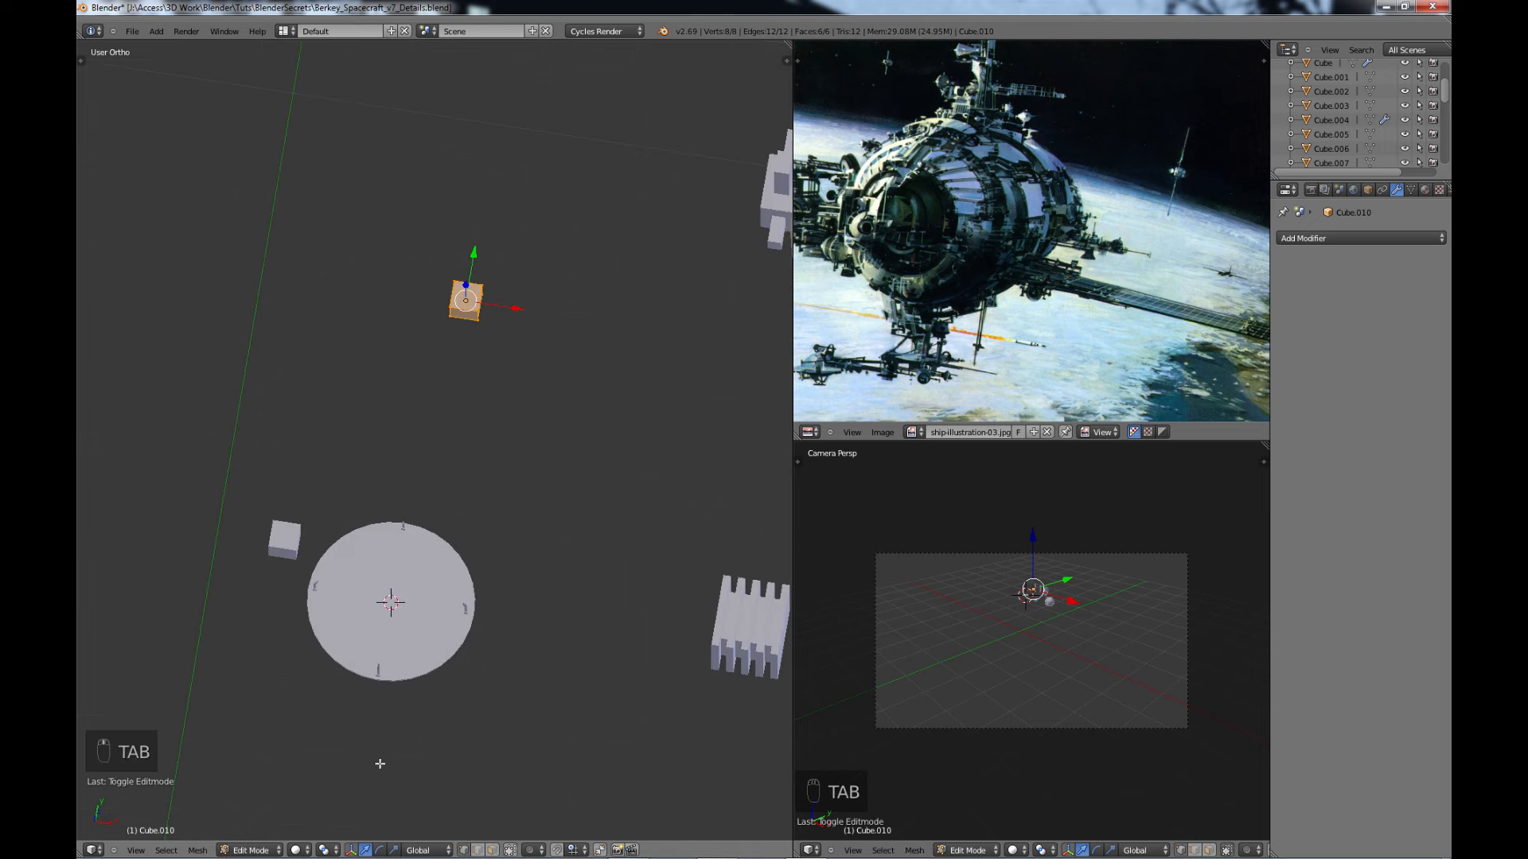
pyautogui.click(492, 850)
pyautogui.scroll(4, 517, 543)
pyautogui.keyDown('shift'); pyautogui.moveTo(515, 464); pyautogui.dragTo(439, 700, button='middle'); pyautogui.keyUp('shift')
pyautogui.scroll(2, 514, 488)
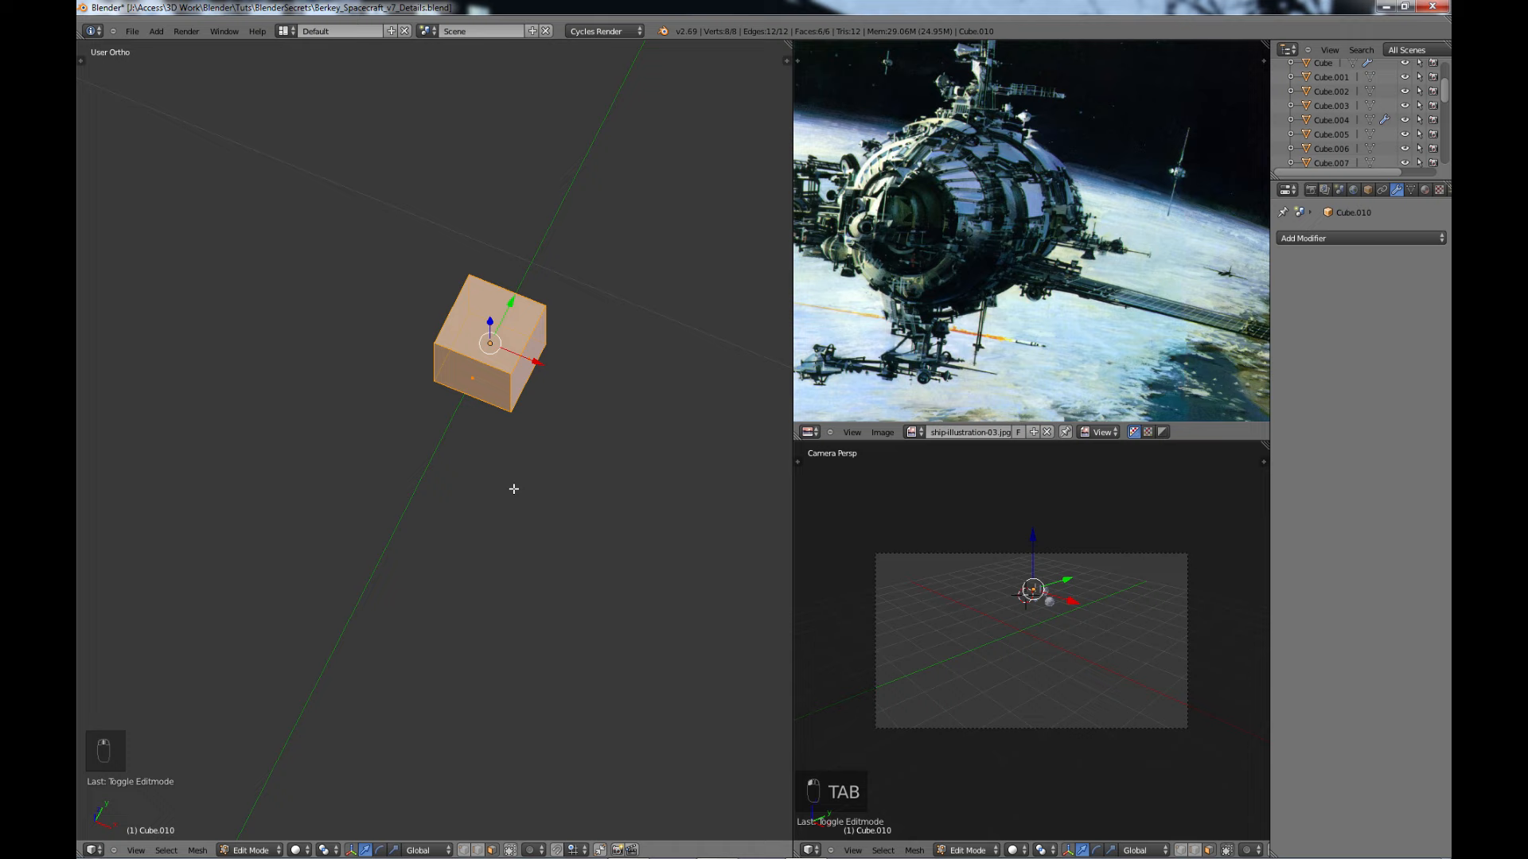
pyautogui.rightClick(530, 376)
pyautogui.moveTo(556, 393); pyautogui.dragTo(580, 491, button='middle')
pyautogui.press('e')
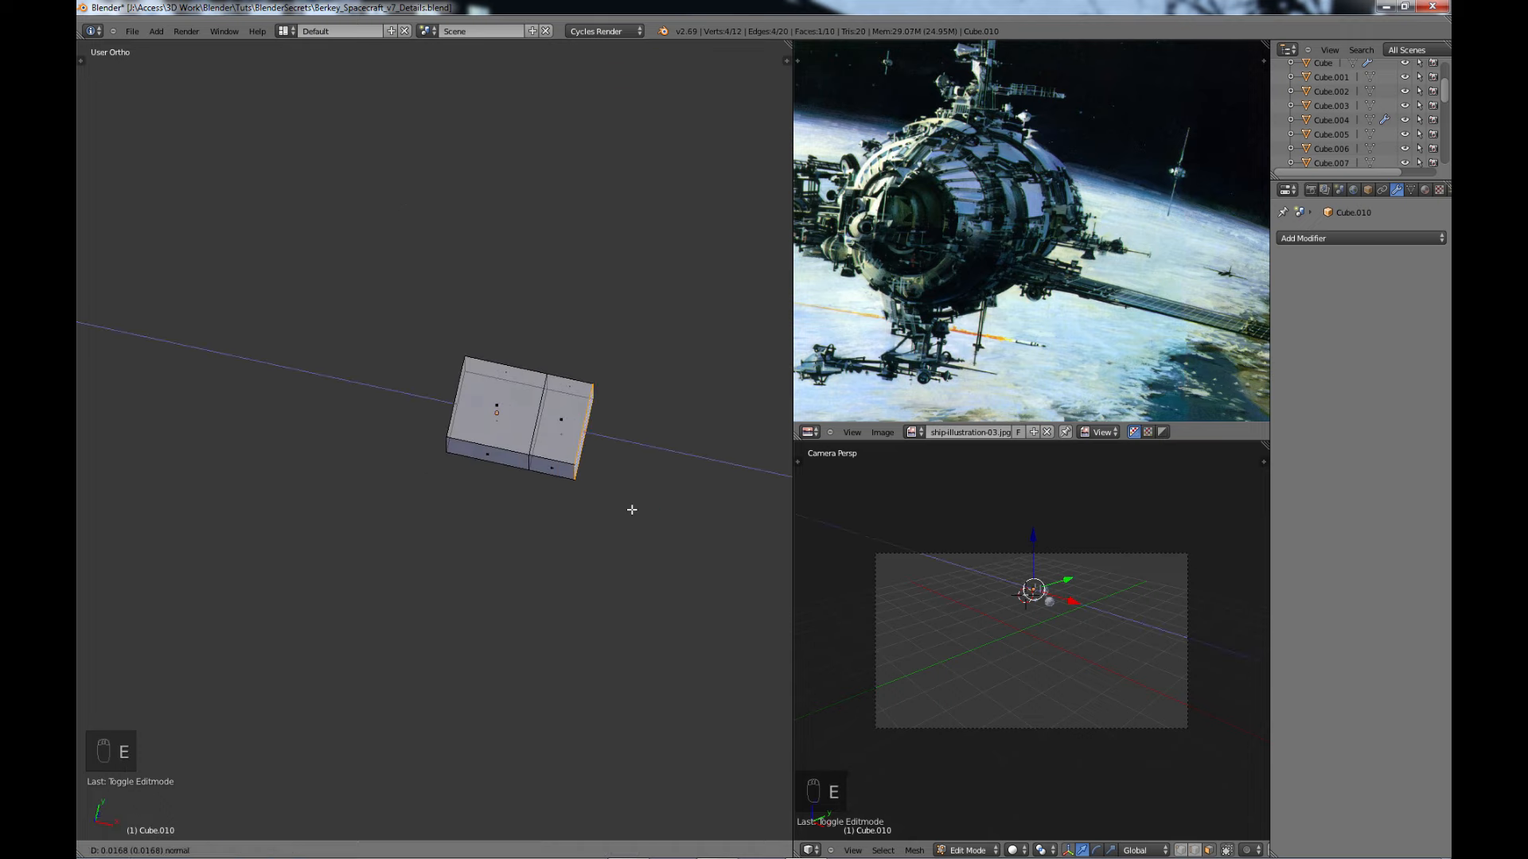
pyautogui.click(701, 550)
pyautogui.press('s')
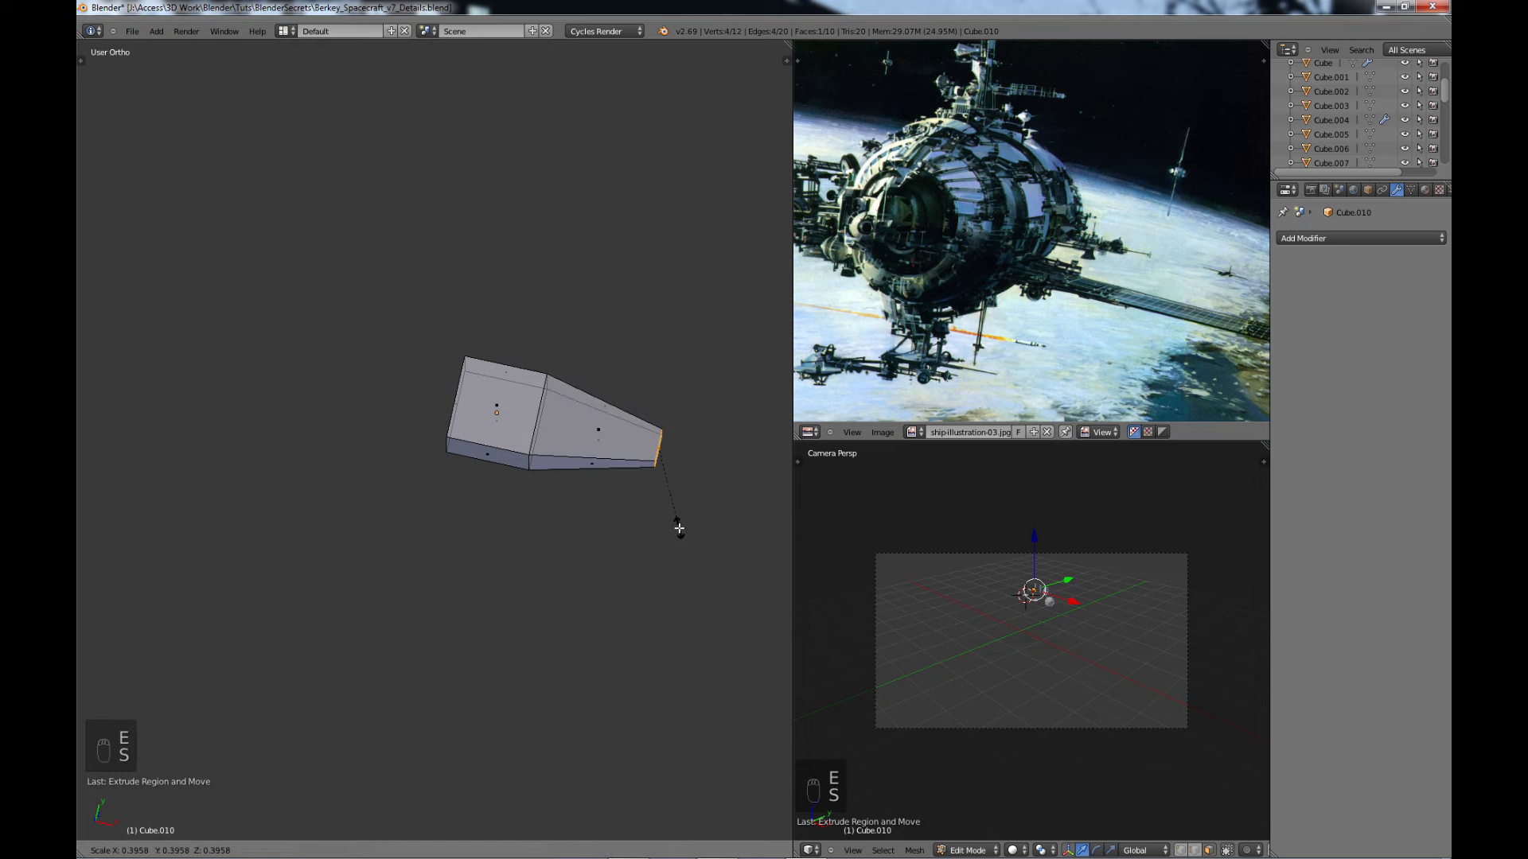
pyautogui.click(677, 525)
pyautogui.rightClick(506, 460)
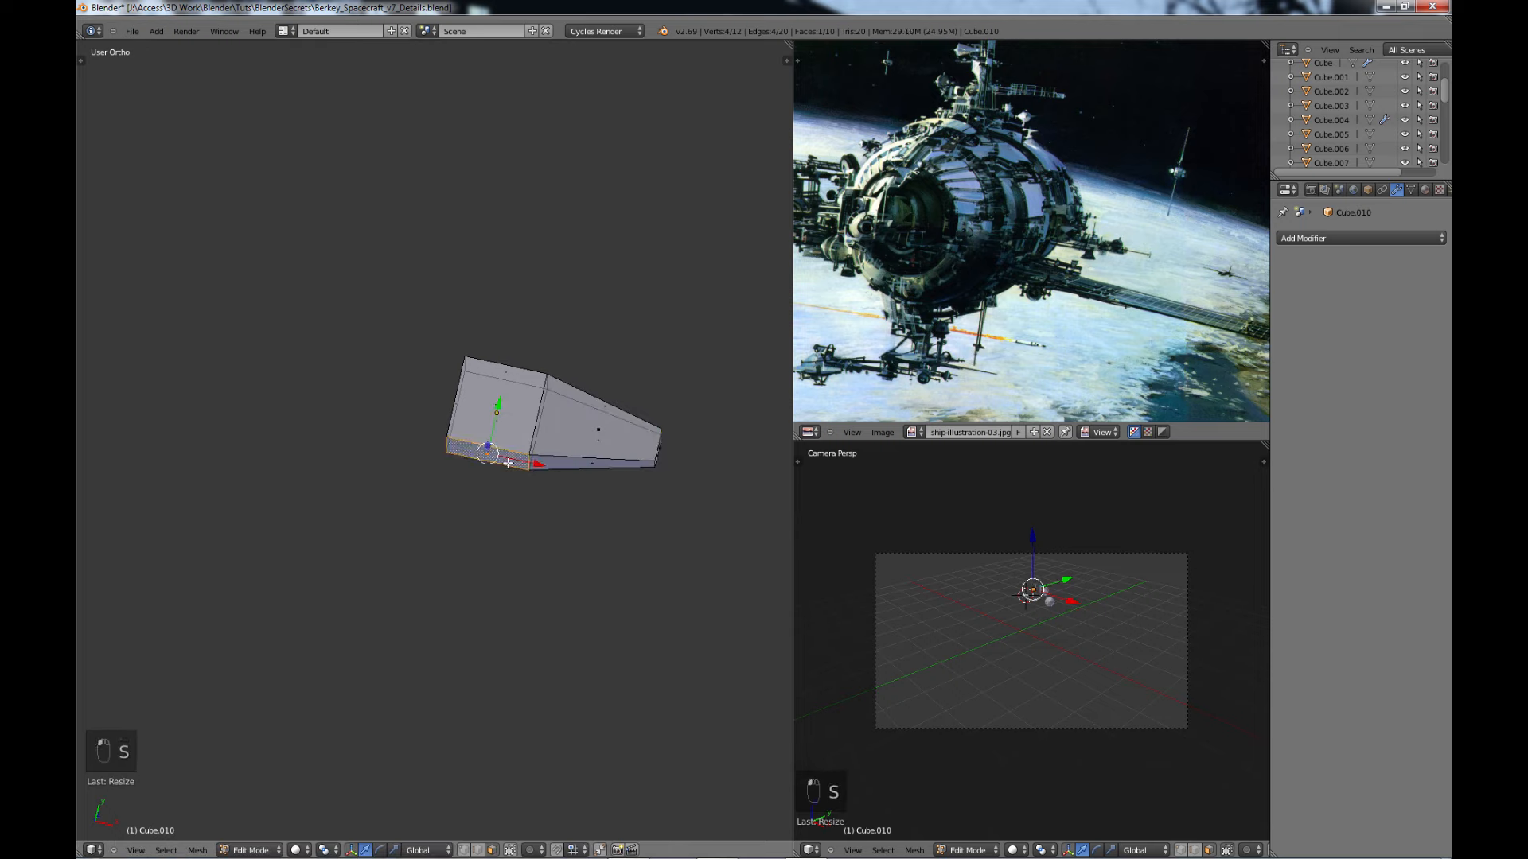
pyautogui.press('e')
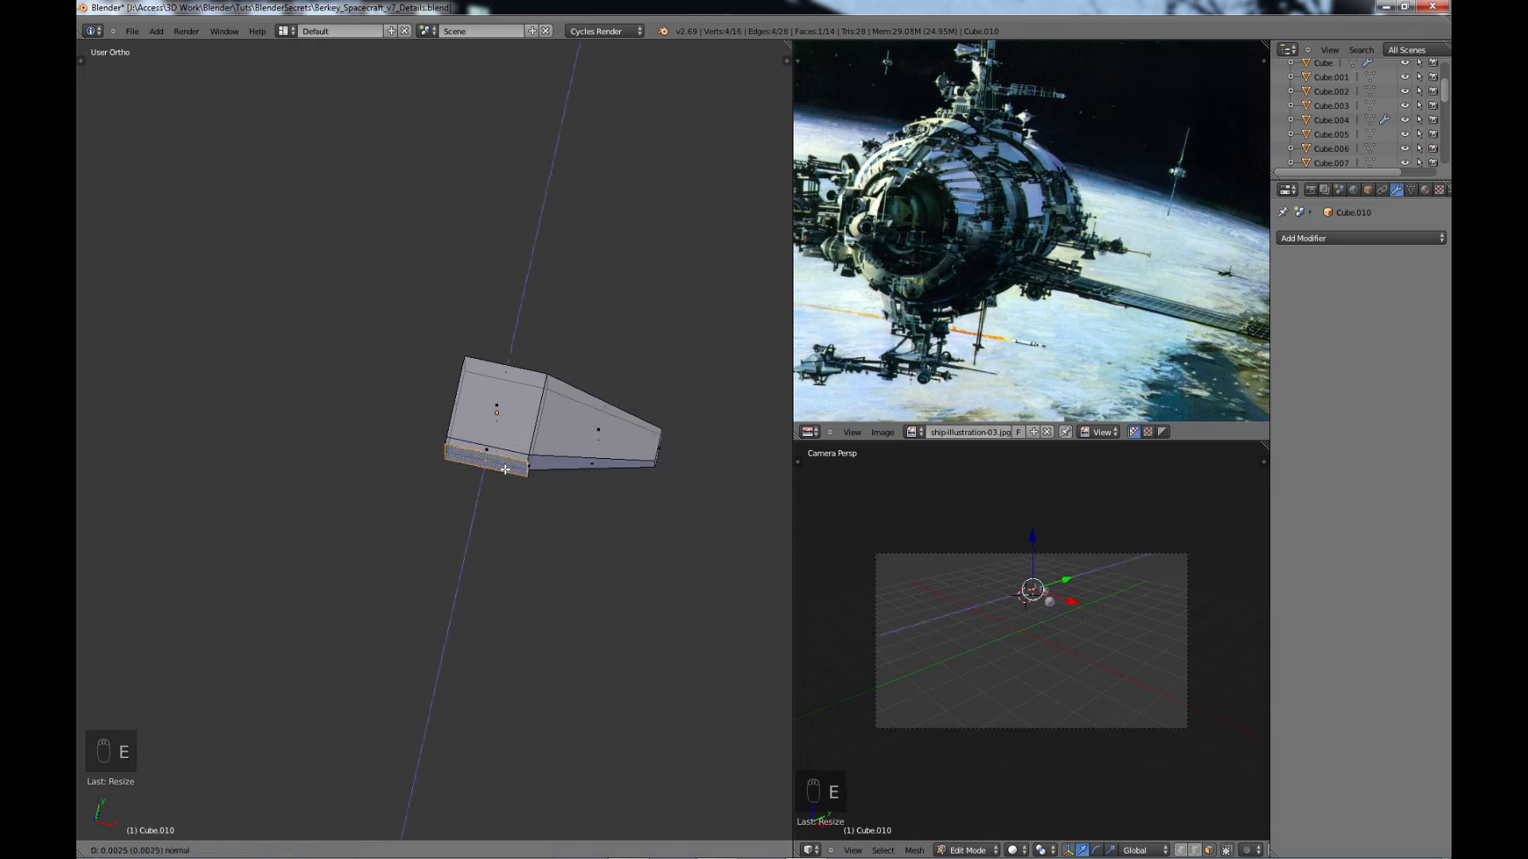
pyautogui.rightClick(506, 471)
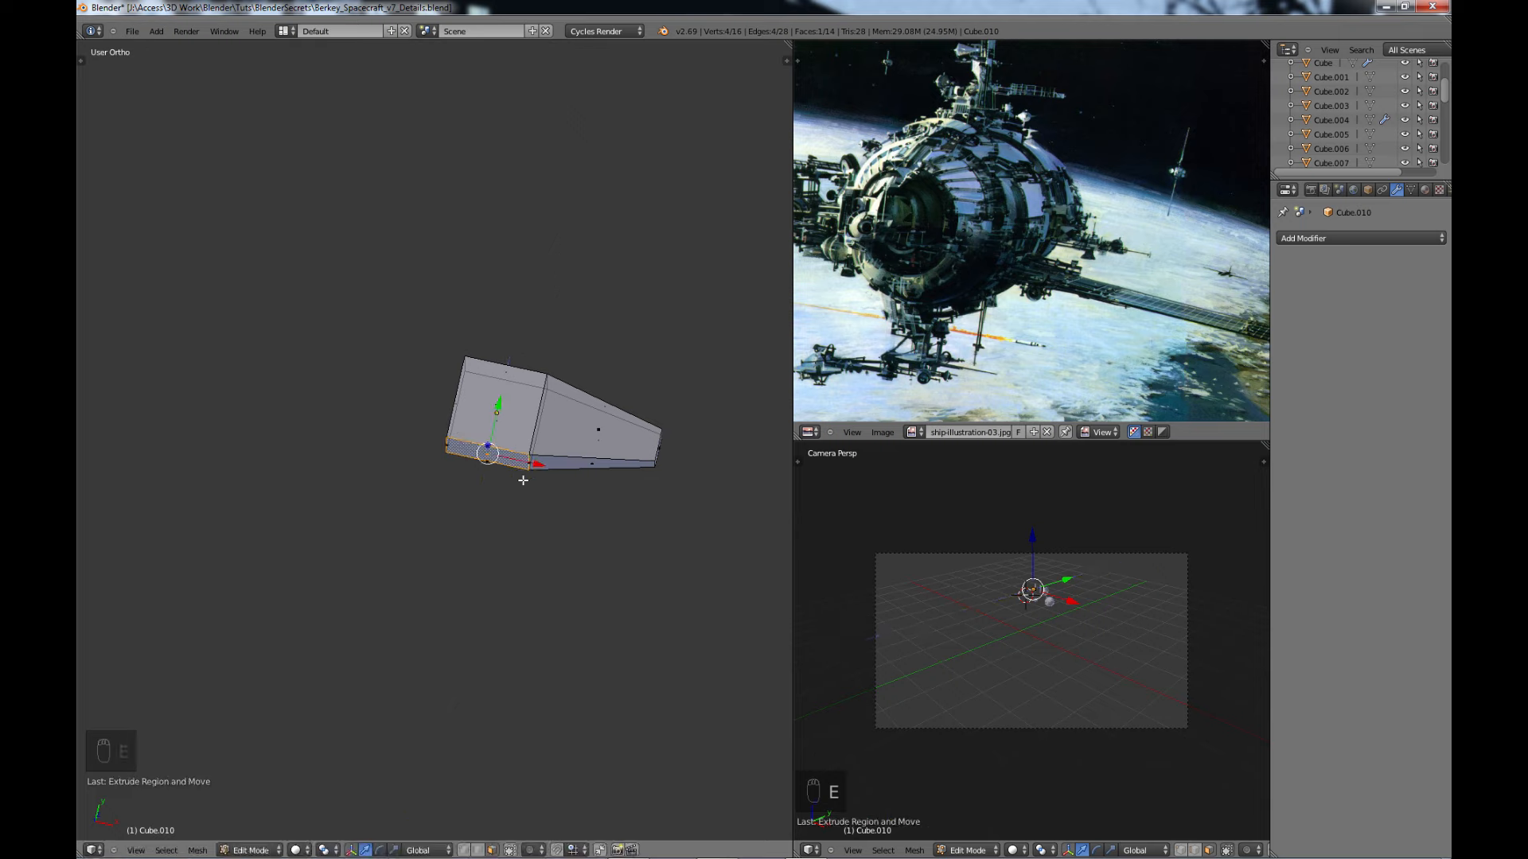
pyautogui.hotkey('ctrl', 'z')
# - Move the block's negative-X end face outward along X to lengthen the central section
pyautogui.moveTo(500, 474); pyautogui.dragTo(568, 467, button='middle')
pyautogui.rightClick(459, 355)
pyautogui.moveTo(502, 345); pyautogui.dragTo(364, 388)
# - Extrude the negative-X end face and scale it up into a flare, extruding once more to form a rear block
pyautogui.press('e')
pyautogui.rightClick(409, 403)
pyautogui.press('s')
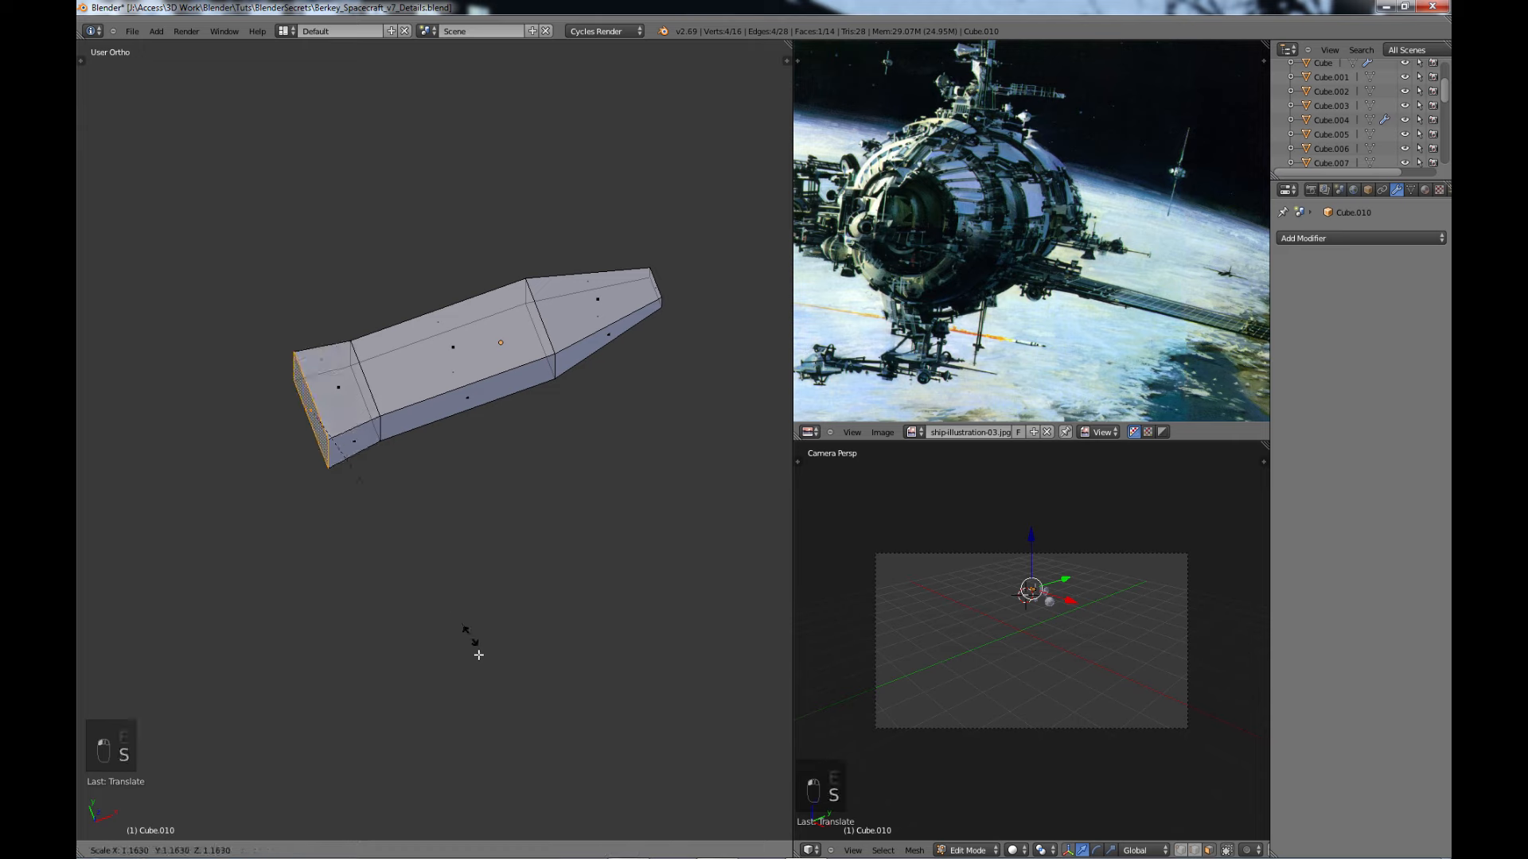
pyautogui.click(587, 753)
pyautogui.scroll(-2, 457, 562)
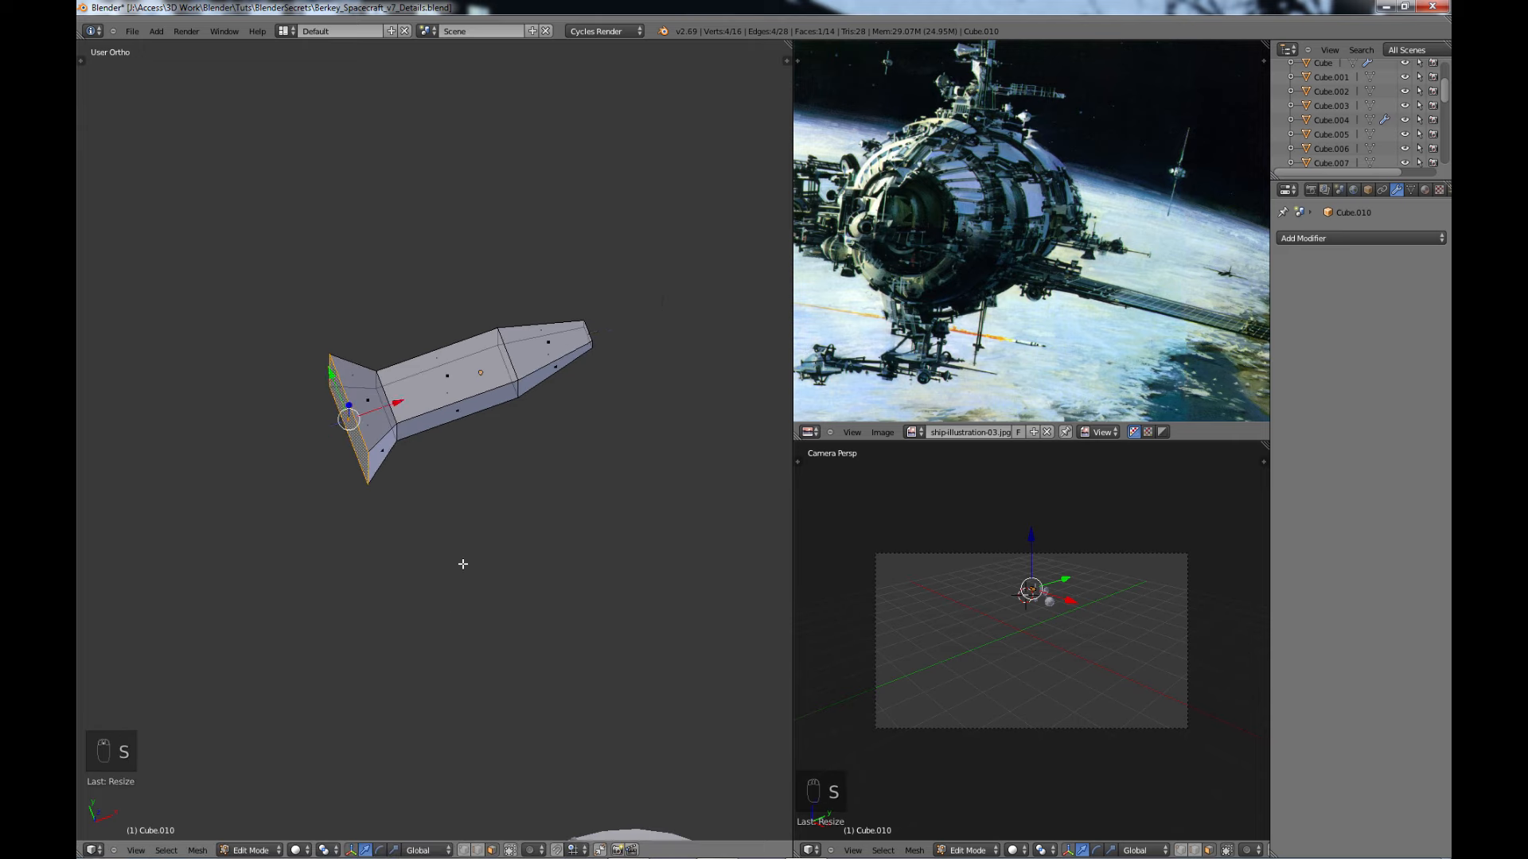
pyautogui.press('e')
pyautogui.click(396, 606)
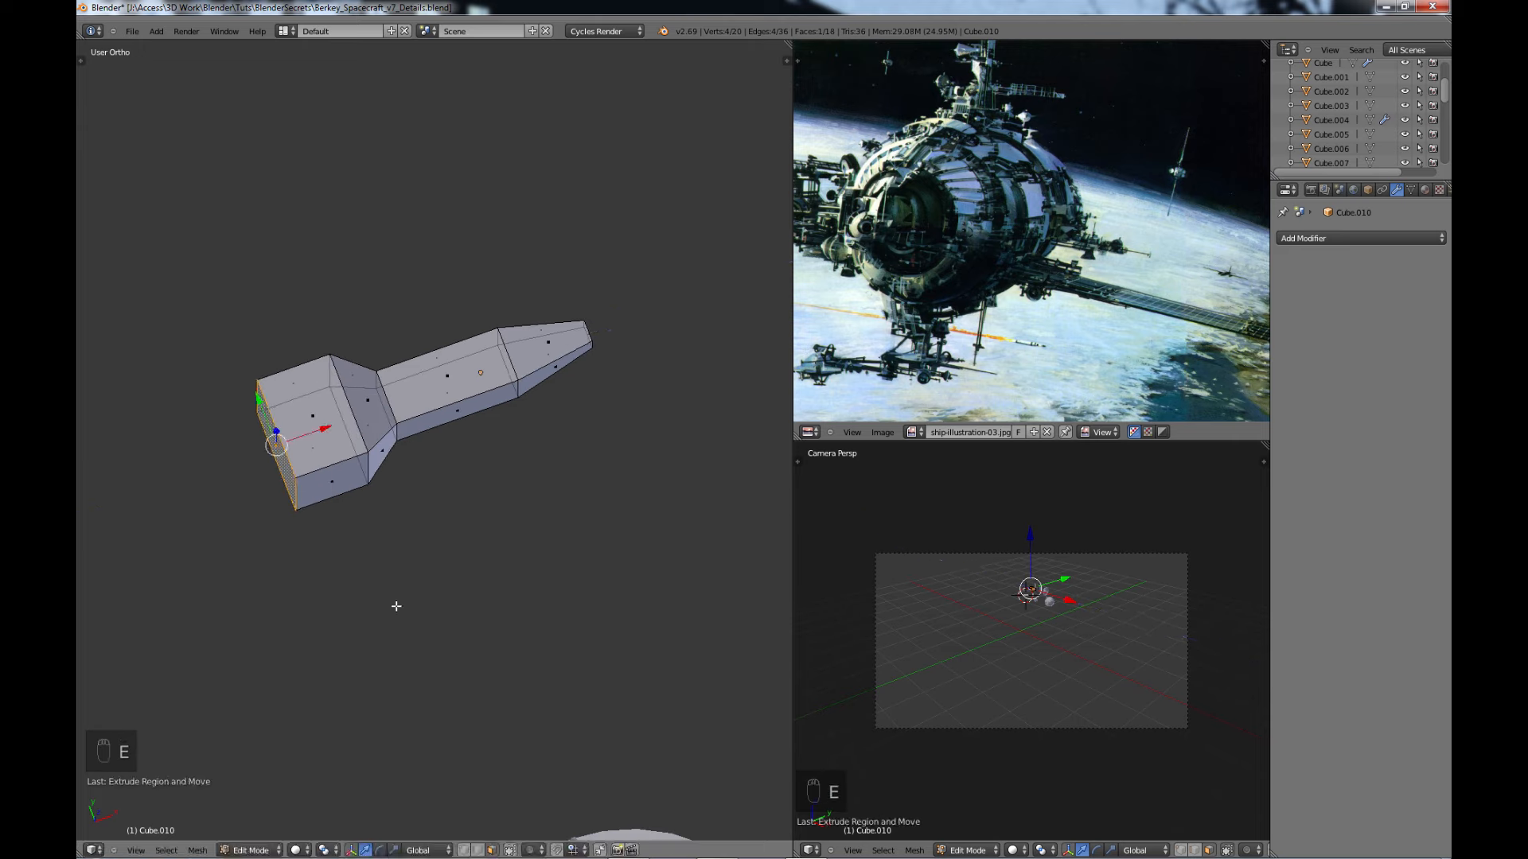
# - Inset the negative-Y side face of the central section by extruding it in place and scaling it down
pyautogui.moveTo(497, 495); pyautogui.dragTo(571, 475, button='middle')
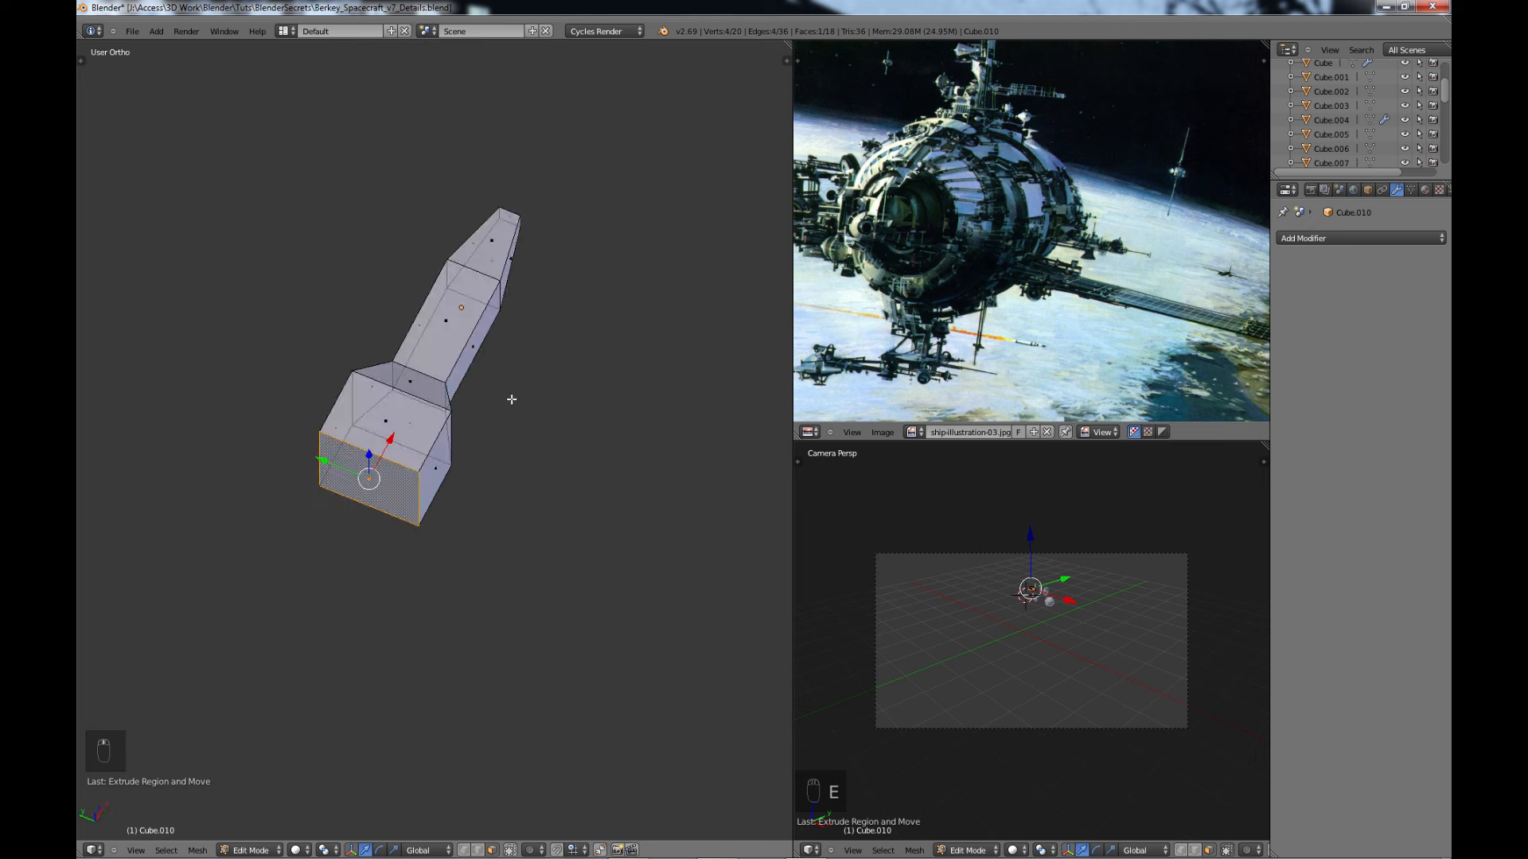
pyautogui.moveTo(512, 399); pyautogui.dragTo(485, 341, button='middle')
pyautogui.rightClick(471, 326)
pyautogui.press('e')
pyautogui.rightClick(510, 362)
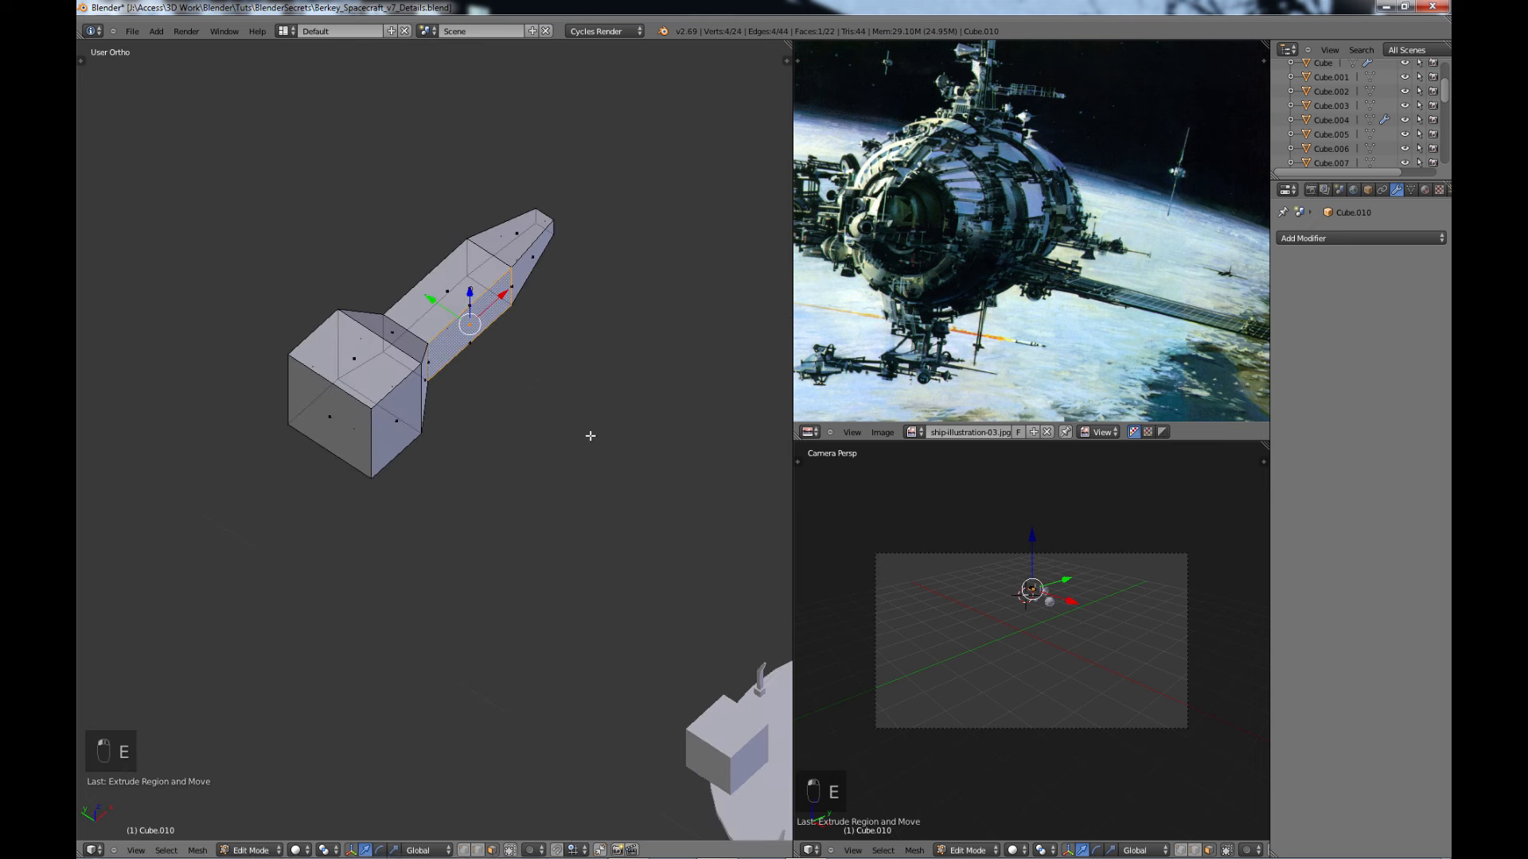
pyautogui.press('s')
pyautogui.click(554, 413)
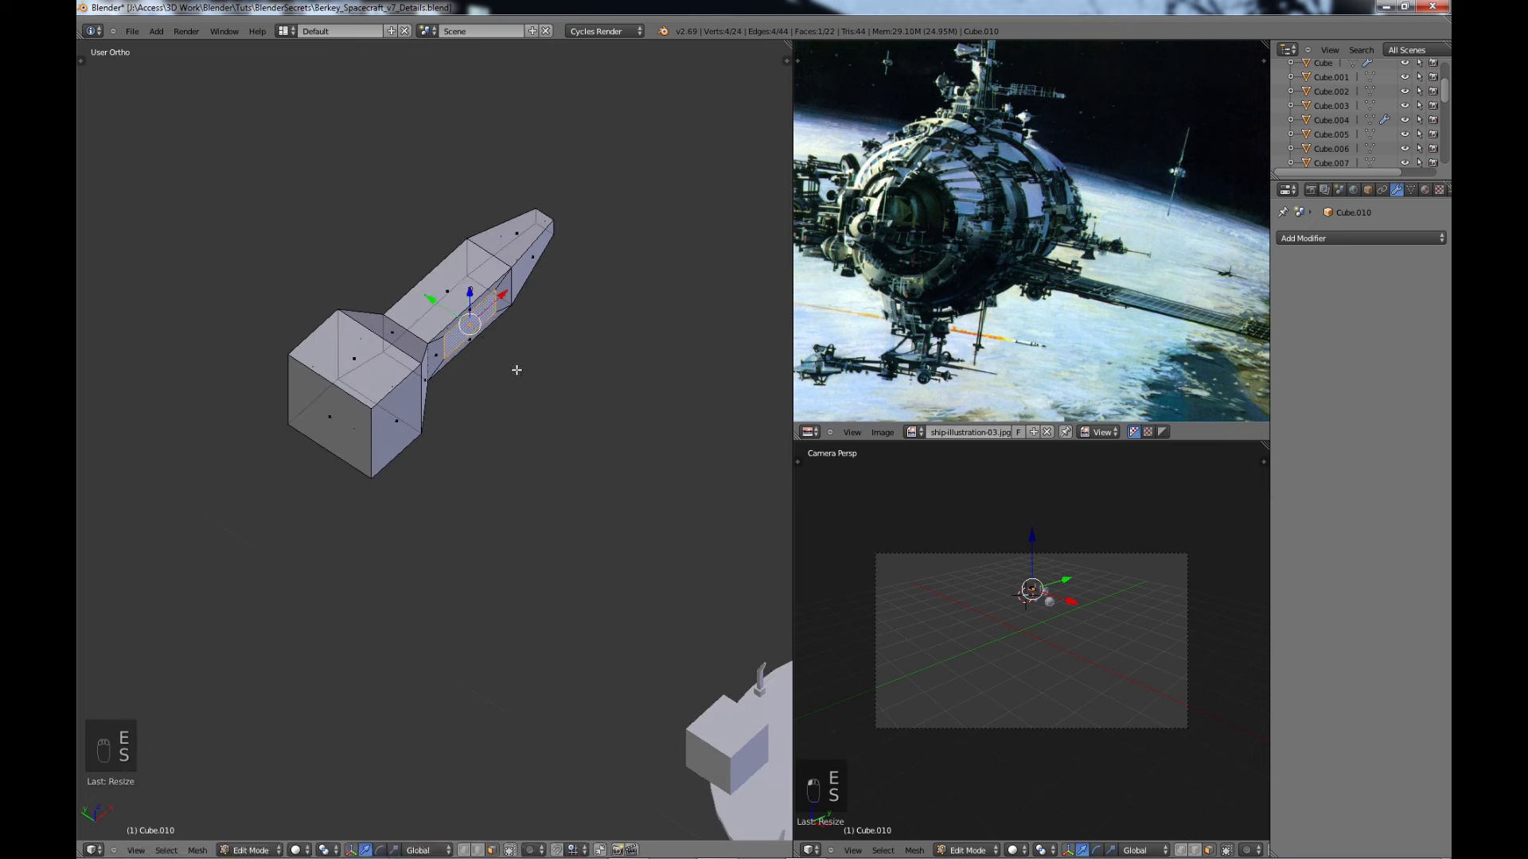
# - Extrude the inset negative-Y face outward into a wing, scale down its tip and sweep it toward the rear
pyautogui.press('e')
pyautogui.click(597, 445)
pyautogui.press('s')
pyautogui.click(560, 425)
pyautogui.moveTo(594, 358); pyautogui.dragTo(573, 411)
pyautogui.click(573, 411)
# - Inset the positive-Y side face of the central section by extruding it in place and scaling it down
pyautogui.moveTo(474, 487); pyautogui.dragTo(433, 323, button='middle')
pyautogui.rightClick(433, 323)
pyautogui.press('e')
pyautogui.rightClick(509, 398)
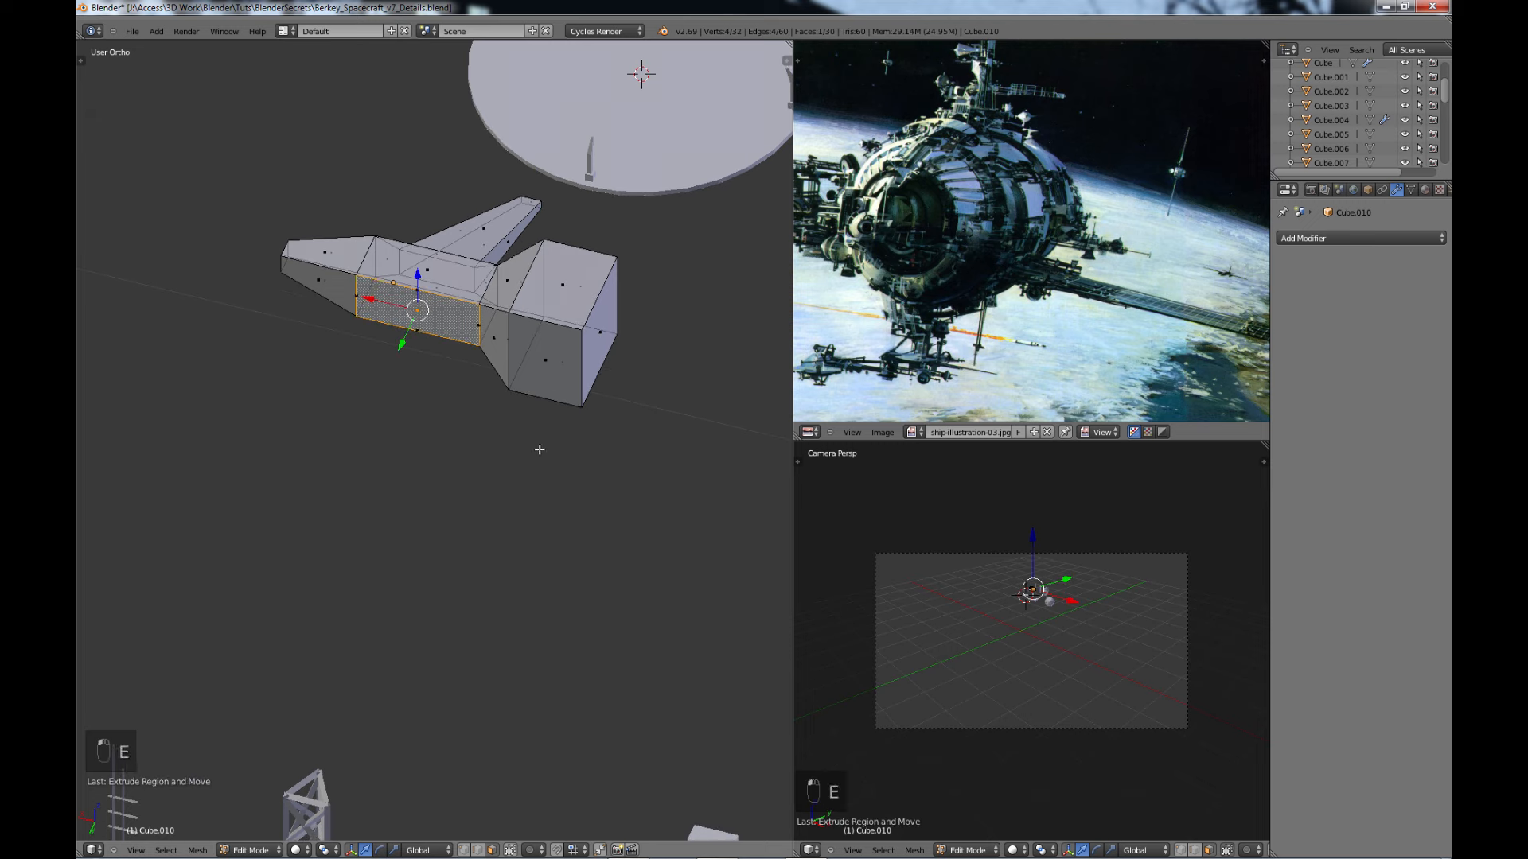
pyautogui.press('s')
pyautogui.click(488, 400)
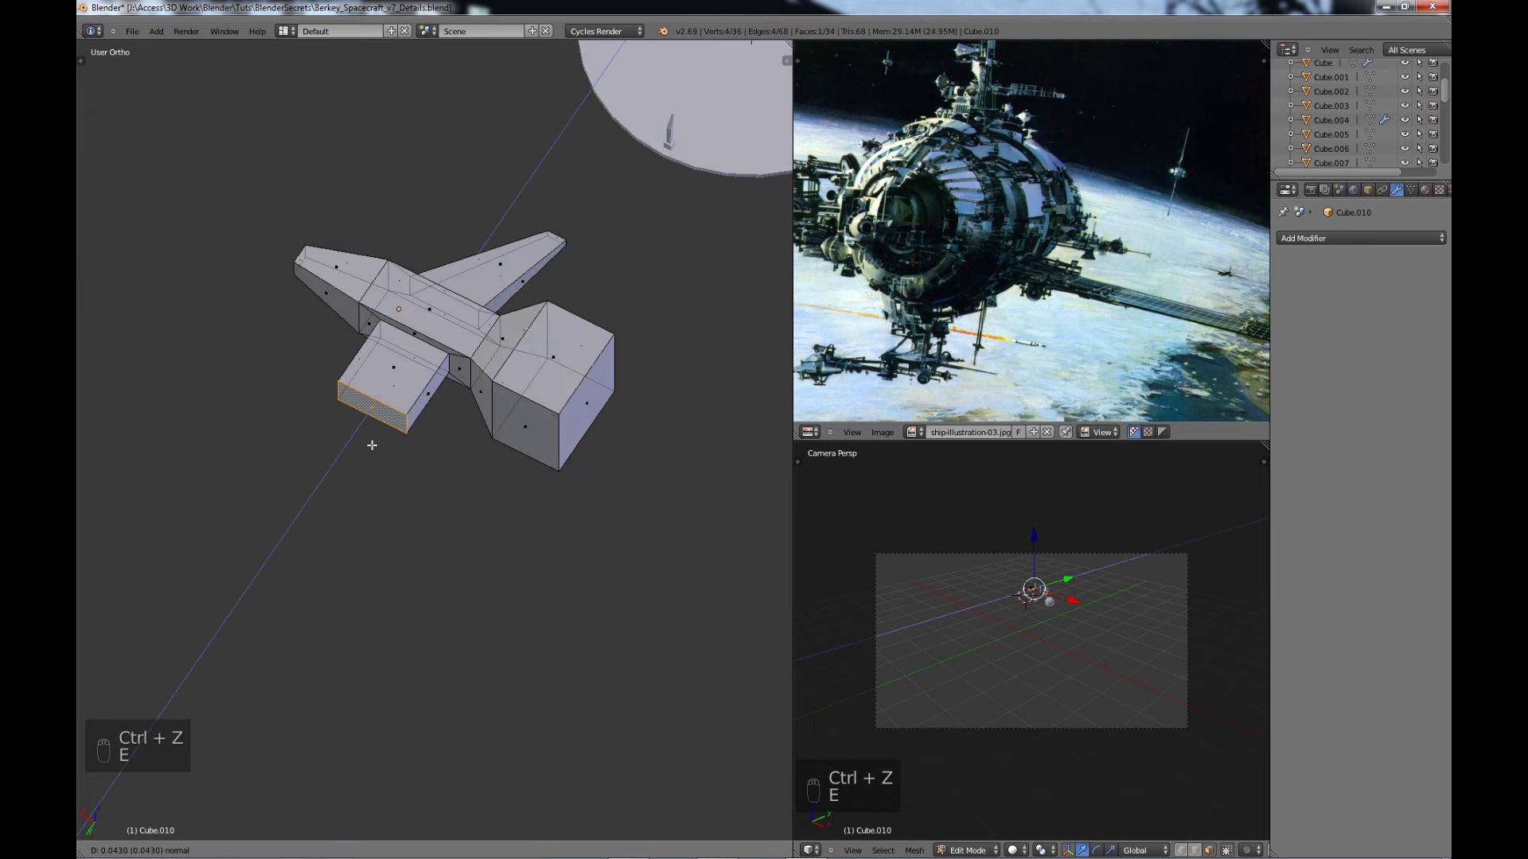
# - Extrude the inset positive-Y face into a tapered second wing and shift its tip to resemble the opposite wing
pyautogui.click(352, 481)
pyautogui.press('s')
pyautogui.click(350, 460)
pyautogui.moveTo(309, 426); pyautogui.dragTo(354, 450)
pyautogui.moveTo(354, 450); pyautogui.dragTo(341, 524, button='middle')
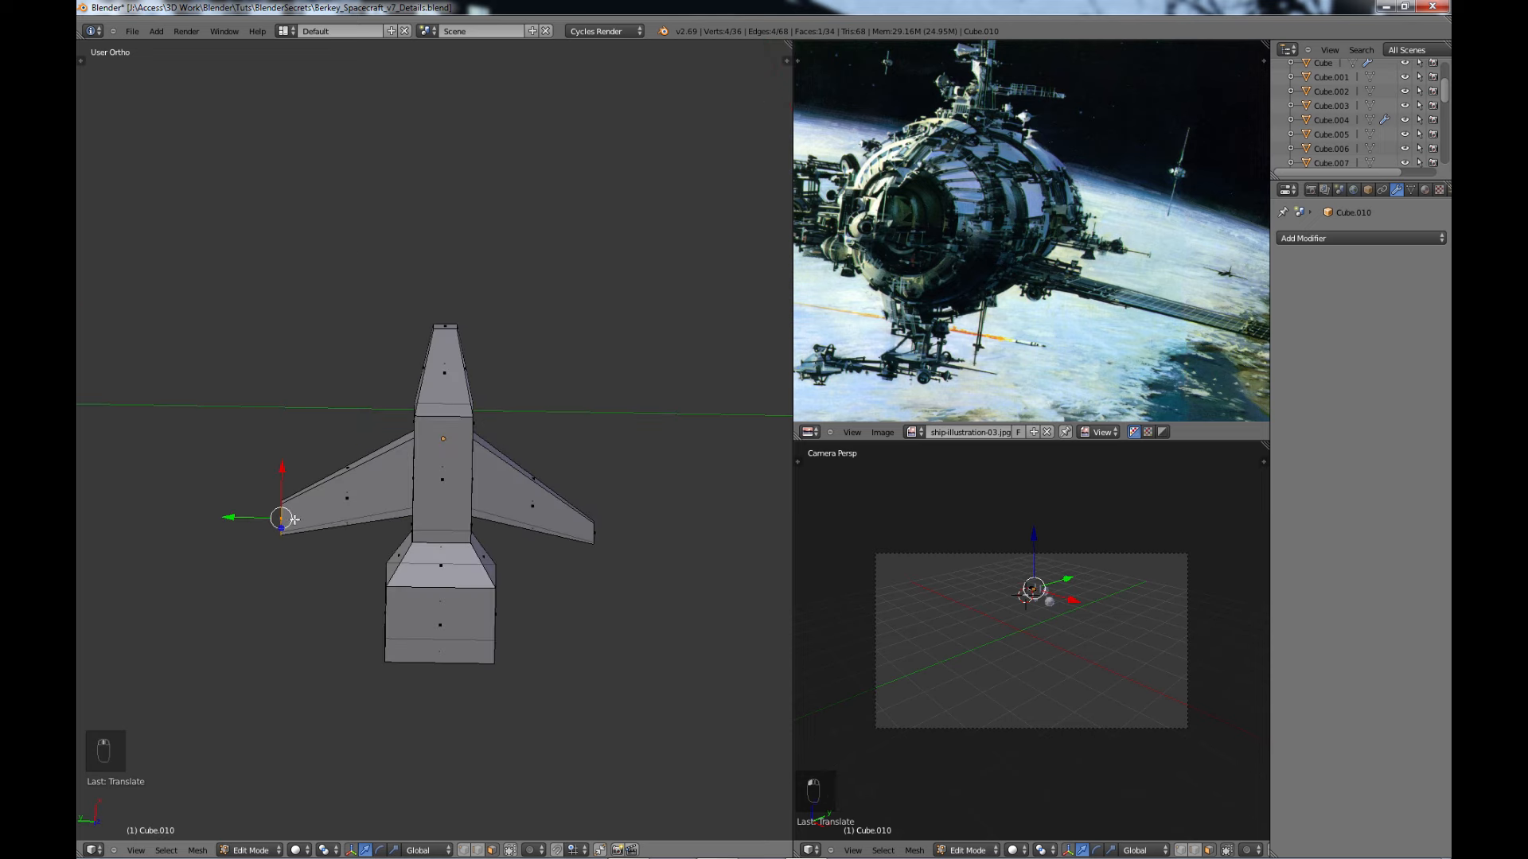
pyautogui.press('g')
pyautogui.click(323, 510)
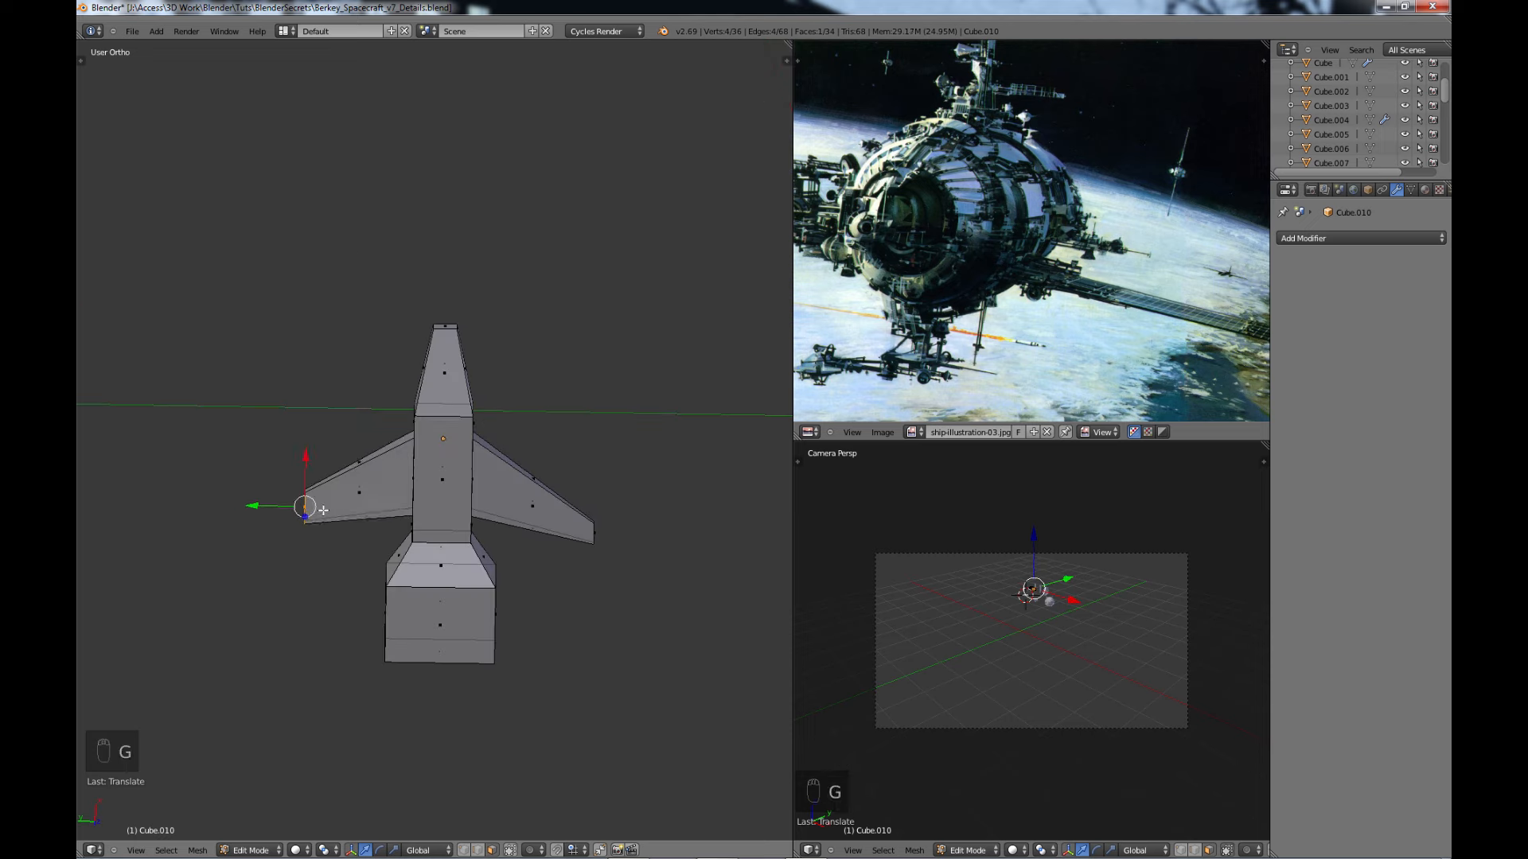
# - Scale down the positive-Y wing tip and nudge it along X
pyautogui.press('KP_7')
pyautogui.scroll(1, 478, 373)
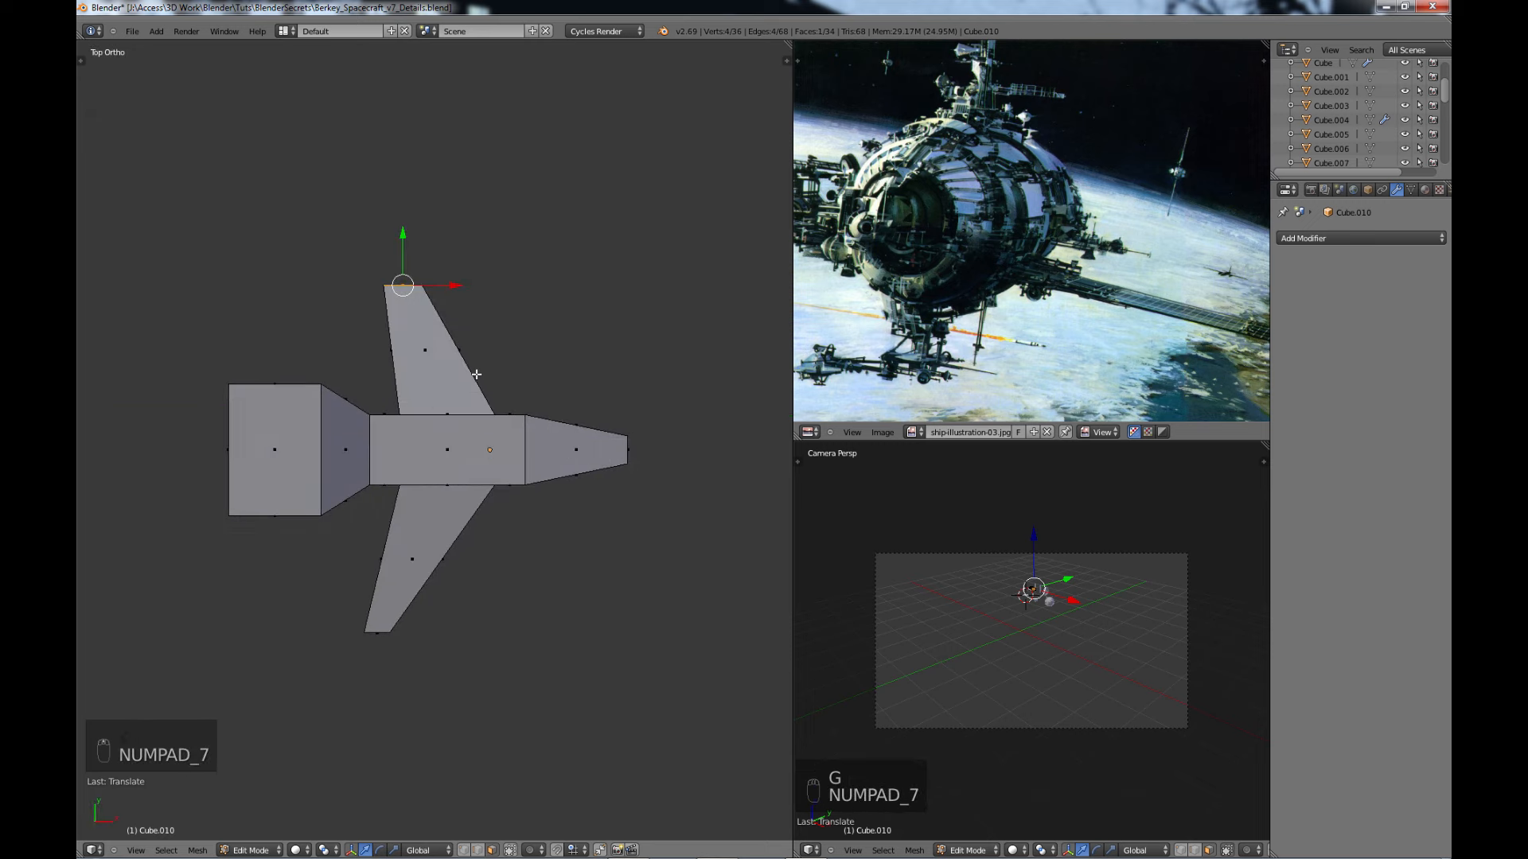
pyautogui.press('s')
pyautogui.click(470, 302)
pyautogui.moveTo(454, 284); pyautogui.dragTo(445, 283)
# - Select the whole rear block of the craft, scale it down and move it forward along X
pyautogui.moveTo(447, 306); pyautogui.dragTo(514, 429, button='middle')
pyautogui.moveTo(433, 398); pyautogui.dragTo(619, 599, button='middle')
pyautogui.press('b')
pyautogui.moveTo(463, 341); pyautogui.dragTo(623, 634)
pyautogui.rightClick(545, 425)
pyautogui.press('b')
pyautogui.moveTo(460, 333); pyautogui.dragTo(588, 603)
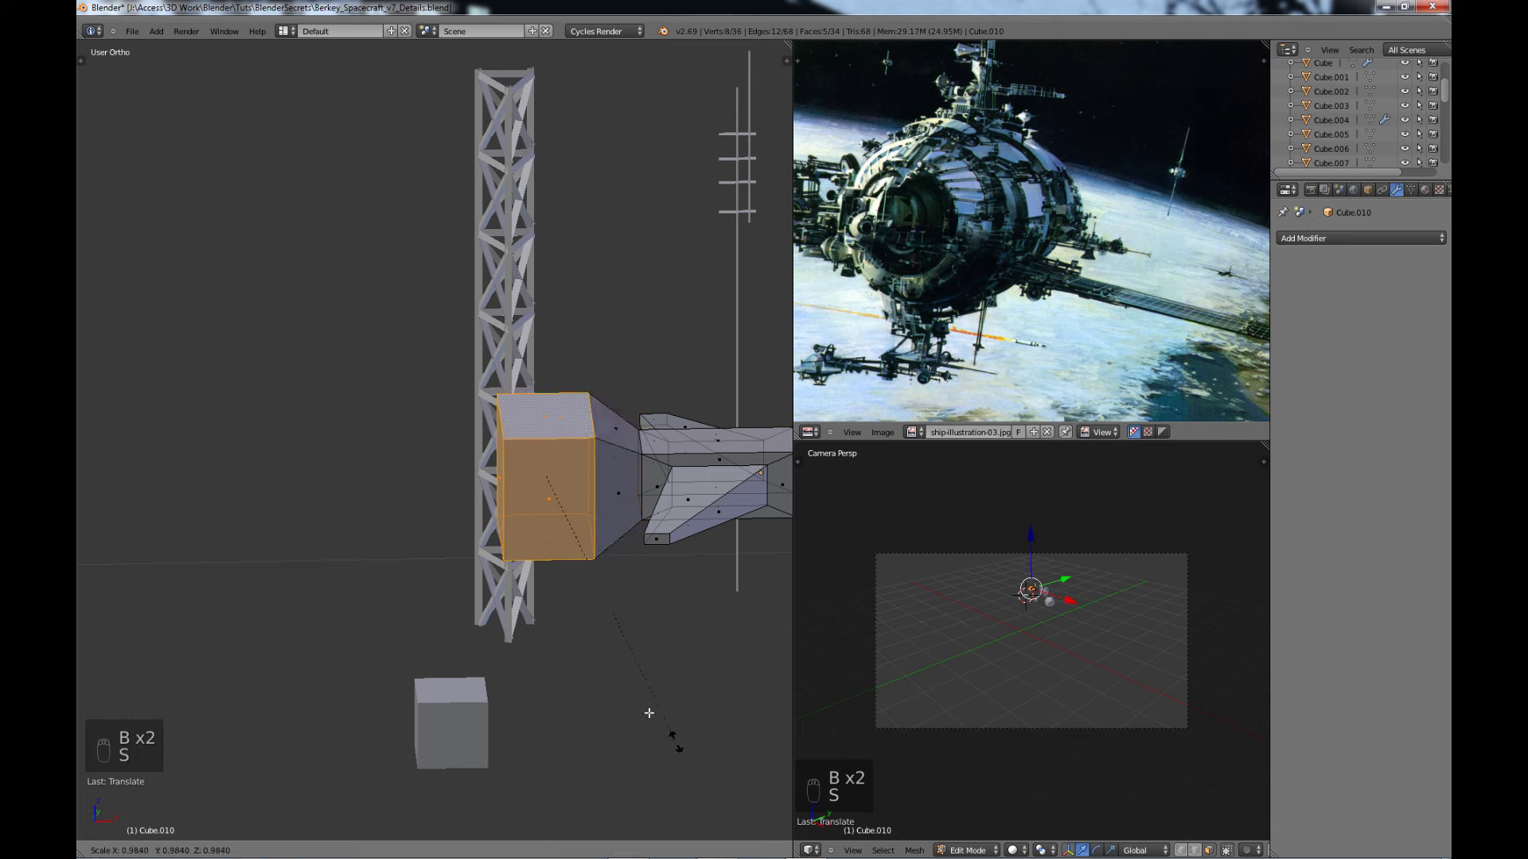
pyautogui.press('s')
pyautogui.click(633, 676)
pyautogui.moveTo(602, 477); pyautogui.dragTo(638, 476)
# - Shorten the rear block along X, move it closer to the body and scale it down evenly
pyautogui.press('s')
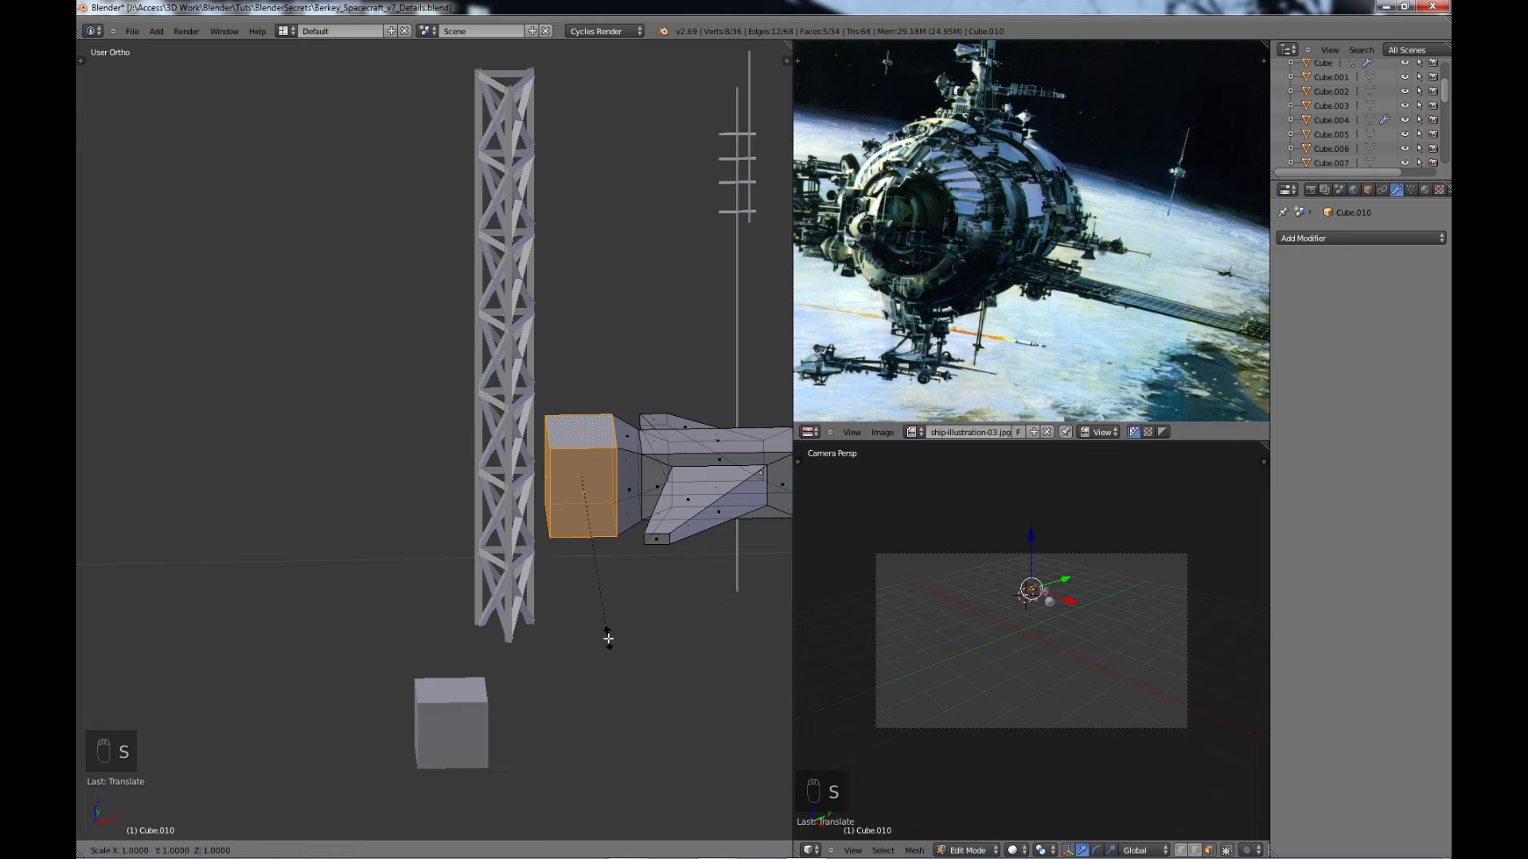
pyautogui.press('x')
pyautogui.click(587, 556)
pyautogui.moveTo(625, 475); pyautogui.dragTo(644, 476)
pyautogui.moveTo(597, 581); pyautogui.dragTo(631, 576, button='middle')
pyautogui.press('s')
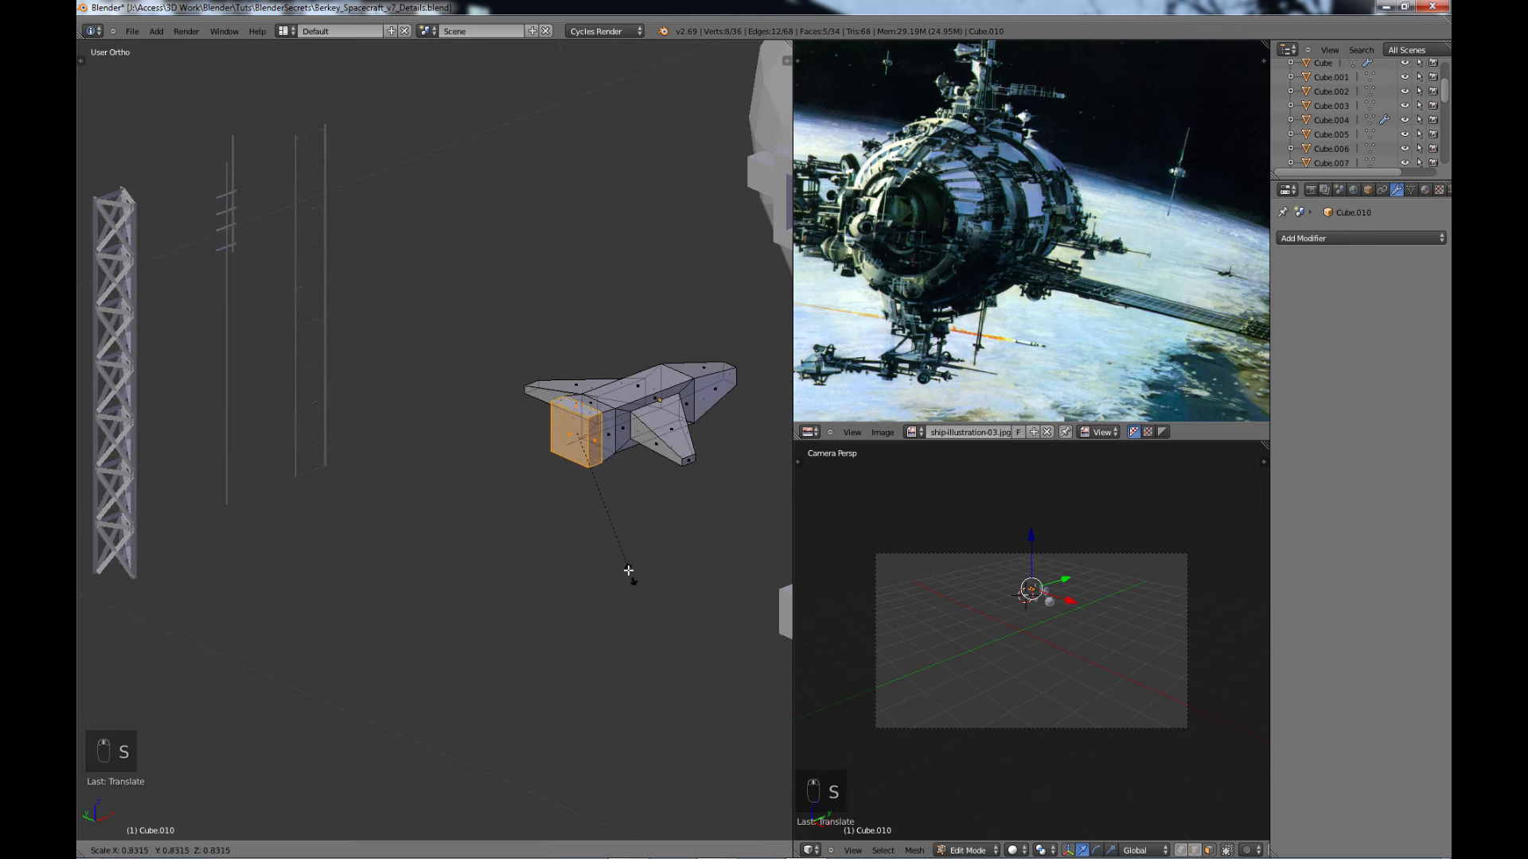
pyautogui.click(613, 507)
# - Hollow out the craft's rear end by extruding and shrinking it, extruding it inward and deleting the end face
pyautogui.scroll(6, 614, 519)
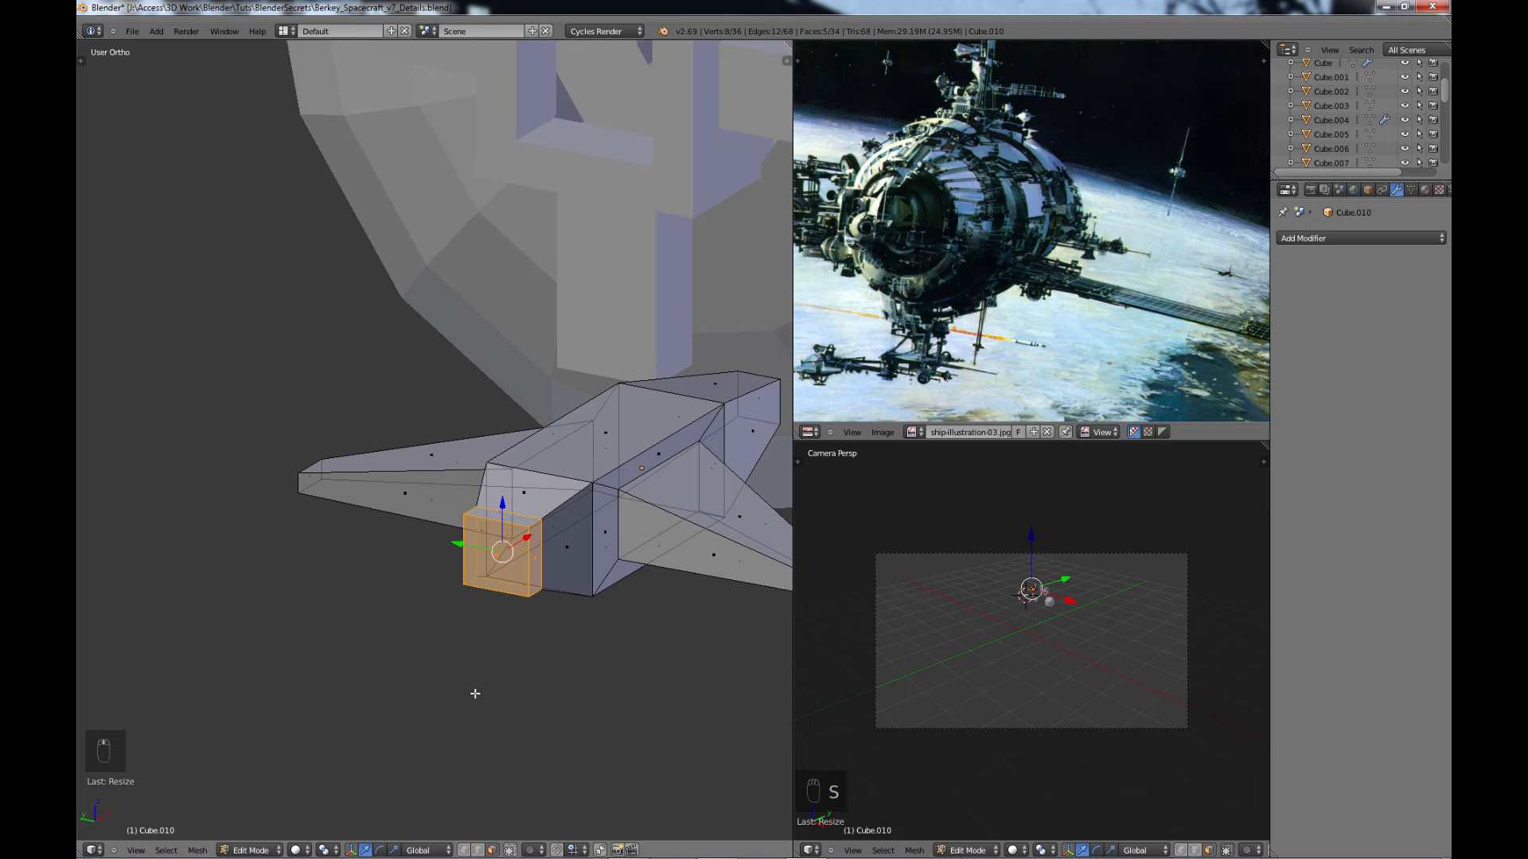
pyautogui.press('e')
pyautogui.rightClick(479, 672)
pyautogui.press('s')
pyautogui.click(478, 640)
pyautogui.press('e')
pyautogui.click(534, 611)
pyautogui.press('x')
pyautogui.click(535, 612)
# - Select the entire winged craft and flatten it along Z to about 0.41
pyautogui.scroll(-2, 561, 634)
pyautogui.moveTo(561, 634); pyautogui.dragTo(570, 447, button='middle')
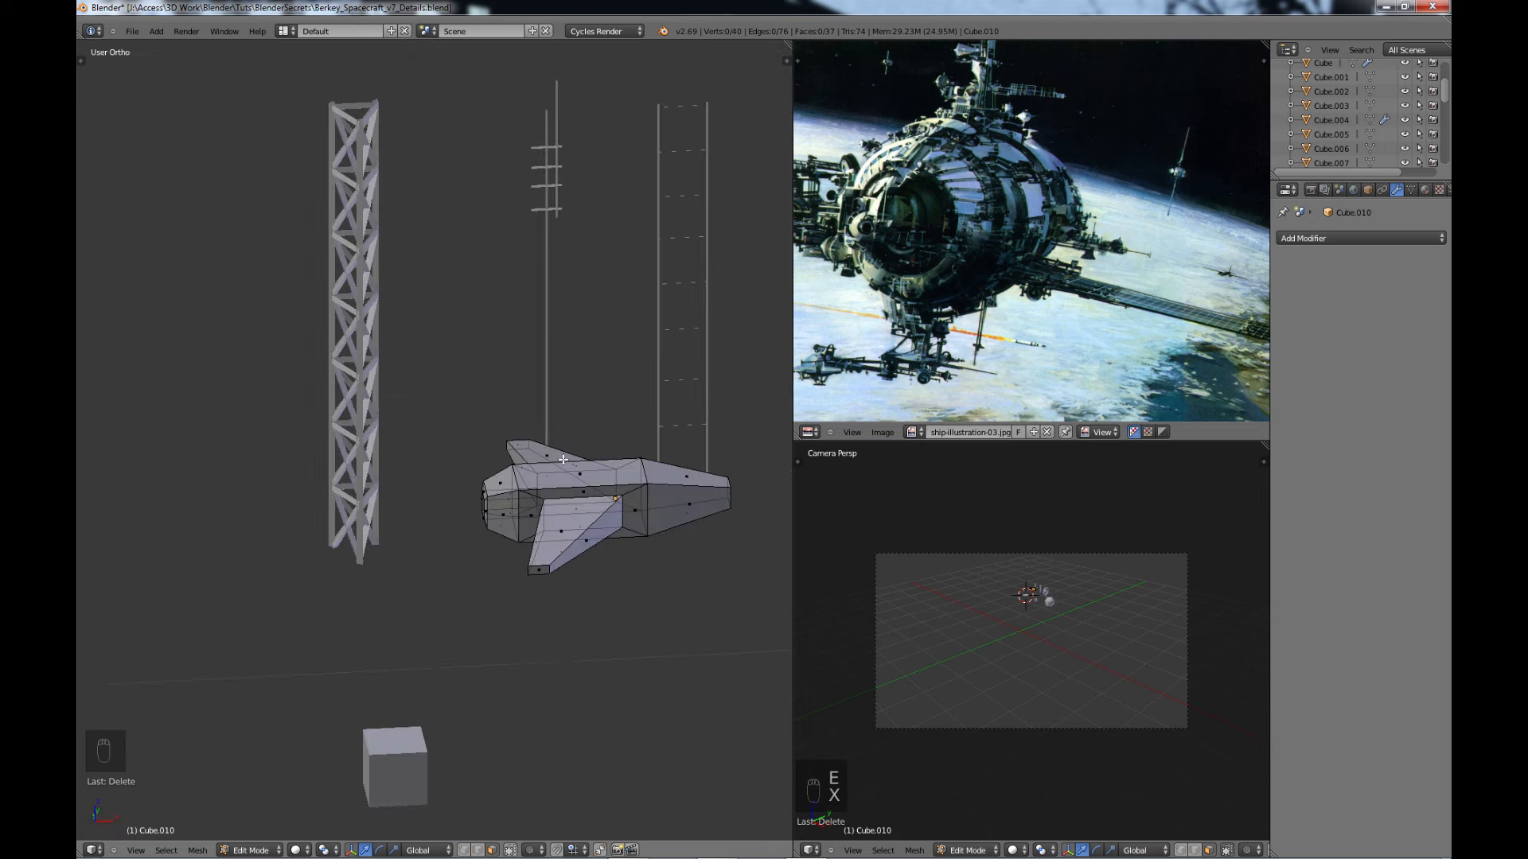
pyautogui.press('a')
pyautogui.scroll(-2, 594, 504)
pyautogui.moveTo(598, 587); pyautogui.dragTo(547, 549, button='middle')
pyautogui.press('s')
pyautogui.press('z')
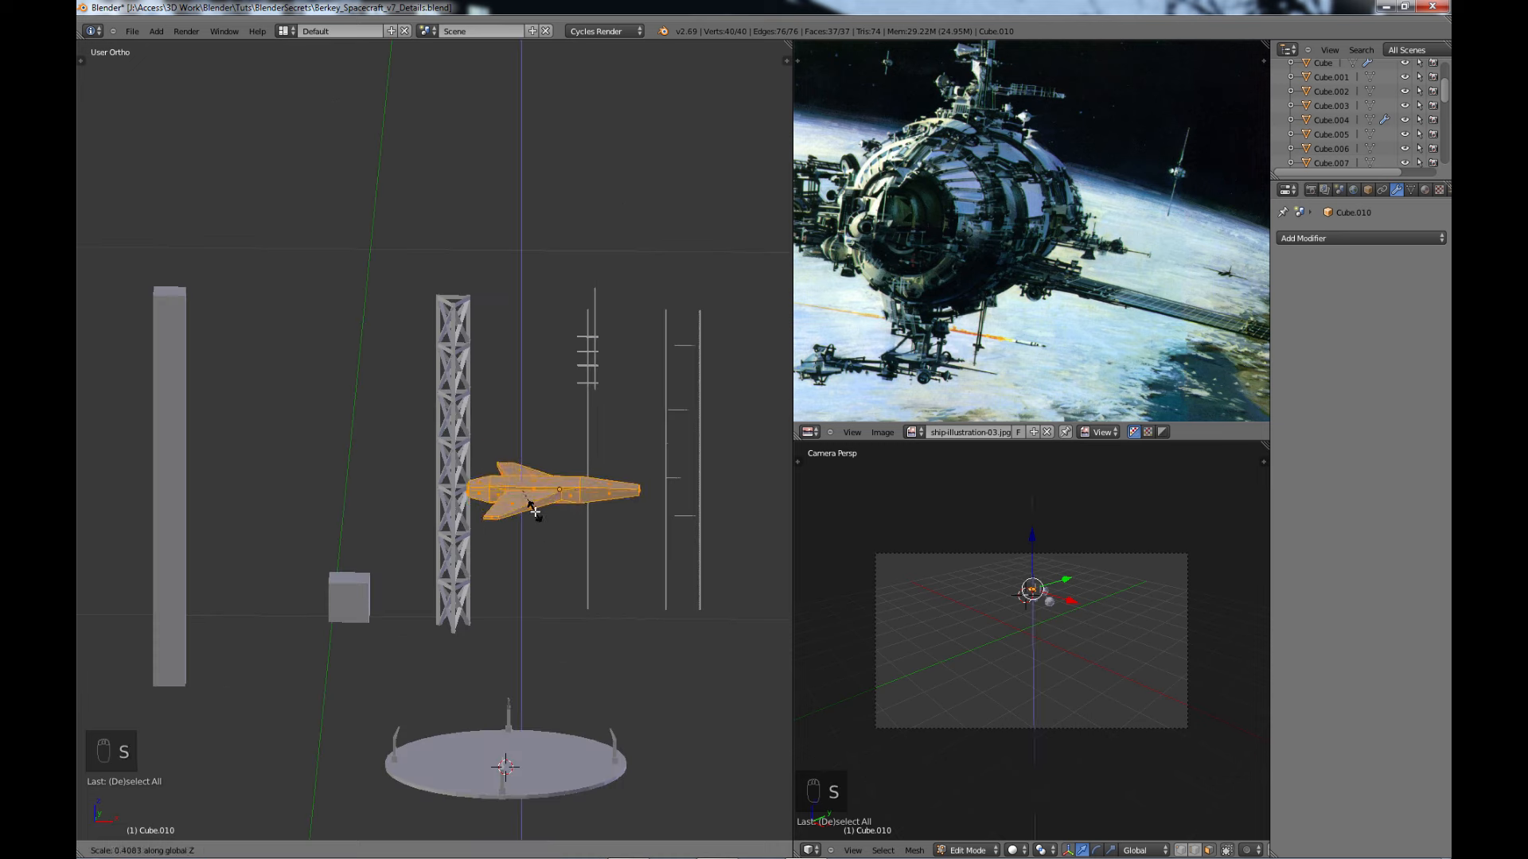
pyautogui.click(534, 512)
# - Nudge the nose's end face along Z and add a loop cut around the tapered nose section
pyautogui.moveTo(612, 506); pyautogui.dragTo(607, 480, button='middle')
pyautogui.scroll(3, 652, 552)
pyautogui.keyDown('shift'); pyautogui.moveTo(621, 547); pyautogui.dragTo(577, 529, button='middle'); pyautogui.keyUp('shift')
pyautogui.rightClick(567, 526)
pyautogui.moveTo(567, 482); pyautogui.dragTo(565, 482)
pyautogui.scroll(3, 543, 592)
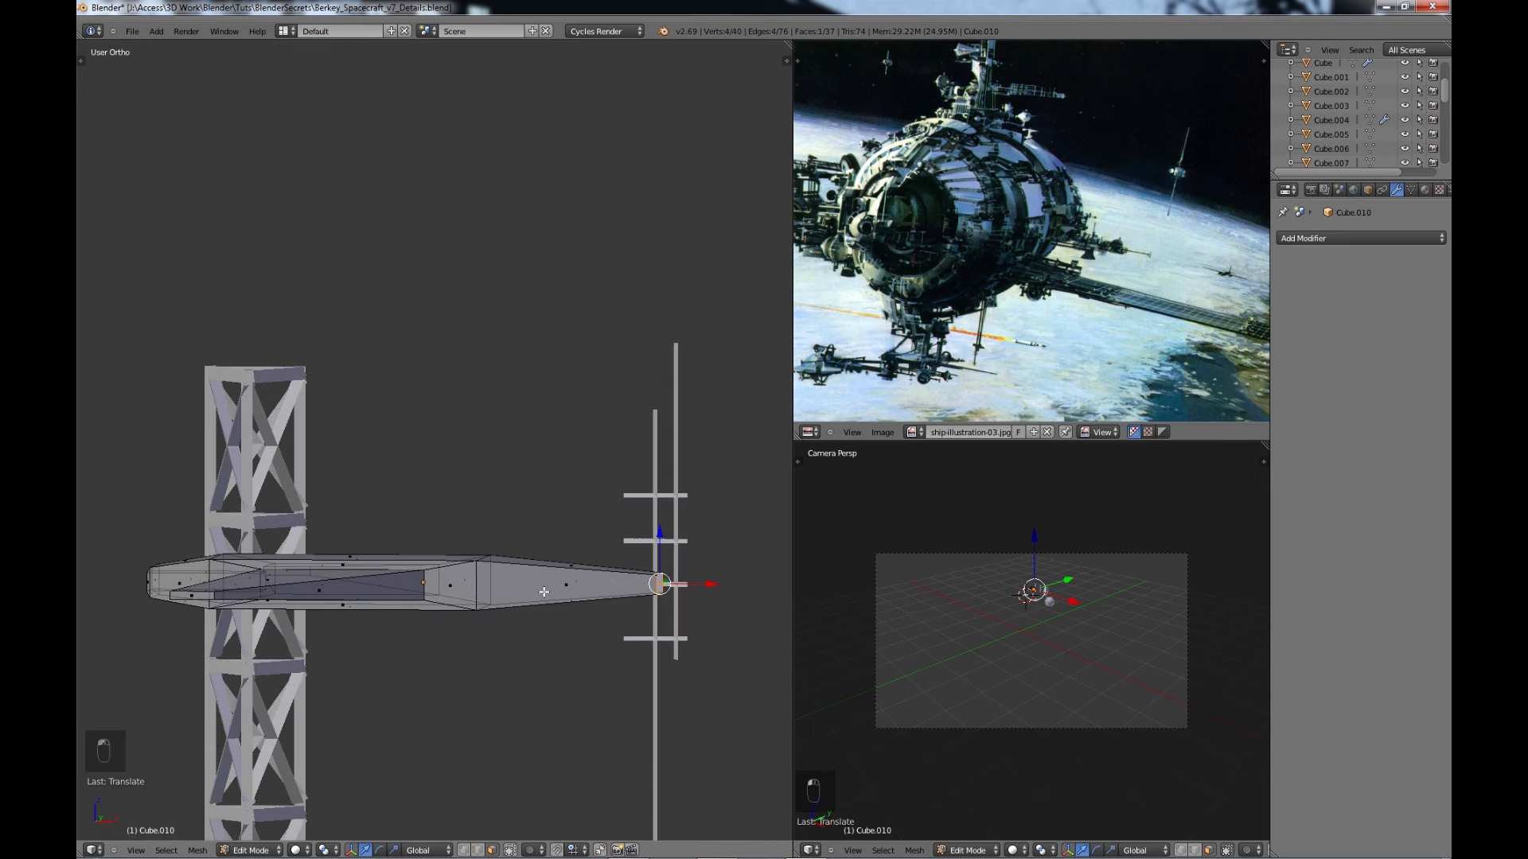
pyautogui.hotkey('ctrl', 'e')
pyautogui.hotkey('ctrl', 'r')
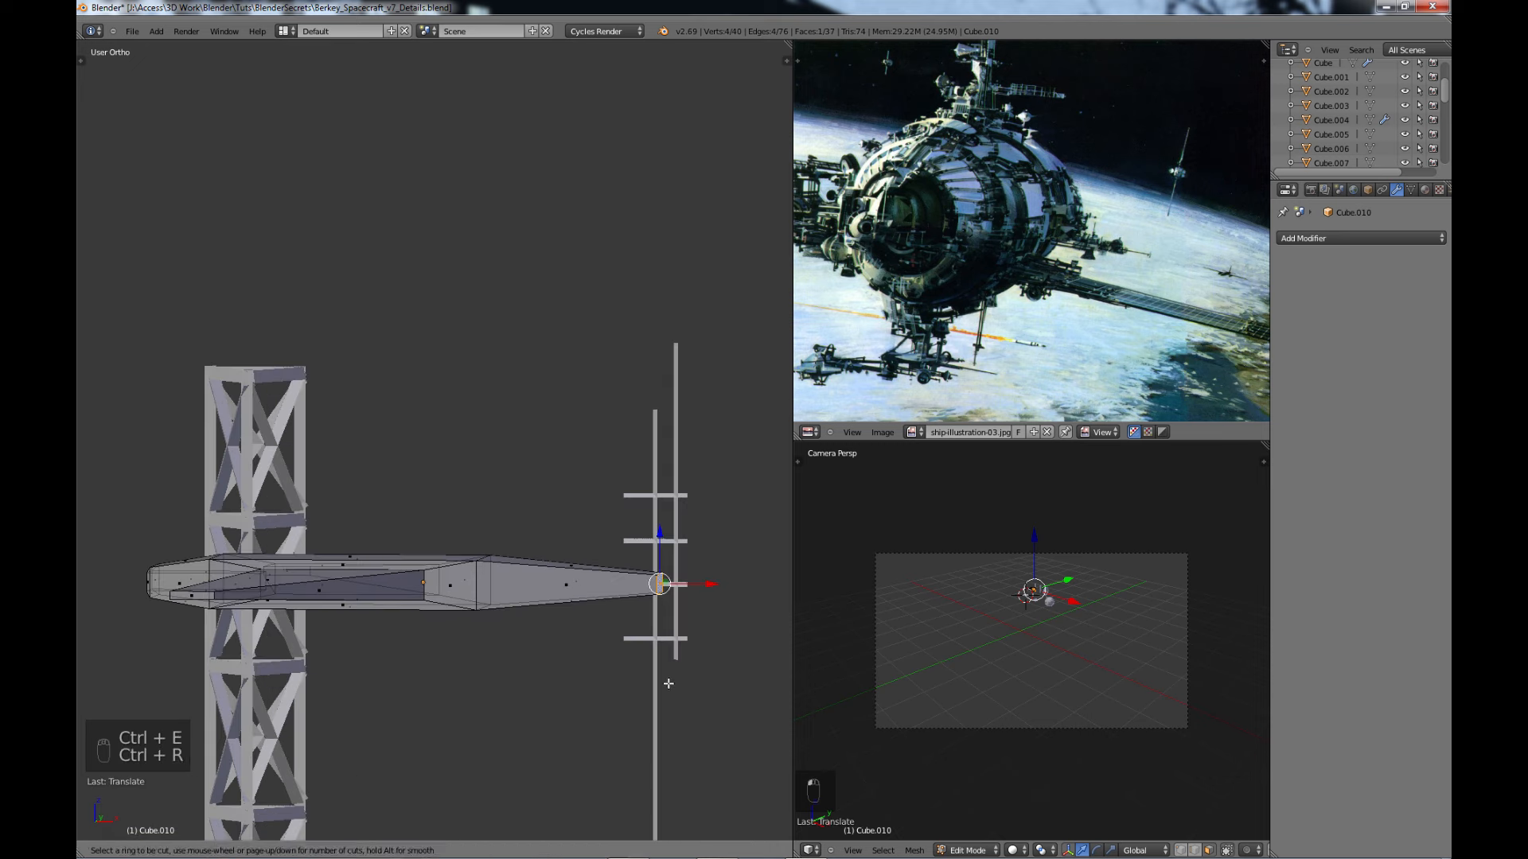
pyautogui.click(581, 621)
pyautogui.click(583, 622)
# - Lower the nose's end face along Z so the nose droops, and return to Object Mode
pyautogui.rightClick(660, 584)
pyautogui.moveTo(661, 531); pyautogui.dragTo(660, 544)
pyautogui.scroll(-2, 544, 661)
pyautogui.moveTo(542, 654); pyautogui.dragTo(549, 633, button='middle')
pyautogui.keyDown('shift'); pyautogui.moveTo(549, 633); pyautogui.dragTo(632, 646, button='middle'); pyautogui.keyUp('shift')
pyautogui.press('Tab')
pyautogui.scroll(1, 632, 646)
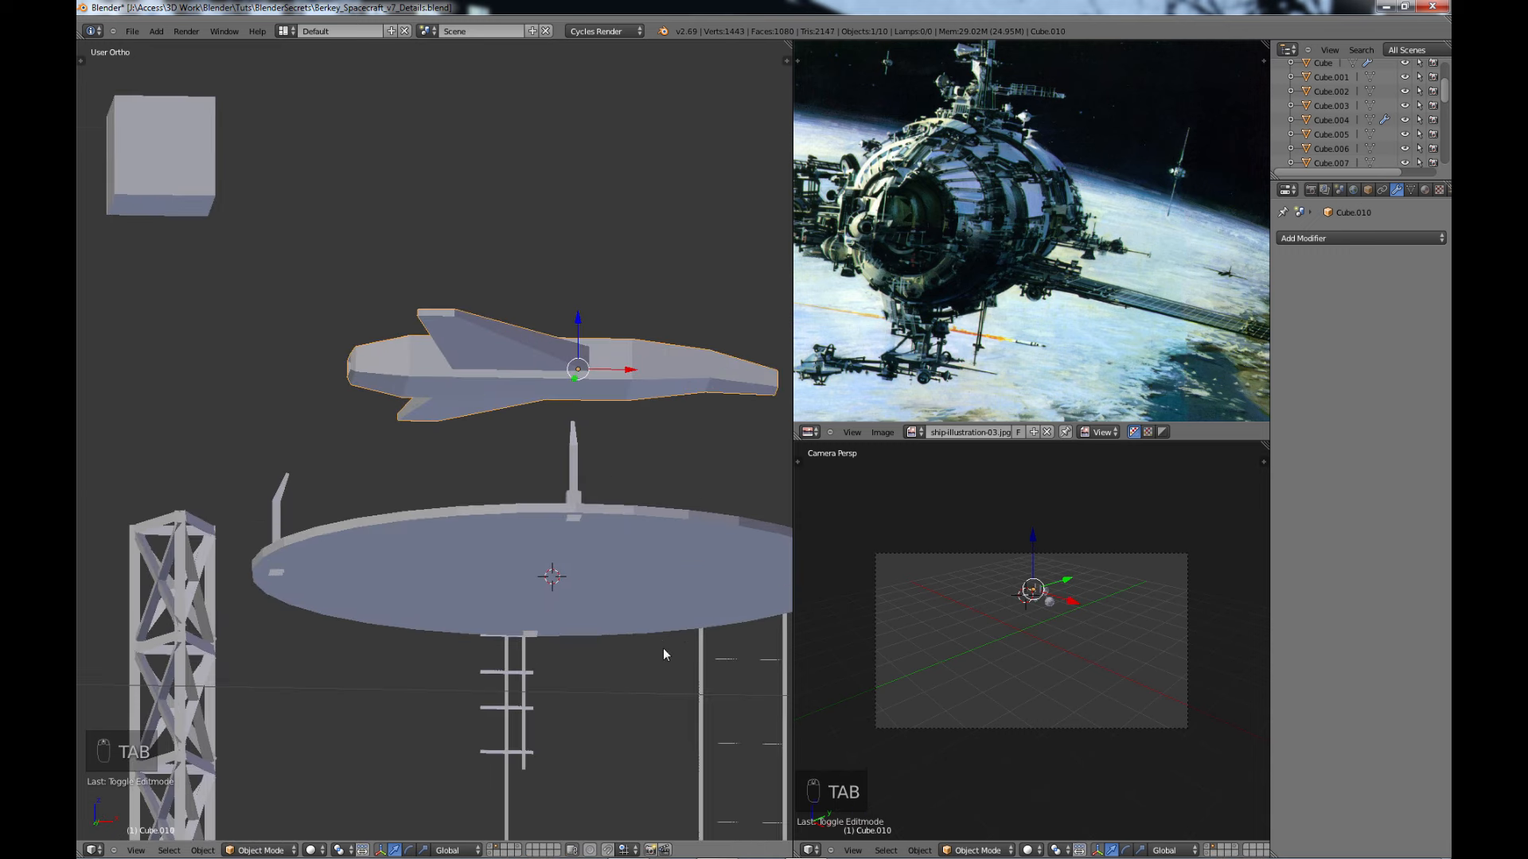
pyautogui.scroll(-2, 664, 654)
# - Duplicate the outer rail of the ladder and move the copy along X to the ladder's other side
pyautogui.rightClick(665, 566)
pyautogui.moveTo(666, 566); pyautogui.dragTo(678, 447, button='middle')
pyautogui.press('Tab')
pyautogui.rightClick(678, 406)
pyautogui.press('l')
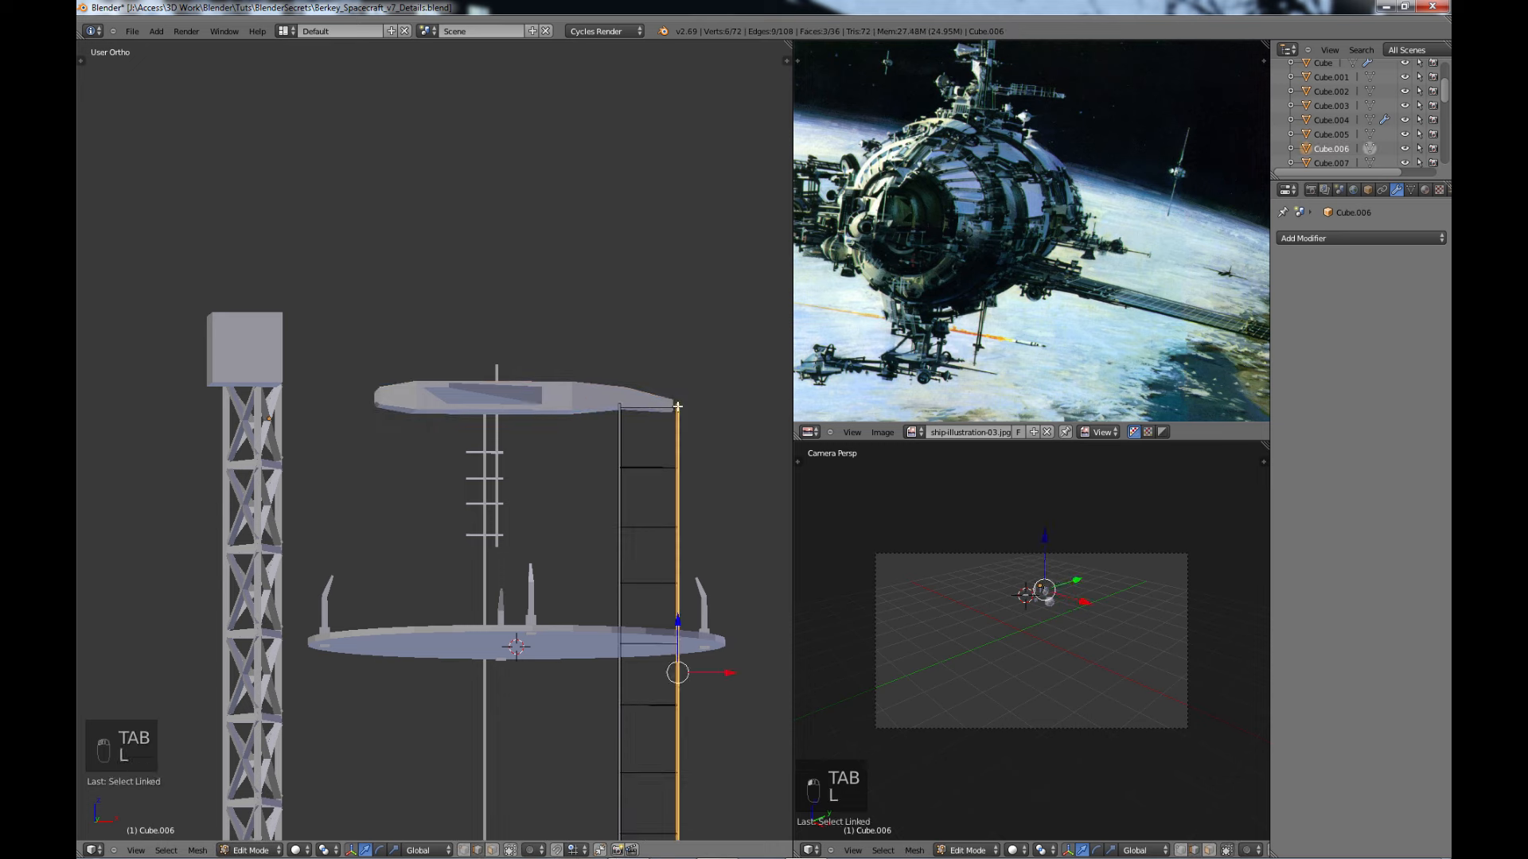
pyautogui.hotkey('shift', 'd')
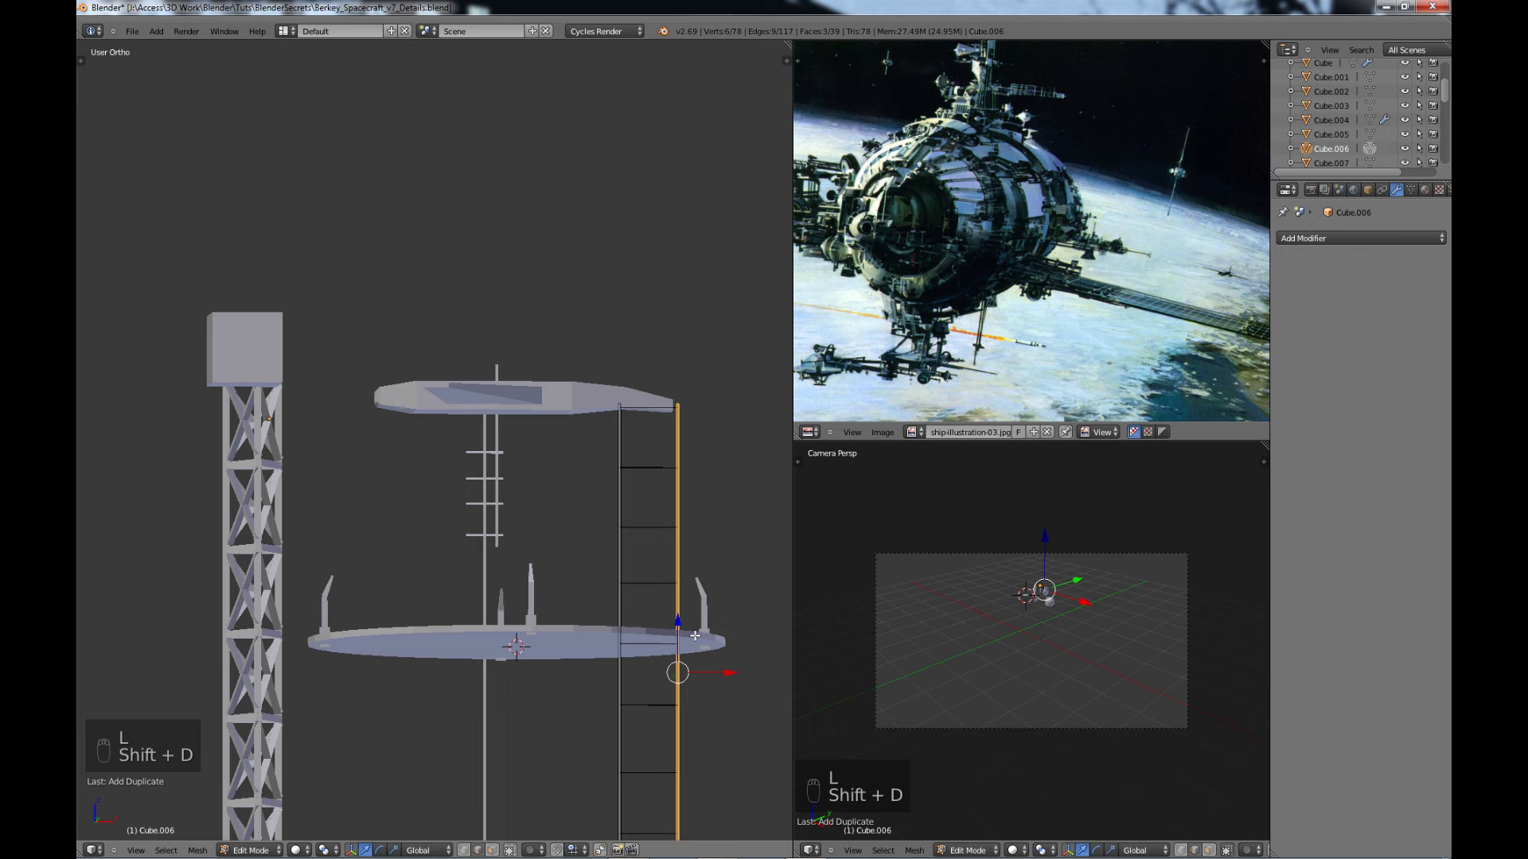
pyautogui.click(604, 679)
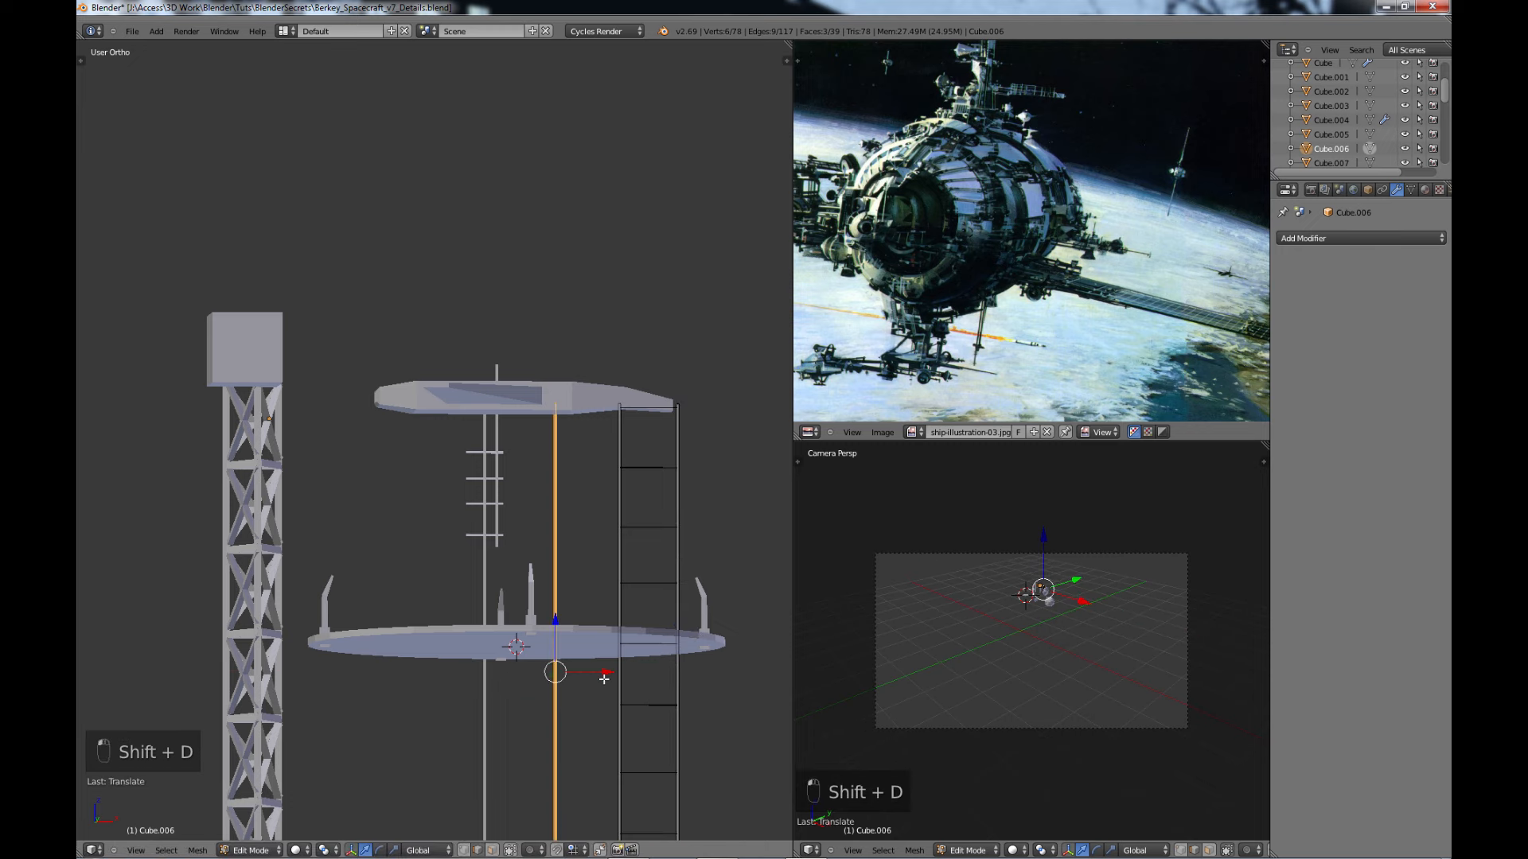
# - Separate the copied rail into its own object and join it to the winged craft
pyautogui.press('p')
pyautogui.click(604, 679)
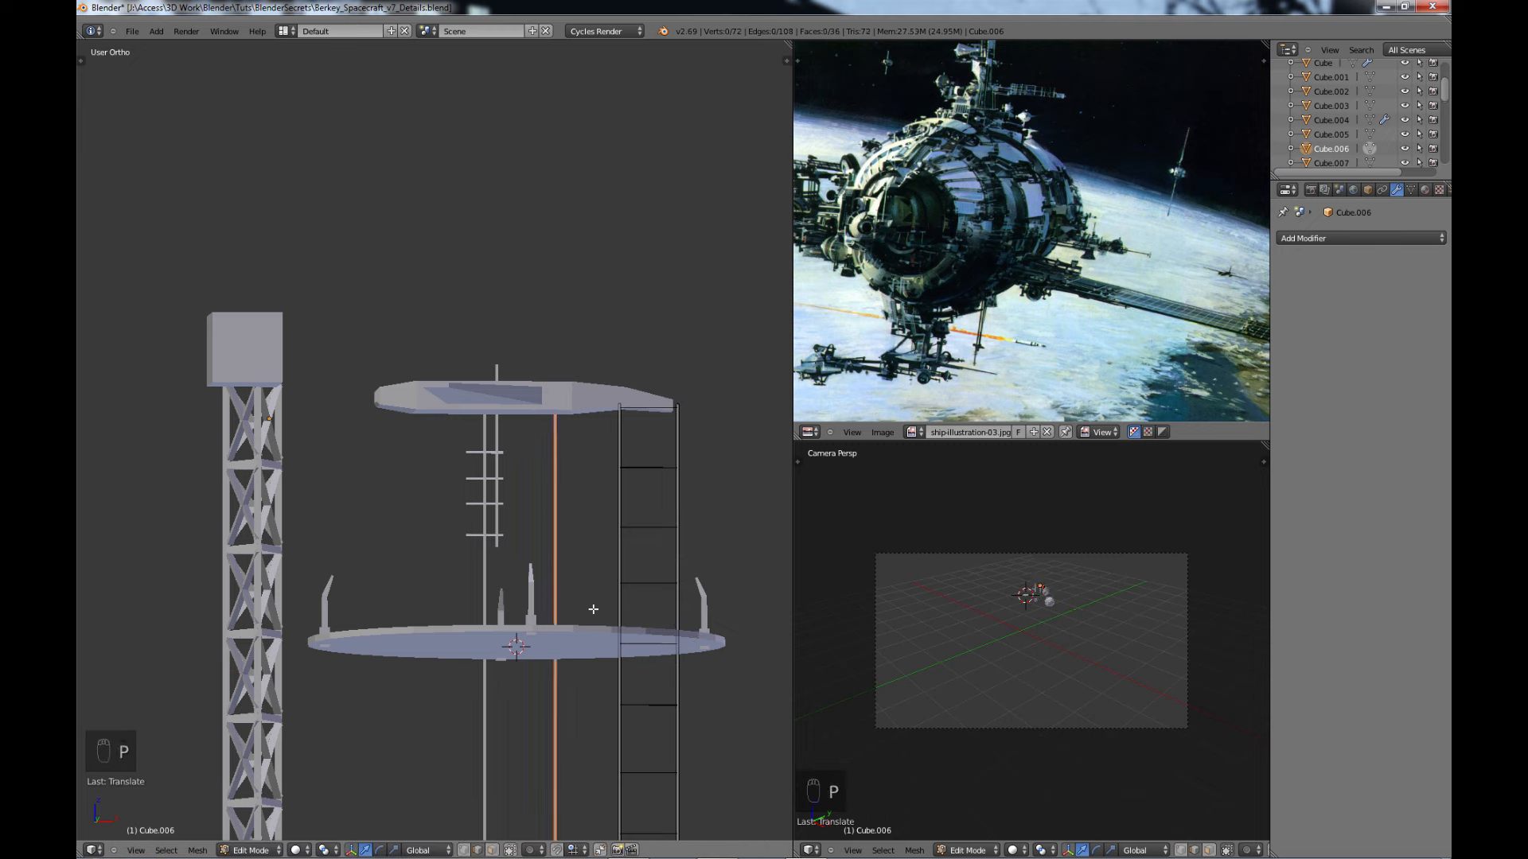
pyautogui.press('Tab')
pyautogui.rightClick(561, 437)
pyautogui.keyDown('shift'); pyautogui.rightClick(569, 393); pyautogui.keyUp('shift')
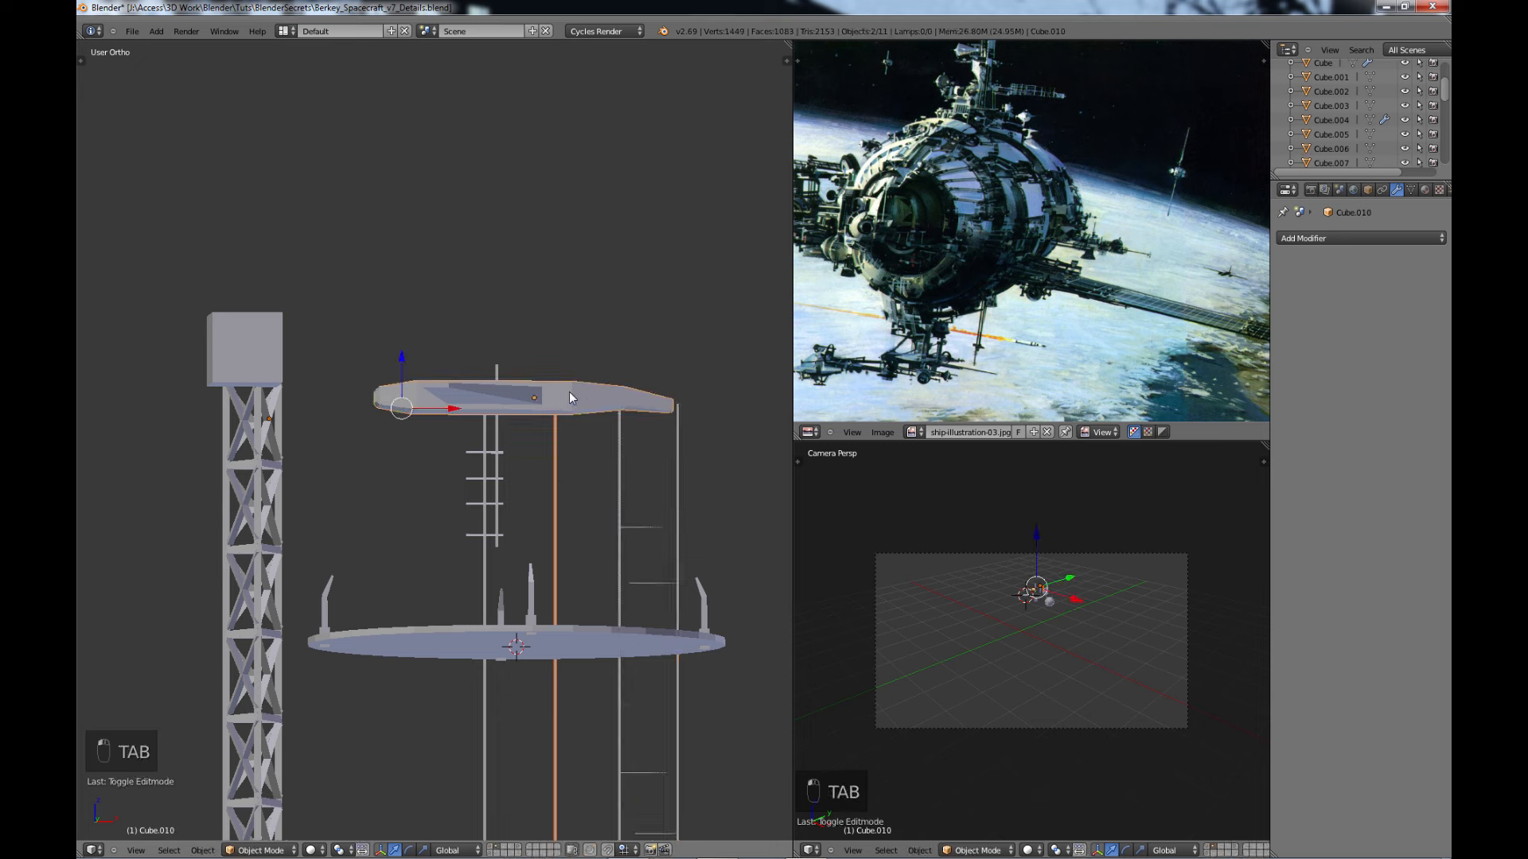
pyautogui.hotkey('ctrl', 'j')
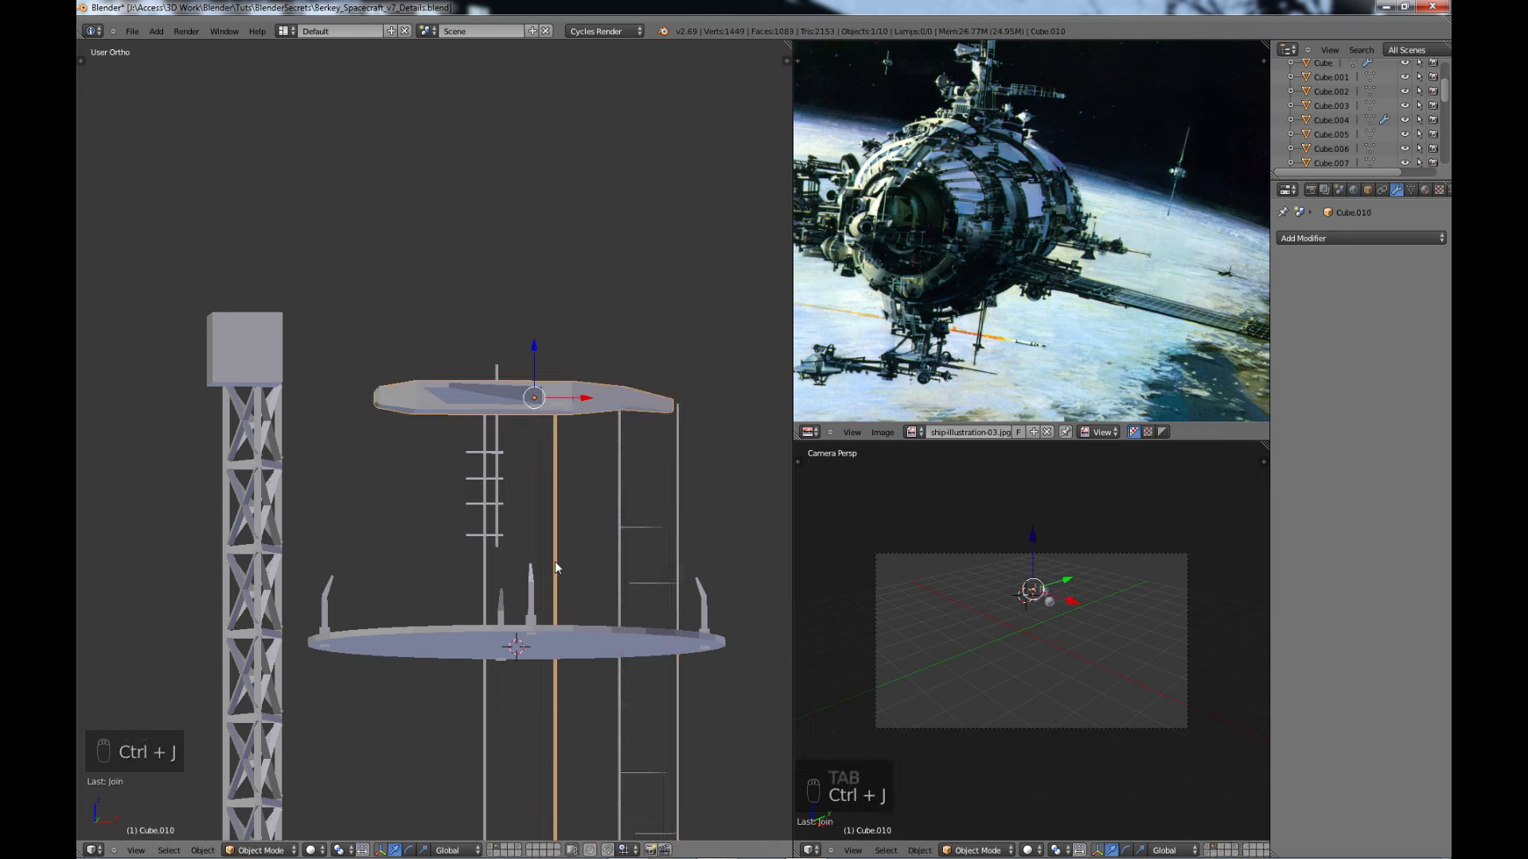
# - Select the joined rail in the craft's mesh, scale it down to a short rod and raise it to the craft's height
pyautogui.press('Tab')
pyautogui.scroll(-3, 576, 546)
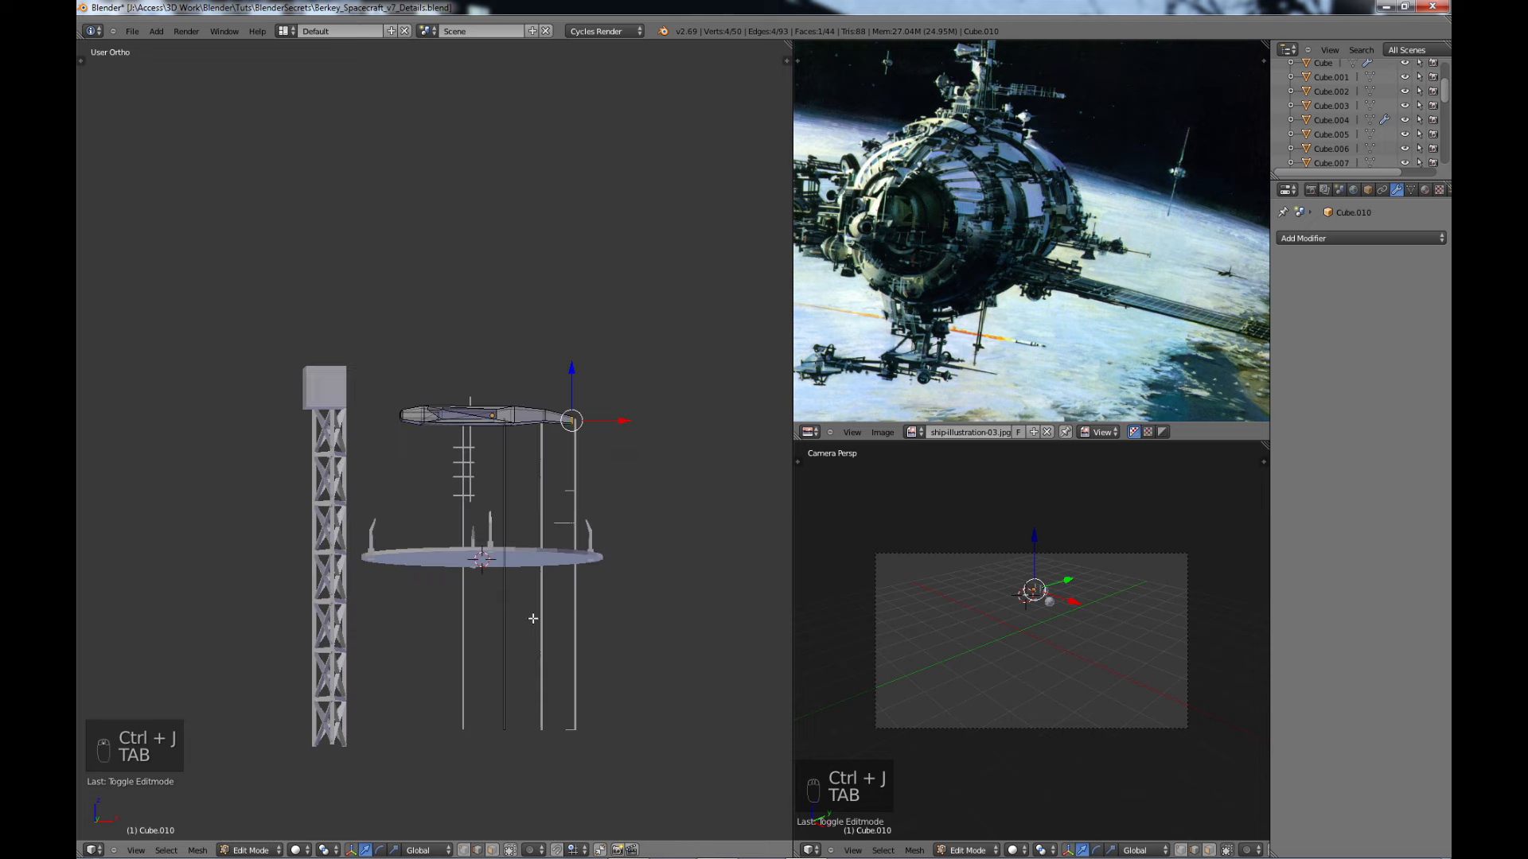
pyautogui.rightClick(520, 659)
pyautogui.press('l')
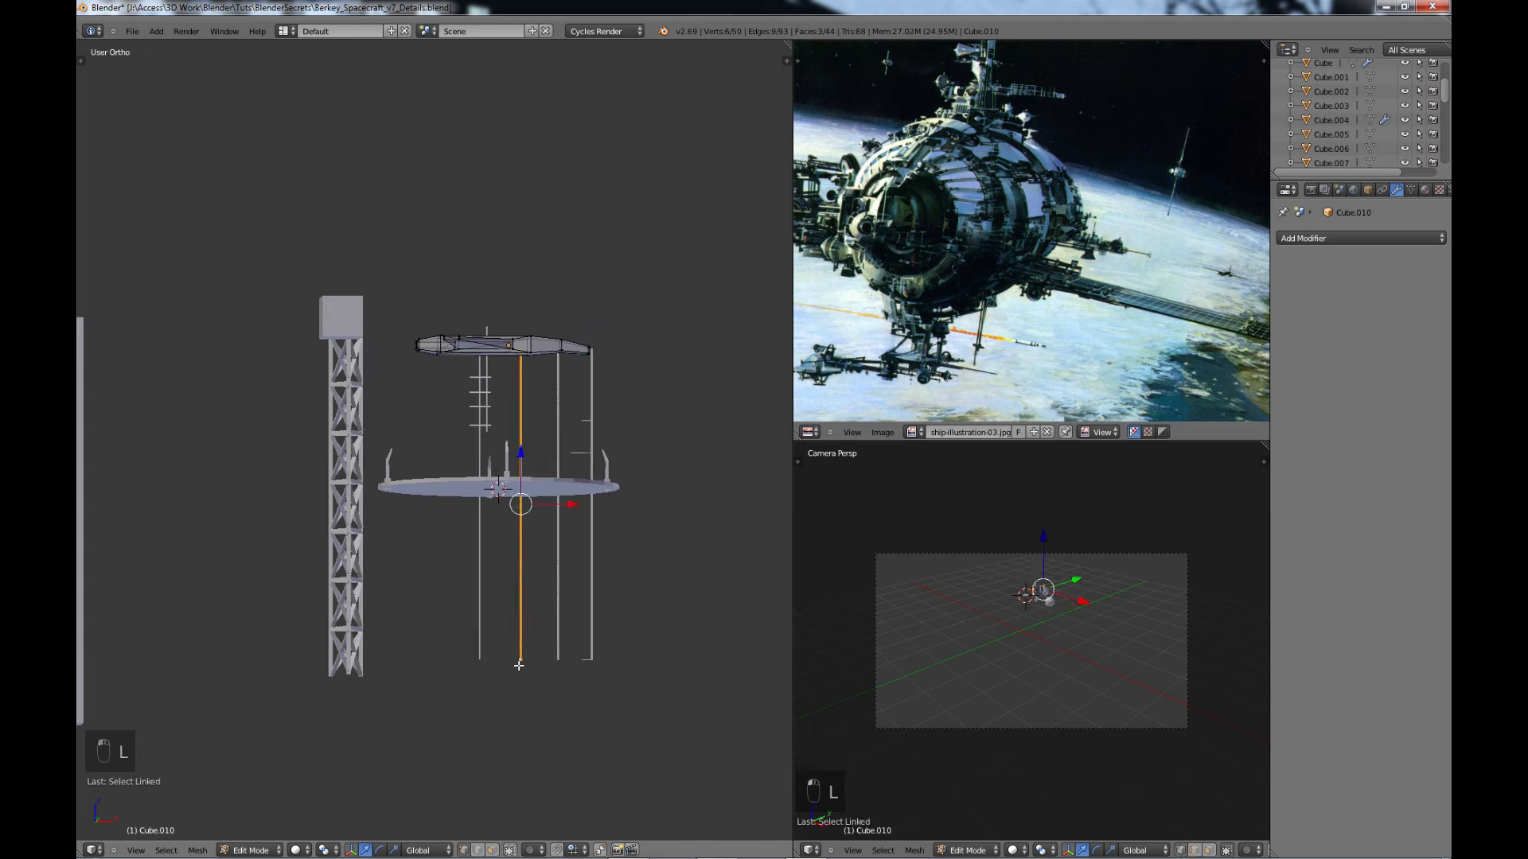
pyautogui.press('s')
pyautogui.click(508, 490)
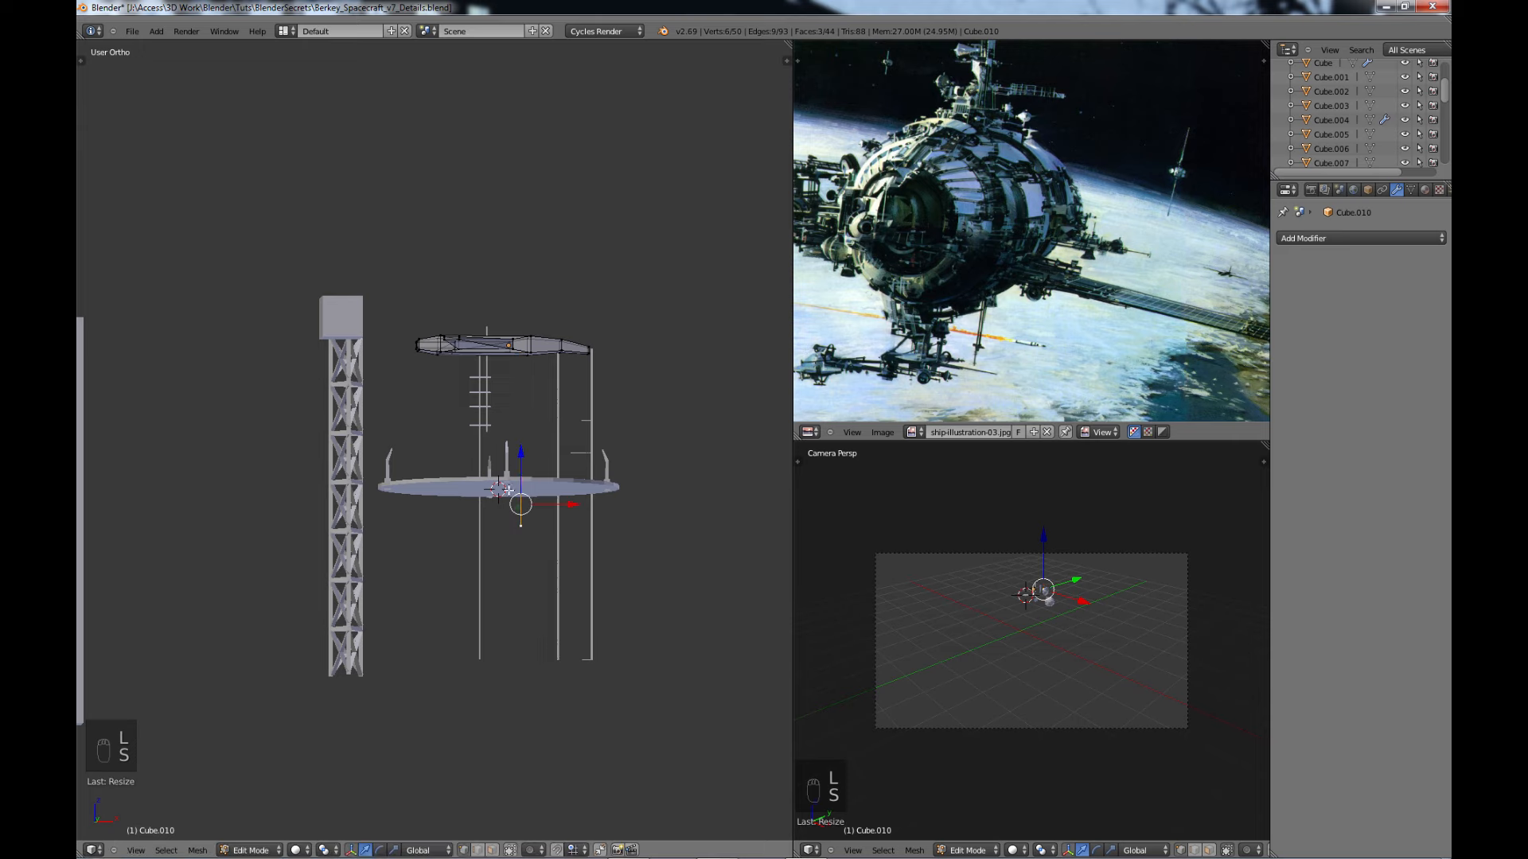
pyautogui.moveTo(518, 458); pyautogui.dragTo(518, 344)
# - Move the short rod horizontally onto the craft's body near the positive-Y wing root
pyautogui.scroll(5, 395, 581)
pyautogui.scroll(-2, 395, 582)
pyautogui.moveTo(394, 582); pyautogui.dragTo(462, 592, button='middle')
pyautogui.press('KP_7')
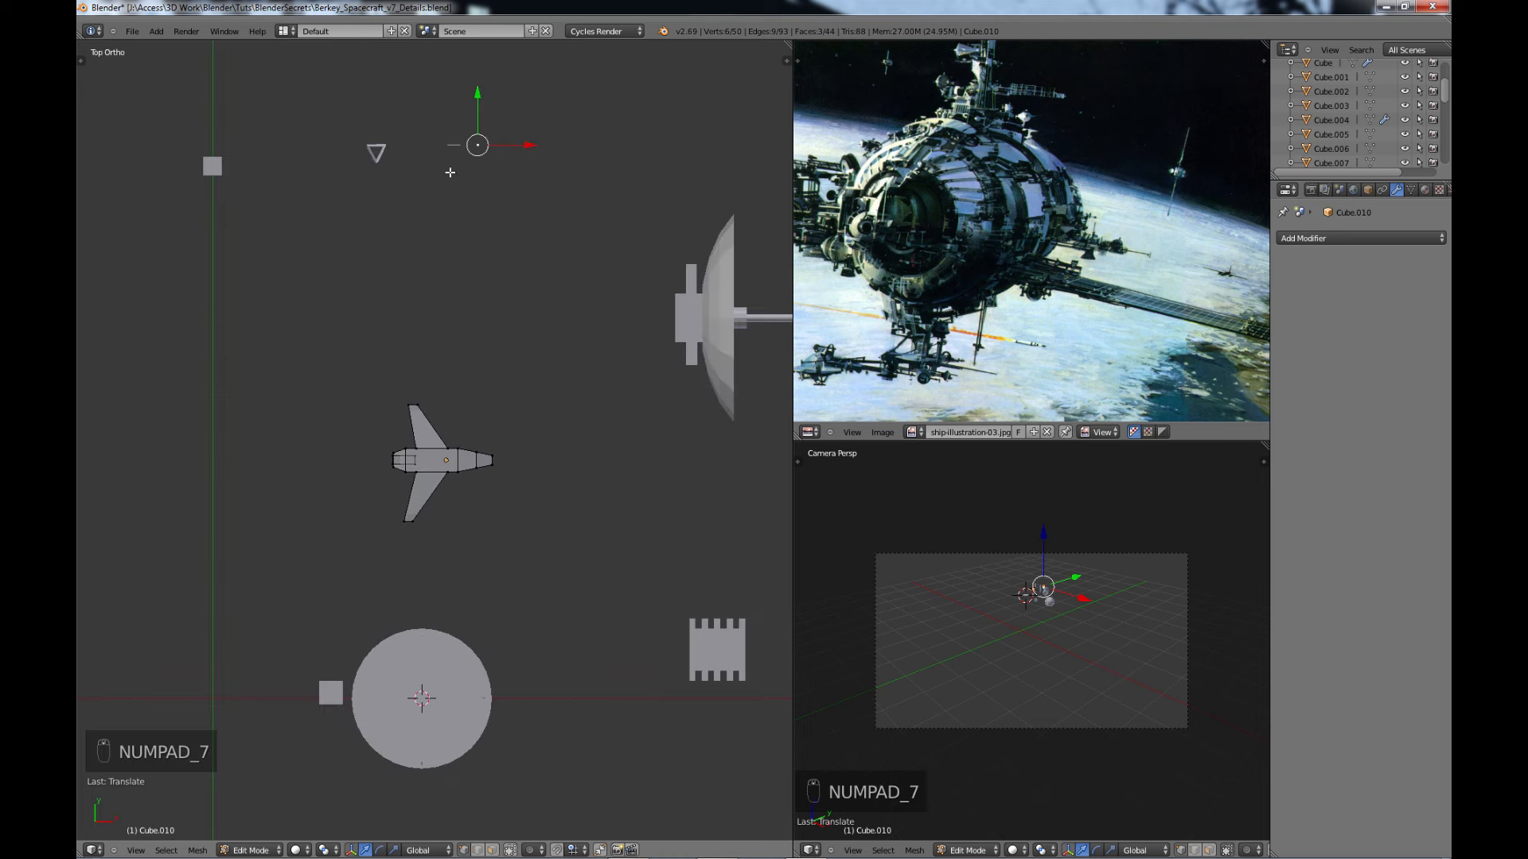
pyautogui.press('g')
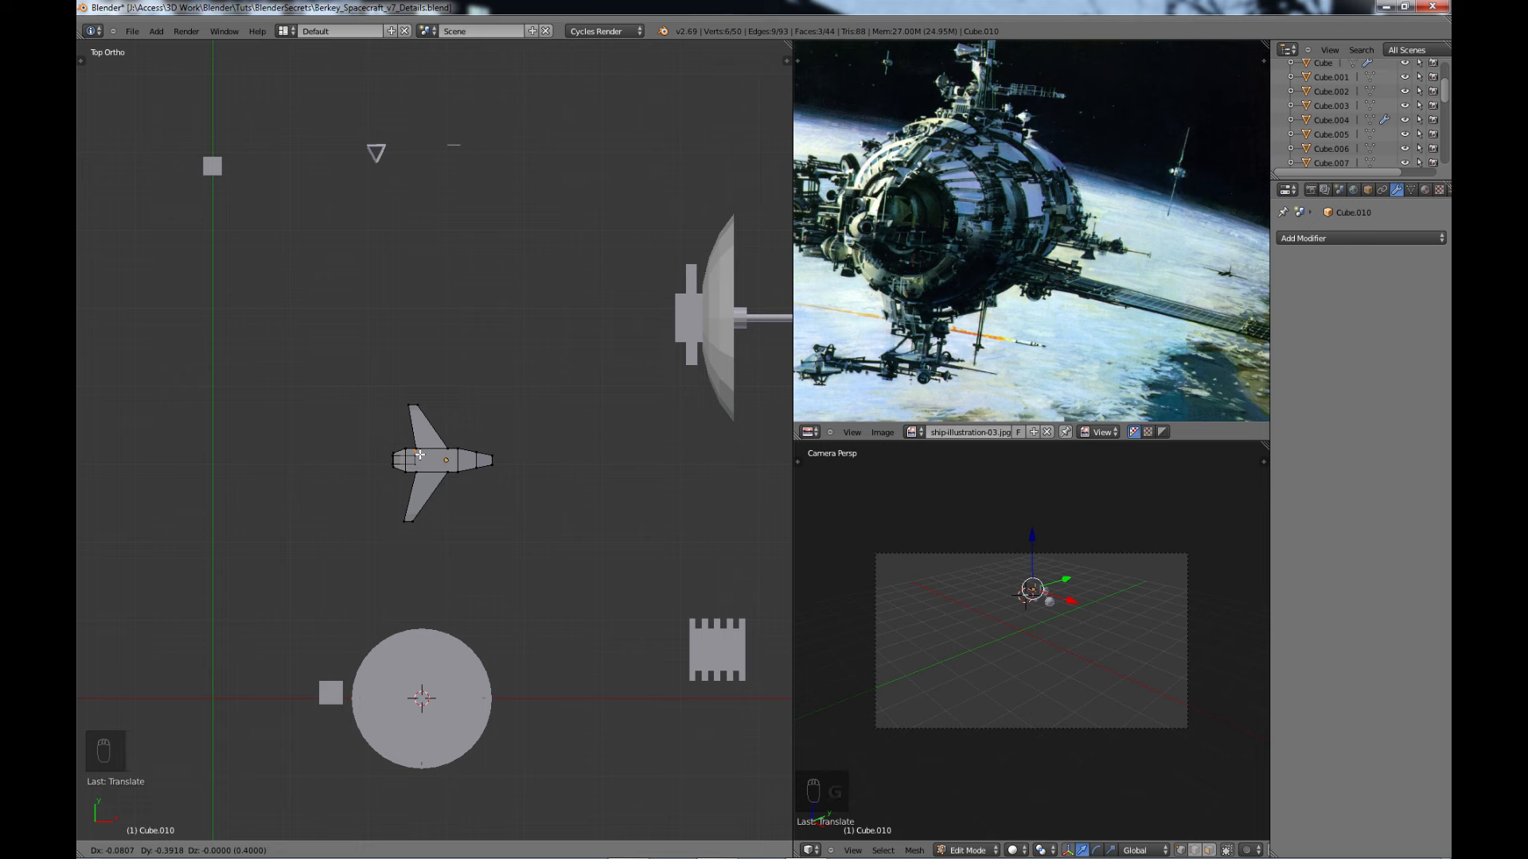
pyautogui.click(416, 452)
# - Shorten the selected rod along Z to about 0.4 of its length, keeping its position near the wing root
pyautogui.press('KP_1')
pyautogui.scroll(5, 547, 505)
pyautogui.keyDown('shift'); pyautogui.moveTo(547, 505); pyautogui.dragTo(632, 524, button='middle'); pyautogui.keyUp('shift')
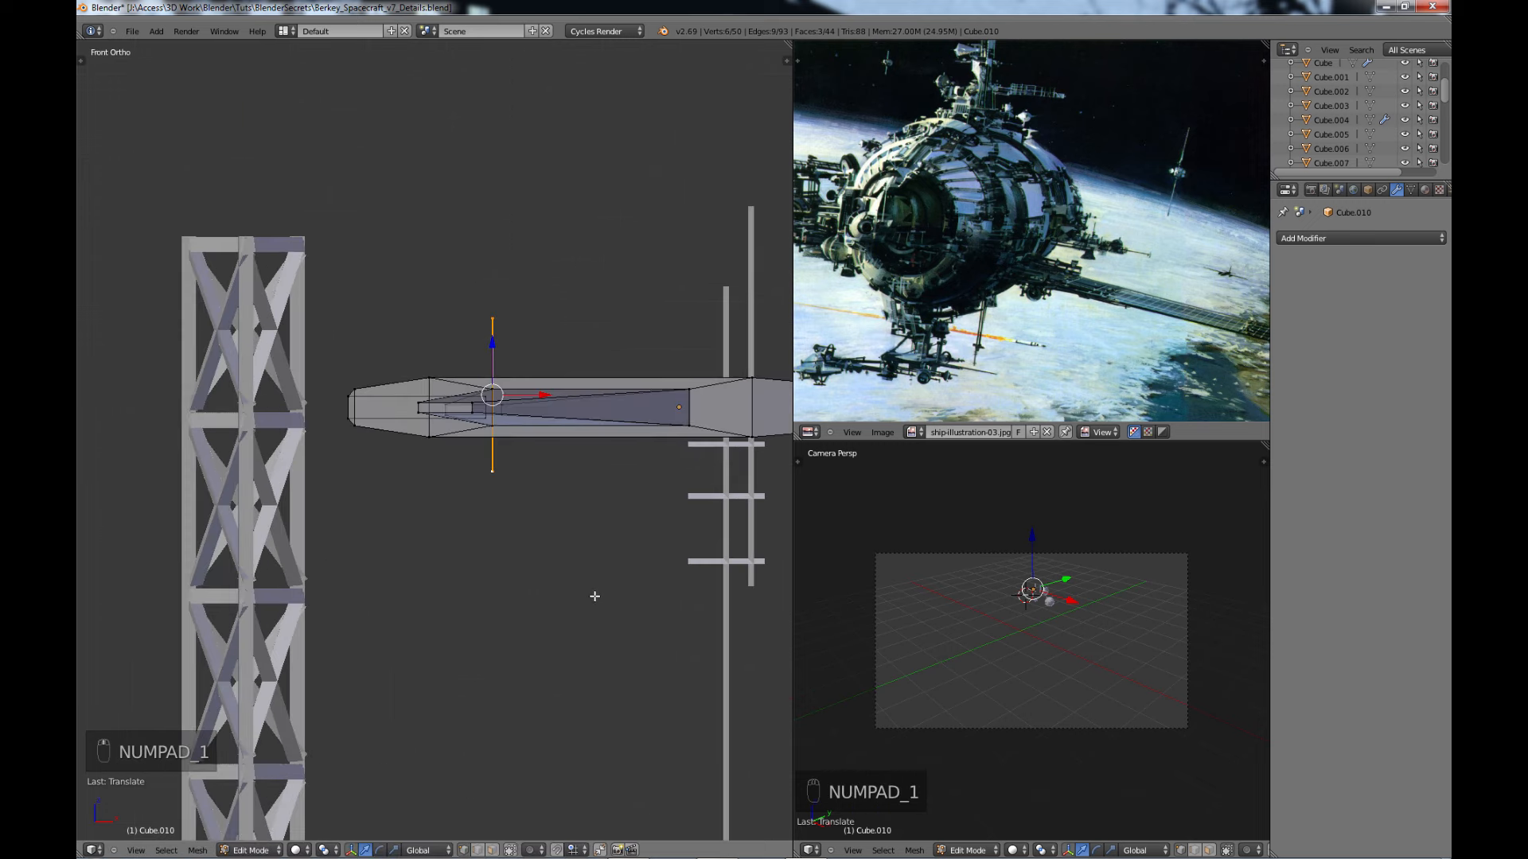
pyautogui.press('s')
pyautogui.press('z')
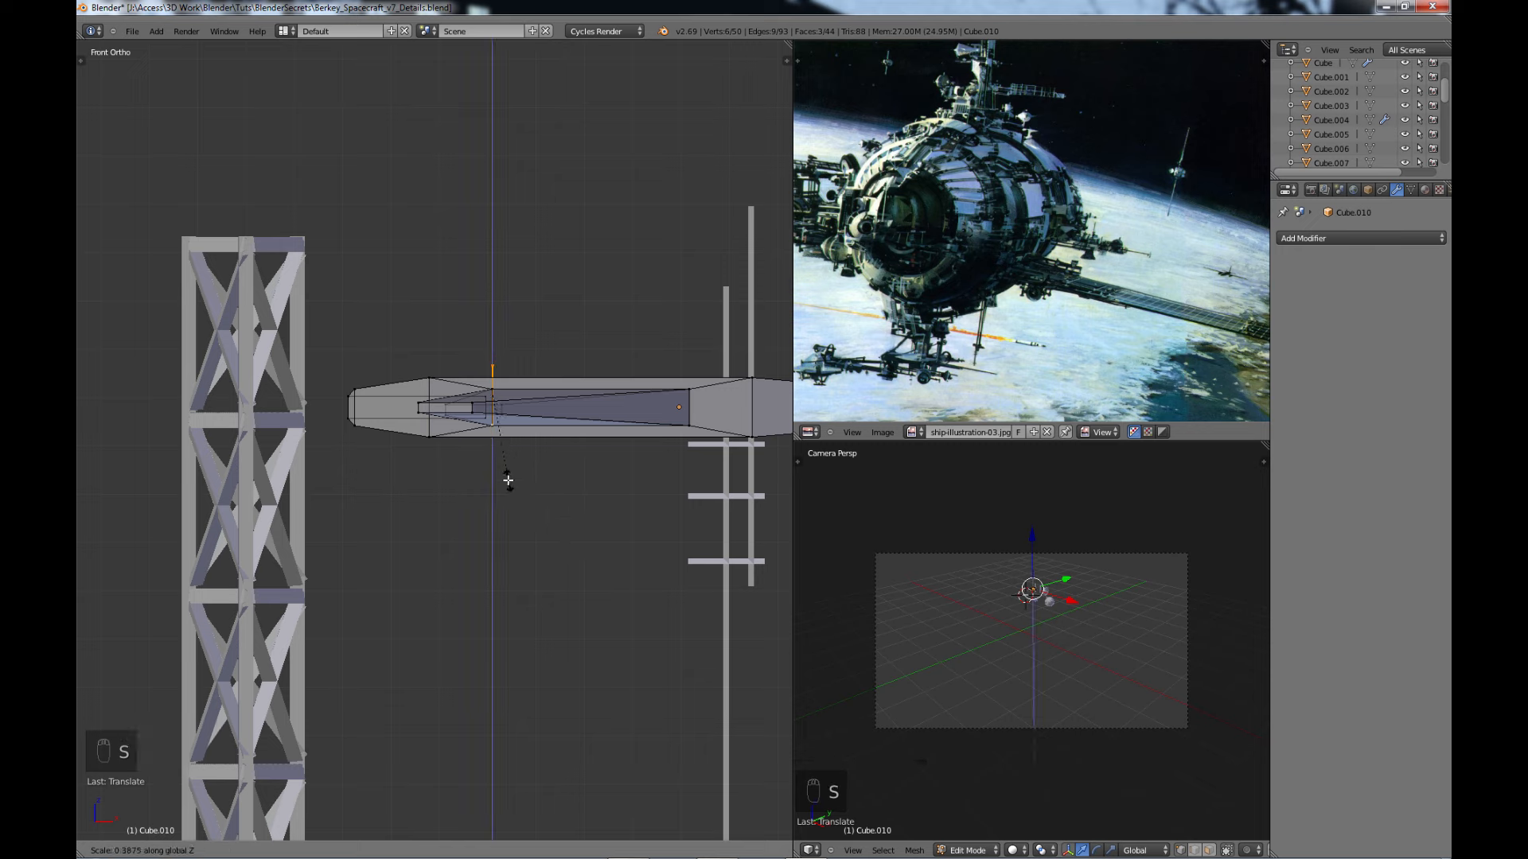
pyautogui.click(517, 498)
# - Thicken the rod in X and Y only and lower it beneath the craft's body as a landing leg
pyautogui.press('s')
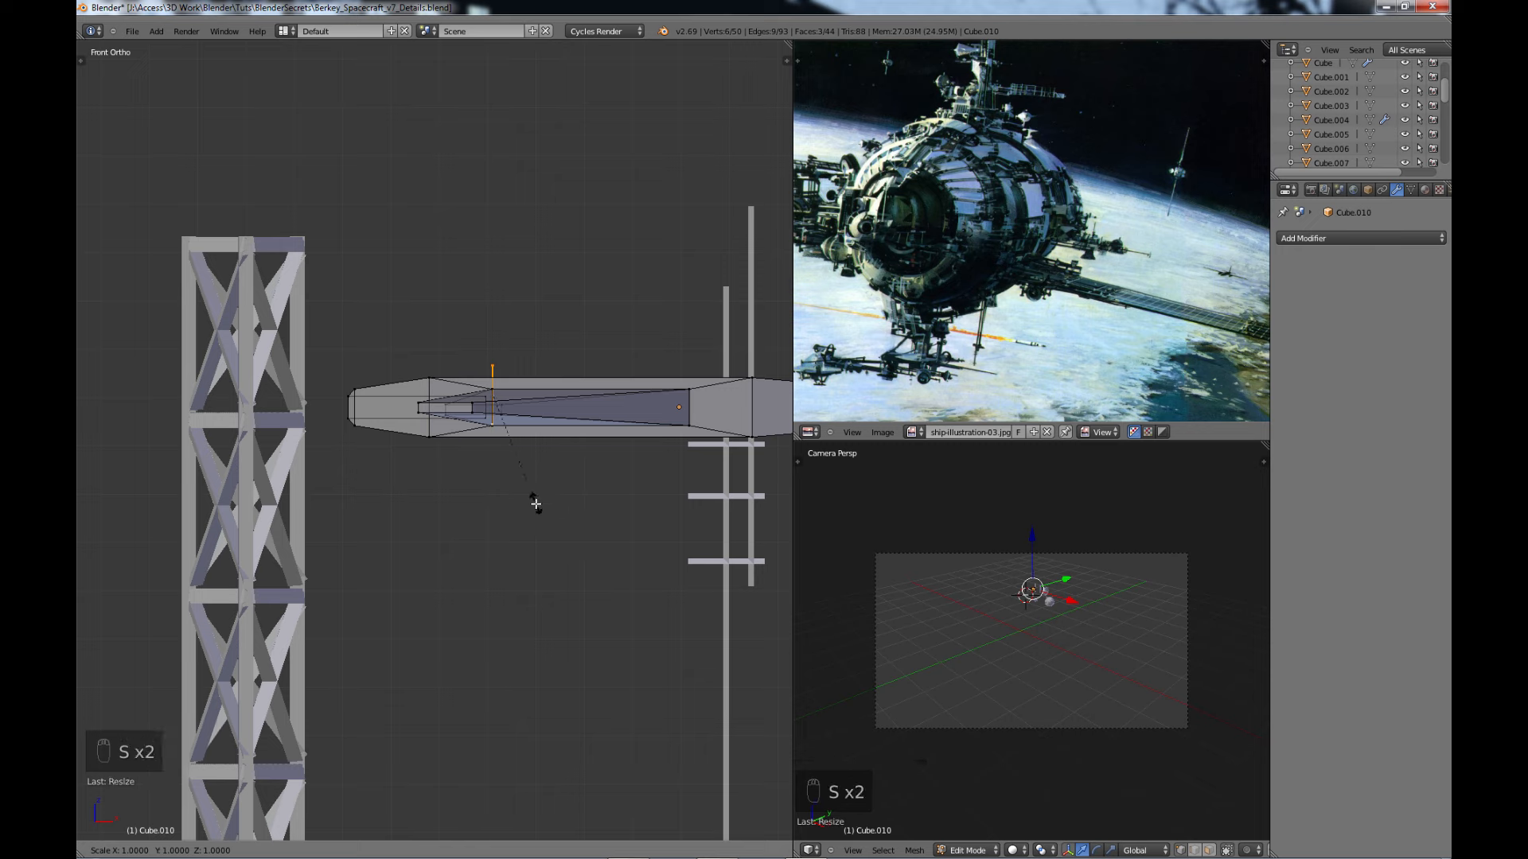
pyautogui.hotkey('shift', 'z')
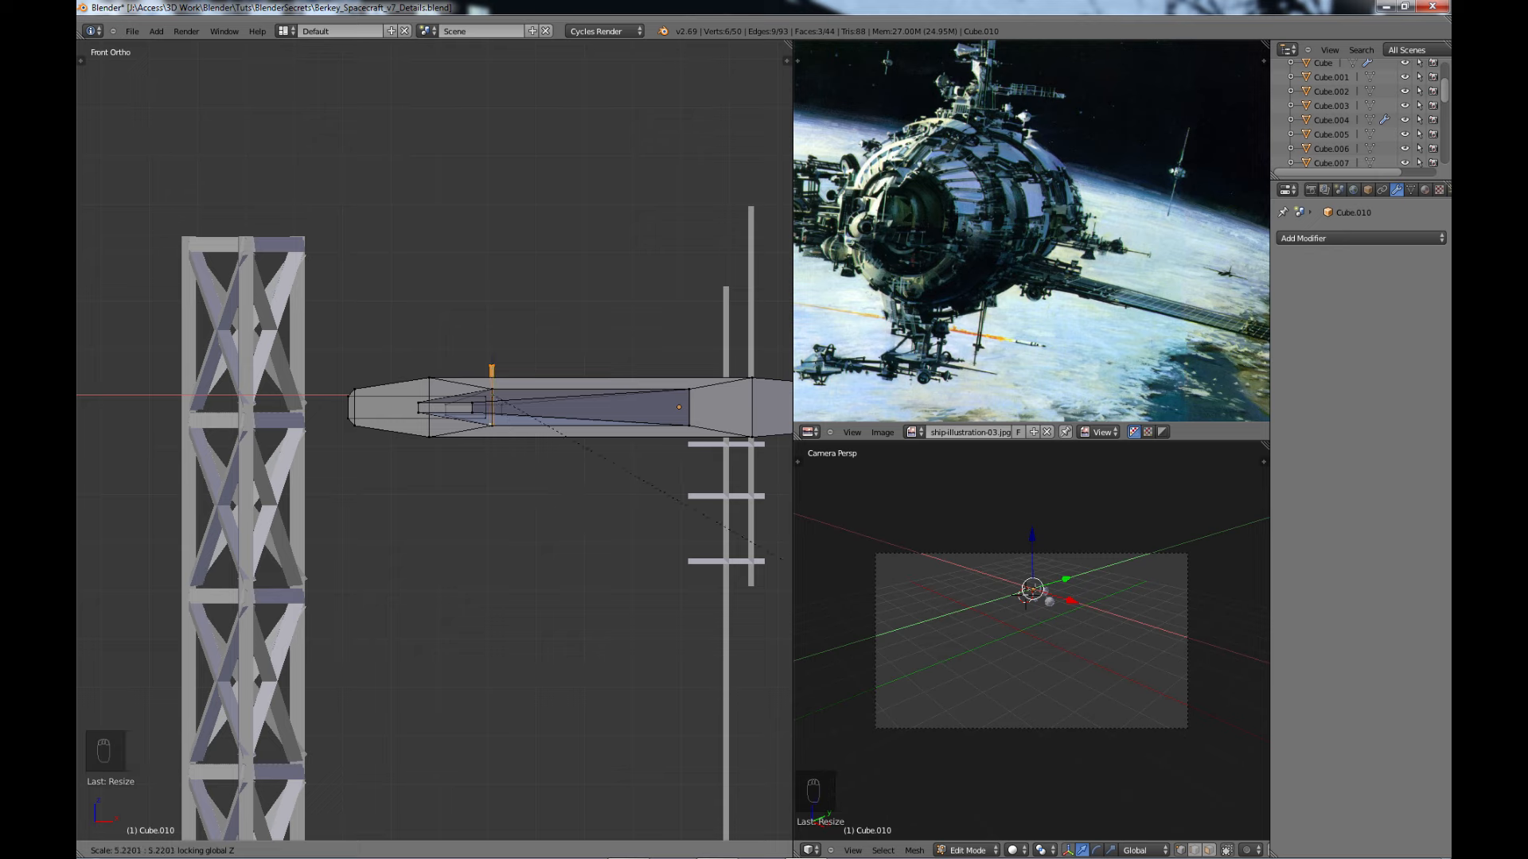
pyautogui.click(1020, 697)
pyautogui.moveTo(503, 341); pyautogui.dragTo(491, 397)
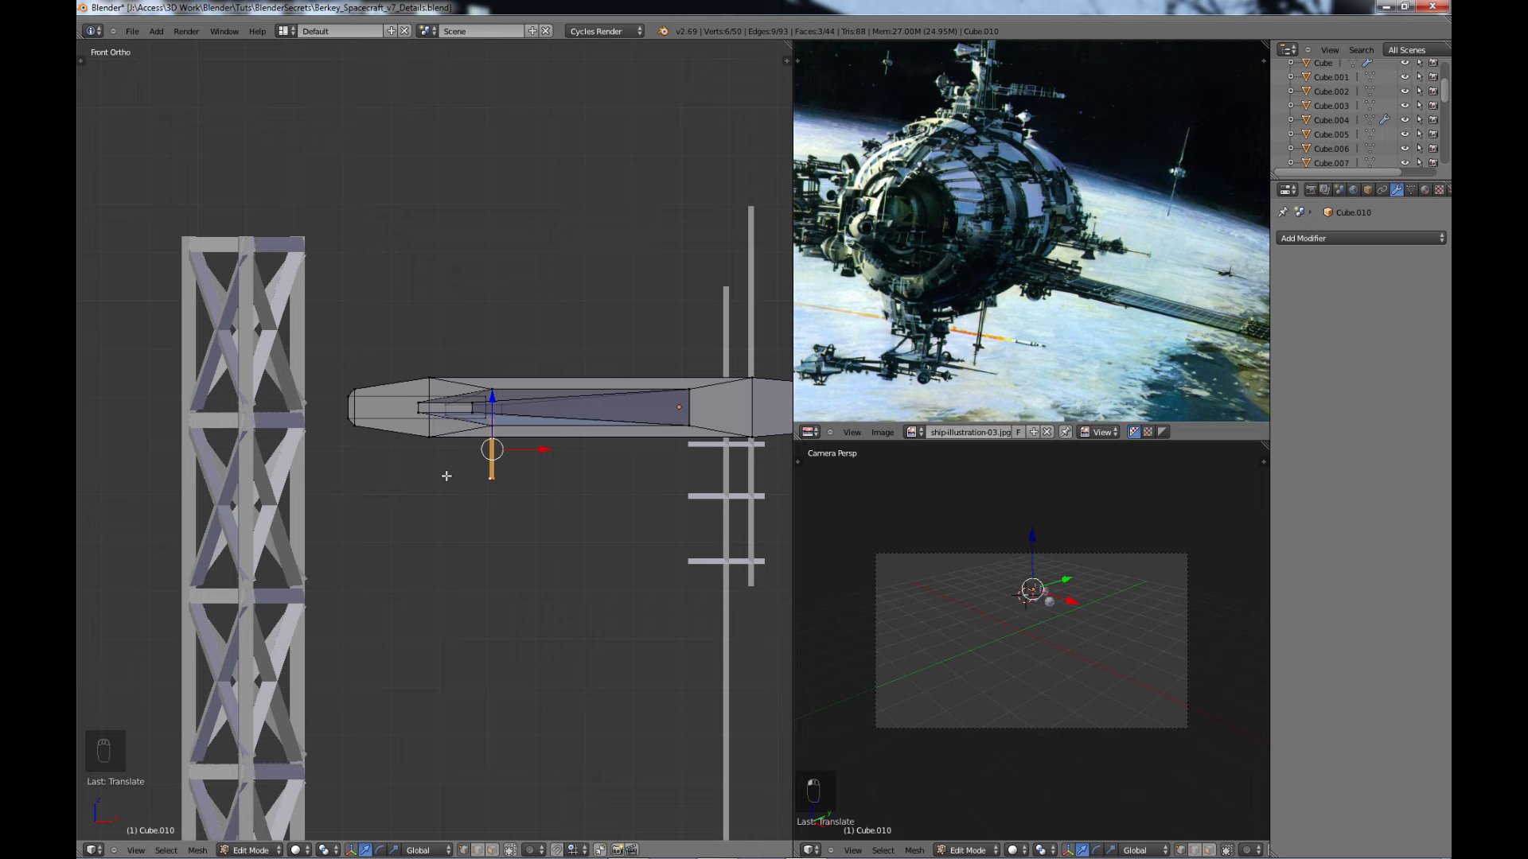
# - Duplicate the landing leg and place the copy near the negative-Y wing root, opposite the first leg
pyautogui.press('KP_7')
pyautogui.hotkey('shift', 'd')
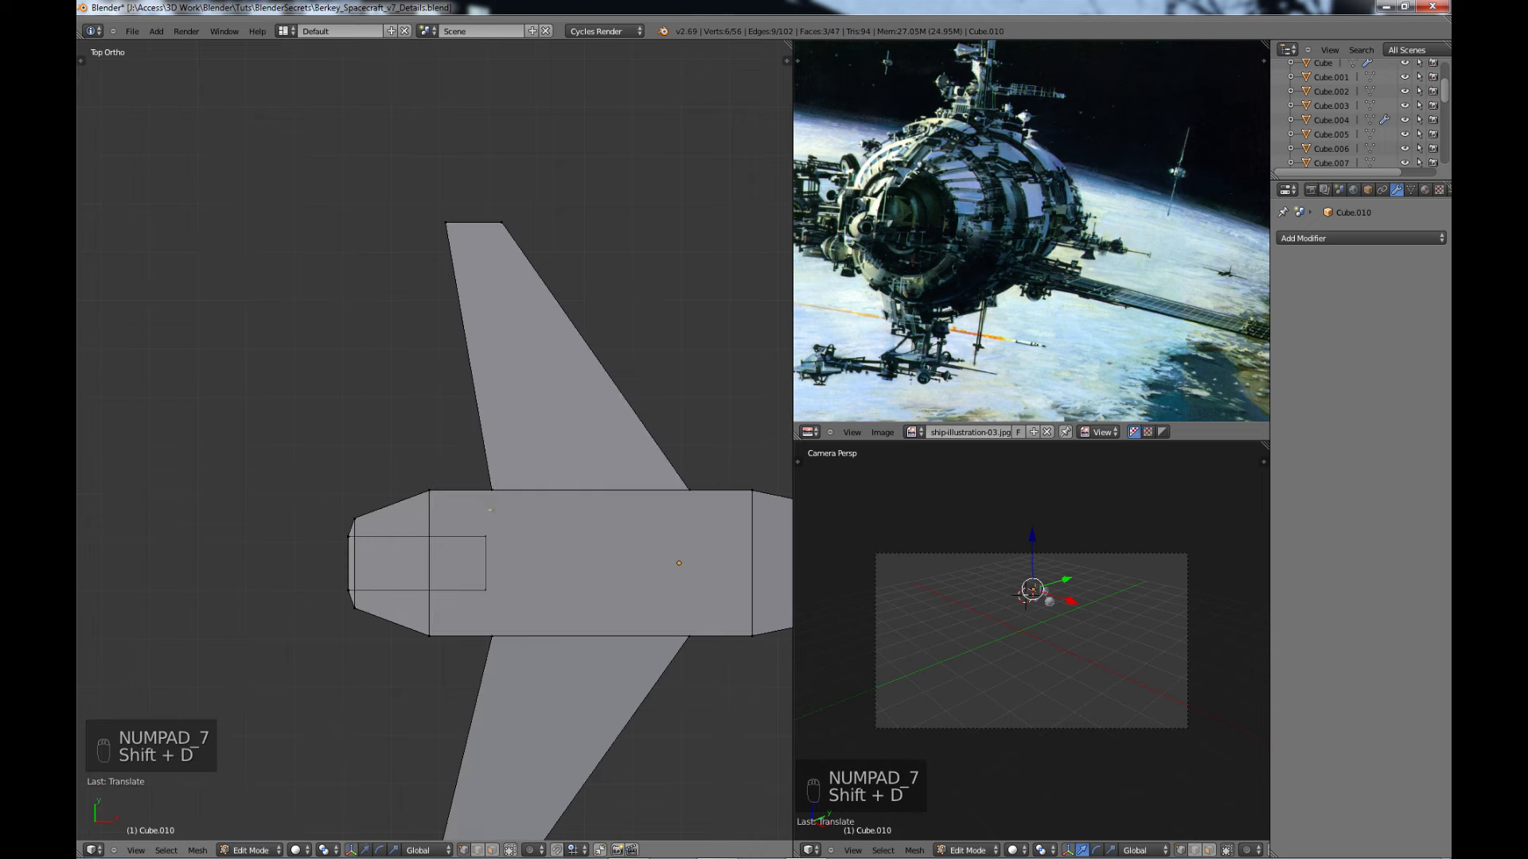
pyautogui.click(495, 563)
# - Place a third copy of the landing leg centred beneath the craft's nose and clear the selection
pyautogui.keyDown('shift'); pyautogui.moveTo(495, 563); pyautogui.dragTo(224, 471, button='middle'); pyautogui.keyUp('shift')
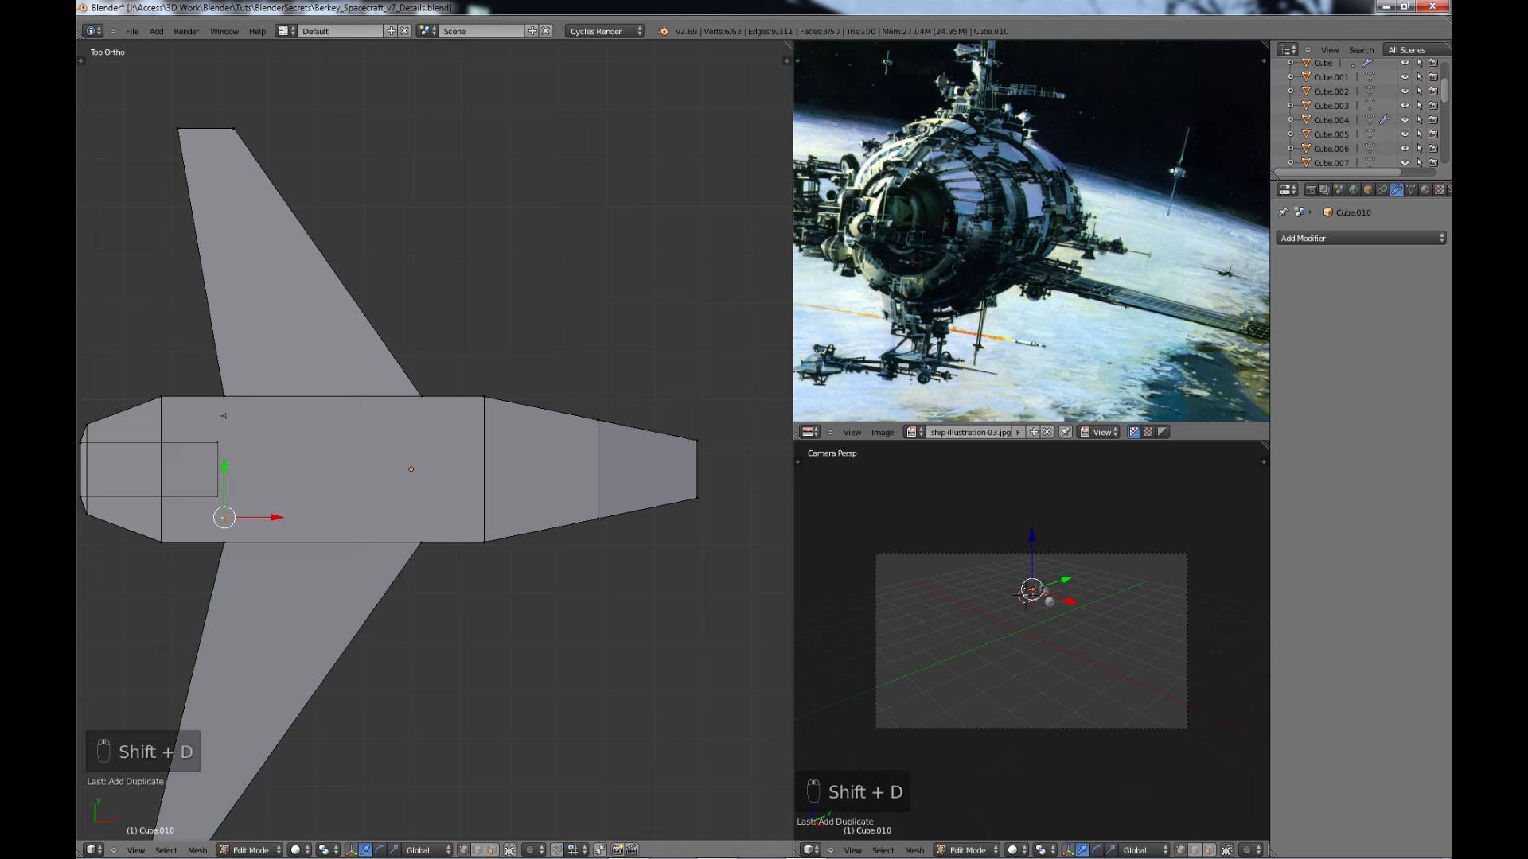
pyautogui.press('g')
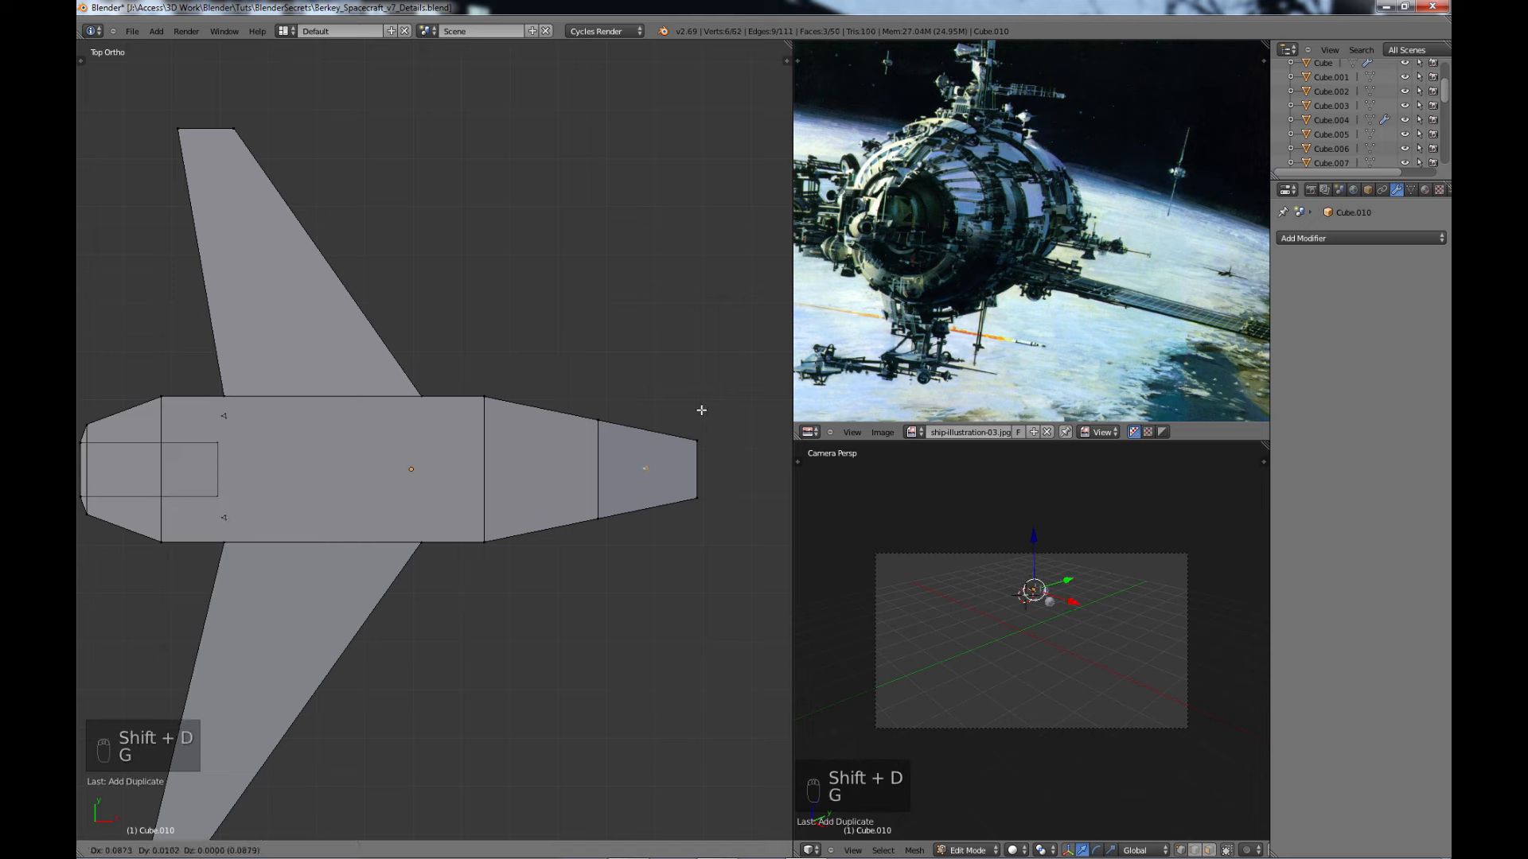
pyautogui.click(700, 411)
pyautogui.scroll(-3, 509, 494)
pyautogui.press('a')
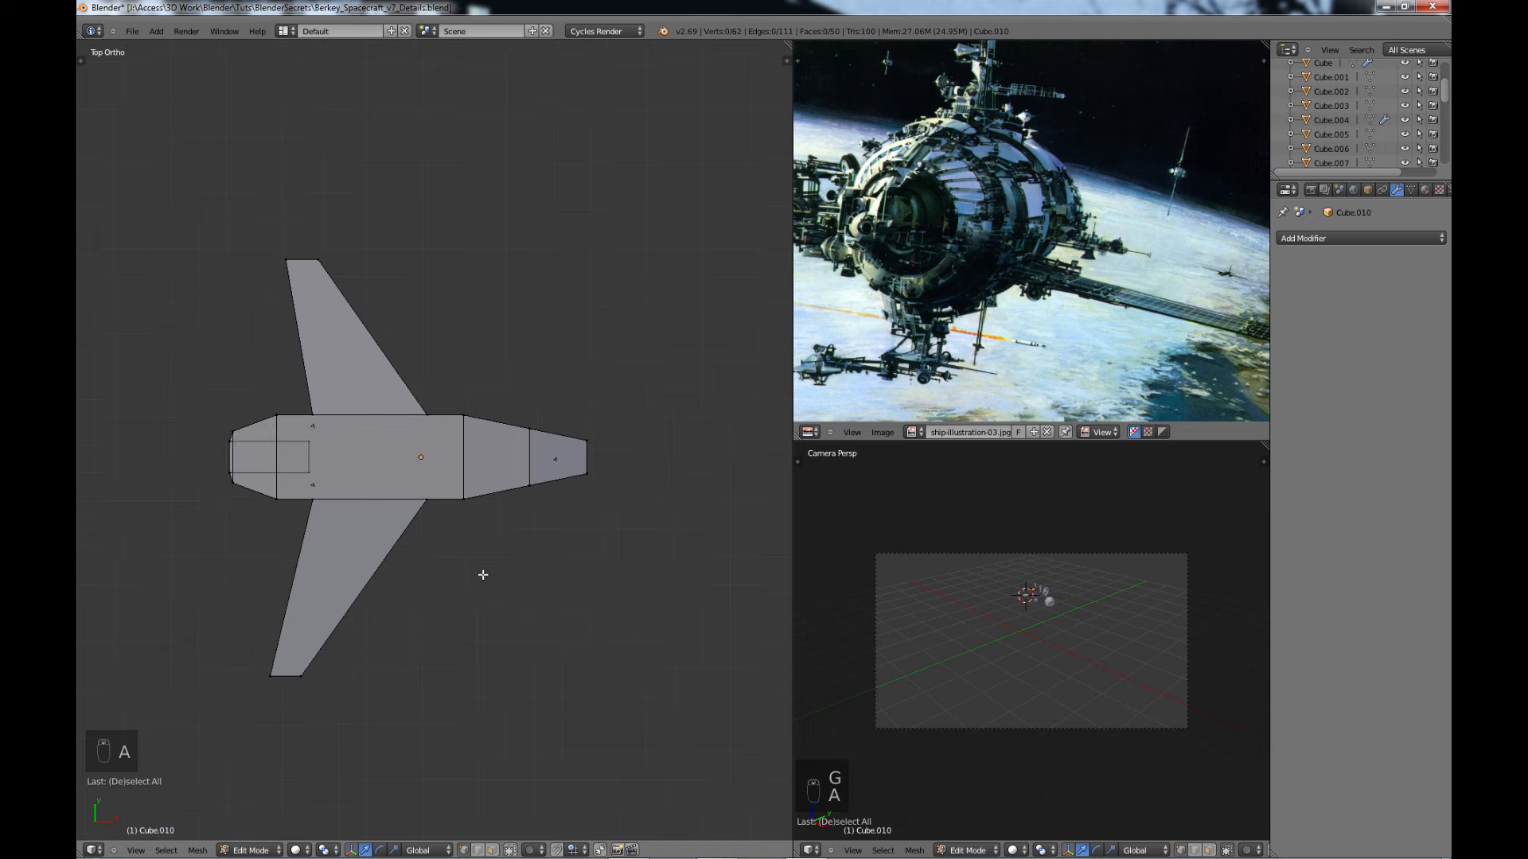
# - Scale the whole craft down to about 0.7 of its size and move it along Y over the disc
pyautogui.press('Tab')
pyautogui.moveTo(459, 616); pyautogui.dragTo(478, 542, button='middle')
pyautogui.press('s')
pyautogui.click(497, 531)
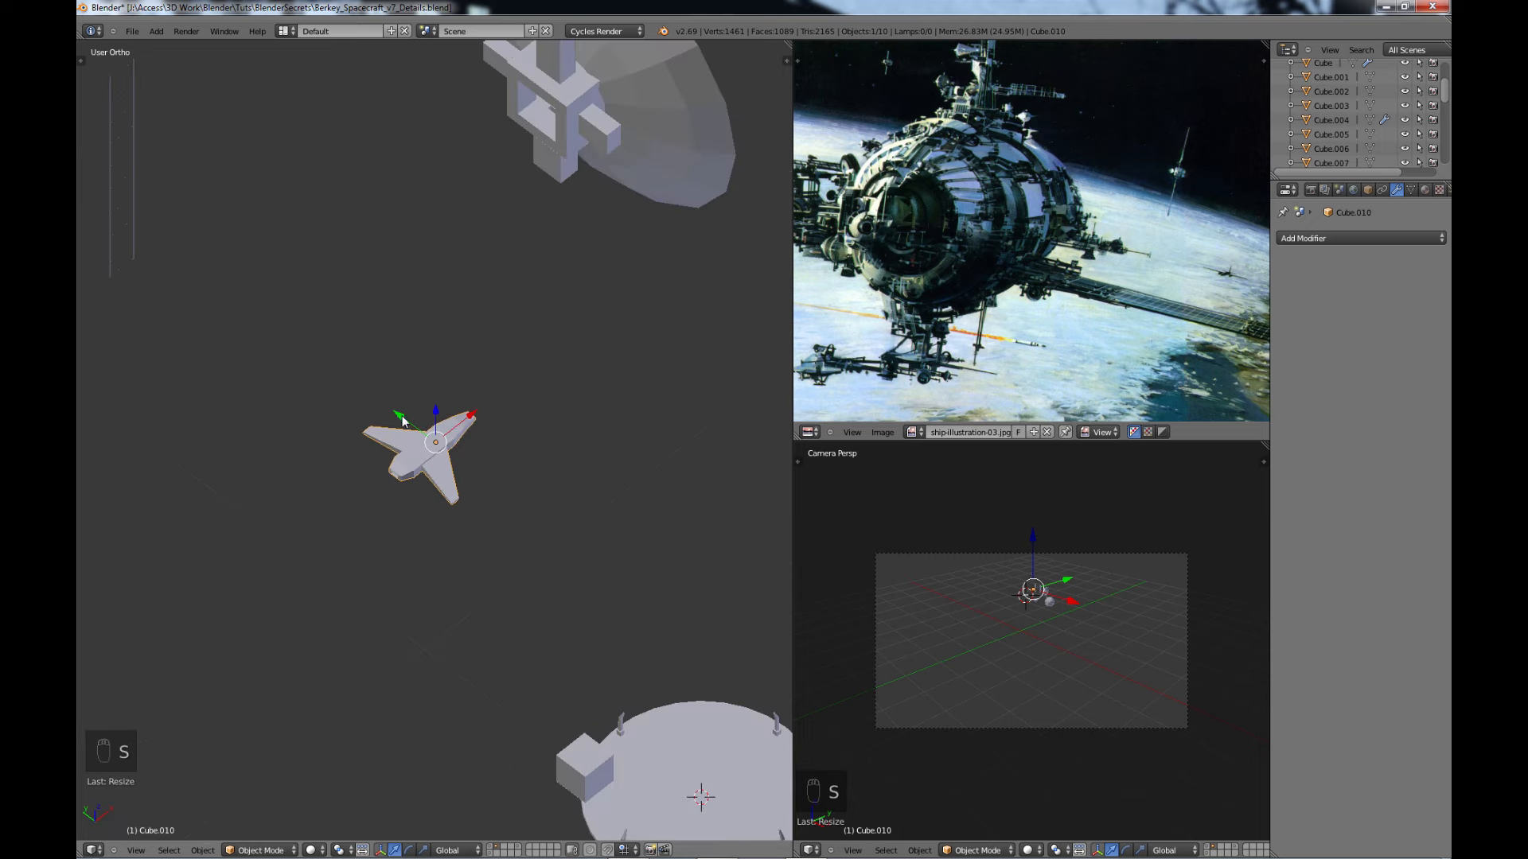
pyautogui.press('g')
pyautogui.press('y')
pyautogui.click(619, 657)
# - Lower the craft to just above the disc and adjust its Y position over the disc's centre
pyautogui.moveTo(561, 736); pyautogui.dragTo(460, 641, button='middle')
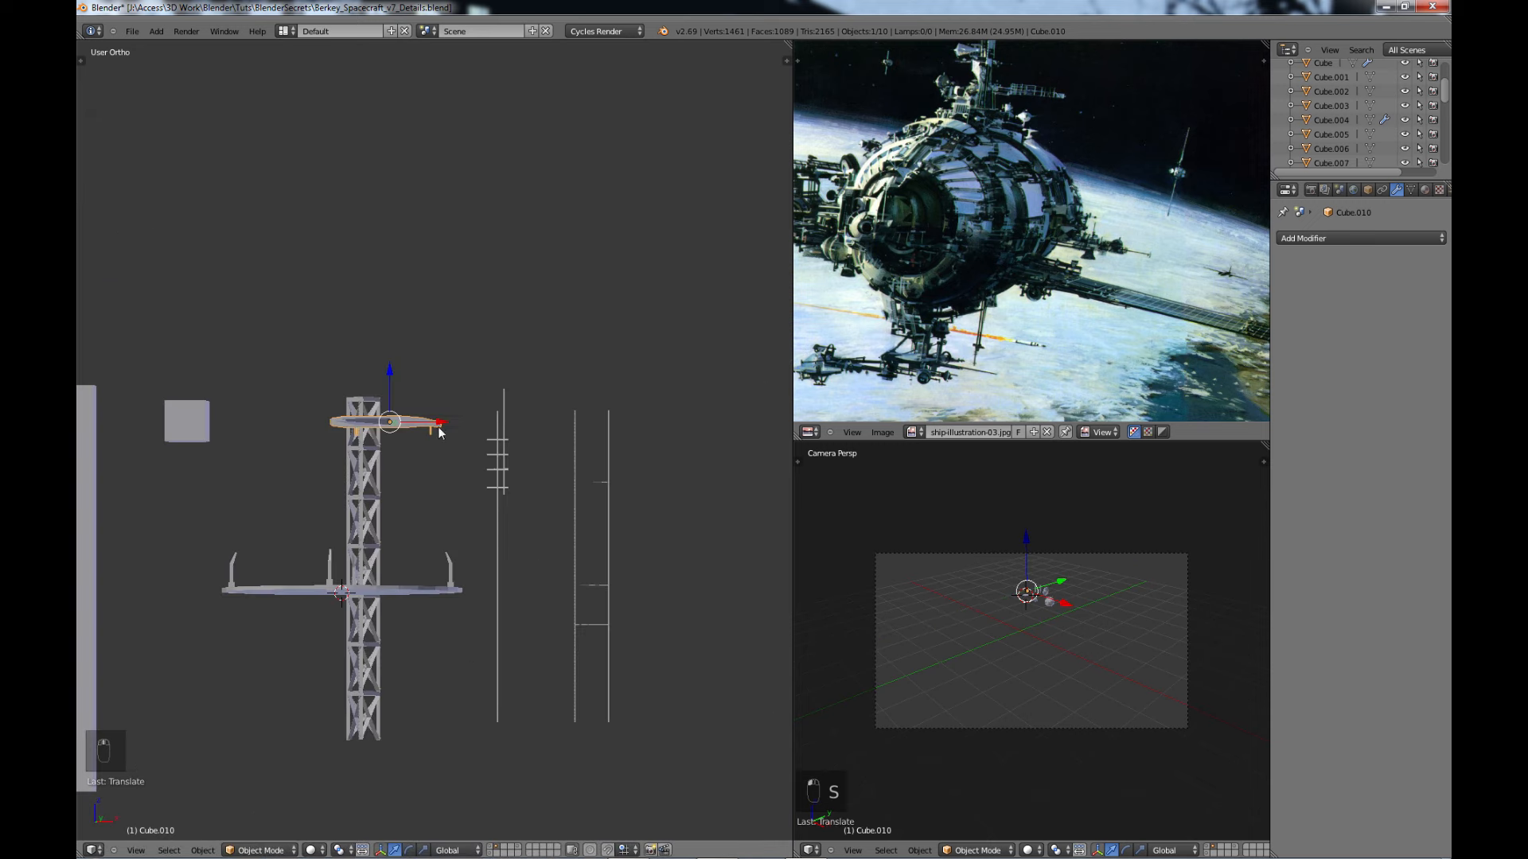
pyautogui.moveTo(390, 374); pyautogui.dragTo(400, 523)
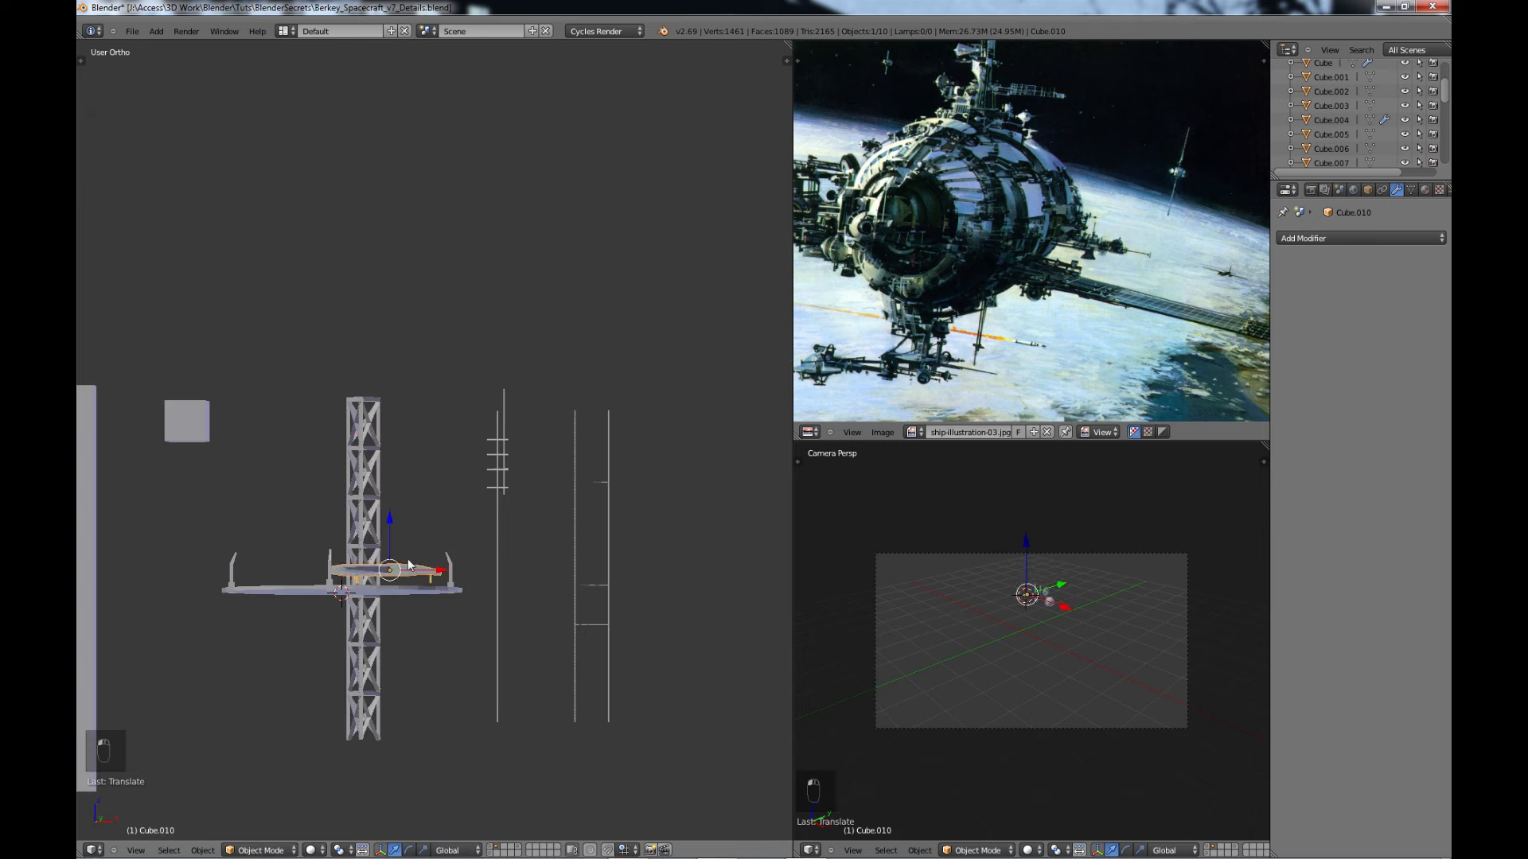
pyautogui.press('KP_7')
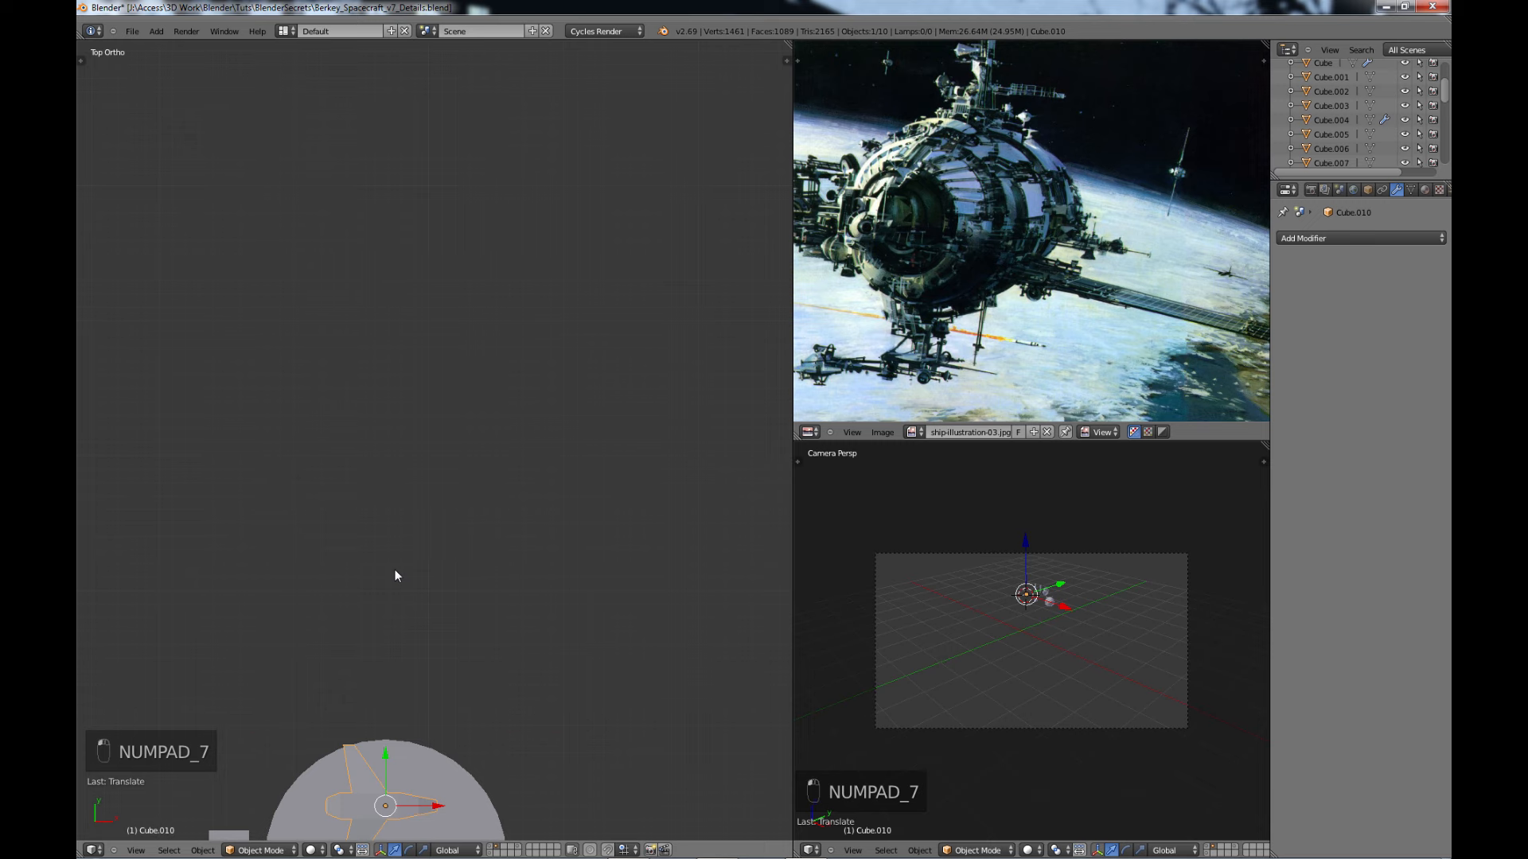
pyautogui.keyDown('shift'); pyautogui.moveTo(408, 606); pyautogui.dragTo(404, 545, button='middle'); pyautogui.keyUp('shift')
pyautogui.moveTo(400, 580); pyautogui.dragTo(400, 611)
# - Adjust the craft's height along Z so its landing legs stand on the disc
pyautogui.moveTo(442, 692); pyautogui.dragTo(409, 621, button='middle')
pyautogui.scroll(2, 408, 626)
pyautogui.press('g')
pyautogui.press('z')
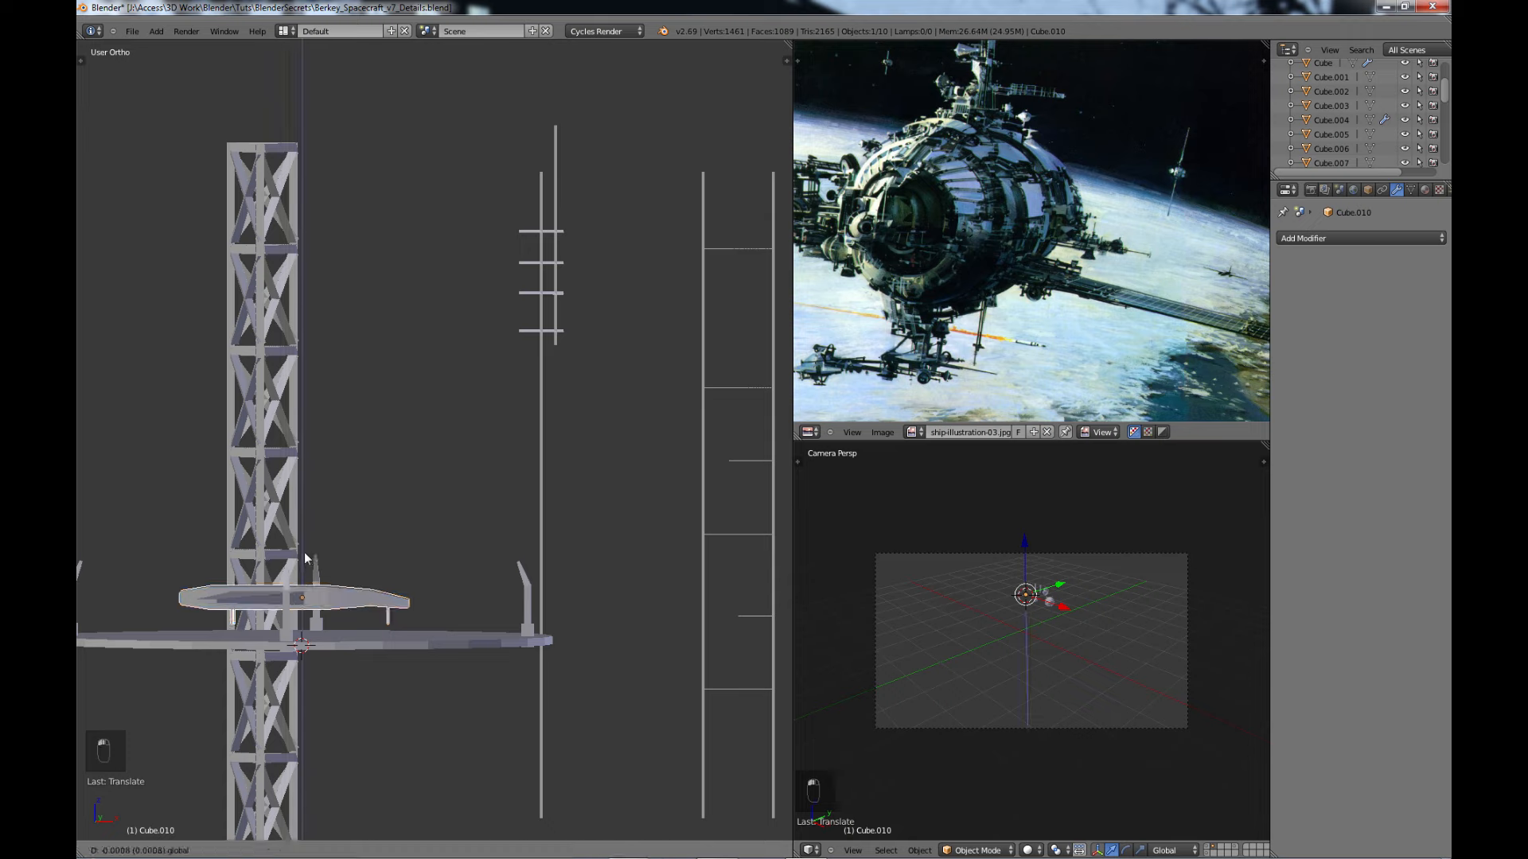
pyautogui.click(307, 562)
# - Deselect everything and examine all the detail parts beside the spherical hull in a maximized 3D view
pyautogui.scroll(-5, 318, 573)
pyautogui.press('a')
pyautogui.press('Tab')
pyautogui.scroll(-3, 426, 559)
pyautogui.press('Tab')
pyautogui.hotkey('shift', 'space')
pyautogui.moveTo(788, 450); pyautogui.dragTo(689, 529, button='middle')
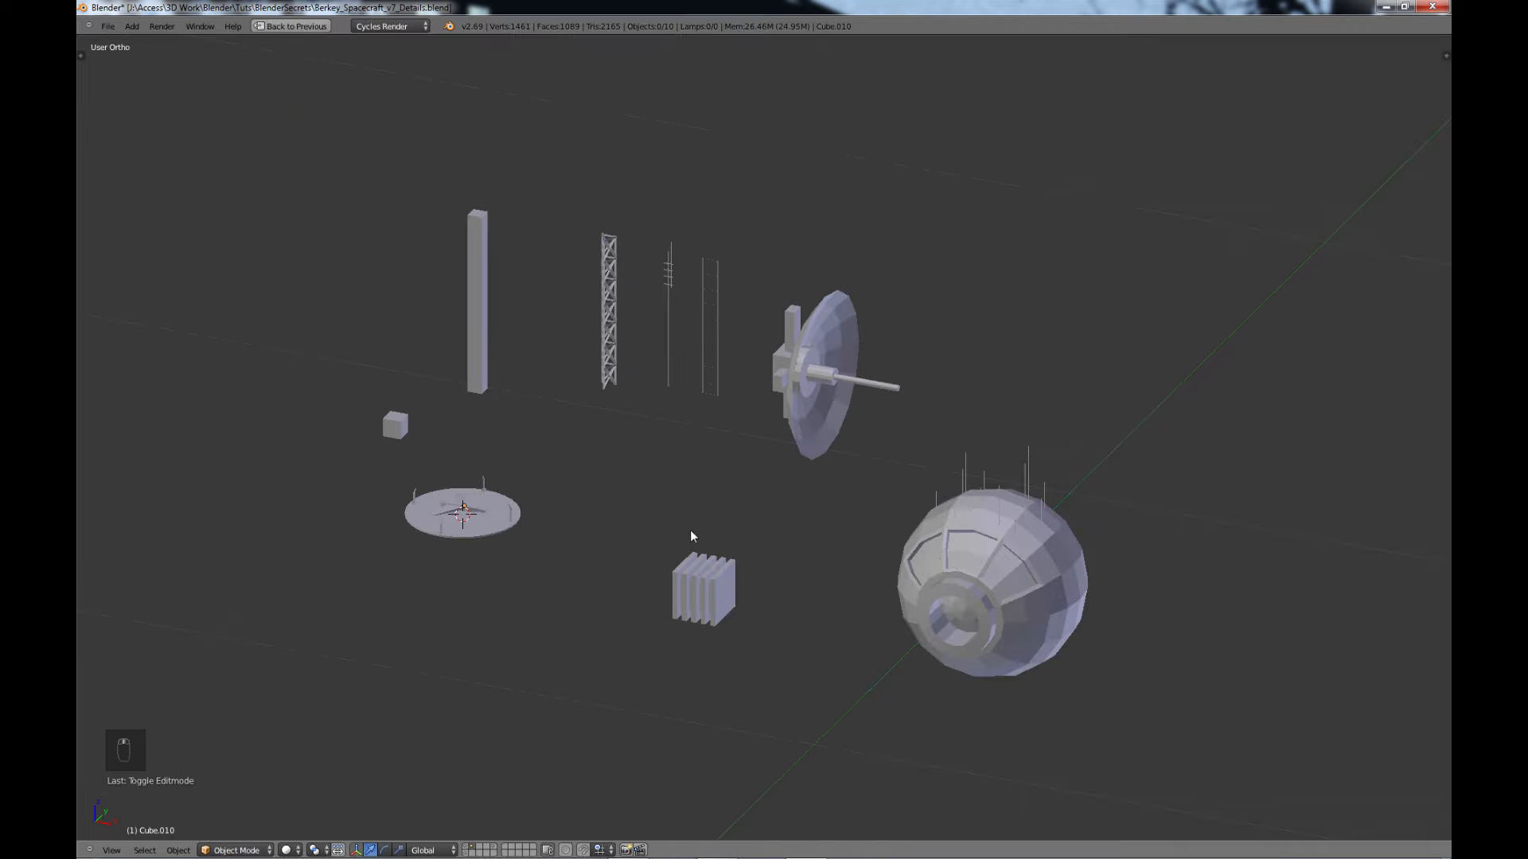